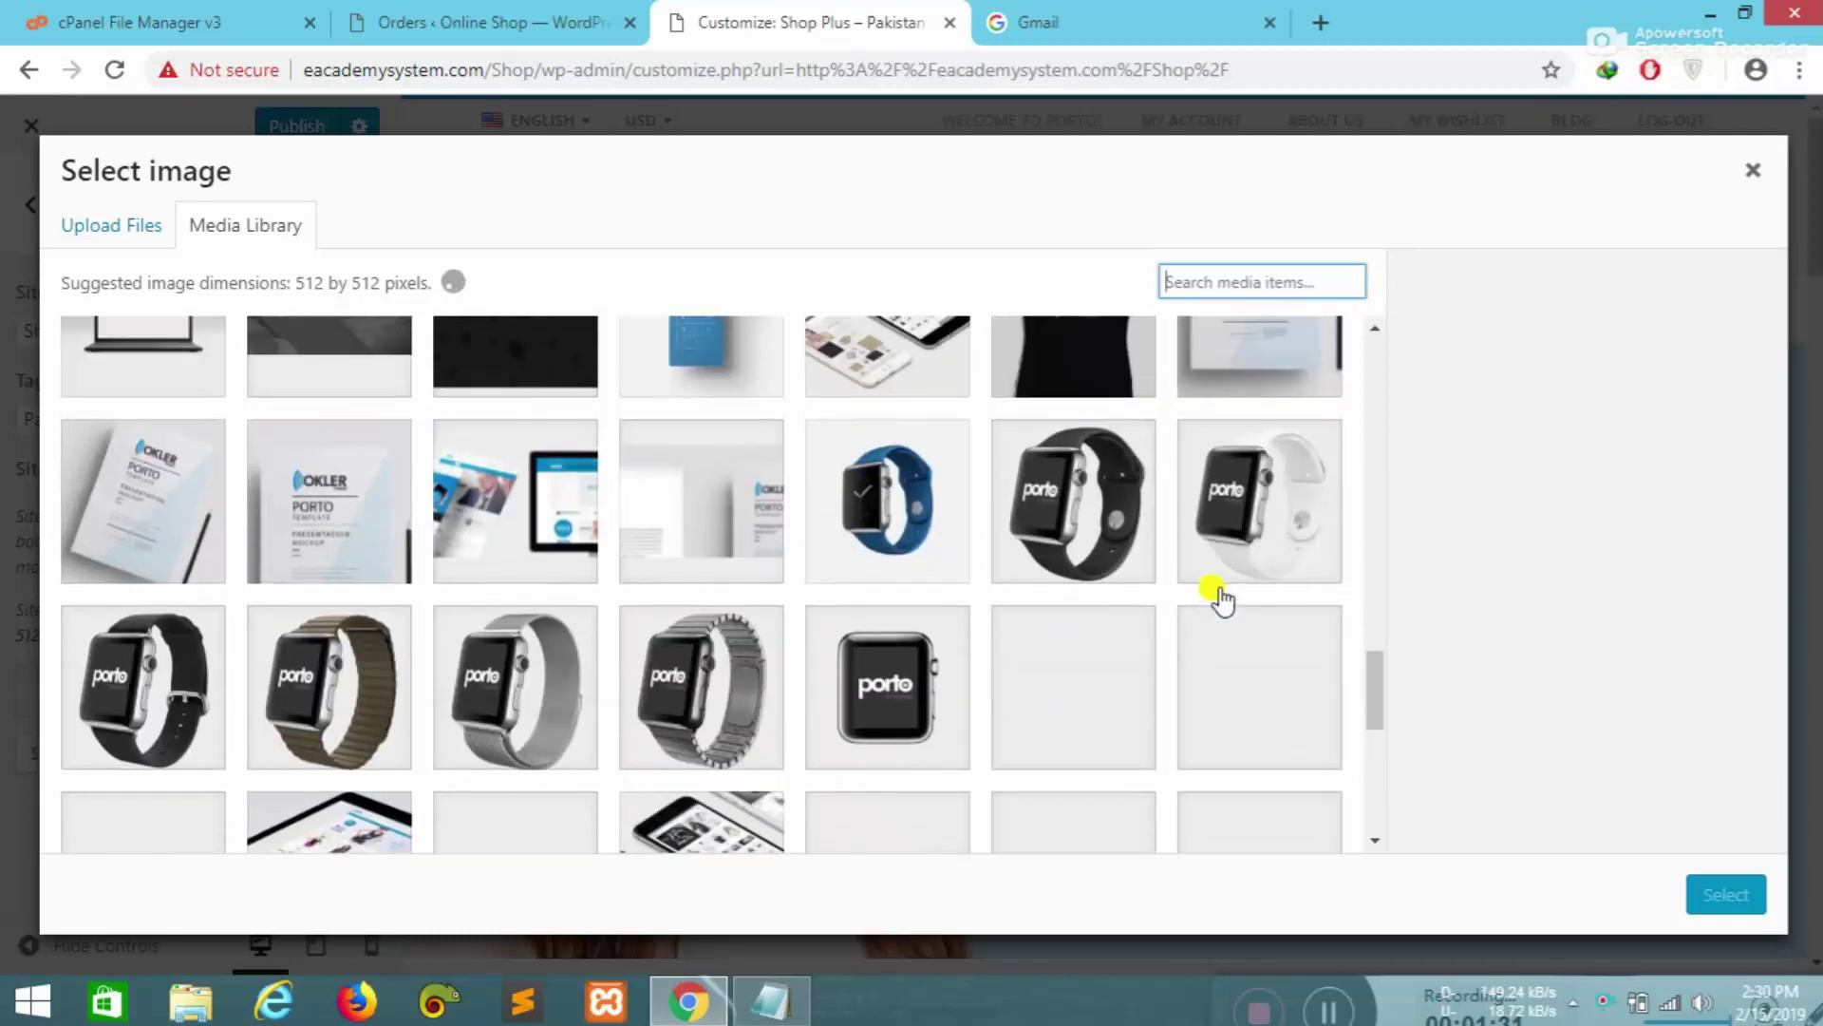
- Pick a black sneakers photo from the media library as the site icon and confirm its crop
scroll(1223, 599, "up", 3)
scroll(1222, 599, "up", 8)
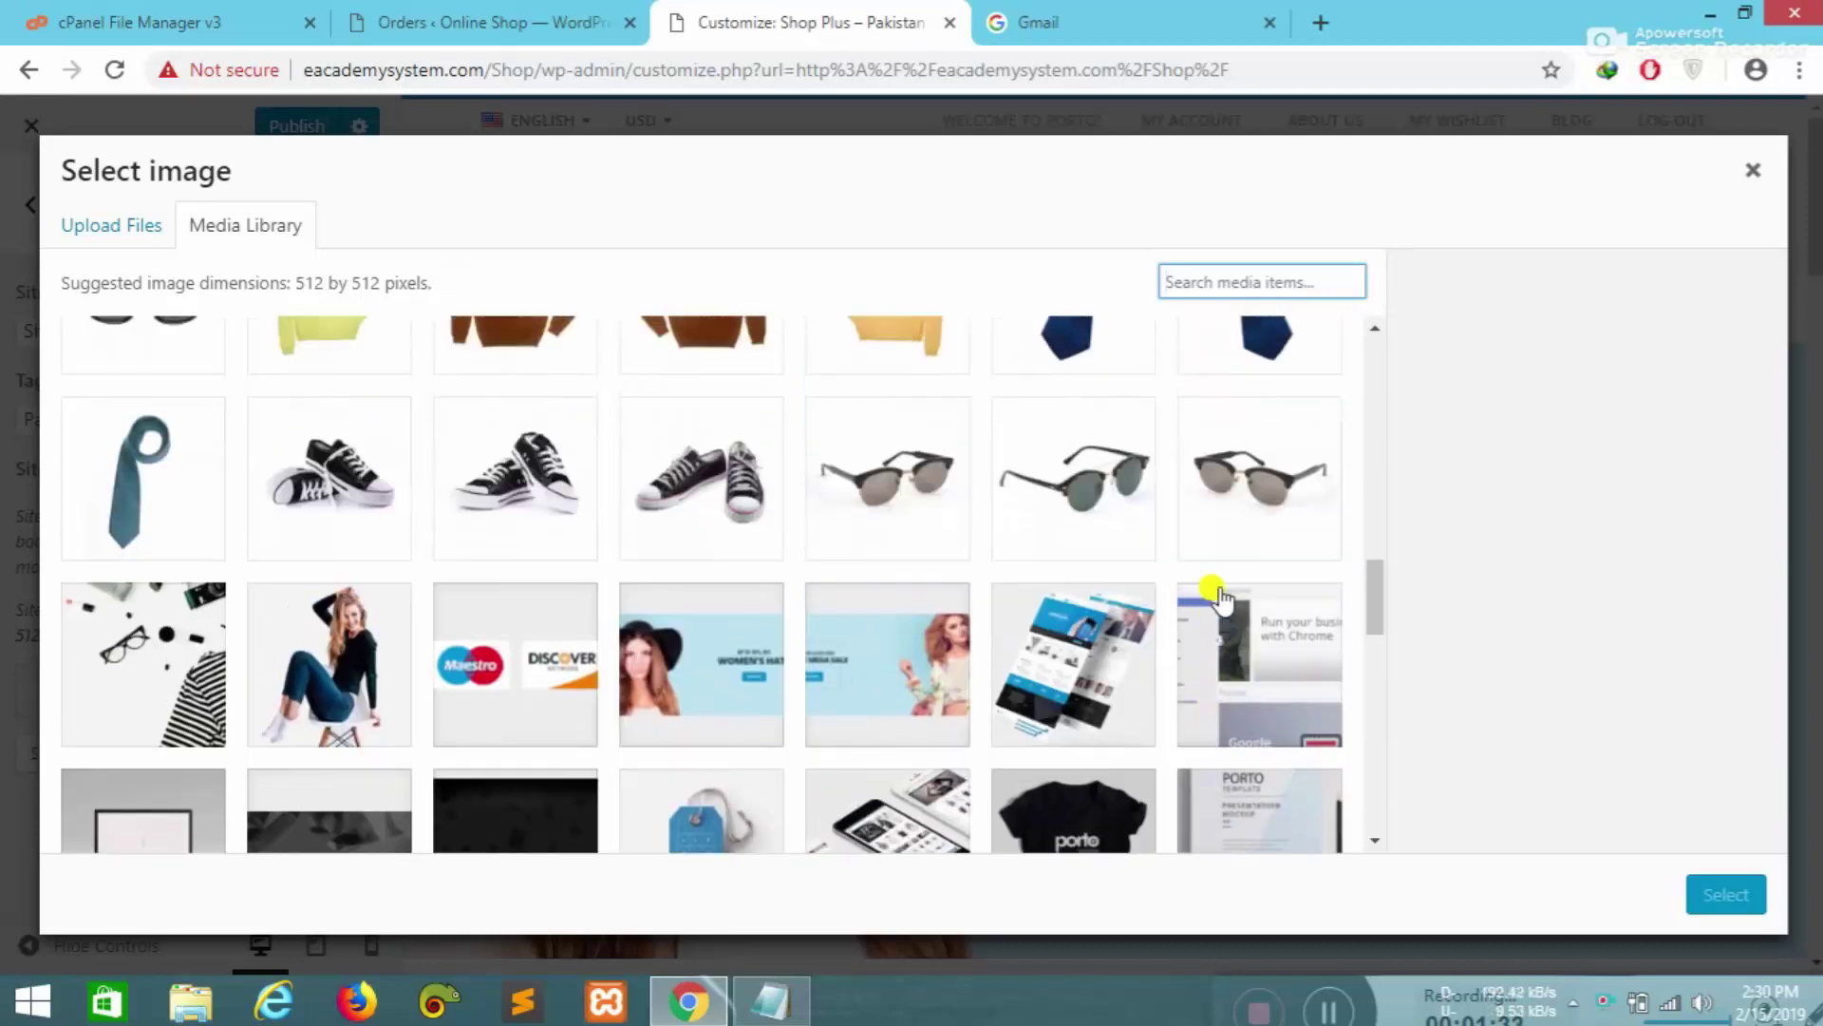
scroll(1222, 599, "up", 12)
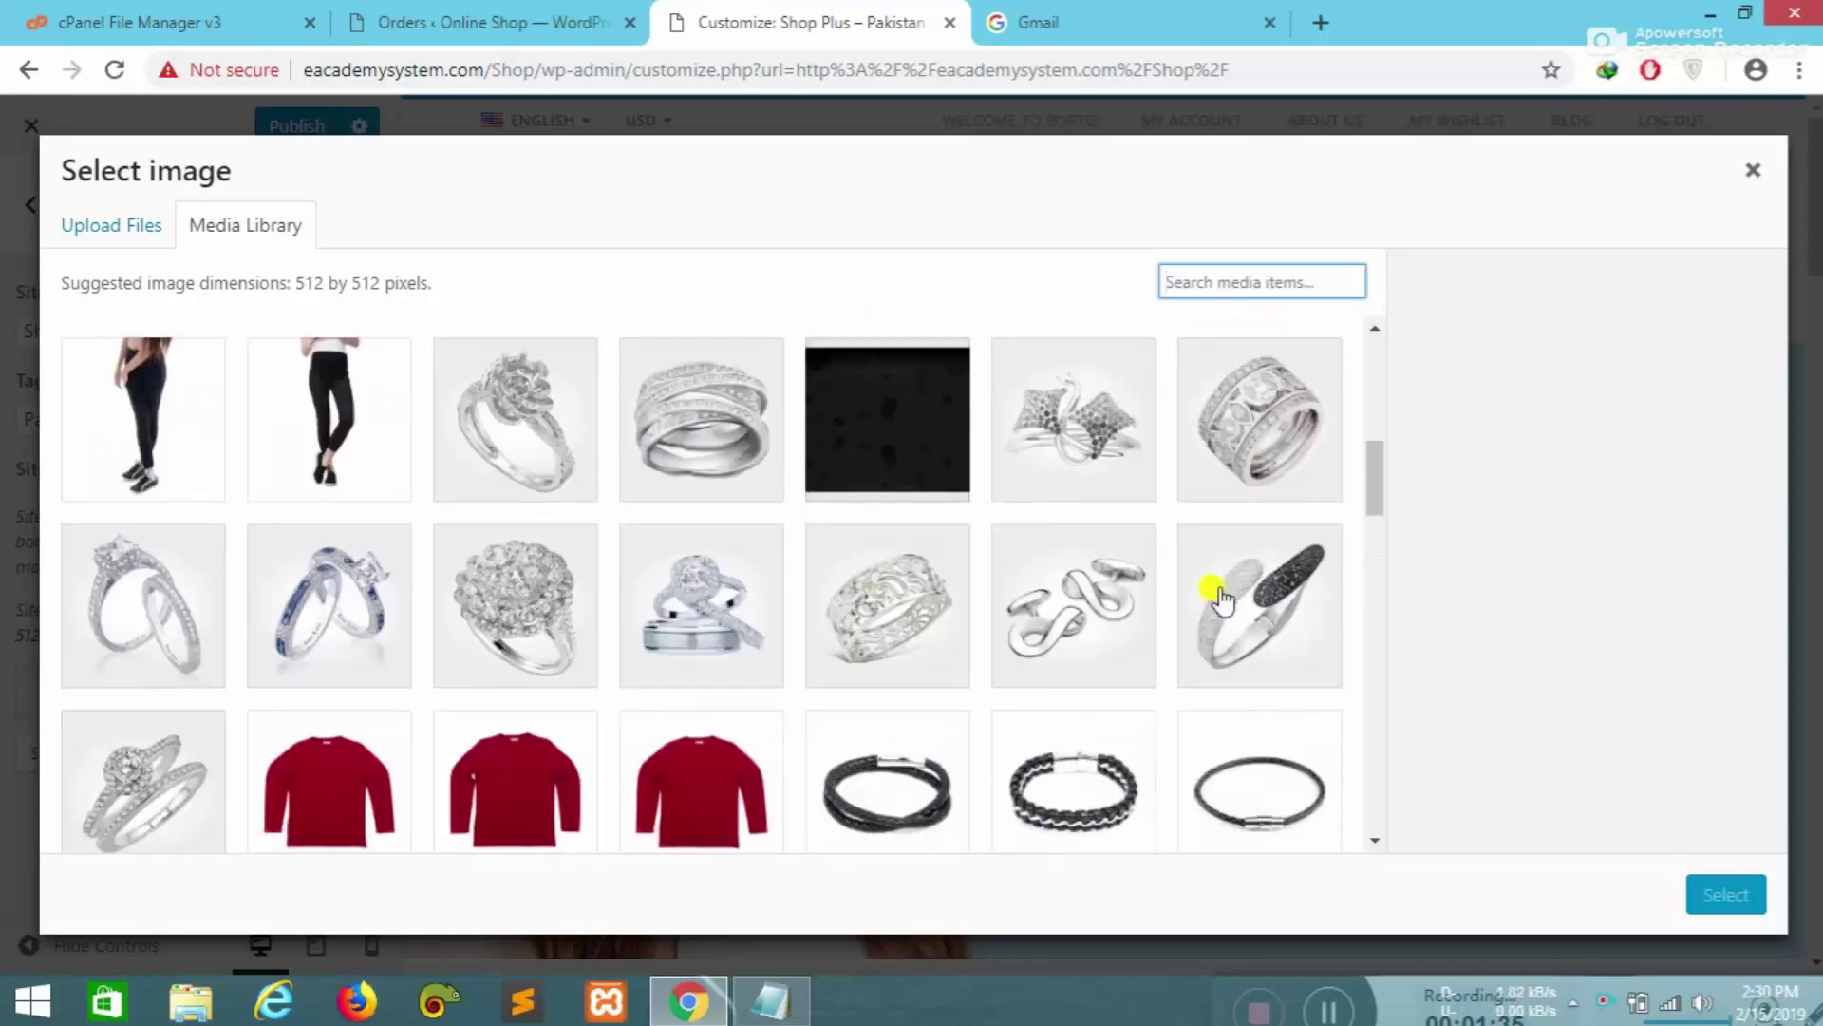
scroll(1218, 596, "down", 6)
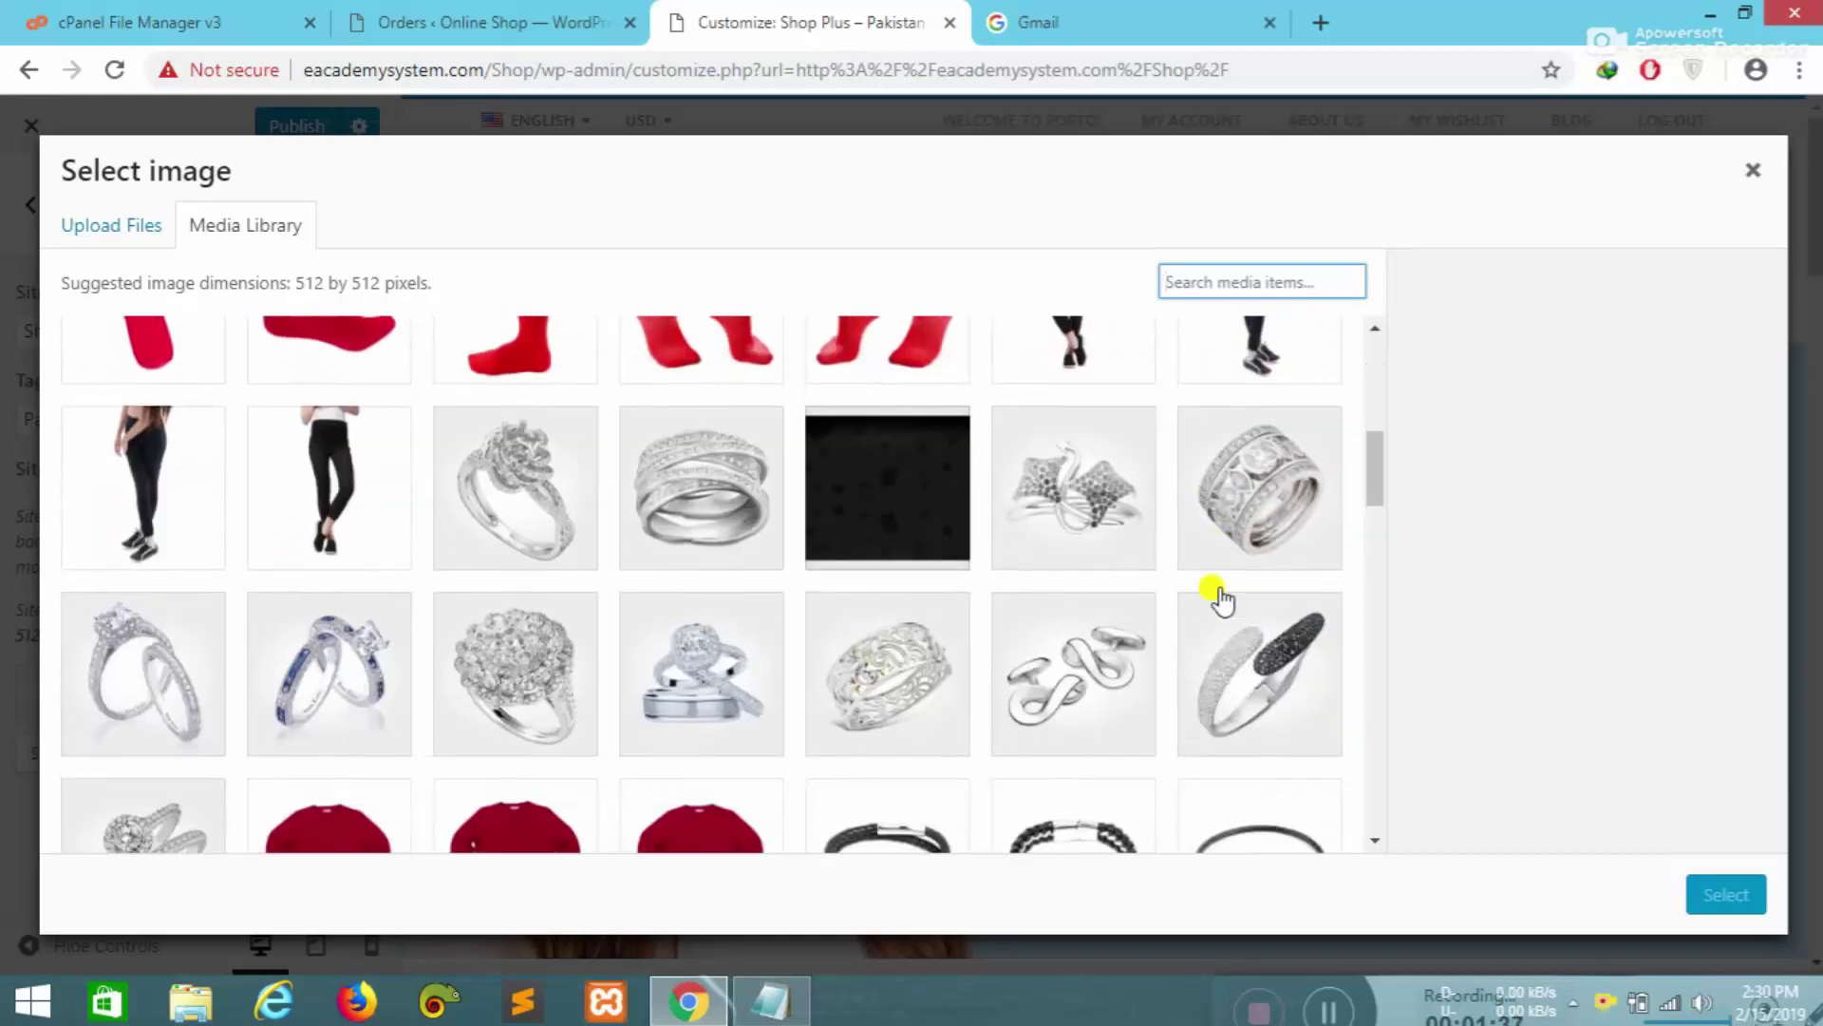
scroll(442, 558, "down", 6)
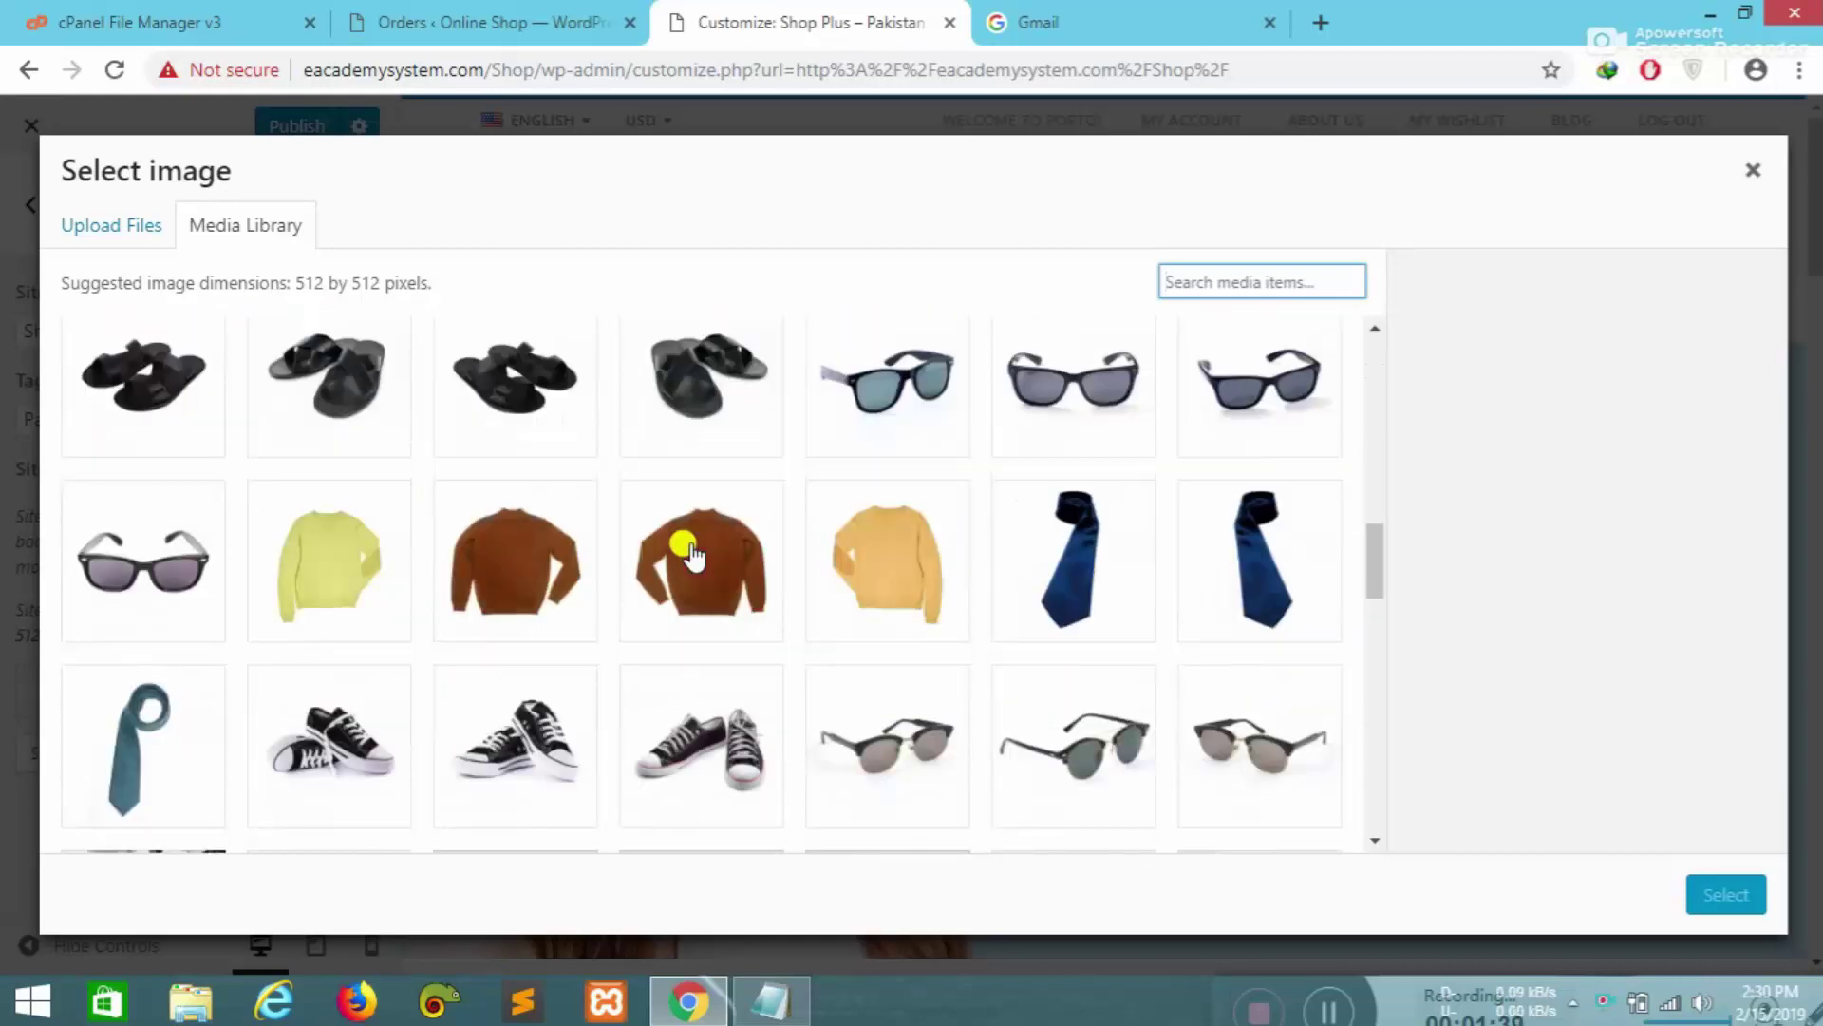
scroll(691, 554, "down", 10)
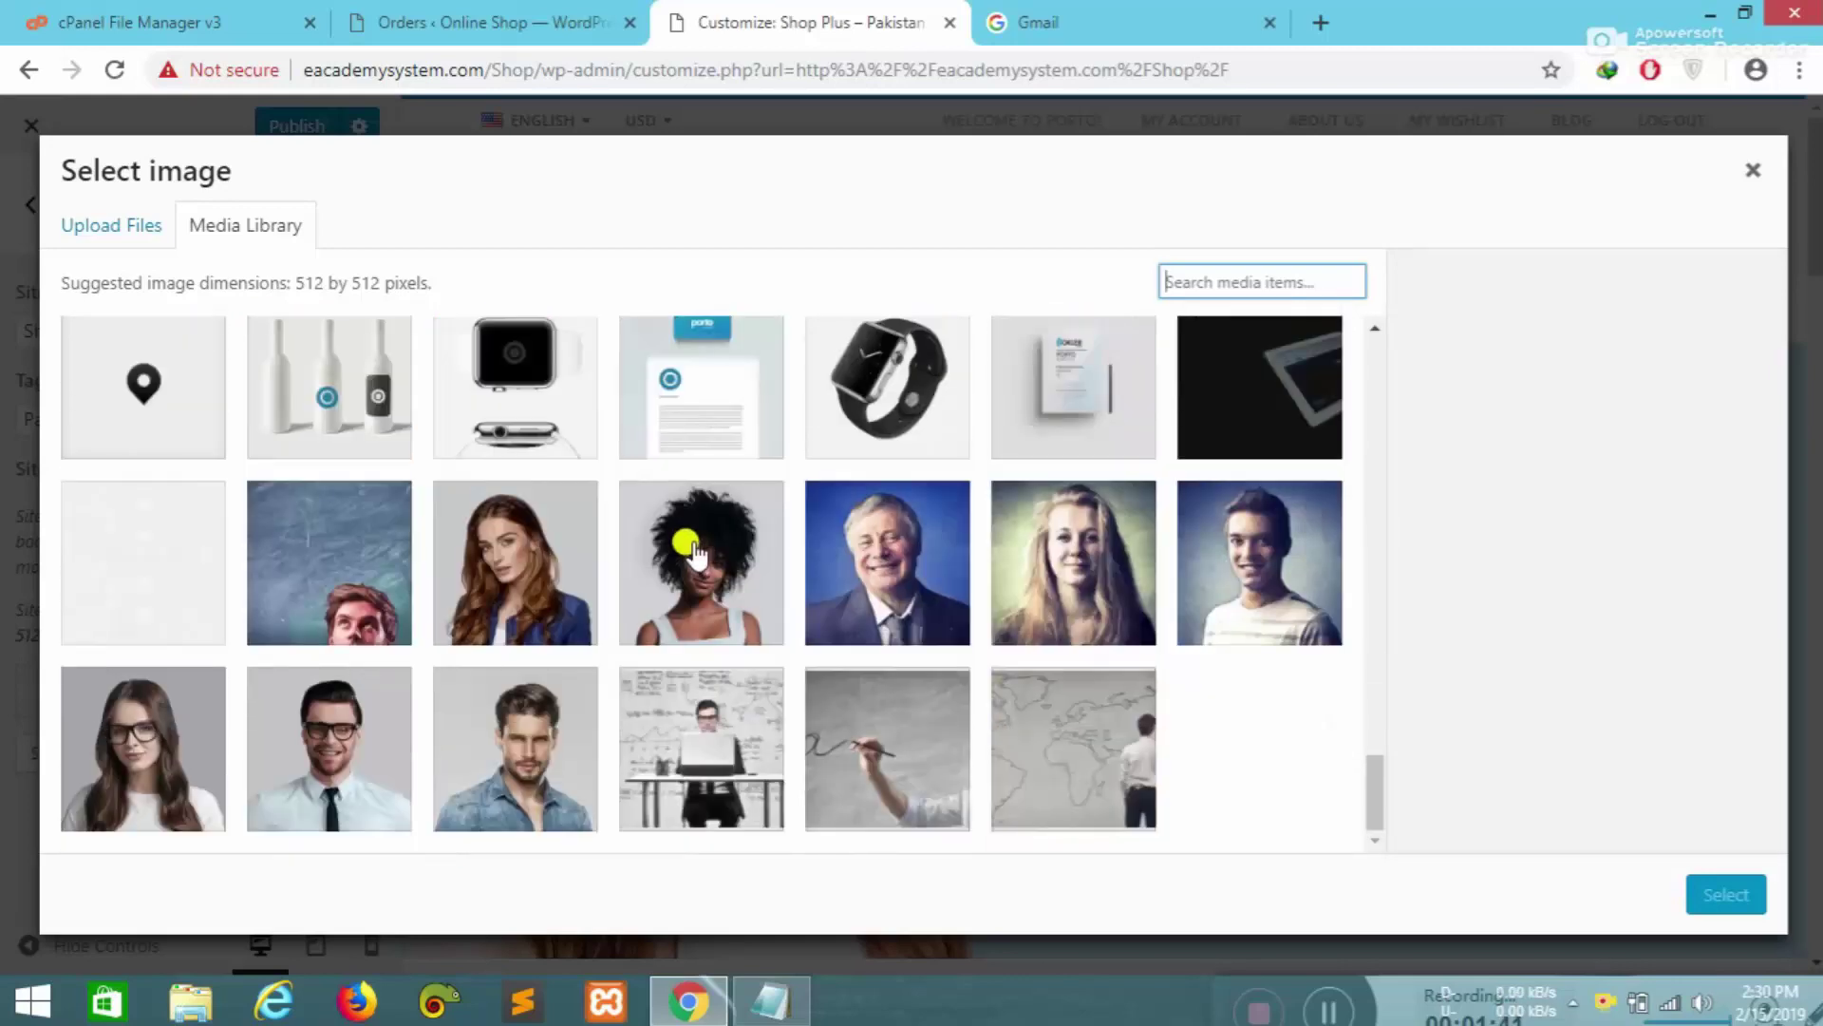
scroll(691, 549, "up", 8)
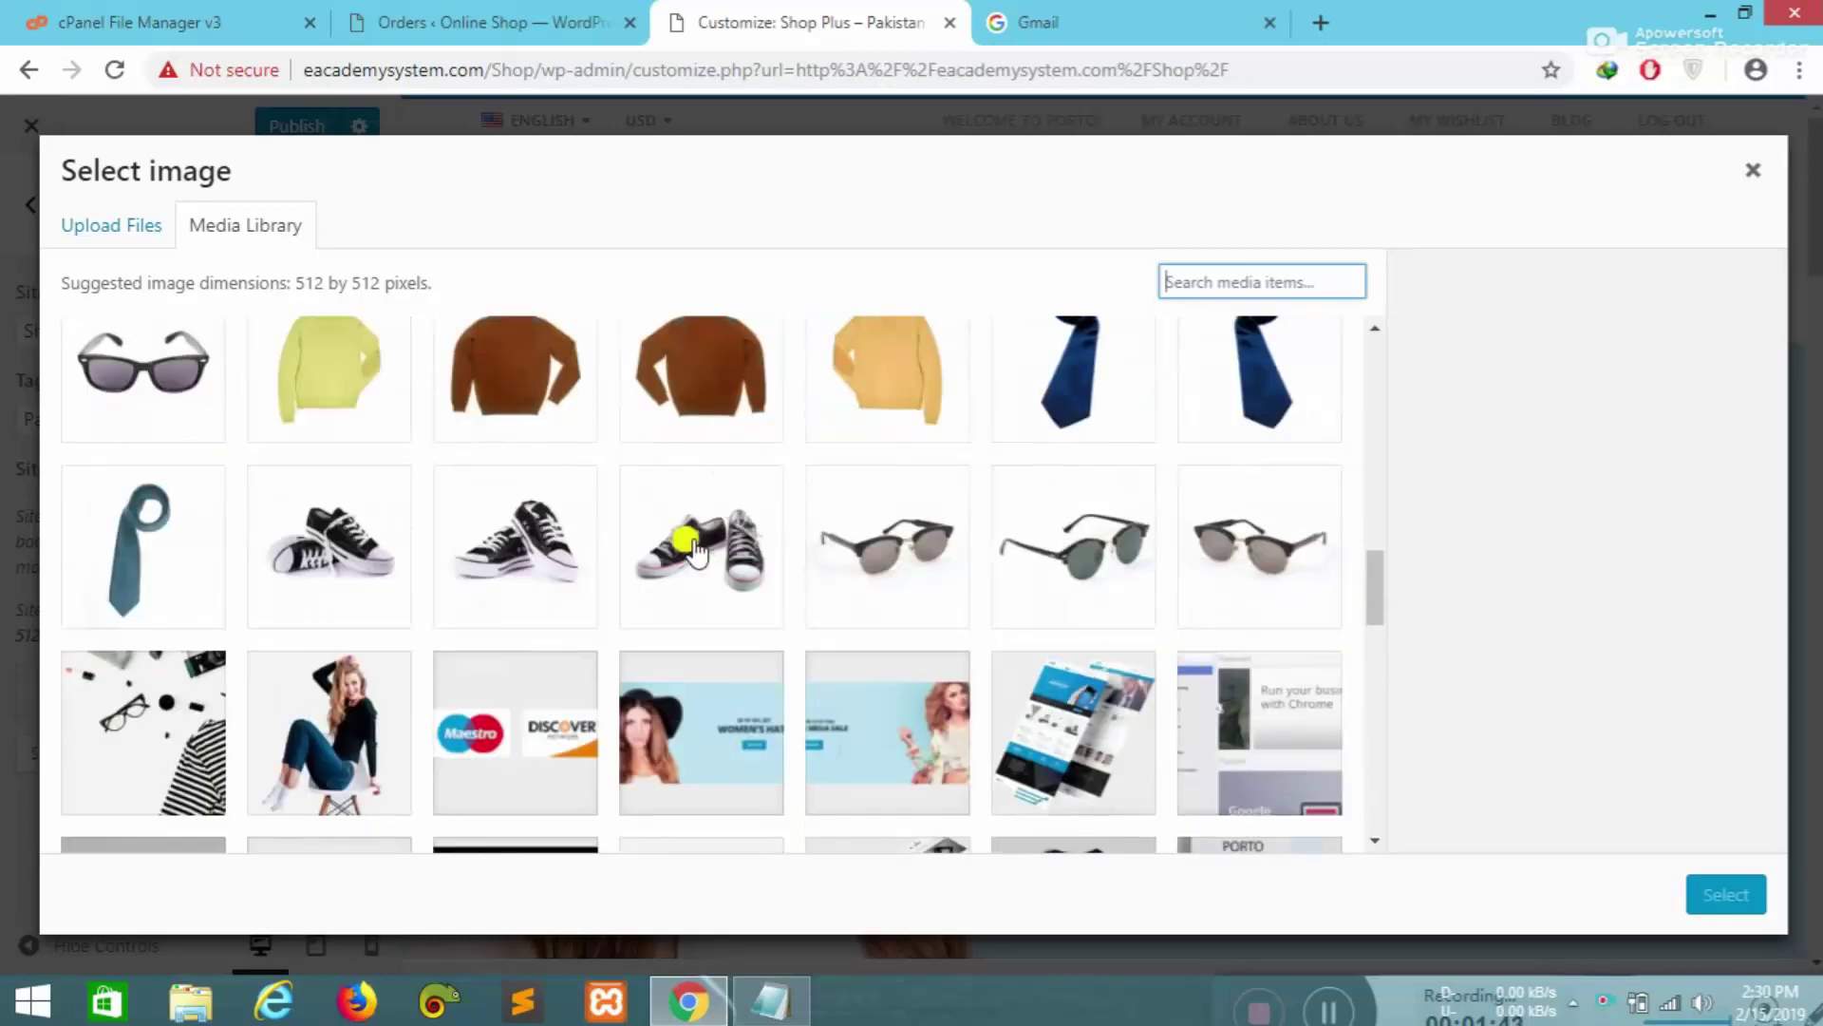
scroll(691, 548, "up", 2)
left_click(357, 684)
left_click(1727, 893)
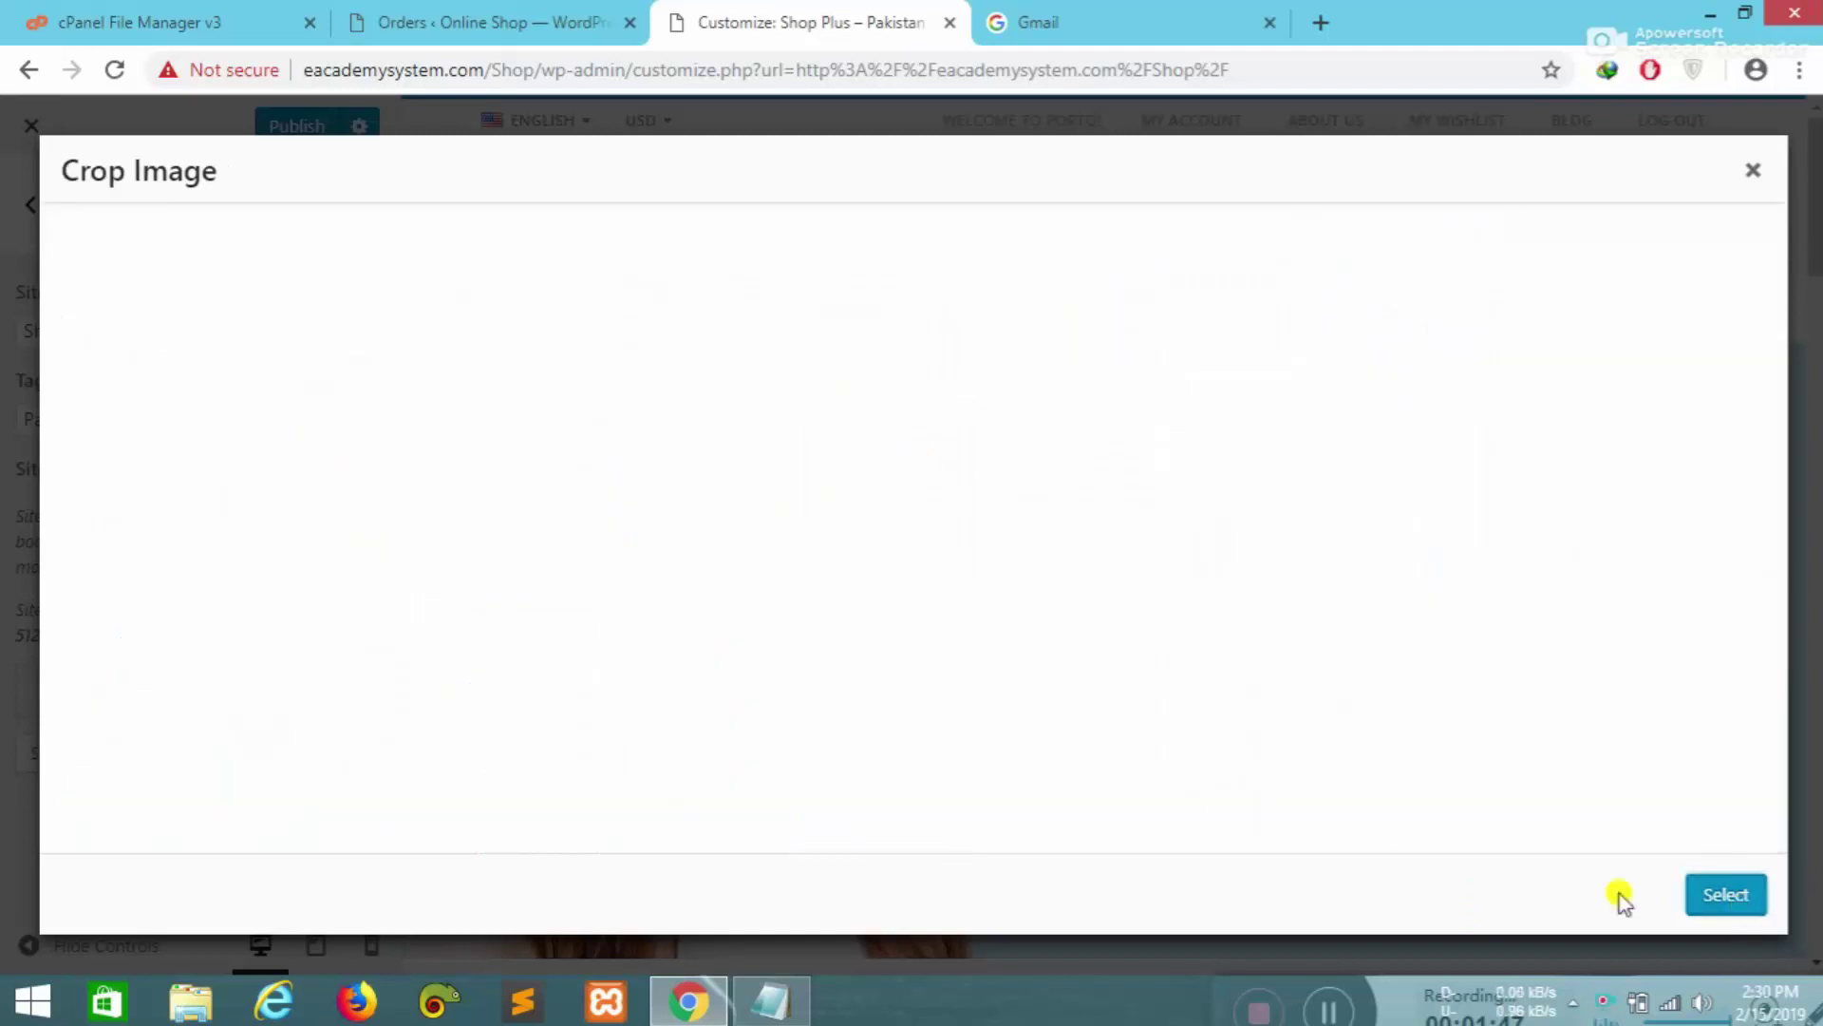
left_click(1682, 897)
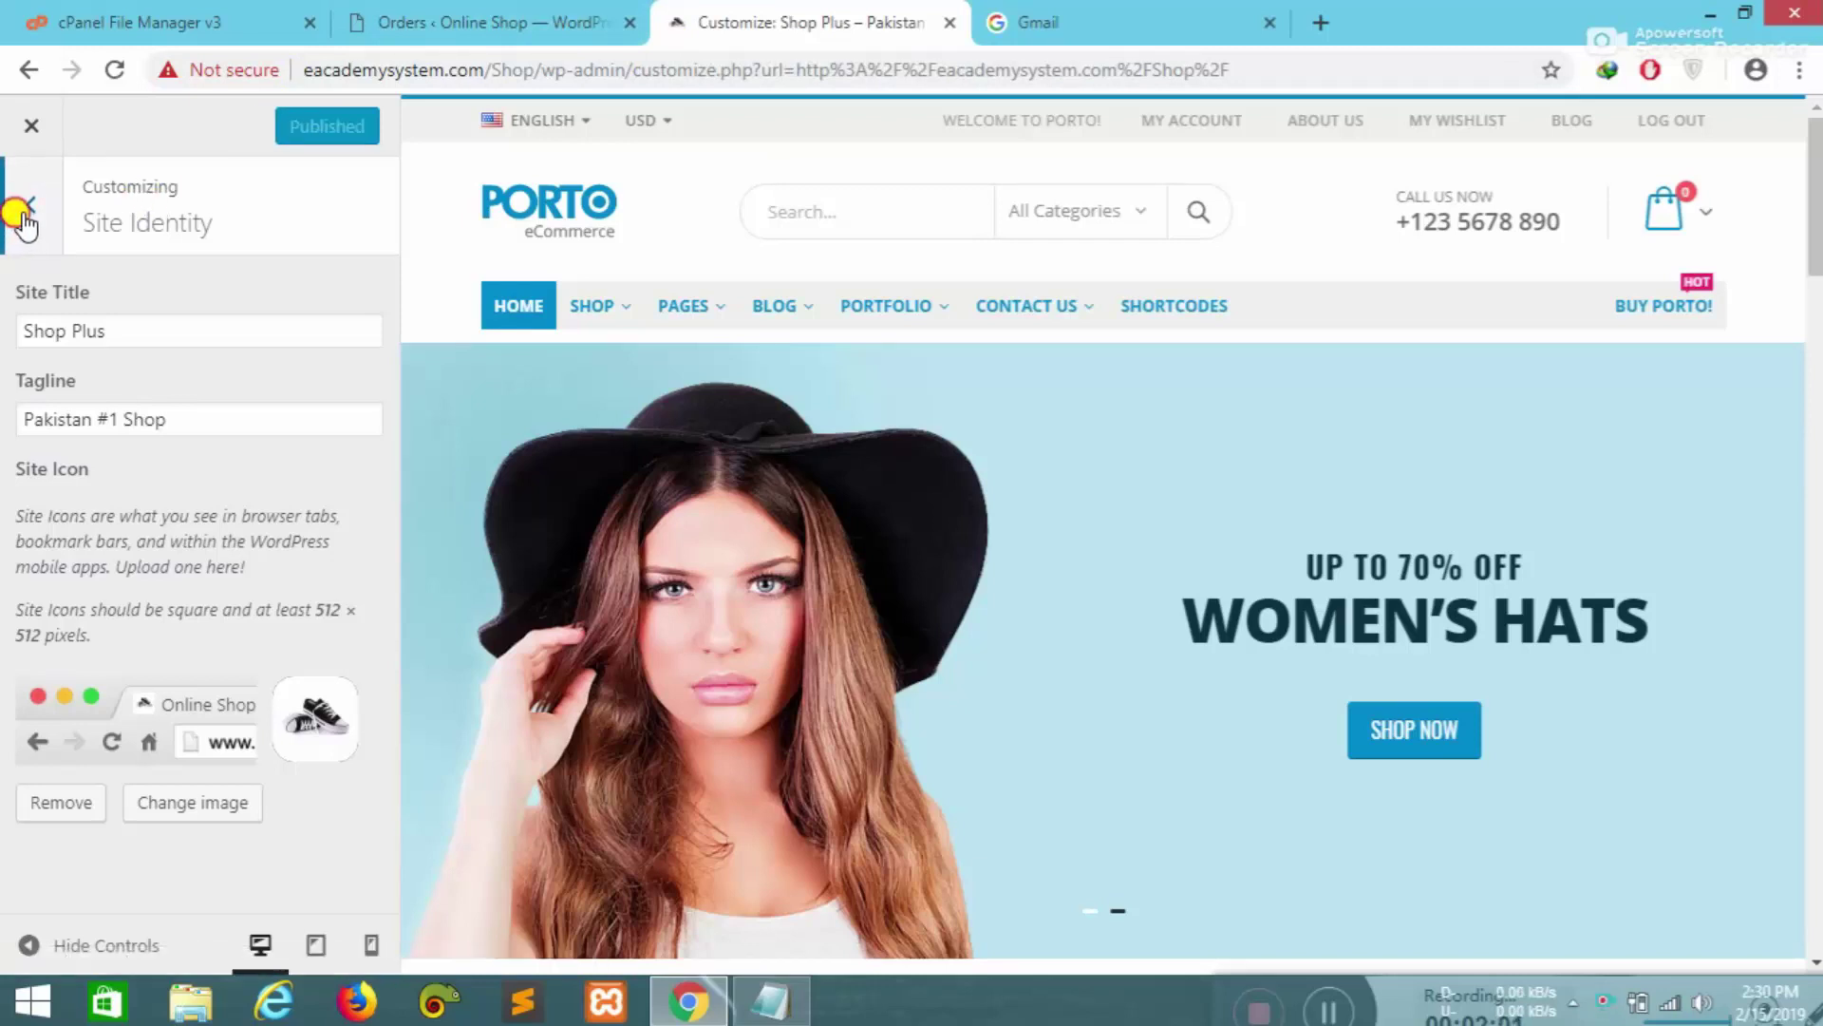
- Review the Menus and Homepage Settings sections of the site customization
left_click(25, 211)
left_click(163, 543)
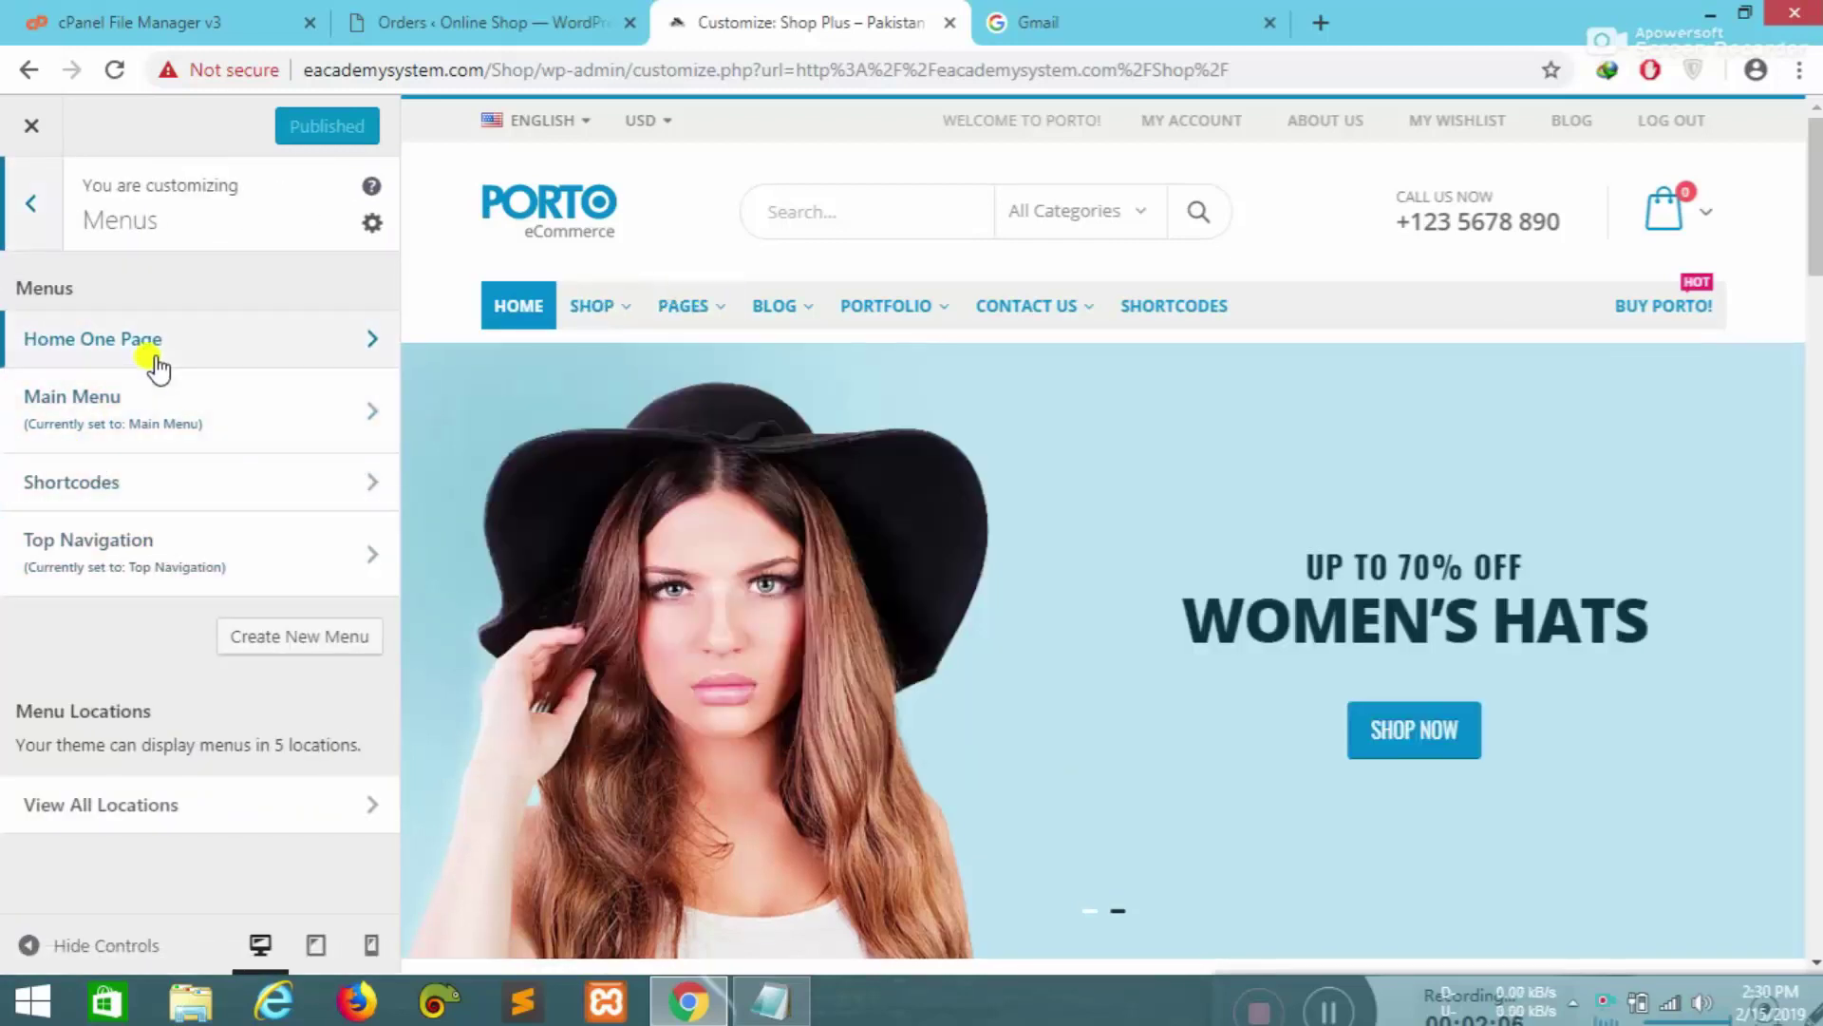
left_click(26, 202)
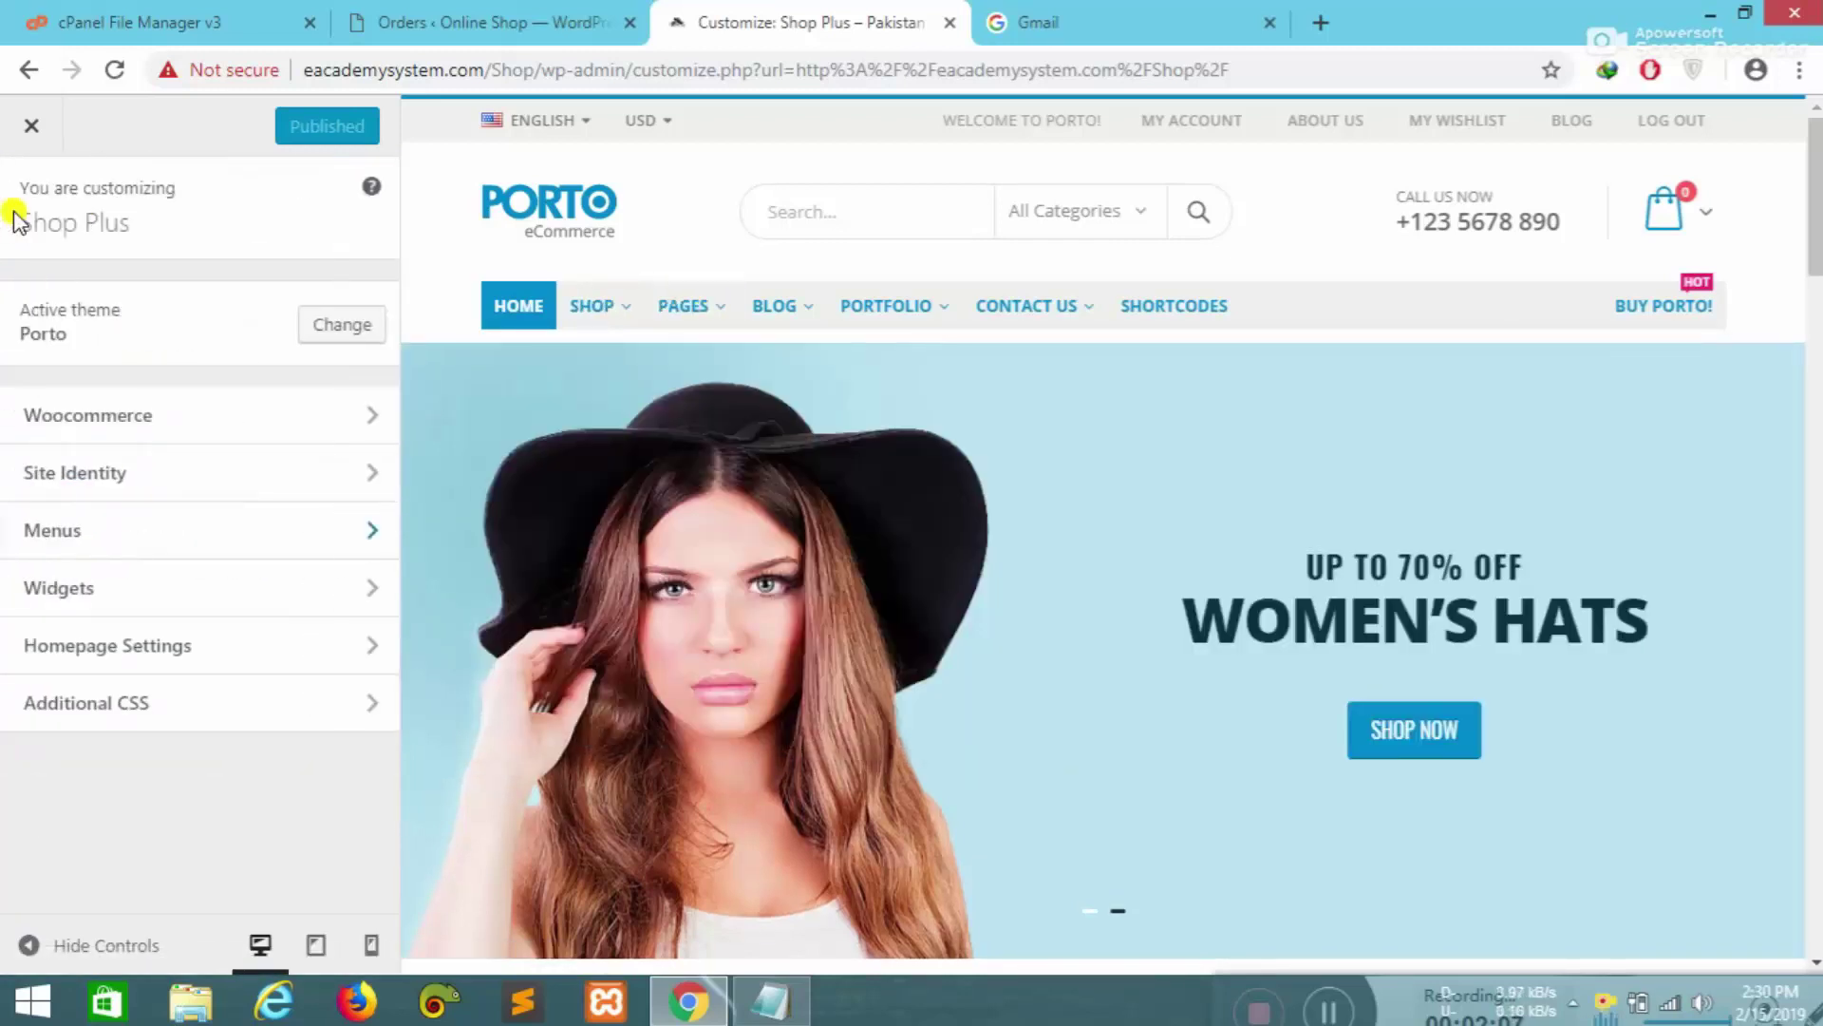
left_click(164, 662)
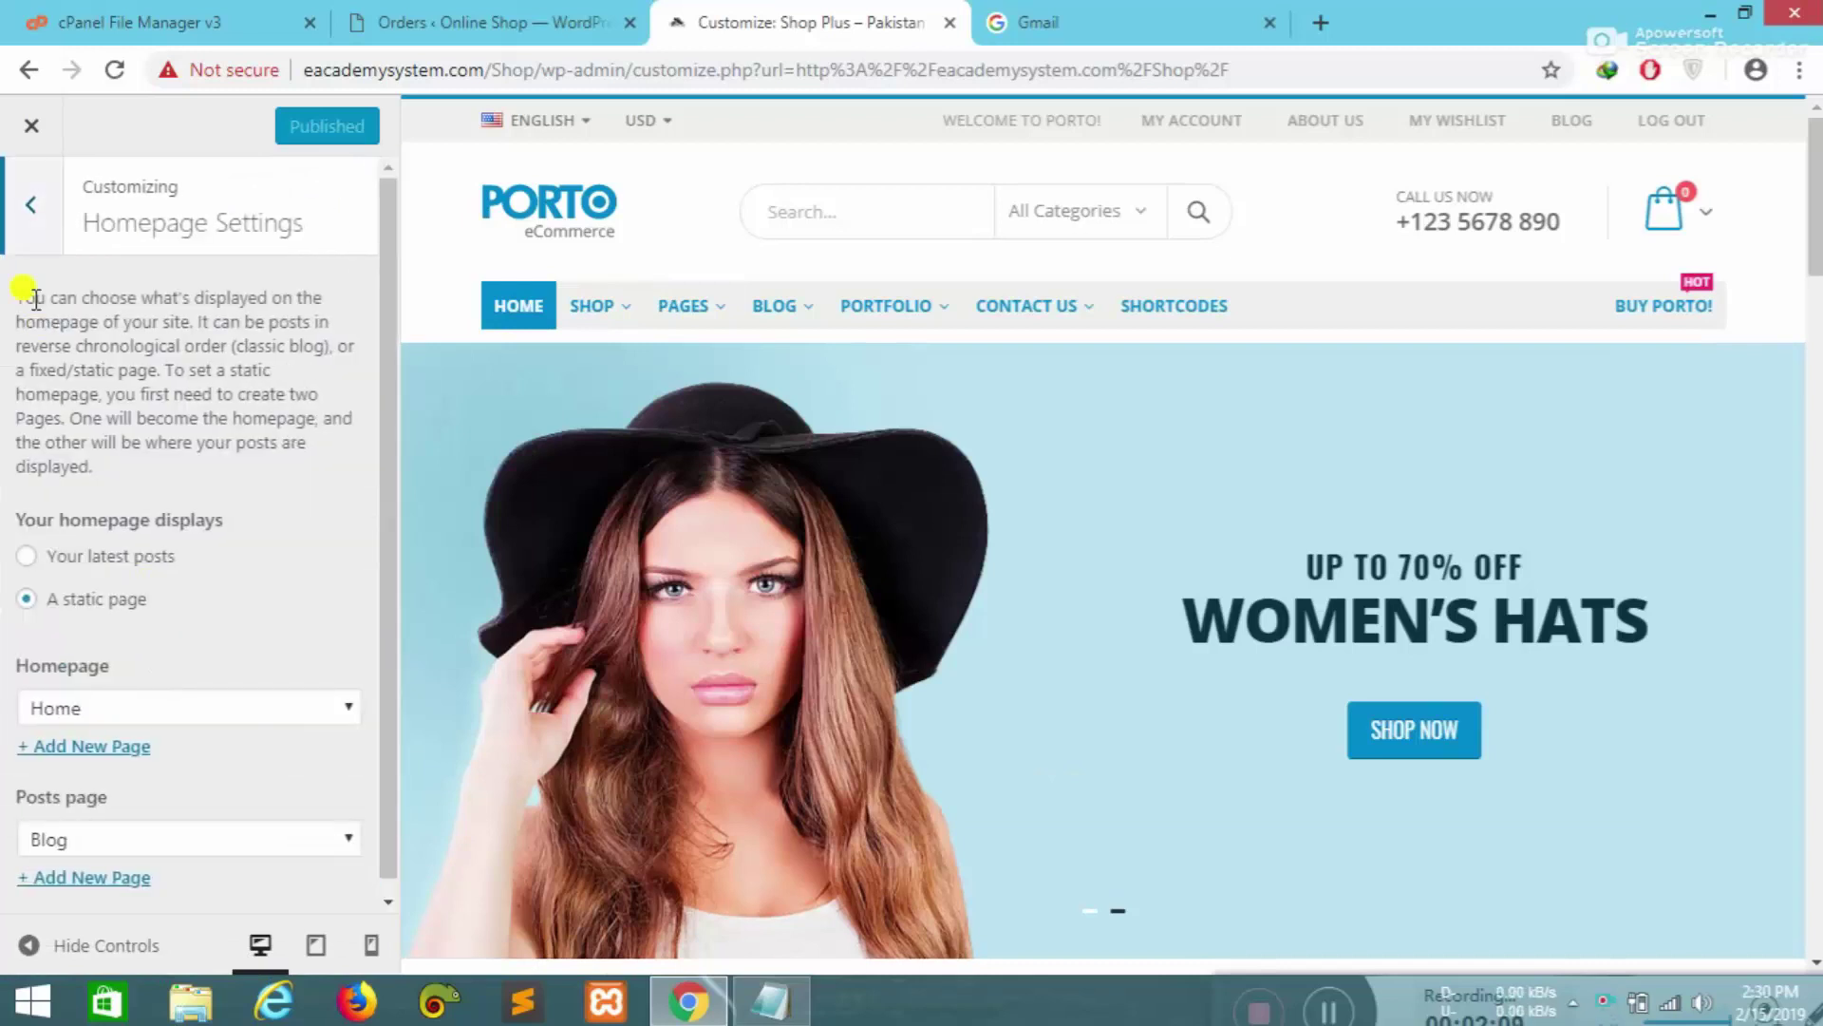
left_click(23, 240)
- Close the Customizer and look over the live shop homepage from the banner to the product sections
left_click(32, 133)
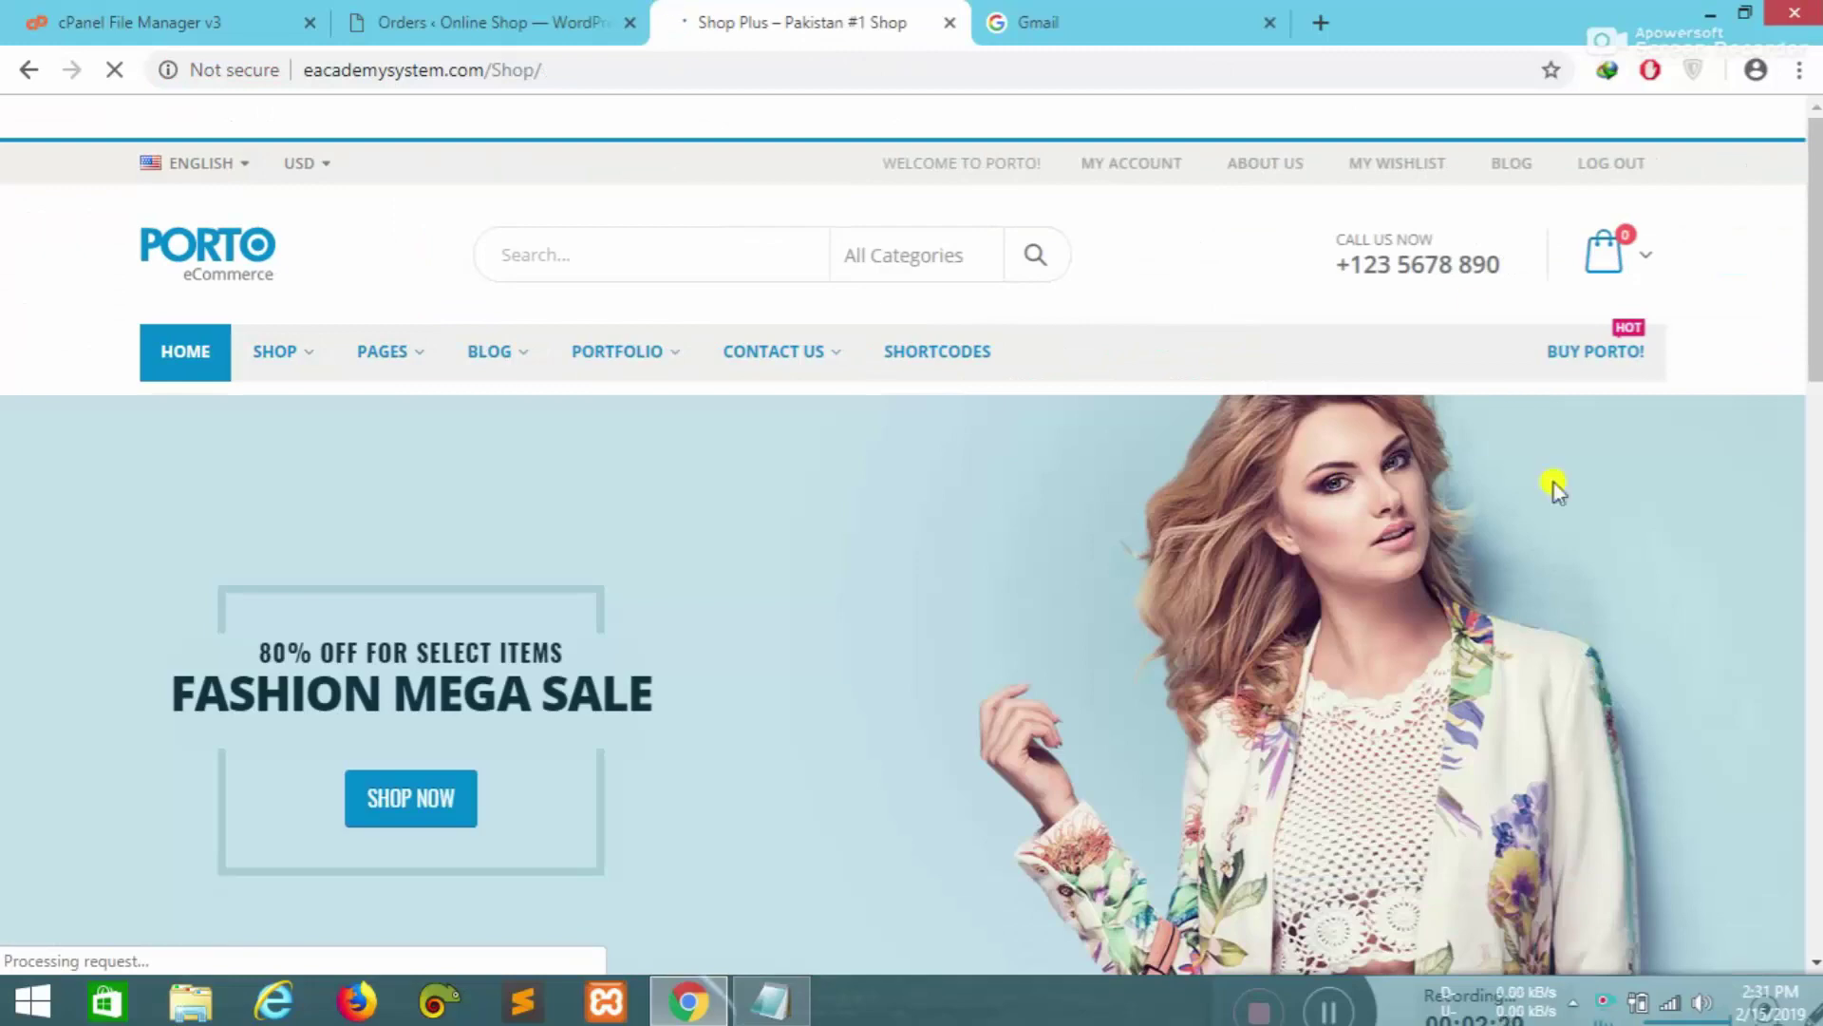
scroll(555, 510, "down", 12)
scroll(558, 509, "up", 7)
scroll(1035, 678, "up", 5)
scroll(446, 607, "down", 12)
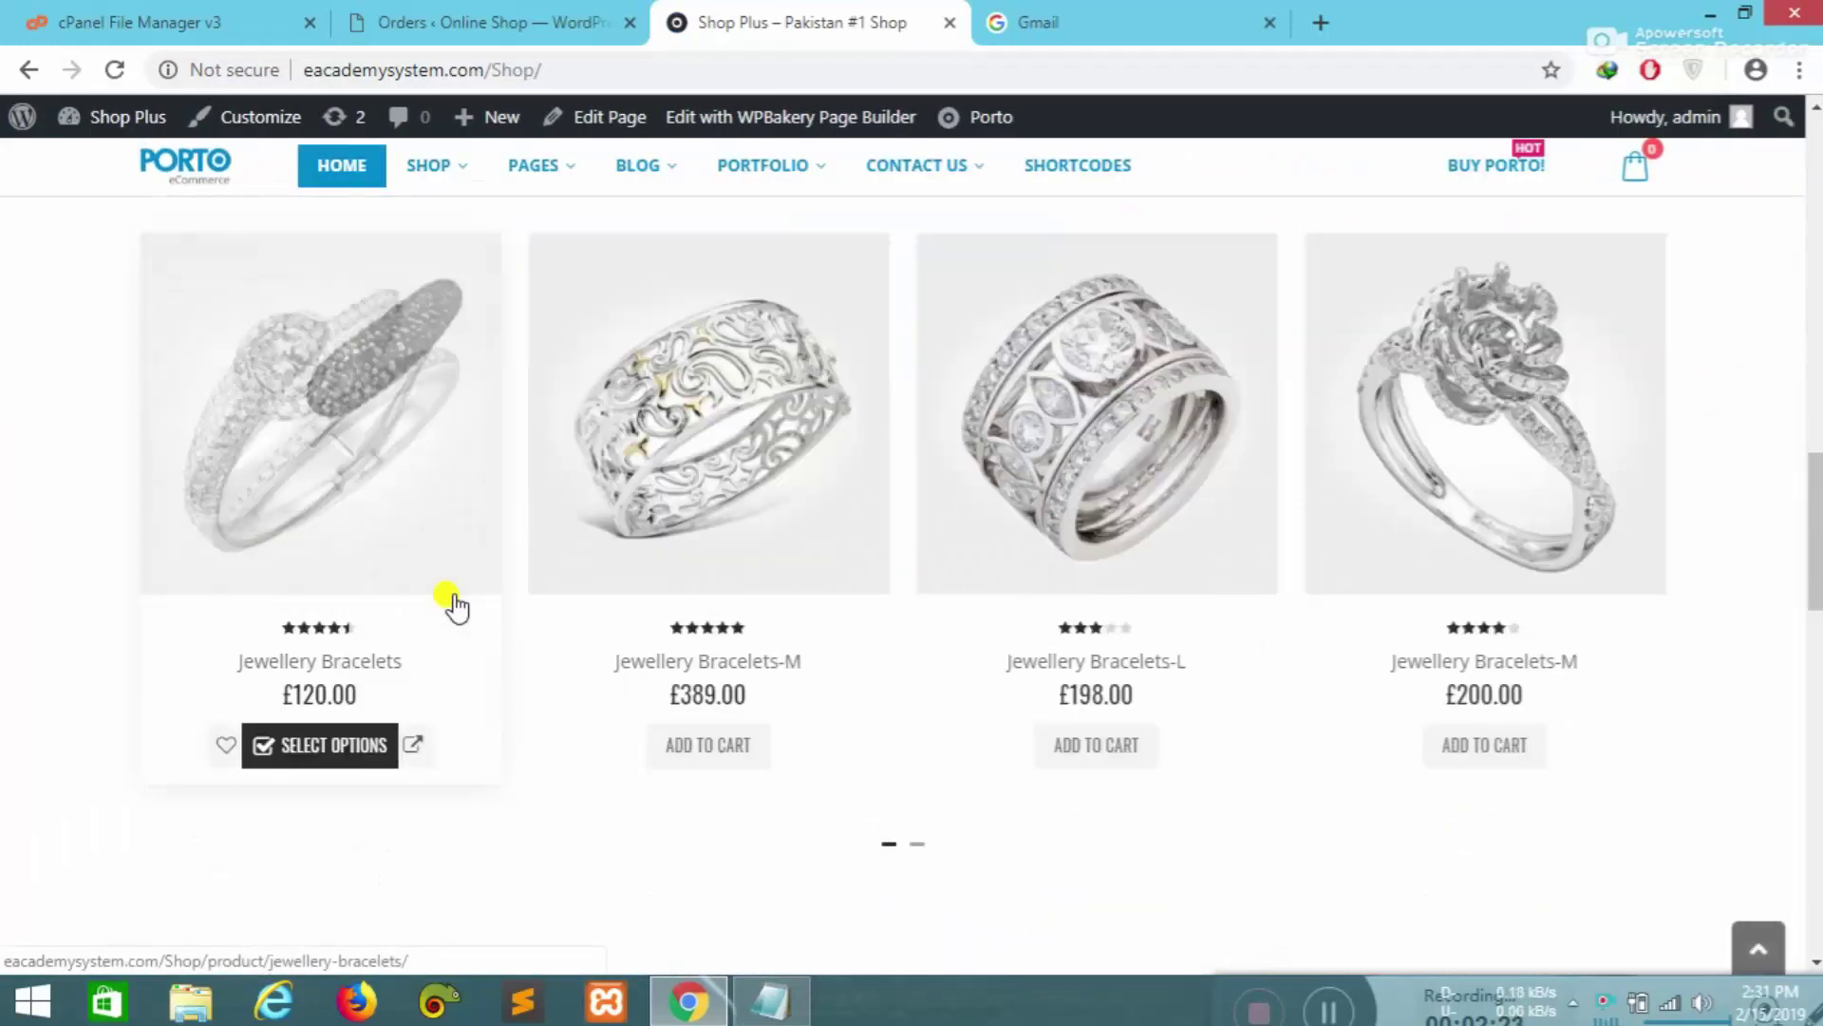
scroll(458, 595, "up", 5)
scroll(459, 584, "up", 10)
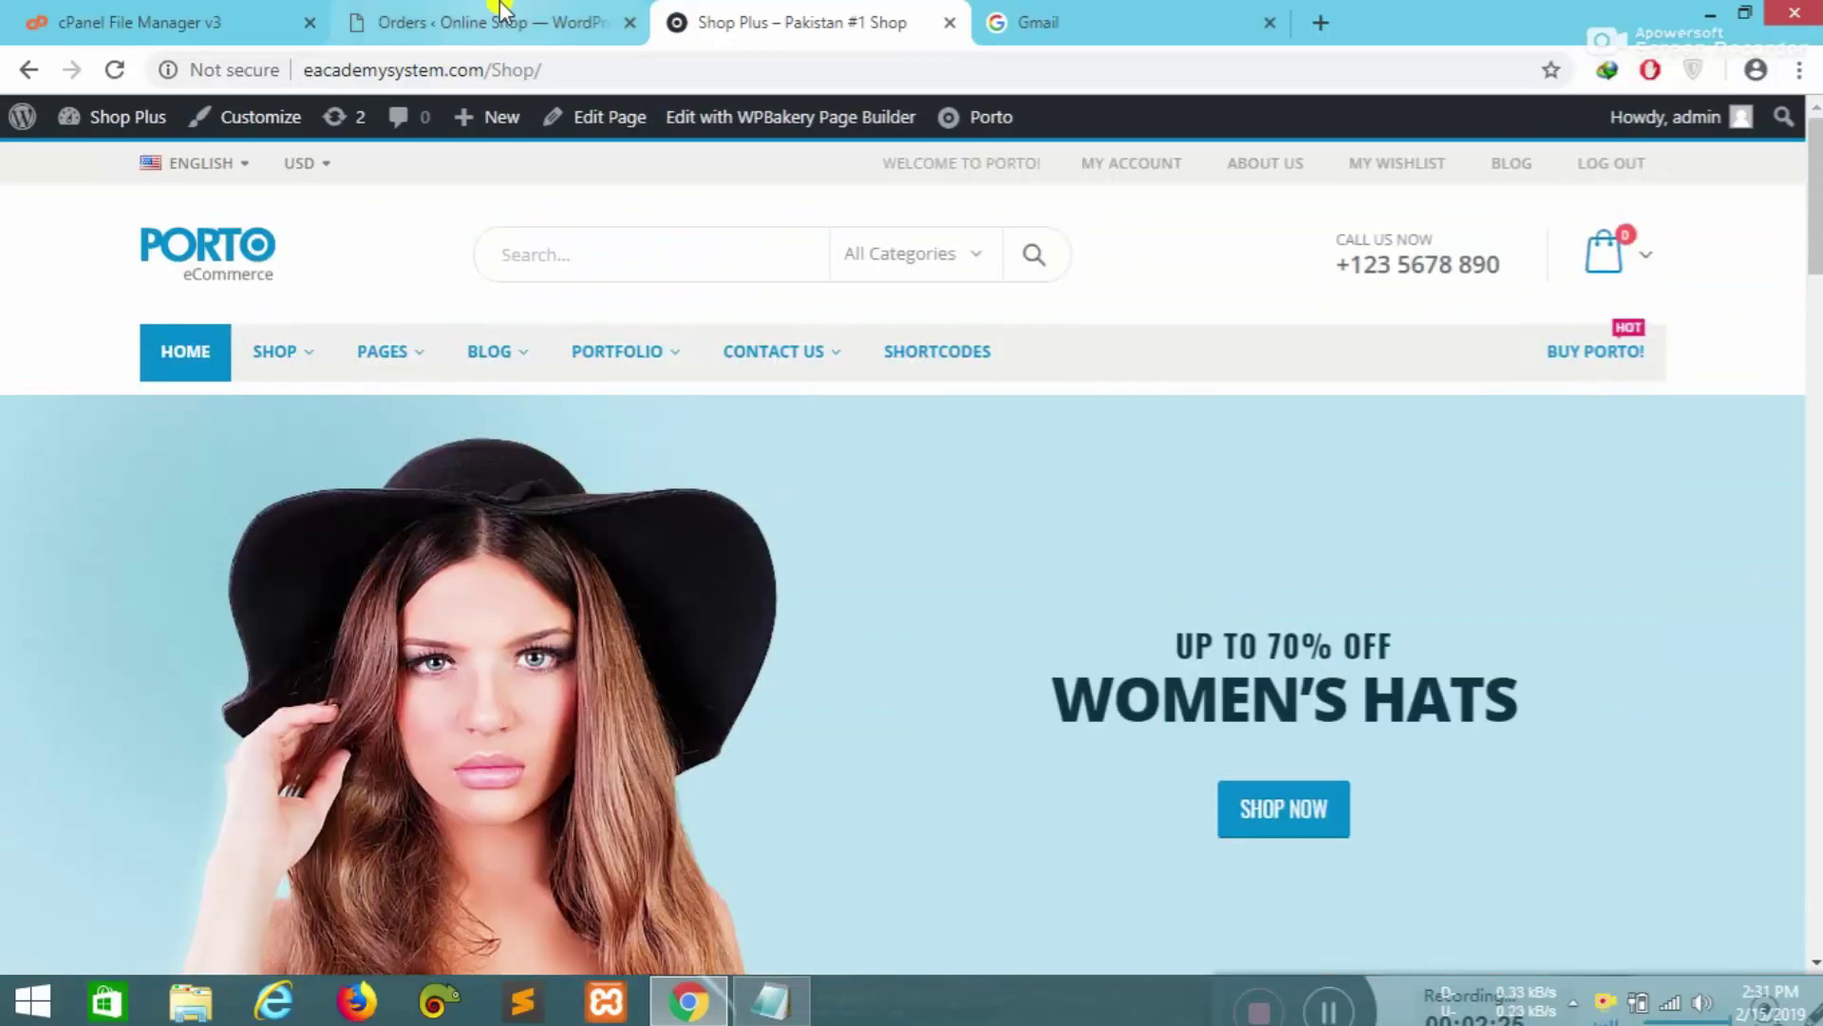
- Open the Porto Theme Options in the site admin and show the Theme Layout section
left_click(479, 22)
mouse_move(462, 121)
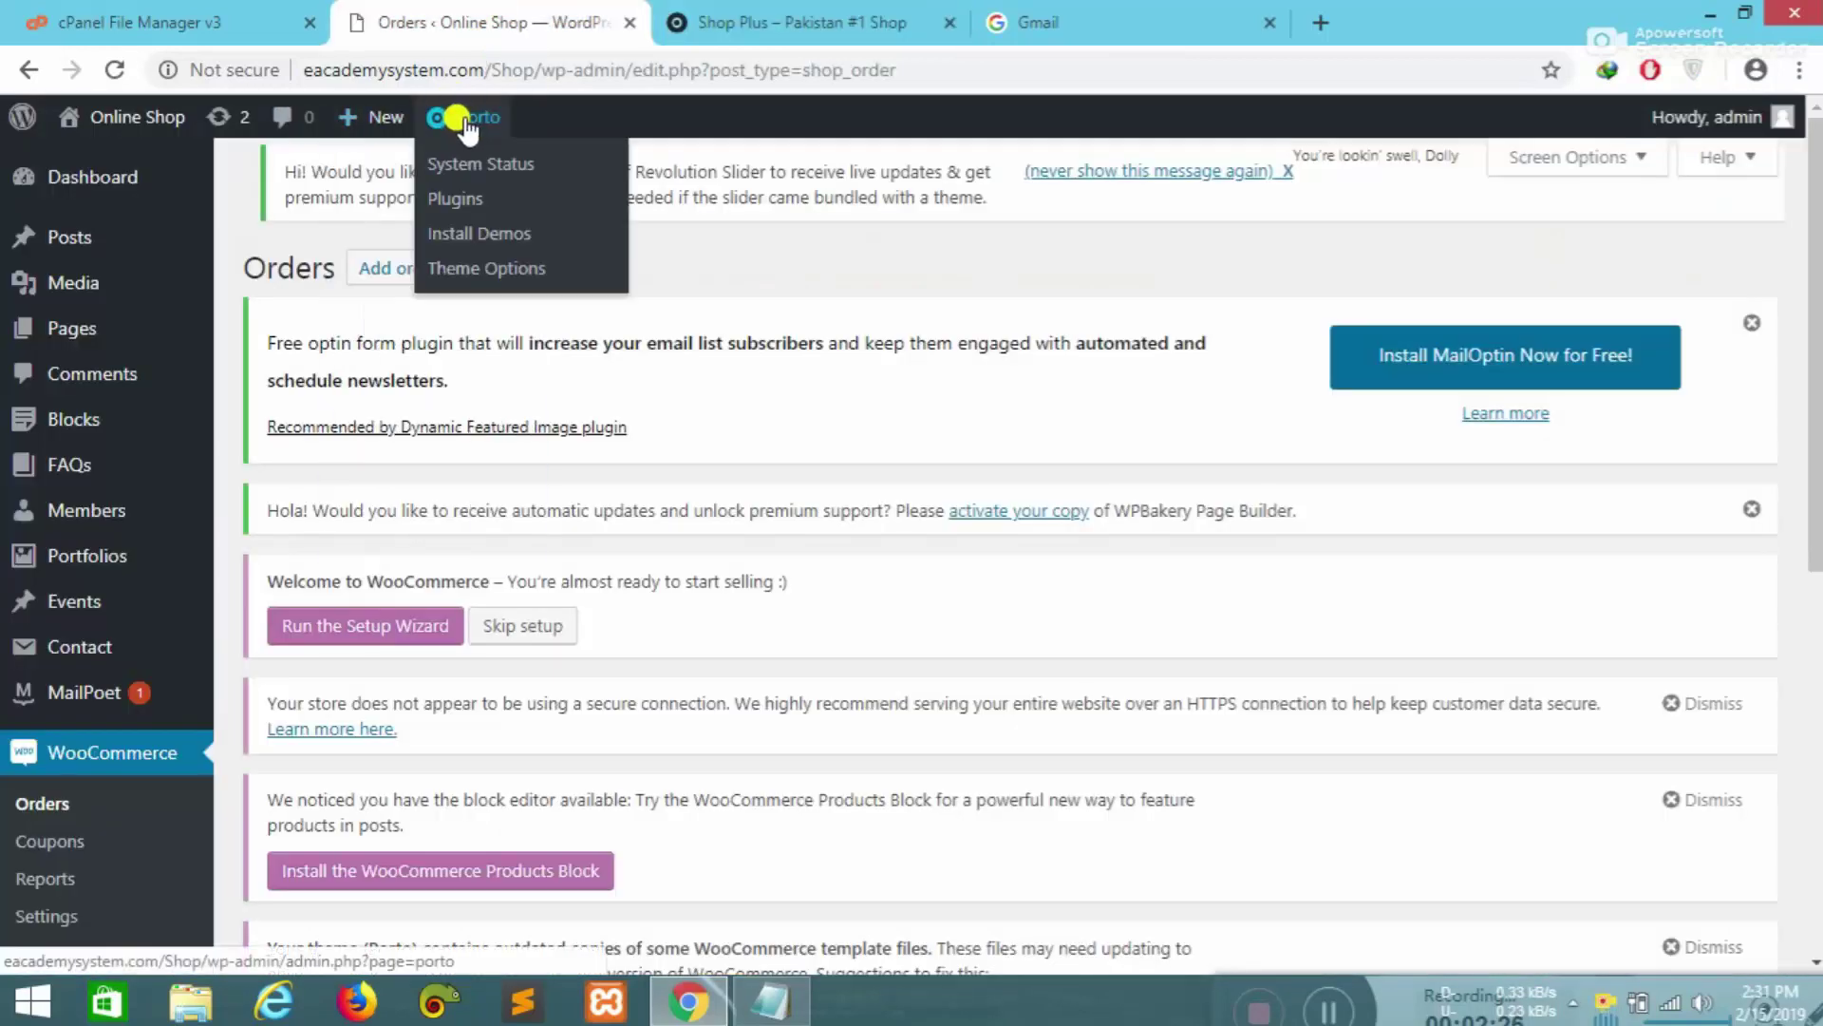
left_click(463, 271)
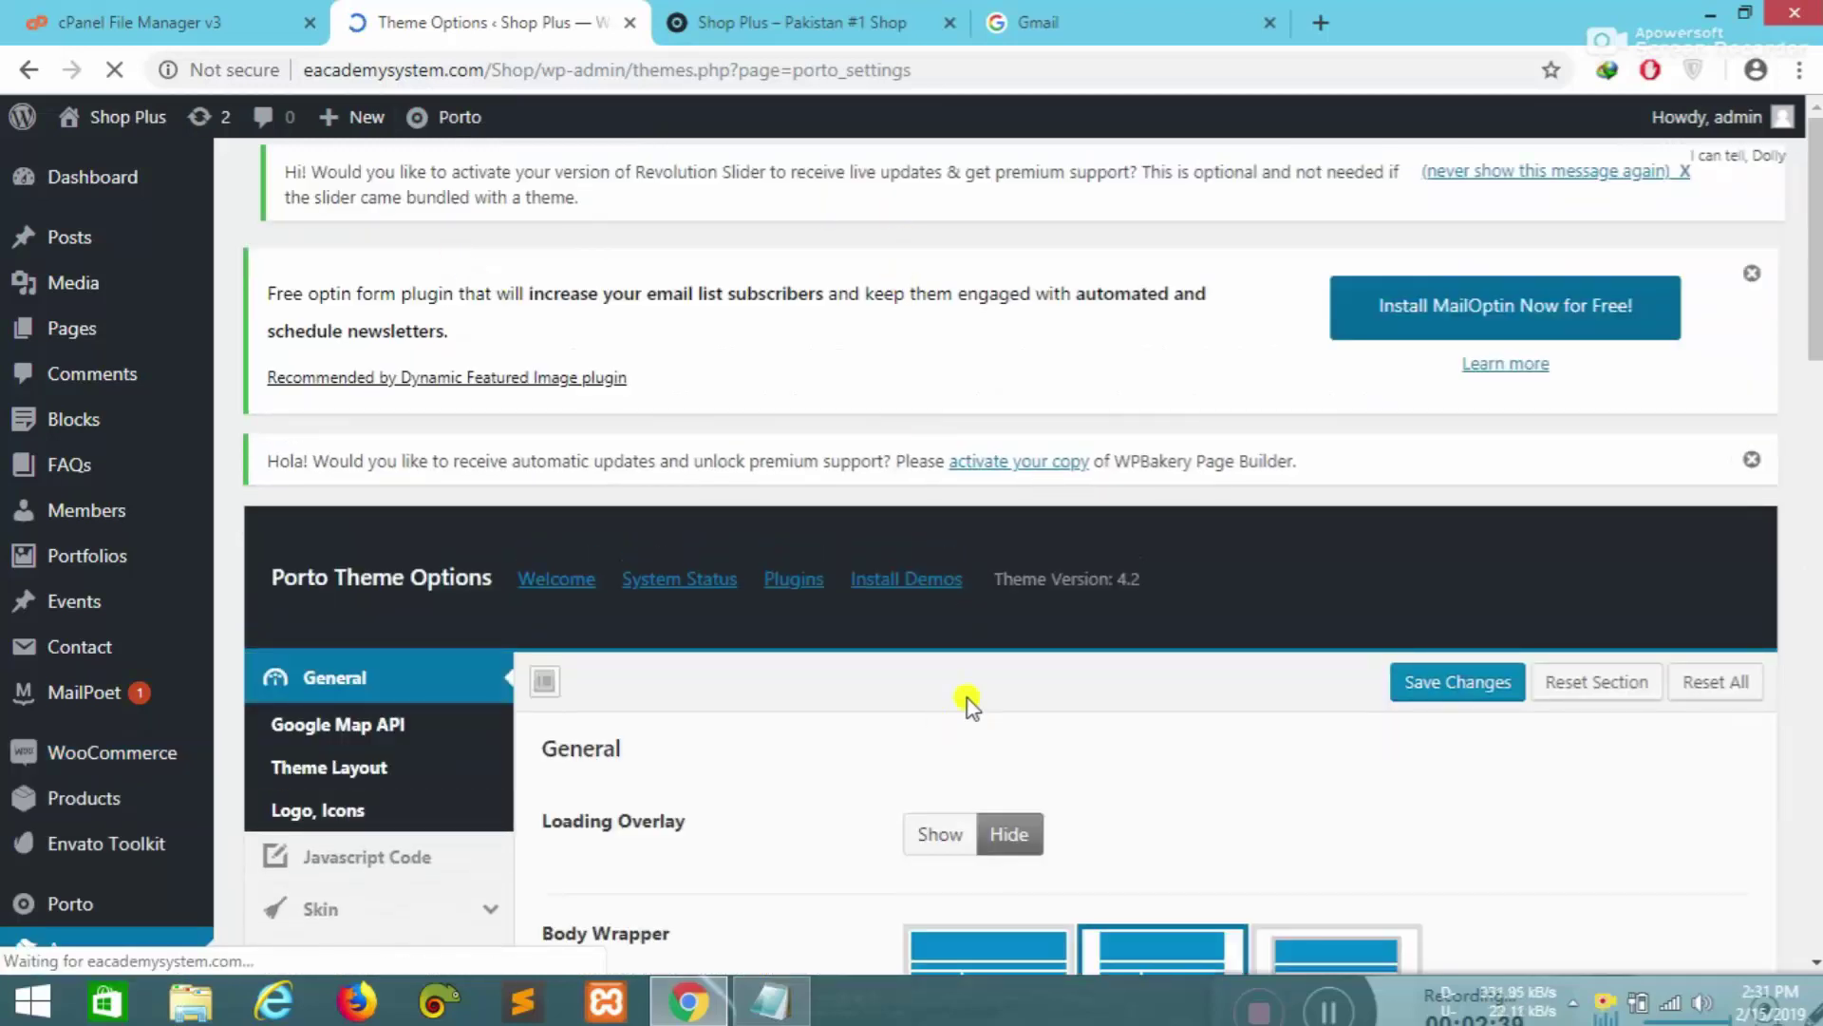
scroll(969, 703, "down", 4)
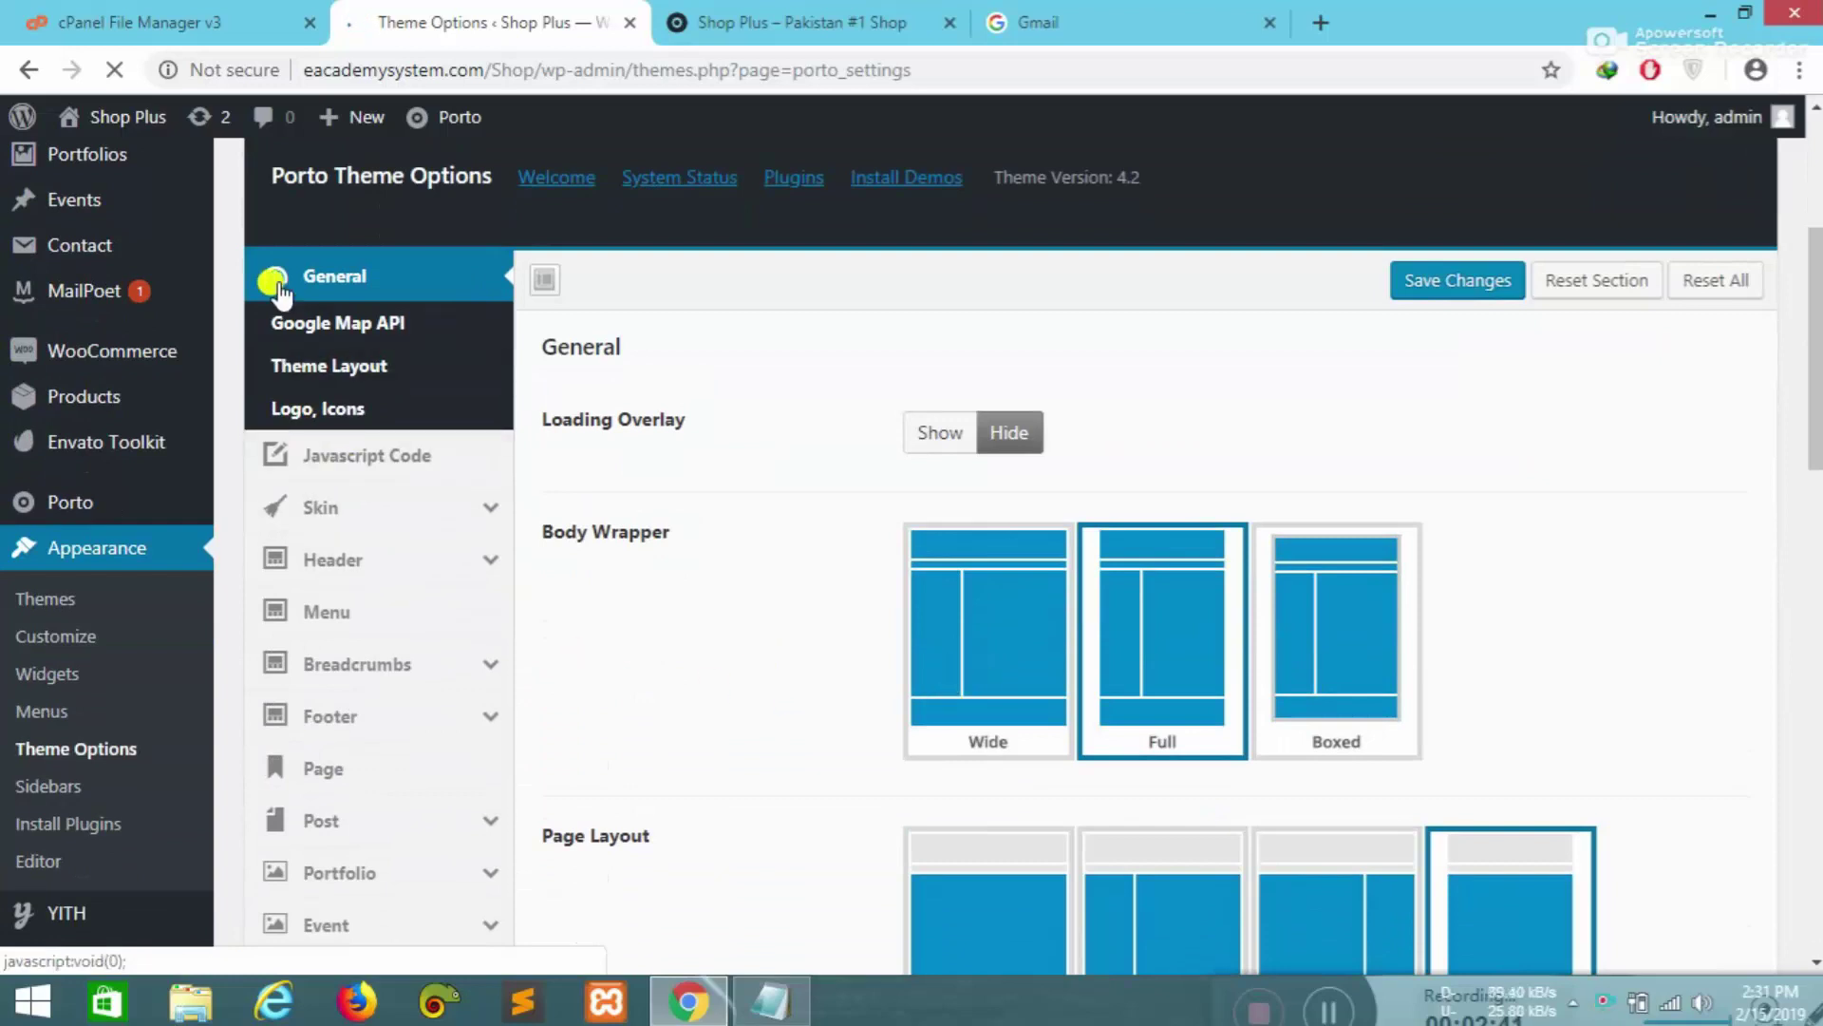
left_click(290, 365)
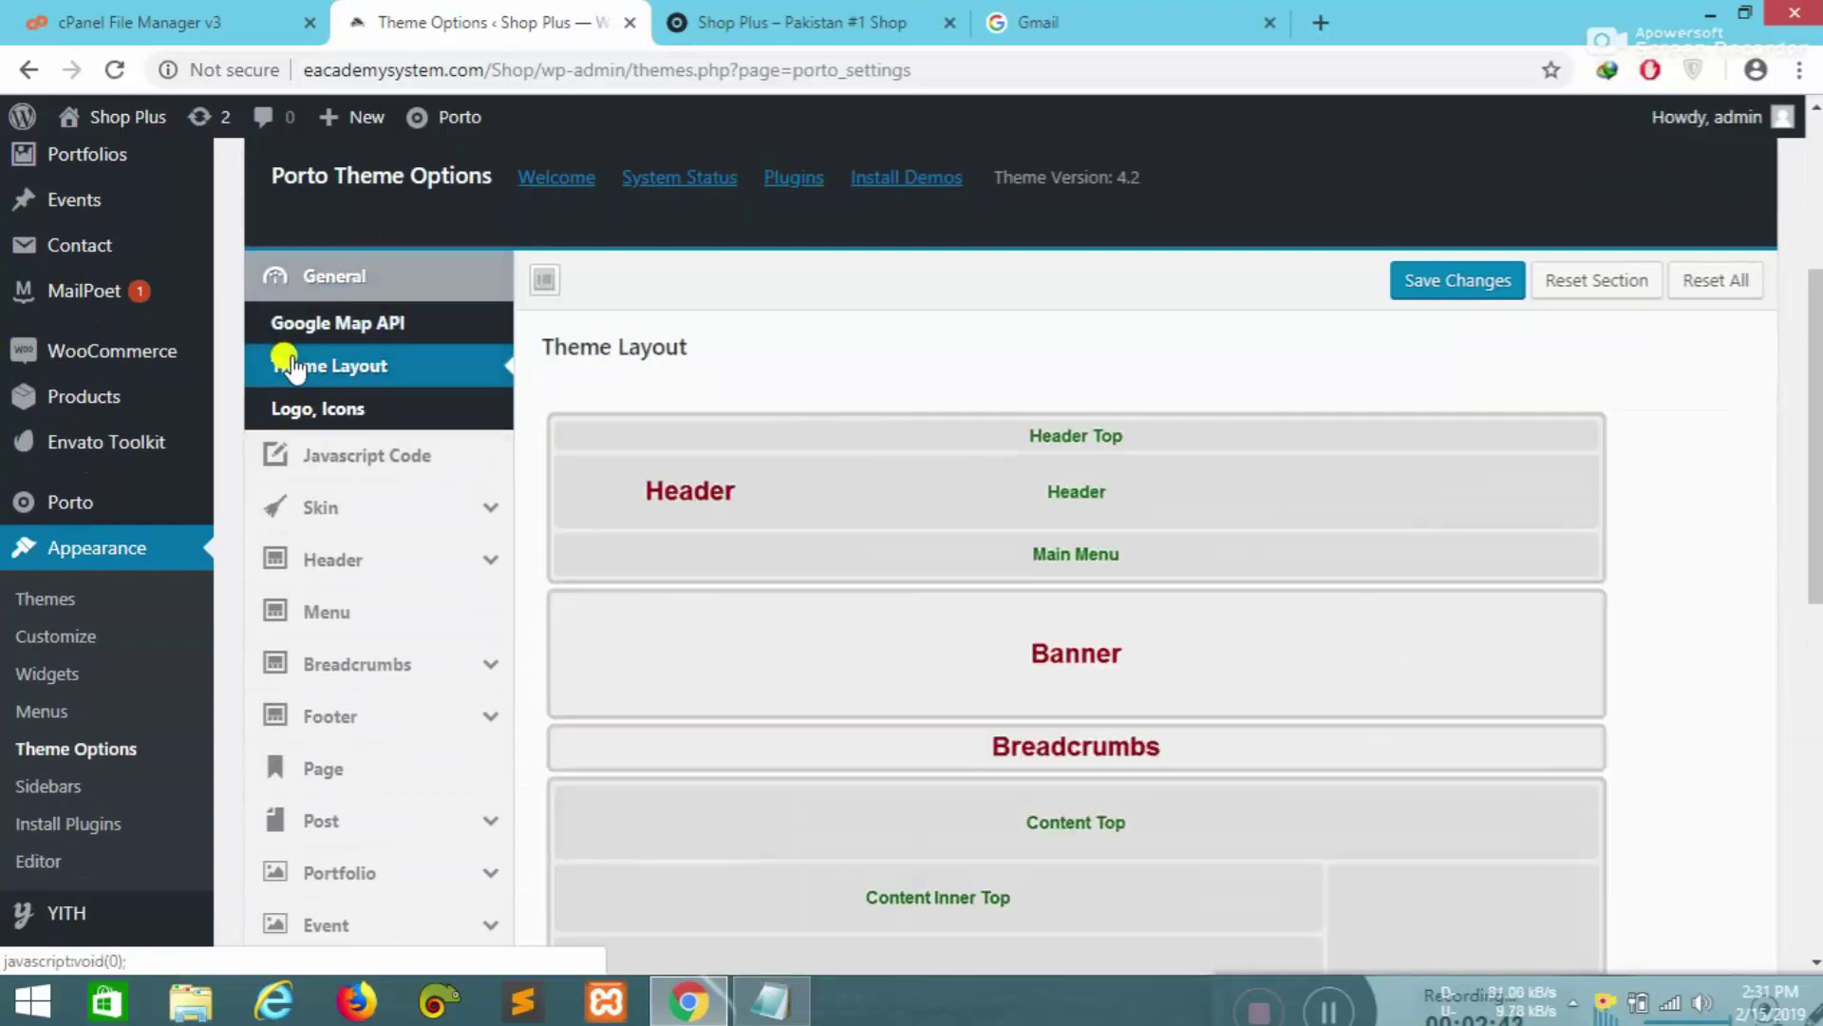
- Examine the theme layout diagram from header to footer and compare it with the live shop homepage
scroll(1101, 557, "down", 3)
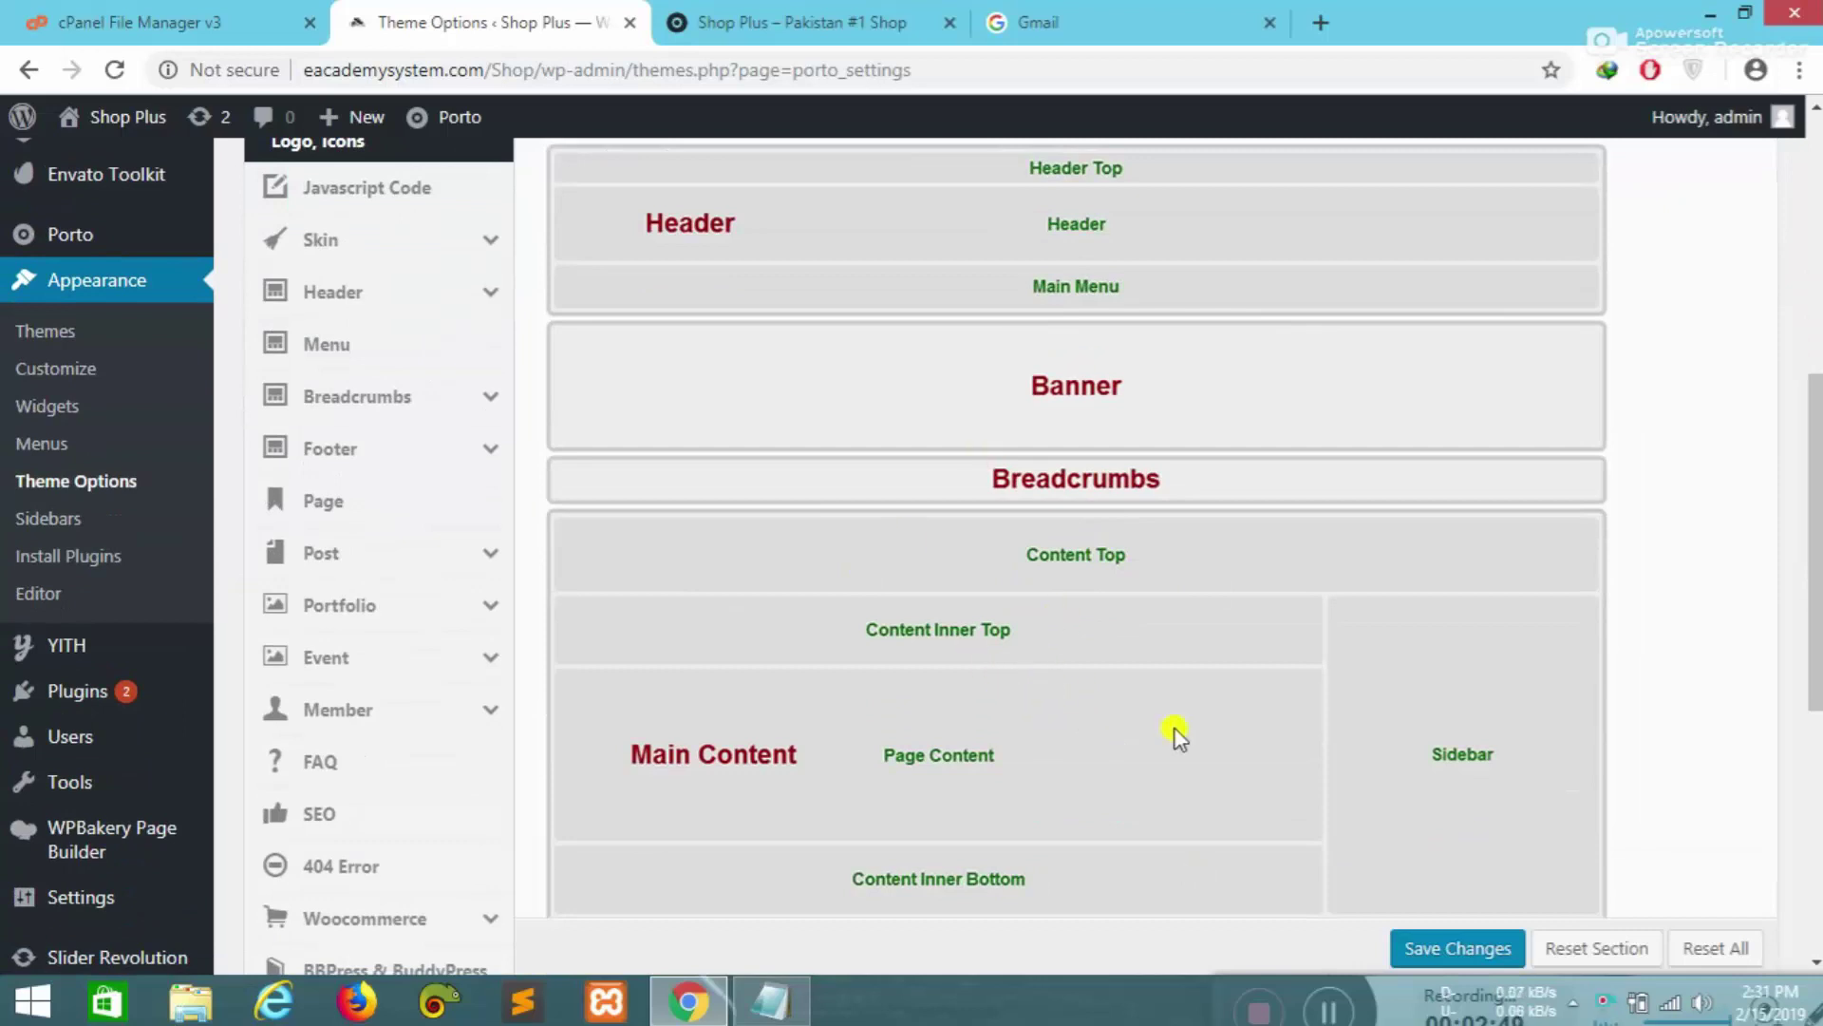
scroll(1175, 727, "up", 3)
scroll(1172, 718, "down", 8)
scroll(1170, 724, "up", 1)
scroll(1168, 722, "down", 2)
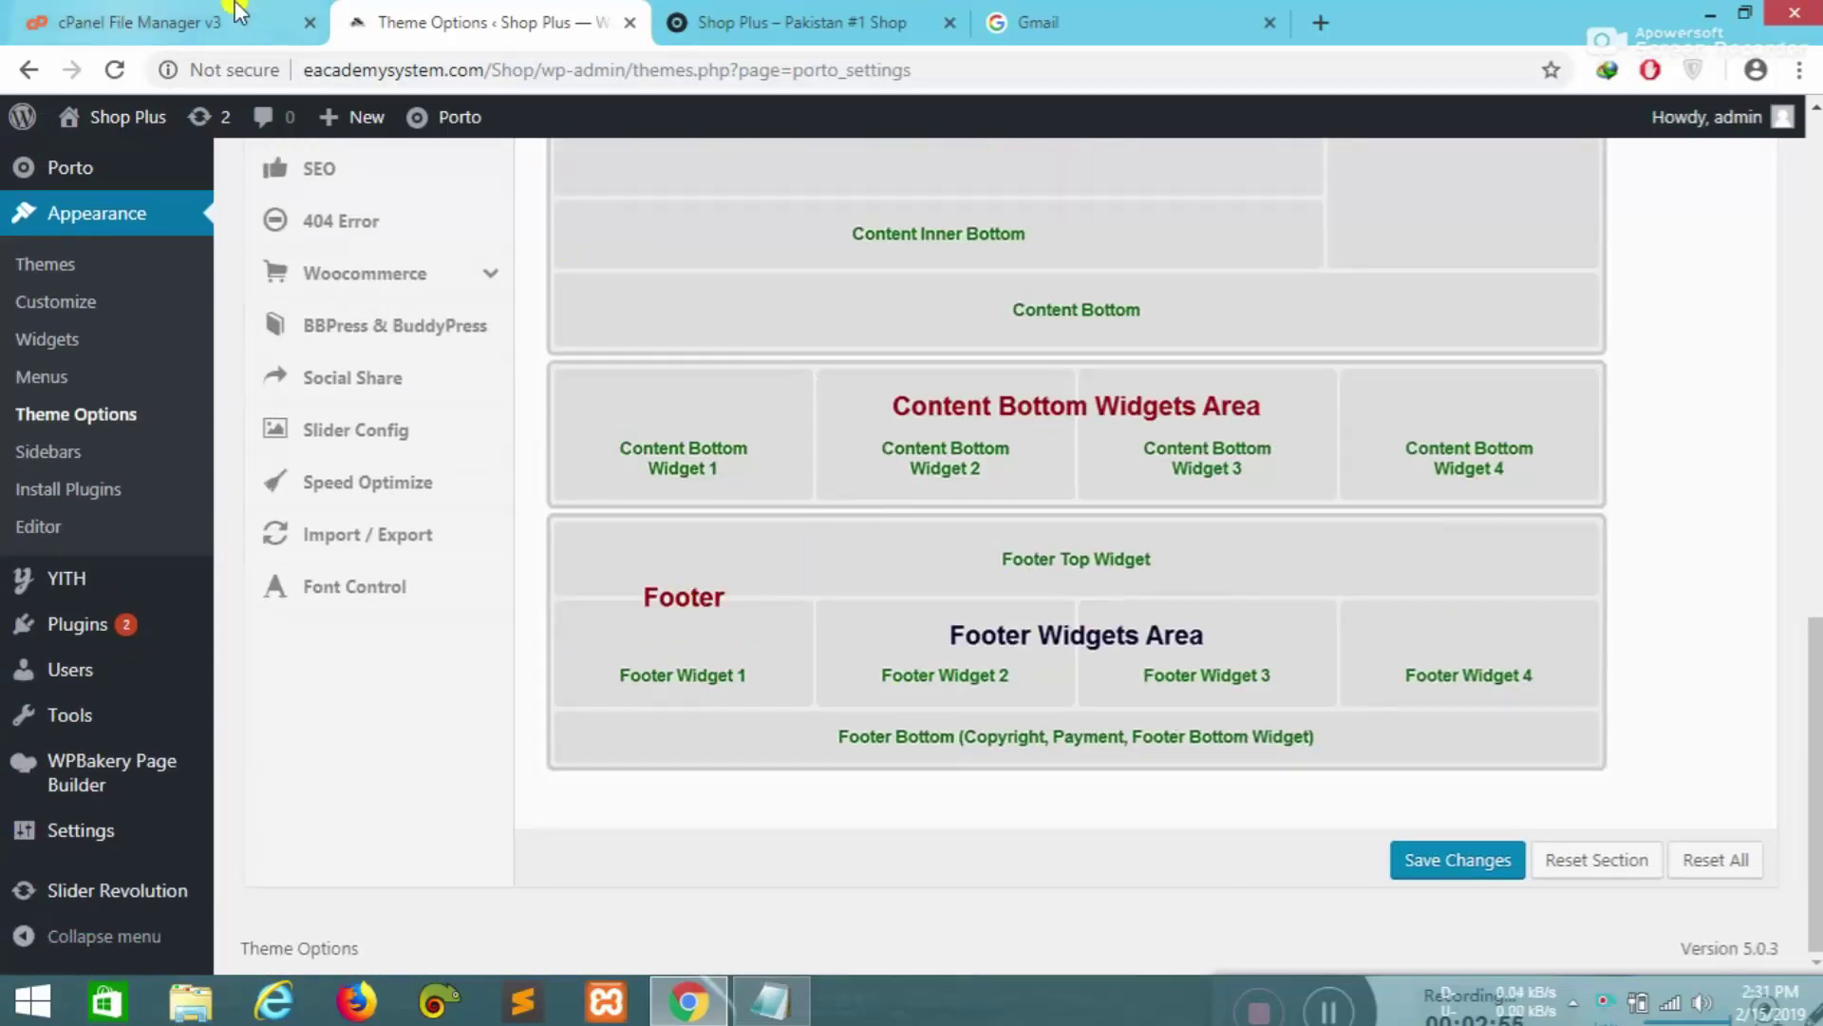
left_click(739, 11)
scroll(1453, 294, "down", 10)
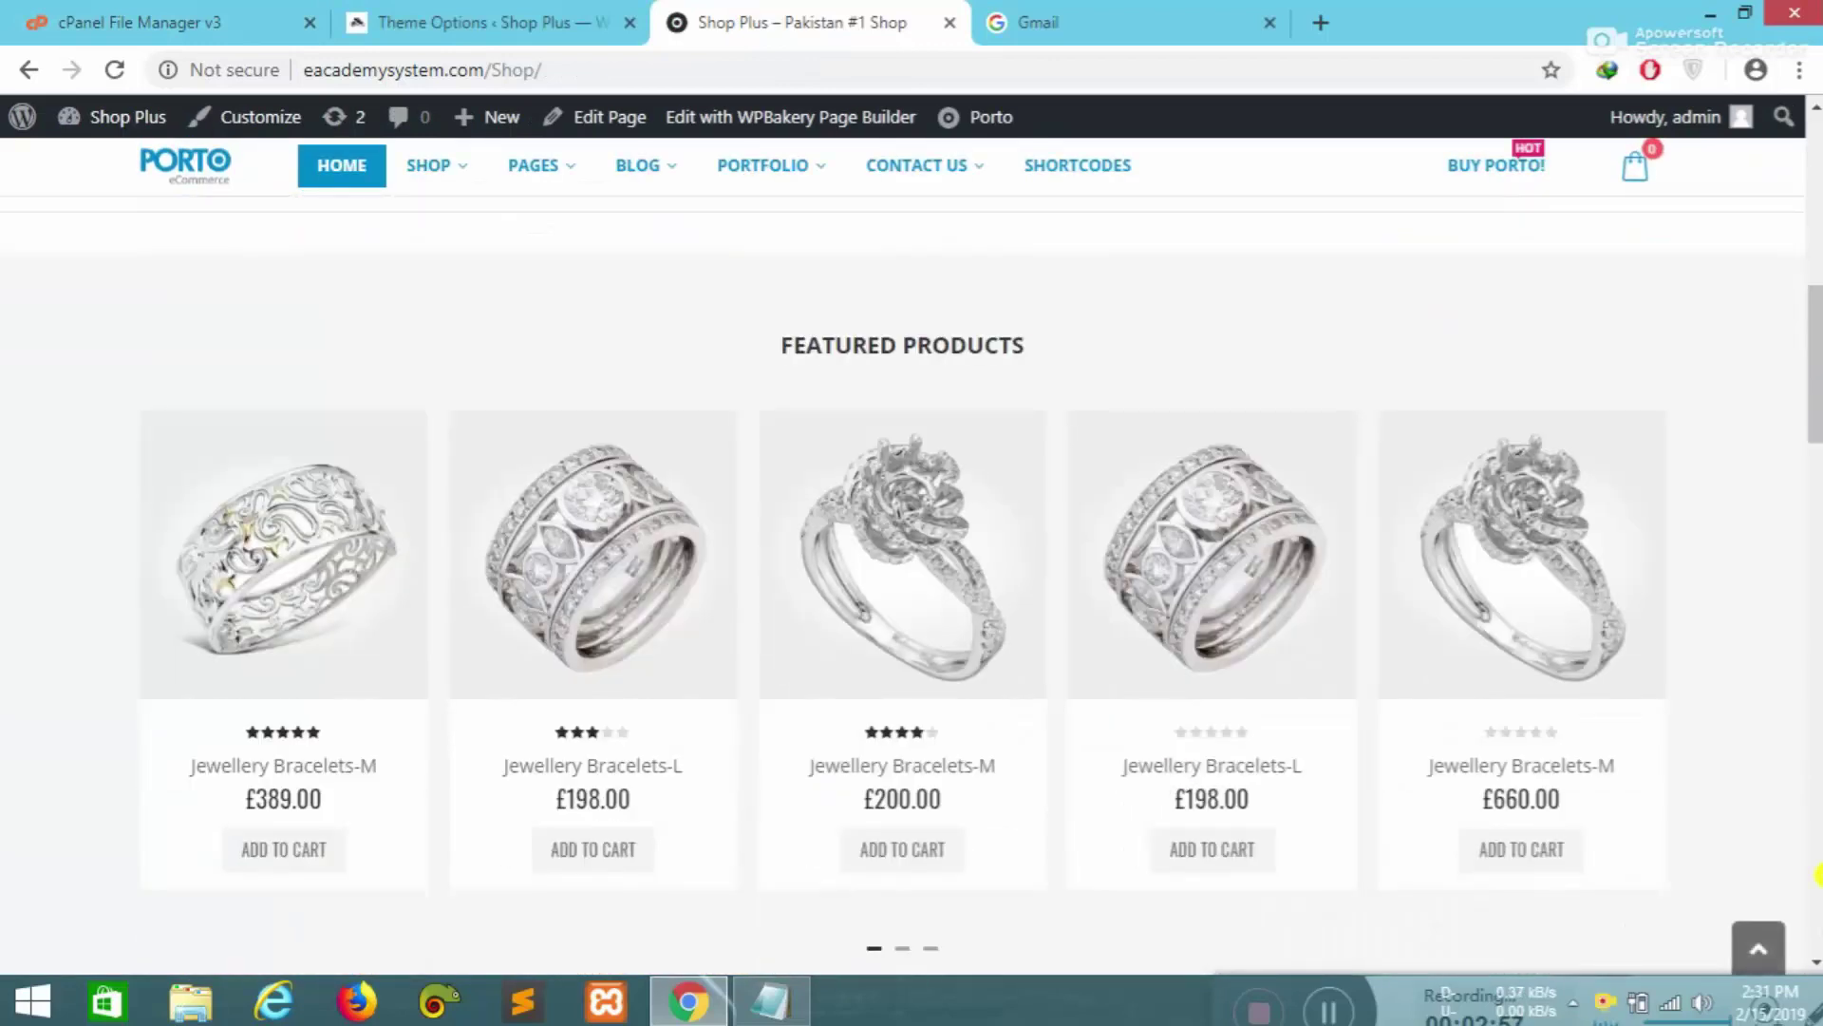
left_click(429, 15)
scroll(883, 458, "up", 7)
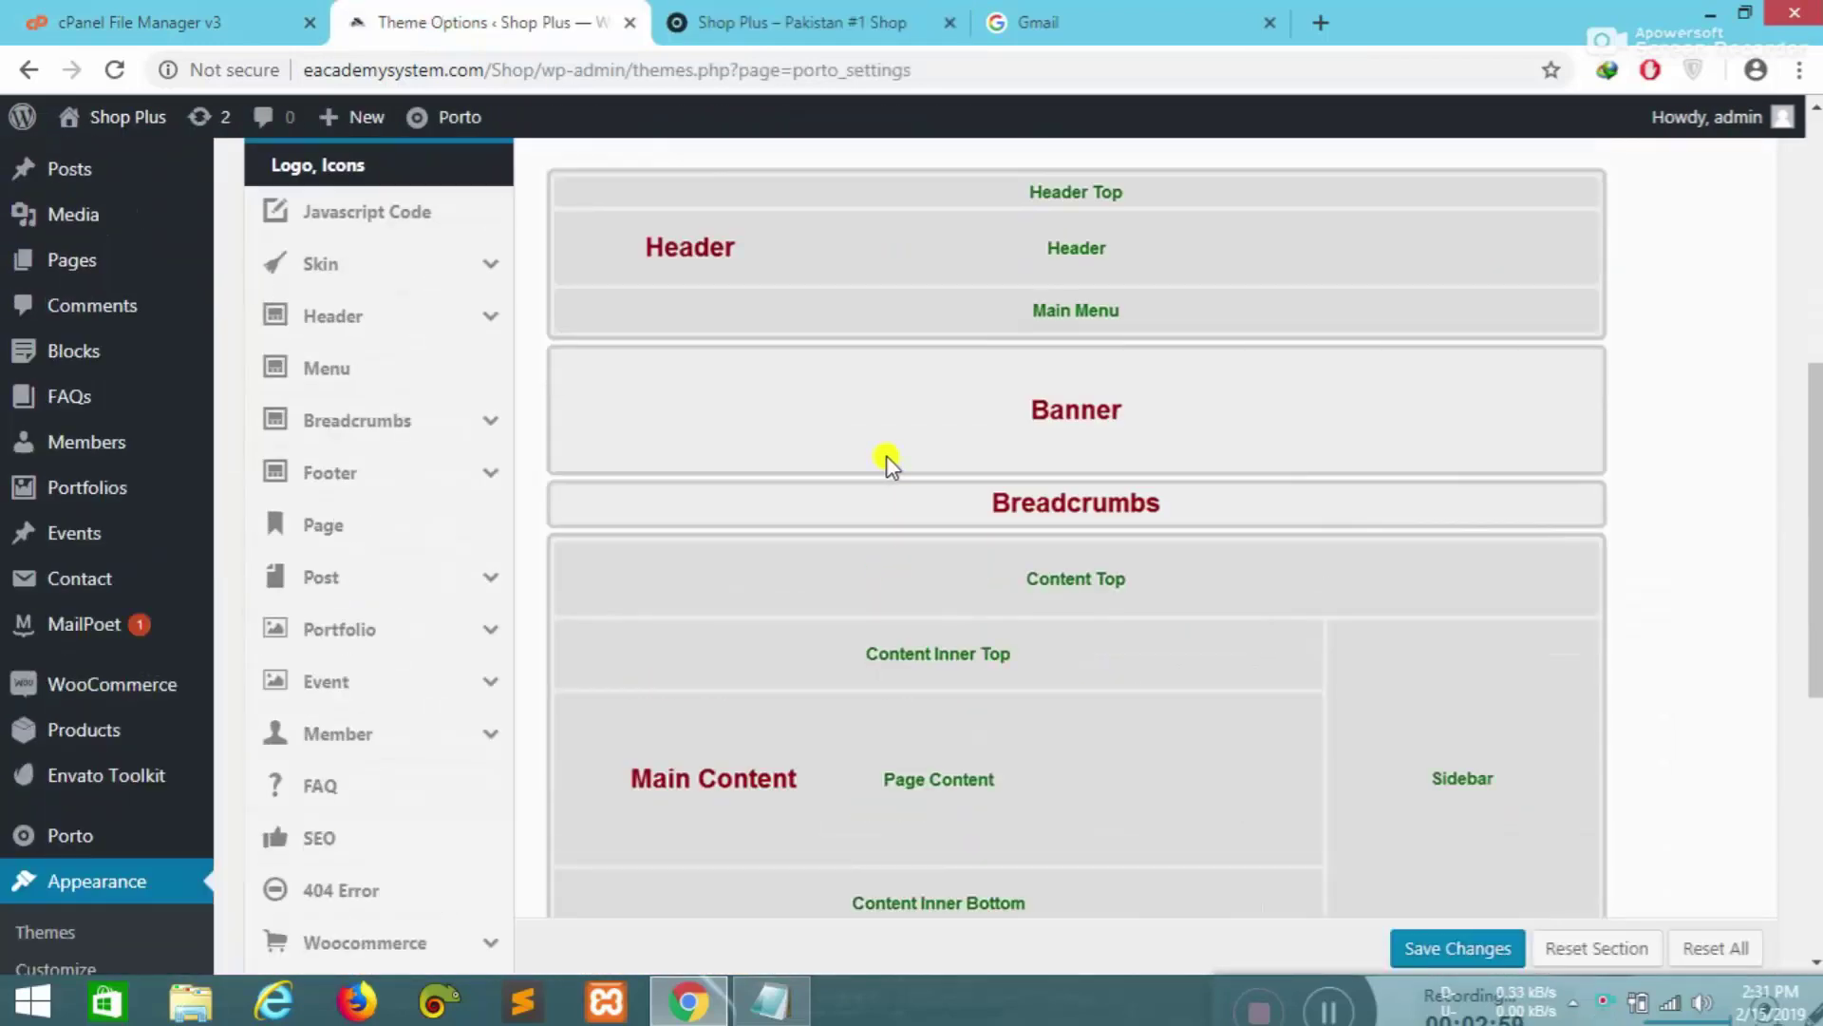
scroll(888, 460, "up", 4)
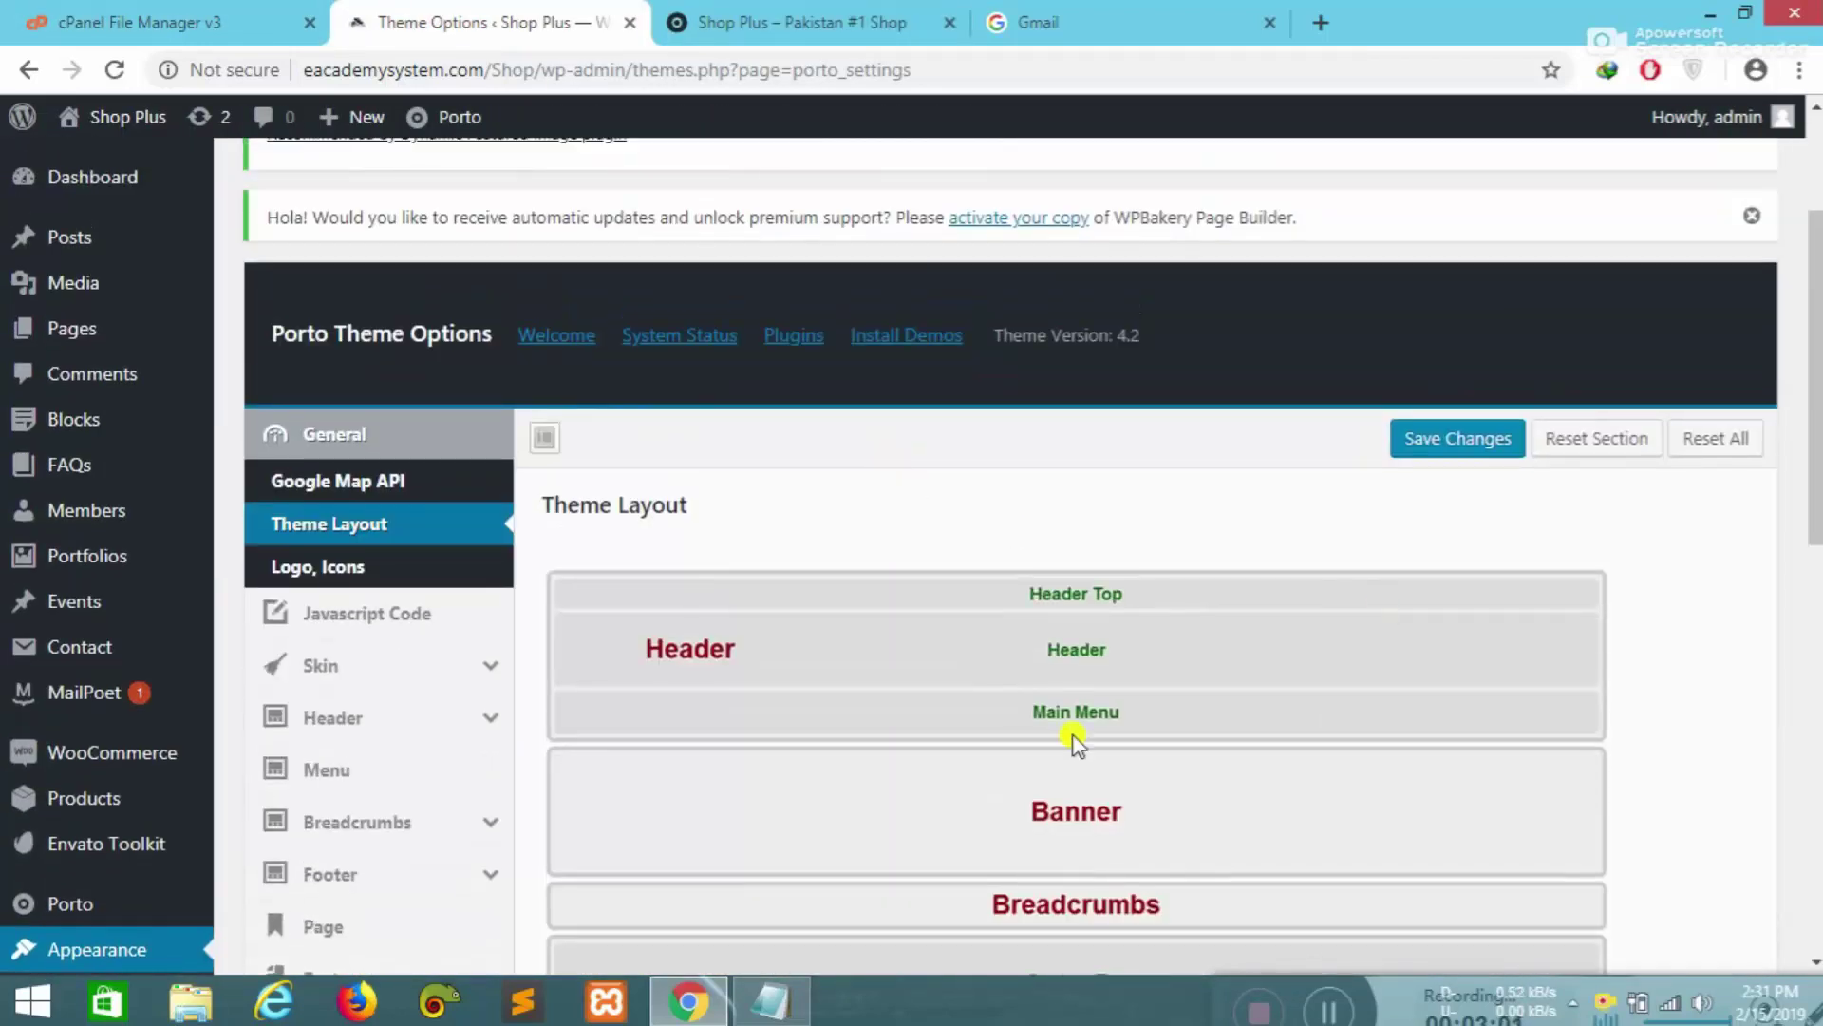
- Inspect the live homepage's header, including its language choices and Shop menu entries
left_click(798, 22)
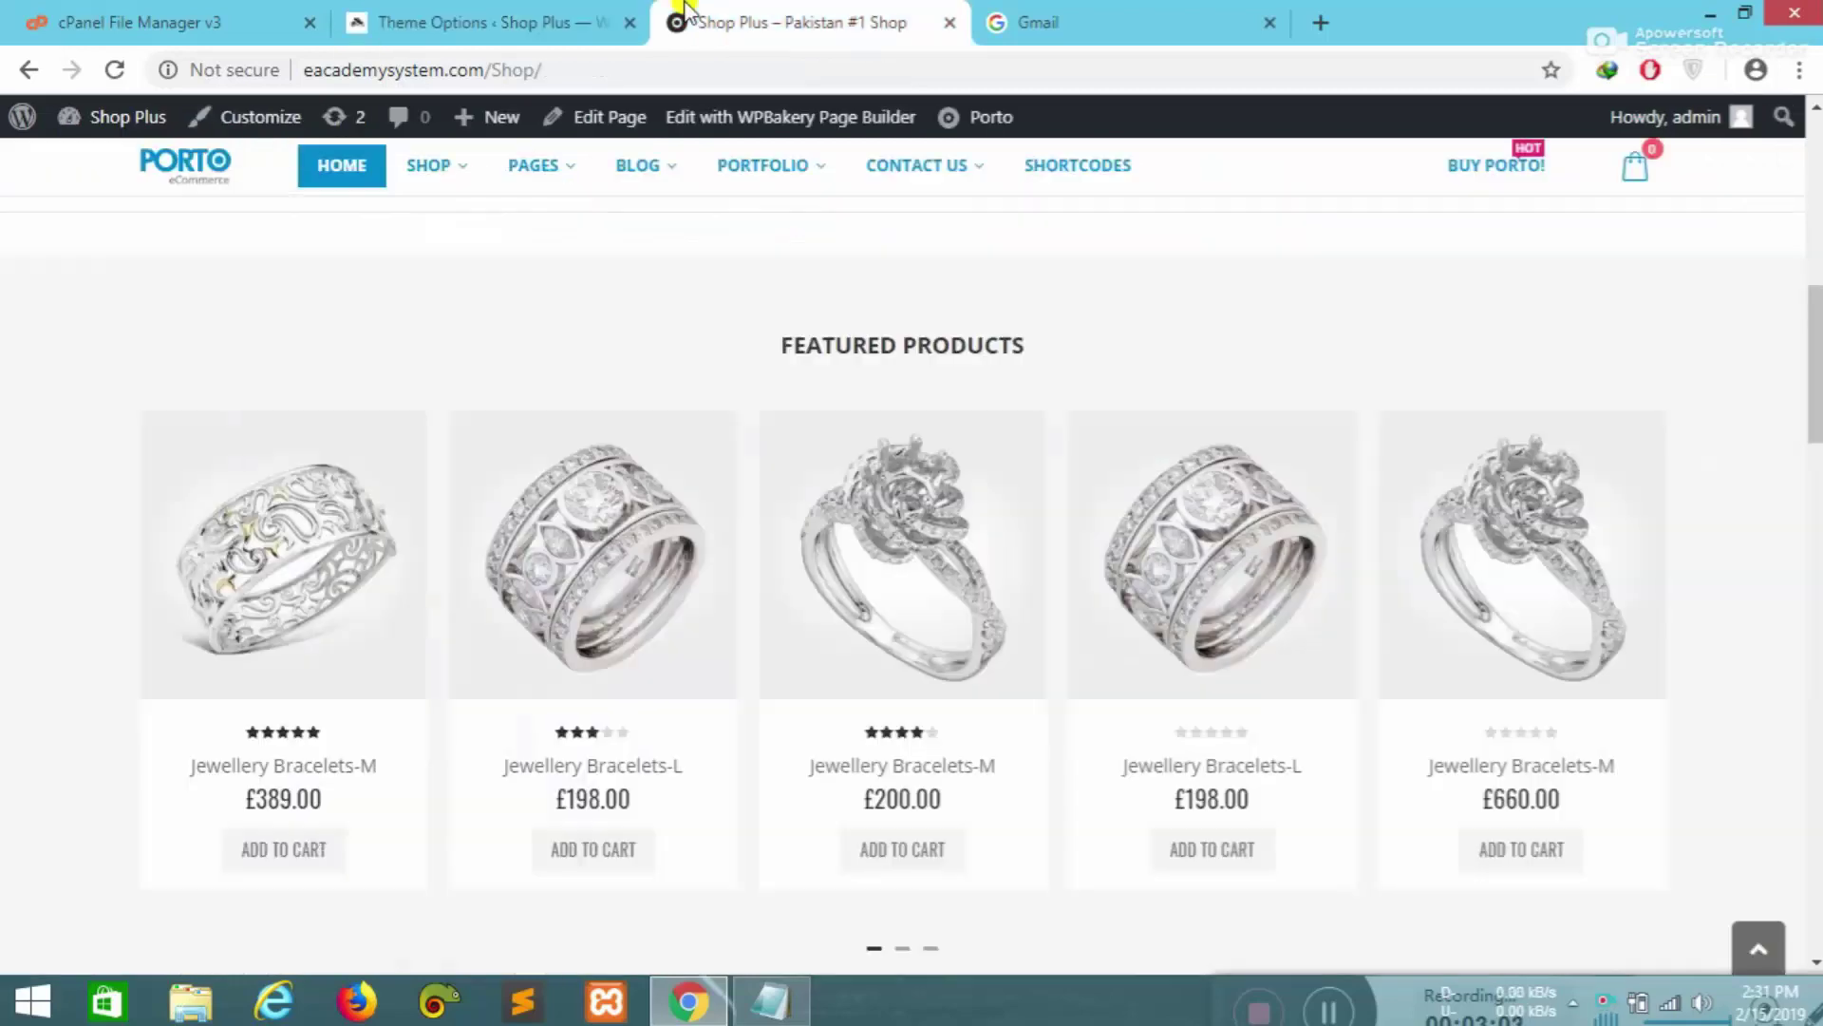
scroll(517, 541, "up", 10)
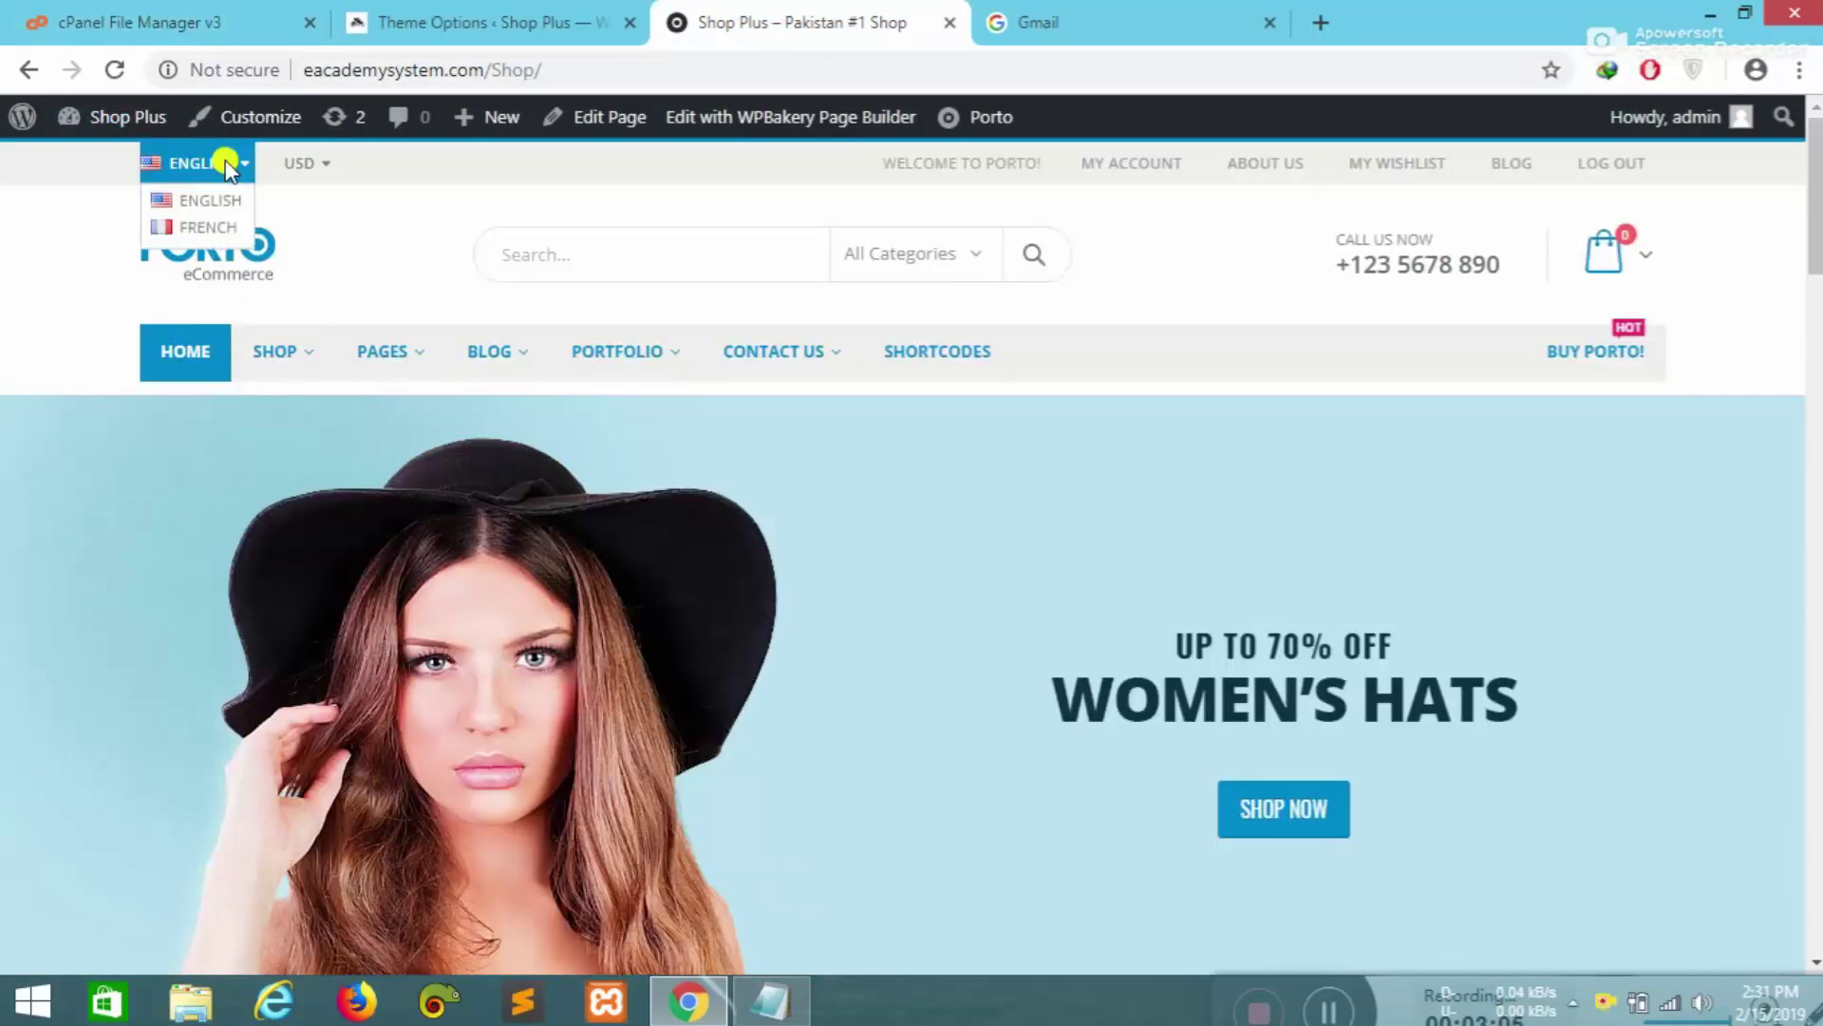
mouse_move(275, 351)
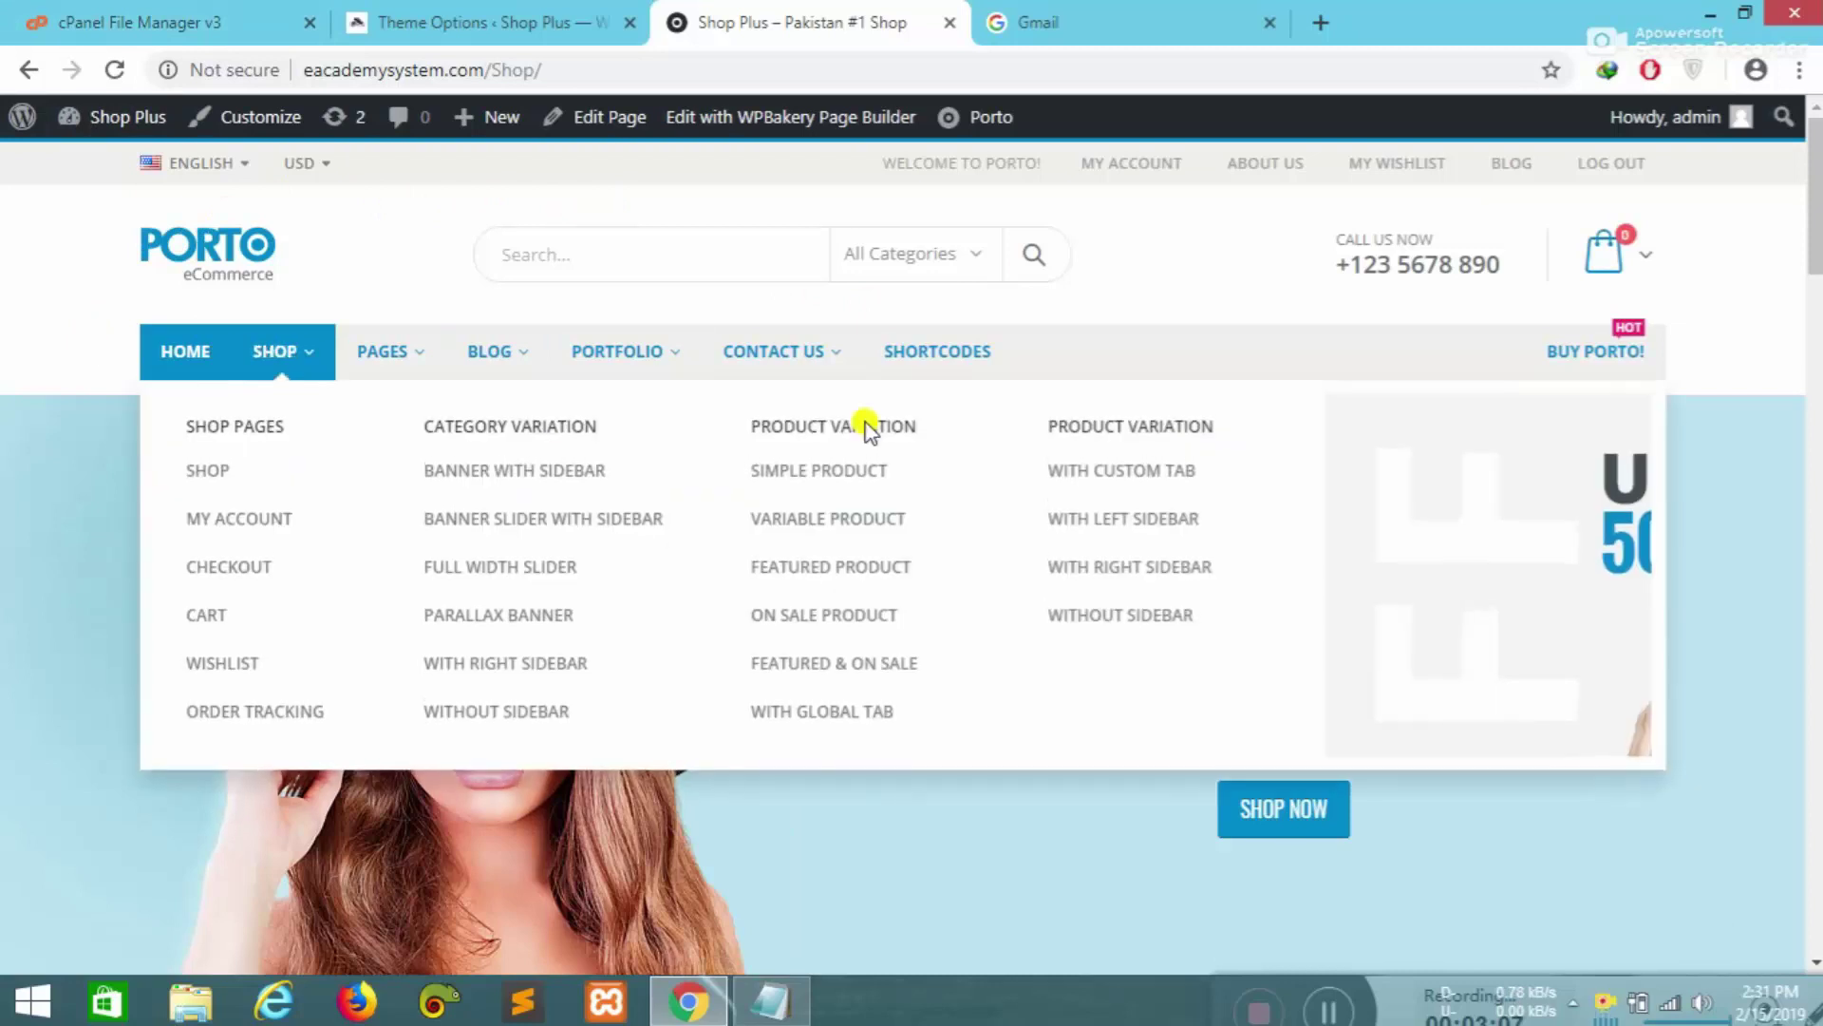
- Return to the theme options and review the banner, content and footer widget areas in the layout diagram
left_click(475, 21)
scroll(1347, 783, "down", 4)
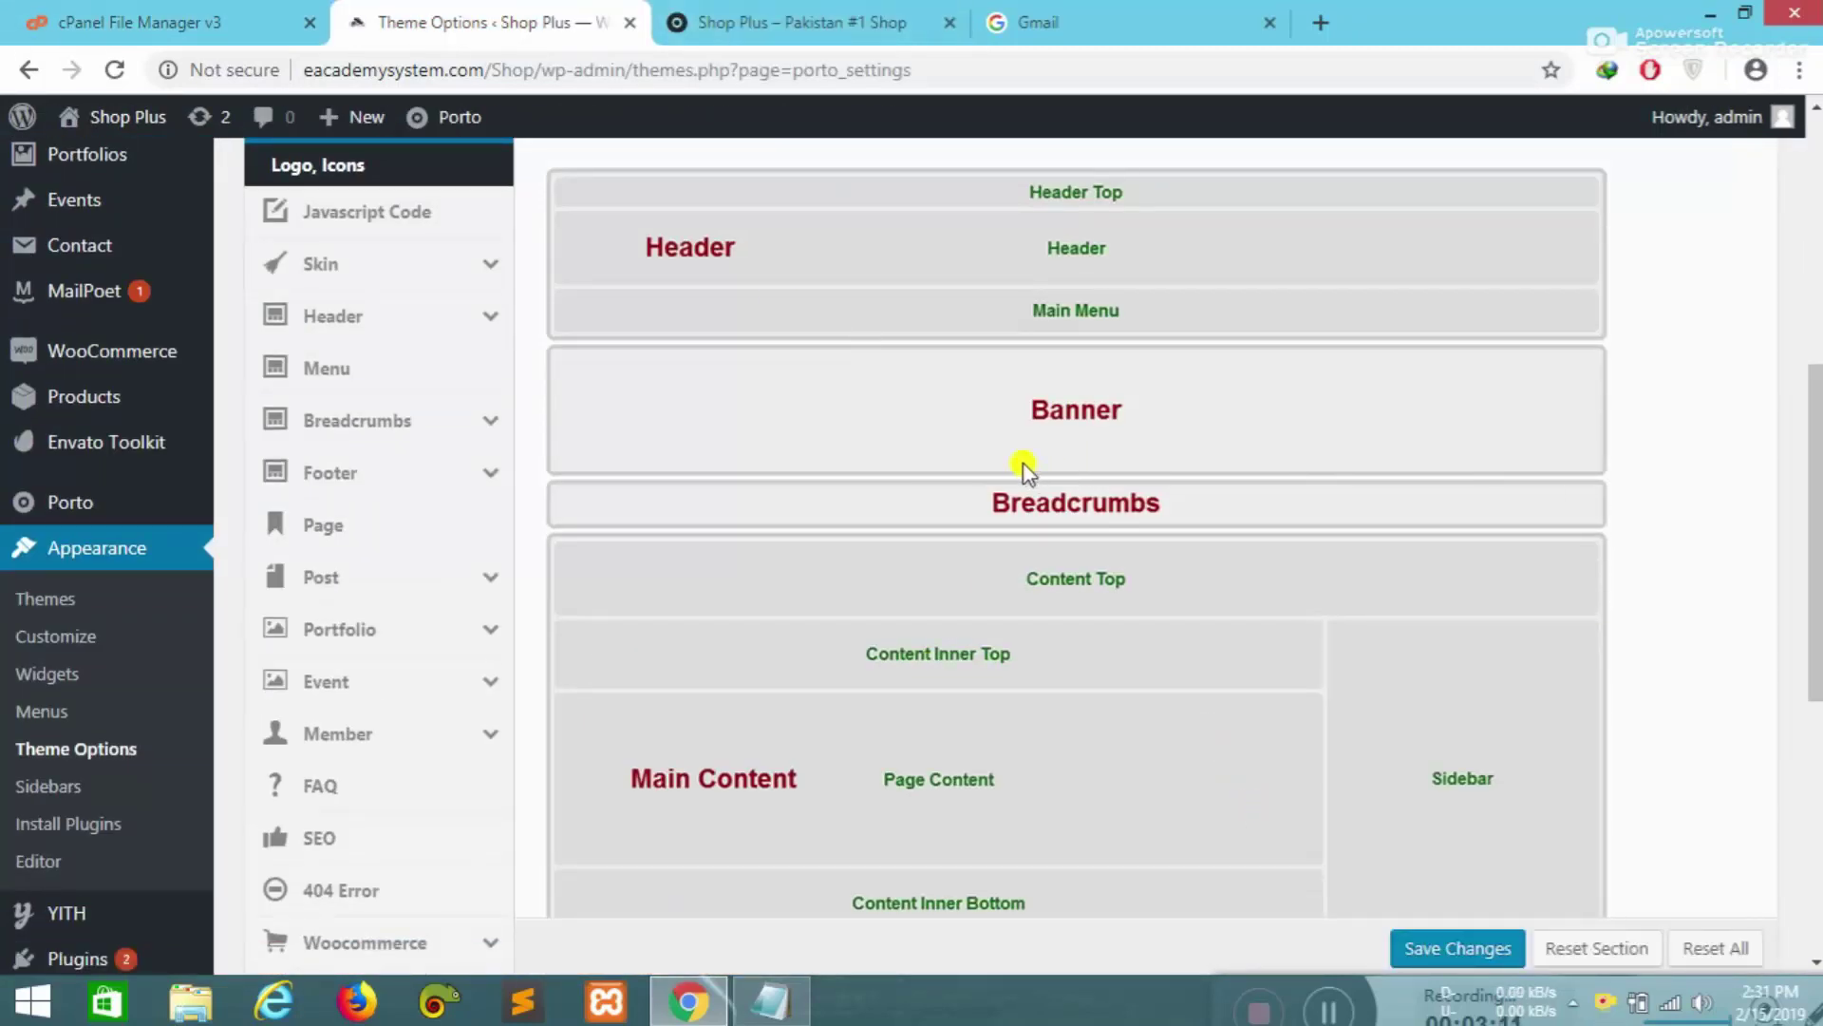
scroll(1016, 457, "up", 3)
scroll(1377, 627, "down", 9)
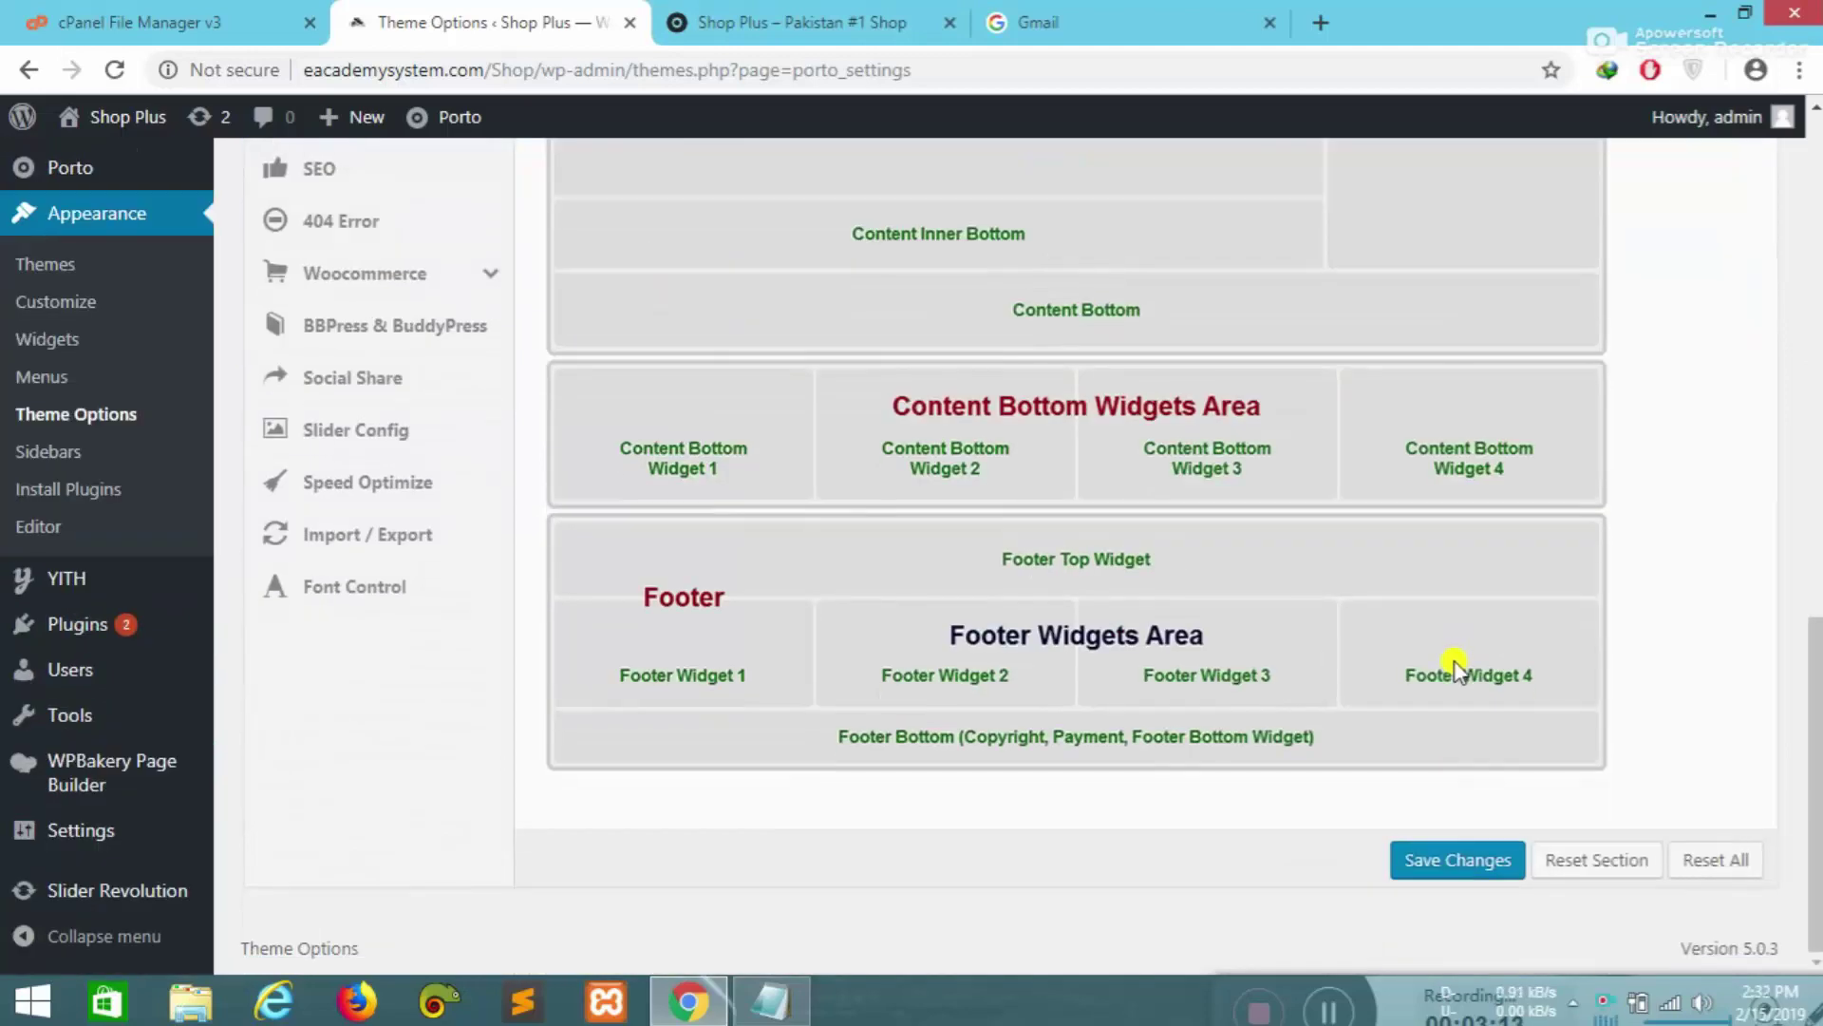
scroll(1453, 665, "up", 10)
scroll(403, 628, "down", 1)
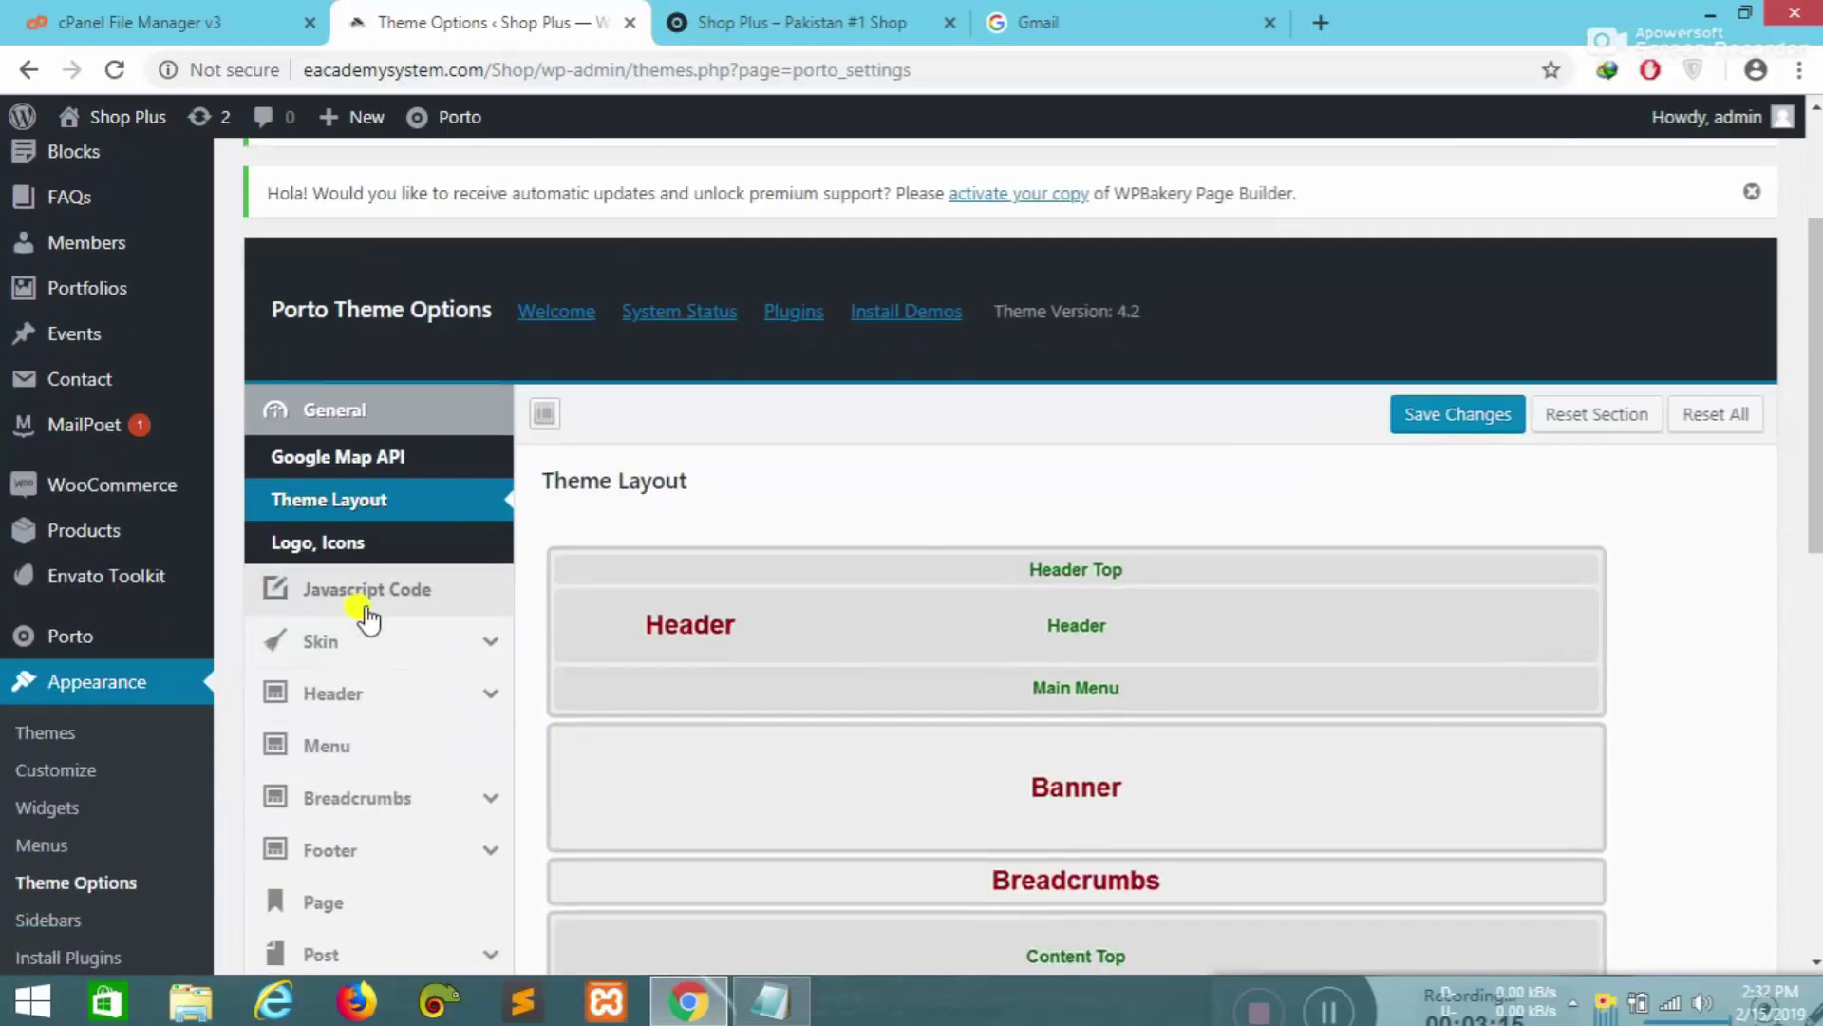
- Remove the Porto logo image in the Logo, Icons settings and open the media picker for the main logo
left_click(308, 539)
scroll(751, 727, "down", 3)
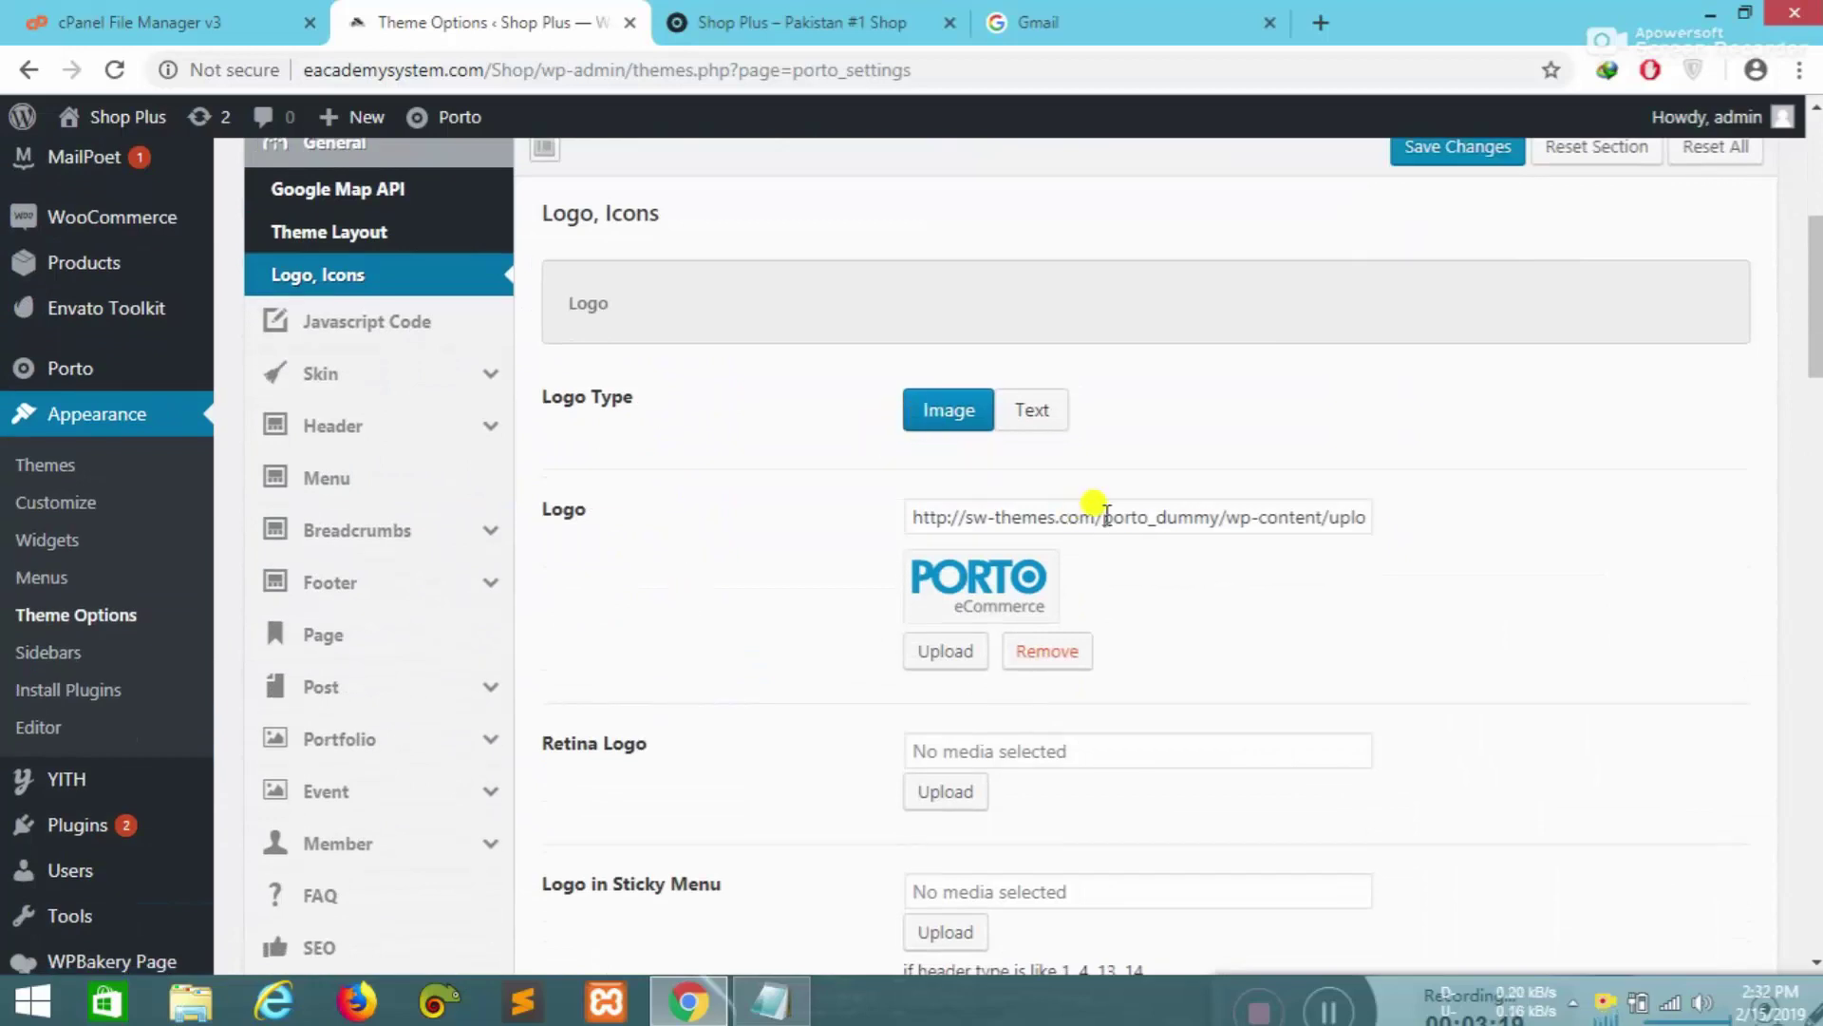
left_click(1044, 652)
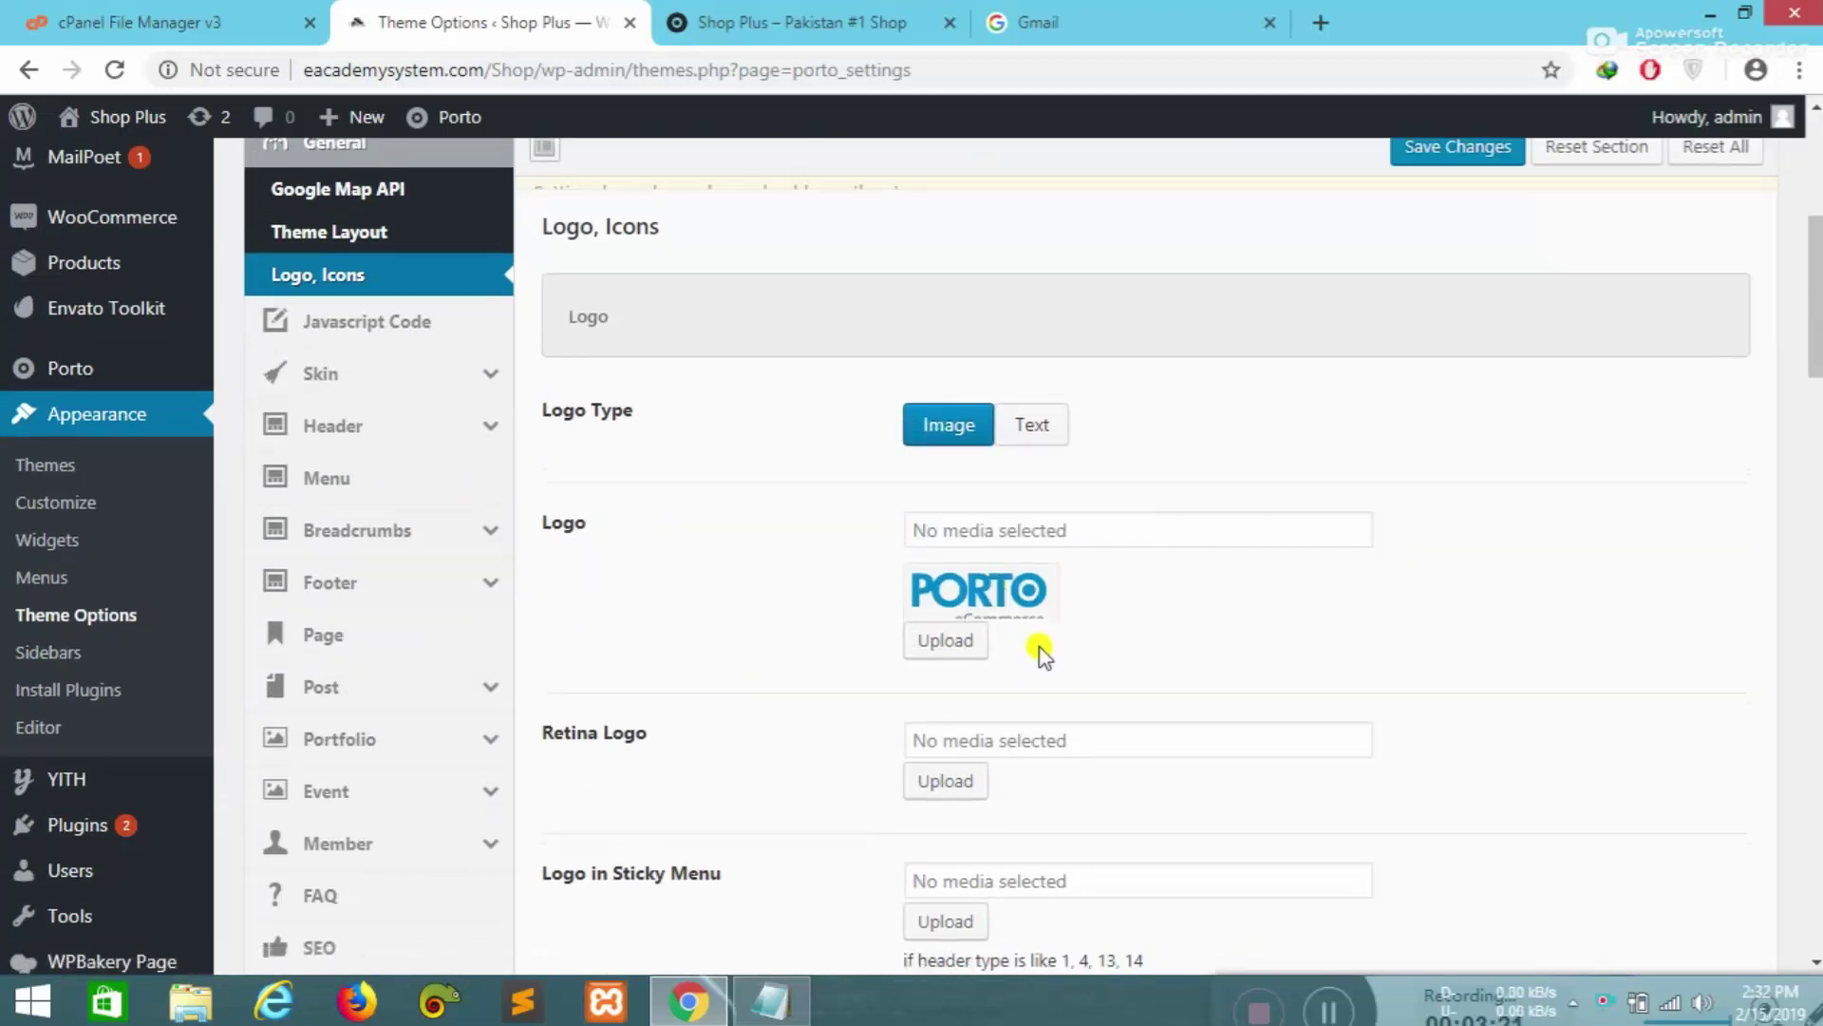
left_click(949, 607)
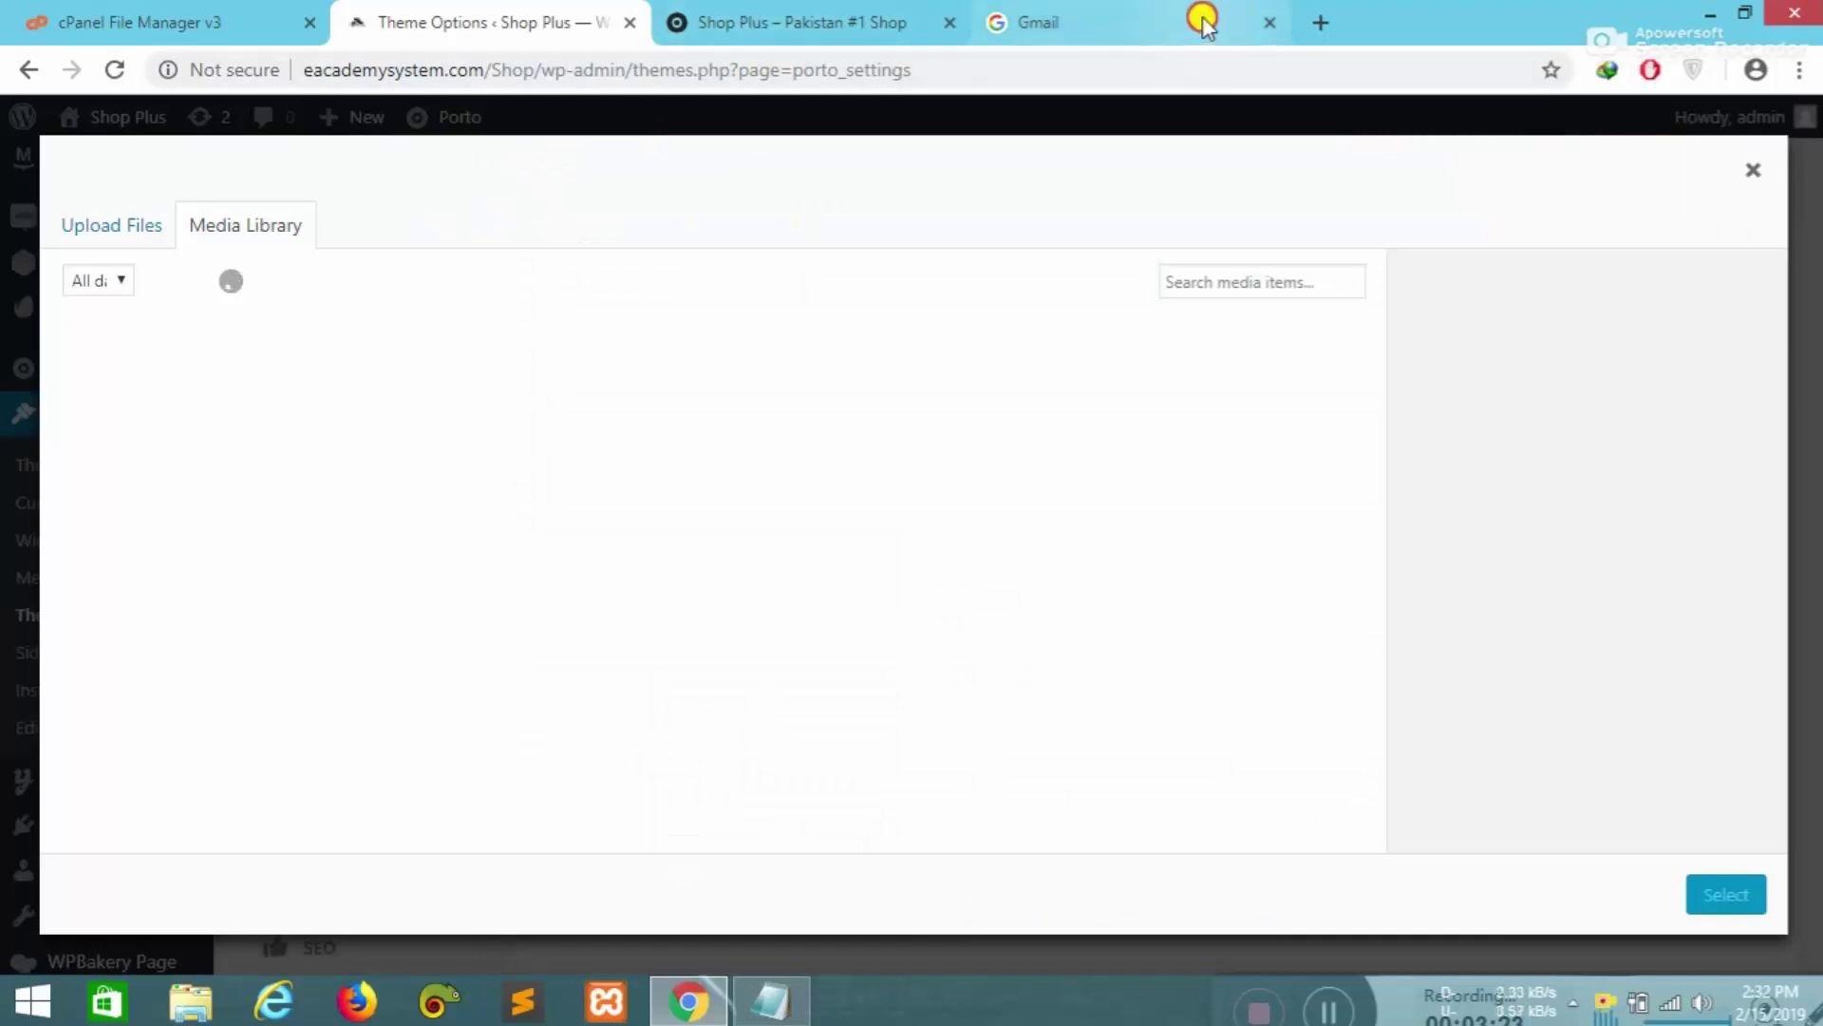
- Close the Gmail page and search Google Images for "shopplus logo png" in a new browser tab
left_click(1187, 21)
left_click(1271, 21)
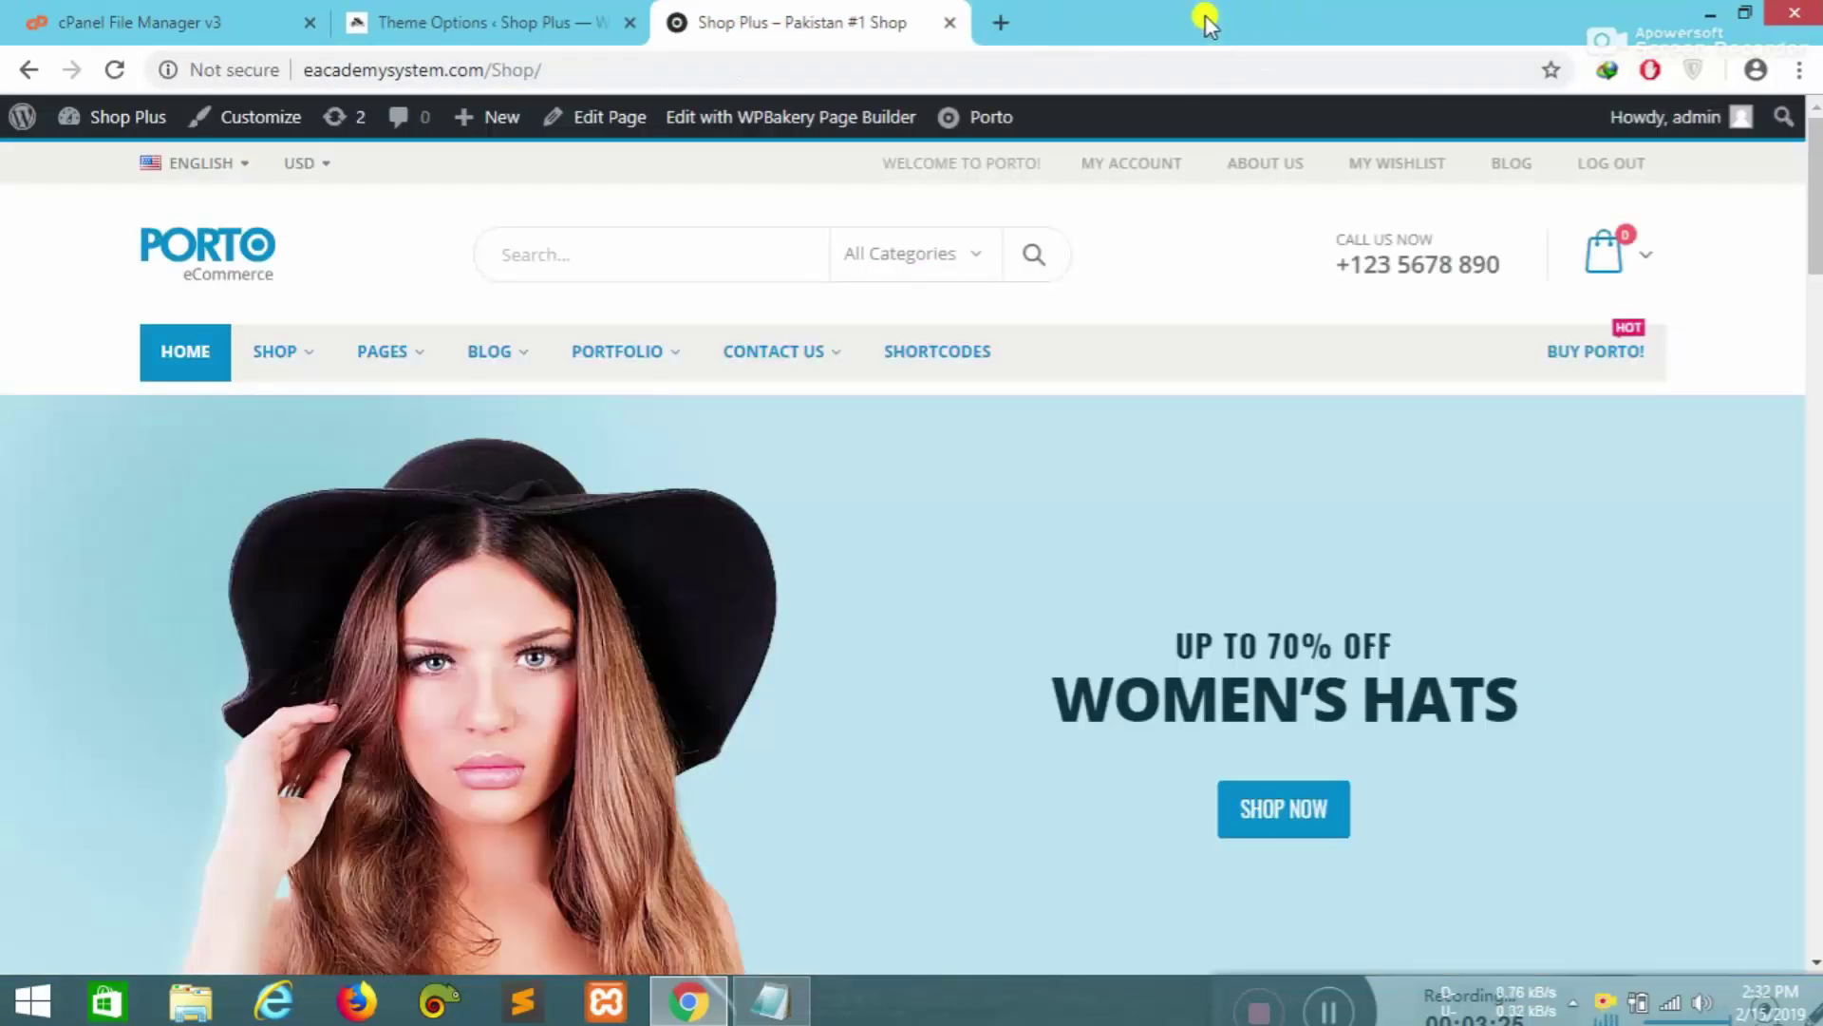
left_click(1007, 26)
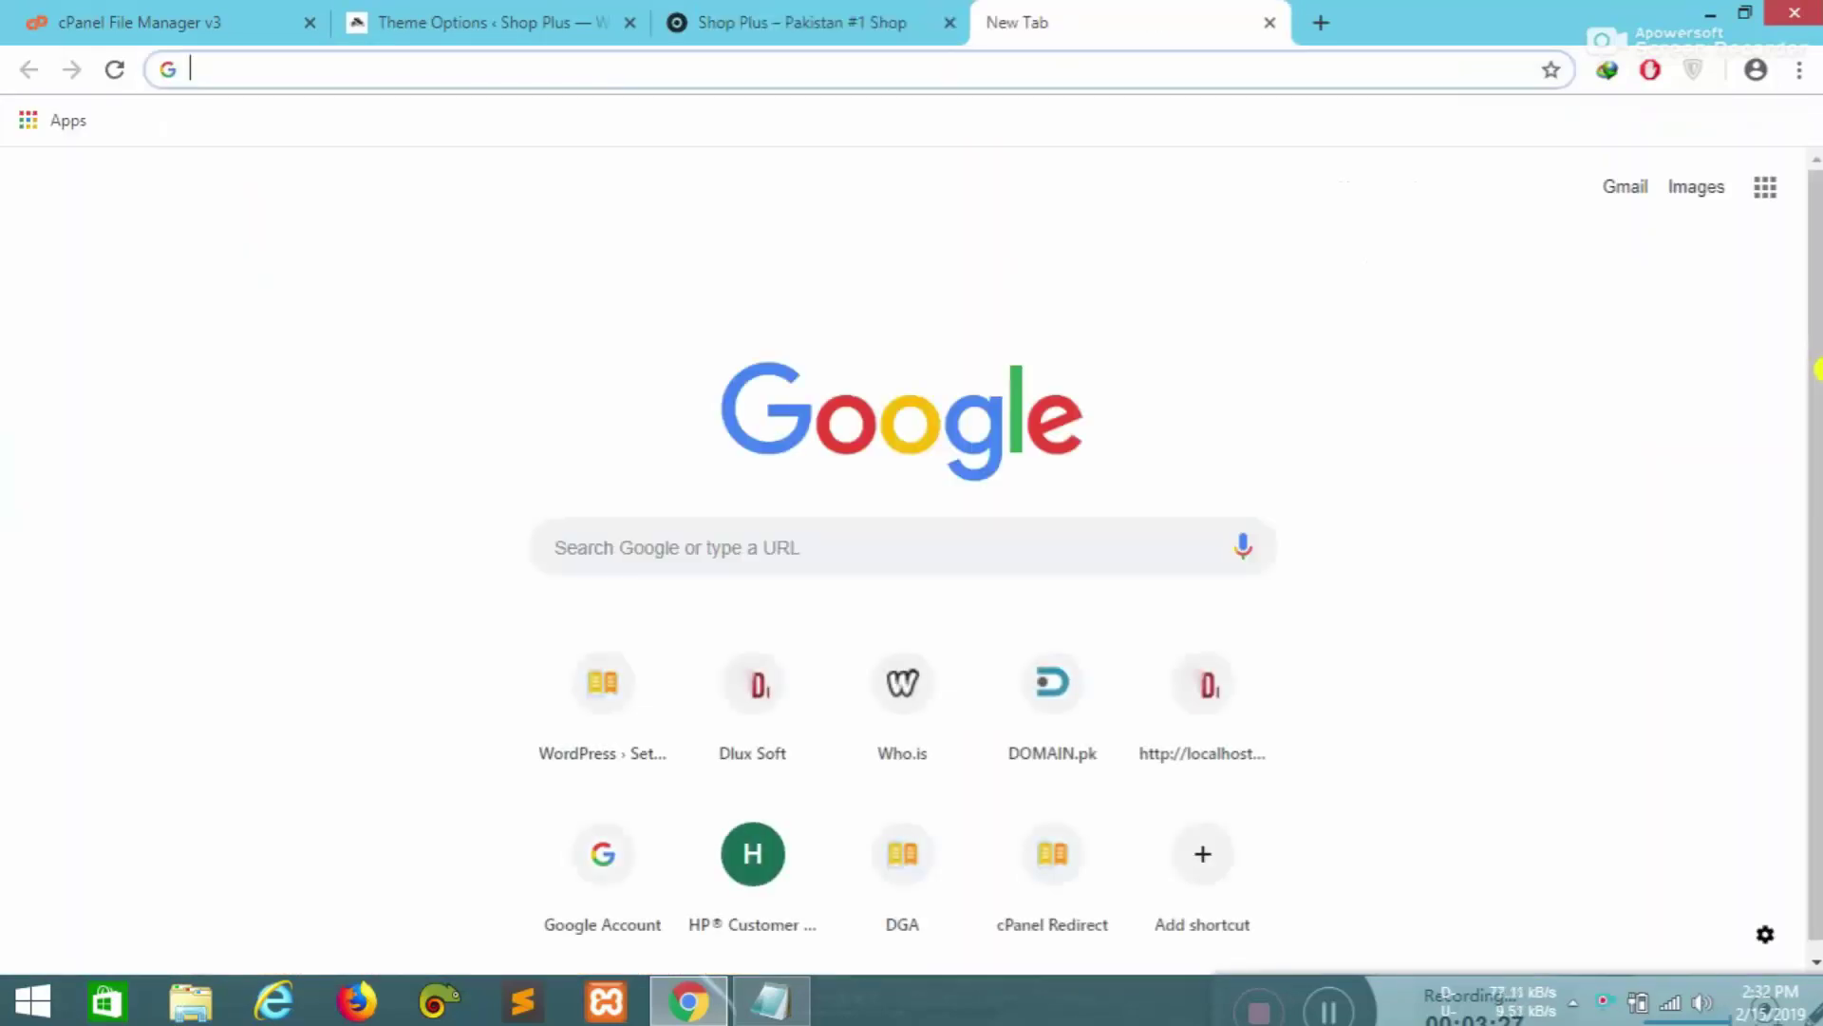
key("Down")
type("shop")
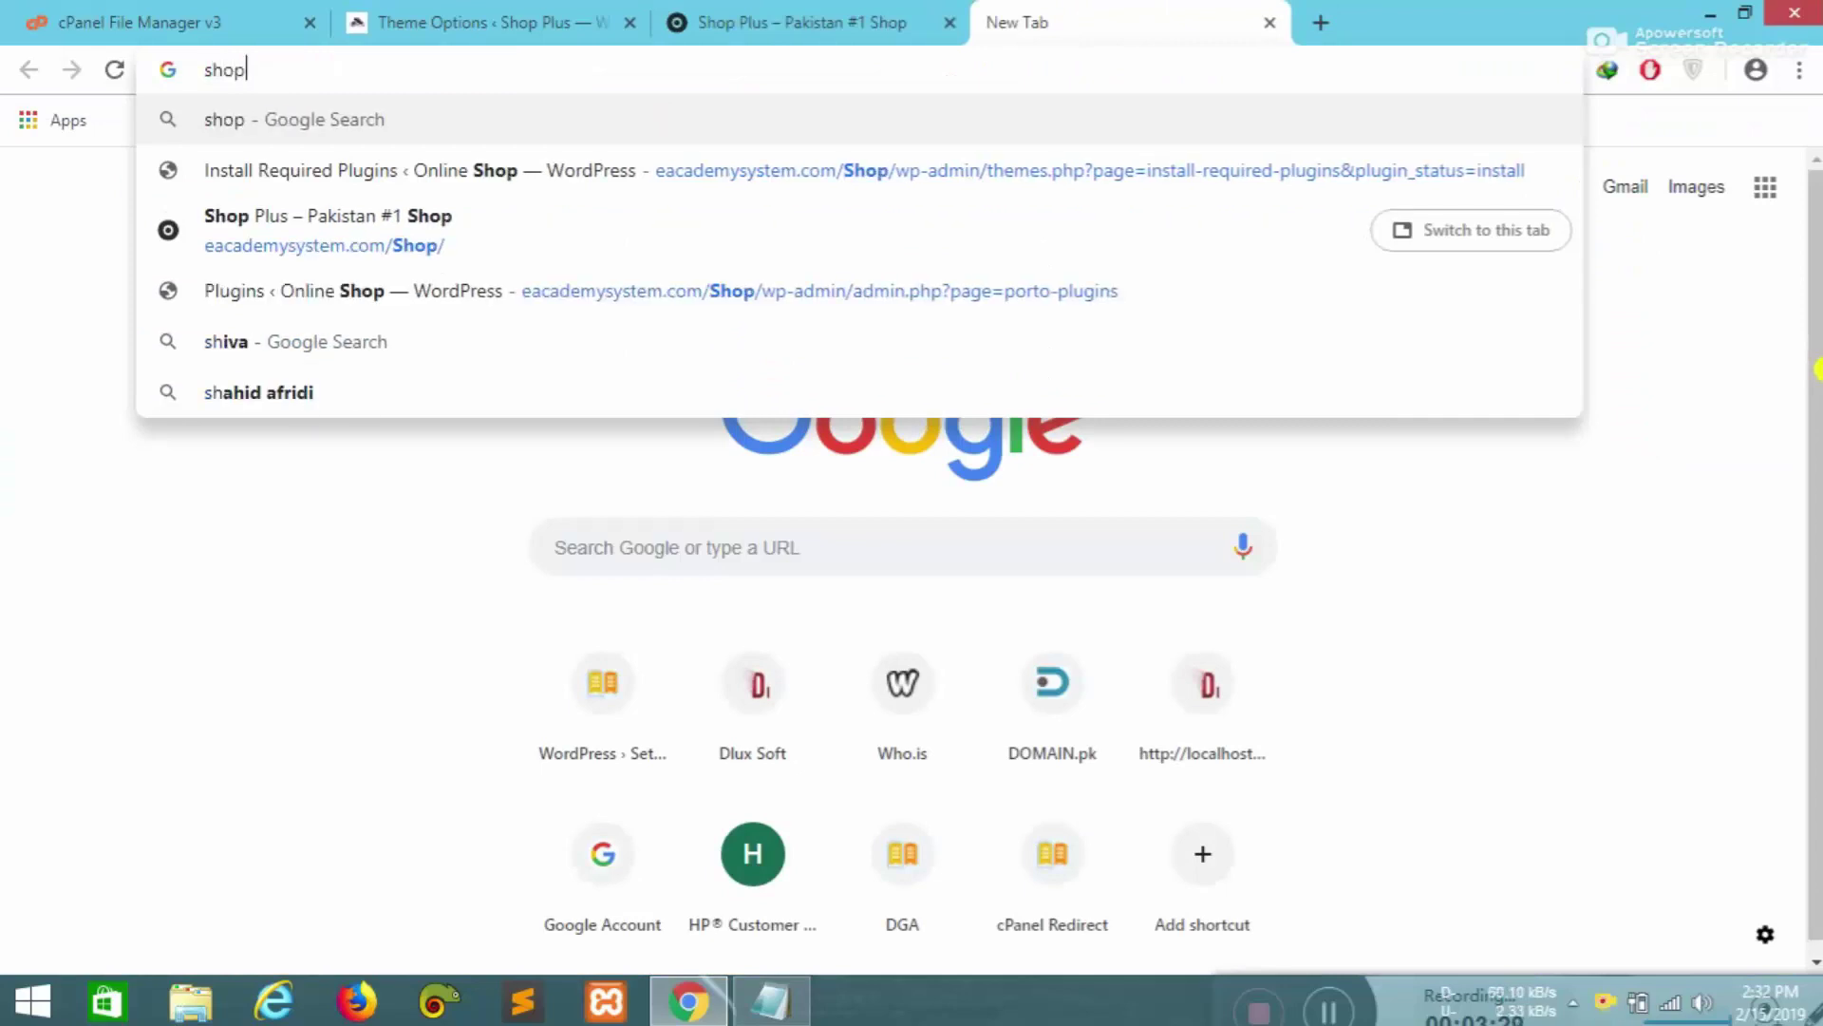
type("plud")
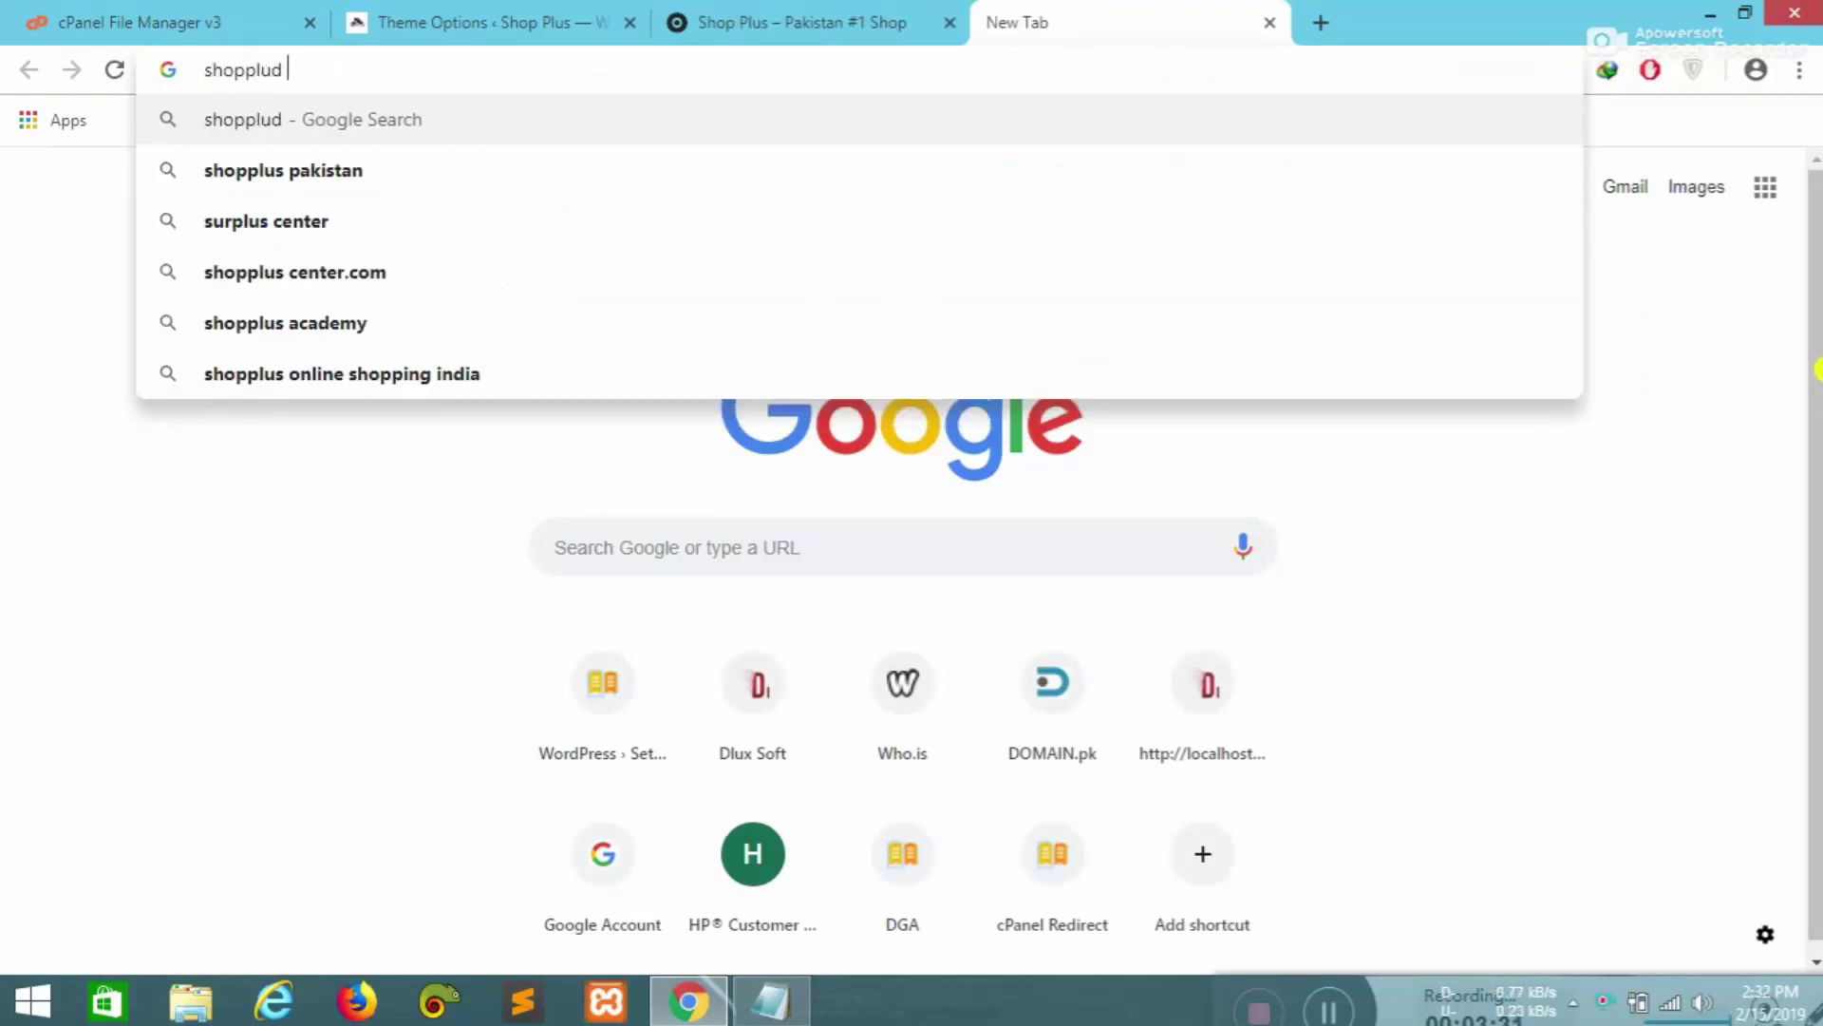
key("BackSpace")
type("s logo ")
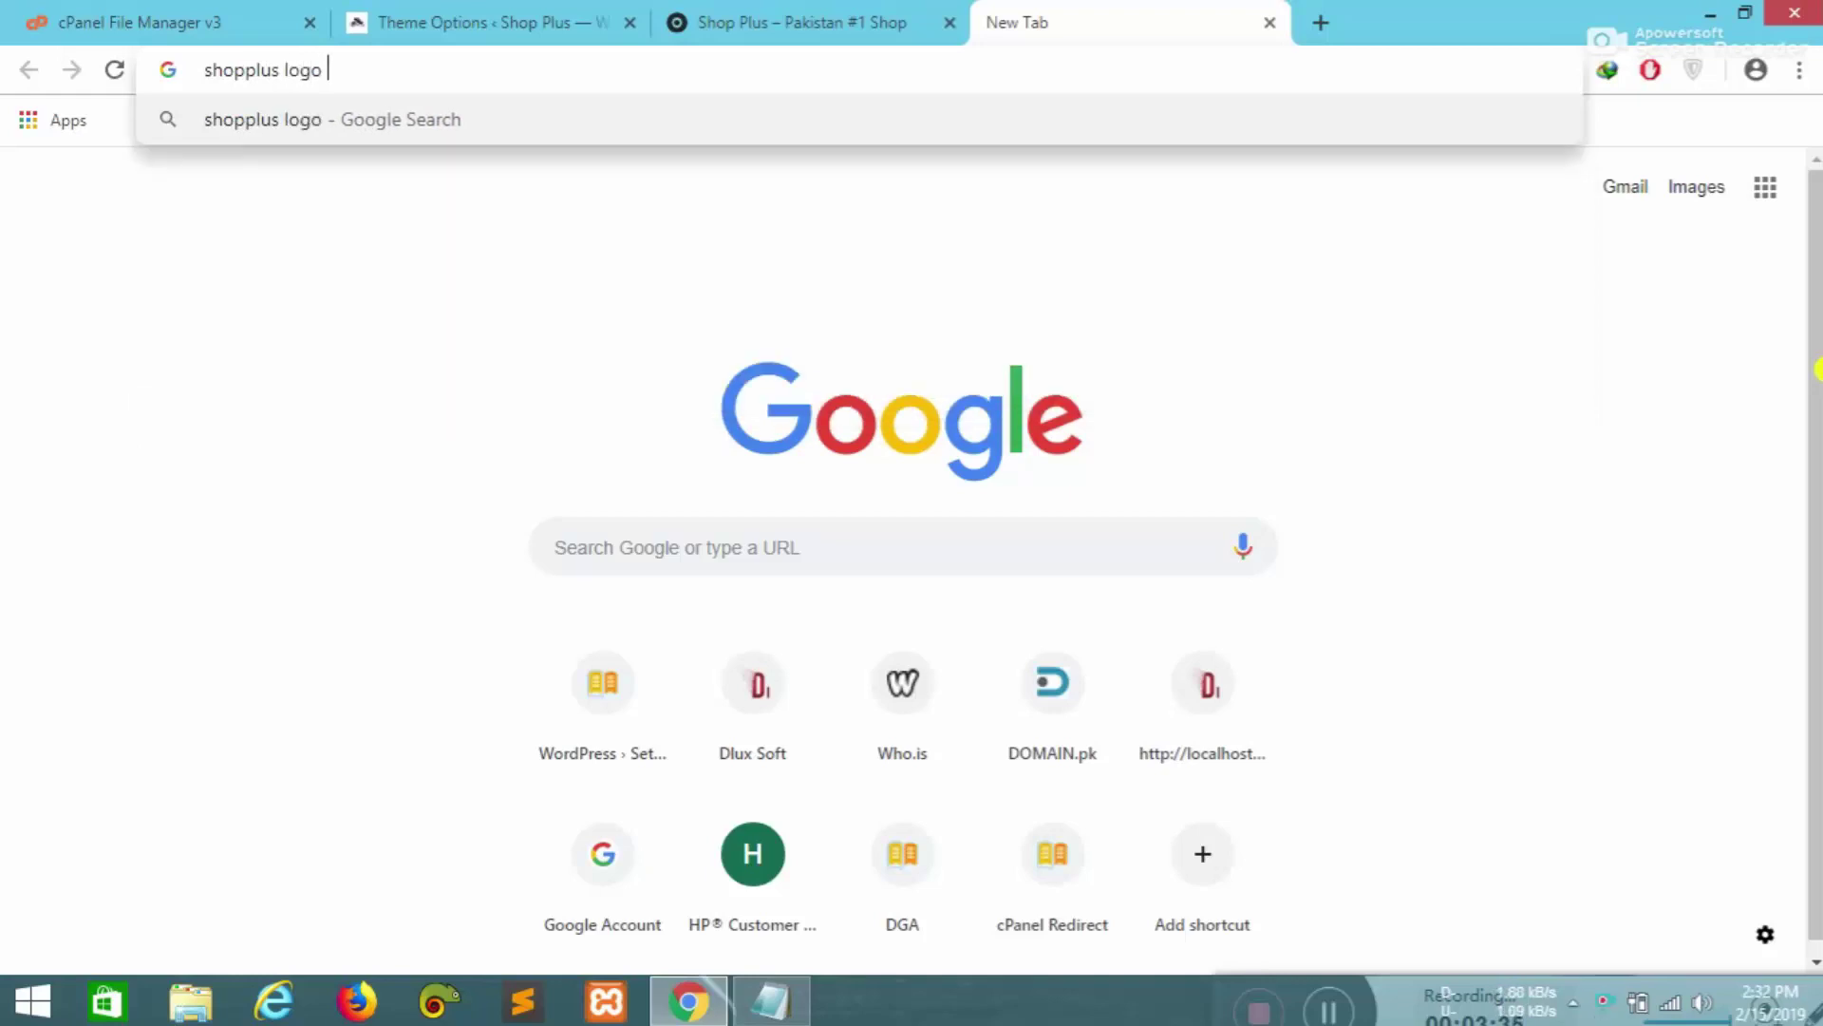
type("png")
key("Return")
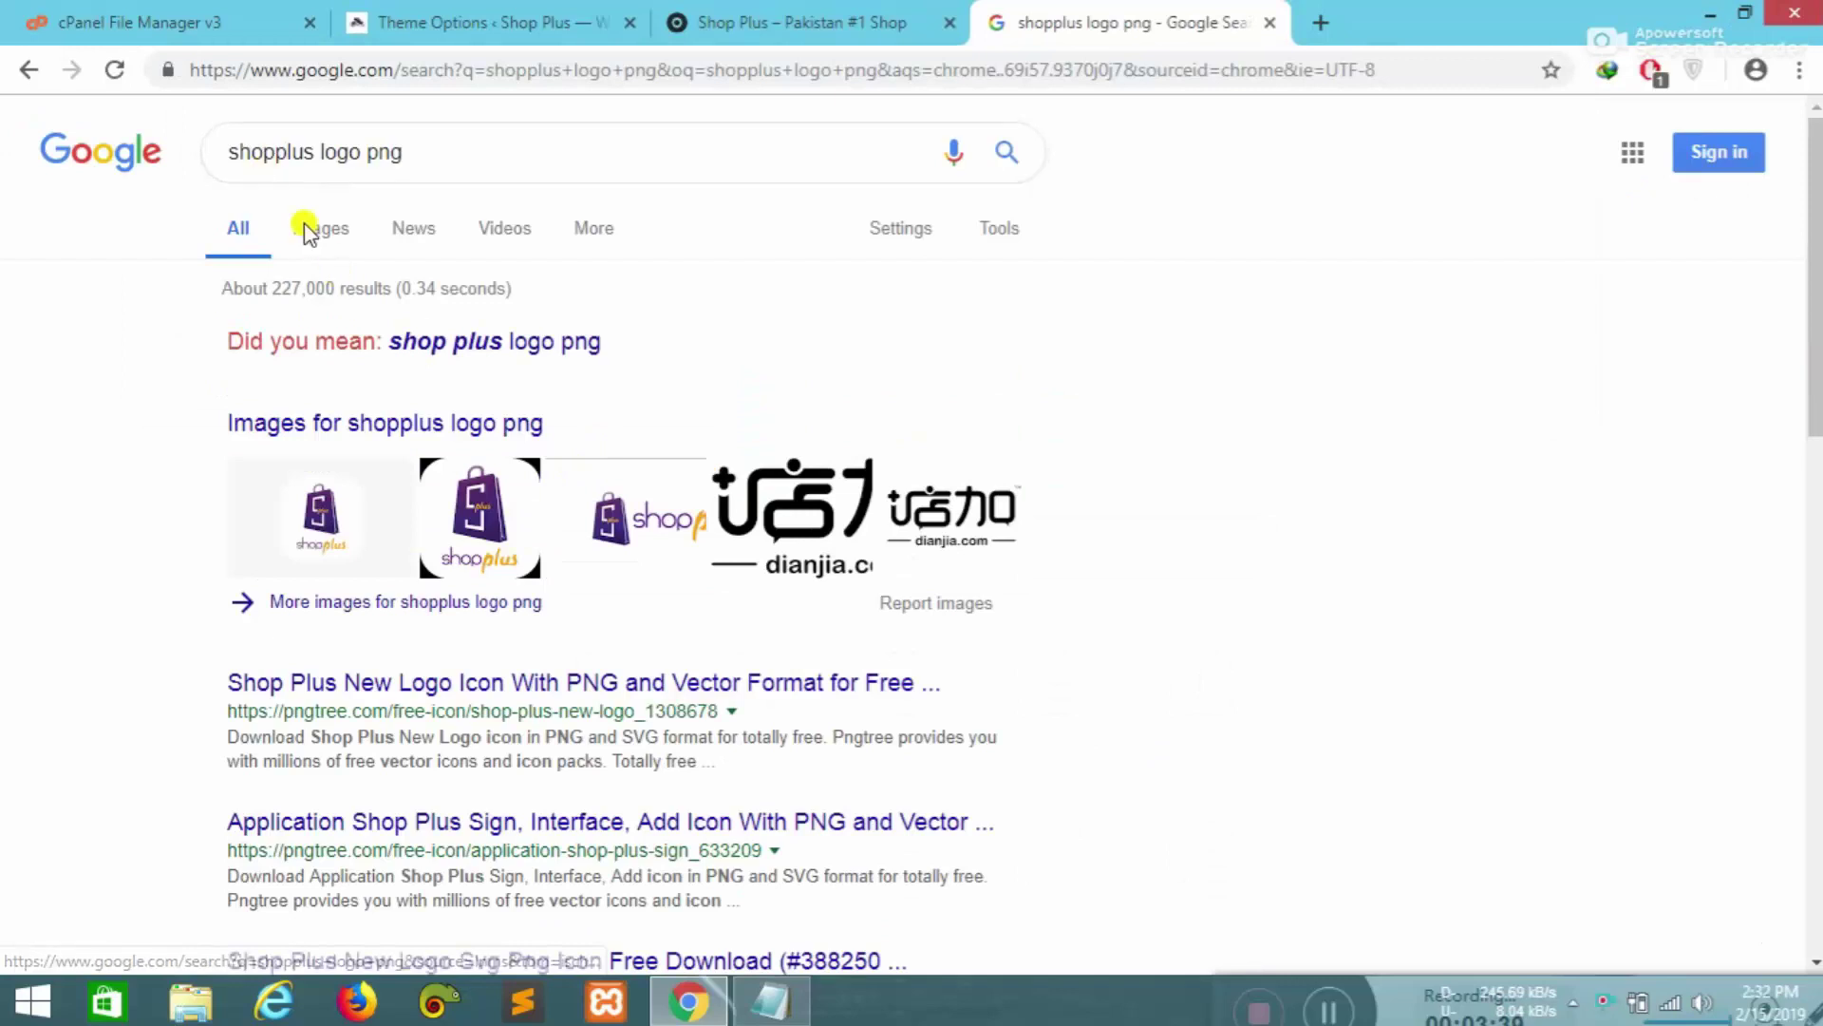
left_click(309, 230)
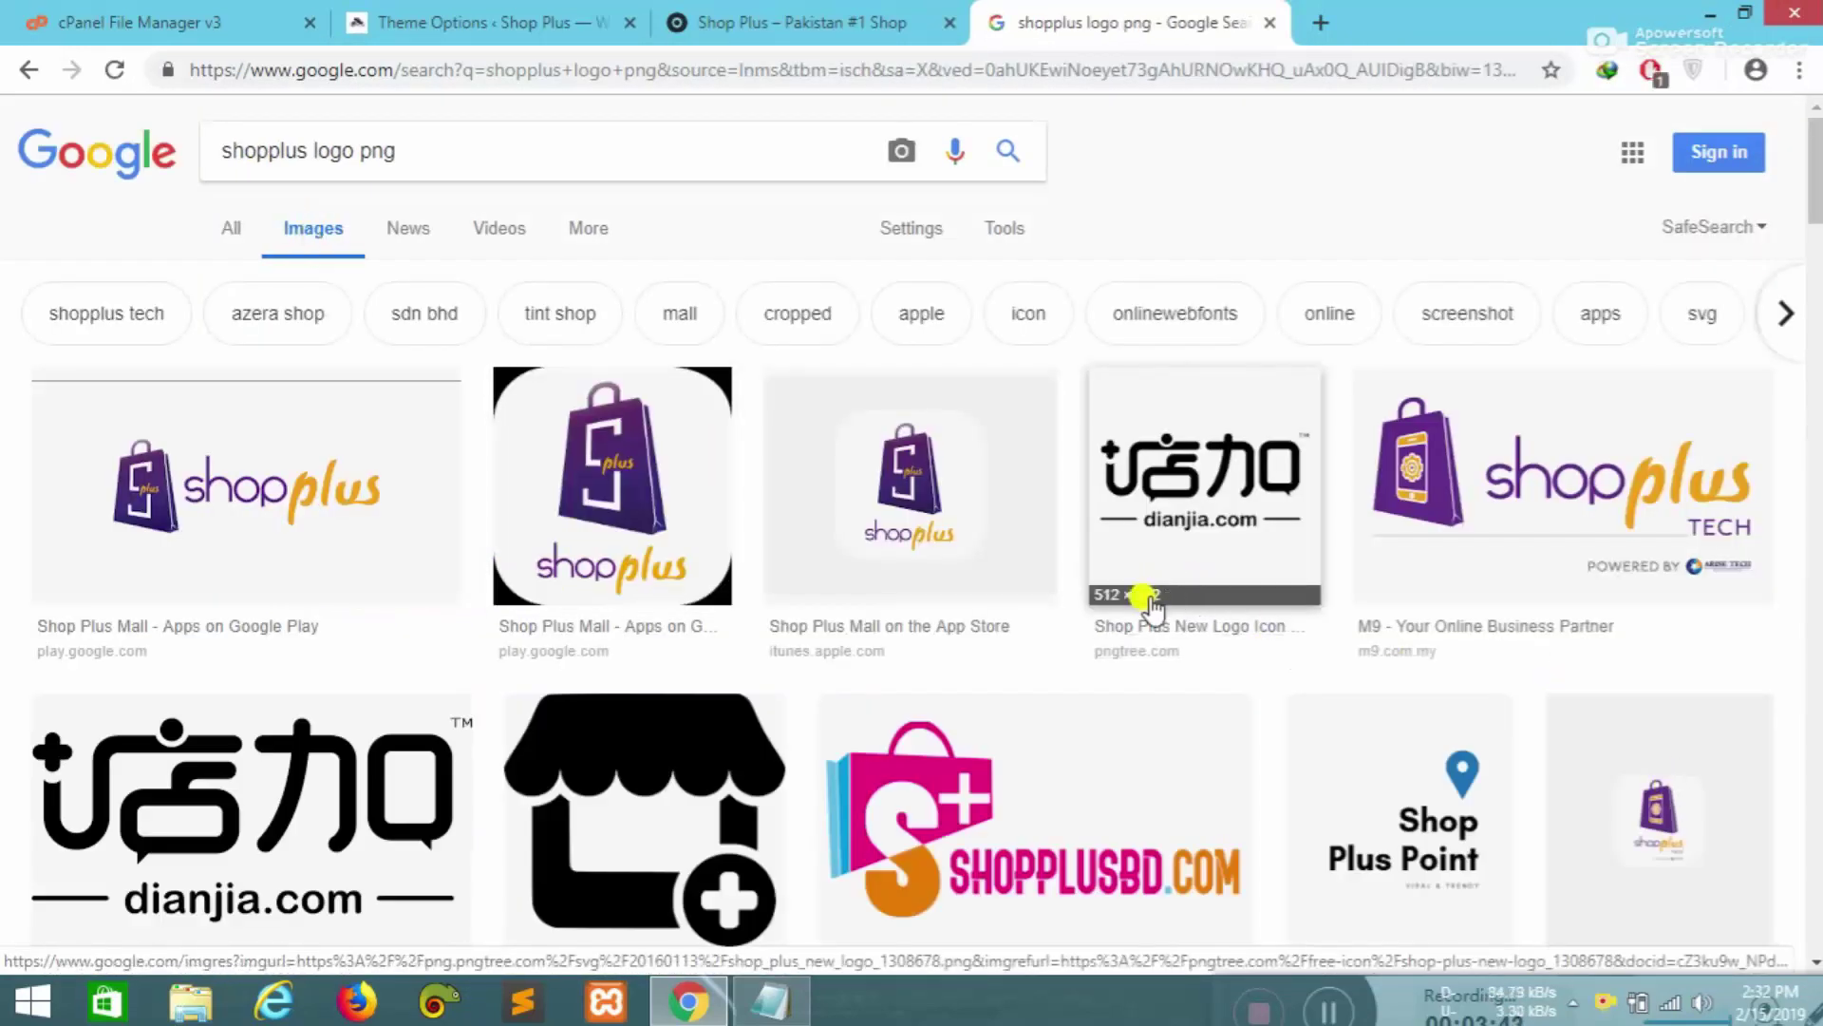
- Open the first horizontal Shop Plus logo result in a new browser tab and look through the remaining image results
right_click(180, 439)
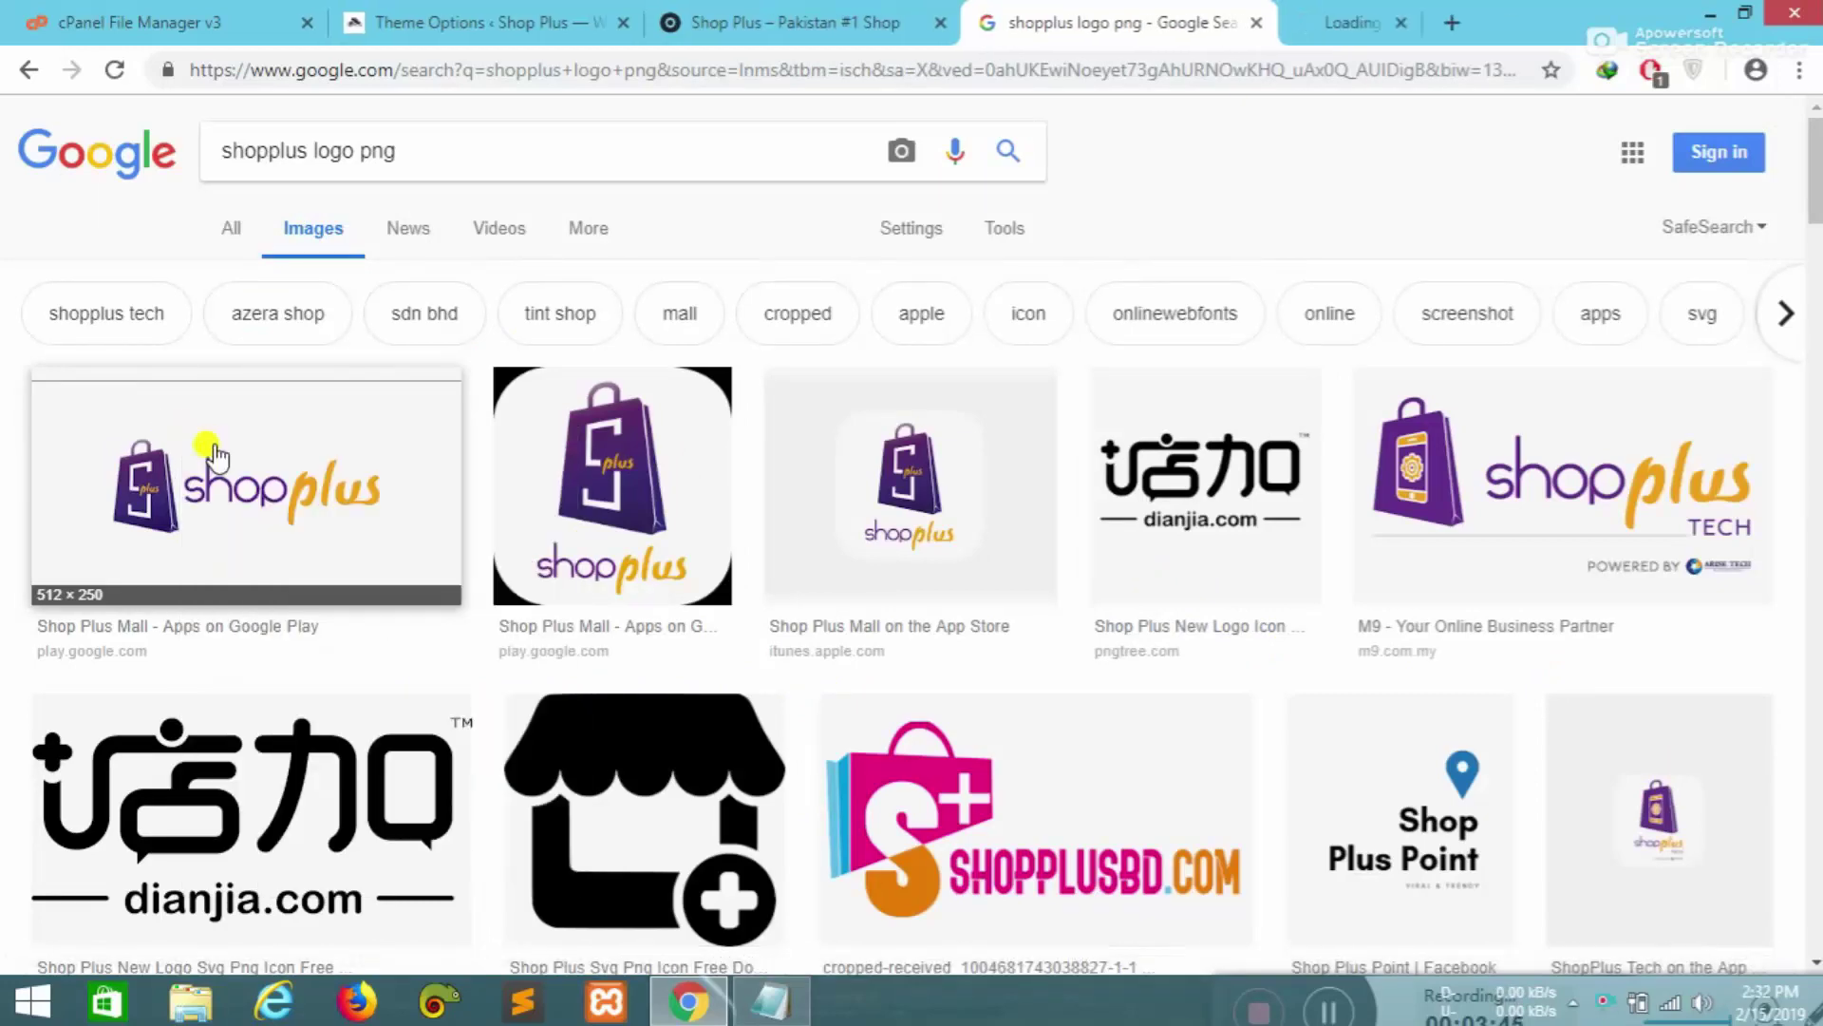
left_click(203, 448)
scroll(209, 456, "down", 7)
scroll(219, 475, "down", 3)
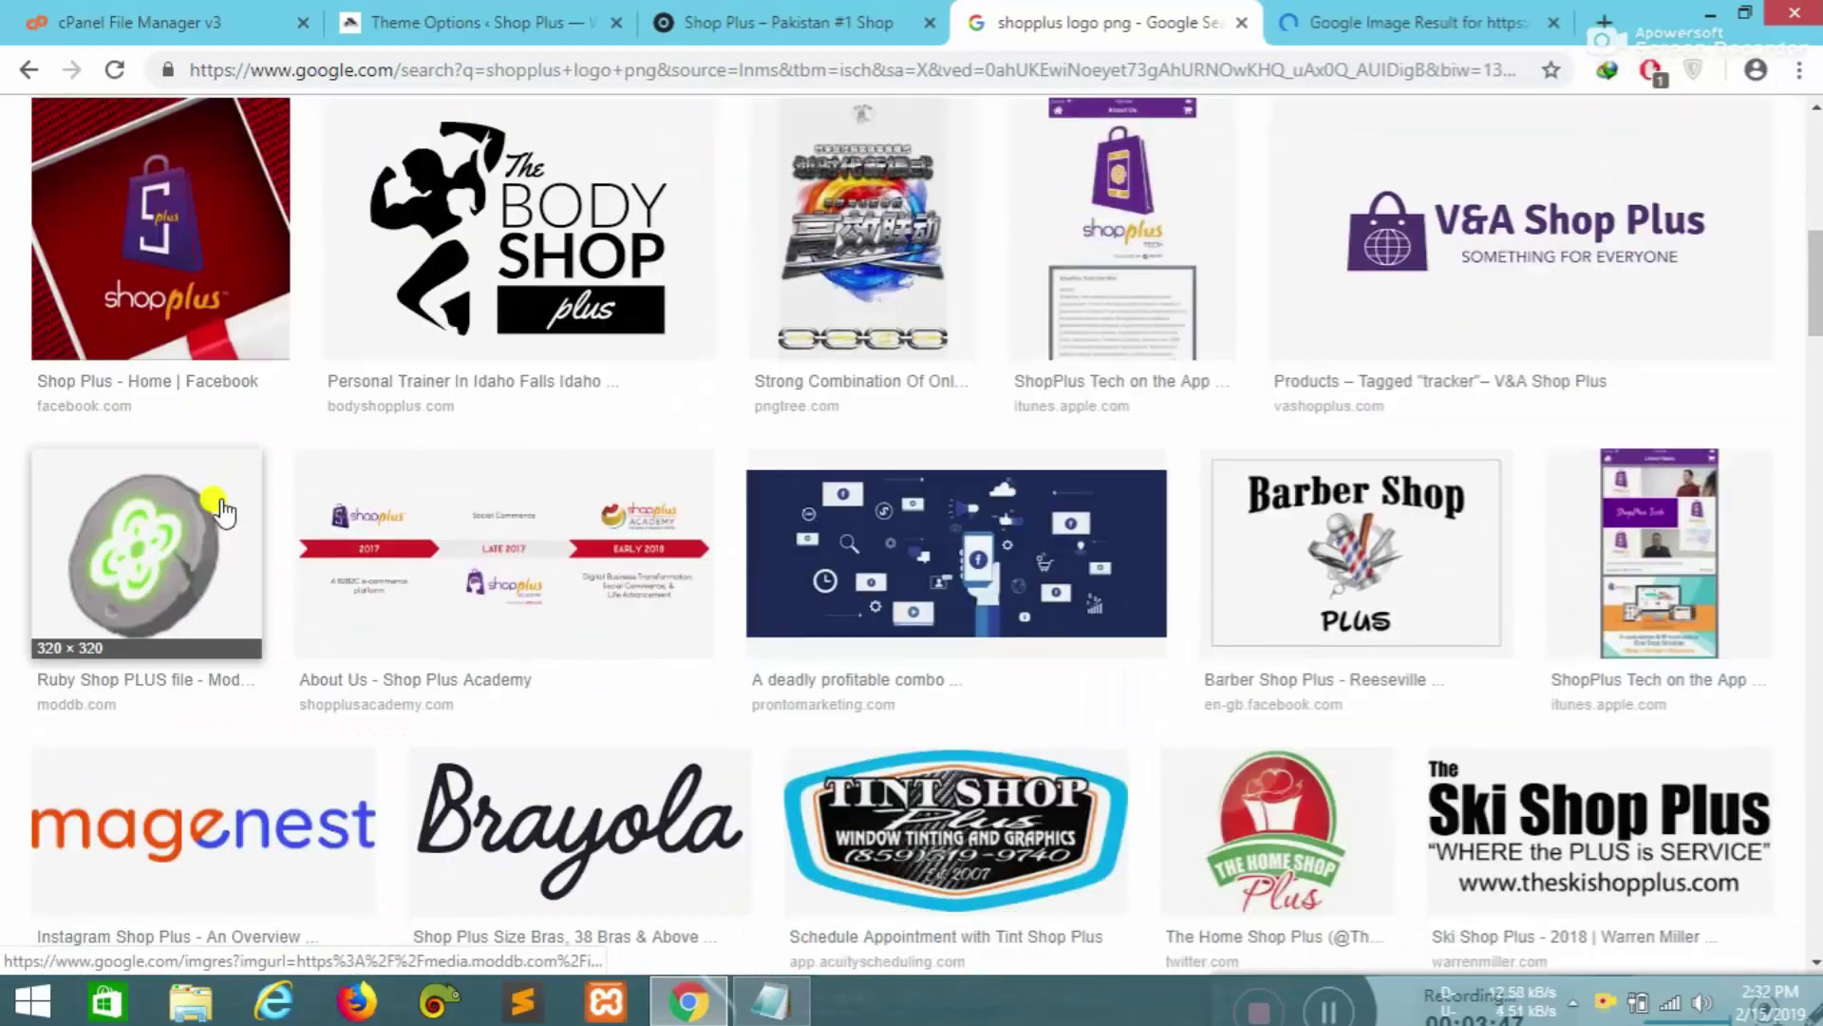
scroll(751, 567, "down", 5)
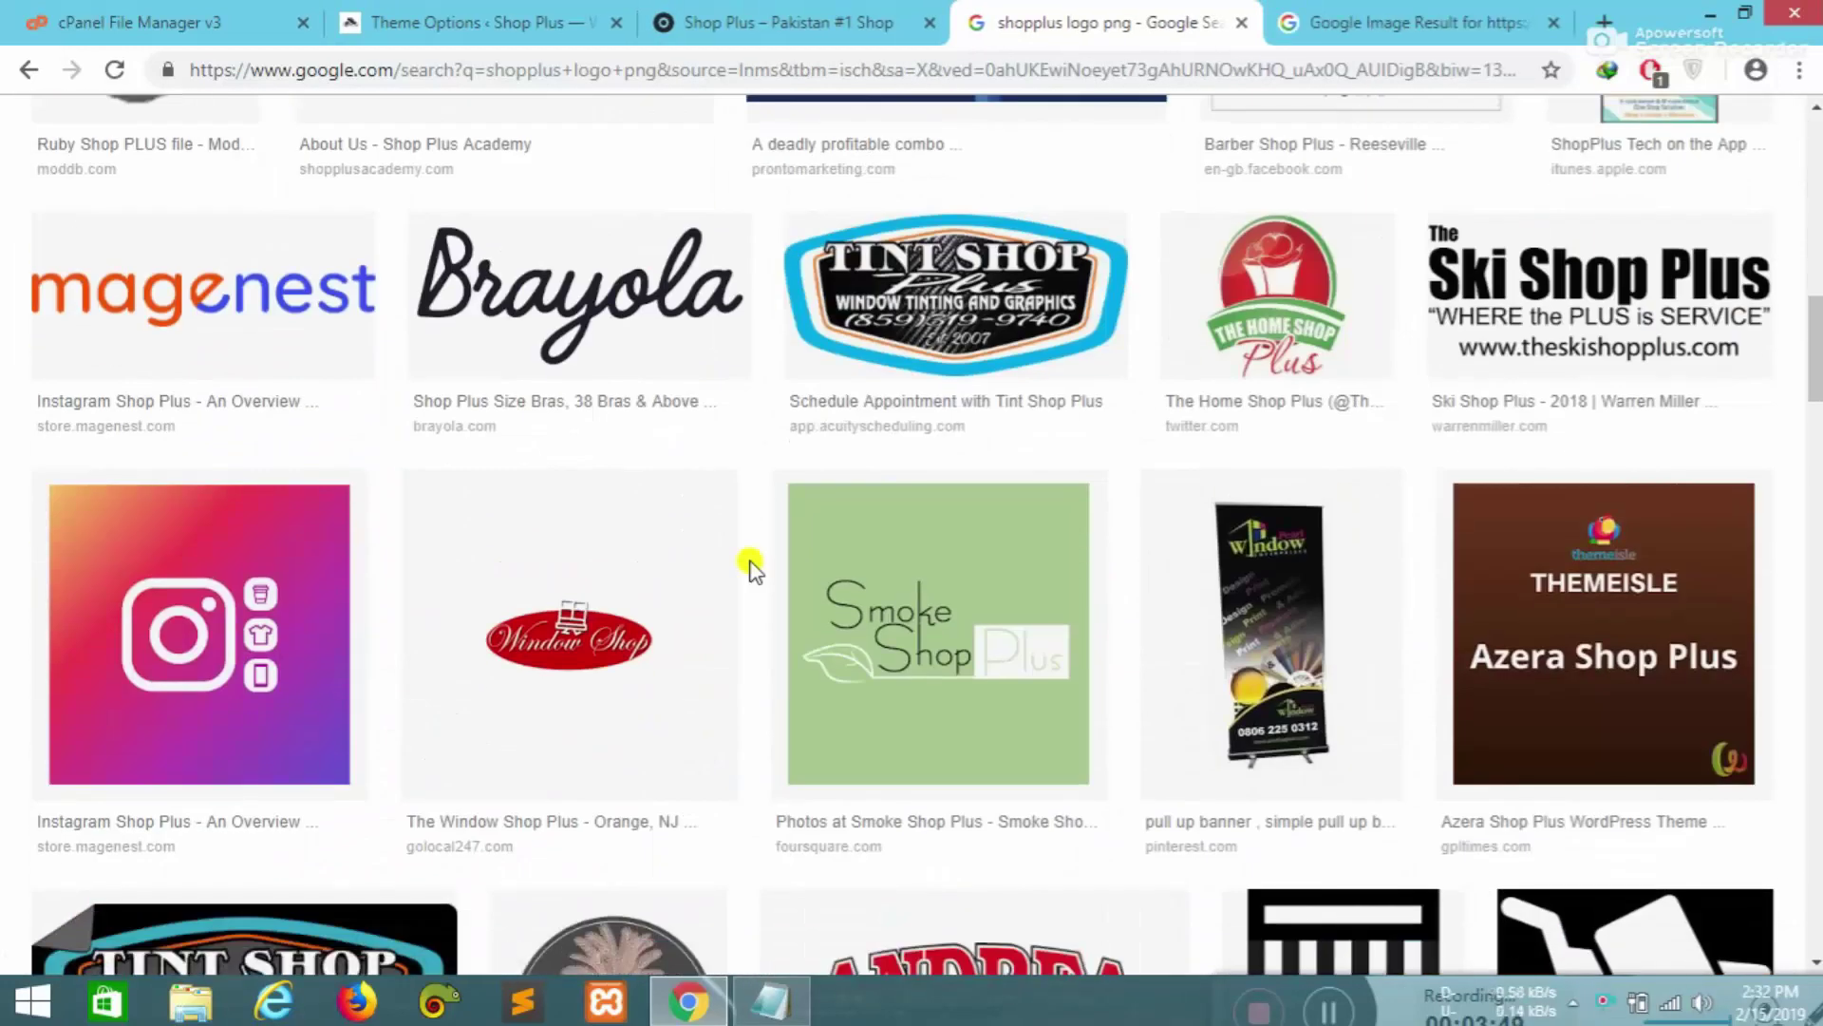
scroll(751, 567, "down", 5)
scroll(750, 565, "down", 10)
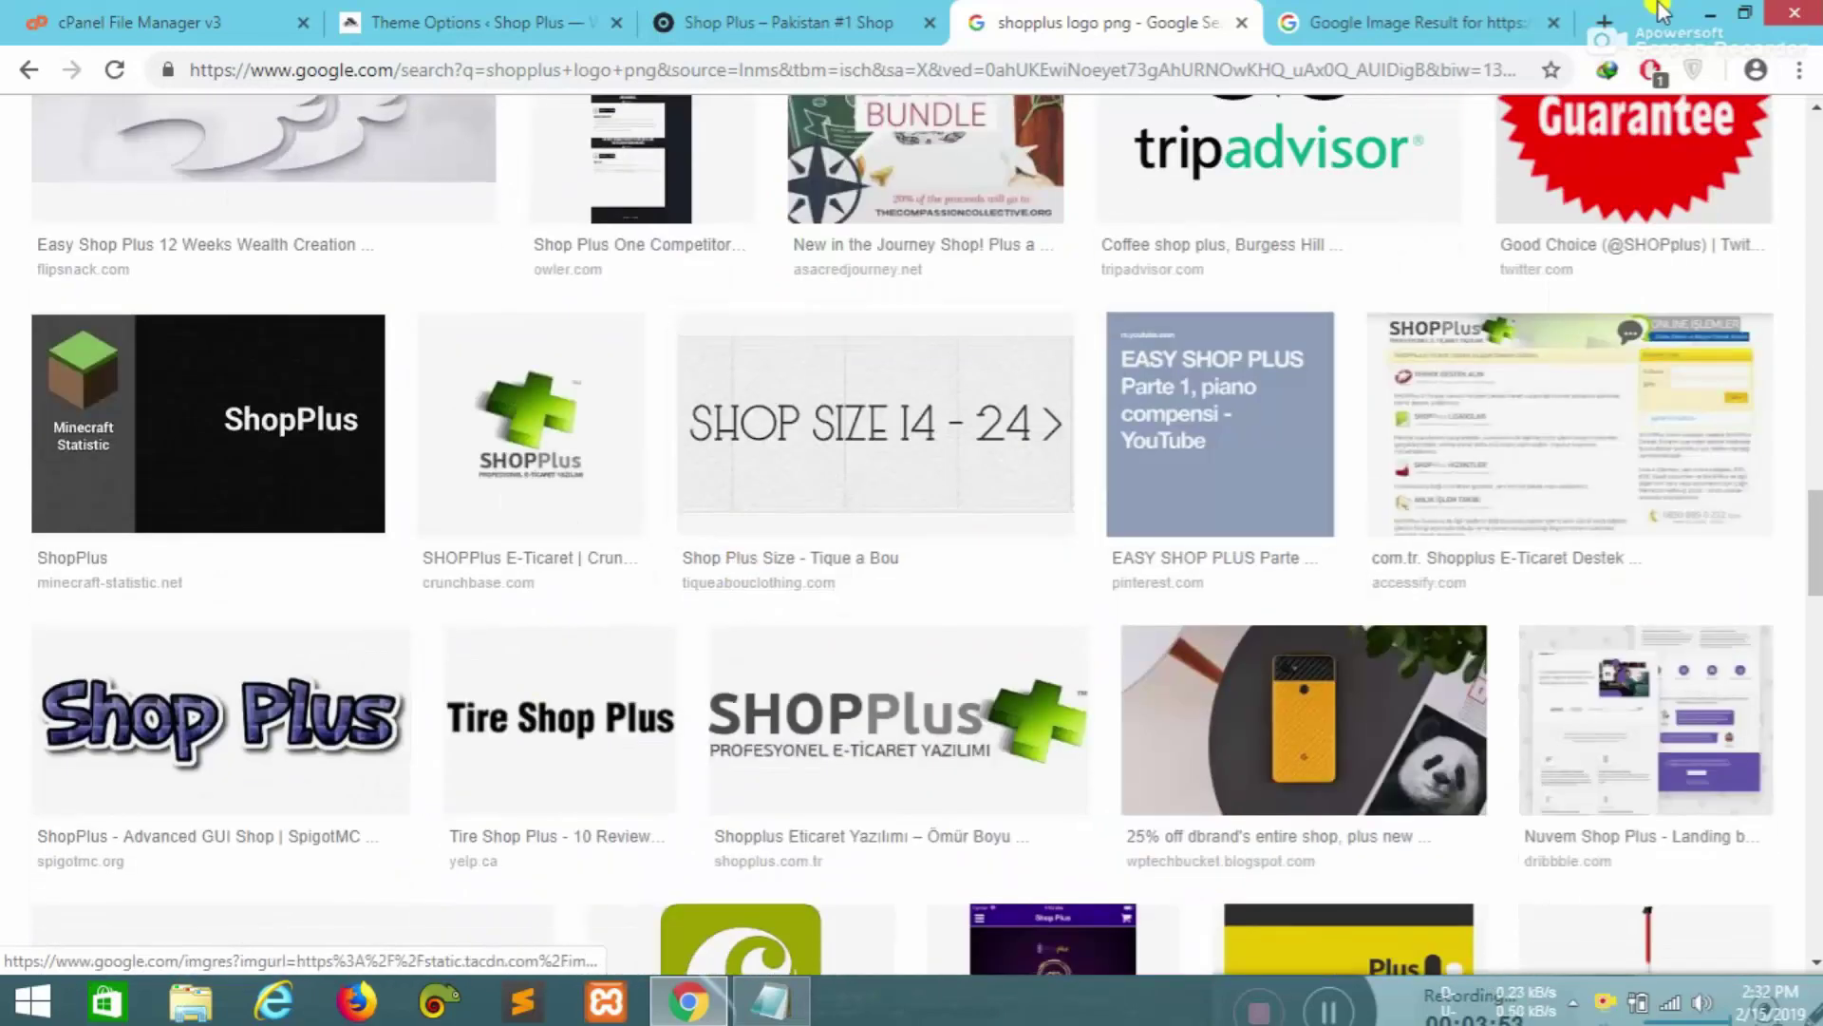
- Compare the related images on the opened result page and save the 512 × 512 Shop Plus bag logo to Downloads as a PNG named unnamed
left_click(1424, 20)
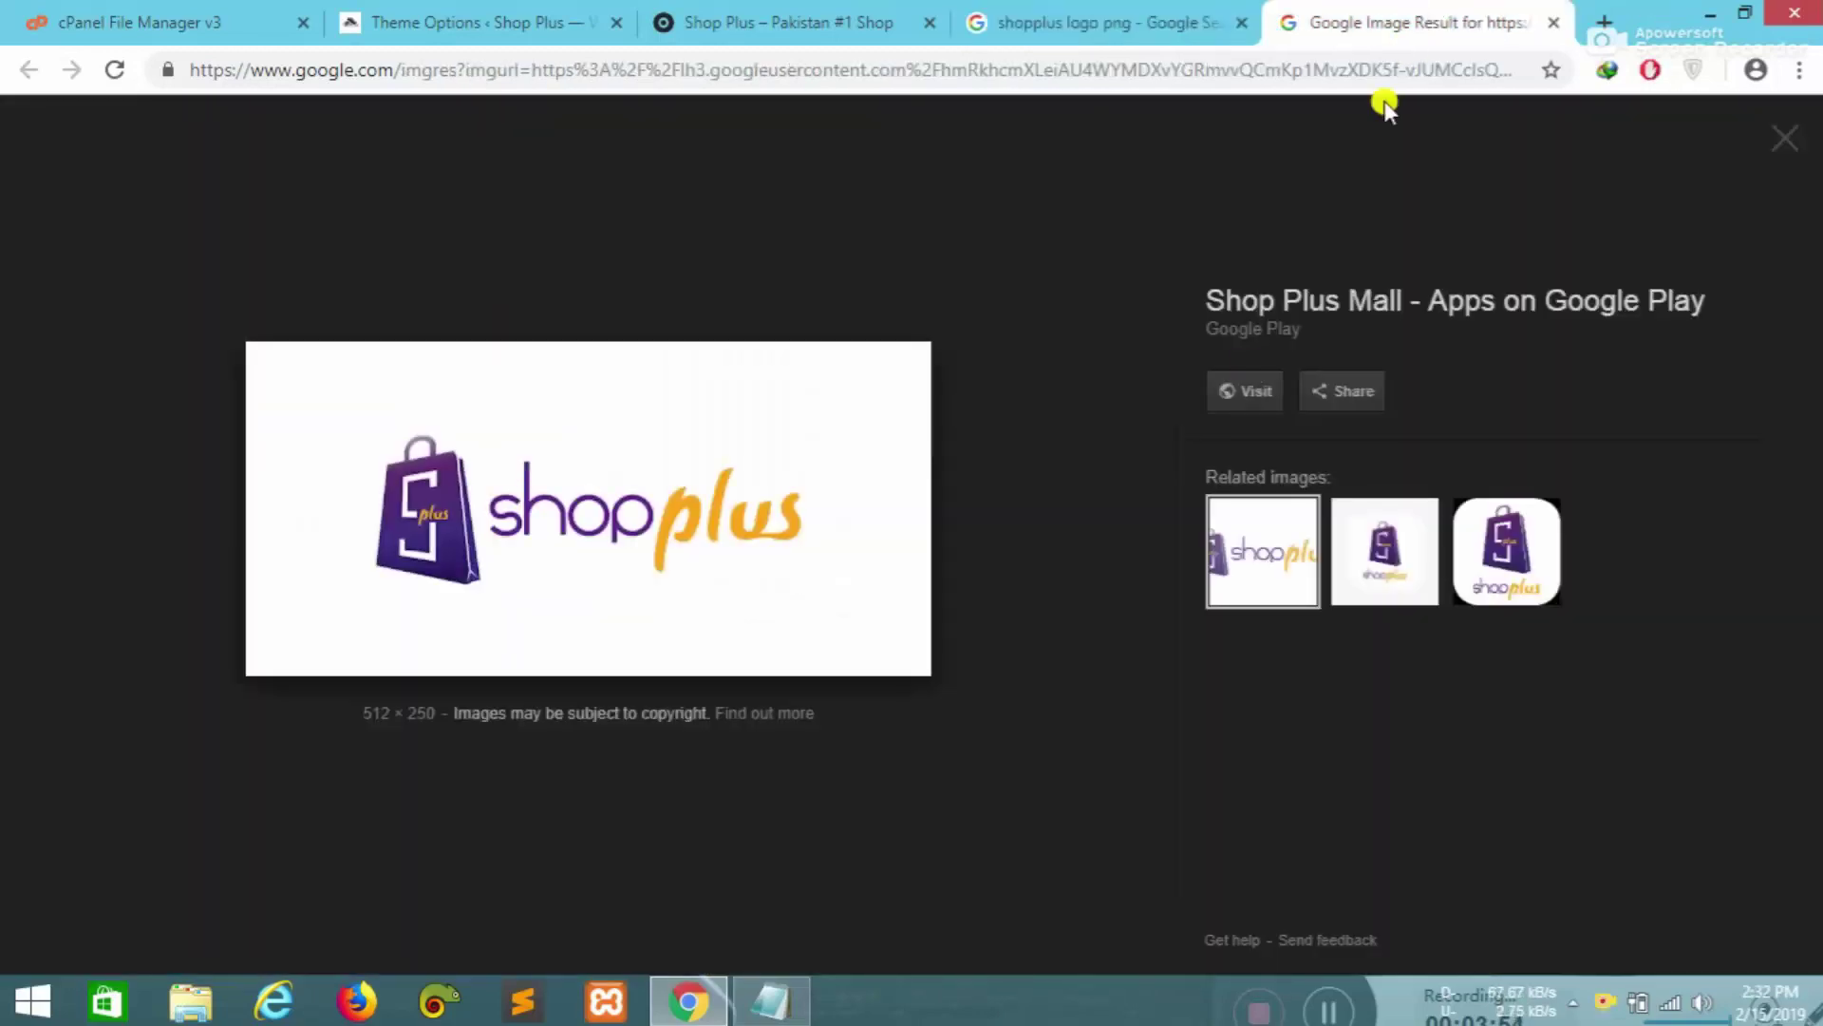
right_click(623, 479)
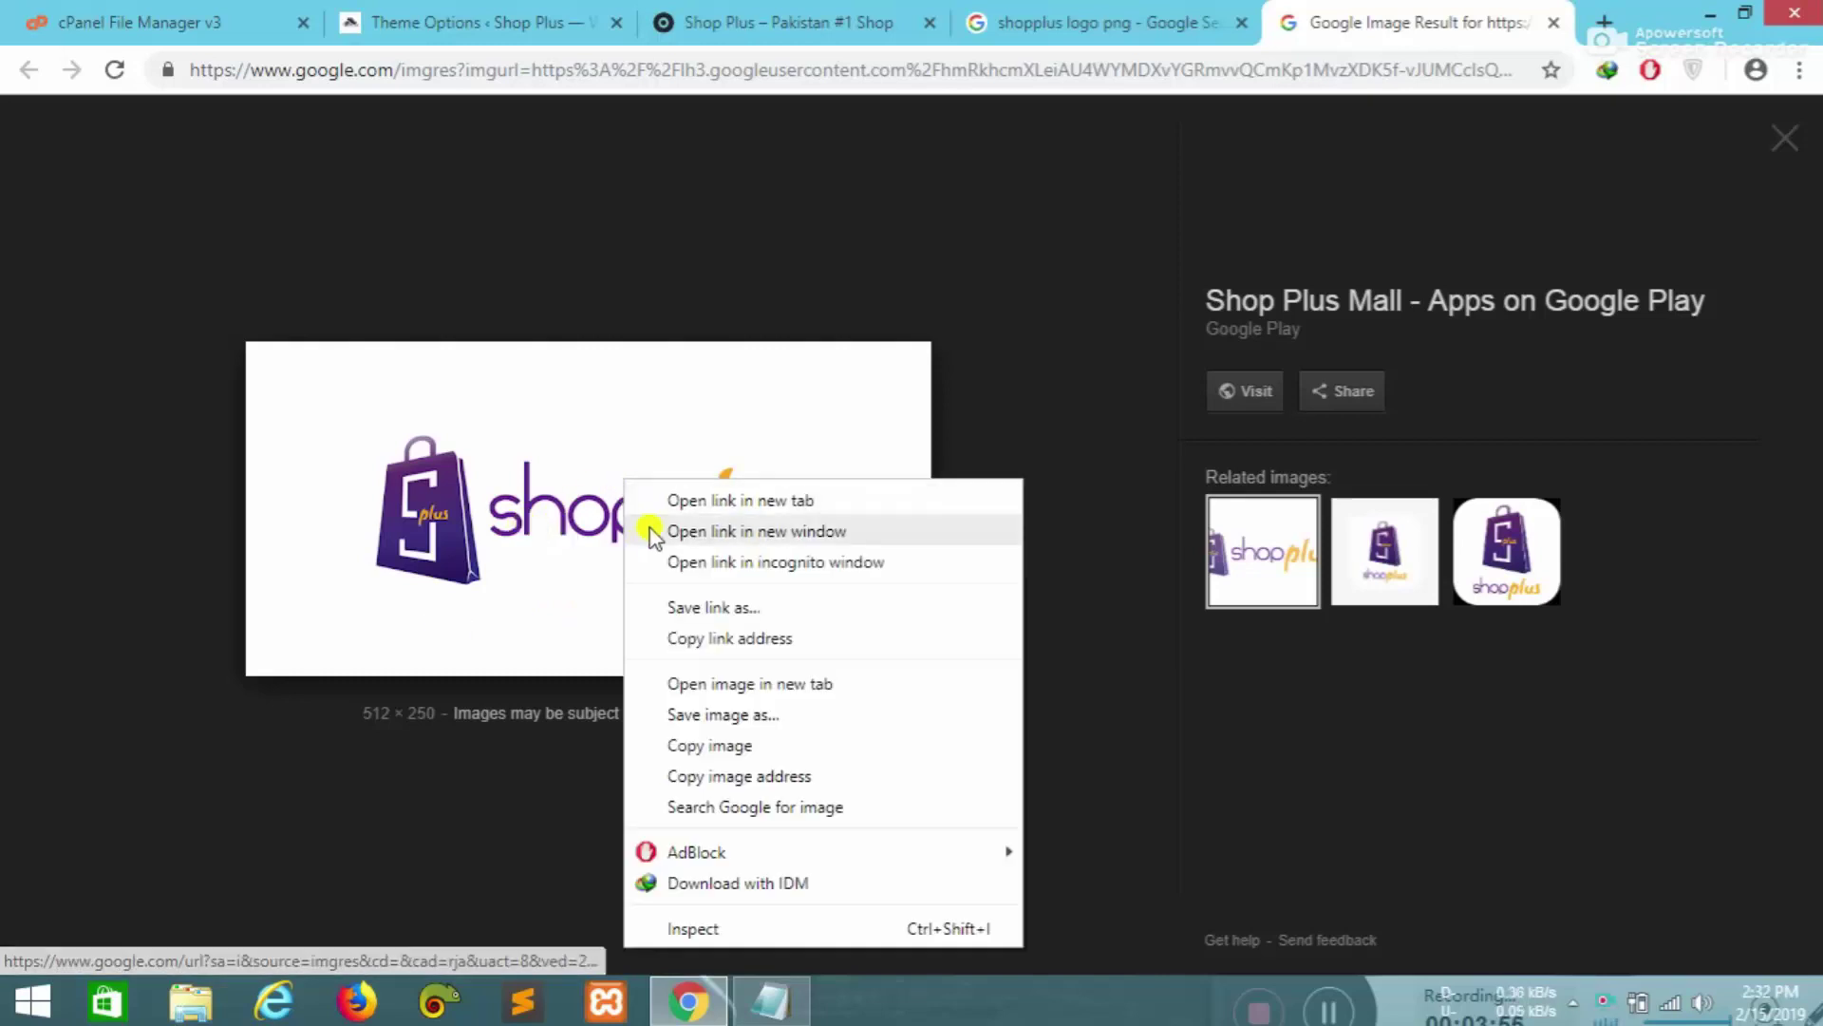
left_click(1365, 581)
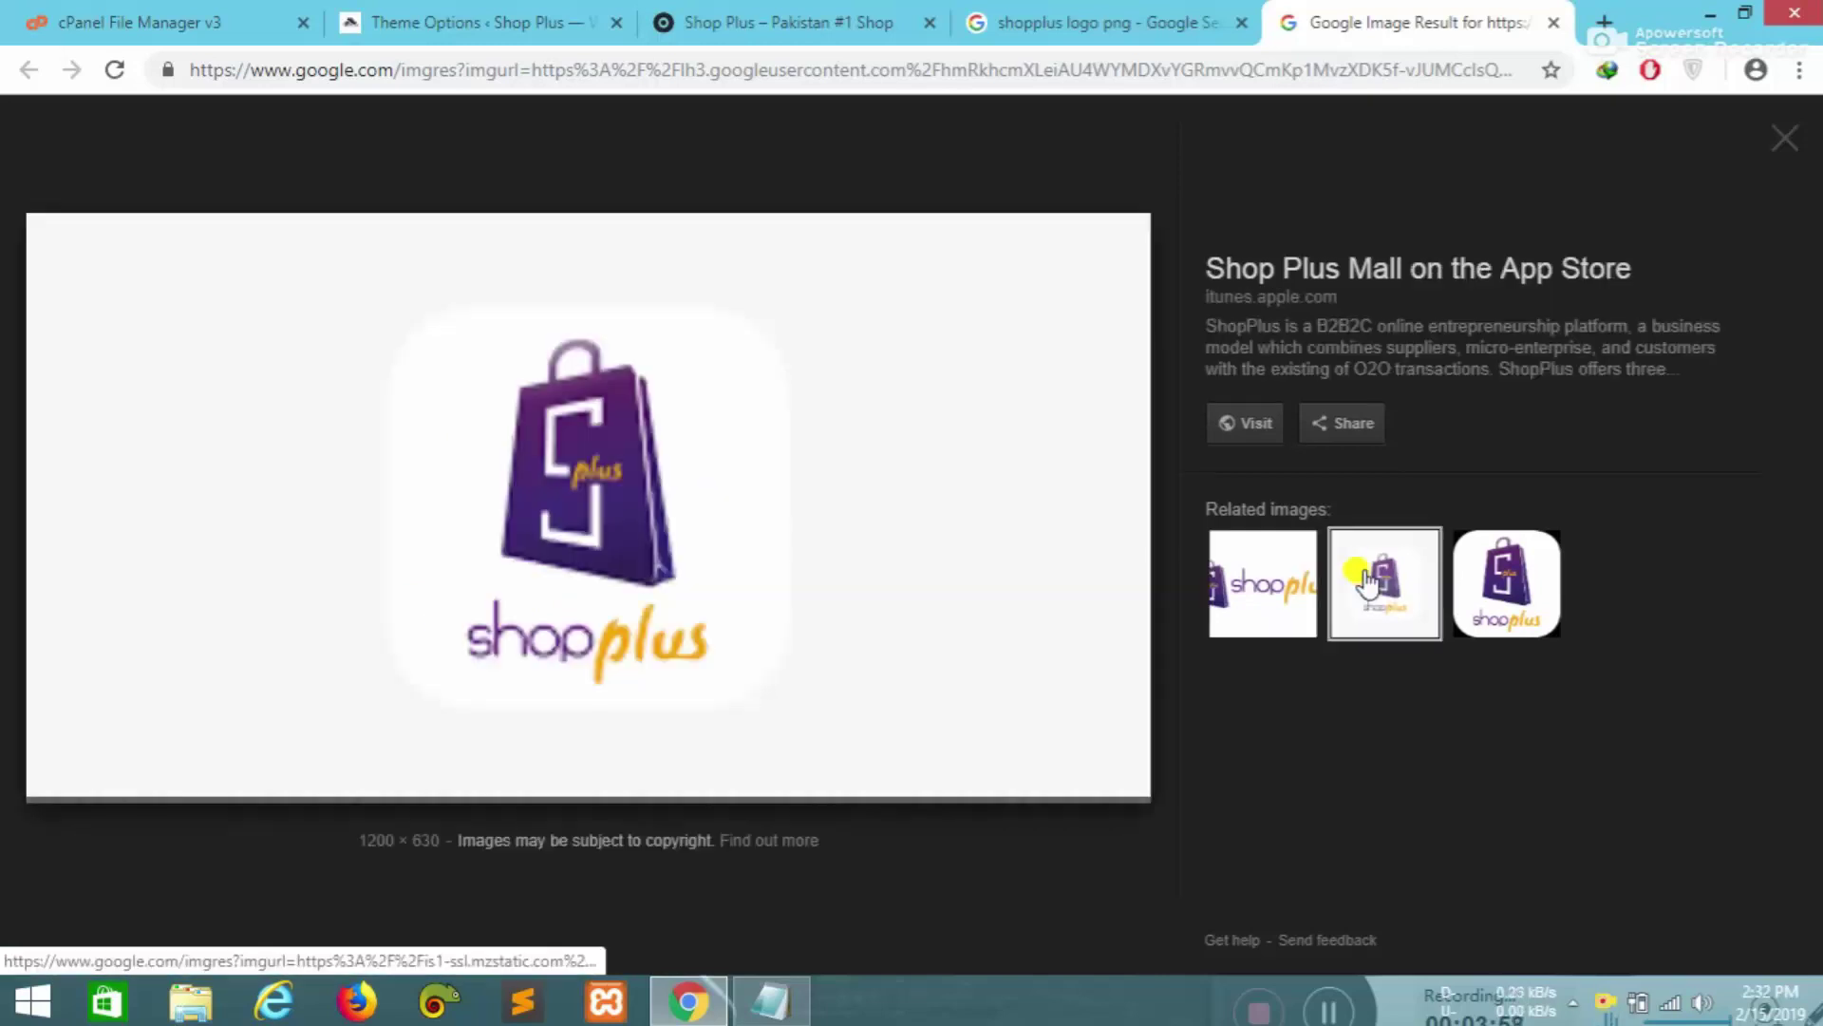
left_click(1485, 597)
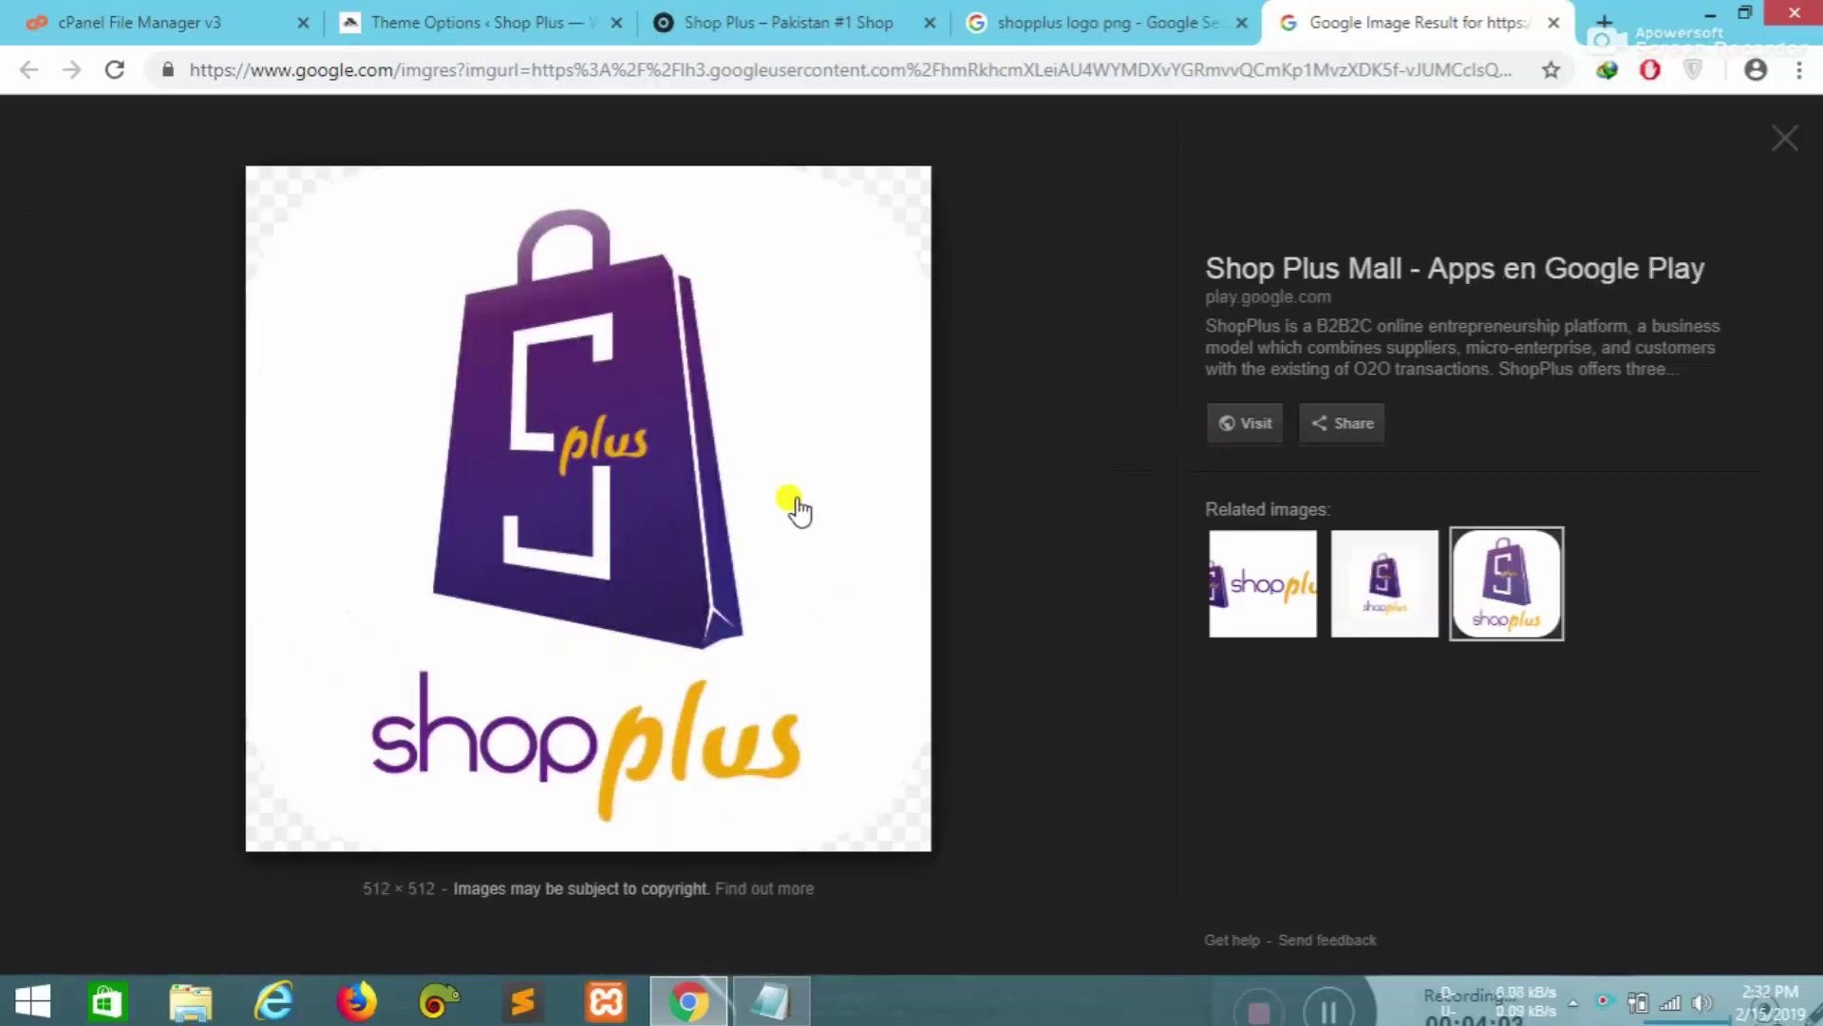
right_click(561, 385)
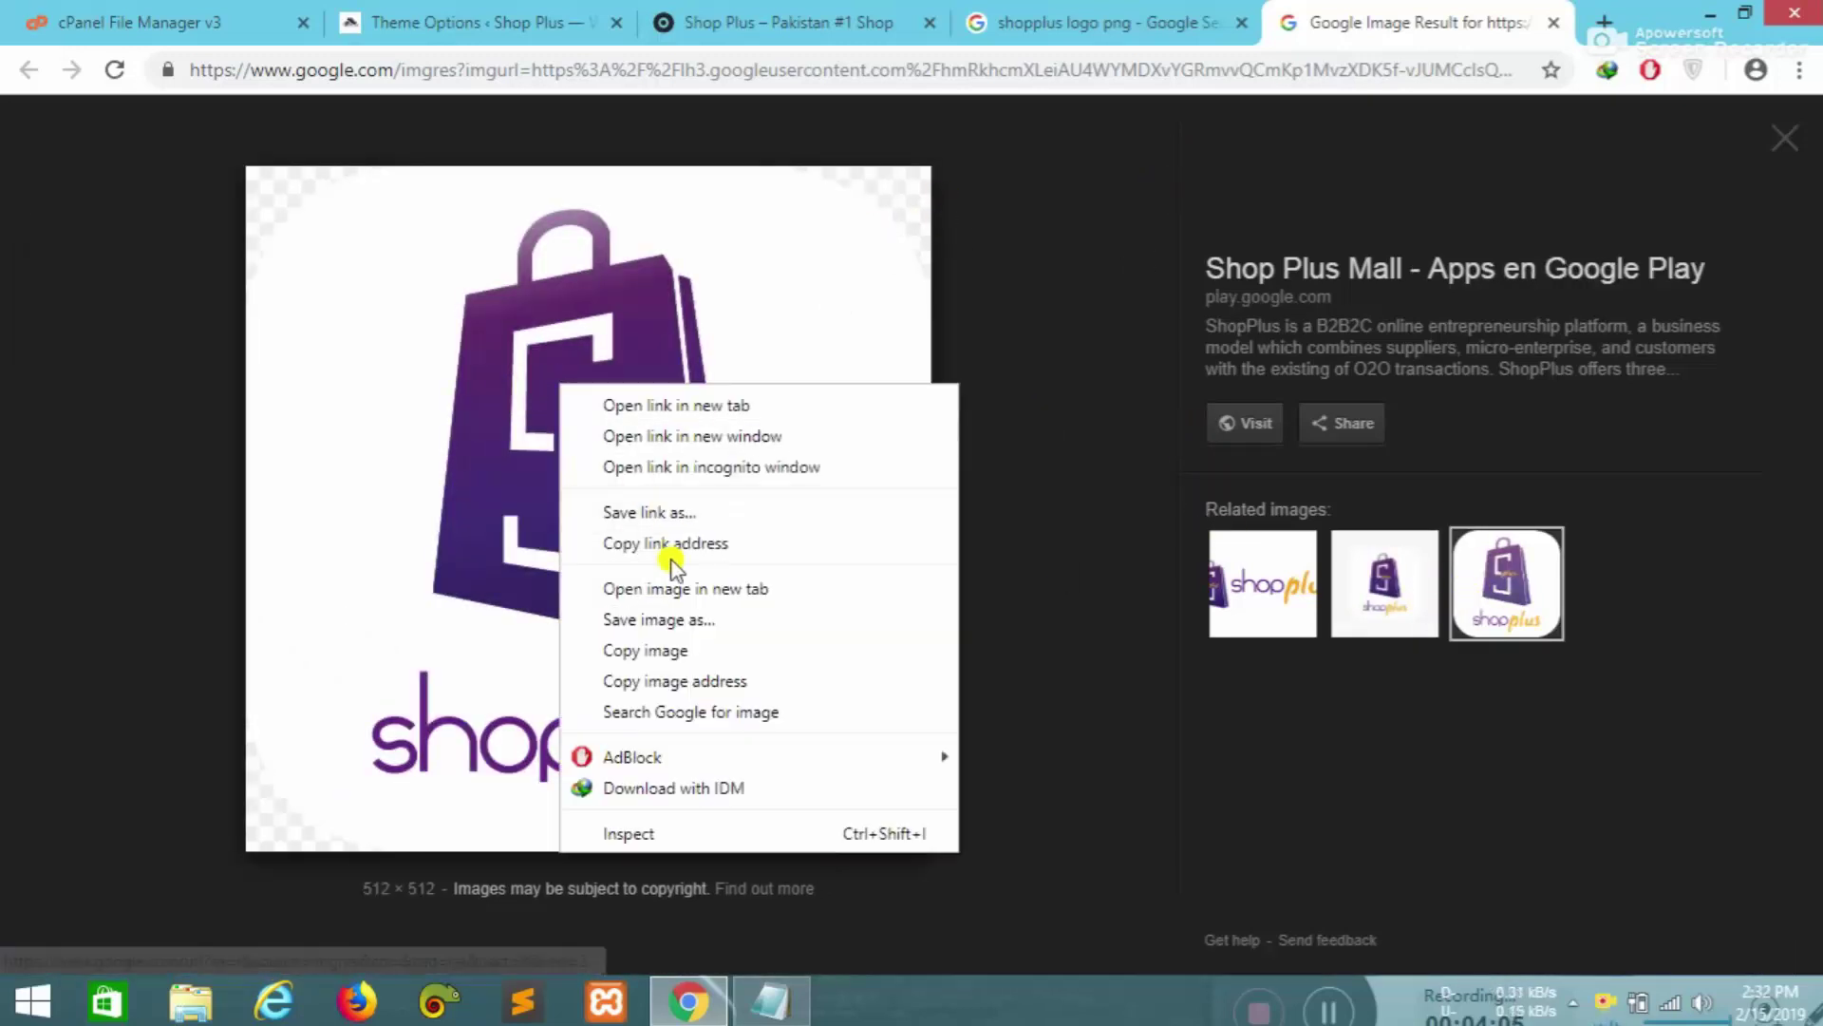
left_click(675, 617)
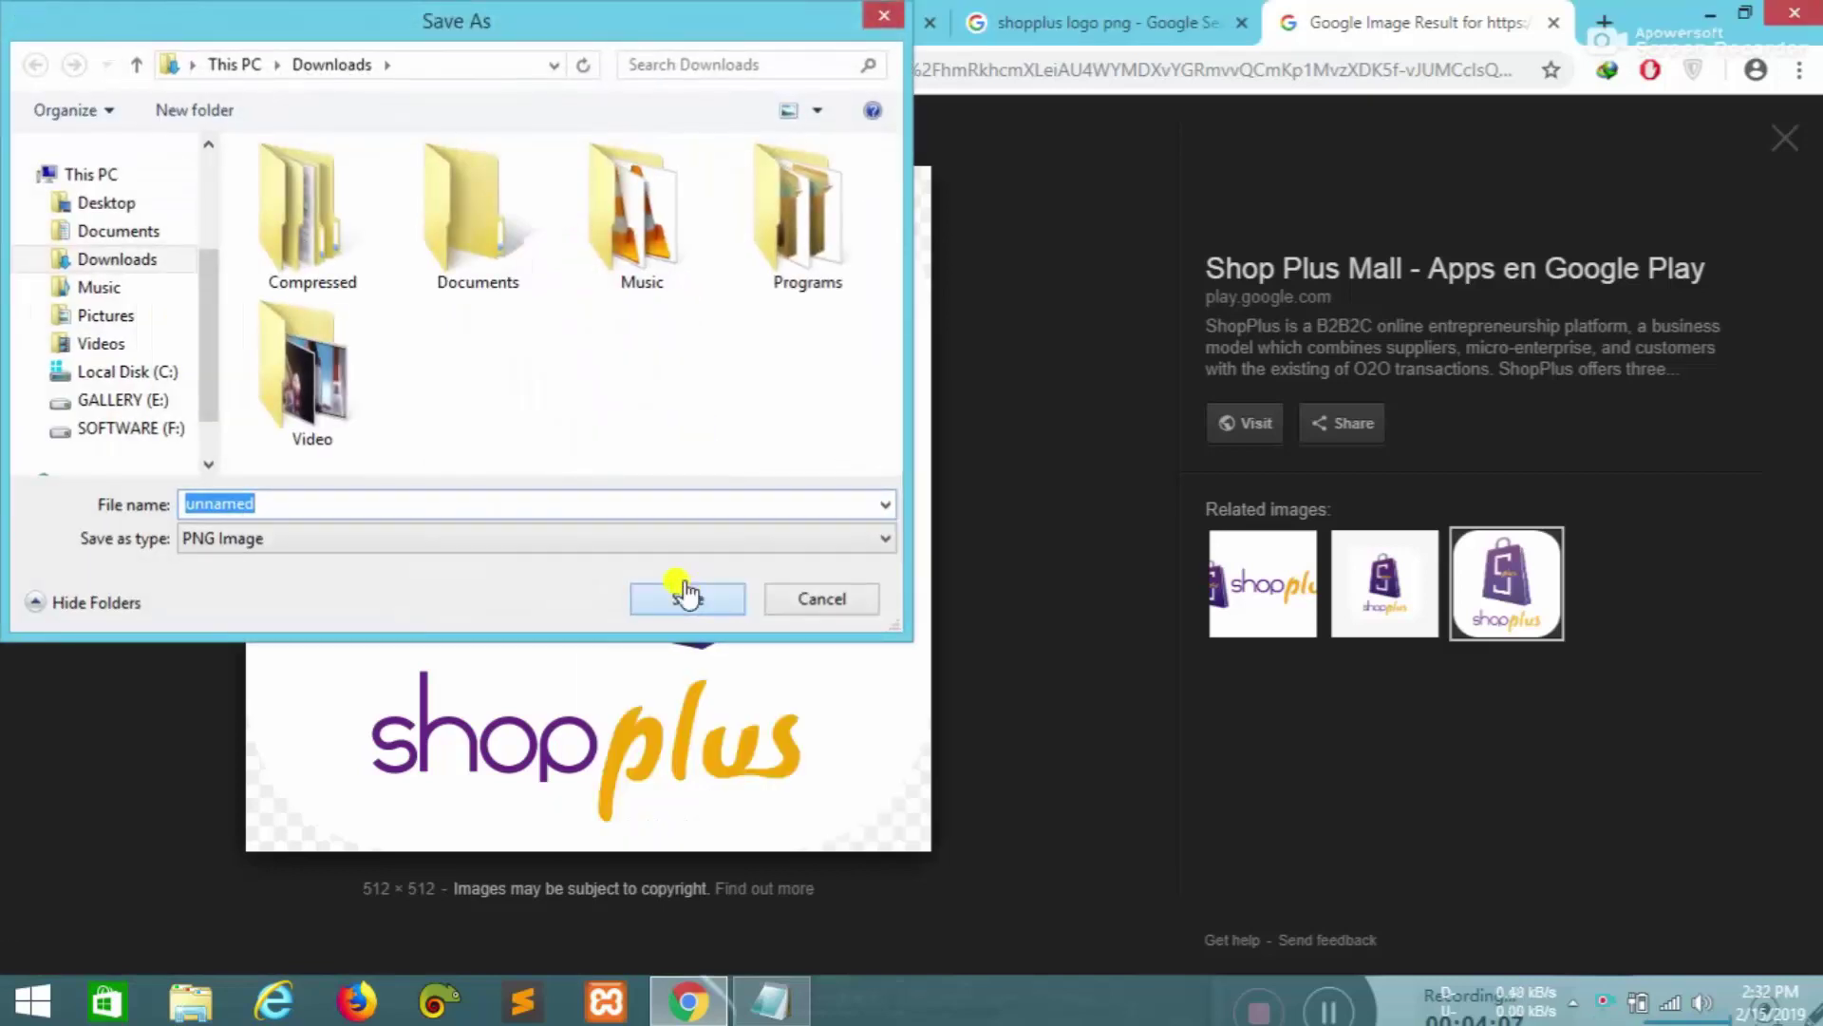
left_click(686, 599)
- Upload unnamed.png to the media library, set it as the theme's main logo and save the theme options
left_click(408, 19)
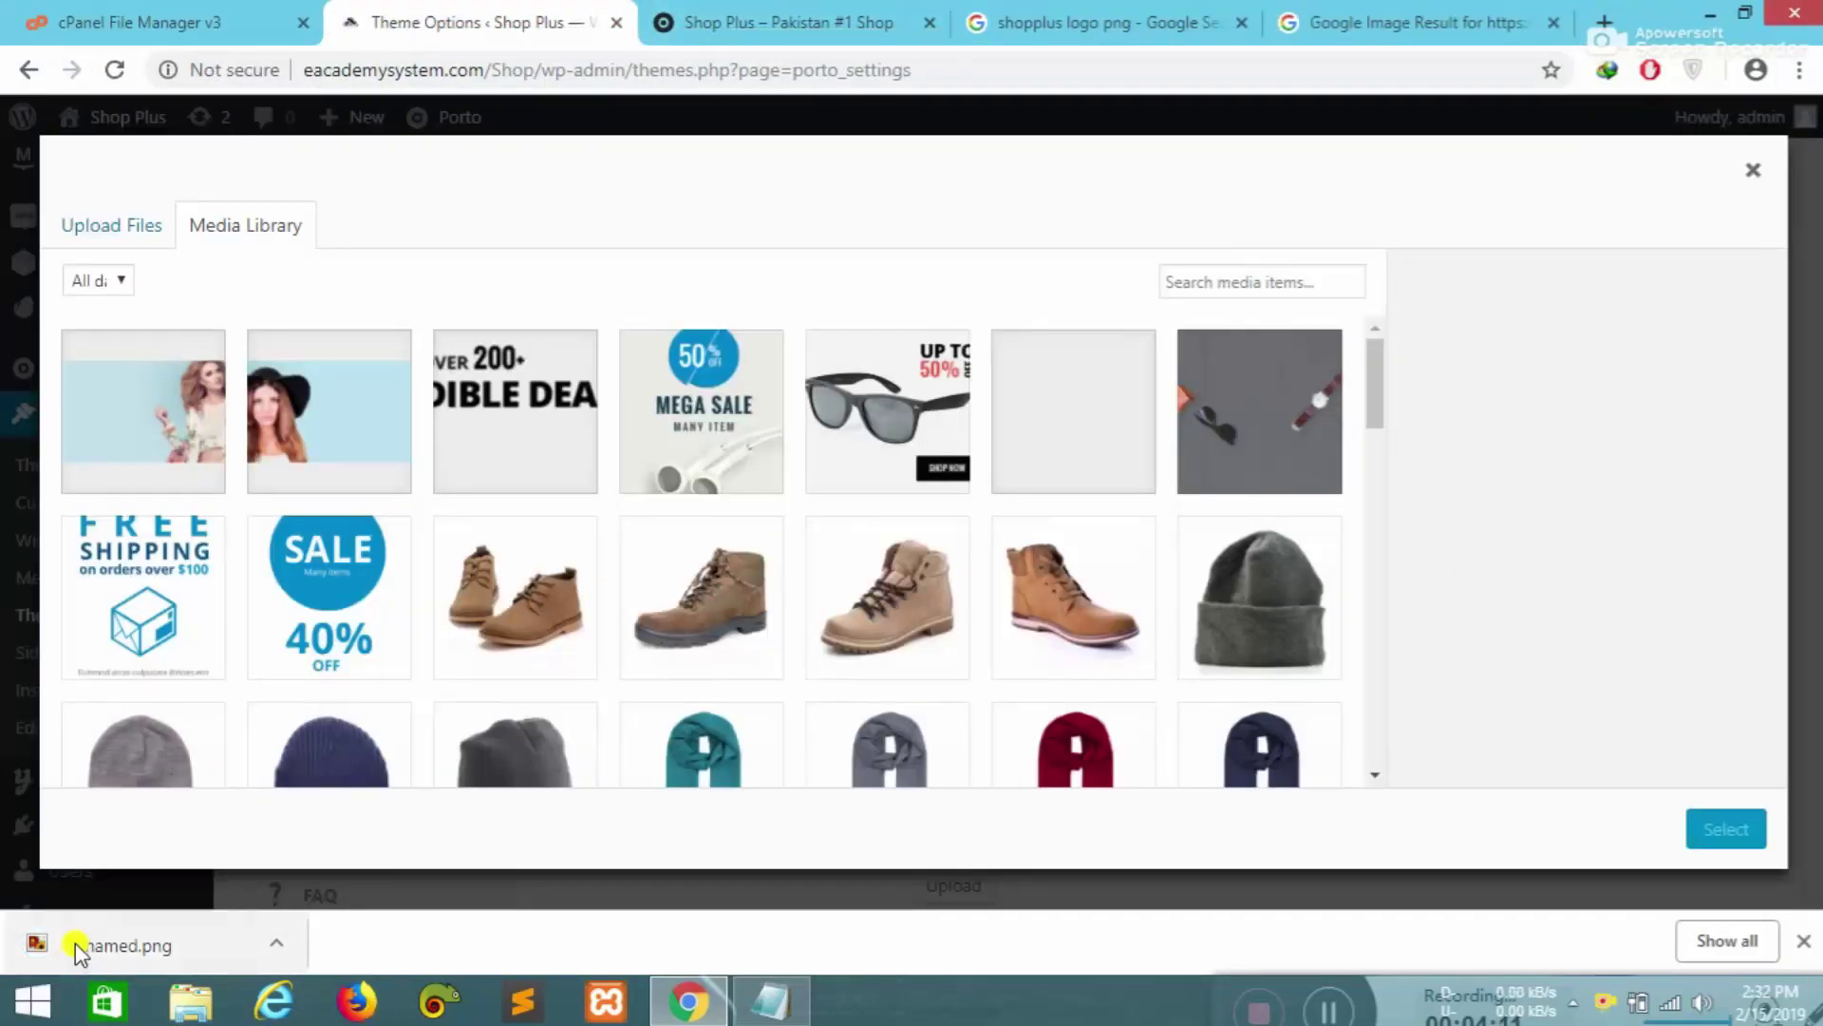
left_click_drag(76, 943, 513, 598)
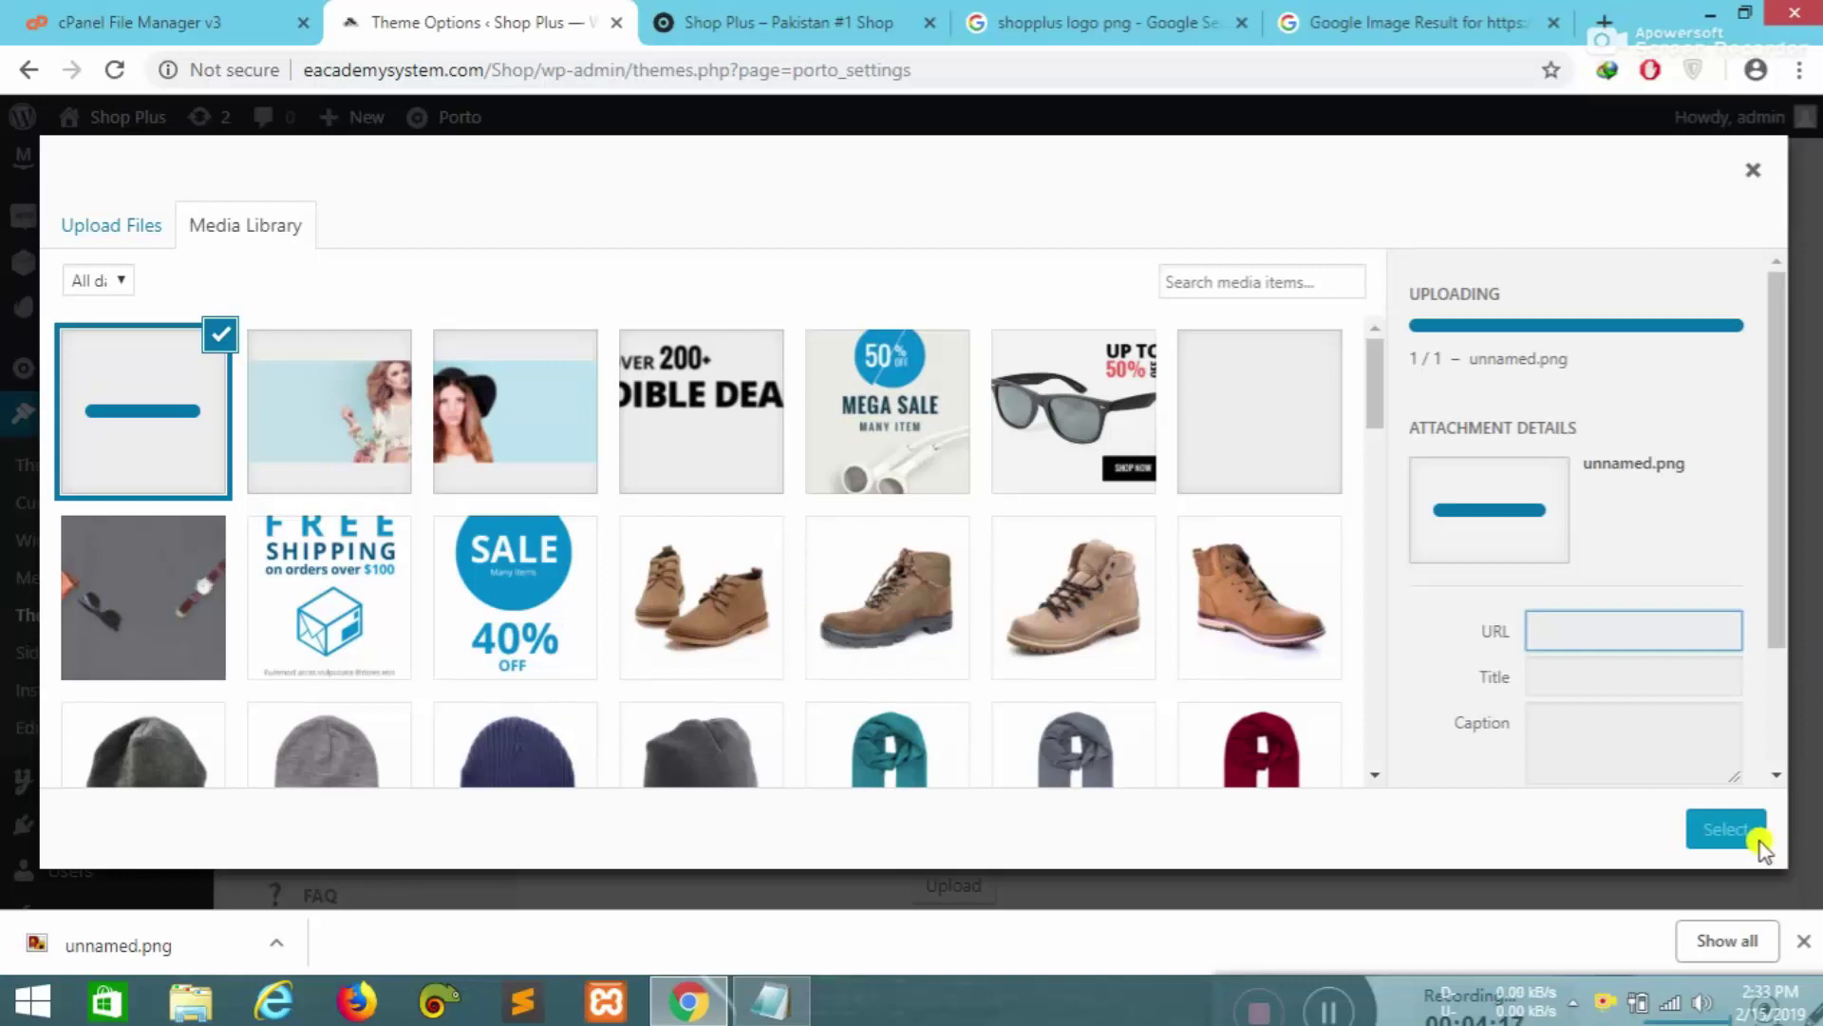
left_click(1726, 829)
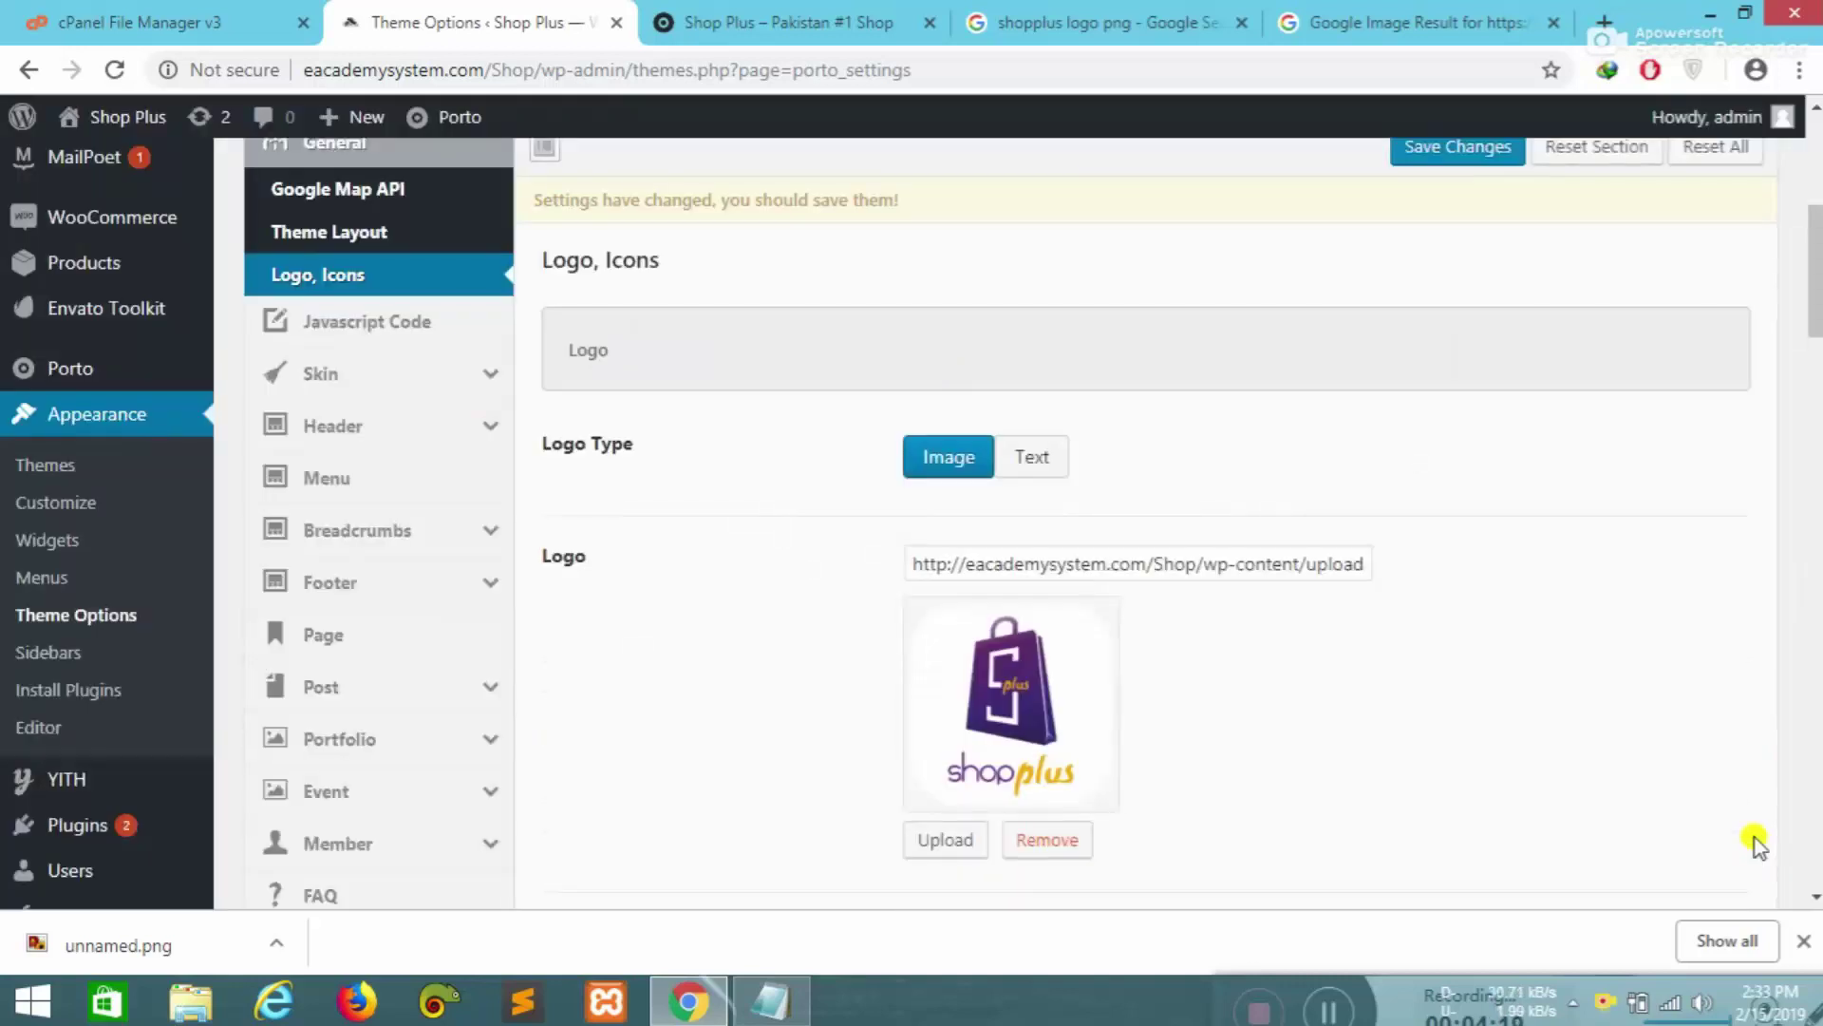
scroll(1624, 760, "down", 5)
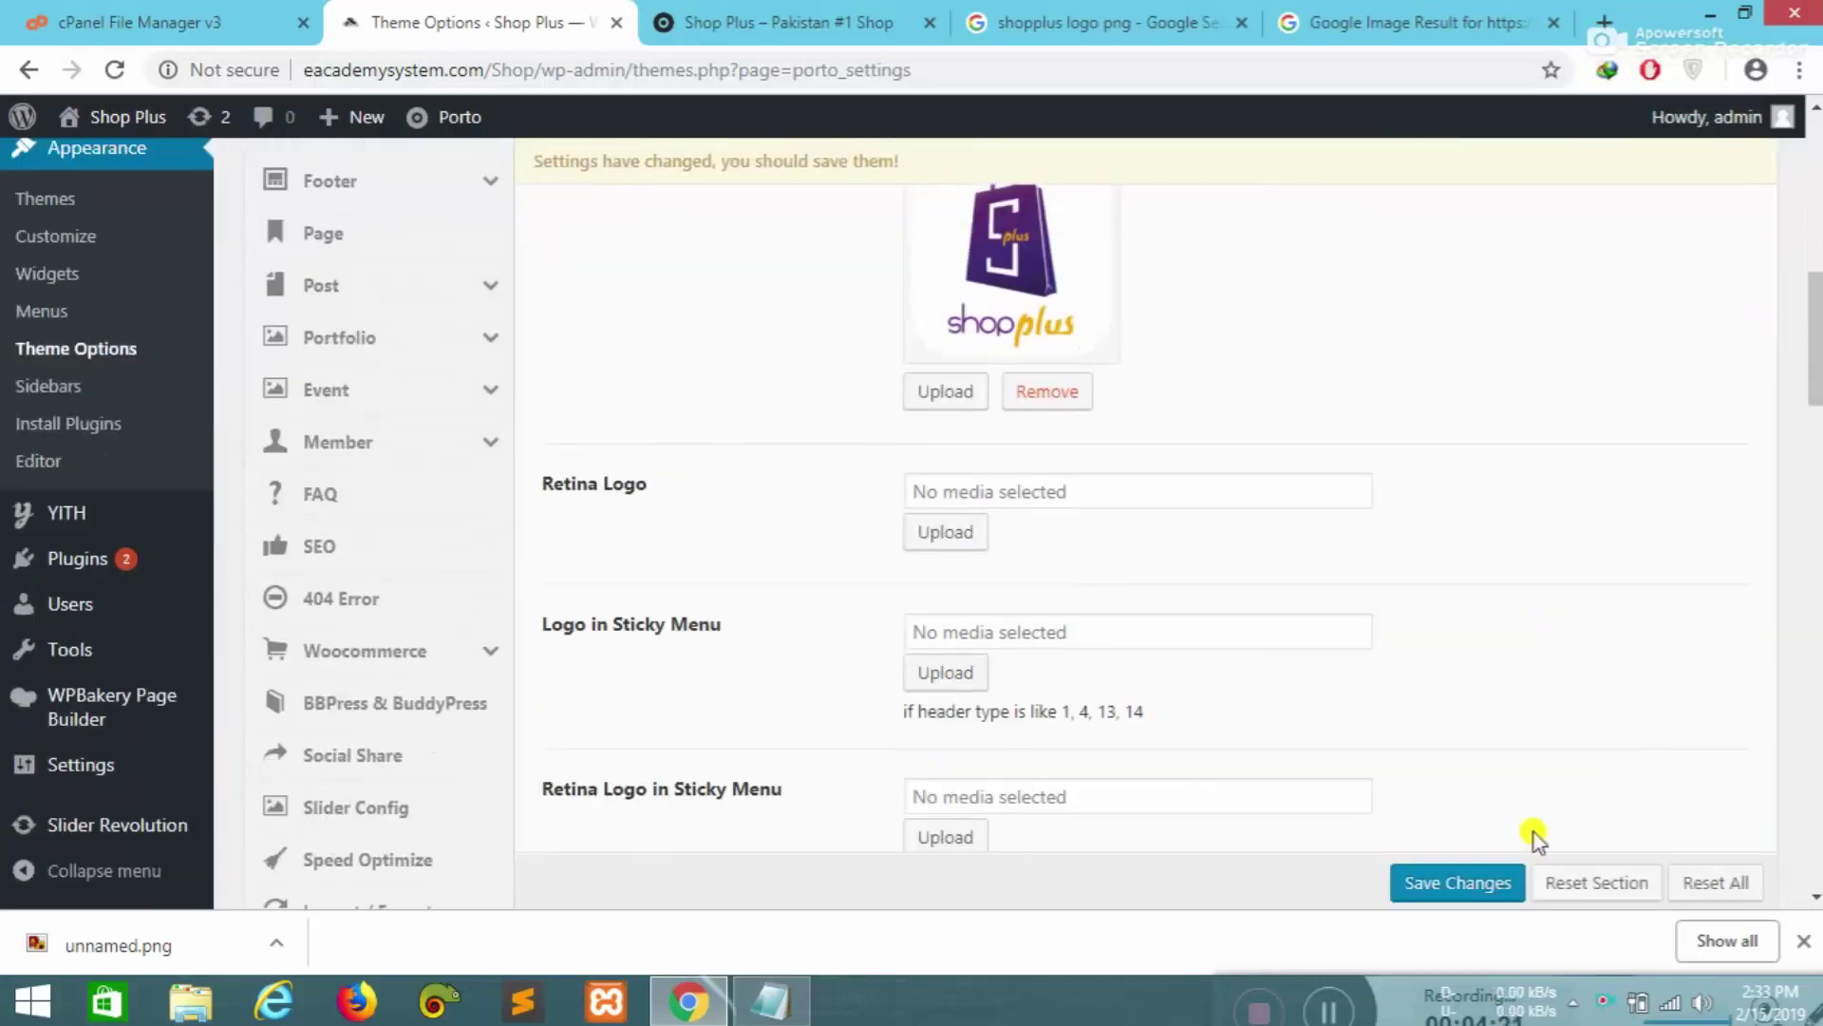
left_click(1484, 878)
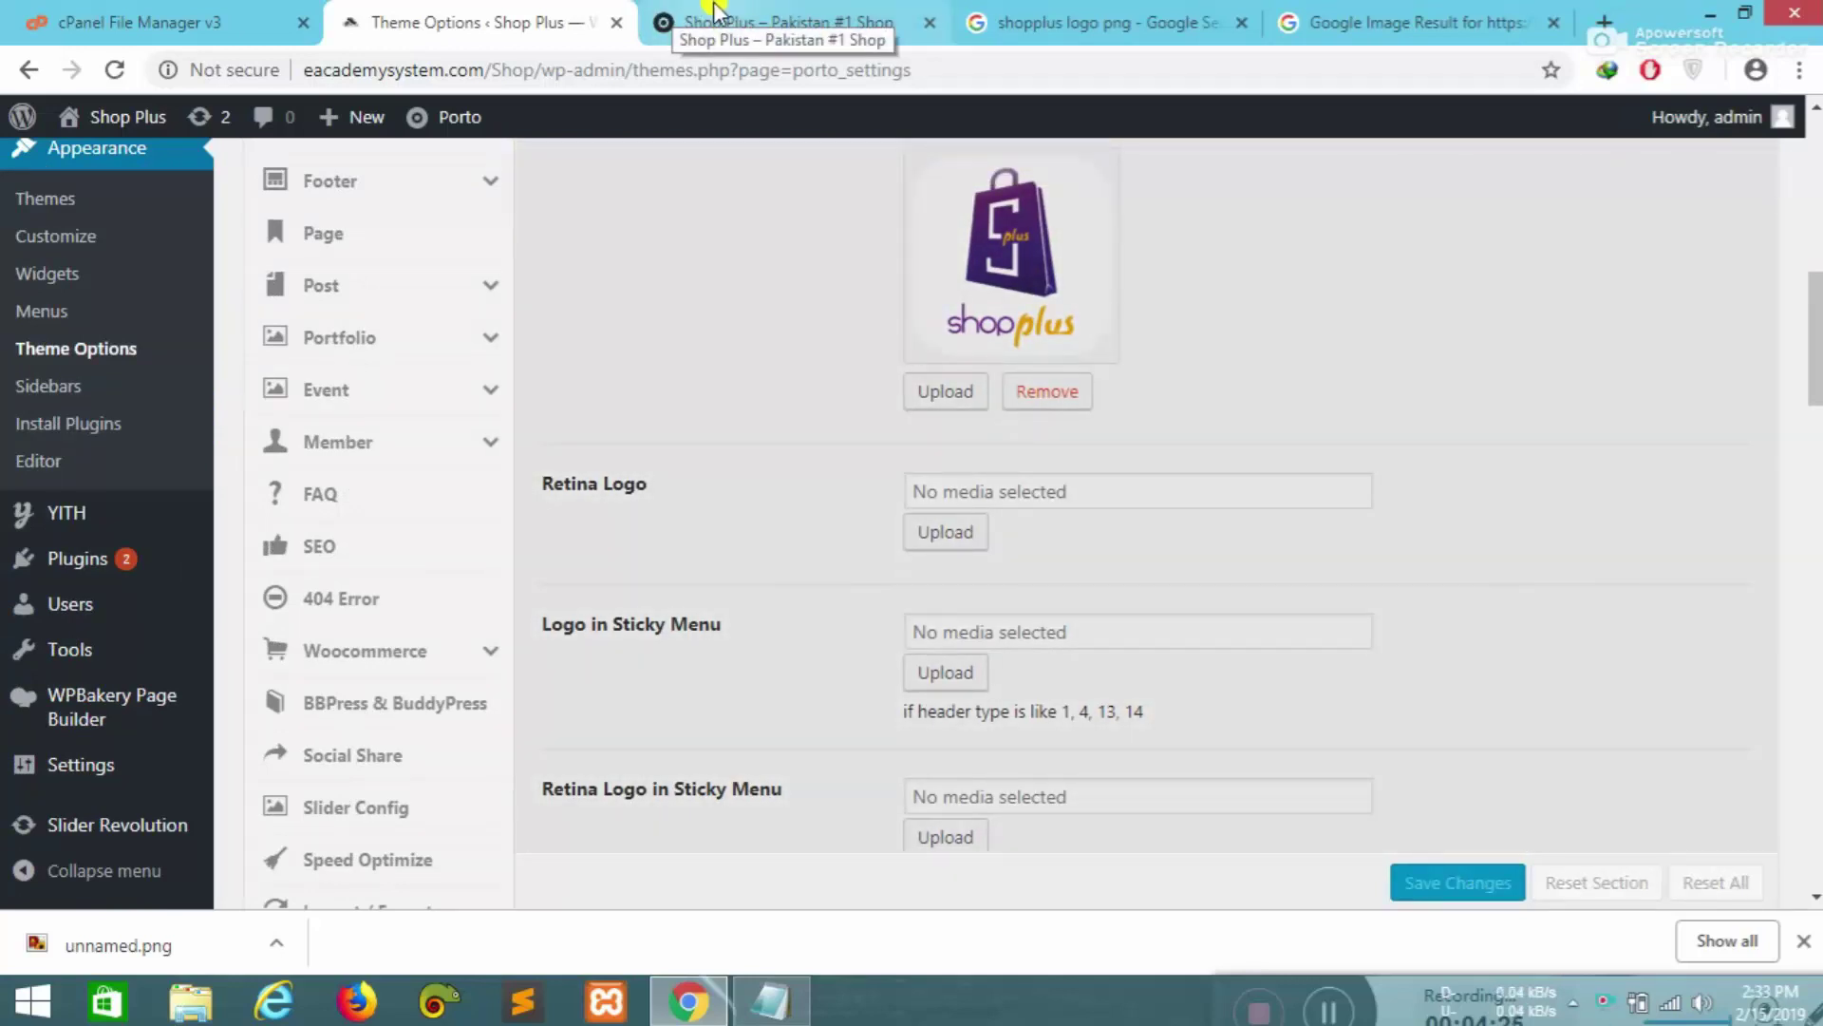
- Reload the live shop homepage and compare its header logo's size with the source image
left_click(669, 24)
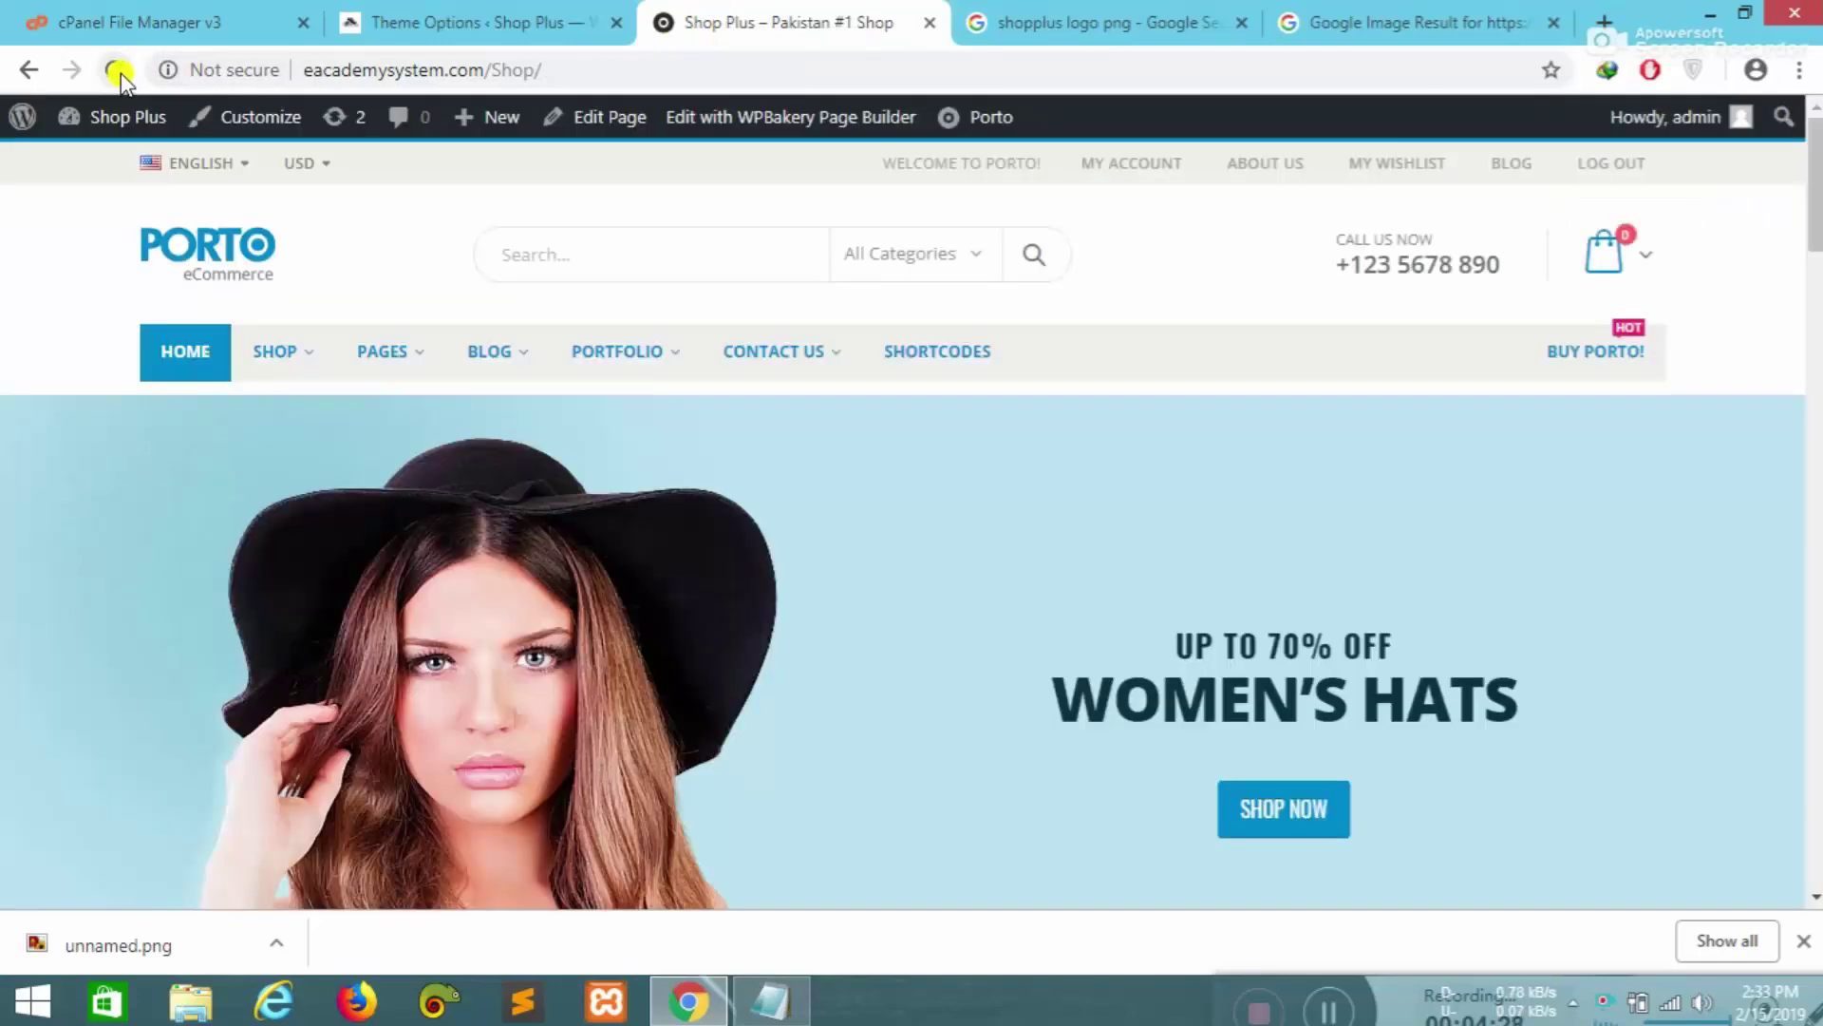
left_click(114, 70)
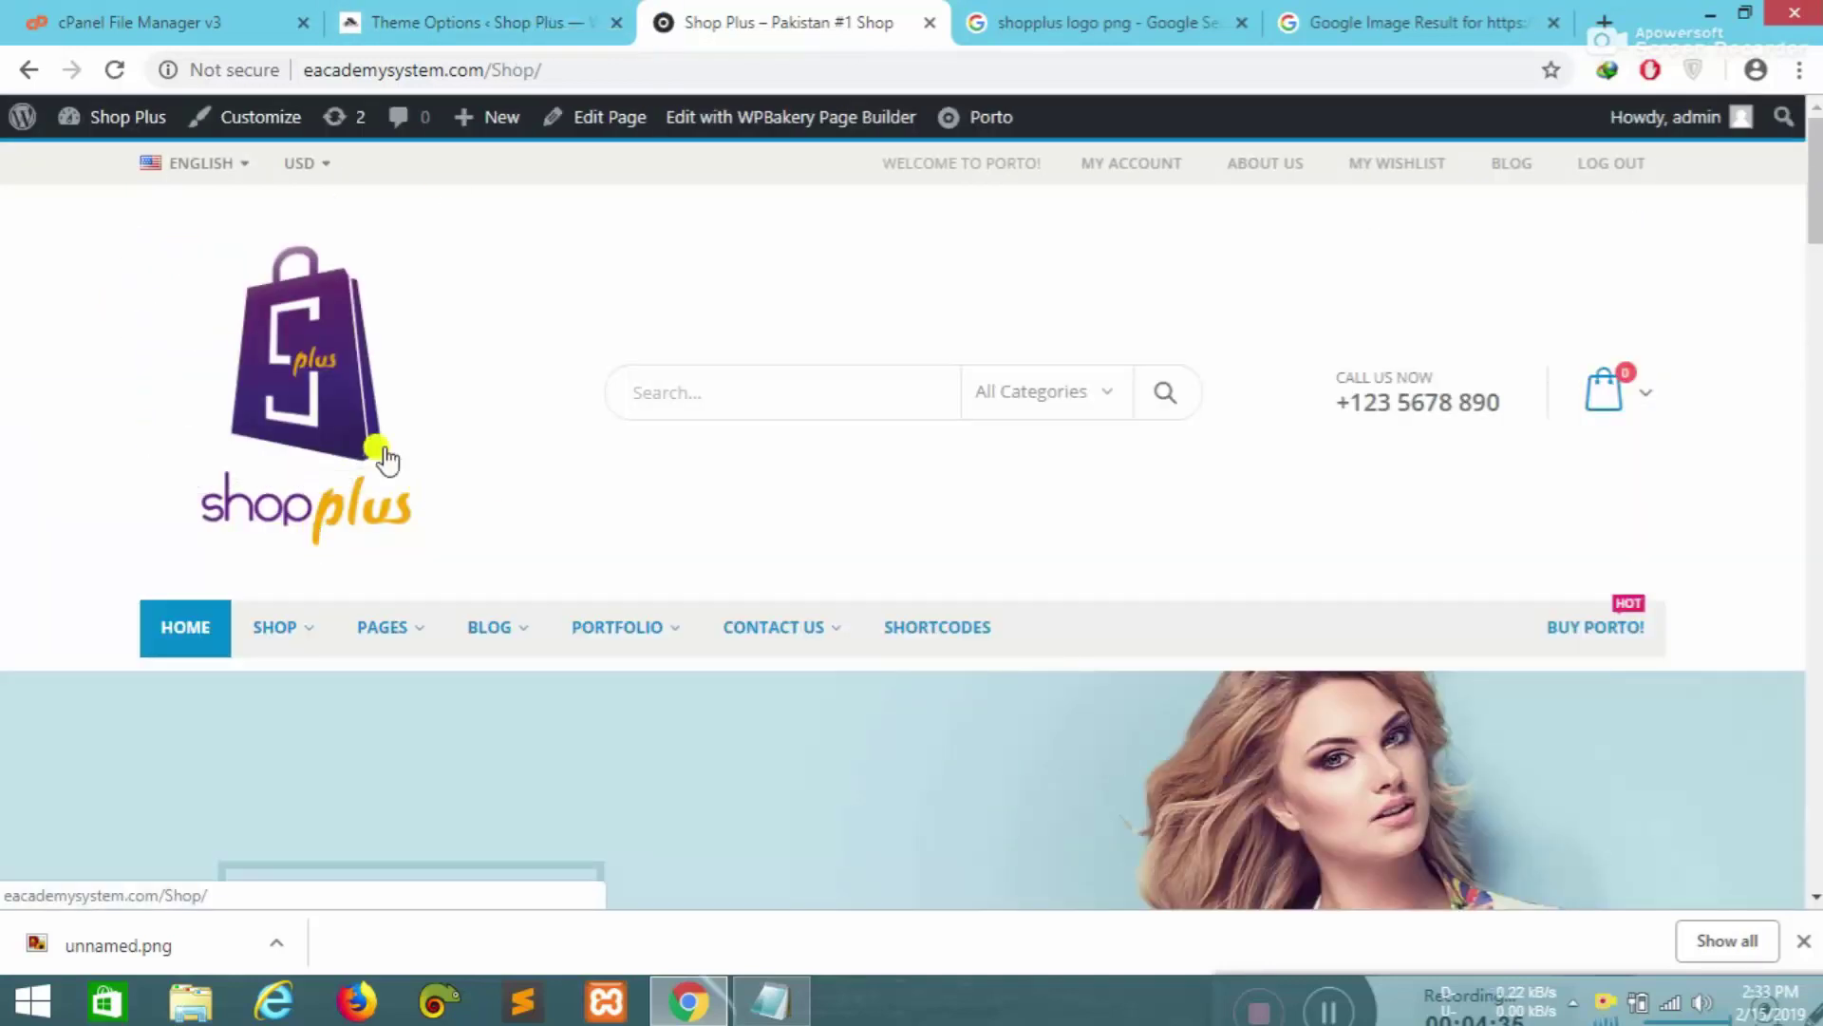
left_click(1424, 22)
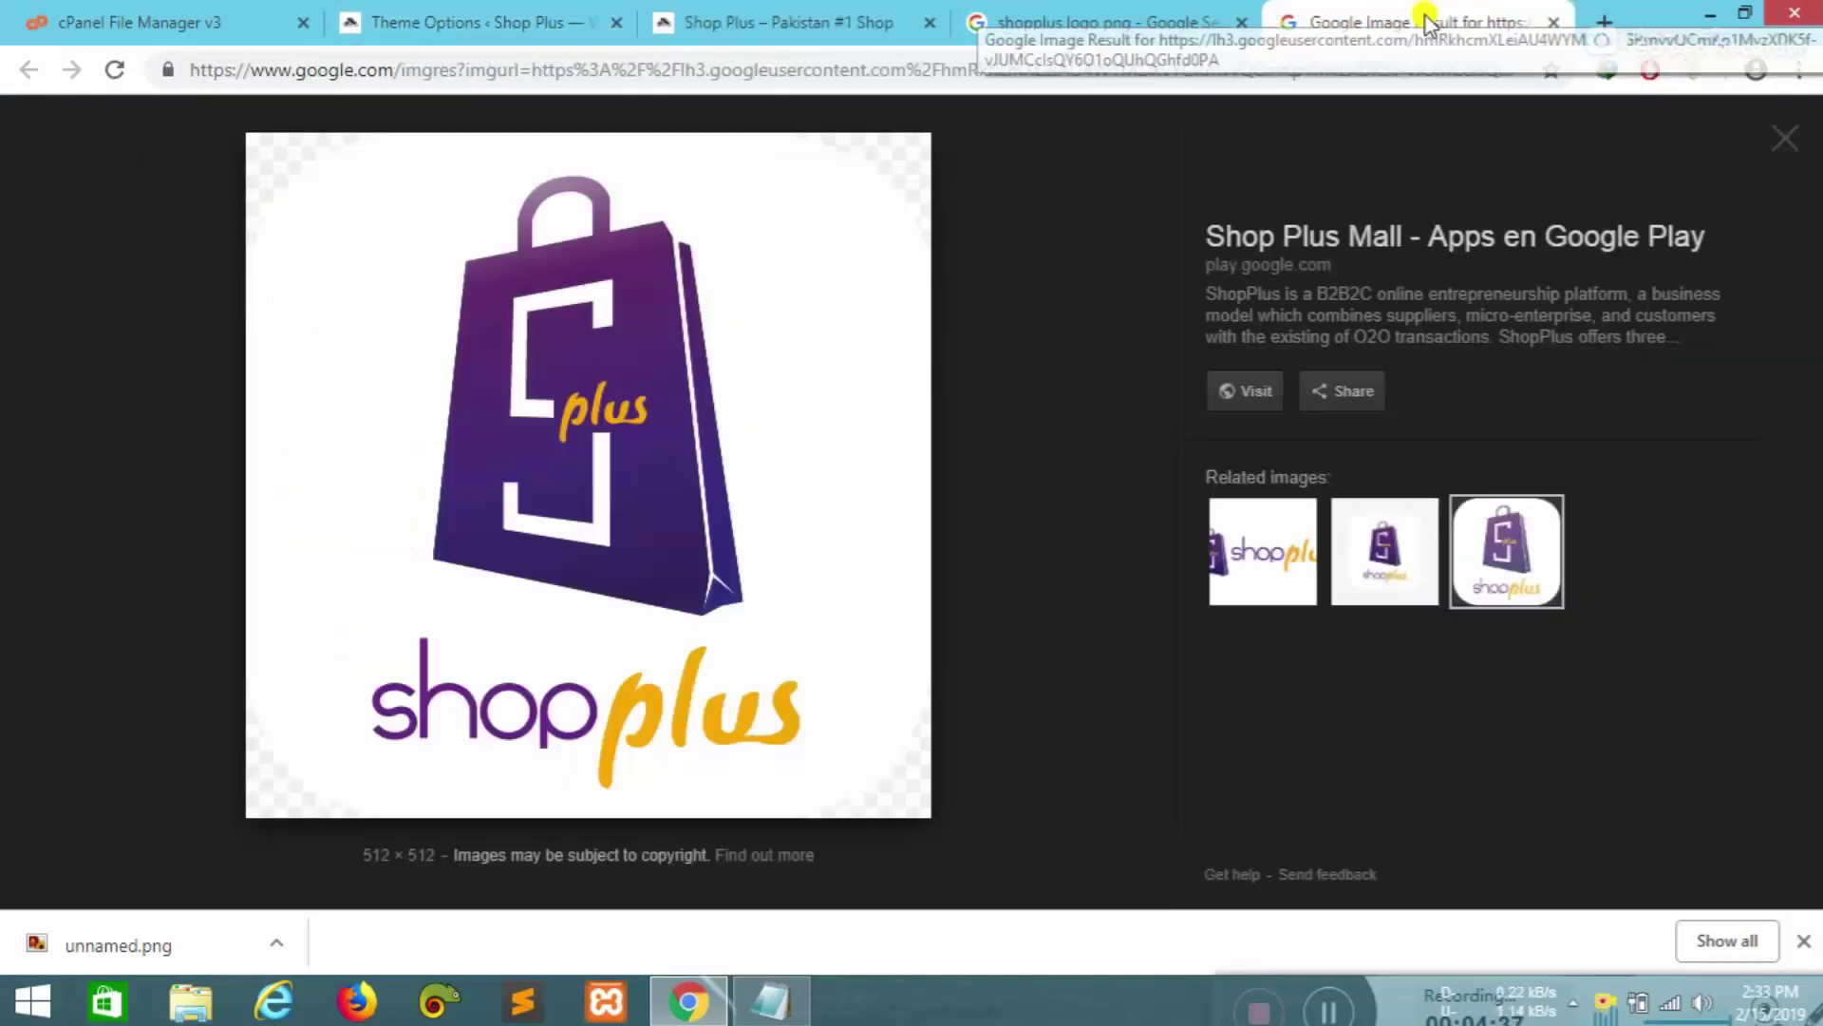
left_click(1254, 69)
left_click(698, 23)
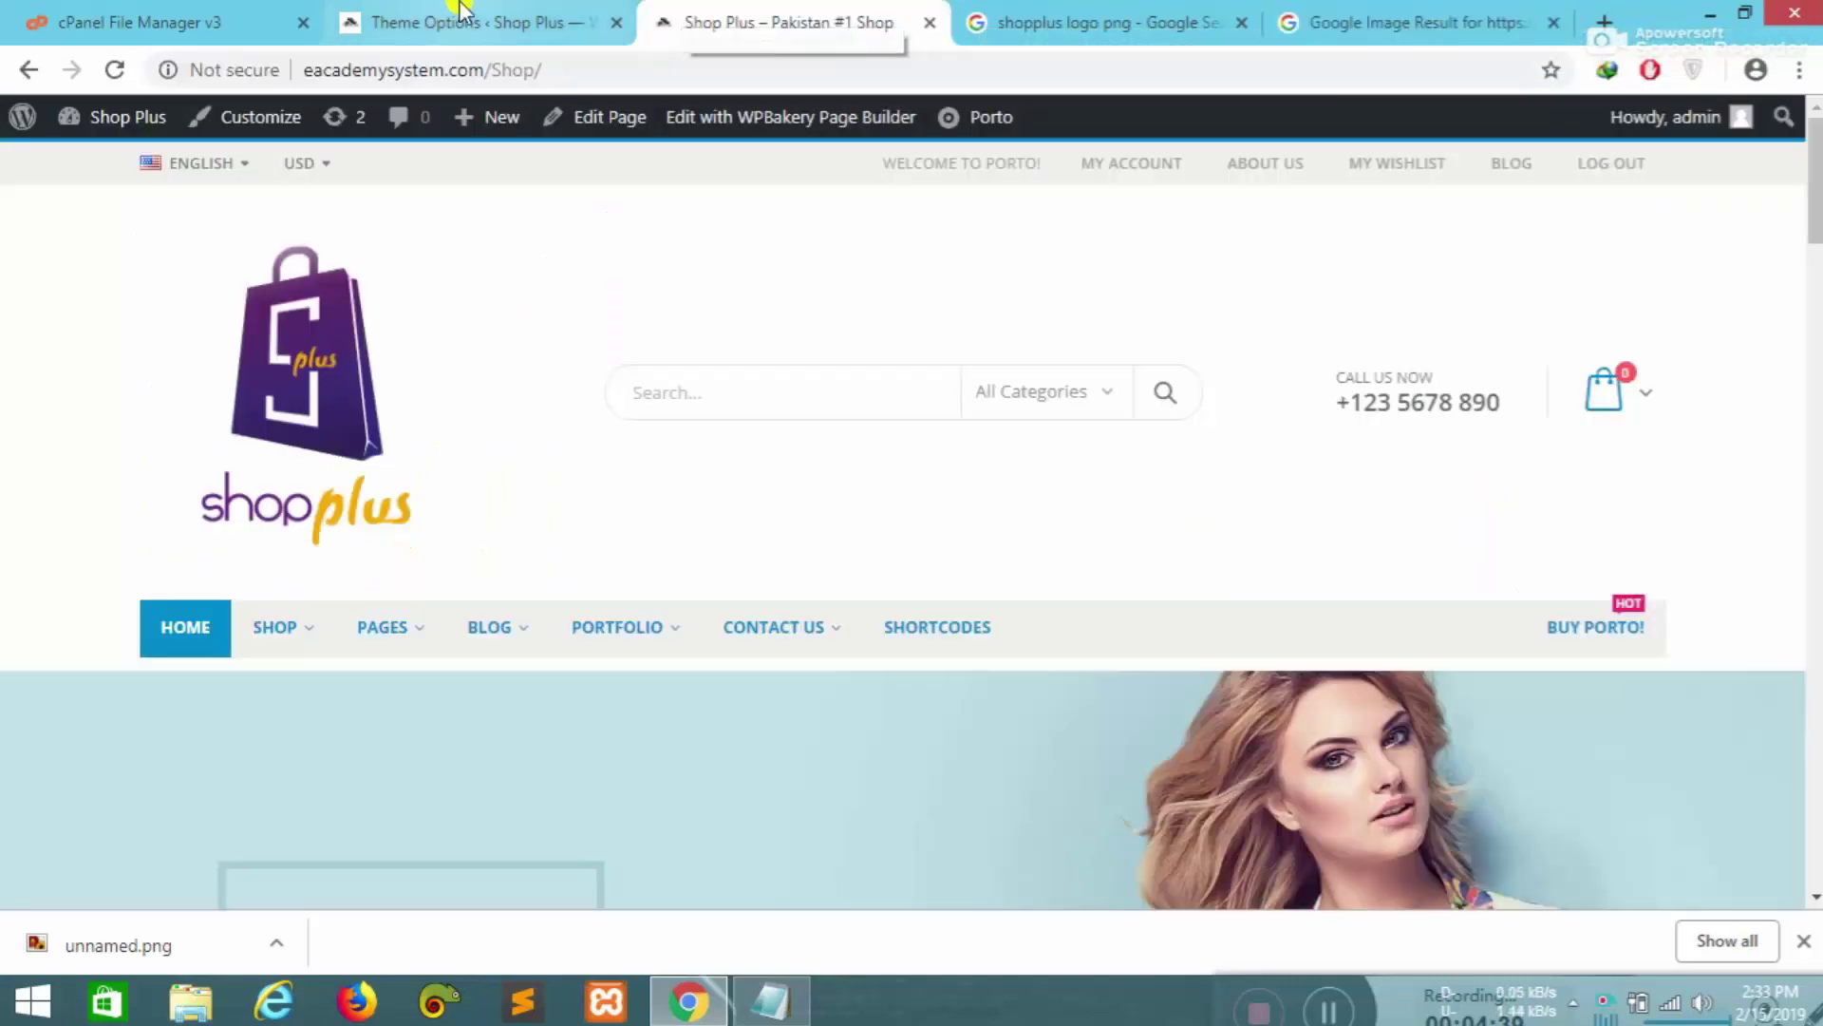
- Reopen the main logo's media picker in the theme options, check the unnamed.png attachment details and reselect it
left_click(462, 15)
scroll(1063, 437, "up", 1)
left_click(975, 528)
left_click(95, 418)
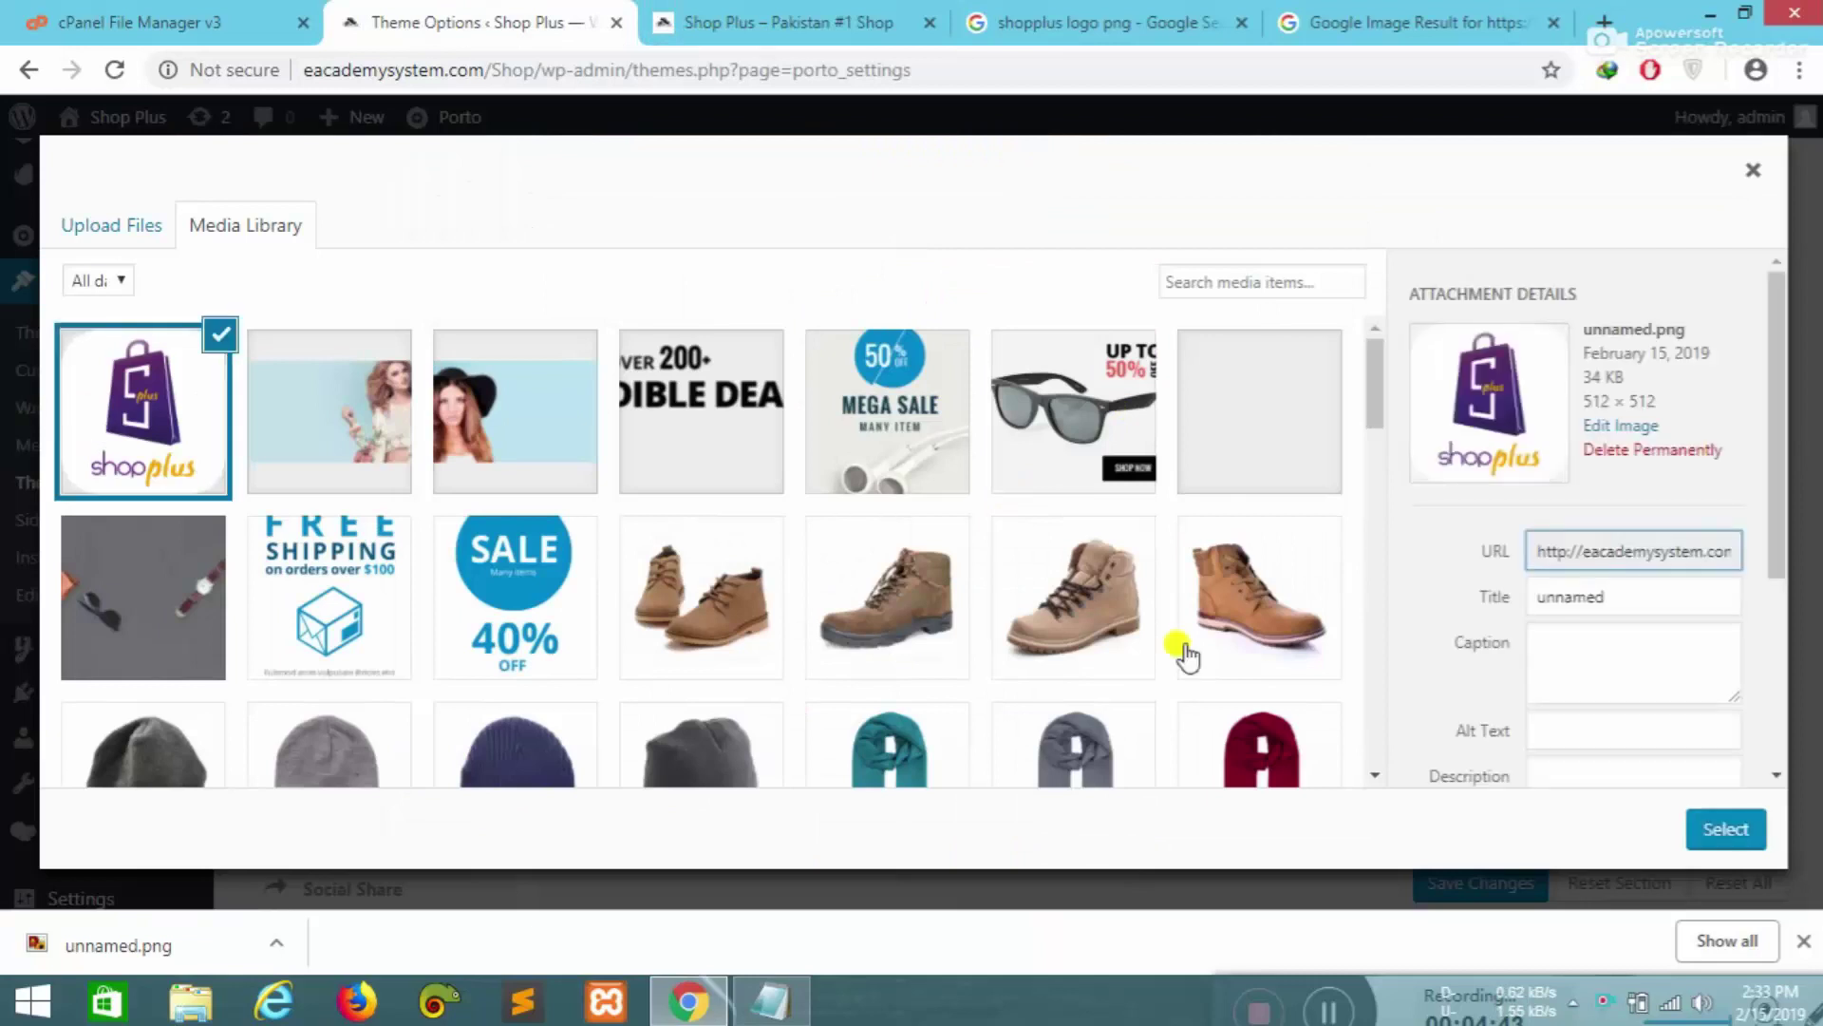
left_click(1726, 828)
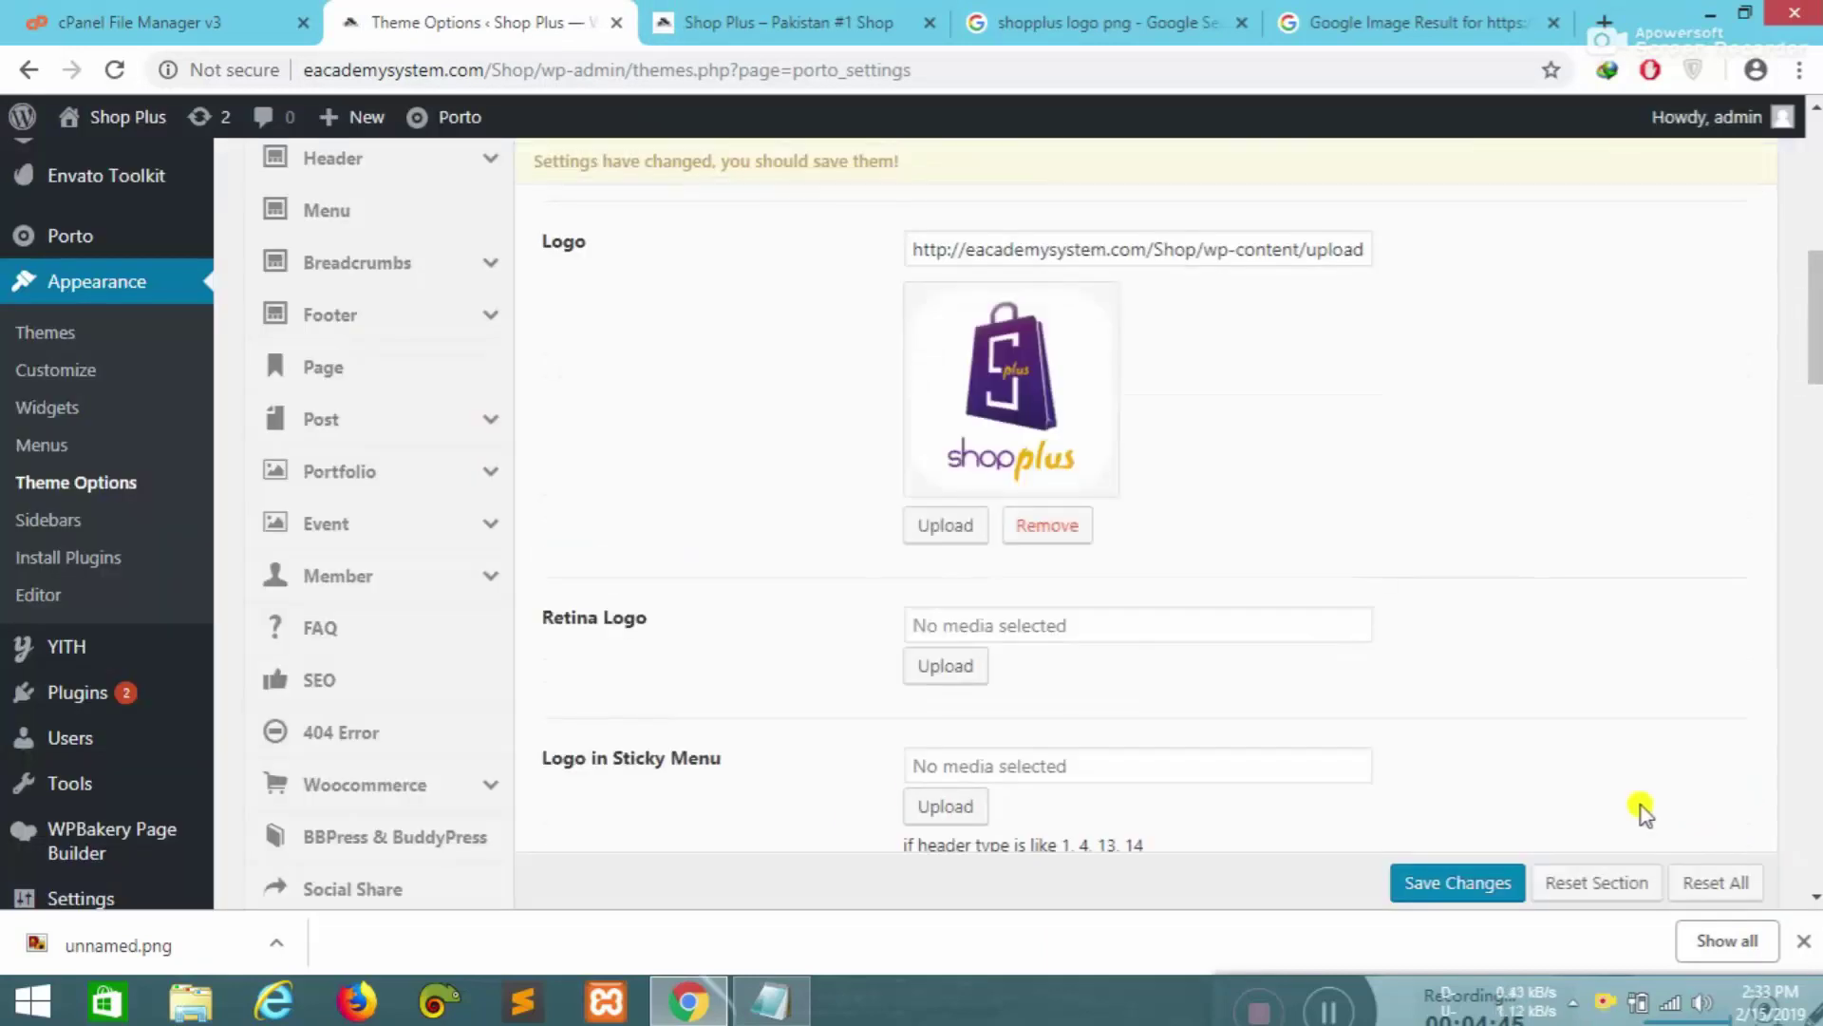
scroll(1149, 559, "up", 3)
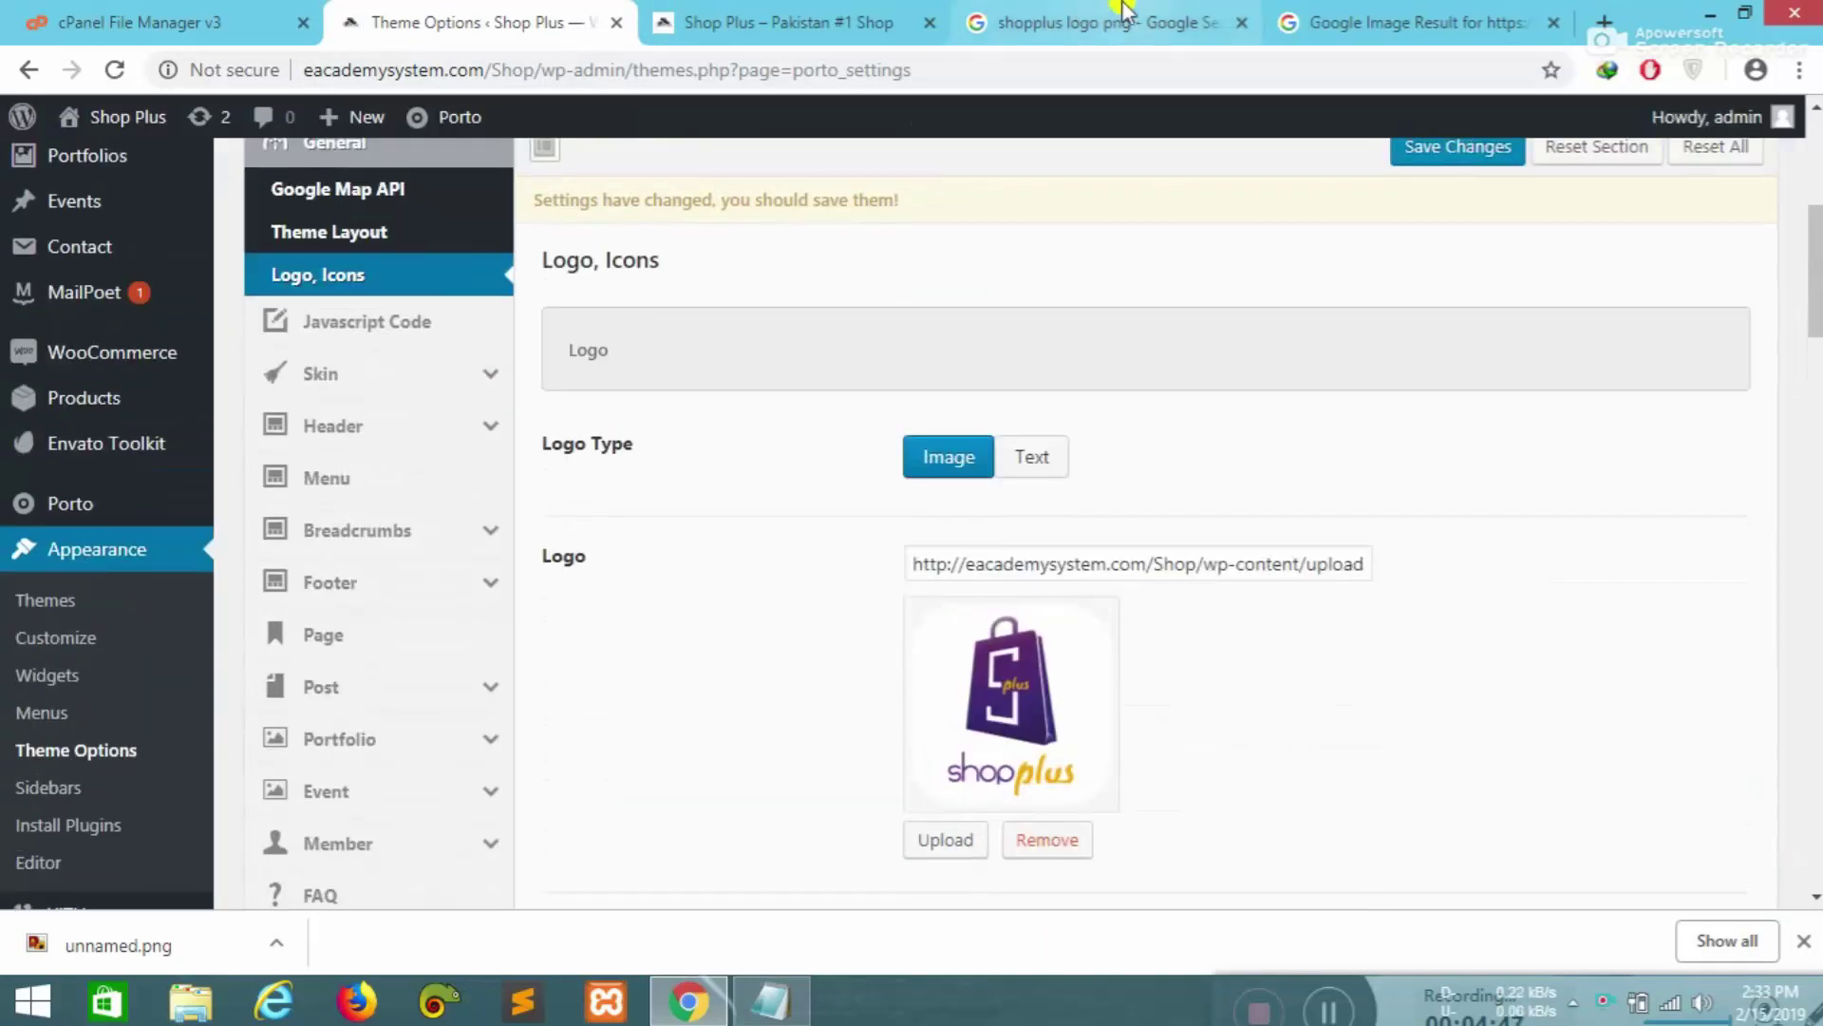
- Search for "picresize" in place of the Google image result and open the PicResize website
left_click(1092, 22)
left_click(1349, 22)
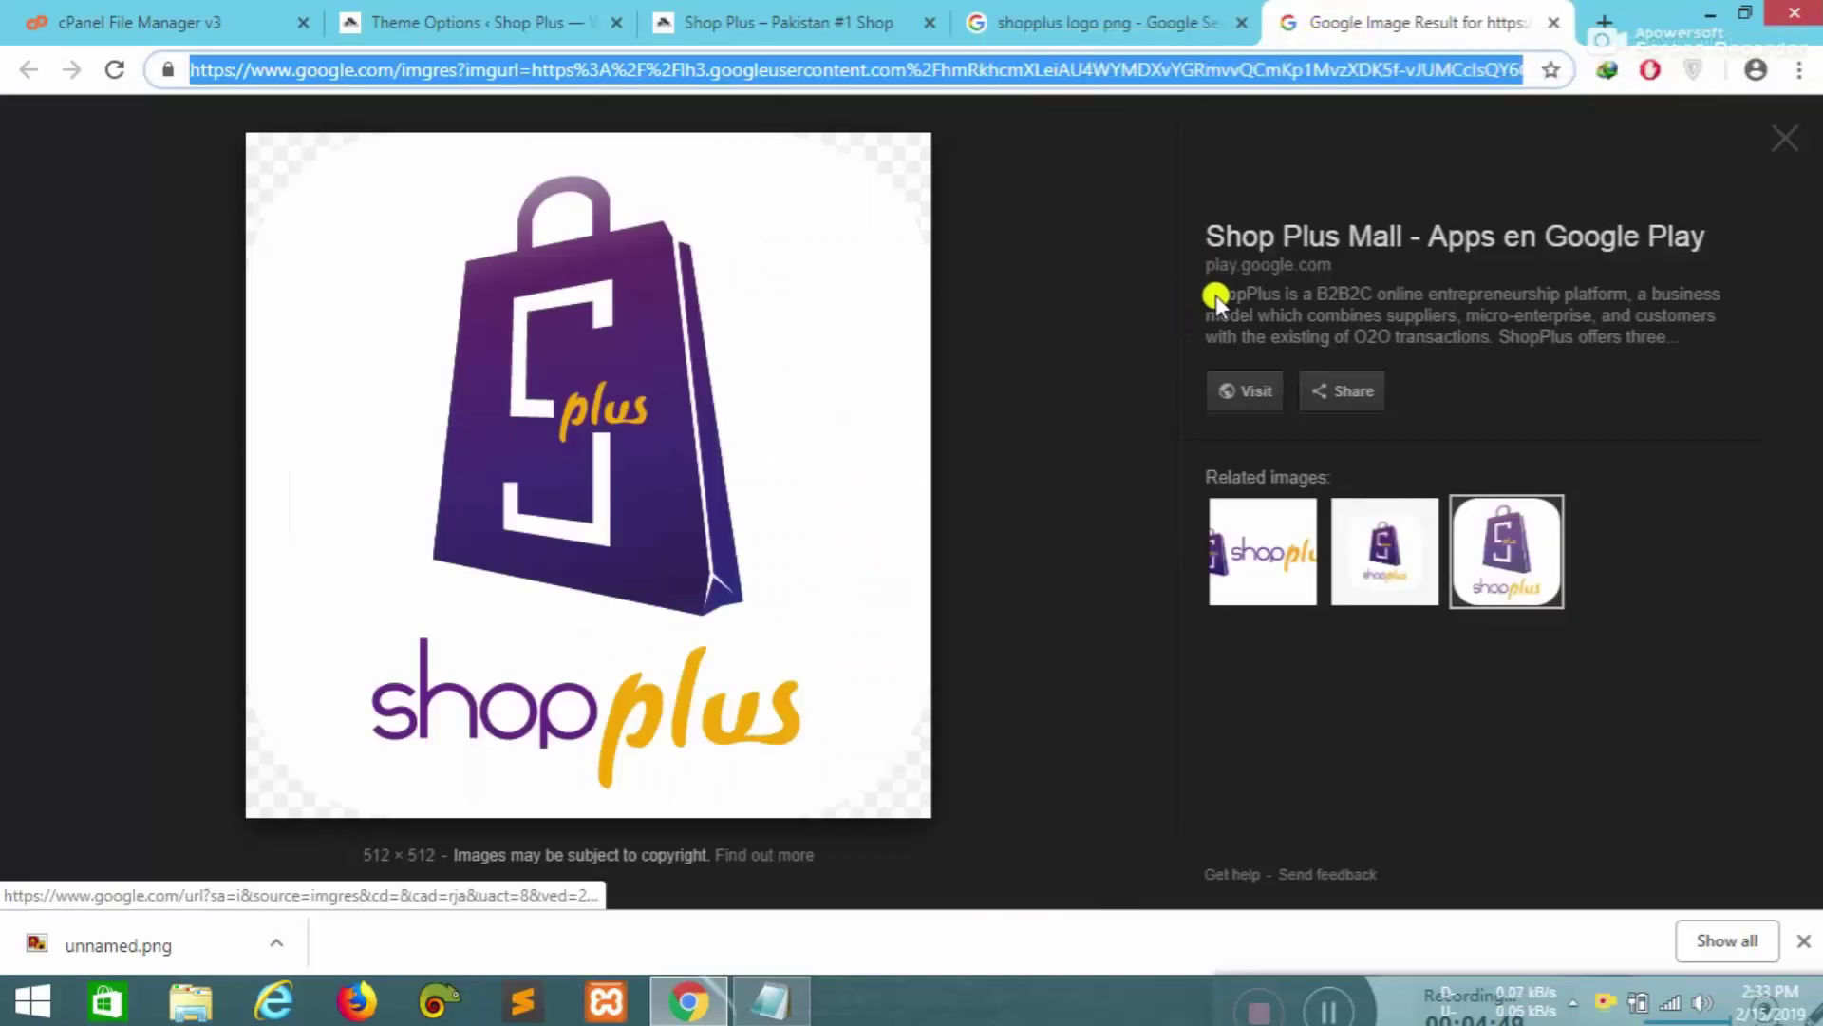
type("ic")
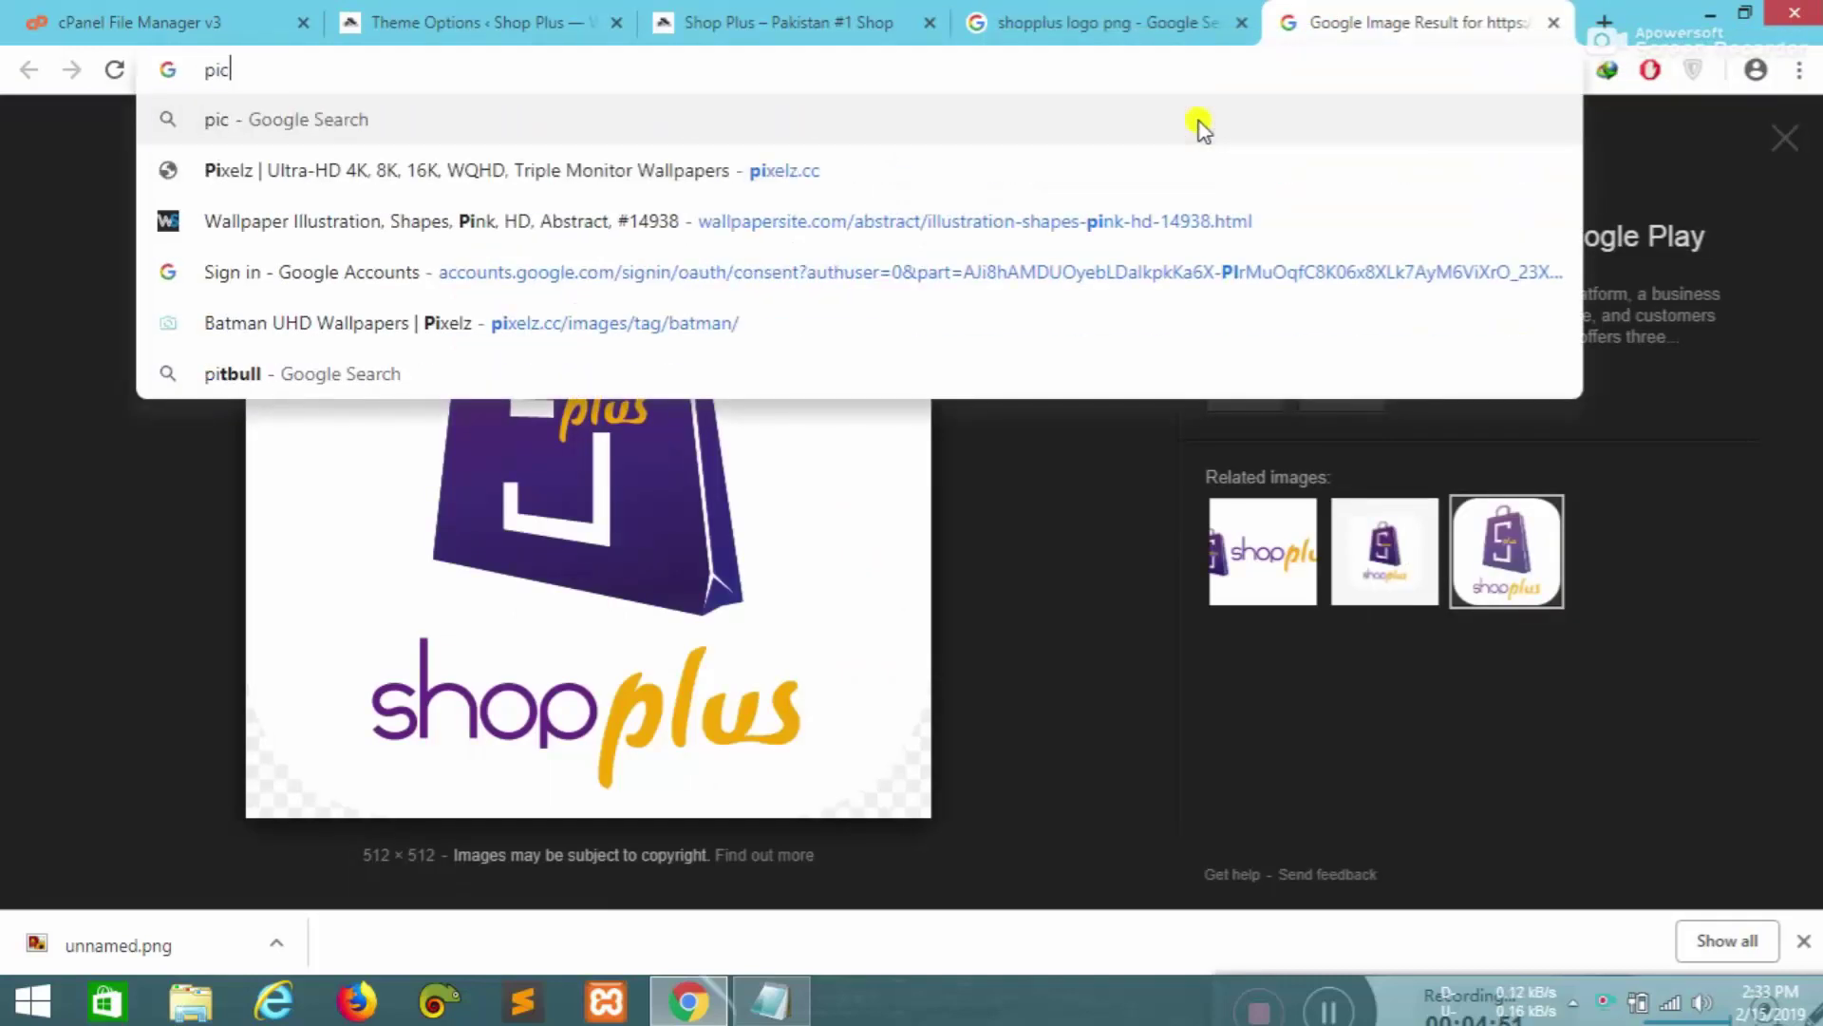
type("resize")
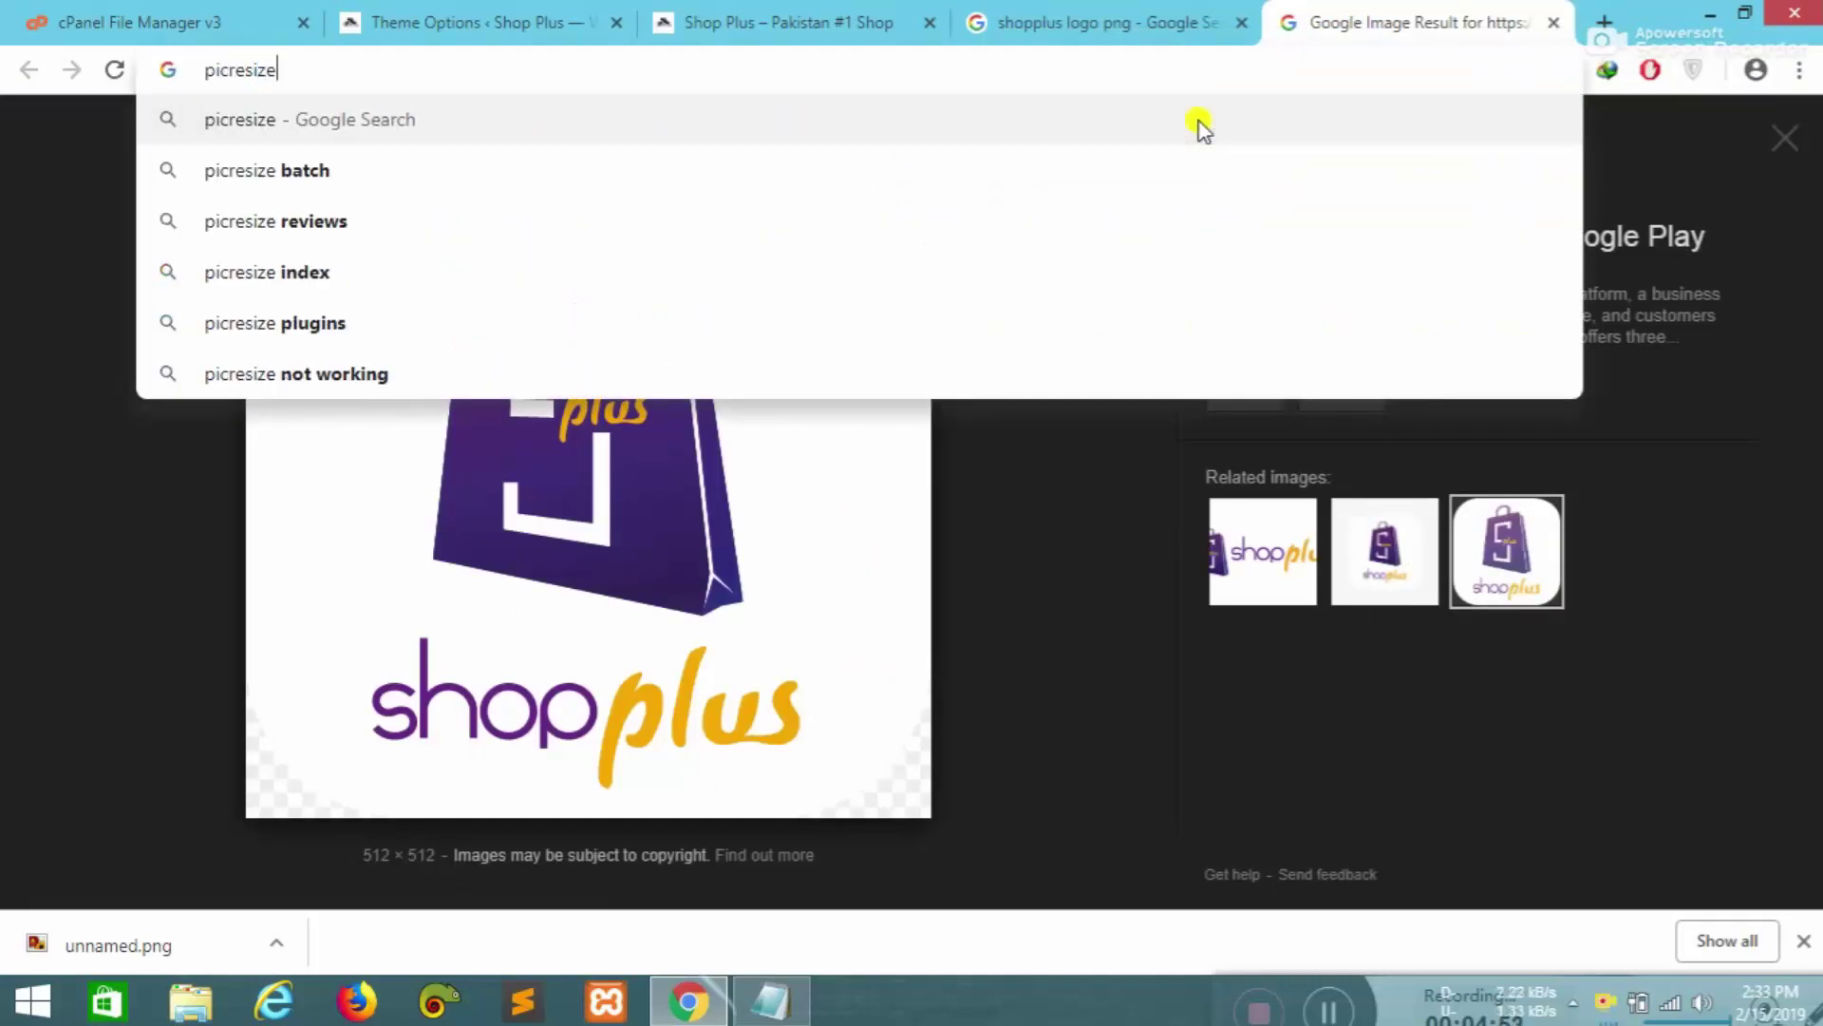
key("Return")
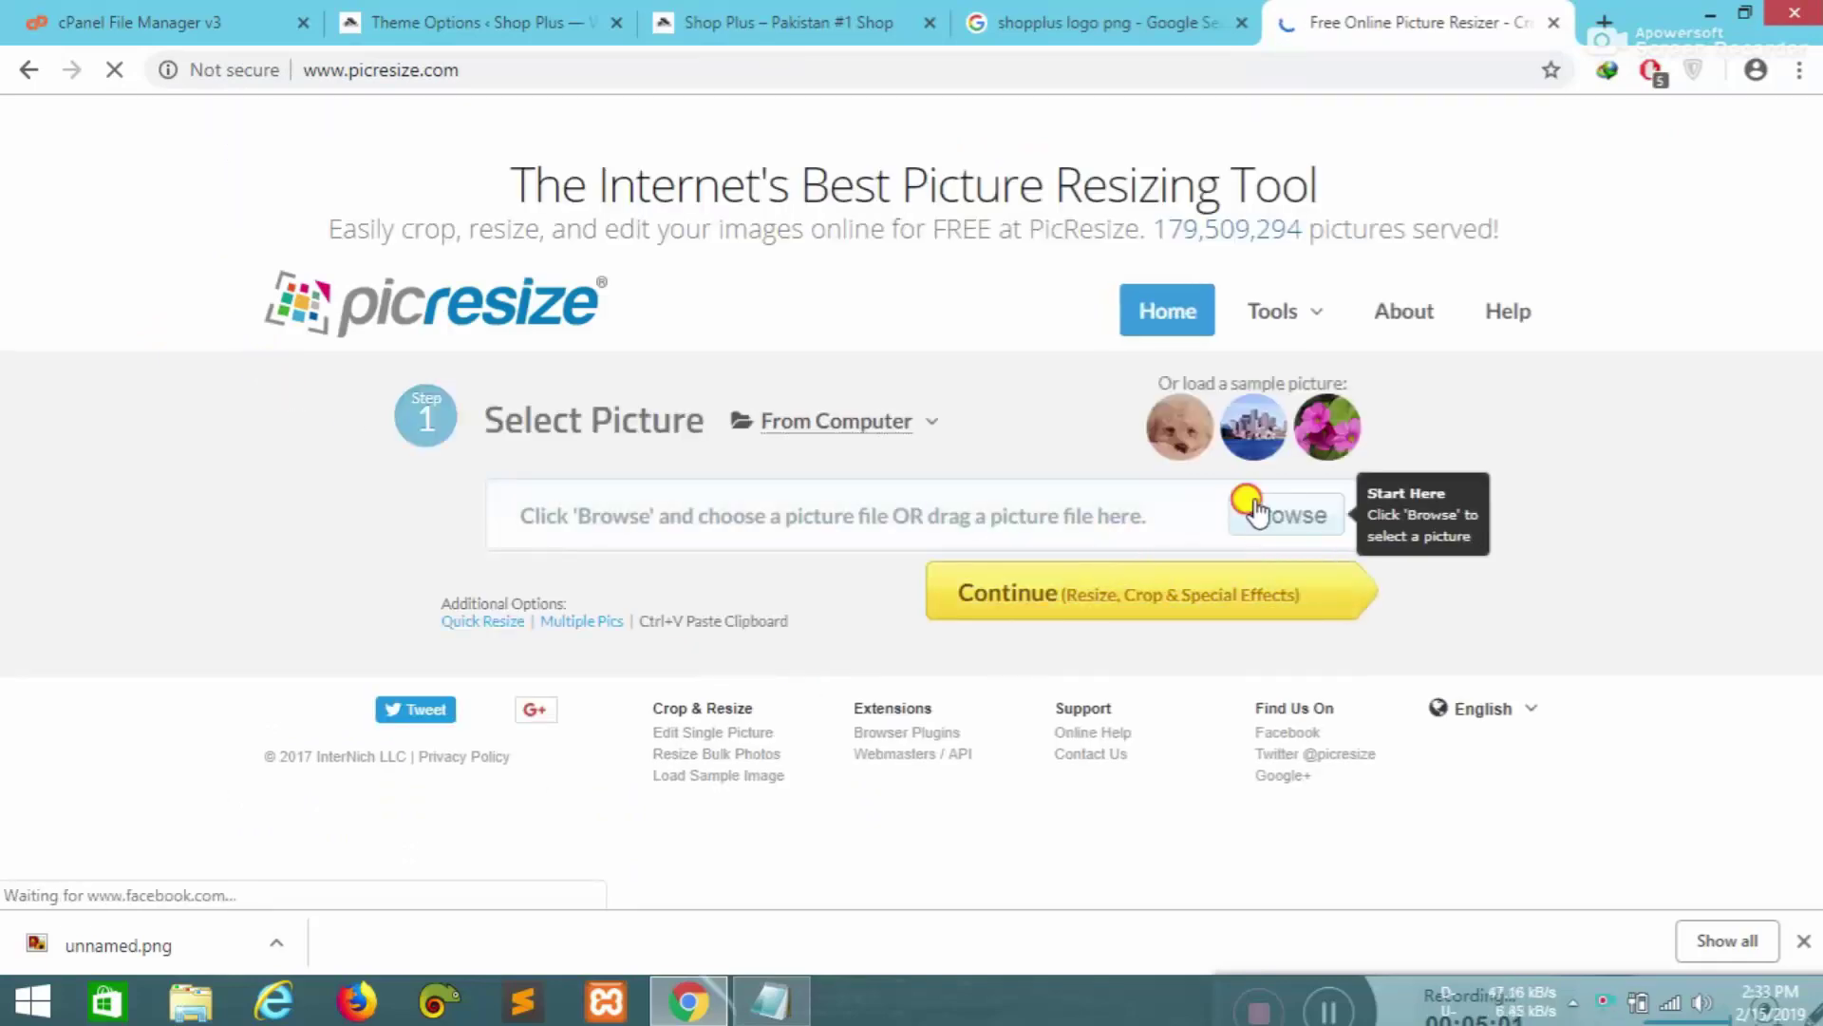
- Load the downloaded unnamed.png into PicResize and continue to the crop and resize page
left_click(1251, 510)
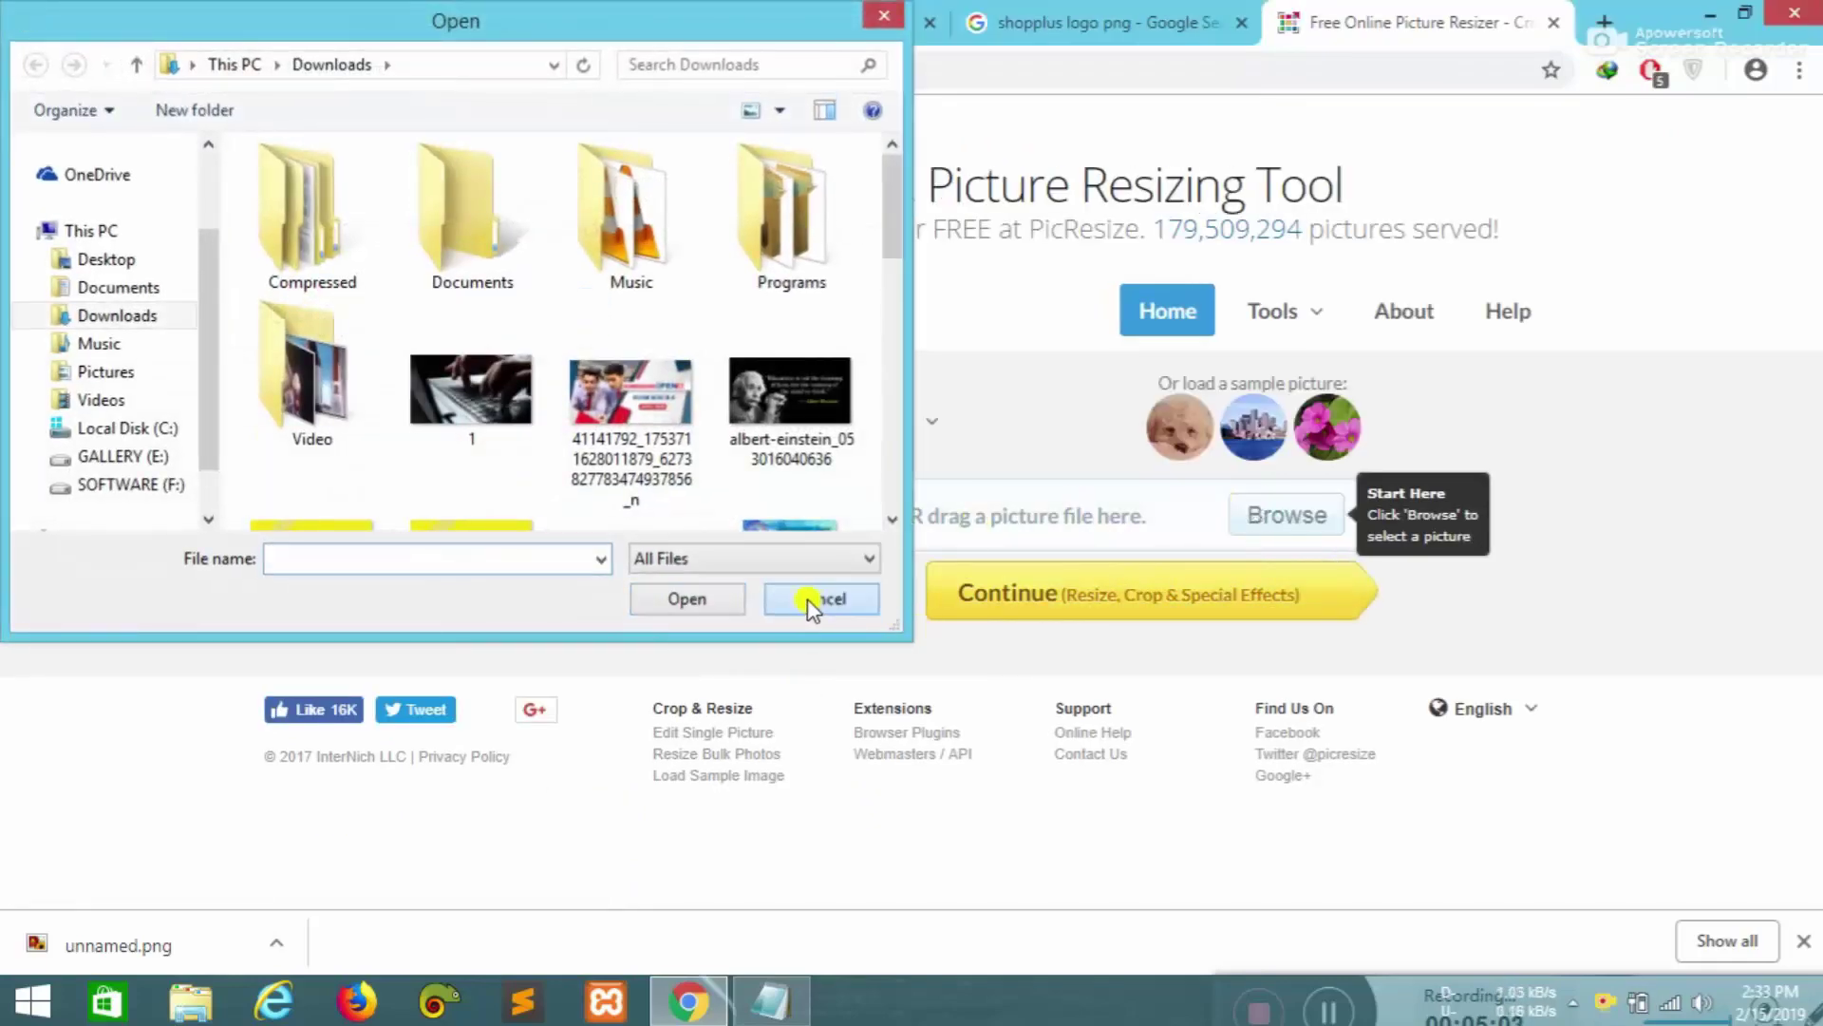
left_click(810, 600)
left_click_drag(236, 916, 657, 515)
left_click(993, 612)
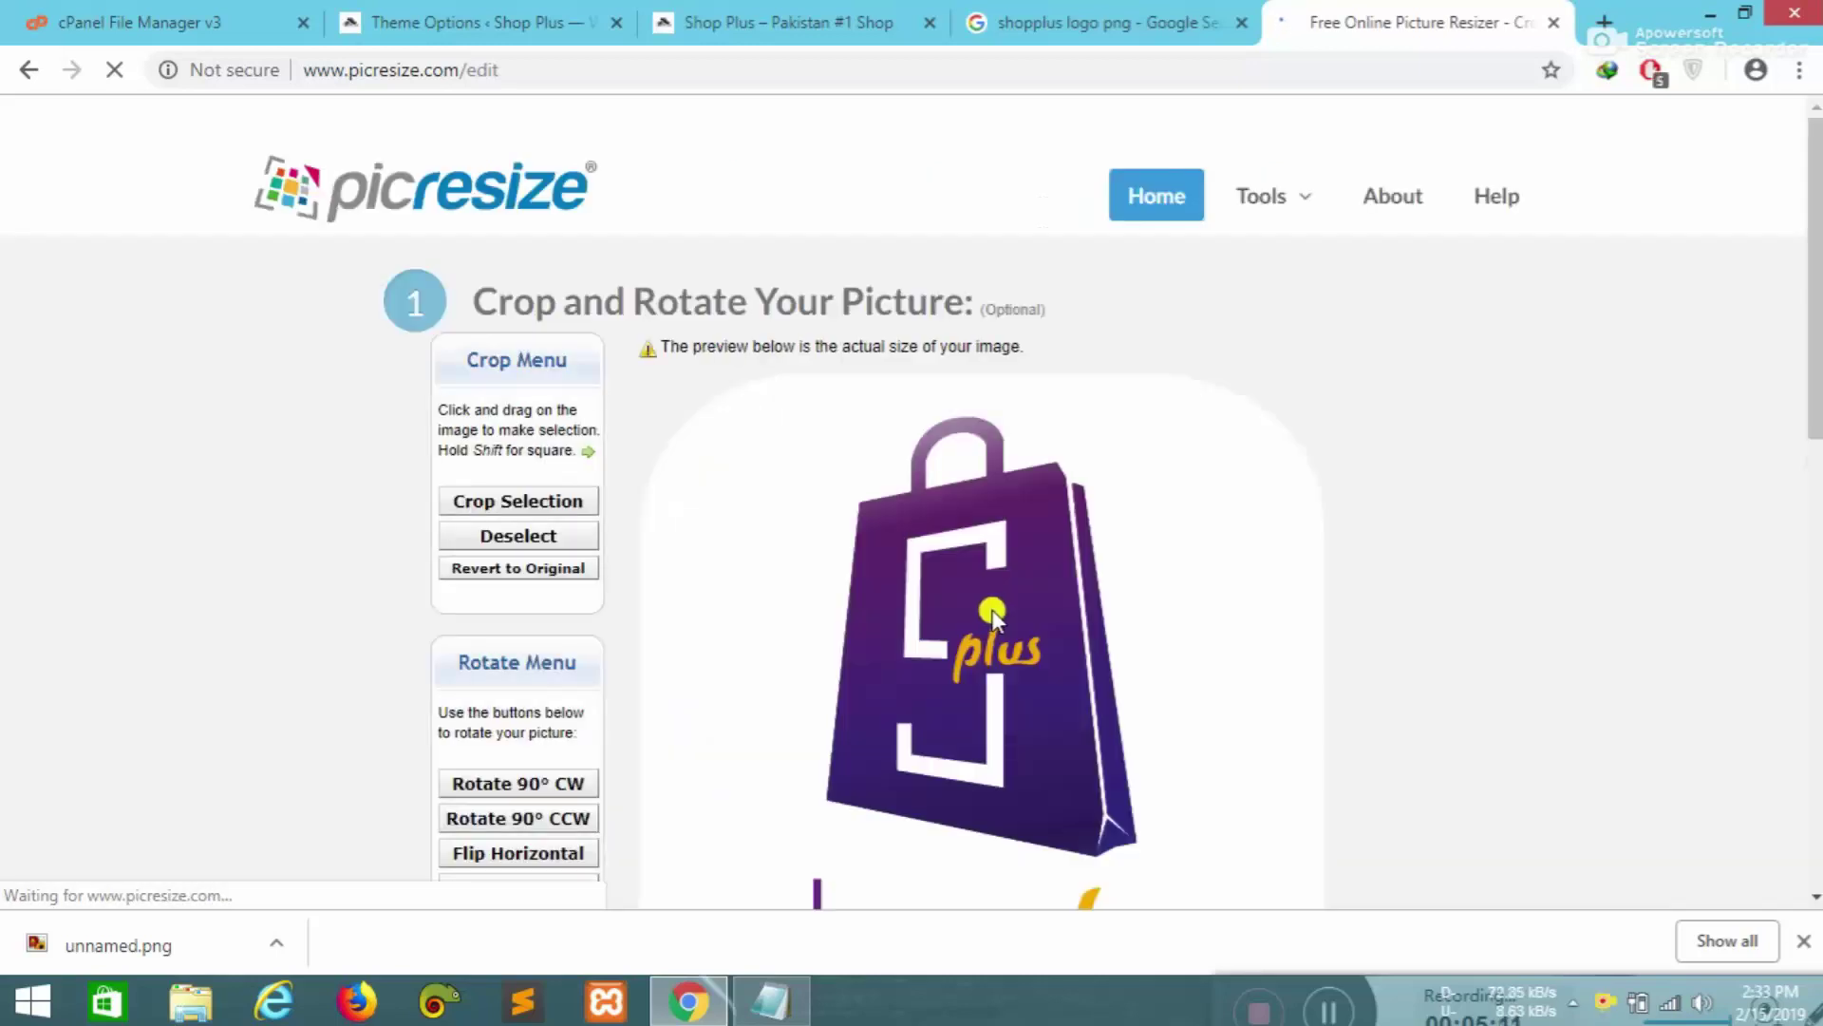
- Try to crop the Shop Plus logo picture on the PicResize edit page
scroll(1011, 604, "down", 3)
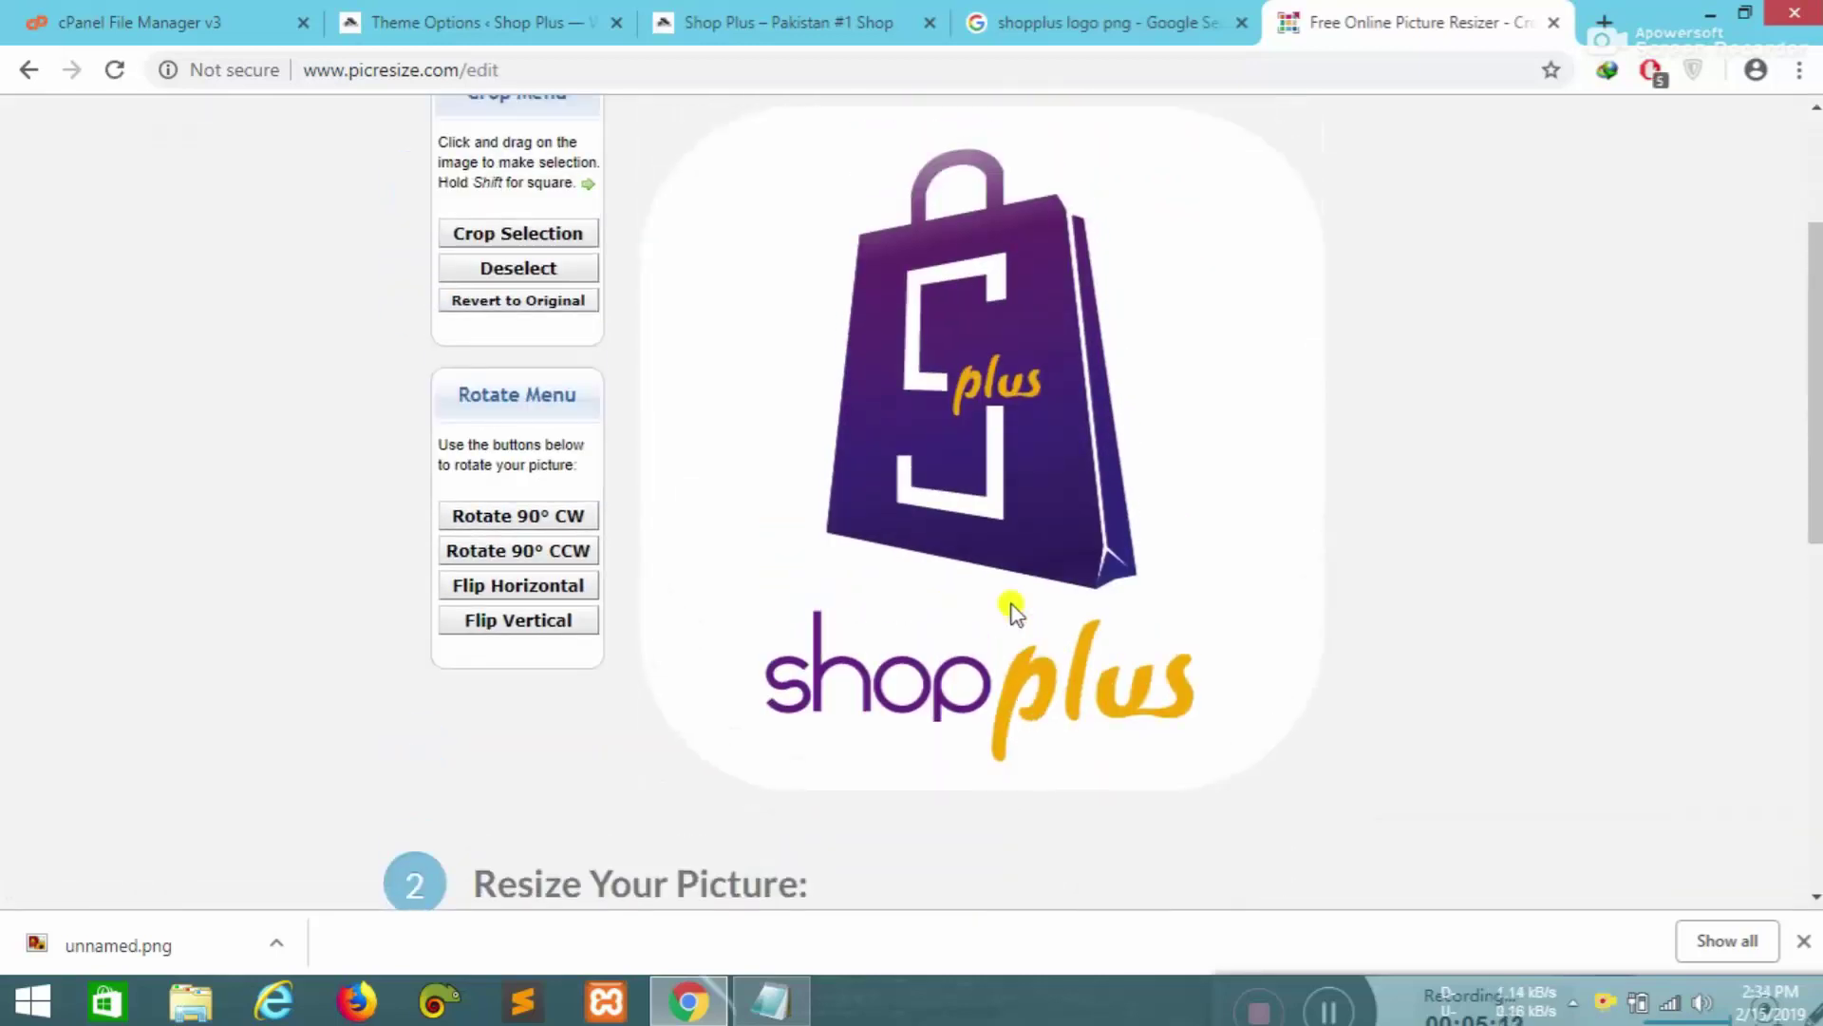
left_click(503, 236)
left_click(1152, 244)
left_click(525, 244)
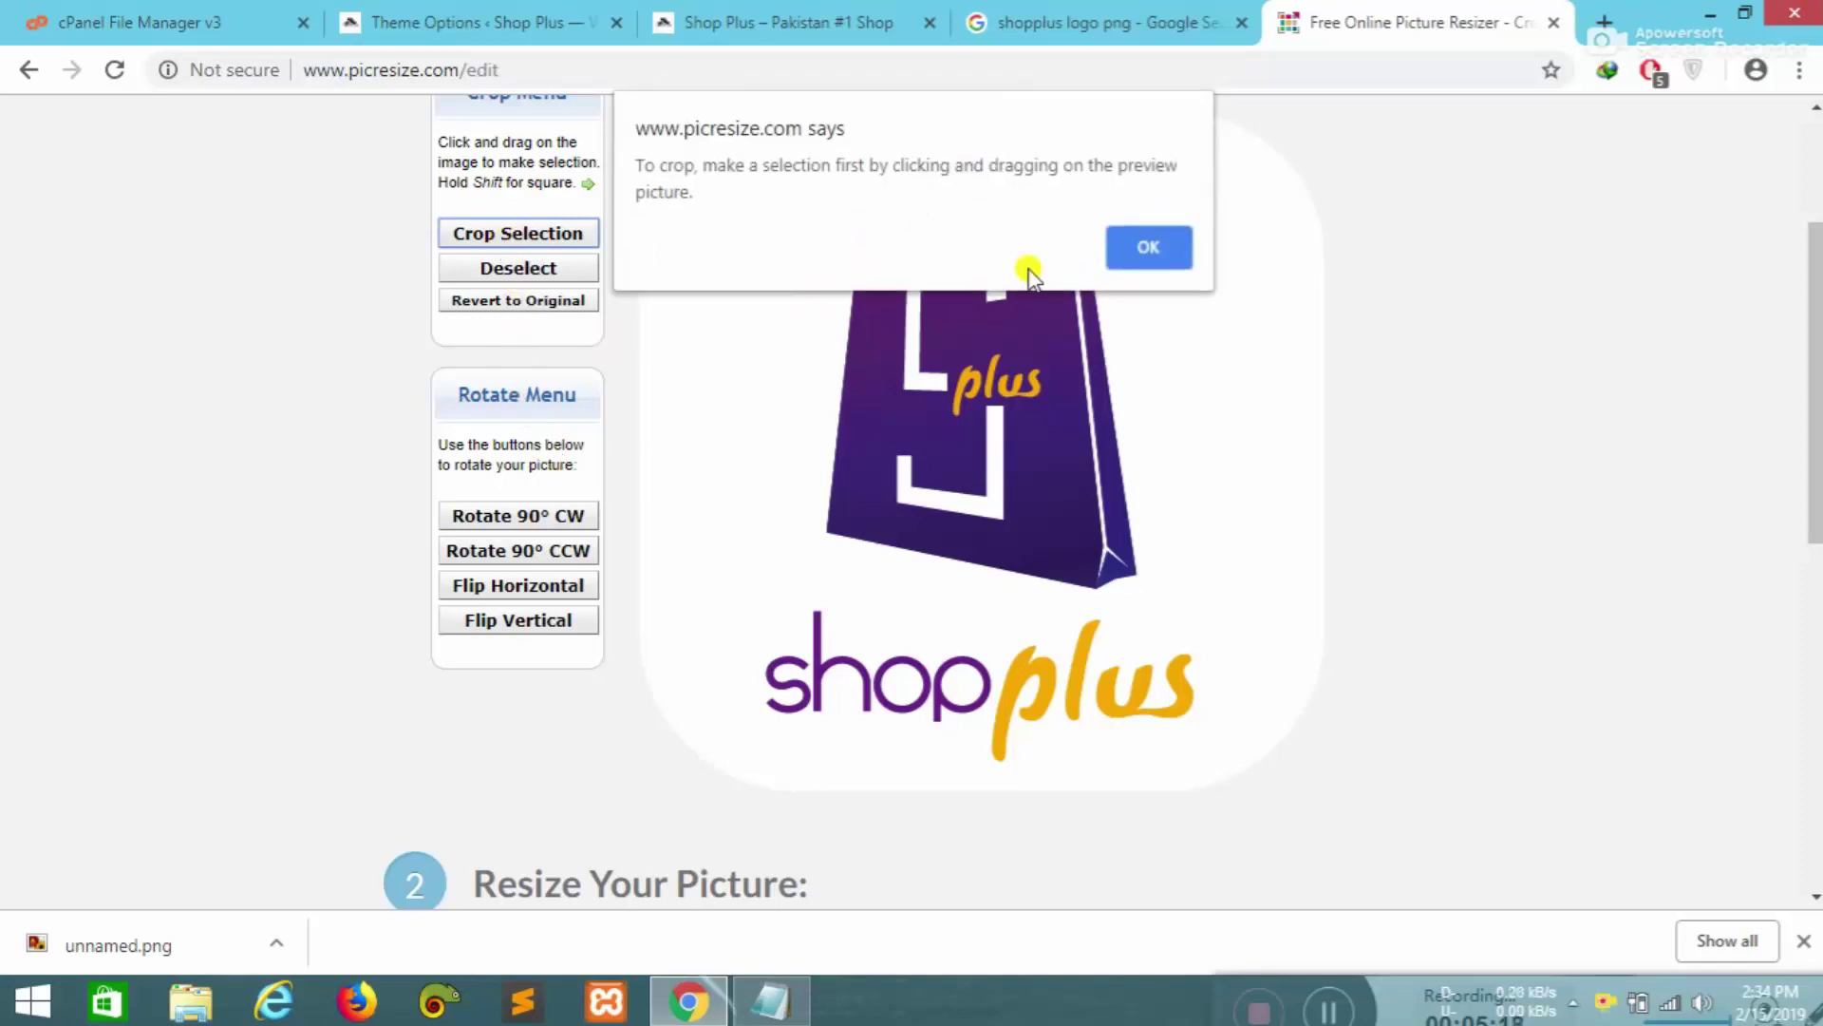
left_click(1164, 248)
- Set the logo picture's resize option to a custom size of 150 by 150 pixels
scroll(1160, 287, "down", 4)
left_click(859, 560)
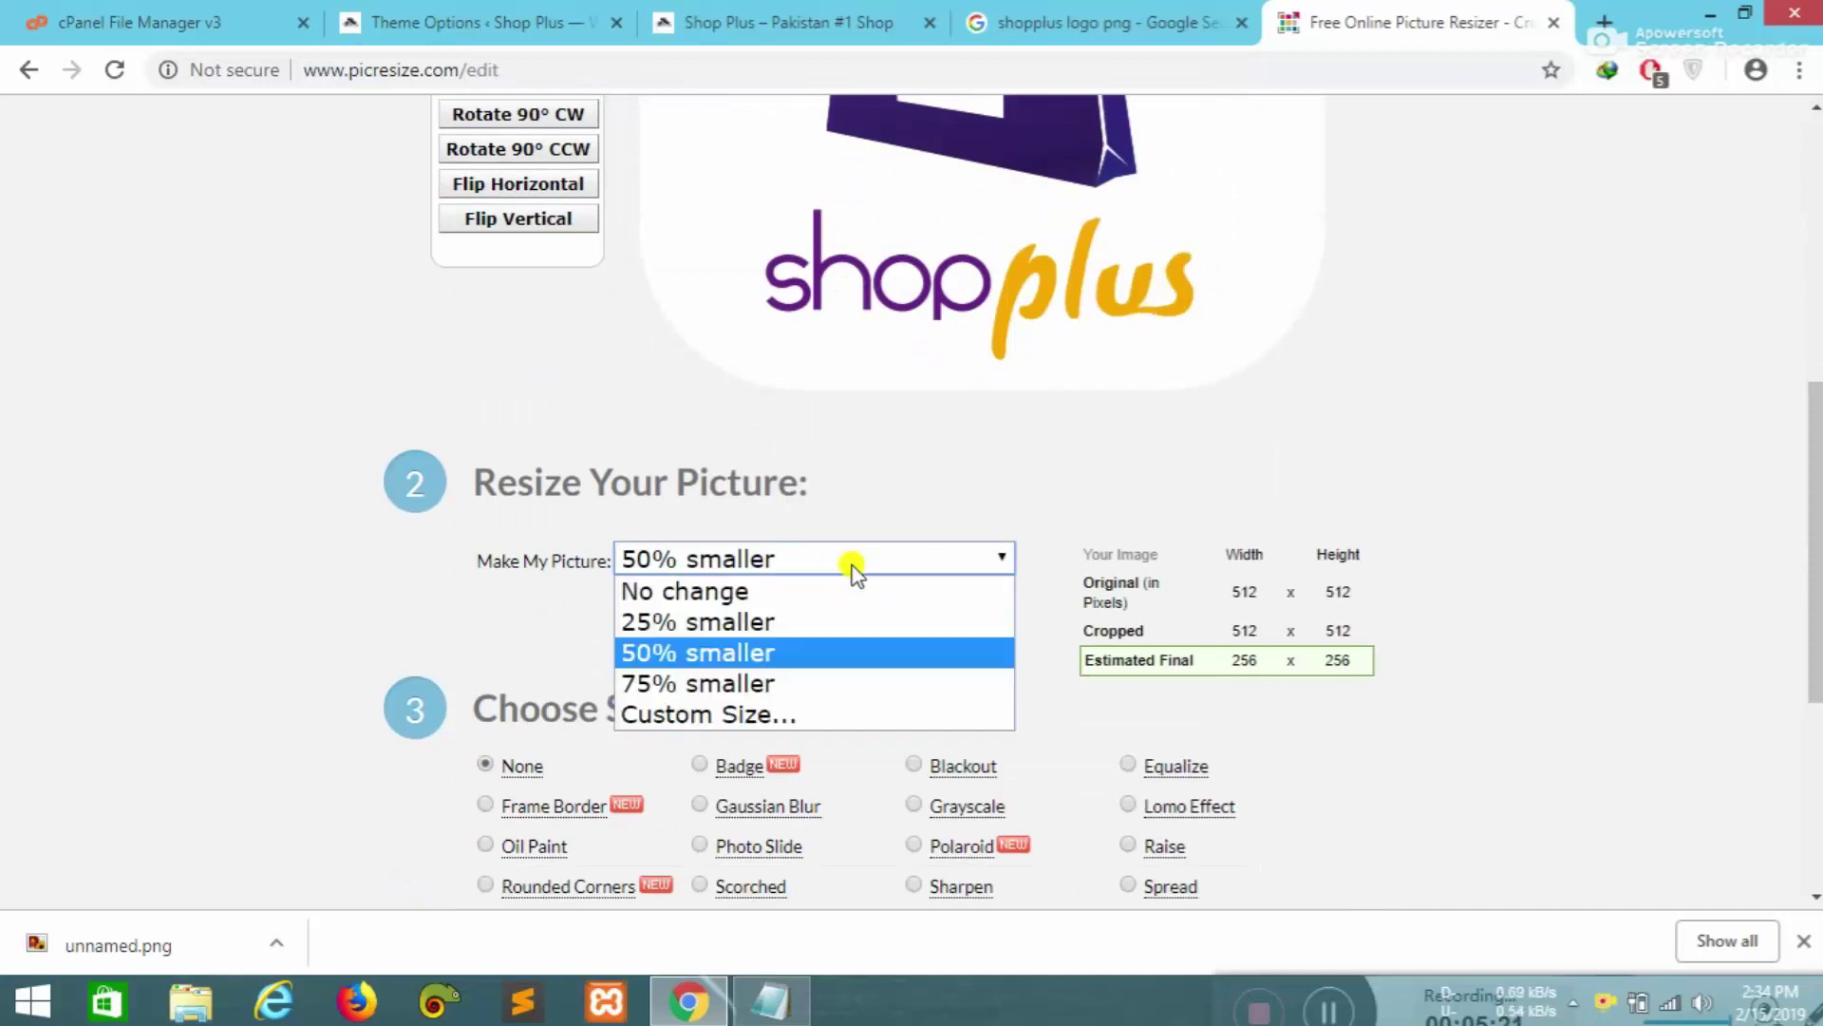
left_click(826, 591)
scroll(919, 524, "up", 5)
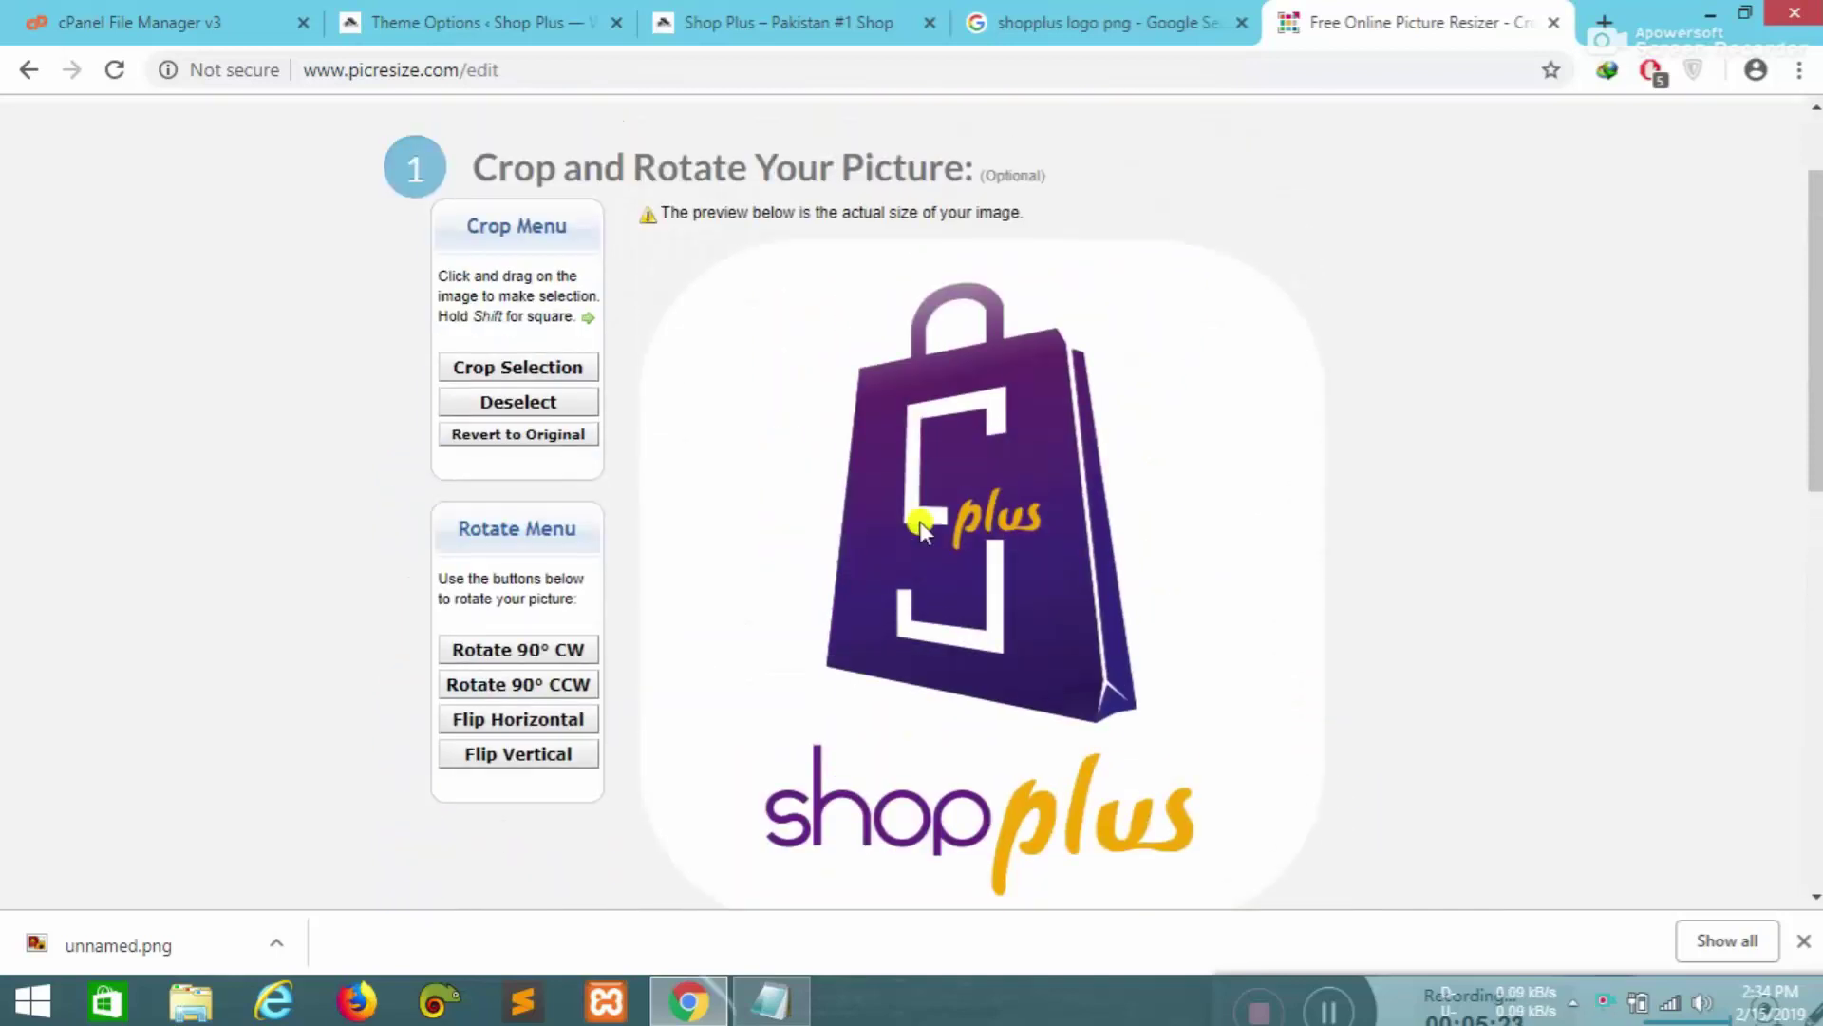
scroll(919, 524, "down", 6)
left_click(788, 435)
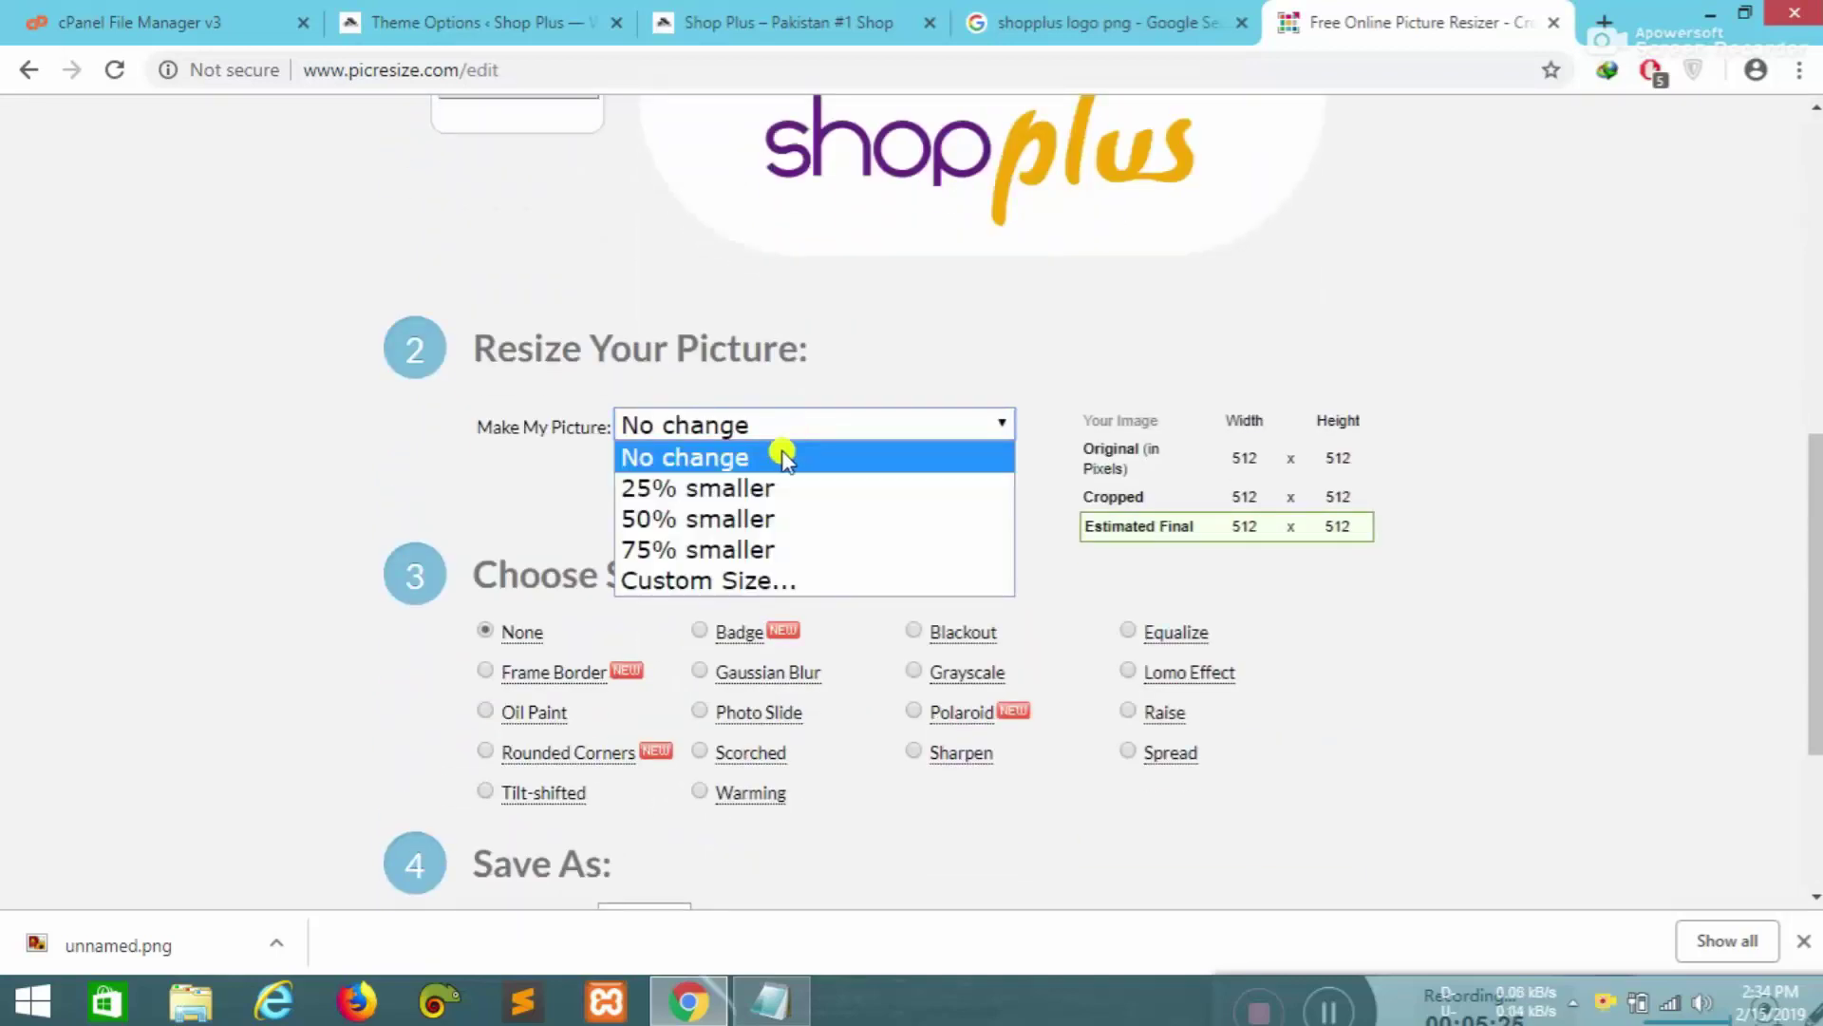
left_click(765, 582)
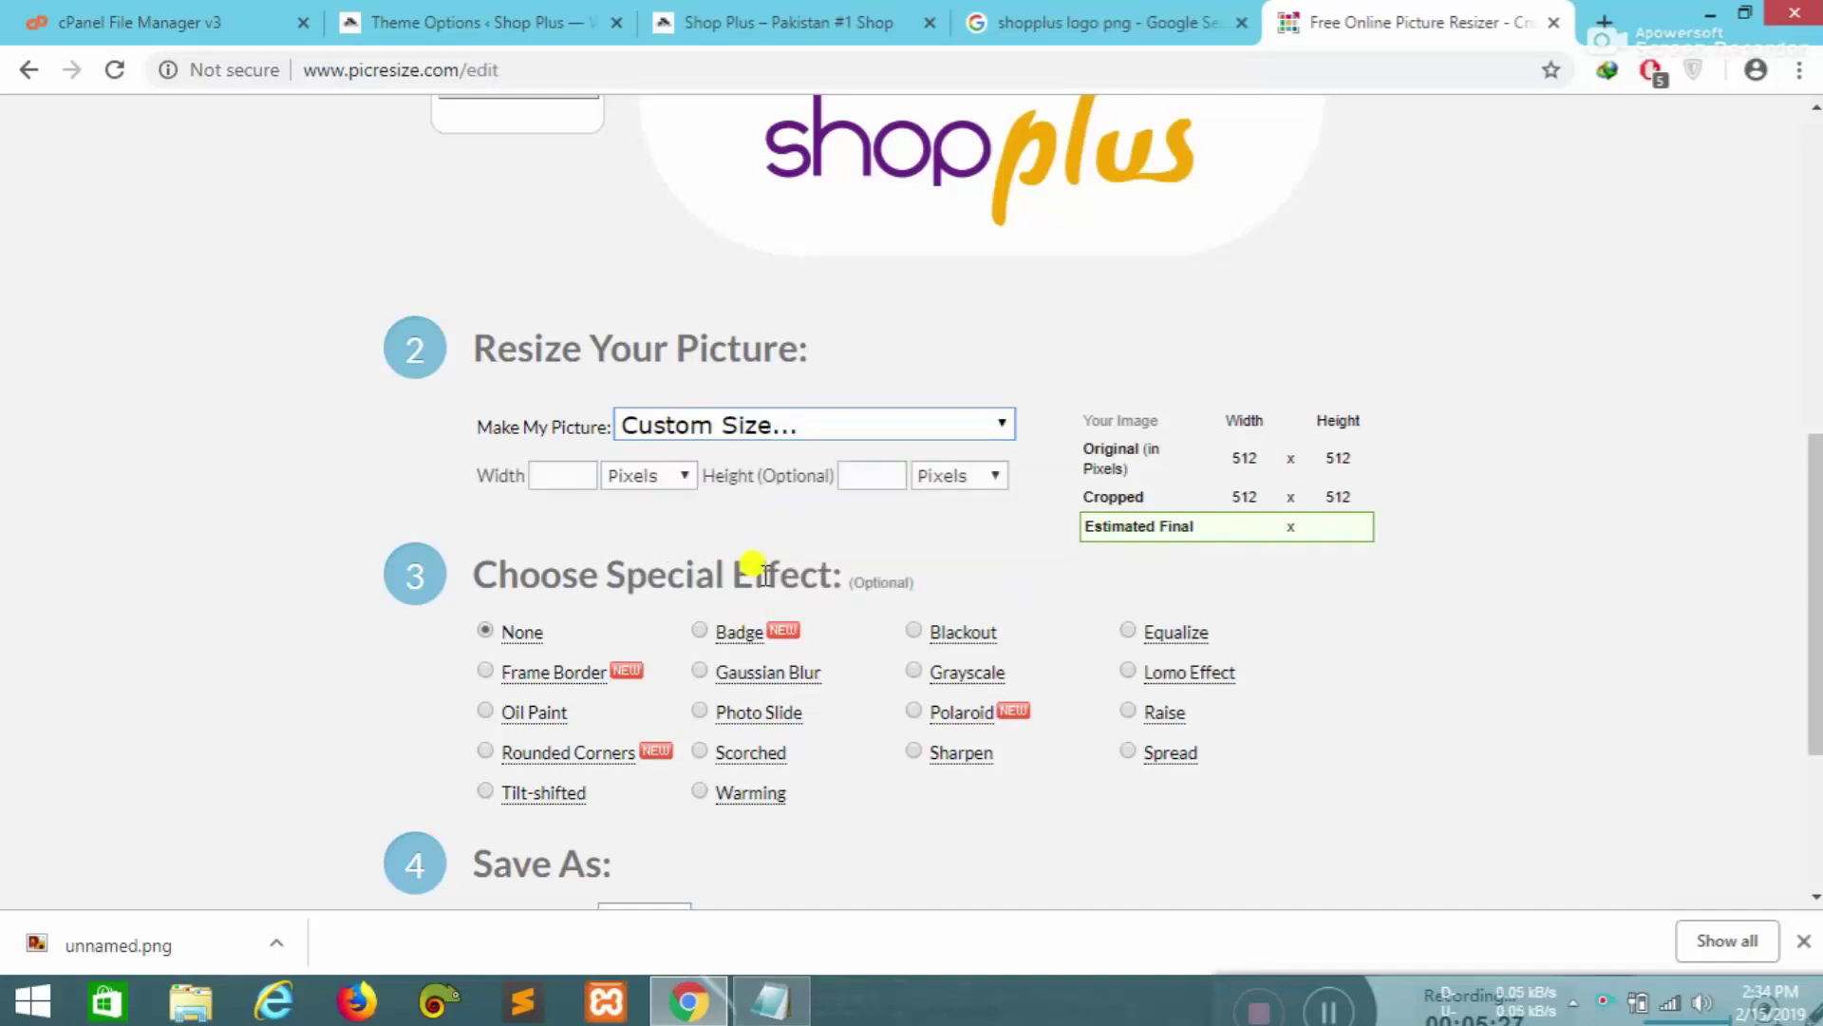
scroll(753, 794, "up", 2)
left_click(564, 599)
scroll(1070, 541, "up", 5)
scroll(1073, 546, "down", 4)
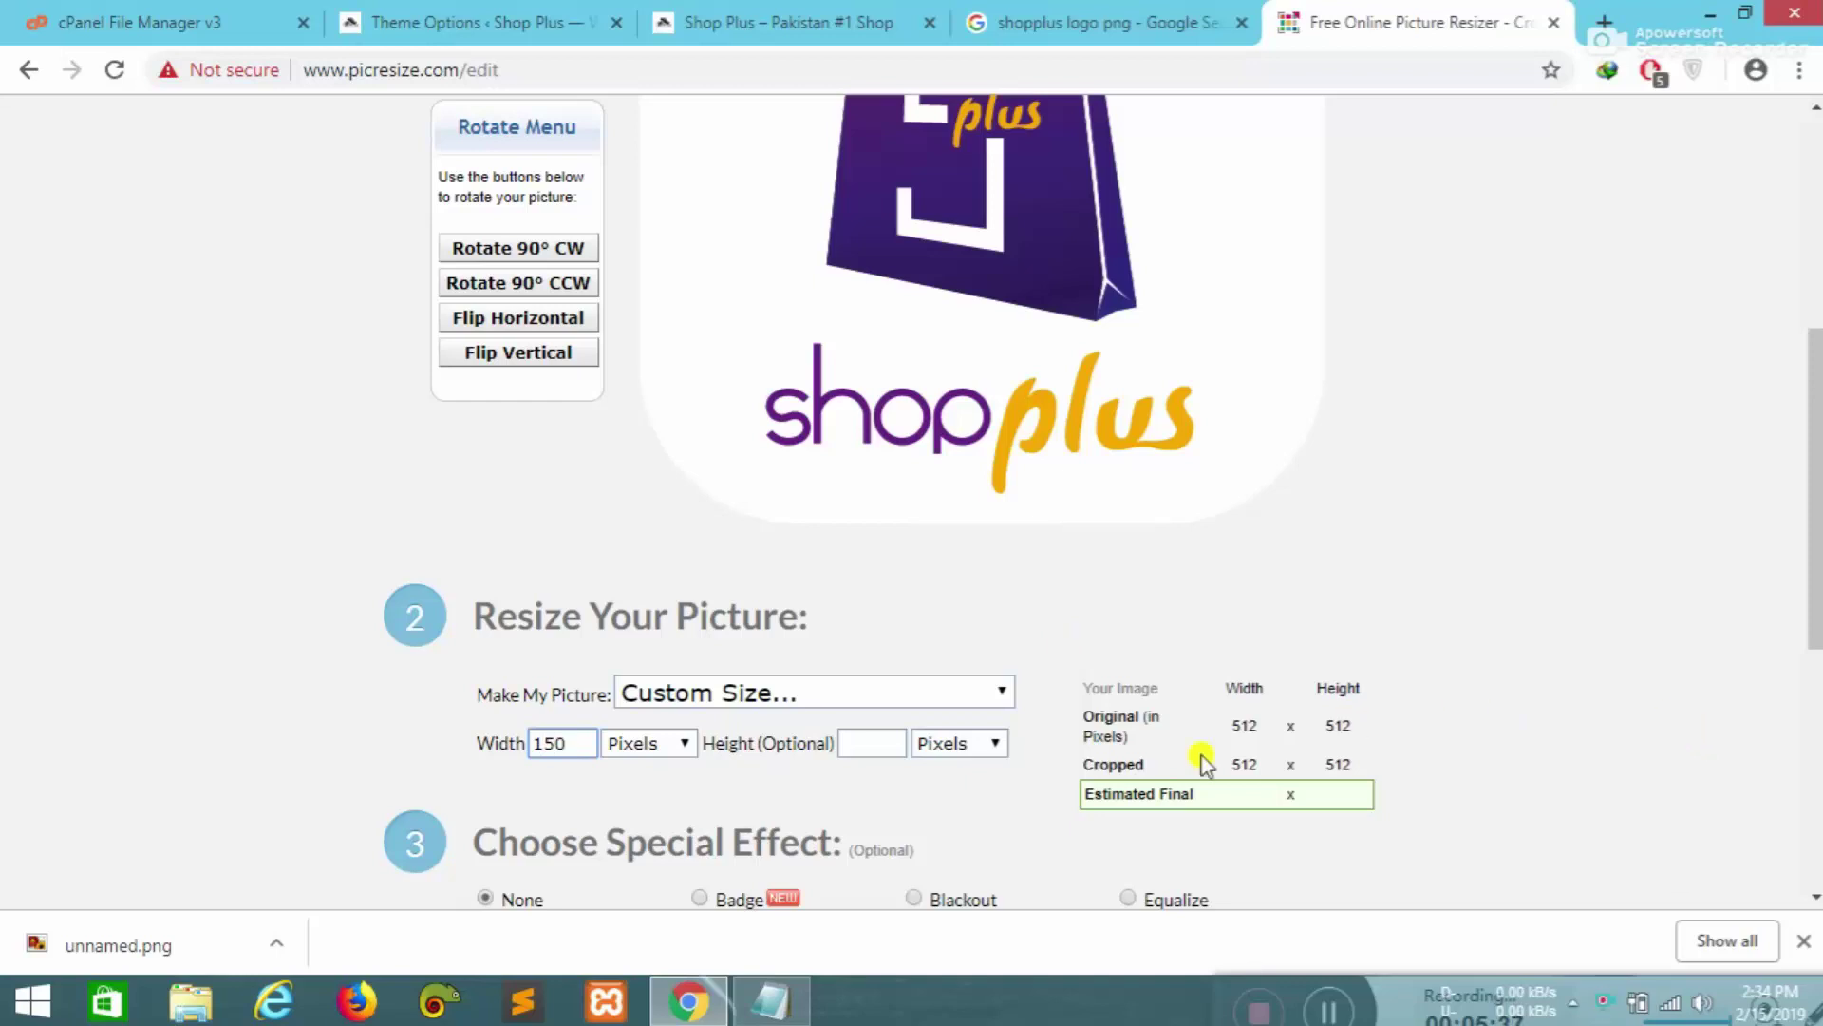
left_click(852, 736)
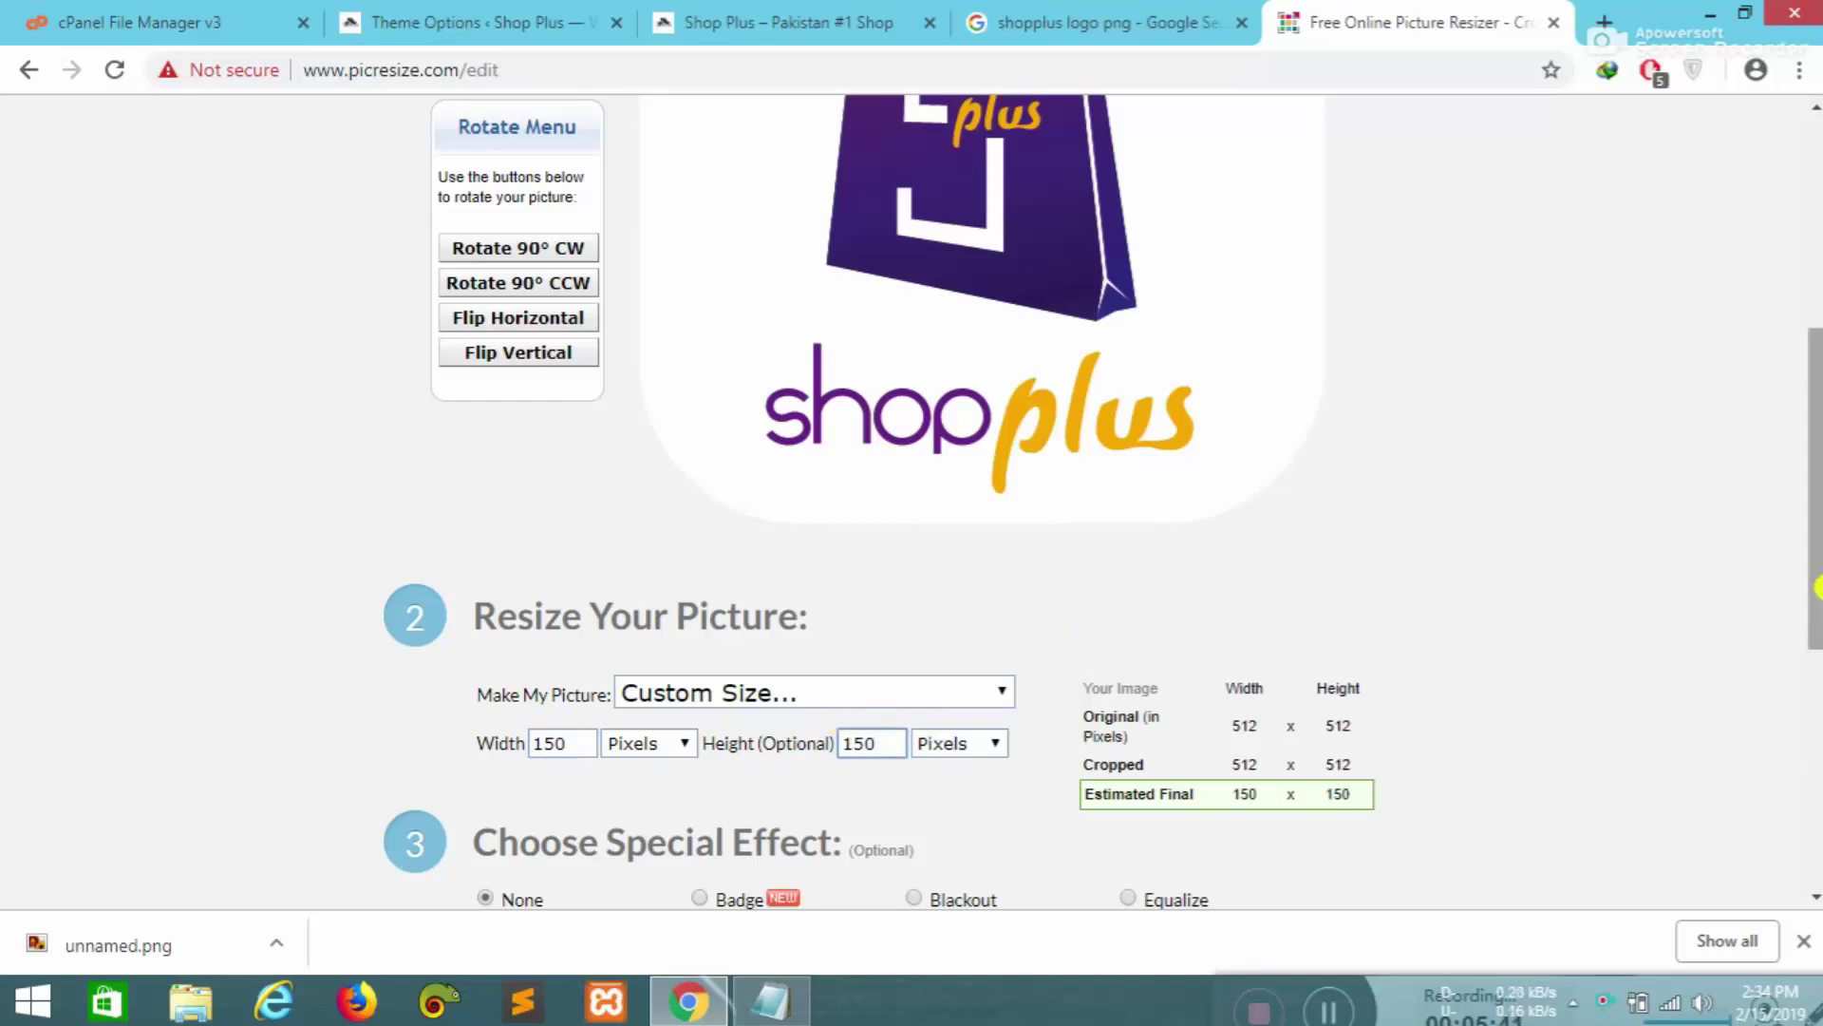
- Try to generate the resized logo in PNG format, and leave the PicResize site
left_click_drag(1802, 553, 489, 567)
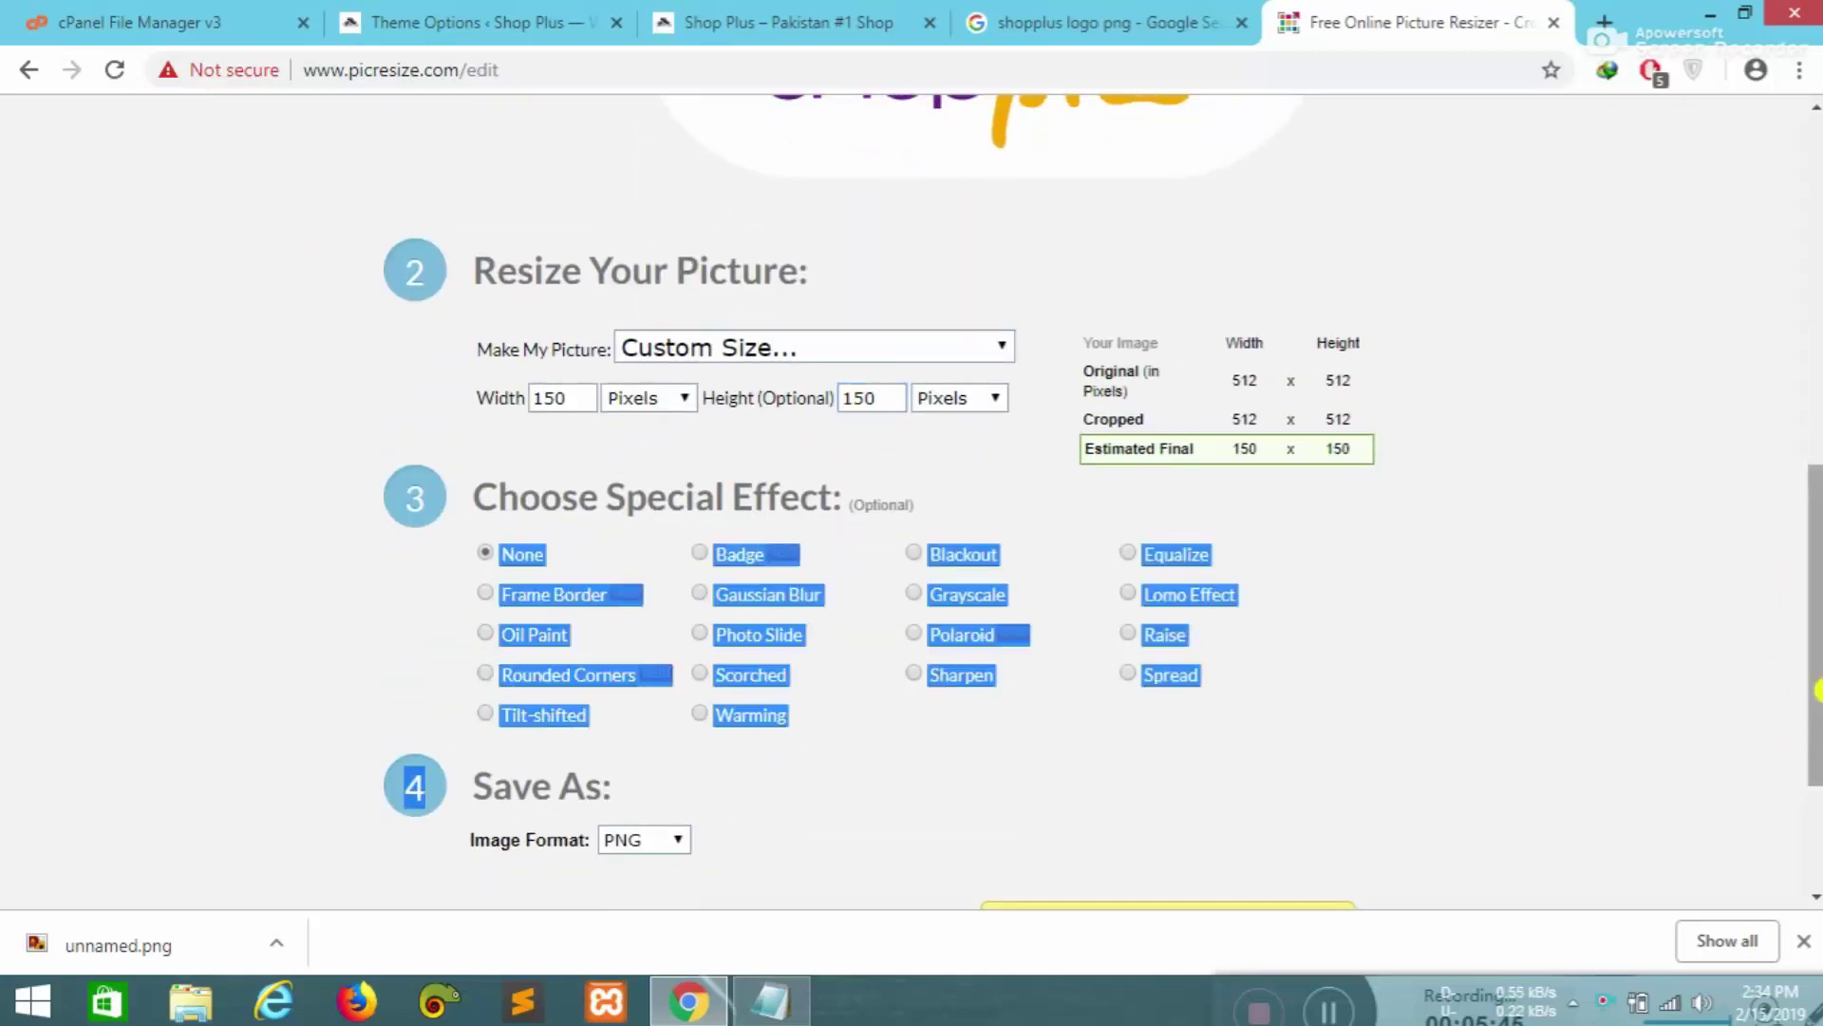
scroll(1185, 530, "down", 3)
left_click(1174, 705)
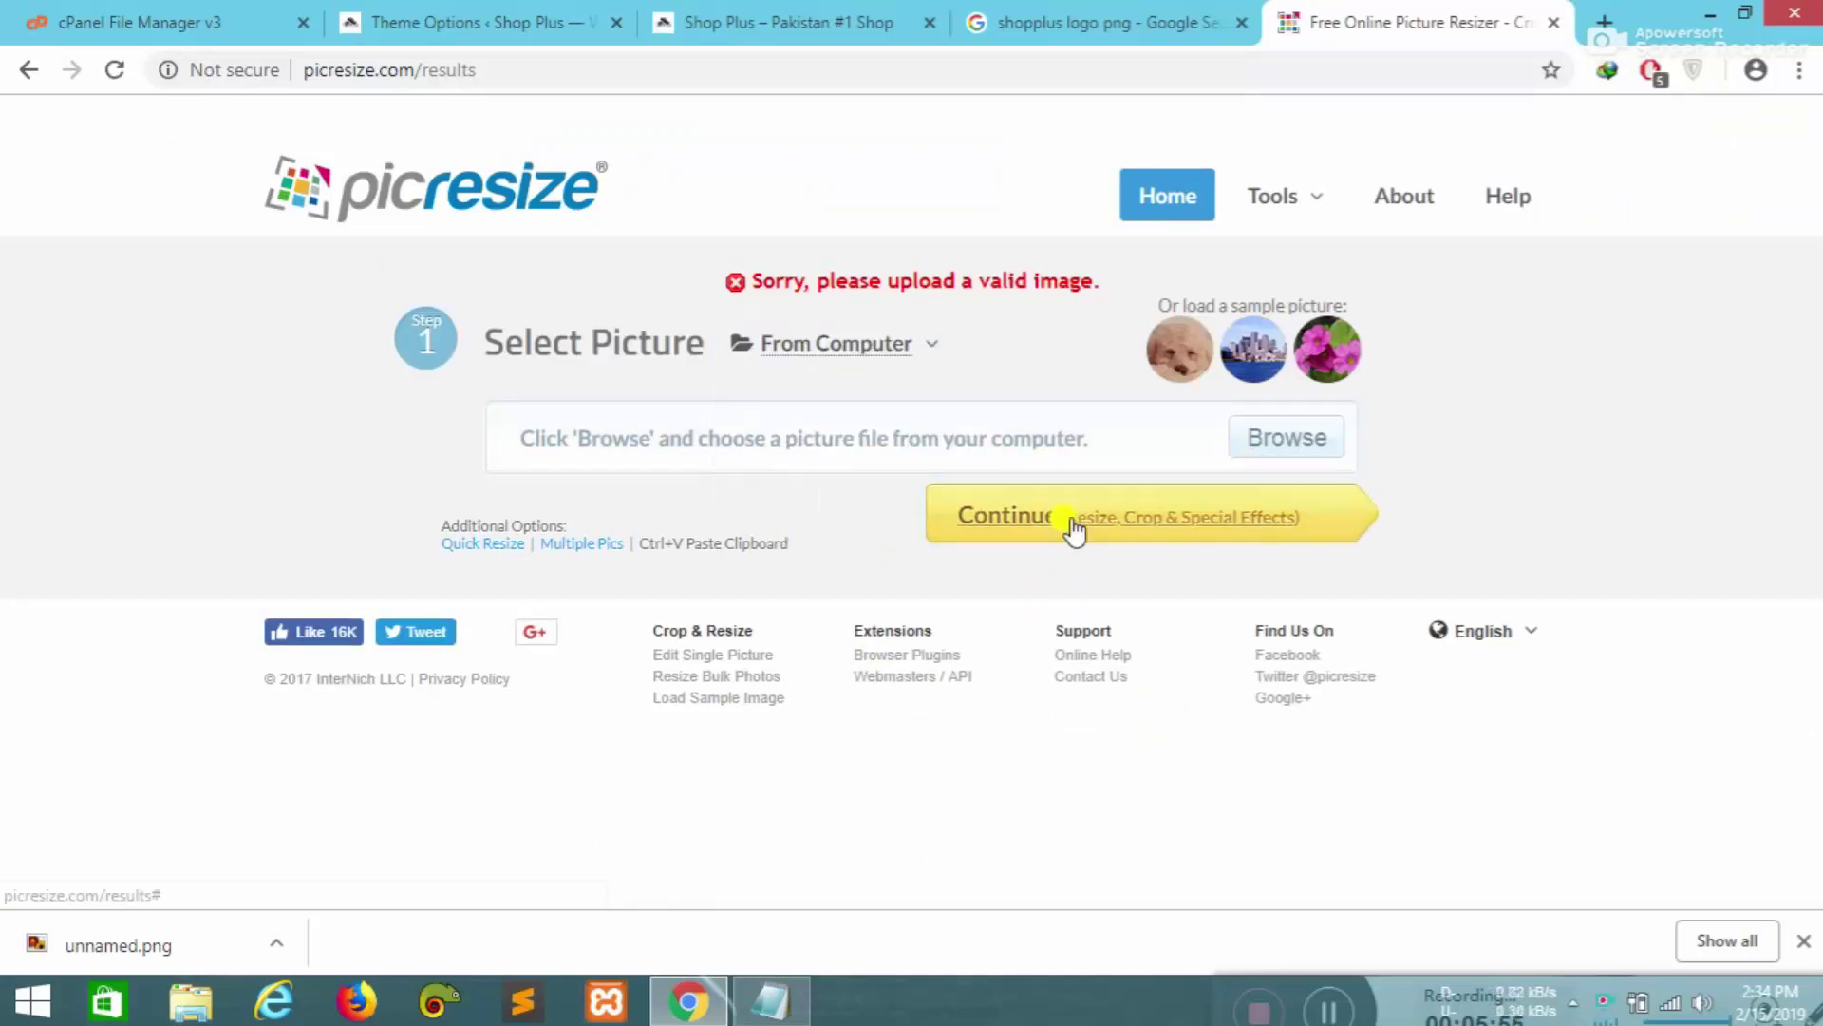
left_click_drag(785, 457, 920, 379)
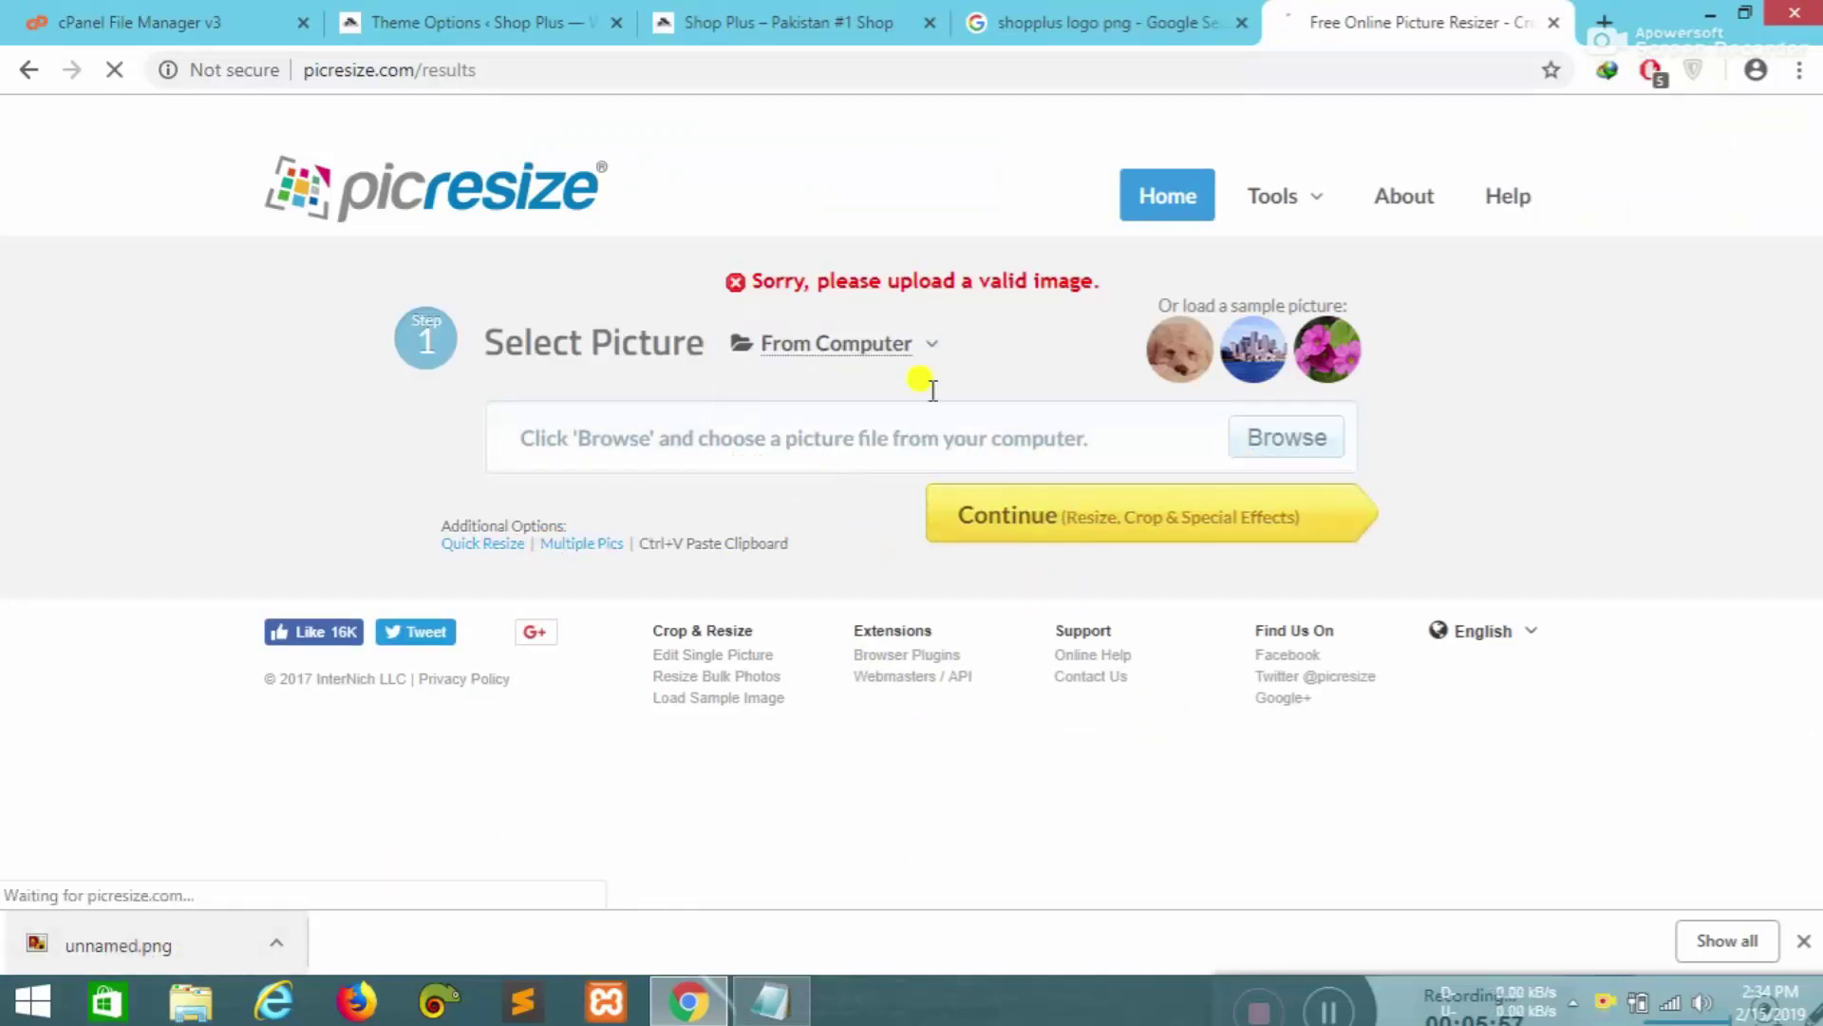
left_click(1554, 22)
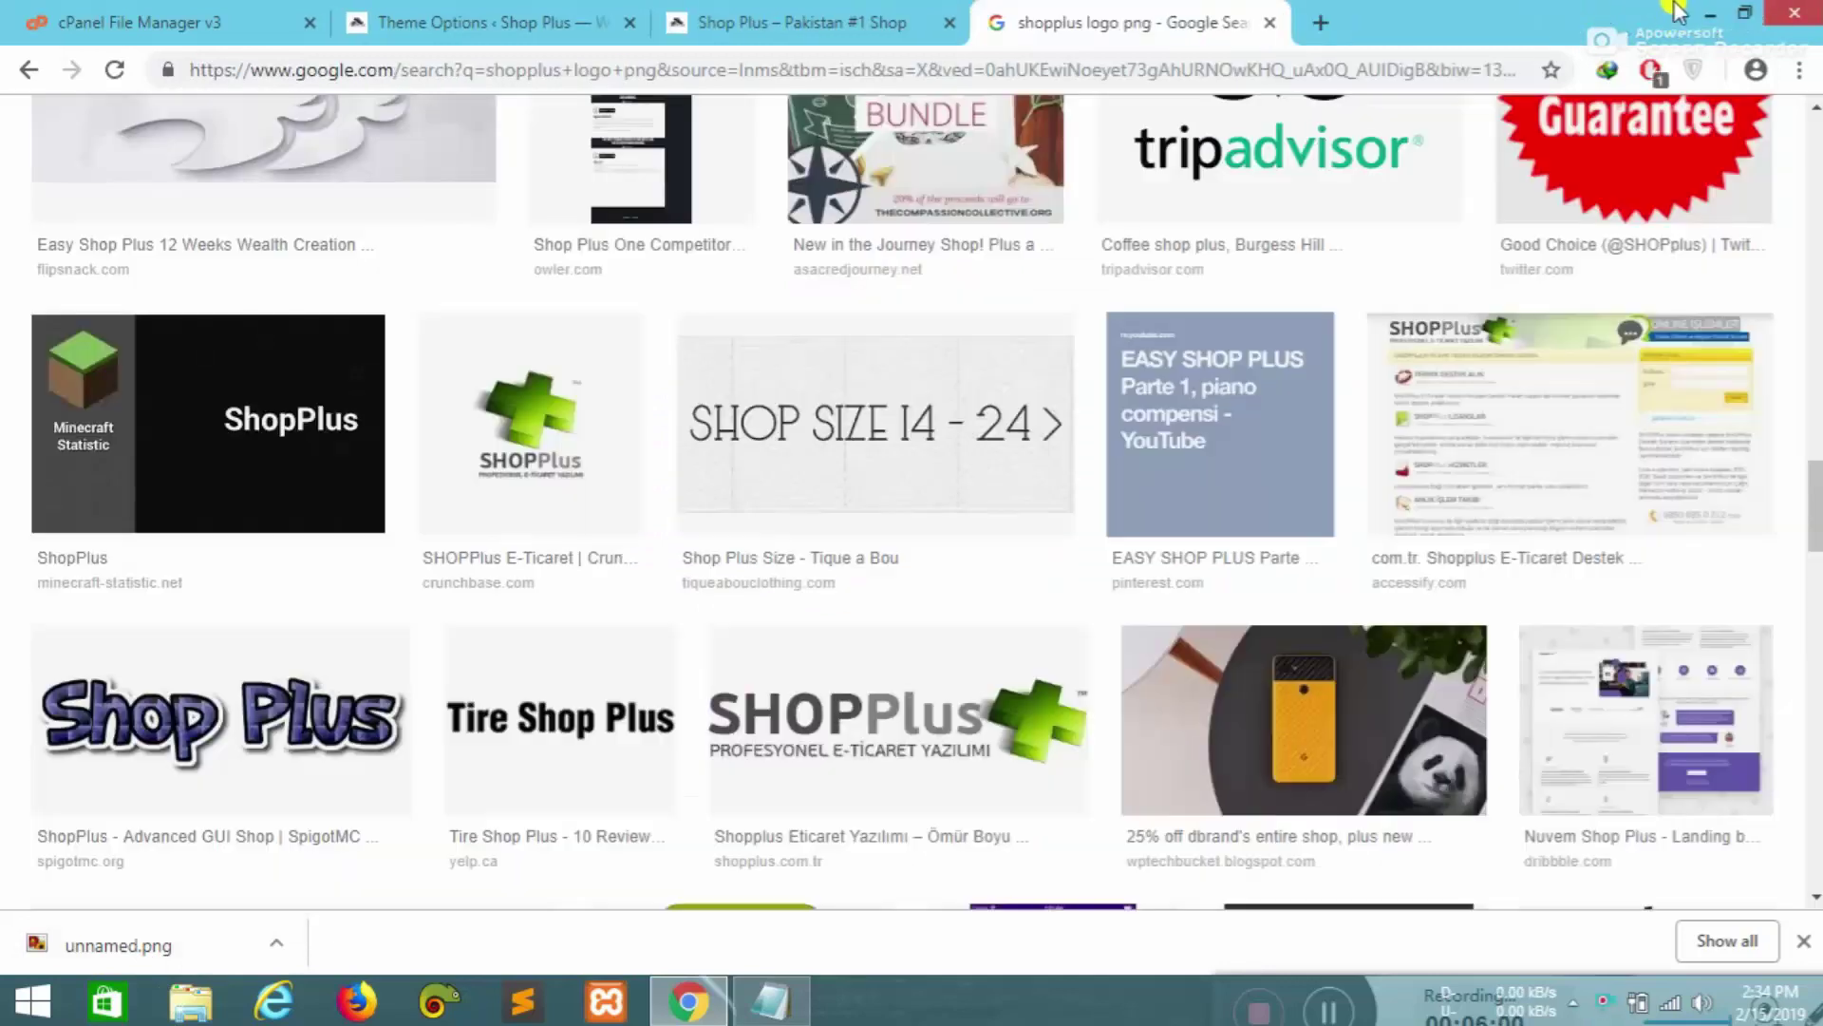
- Open the purple "Shop Plus" lettering logo from SpigotMC in the image results and save it as a PNG in Downloads
left_click(276, 944)
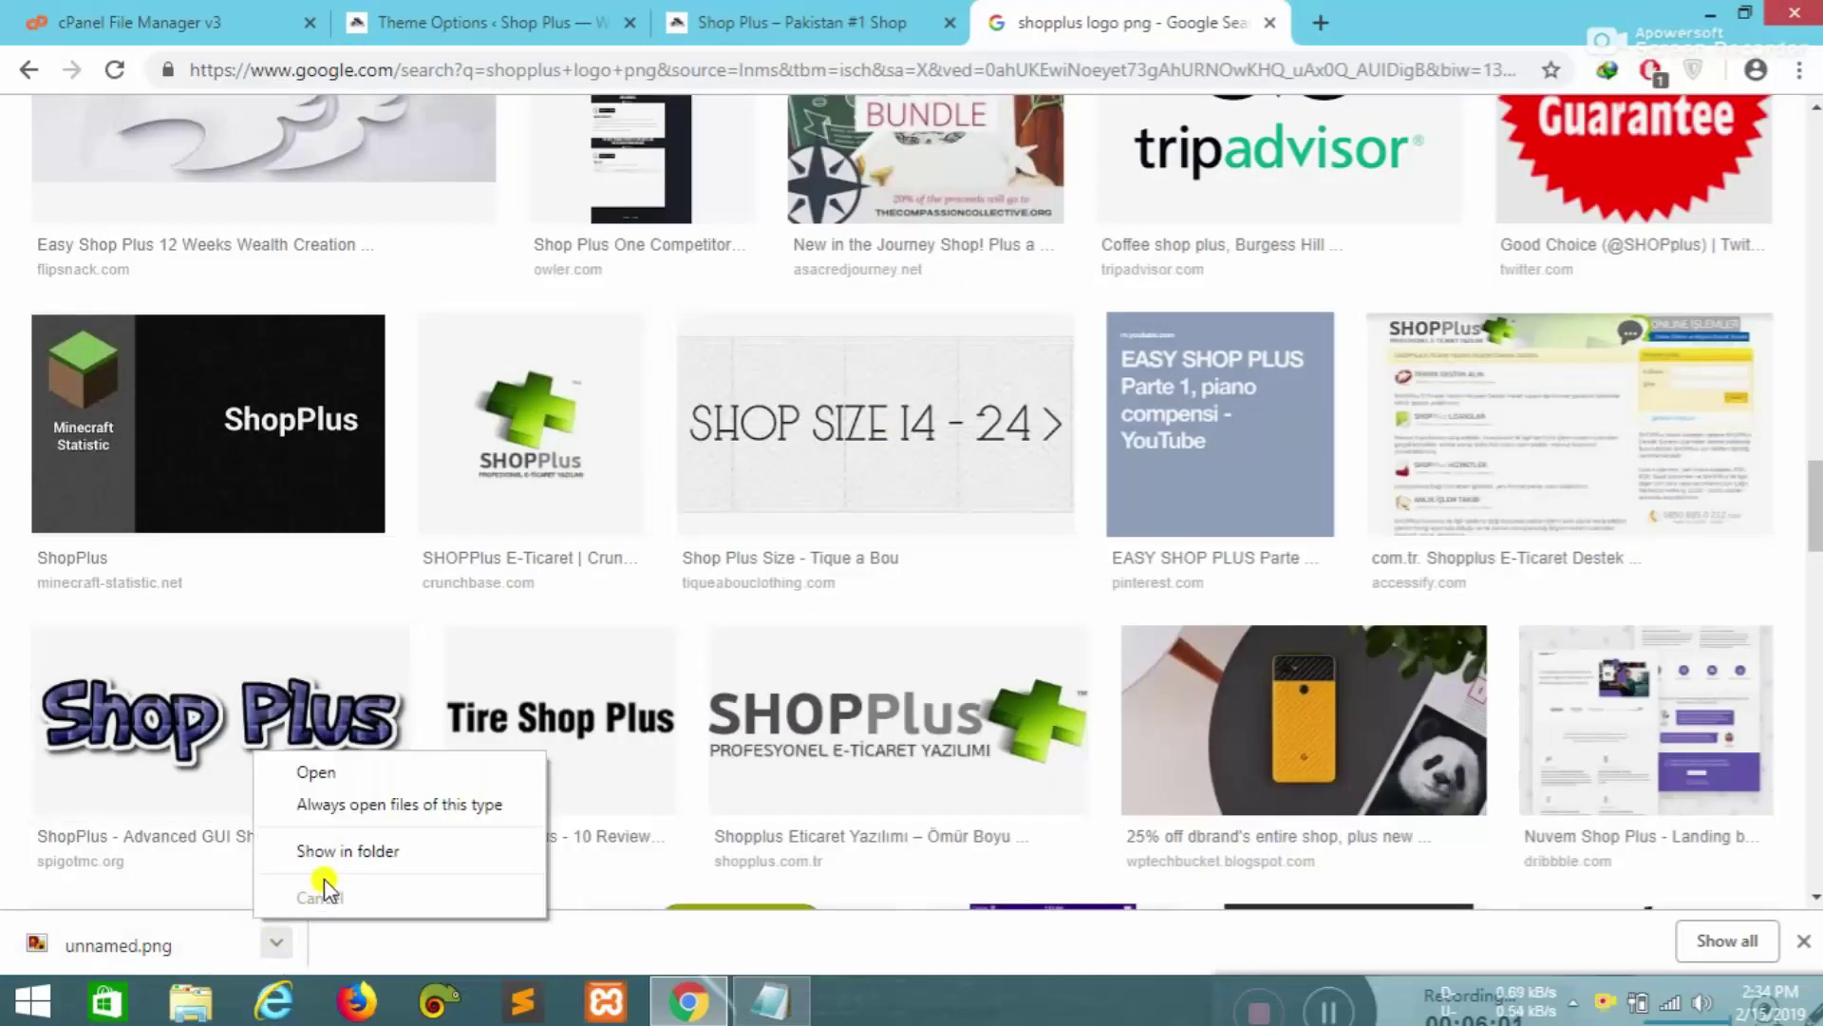
left_click(303, 722)
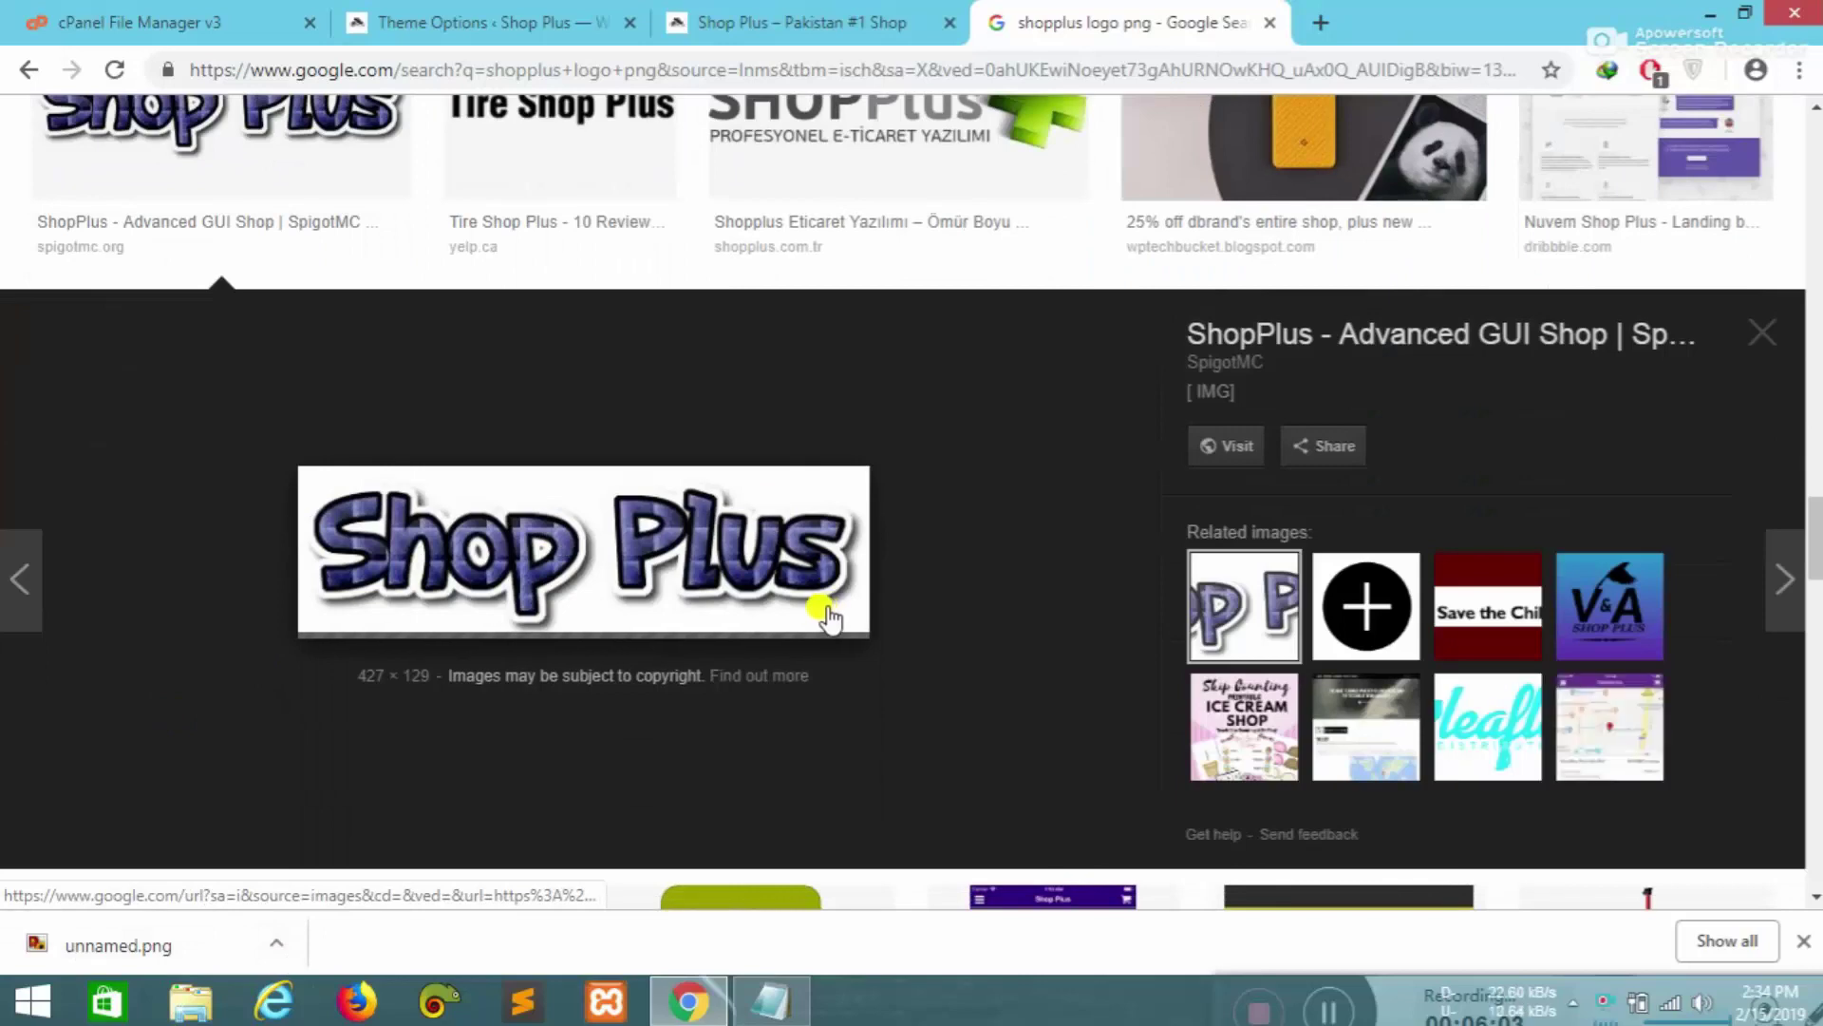
right_click(621, 533)
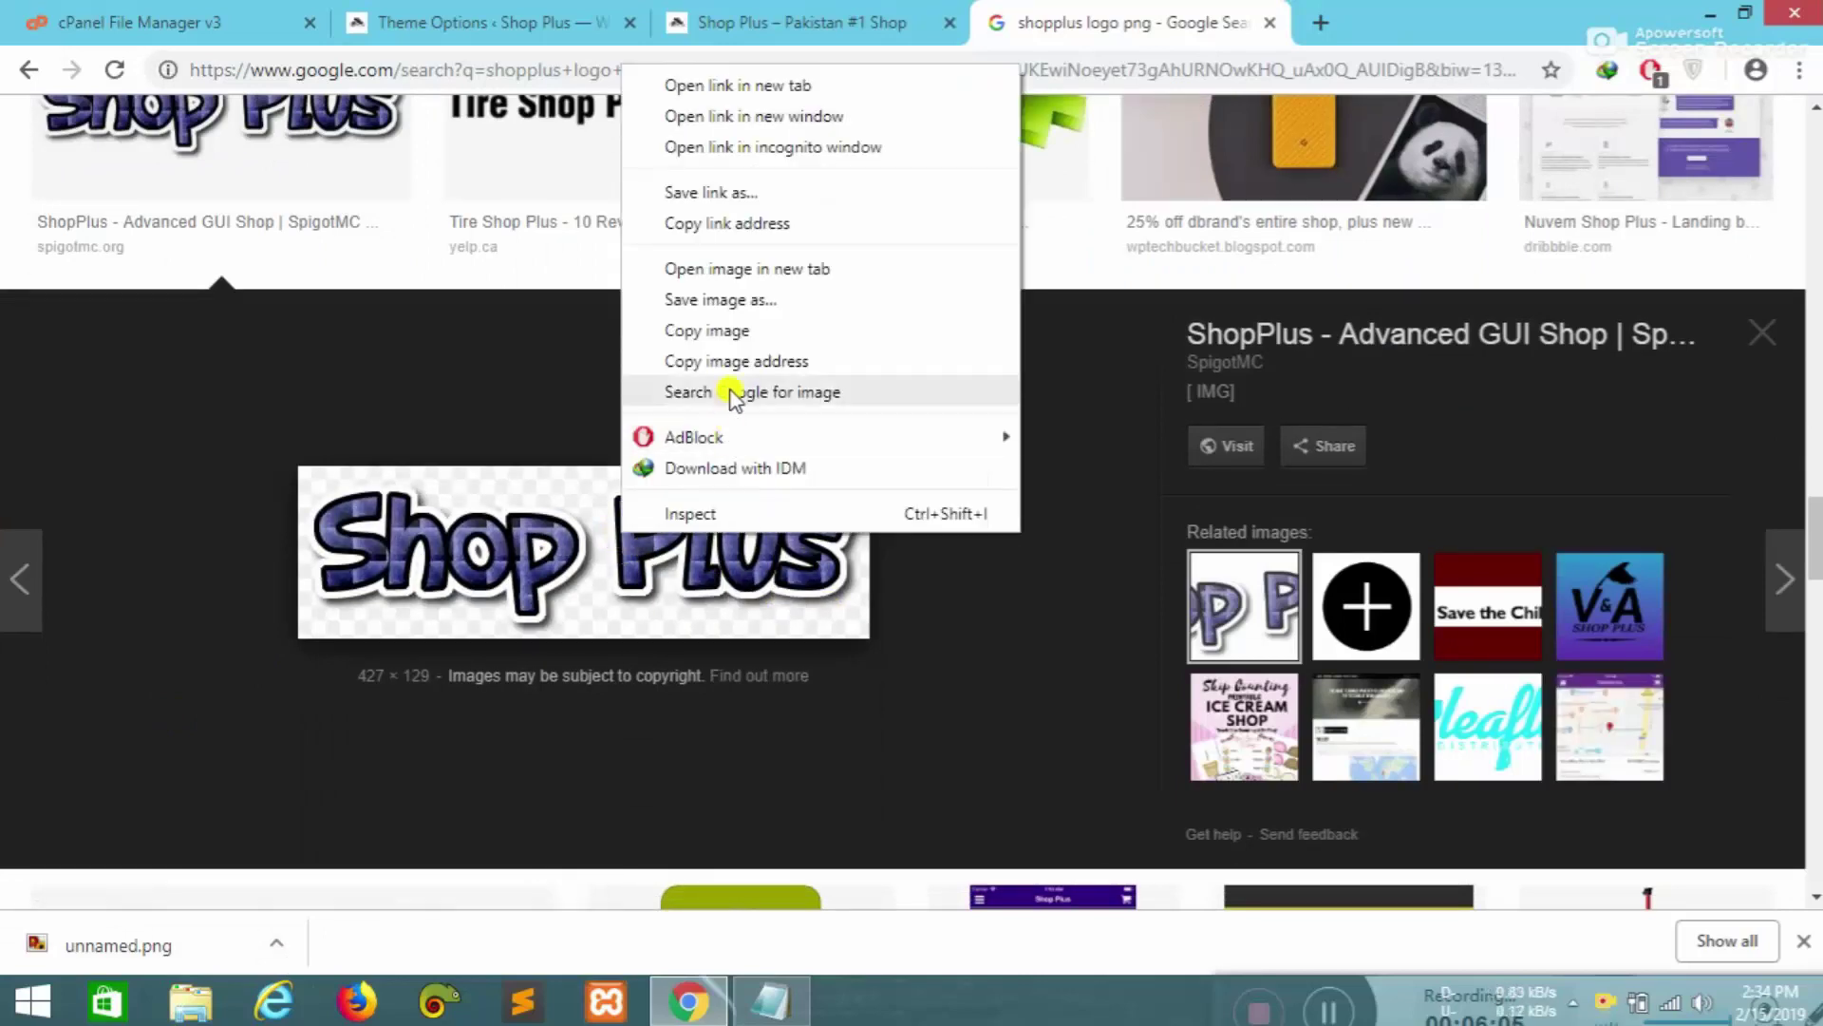
left_click(722, 299)
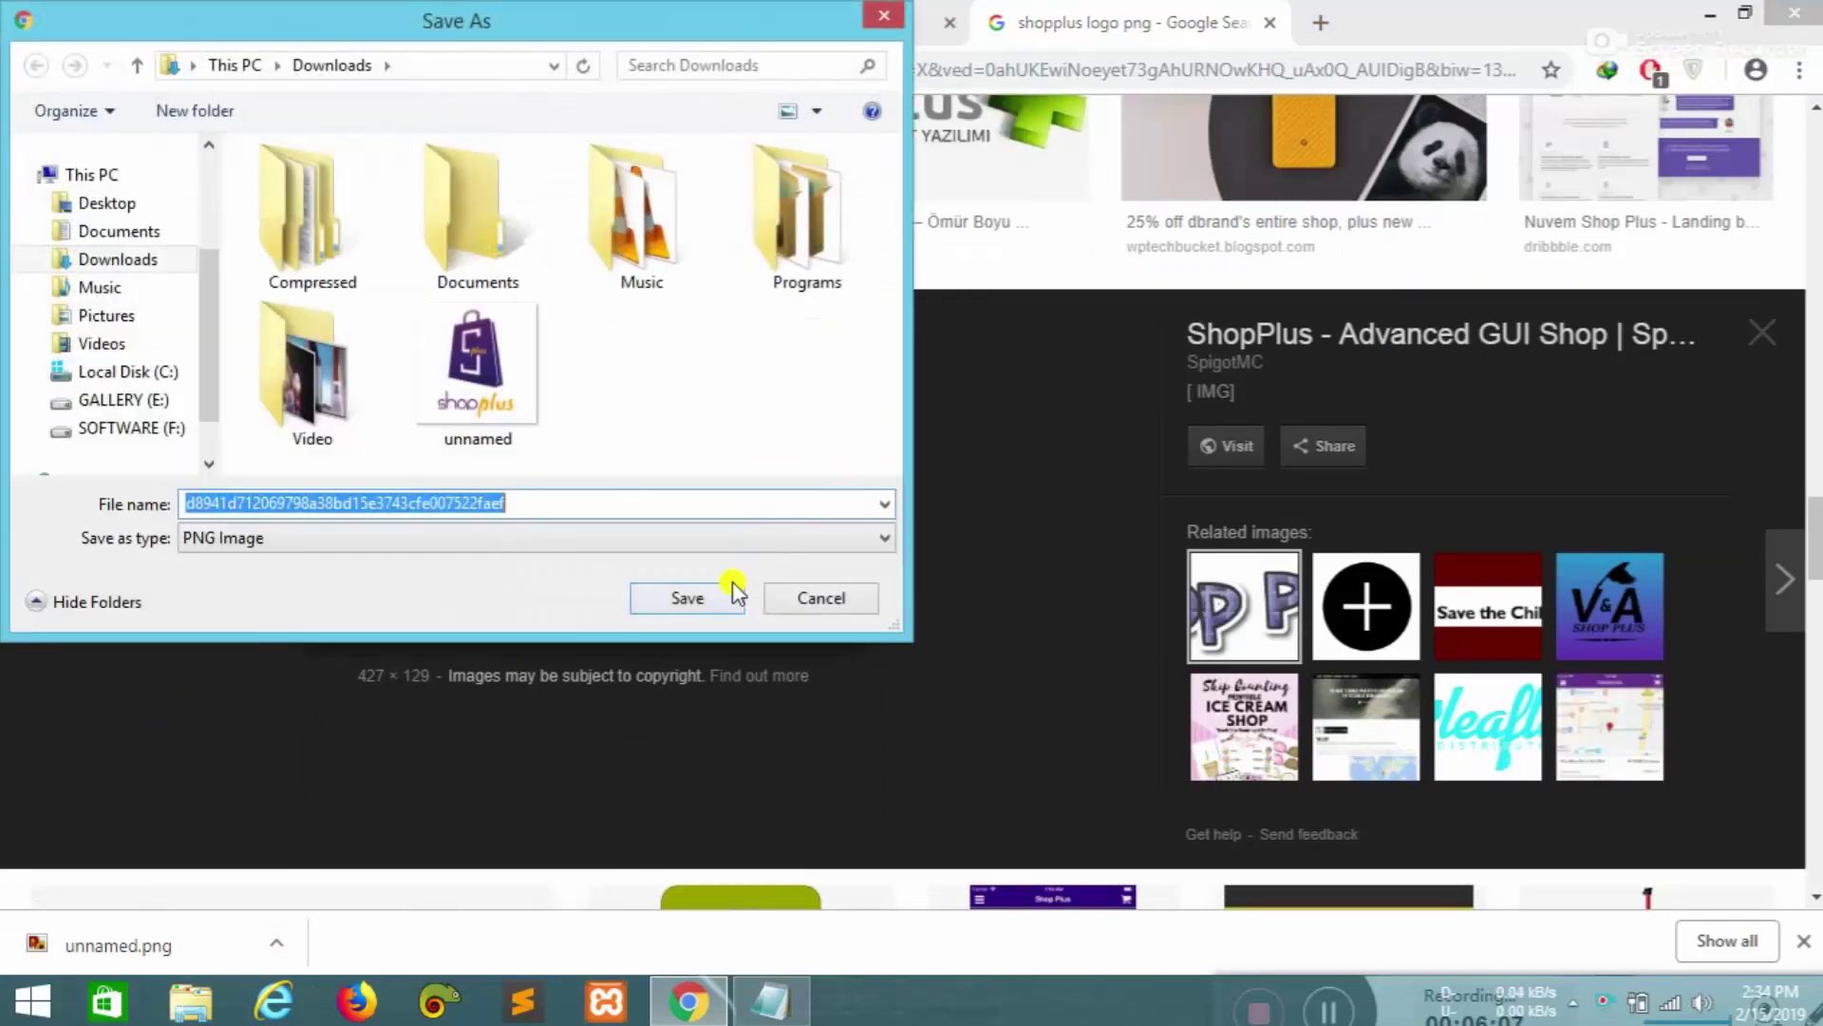
left_click(687, 597)
- Replace the main logo in the theme options by uploading and selecting the downloaded Shop Plus lettering PNG
left_click(475, 22)
left_click(219, 19)
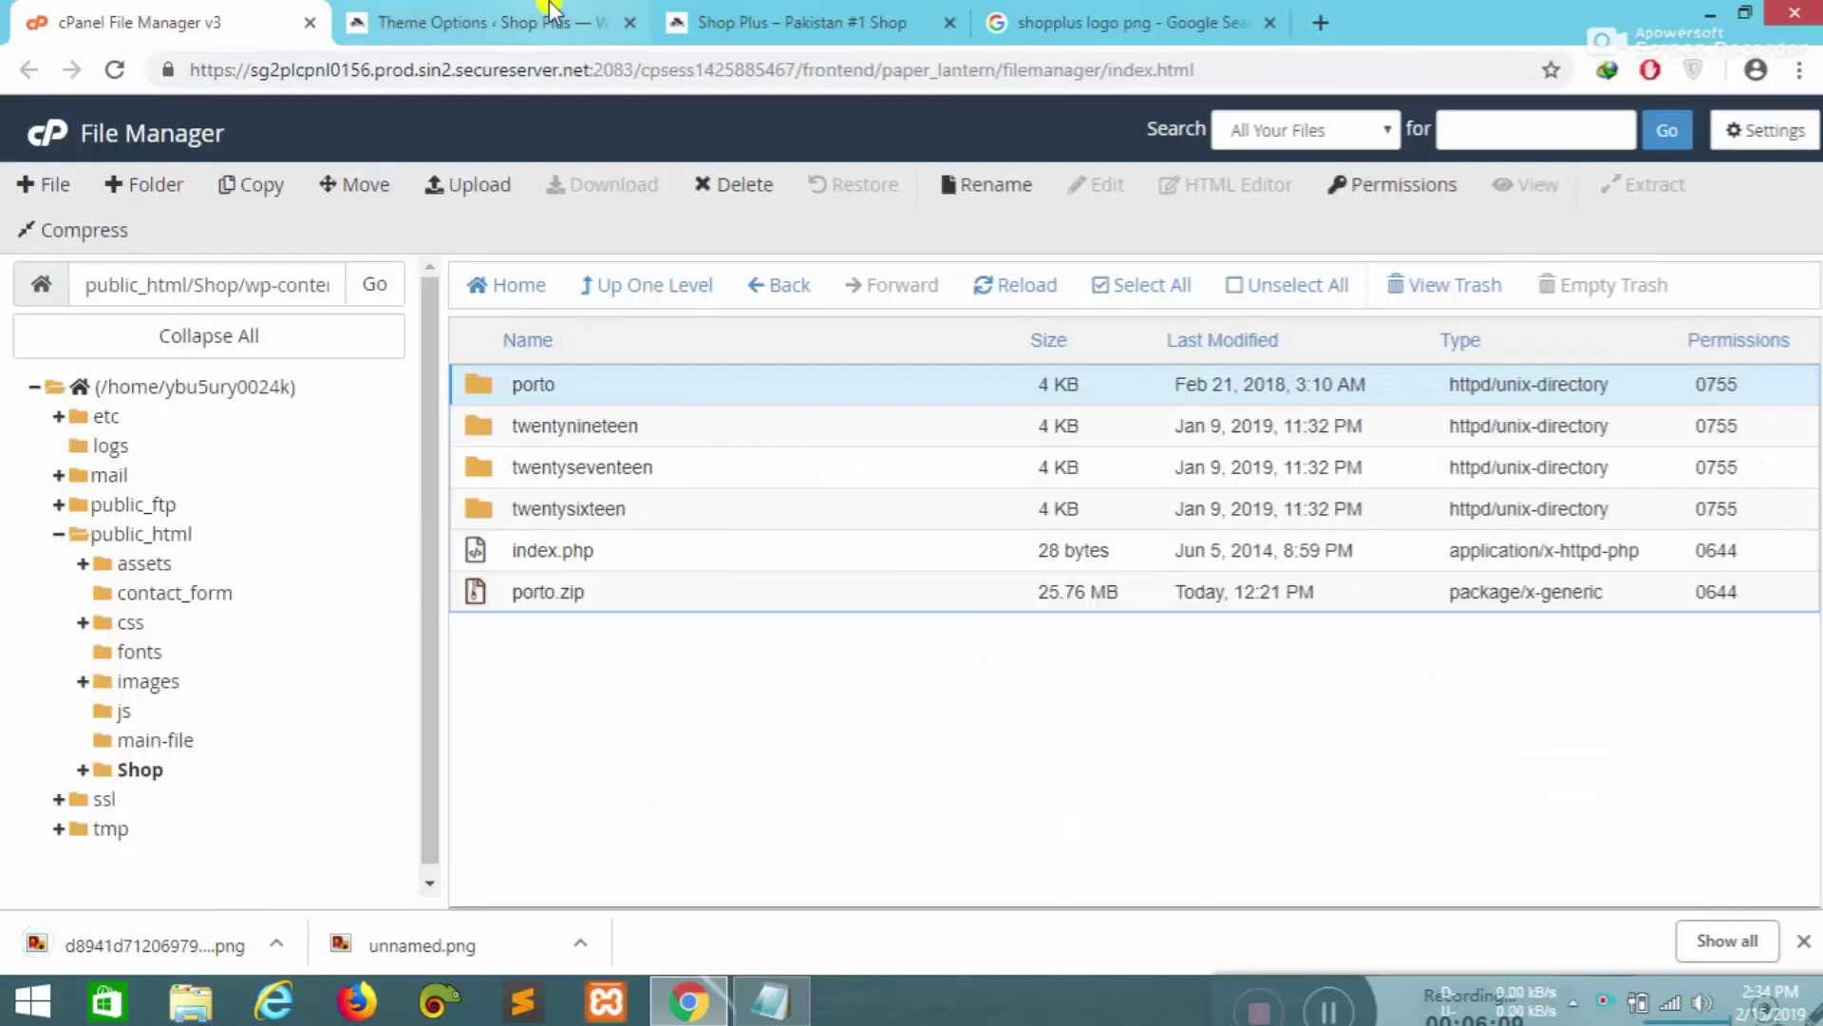
left_click(836, 22)
left_click(494, 22)
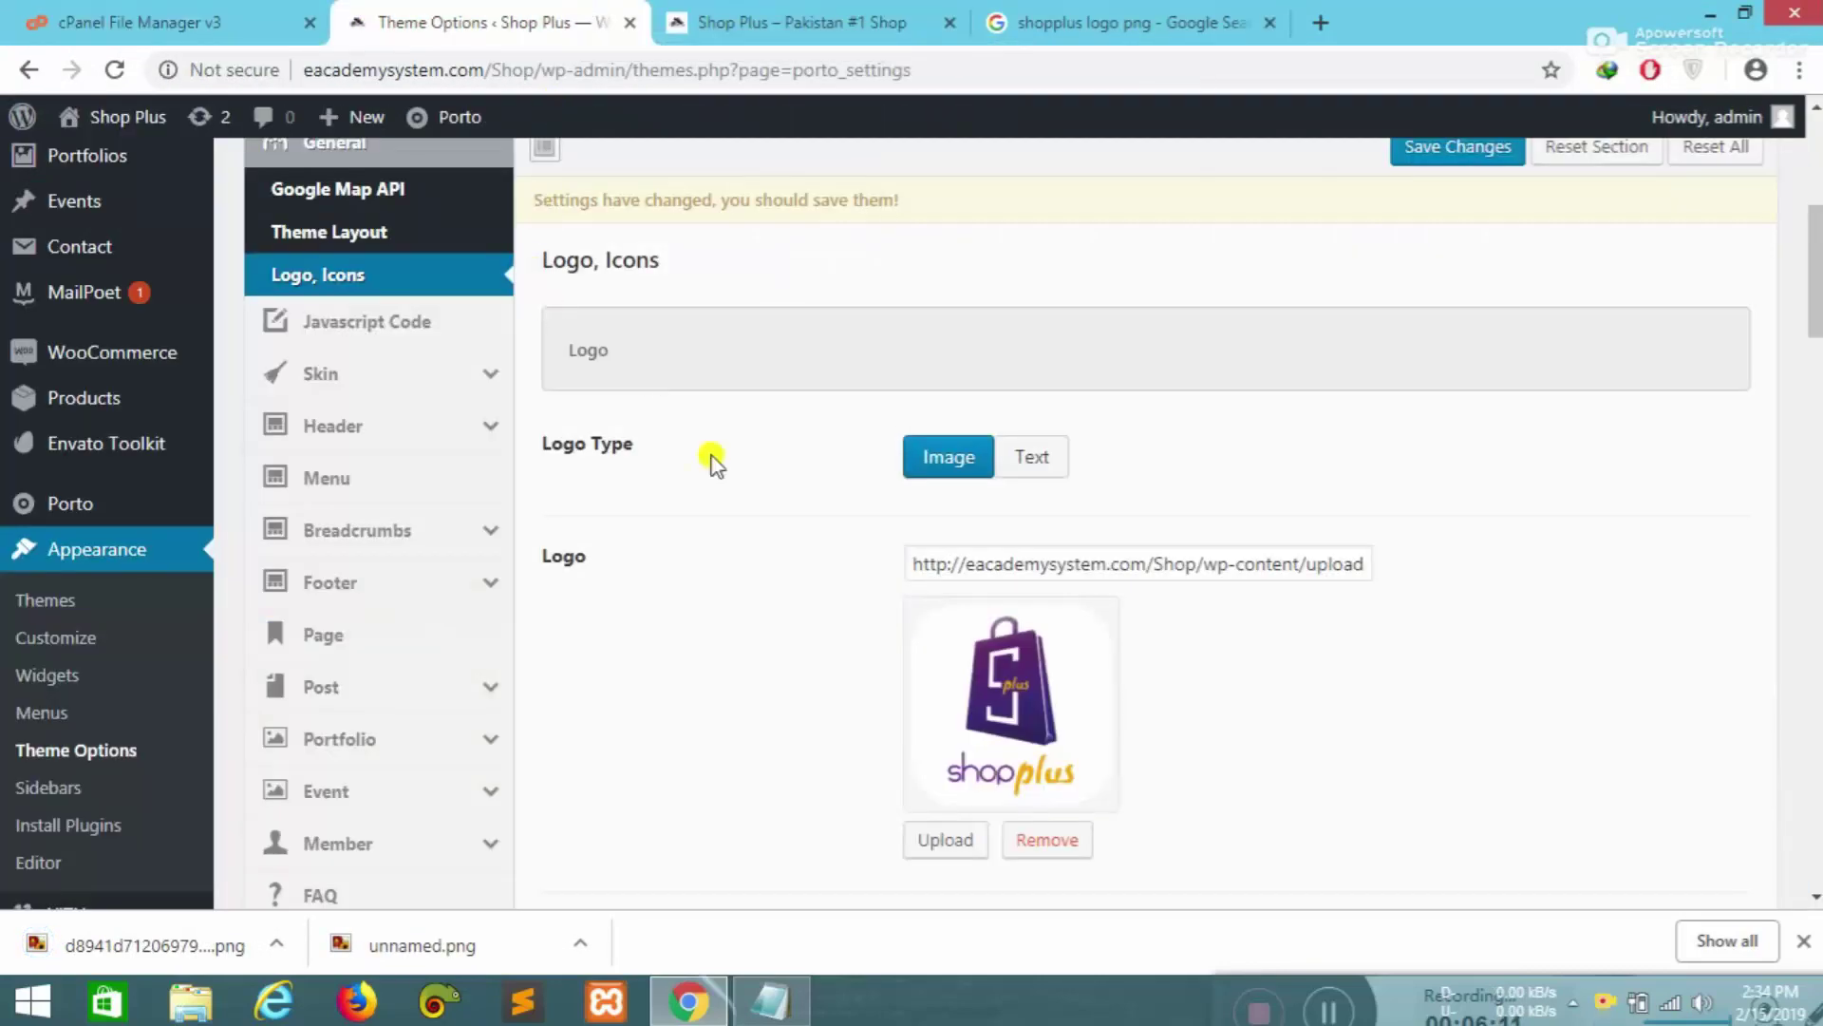
left_click(1043, 839)
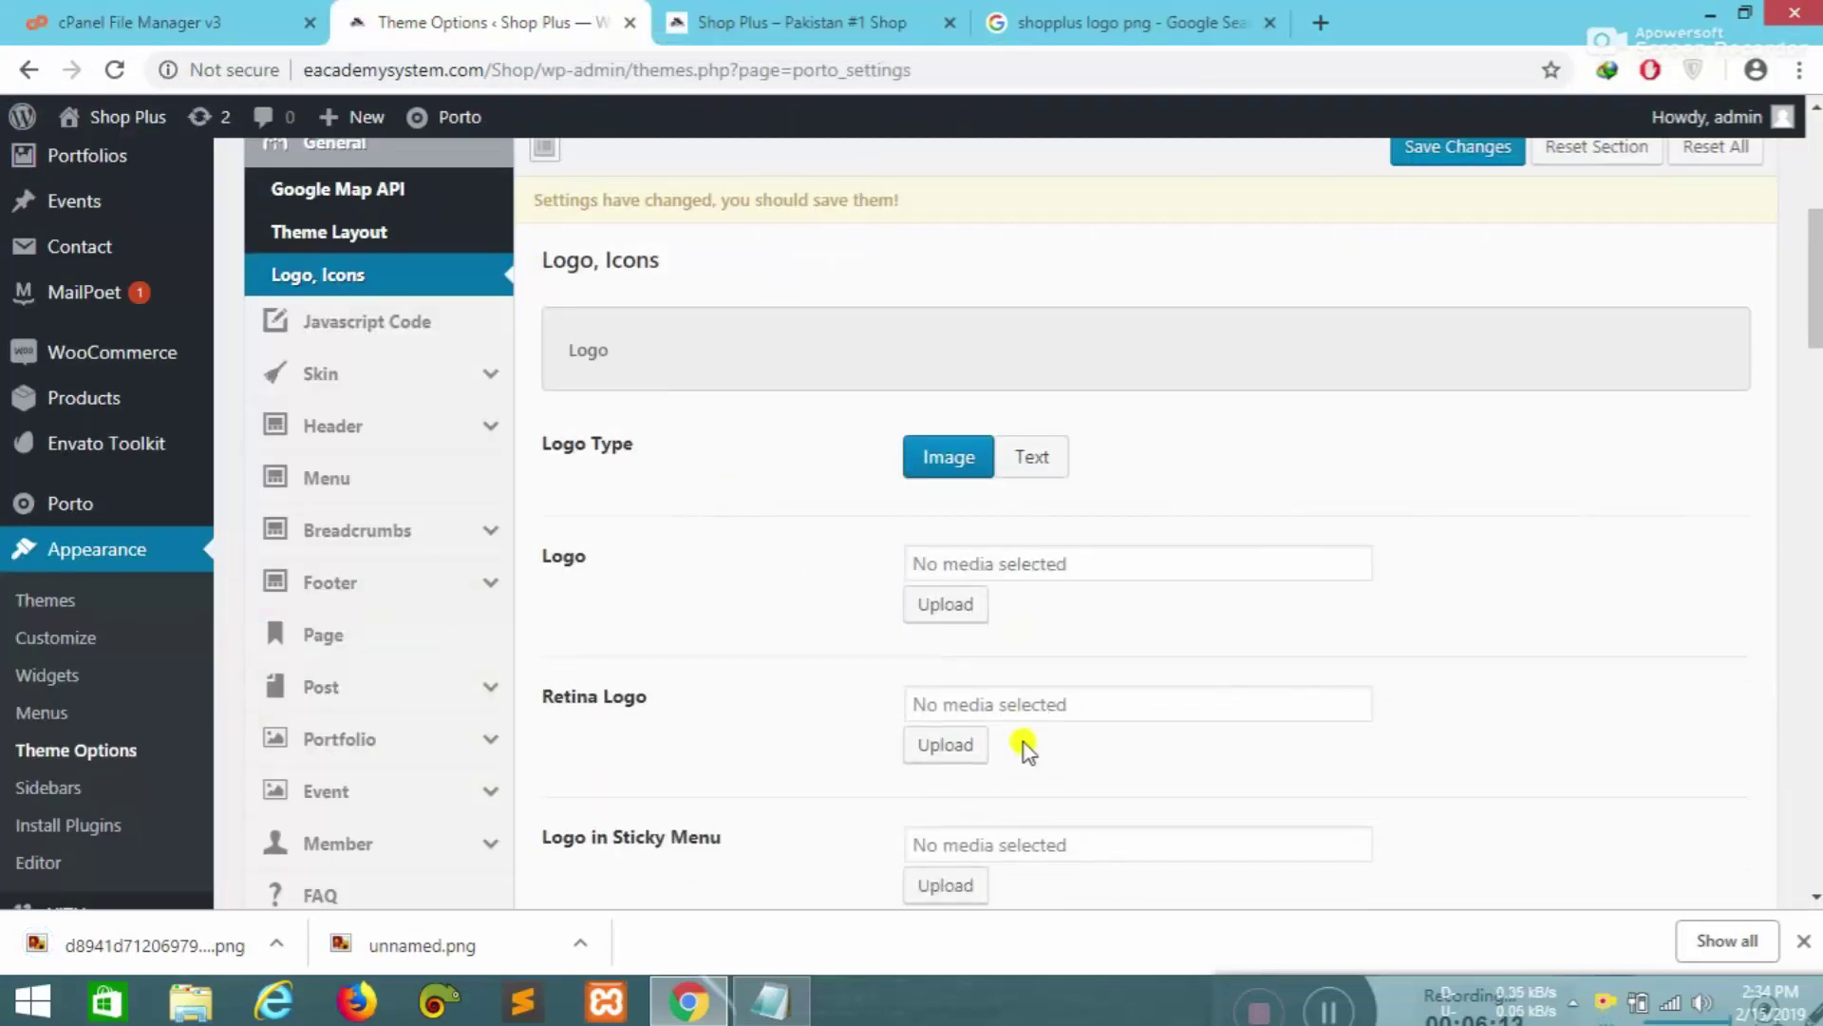
left_click(959, 605)
left_click_drag(171, 942, 1496, 541)
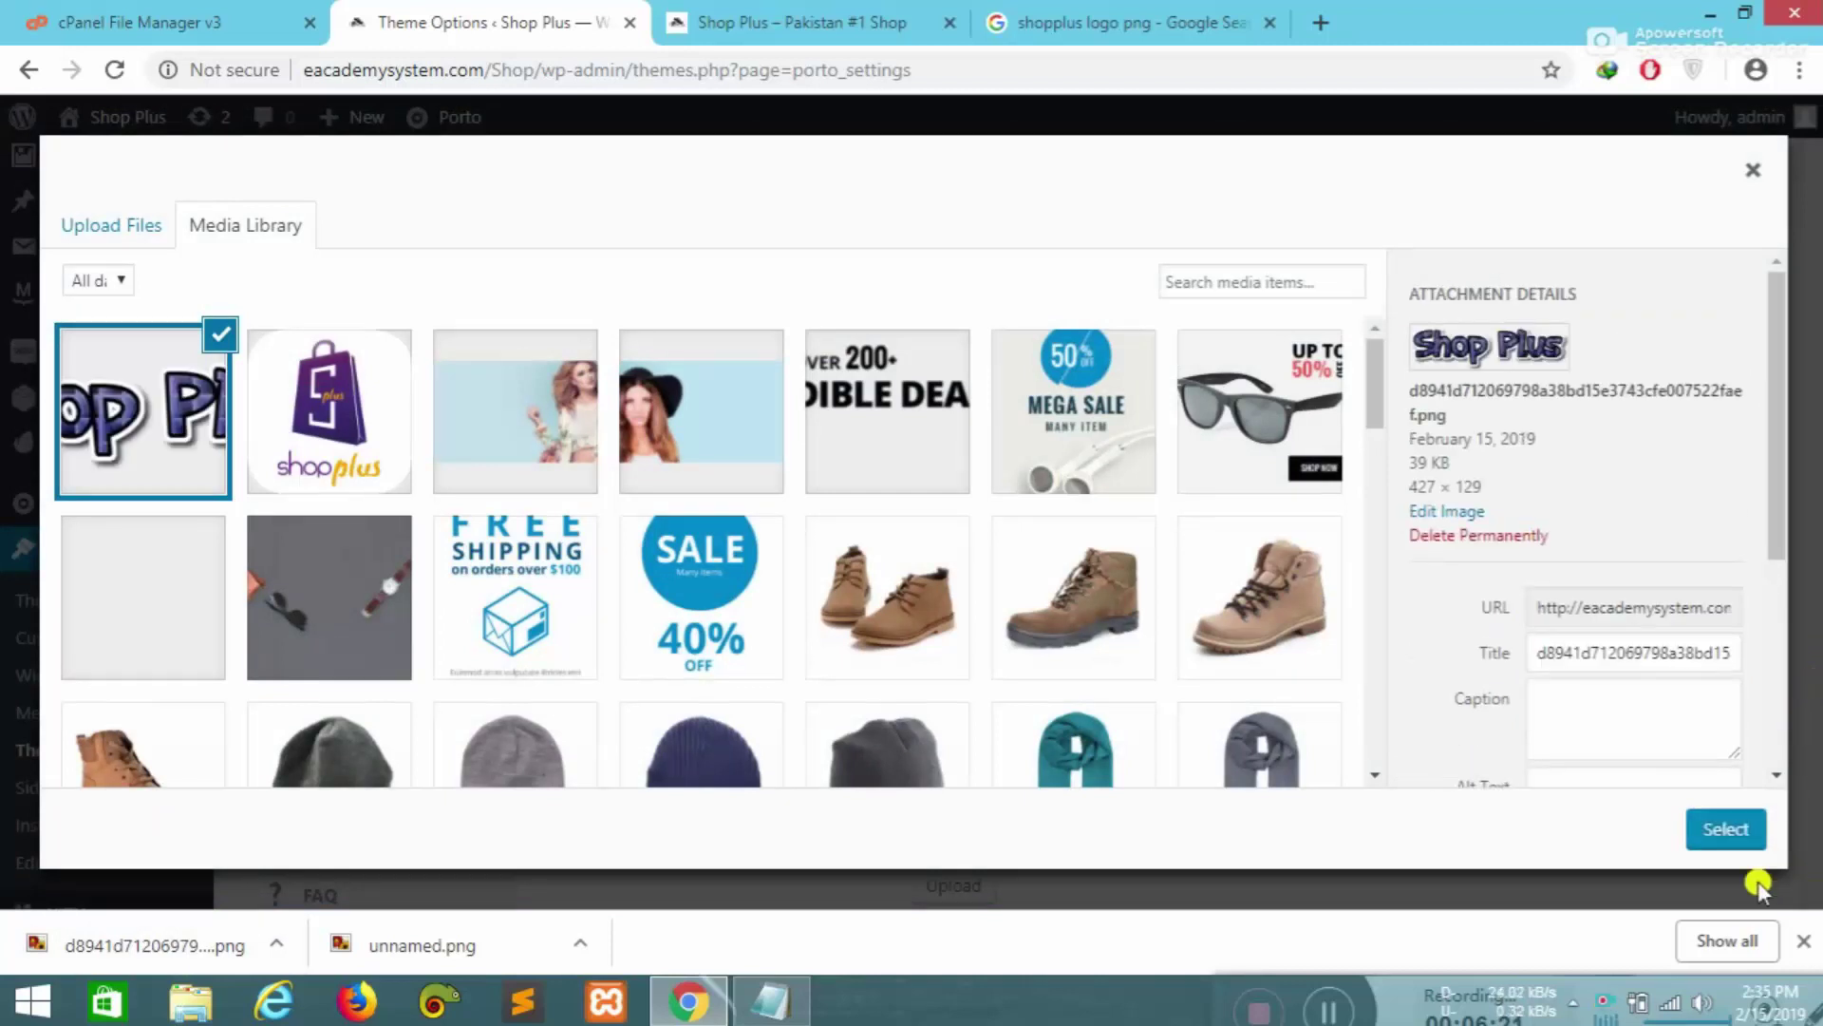
left_click(1726, 830)
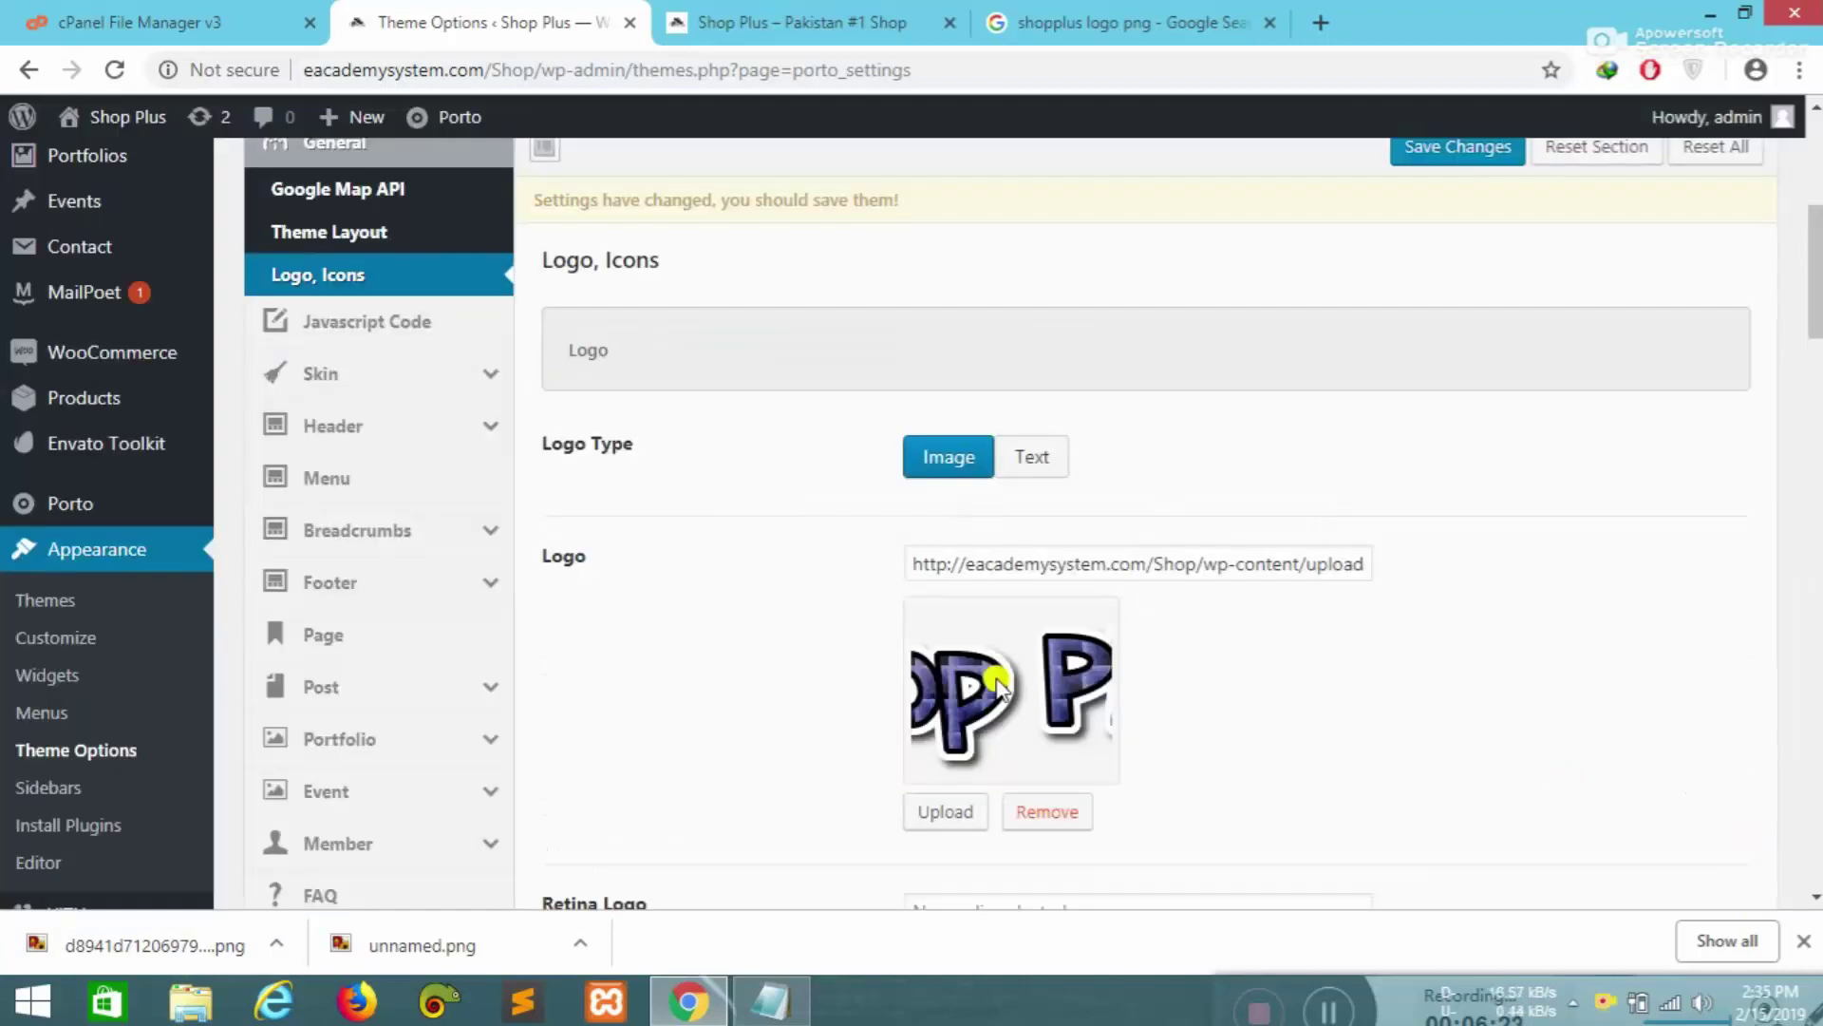
- Save the theme option changes and reload the live shop homepage to check the header logo
left_click(1458, 149)
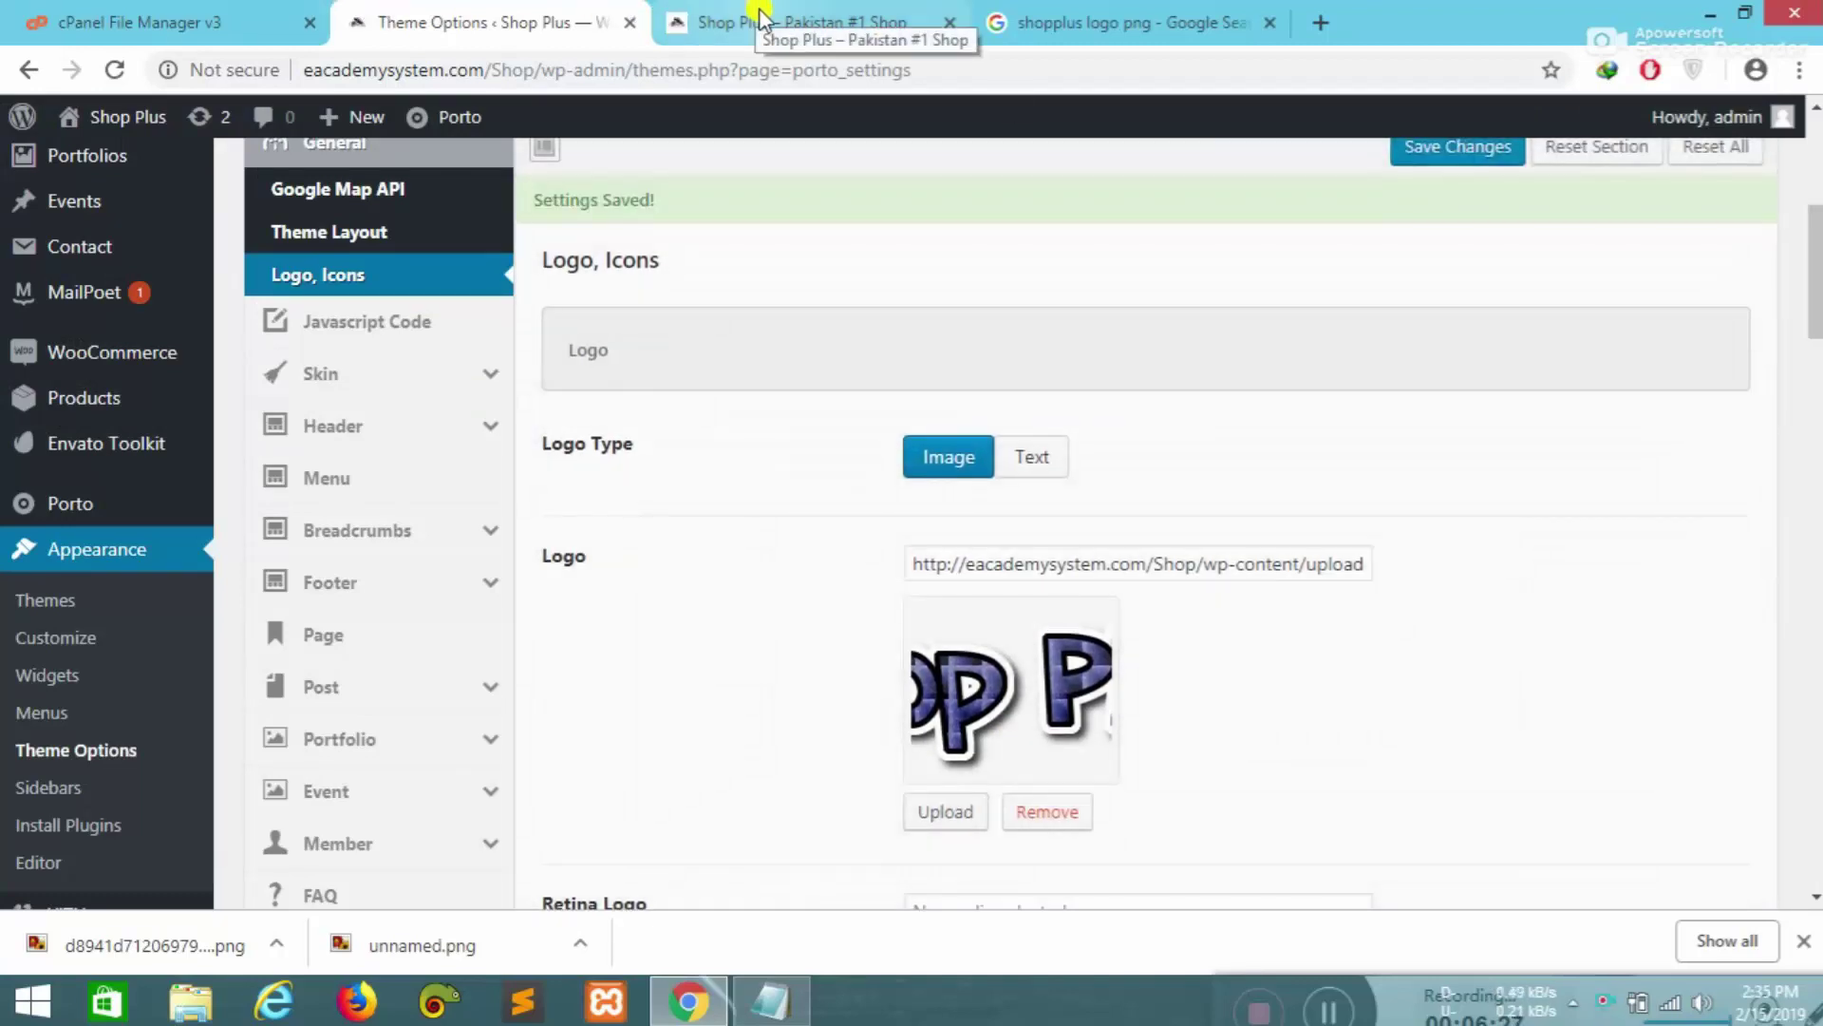
left_click(760, 14)
left_click(115, 69)
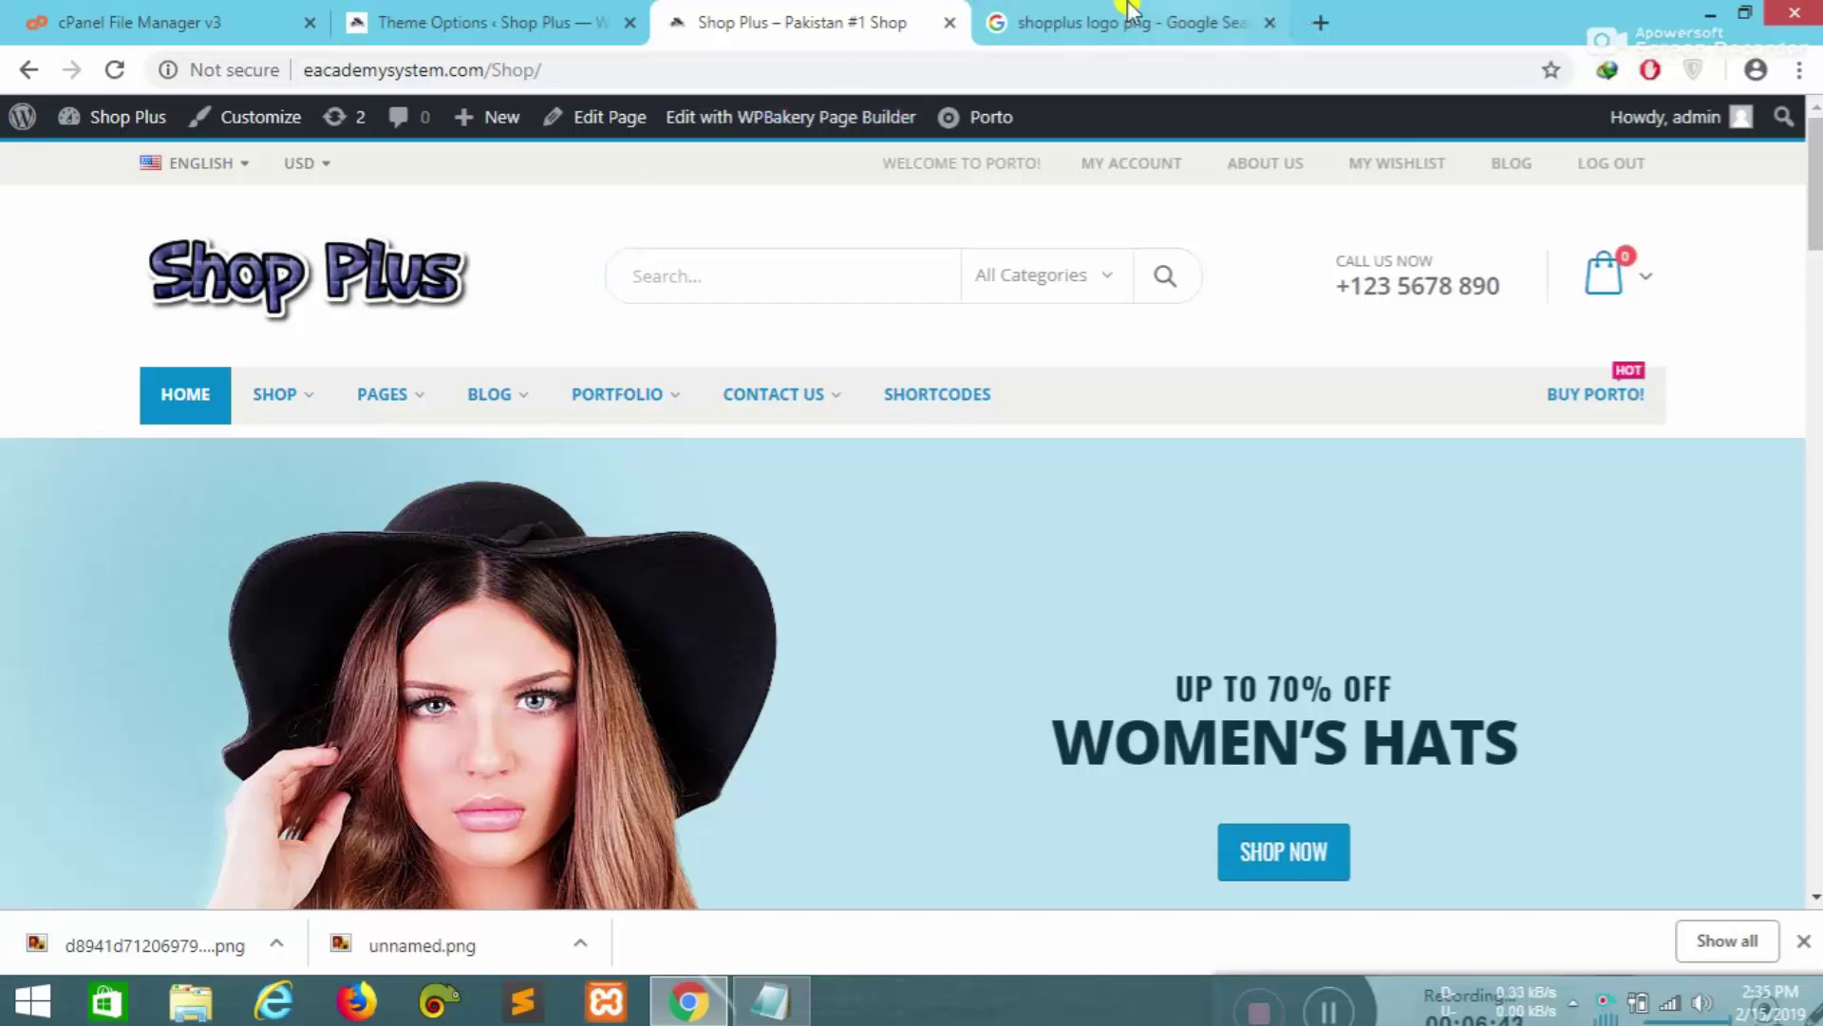
- Search Google for "online logo design services free" and show the general web results
left_click(1006, 12)
scroll(1011, 95, "down", 10)
middle_click(955, 137)
scroll(950, 152, "up", 10)
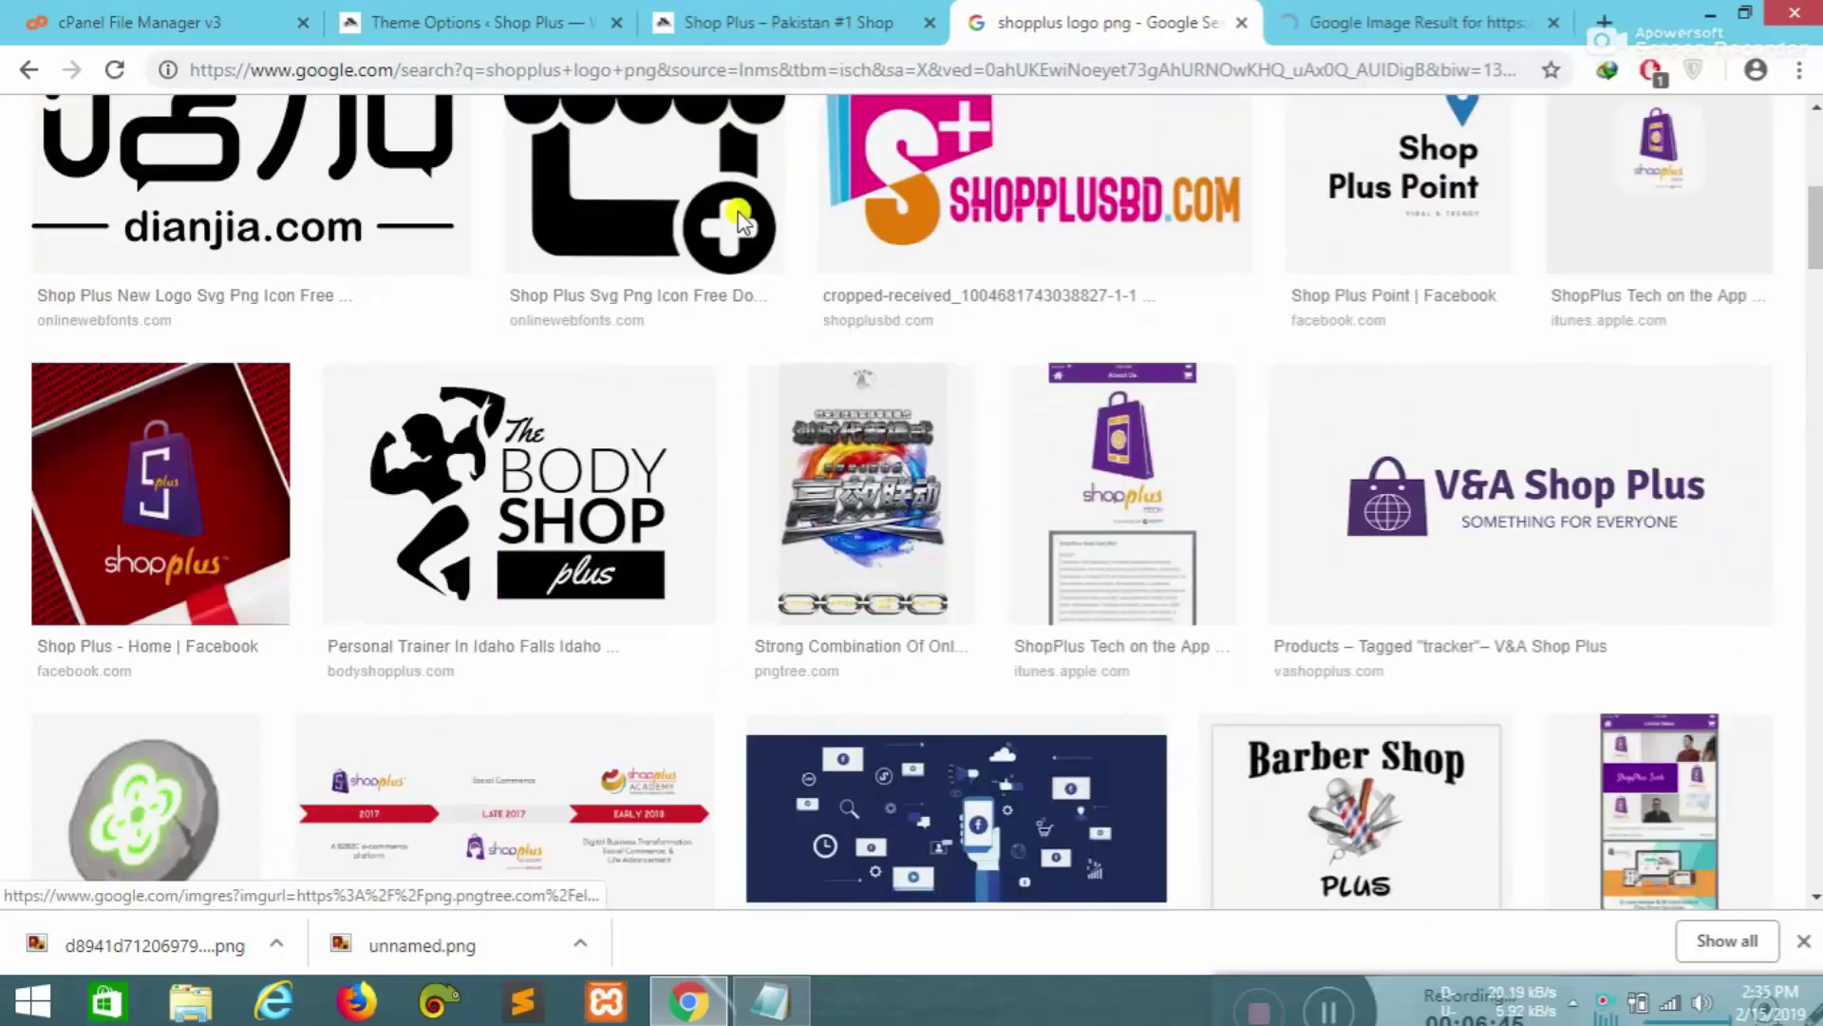
left_click_drag(480, 150, 101, 133)
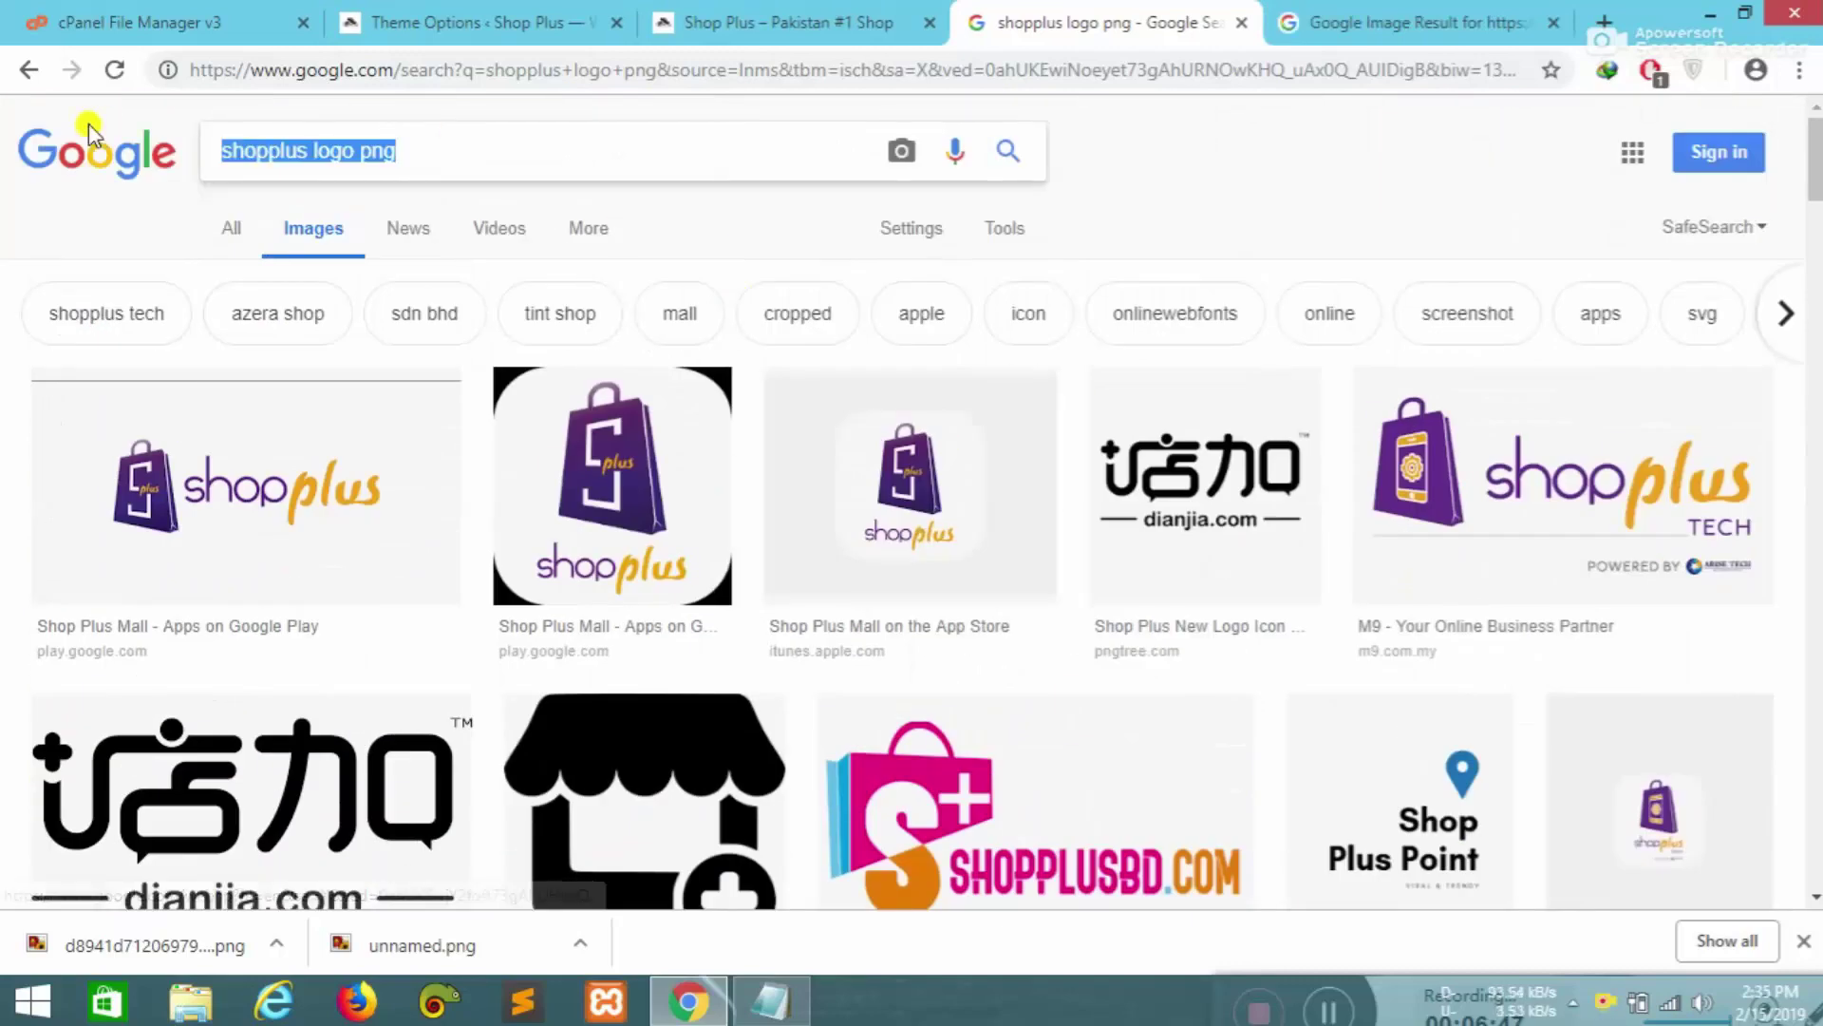
type("online ")
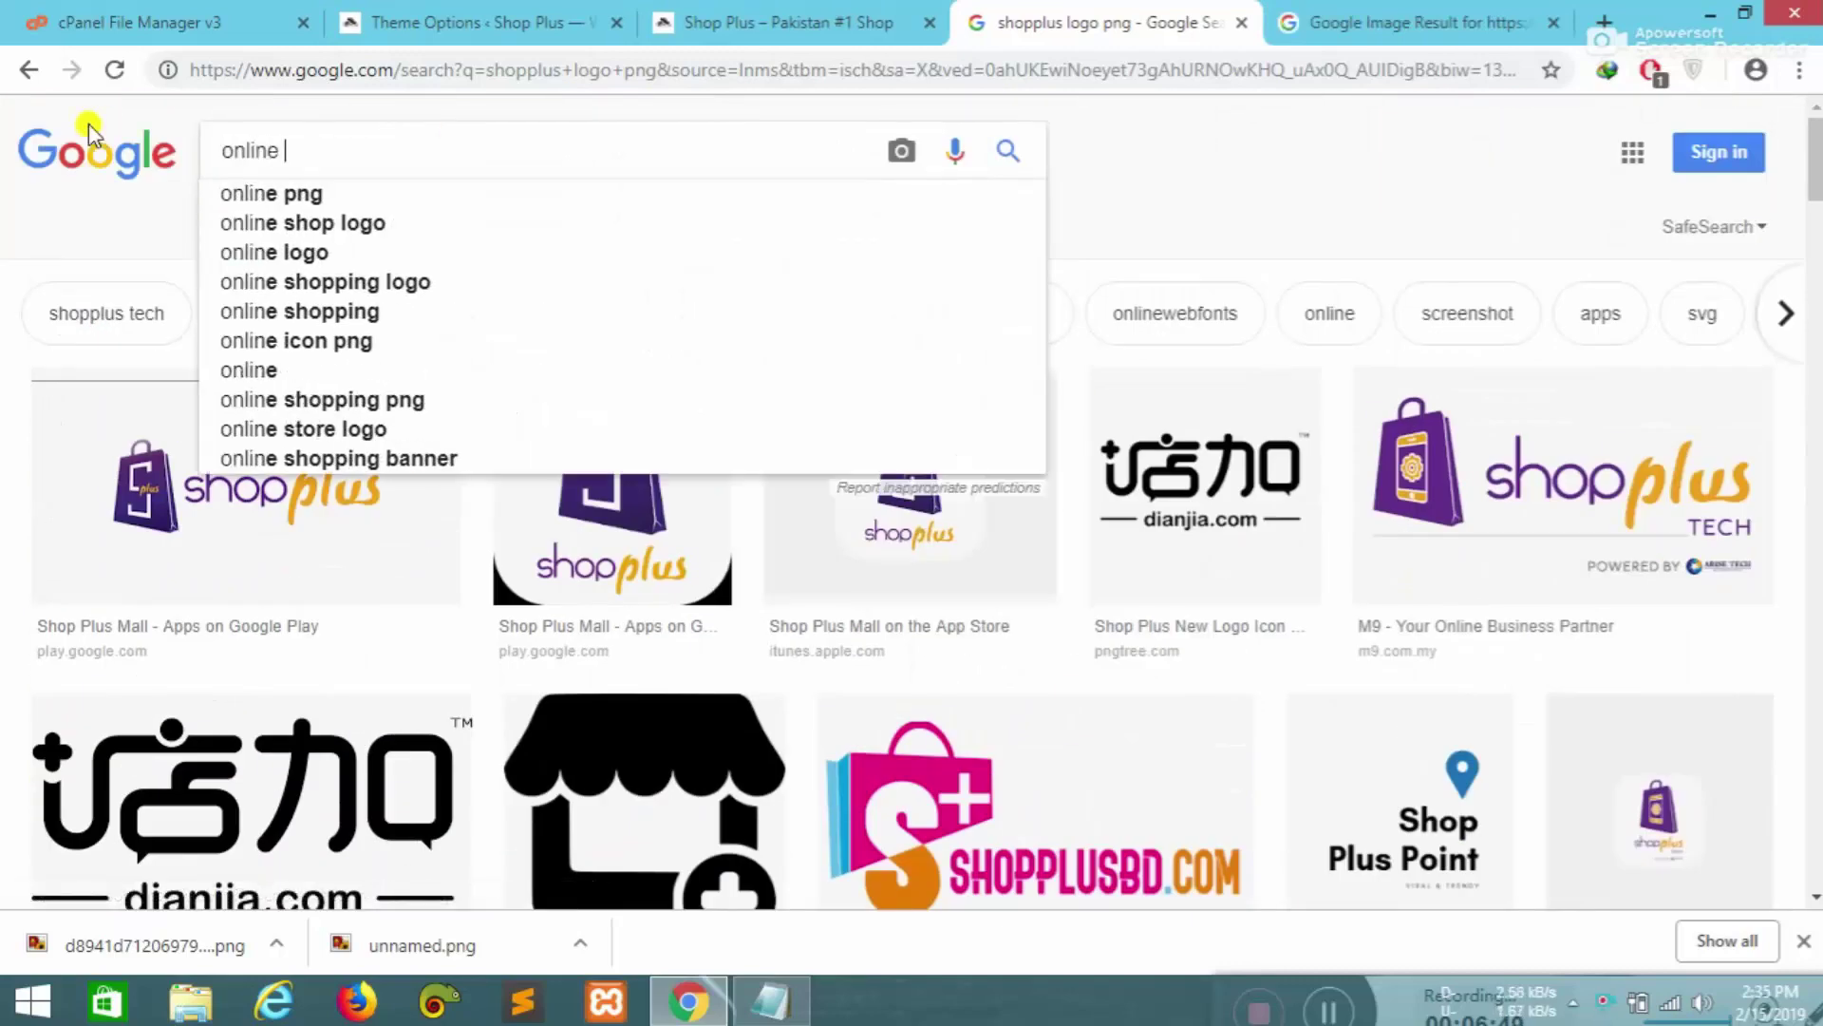
type("logo de")
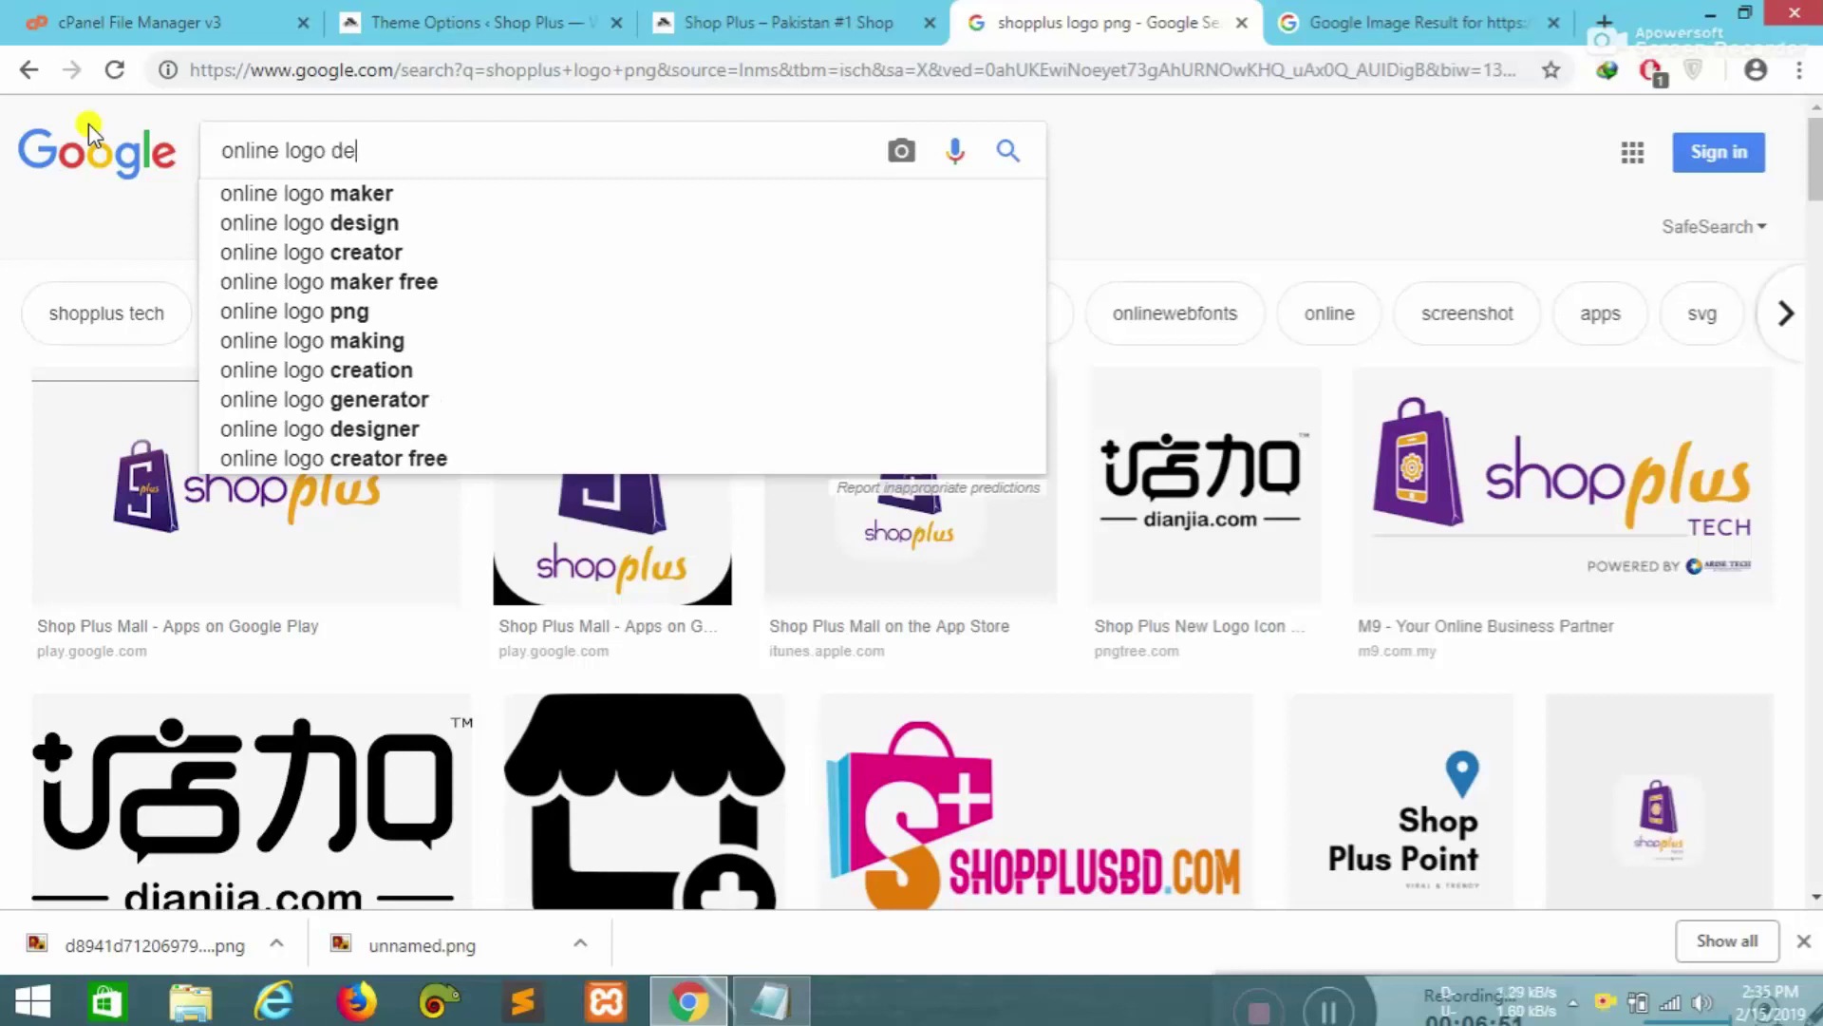
type("sign ser")
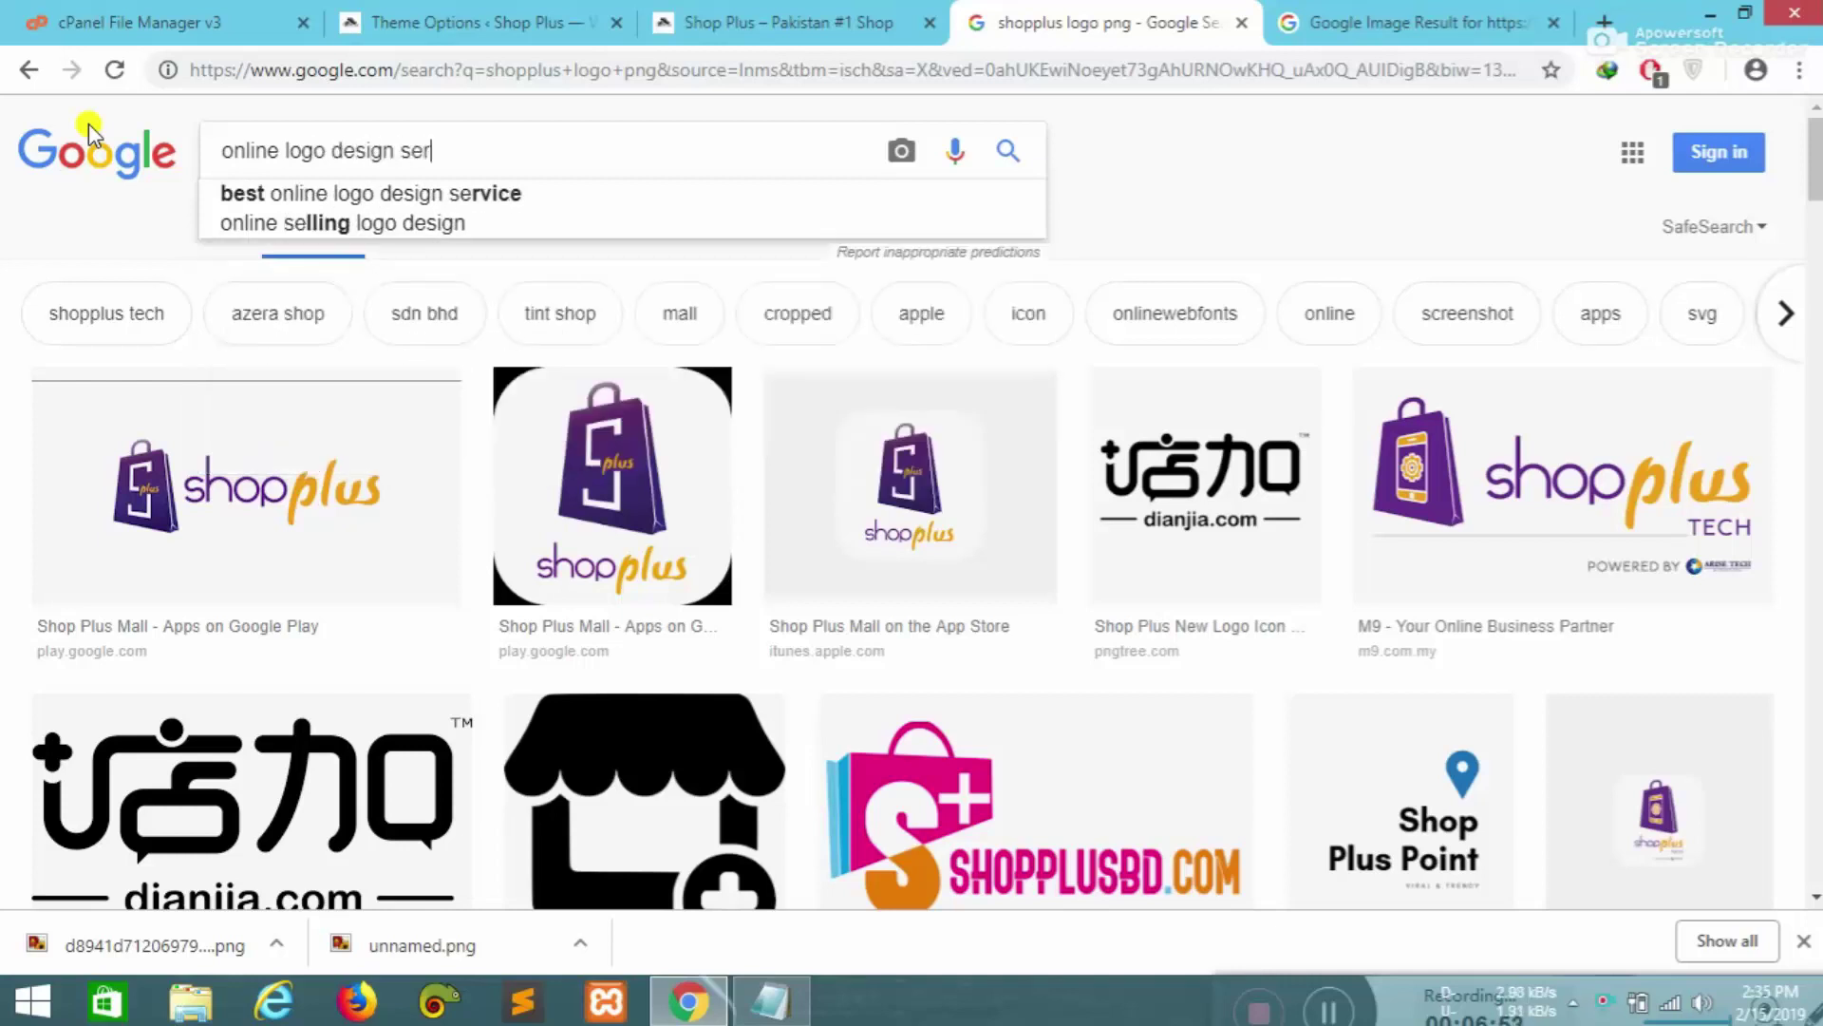
type("vices free")
key("Return")
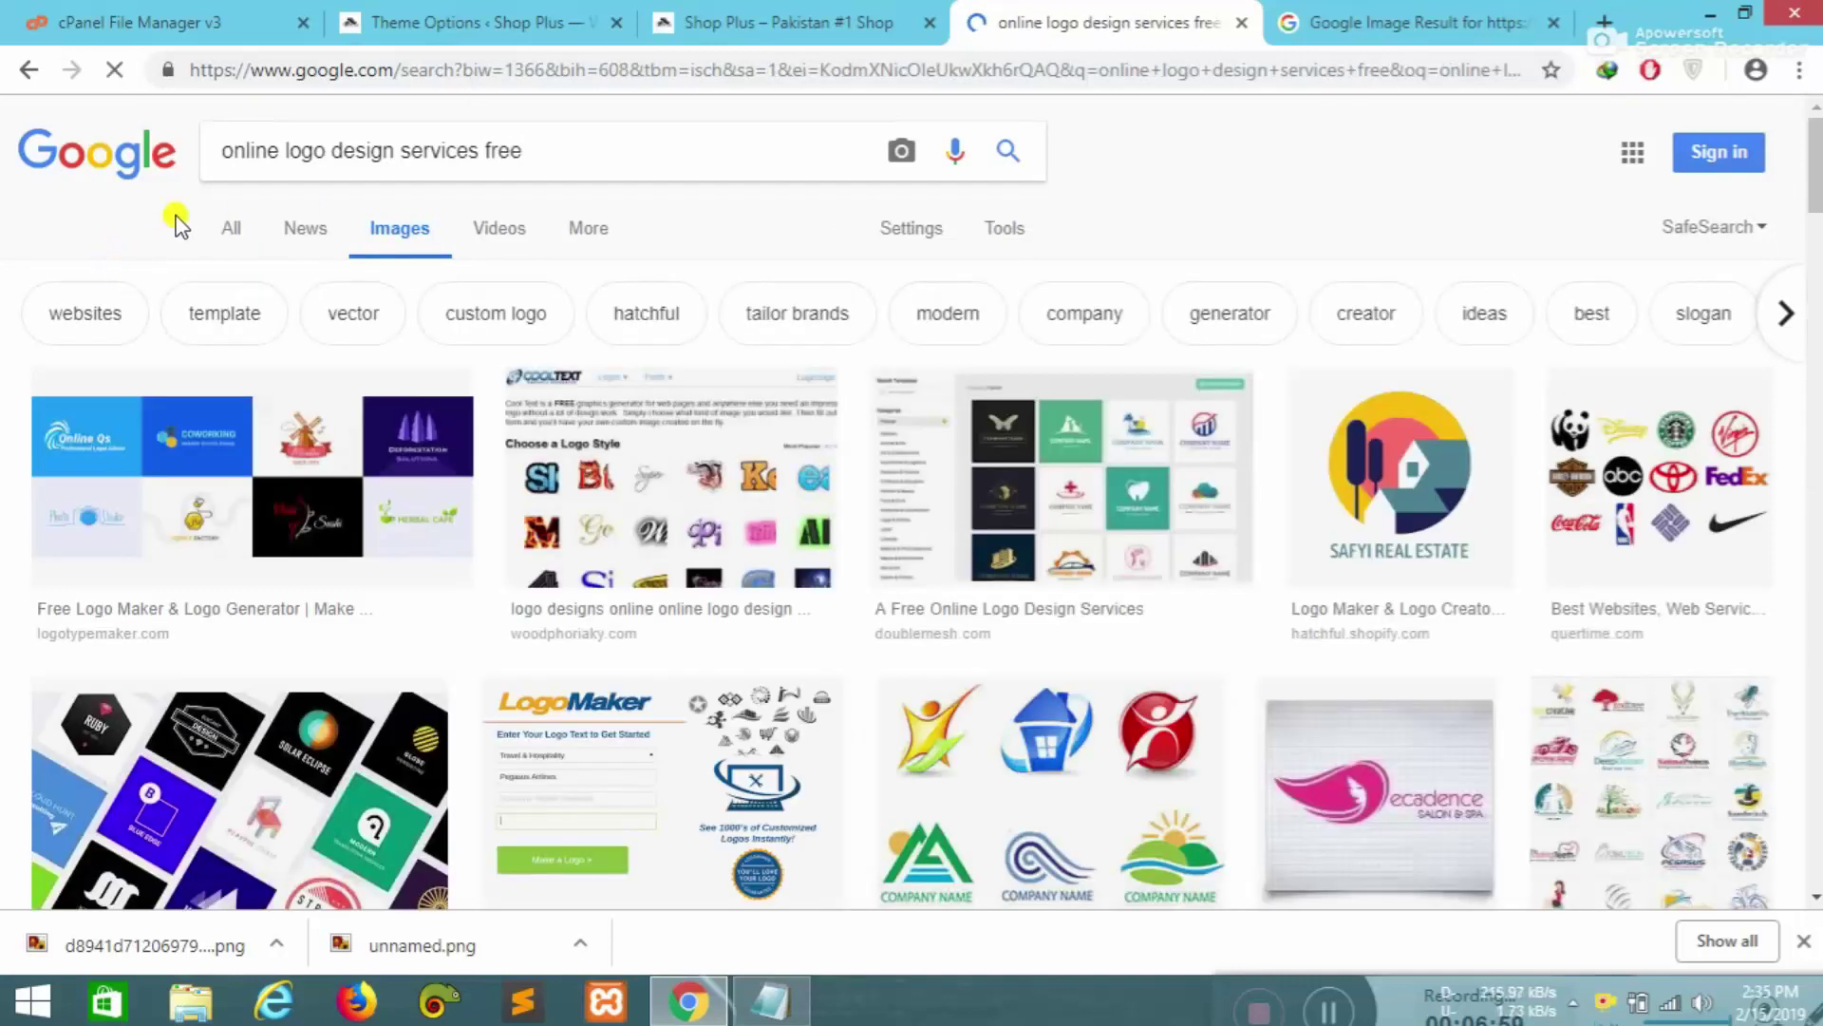
left_click(238, 232)
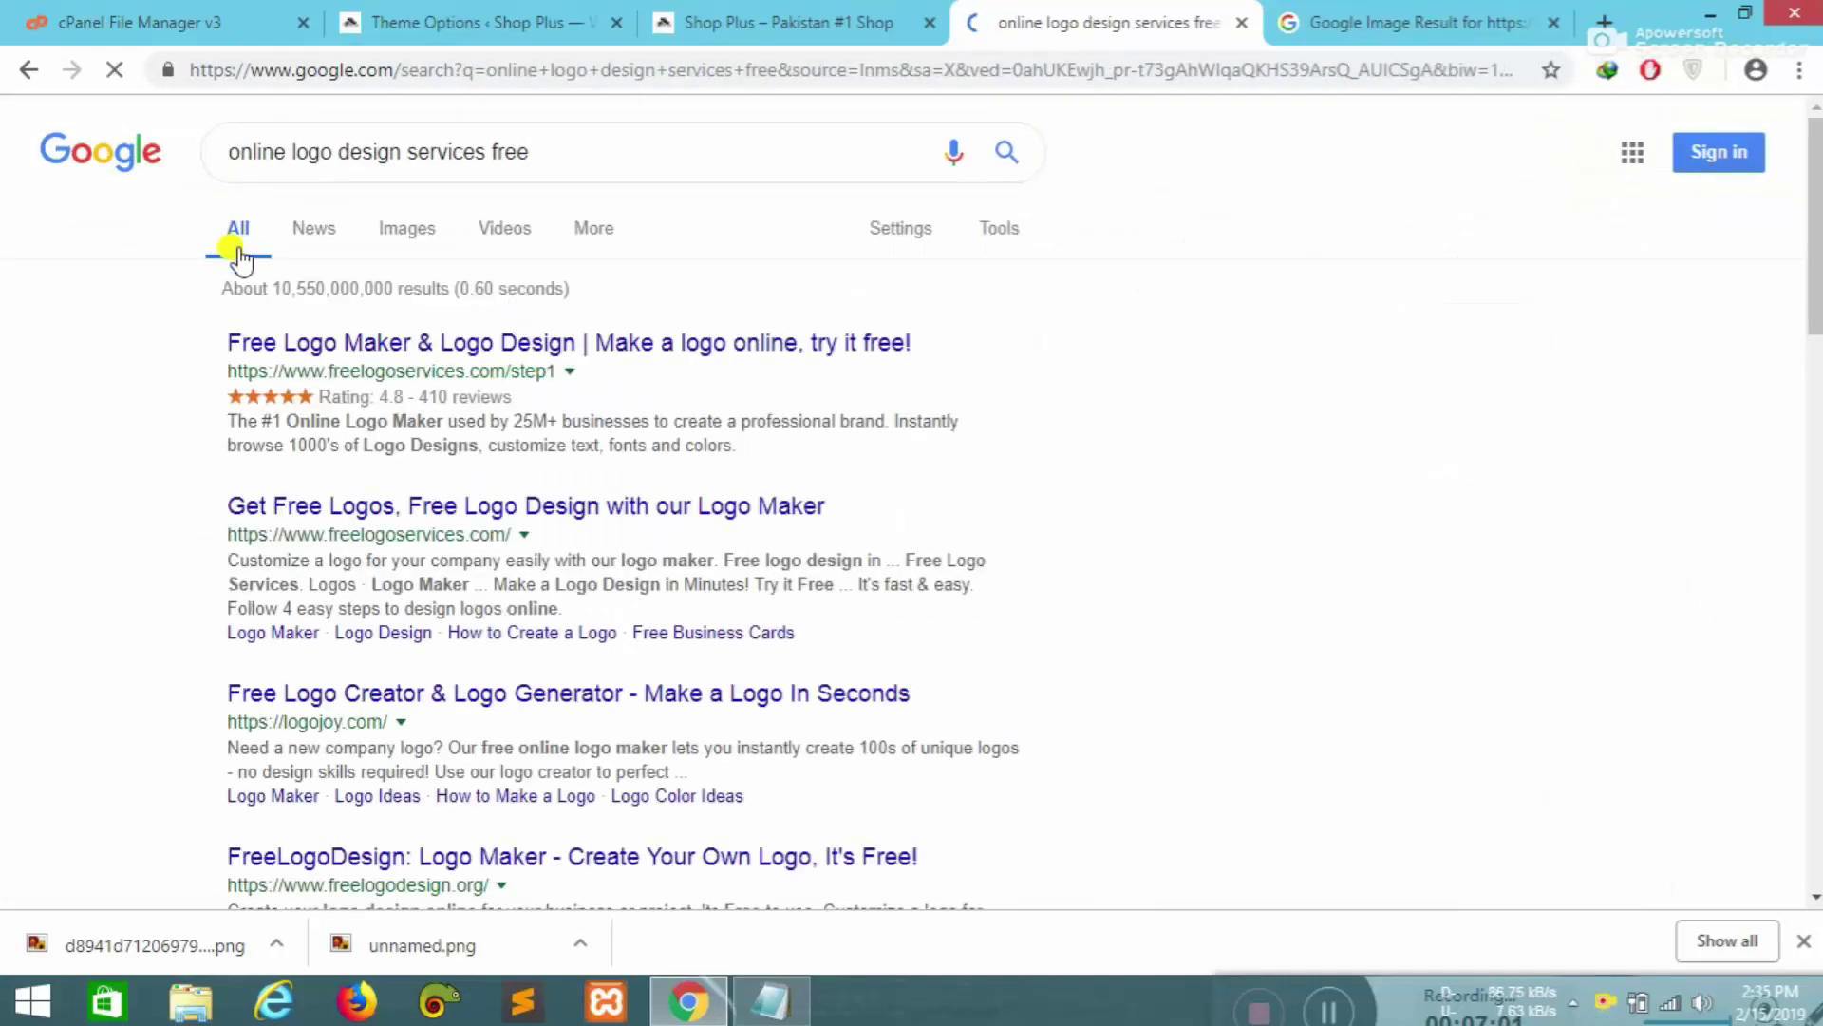
- Open the FreeLogoServices logo maker, choose the Business & Consulting category, enter "Shop Plus" as logo line 1, and return to the shop homepage
left_click(332, 352)
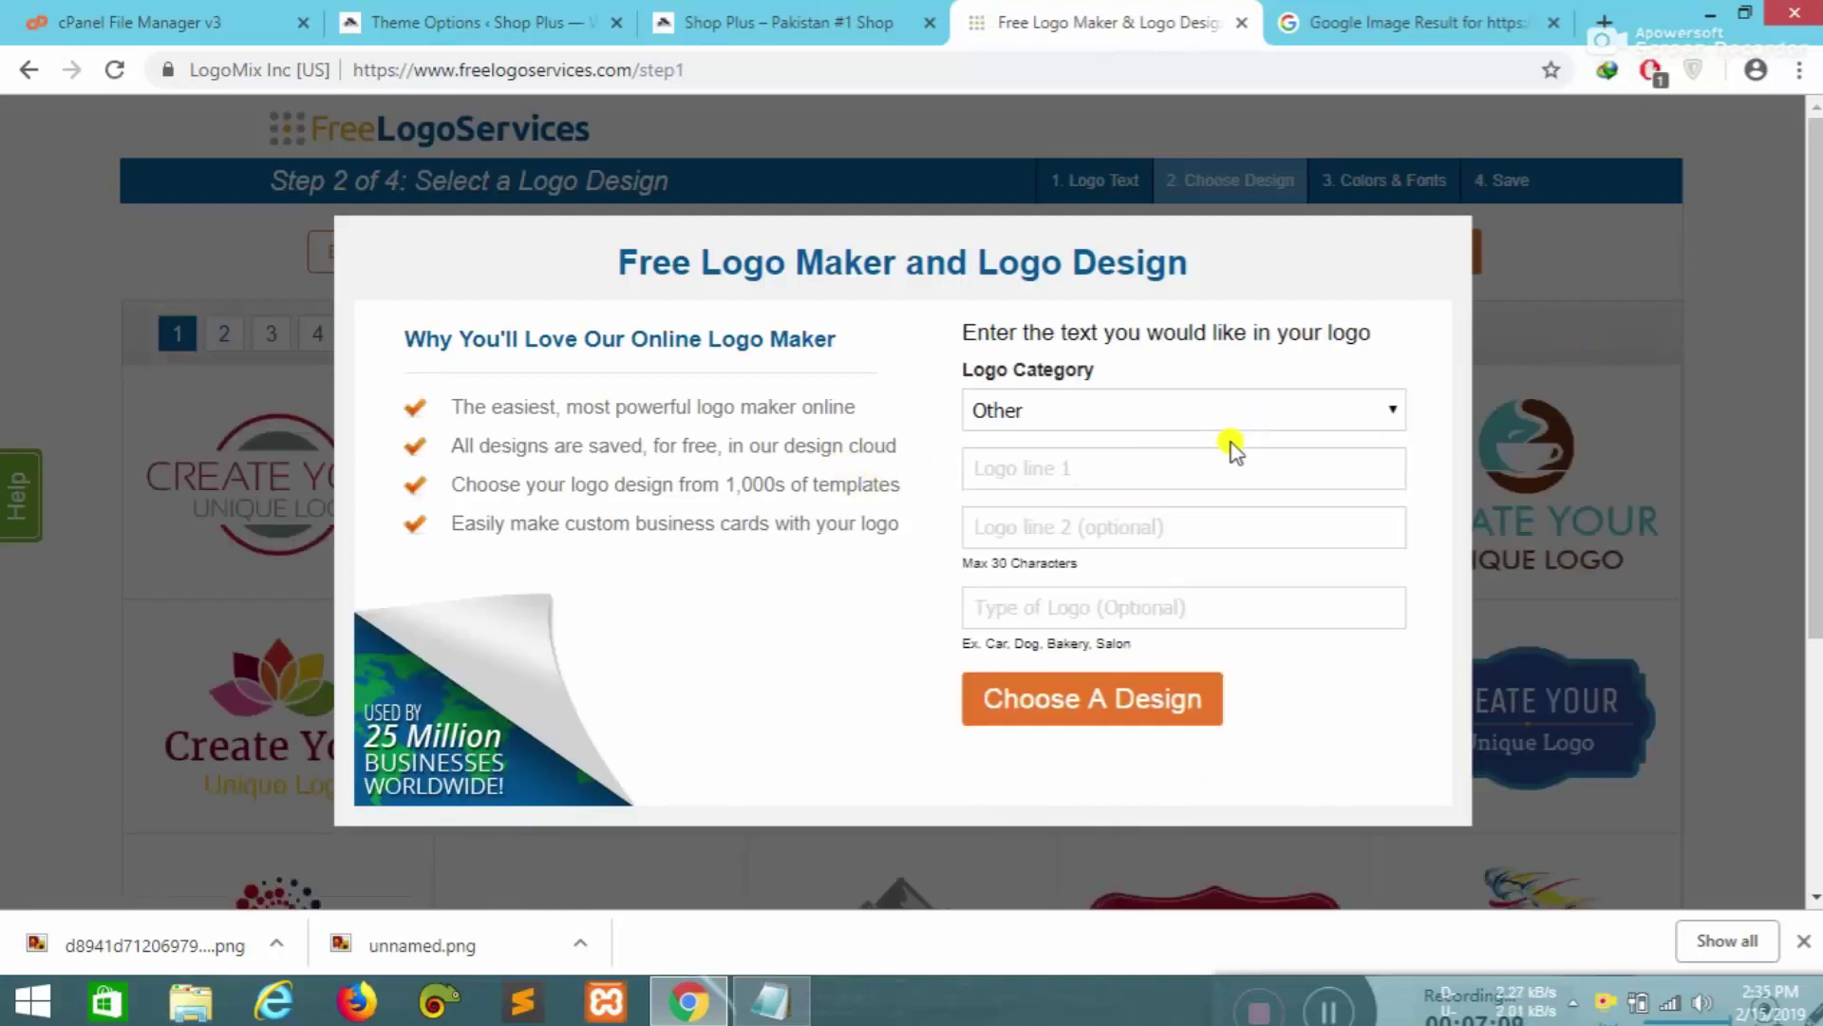
left_click(1206, 394)
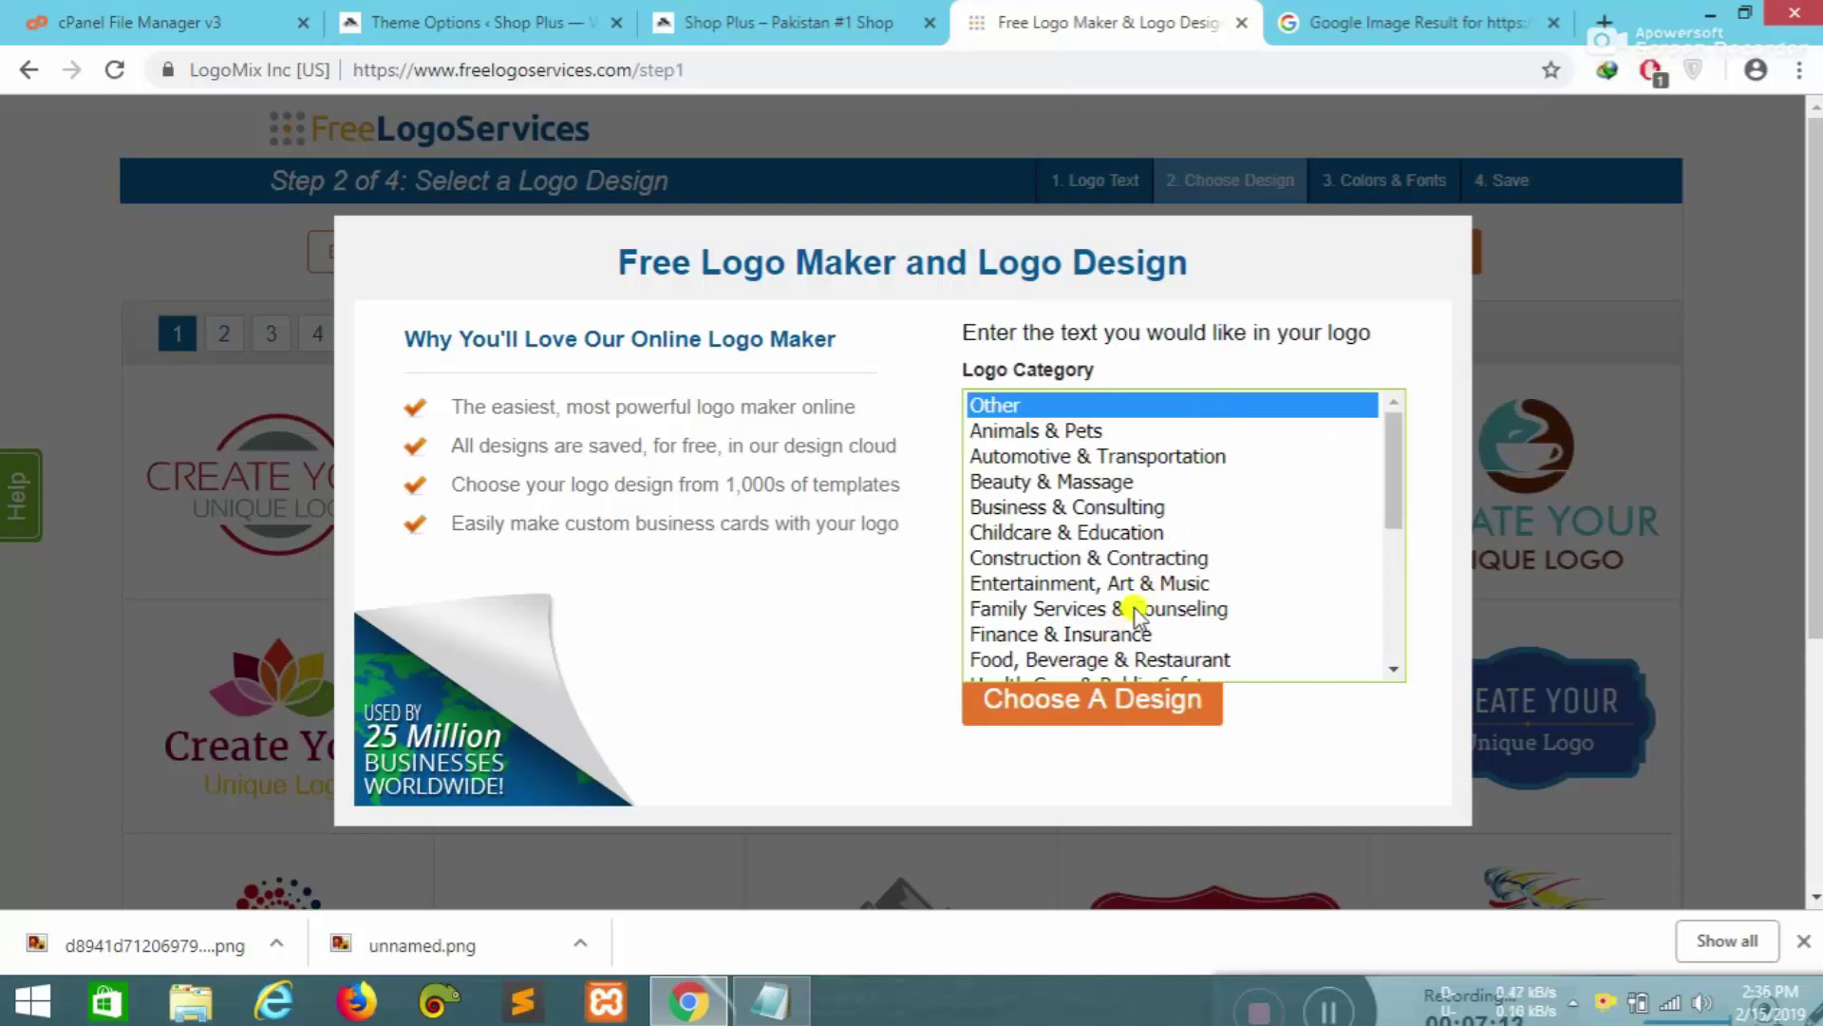
left_click(1044, 506)
left_click(1038, 468)
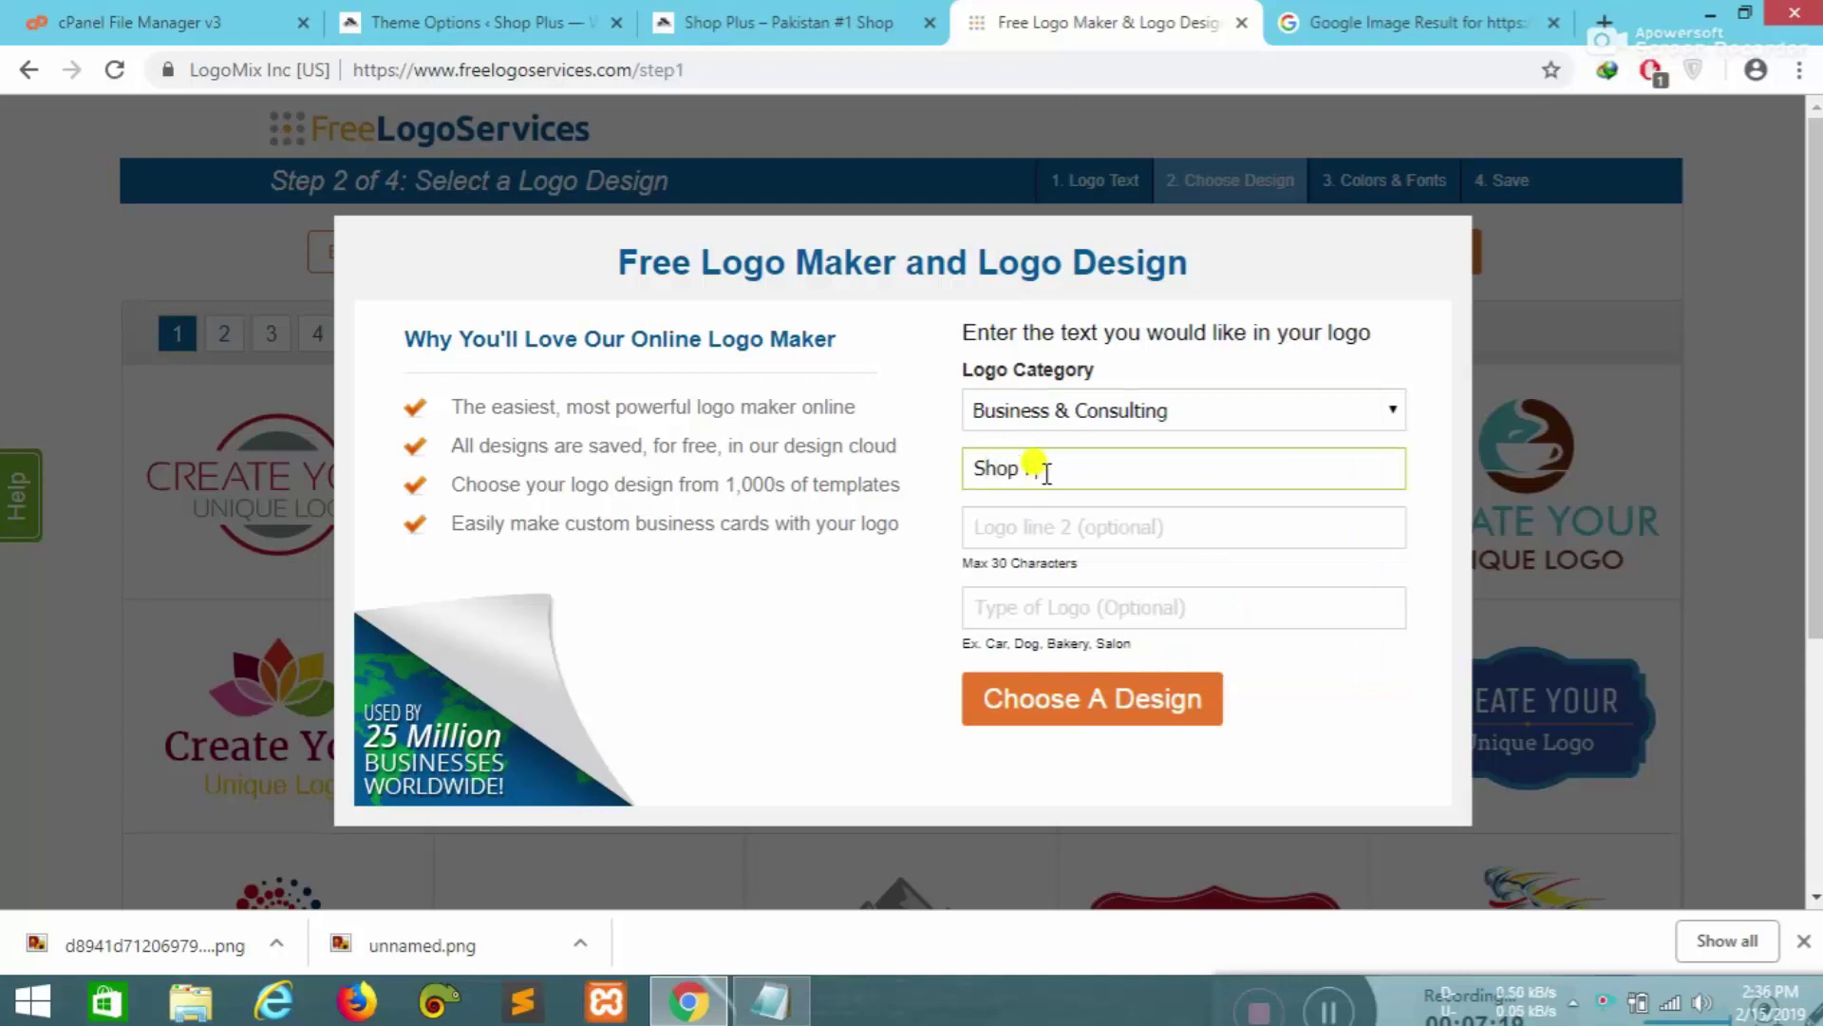
left_click(1026, 528)
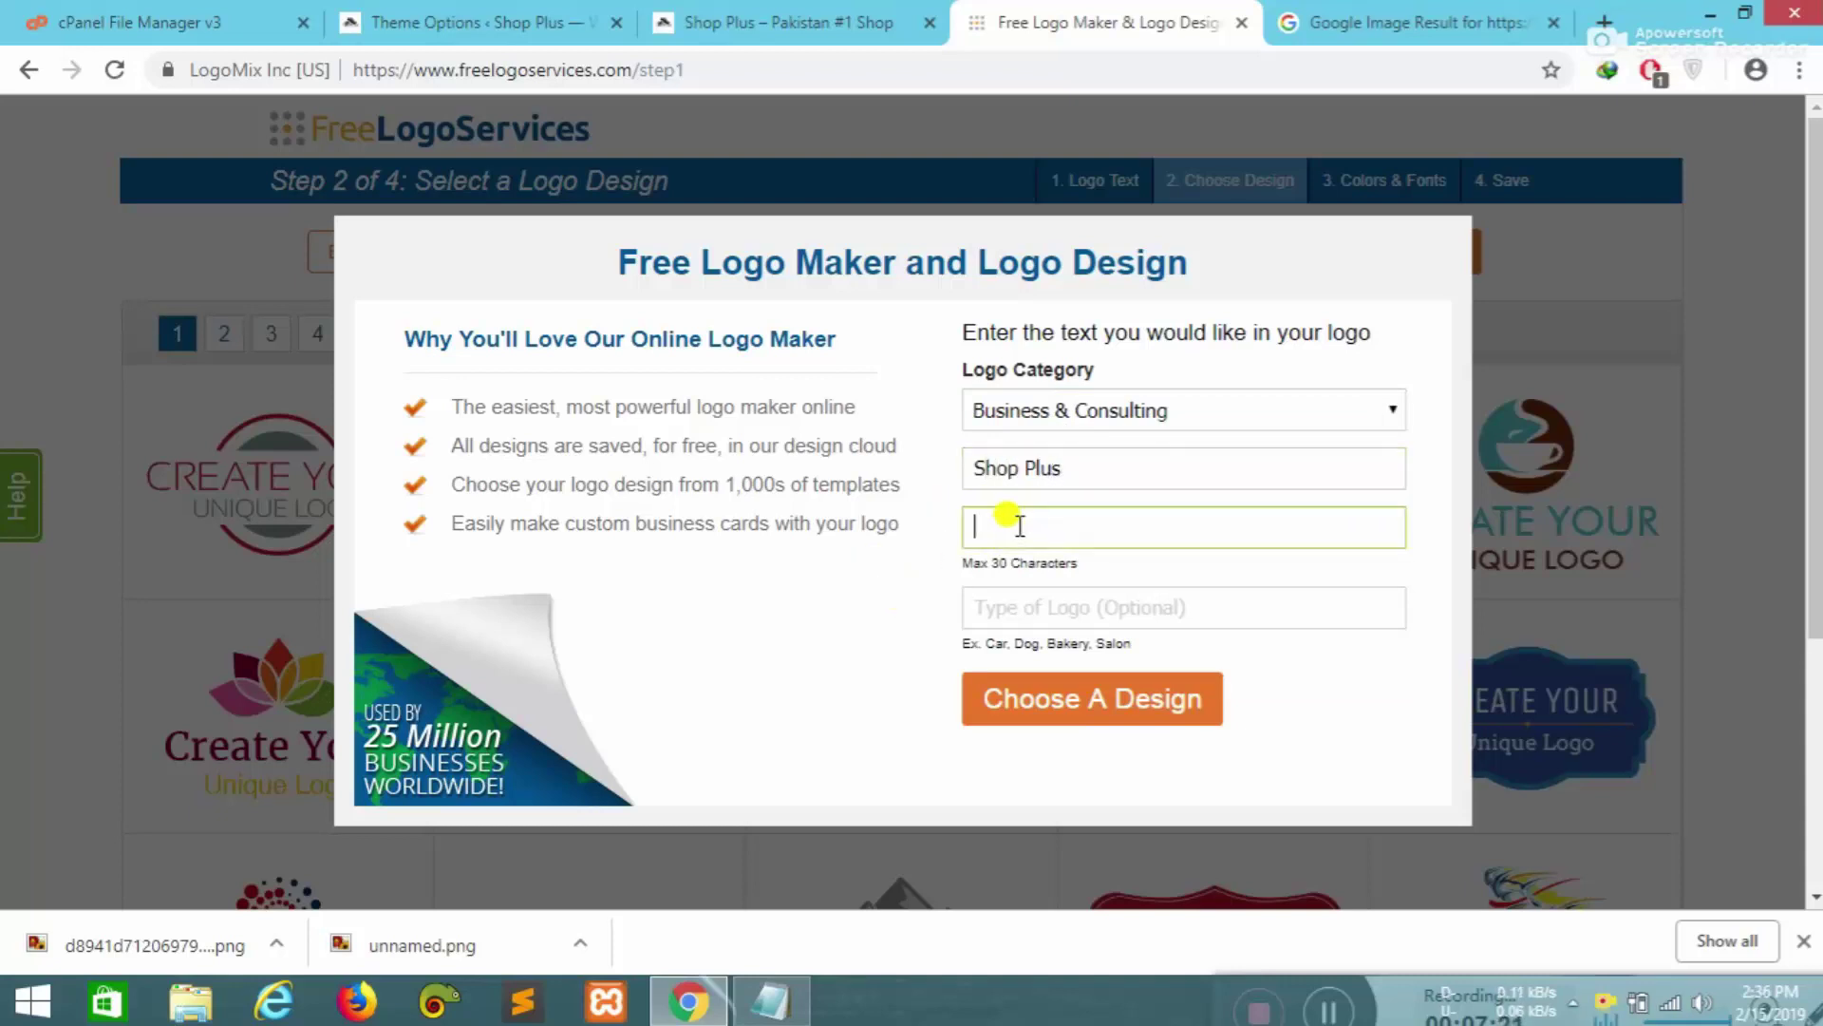
key("ctrl+shift+Tab")
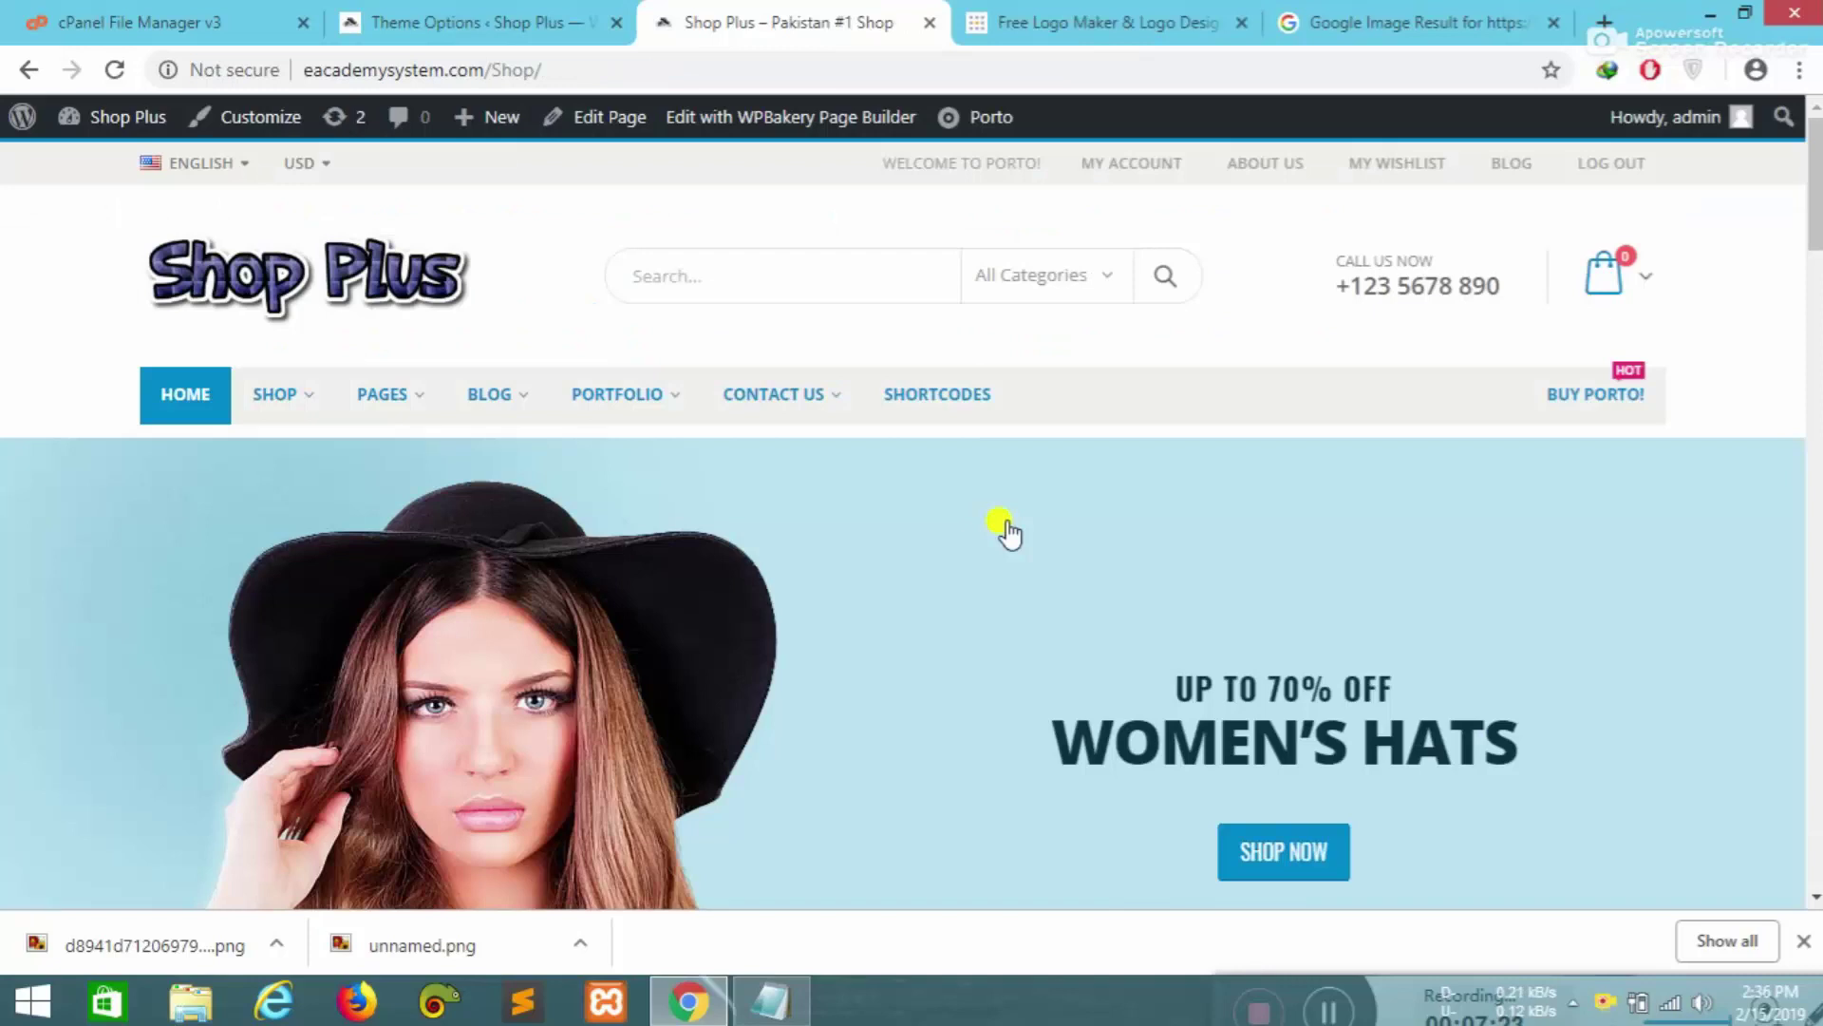
- Enter "#1 Online Shop" as the second logo line in the FreeLogoServices logo maker and continue to the design selection
left_click(1014, 19)
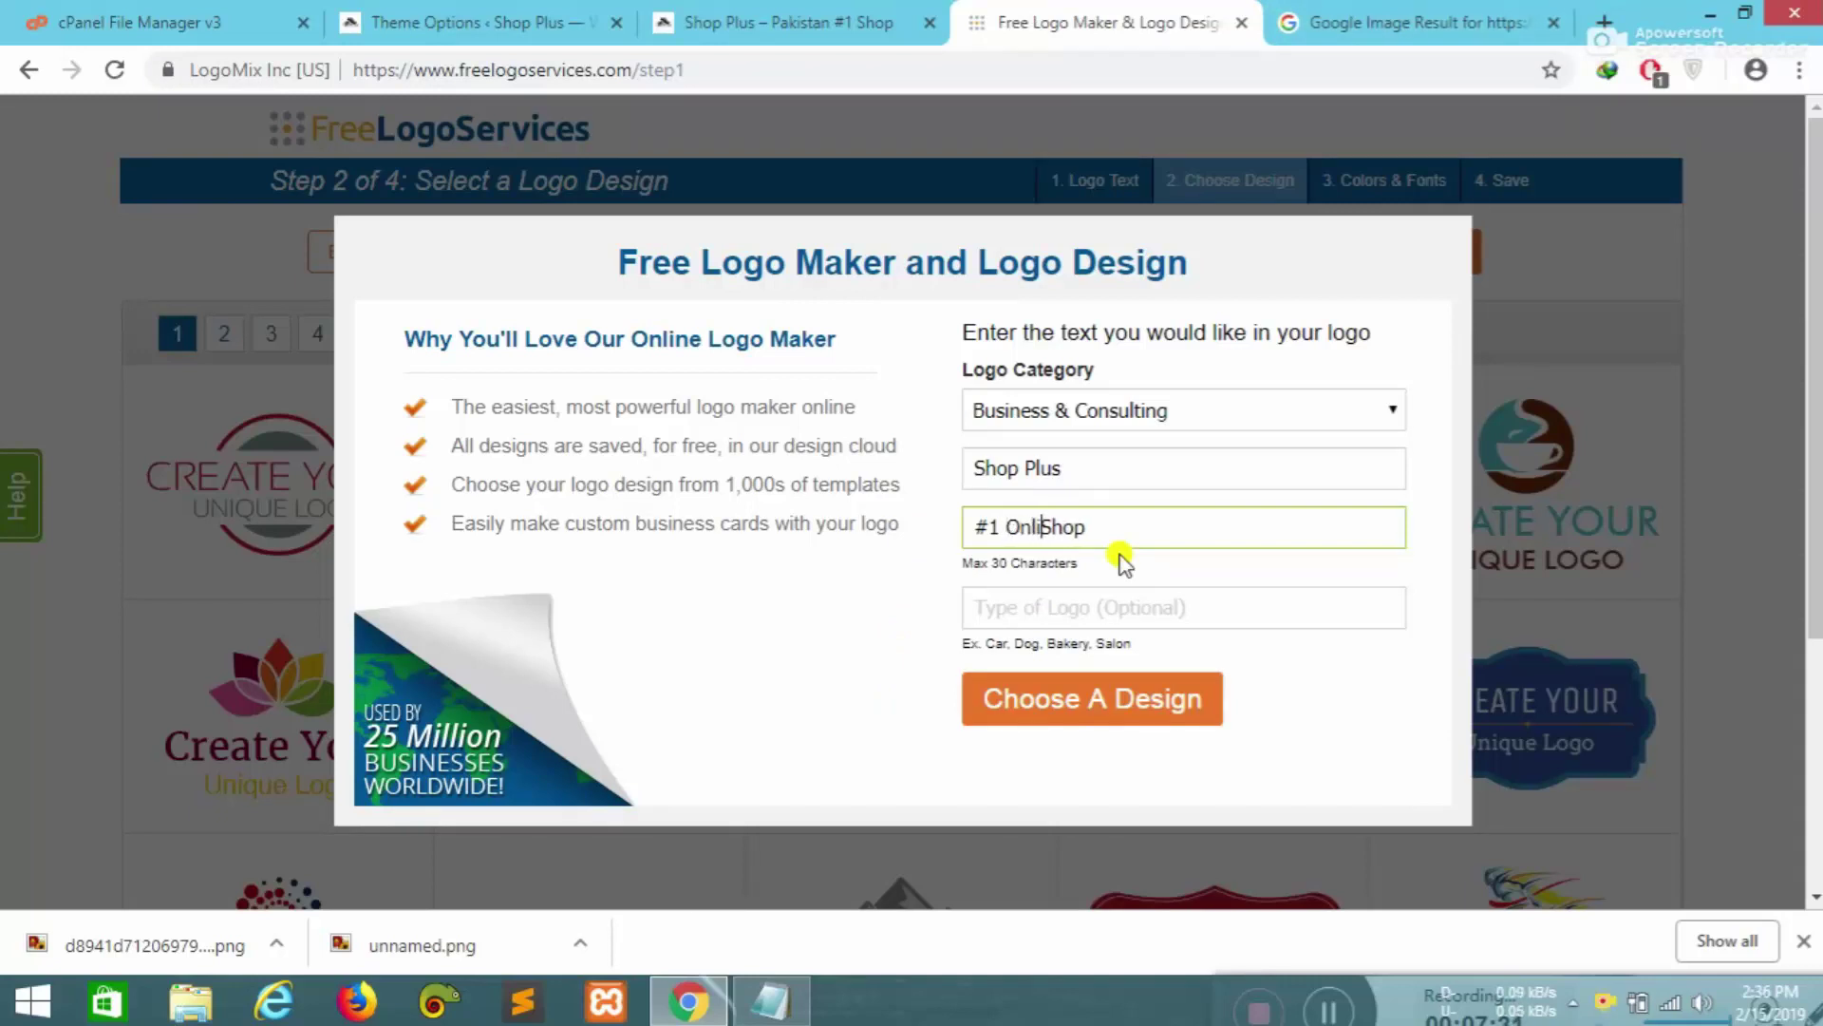
left_click(1083, 707)
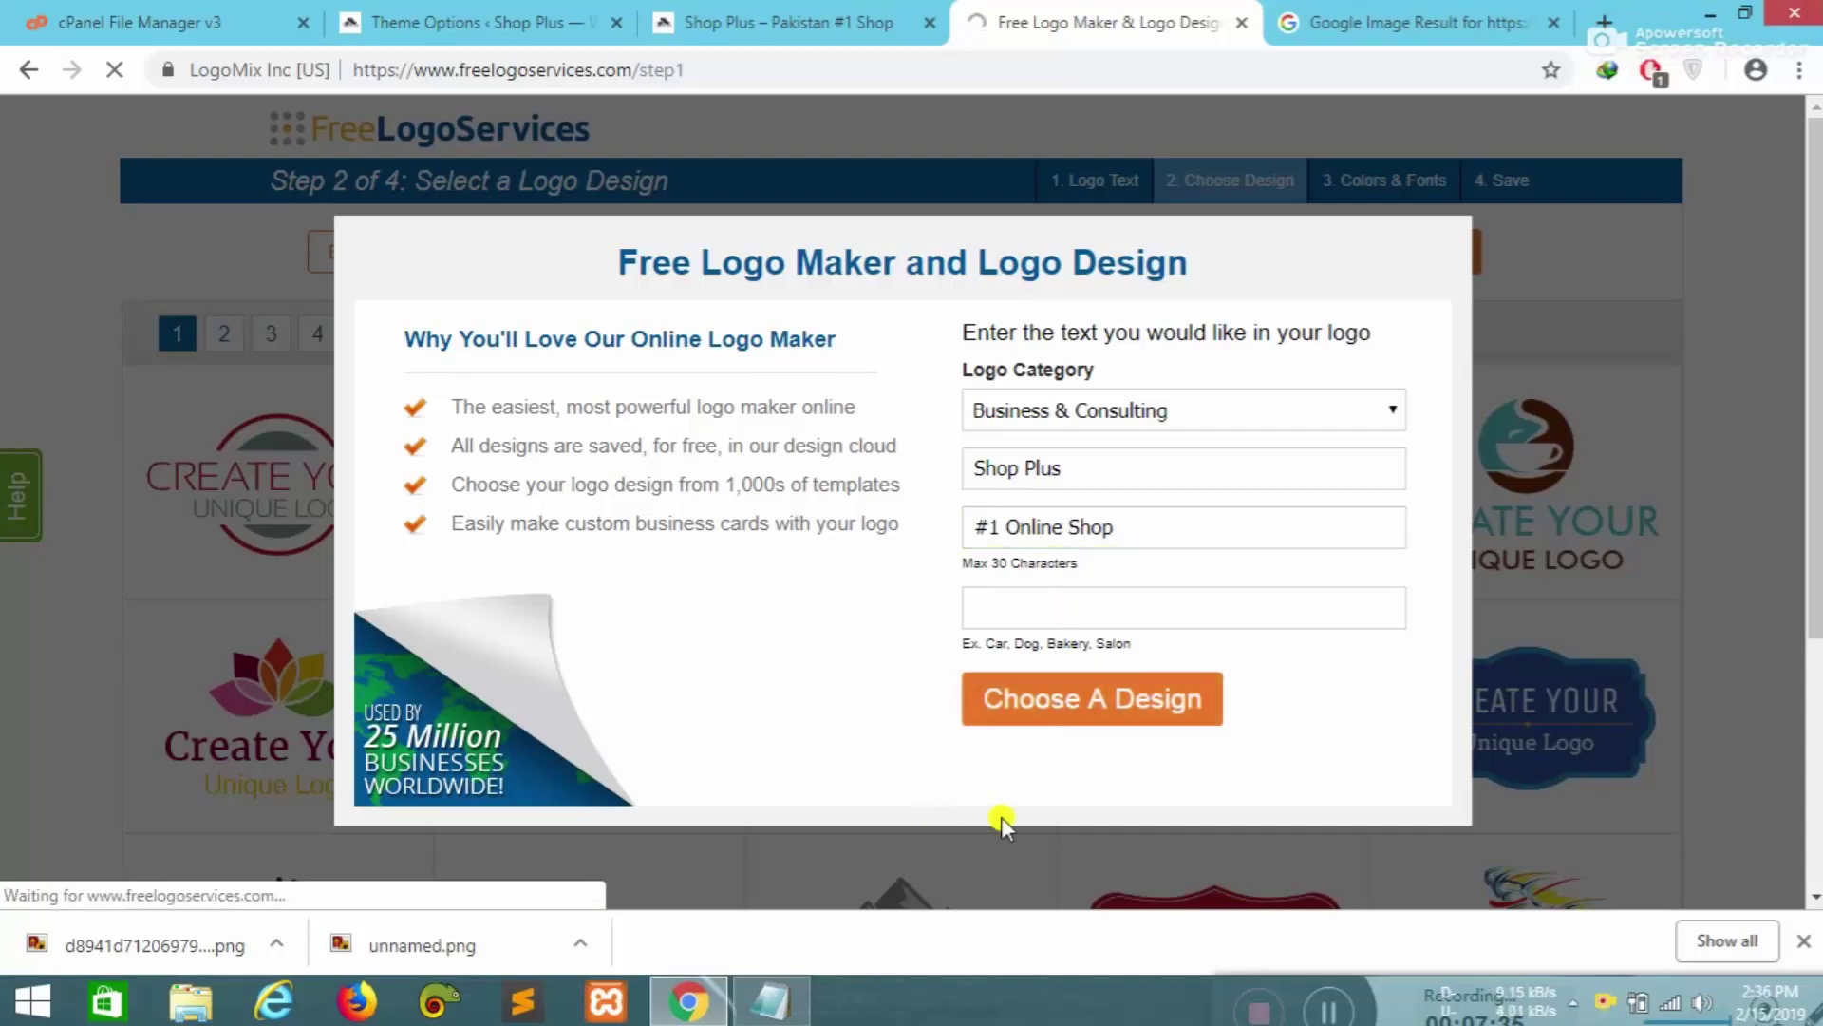
left_click(1803, 940)
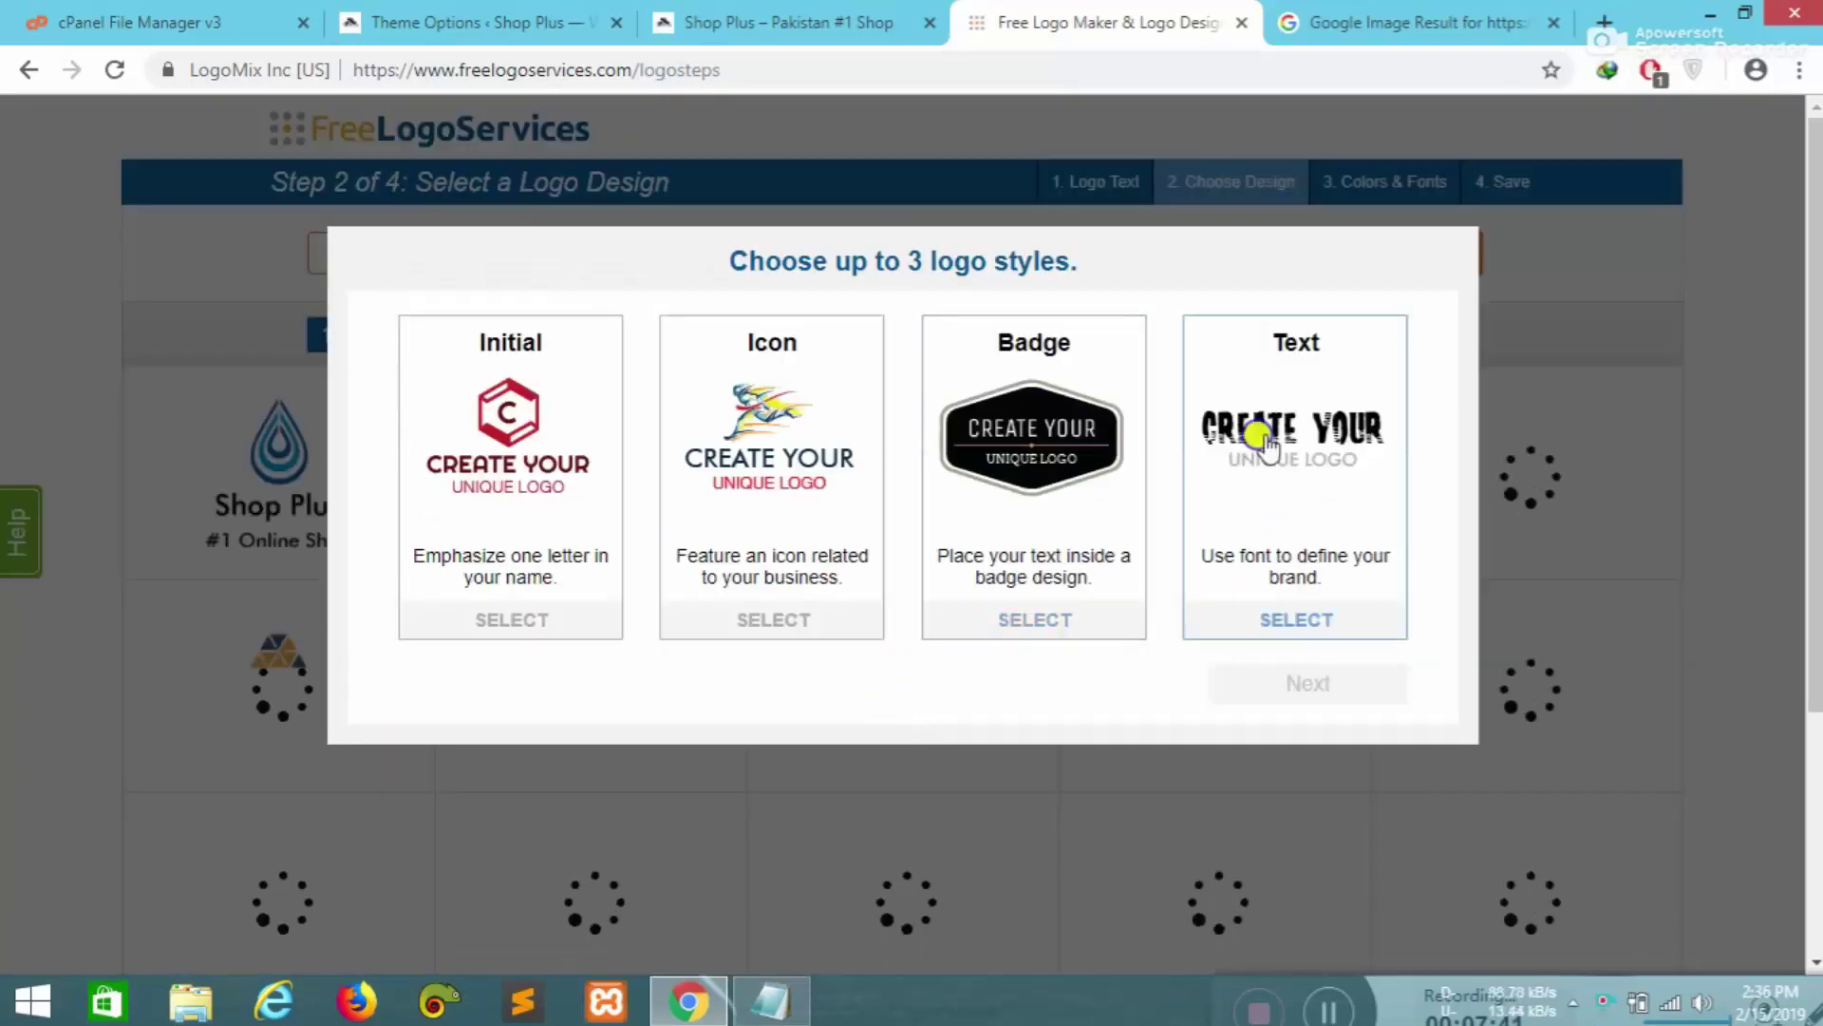
- Choose the Initial logo style and the Sans Serif logo font, and continue to the matching designs
right_click(1310, 454)
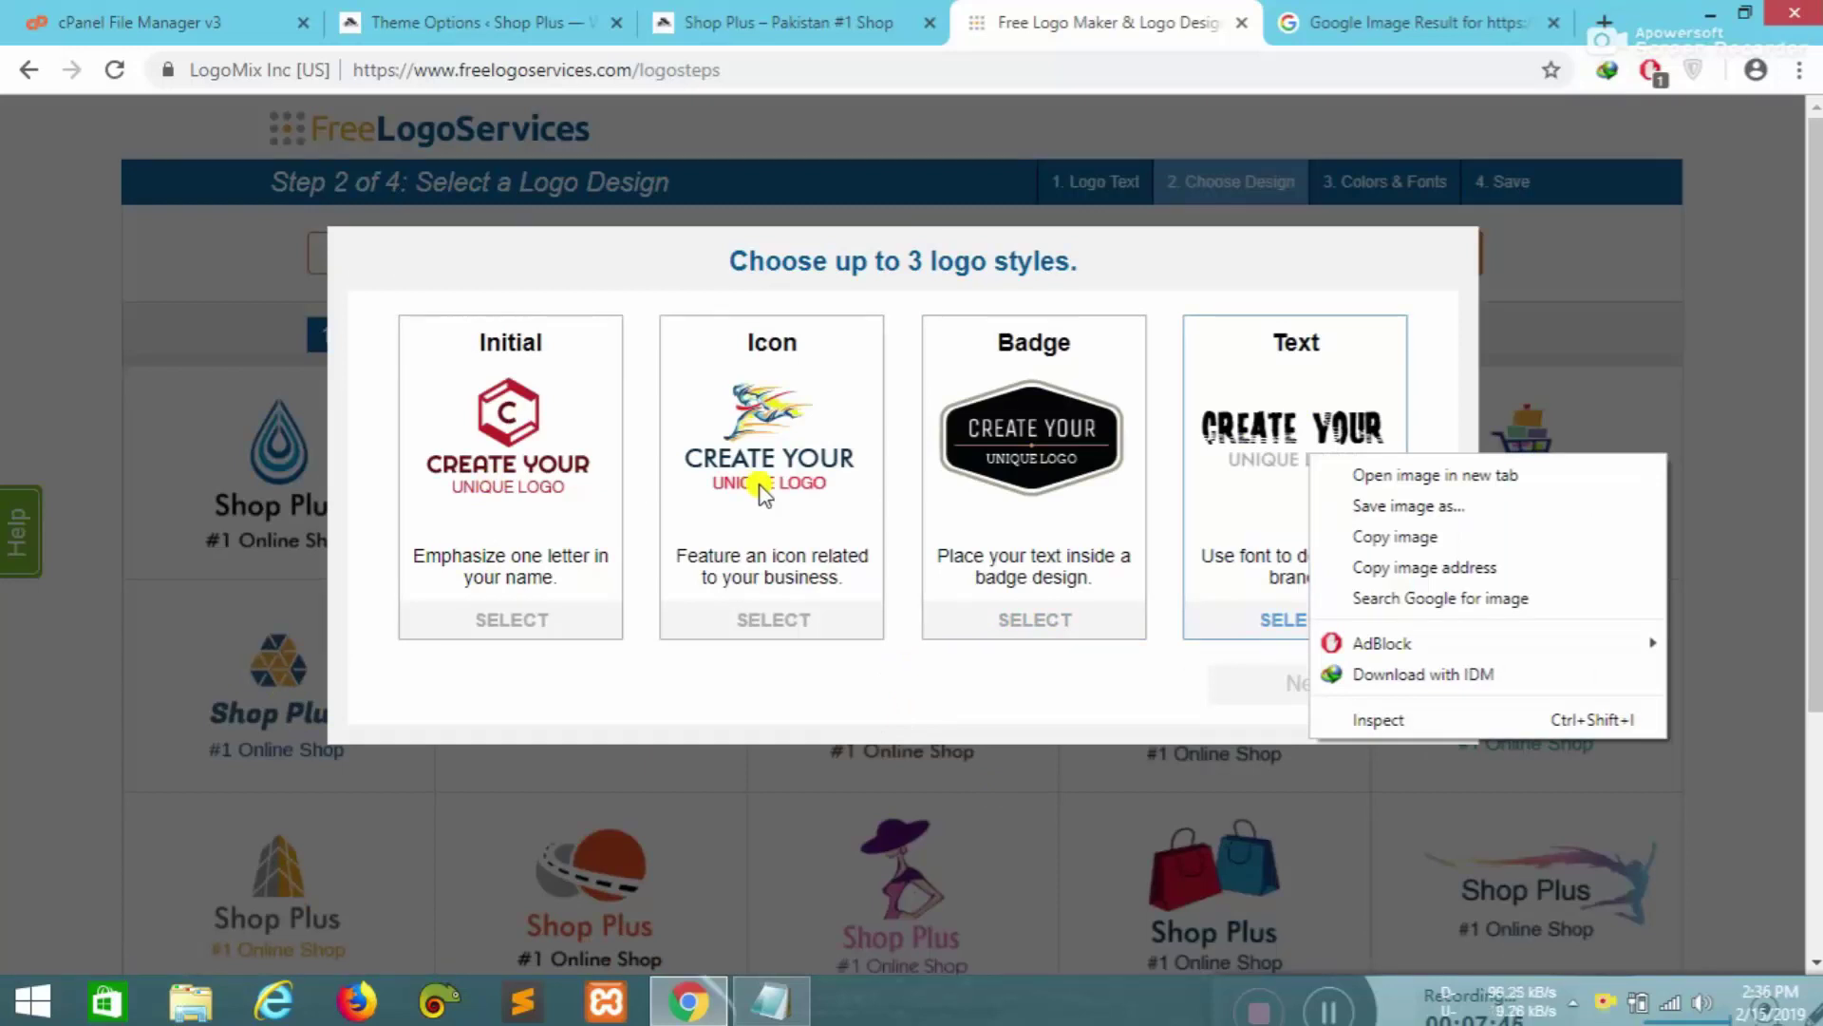
left_click(541, 475)
left_click(543, 498)
left_click(546, 503)
left_click(1368, 689)
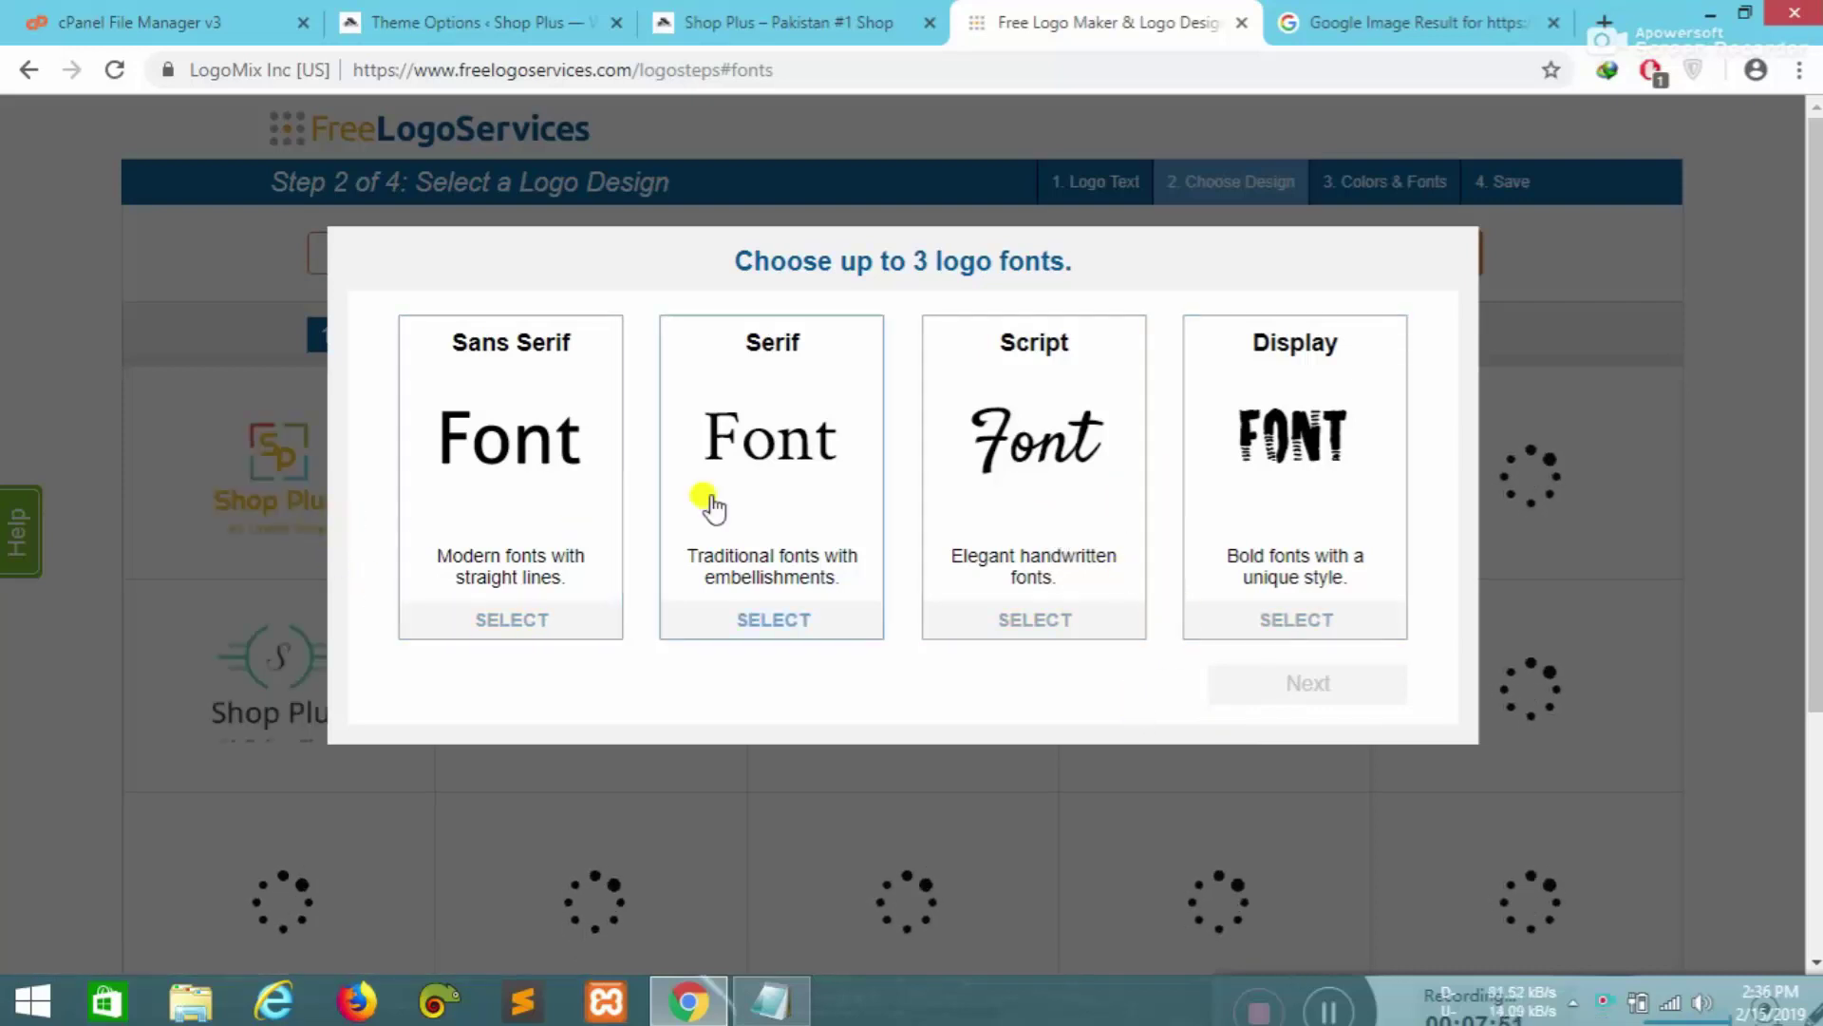
left_click(447, 448)
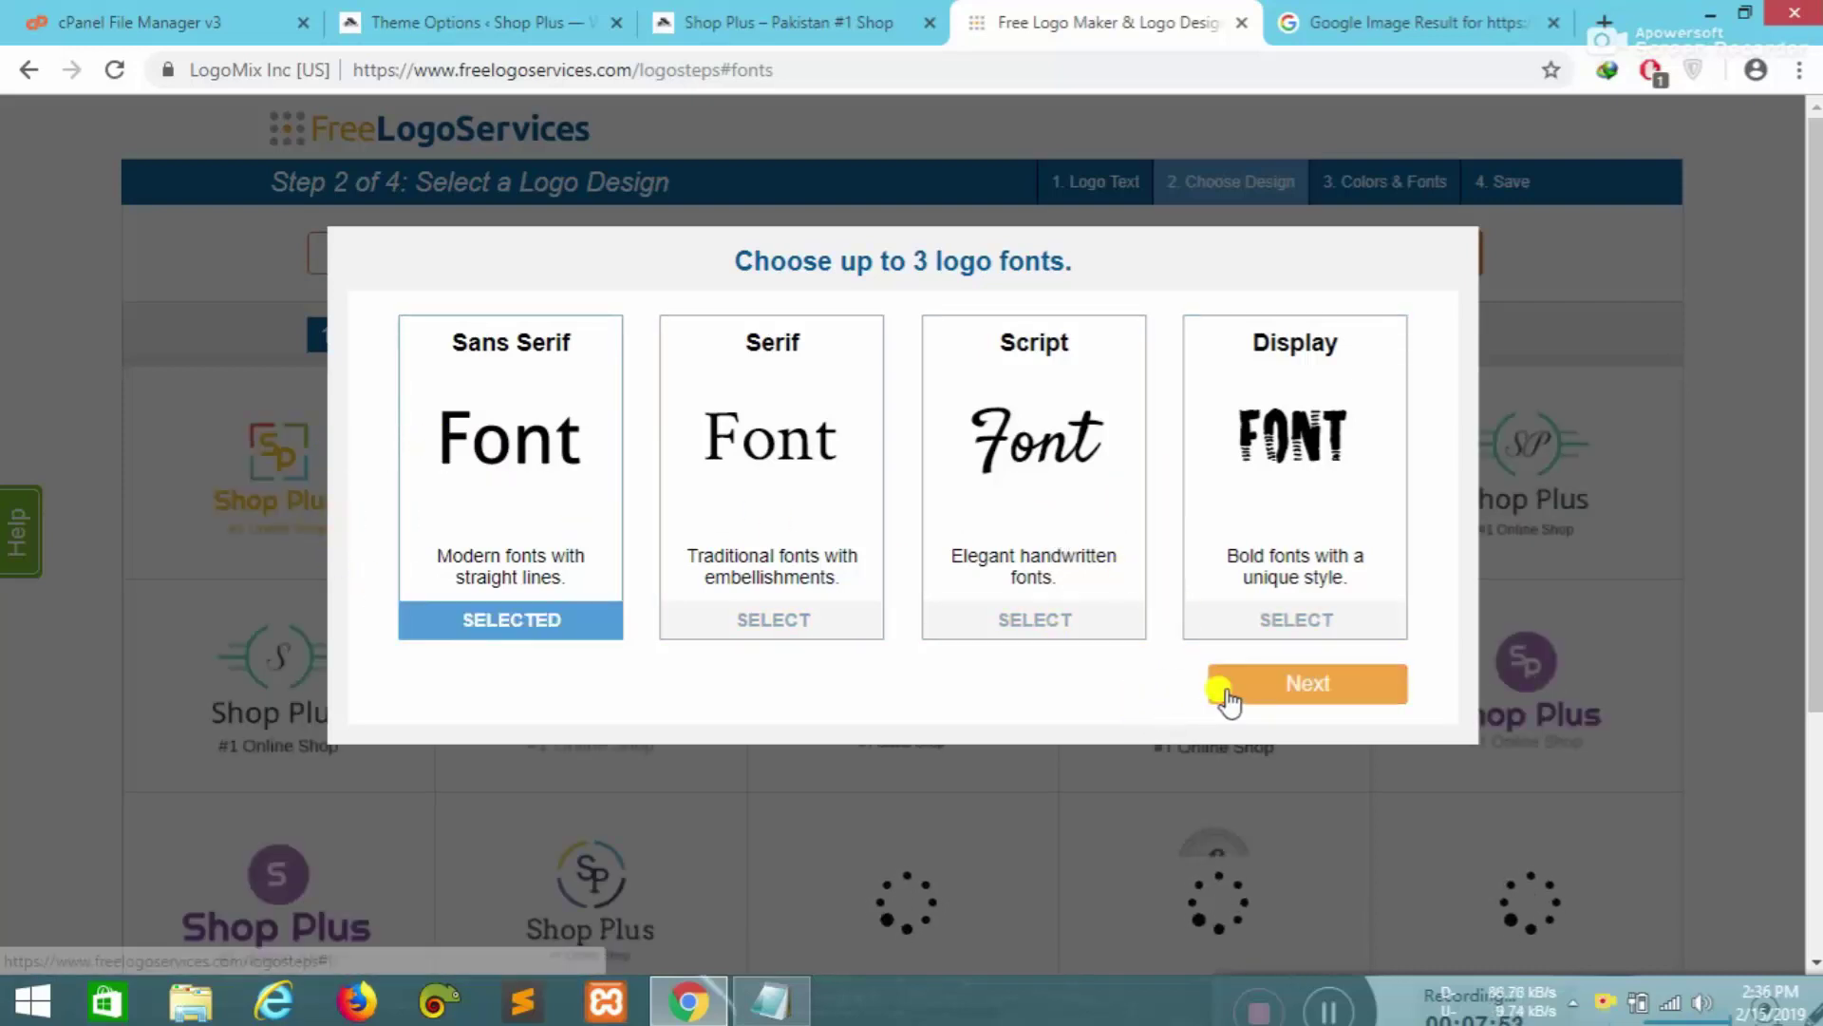
left_click(1221, 683)
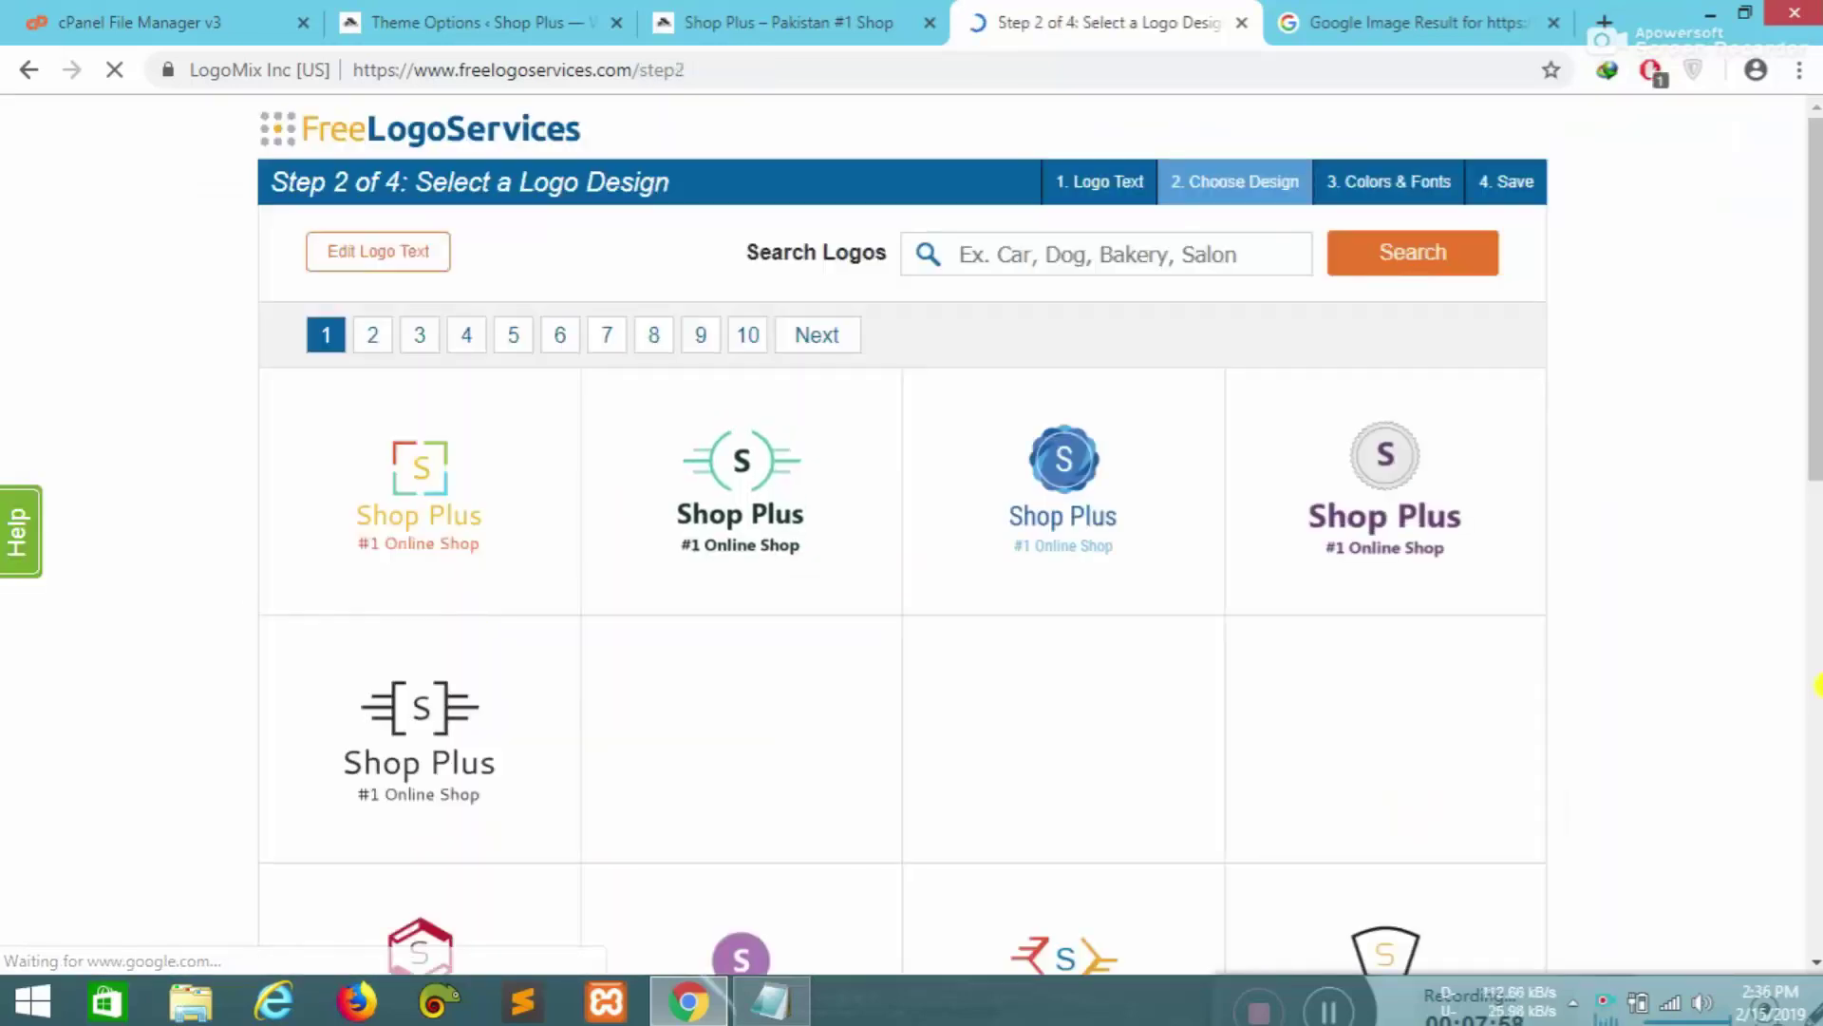
- Browse the first page of Shop Plus logo designs and try to save the green triangle logo
mouse_move(1097, 679)
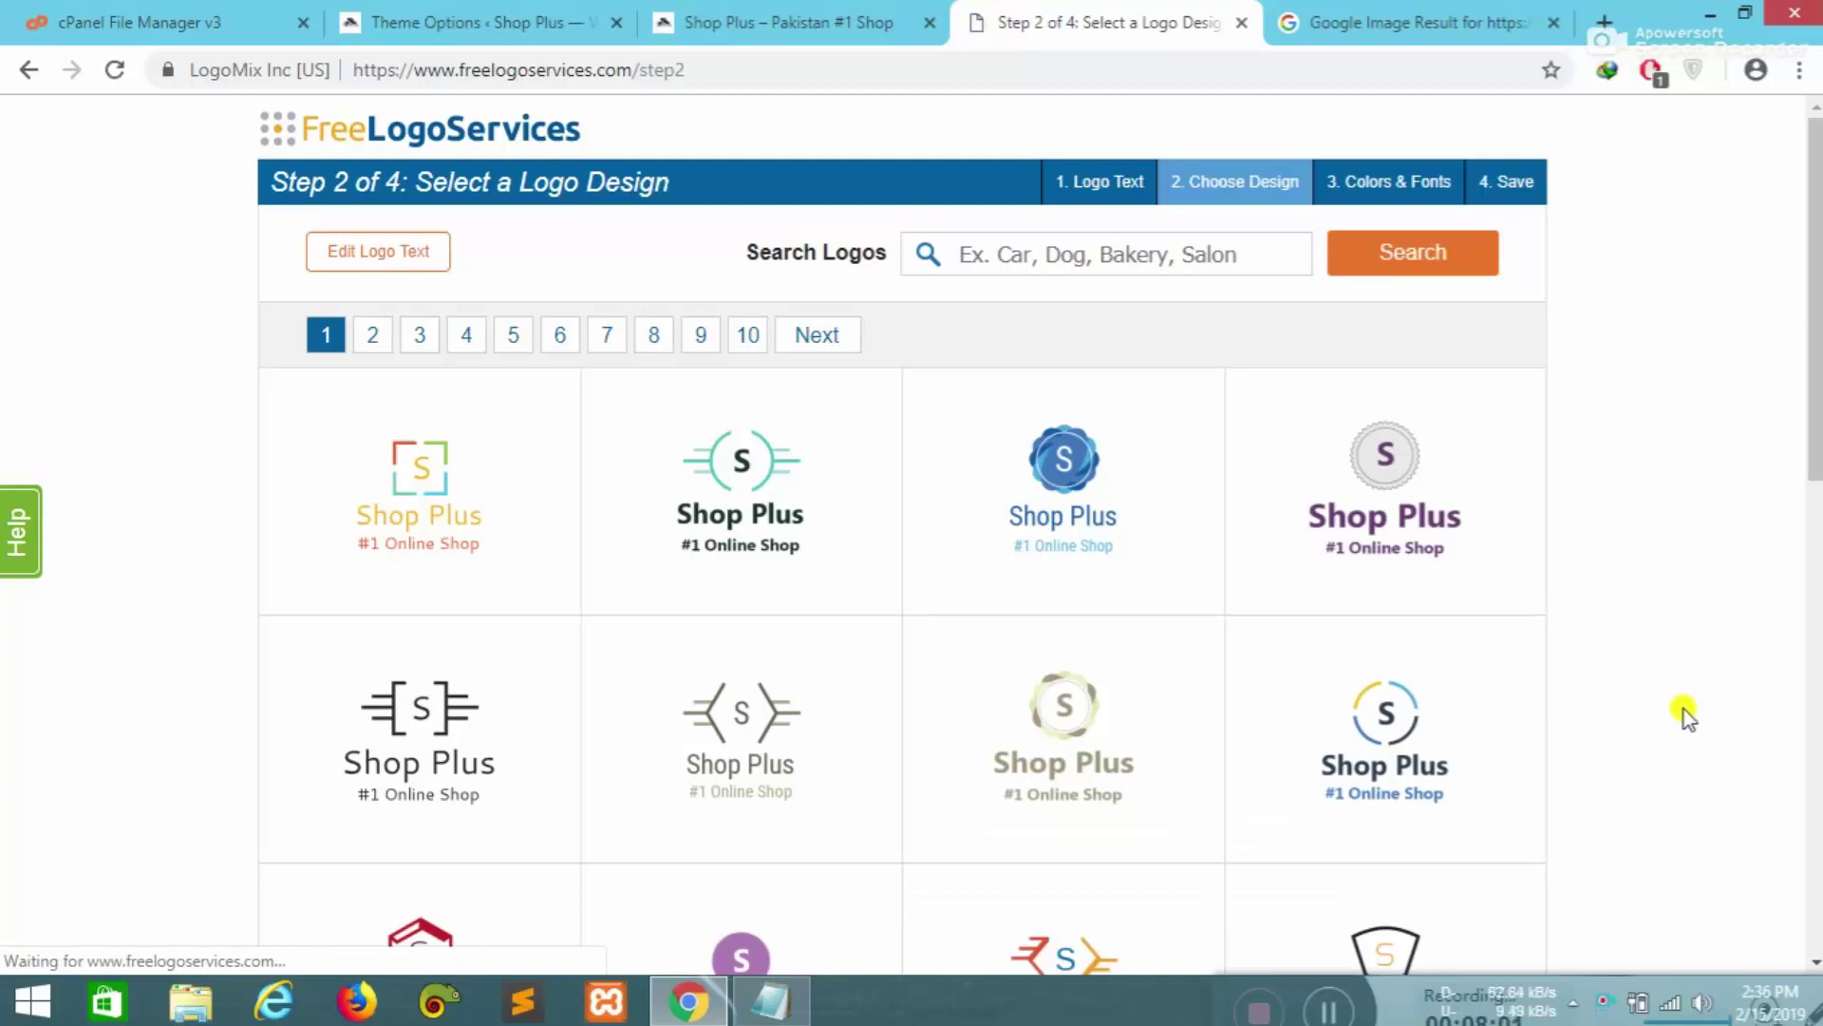
scroll(1683, 717, "down", 5)
scroll(737, 573, "down", 3)
mouse_move(750, 575)
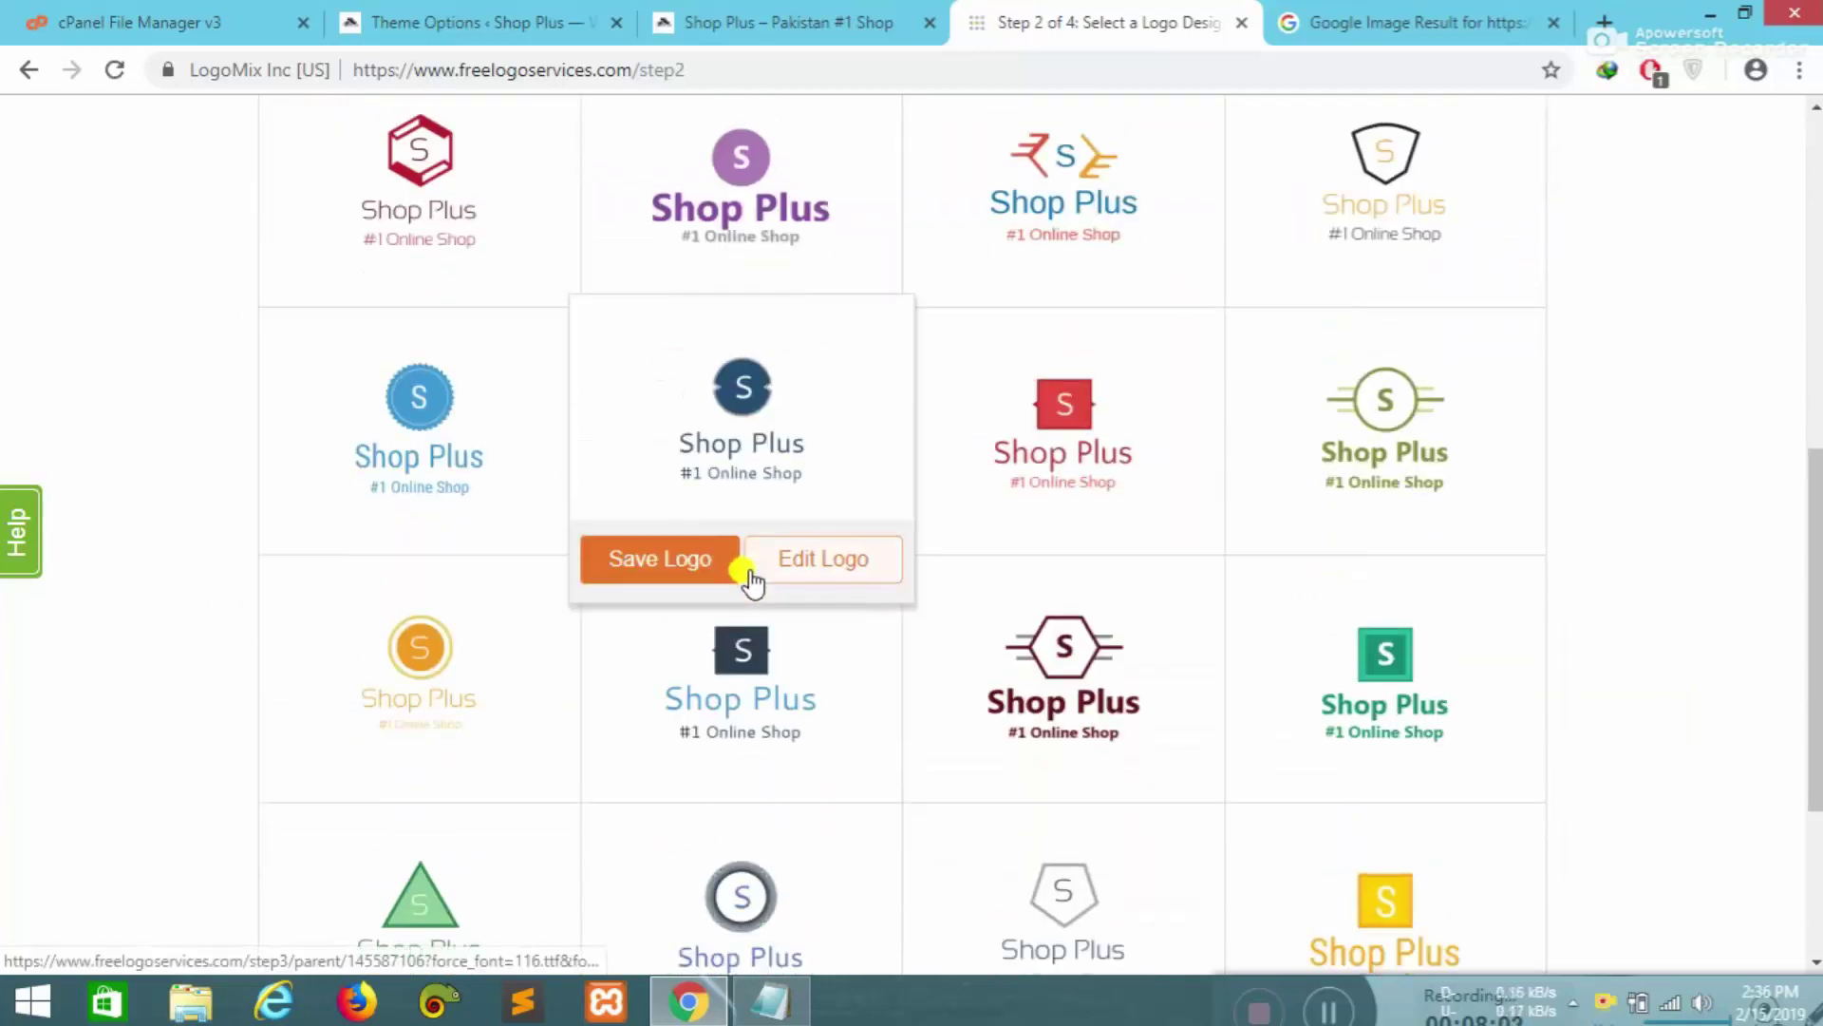
scroll(750, 574, "down", 3)
mouse_move(265, 599)
left_click(368, 728)
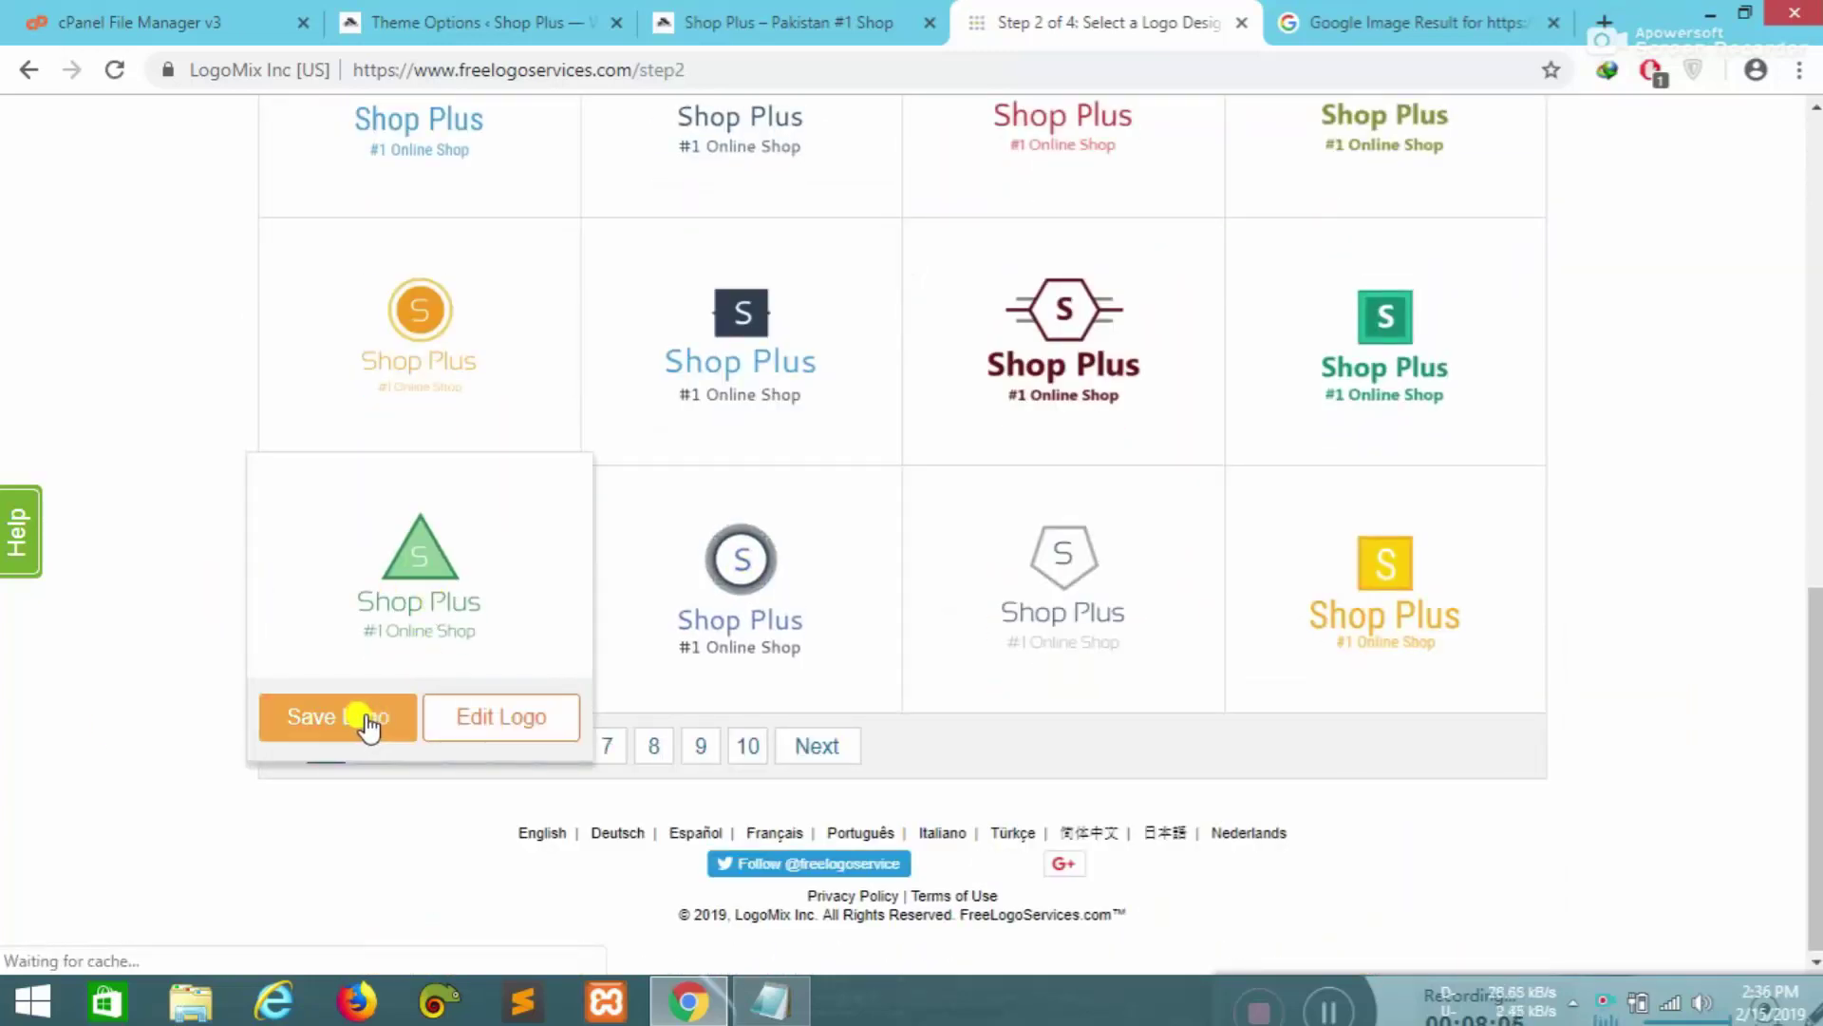
right_click(89, 395)
right_click(150, 390)
- Check the shop homepage's header logo and review the logo upload, maximum width and overlay settings in the theme options
left_click(708, 9)
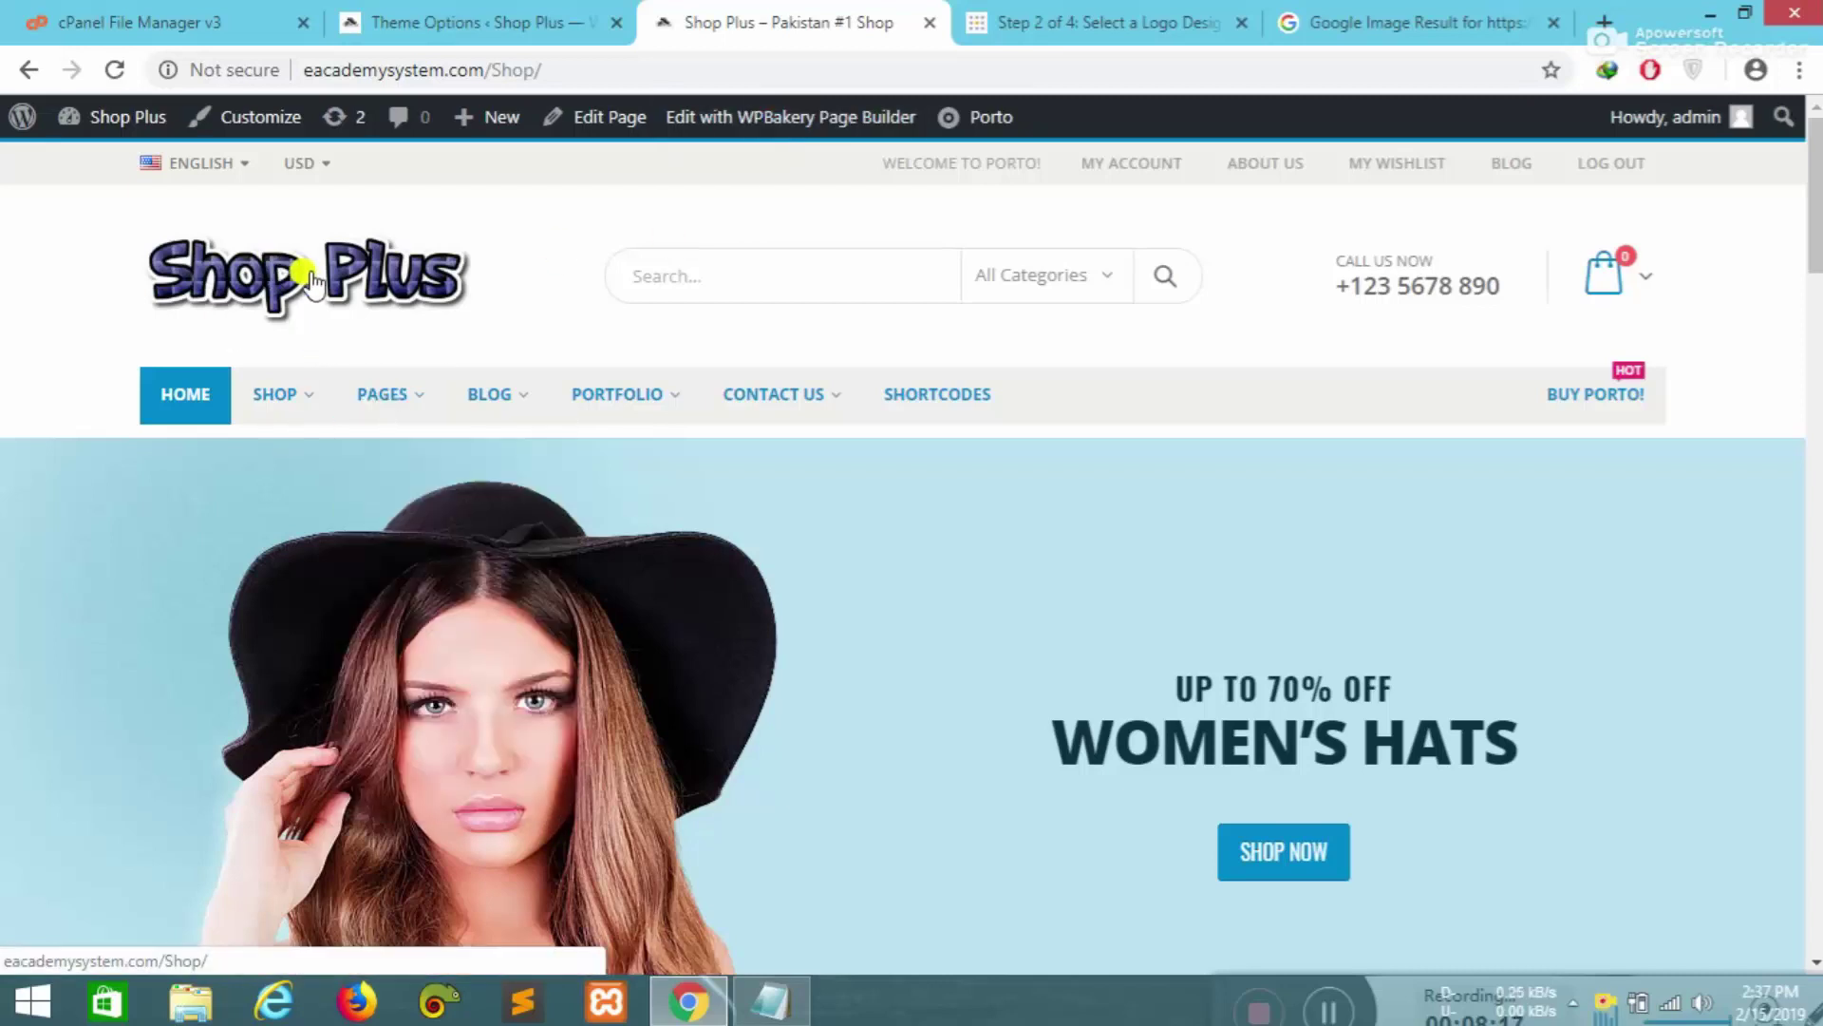
left_click(509, 26)
scroll(765, 541, "down", 4)
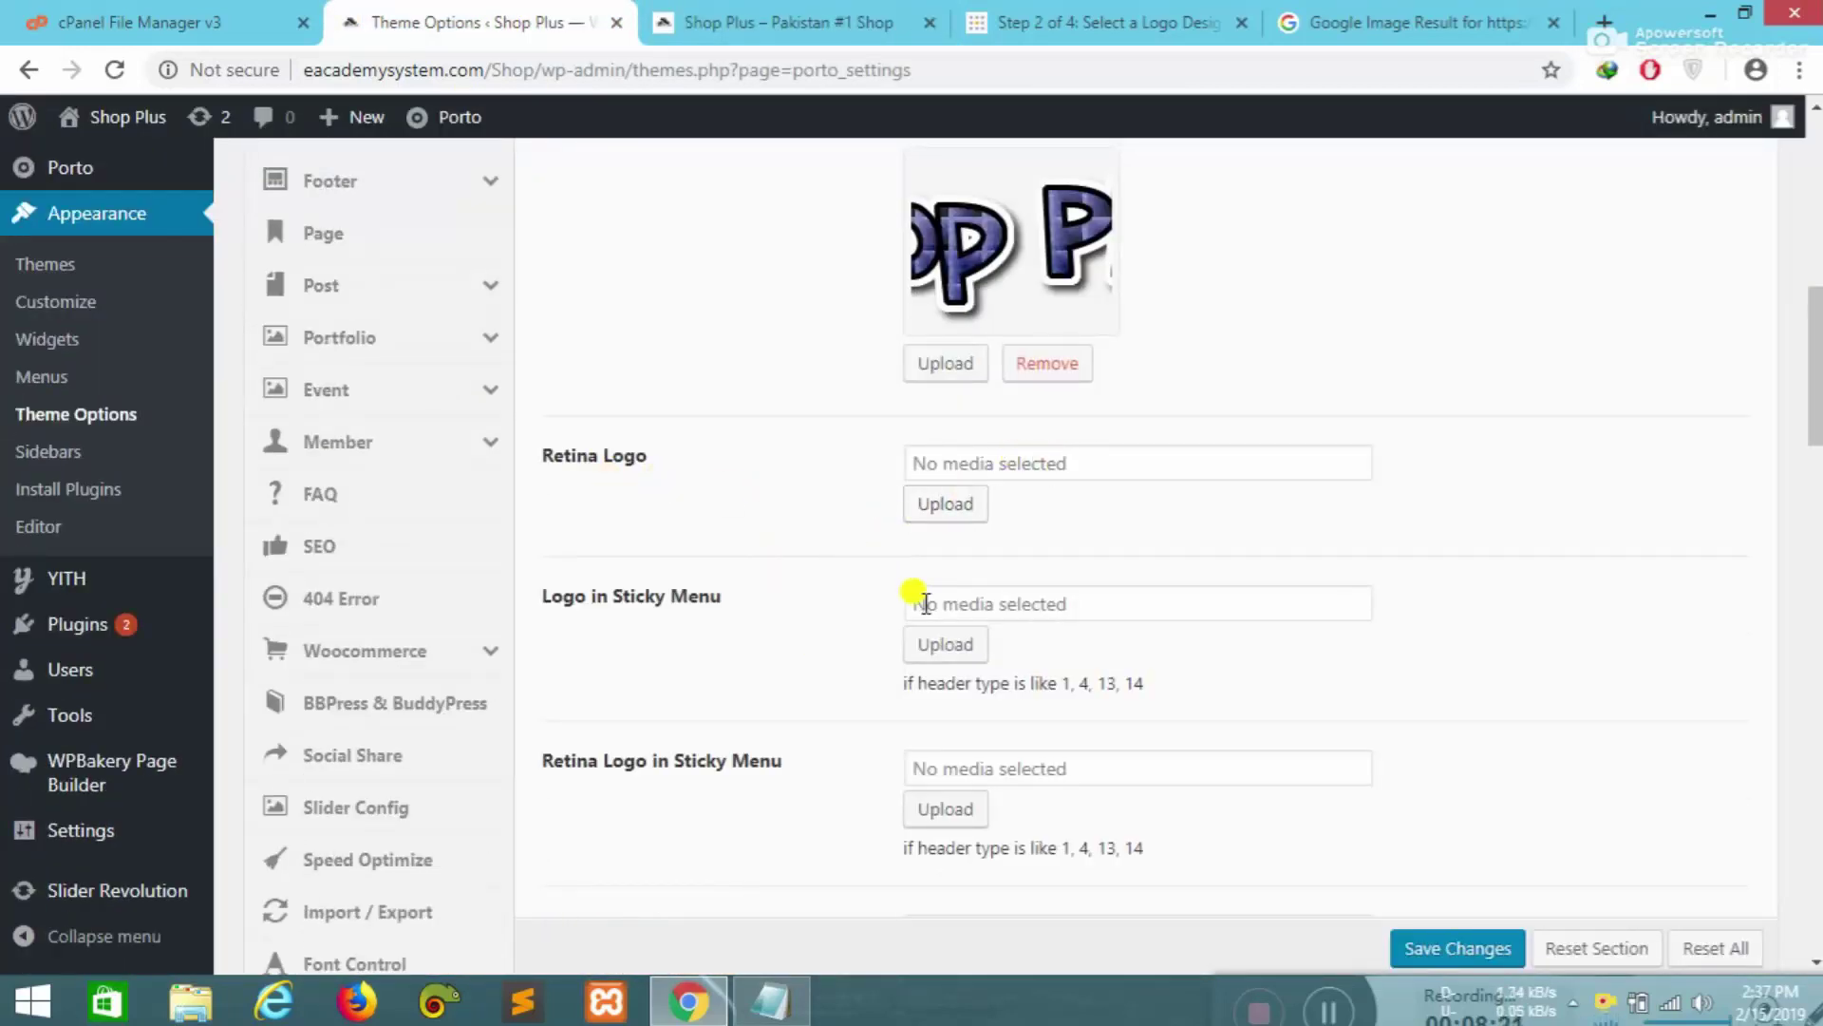
scroll(926, 600, "down", 3)
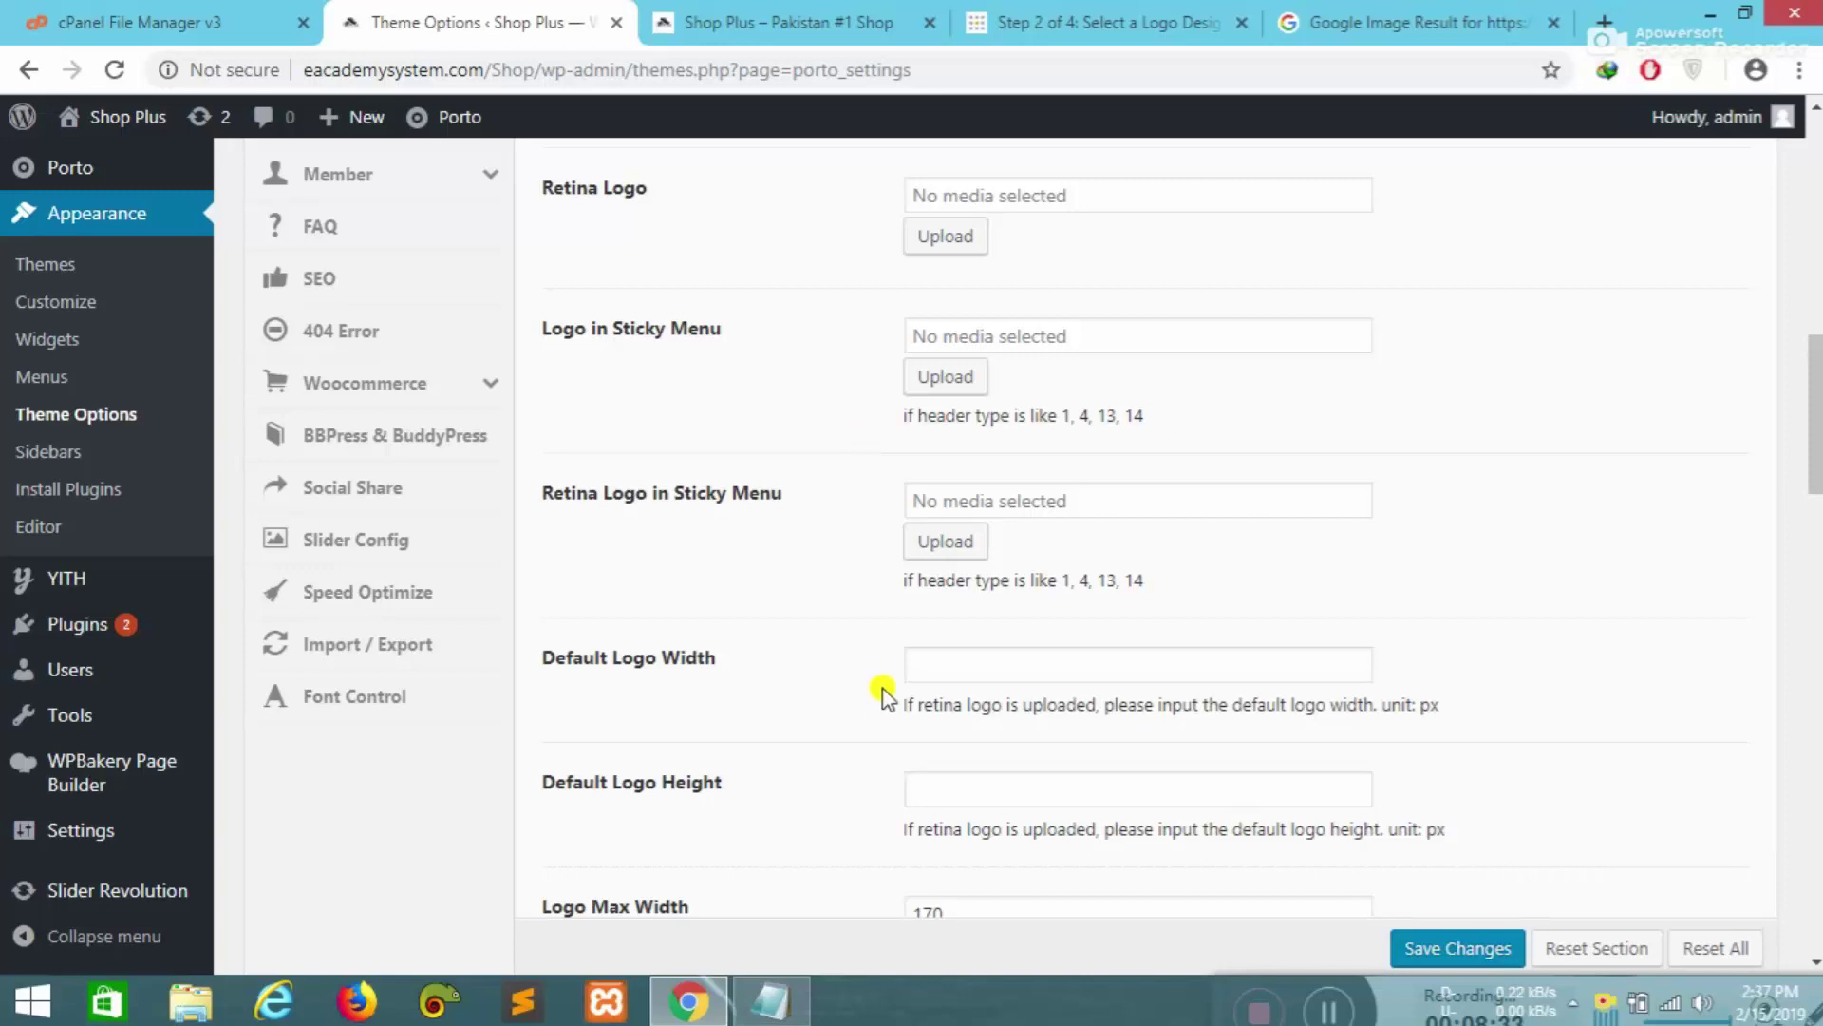
scroll(961, 774, "down", 4)
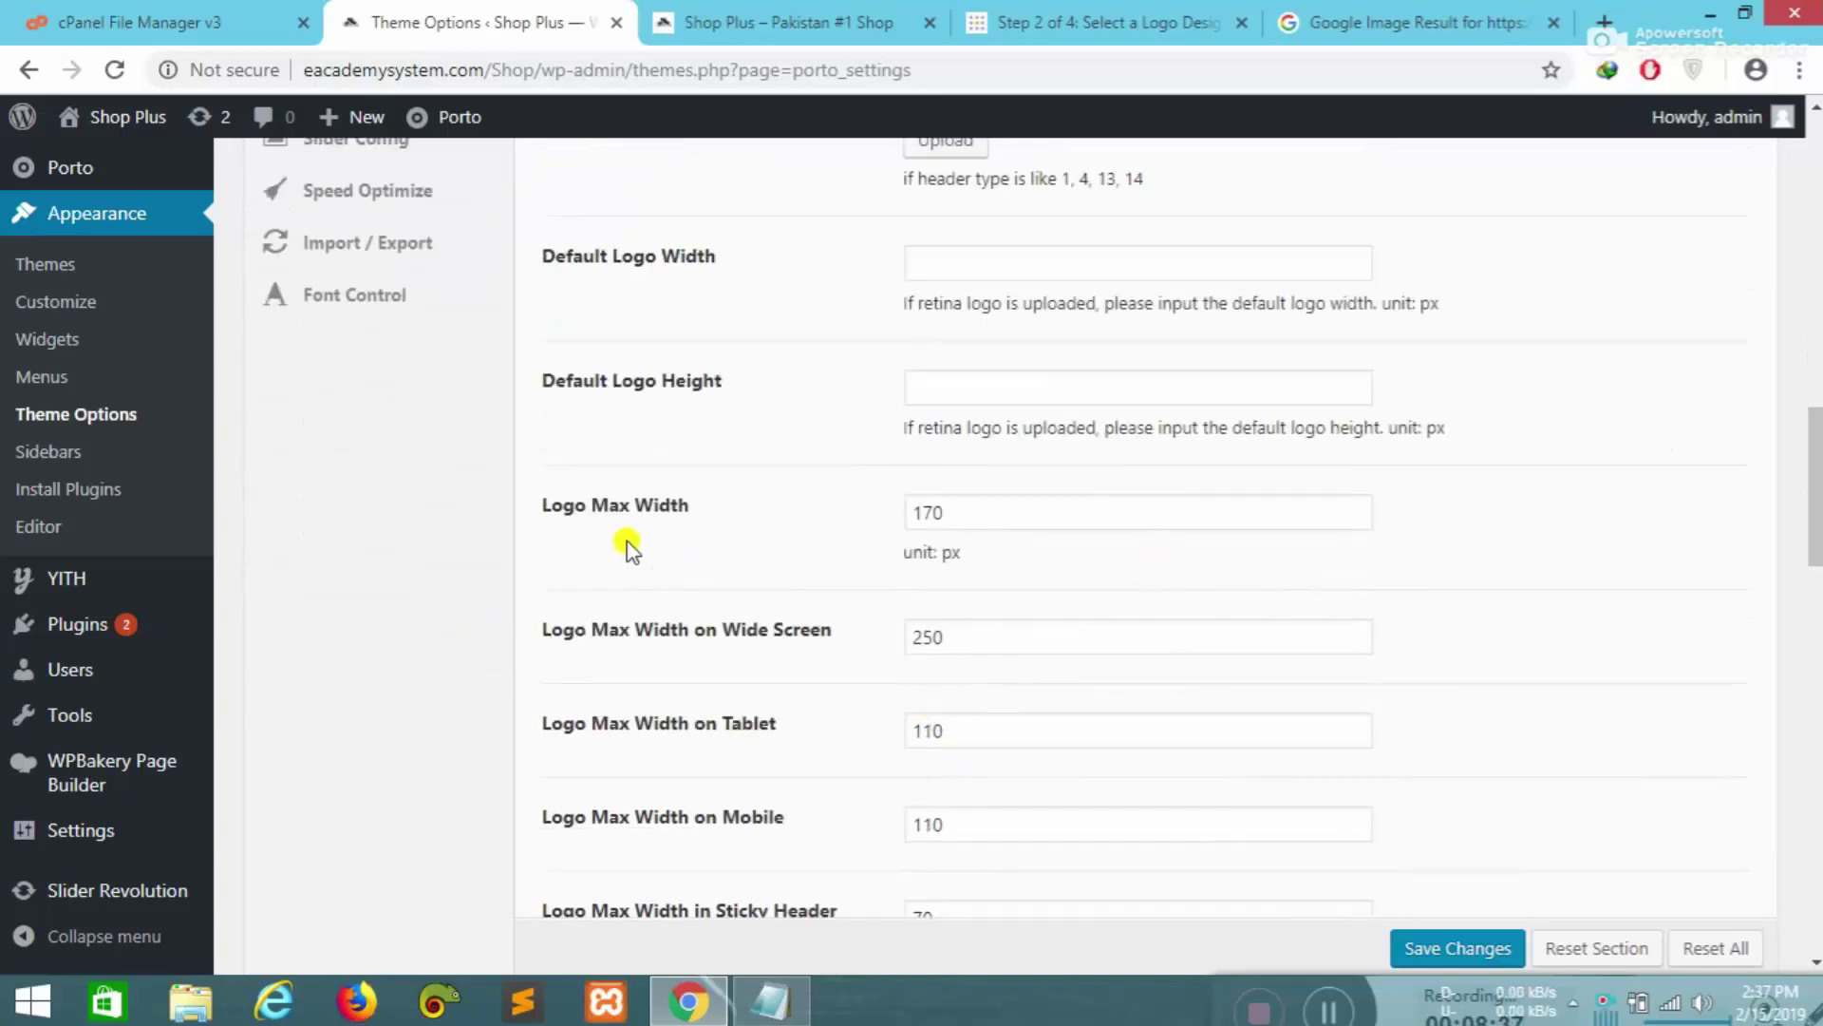
scroll(643, 698, "down", 2)
scroll(936, 712, "down", 7)
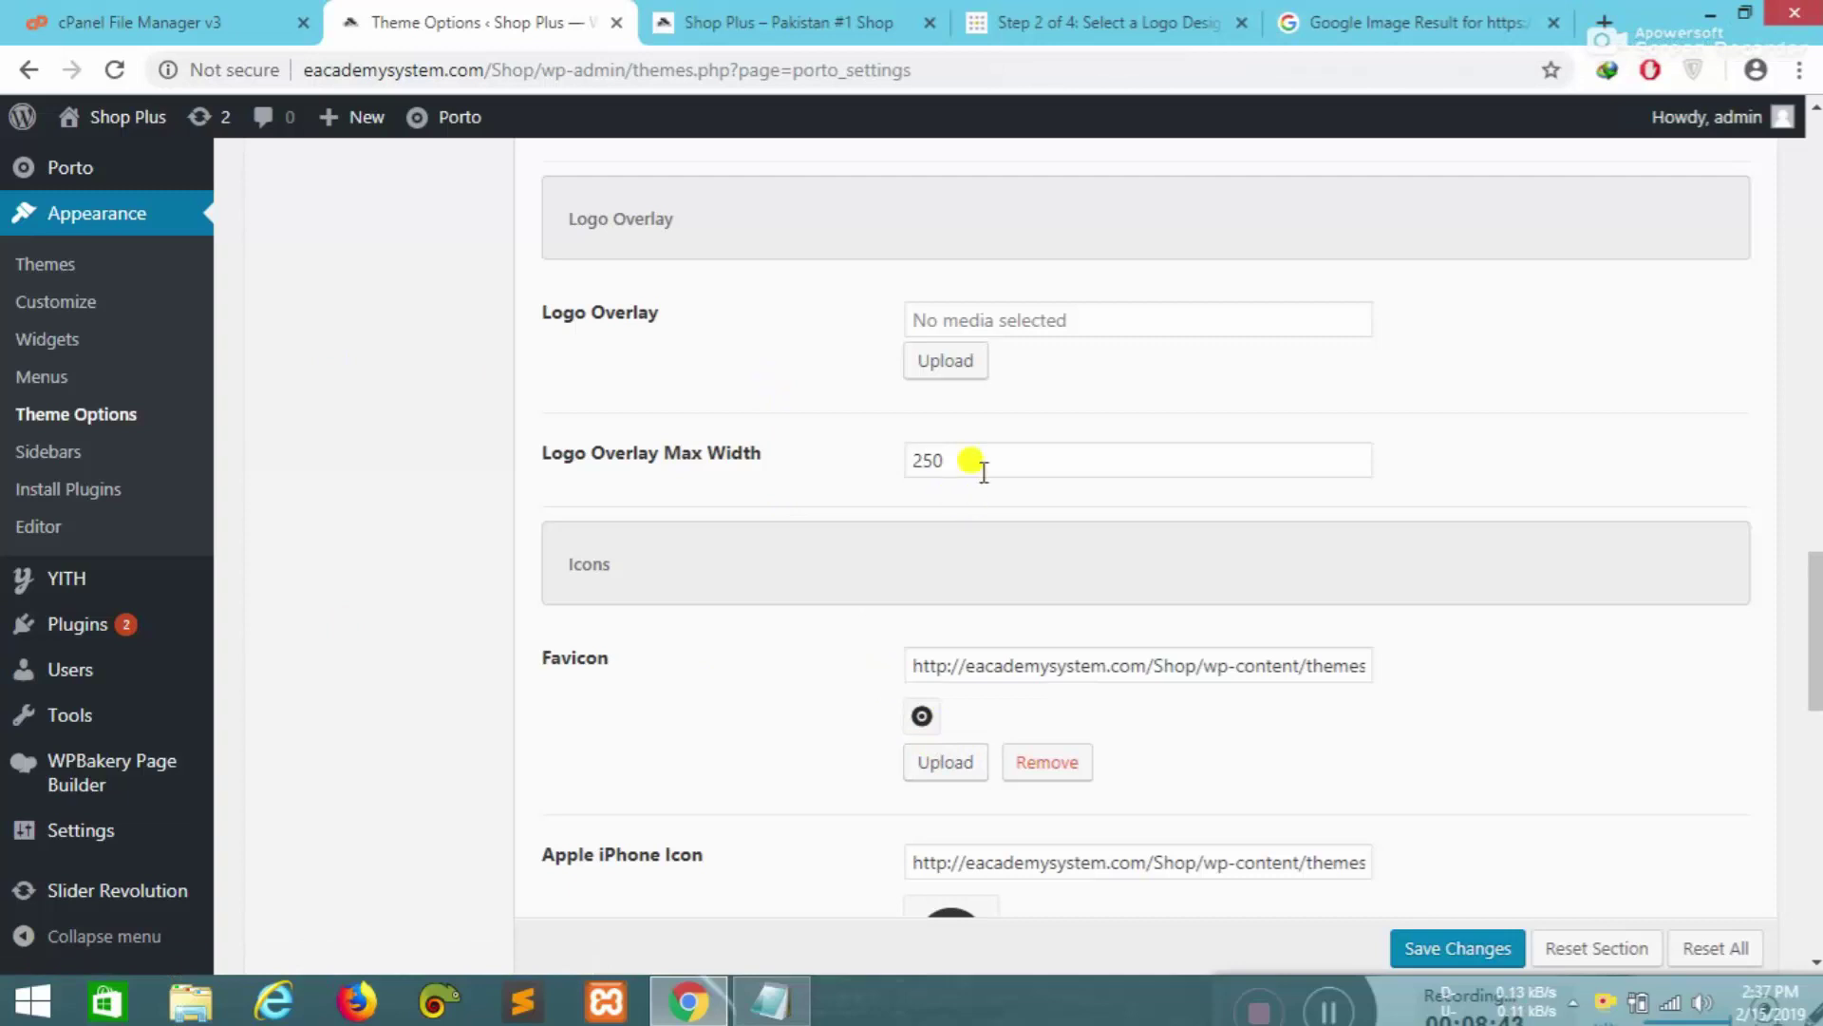
- Replace the favicon in the theme options with the Shop Plus bag image unnamed.png from the media library
scroll(993, 504, "down", 1)
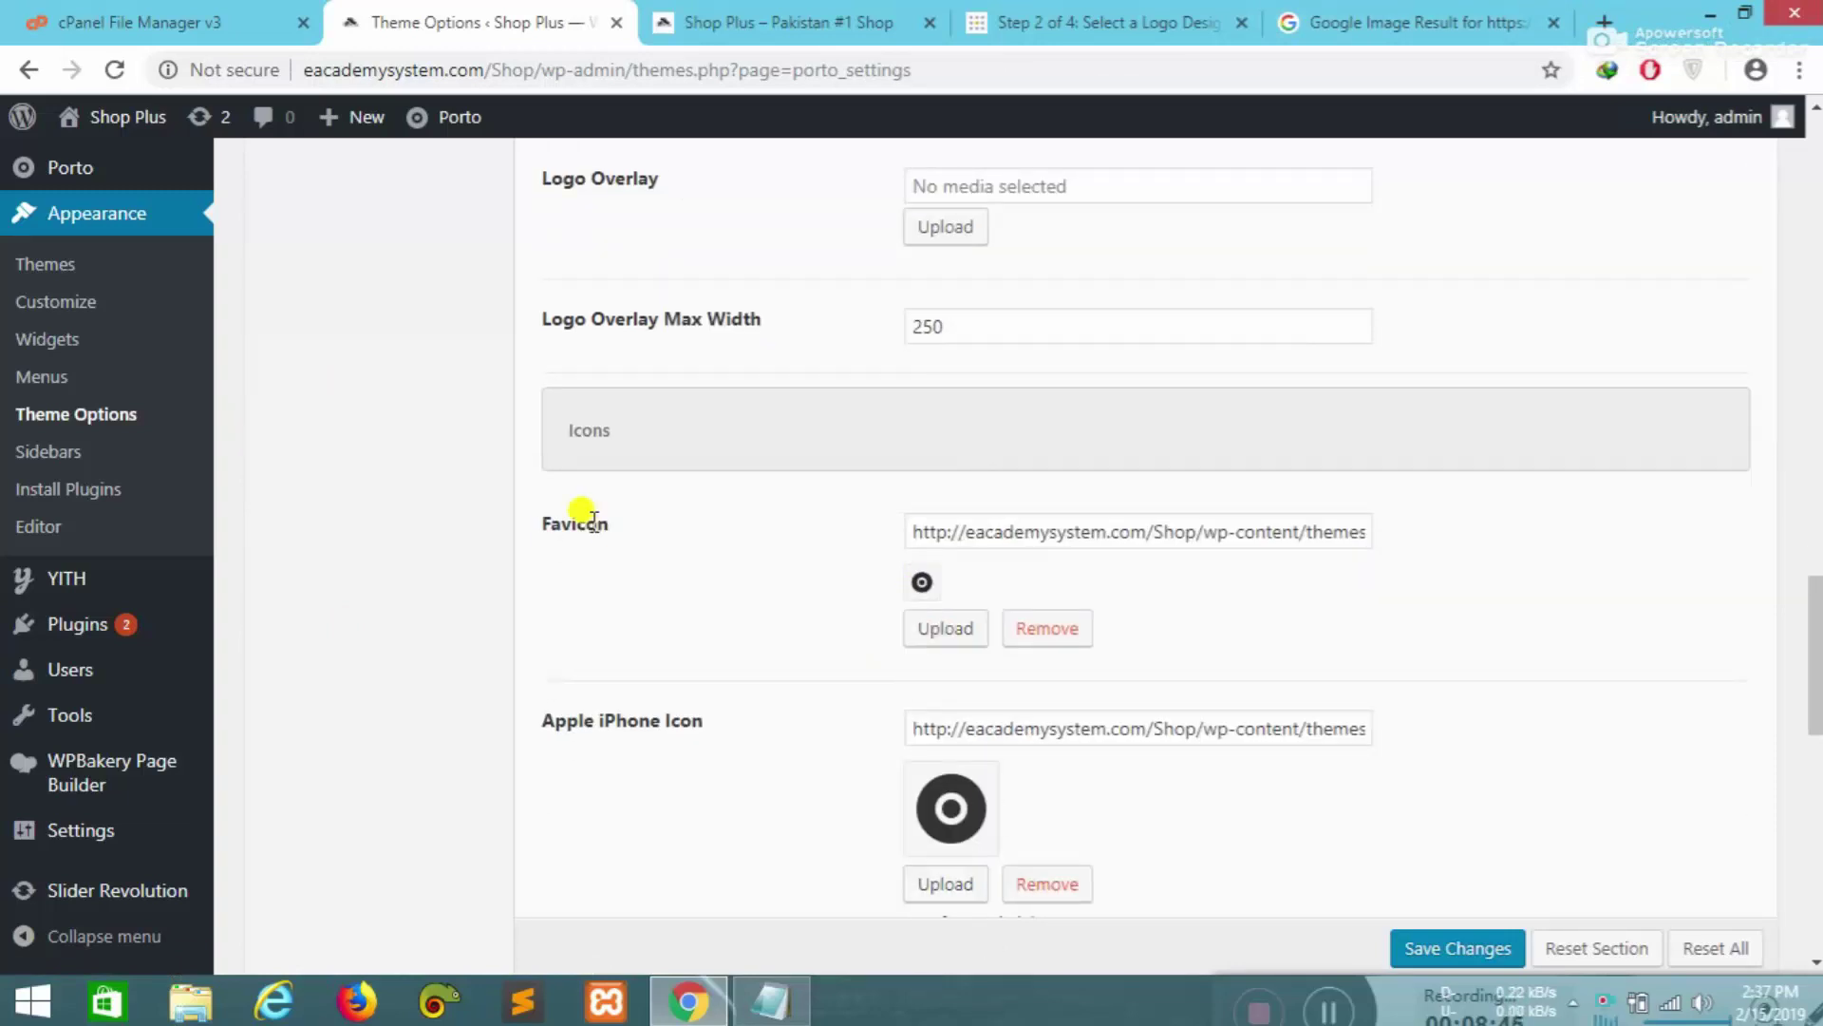
left_click(1021, 627)
left_click(920, 599)
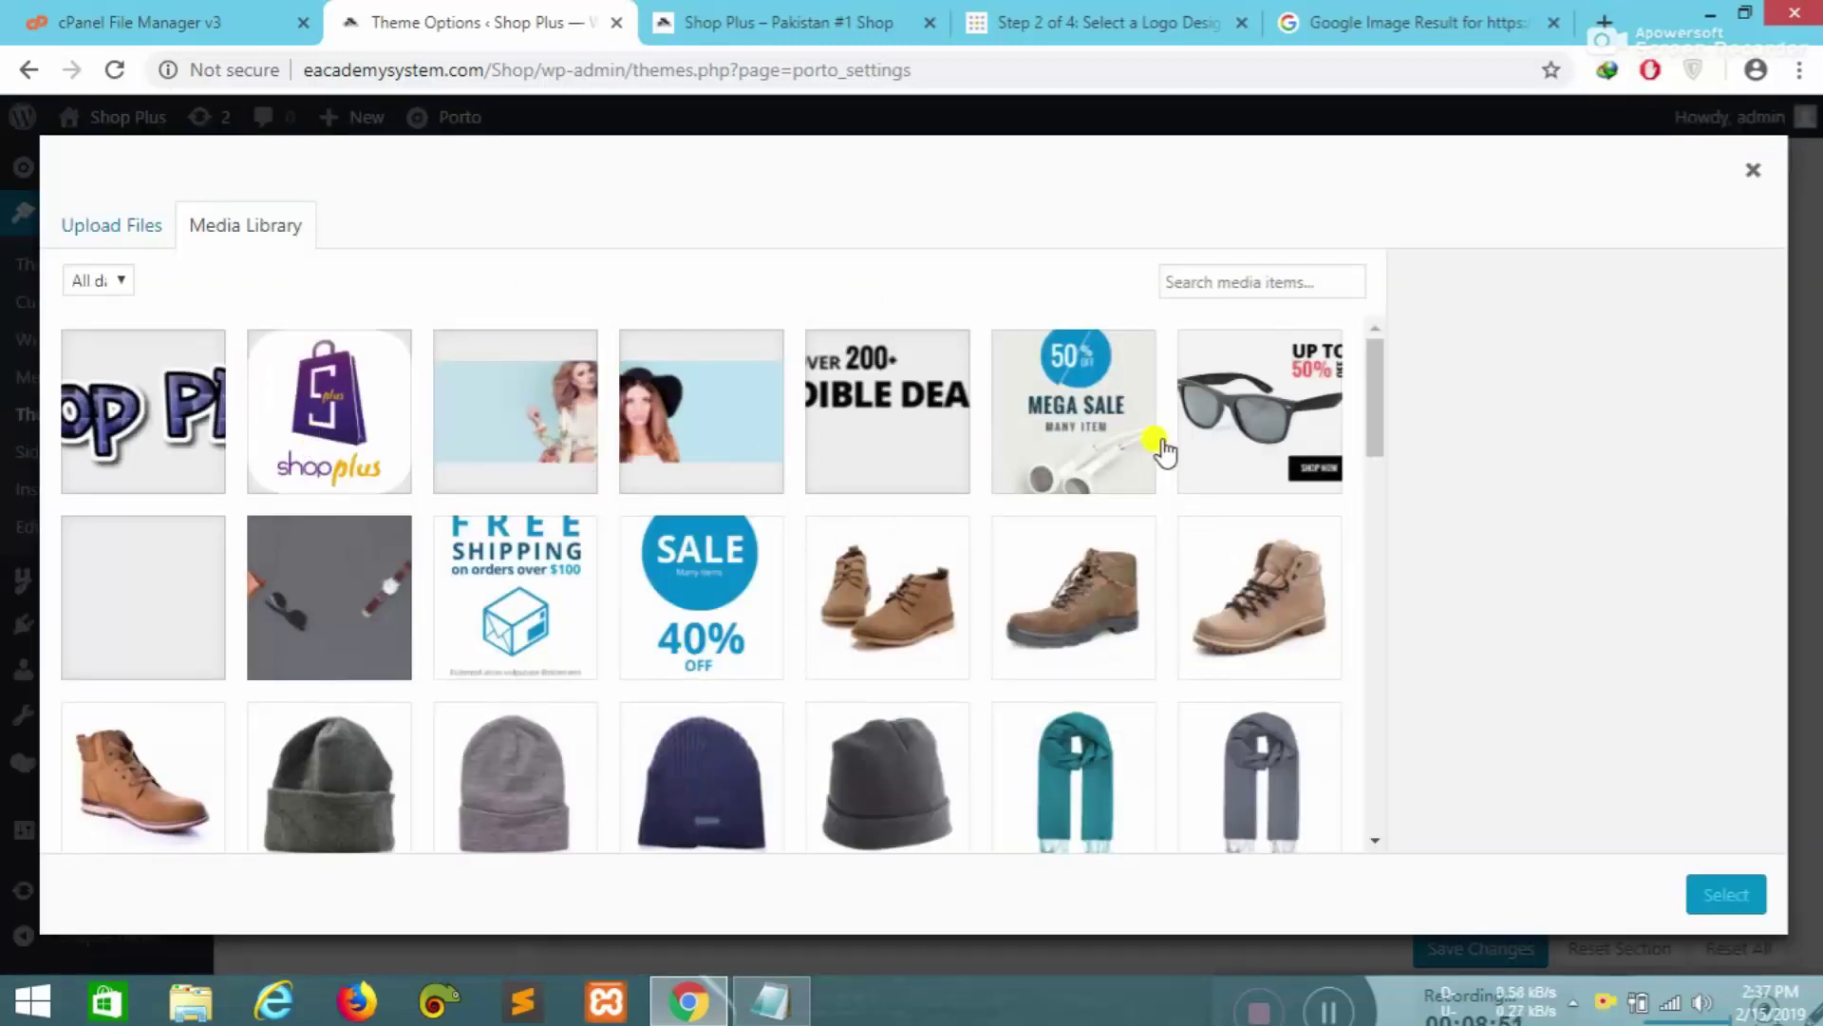
left_click(337, 418)
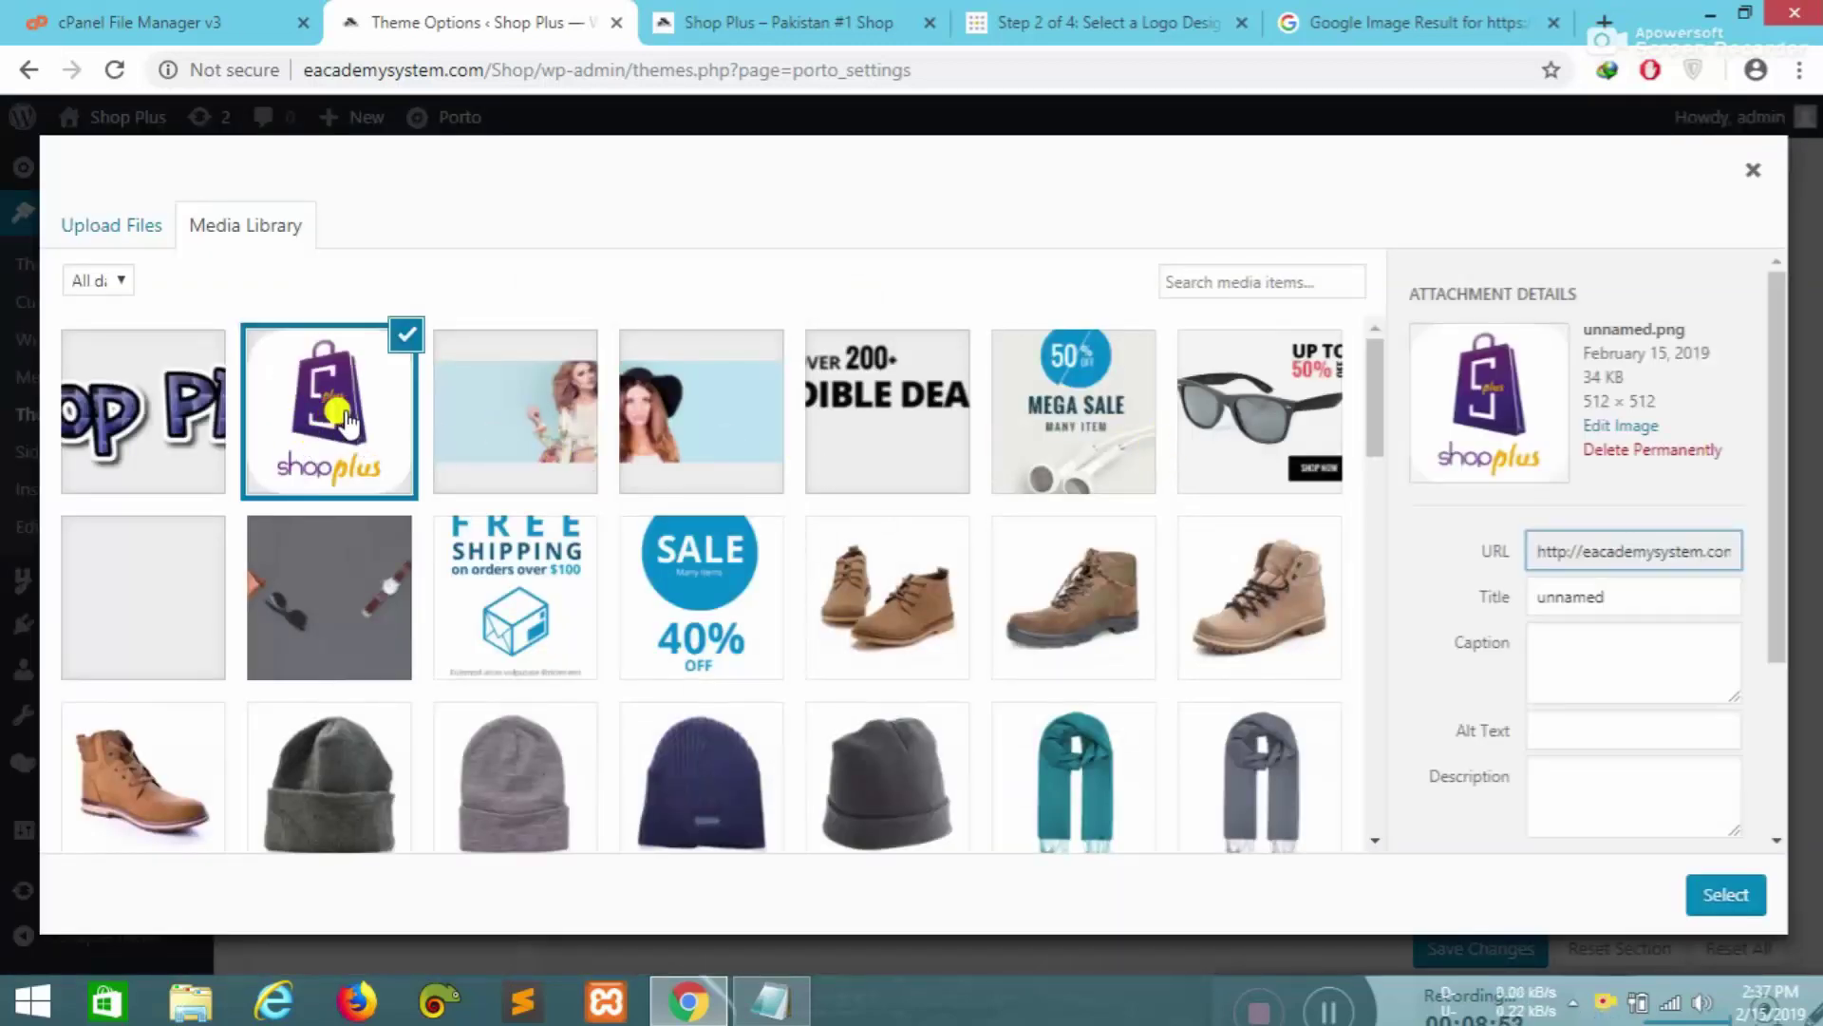
left_click(1701, 903)
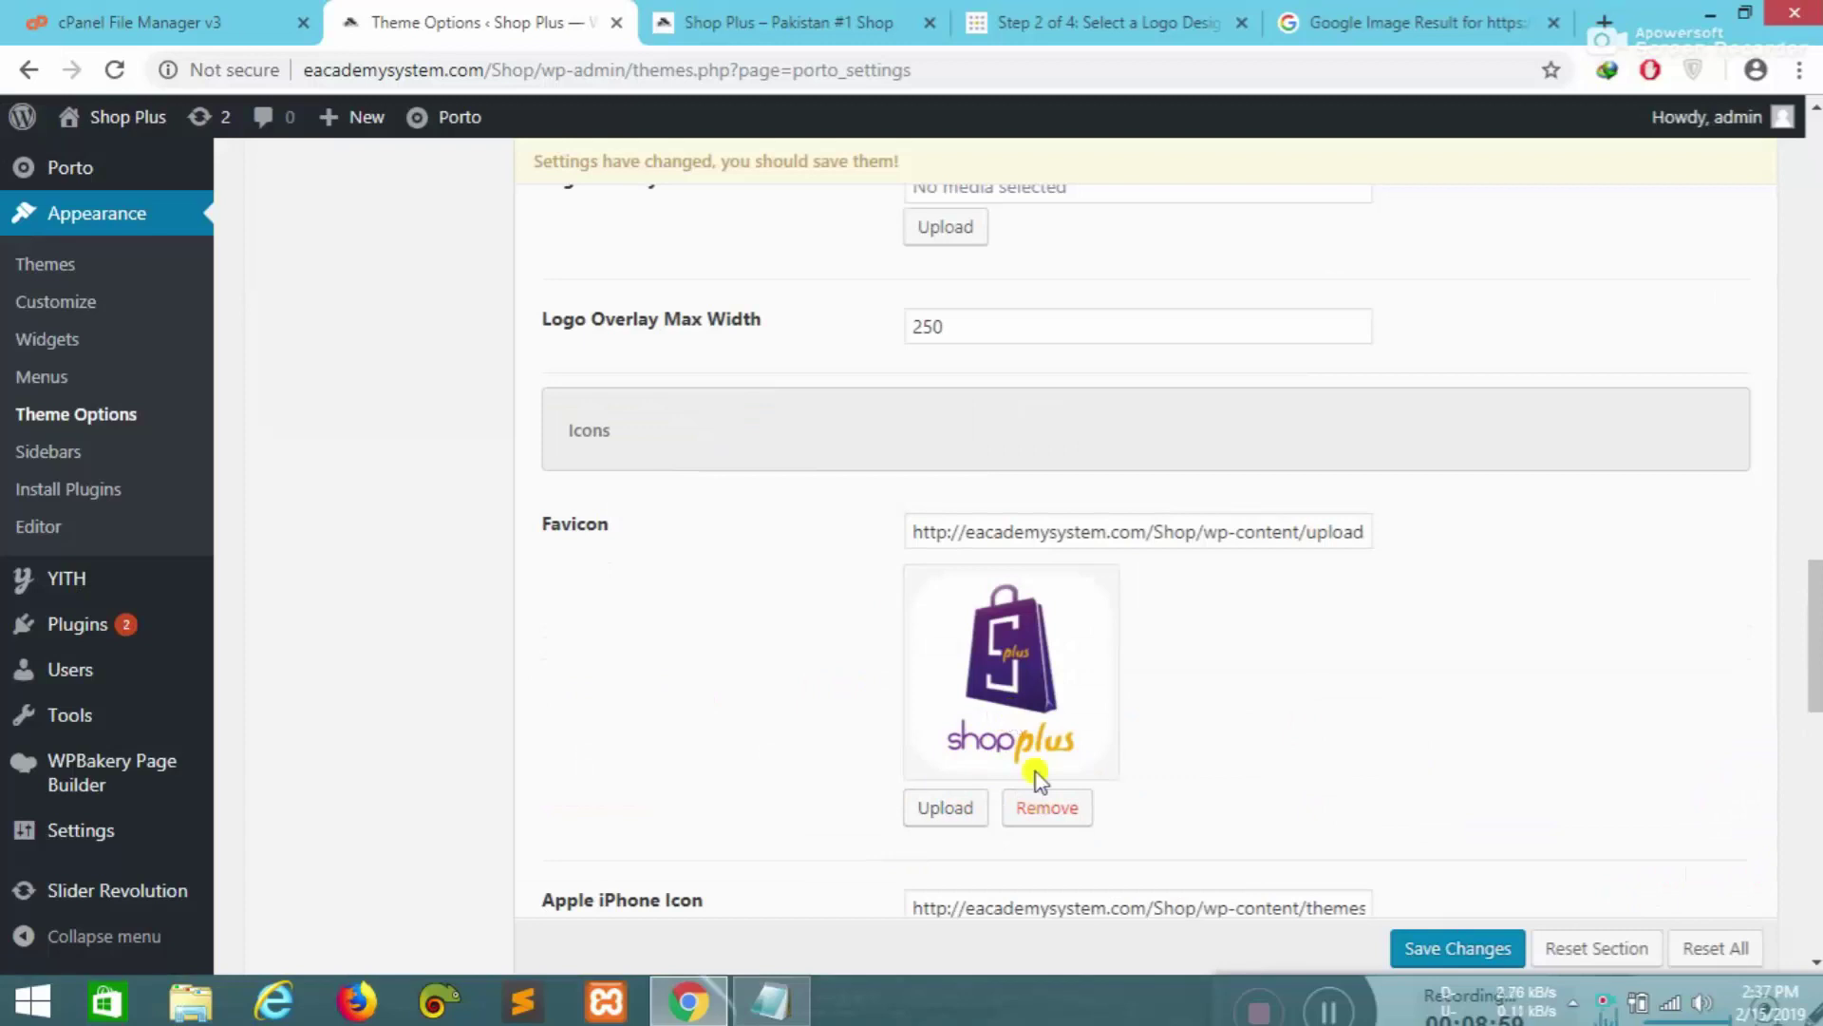
- Remove the favicon image, select unnamed.png in the media library and open it for image editing
left_click(1044, 805)
left_click(955, 572)
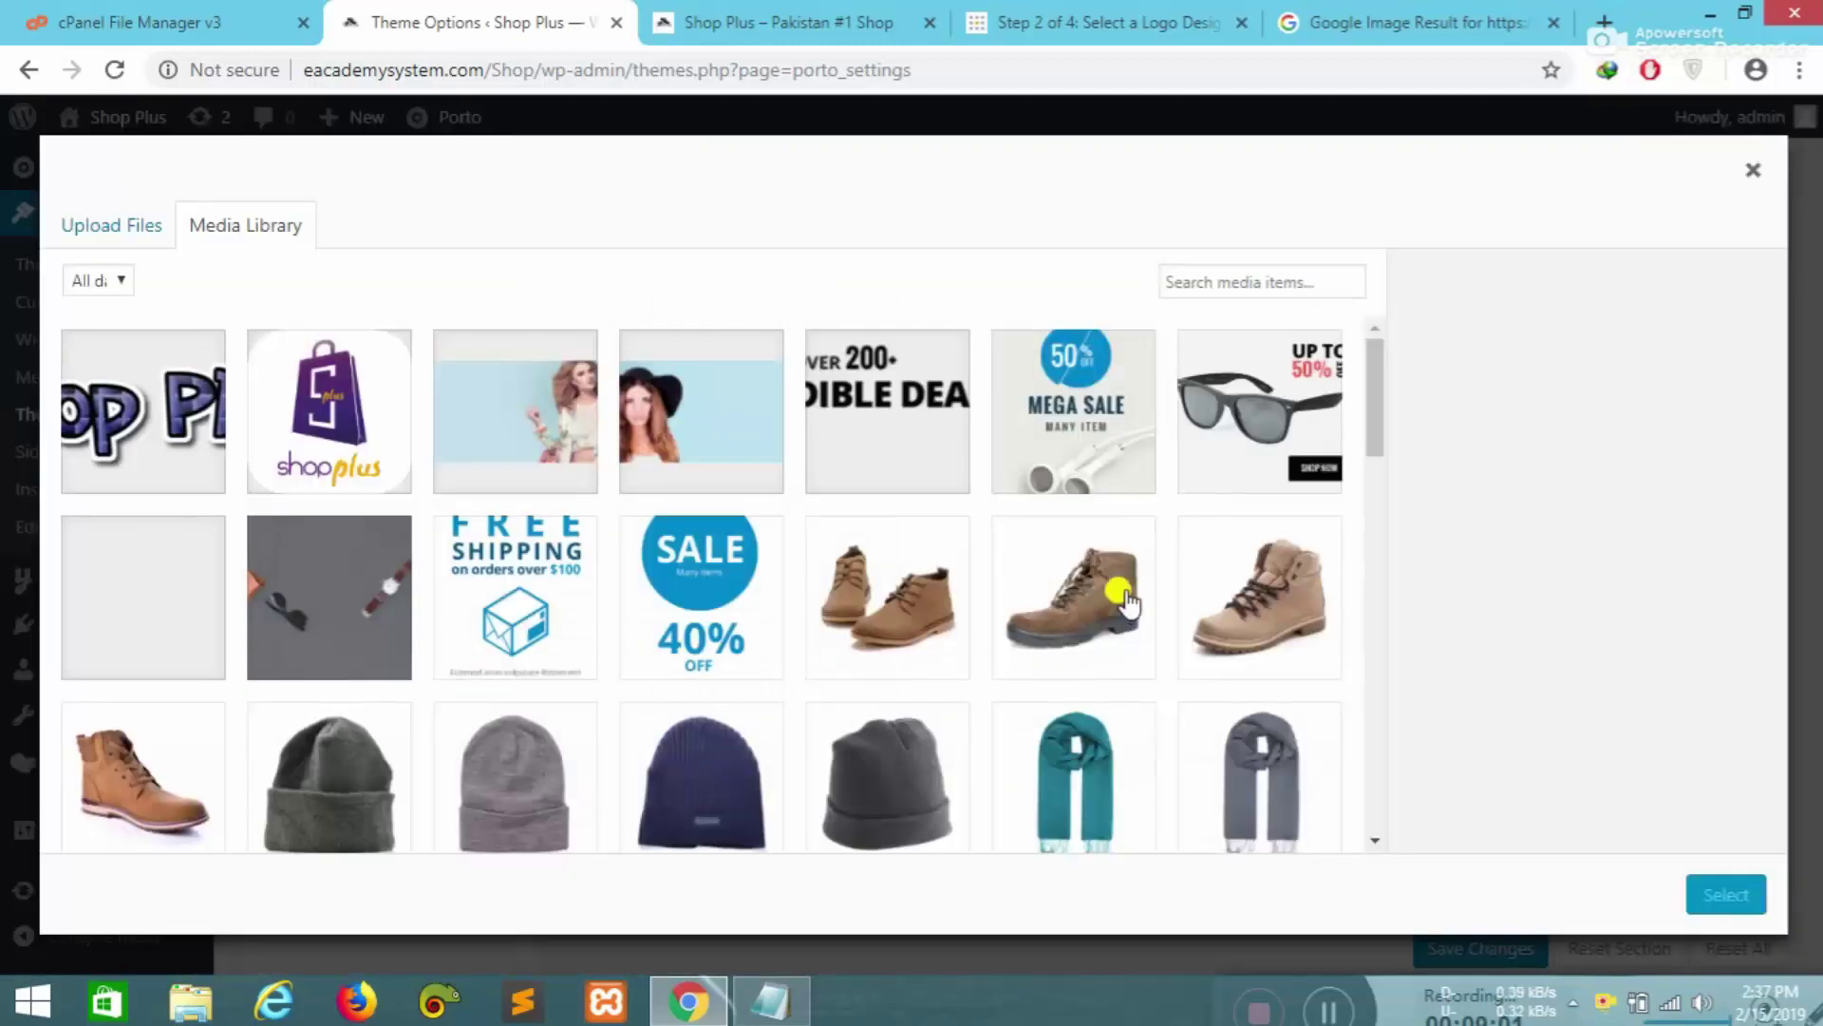
left_click(331, 418)
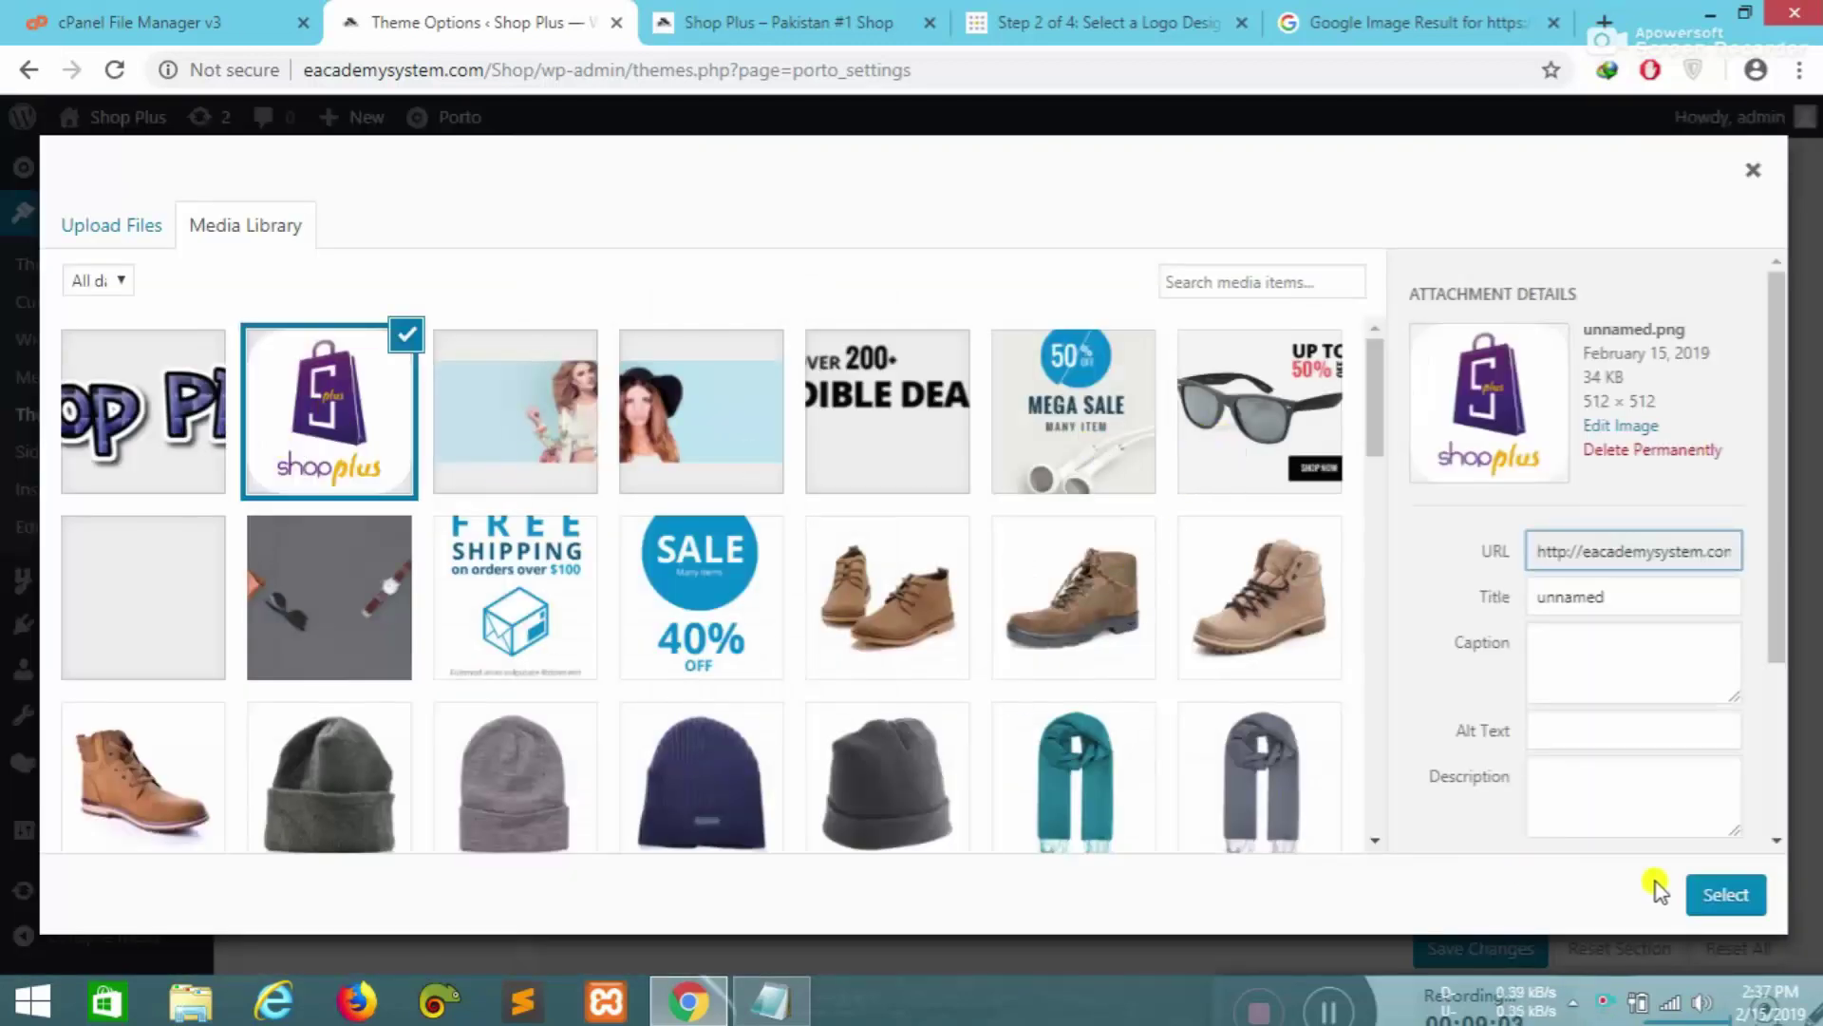
left_click(1617, 425)
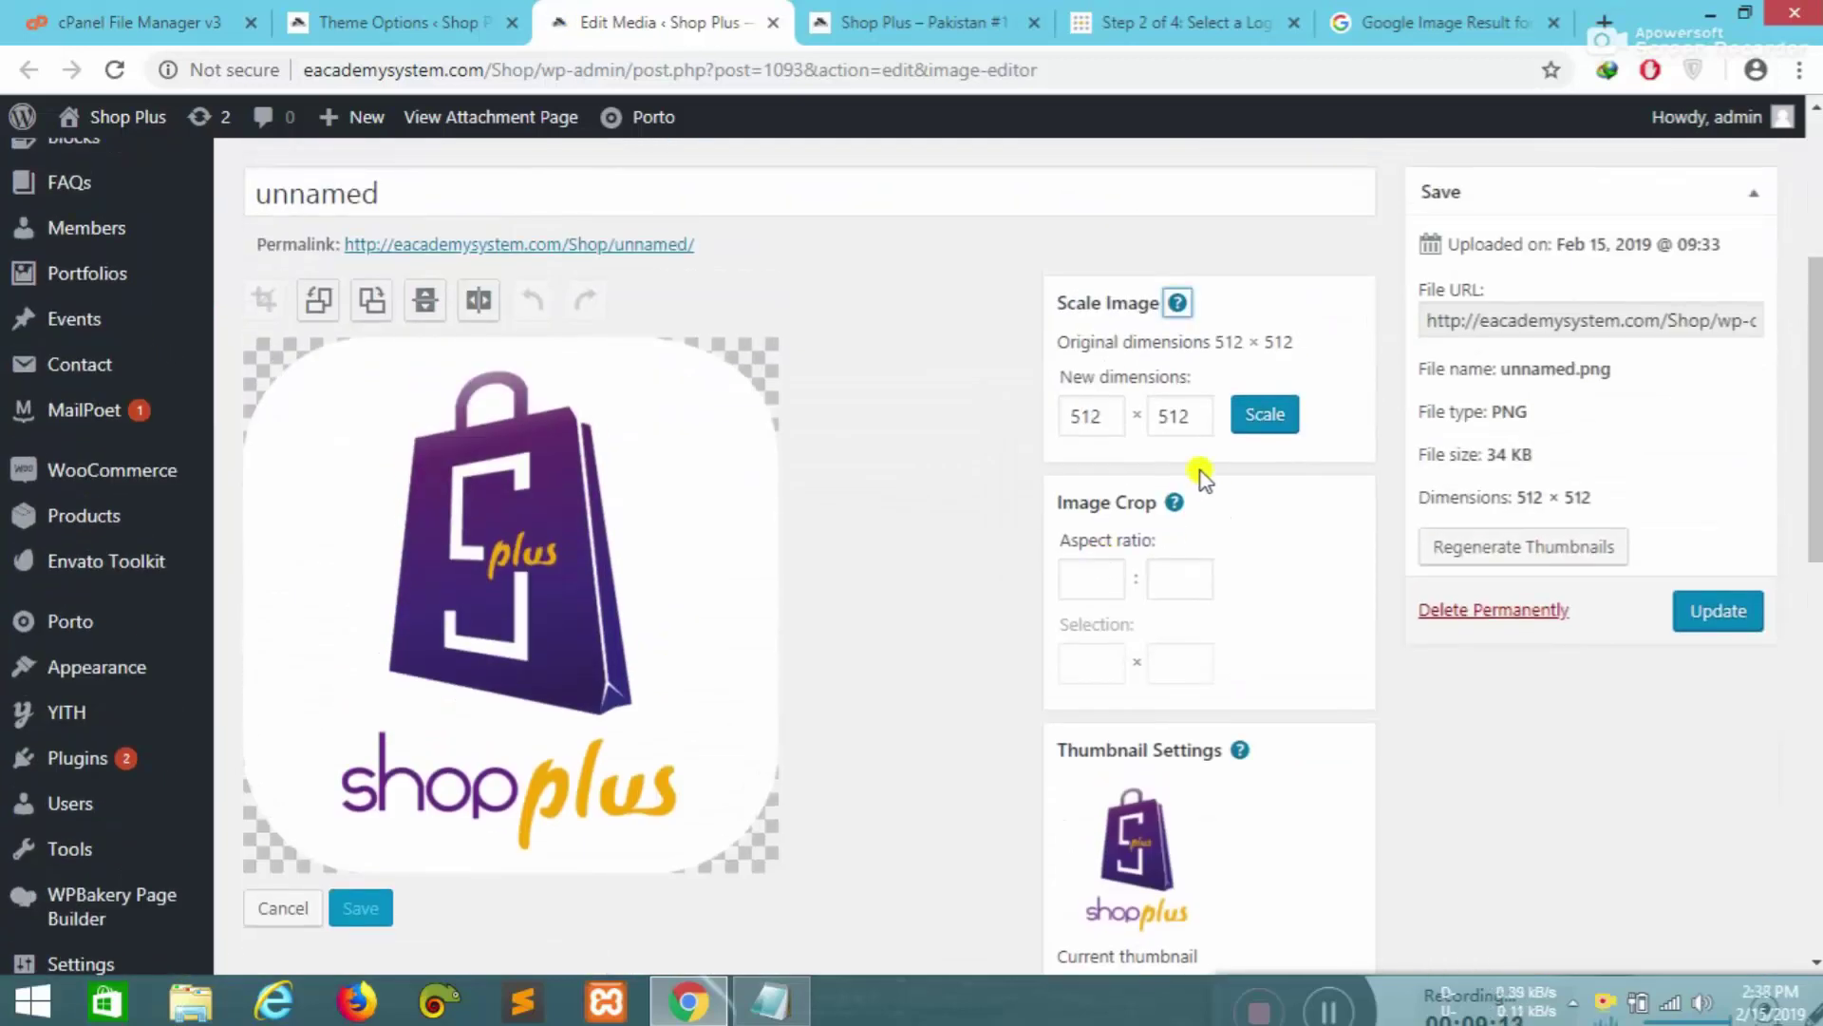
- Crop unnamed.png to the purple shopping bag without the lettering below, using a selection of about 346 × 355 px
left_click(1081, 582)
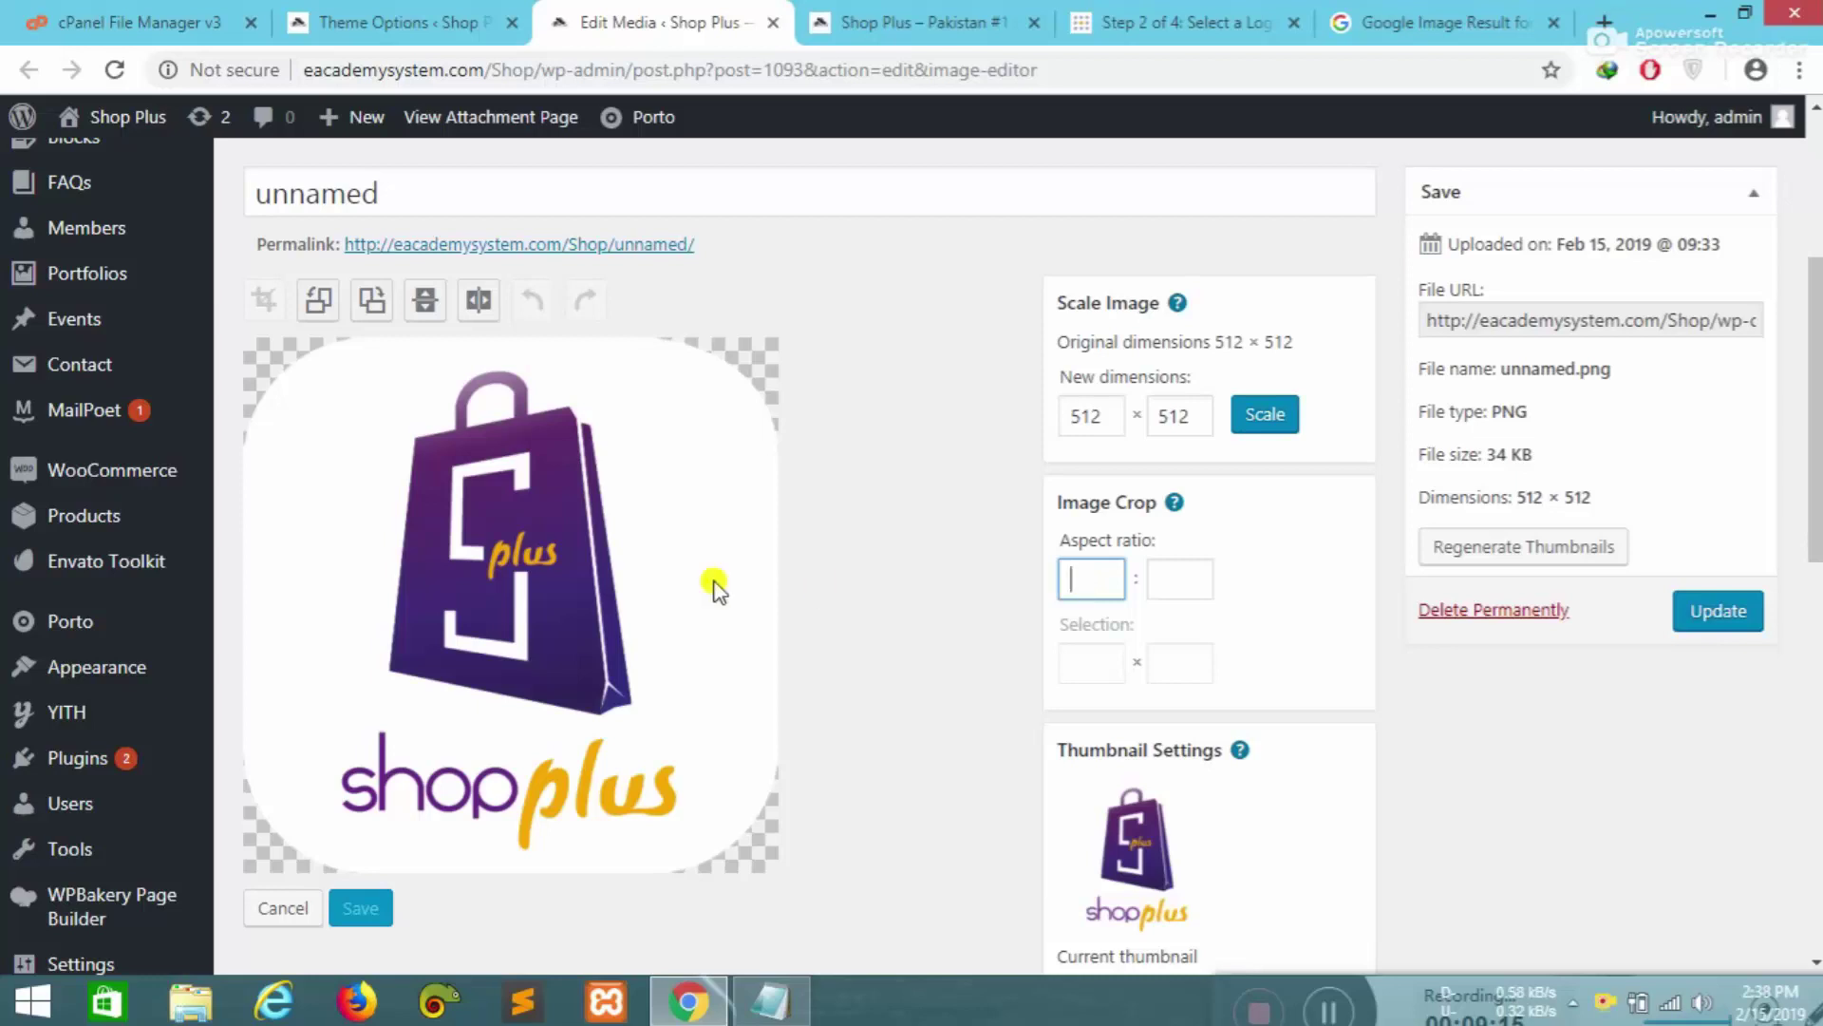
left_click_drag(332, 359, 694, 726)
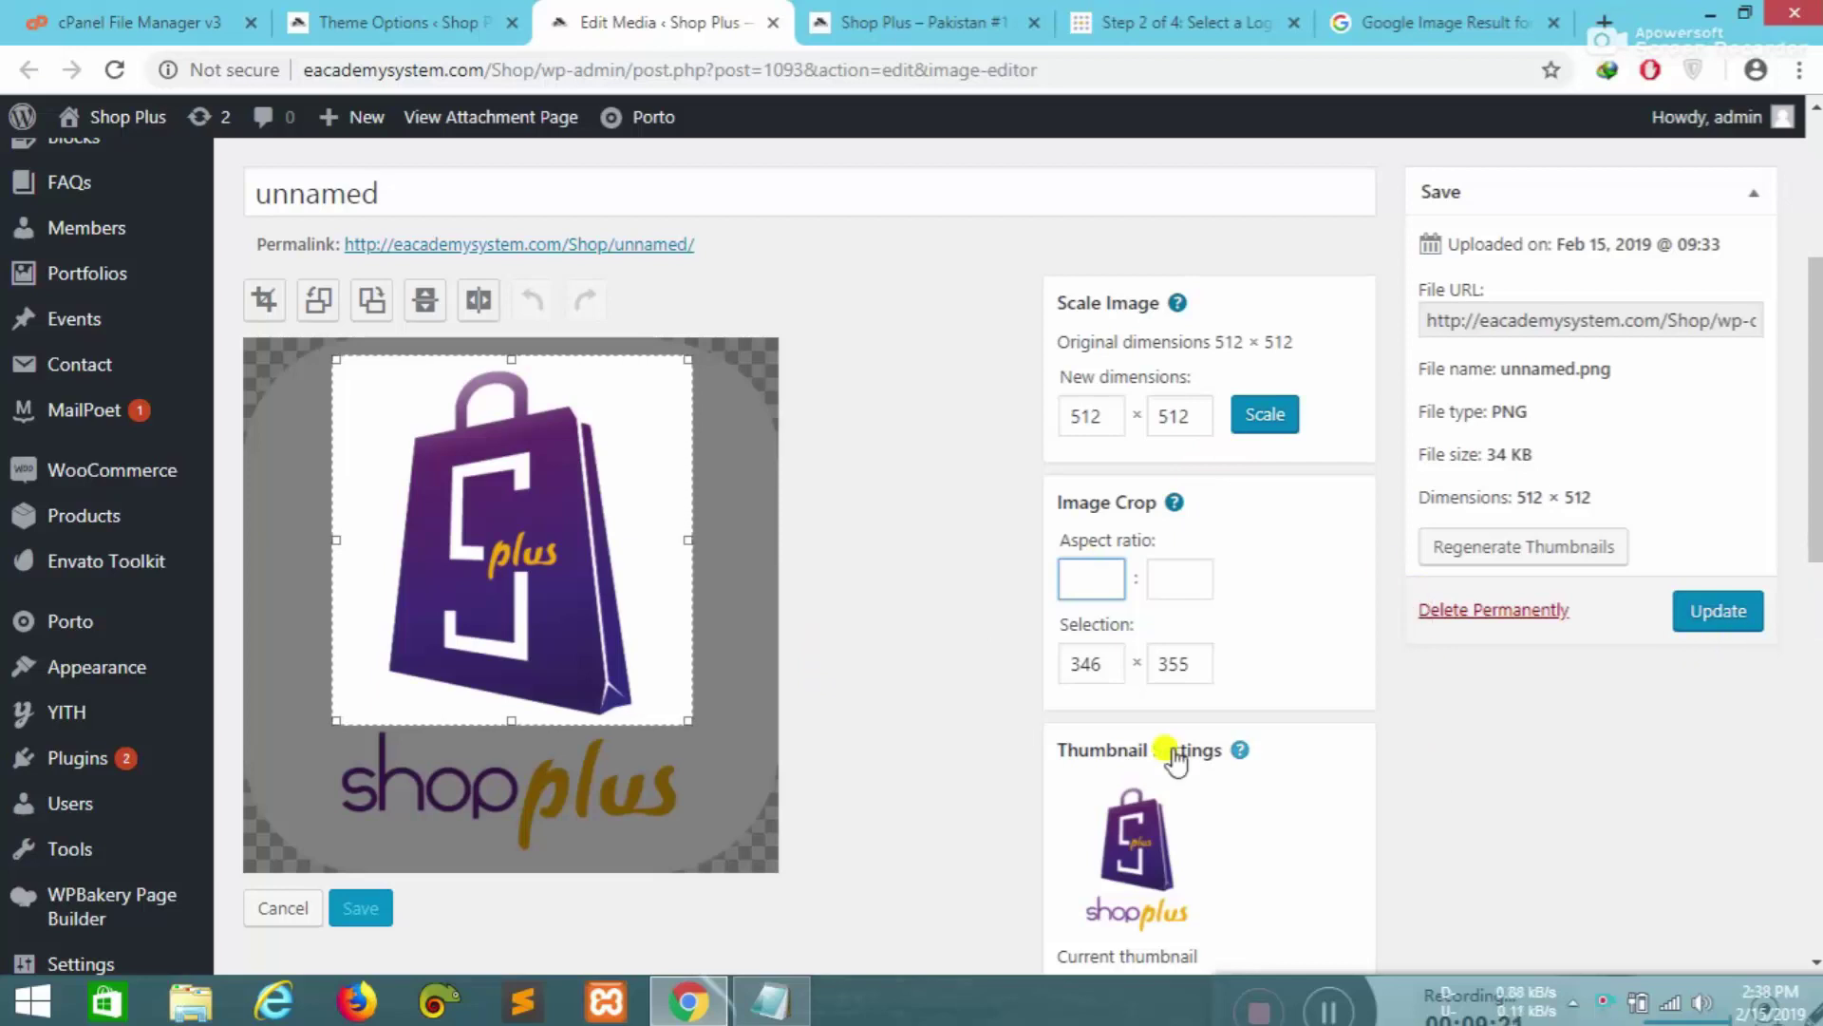
scroll(988, 741, "down", 3)
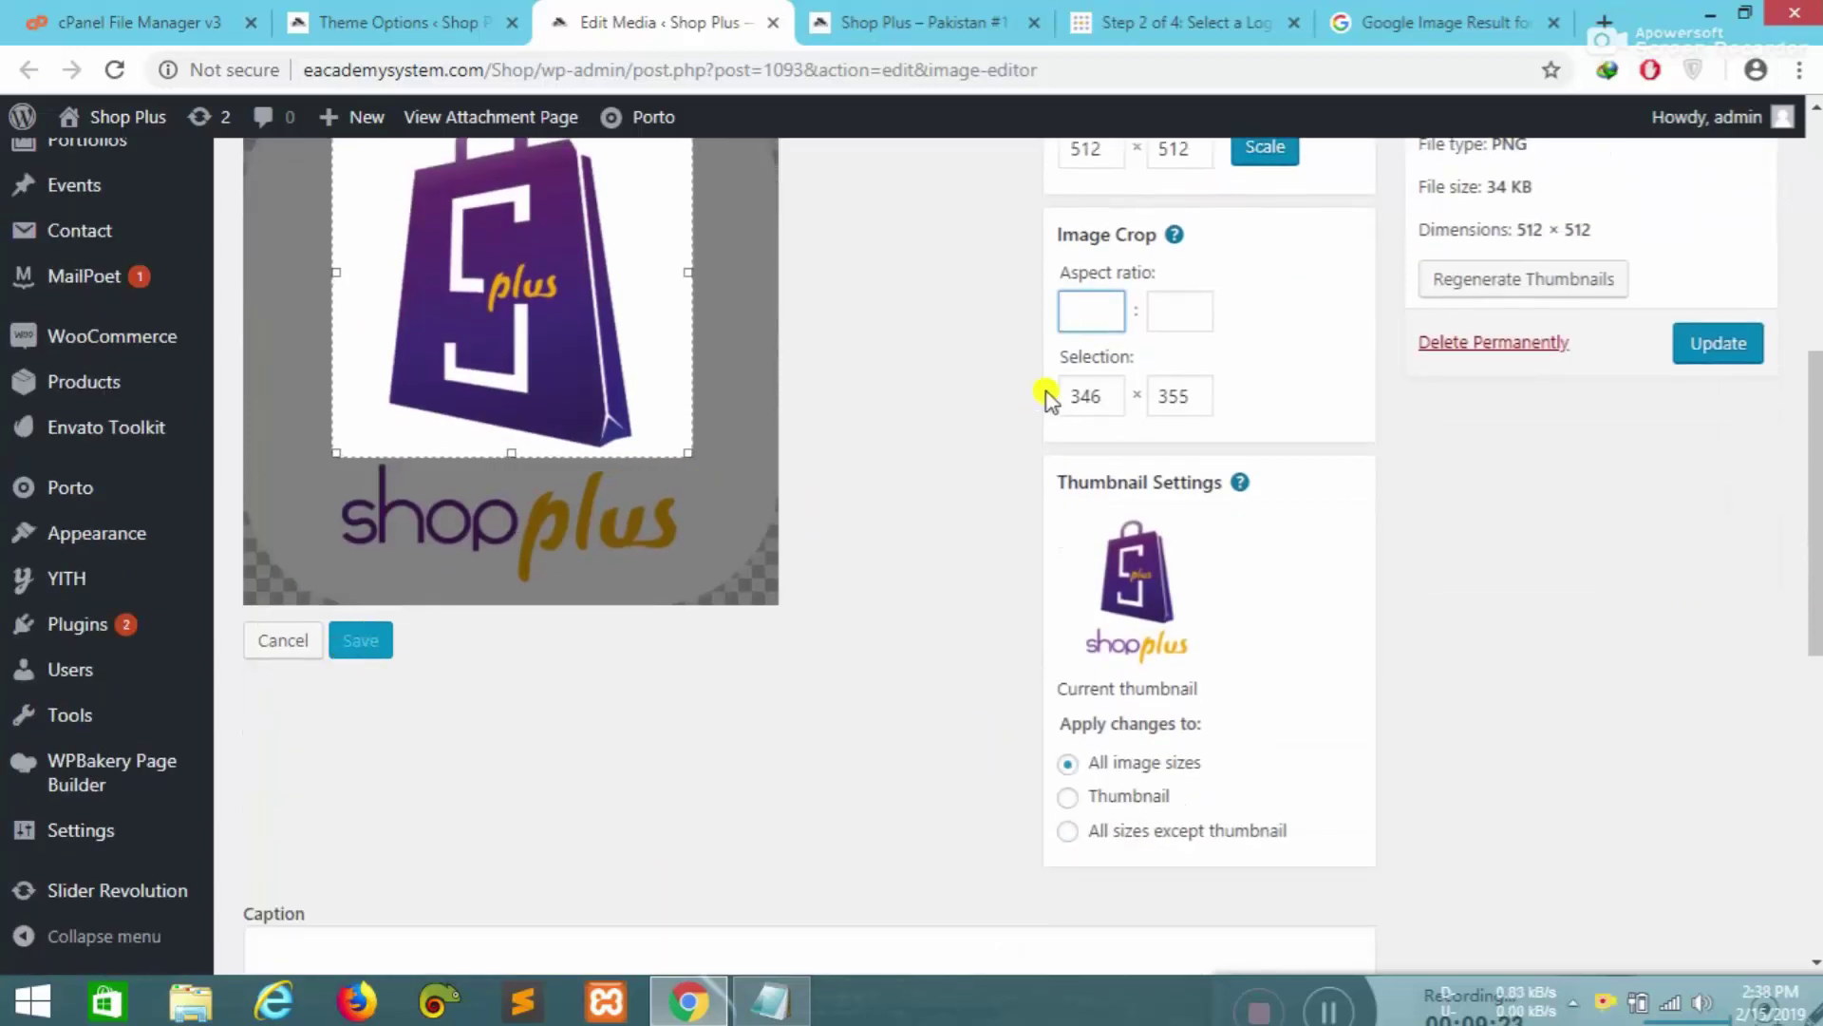
scroll(1038, 404, "up", 3)
scroll(781, 463, "up", 3)
left_click(266, 570)
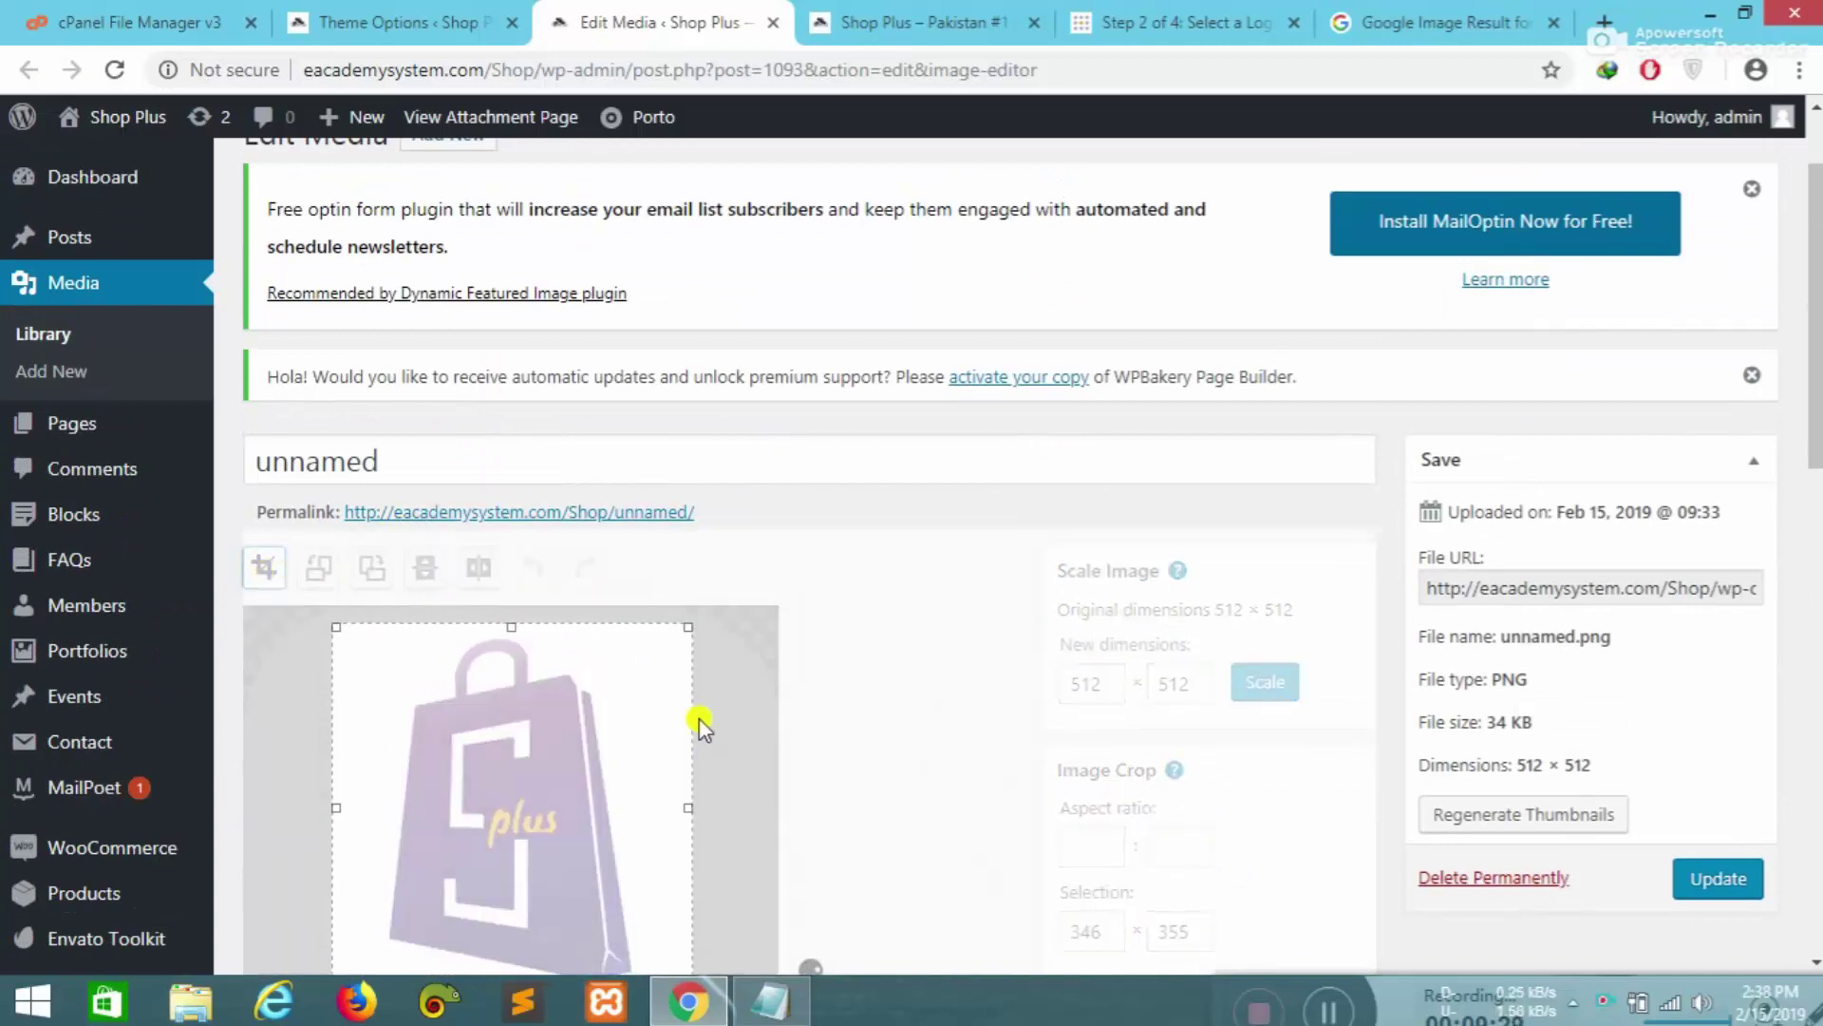
- Save the cropped bag image and update its media entry
scroll(701, 726, "down", 3)
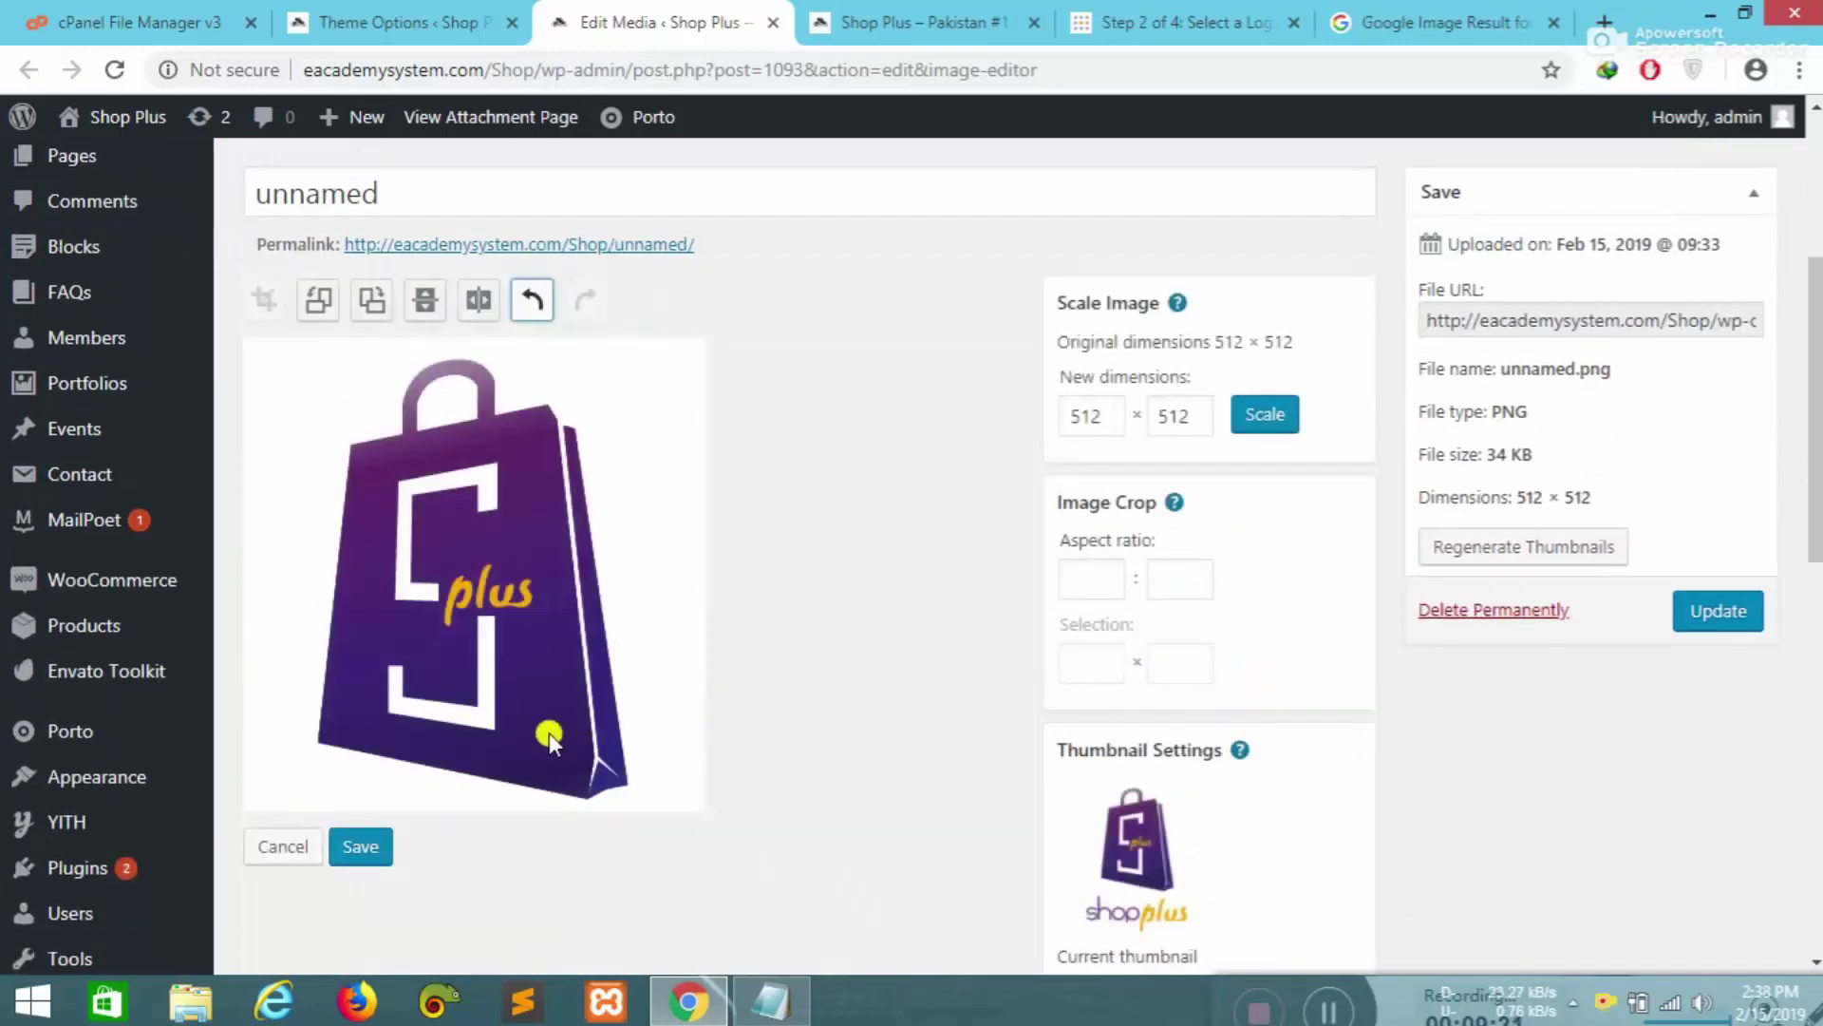
left_click(360, 846)
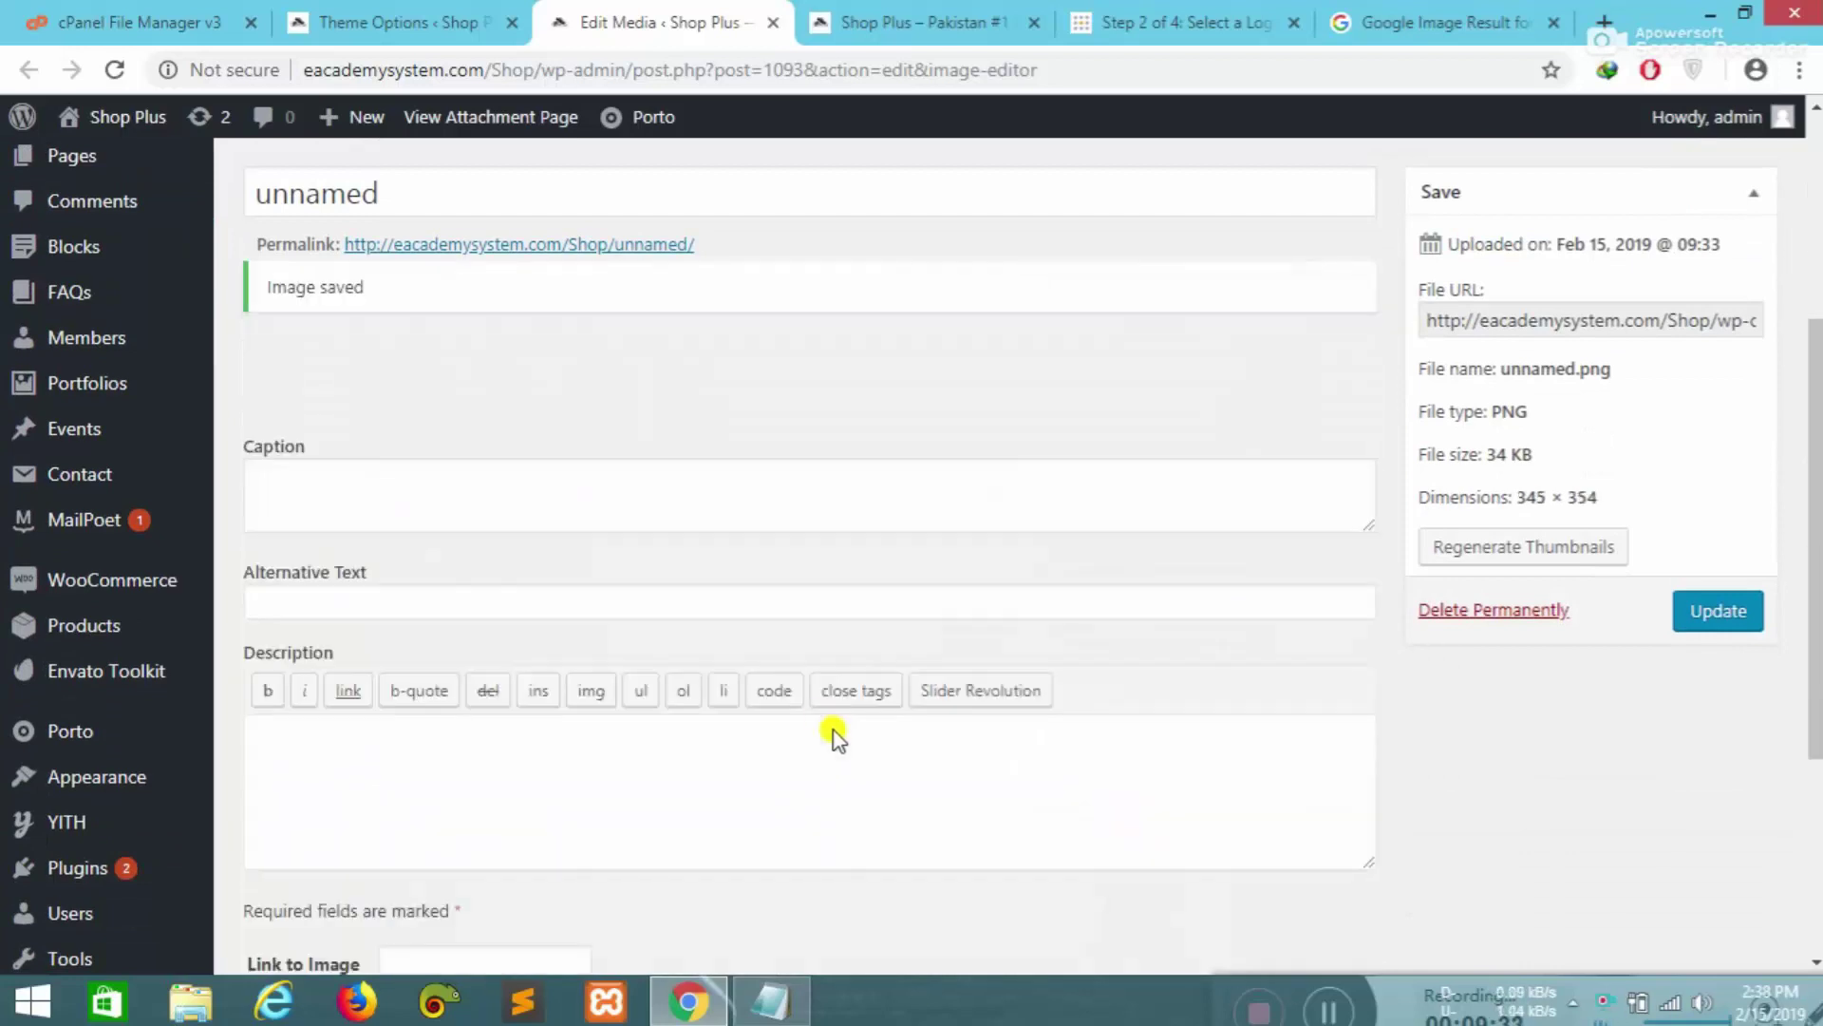
left_click(1738, 618)
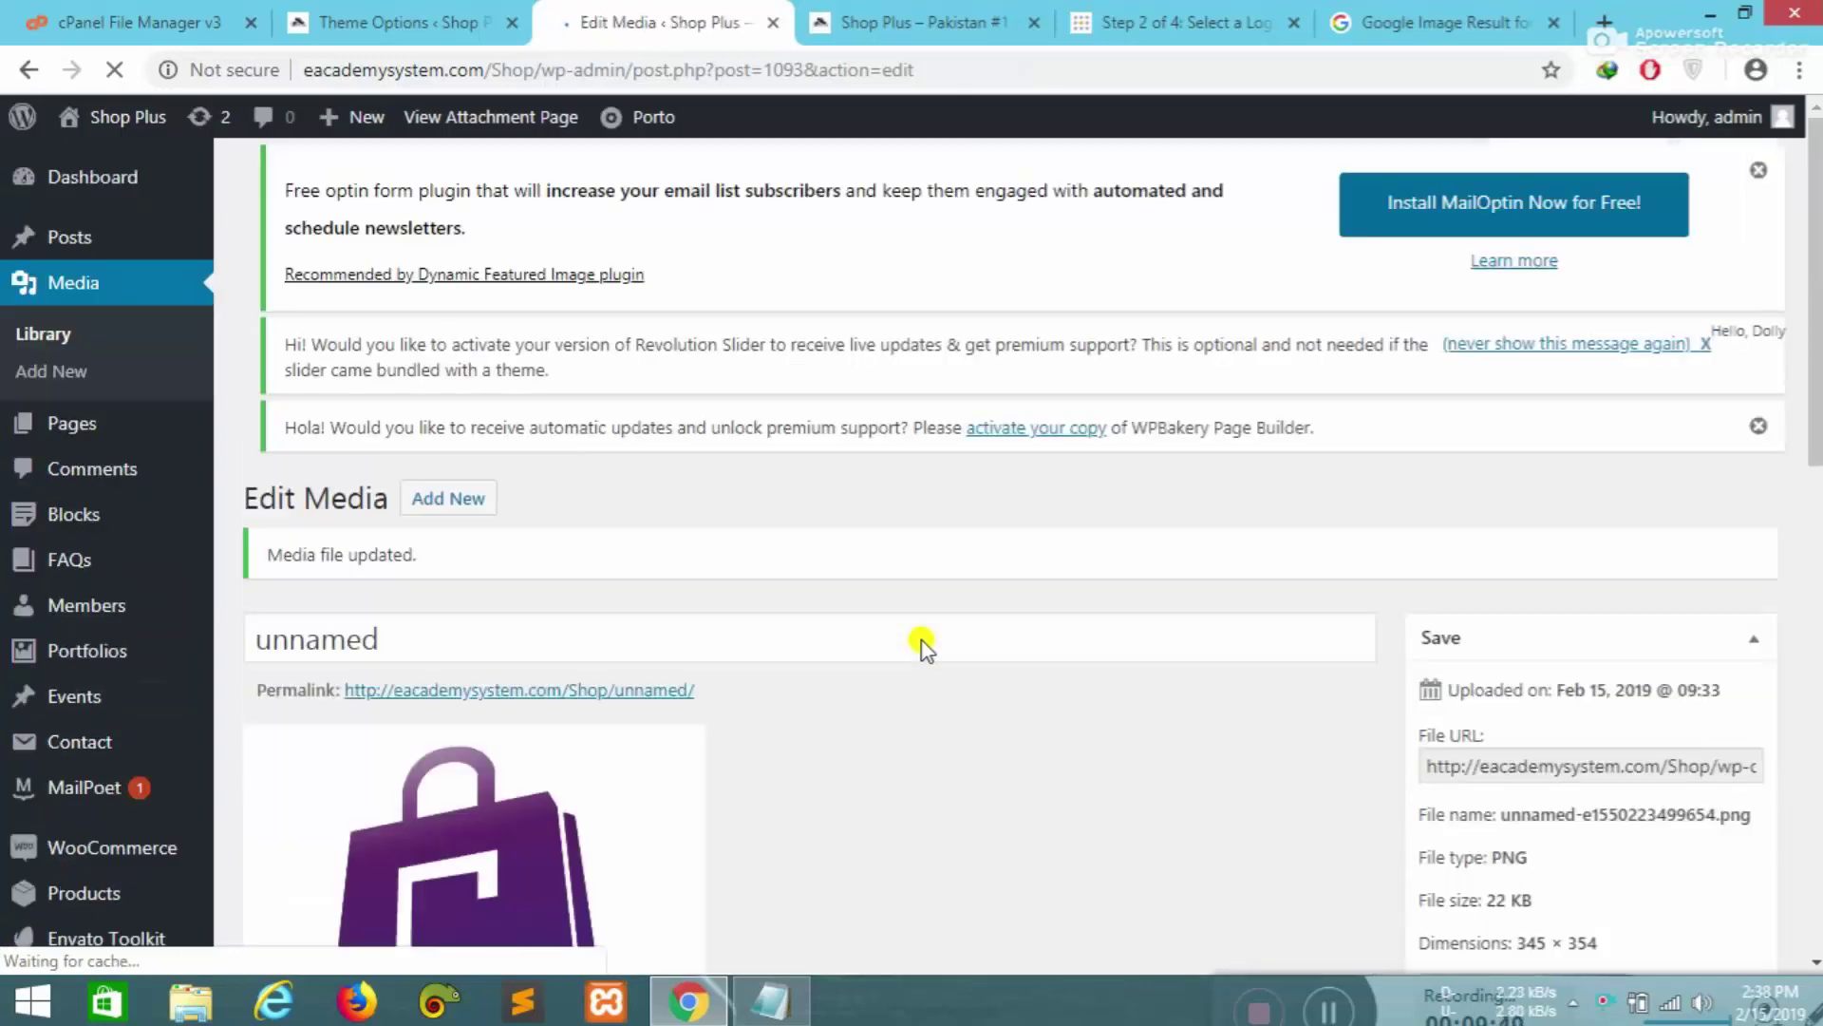
scroll(703, 676, "down", 5)
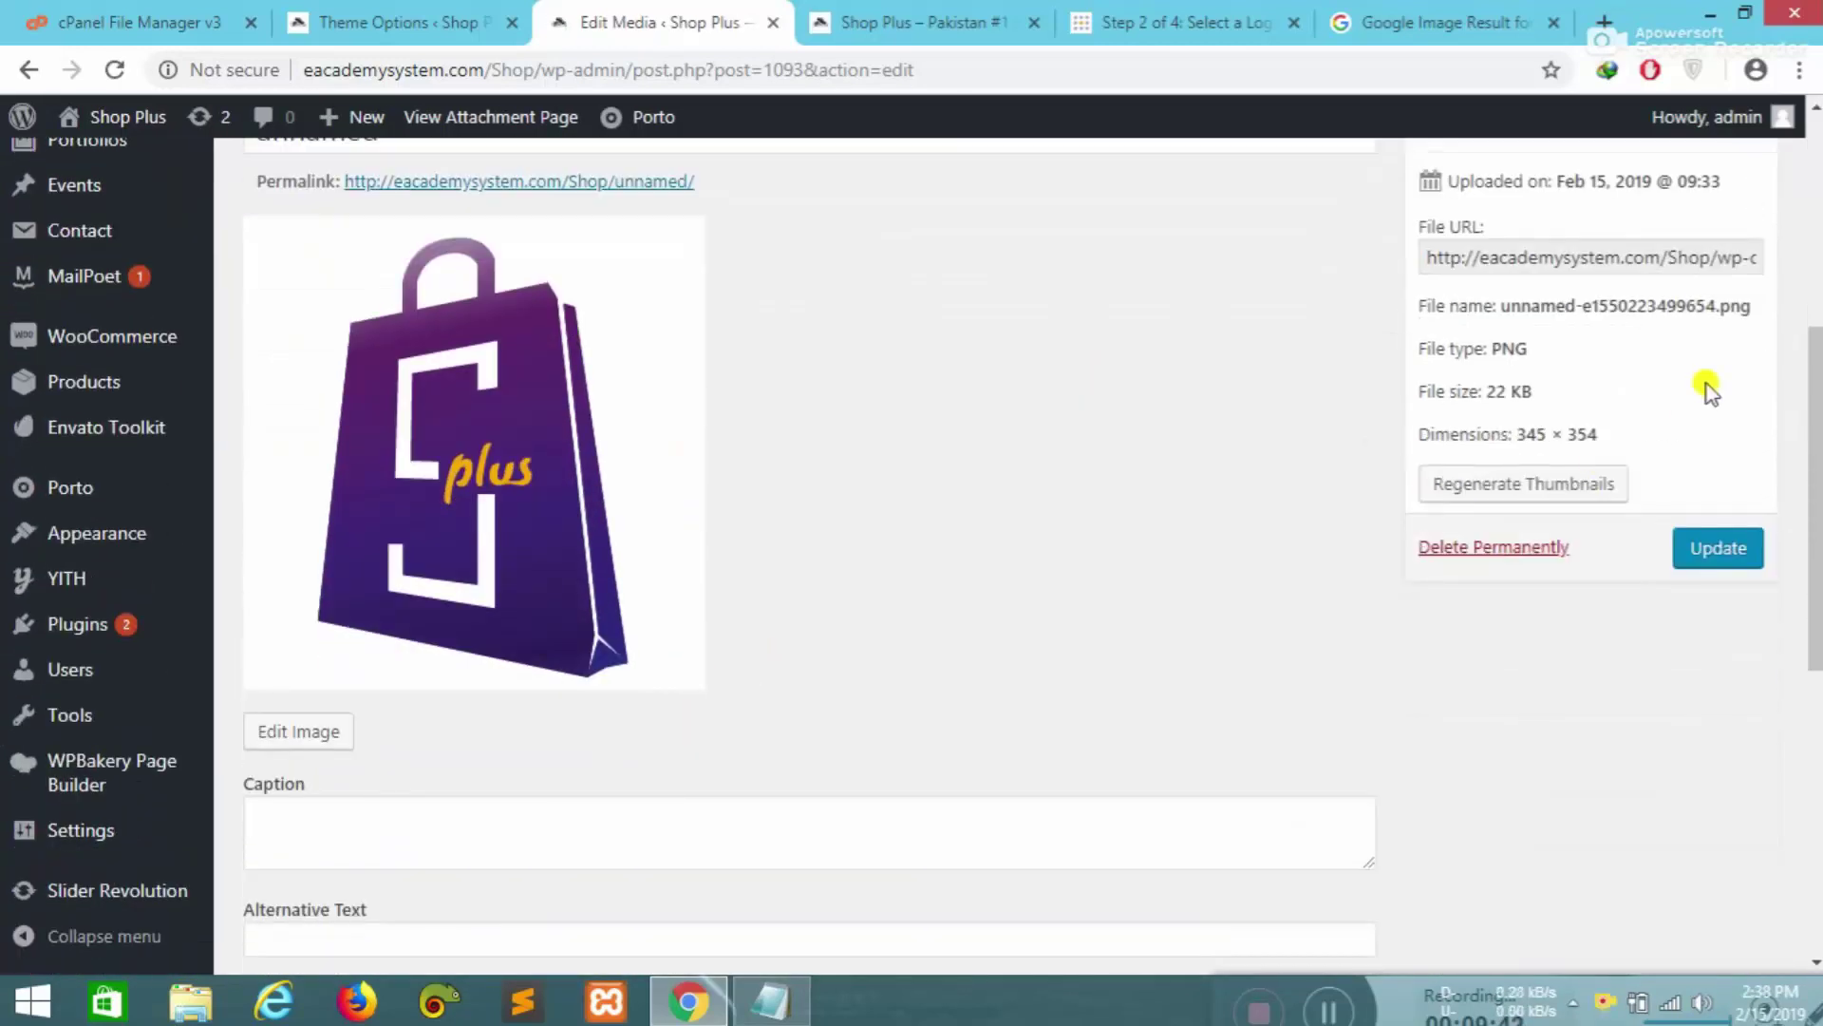
left_click(1763, 560)
- Return to the theme options and close the media library window without inserting an image
left_click(399, 21)
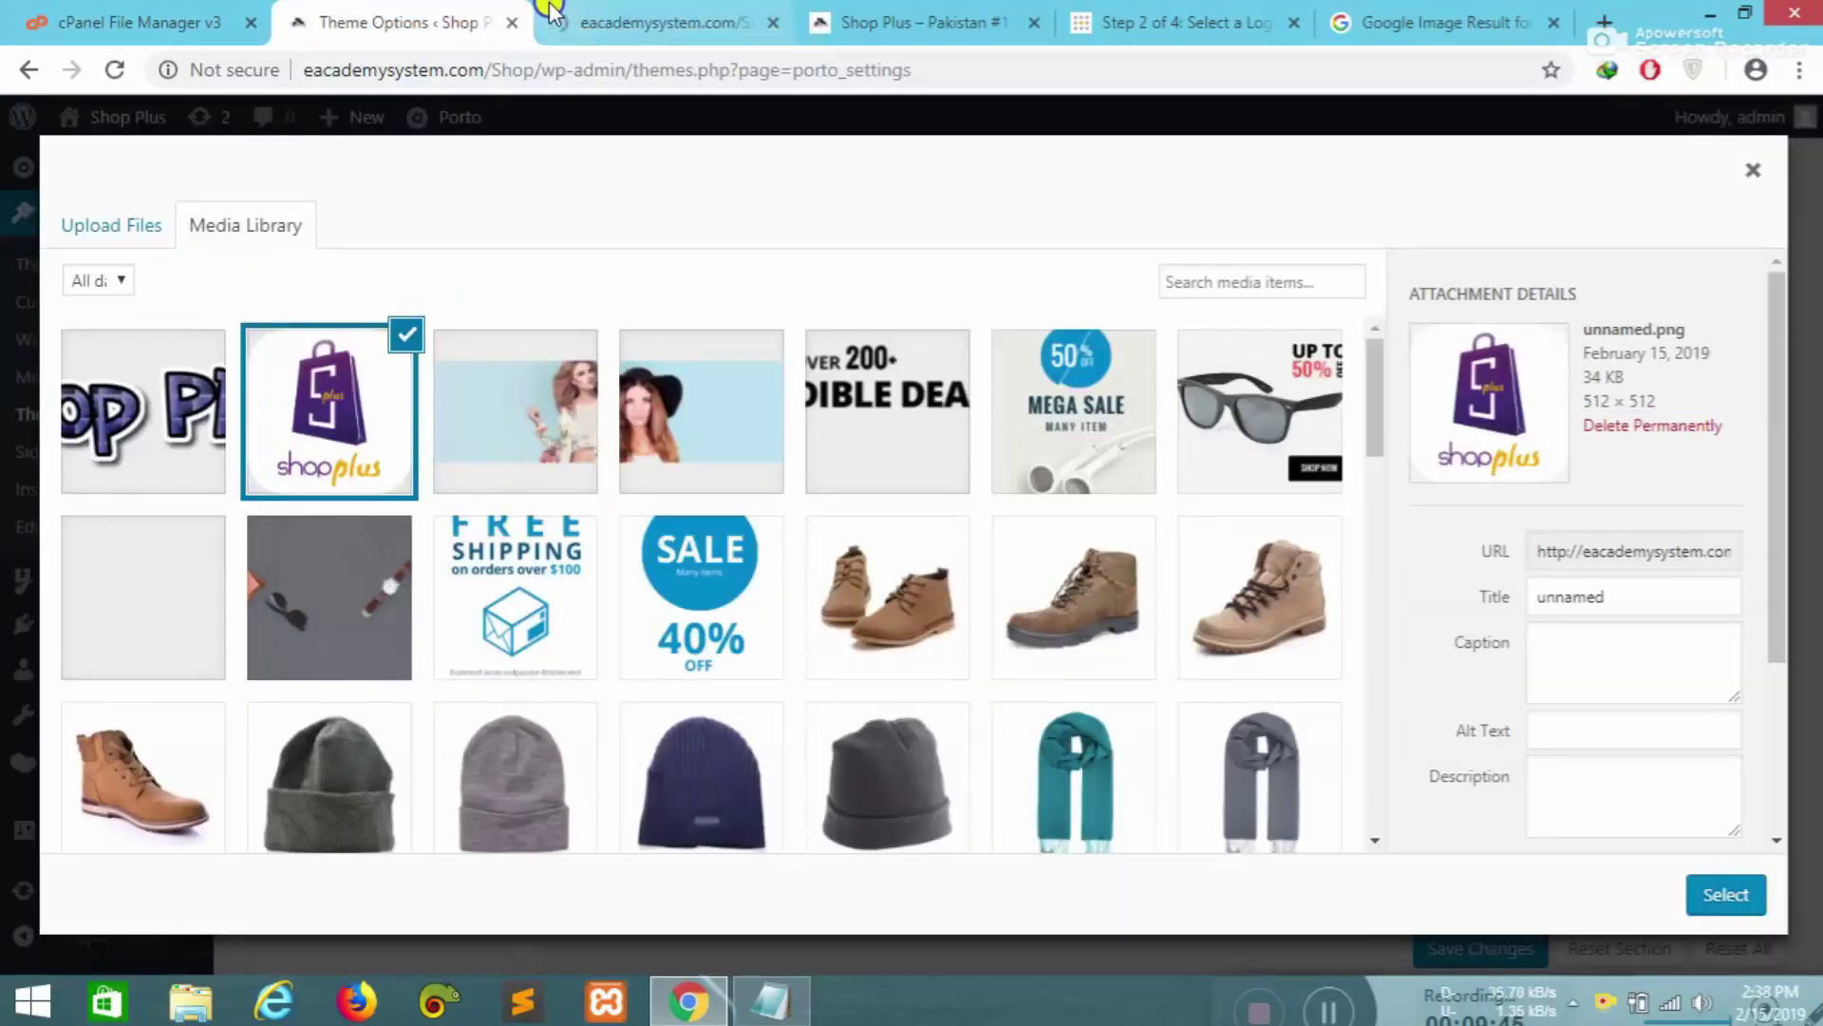
left_click(570, 27)
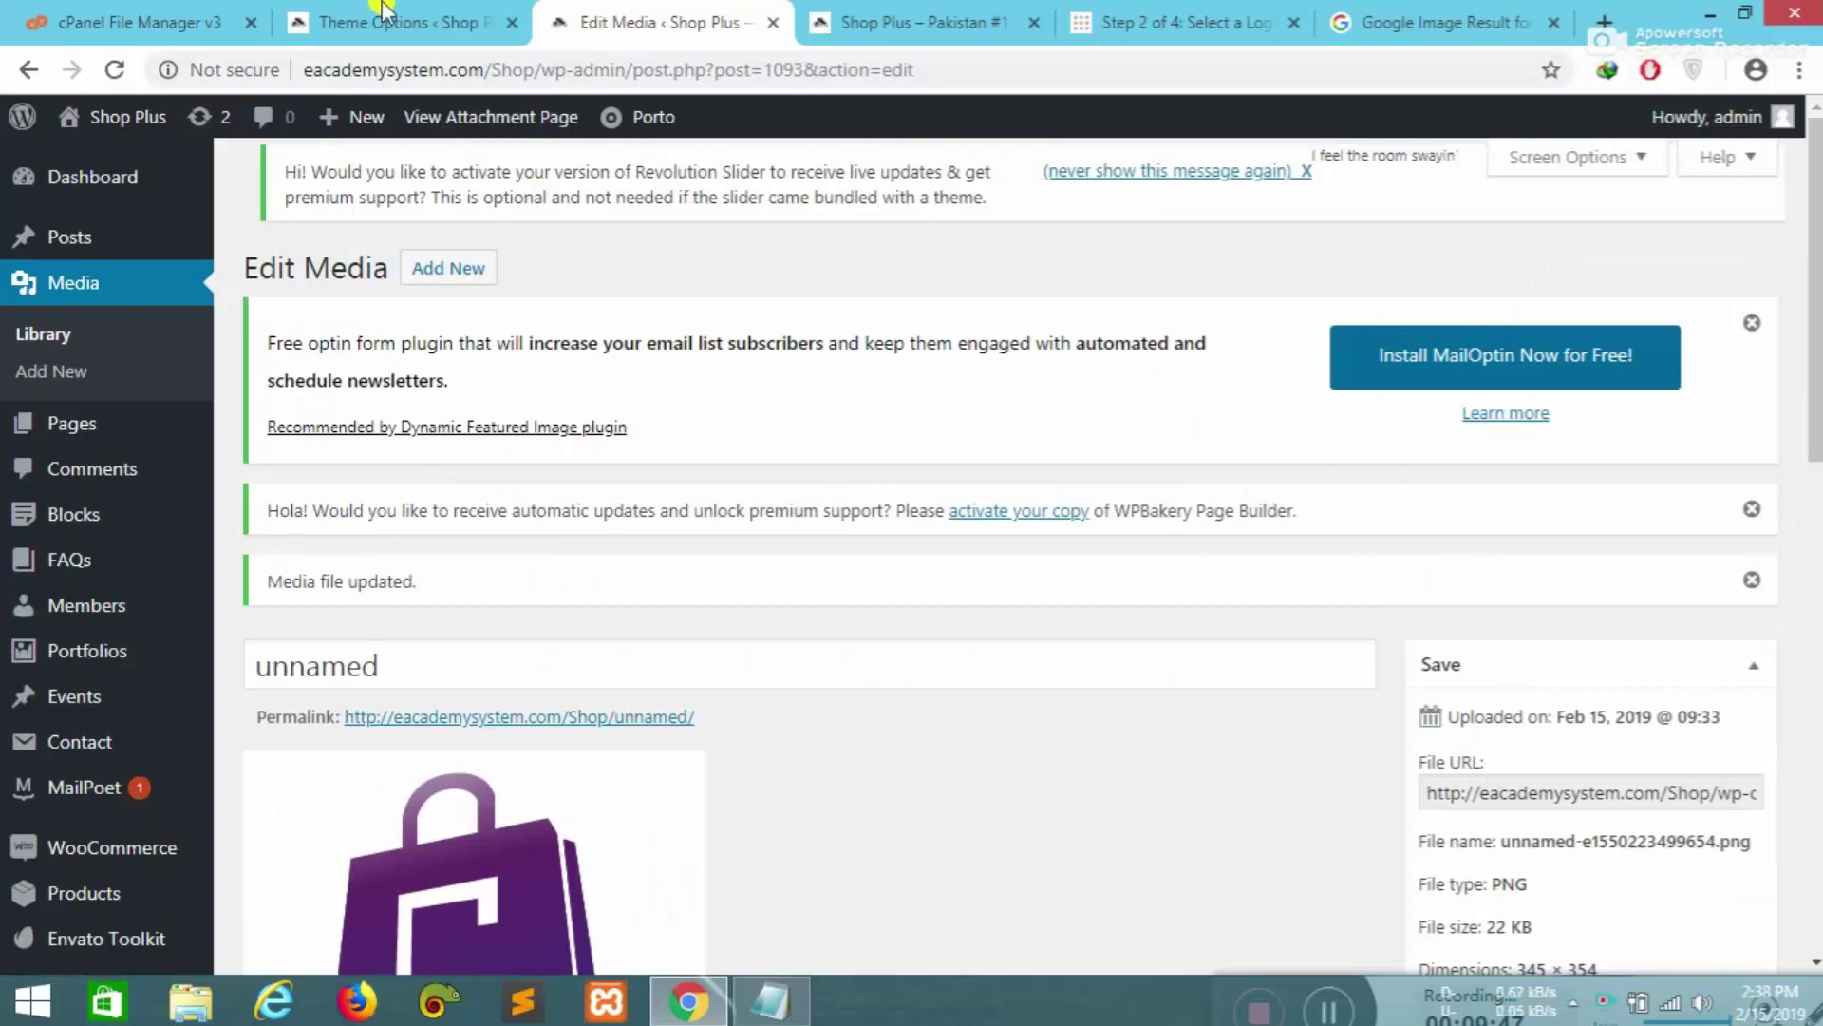
left_click(418, 15)
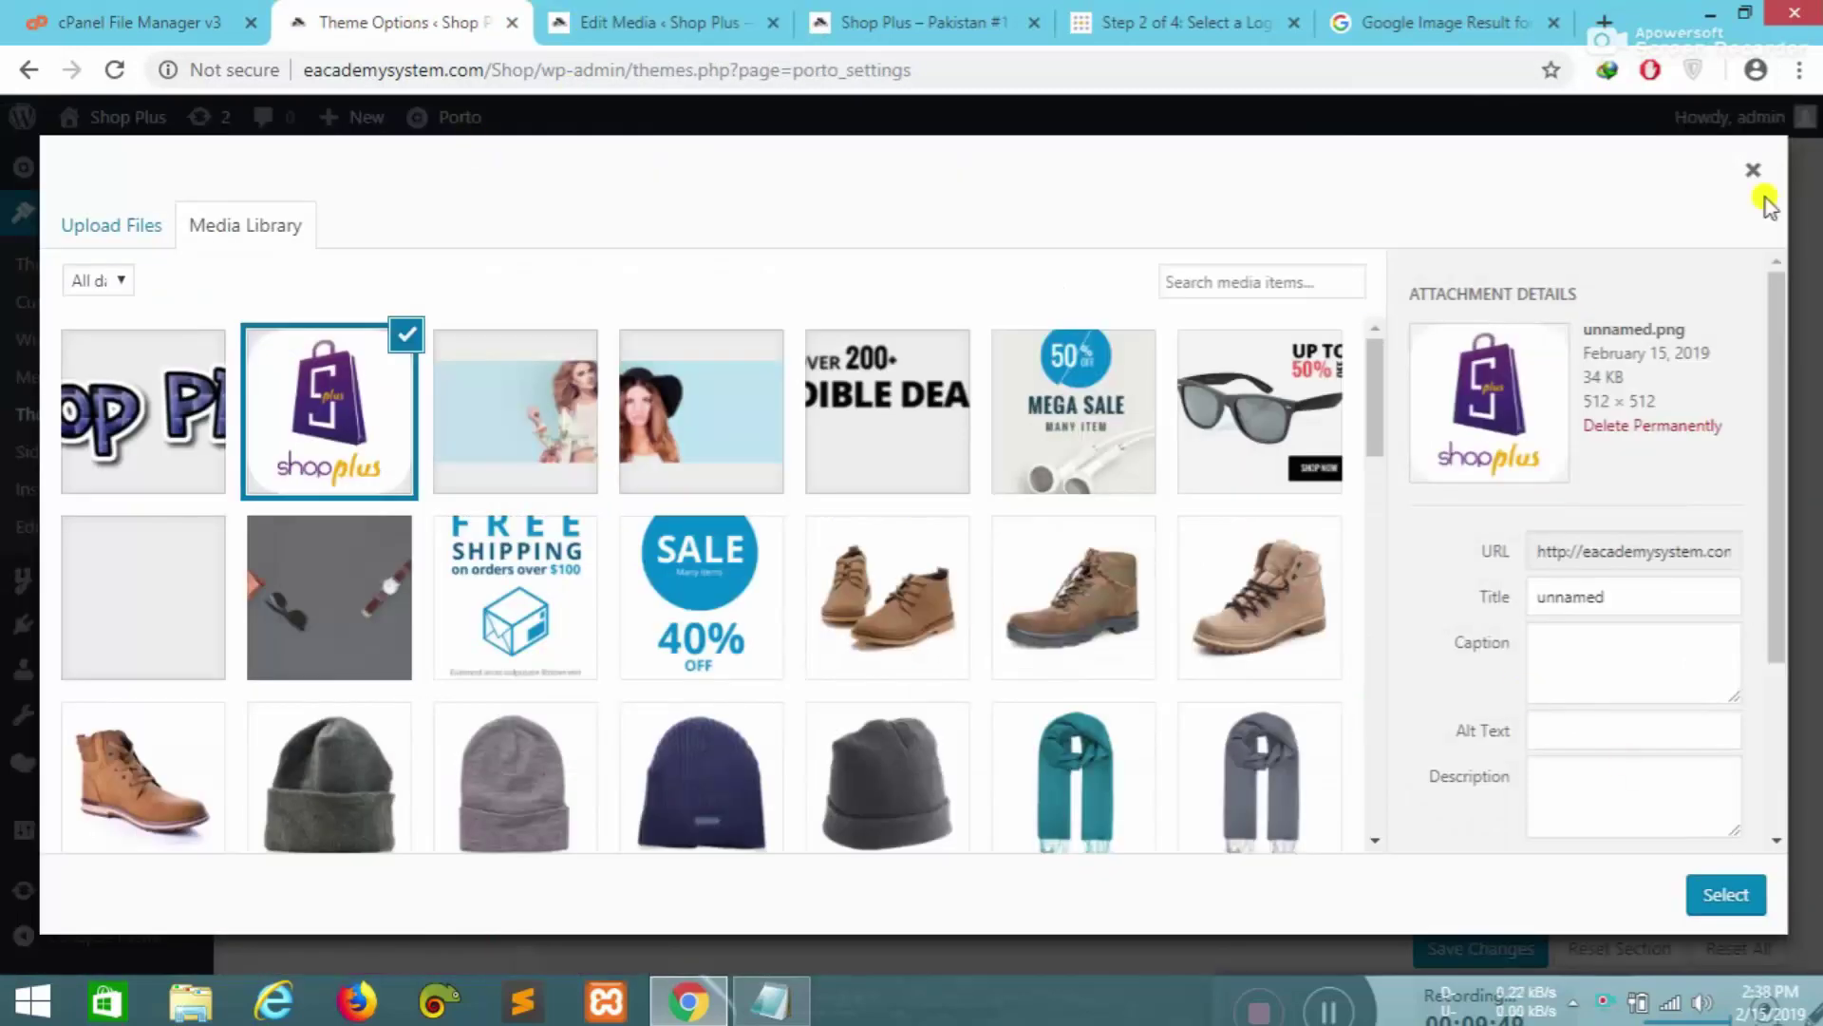
left_click(1752, 171)
scroll(869, 466, "up", 2)
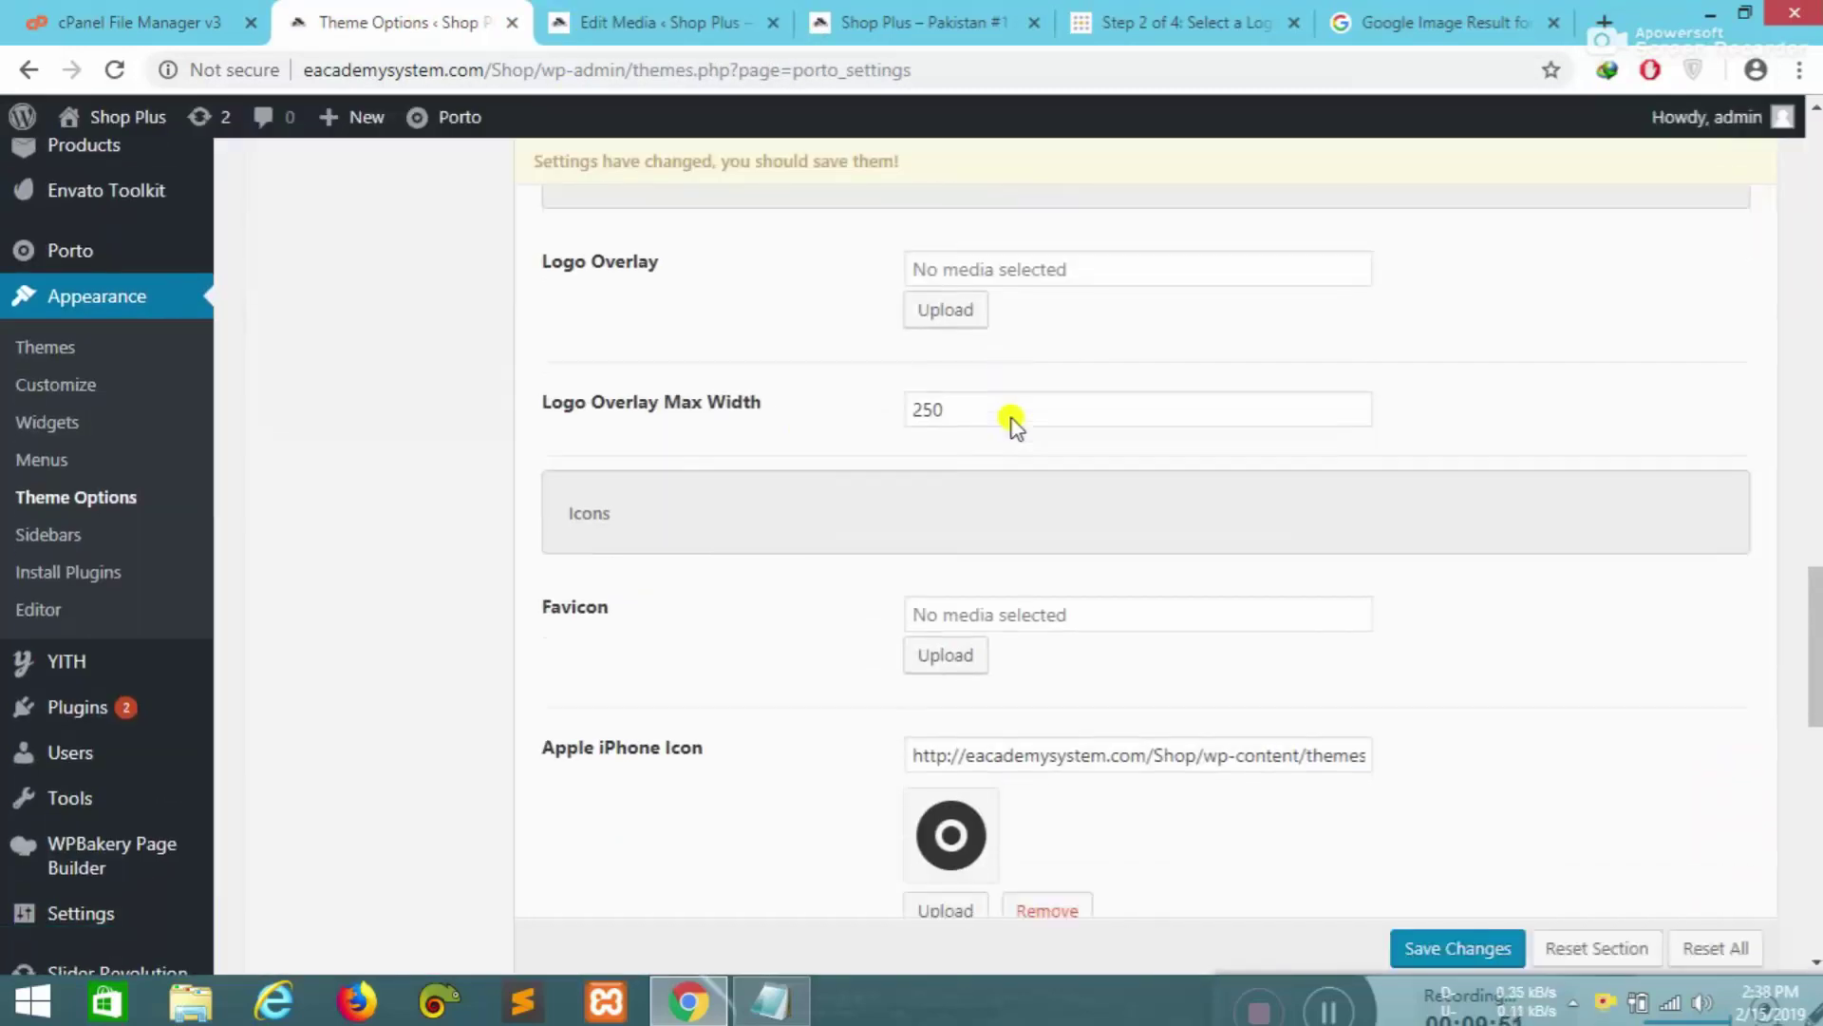
- Save the theme option changes with the Favicon field left empty
scroll(1016, 427, "down", 4)
scroll(765, 674, "down", 7)
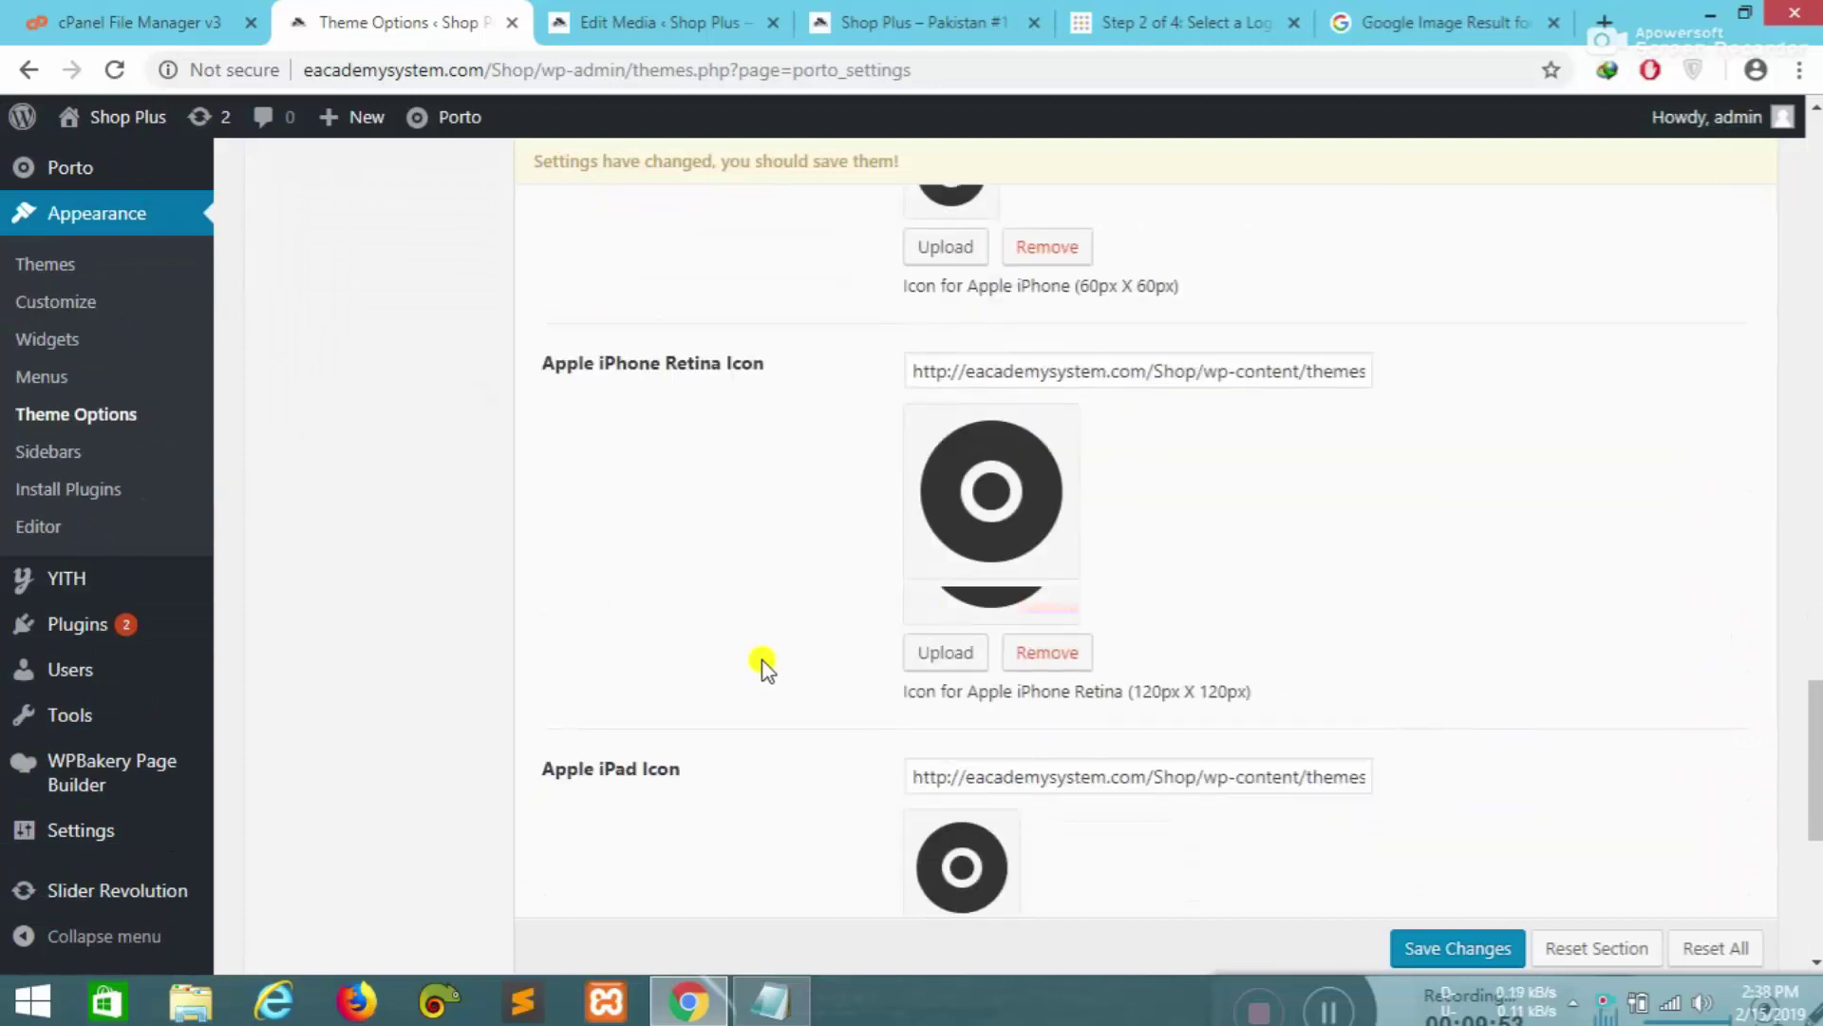
scroll(774, 700, "down", 2)
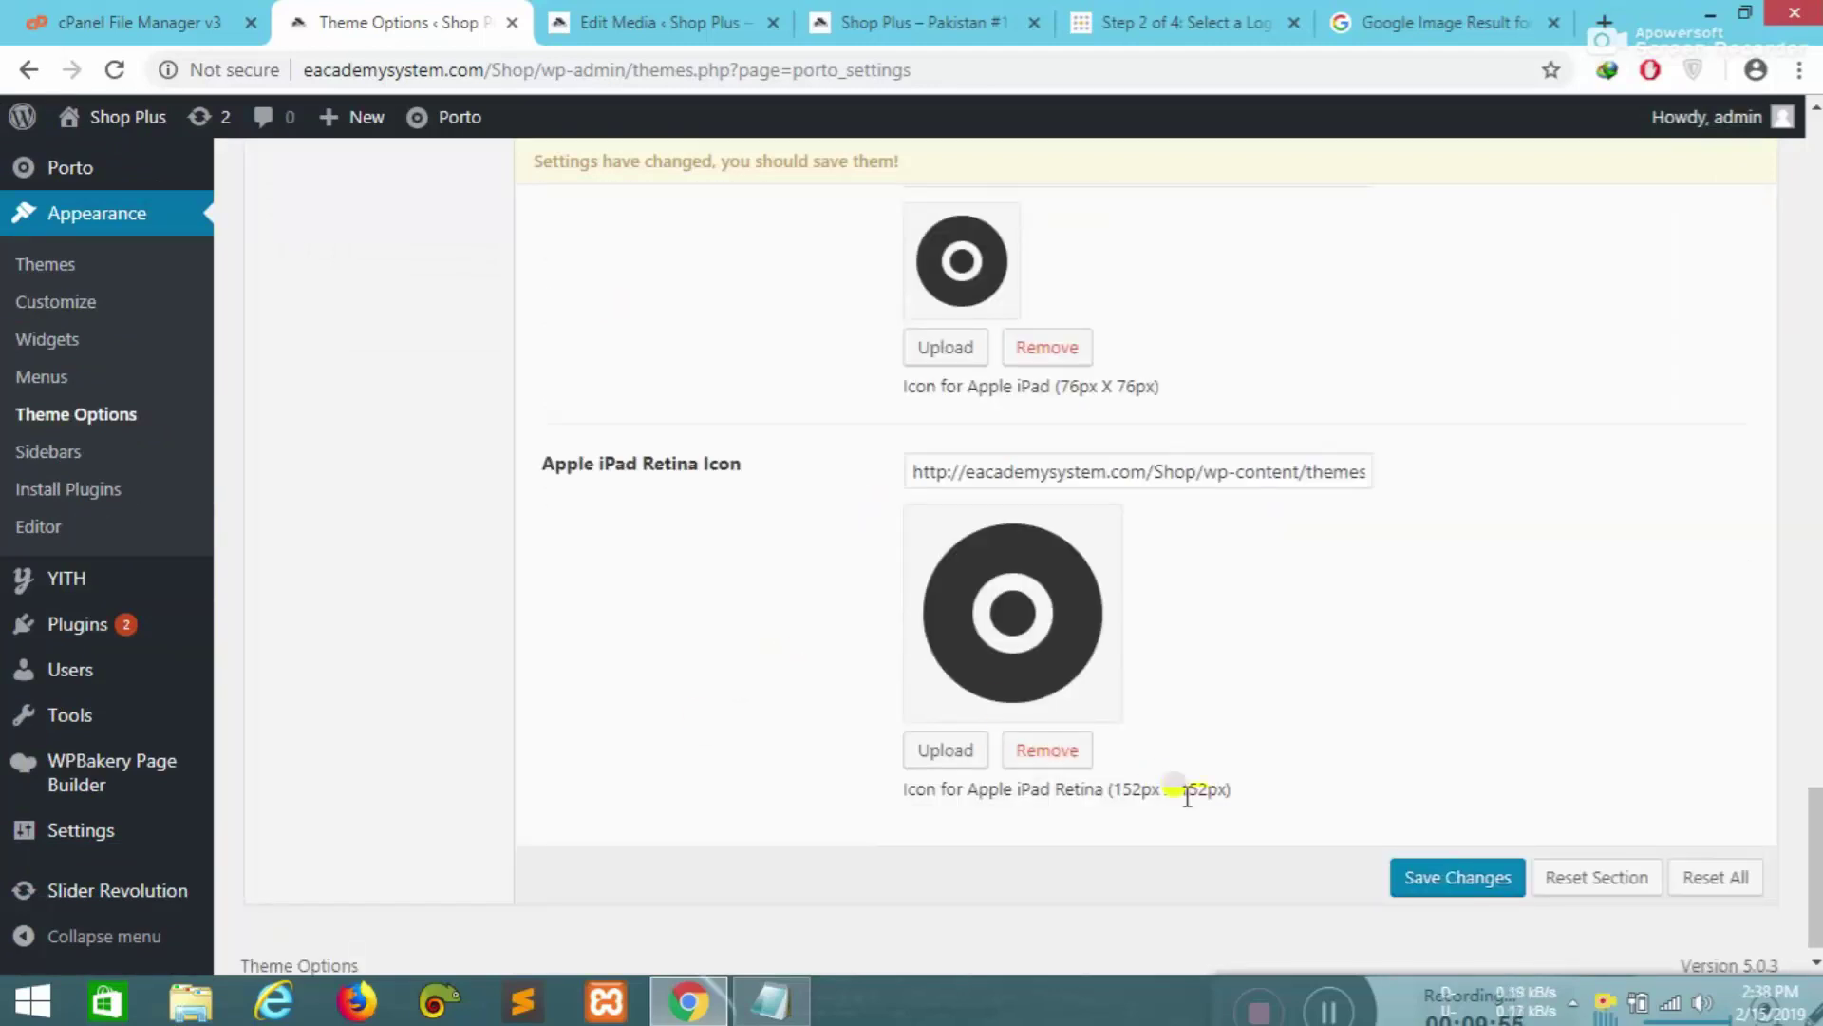
left_click(1453, 876)
- Open the Javascript Code section of the theme options and examine the code fields before </head> and </body>
scroll(537, 726, "up", 8)
scroll(538, 725, "up", 6)
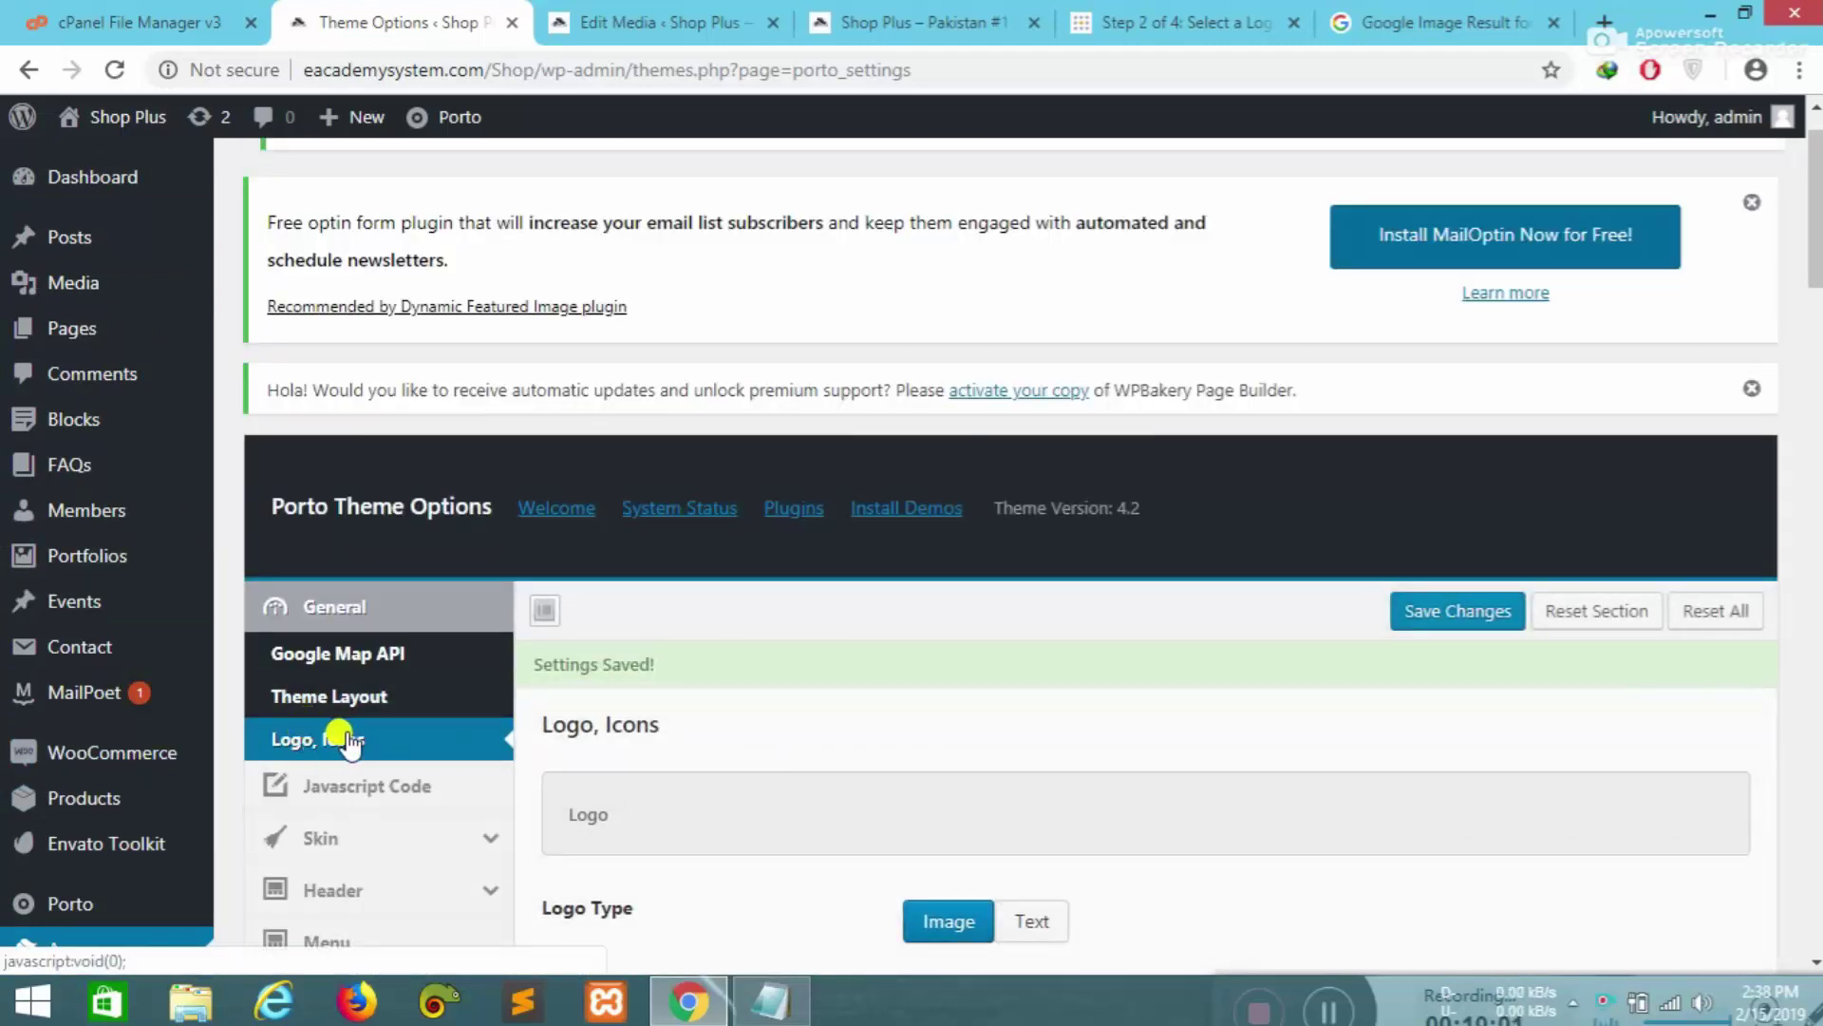
scroll(347, 744, "down", 2)
left_click(346, 652)
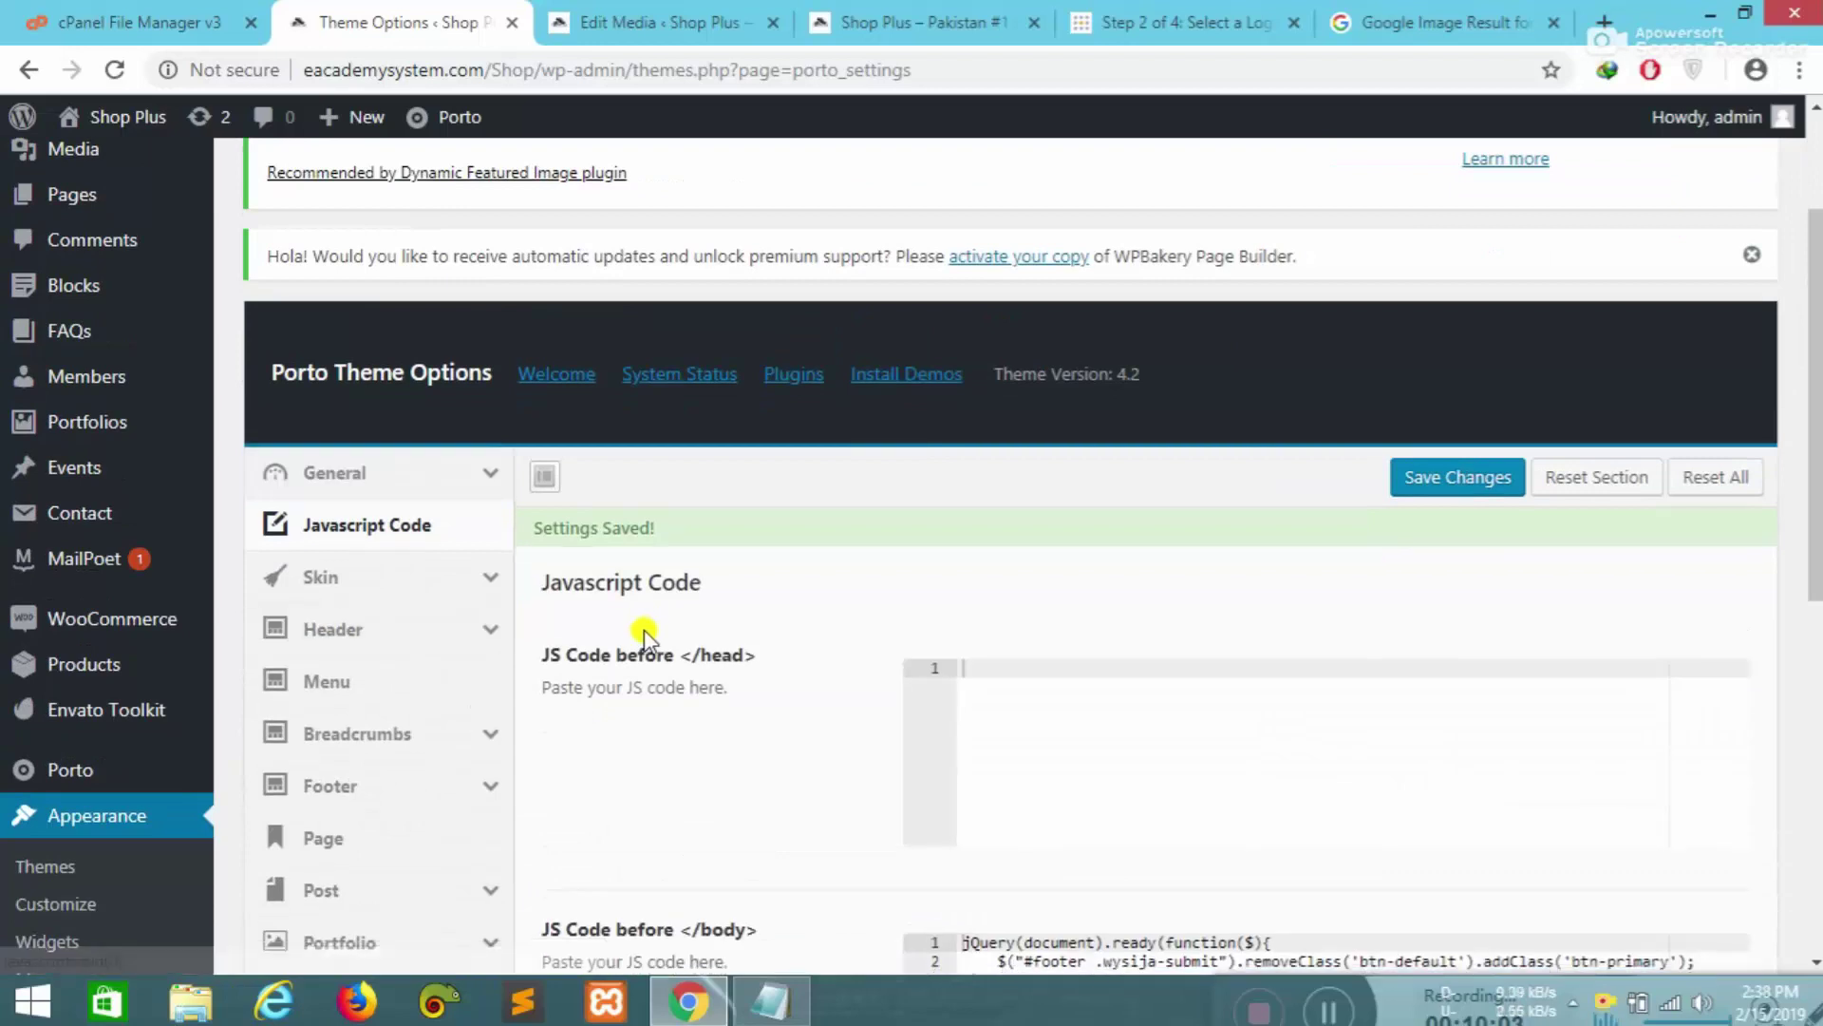
scroll(915, 721, "down", 5)
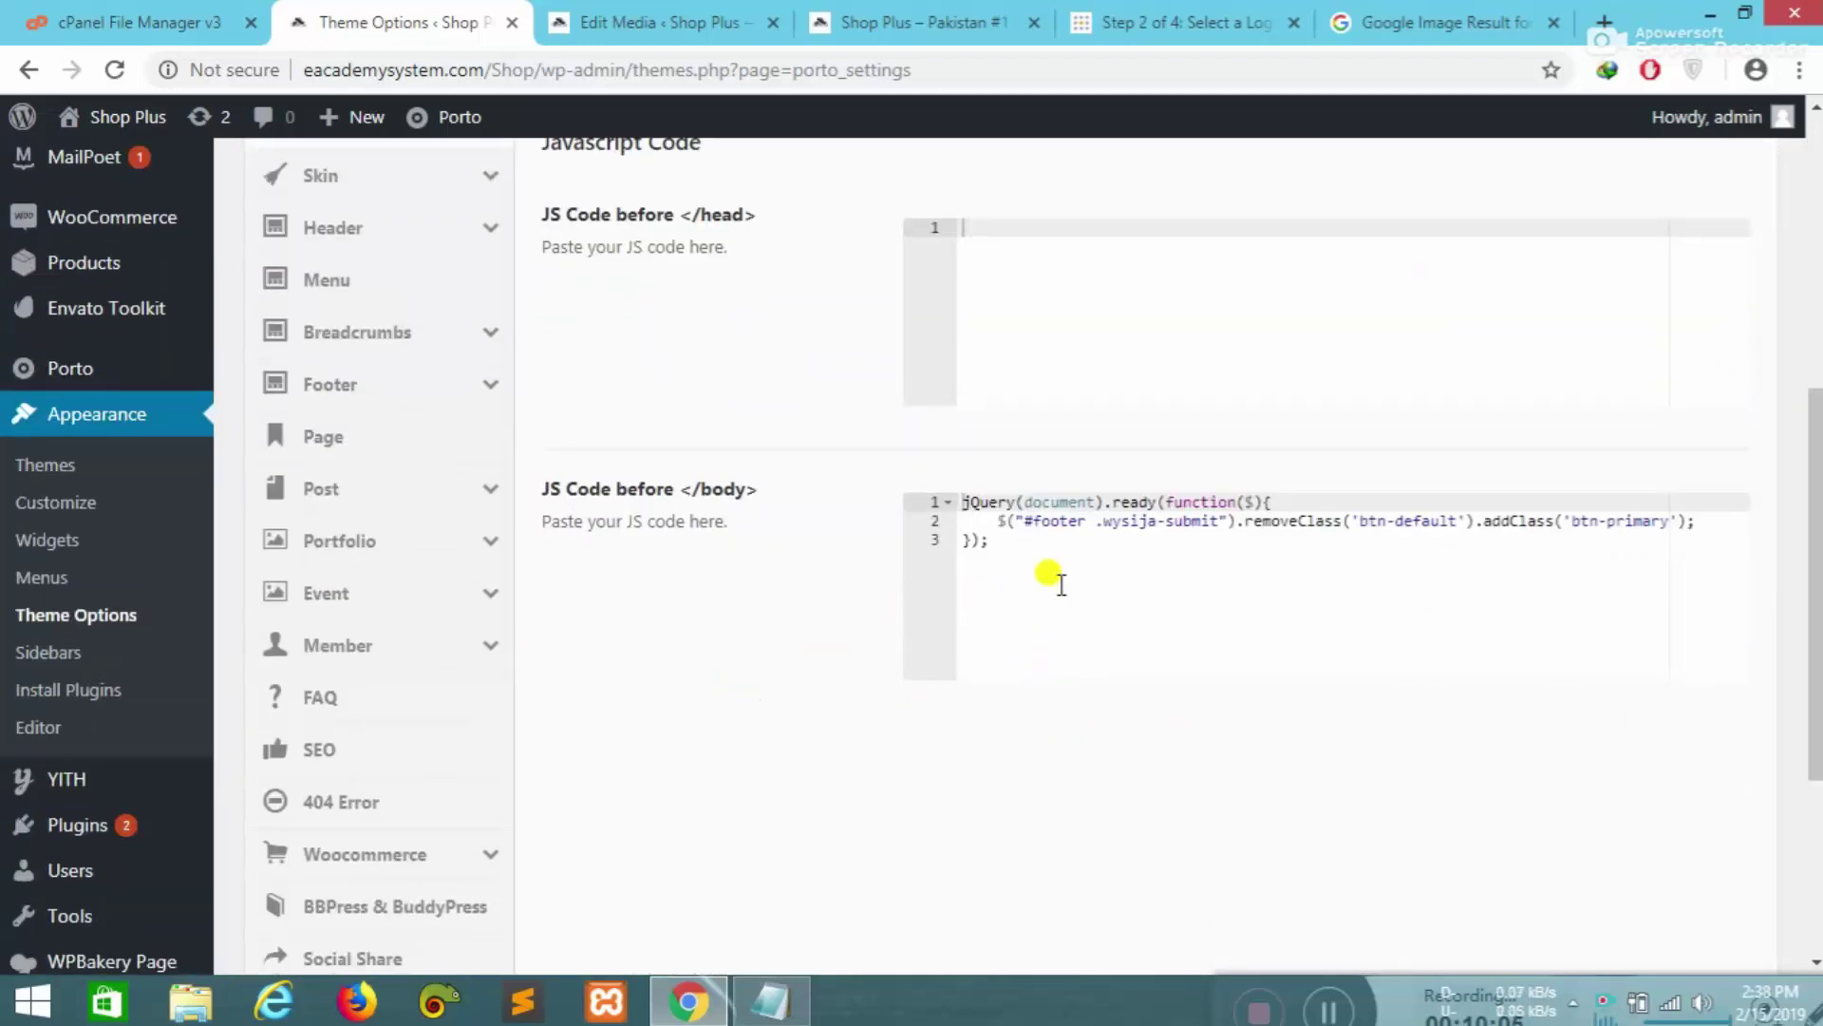
scroll(1094, 562, "up", 3)
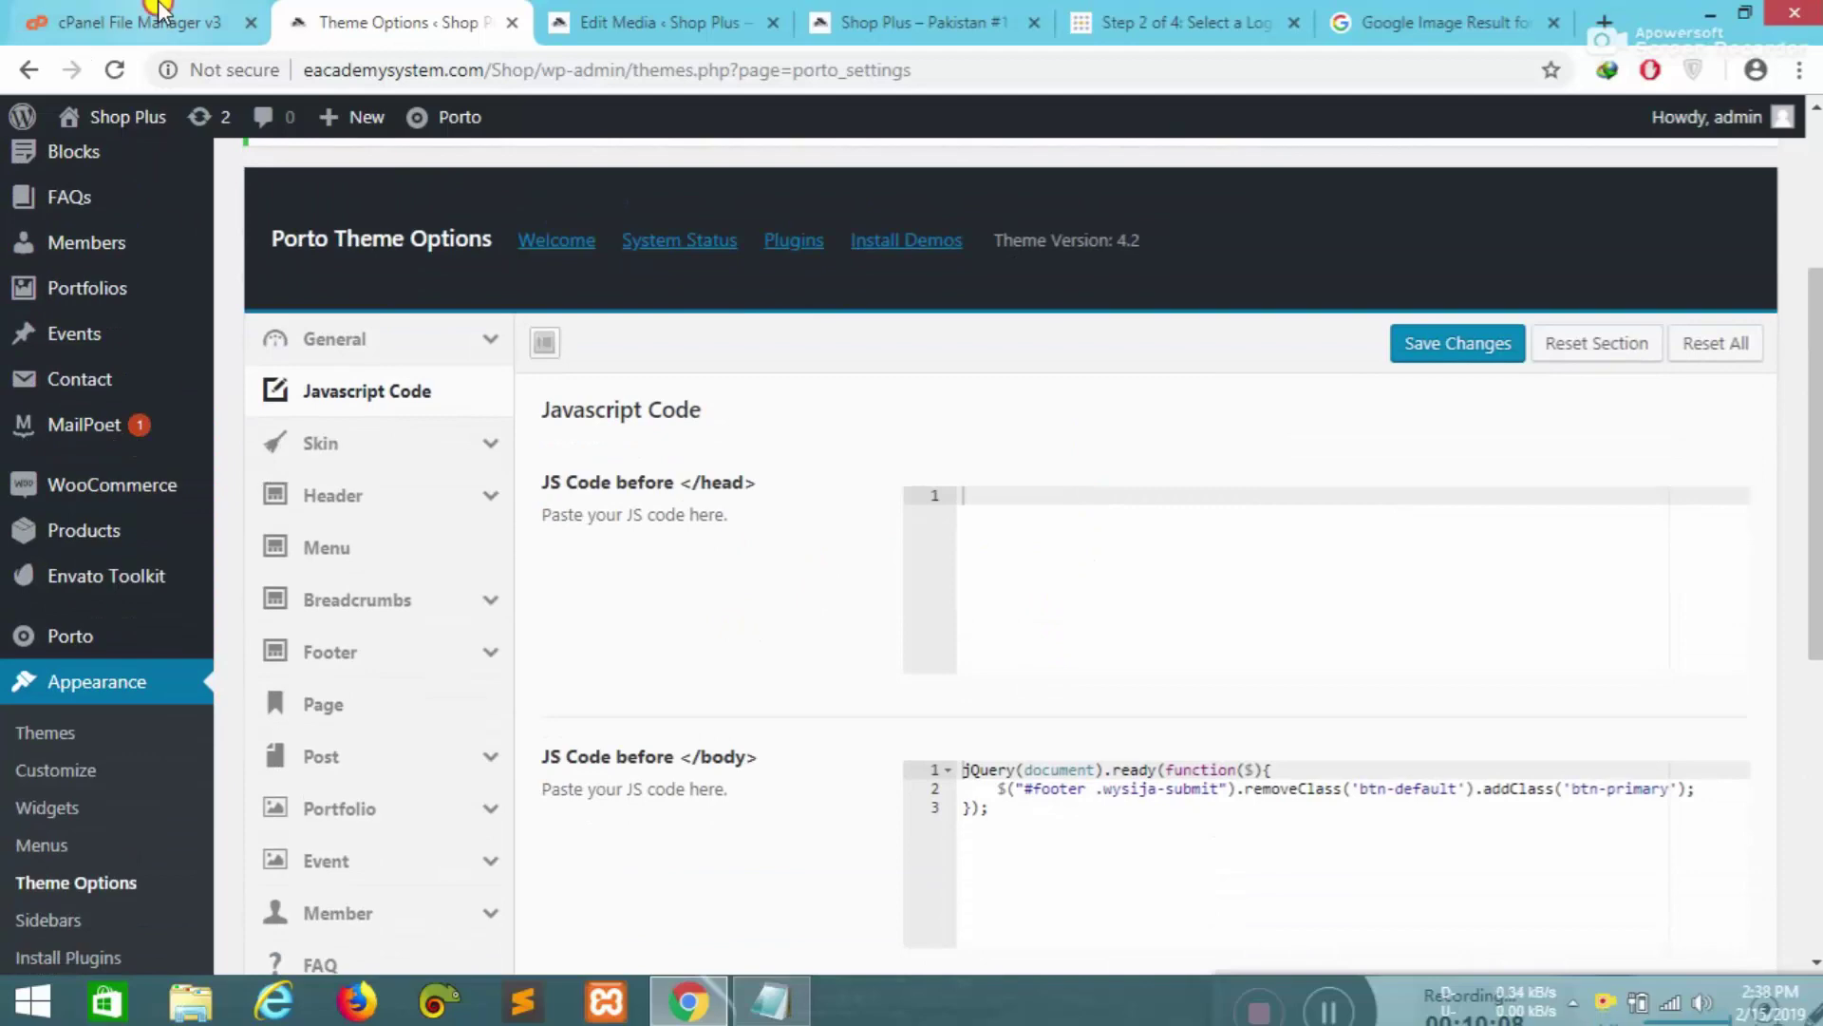
- Switch to the media editing tab, open the WordPress theme file editor from there and acknowledge the direct-editing warning
left_click(157, 13)
left_click(409, 22)
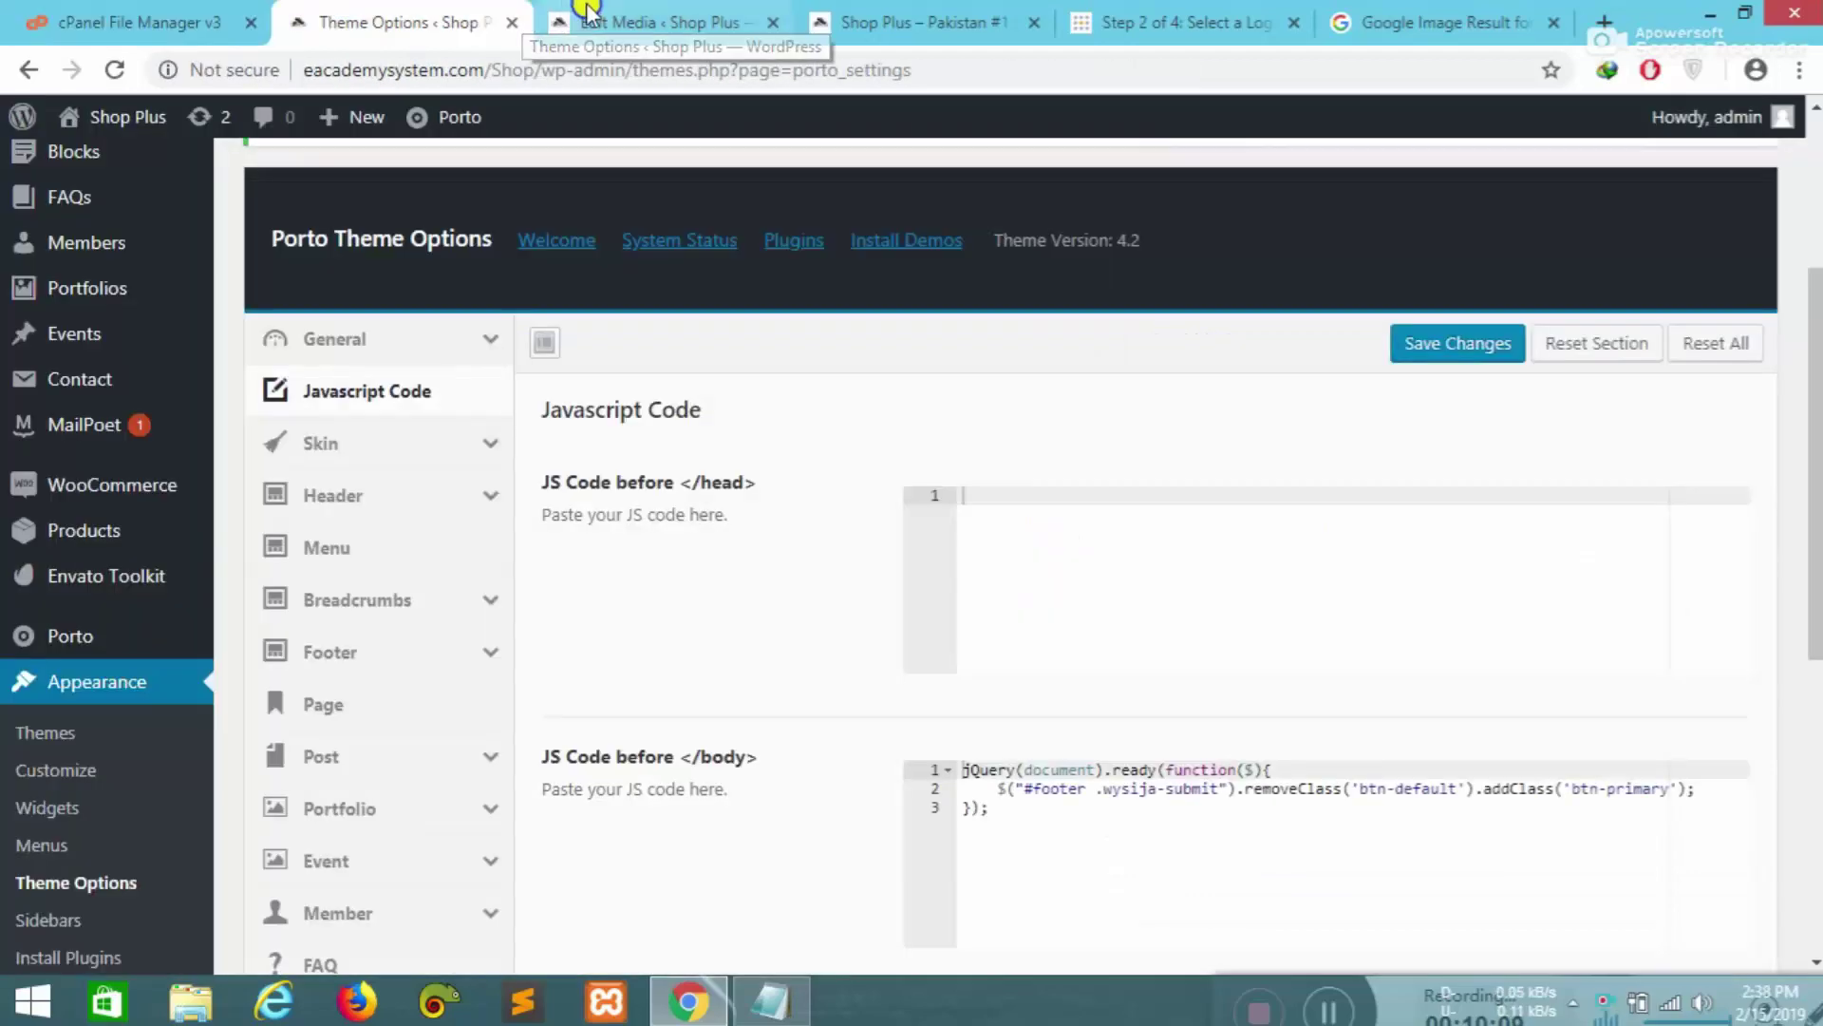
left_click(631, 24)
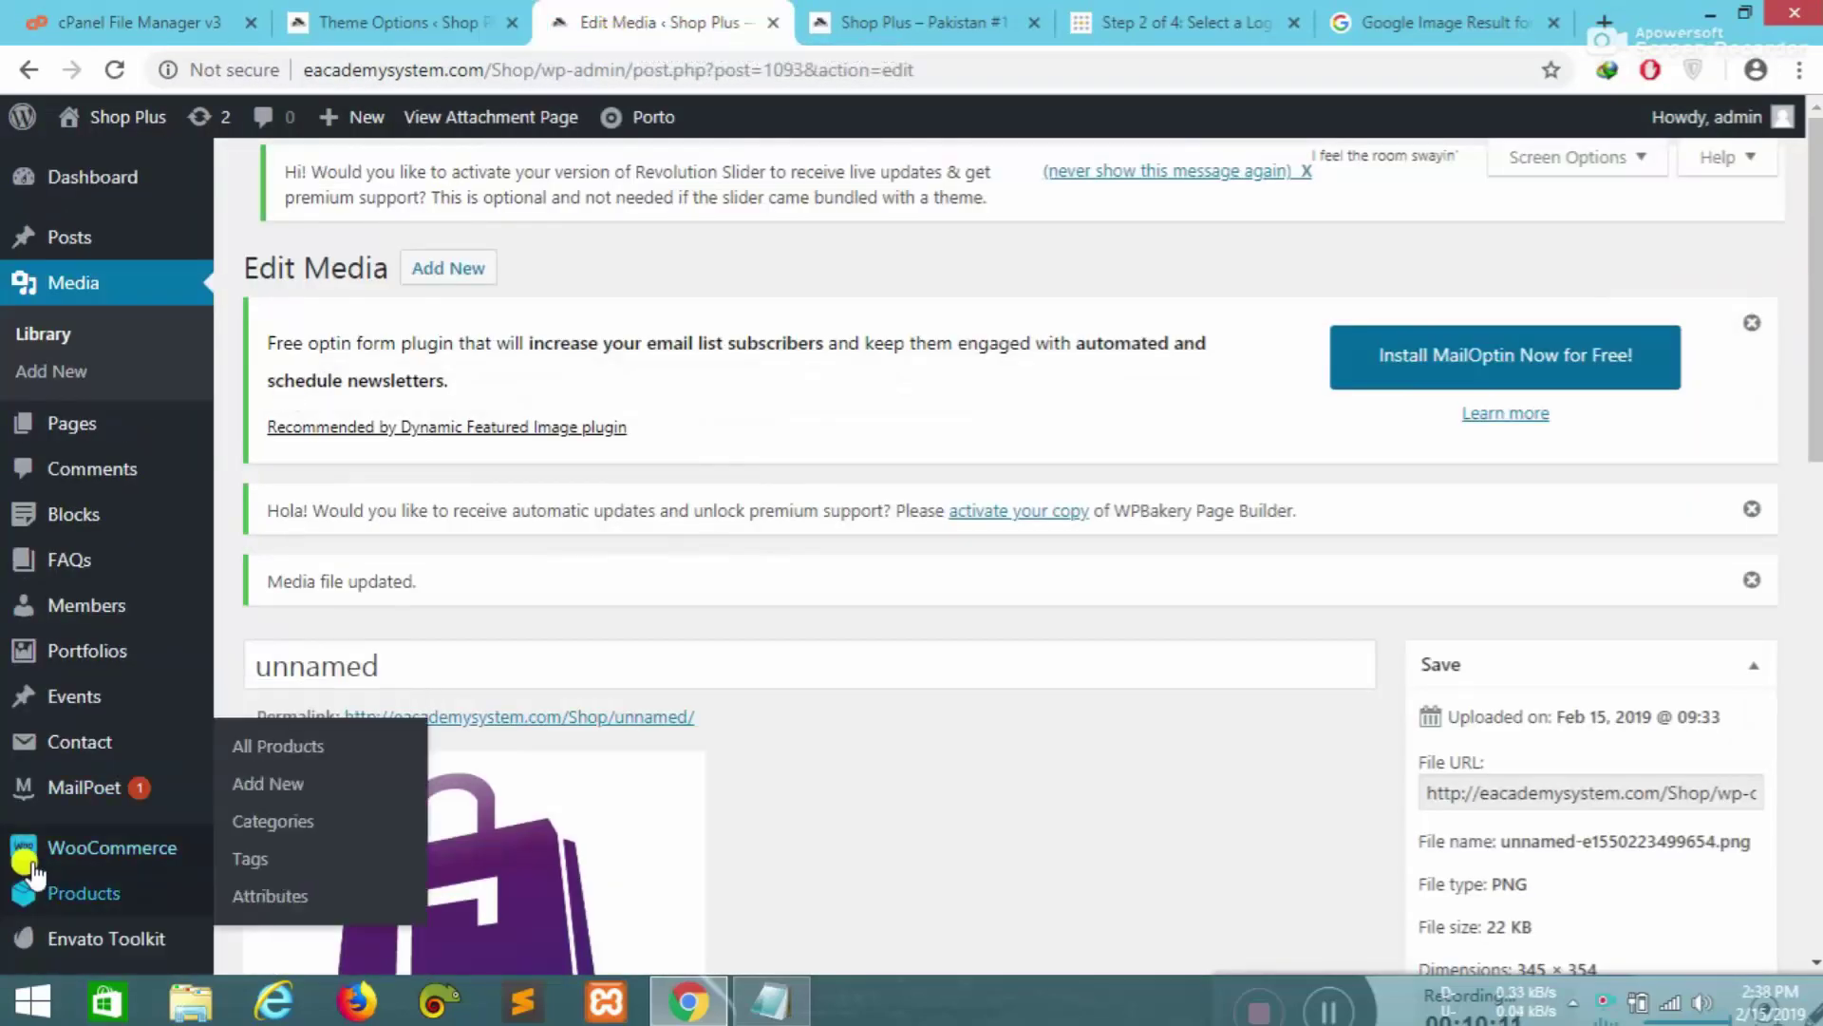
scroll(114, 627, "down", 4)
mouse_move(119, 643)
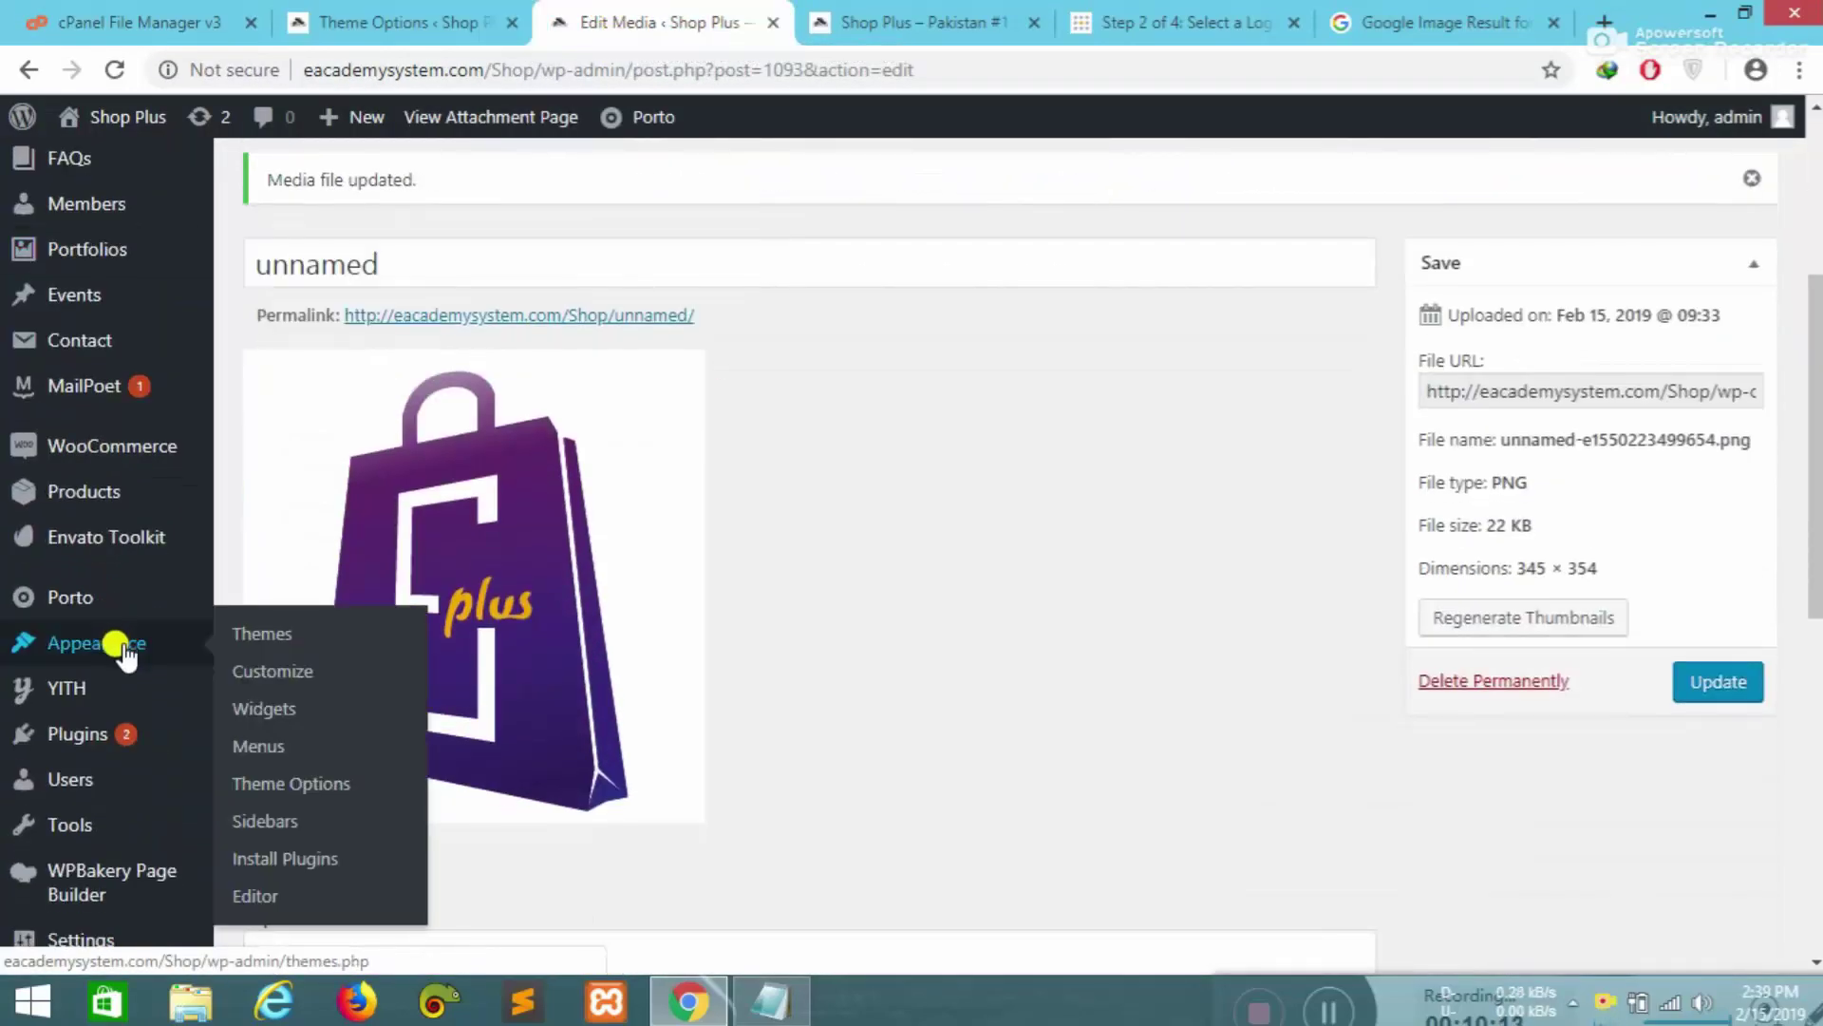
left_click(245, 898)
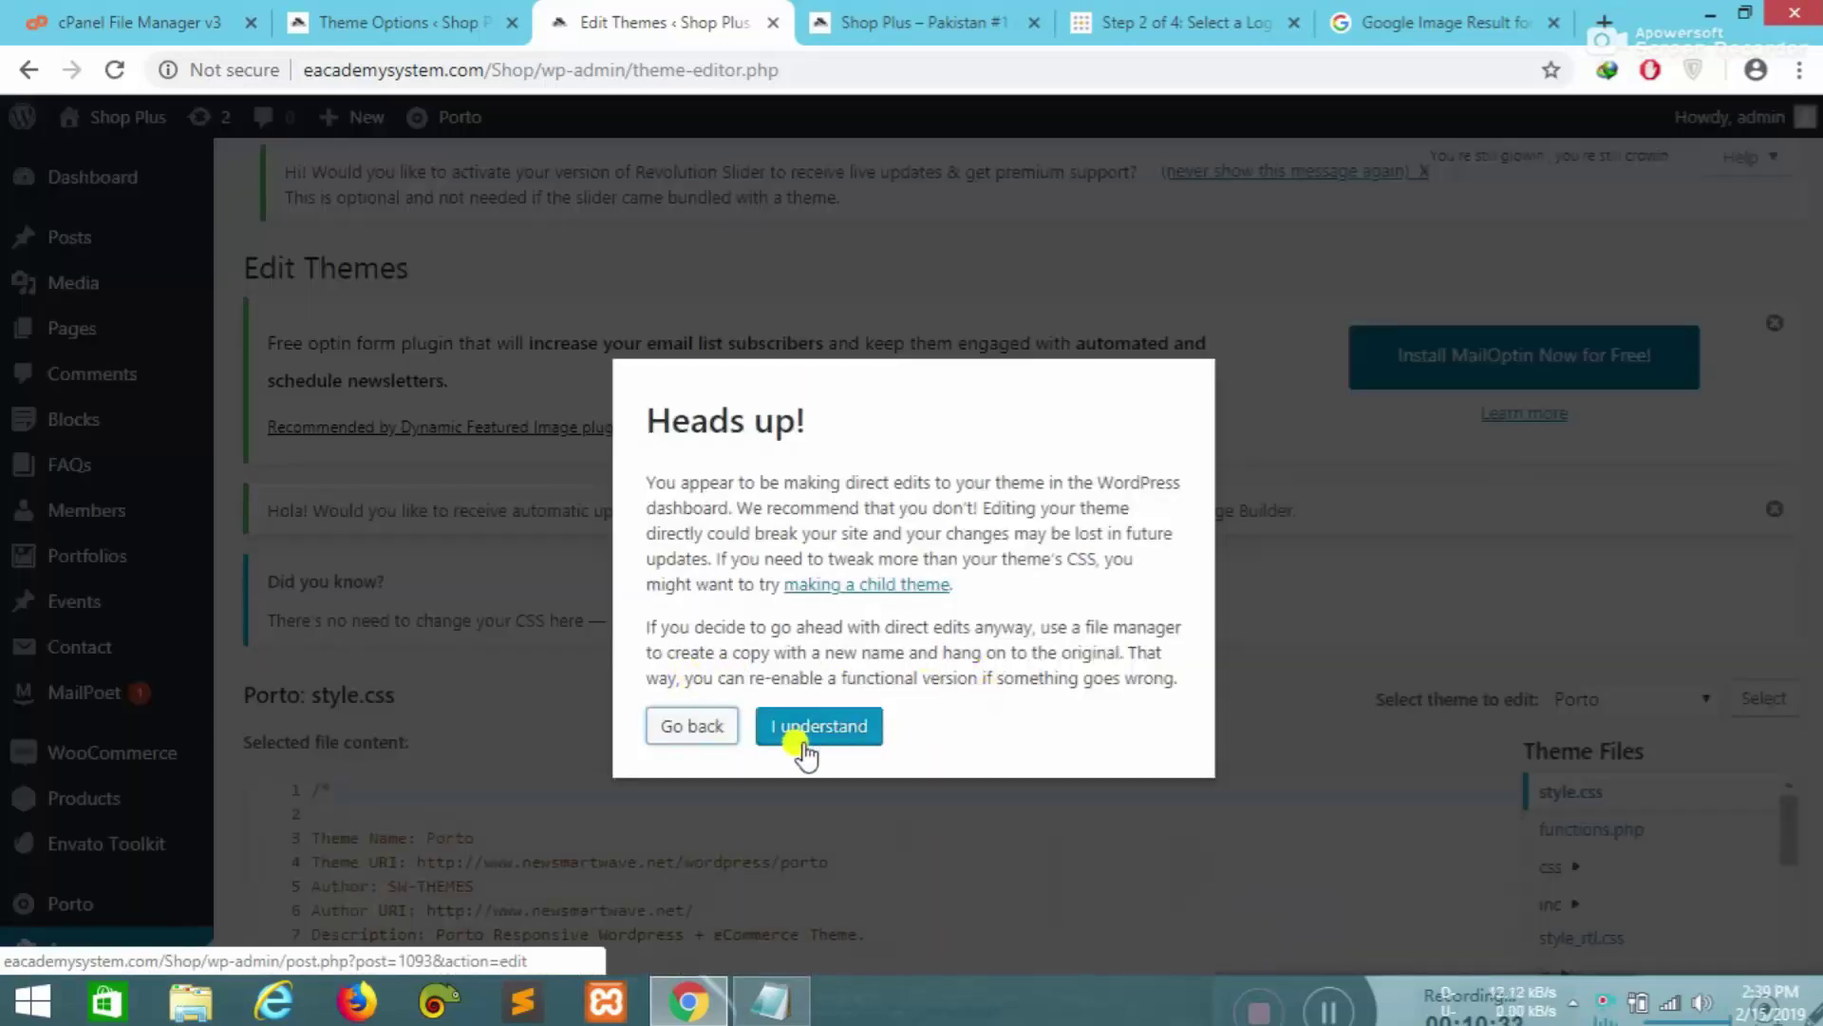
left_click(807, 732)
scroll(794, 737, "down", 5)
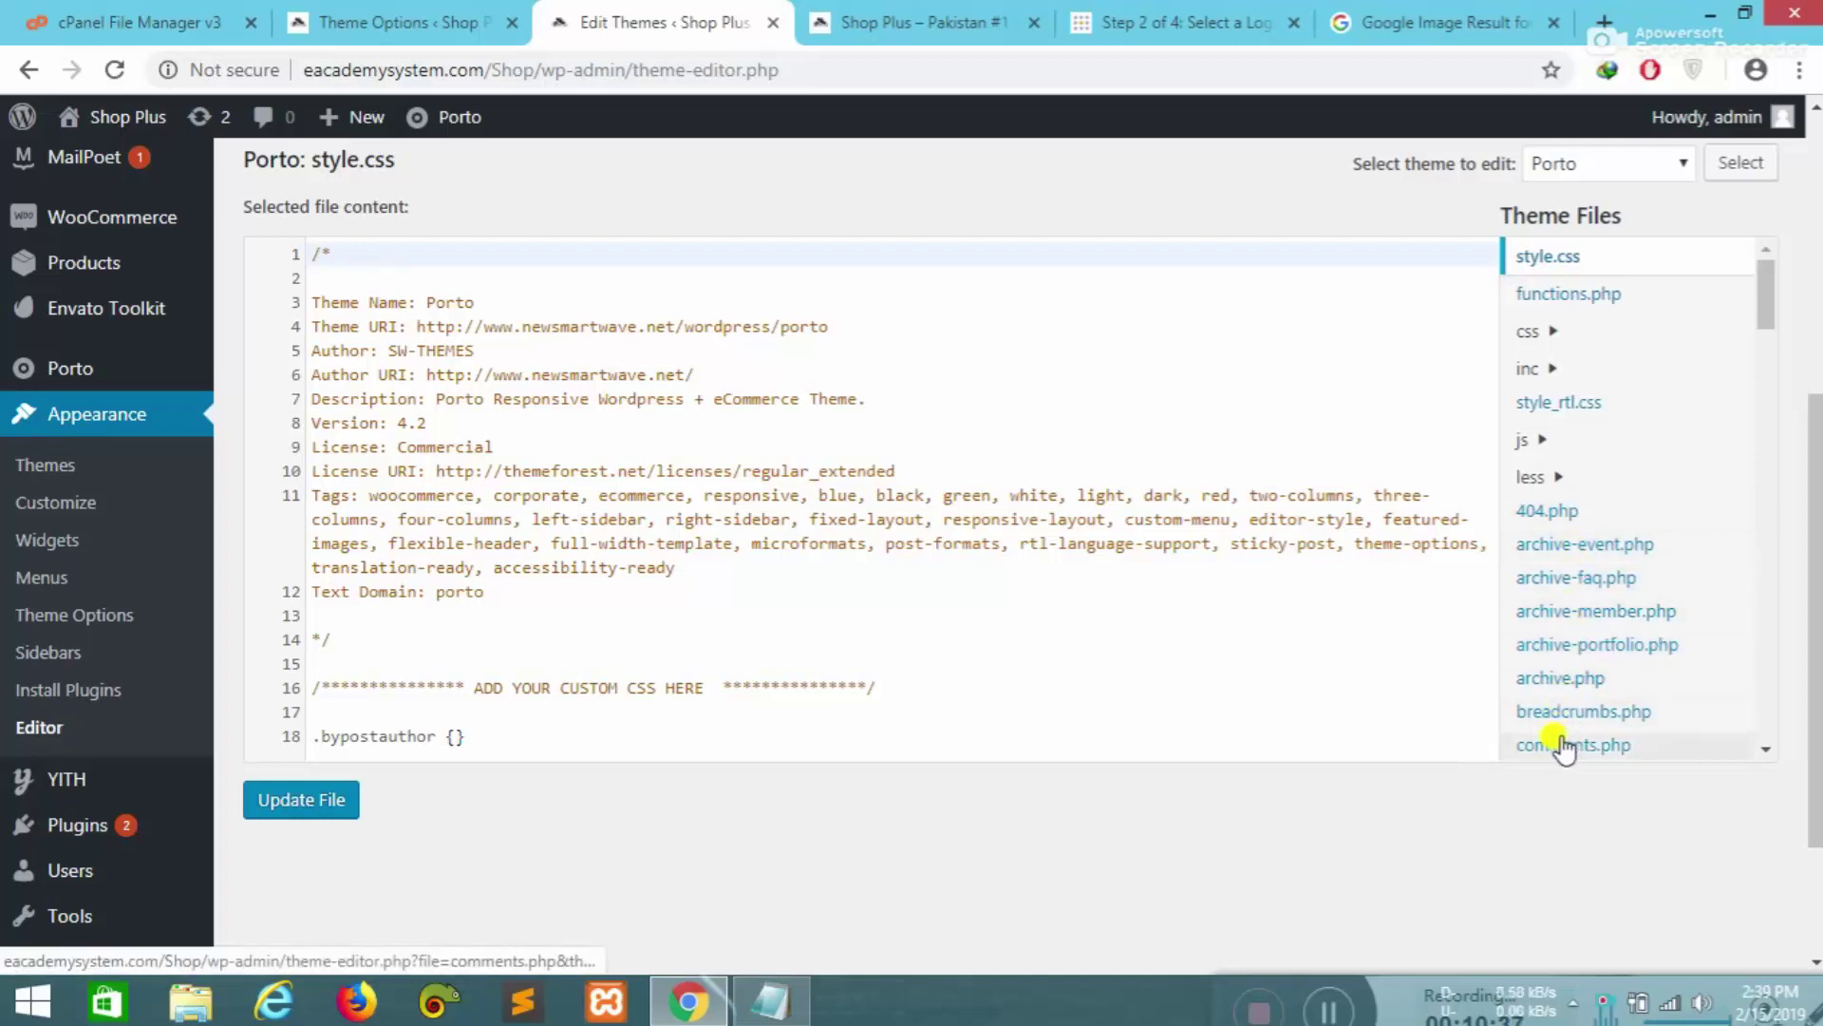
- Examine the Porto theme files style_rtl.css and functions.php, and return to the theme options
left_click(1557, 404)
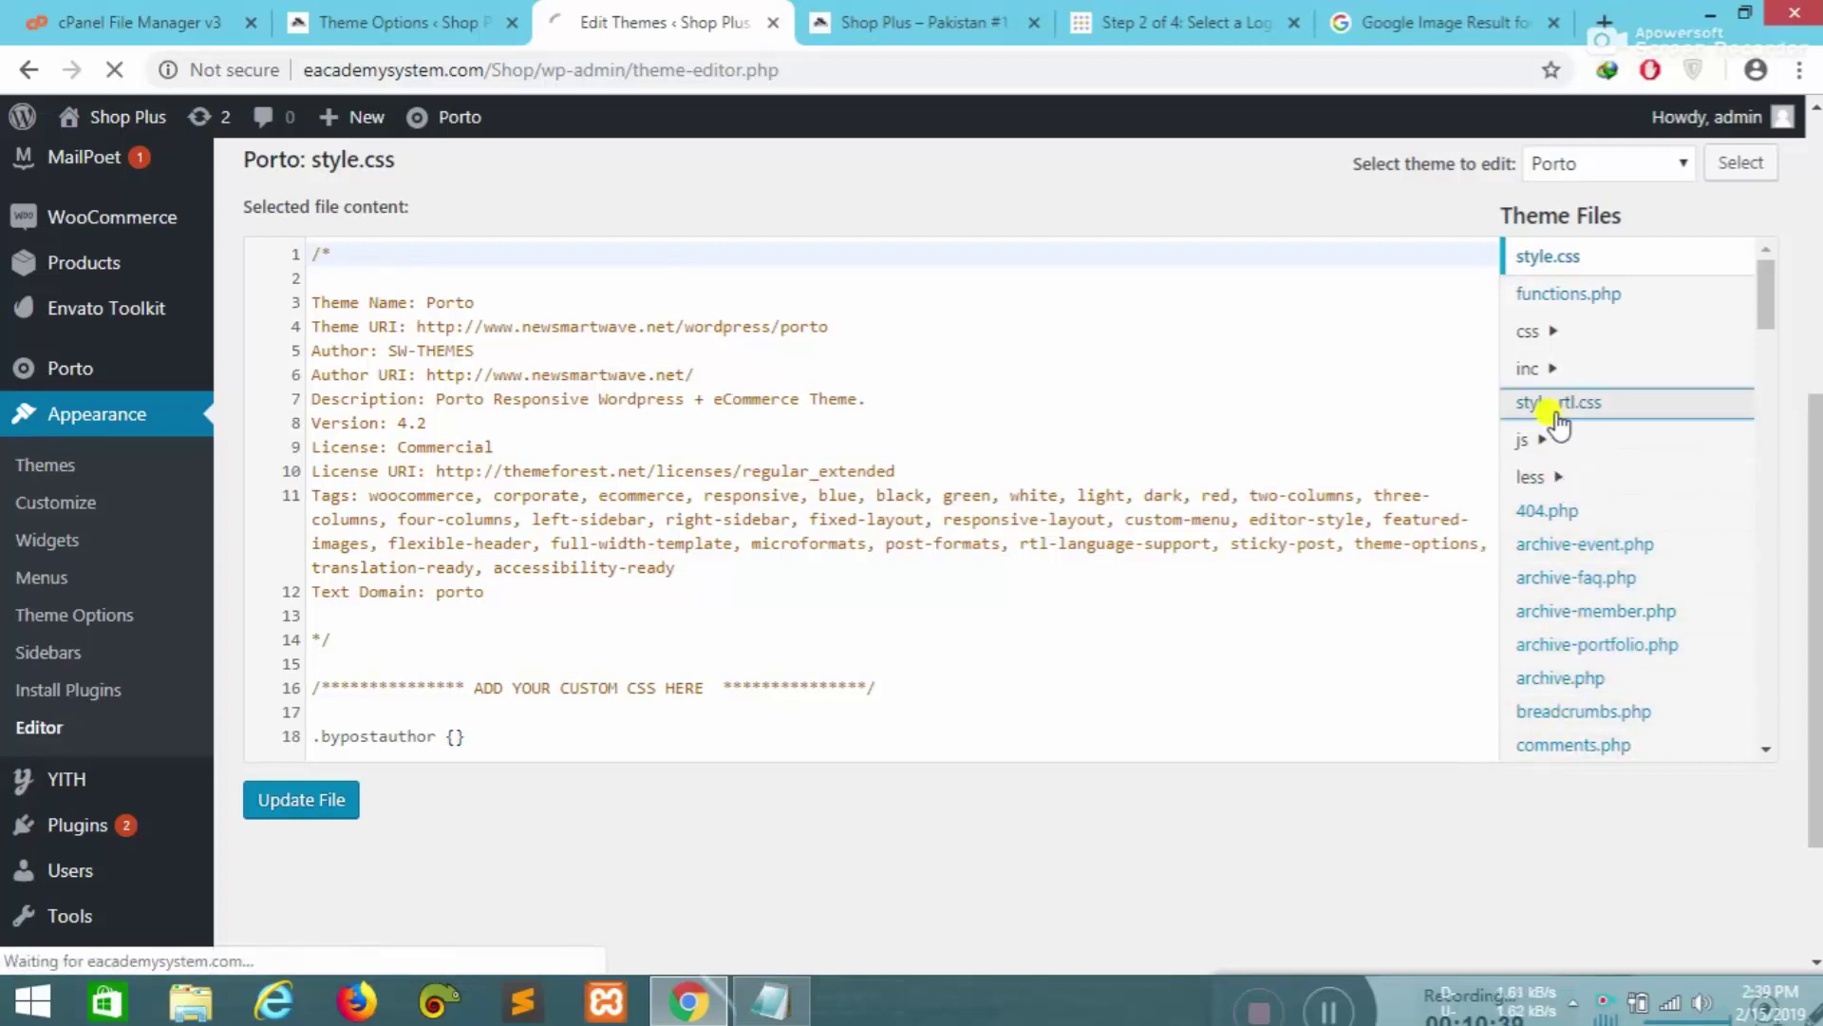
left_click(1544, 334)
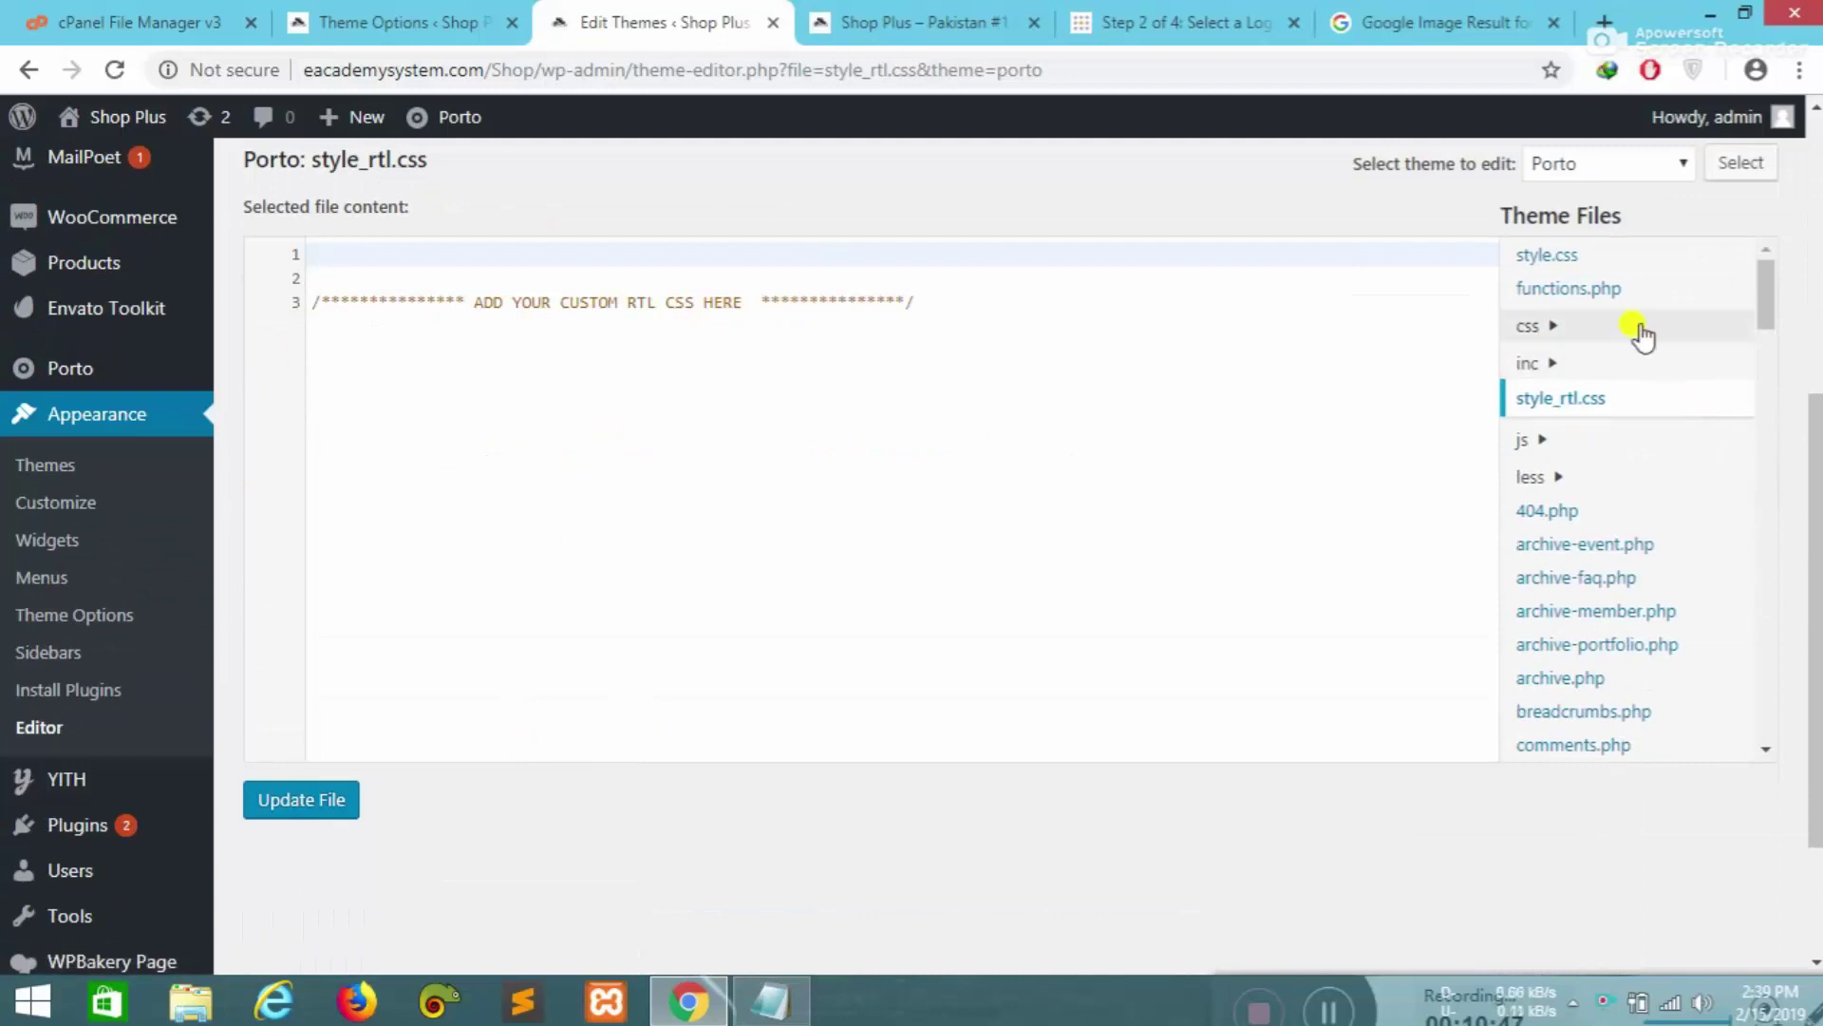
left_click(1595, 289)
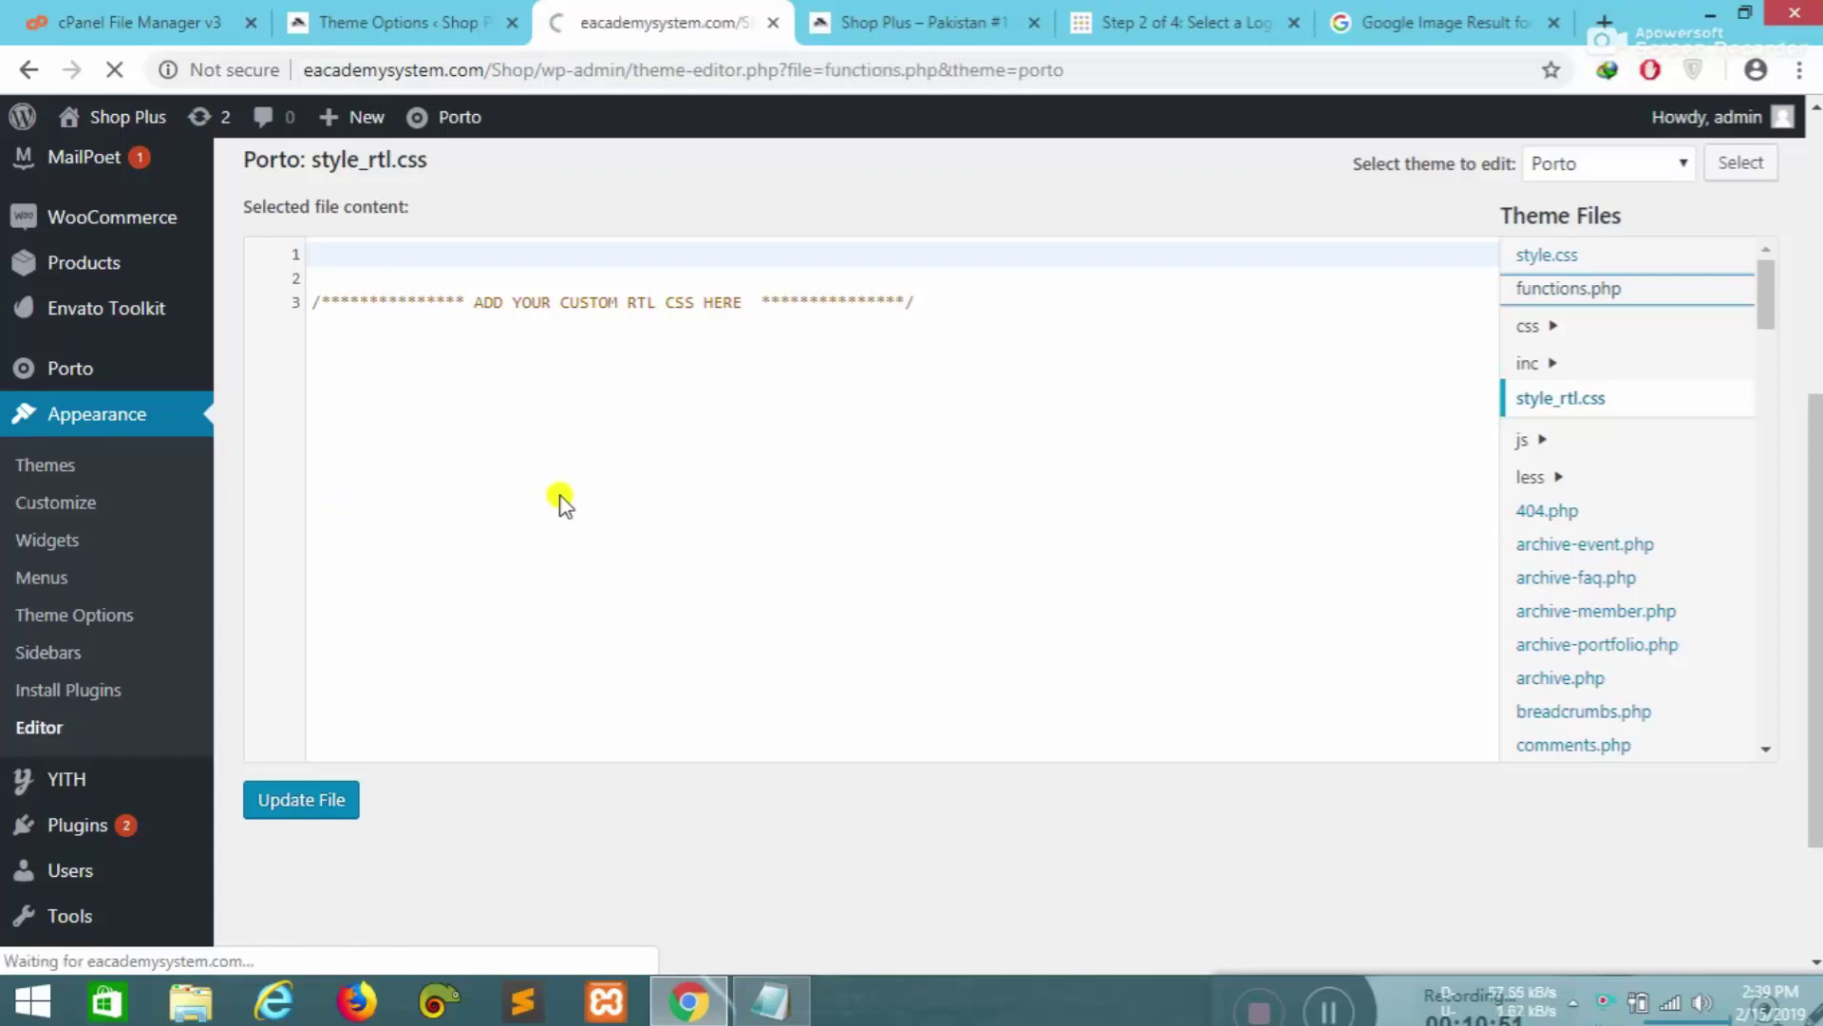
scroll(798, 740, "down", 20)
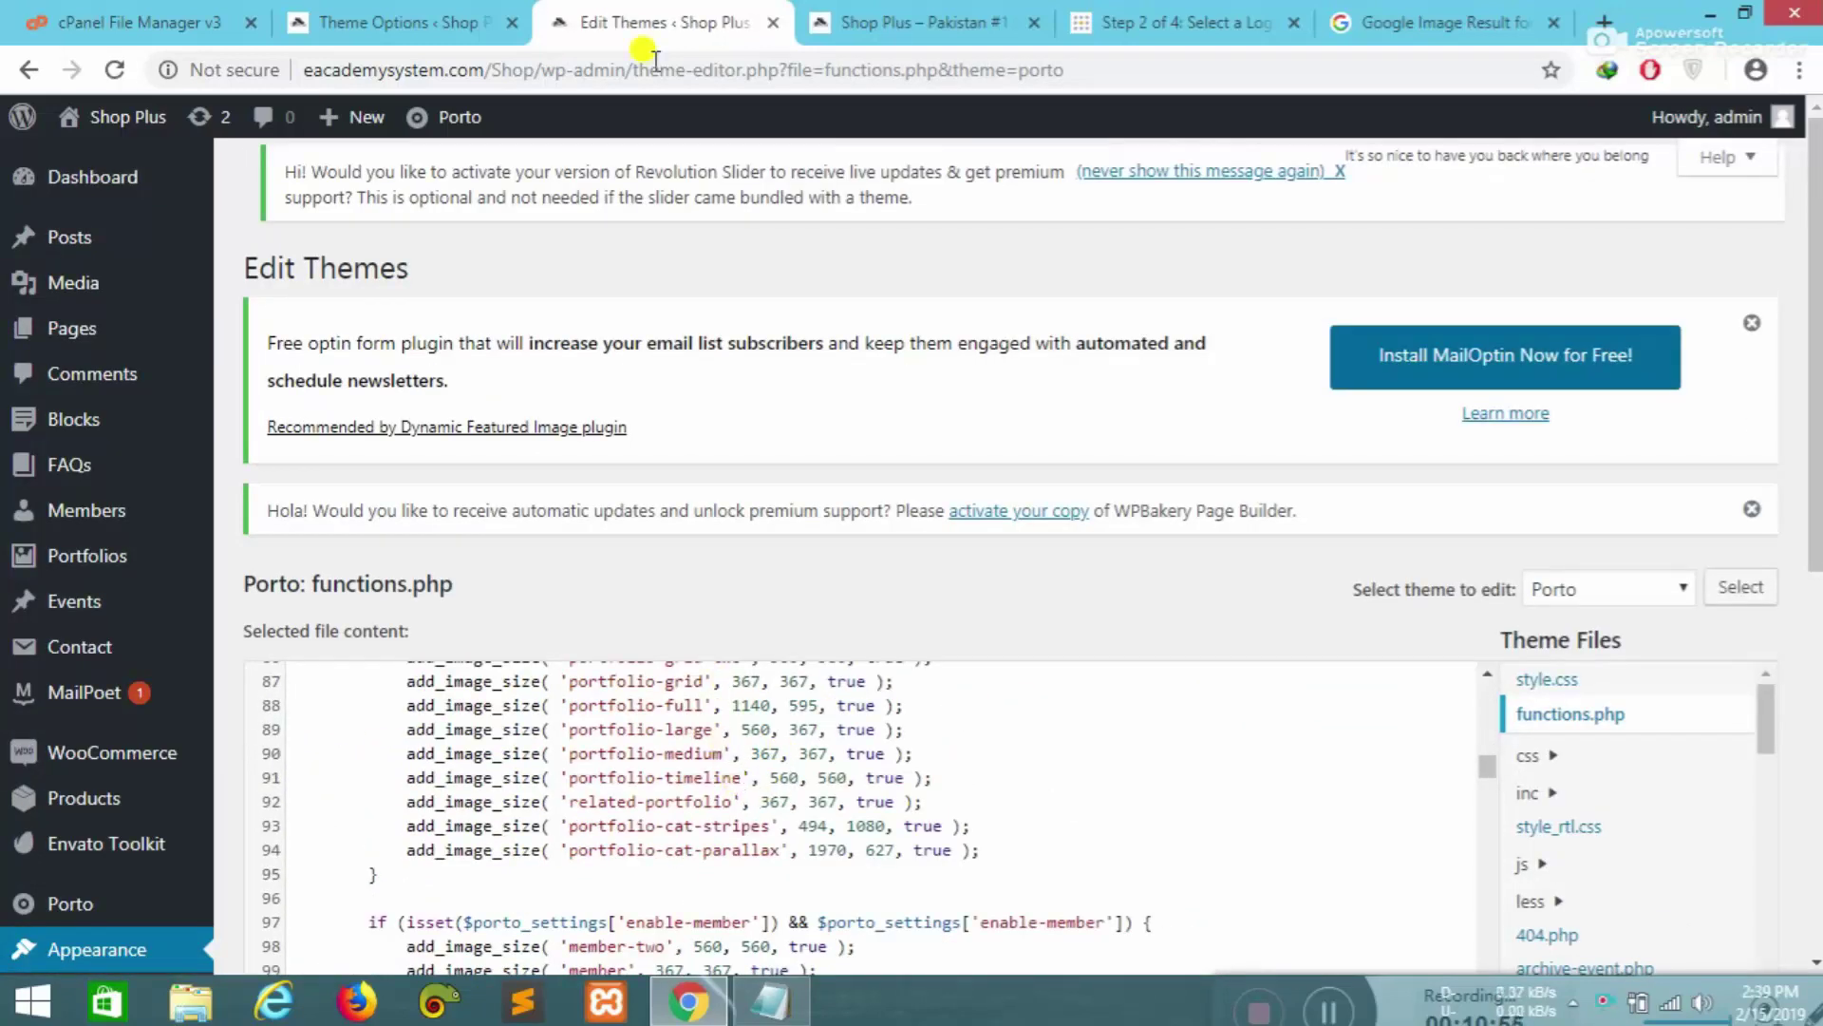
left_click(368, 14)
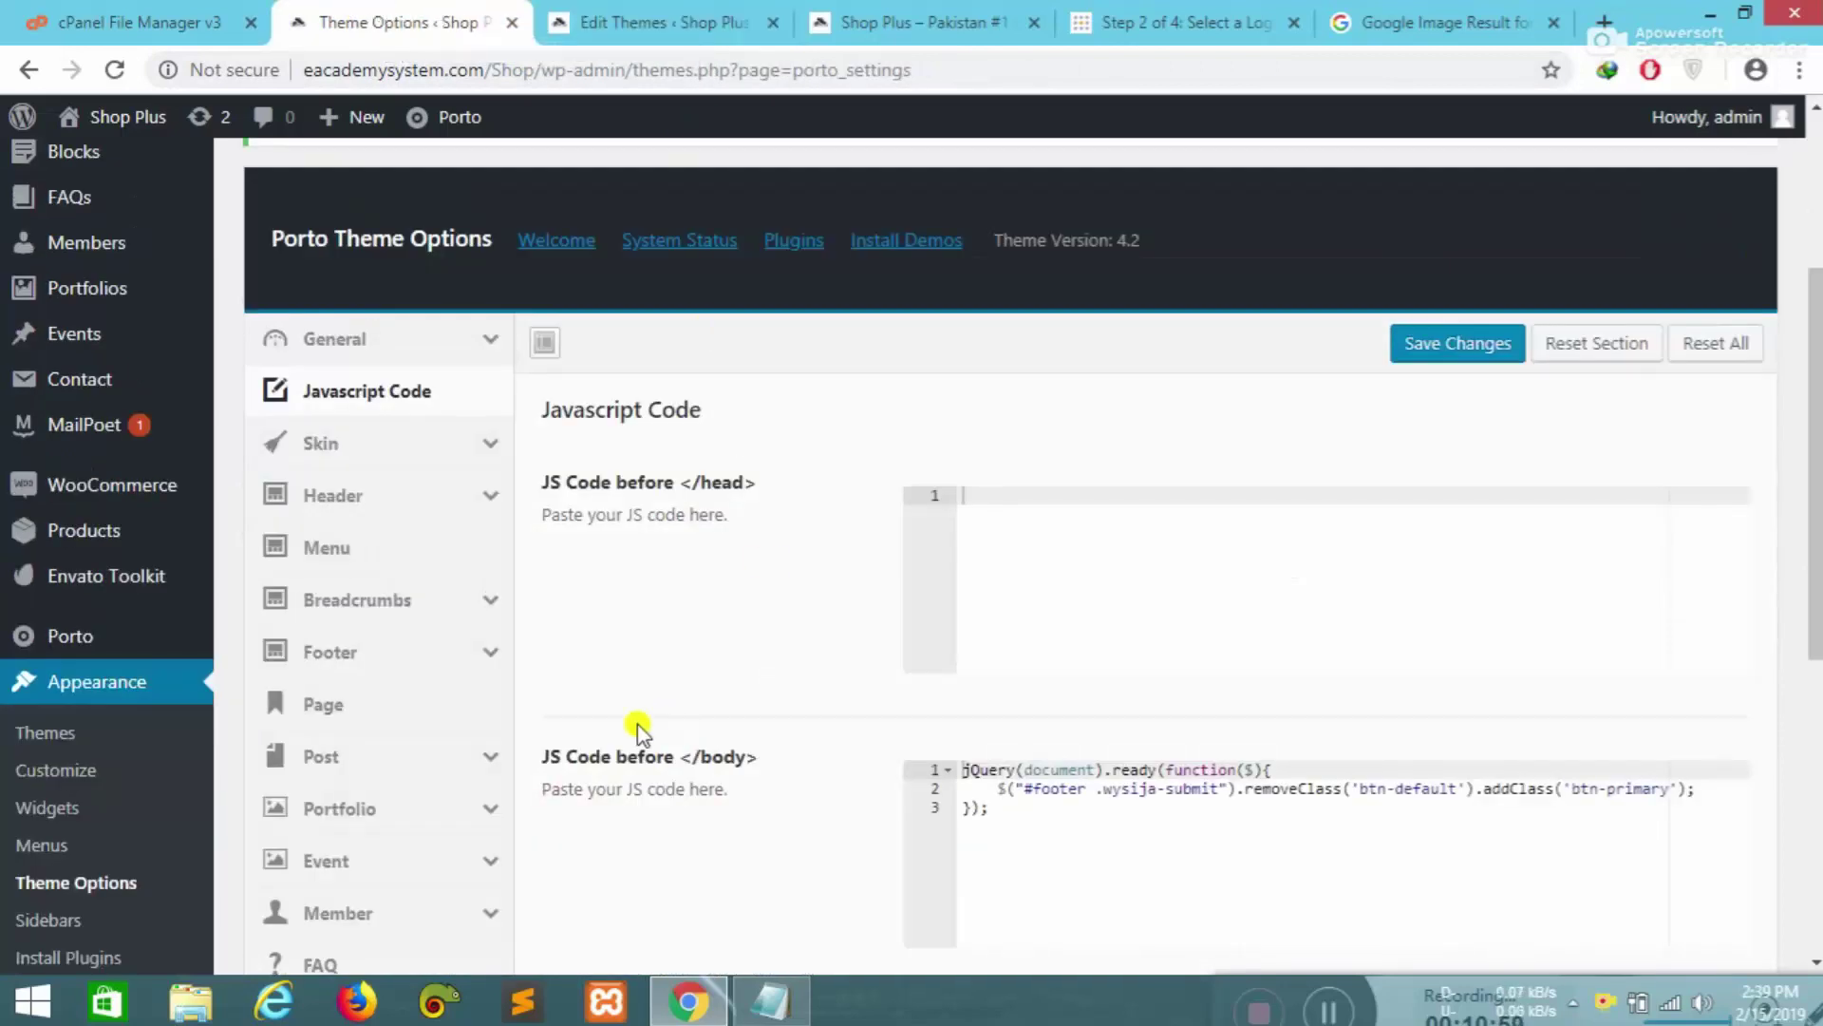
left_click(1728, 11)
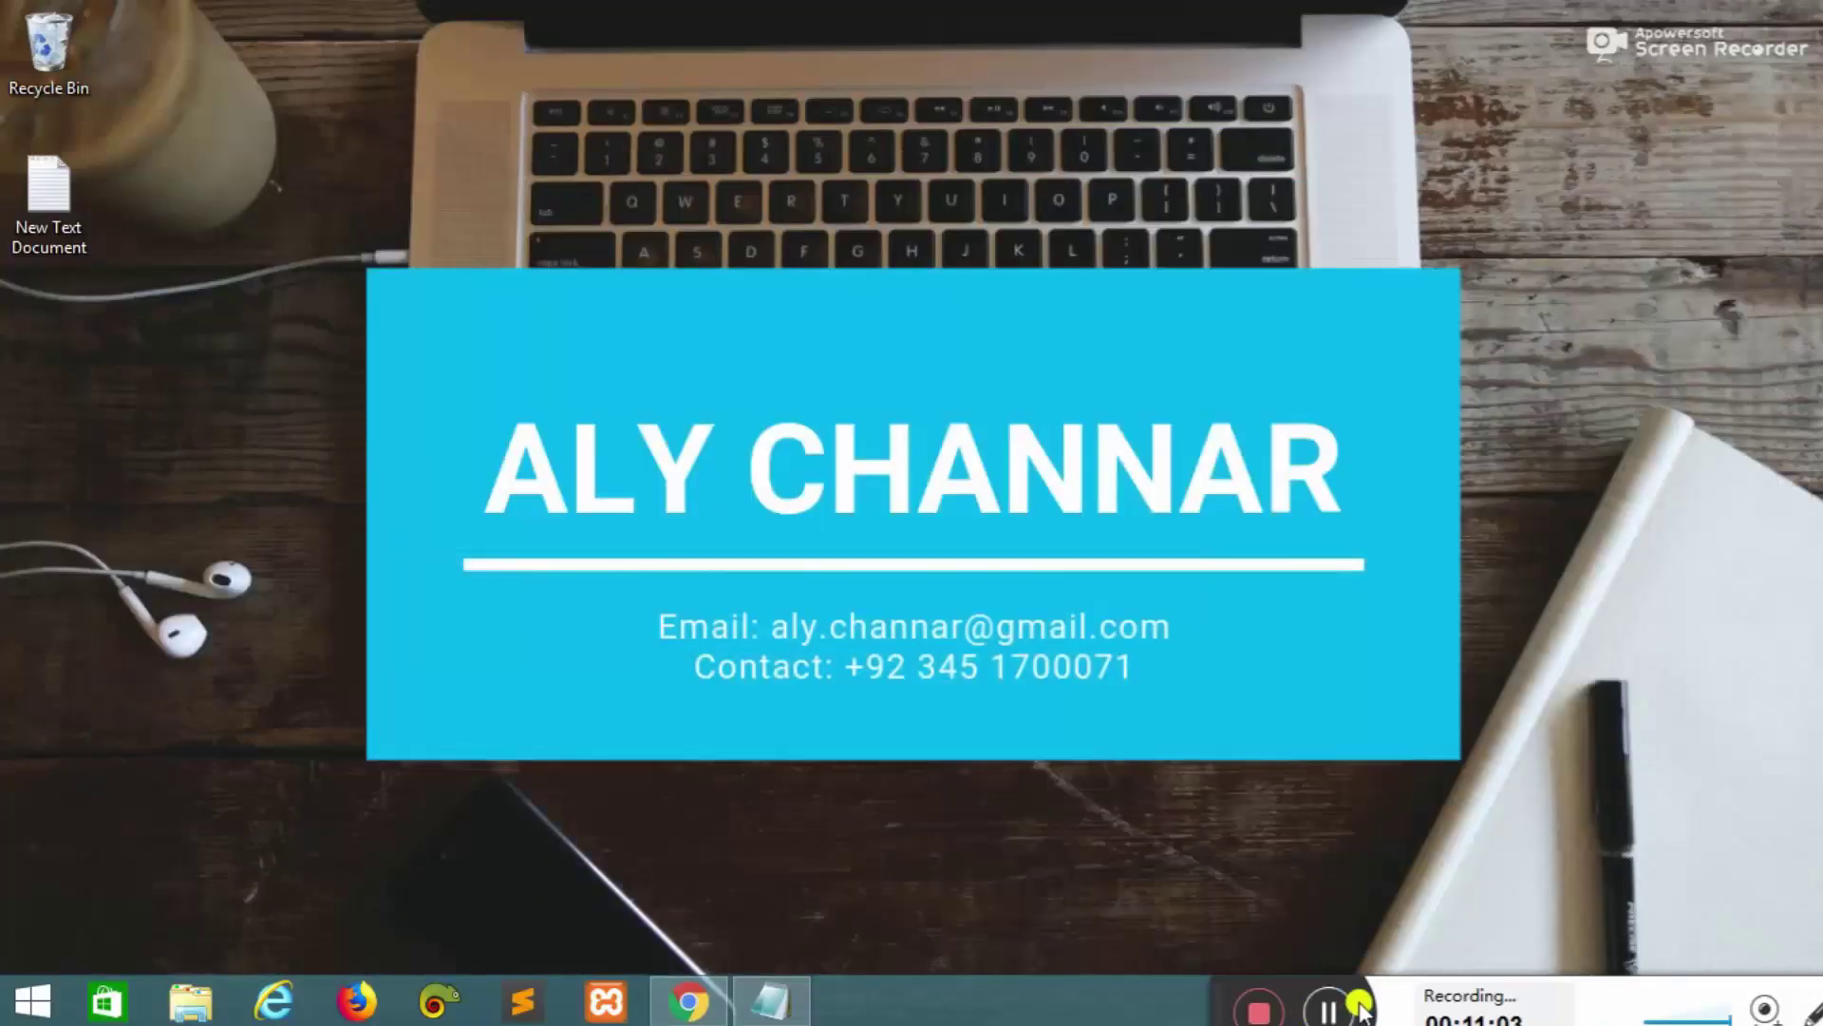
left_click_drag(1213, 978, 1261, 935)
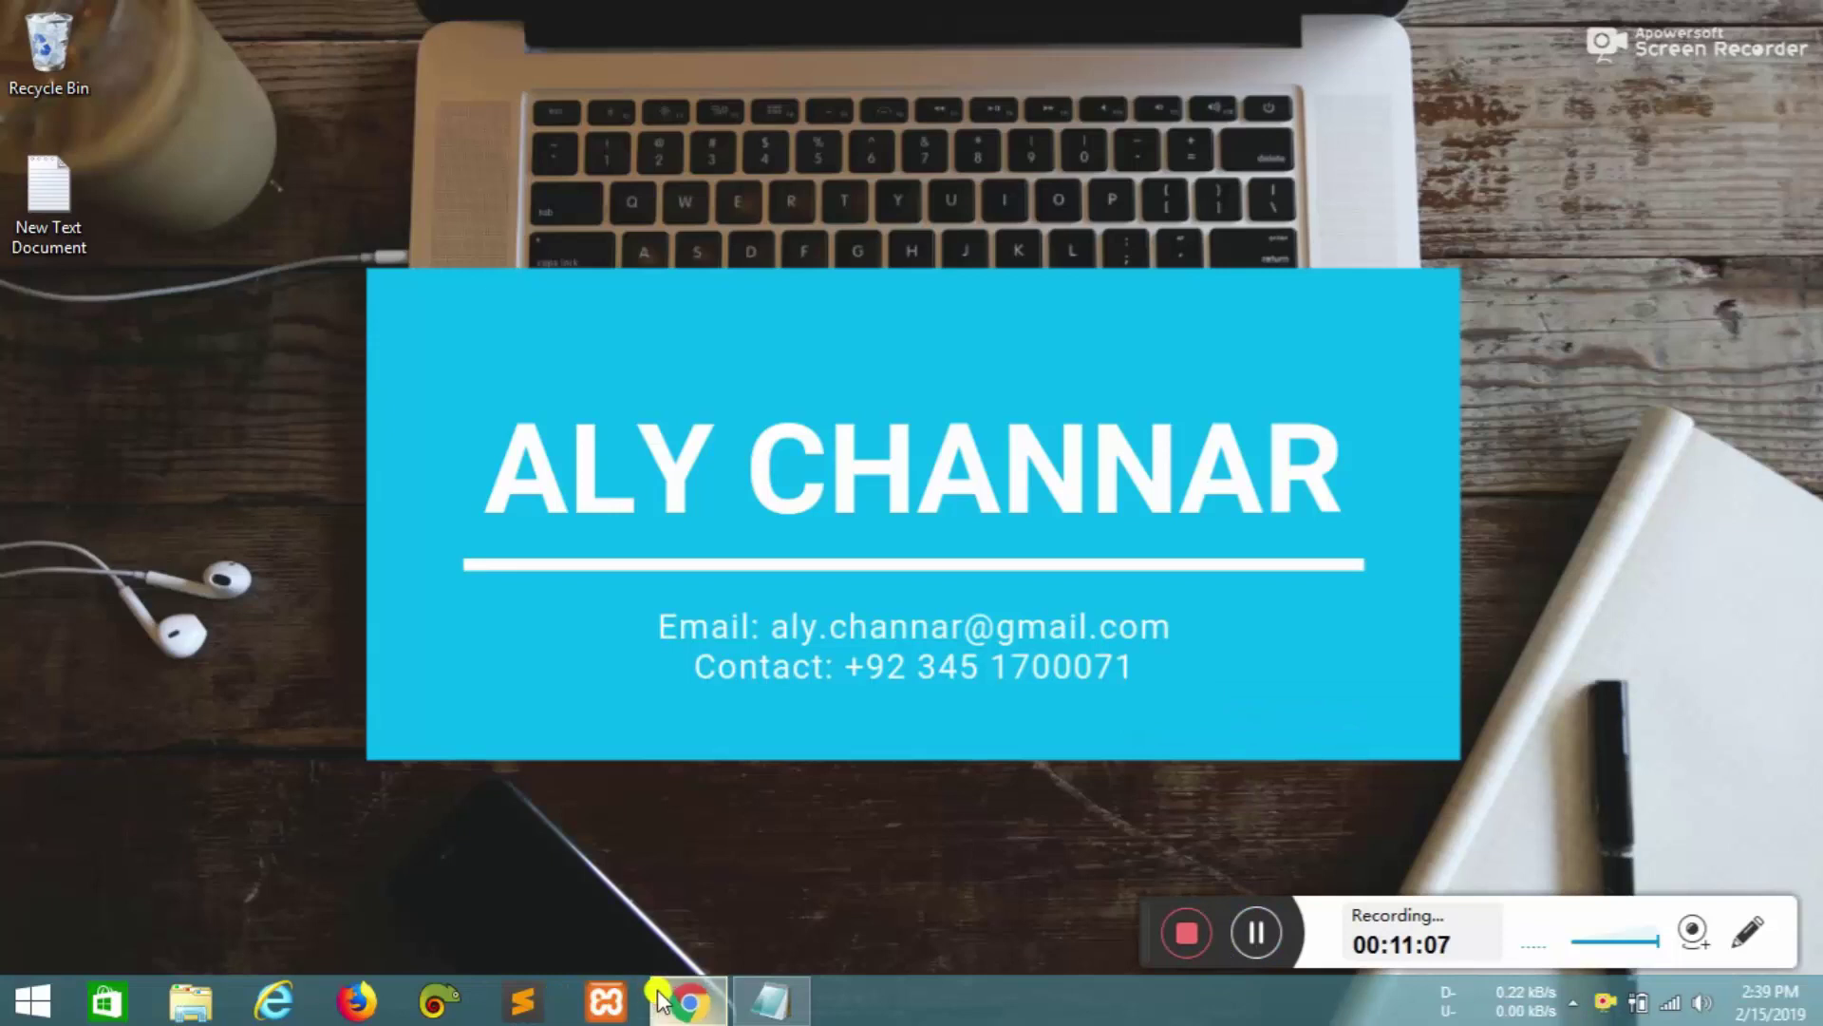
left_click(690, 1001)
- Open the Skin section of the theme options to view its style and color settings
left_click(312, 446)
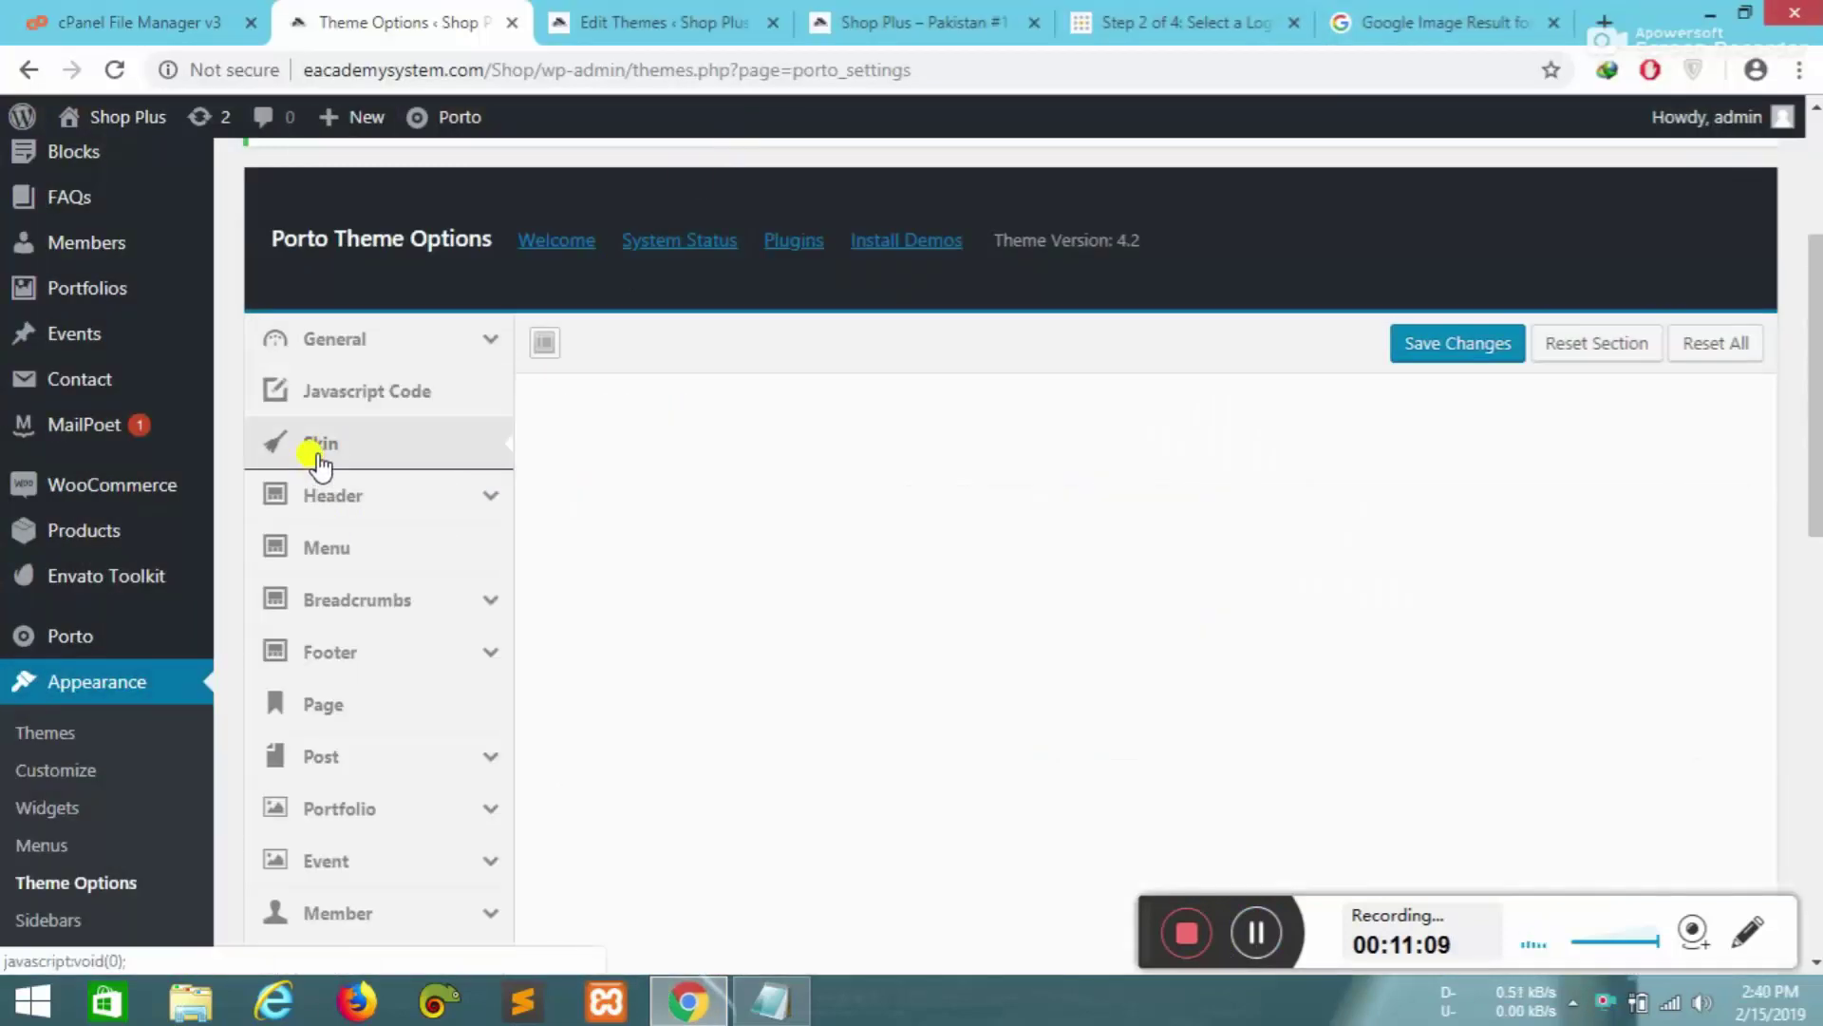
scroll(1297, 503, "down", 3)
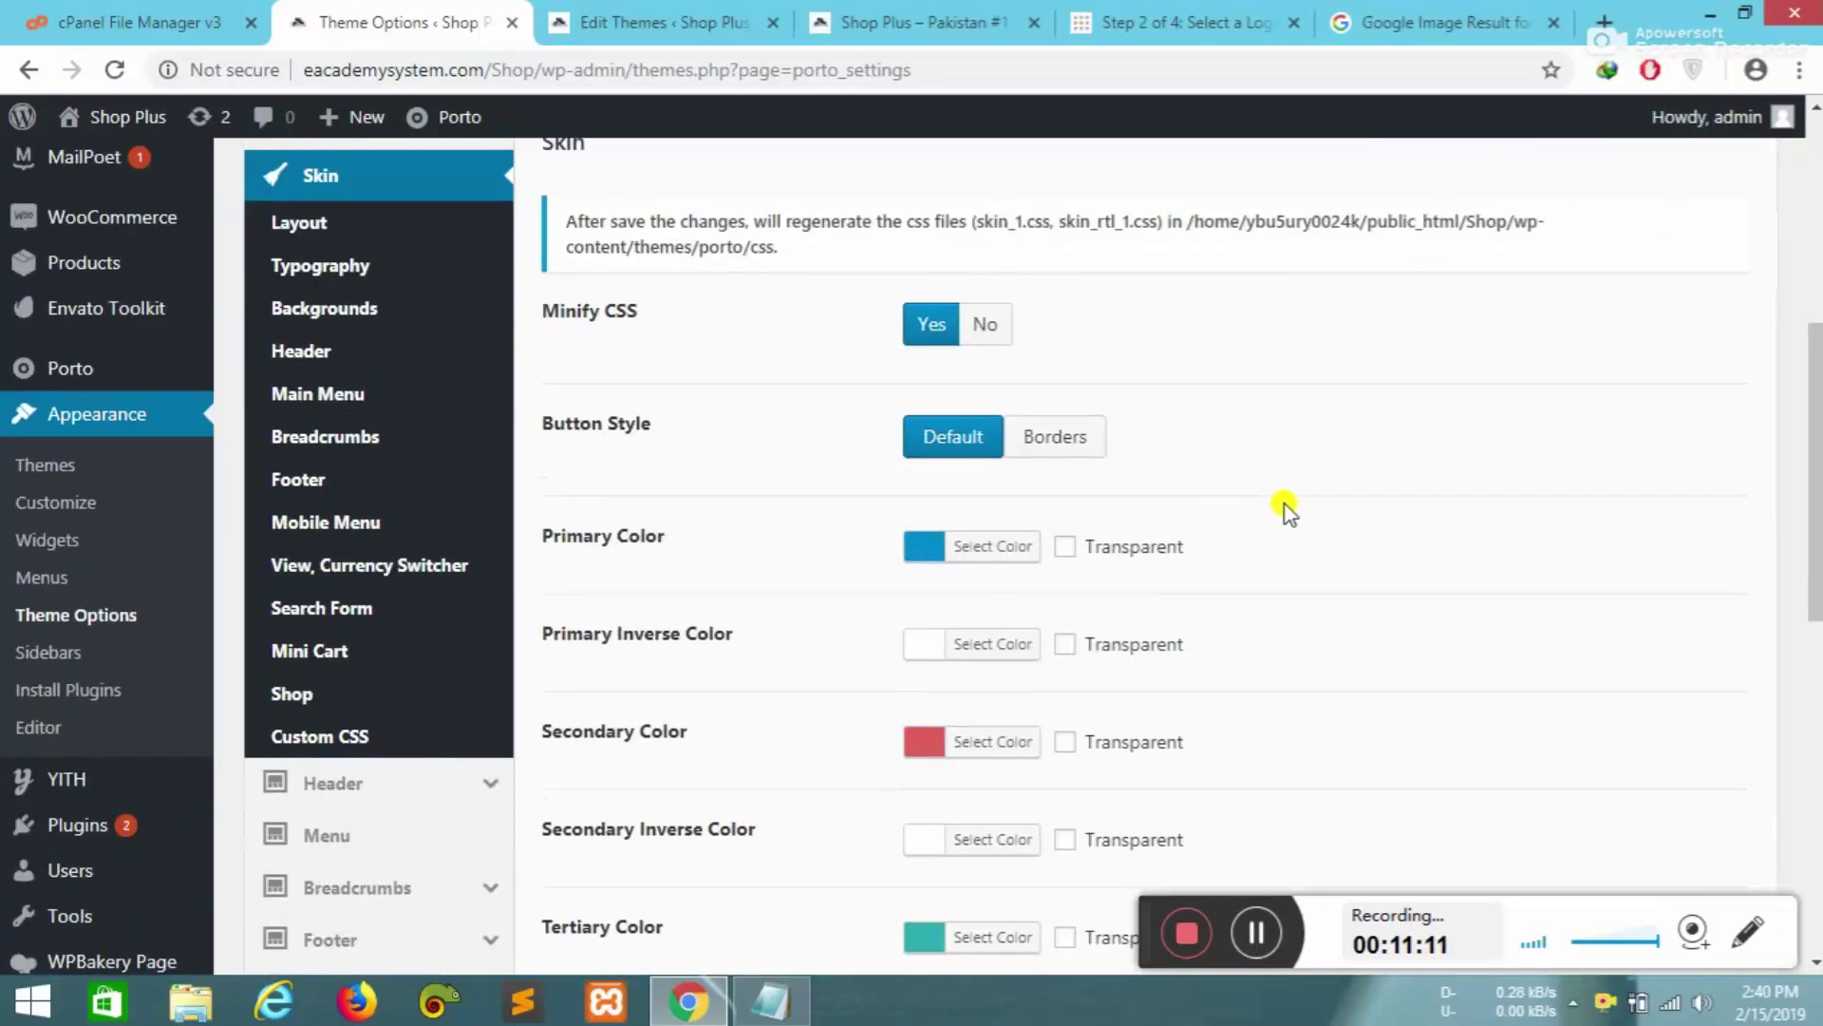
- Close the theme editor tab and look over the storefront's navigation menu and home page
left_click(598, 19)
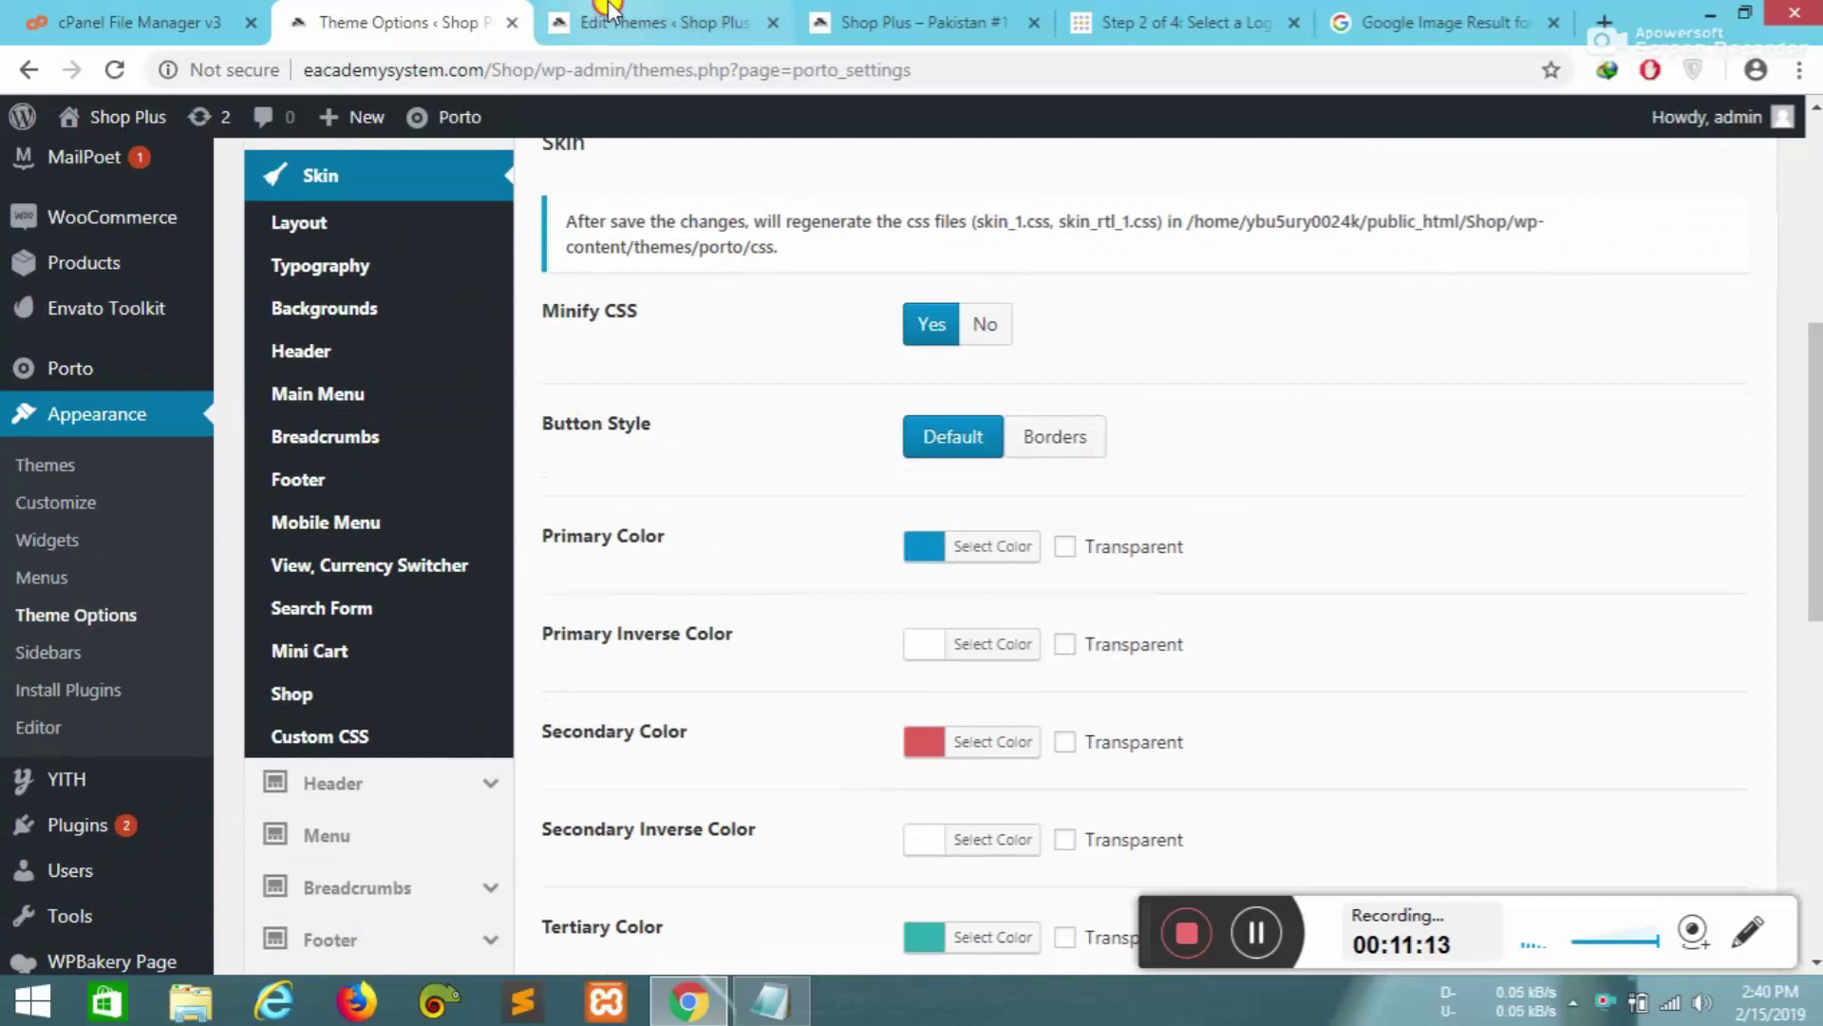
left_click(854, 24)
left_click(773, 22)
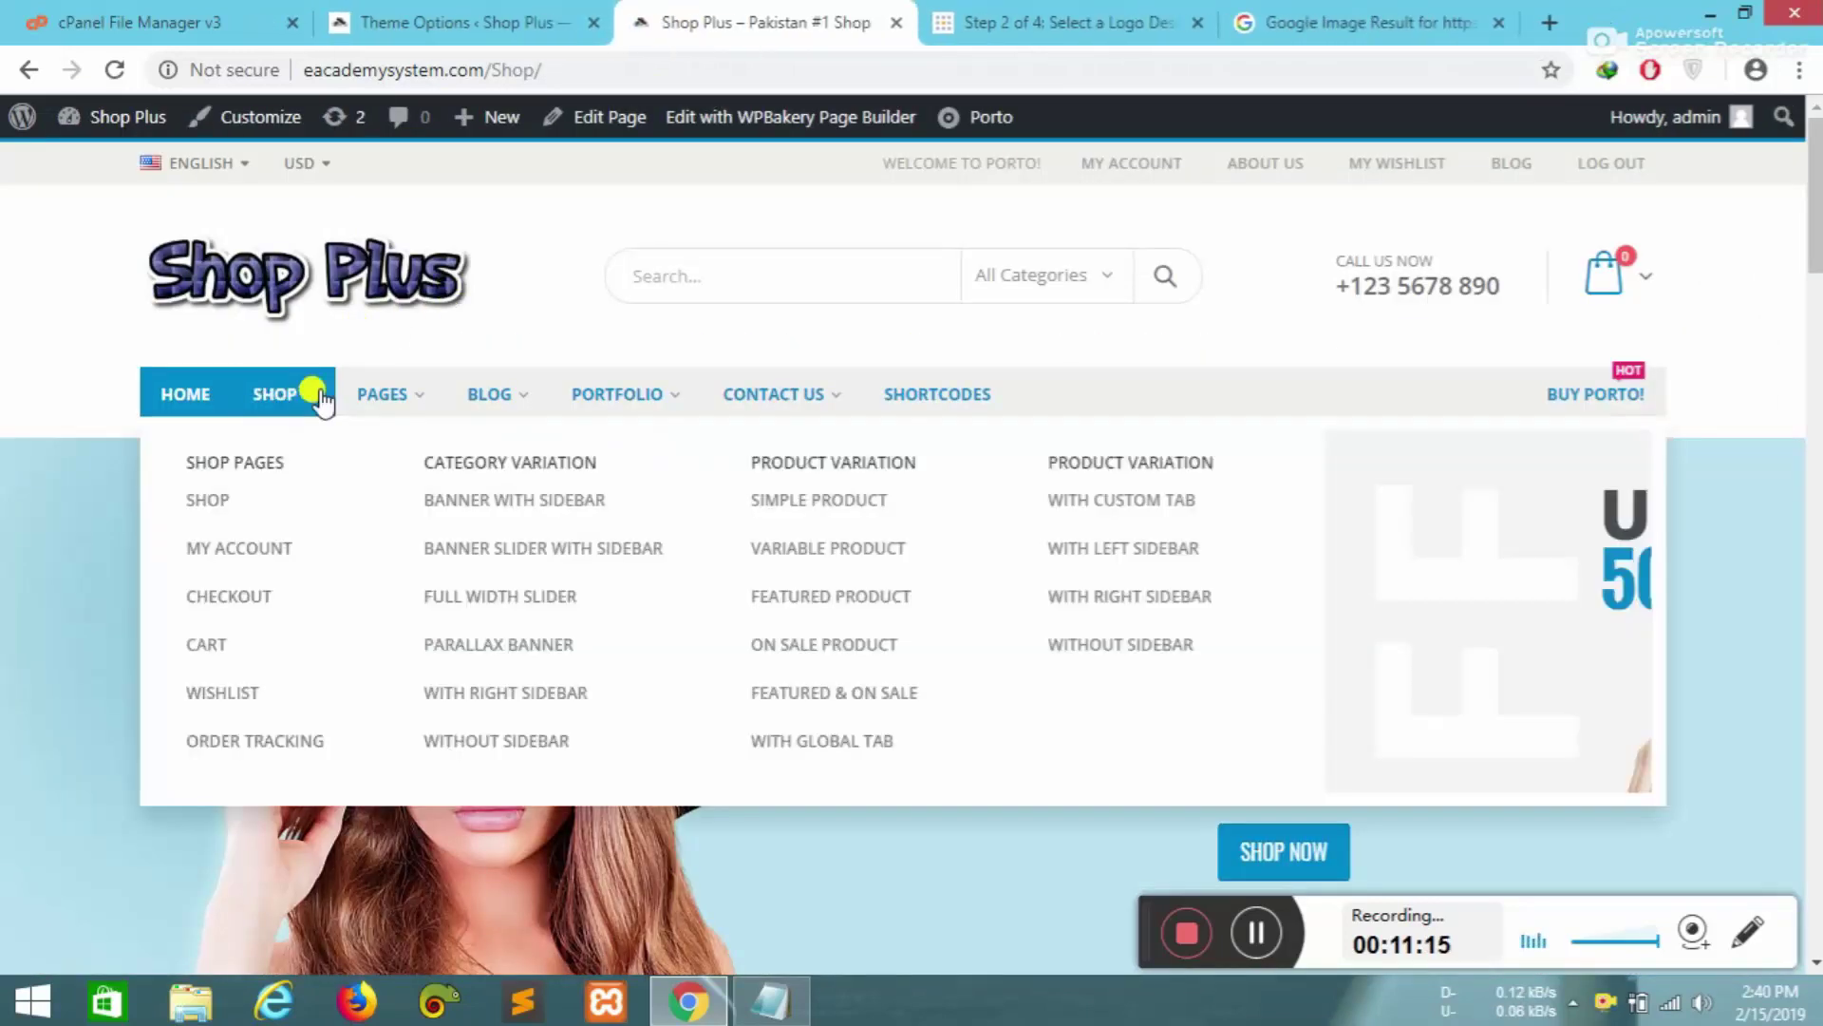
mouse_move(830, 418)
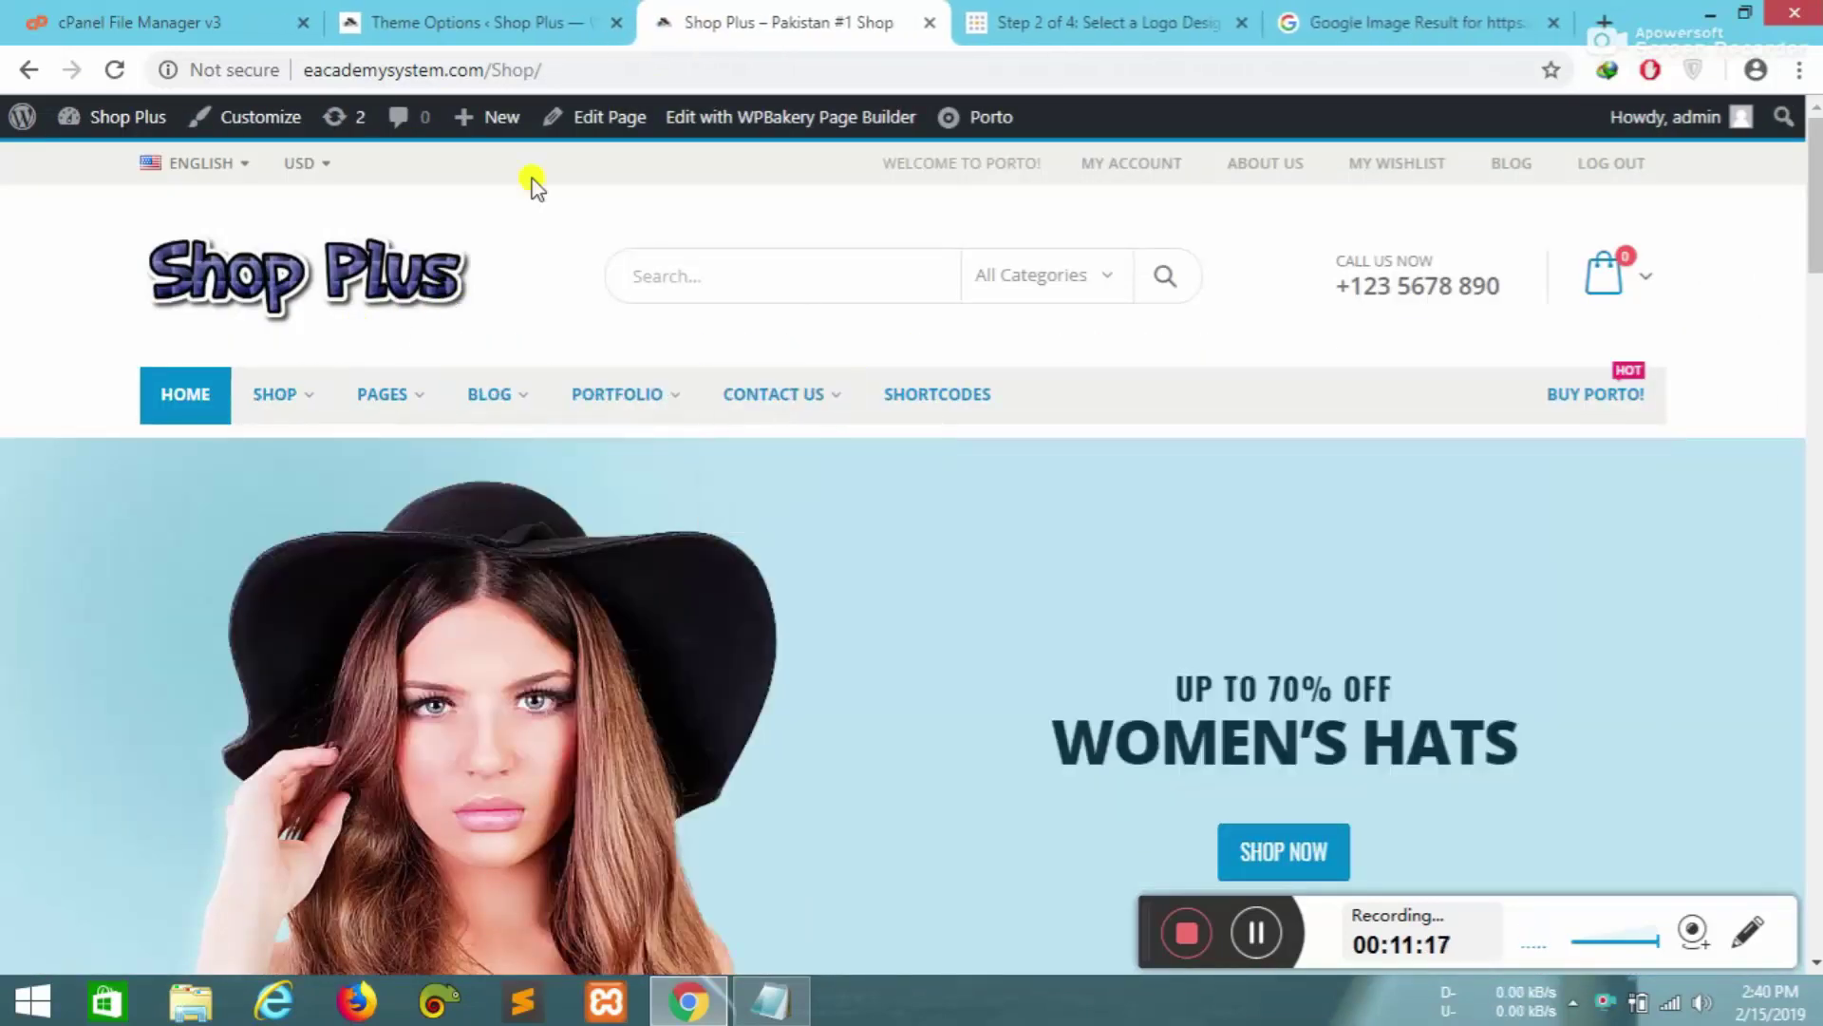
scroll(583, 598, "down", 8)
- Go back to the theme options and review the Skin colors down to Social Links Color
left_click(466, 19)
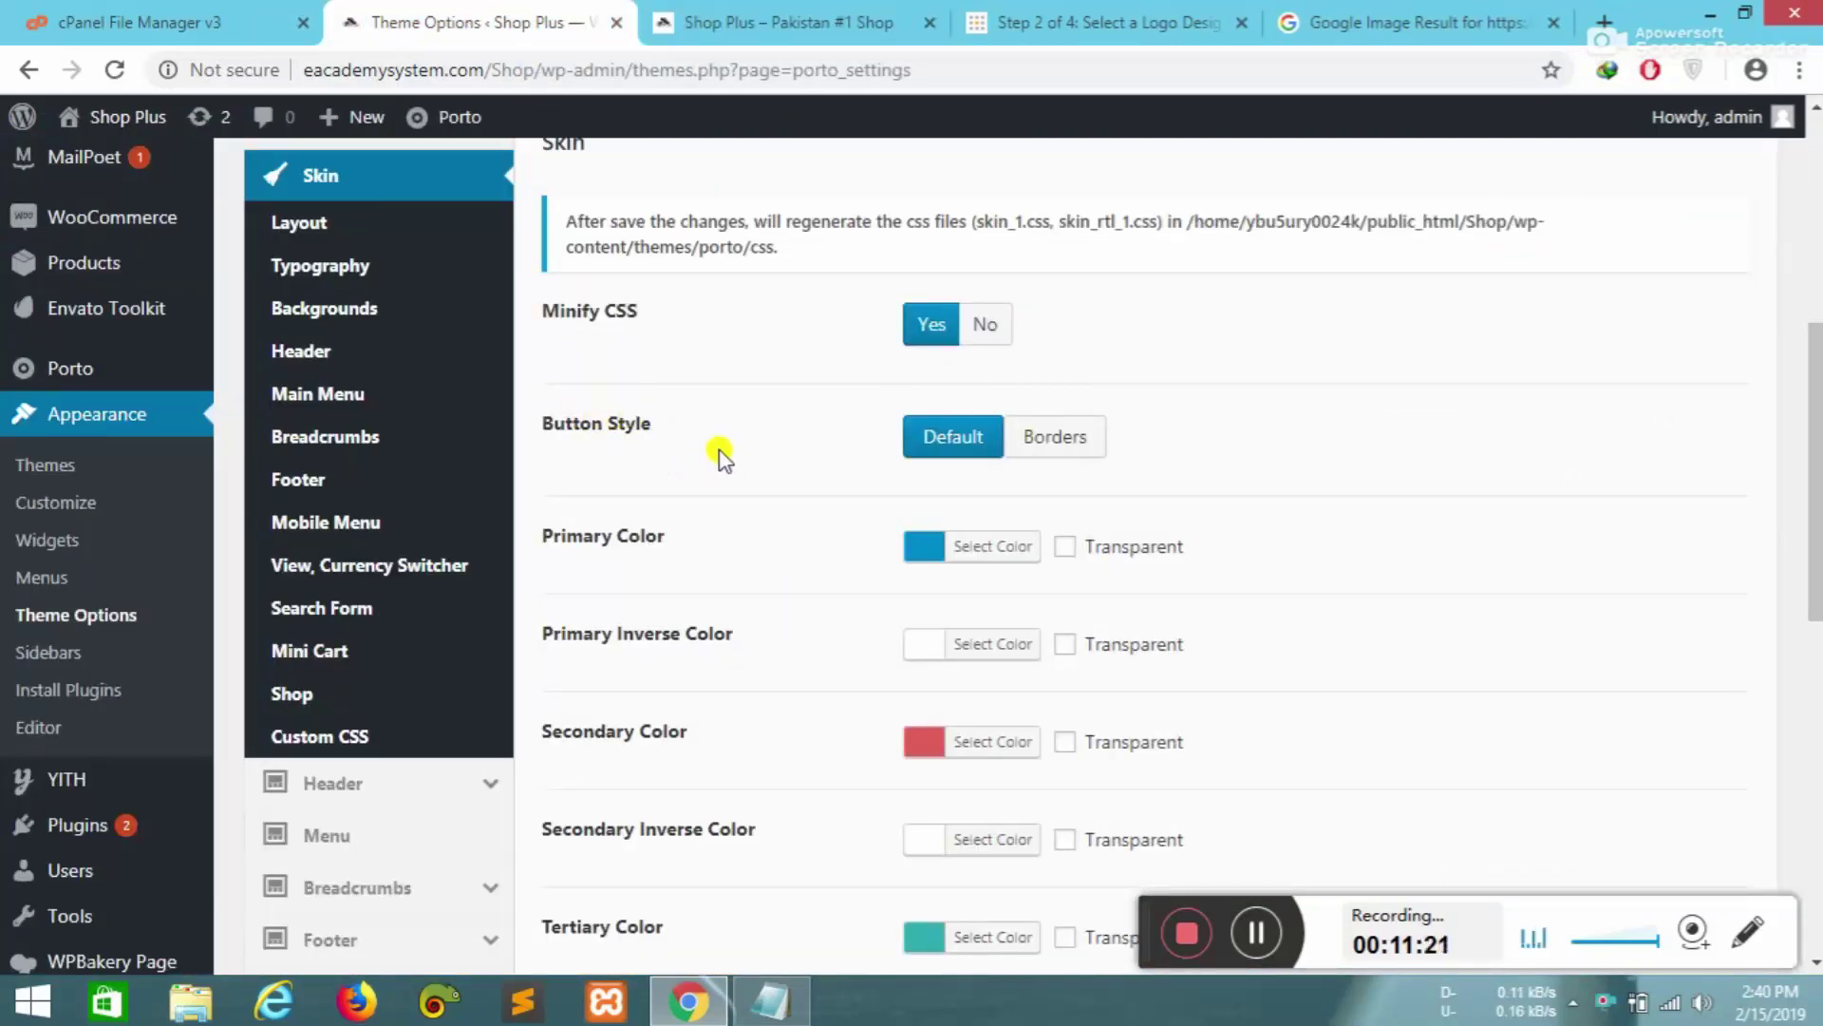
scroll(750, 617, "down", 5)
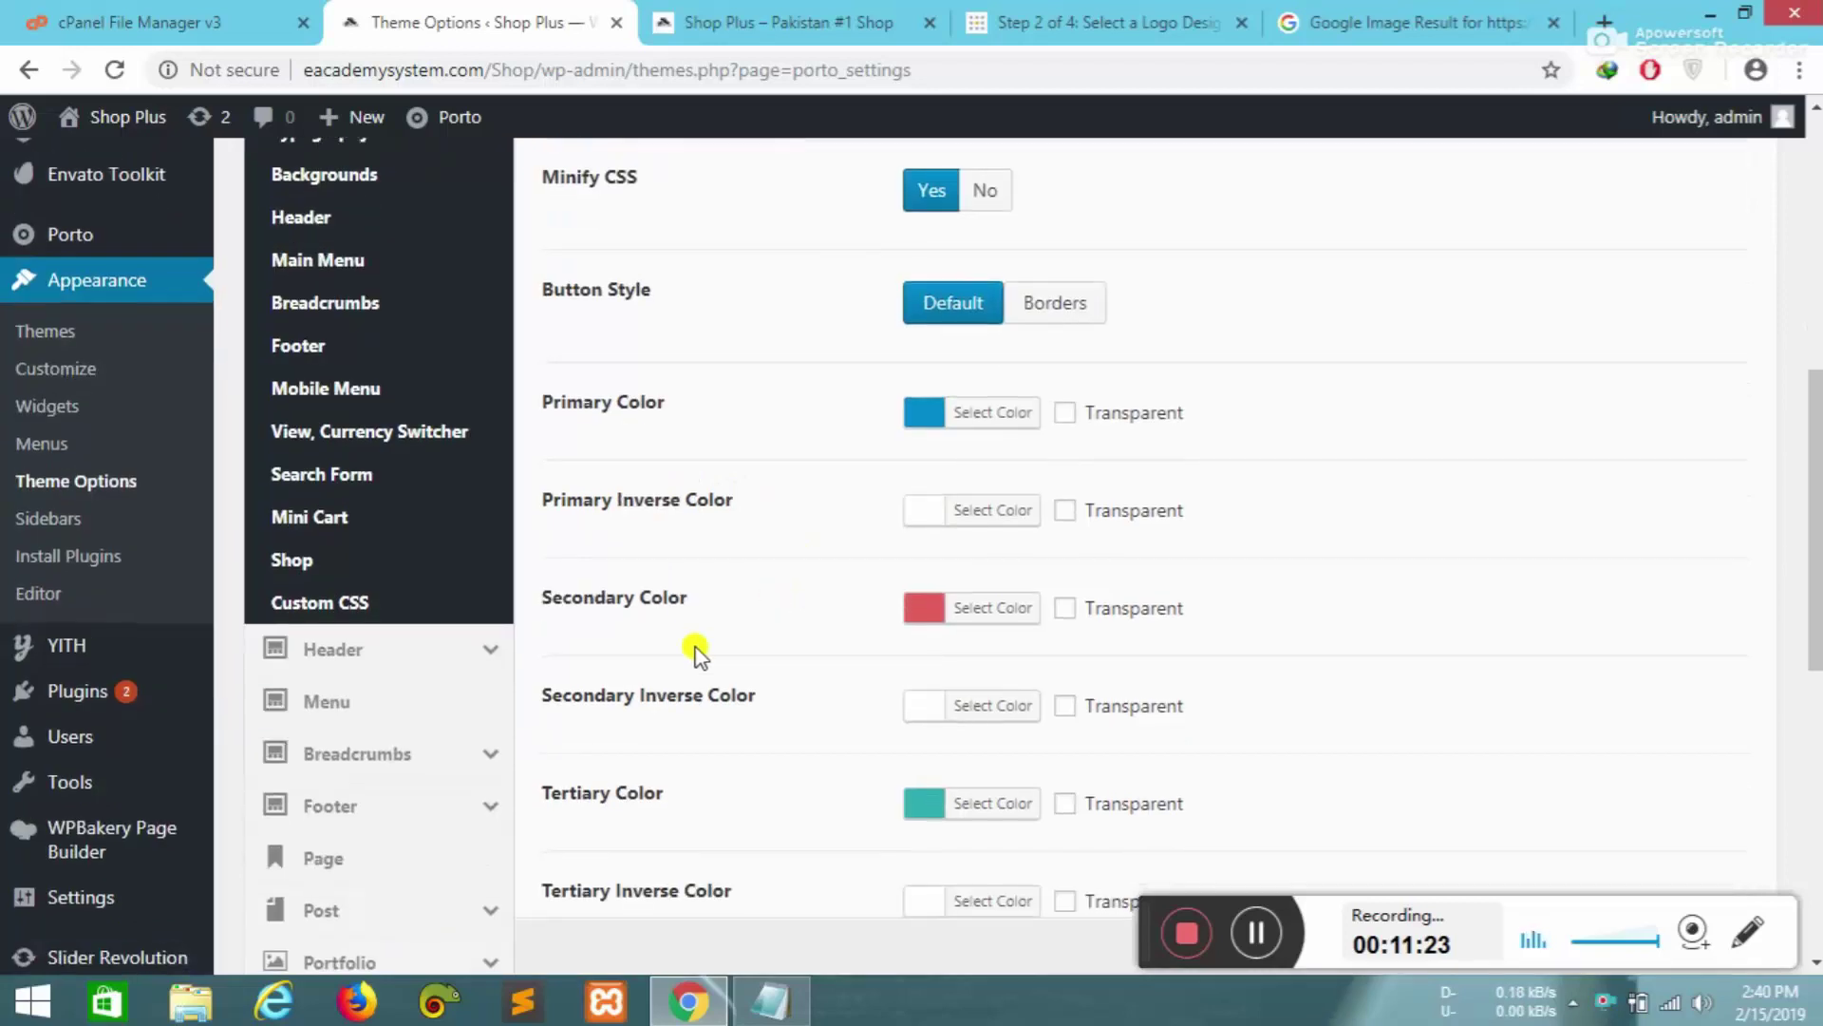
scroll(965, 632, "down", 4)
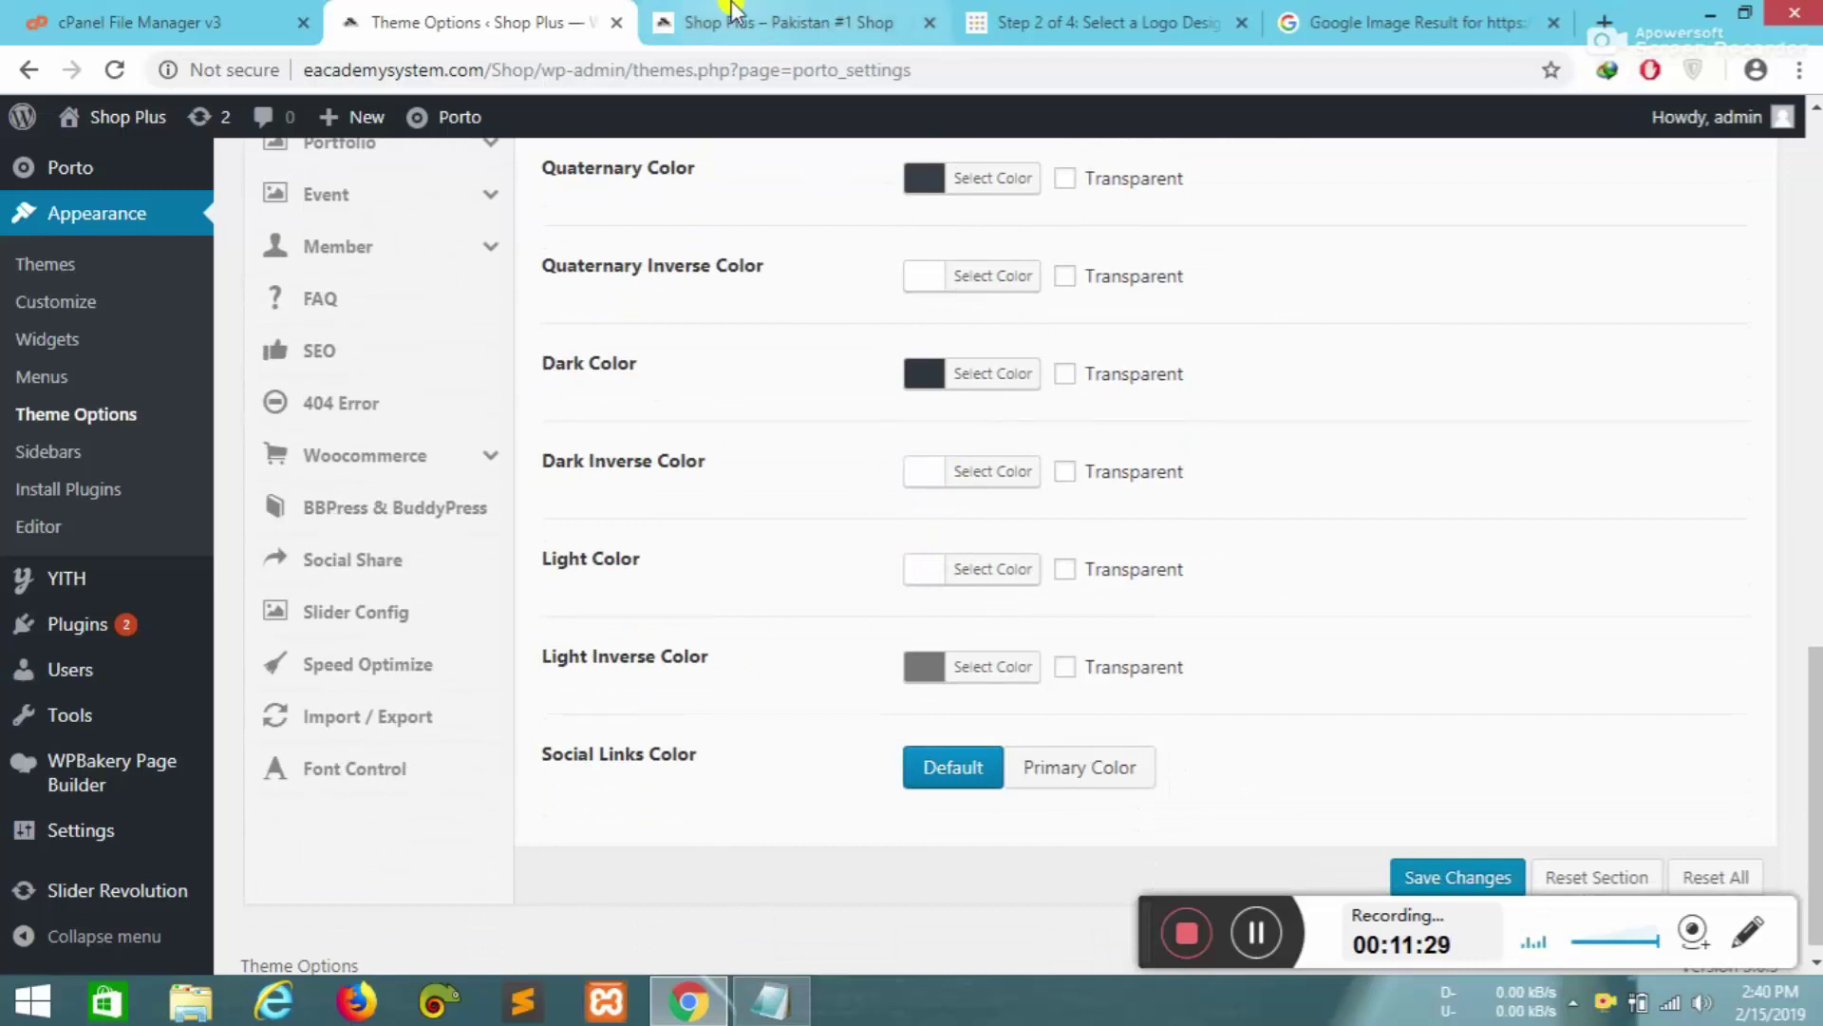
- Check the menu colors on the storefront and return to the Primary Color setting in the Skin options
left_click(790, 21)
scroll(737, 557, "up", 2)
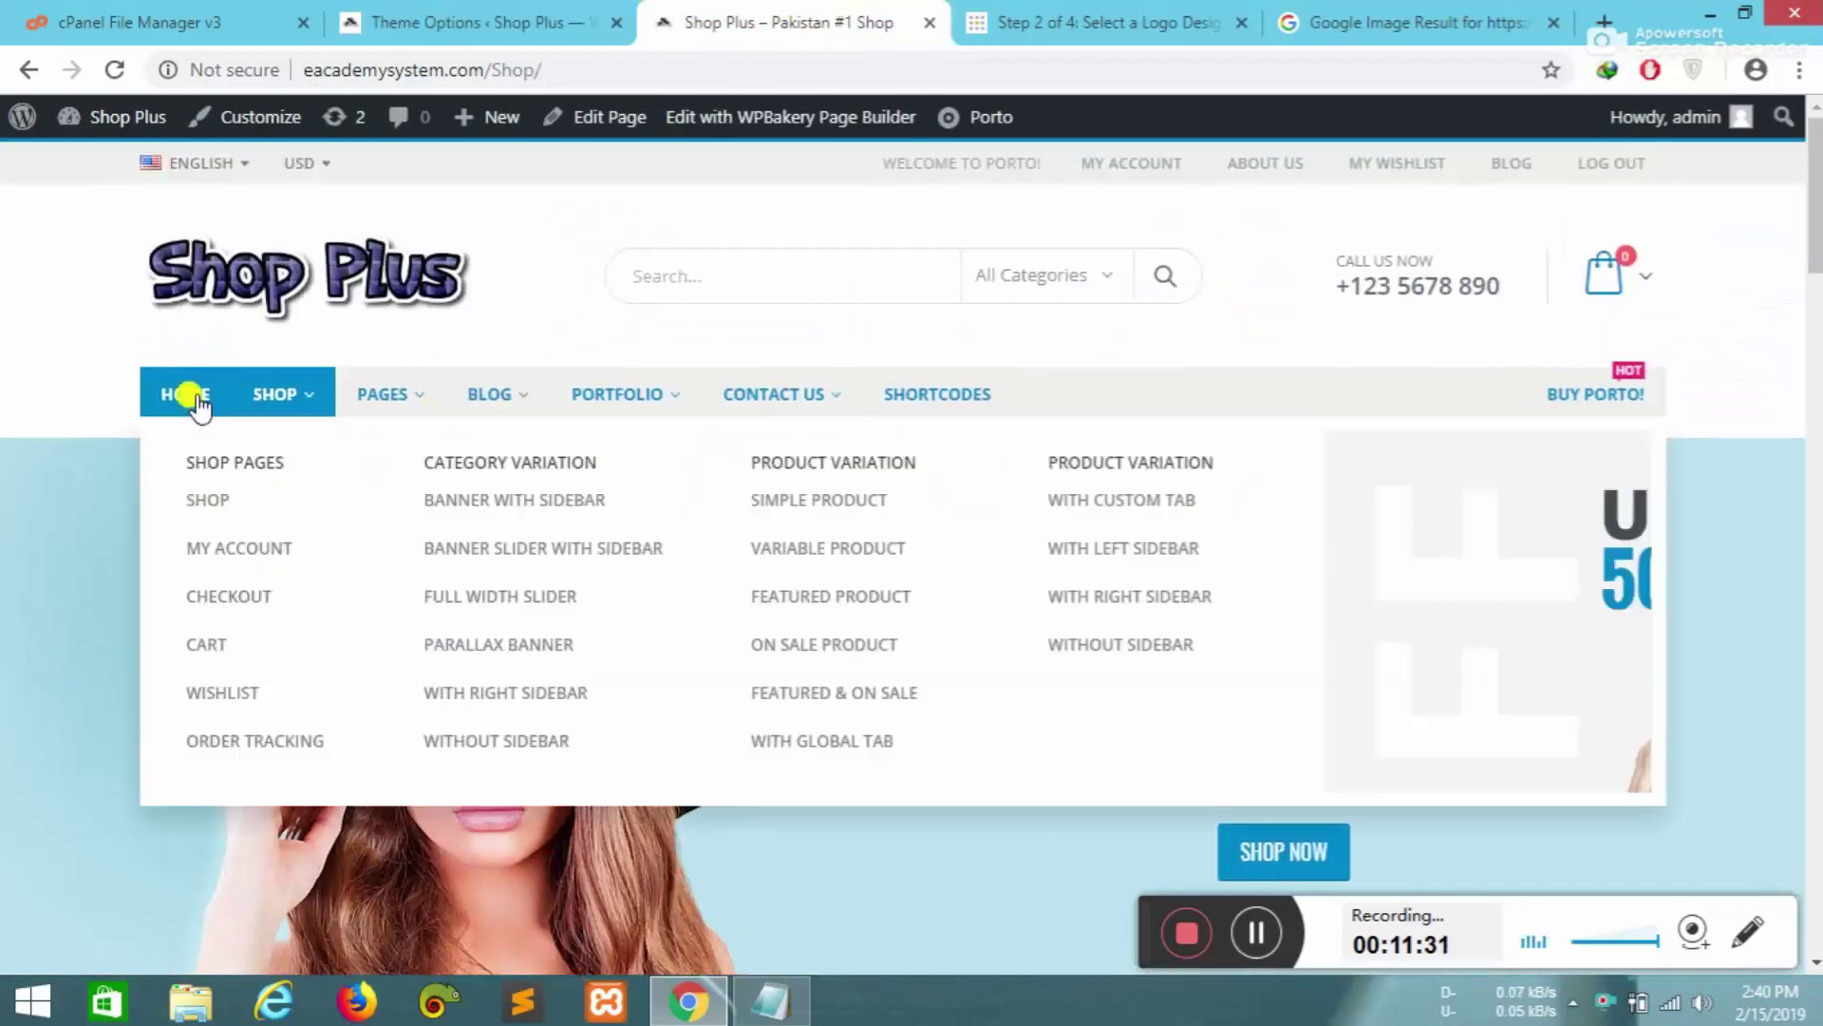
mouse_move(274, 393)
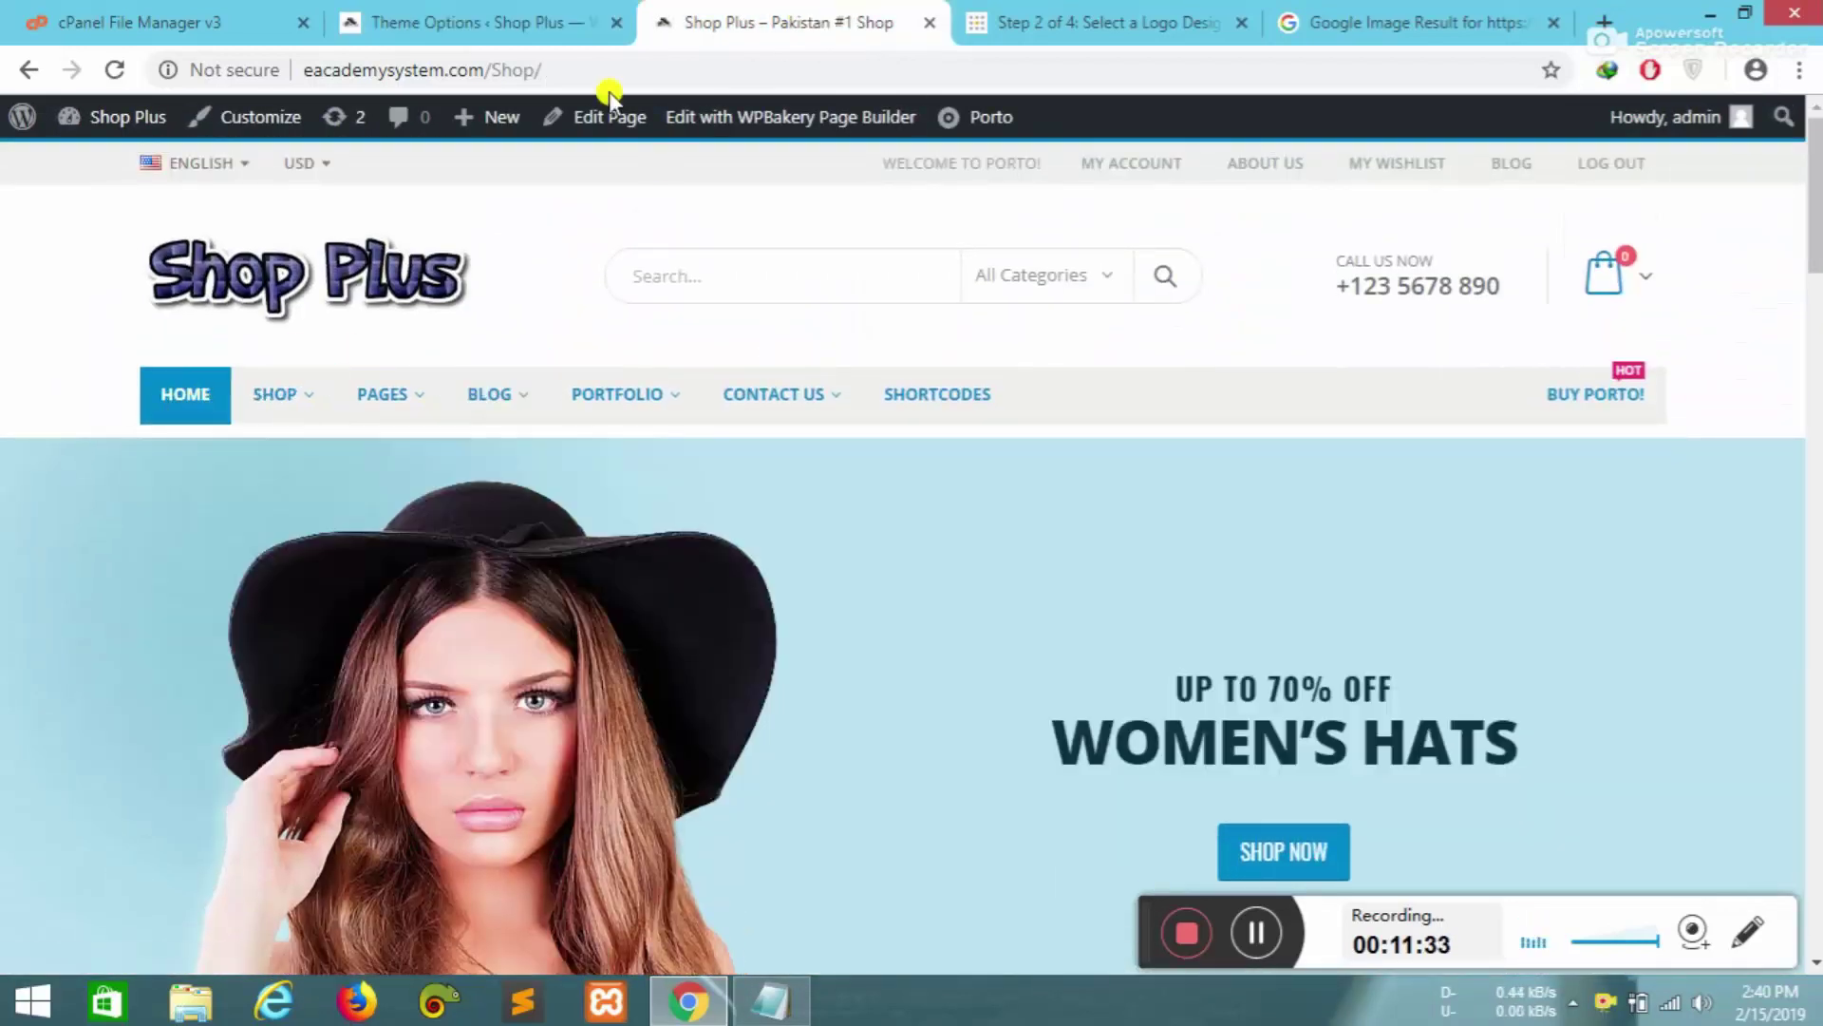
left_click(460, 21)
scroll(887, 627, "up", 10)
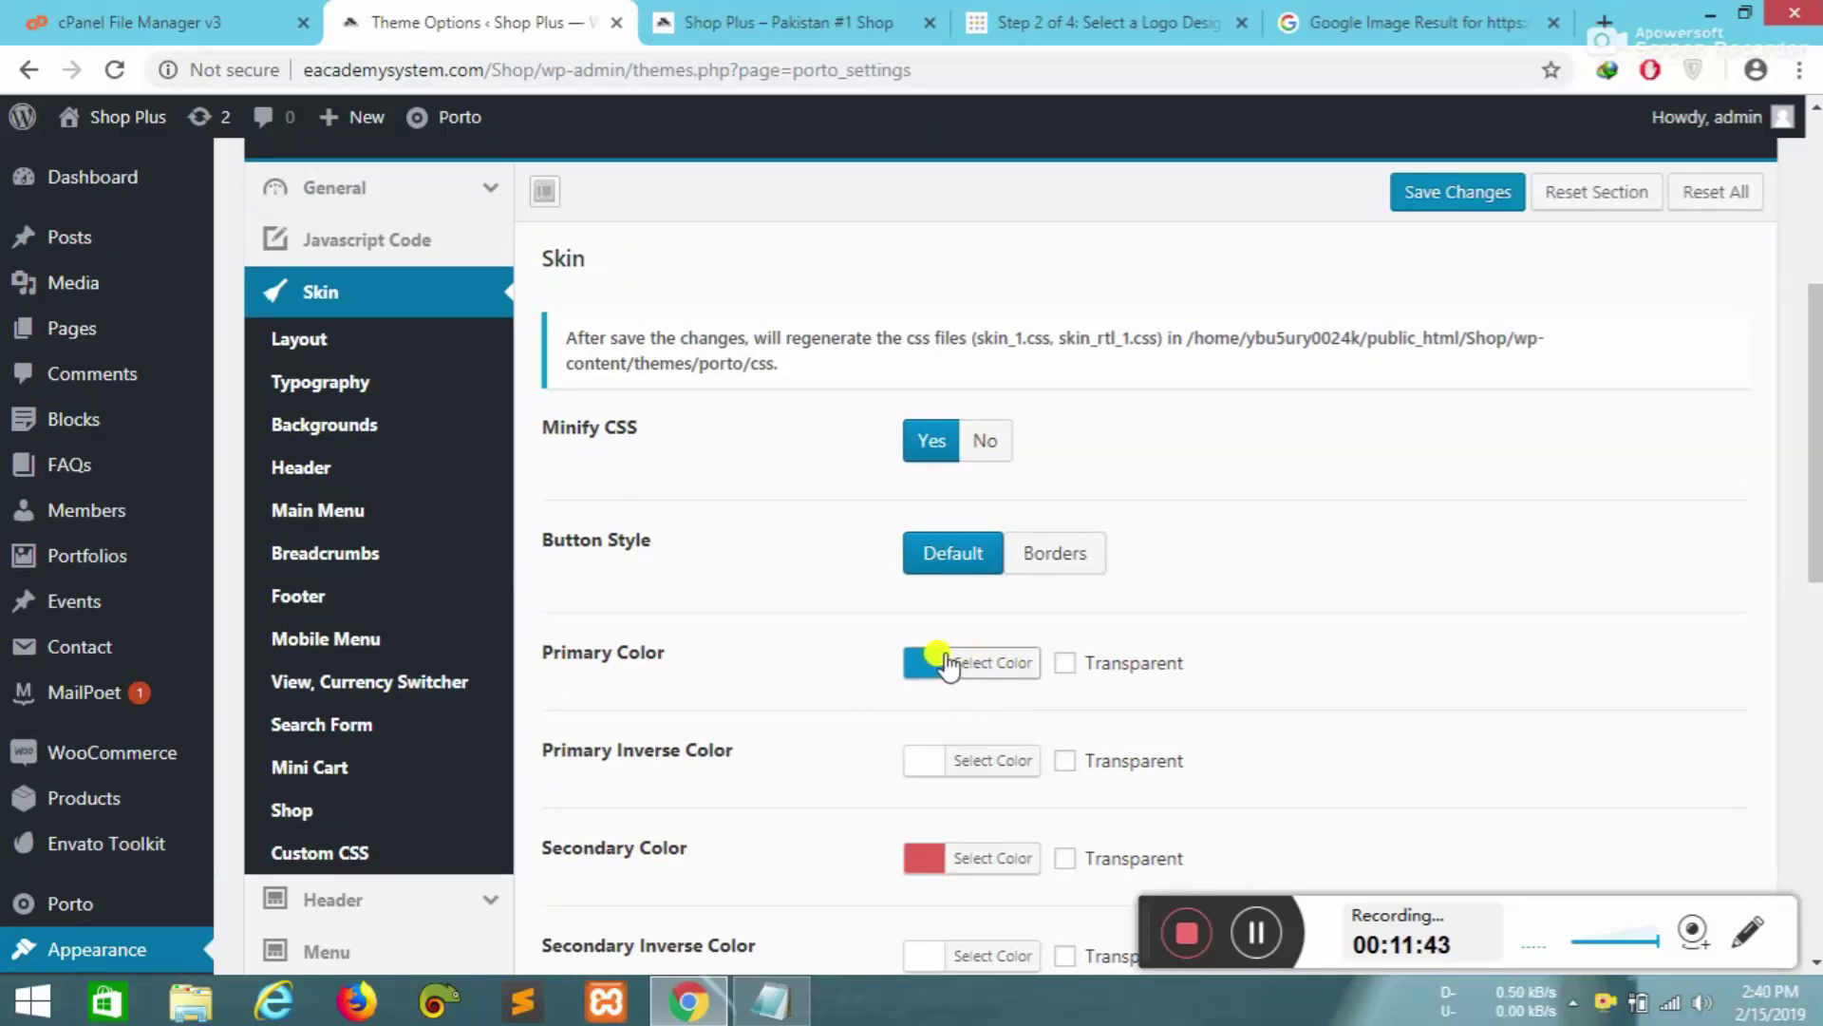
- Review the Layout options under Skin and open the Typography settings
left_click(300, 352)
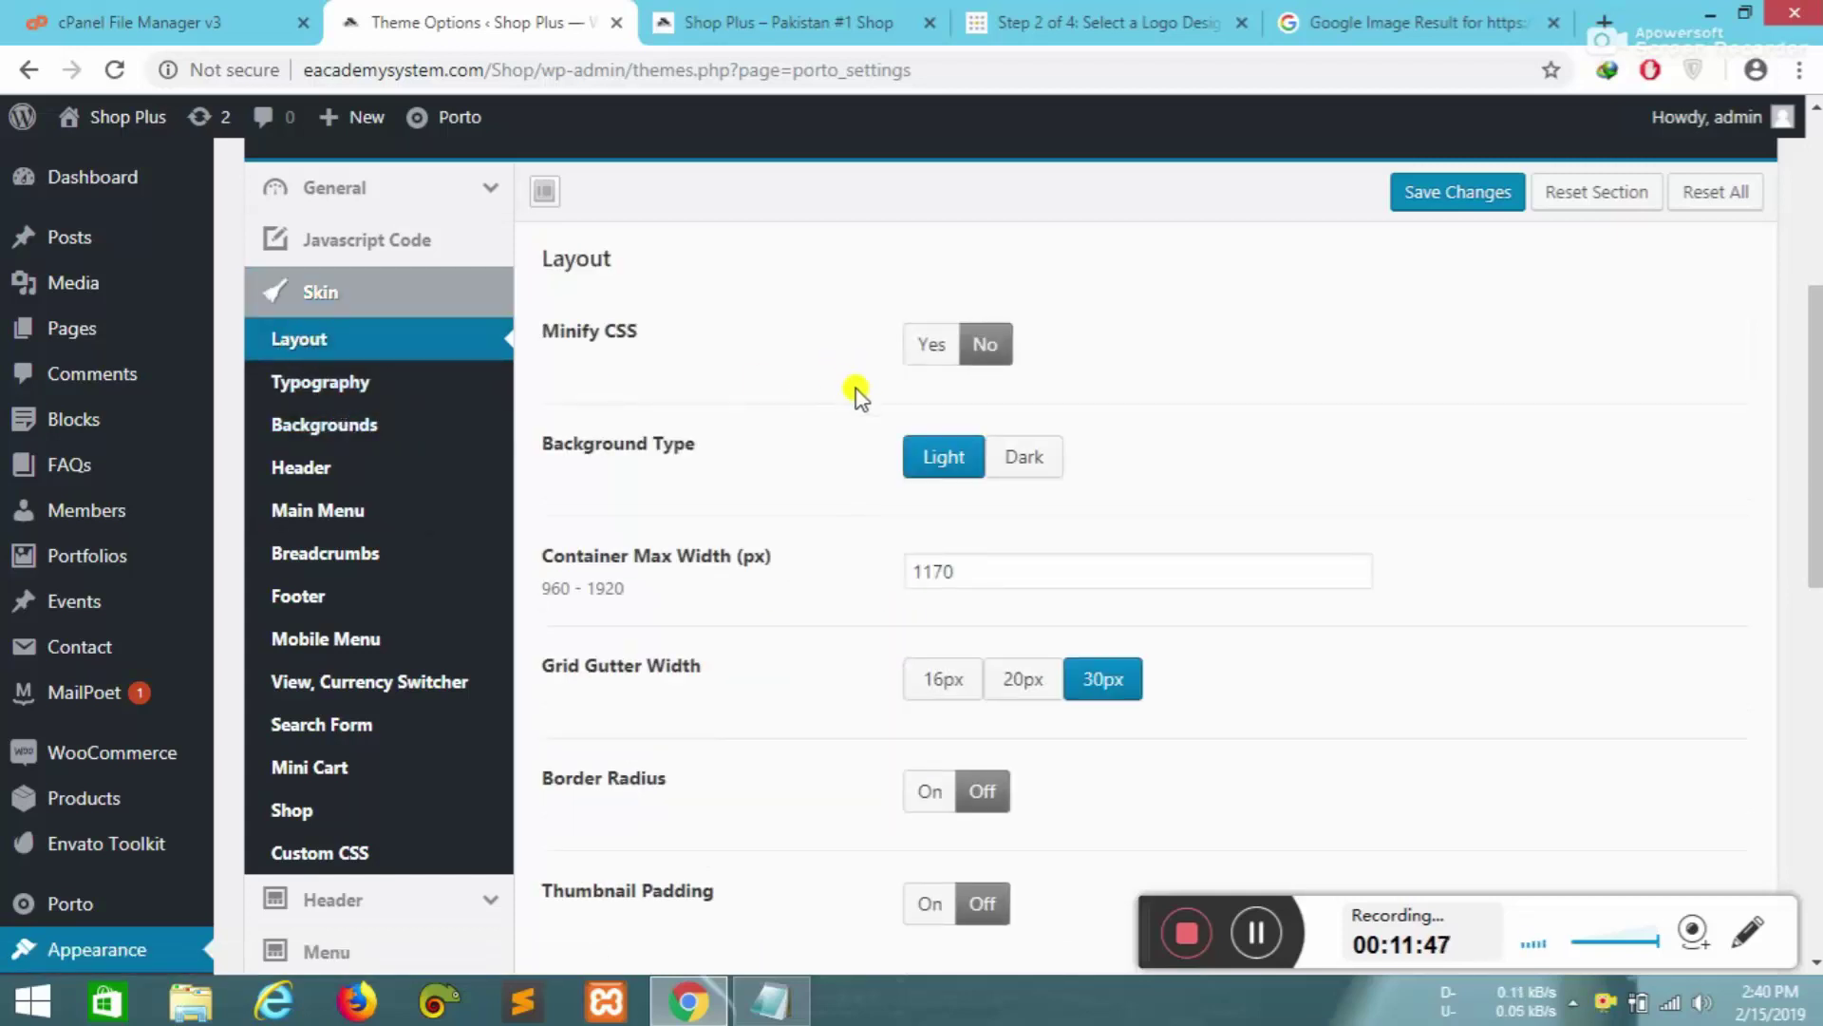
scroll(843, 579, "down", 3)
scroll(841, 608, "down", 4)
scroll(839, 607, "up", 7)
left_click(335, 384)
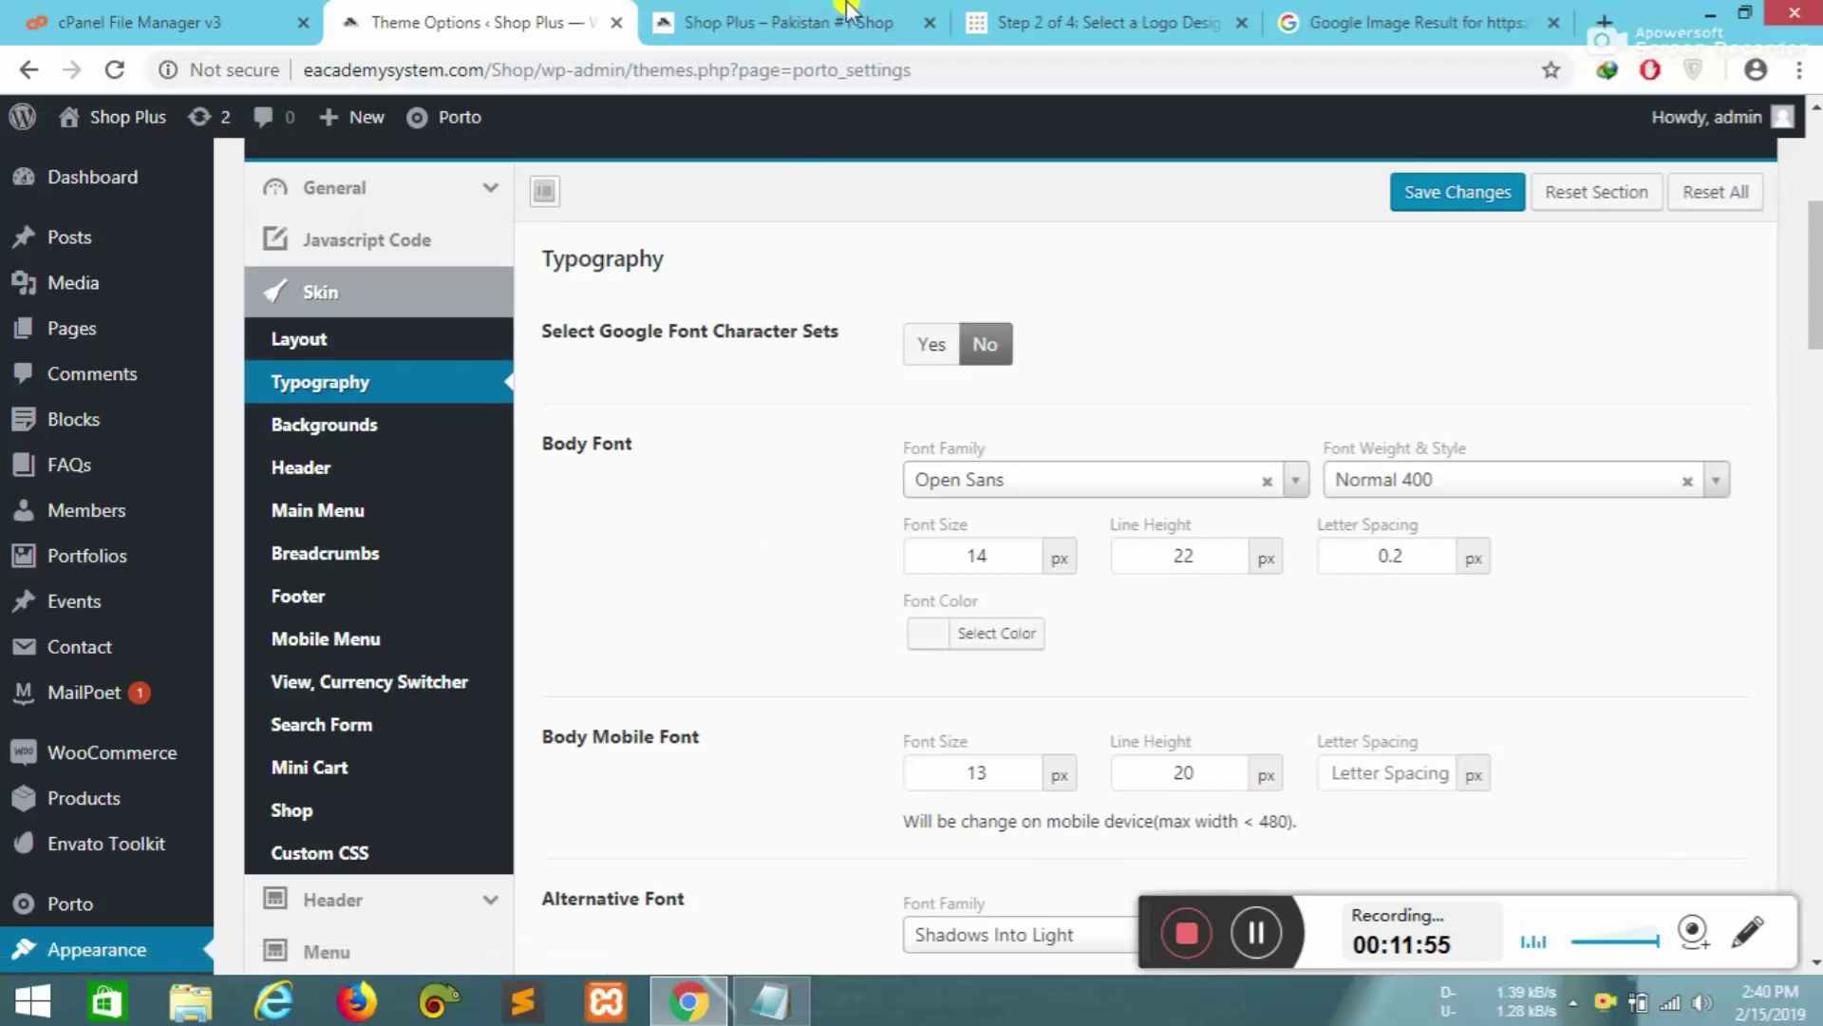
- Check the storefront header, then review the Typography settings from Body Mobile Font down to the H1 and H2 fonts
left_click(840, 19)
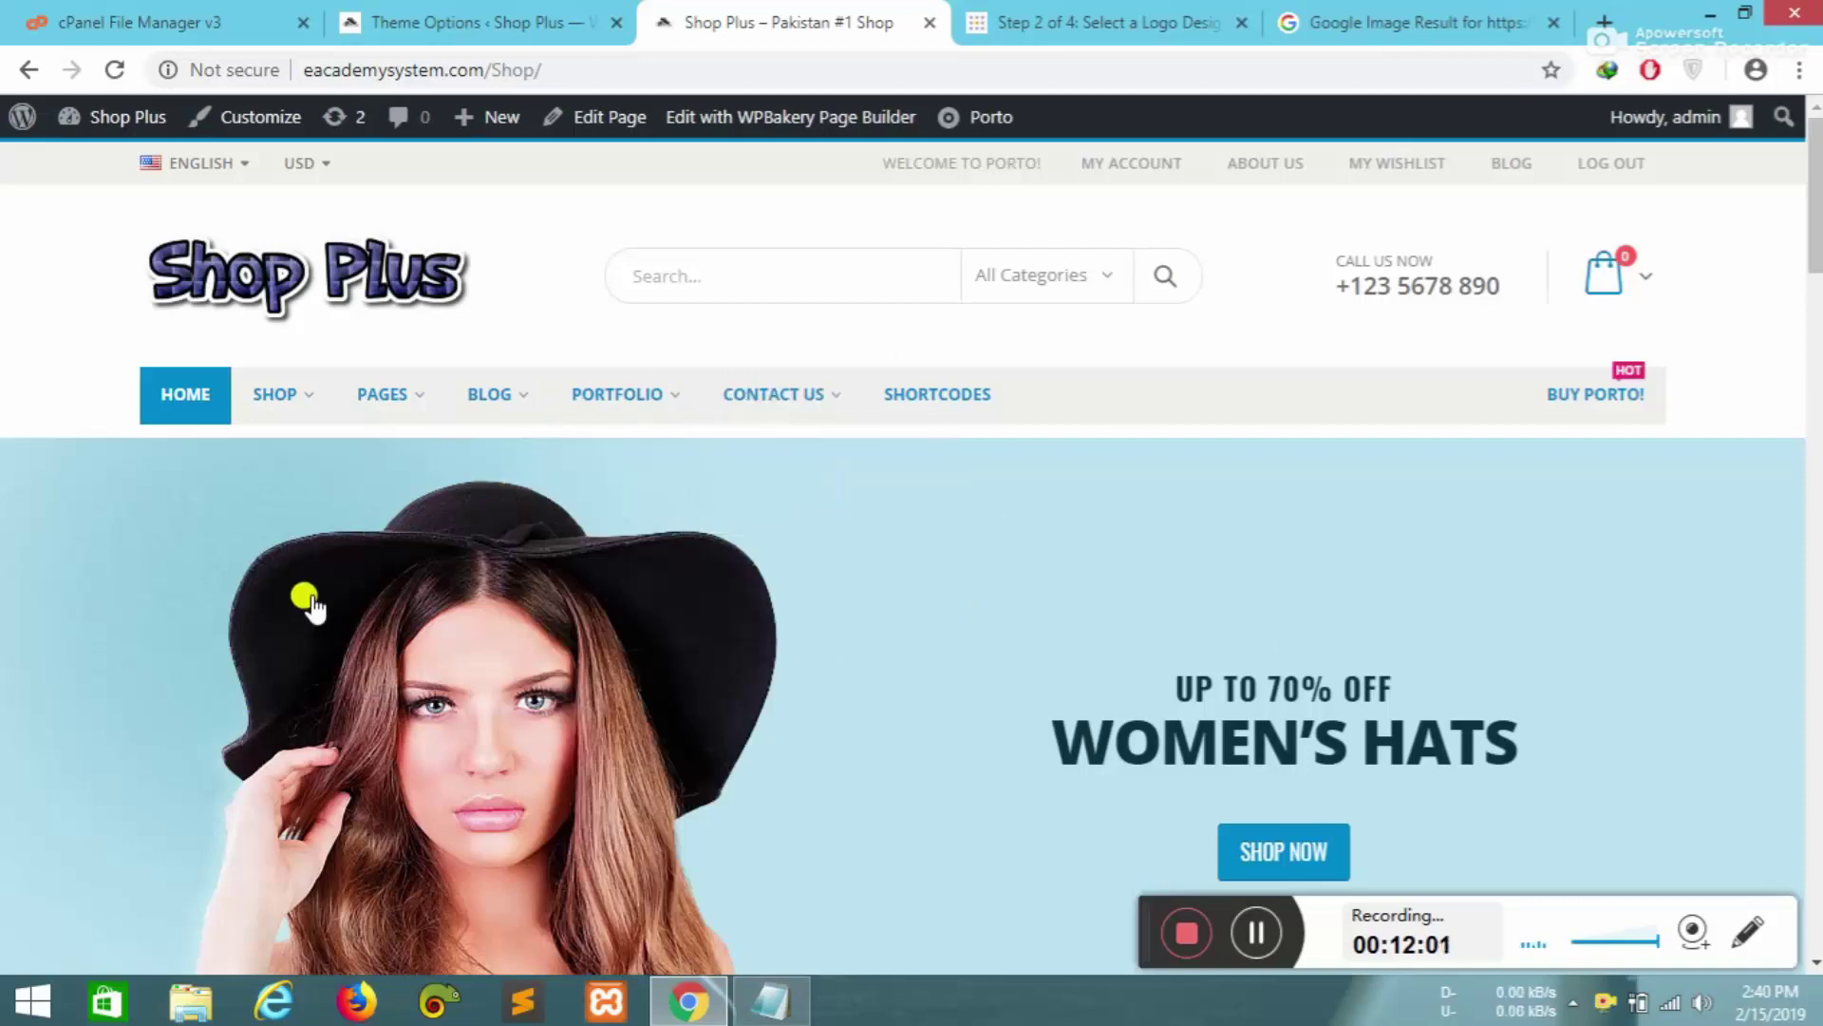
left_click(427, 22)
scroll(1112, 676, "down", 2)
scroll(677, 576, "down", 1)
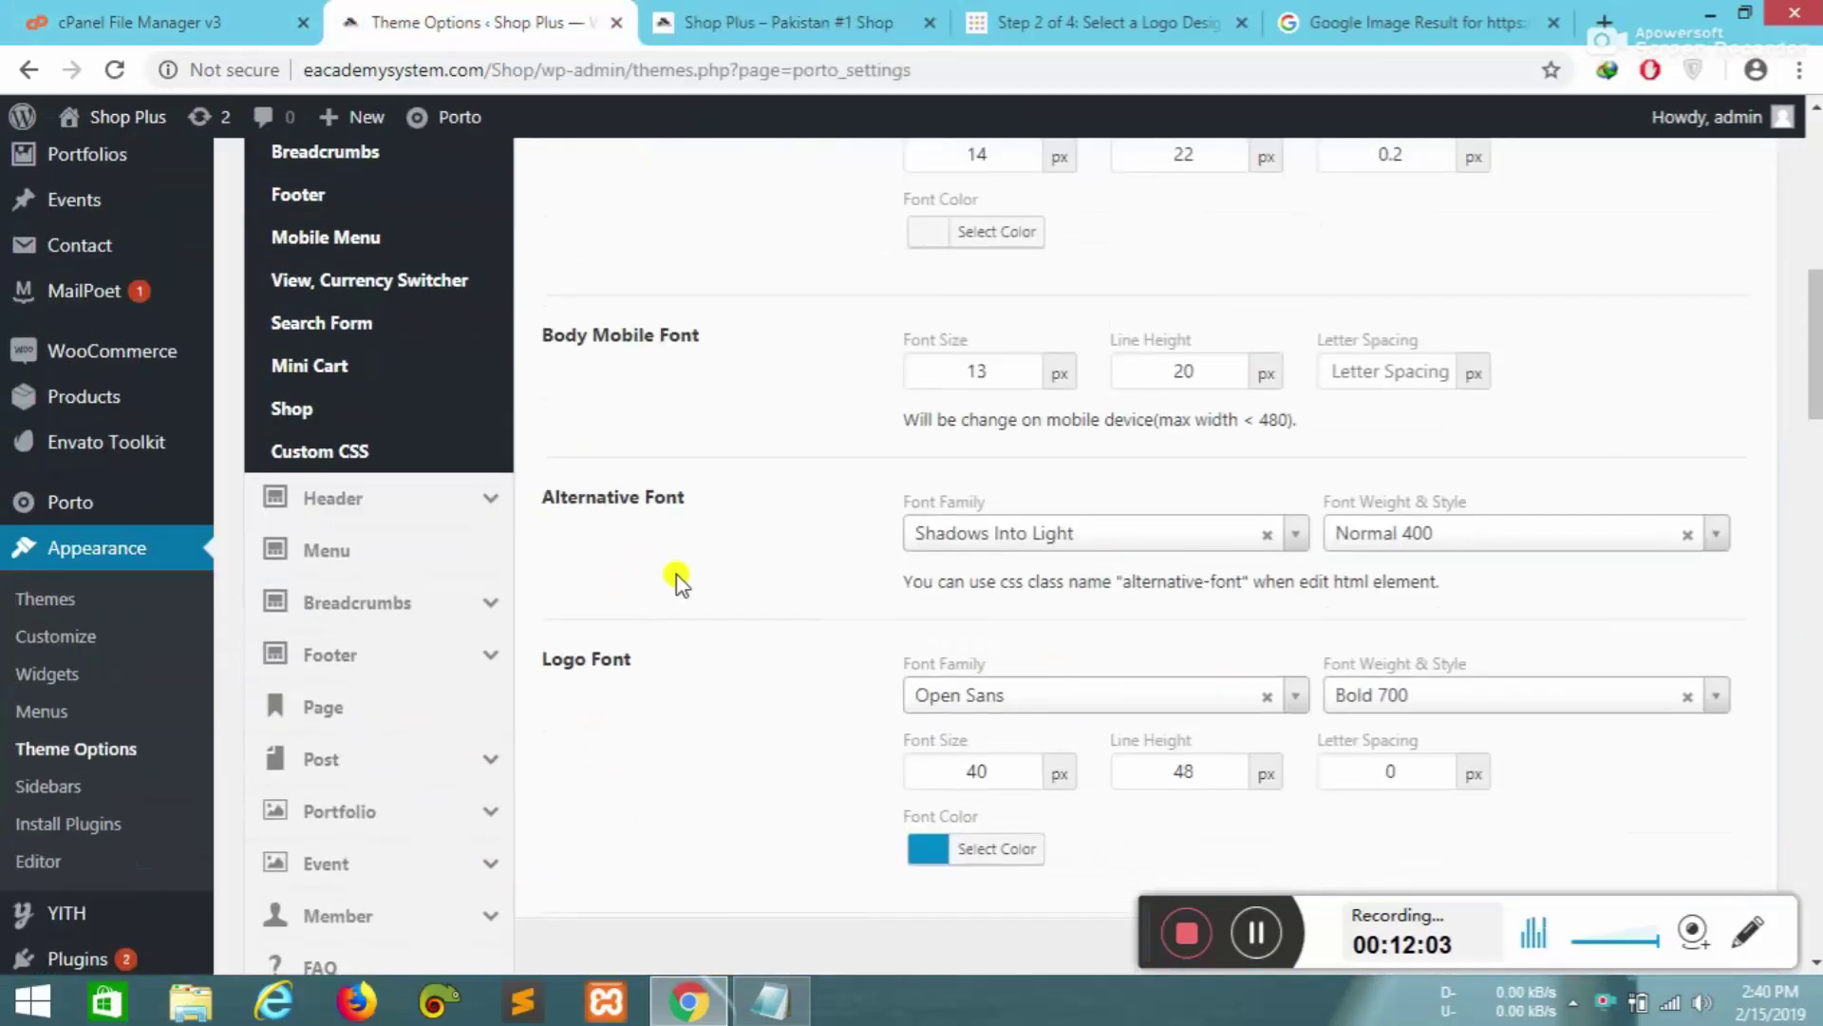
scroll(743, 686, "down", 1)
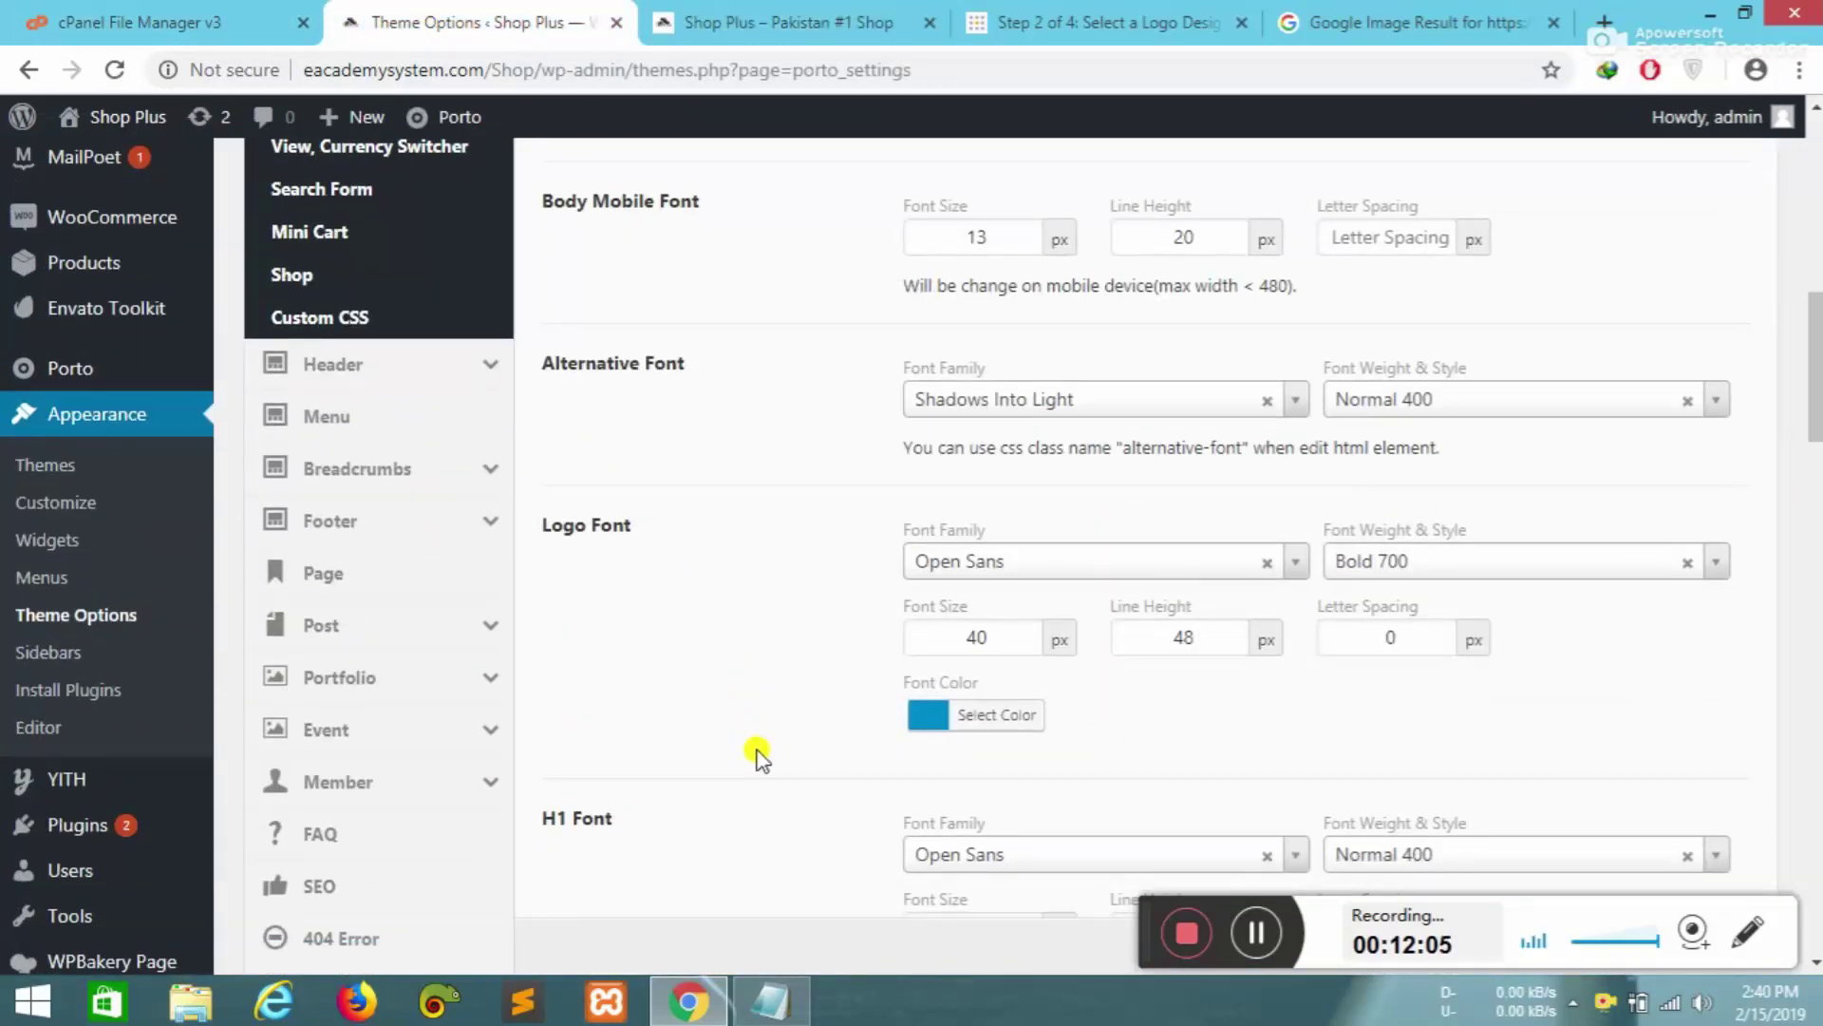
scroll(740, 812, "down", 2)
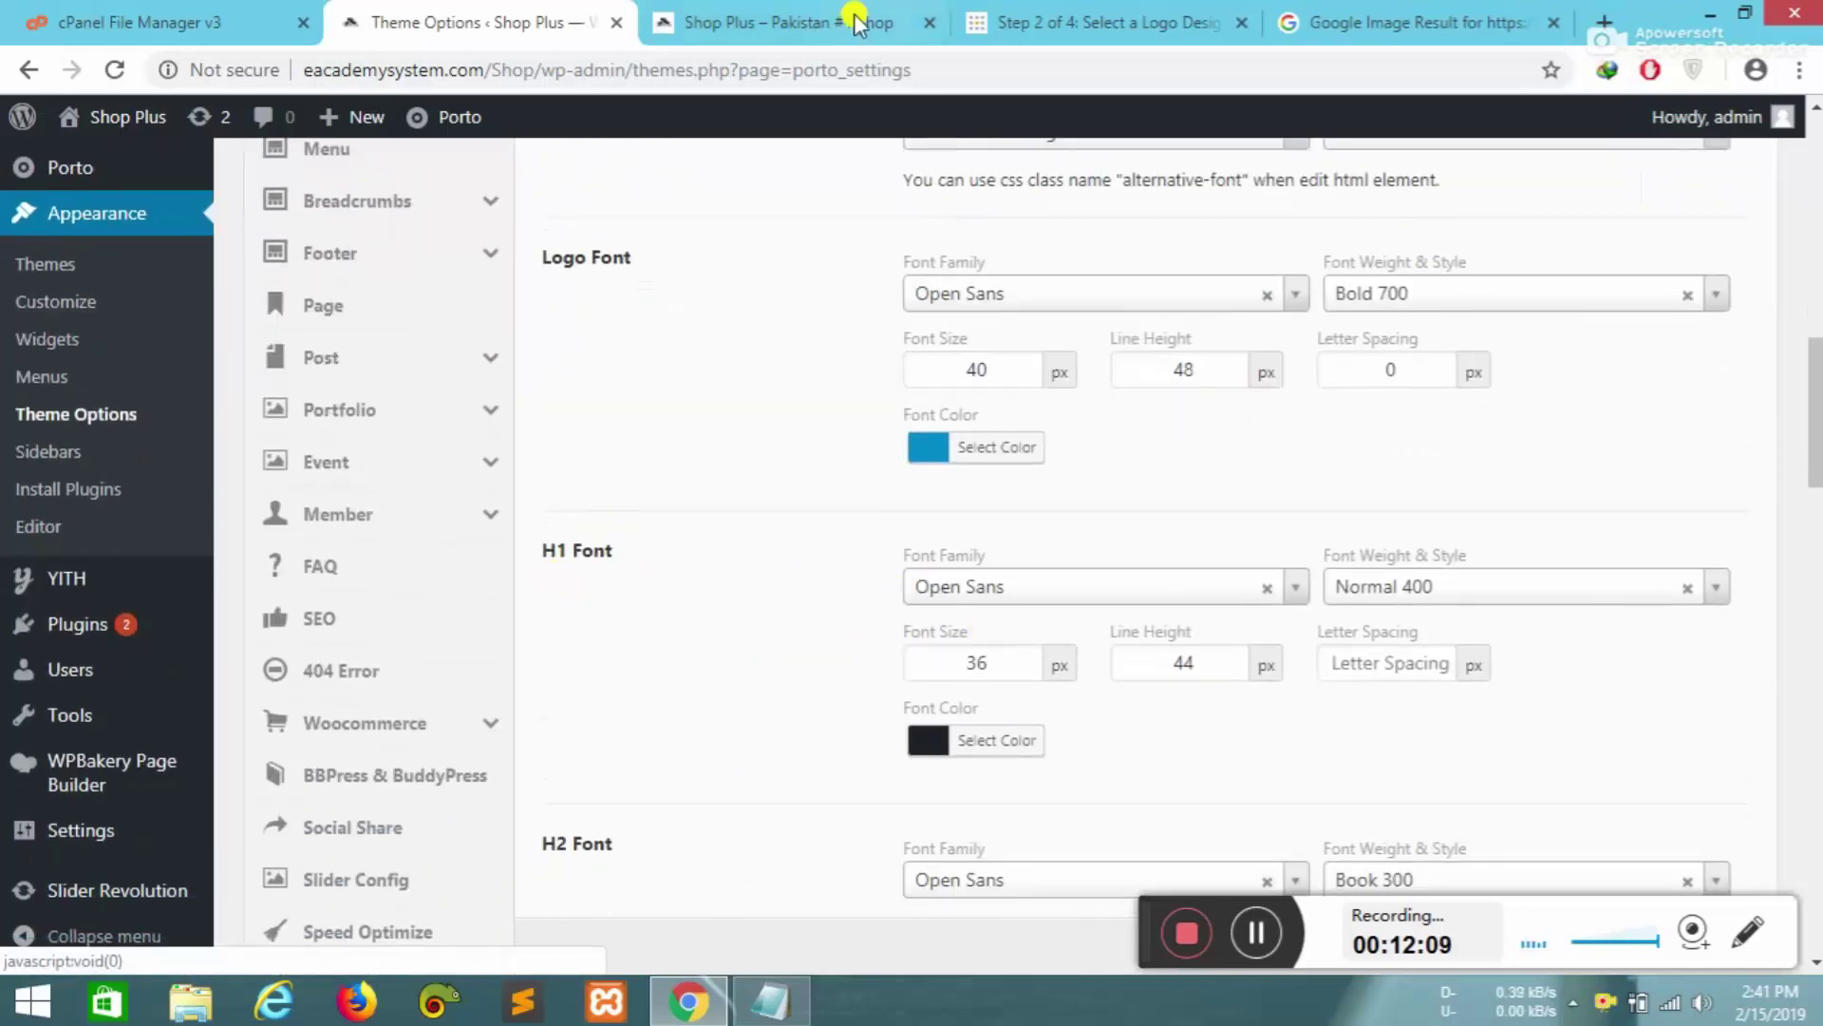
- Look over the text on the storefront home page and review the H1 to H6 and Paragraph Font settings
left_click(731, 22)
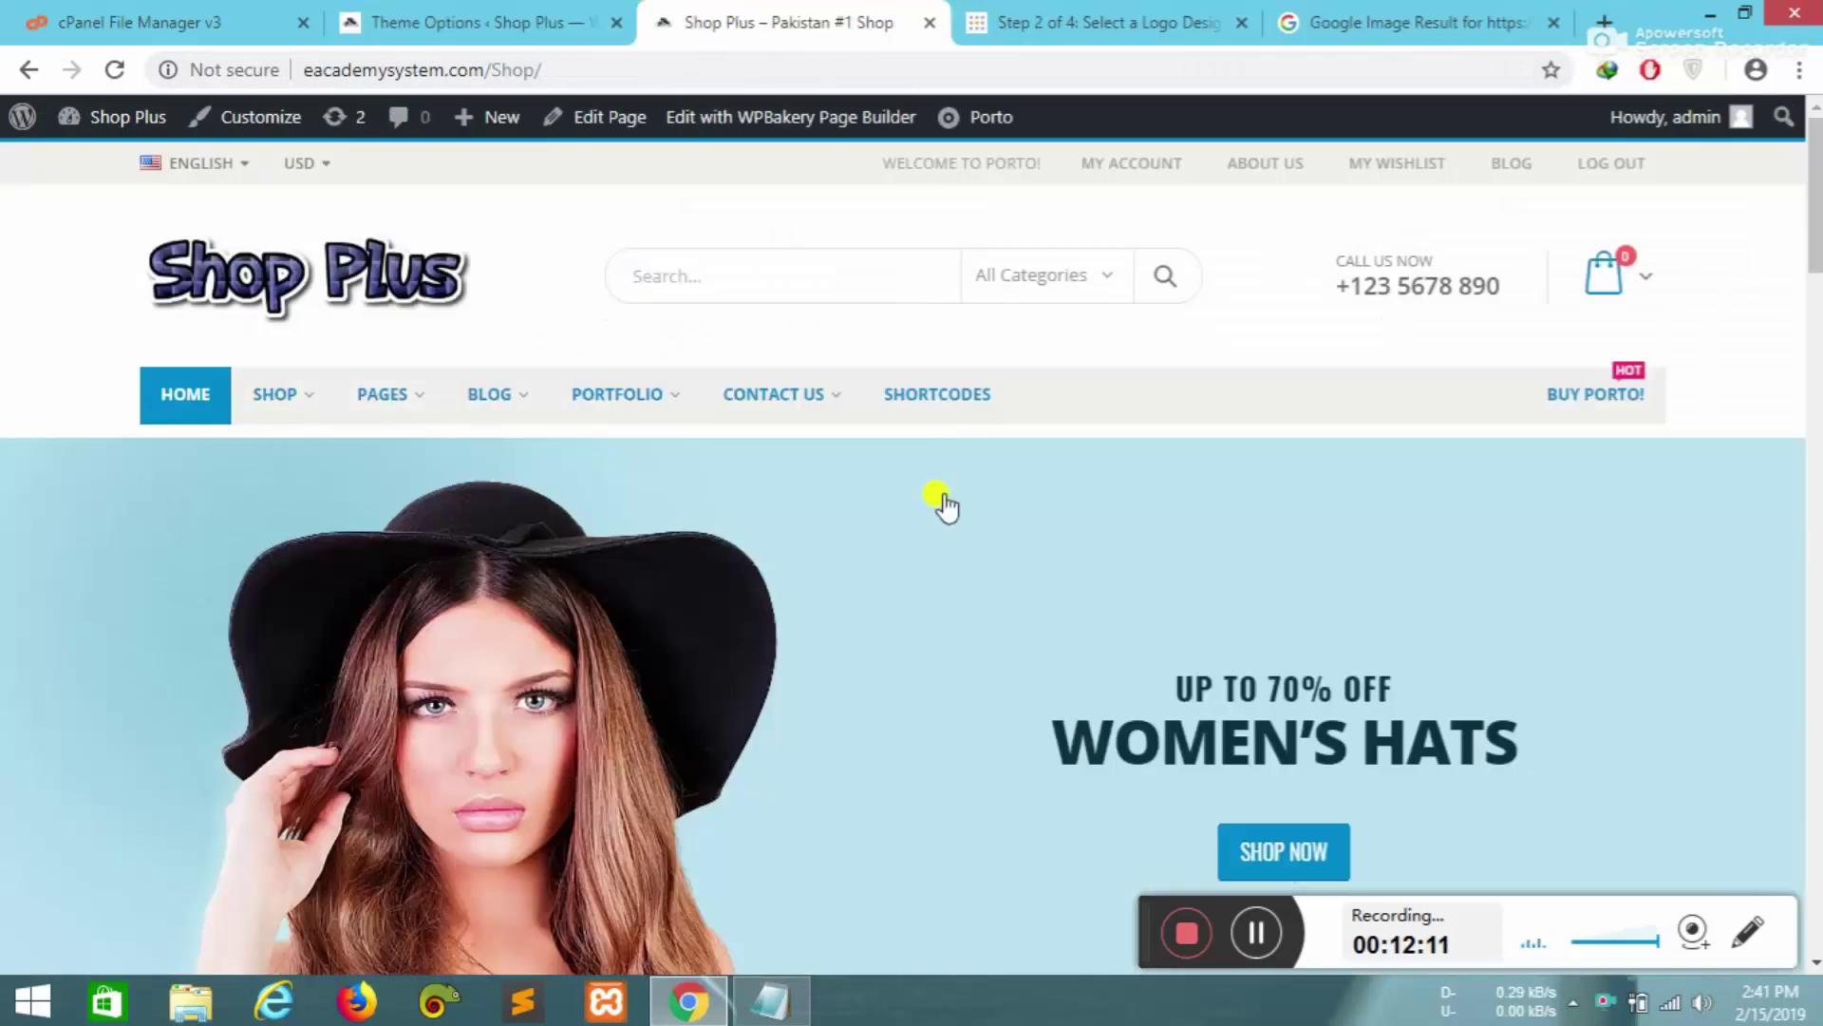
scroll(872, 480, "down", 5)
left_click(389, 19)
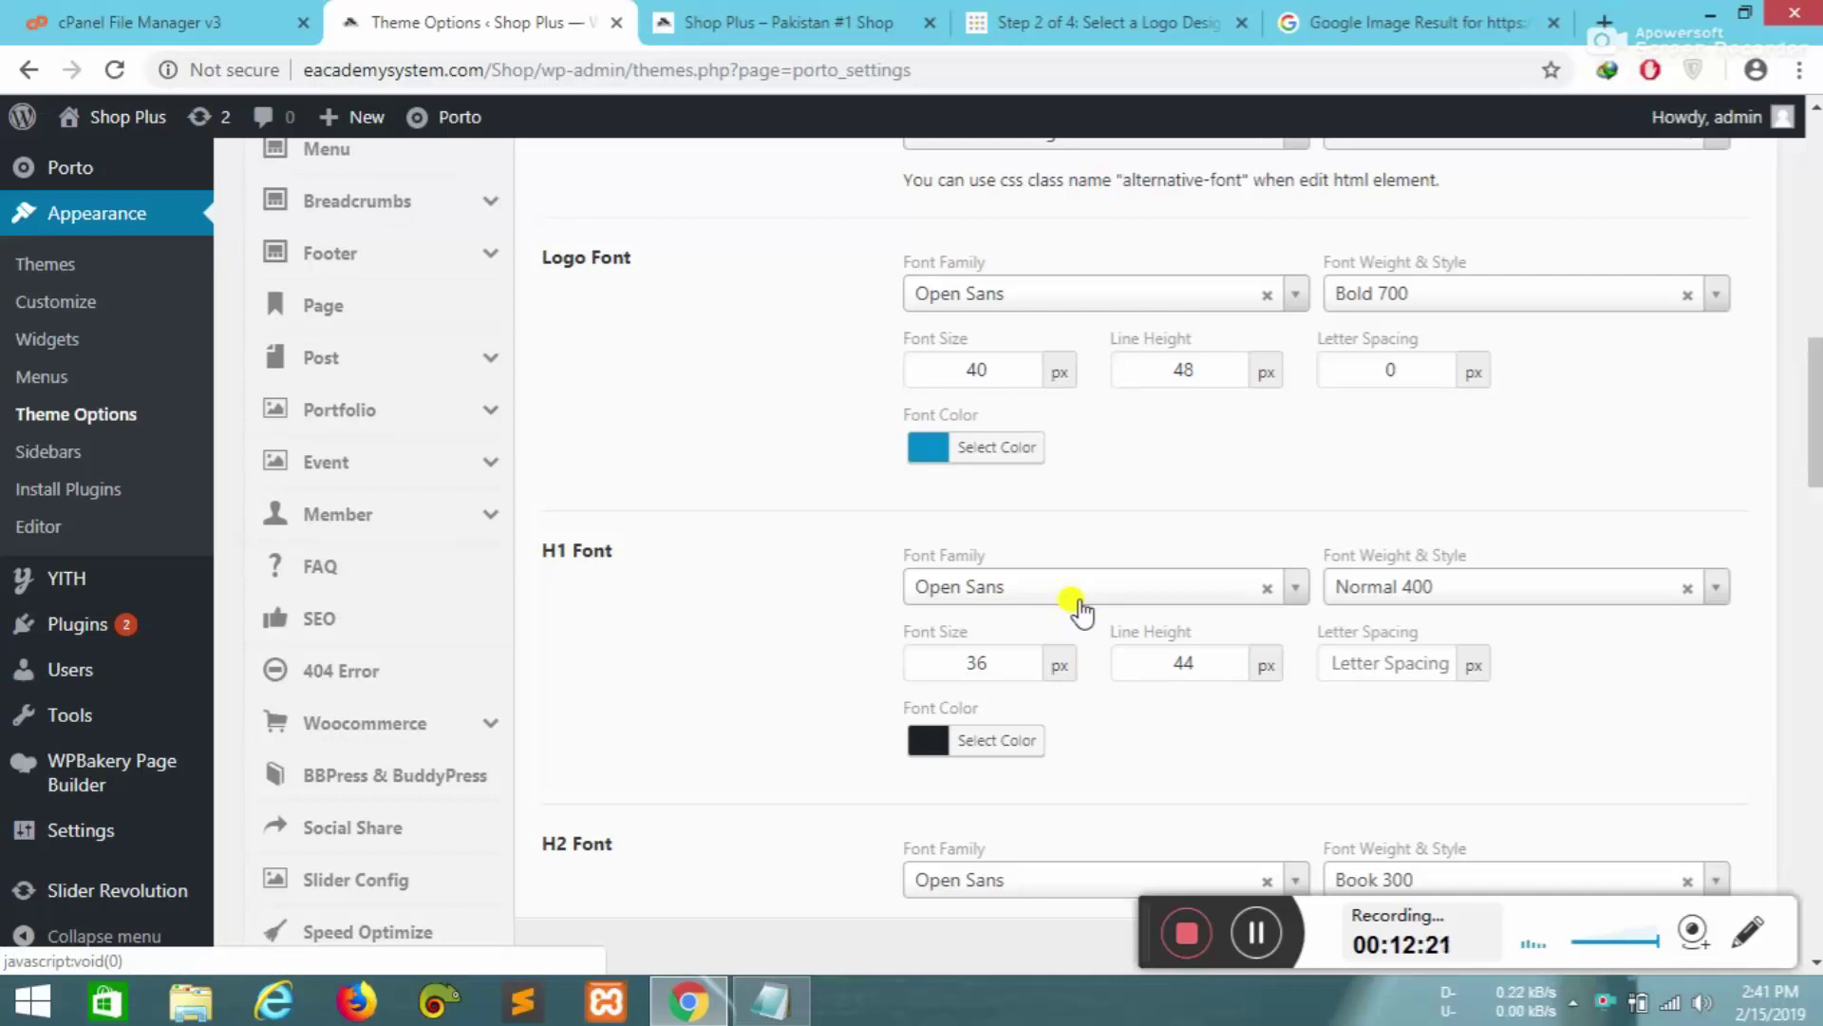
scroll(969, 589, "down", 10)
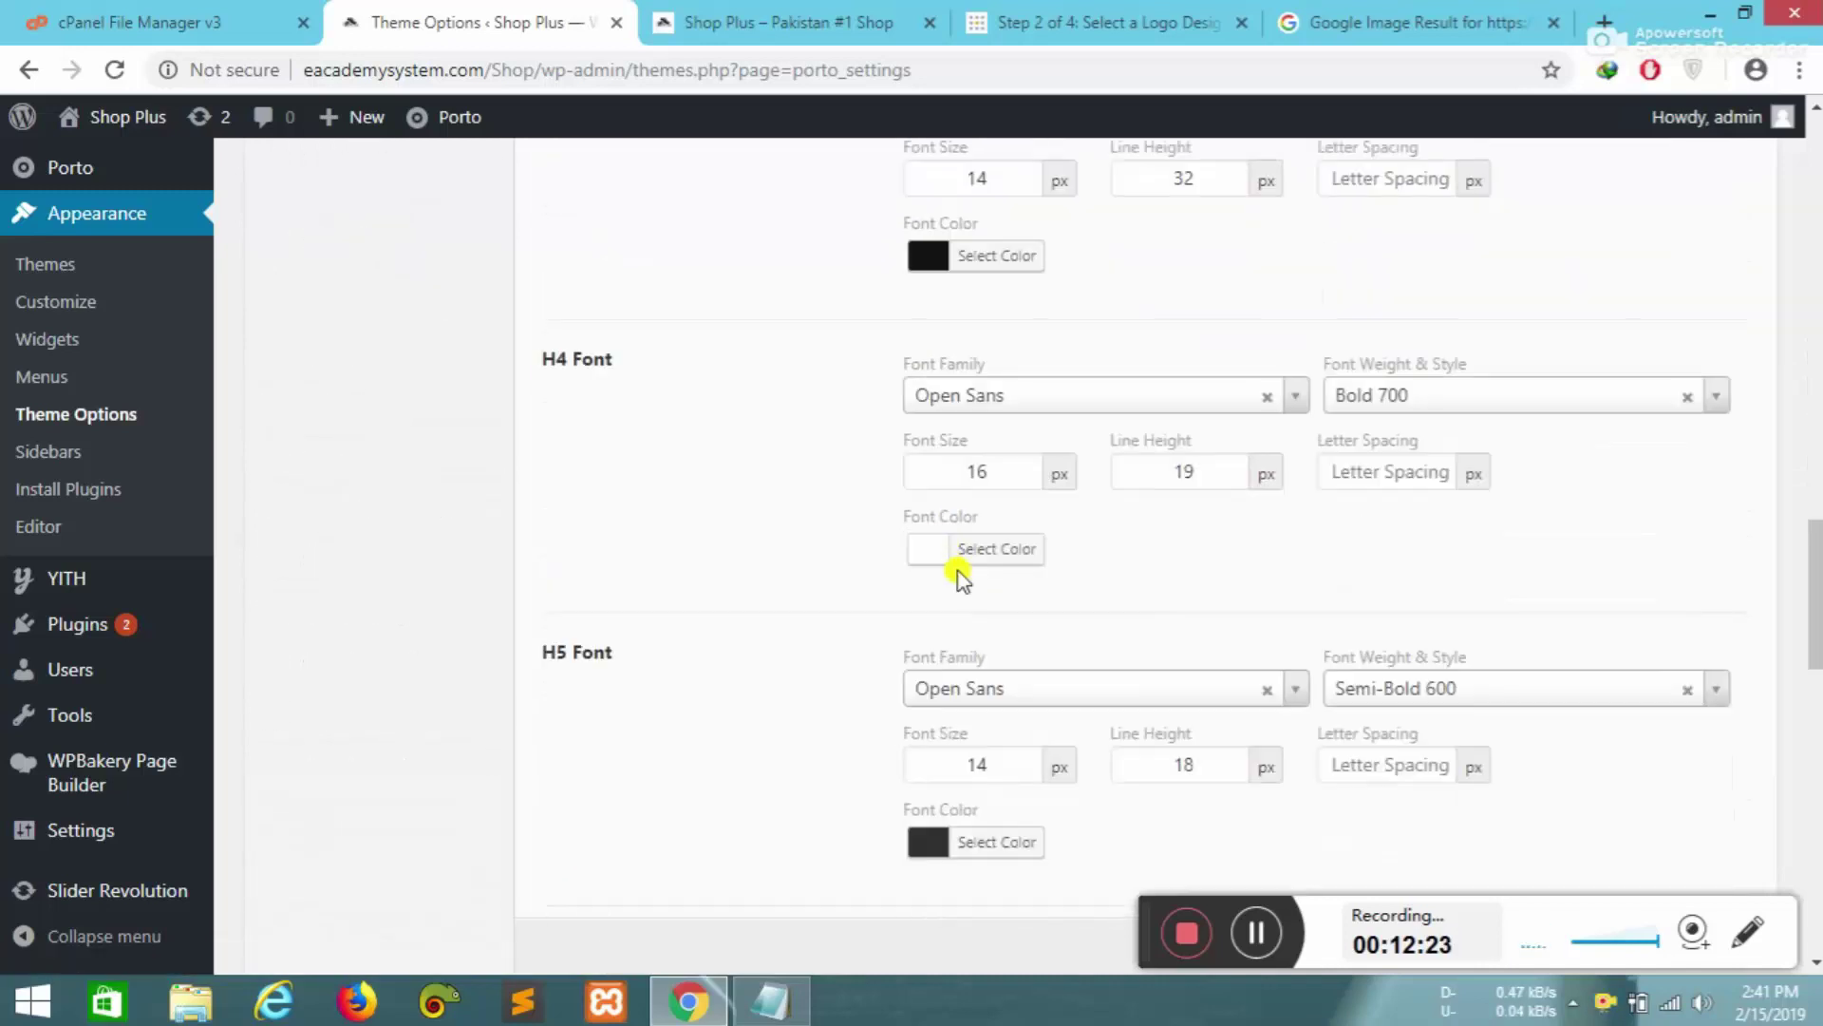
scroll(978, 618, "down", 5)
left_click(1251, 908)
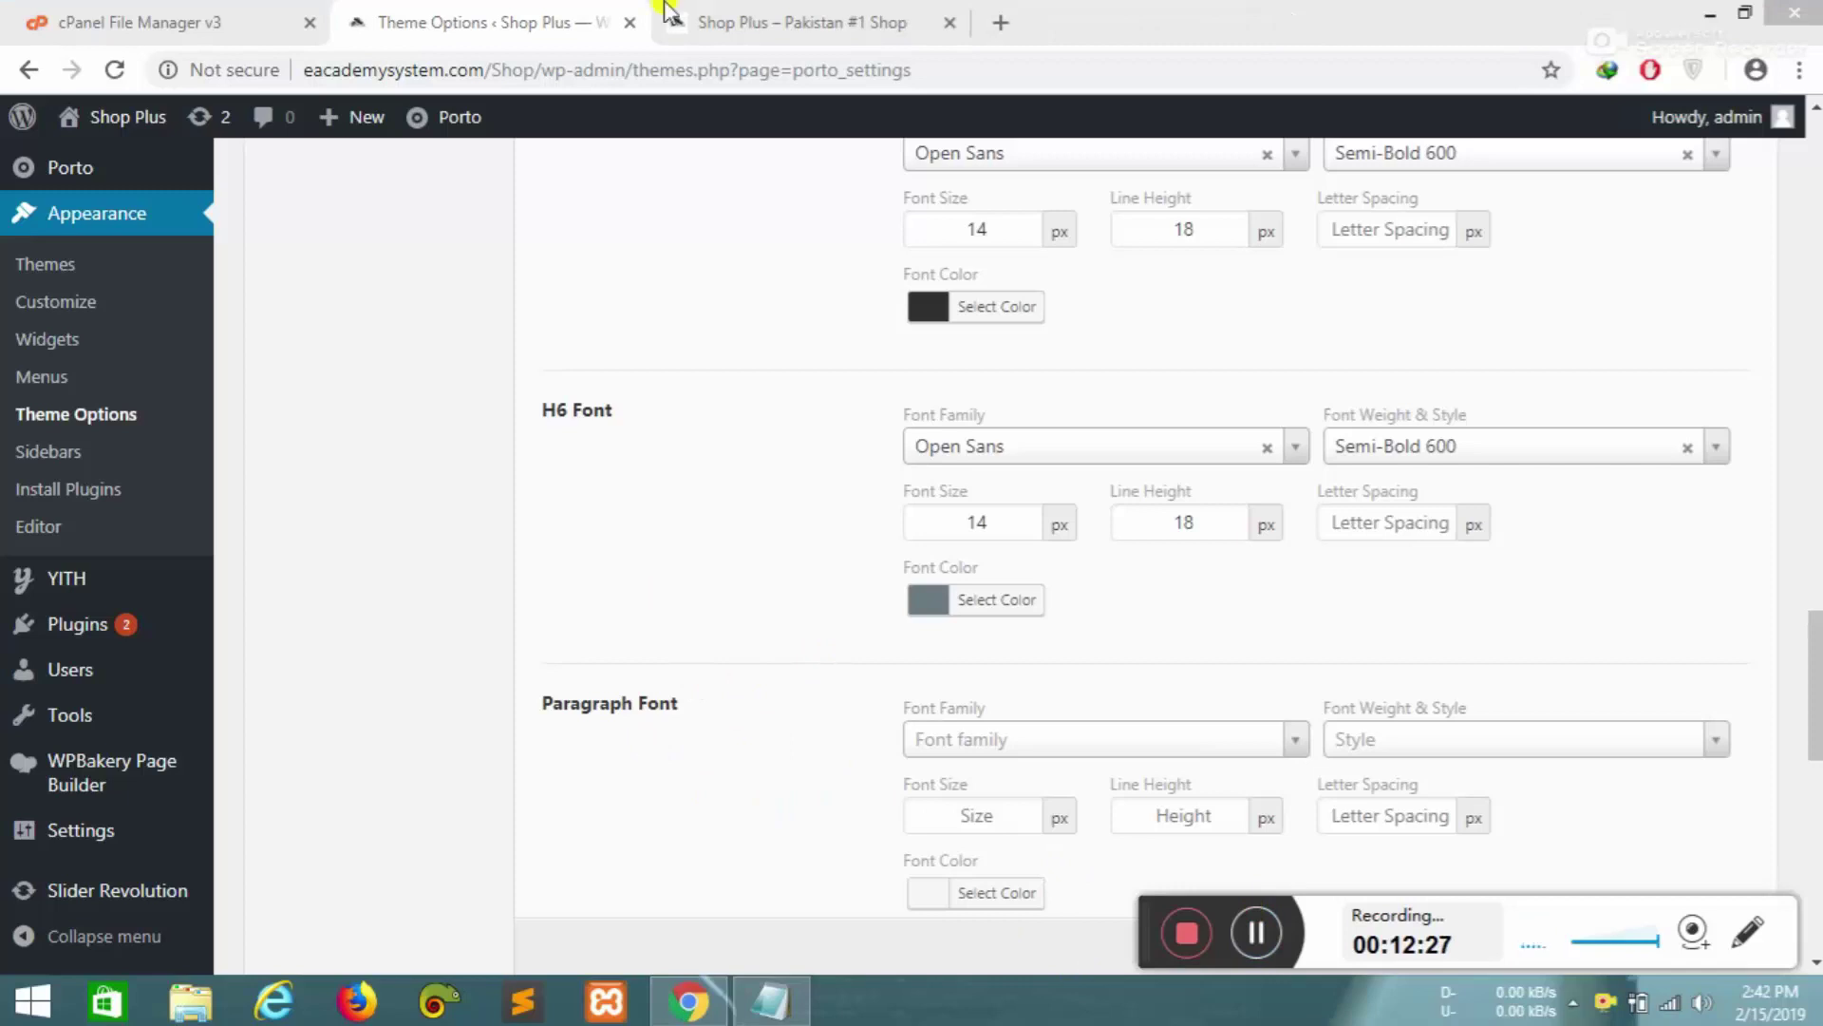
- Highlight the Free Shipping & Return text on the storefront and compare it with the Paragraph Font settings
key("ctrl+Tab")
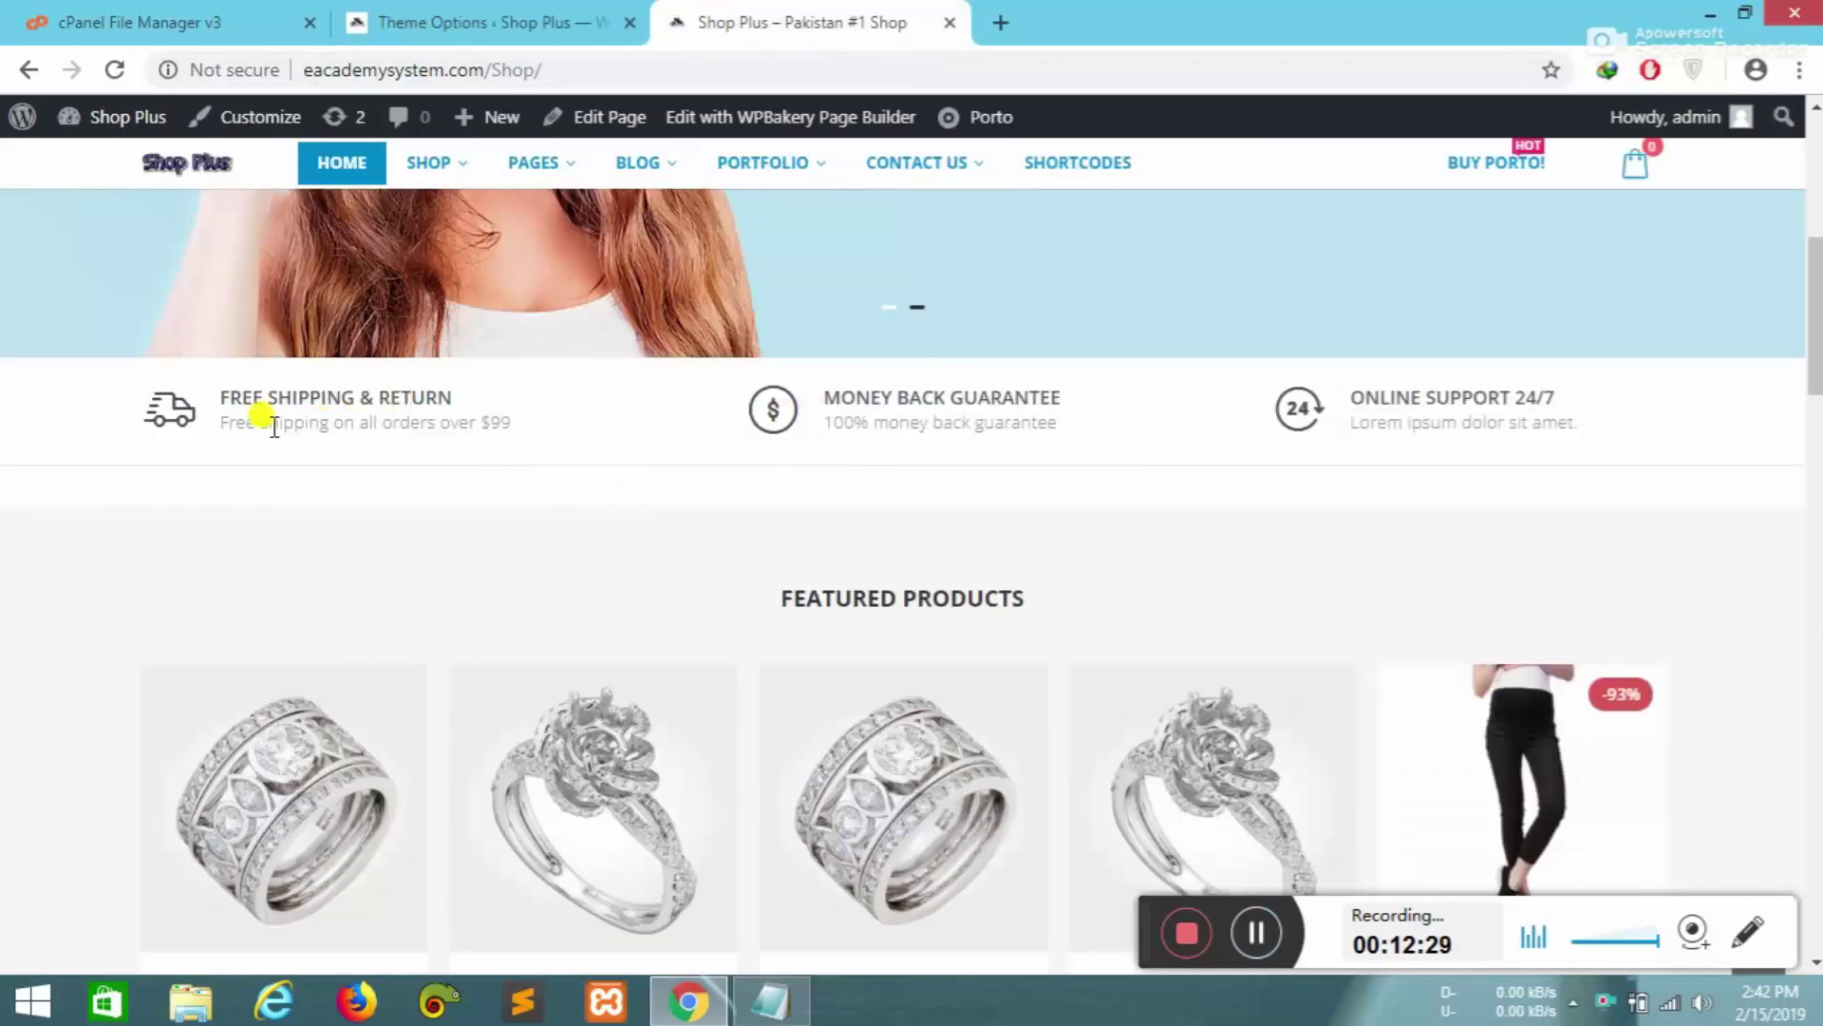
left_click_drag(217, 427, 352, 291)
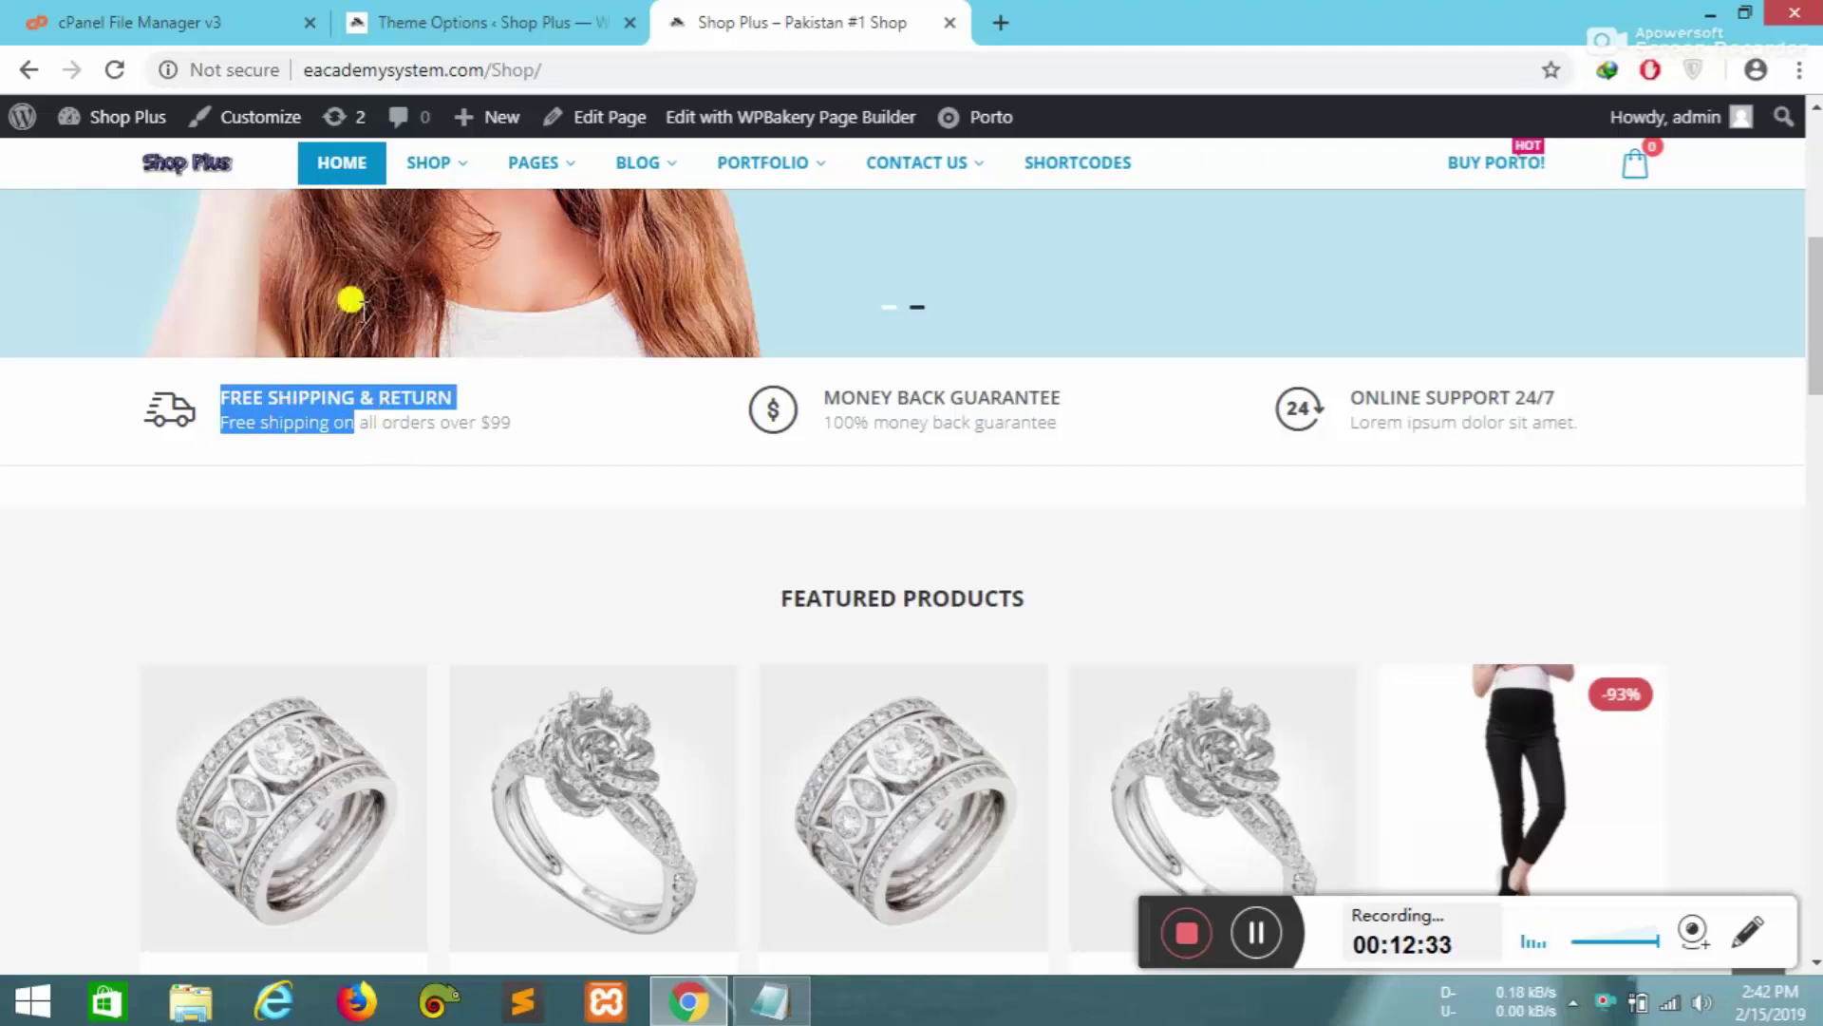
left_click(469, 14)
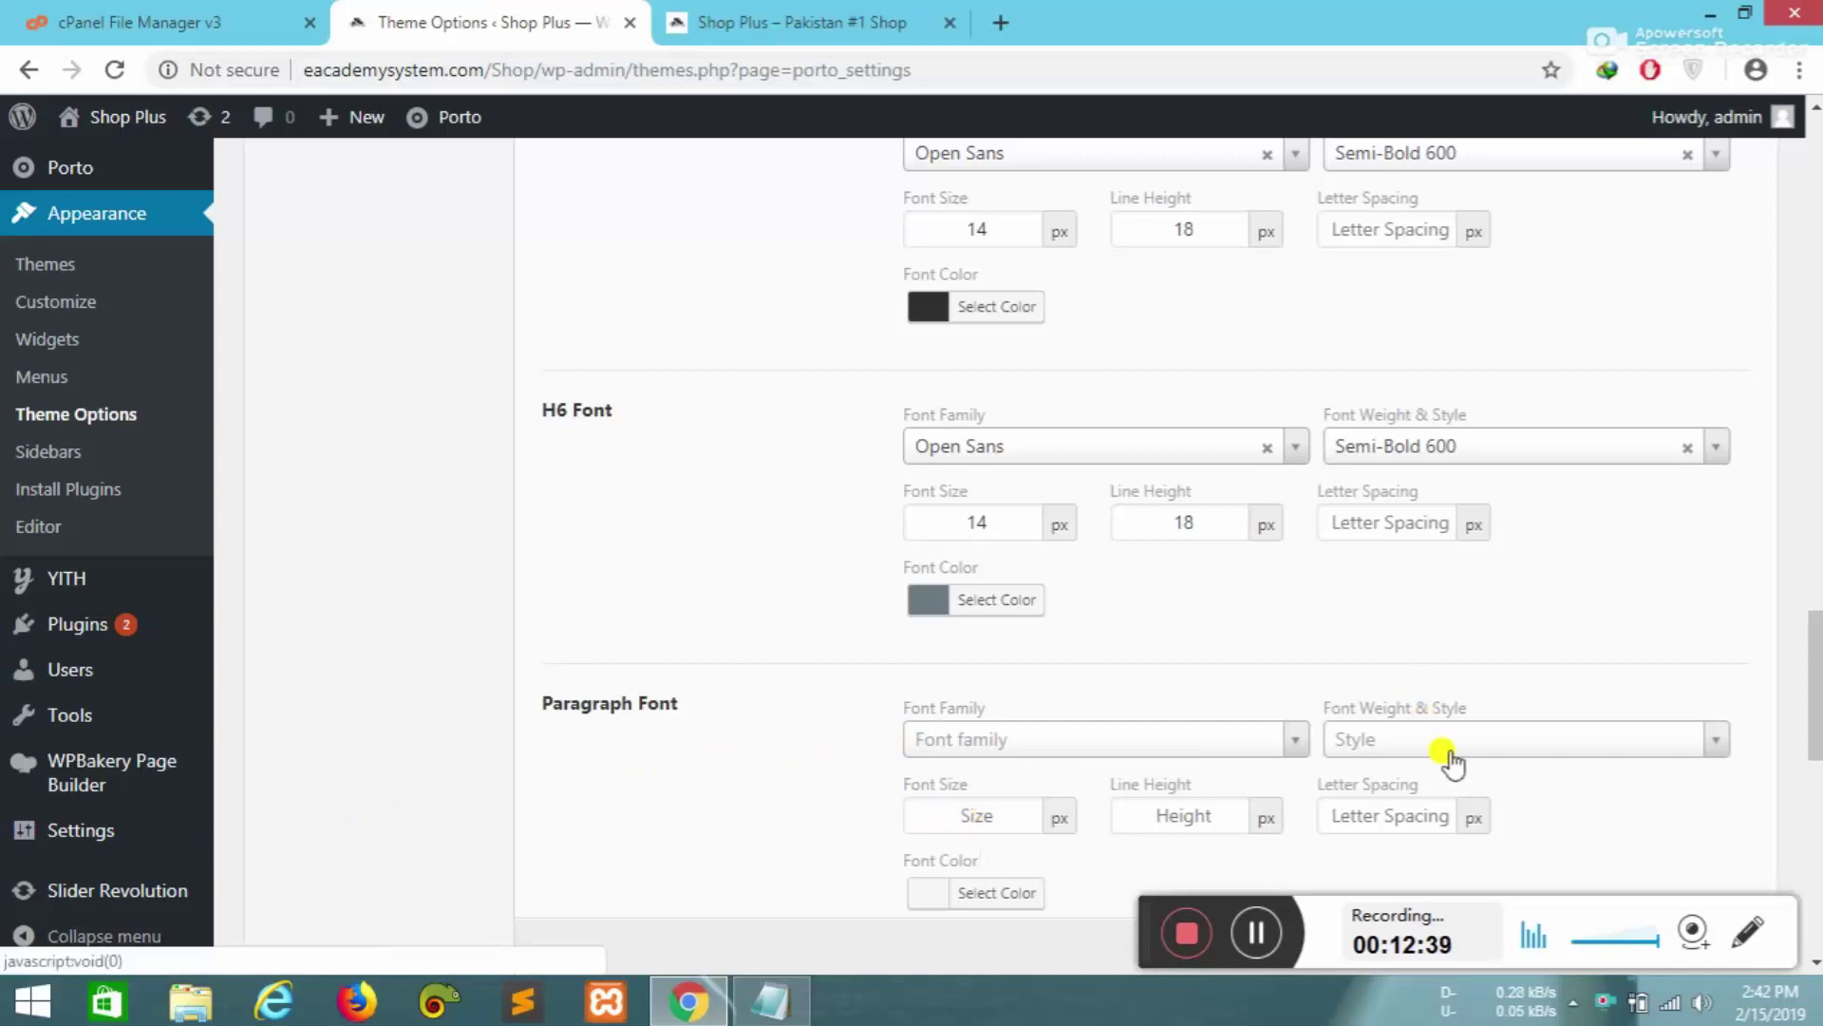
scroll(1453, 755, "up", 15)
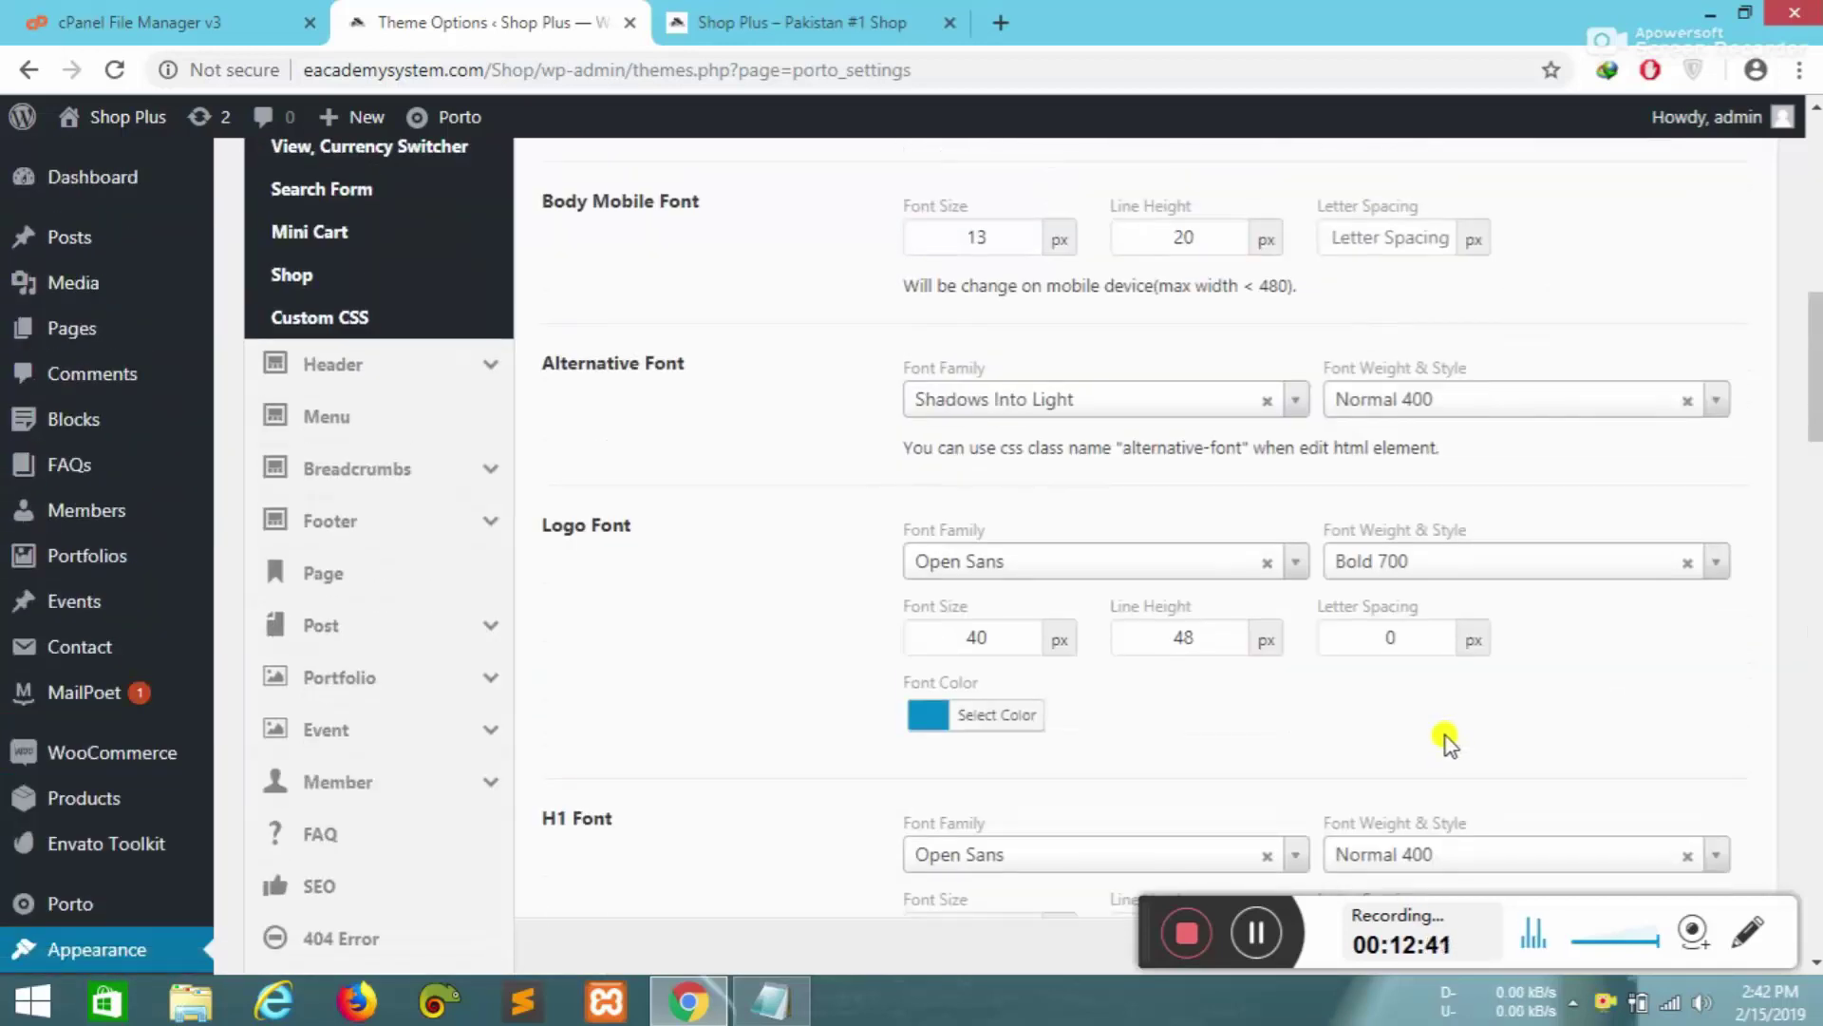
scroll(432, 497, "up", 5)
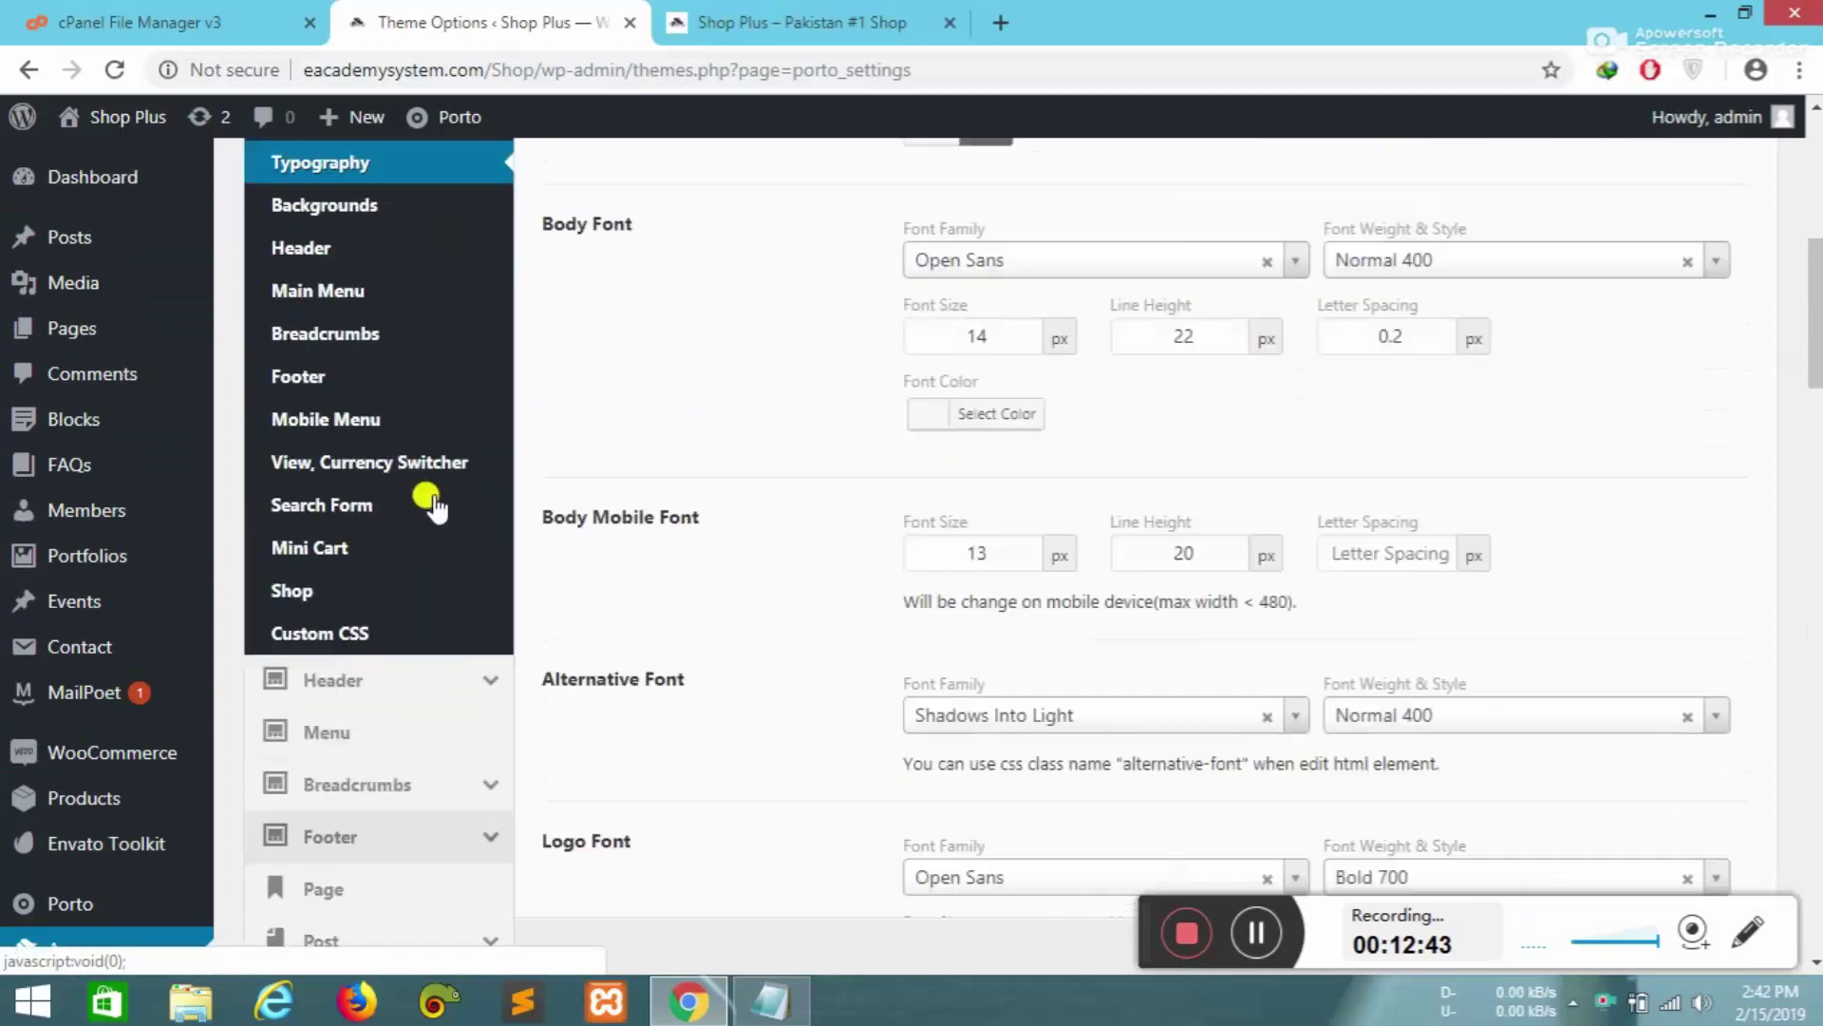
- Open the Backgrounds settings under Skin and examine the storefront's section backgrounds down to the footer
left_click(337, 291)
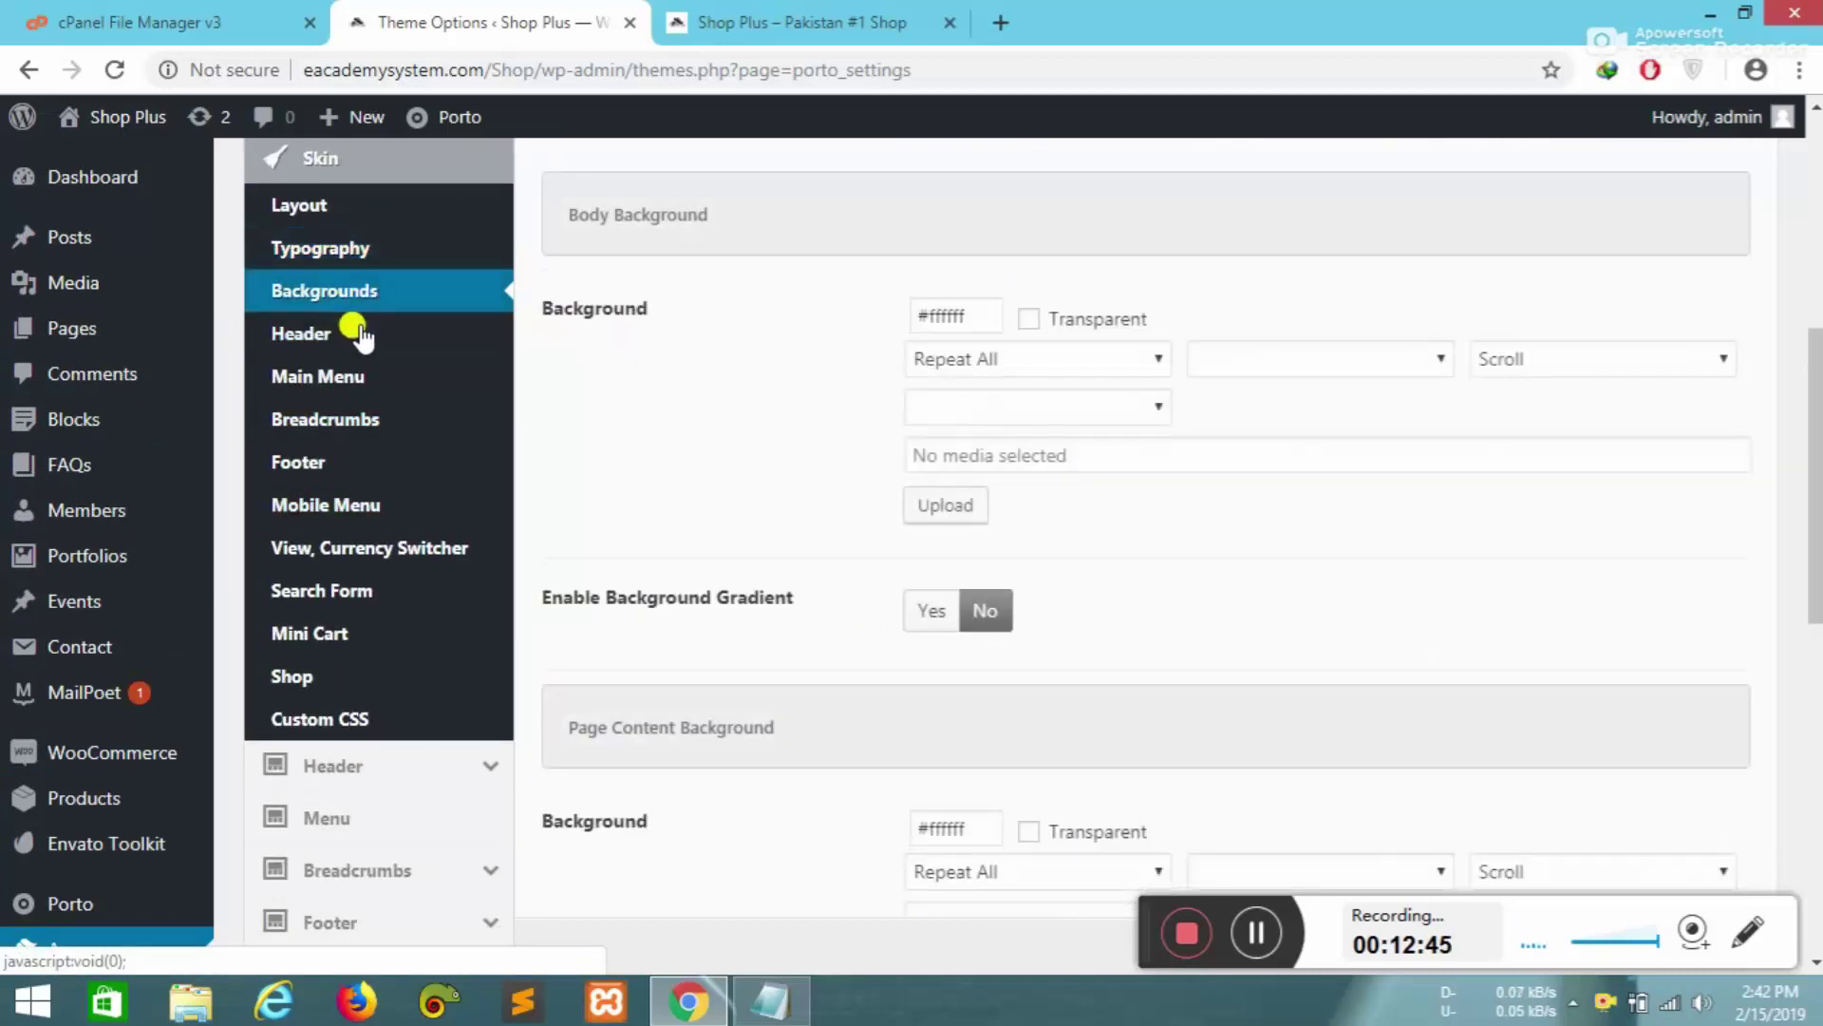
left_click(810, 23)
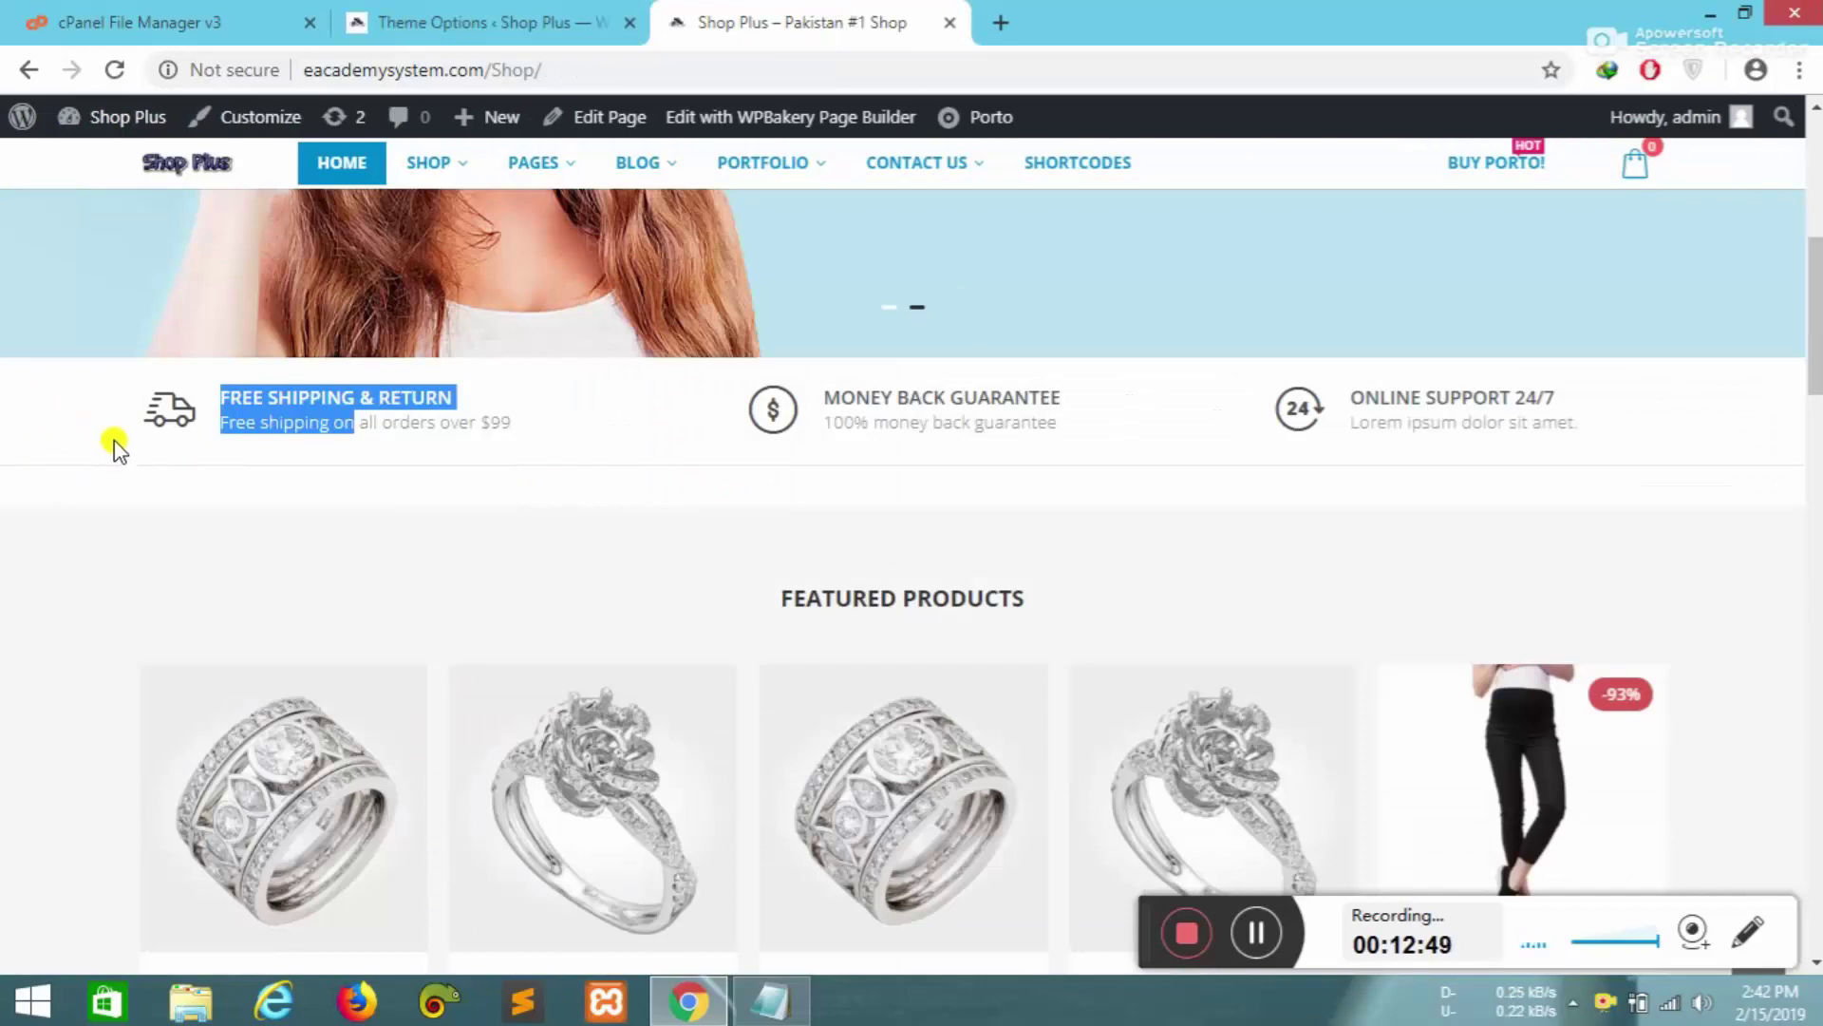
scroll(109, 441, "down", 2)
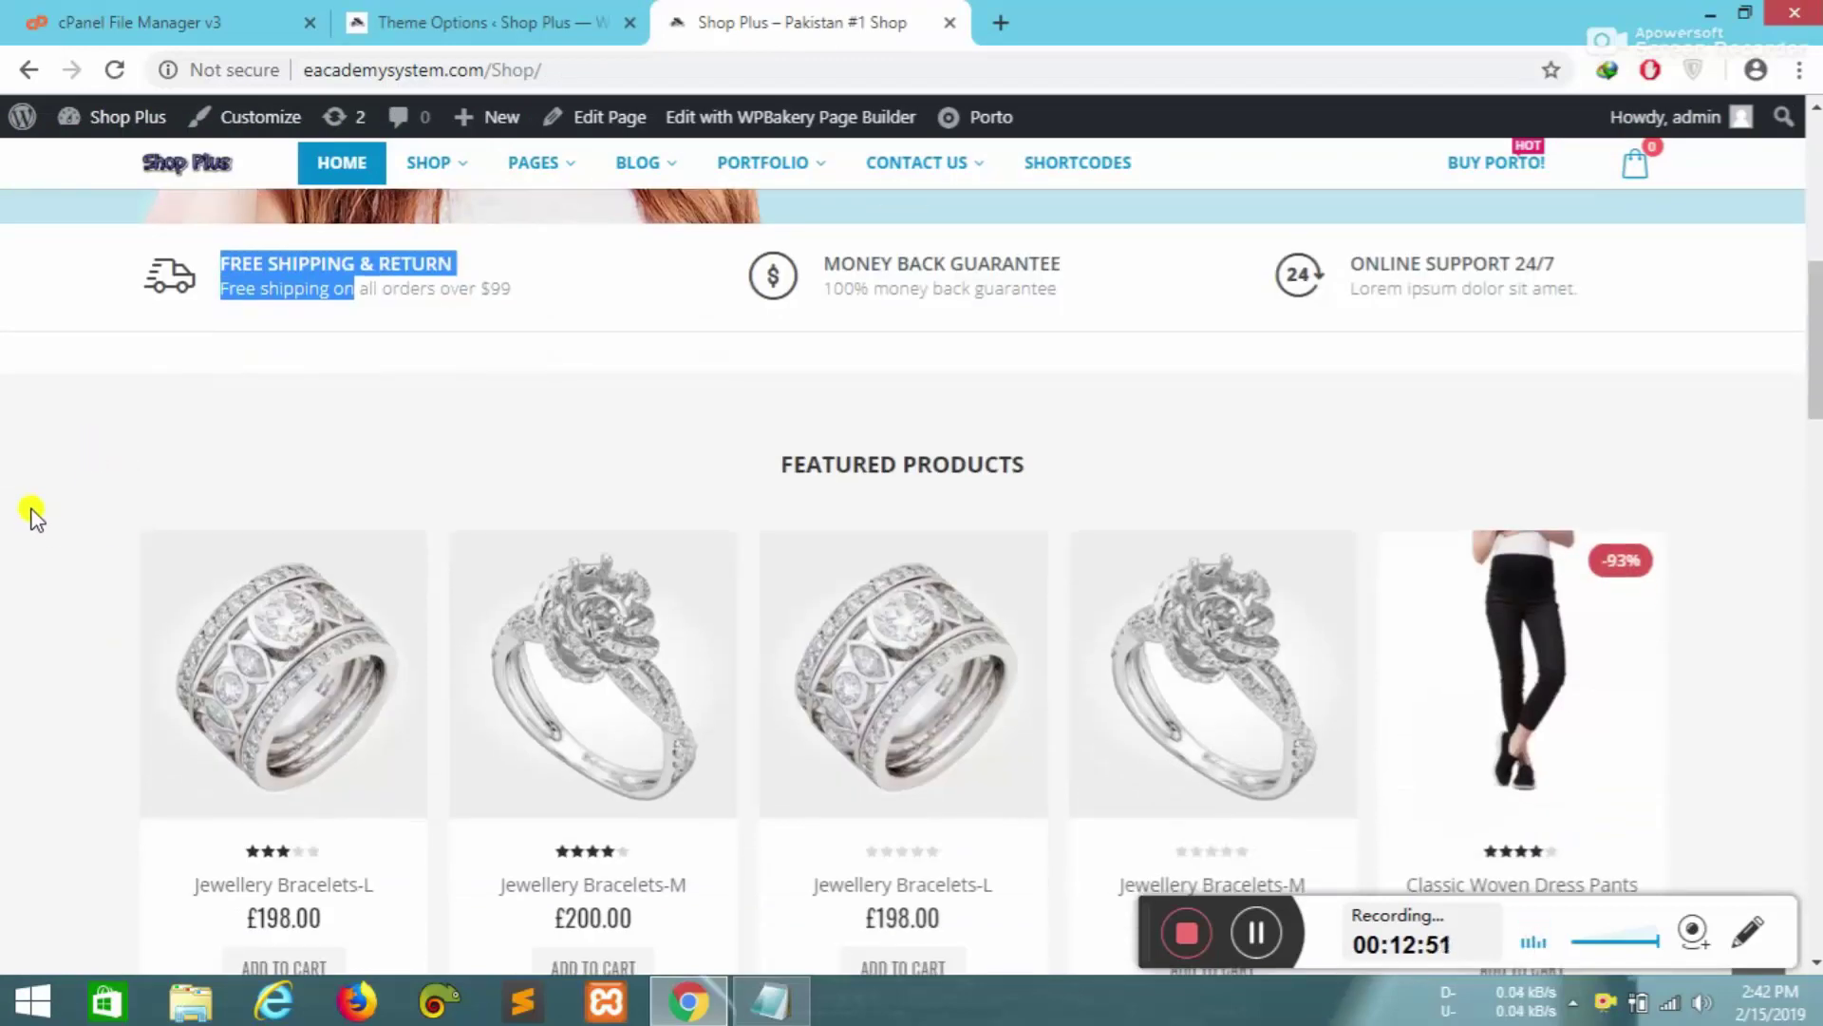
scroll(41, 528, "down", 10)
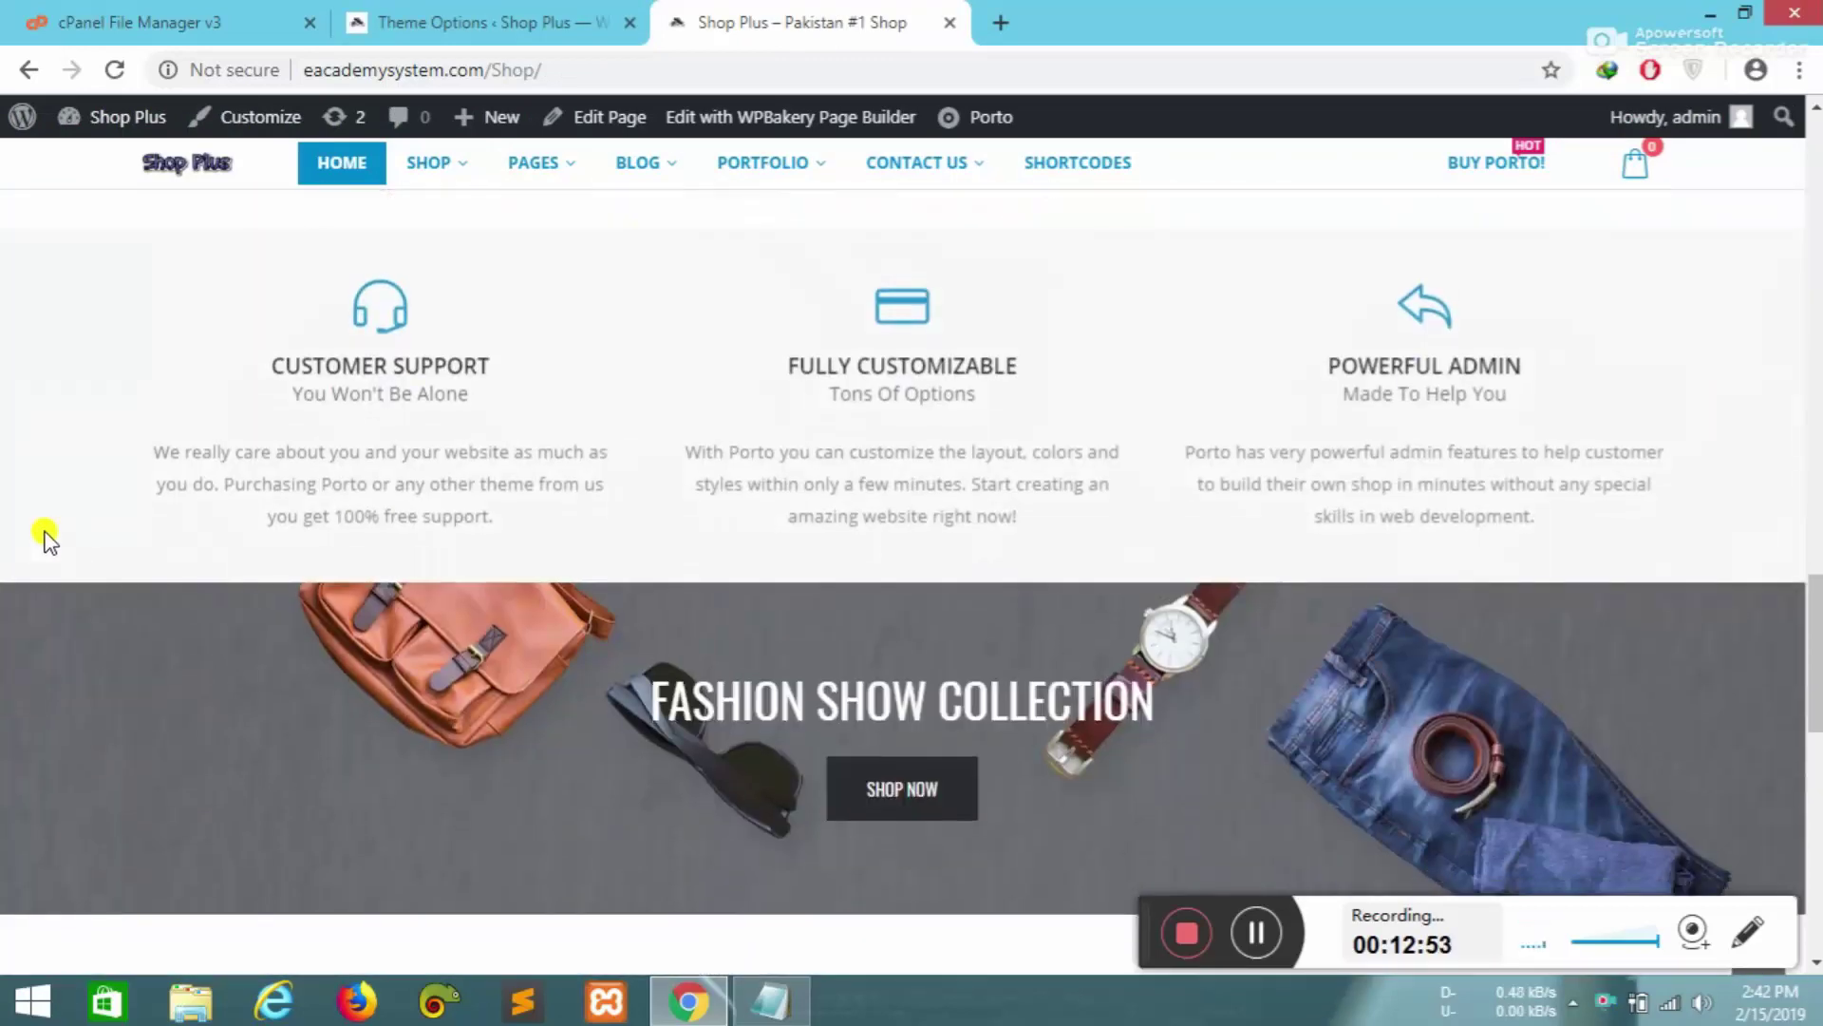
scroll(207, 712, "down", 6)
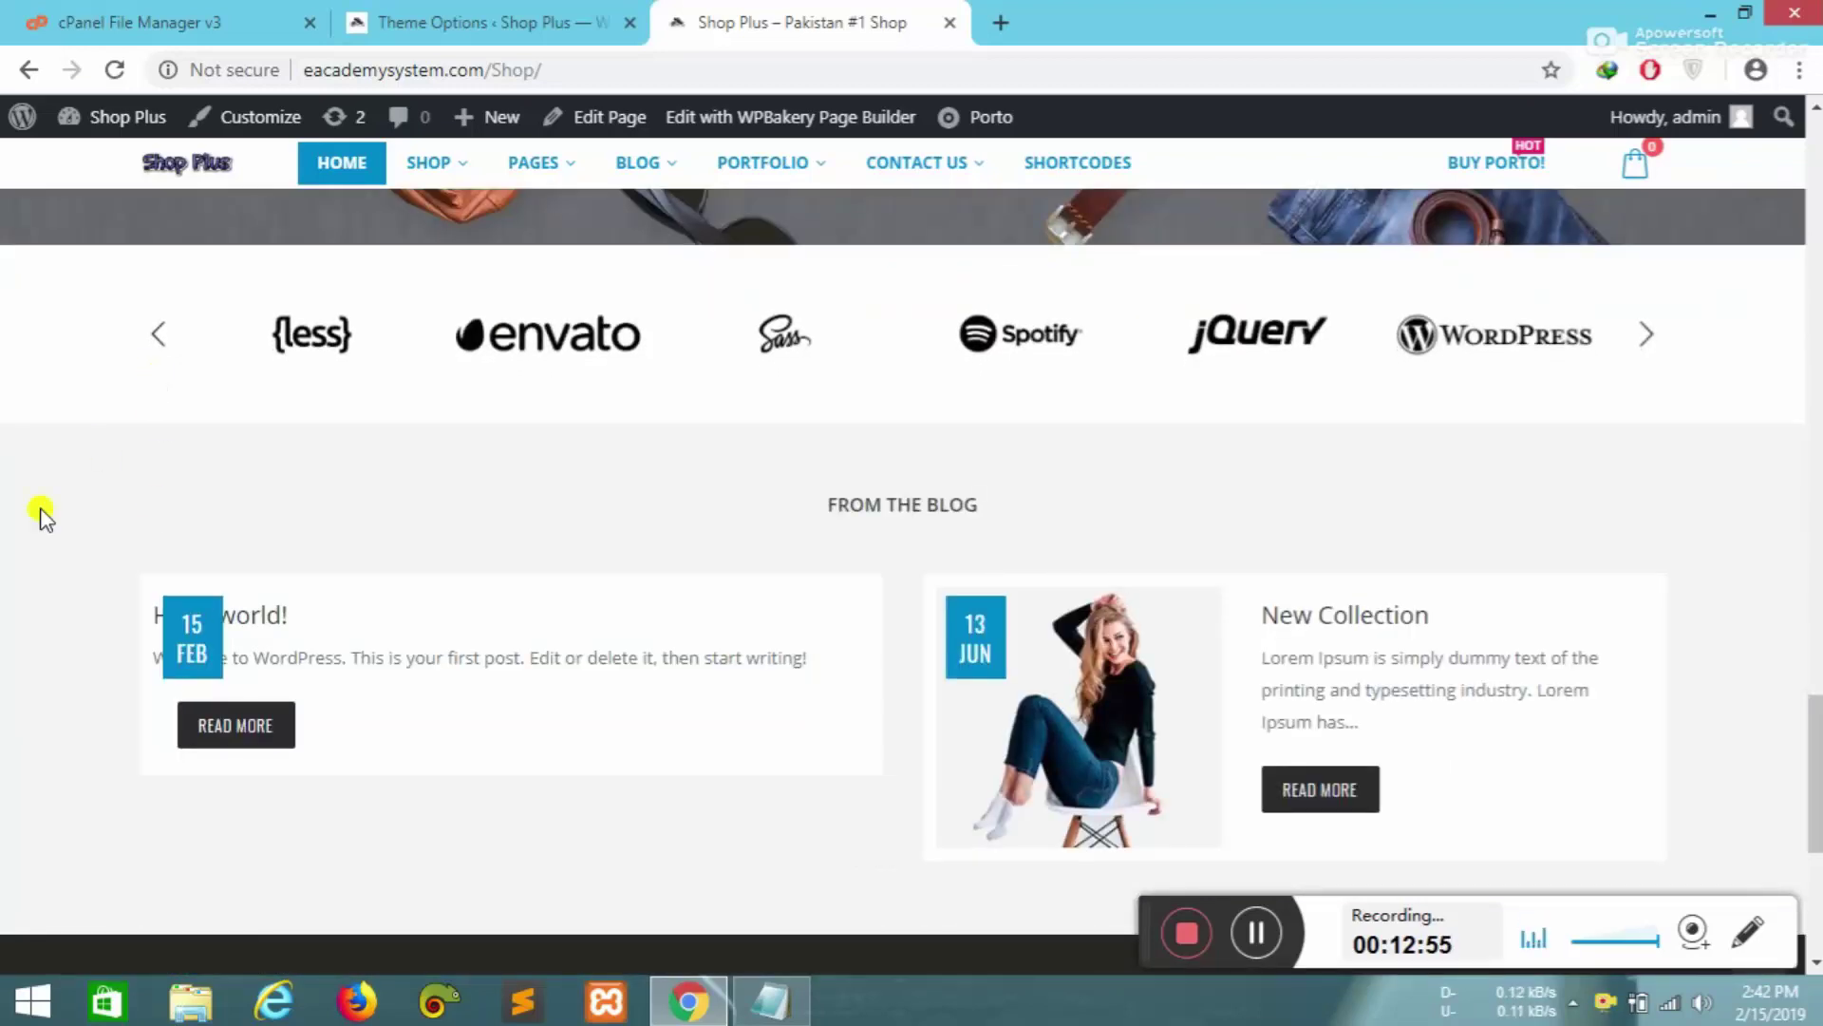
scroll(801, 773, "down", 6)
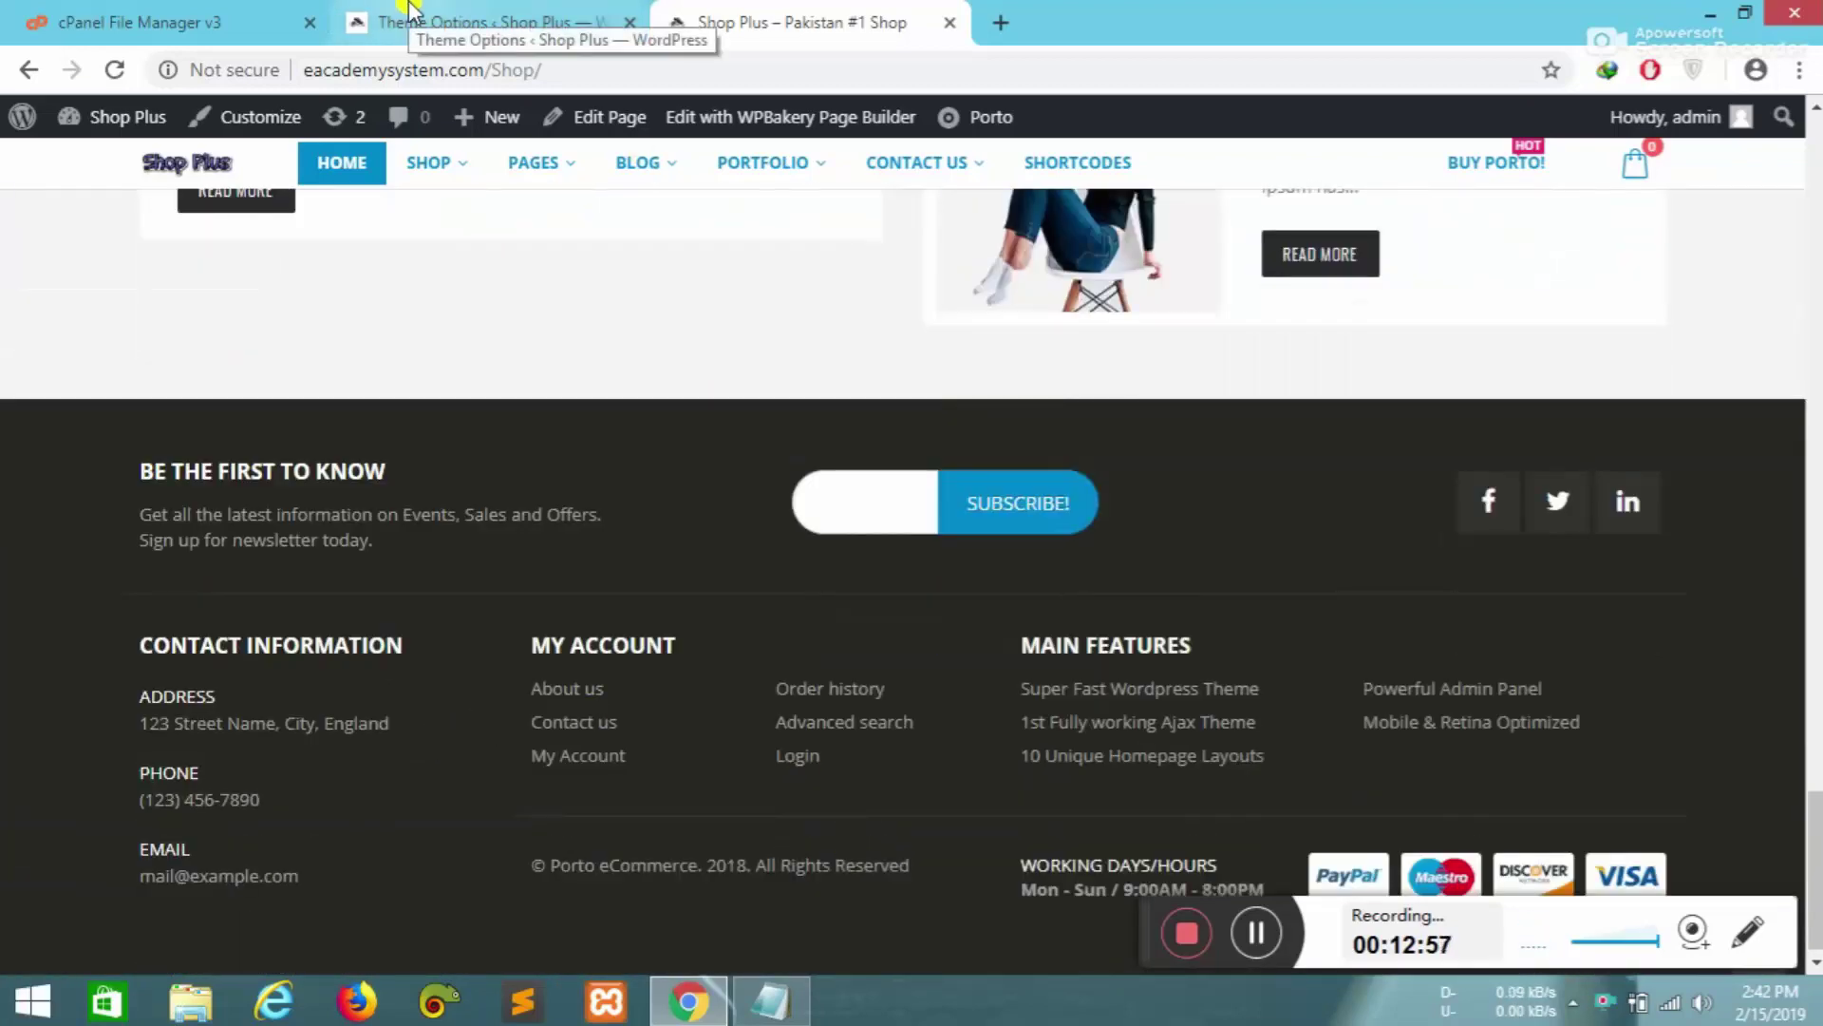
- Review the Backgrounds options for the body, page content and Content Bottom Widgets Area, including Background Size and Padding
left_click(427, 21)
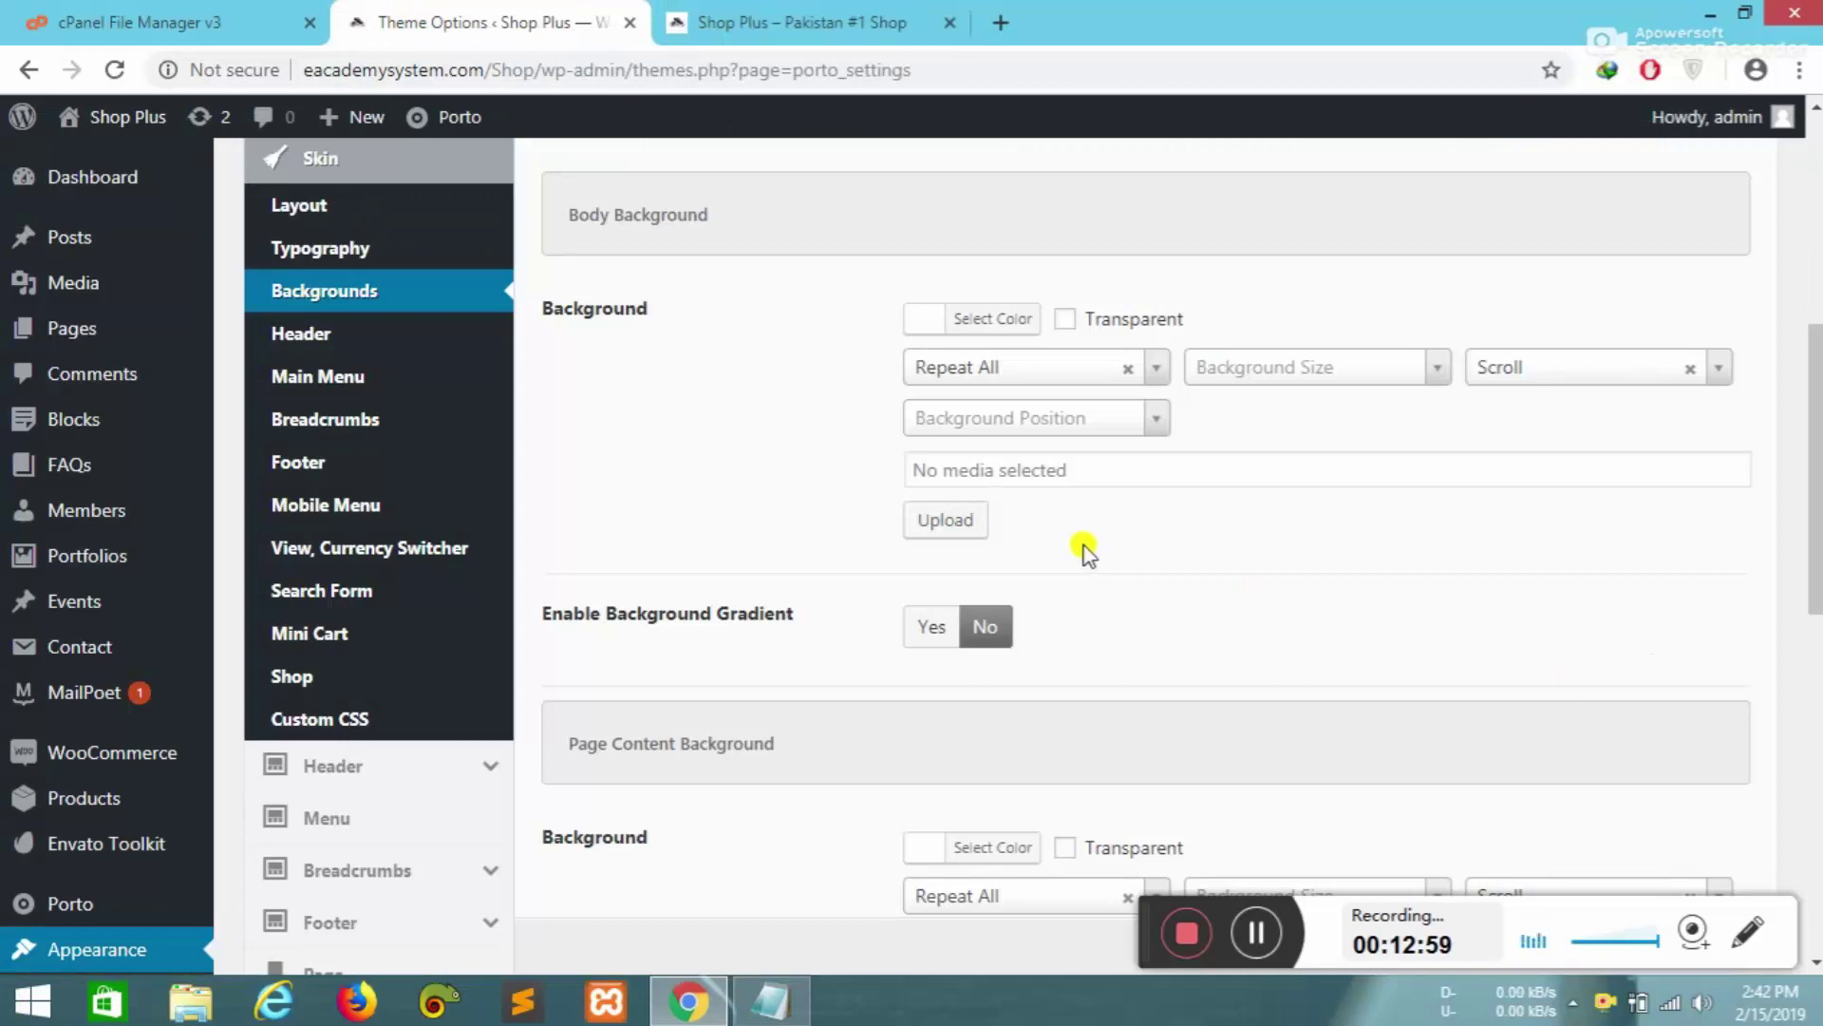
scroll(1086, 550, "down", 1)
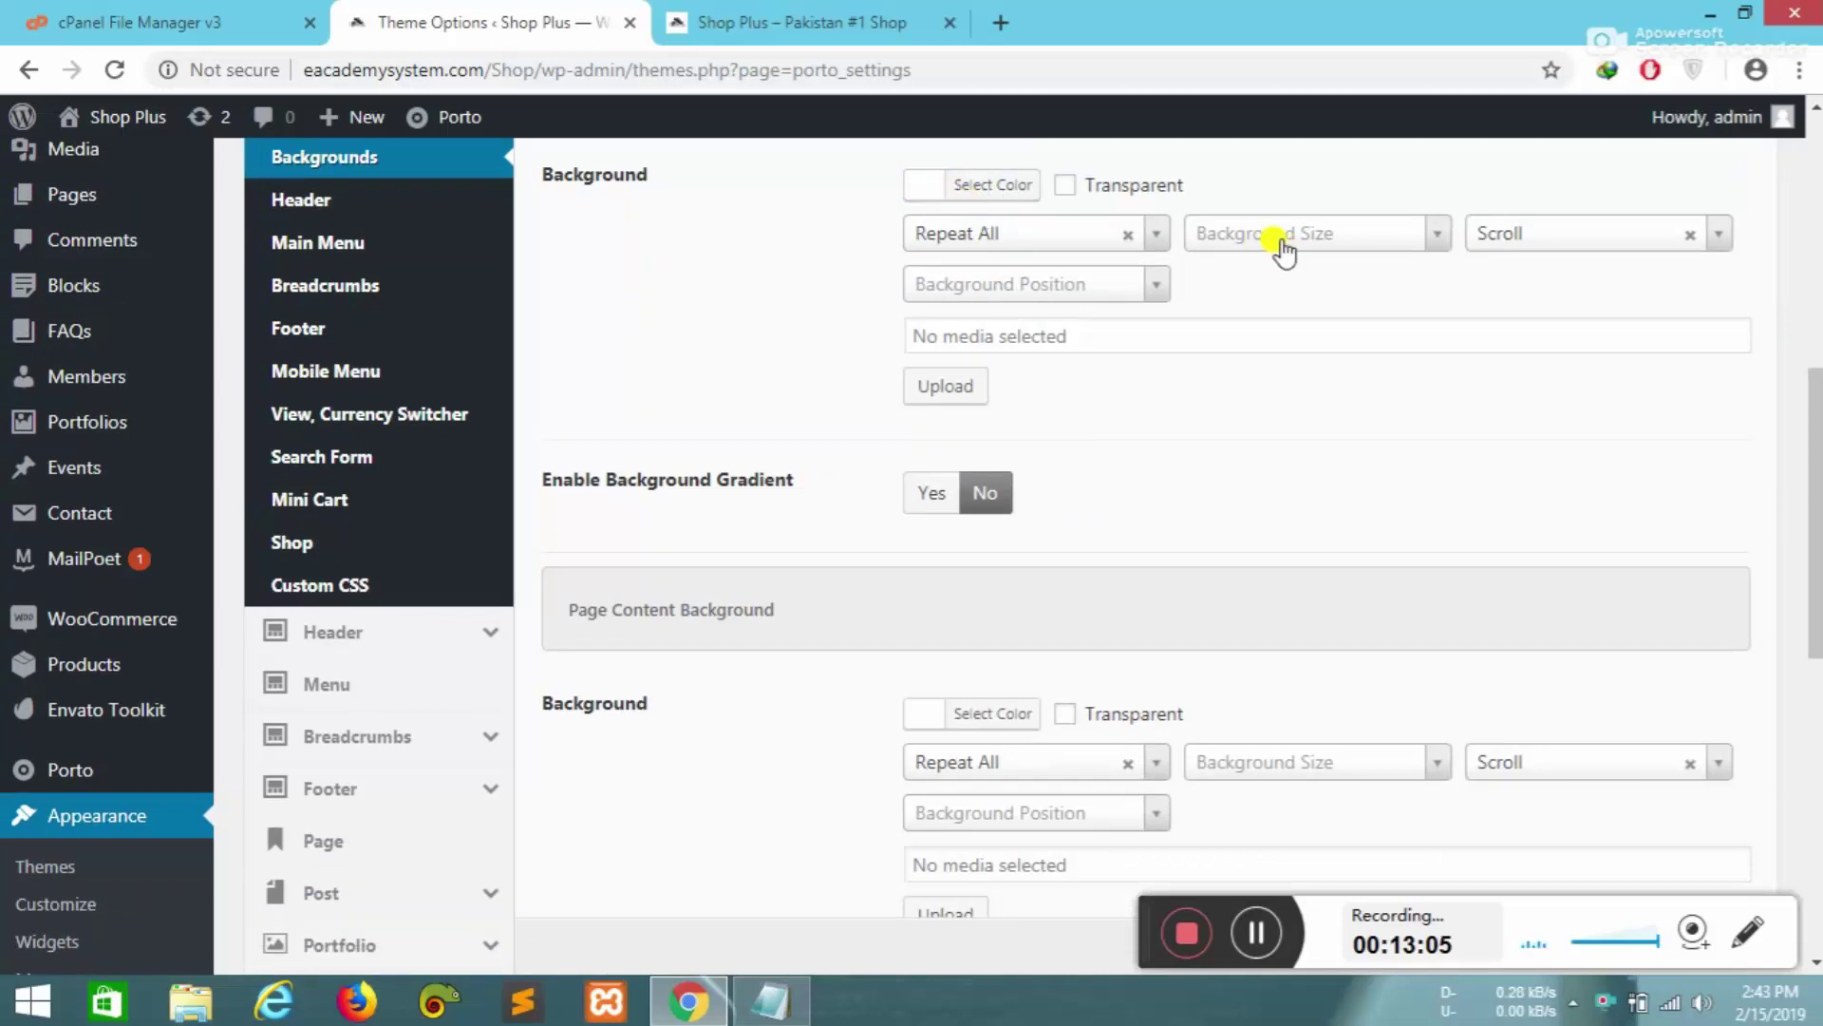
left_click(1342, 236)
left_click(1329, 237)
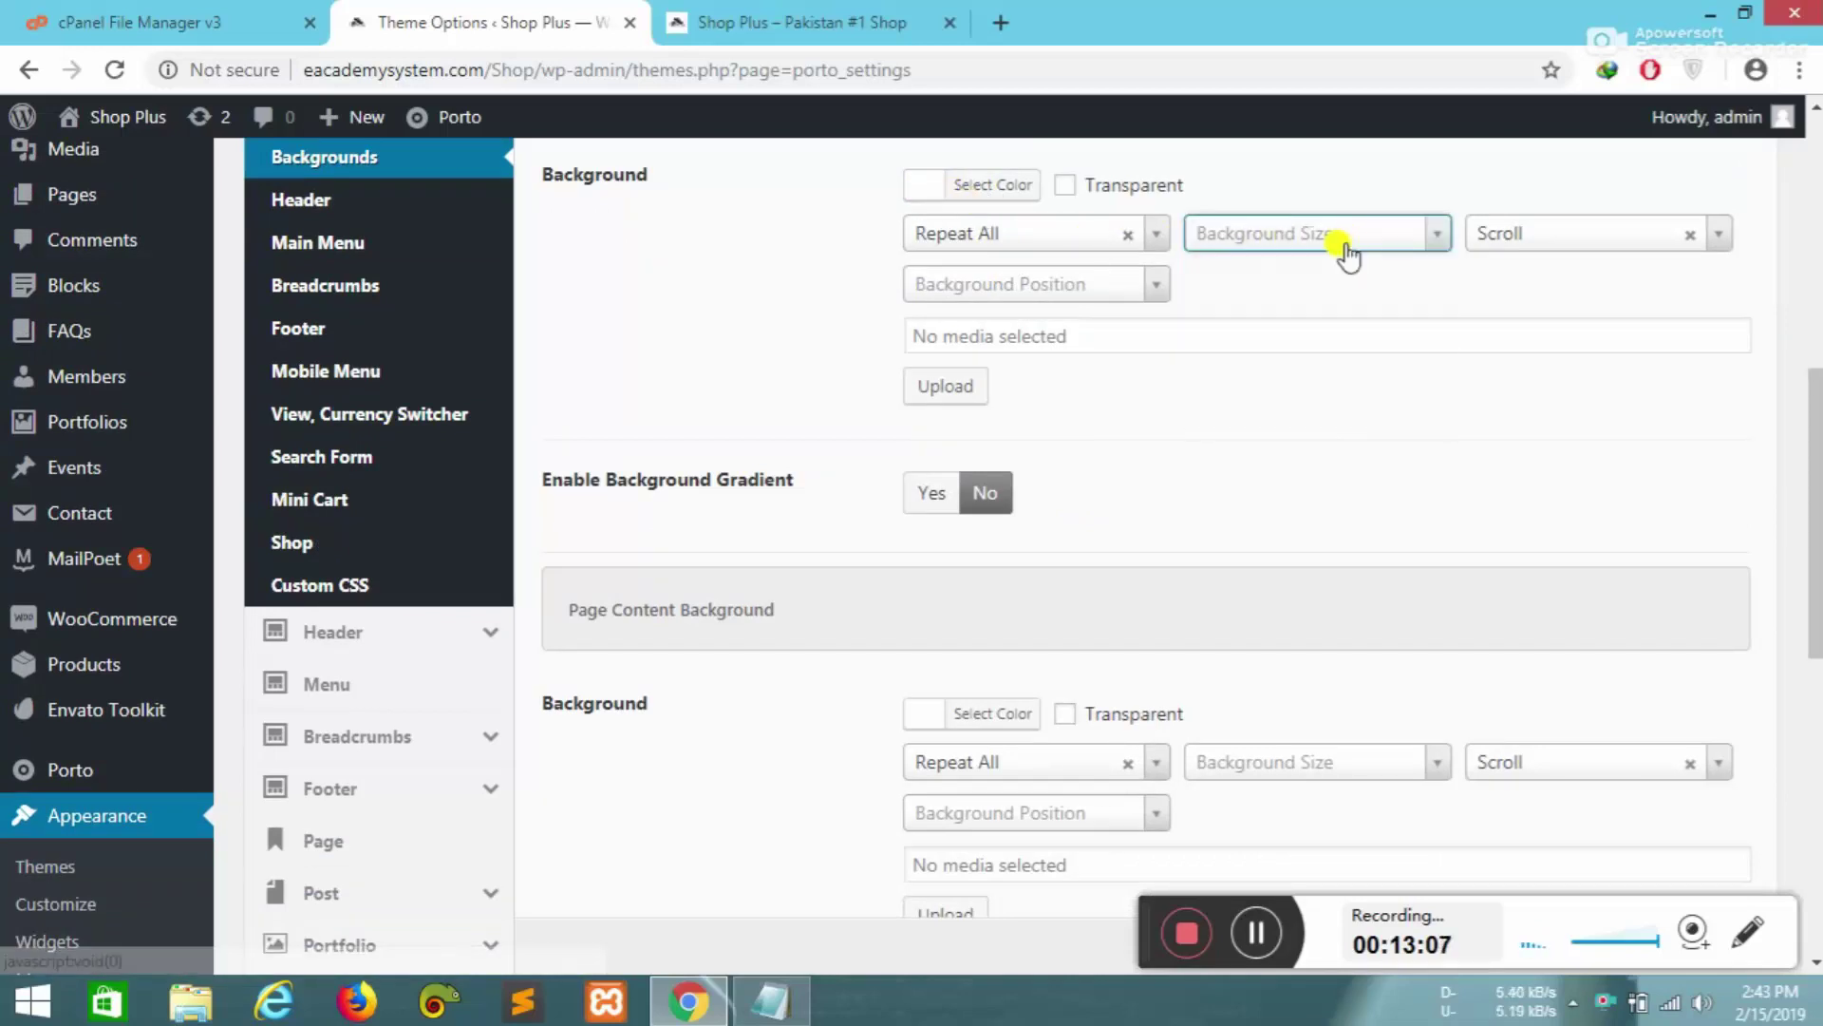
scroll(1175, 498, "down", 5)
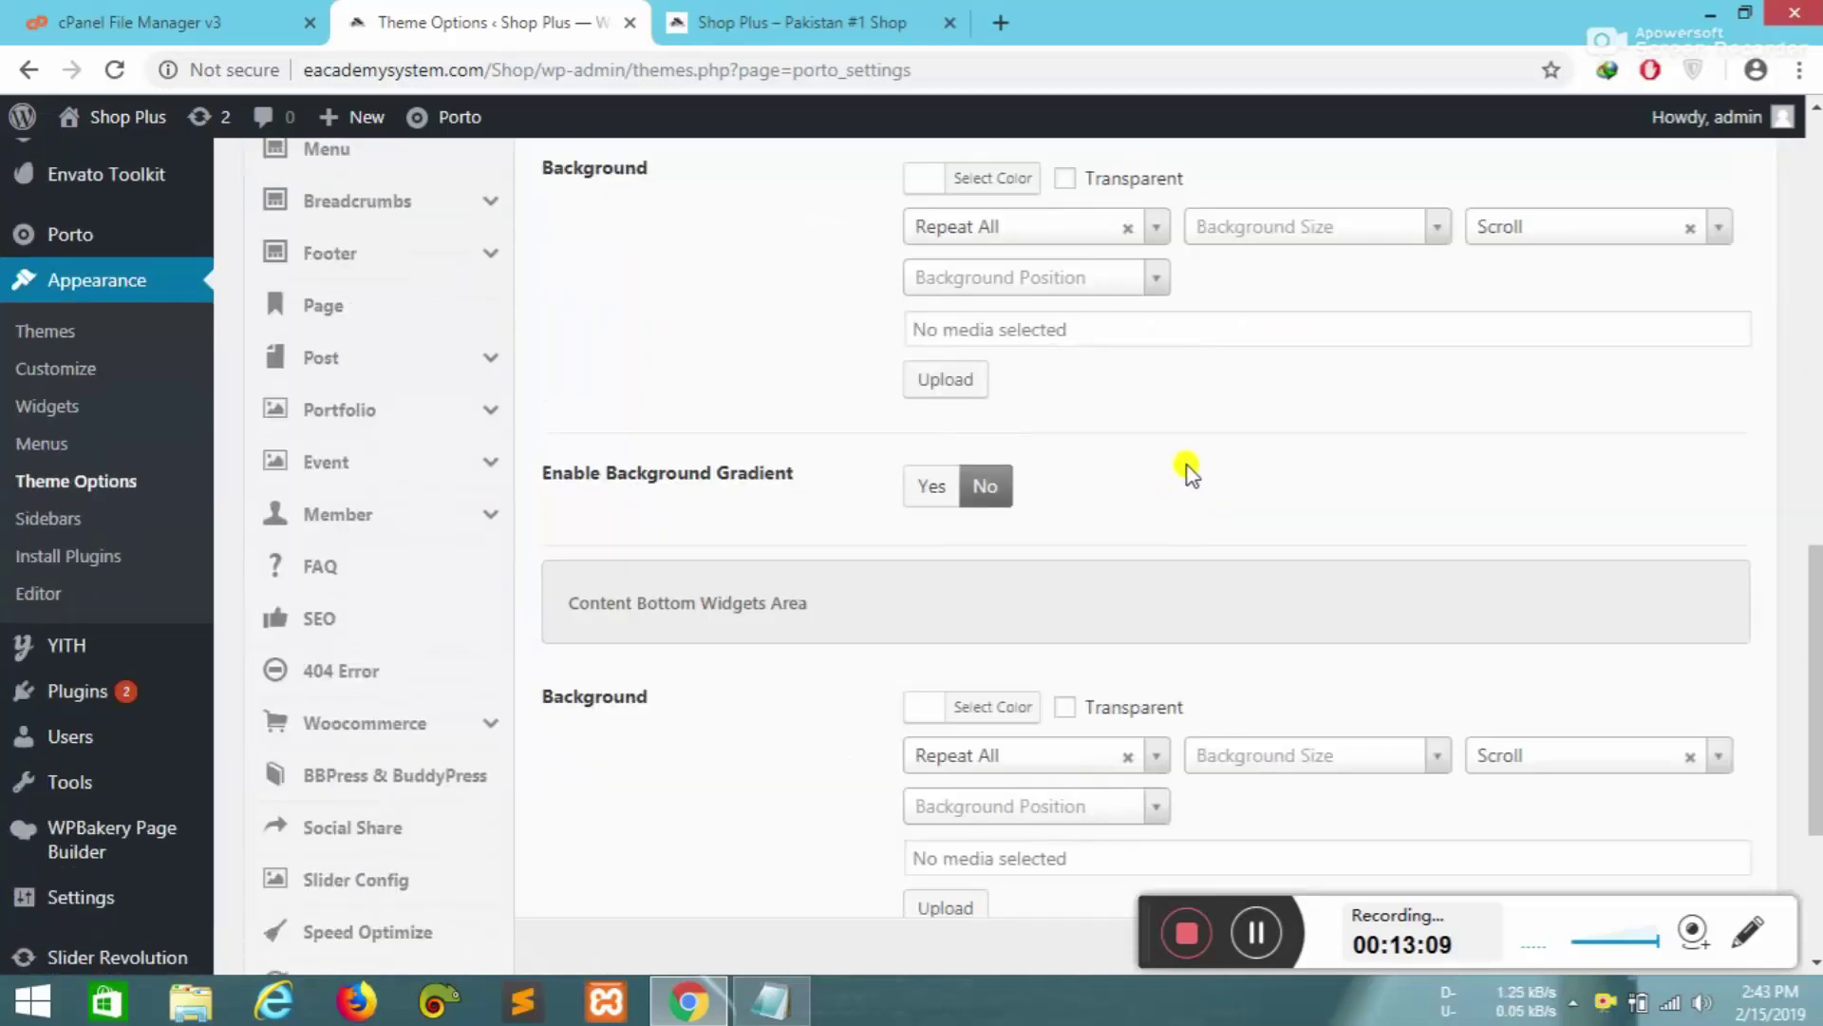
scroll(1192, 661, "down", 3)
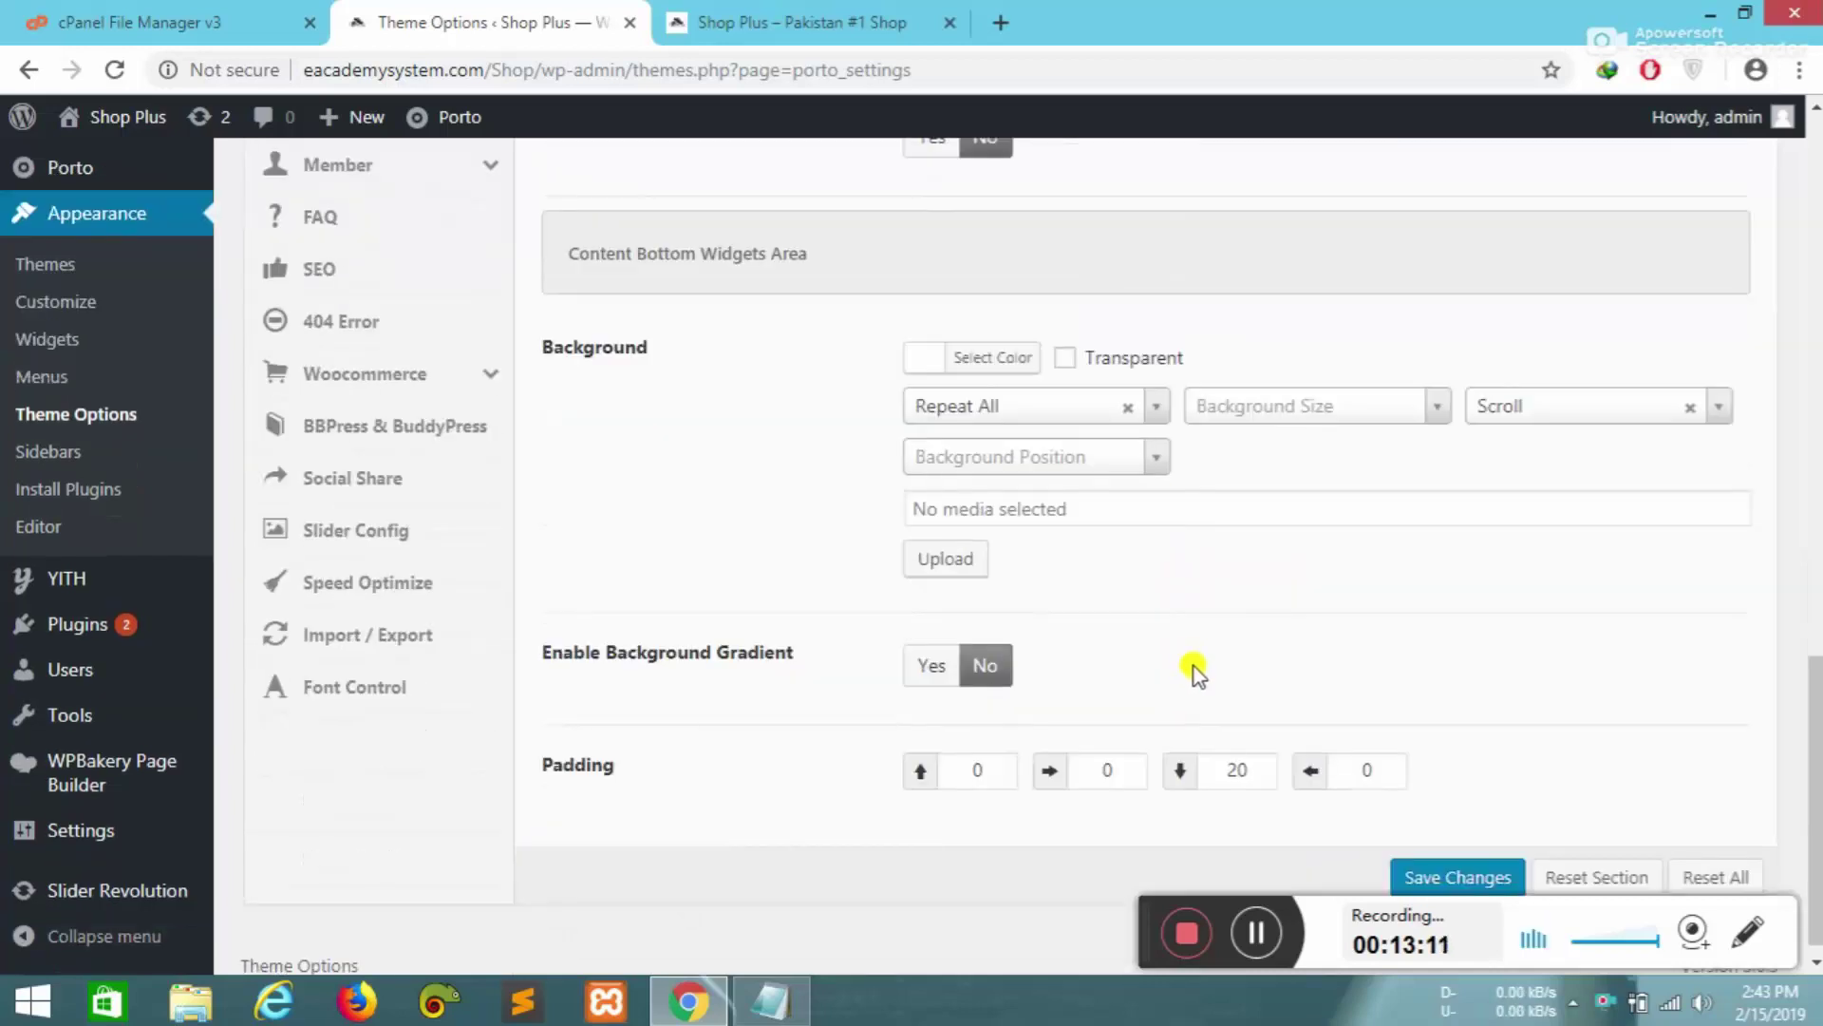
scroll(1194, 670, "up", 15)
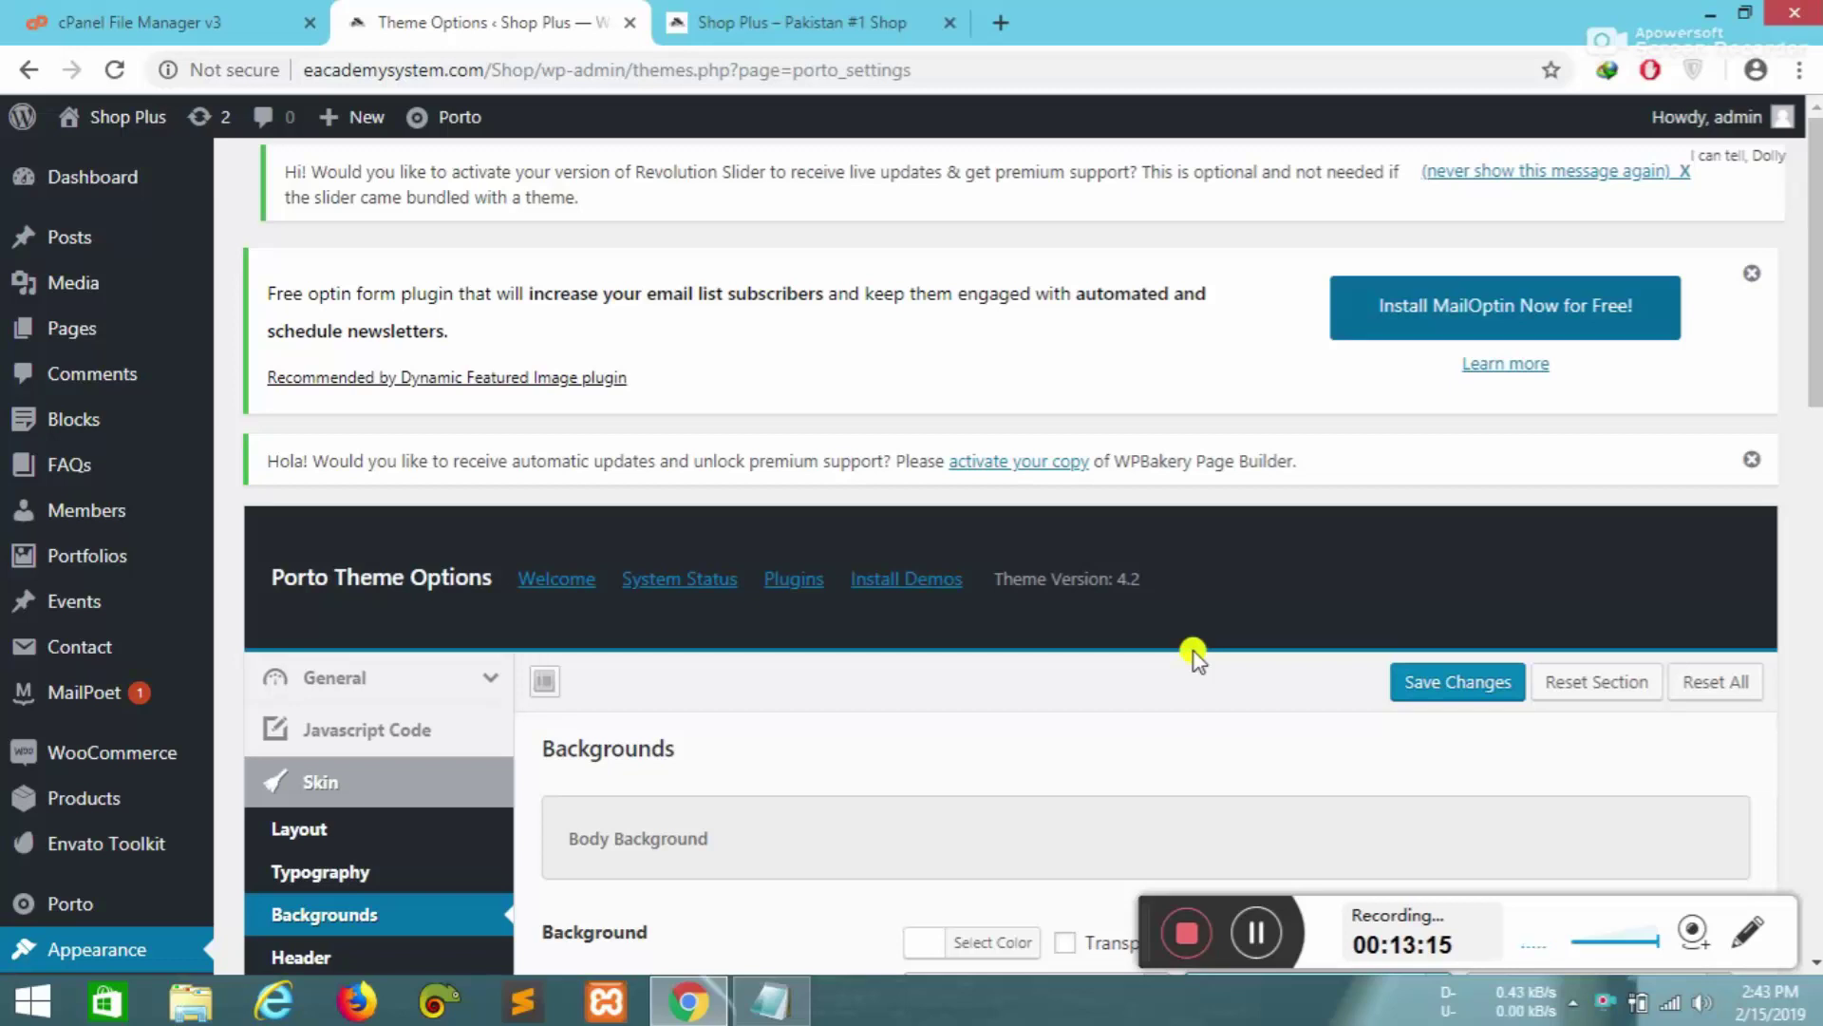
scroll(807, 545, "down", 5)
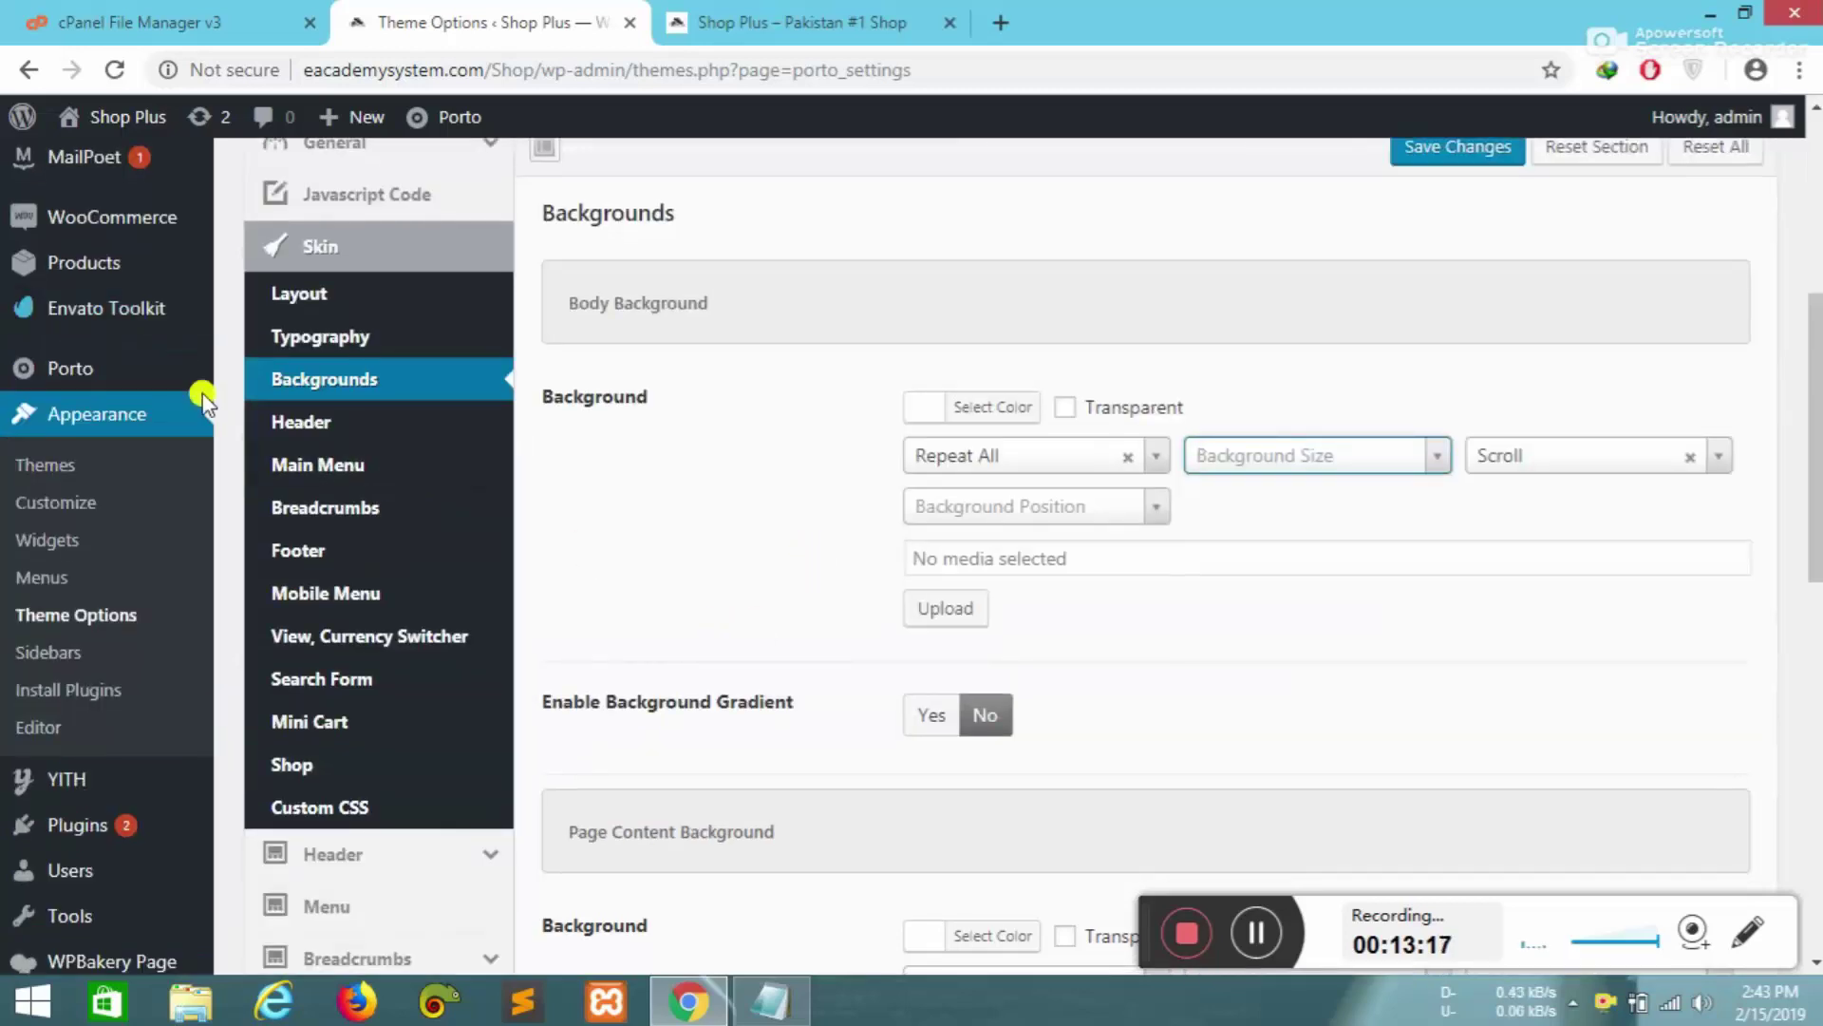
- Open the Header settings under Skin and examine the storefront's header with its language switcher and main menu
left_click(301, 422)
right_click(841, 215)
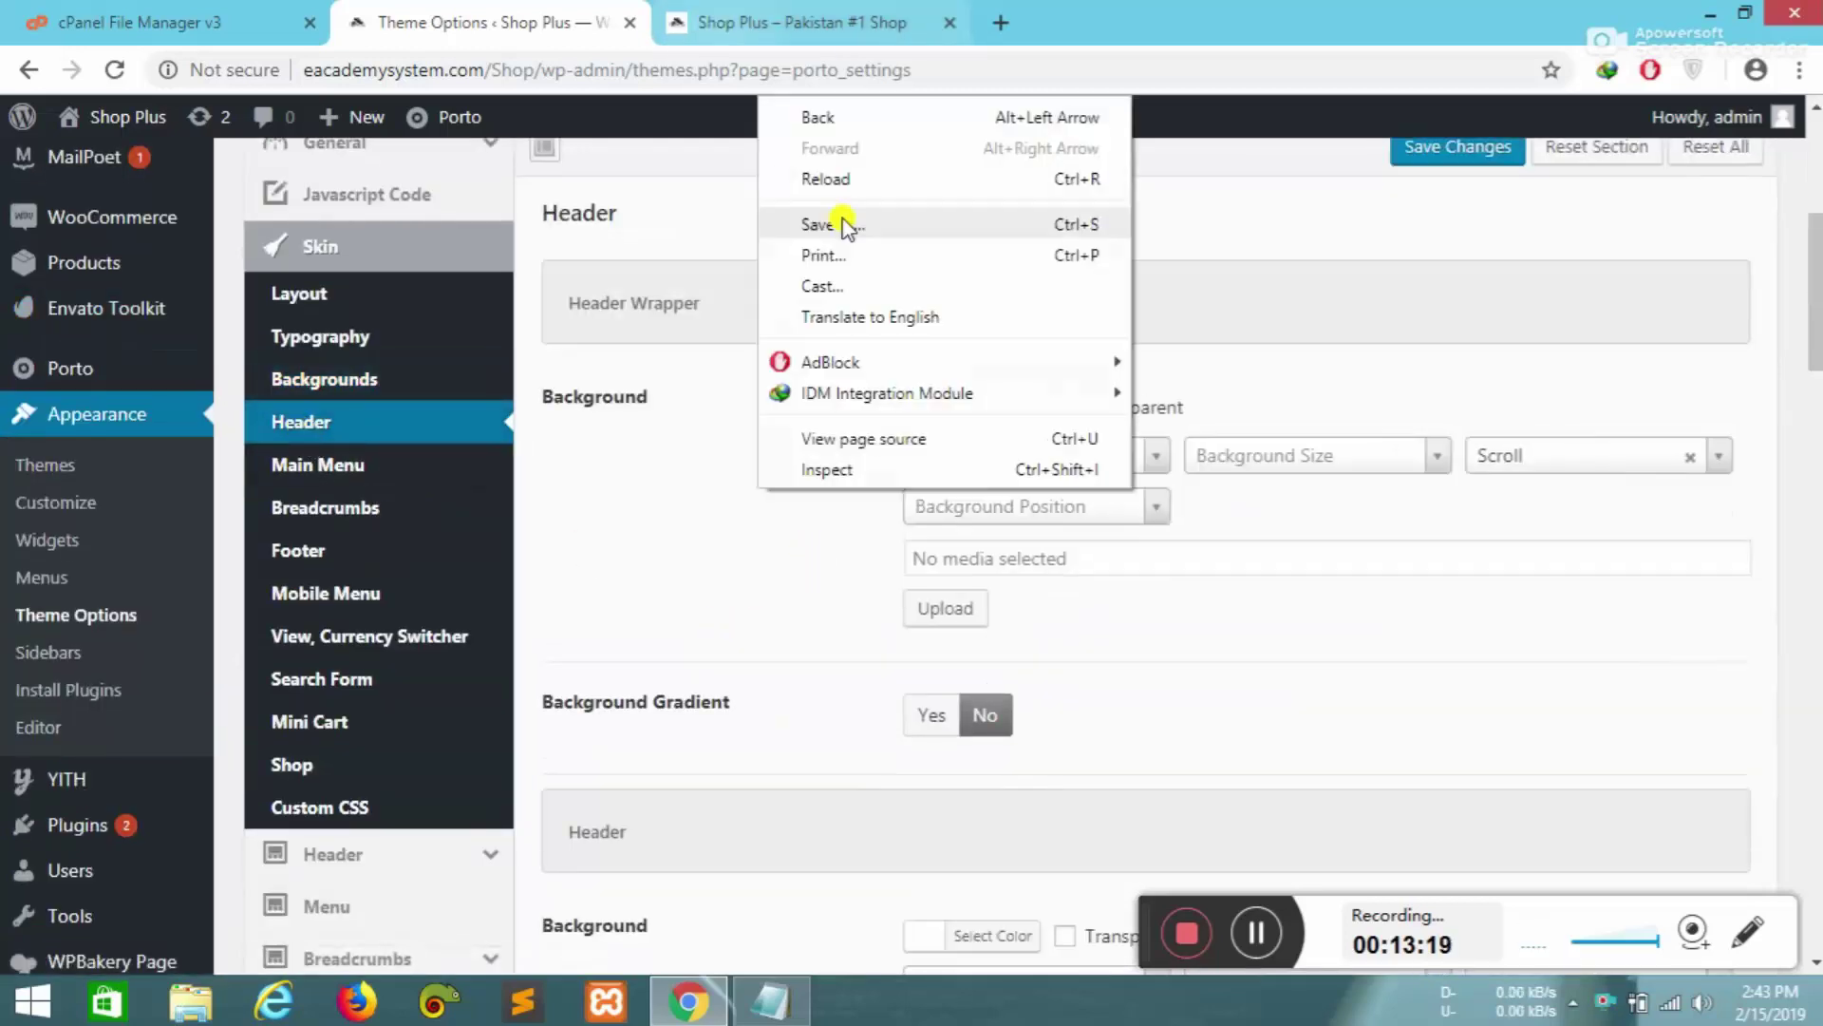
left_click(841, 217)
left_click(874, 20)
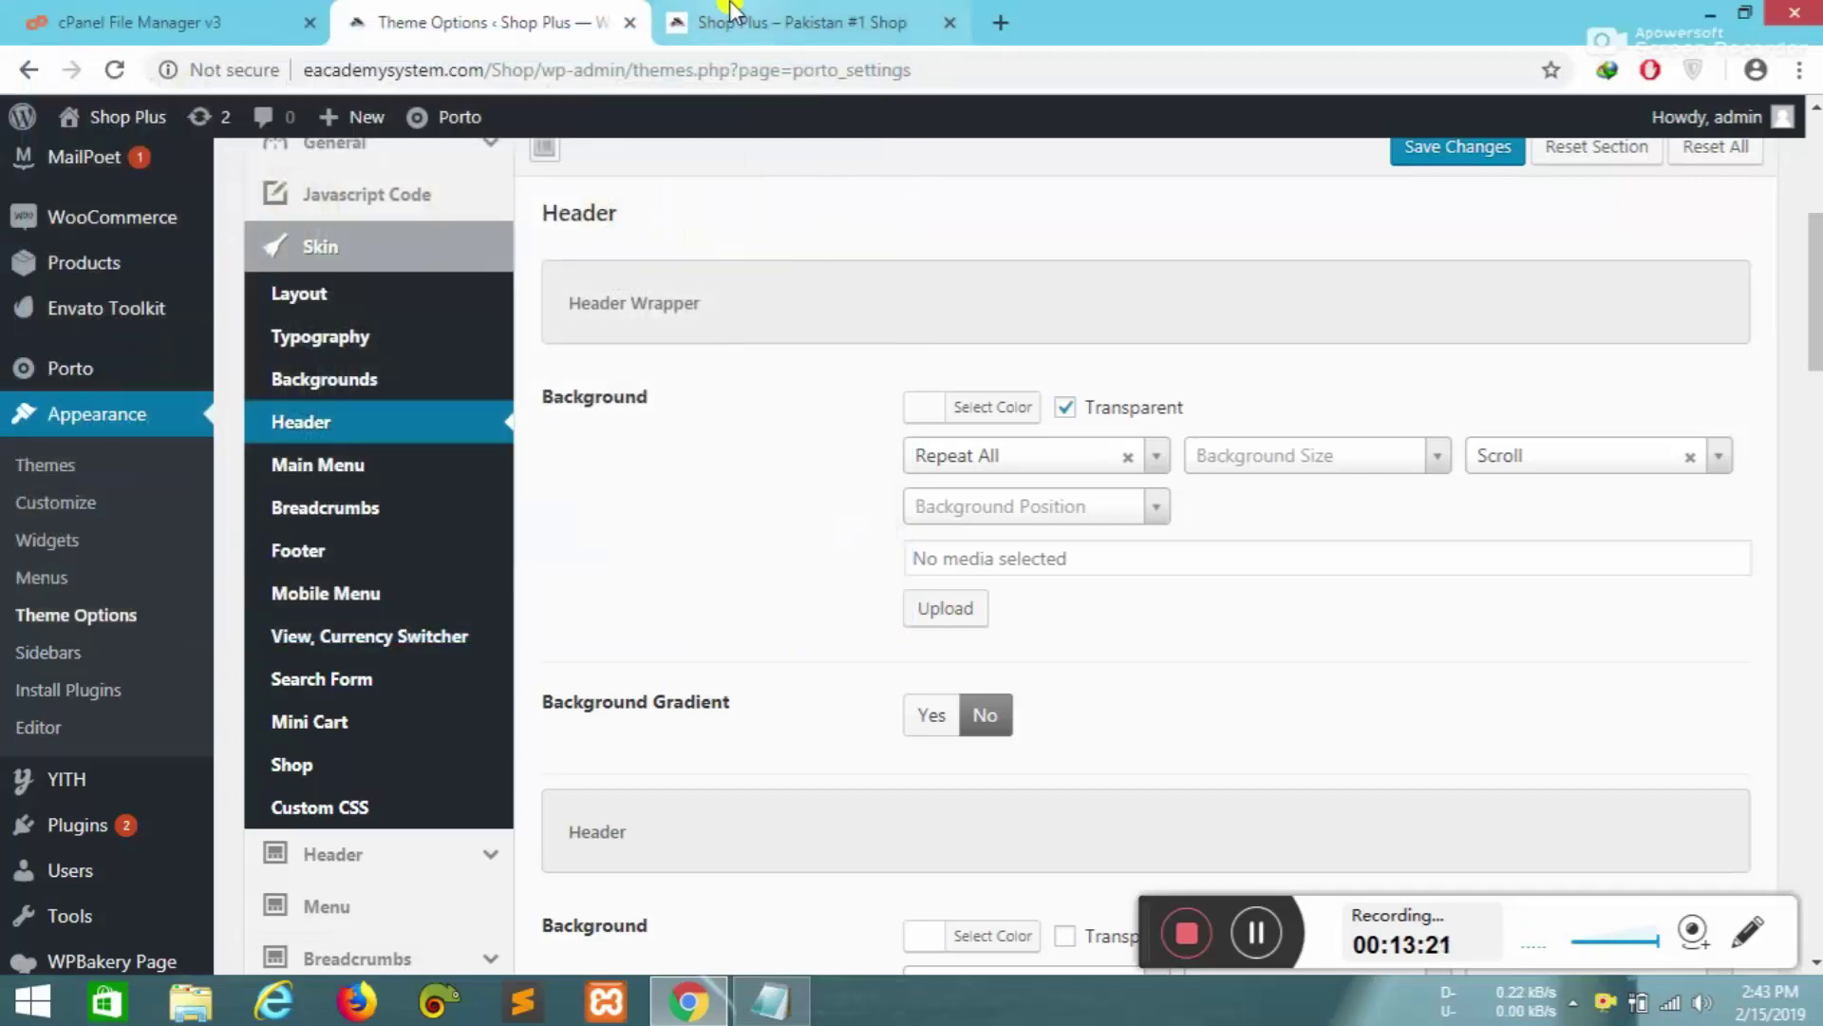
left_click(731, 15)
scroll(750, 380, "up", 15)
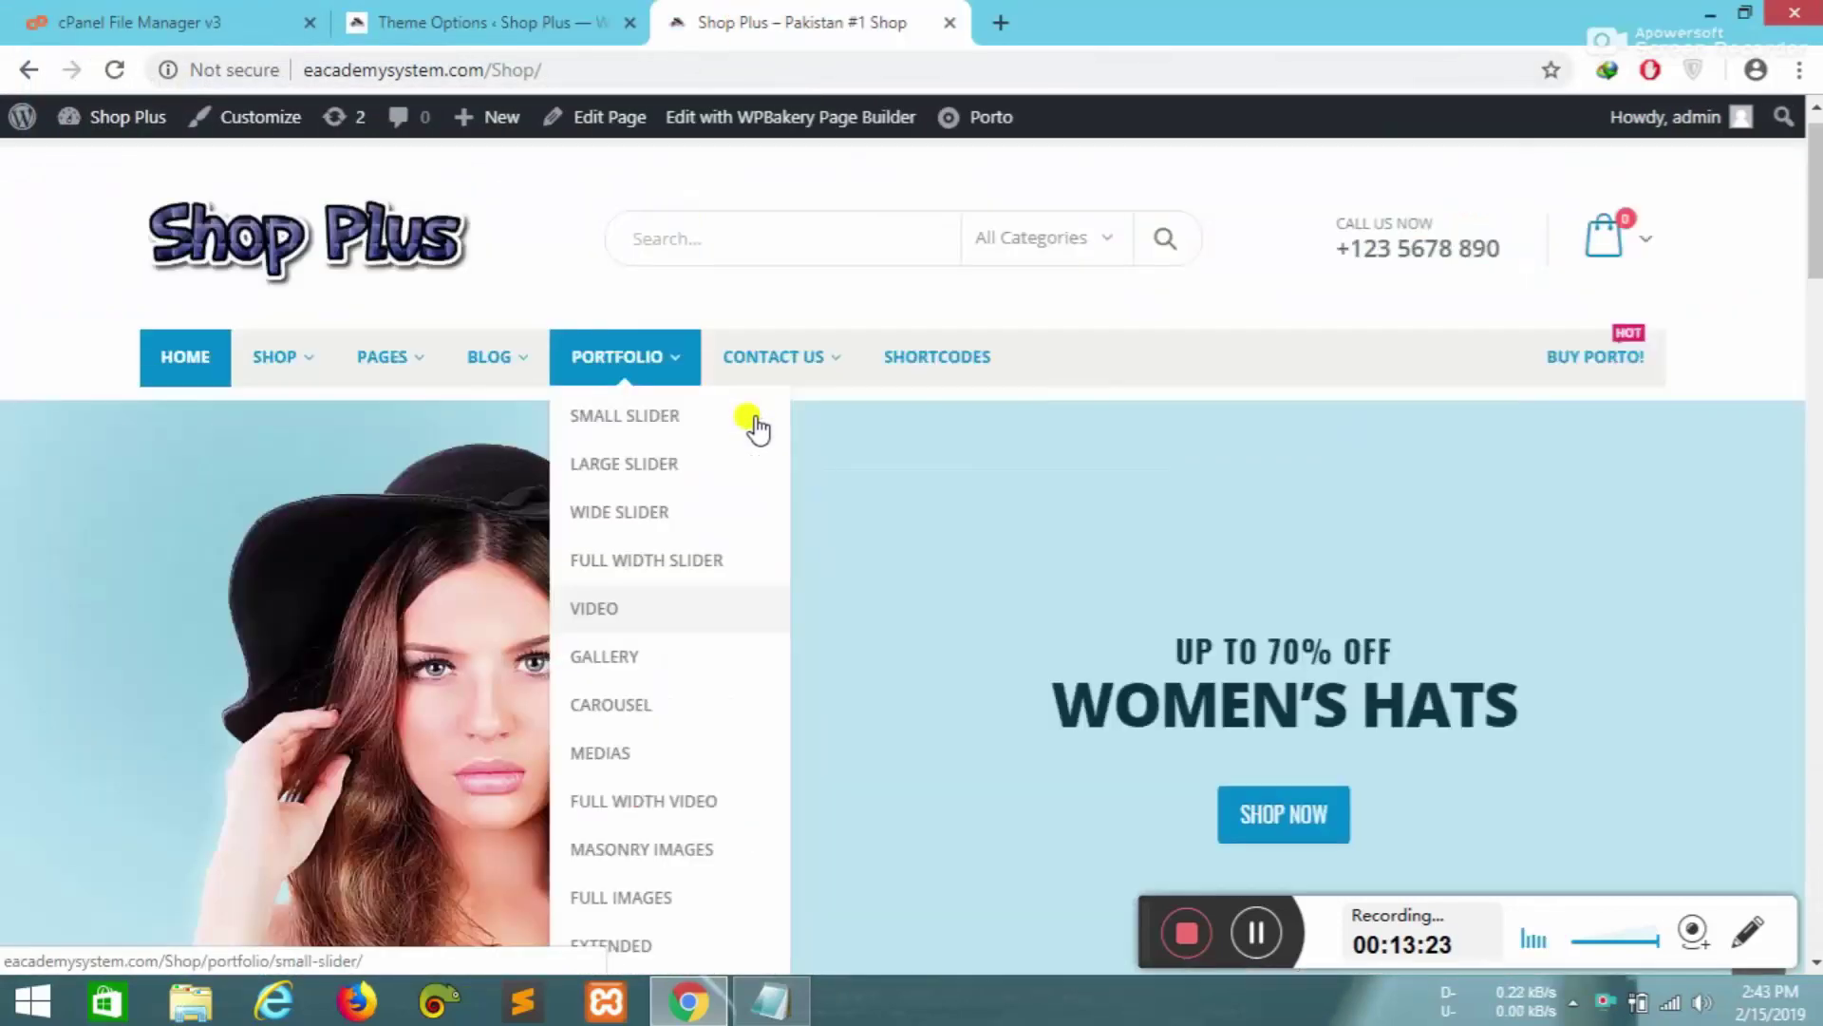
scroll(757, 427, "up", 2)
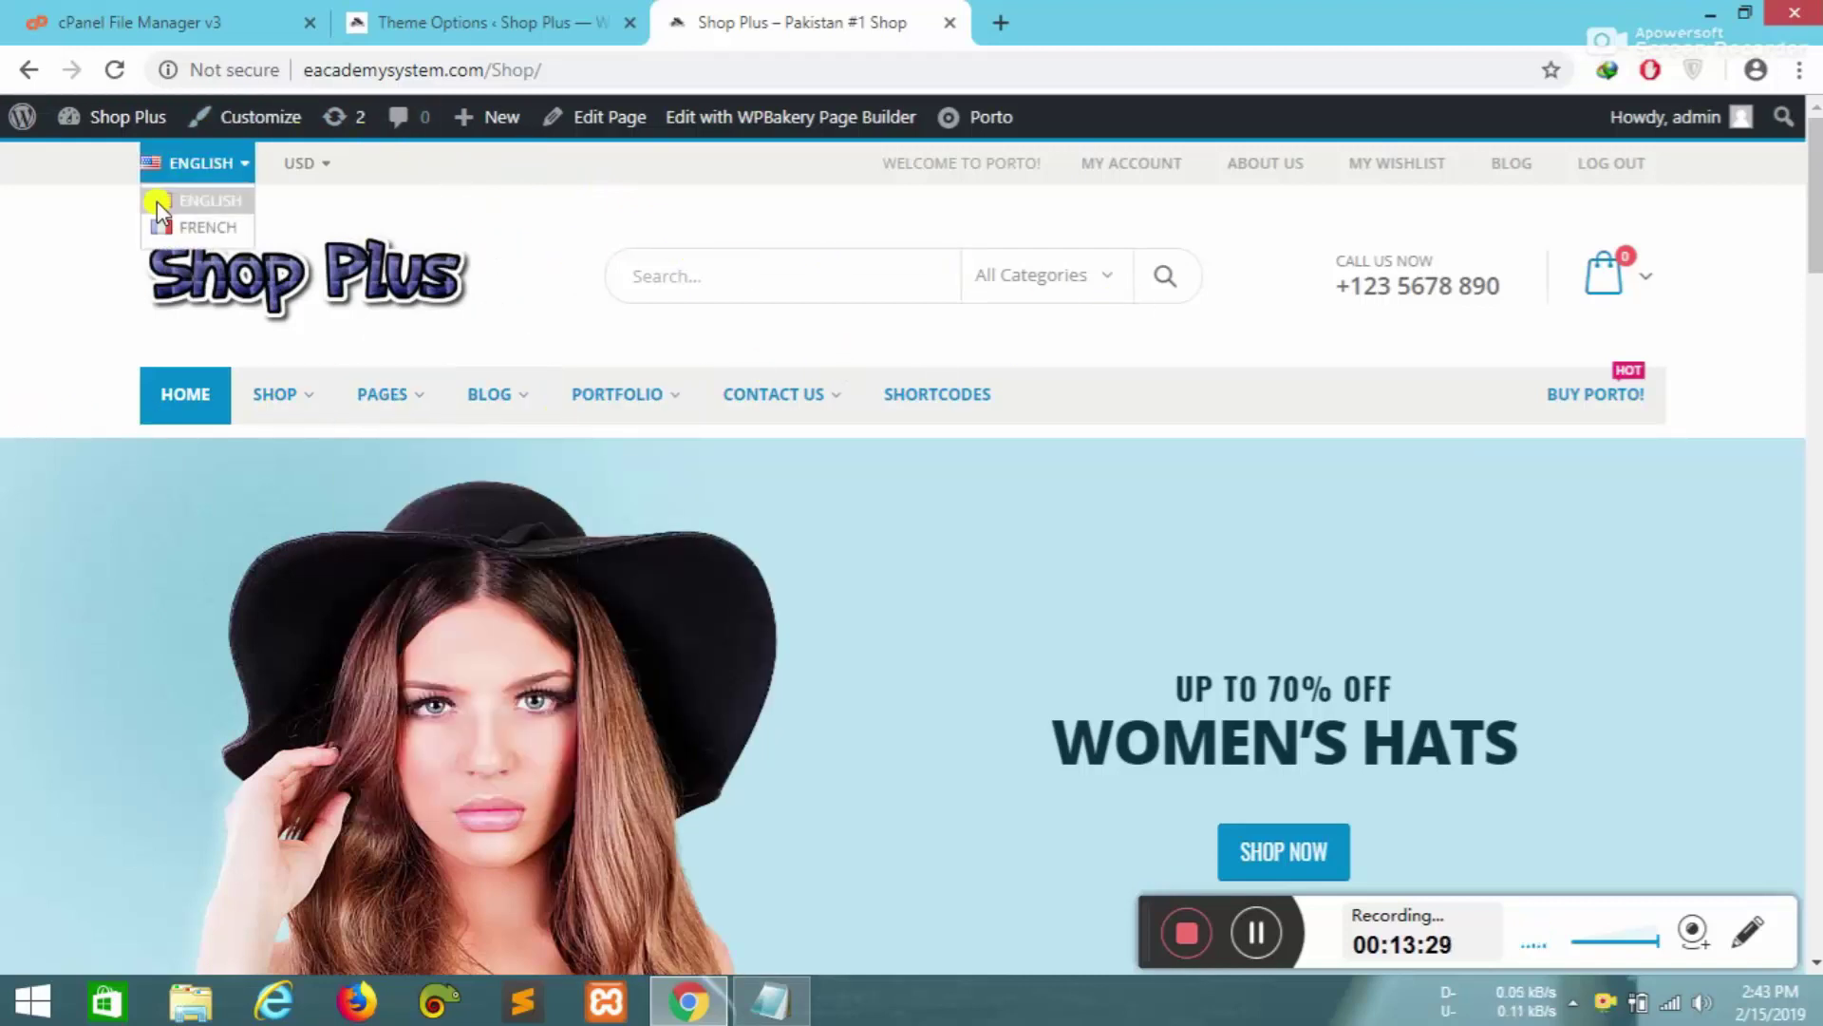
mouse_move(538, 443)
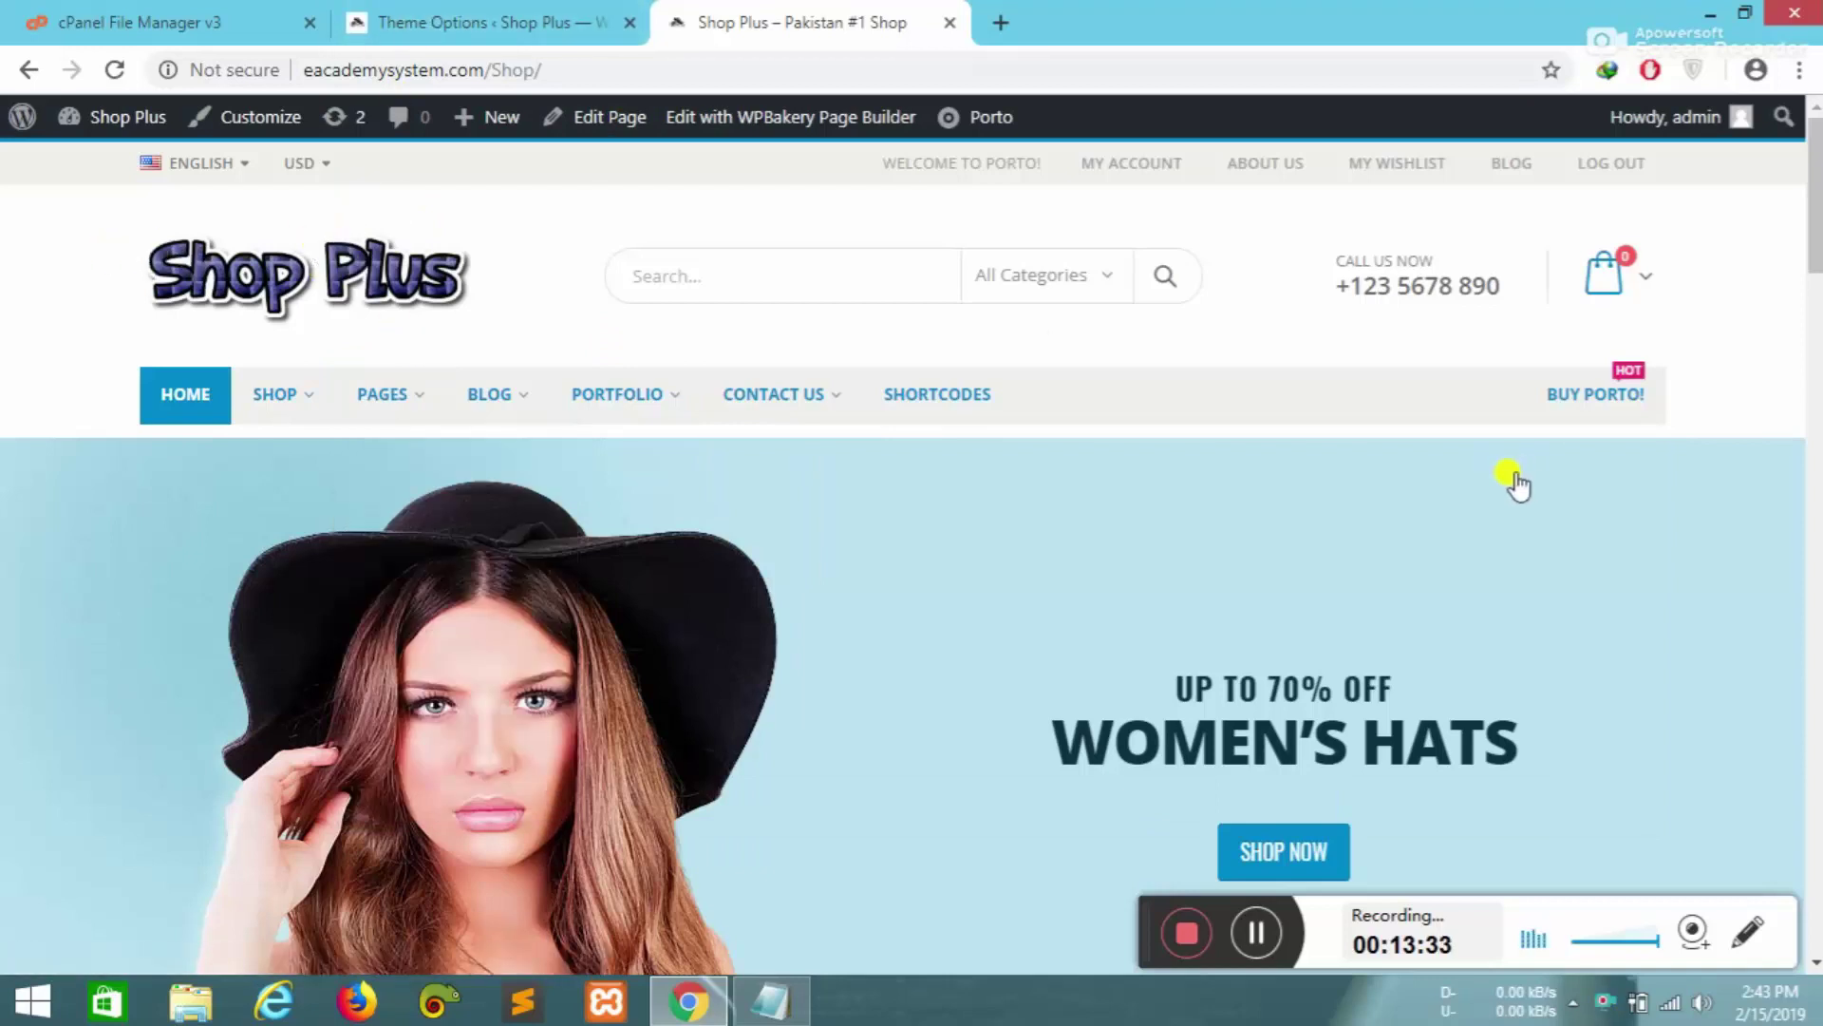
- Review the Header Wrapper and Header background options and compare them with the storefront's header
left_click(498, 19)
scroll(786, 557, "down", 2)
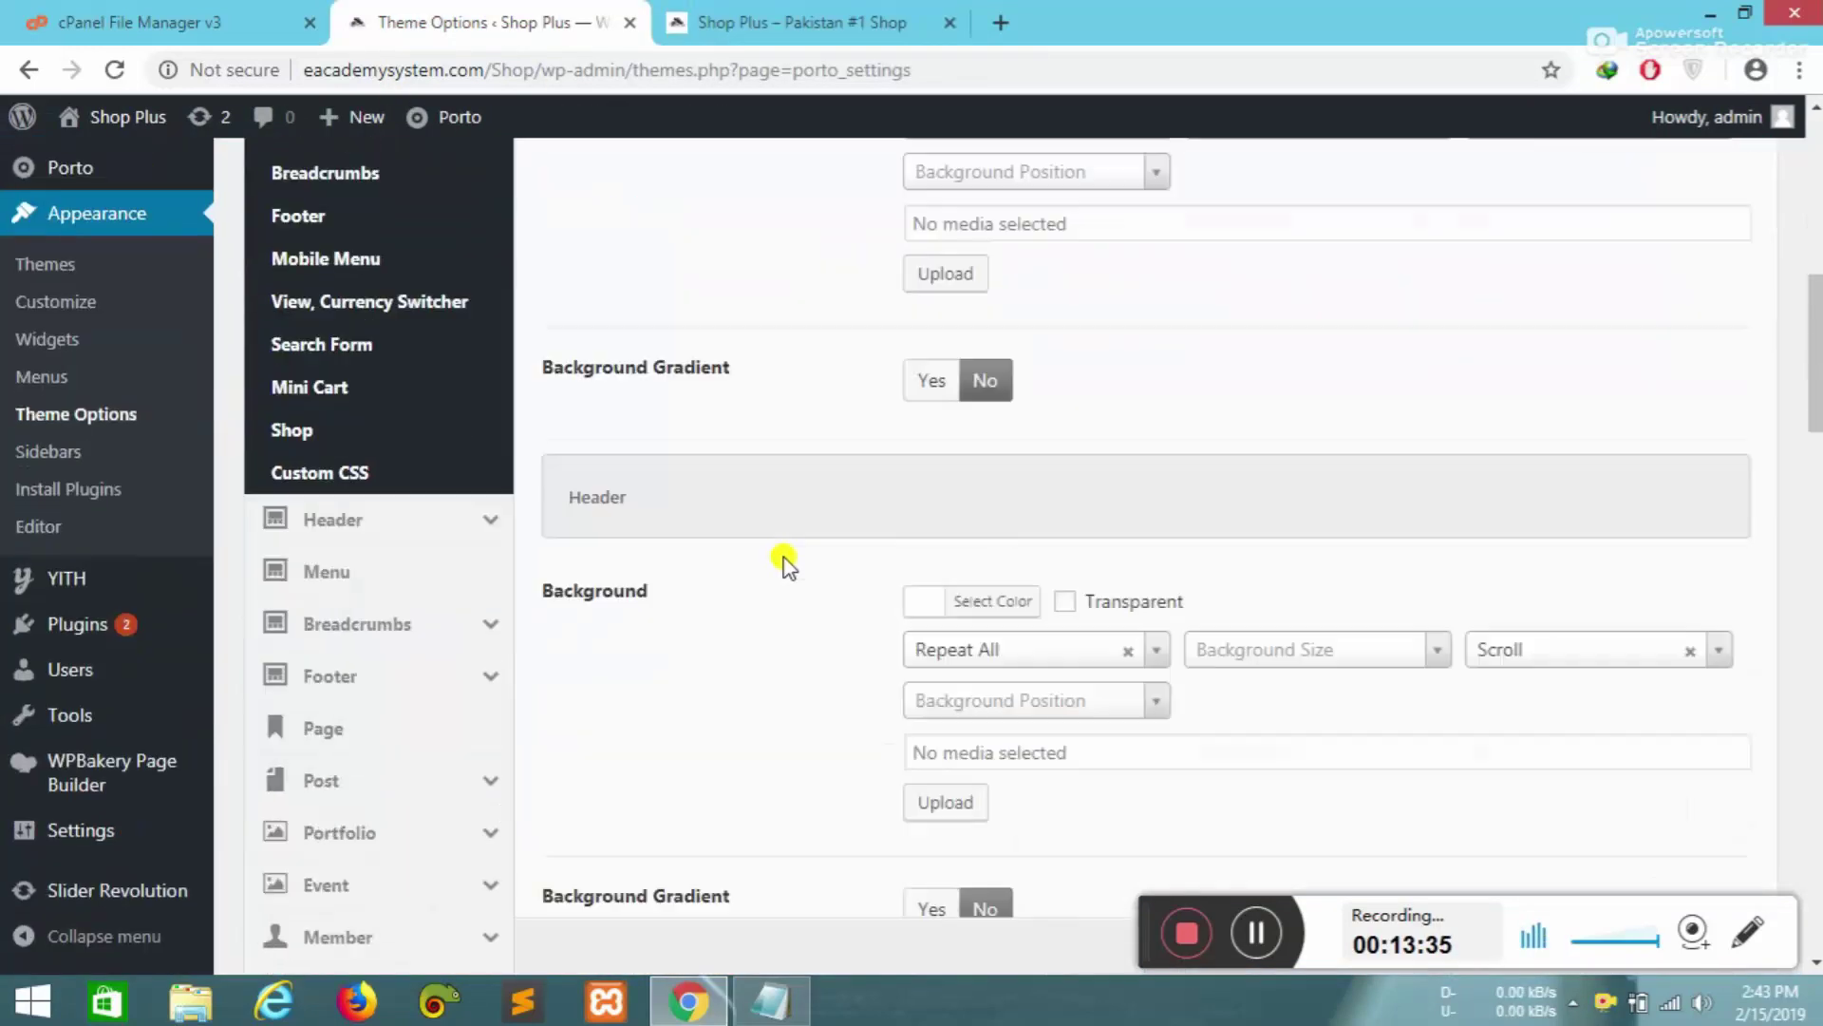
scroll(653, 499, "up", 4)
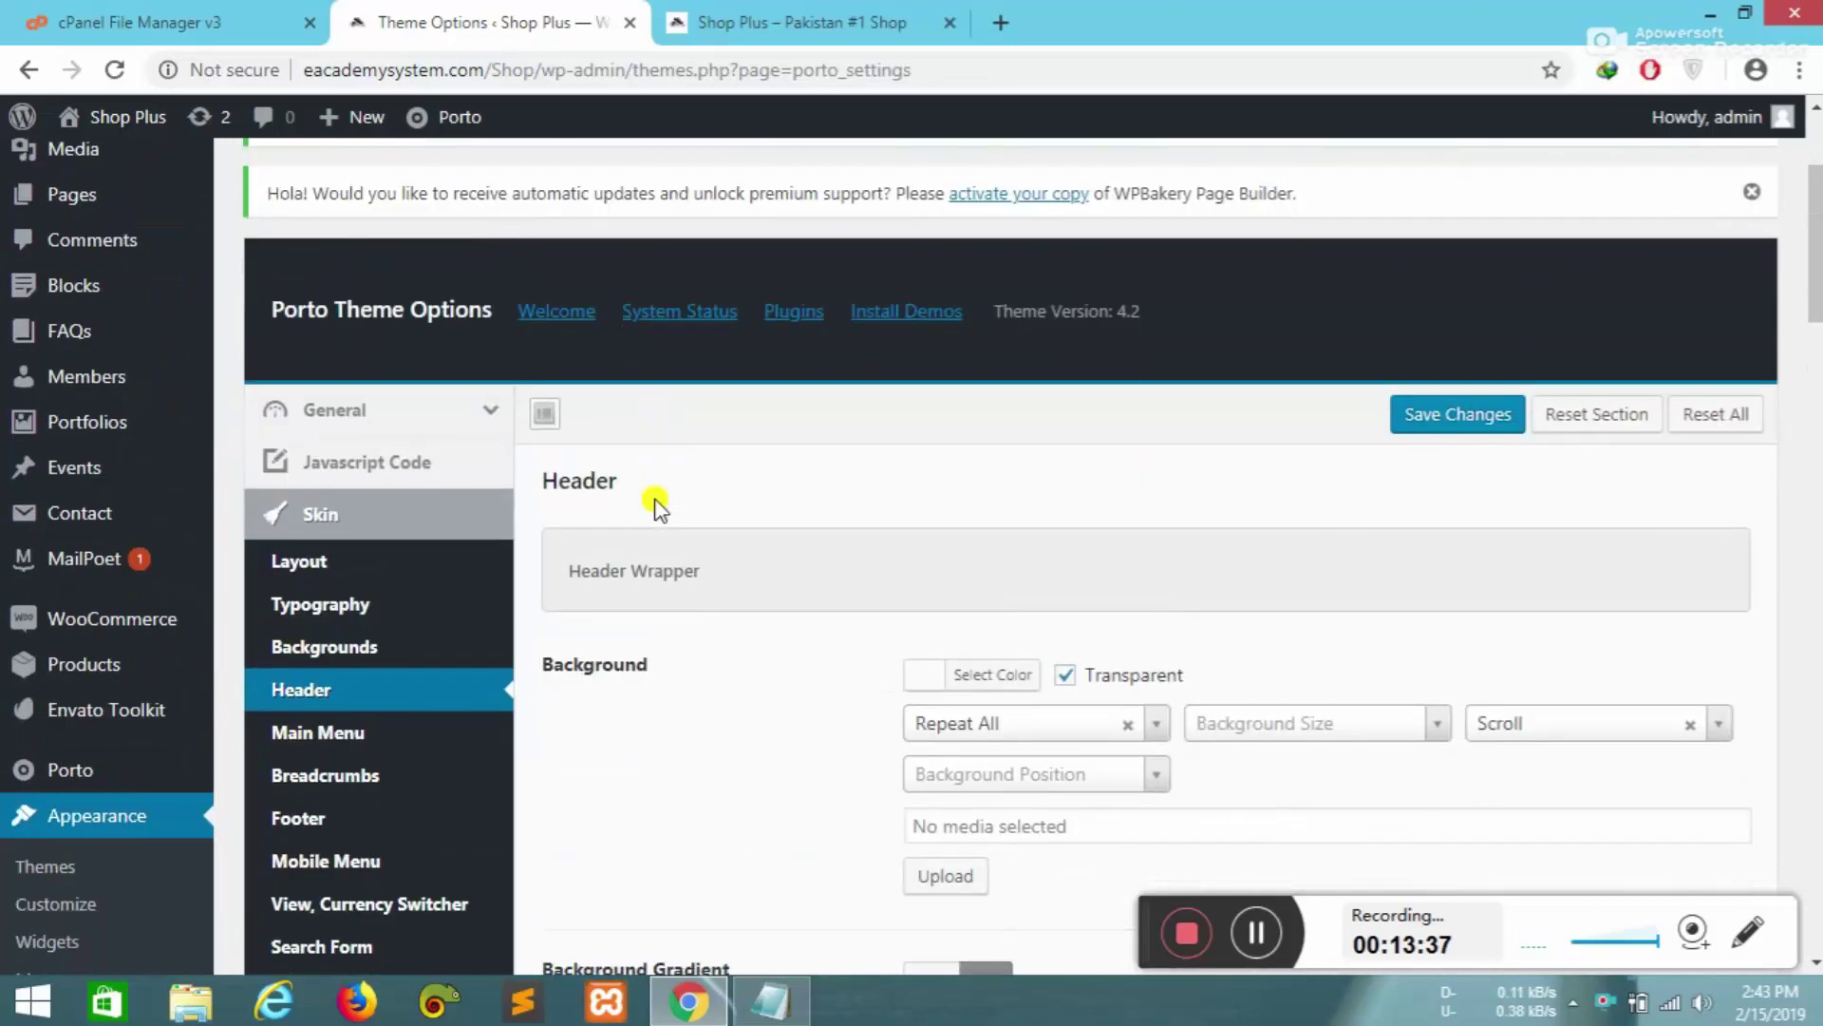
scroll(653, 495, "down", 4)
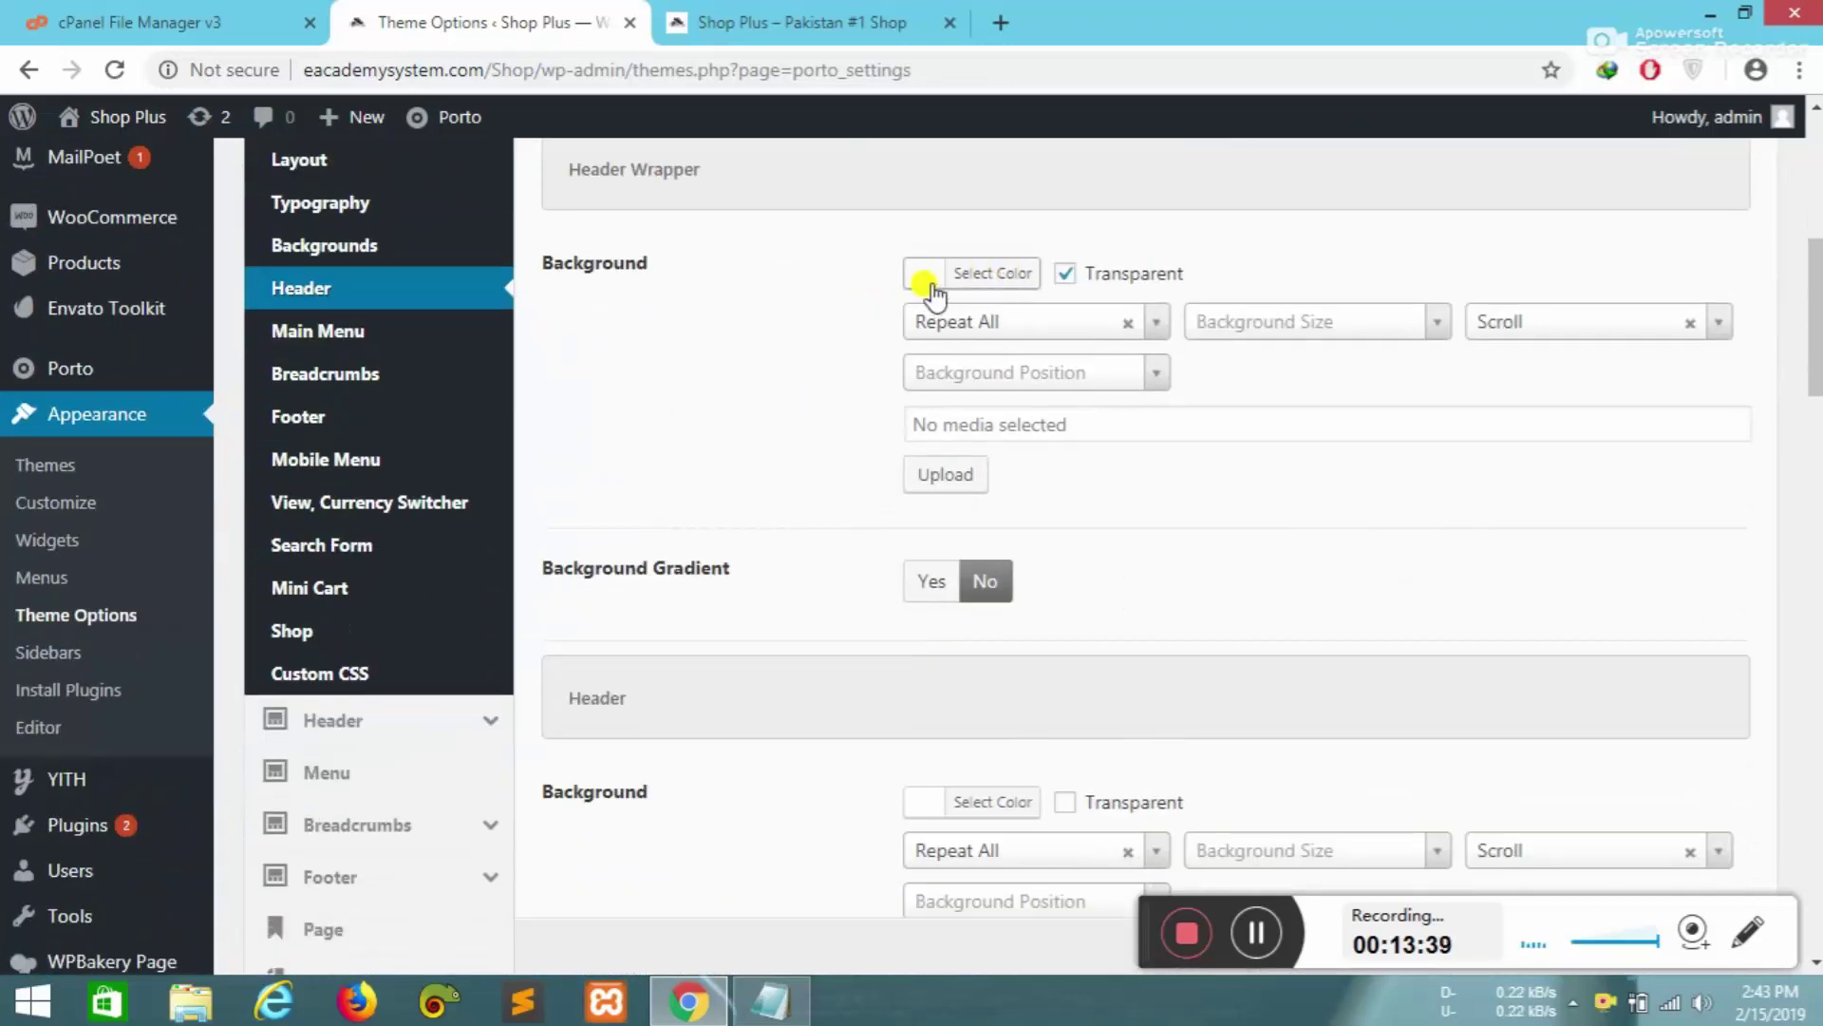
left_click(797, 25)
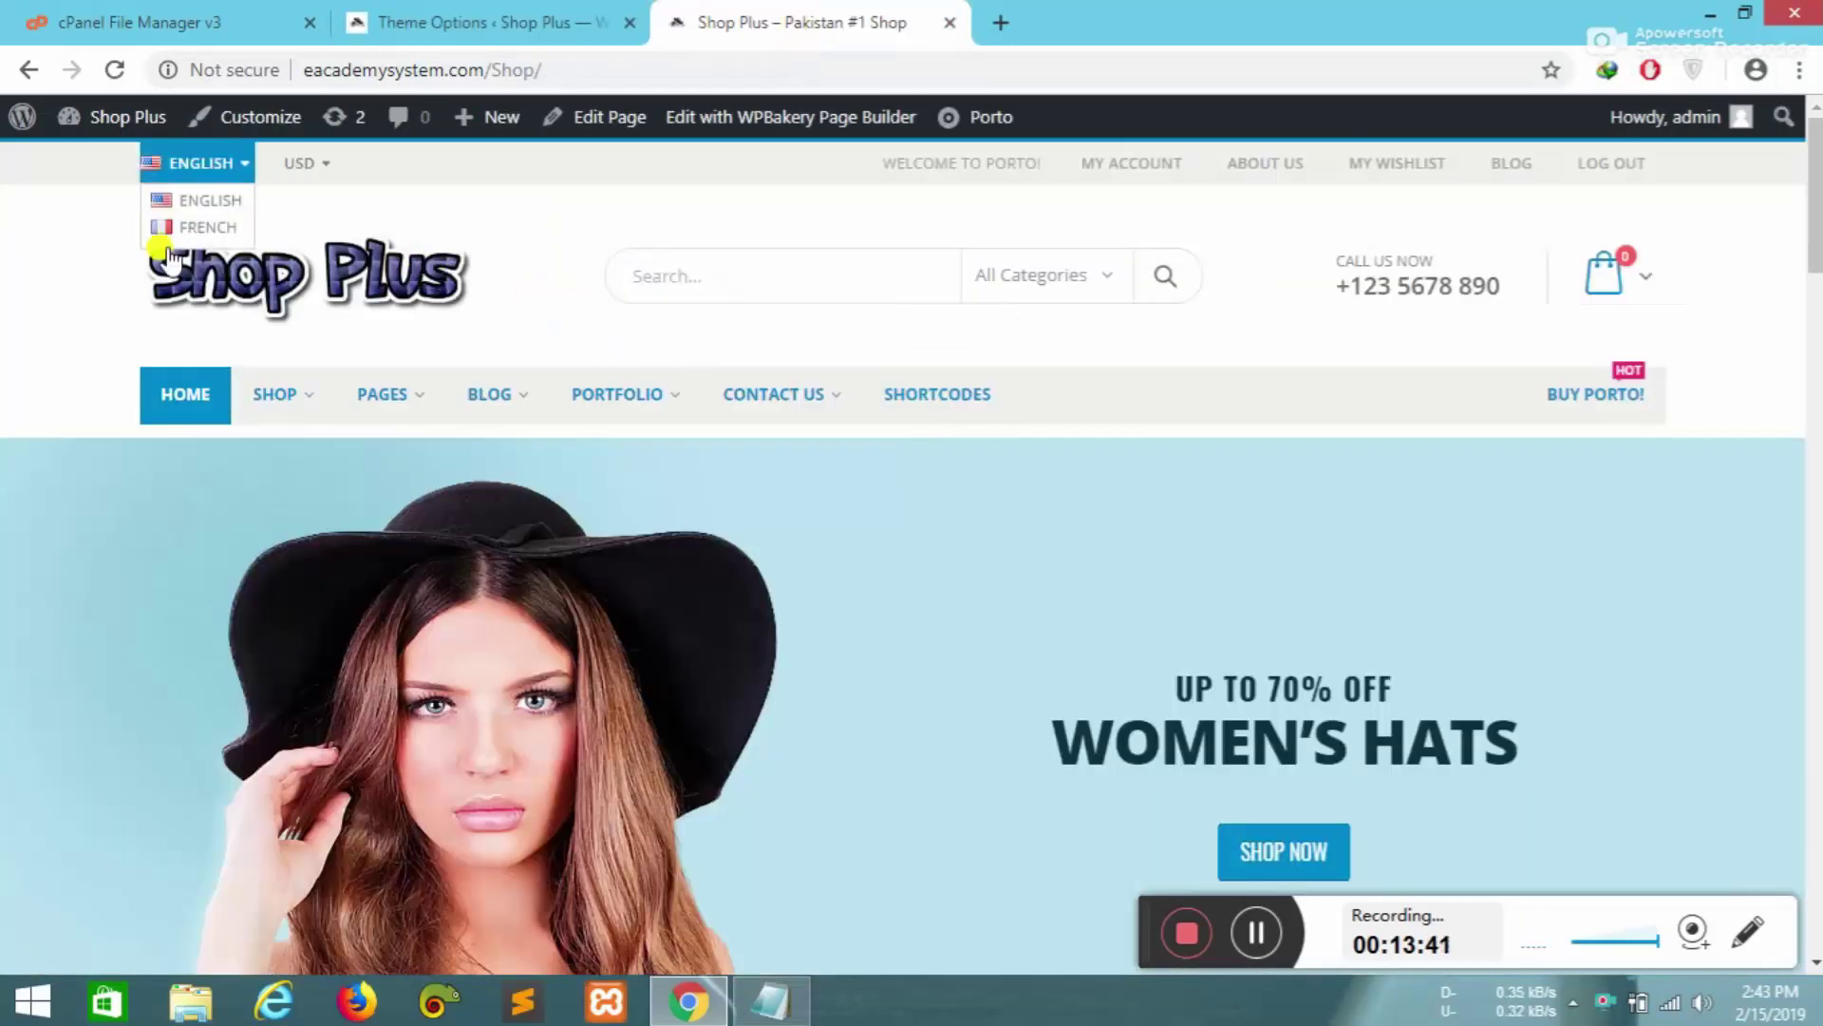
- Set the Header Wrapper background color to the orange preset in the theme options and save the changes
left_click(472, 11)
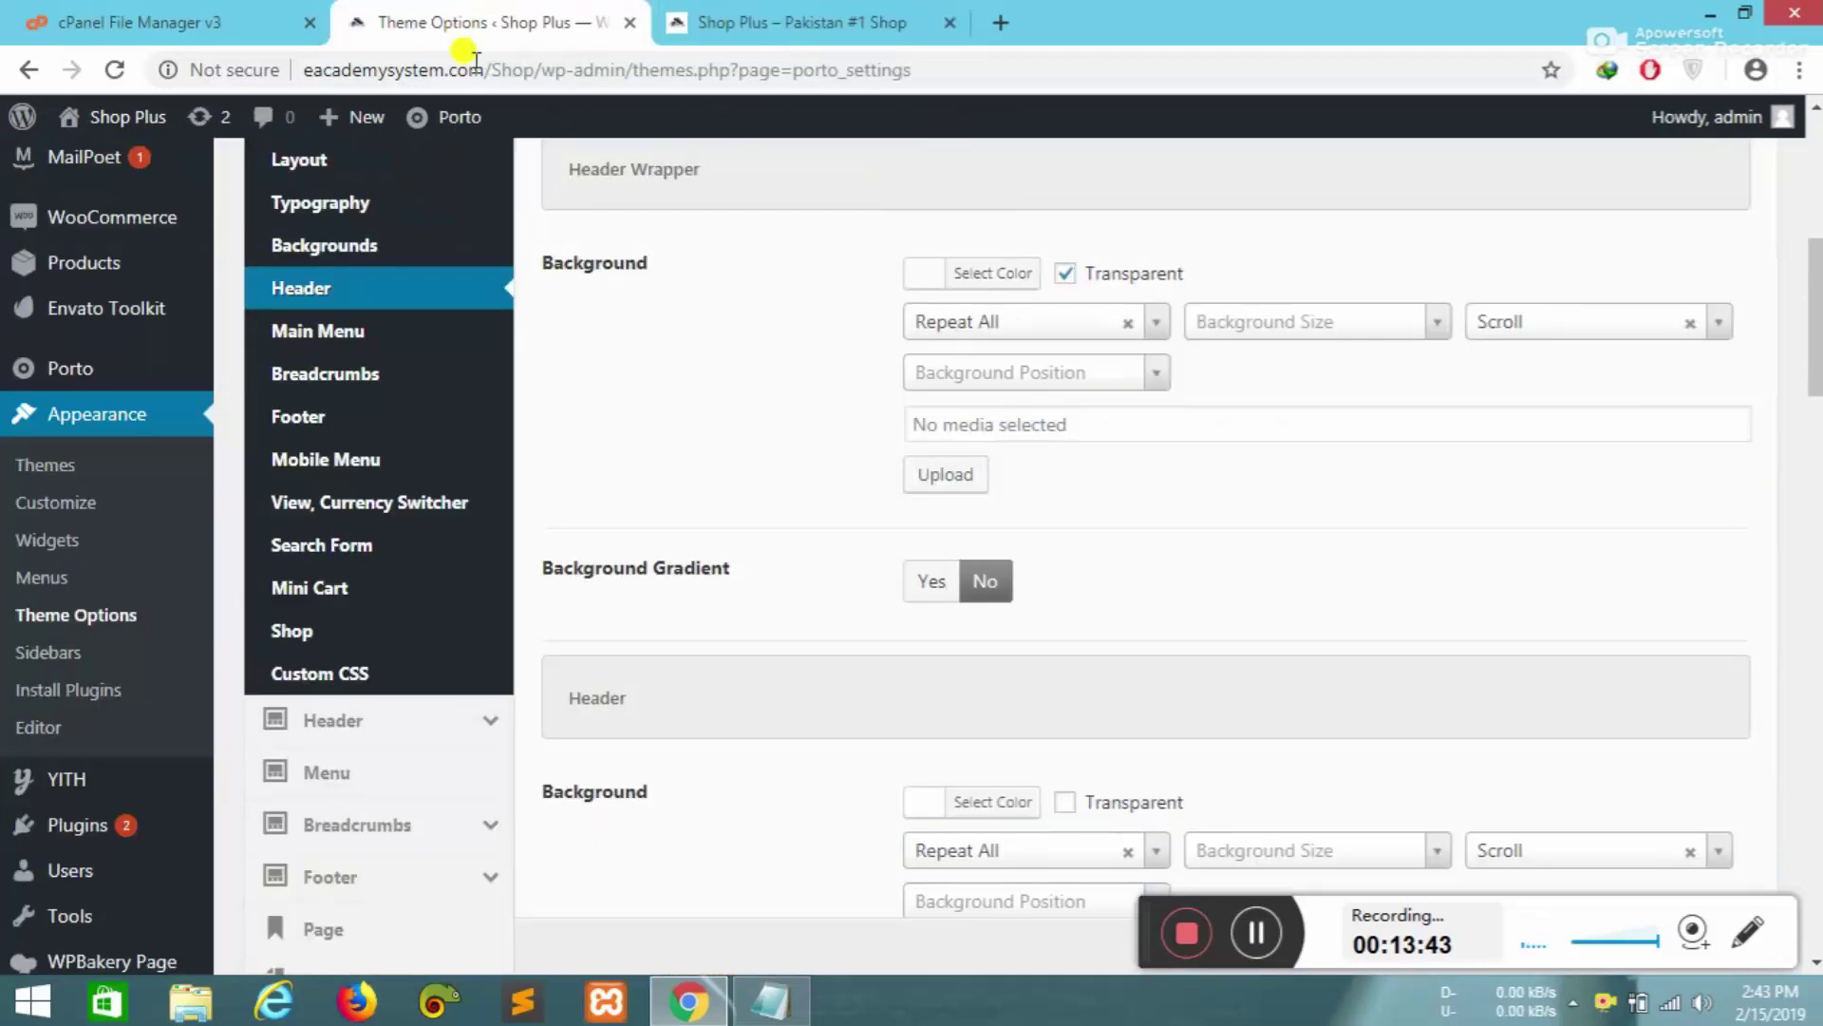
left_click(978, 274)
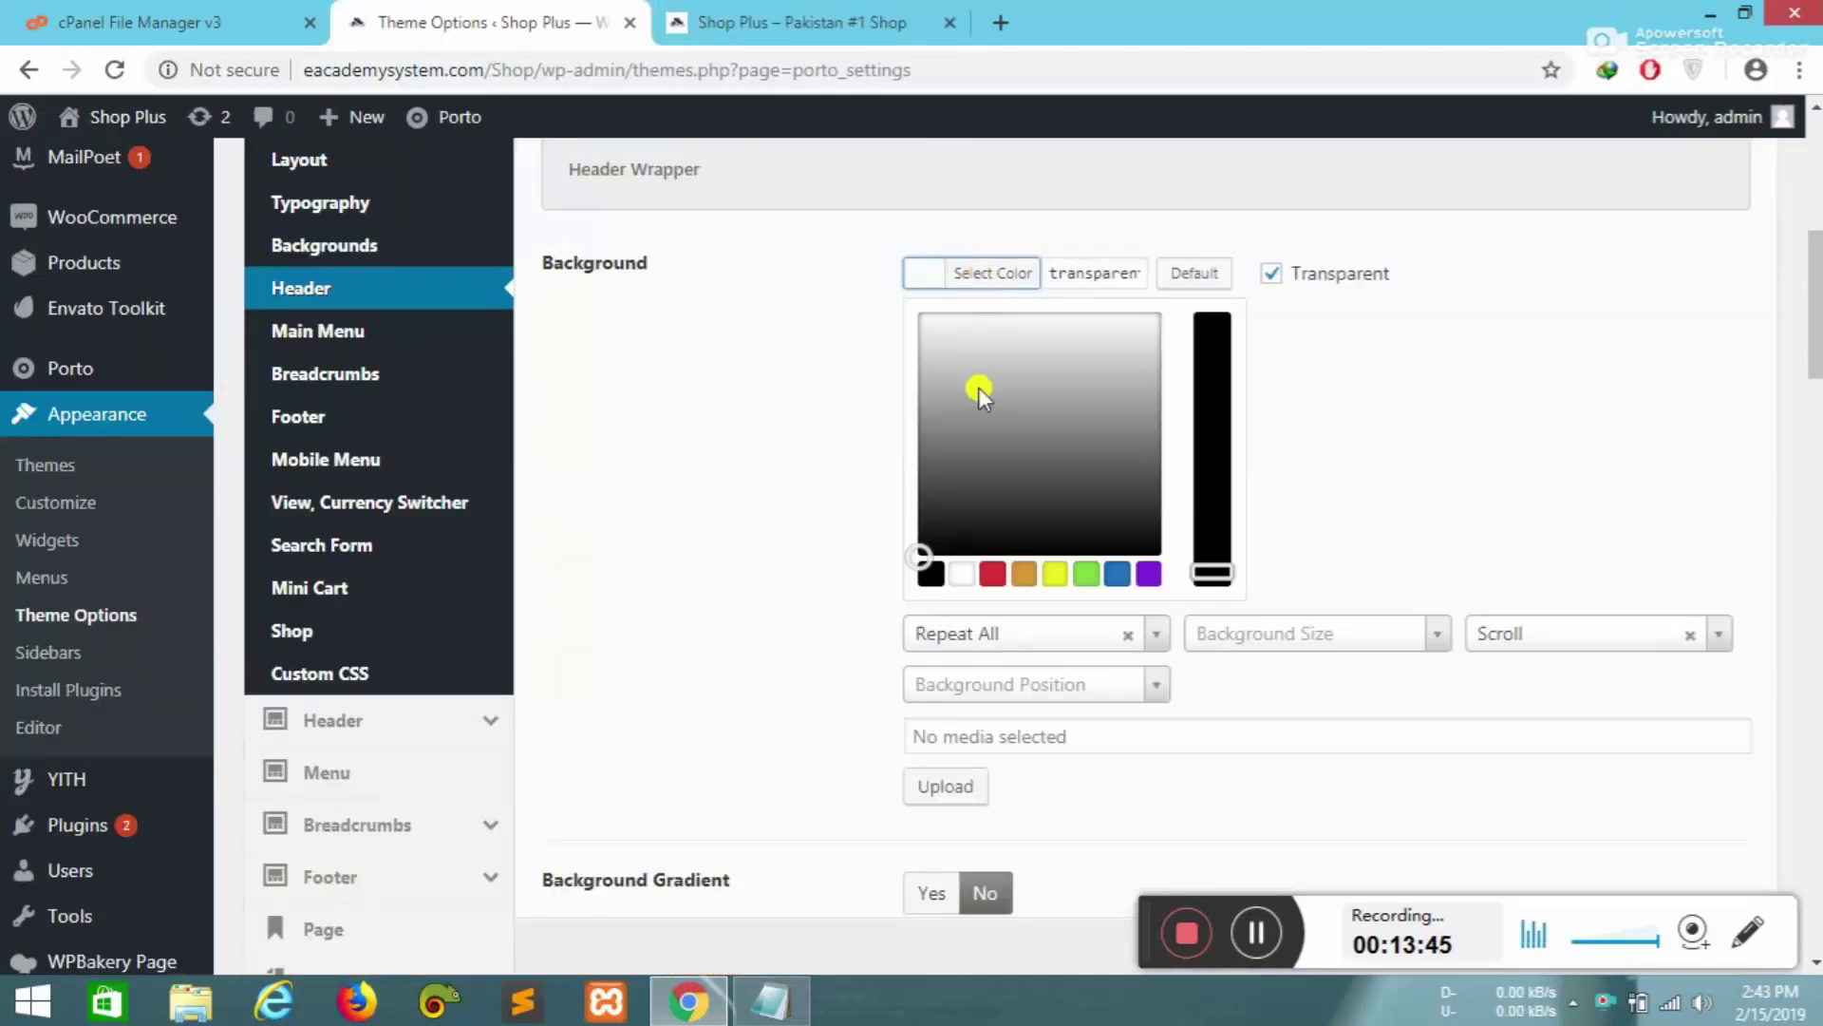
left_click(1024, 573)
left_click(1403, 477)
scroll(1406, 625, "down", 15)
scroll(1402, 625, "down", 10)
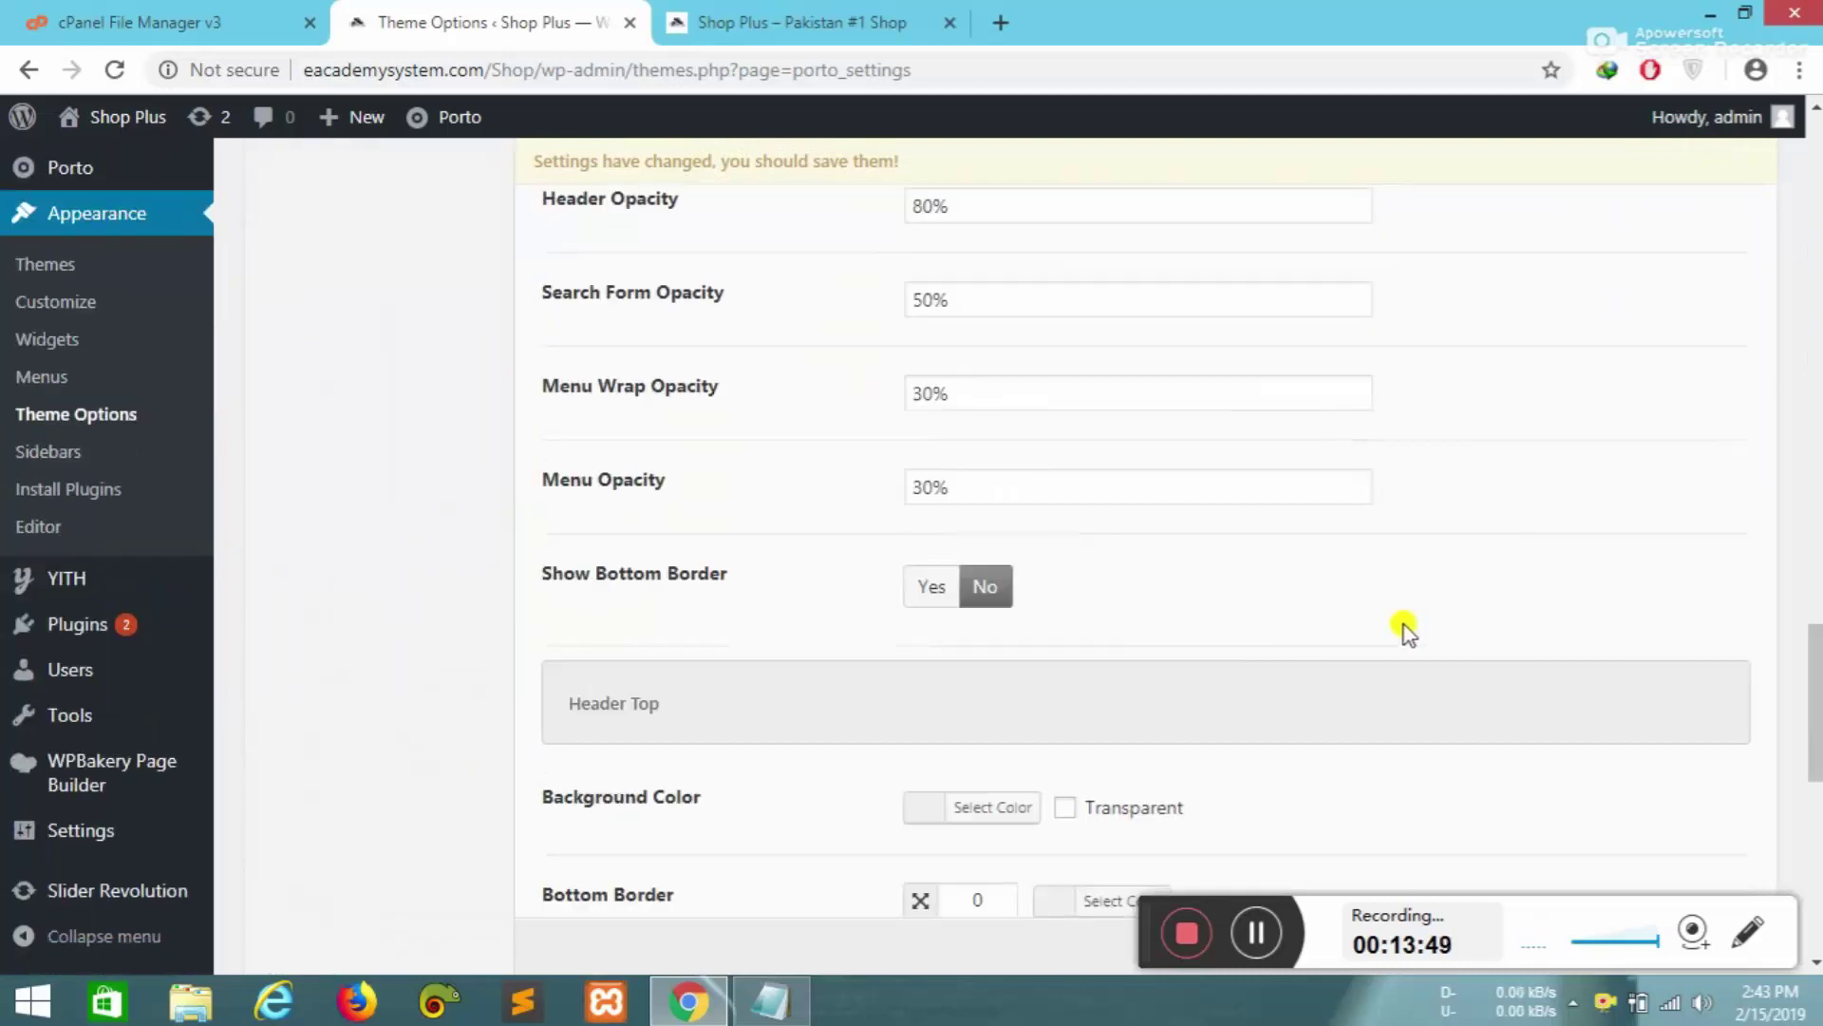
left_click(1479, 857)
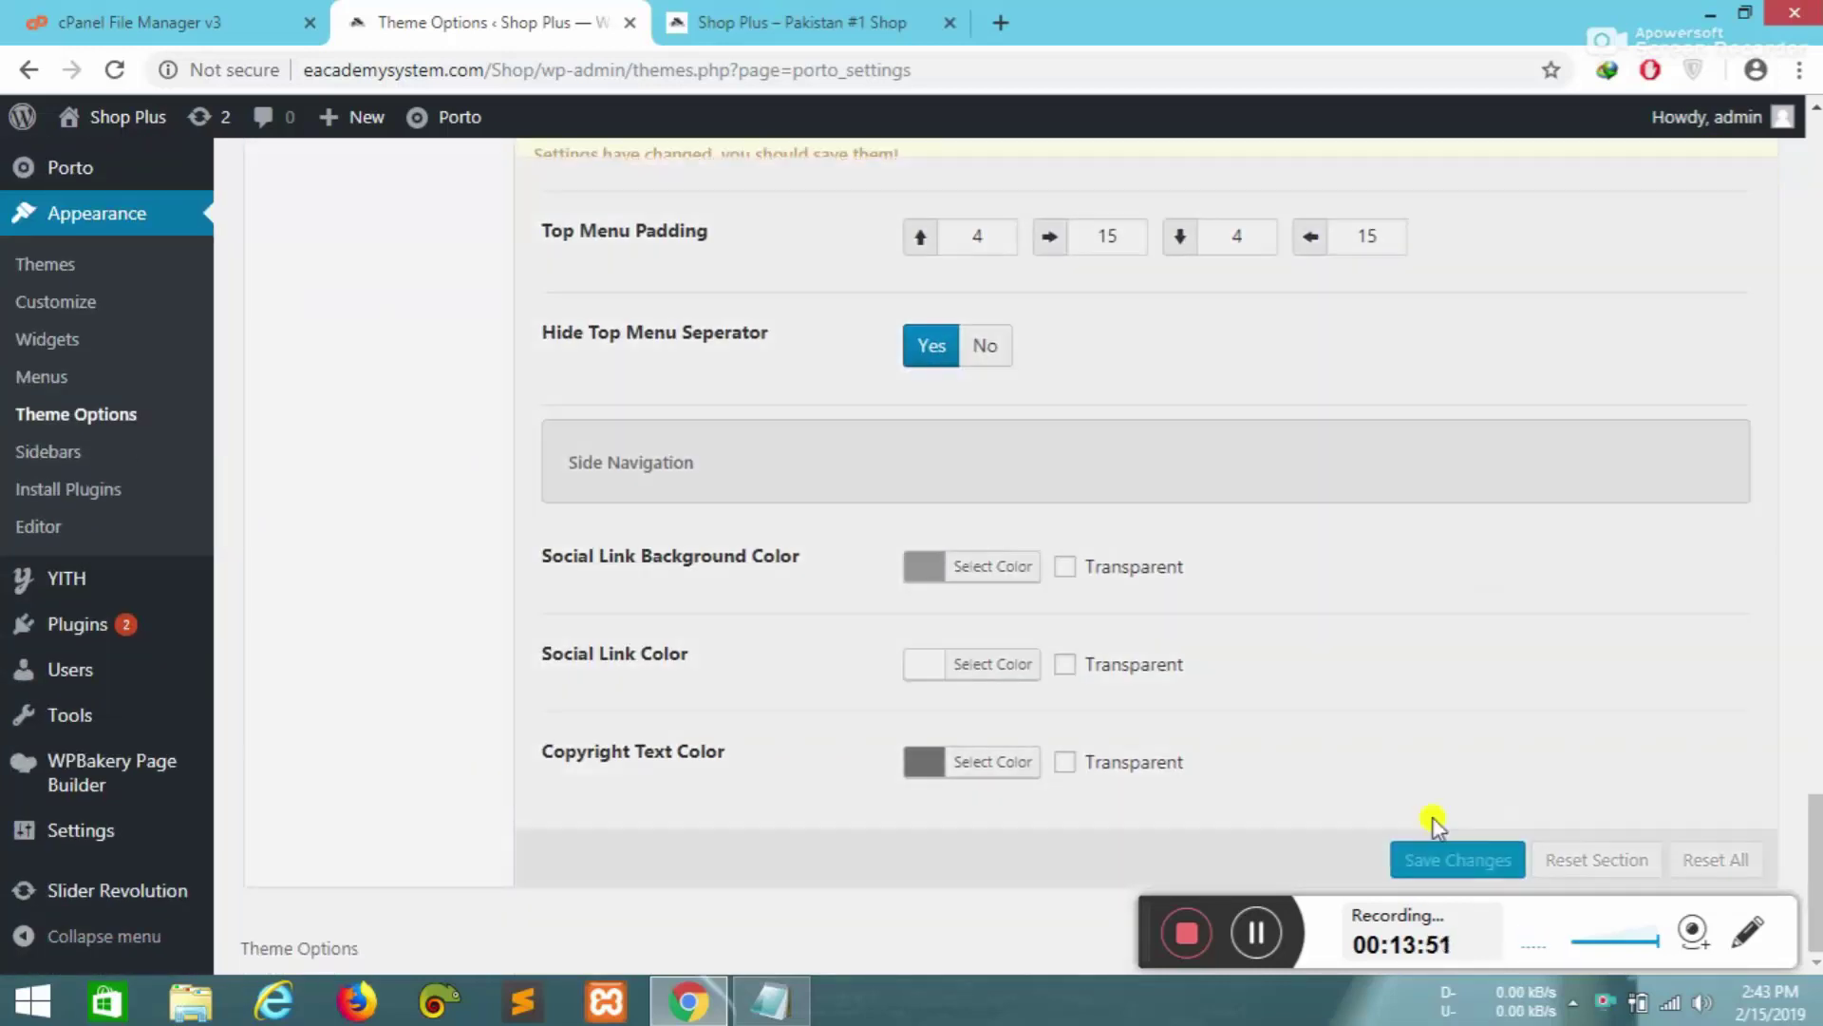
- Reload the storefront to check its header against the saved Header Wrapper color
scroll(1271, 727, "up", 20)
scroll(1270, 728, "up", 7)
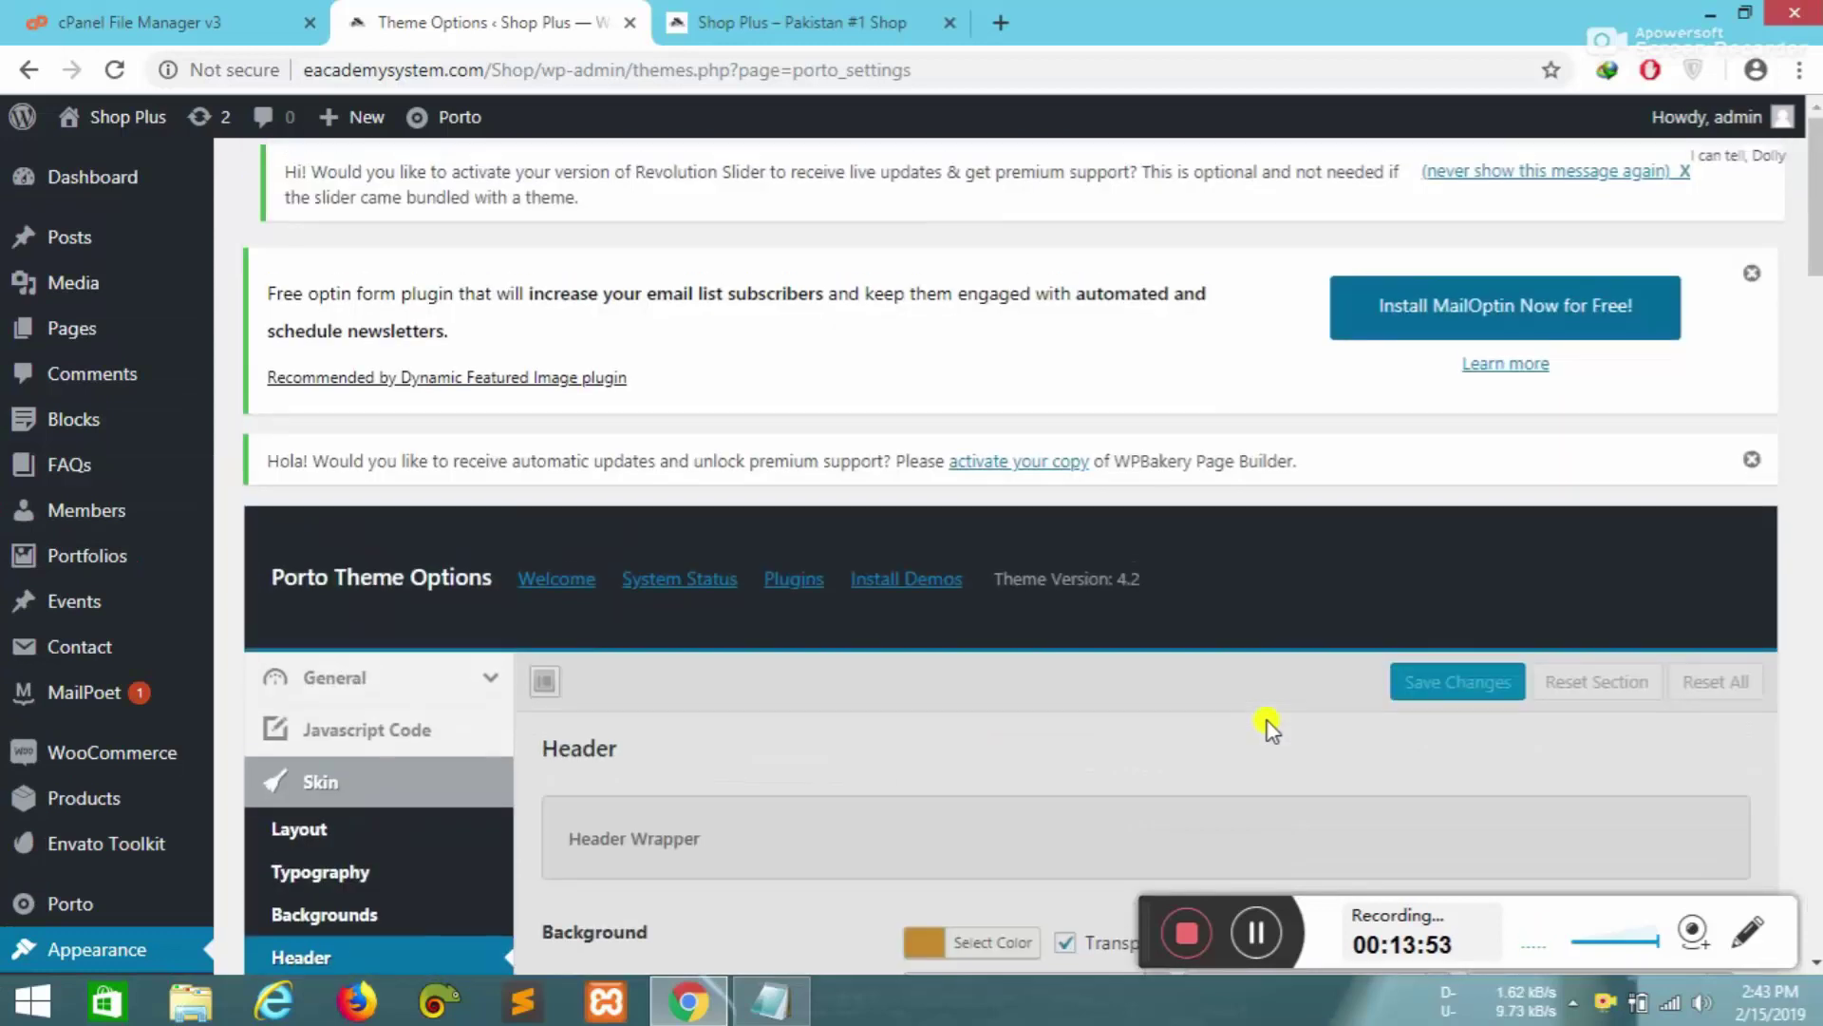
scroll(1270, 718, "down", 6)
left_click(794, 23)
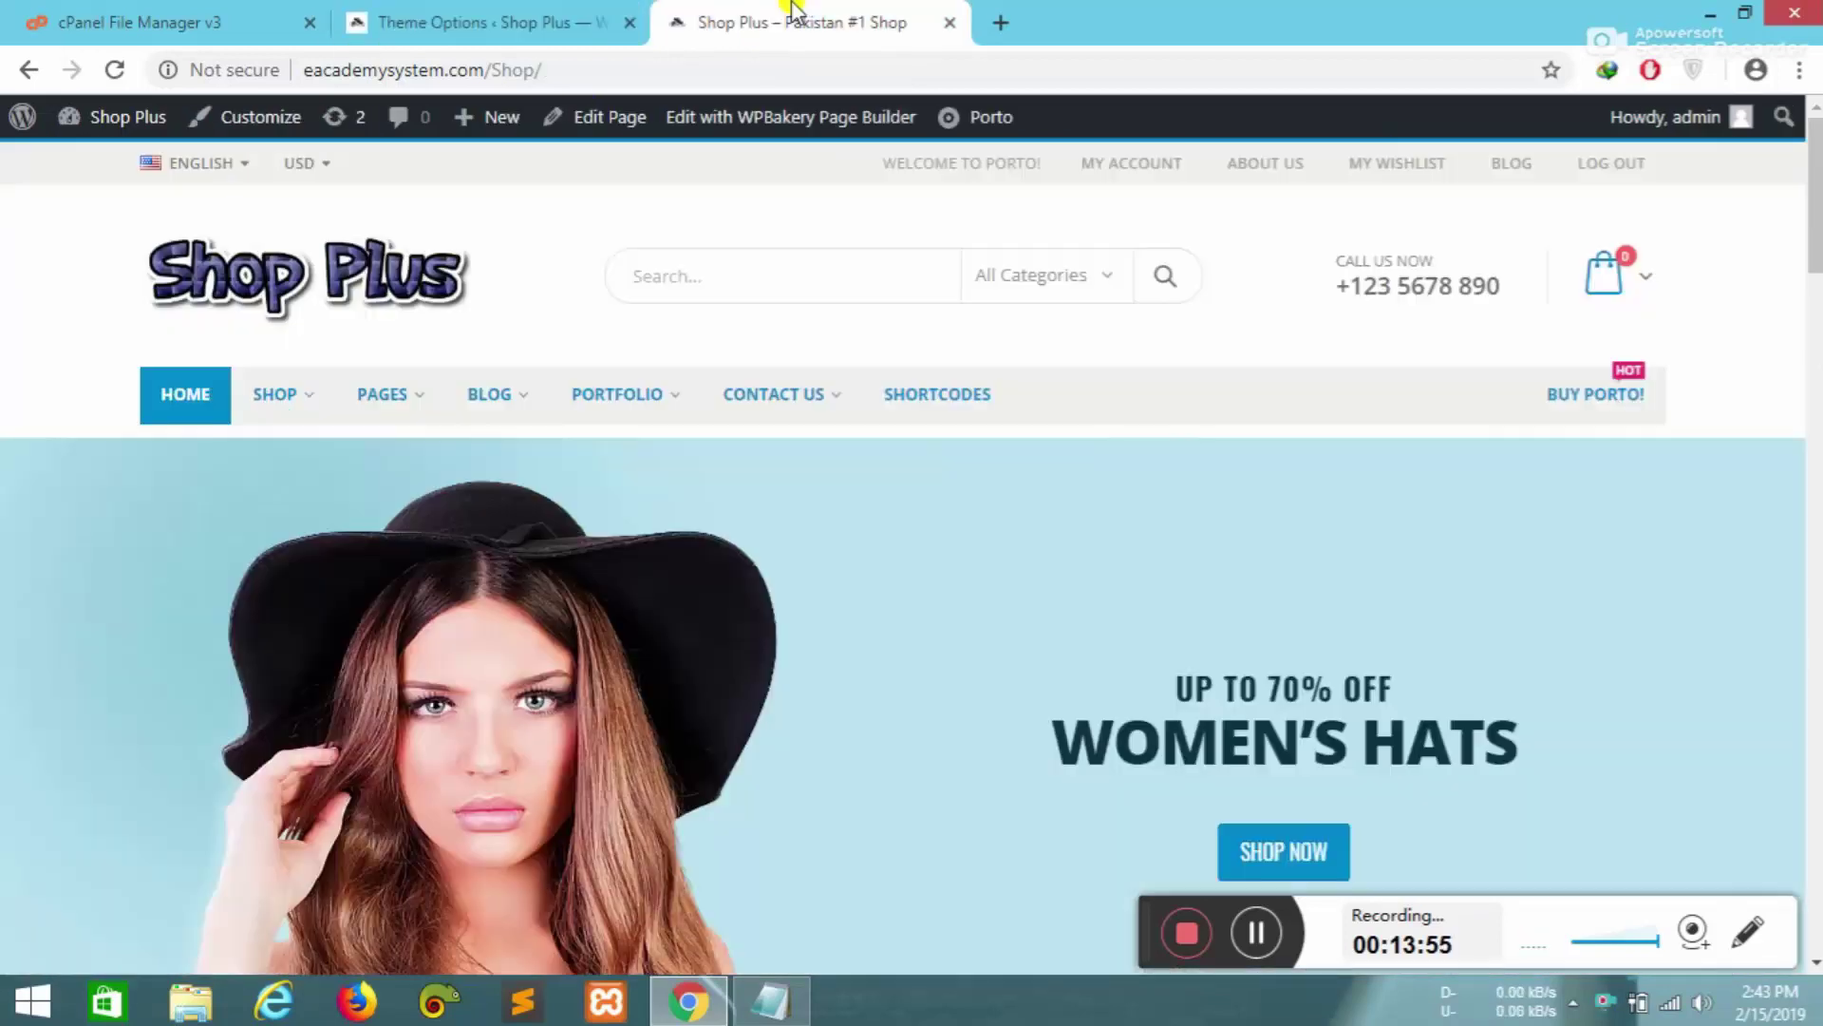
left_click(112, 69)
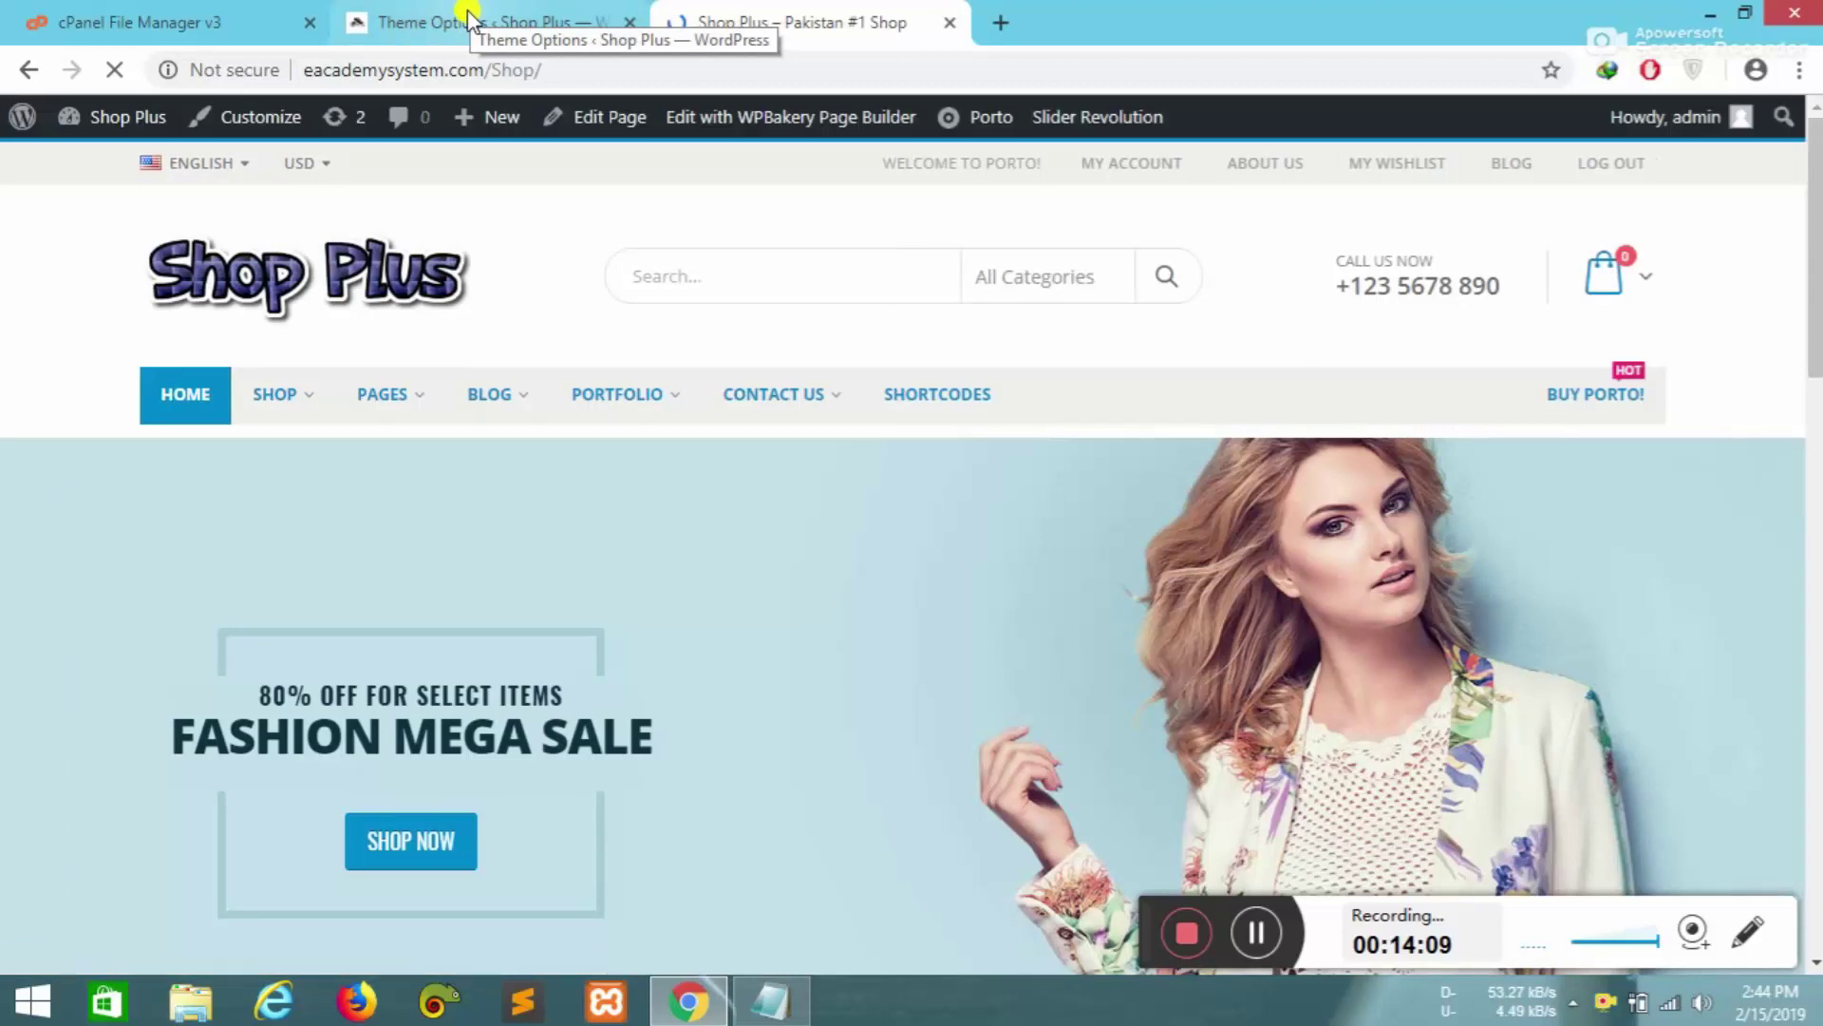
- Turn off Transparent for the Header Wrapper background and save the changes
left_click(458, 18)
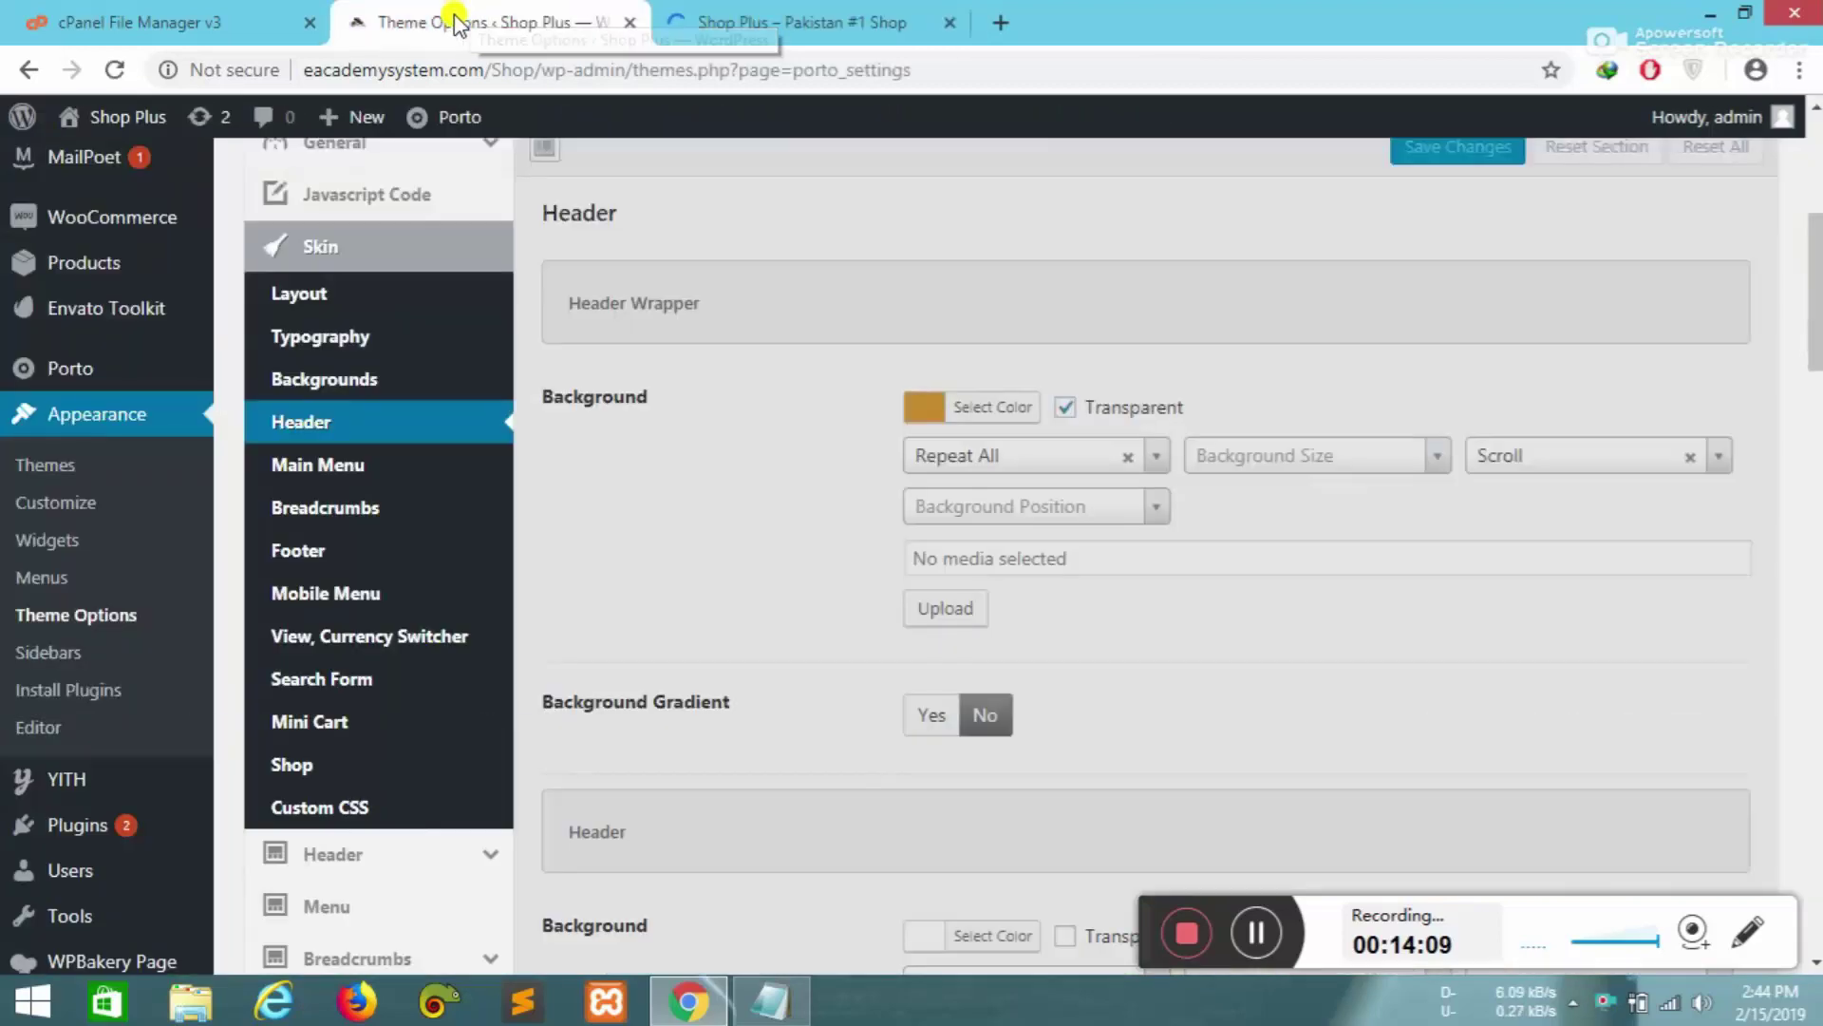
left_click(1064, 407)
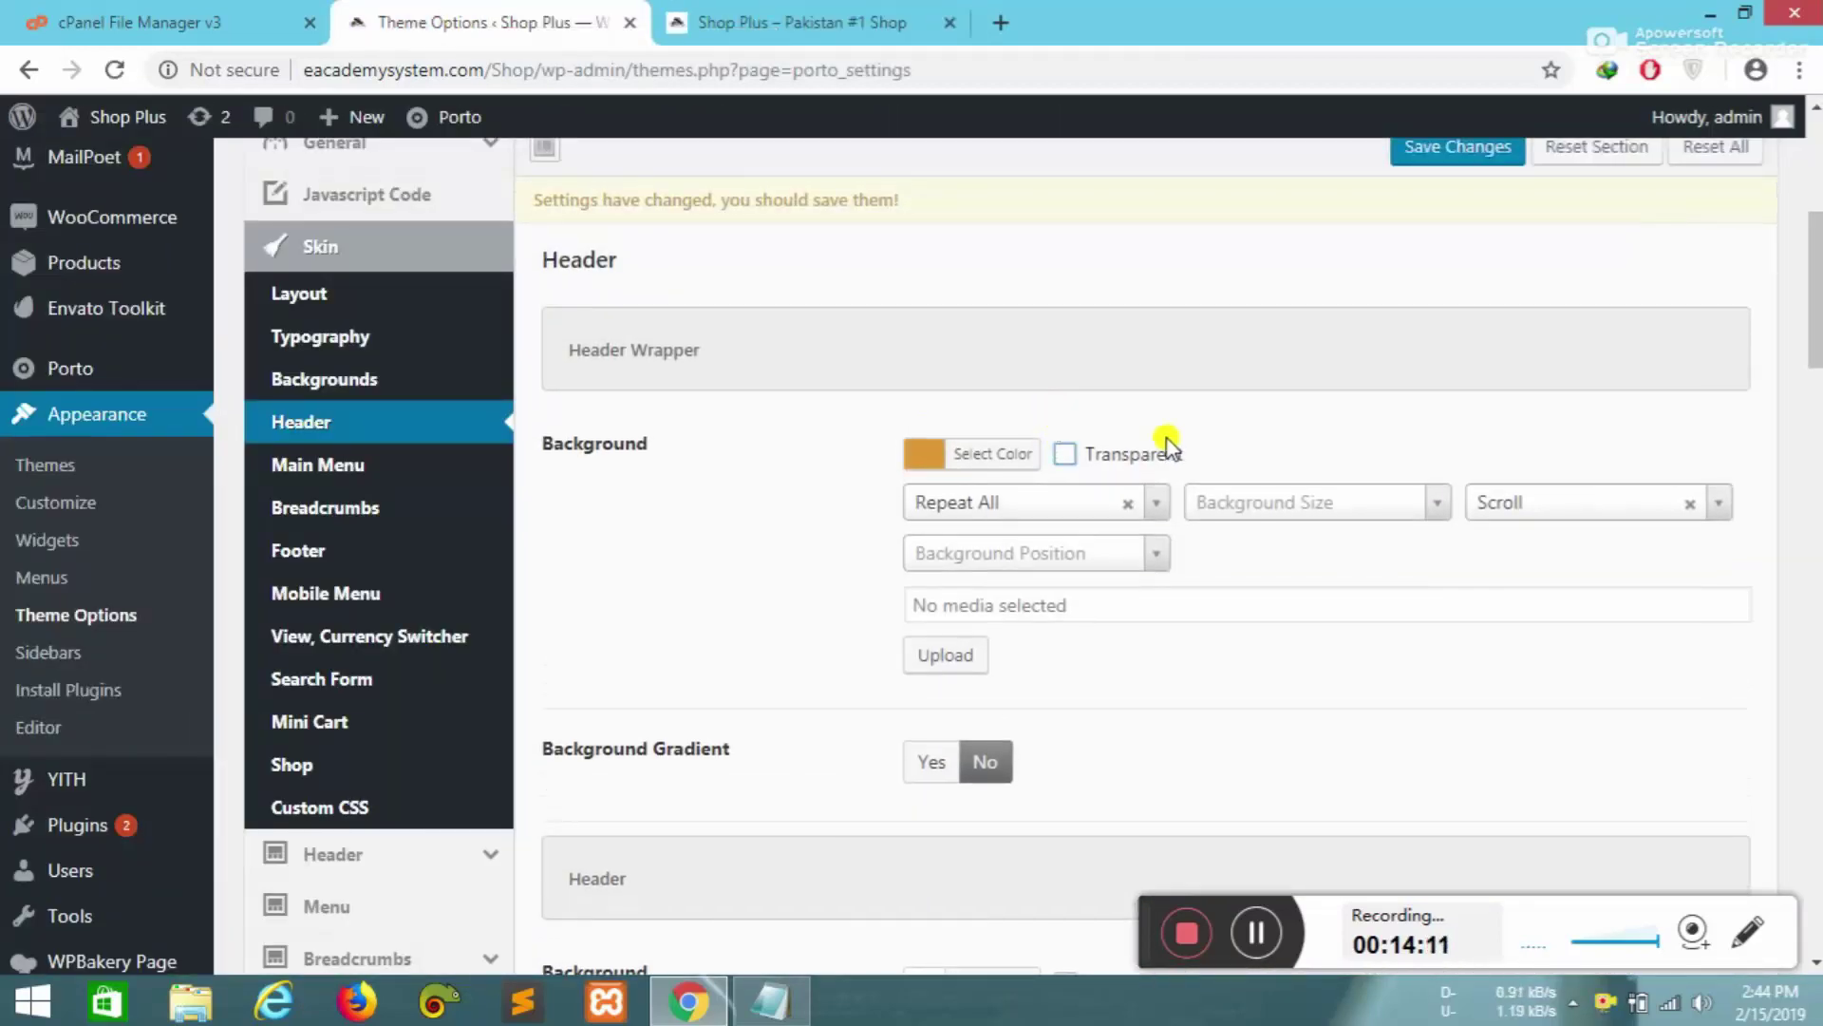
scroll(1167, 443, "up", 2)
left_click(1429, 281)
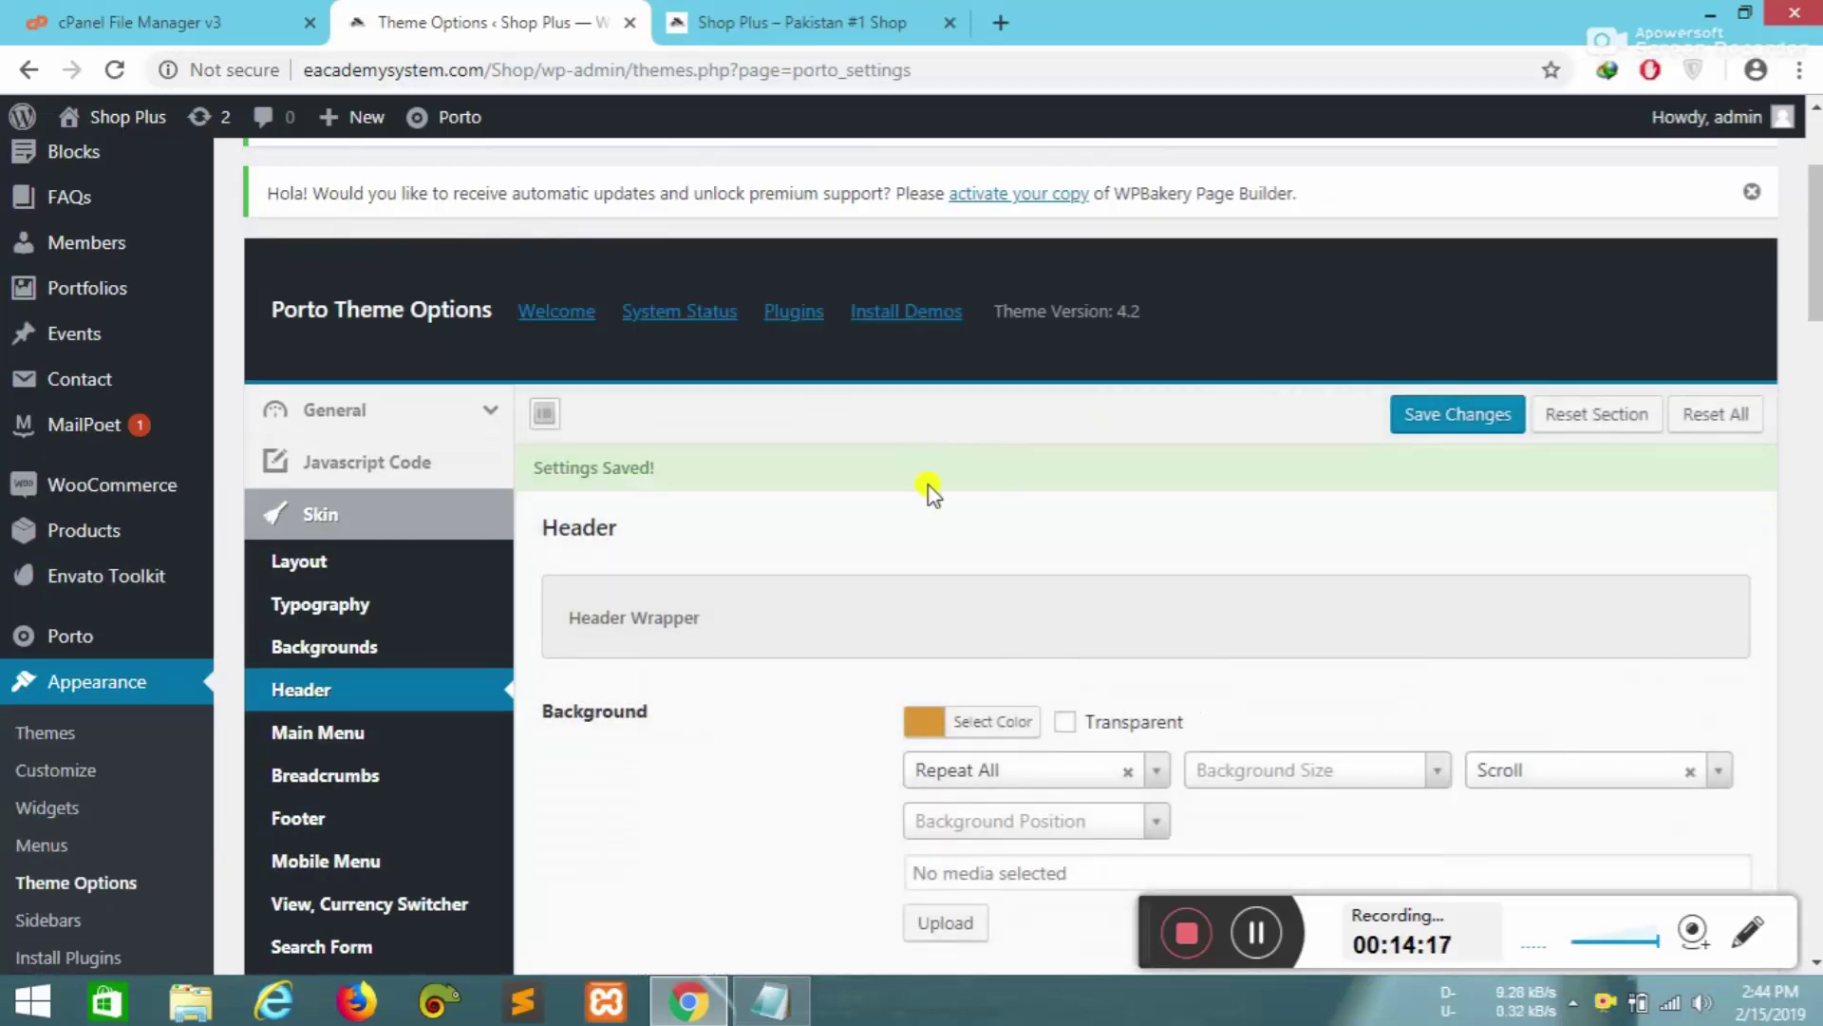
- Reload the storefront and inspect the header and page sections with the non-transparent wrapper background
left_click(814, 20)
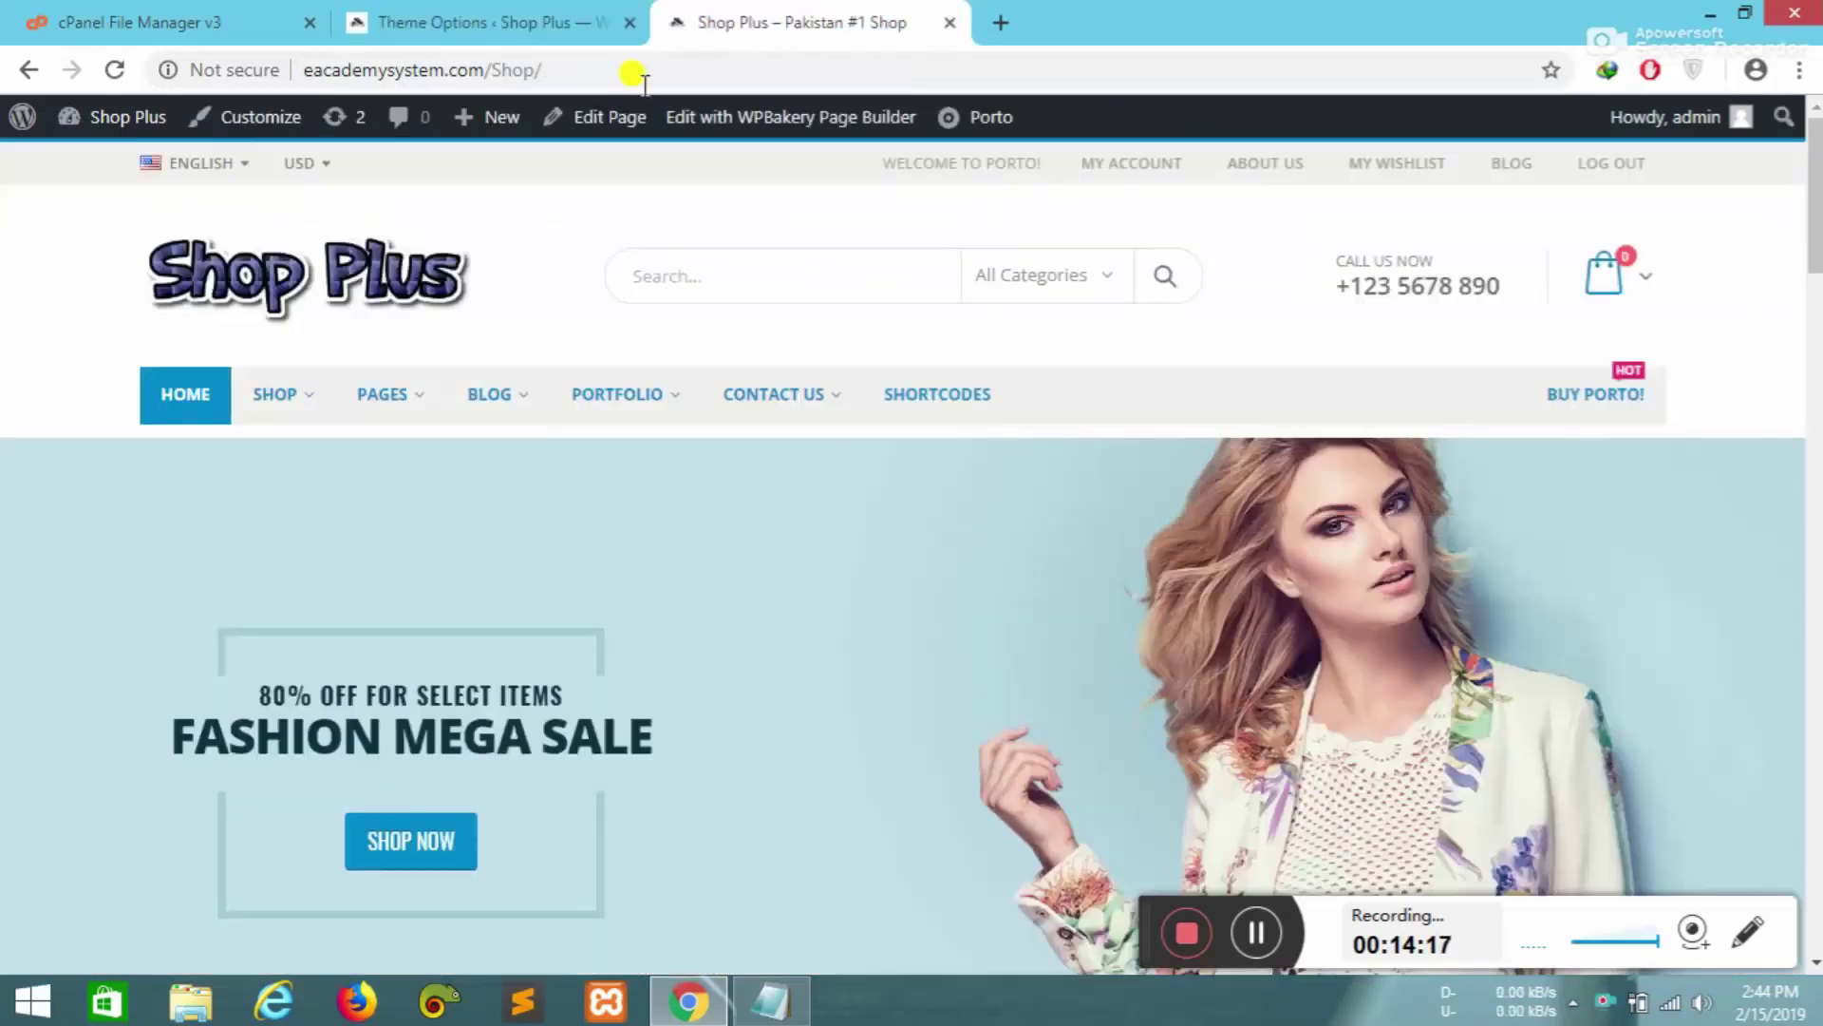
left_click(114, 70)
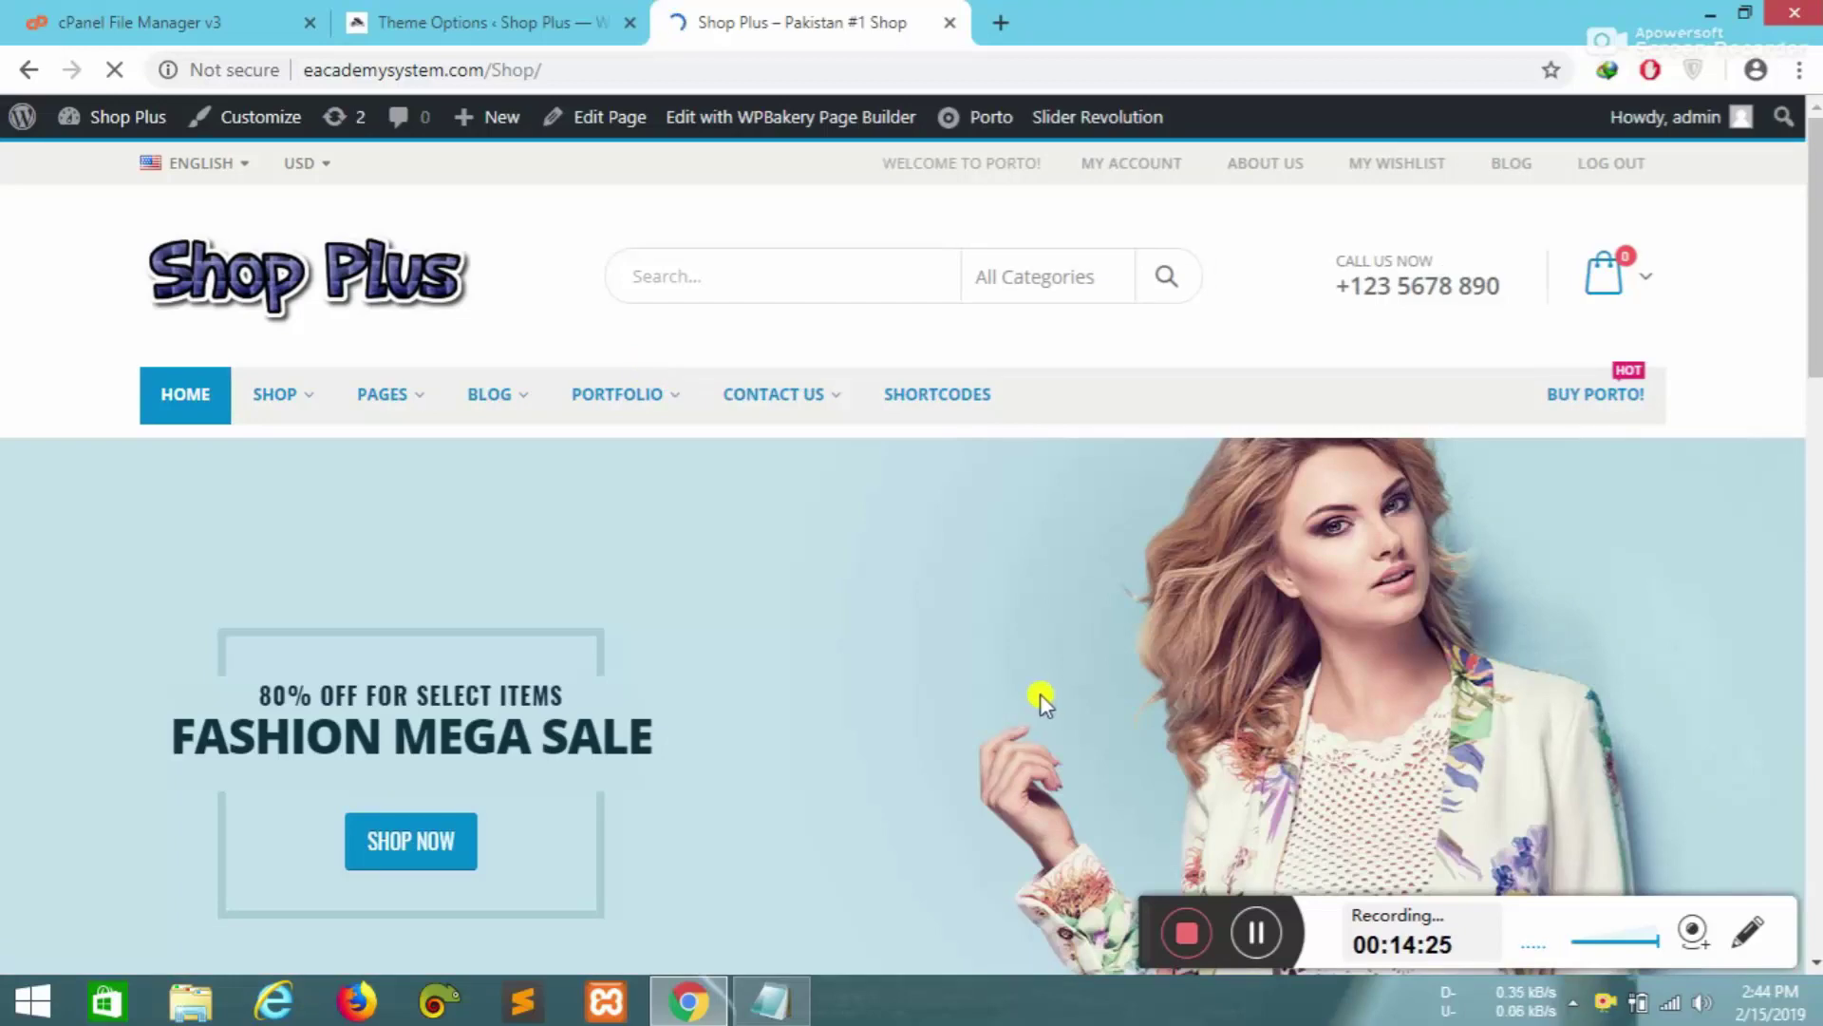
scroll(1033, 701, "down", 10)
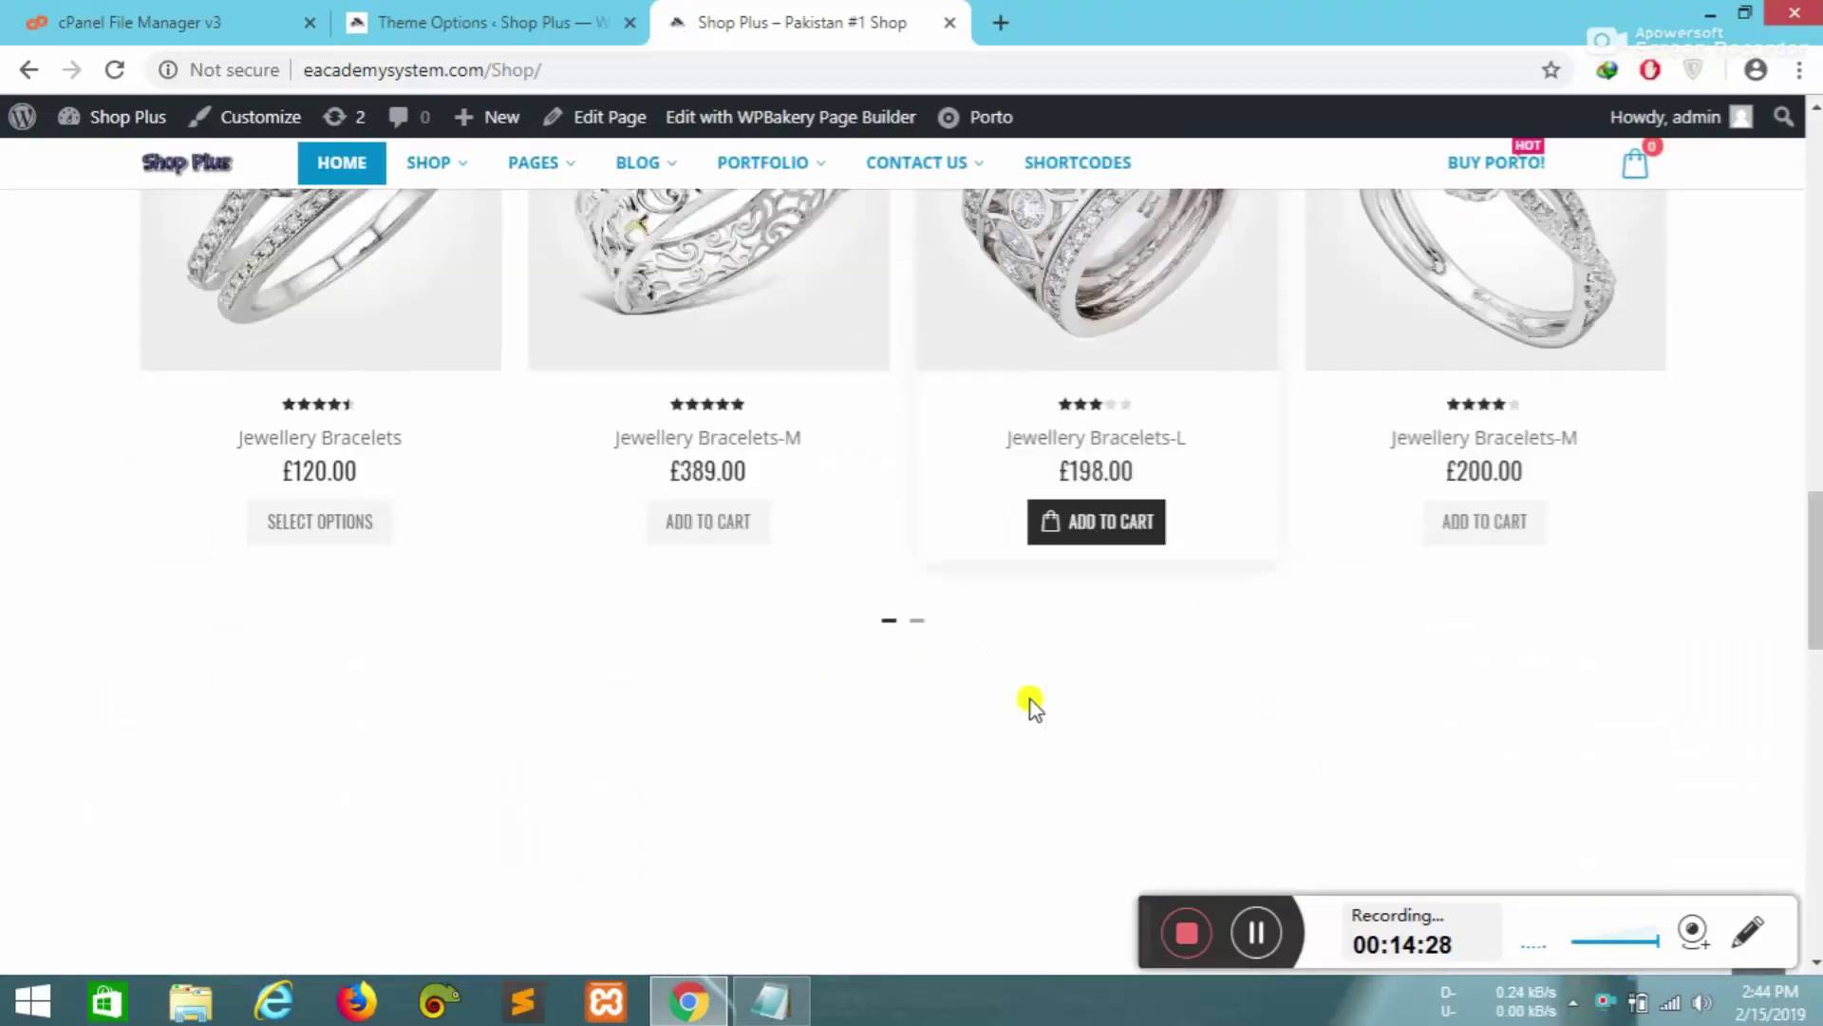
scroll(1017, 684, "up", 20)
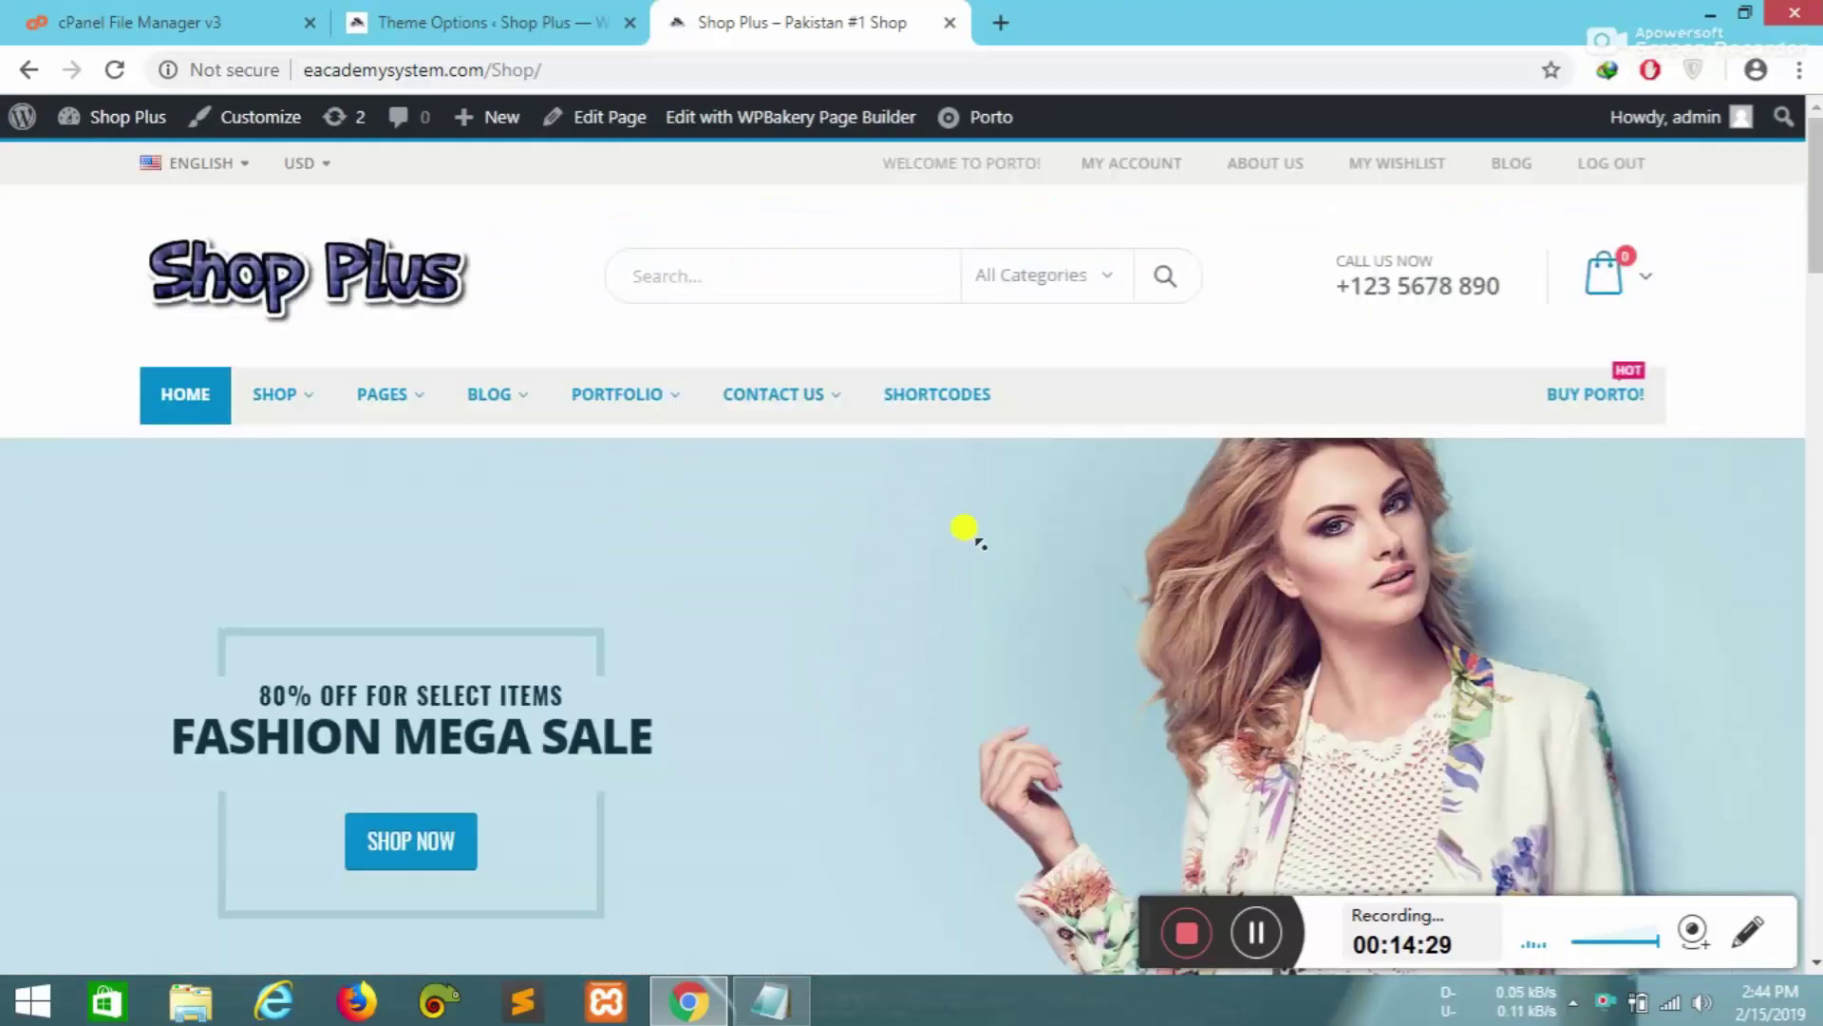
- Turn Transparent back on for the Header Wrapper background and save the theme options
left_click(546, 21)
left_click(1065, 674)
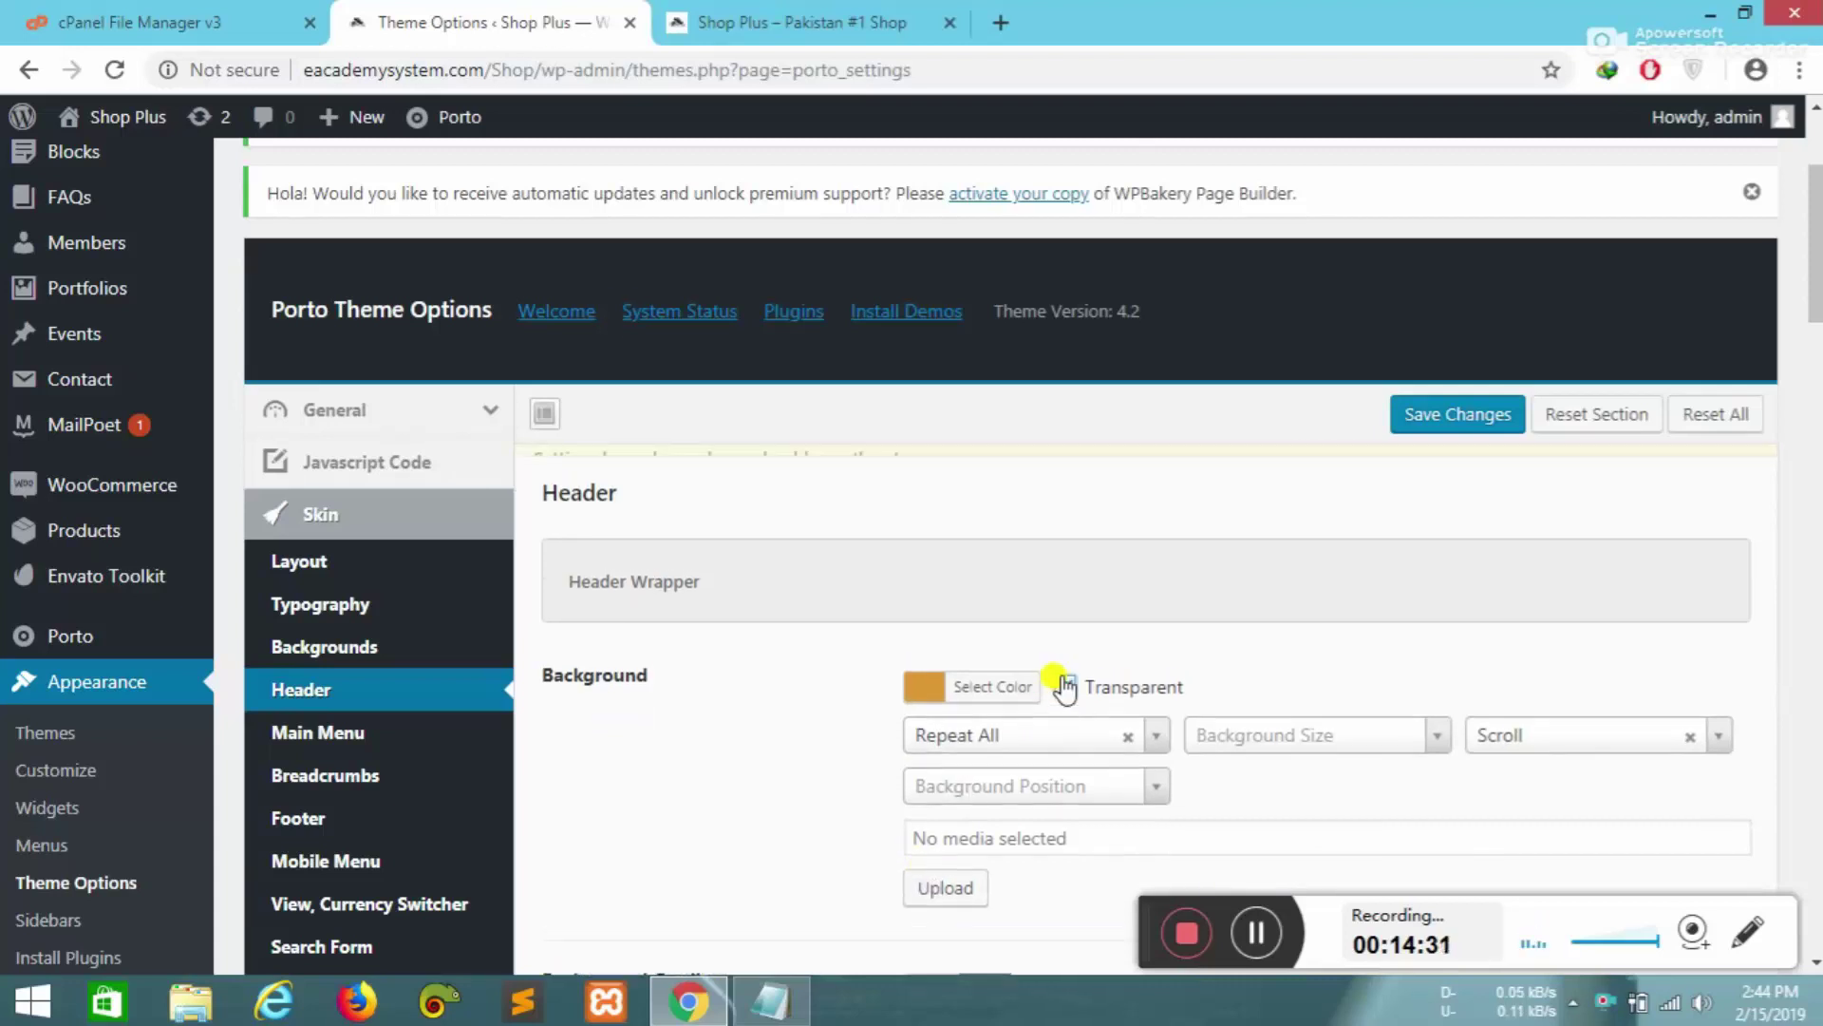
scroll(655, 748, "down", 2)
scroll(703, 721, "up", 2)
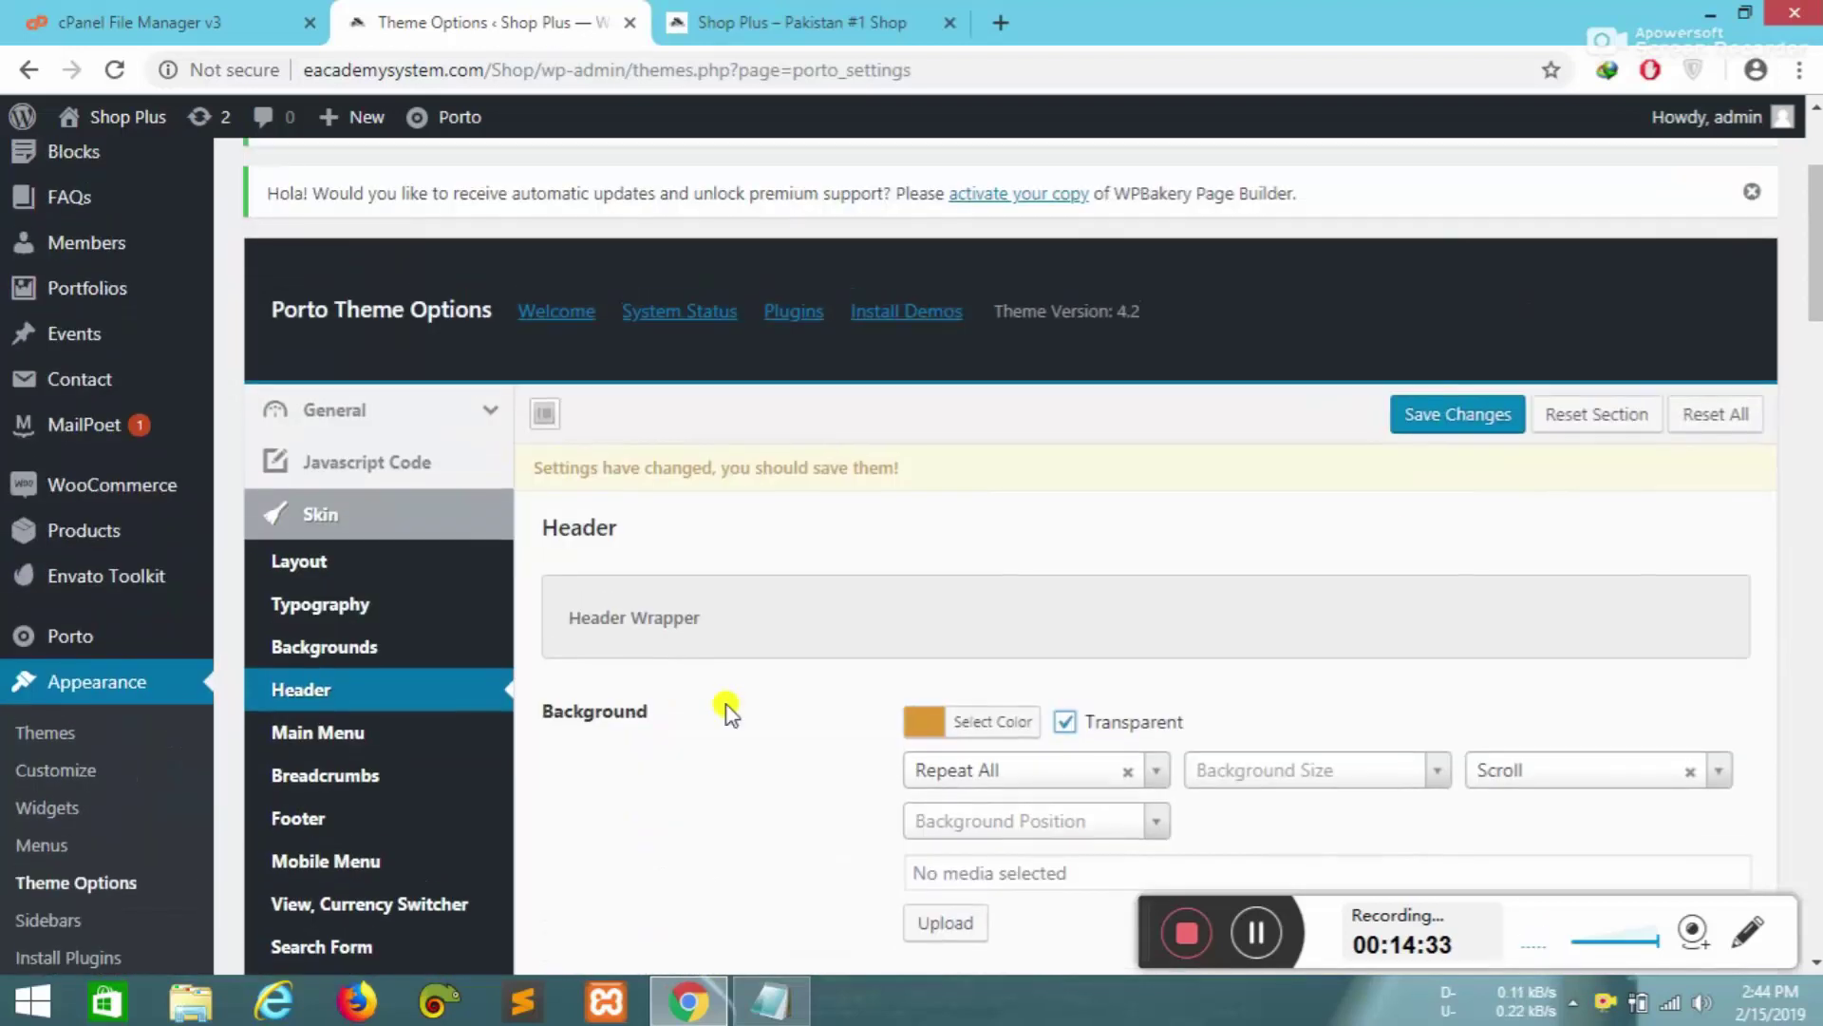
left_click(1408, 418)
- Examine the Header background color and gradient options alongside those of the Header Wrapper
scroll(1097, 545, "down", 4)
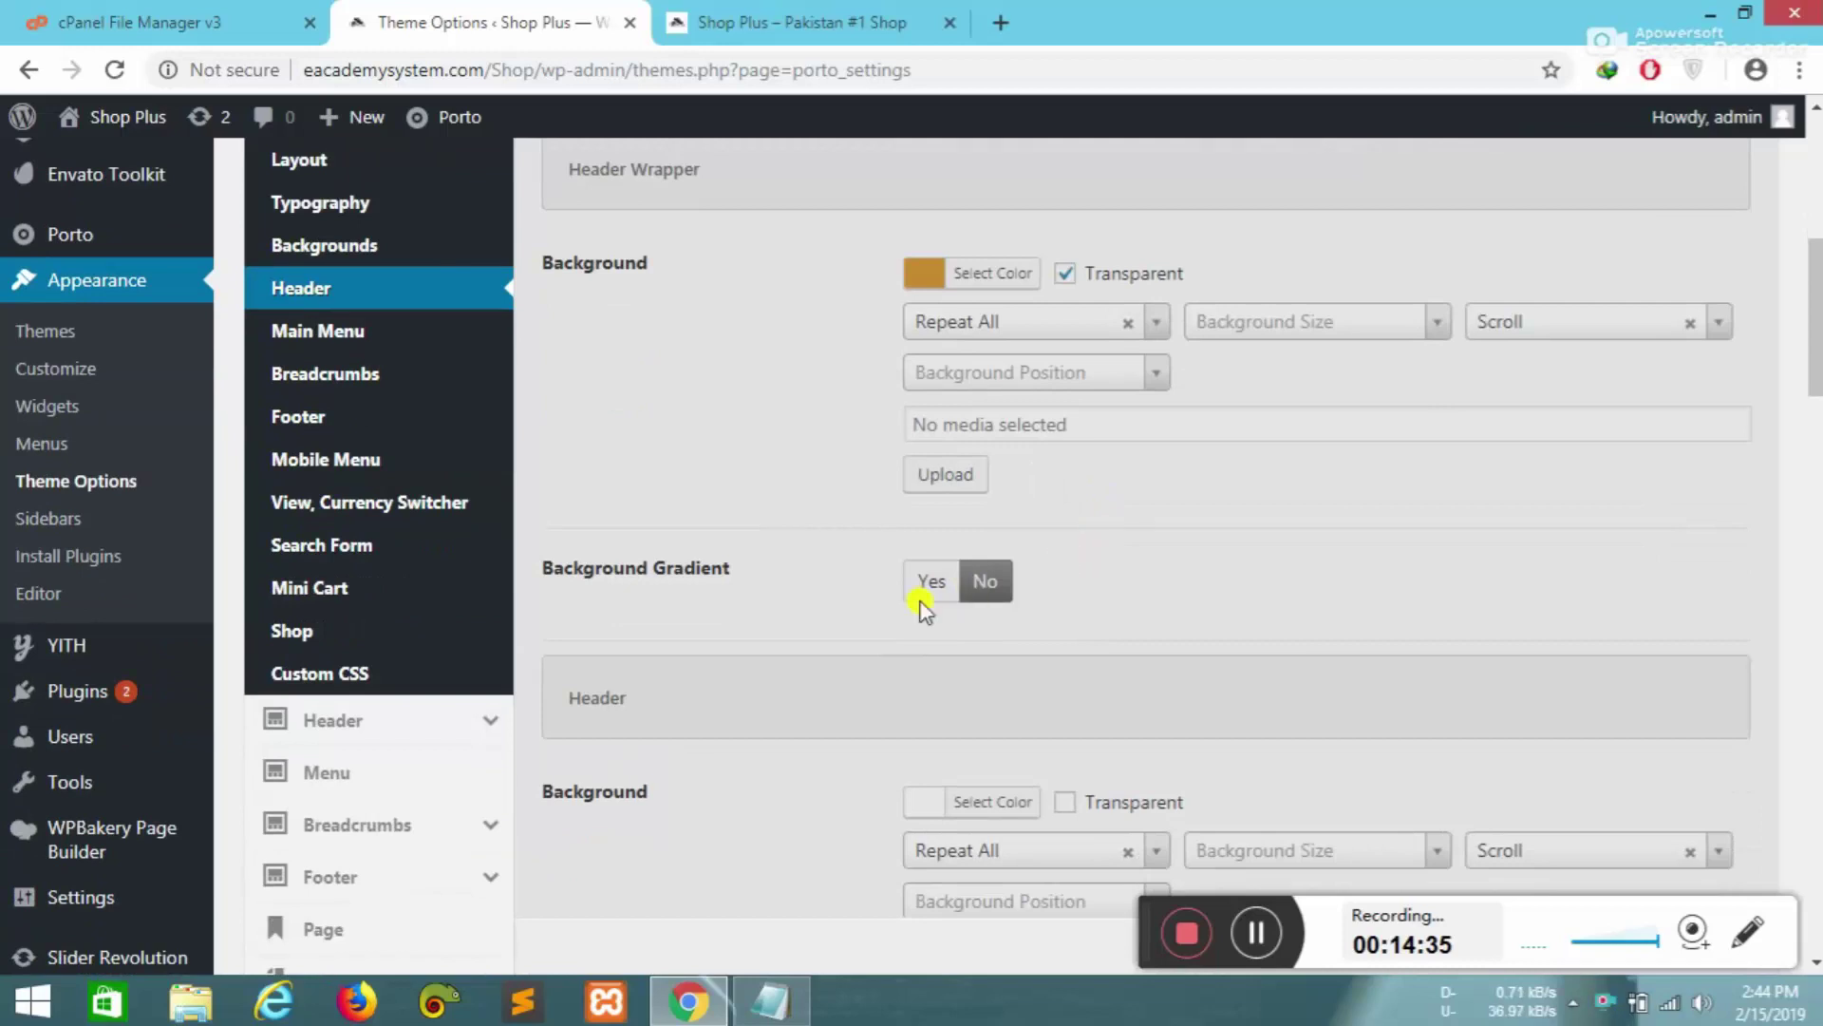
scroll(832, 619, "down", 5)
right_click(976, 413)
left_click(968, 287)
scroll(617, 399, "up", 1)
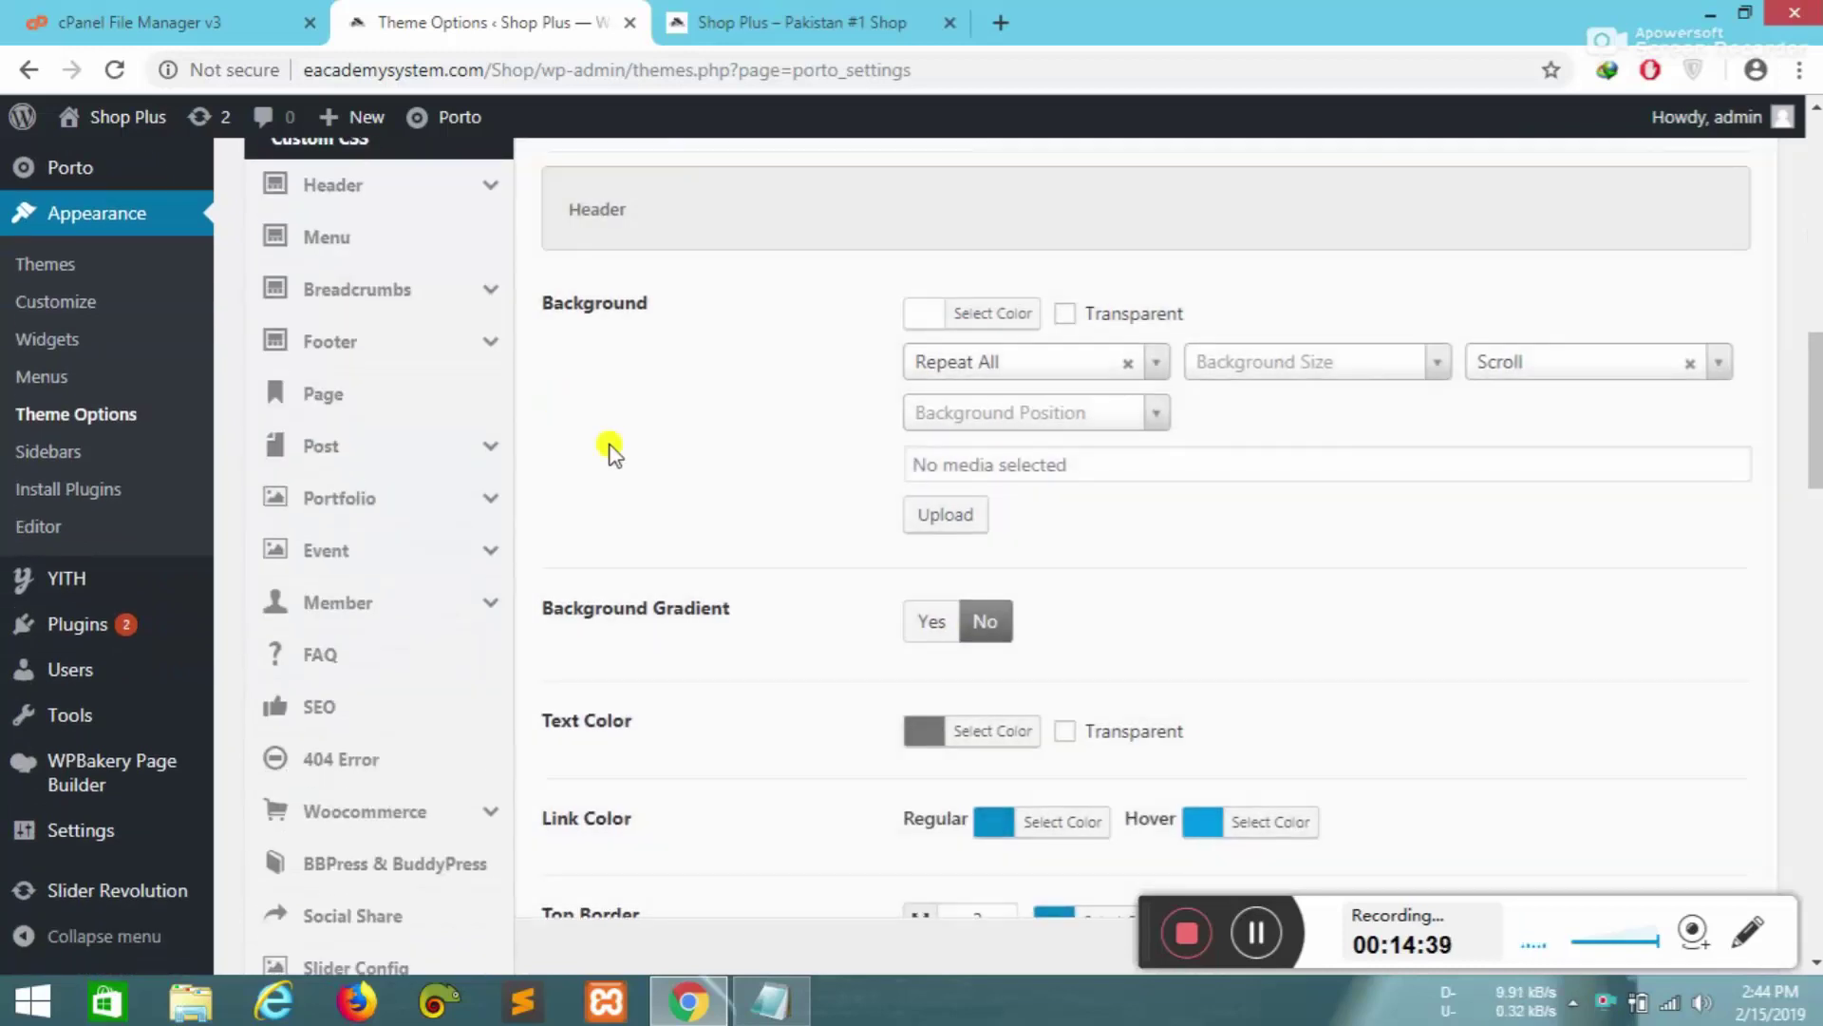
scroll(611, 454, "up", 3)
scroll(848, 584, "up", 4)
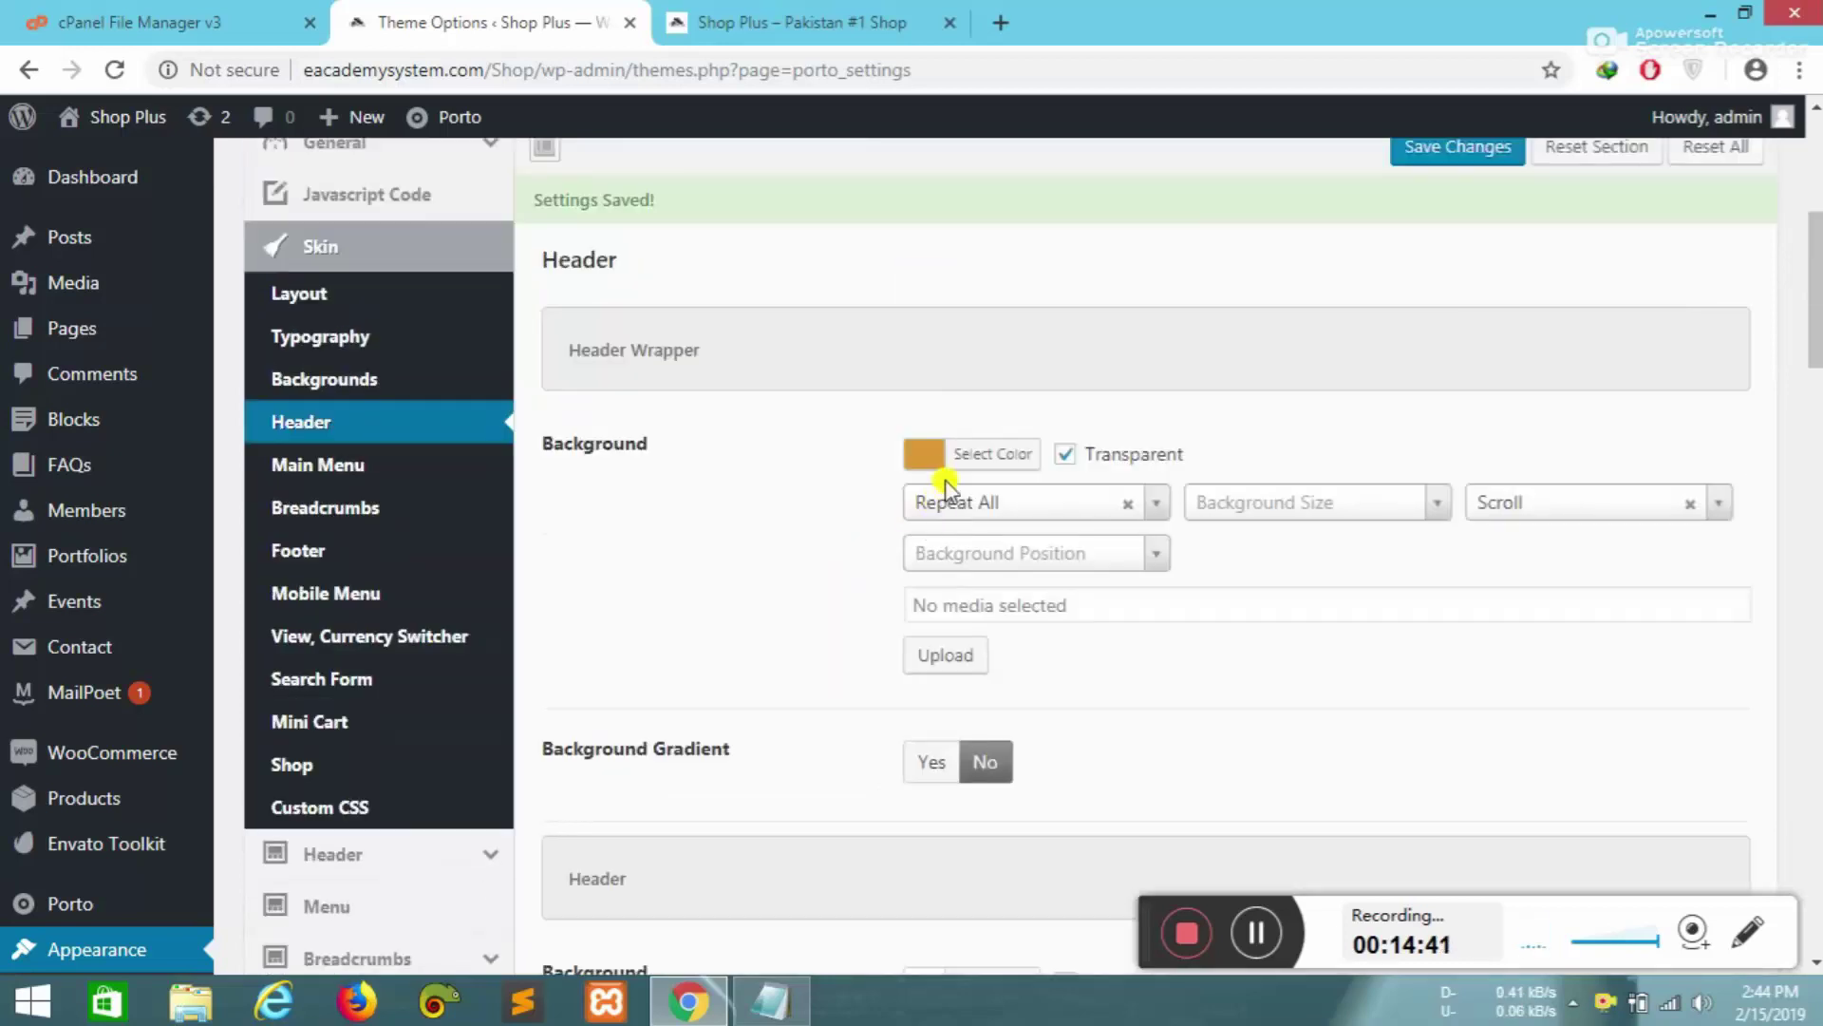
- Review the Header text, link, border and margin options, the Sticky Header background, and the opacity settings for banners behind the header
scroll(912, 475, "down", 5)
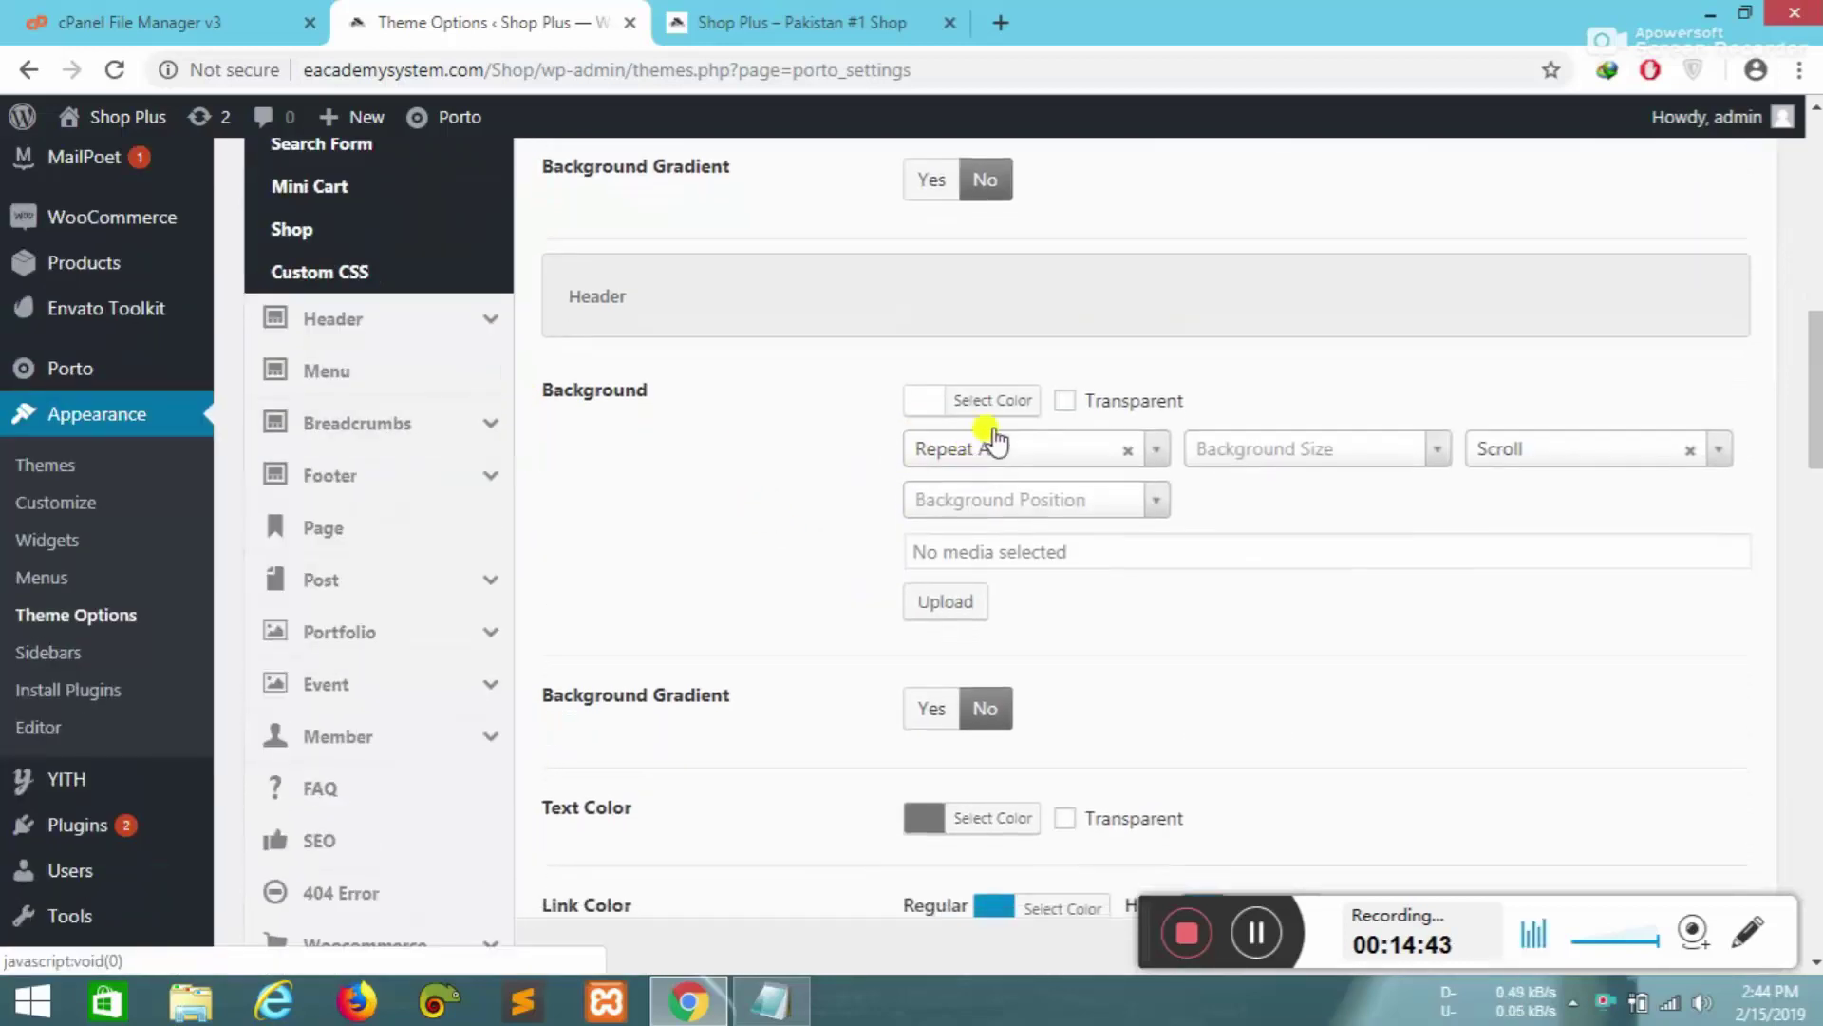
scroll(940, 653, "down", 5)
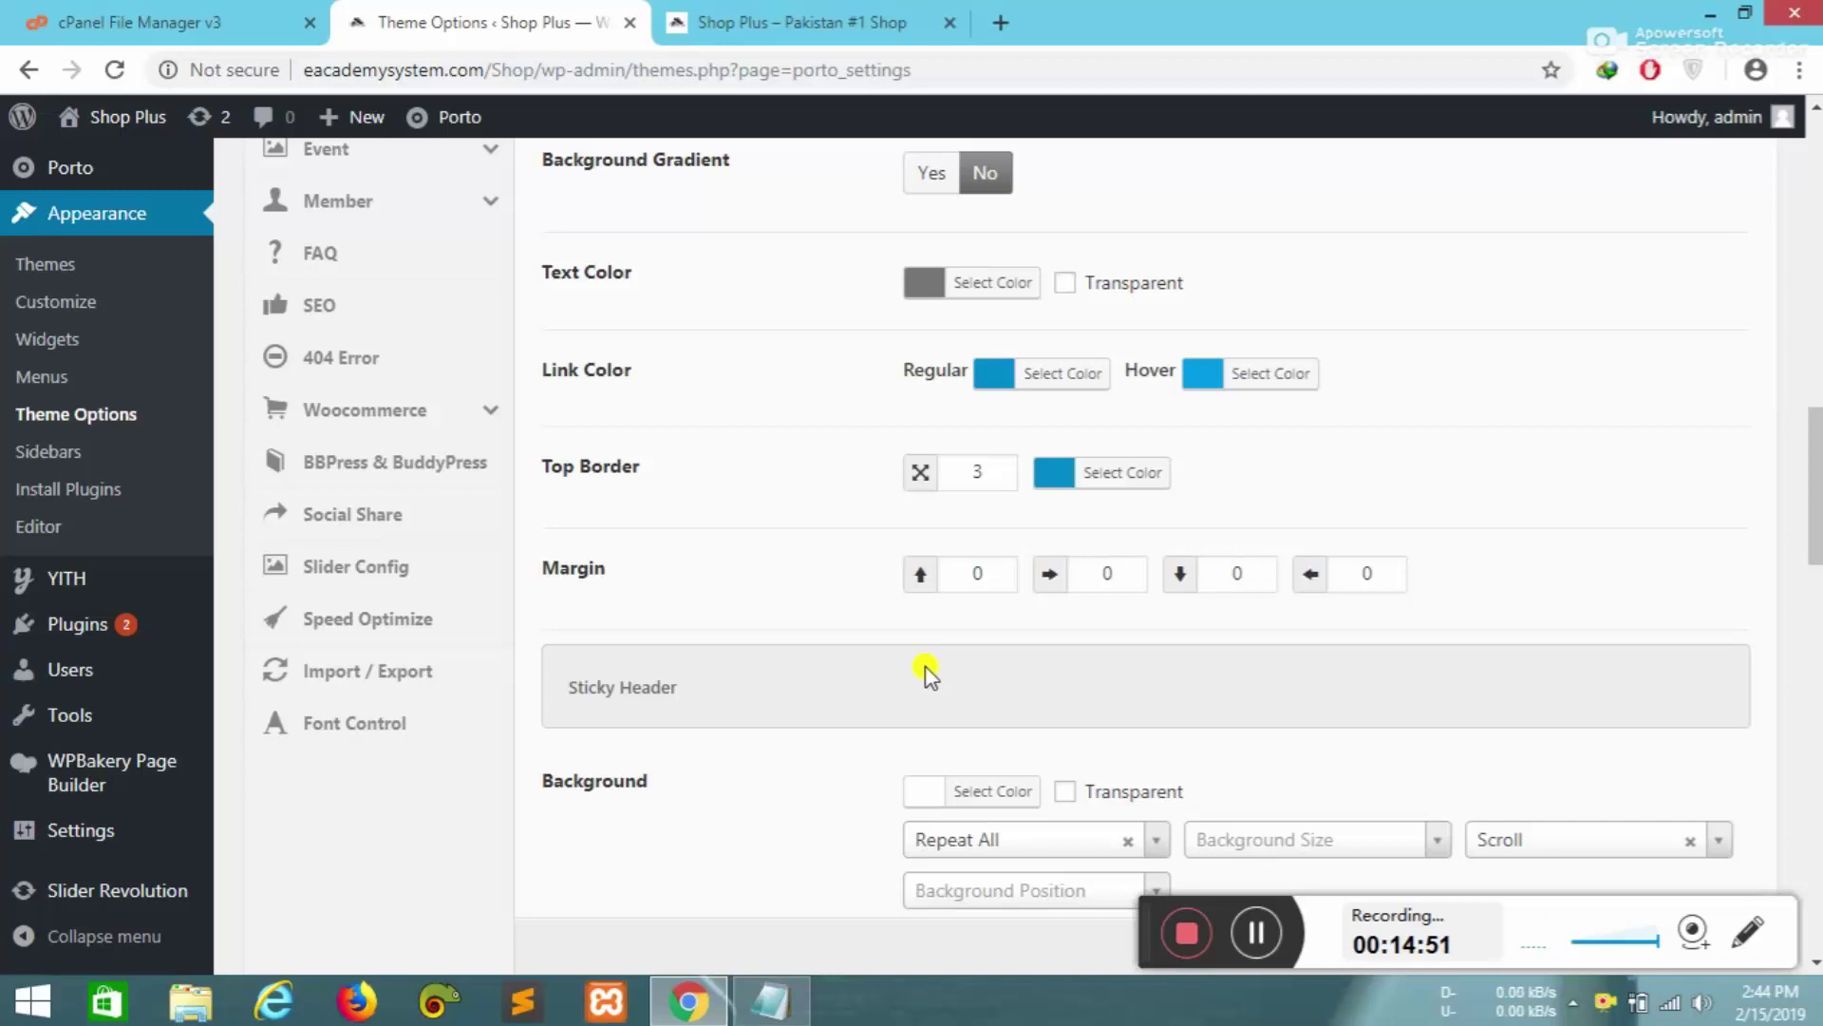
scroll(926, 674, "down", 5)
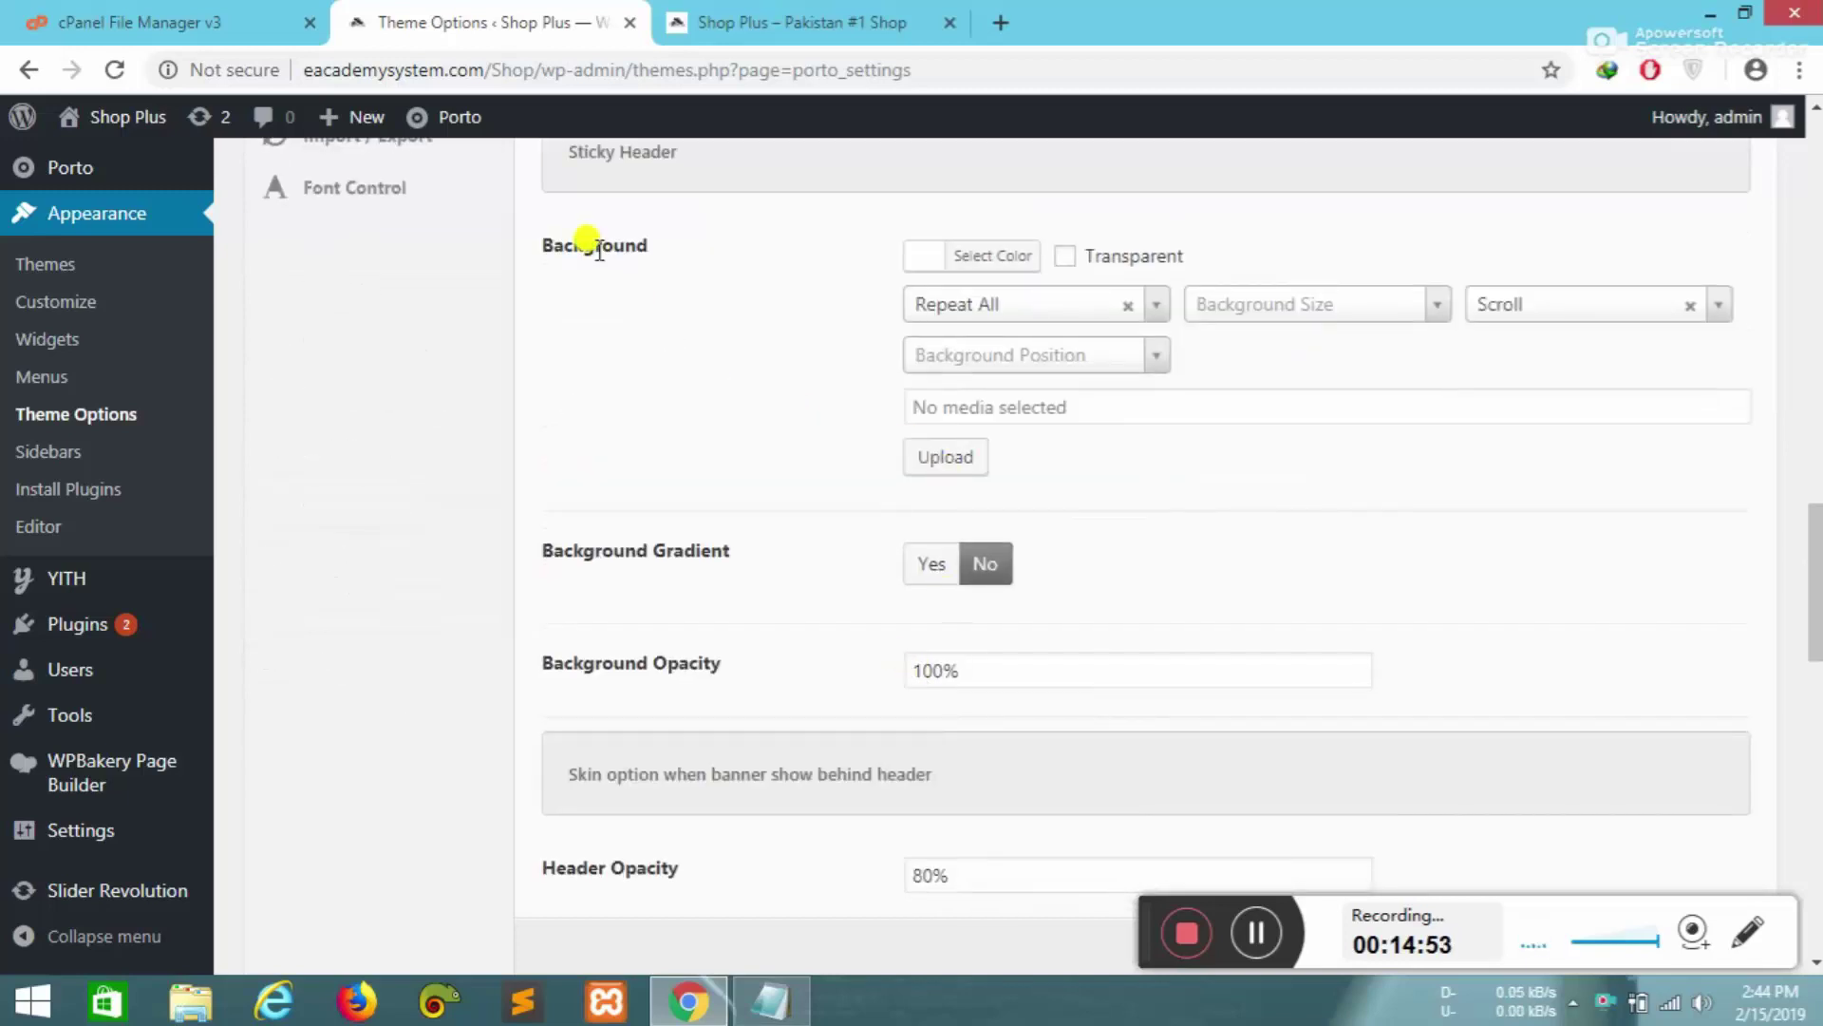
scroll(903, 570, "down", 4)
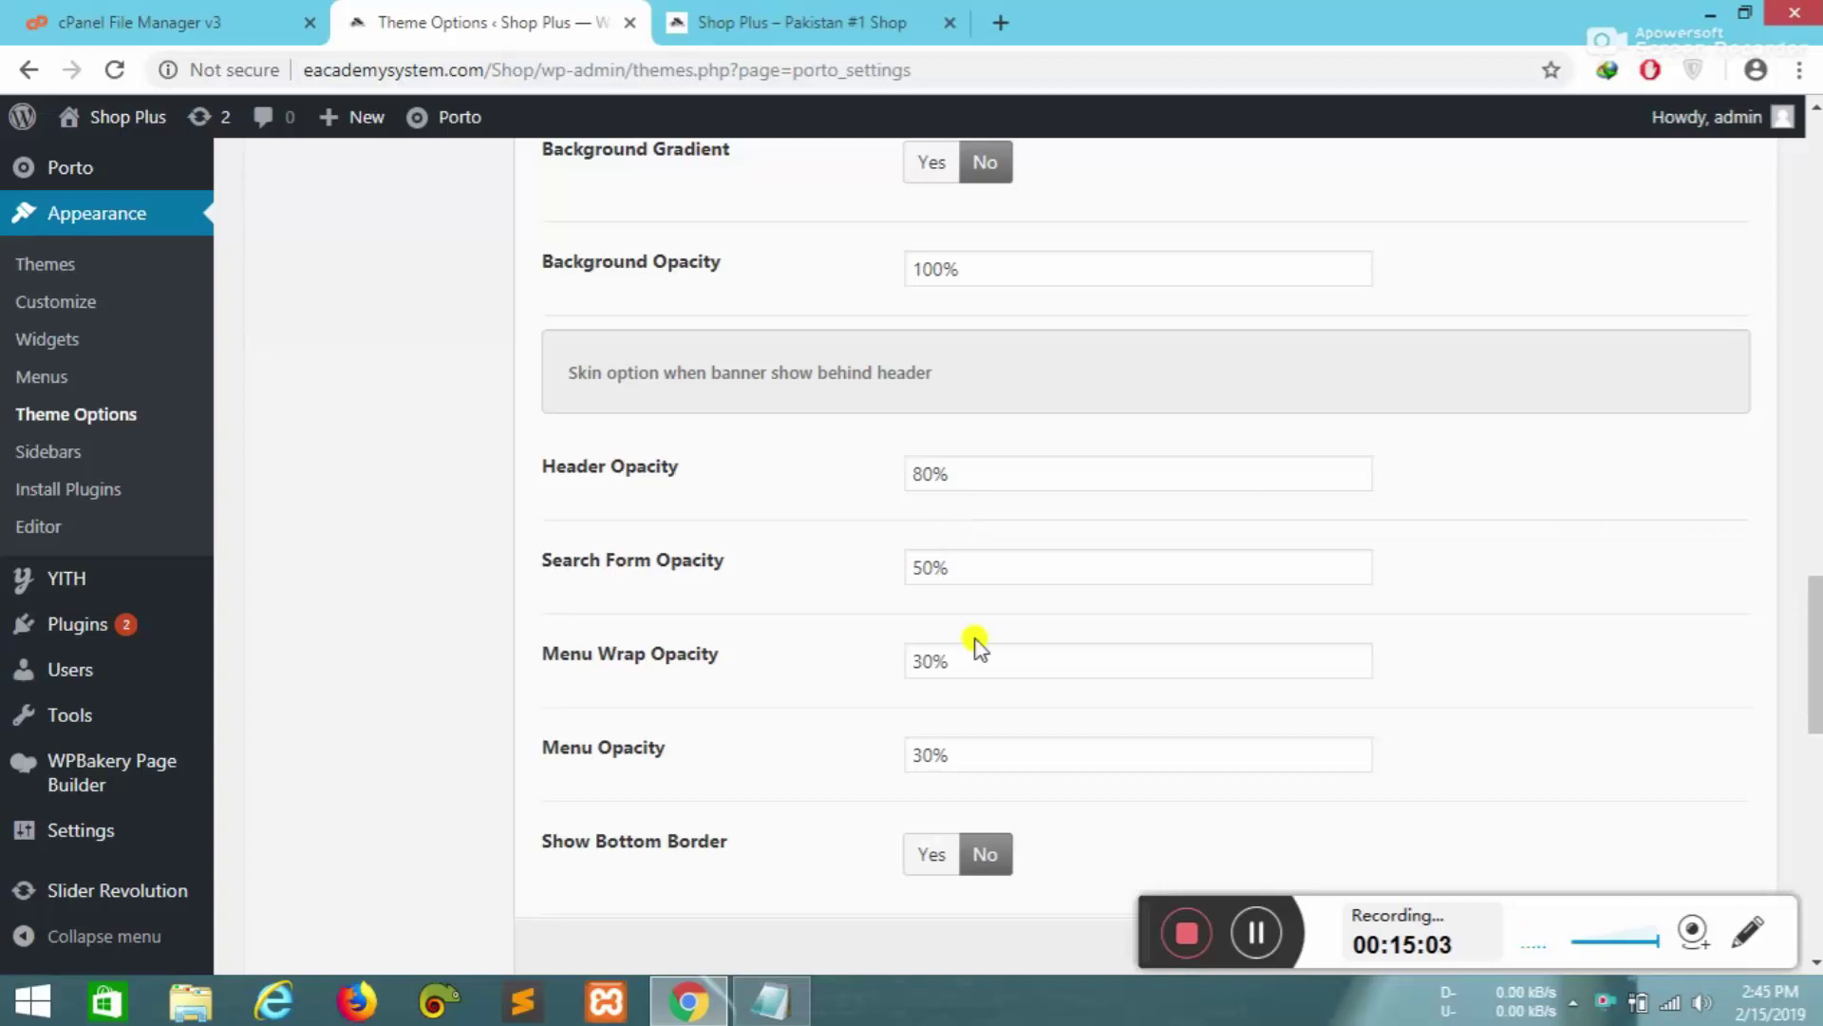
scroll(978, 641, "up", 4)
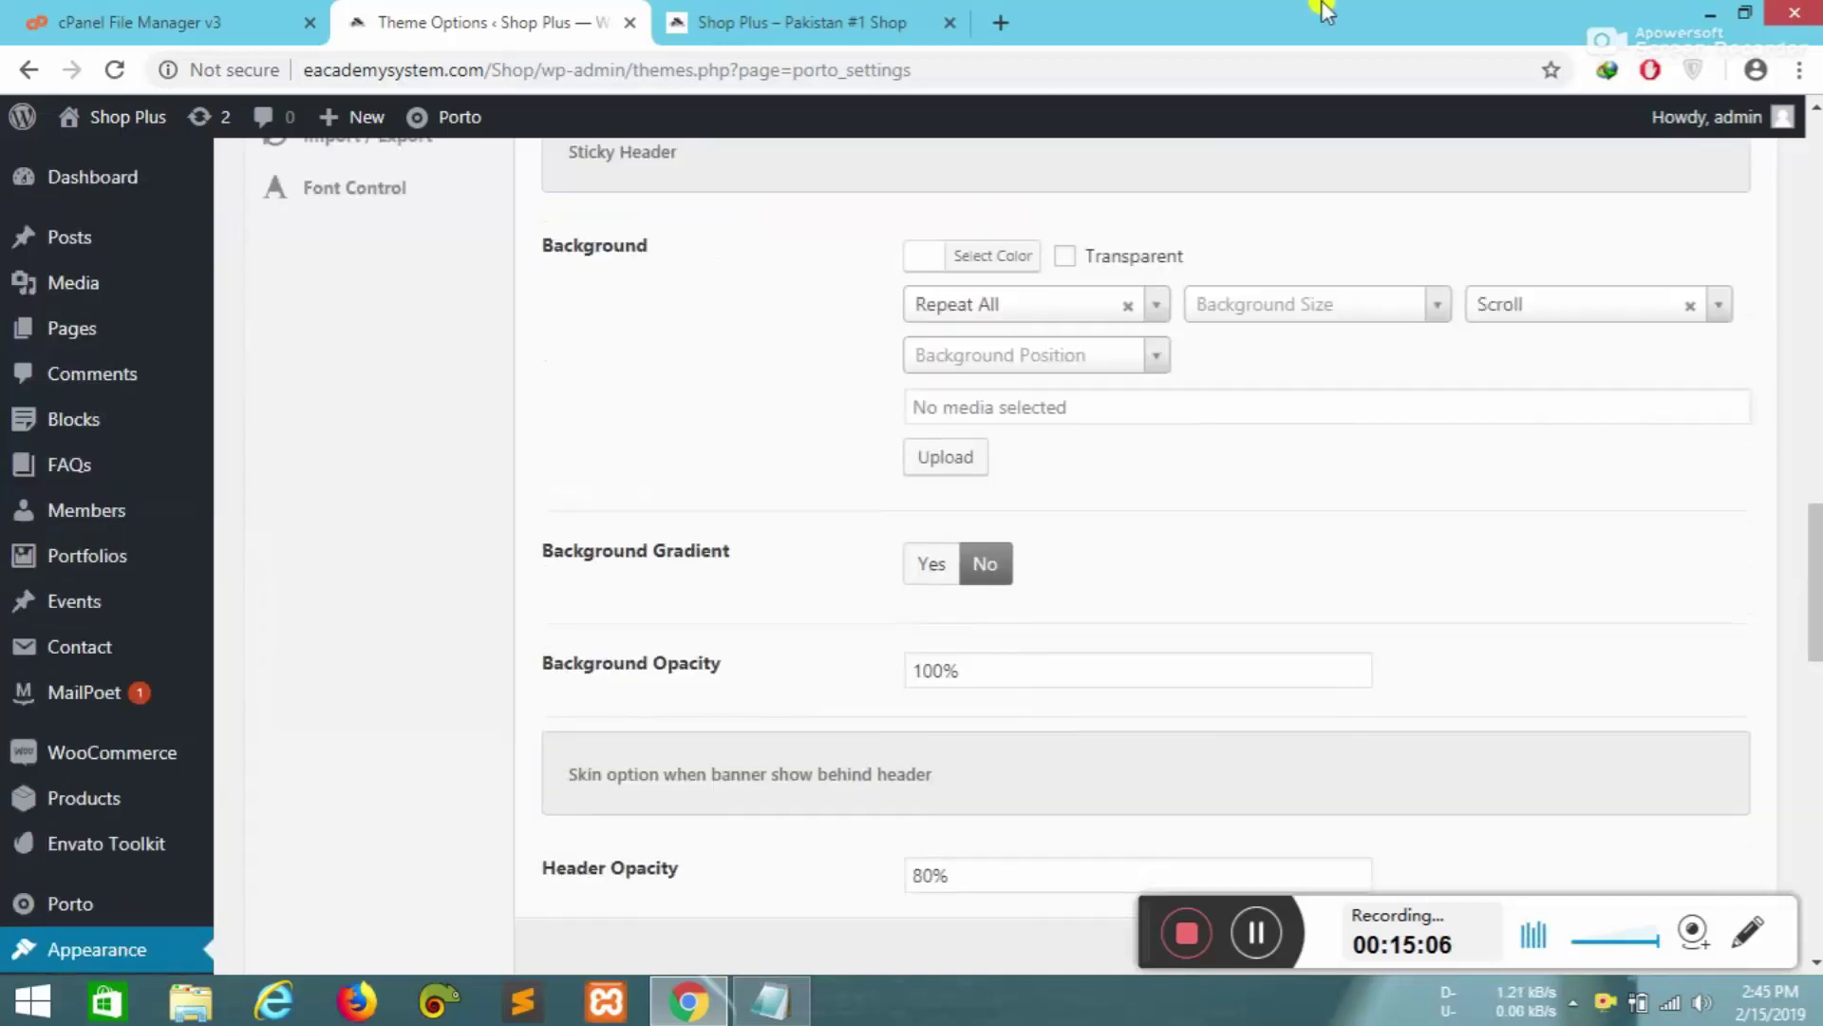
scroll(607, 561, "down", 1)
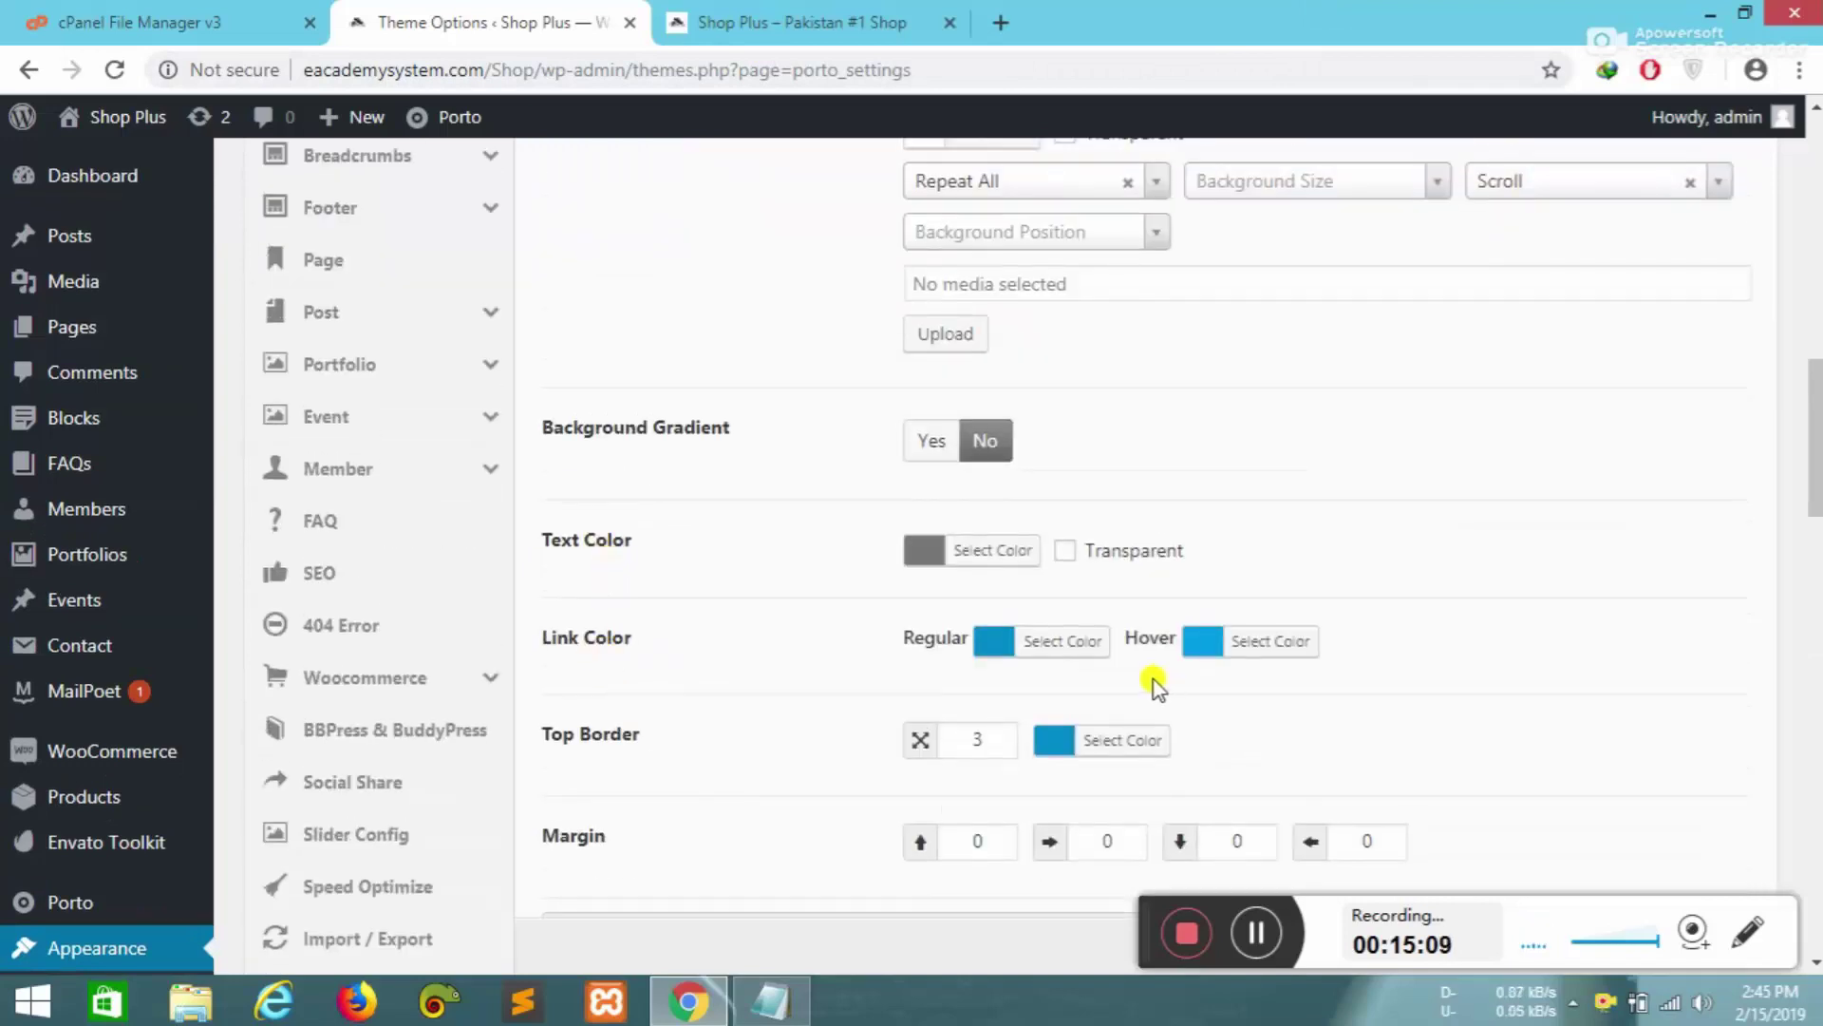
- Examine the dropdowns of the storefront's main menu, including Blog, Shop and Pages
left_click(798, 21)
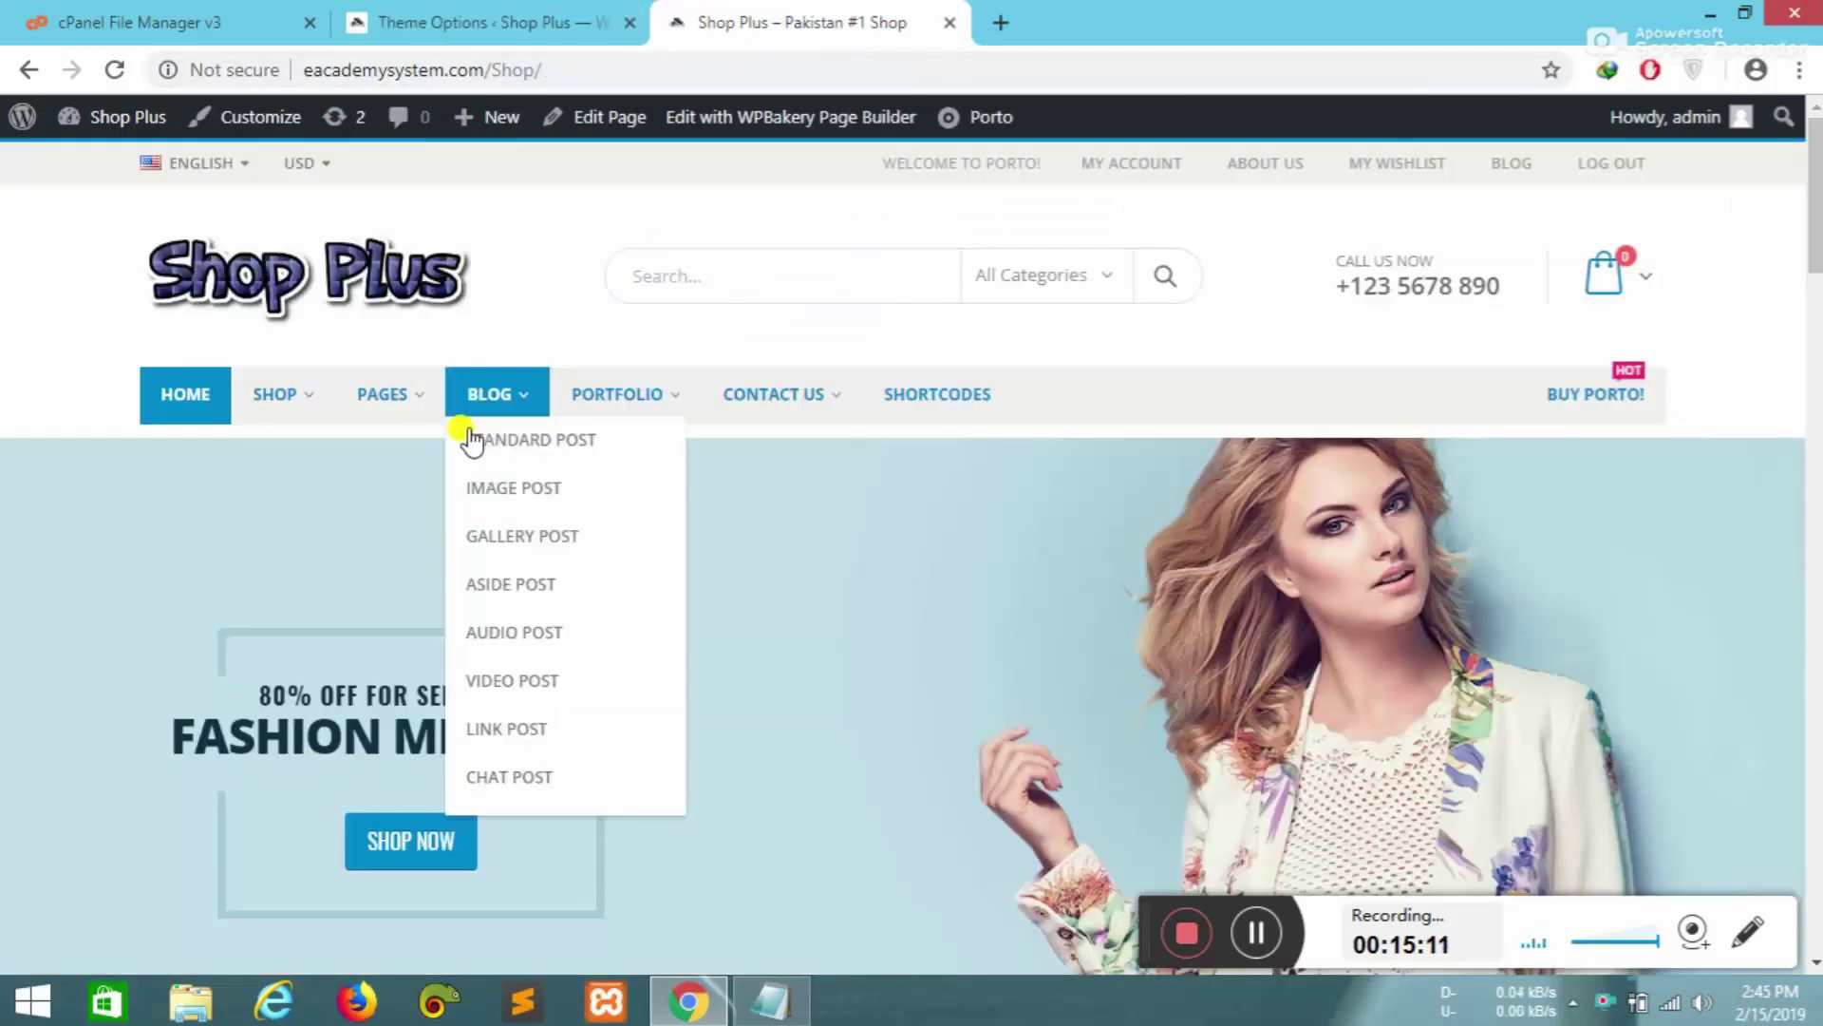
mouse_move(257, 406)
mouse_move(394, 404)
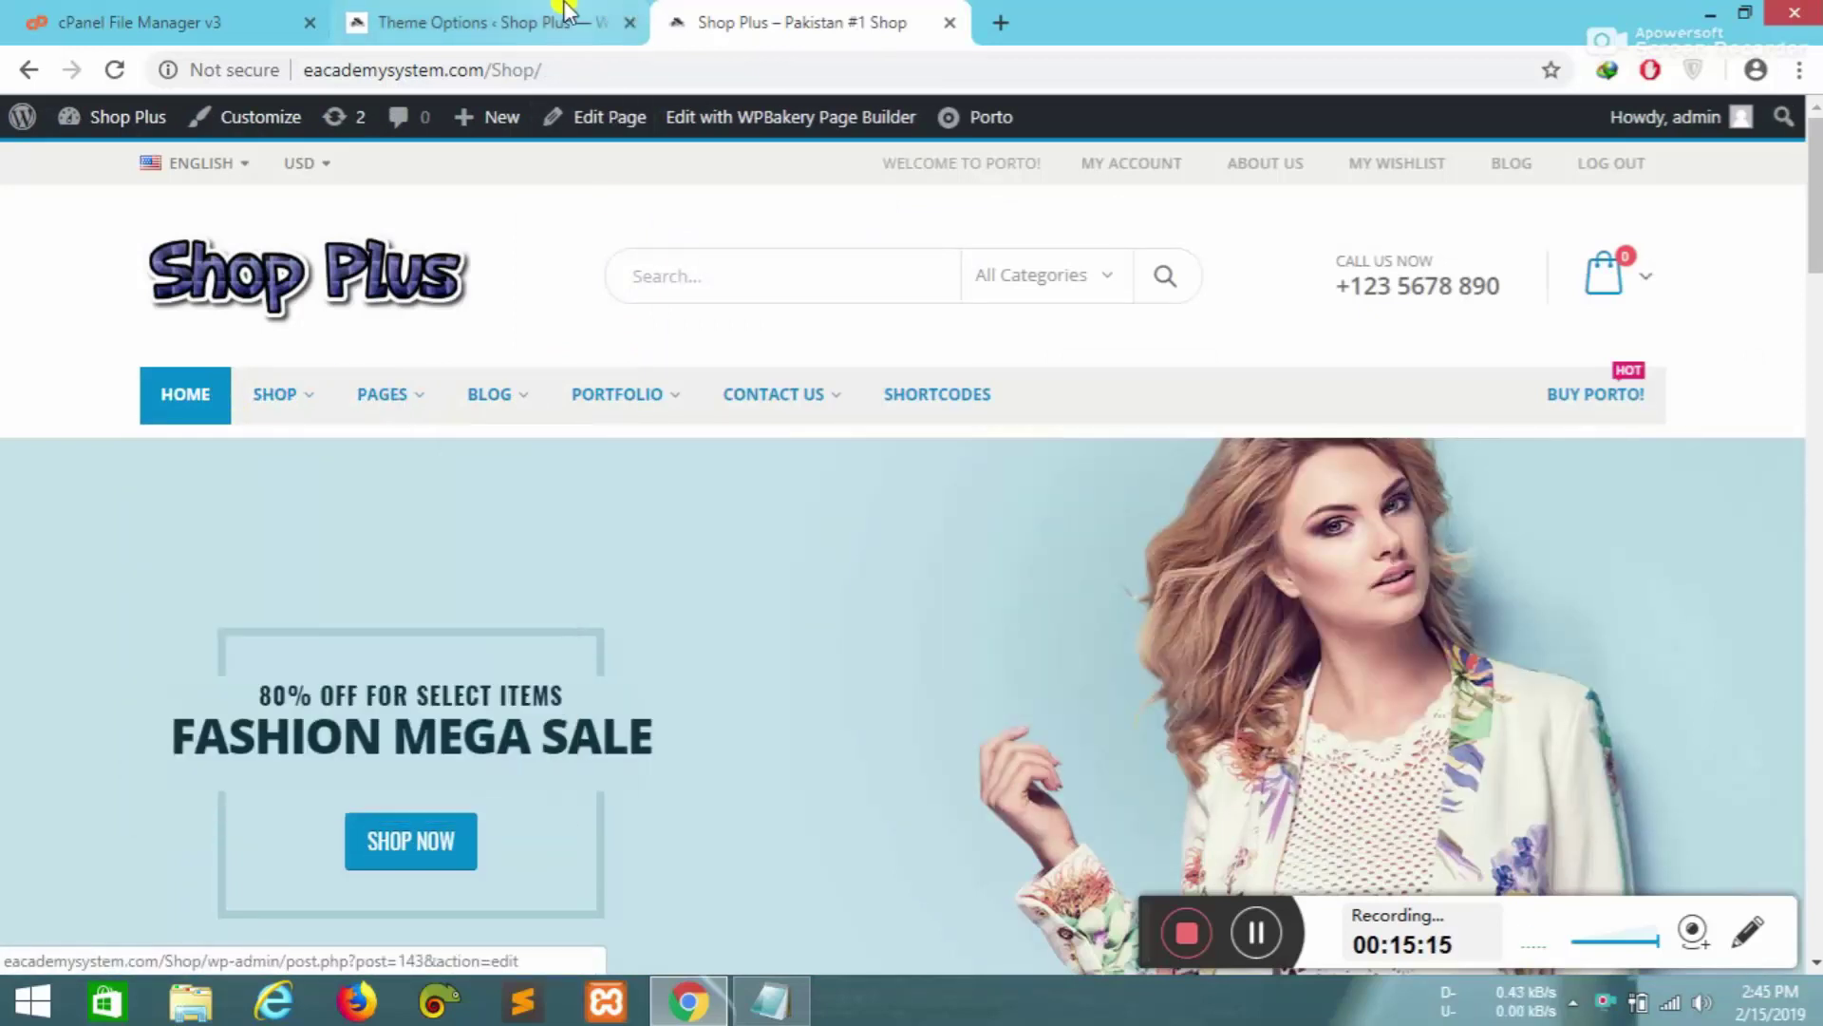
- Open the Main Menu settings under Skin and compare them with the storefront's main menu
left_click(484, 22)
scroll(699, 589, "up", 2)
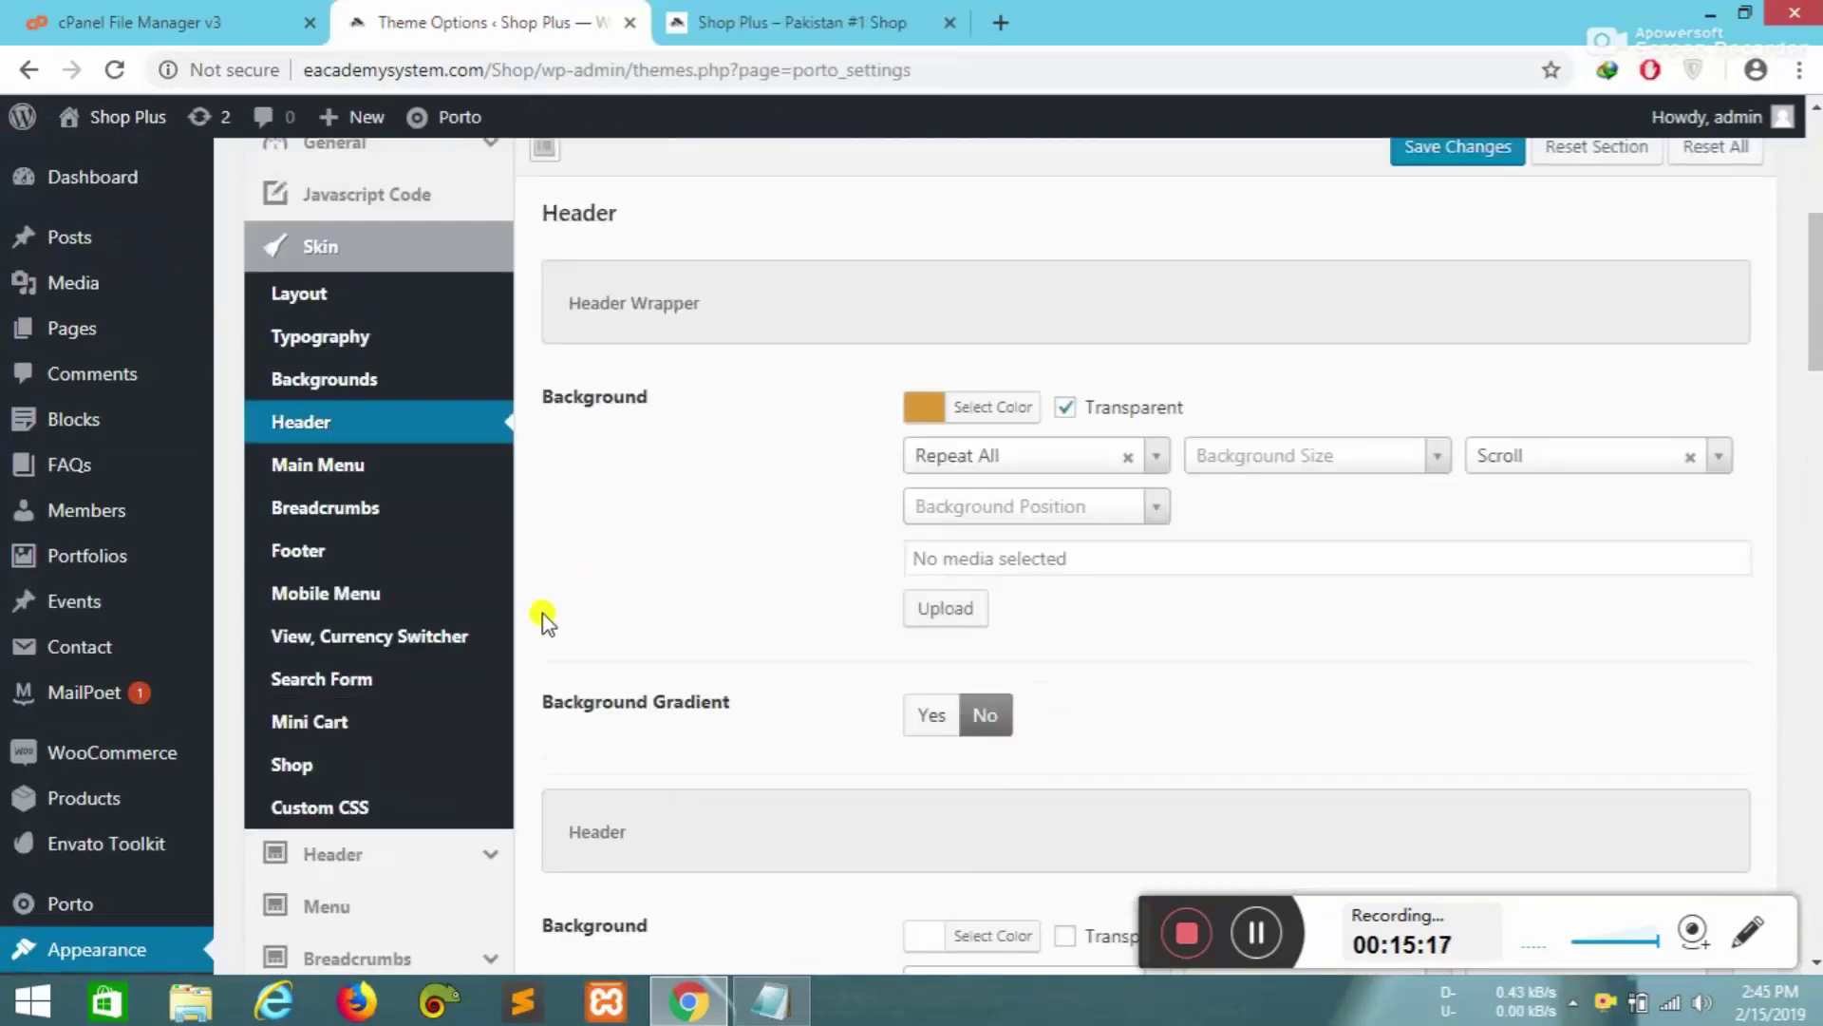
left_click(285, 484)
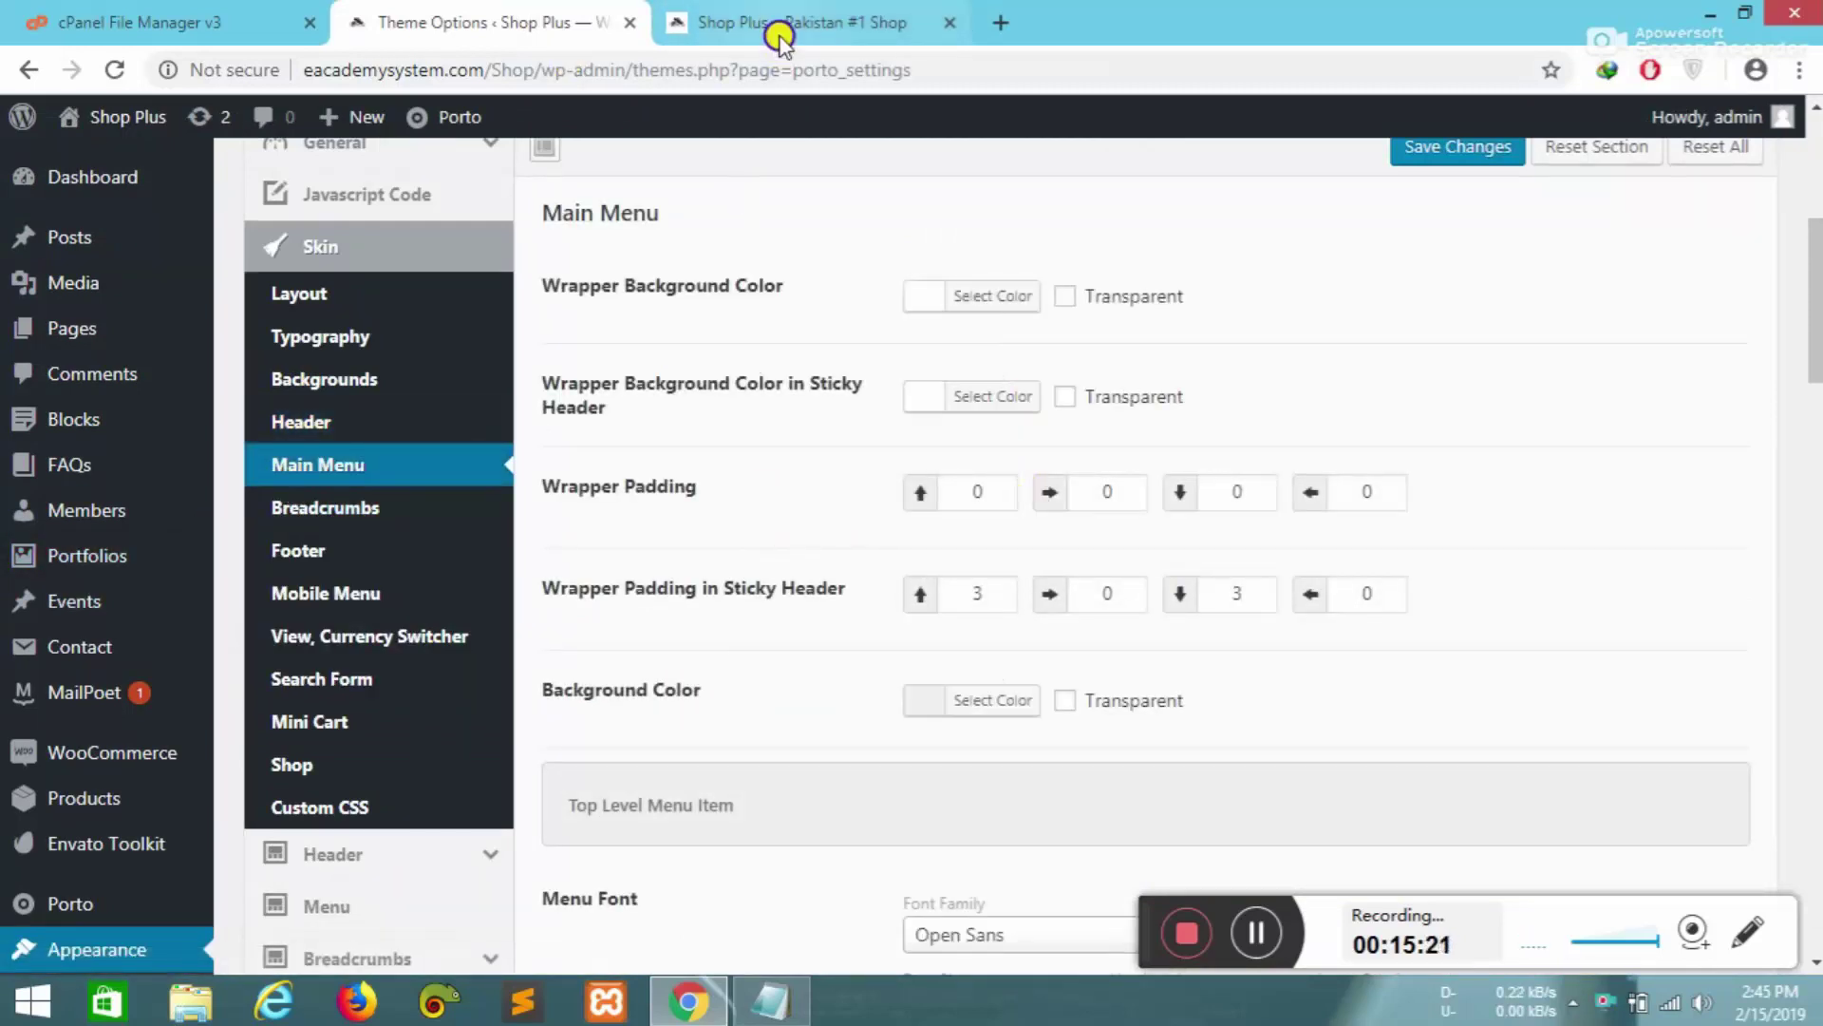
left_click(813, 19)
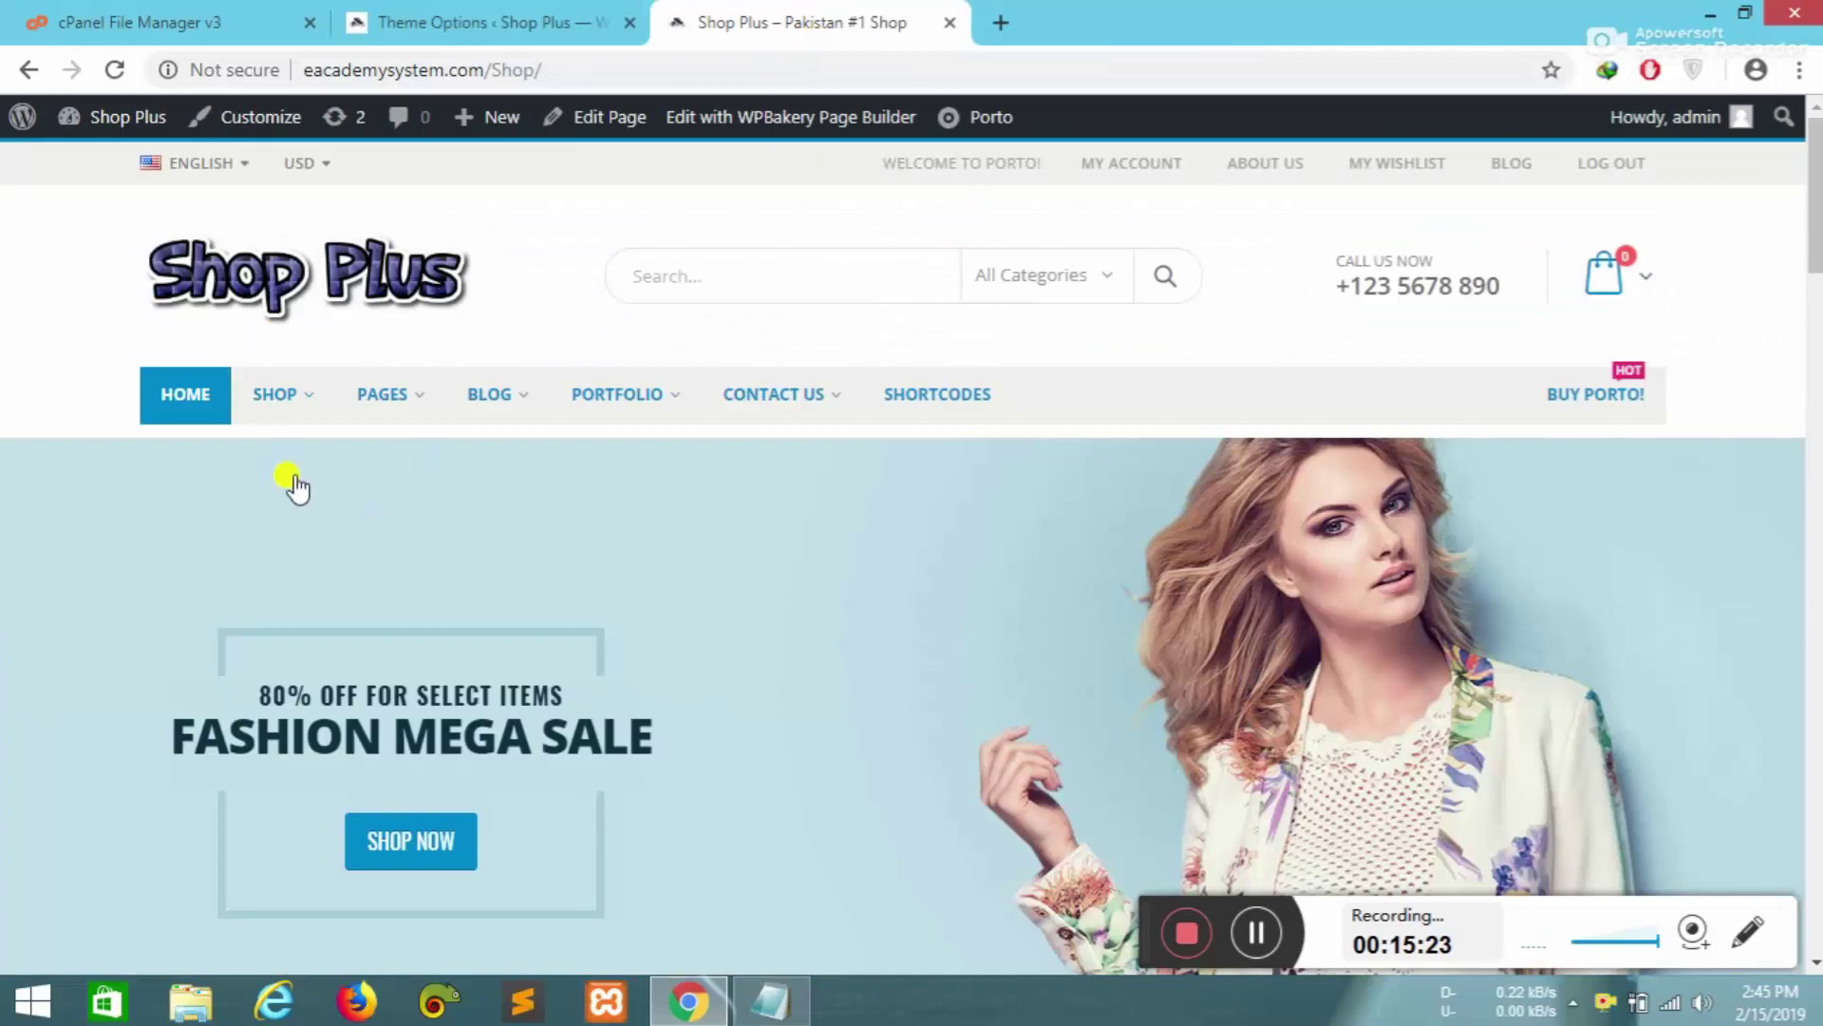
- Compare the store's navigation dropdowns with the Main Menu font, link and hover colour settings in the theme options
mouse_move(327, 501)
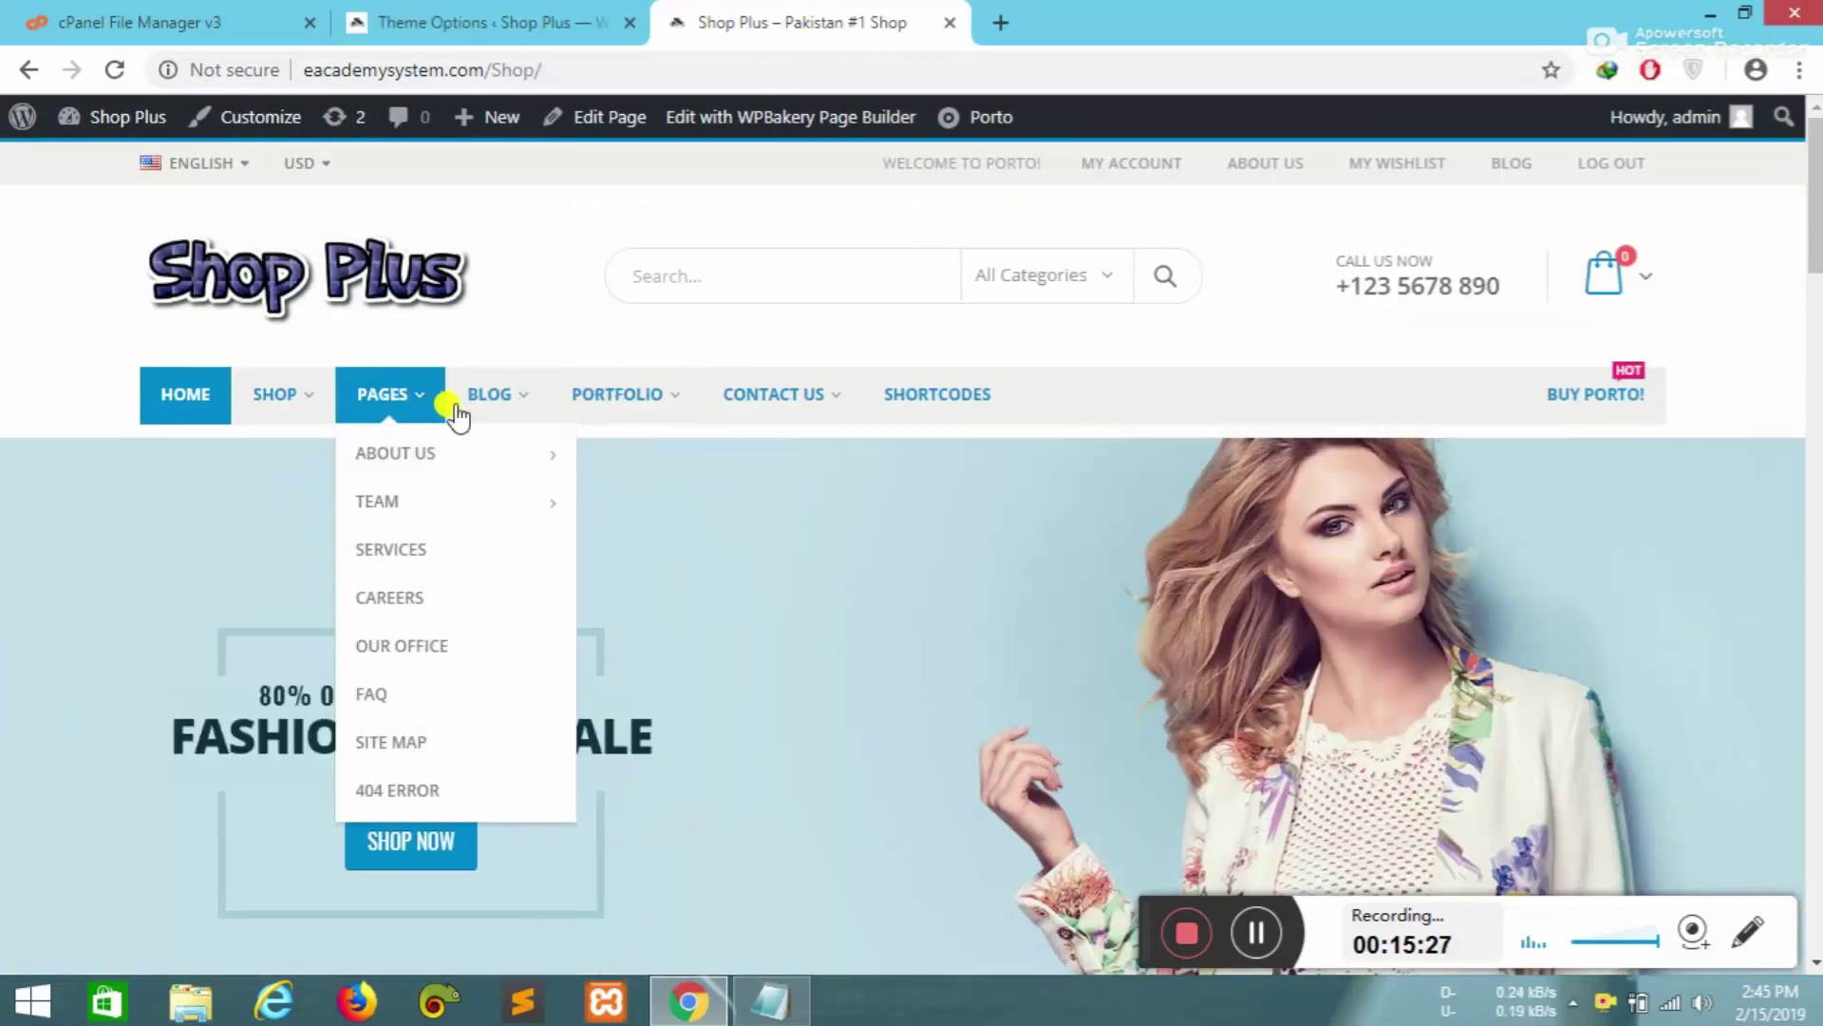
mouse_move(489, 395)
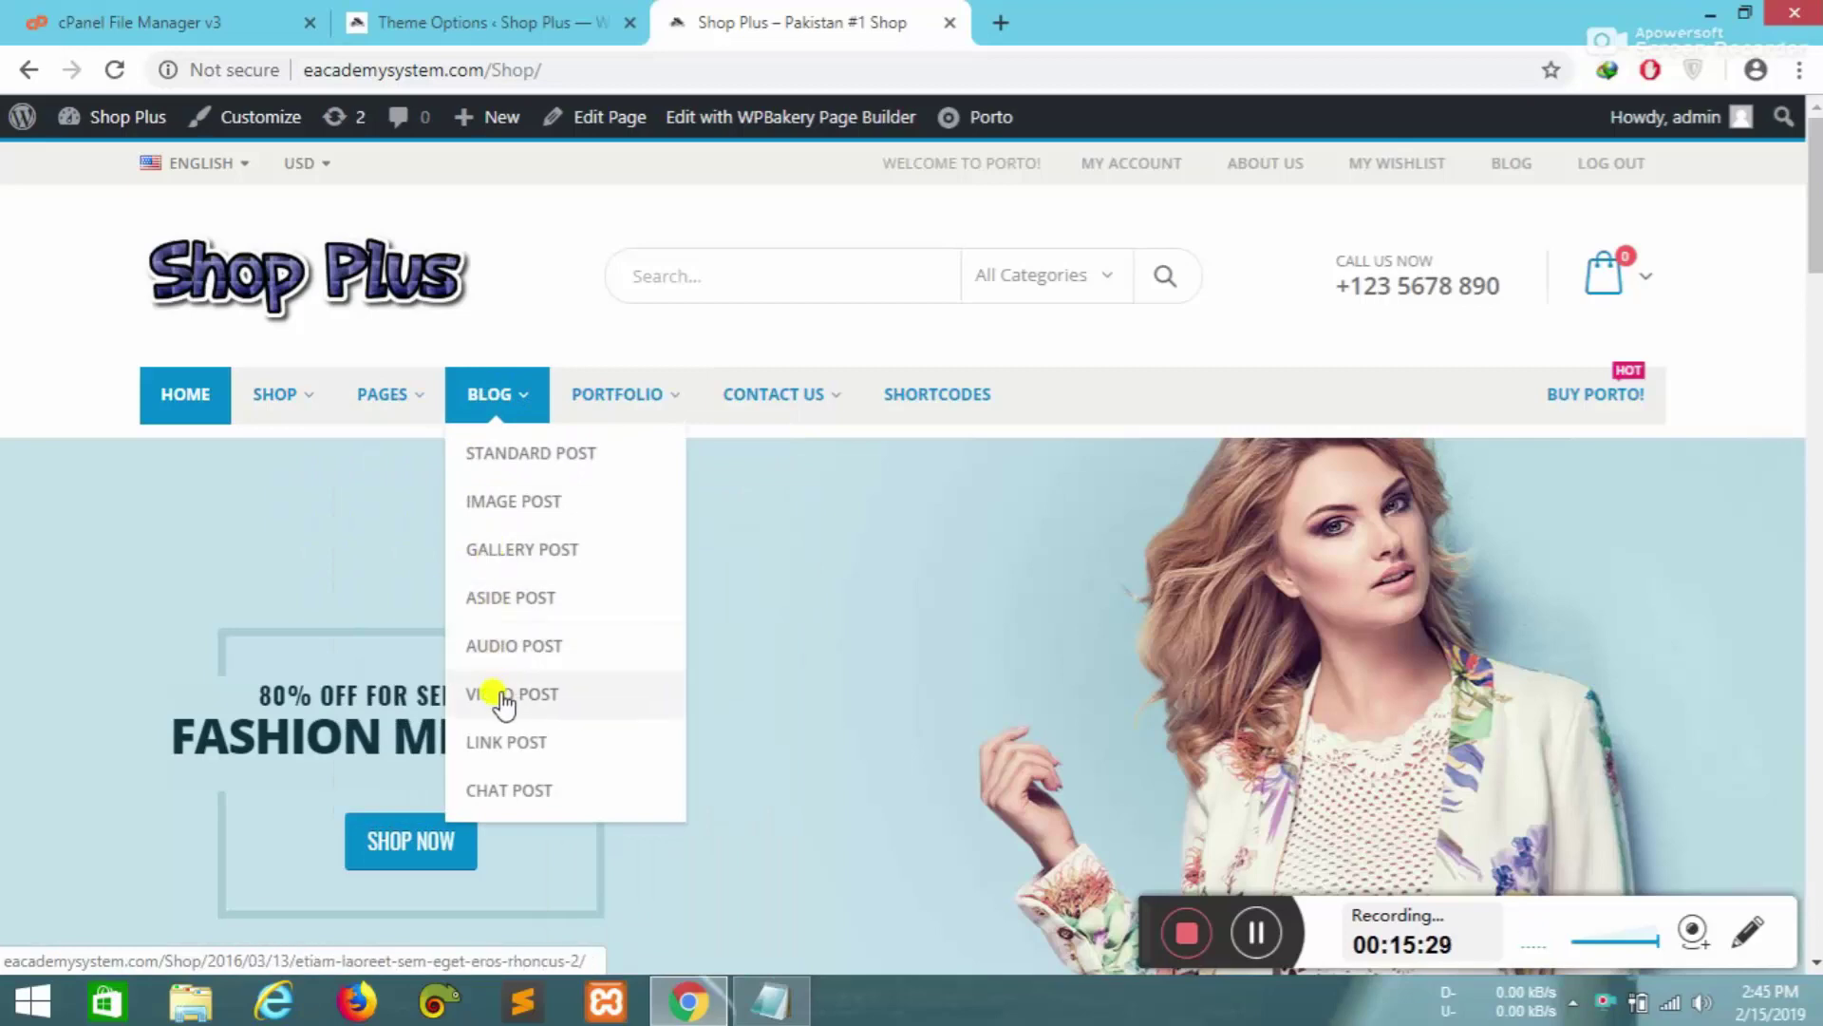
left_click(422, 24)
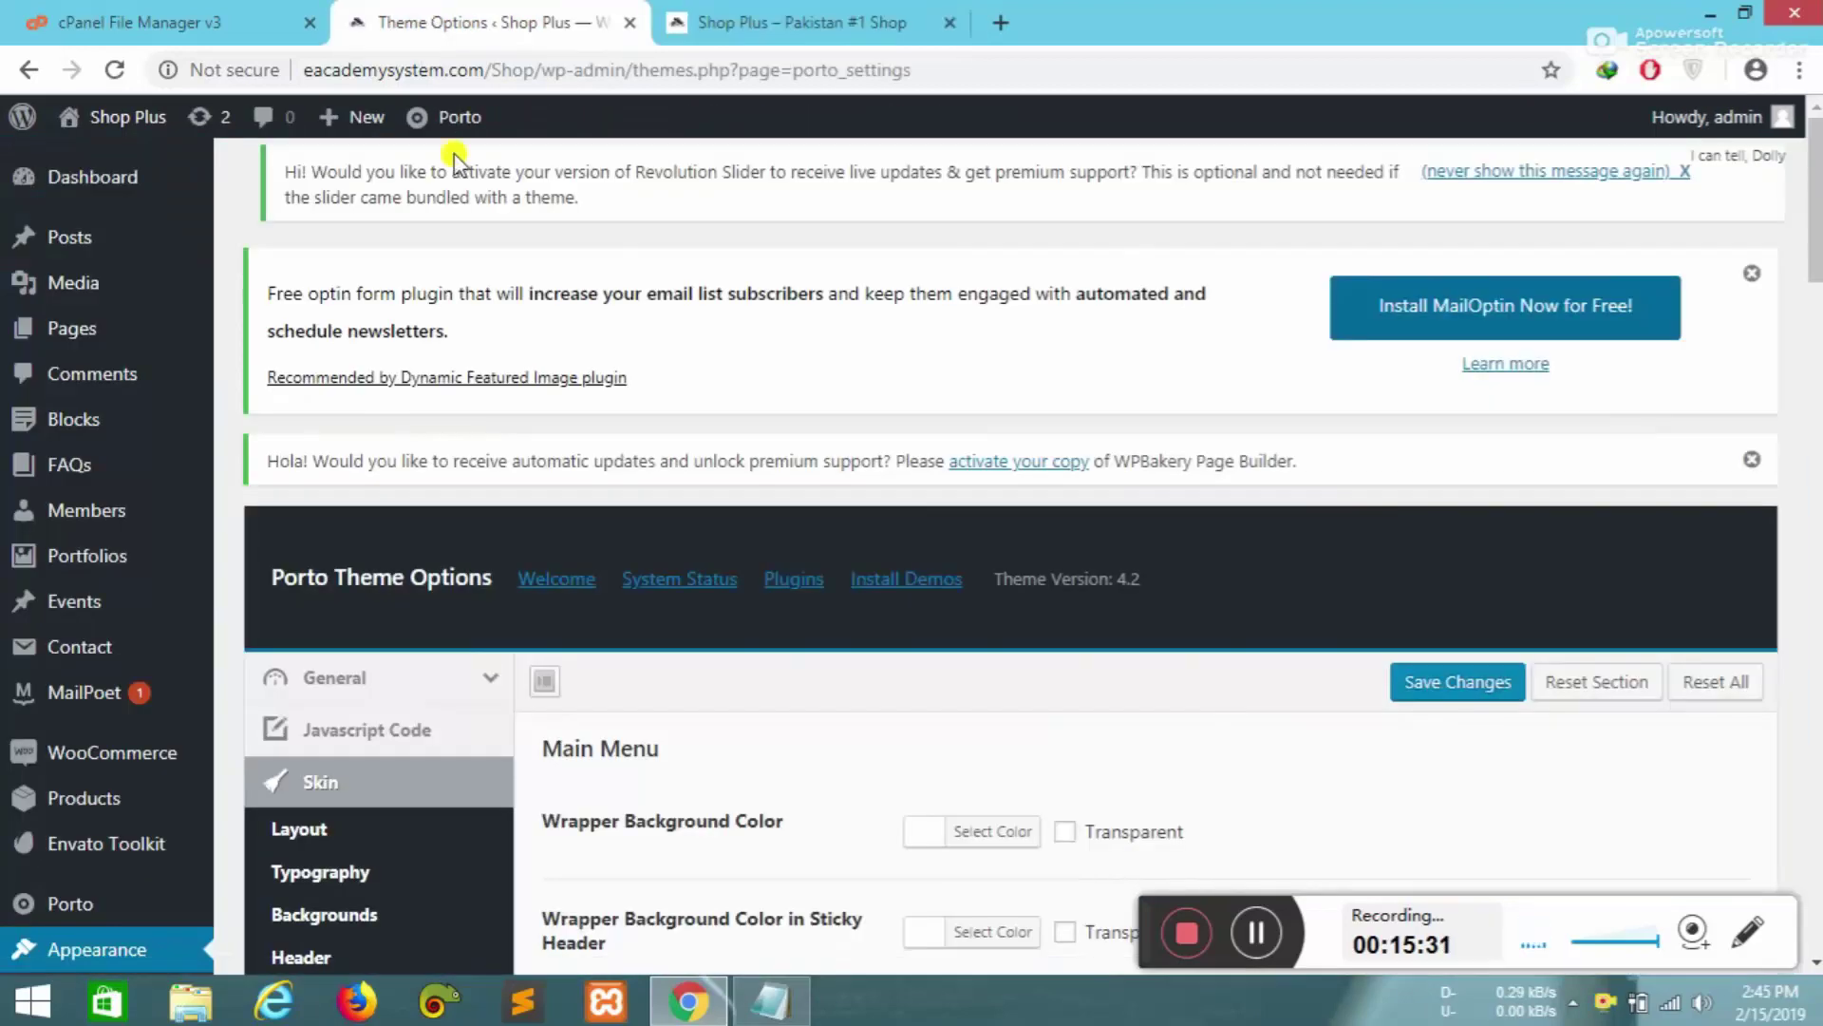
scroll(639, 684, "down", 4)
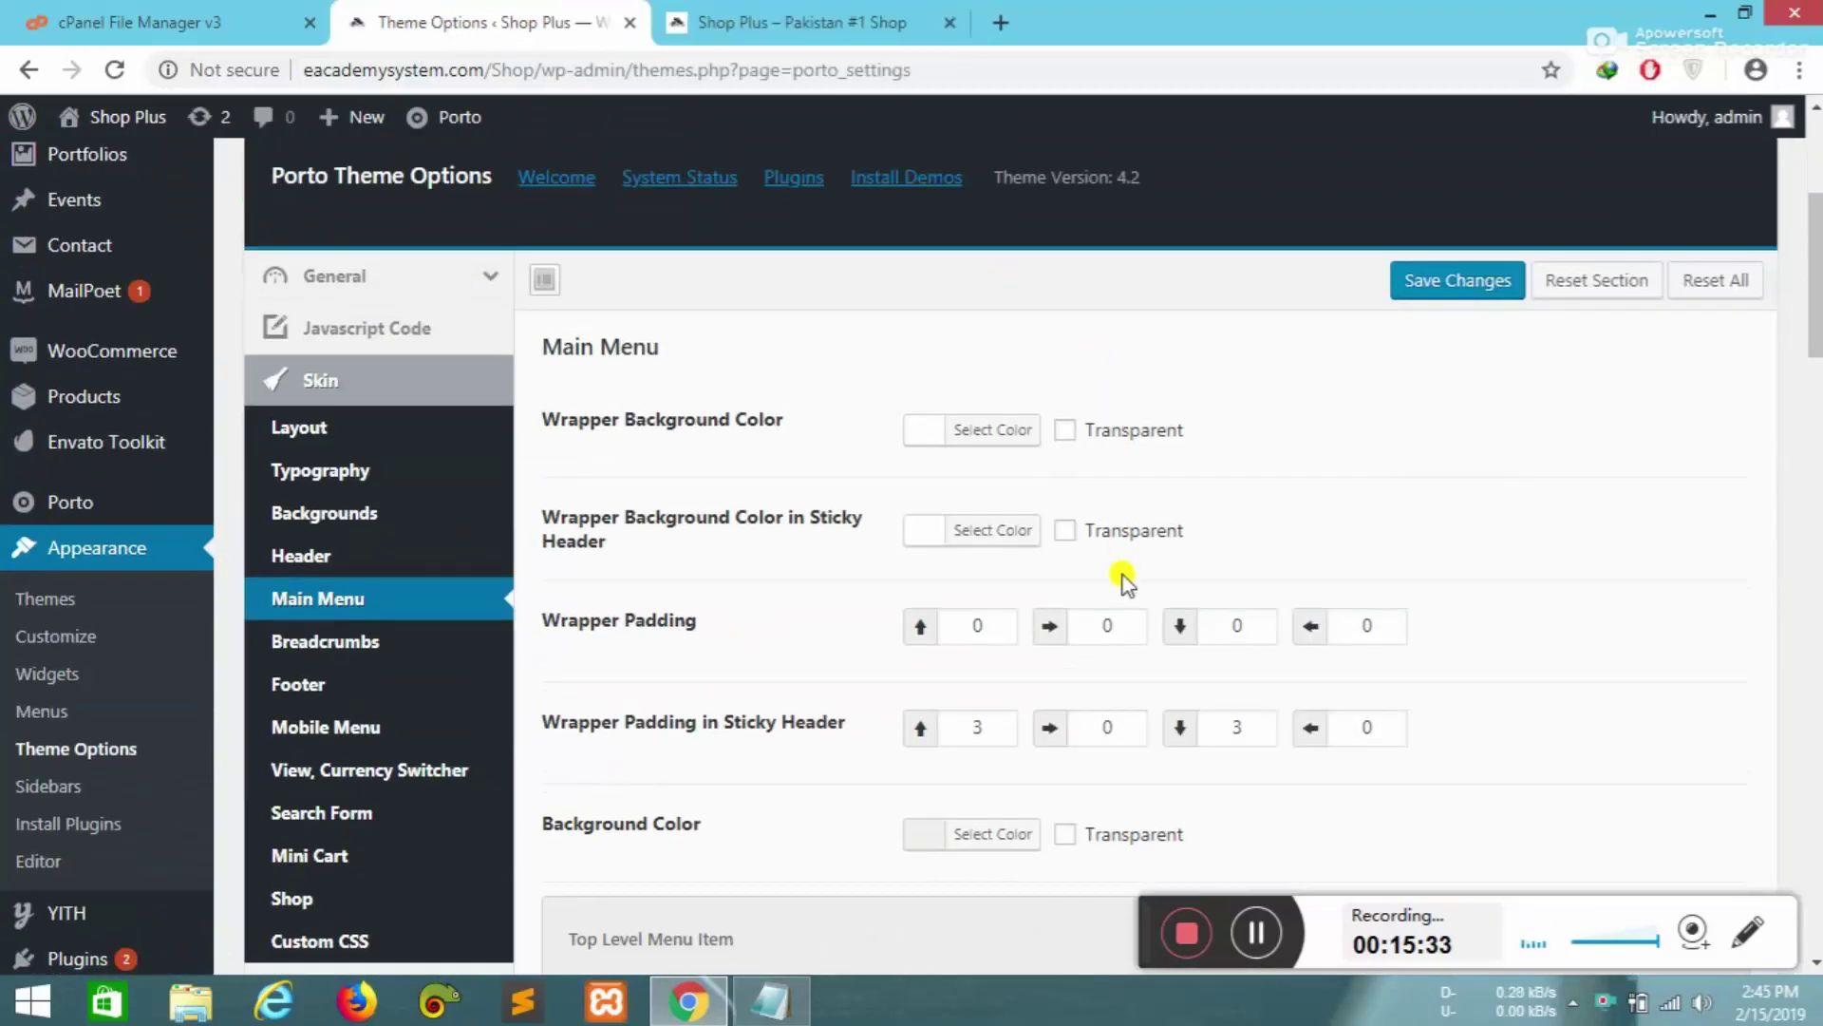
scroll(1123, 579, "down", 5)
scroll(1111, 572, "down", 8)
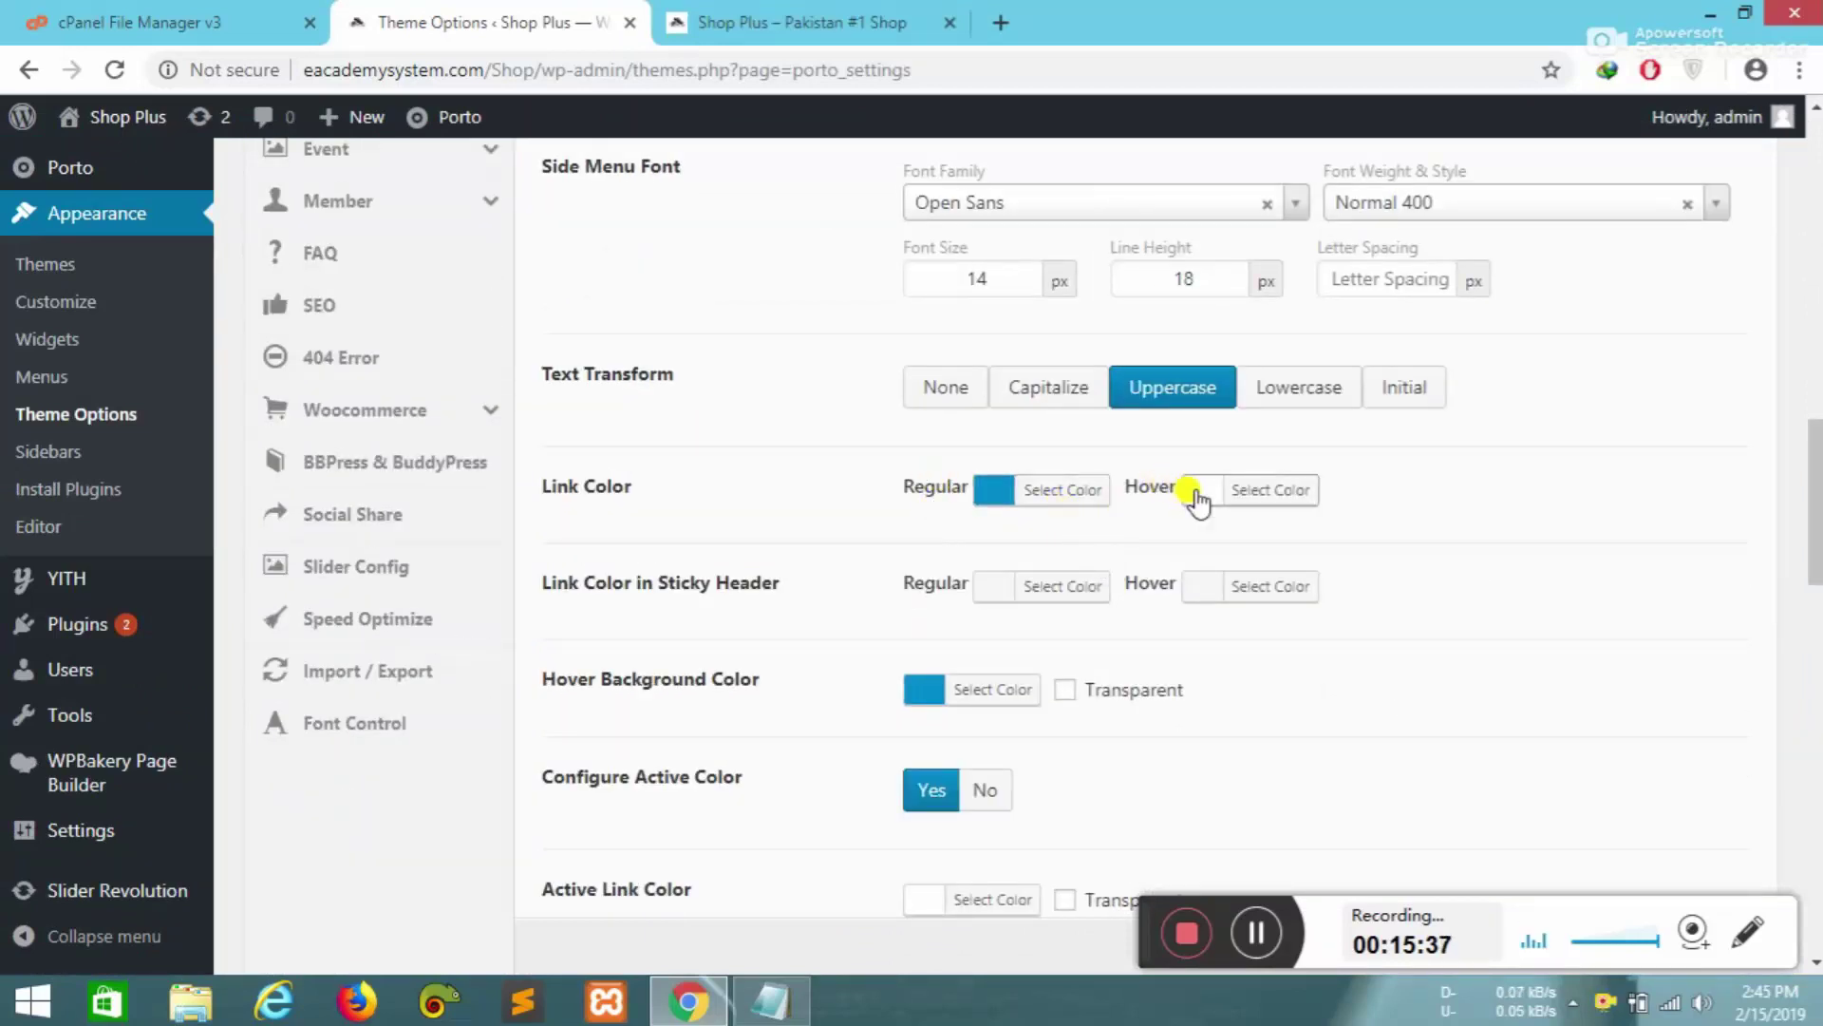
left_click(700, 25)
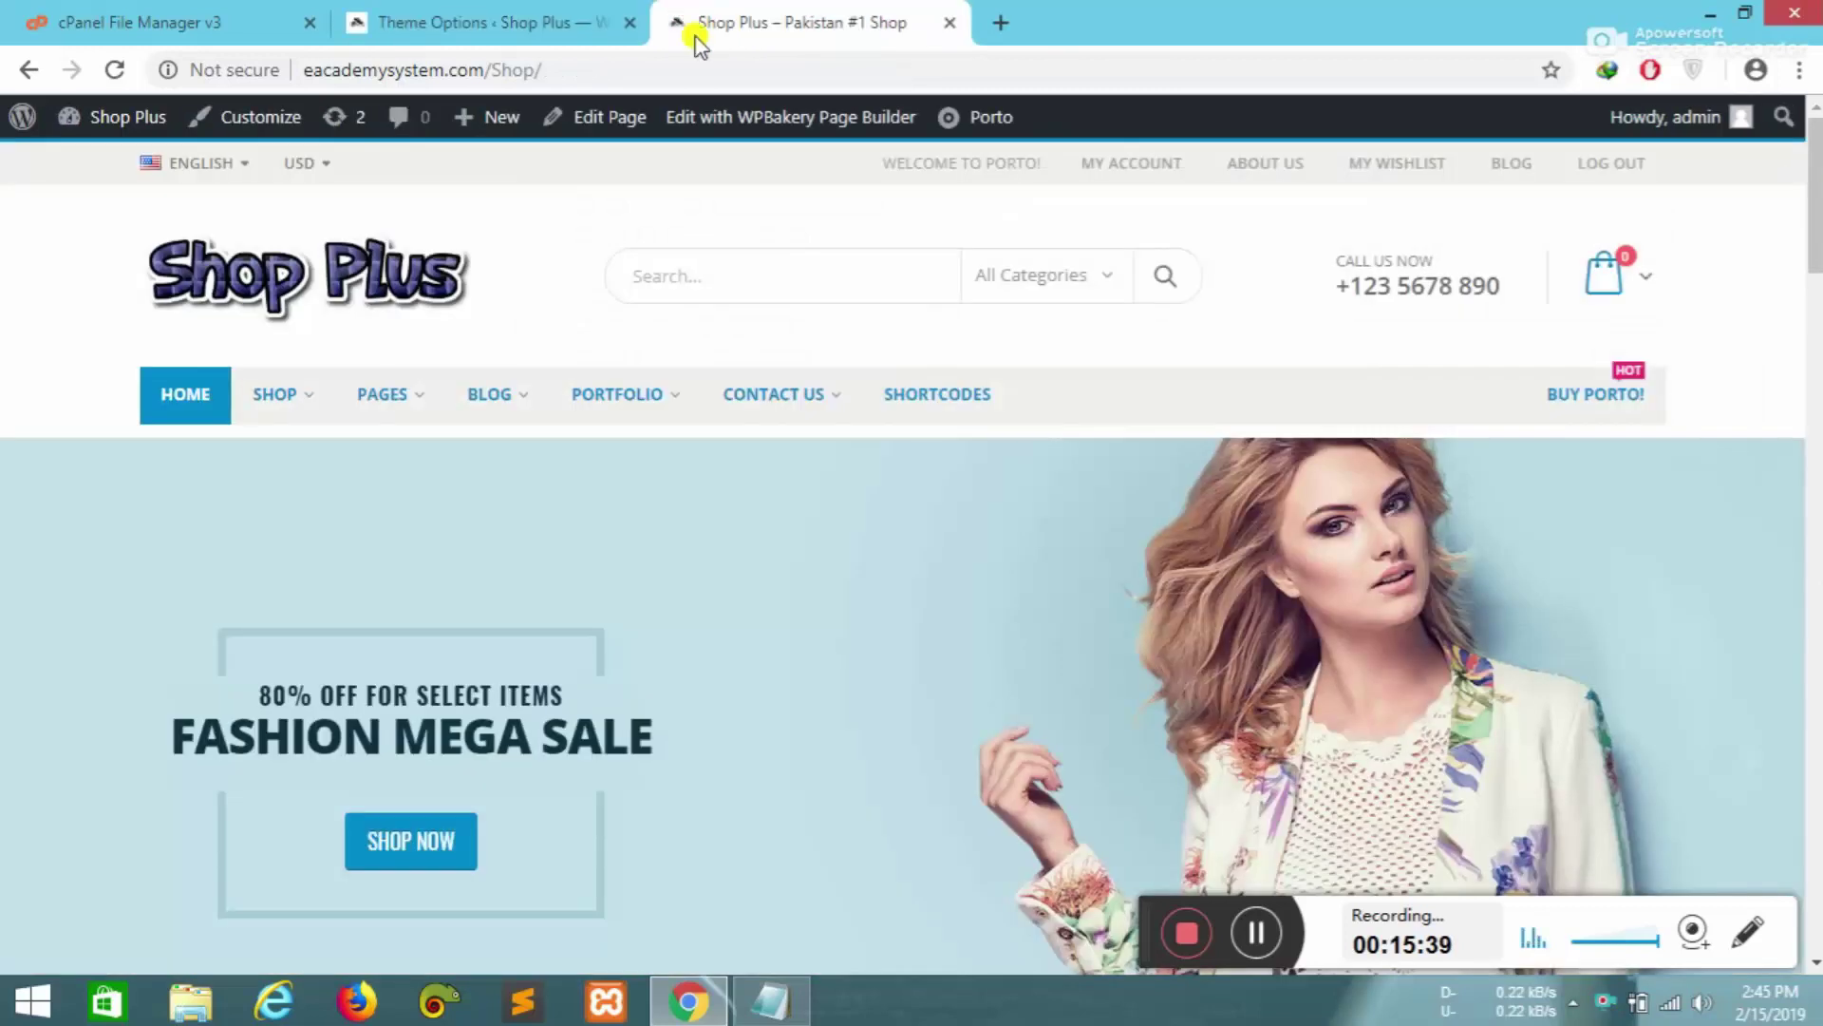
mouse_move(558, 432)
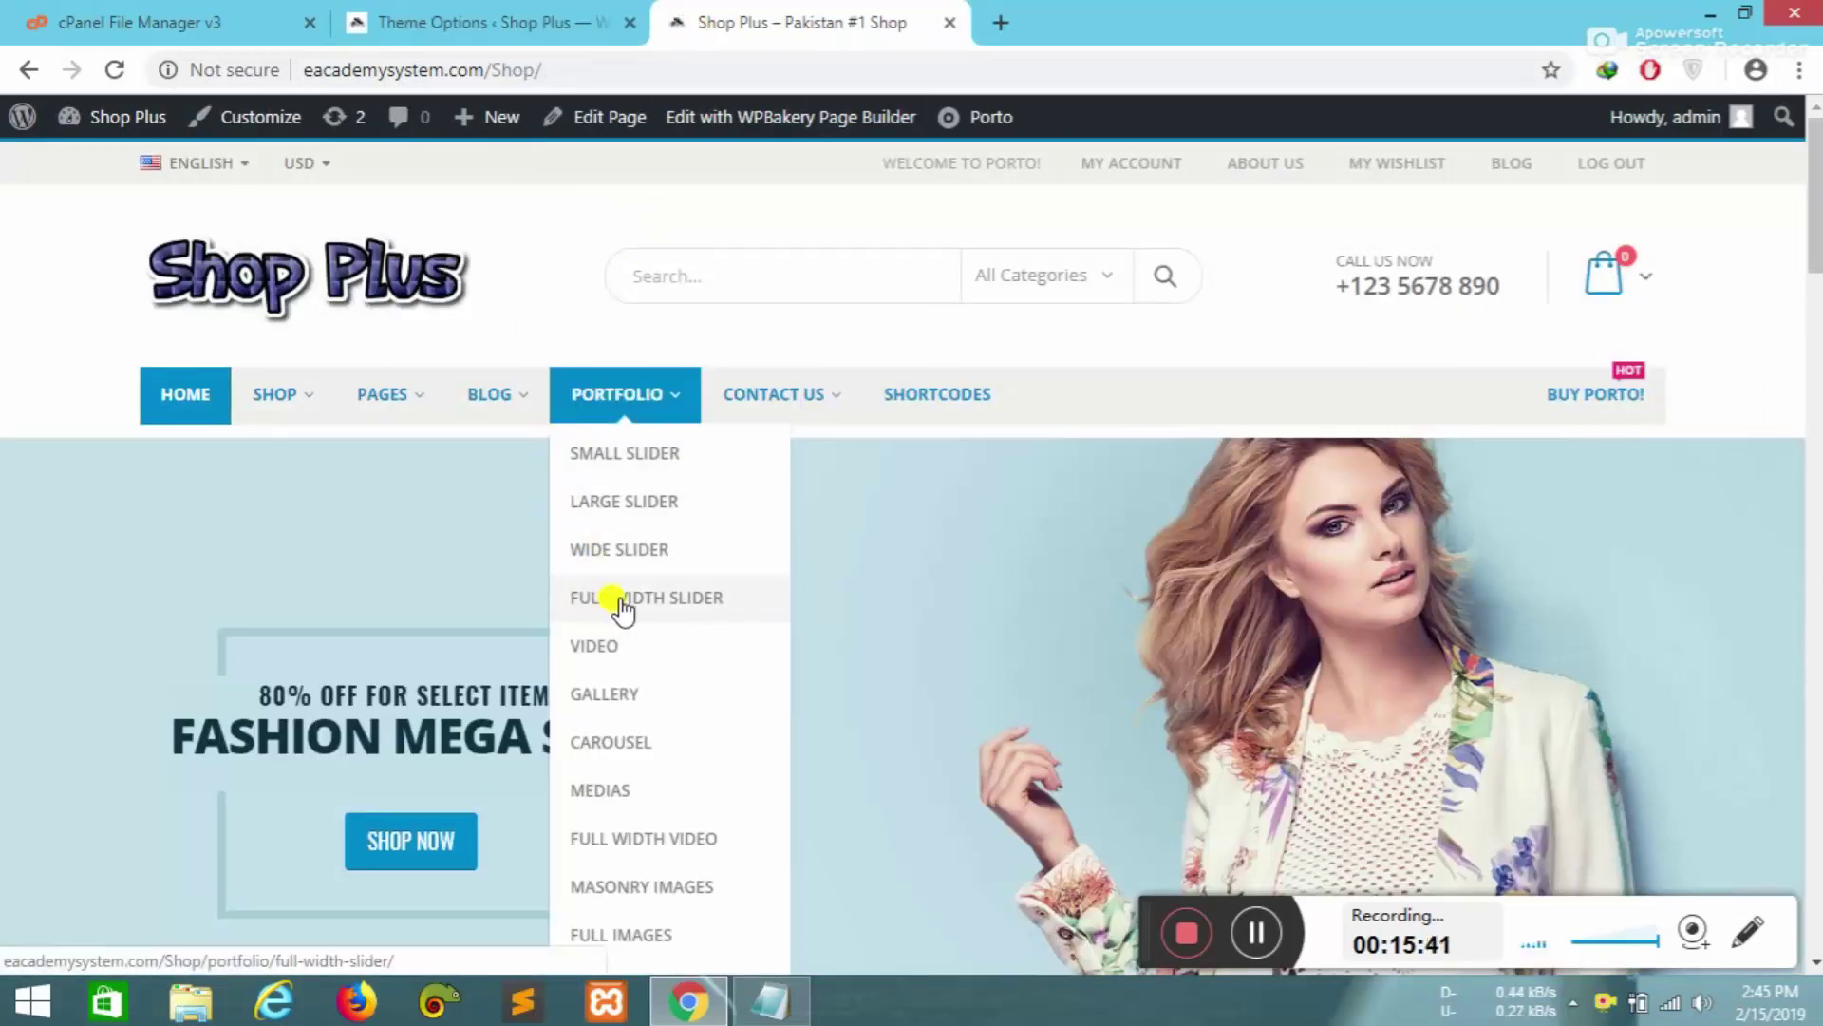
- Open the Breadcrumbs skin settings in the theme options and look through them
left_click(410, 13)
scroll(481, 671, "up", 7)
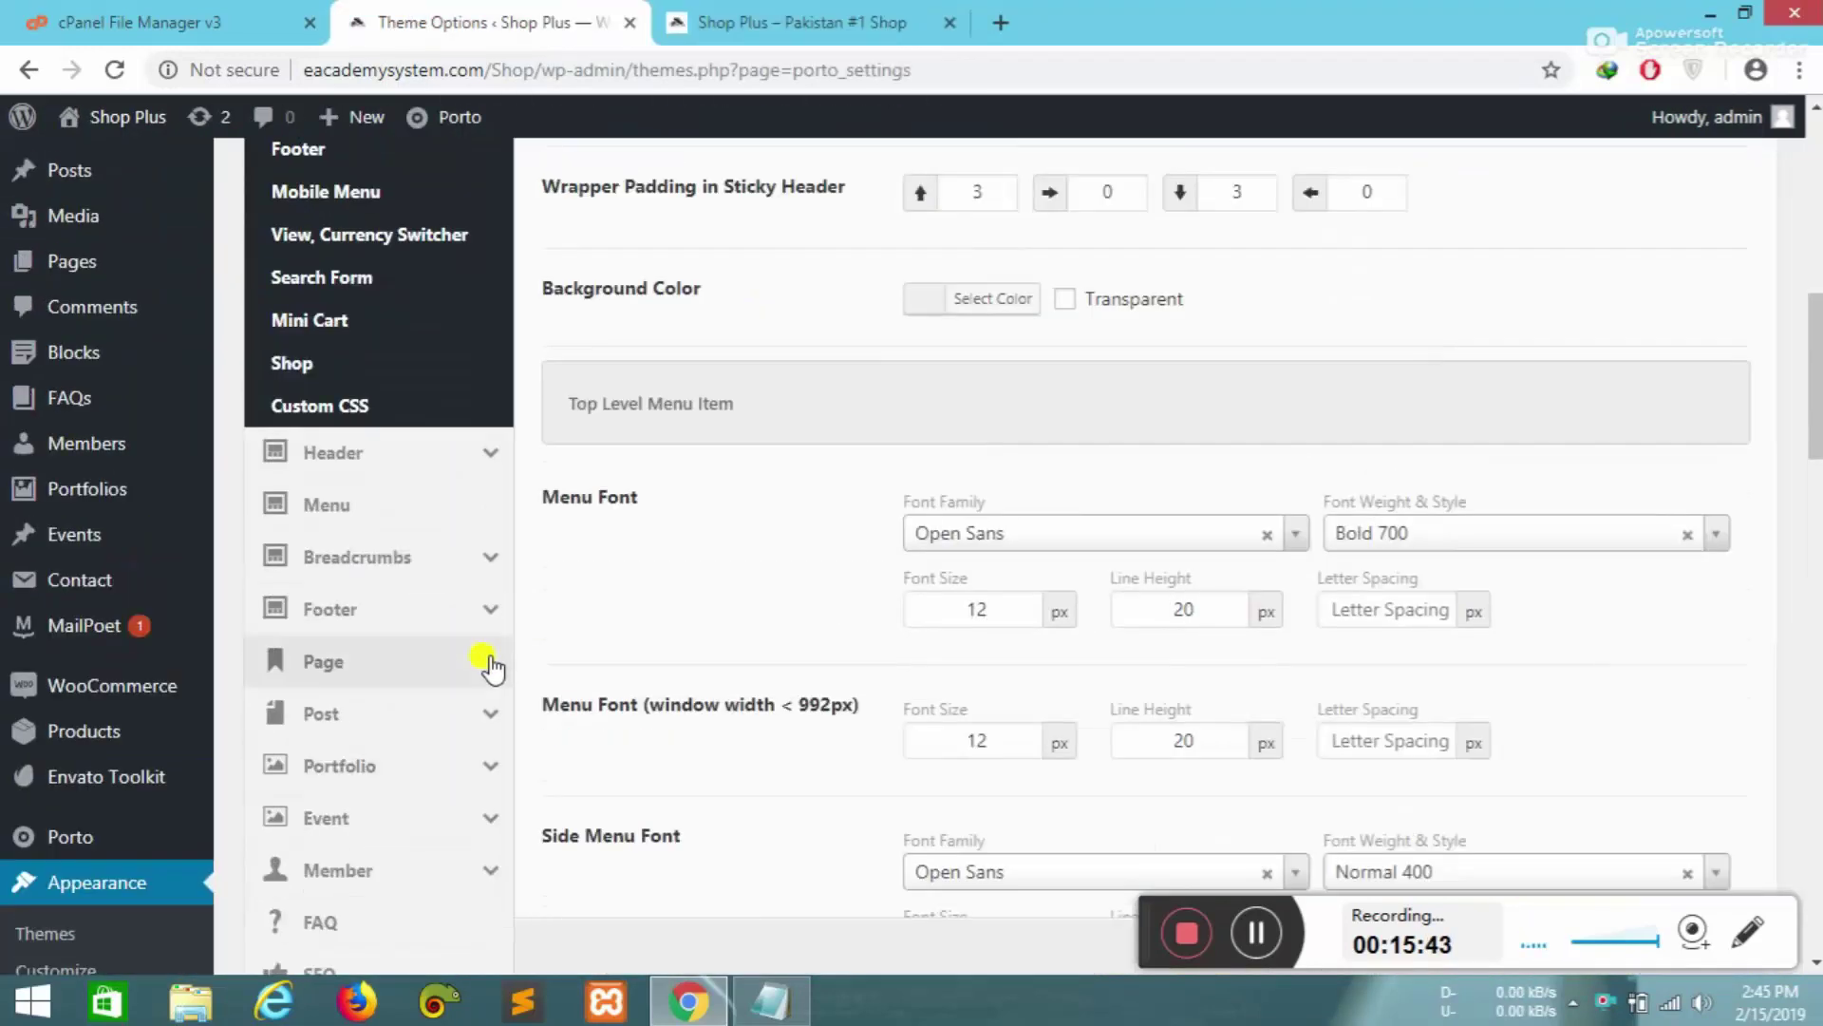
scroll(586, 478, "up", 3)
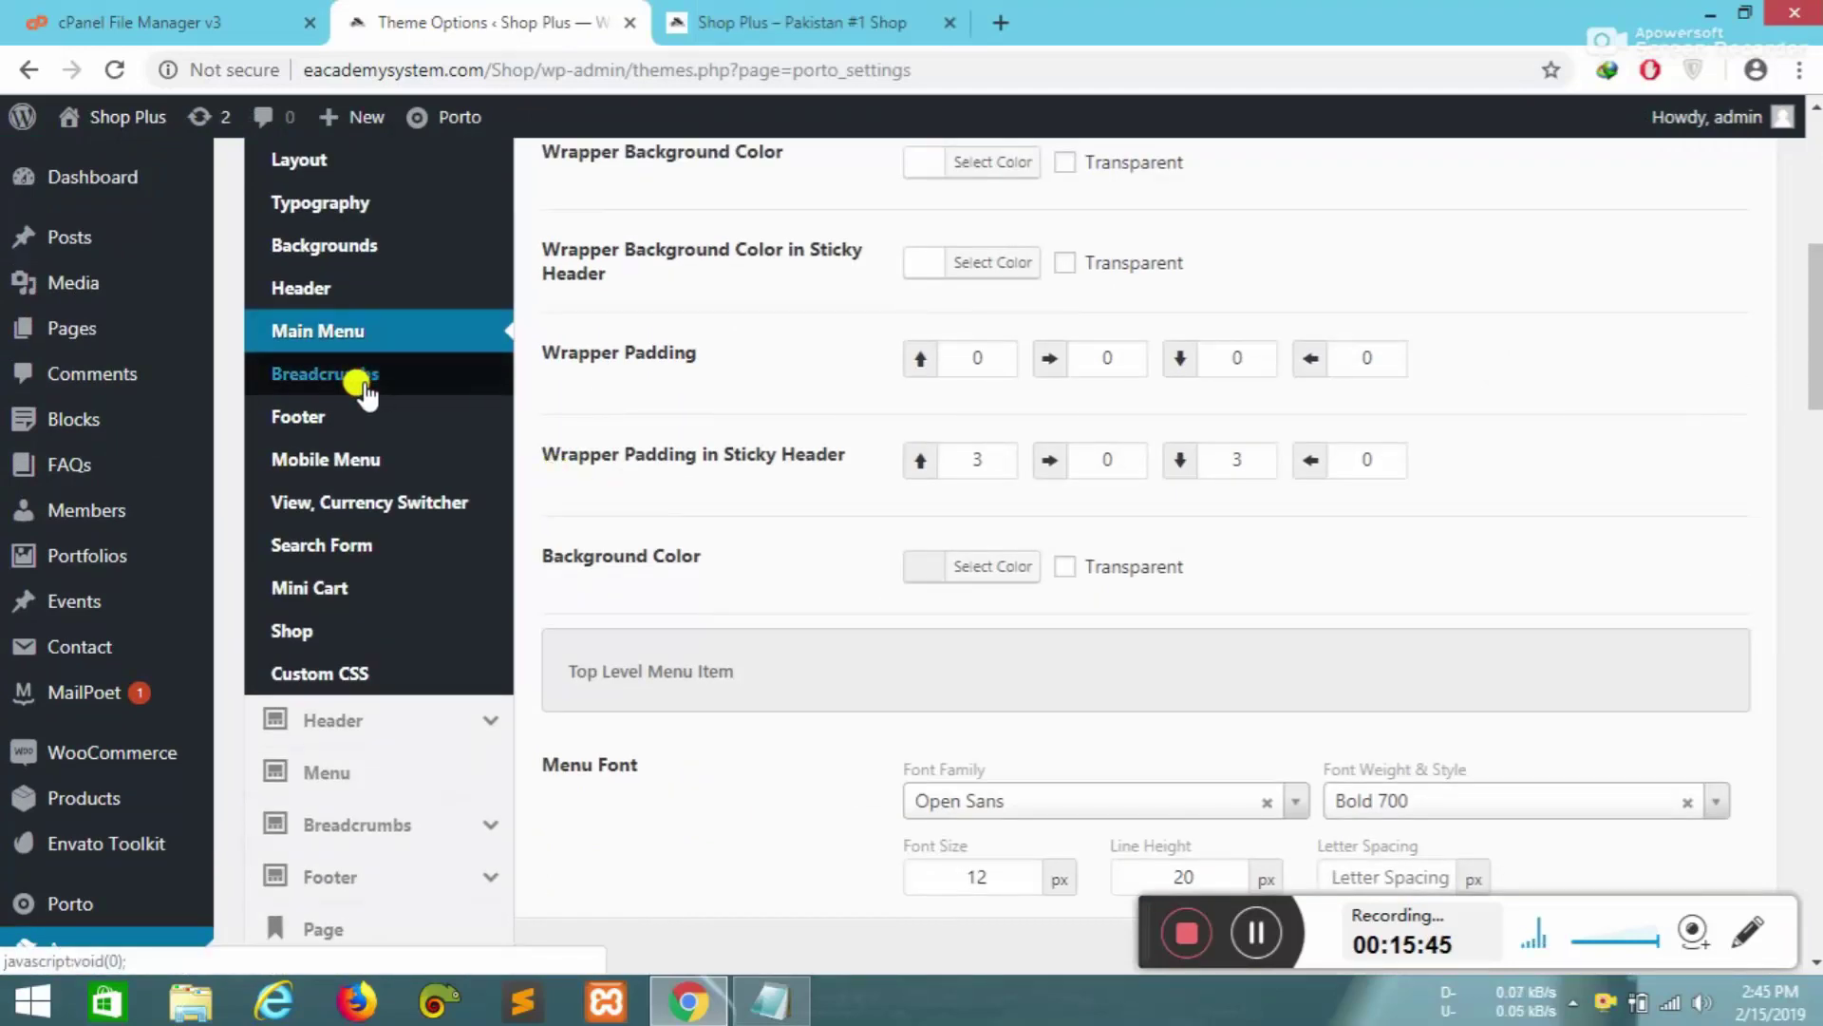
left_click(366, 374)
scroll(1497, 744, "up", 7)
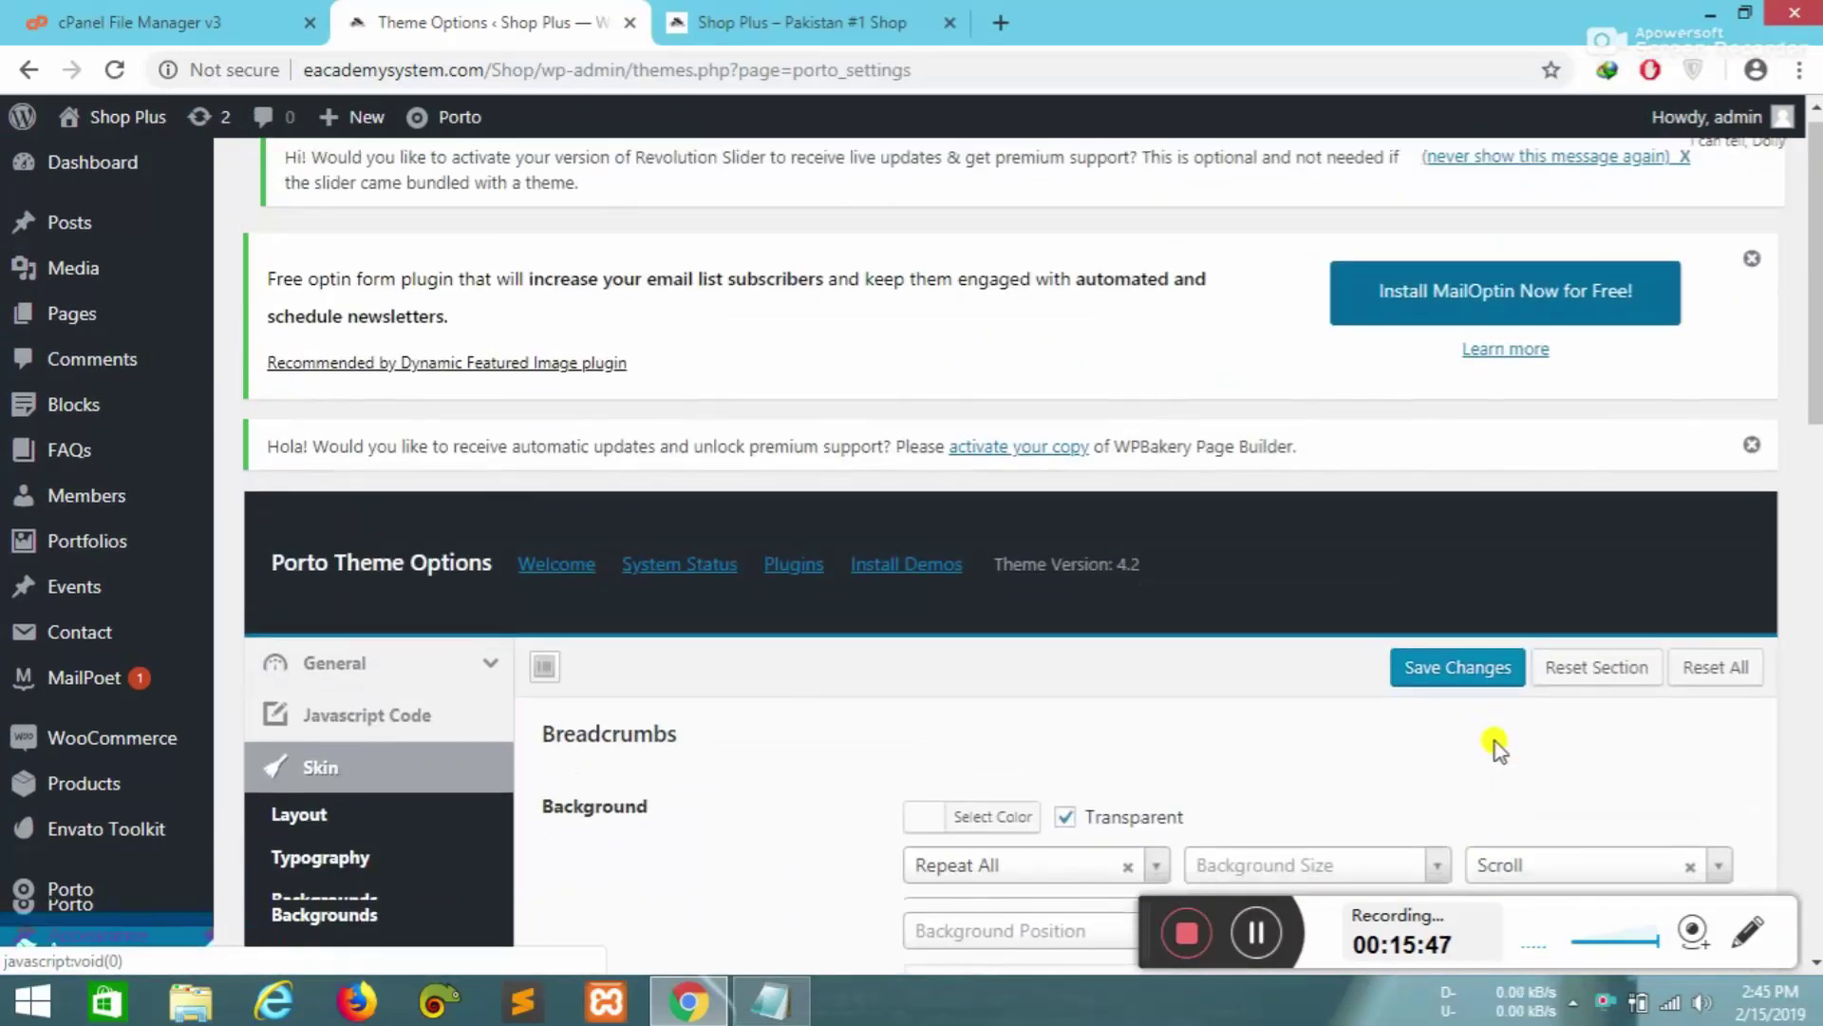
scroll(1498, 745, "down", 8)
- Open the store's Shop page and its Accessories category, and examine the breadcrumb trail and the footer
left_click(752, 14)
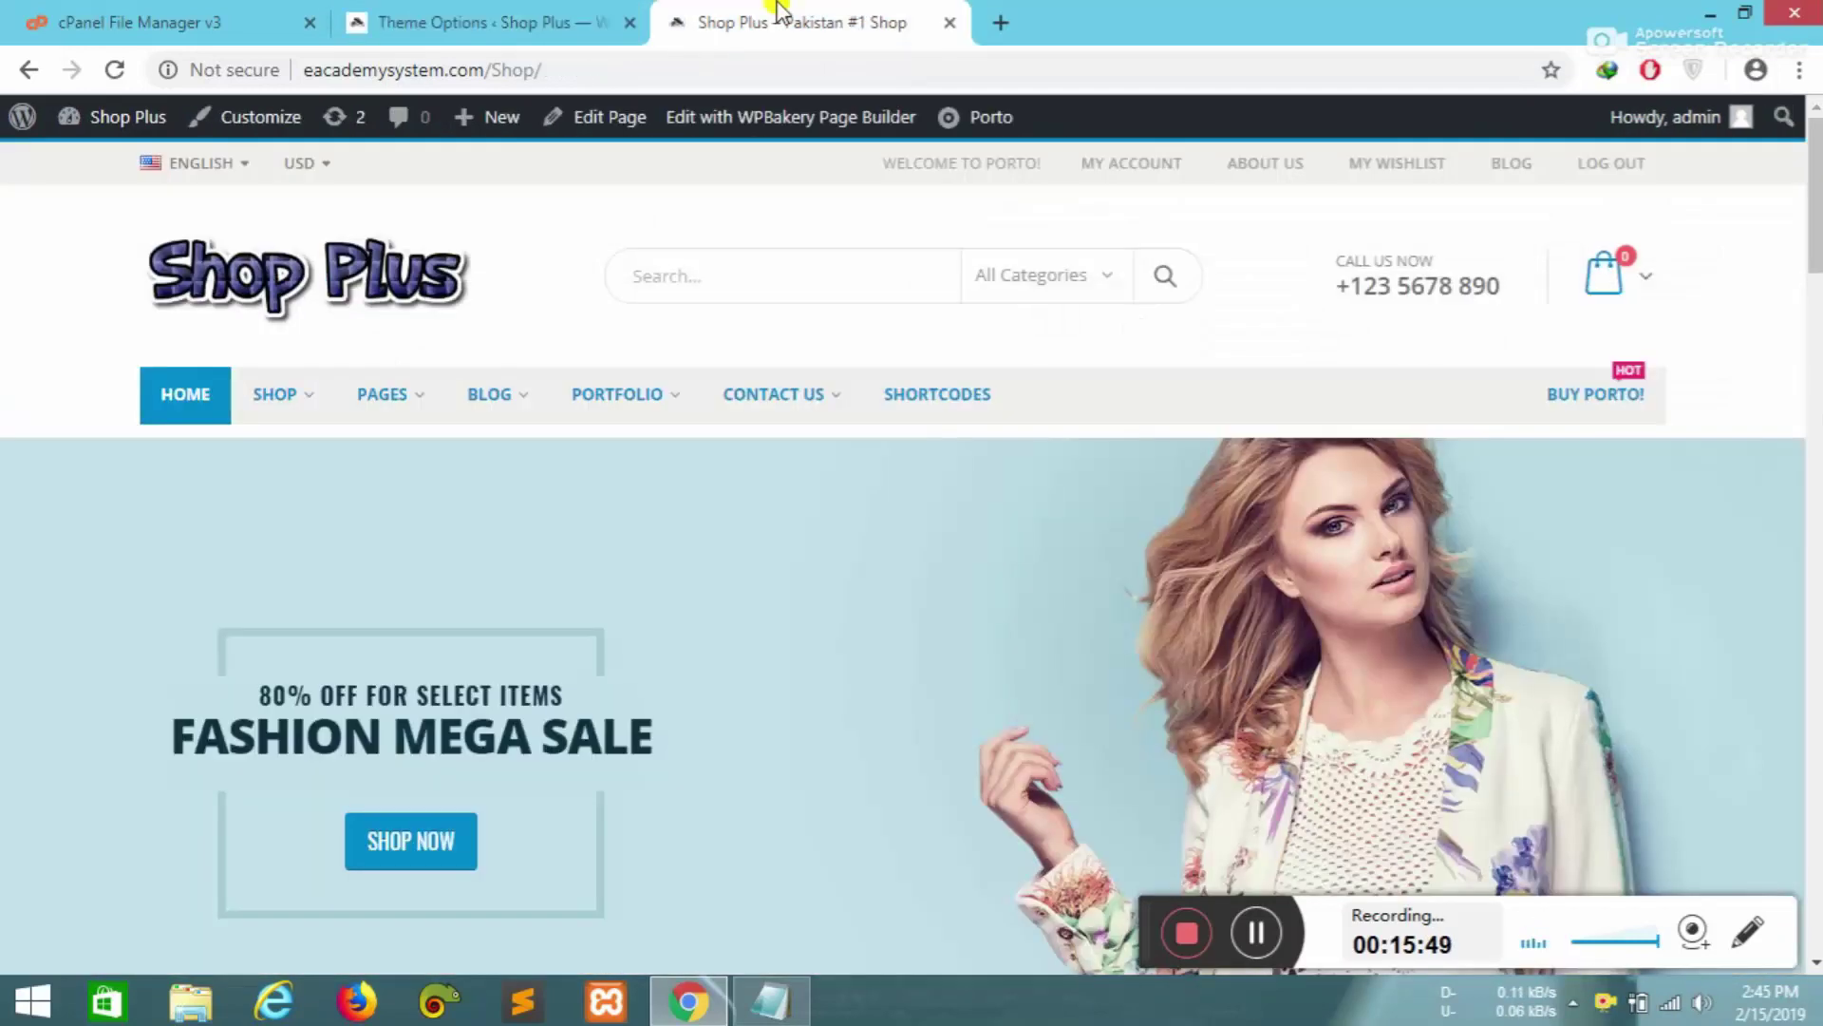
mouse_move(280, 399)
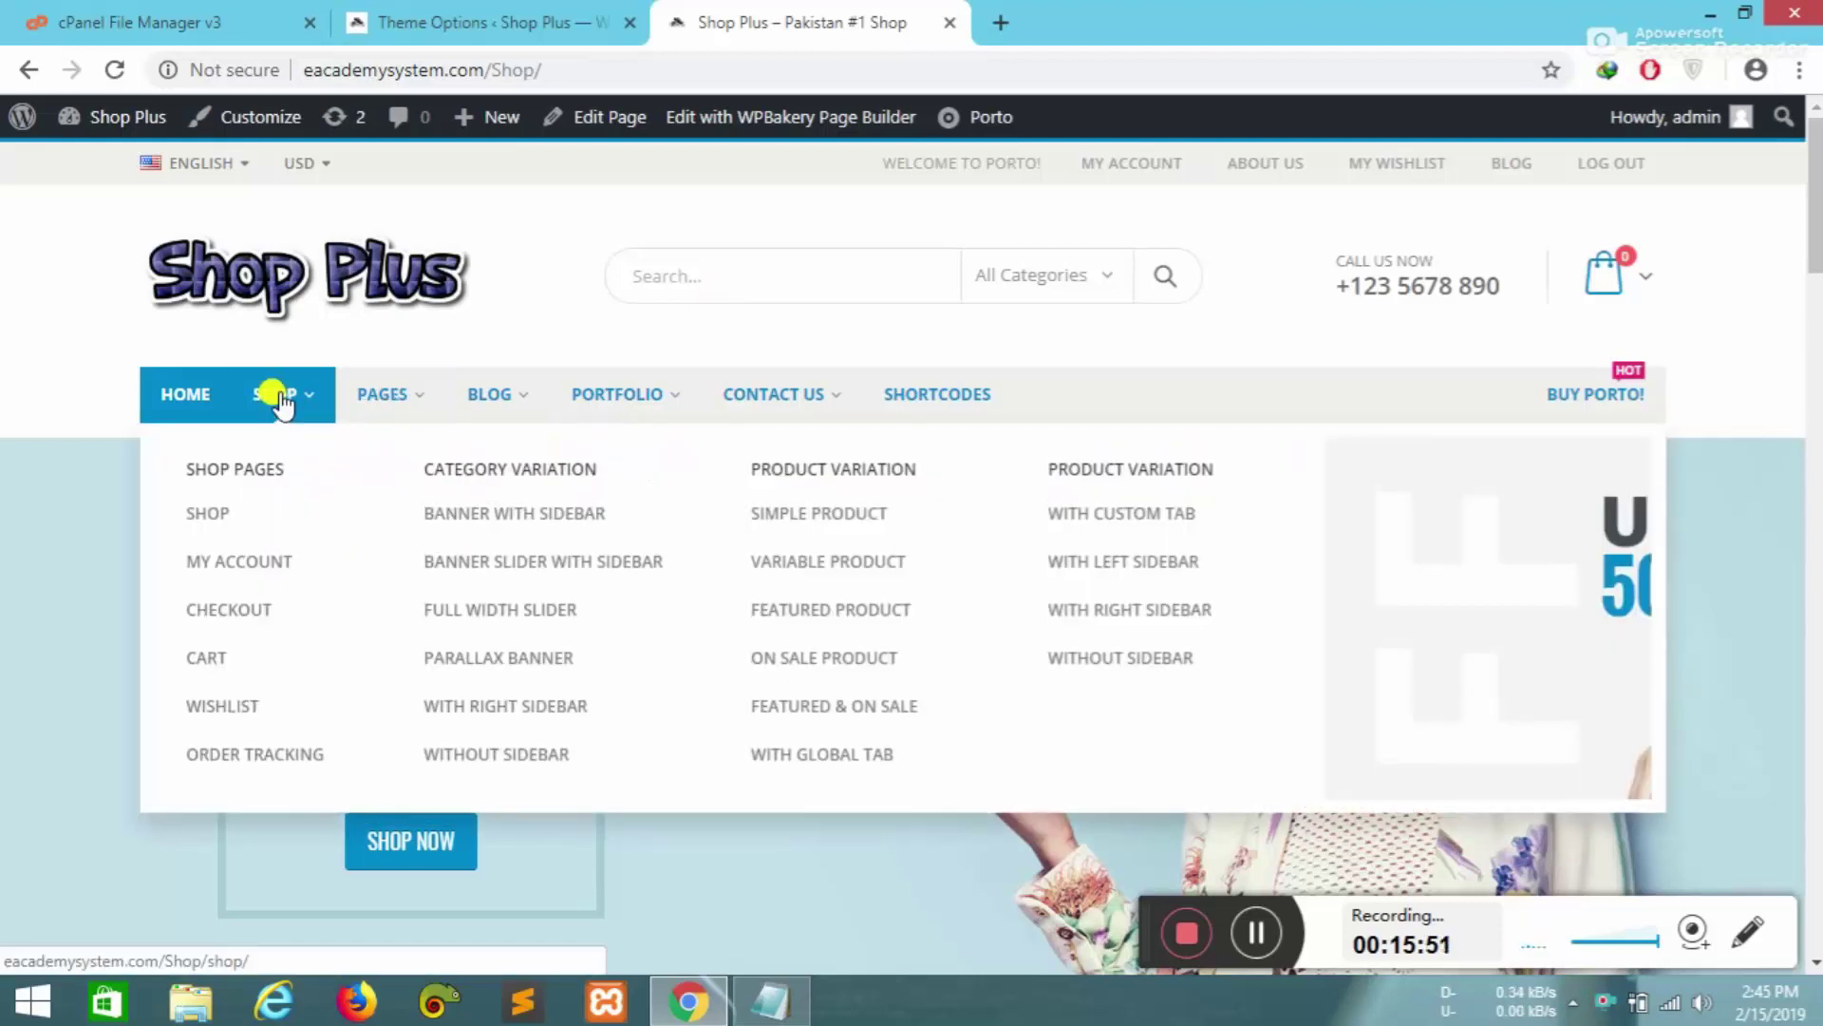
left_click(211, 513)
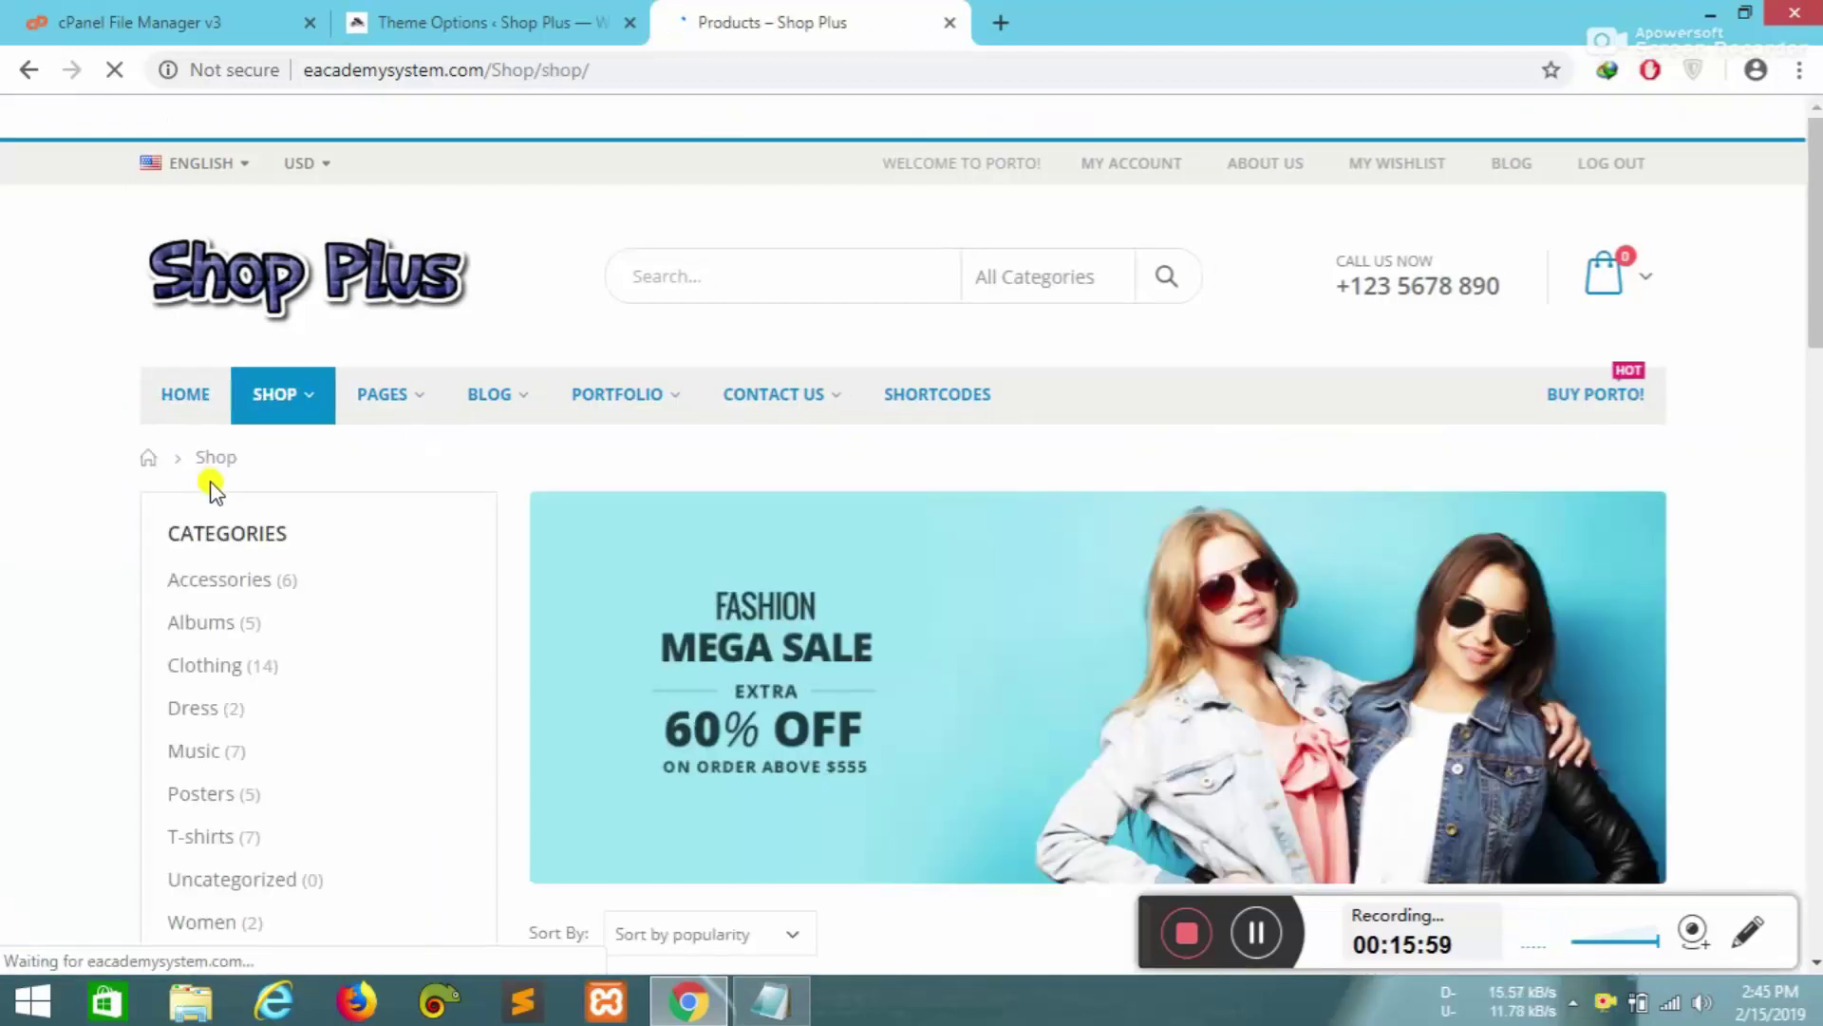
left_click_drag(244, 460, 155, 447)
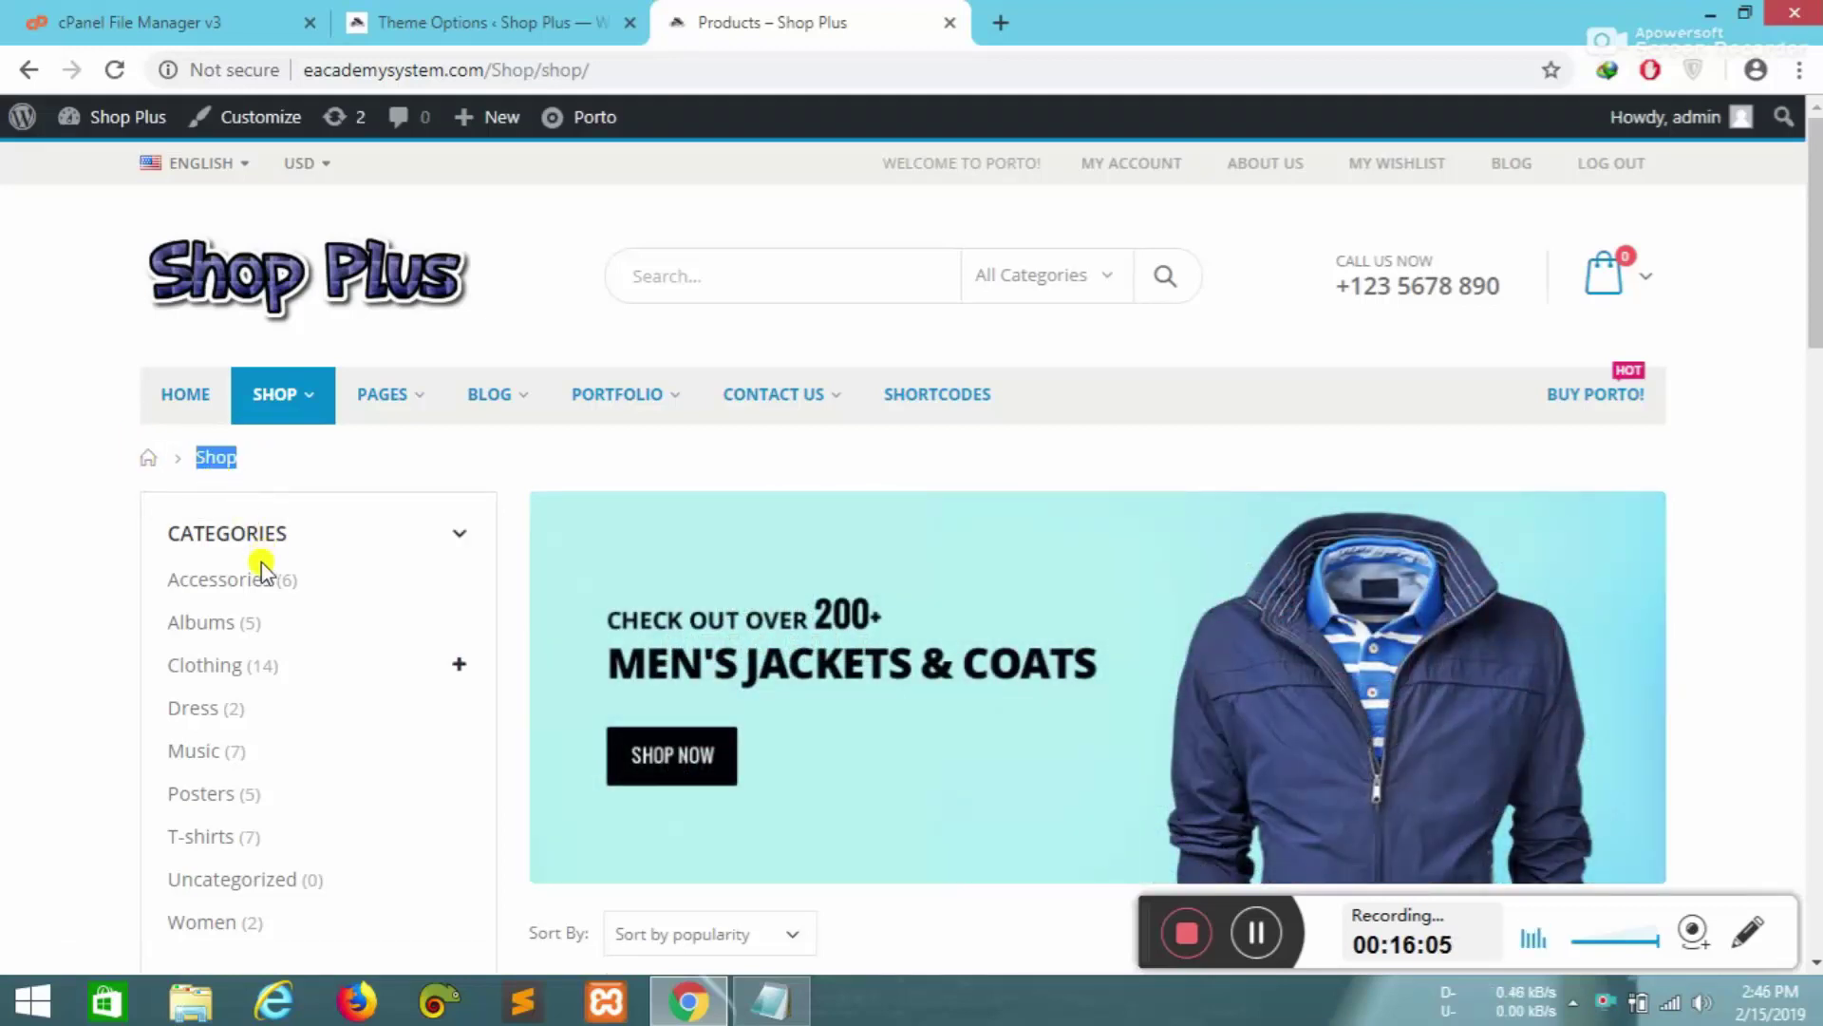
left_click(245, 581)
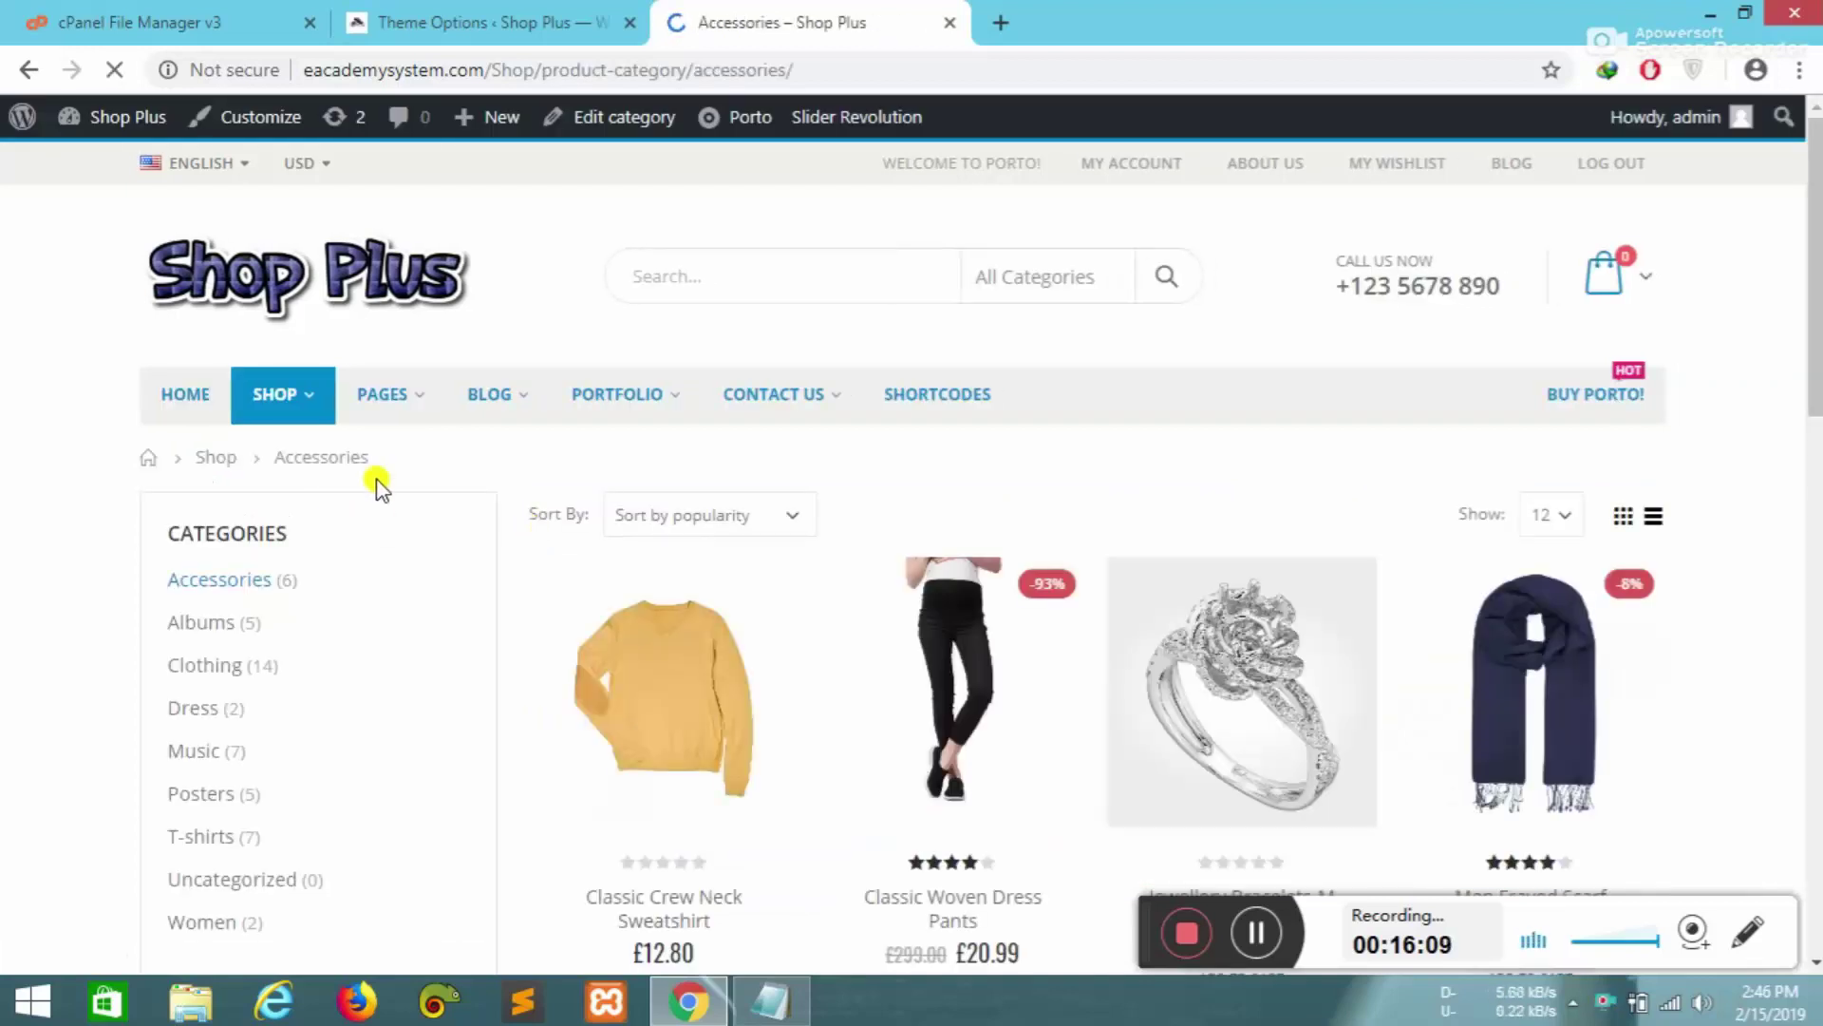
left_click_drag(334, 500, 220, 431)
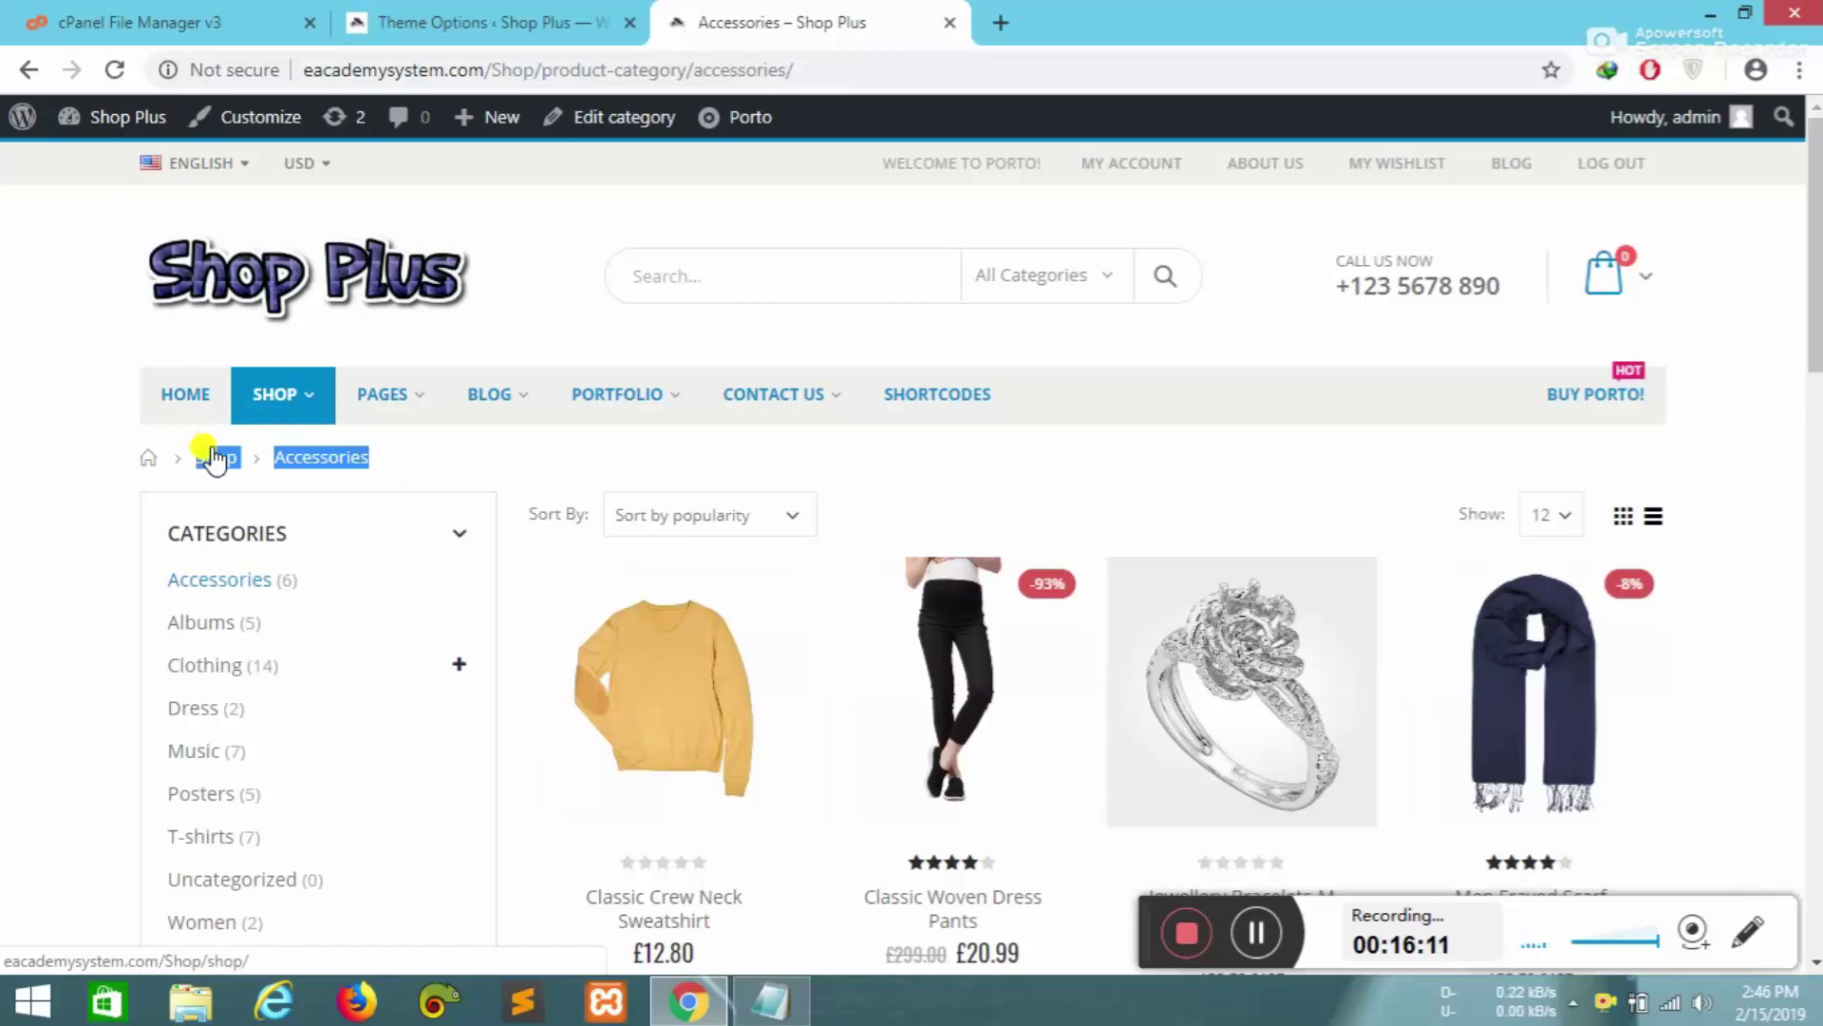
left_click(466, 23)
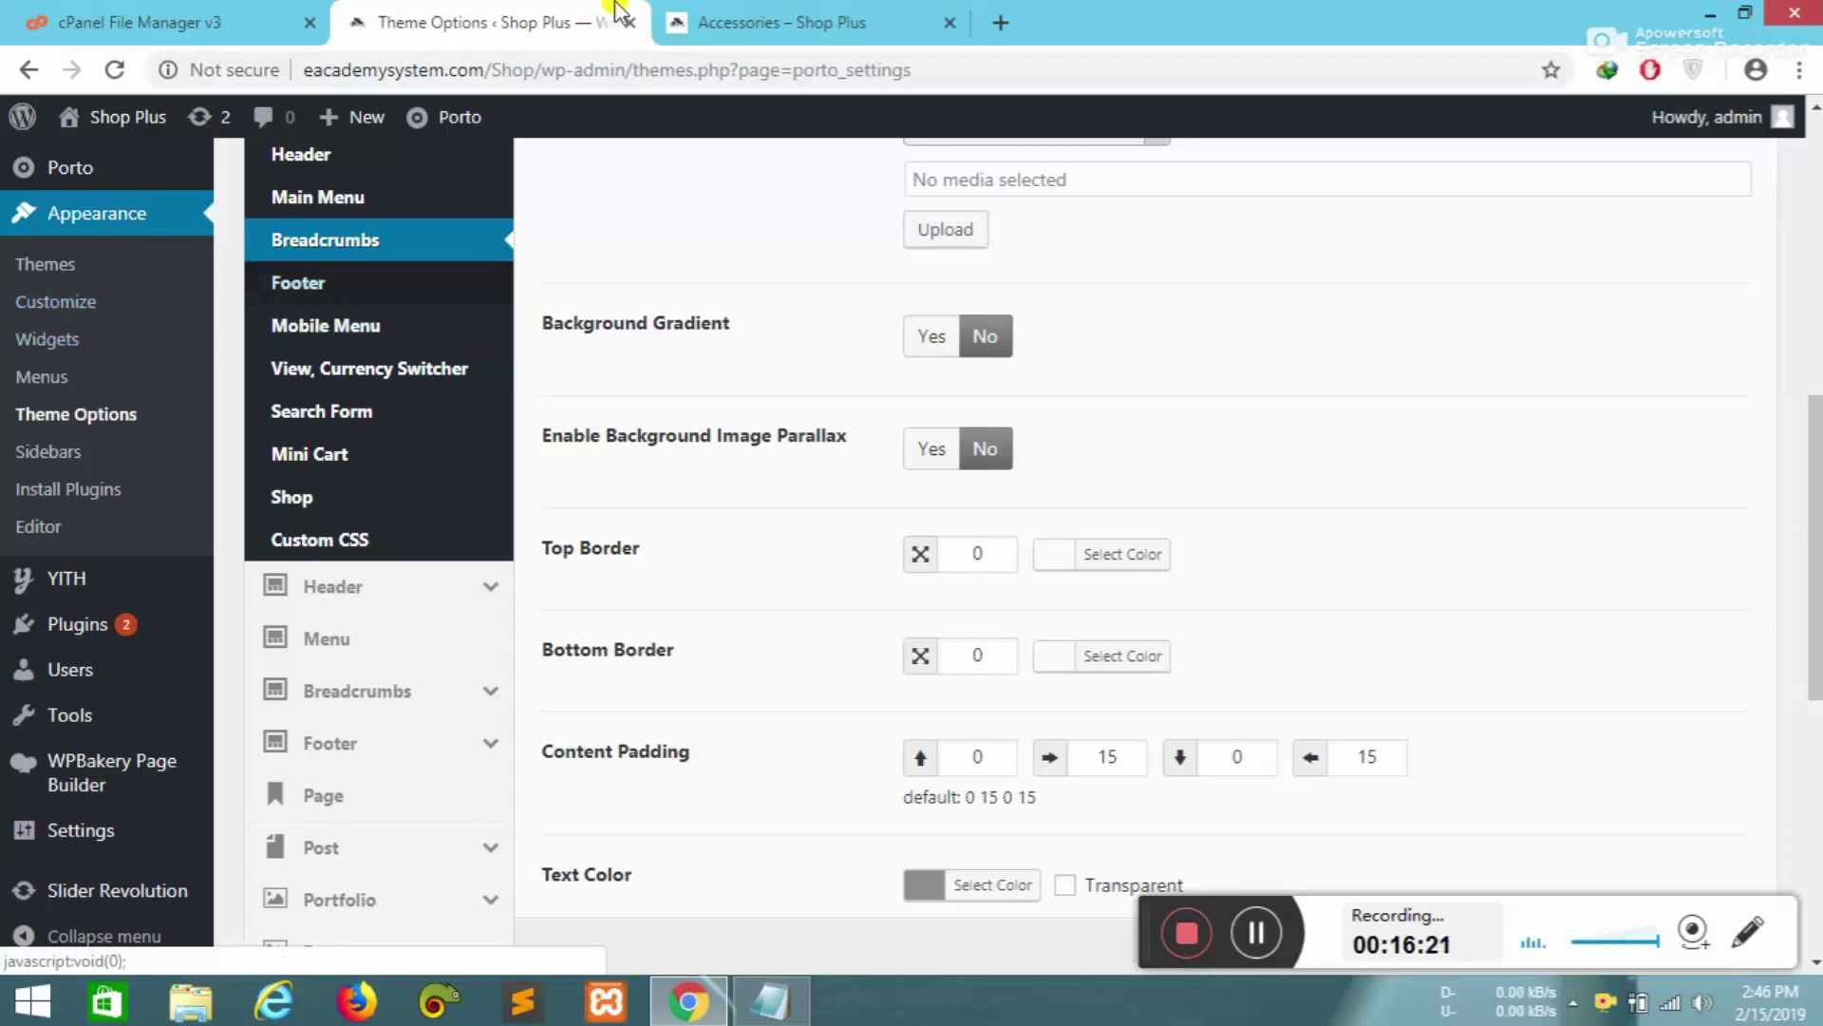
left_click(732, 26)
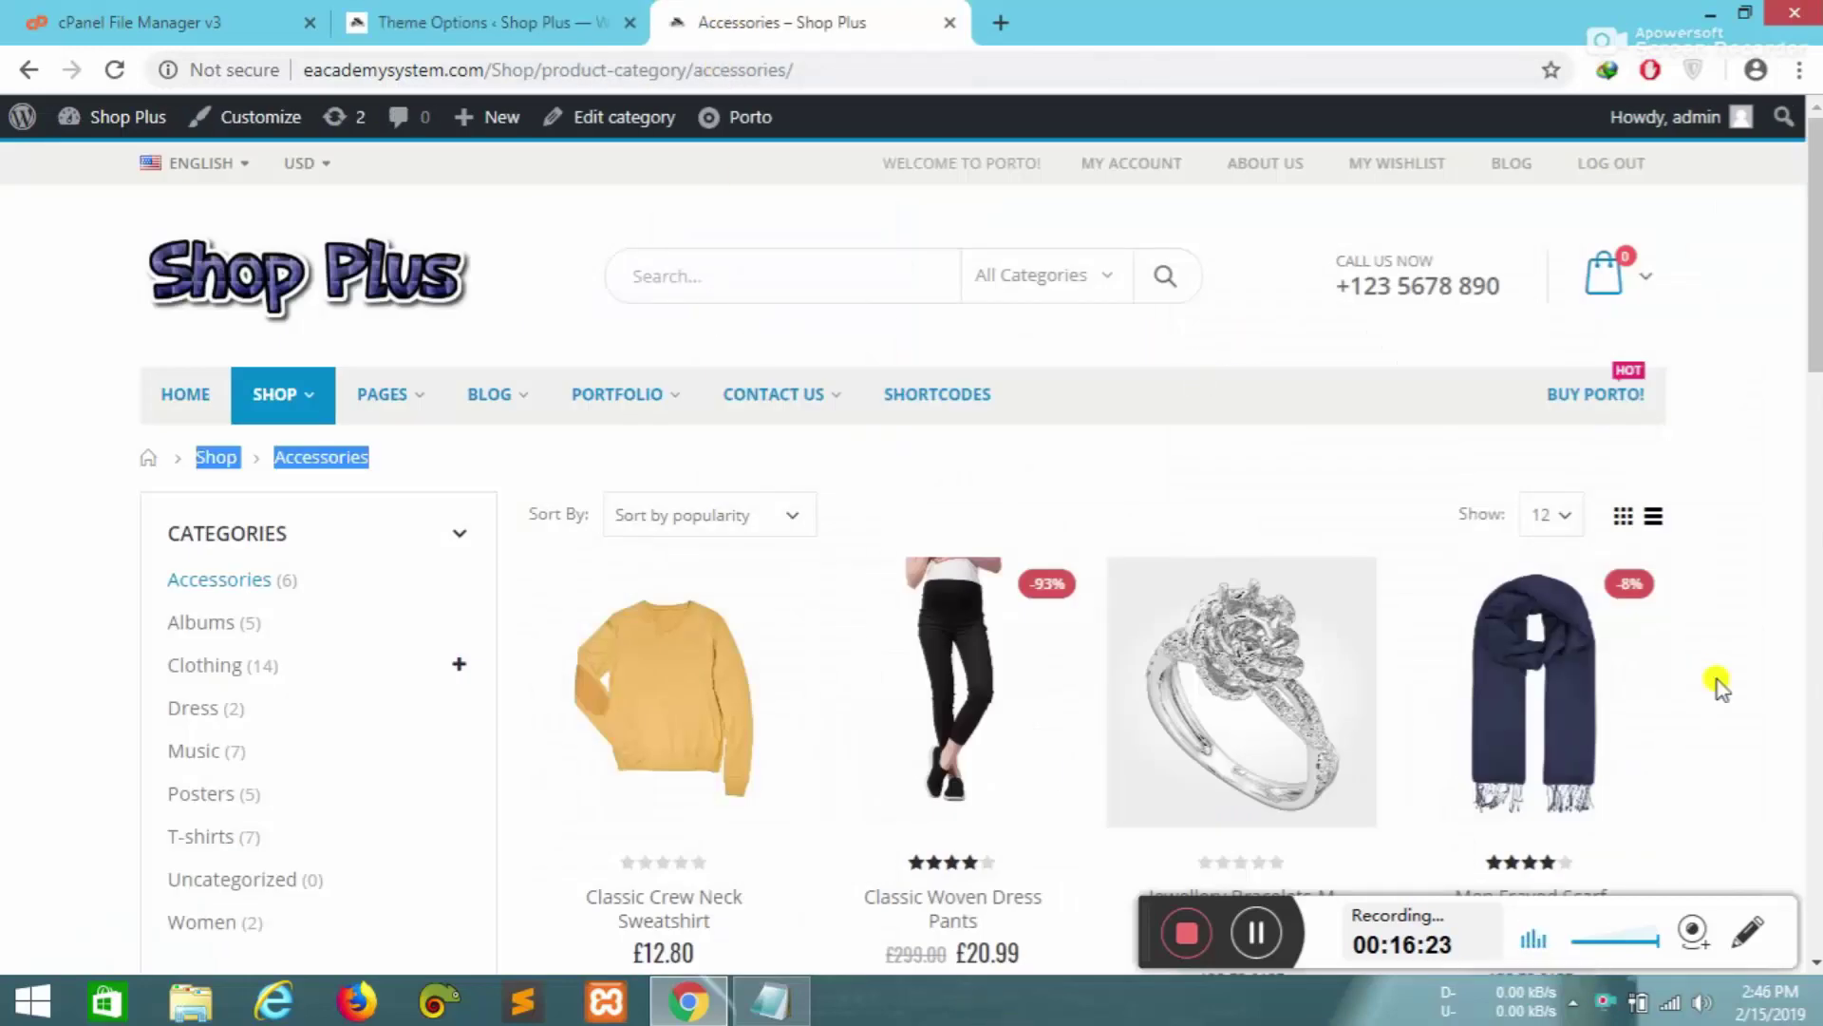
scroll(1706, 680, "down", 15)
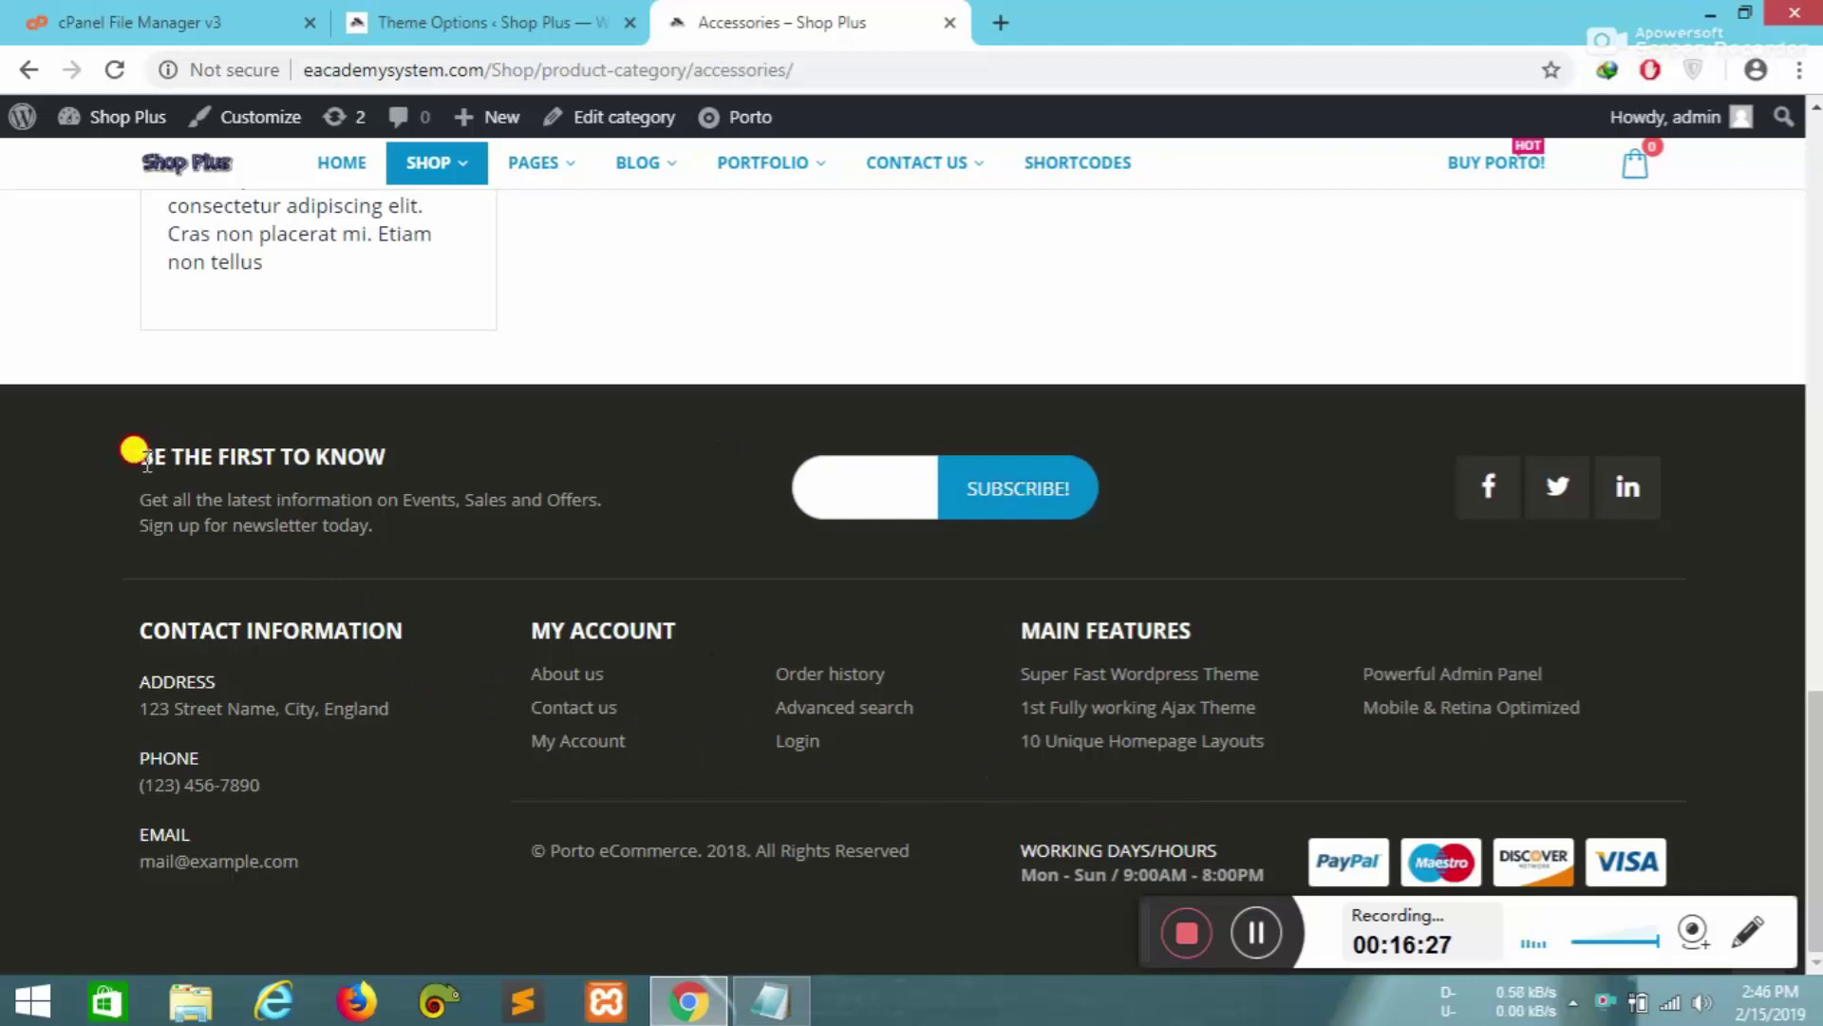
left_click_drag(142, 457, 432, 499)
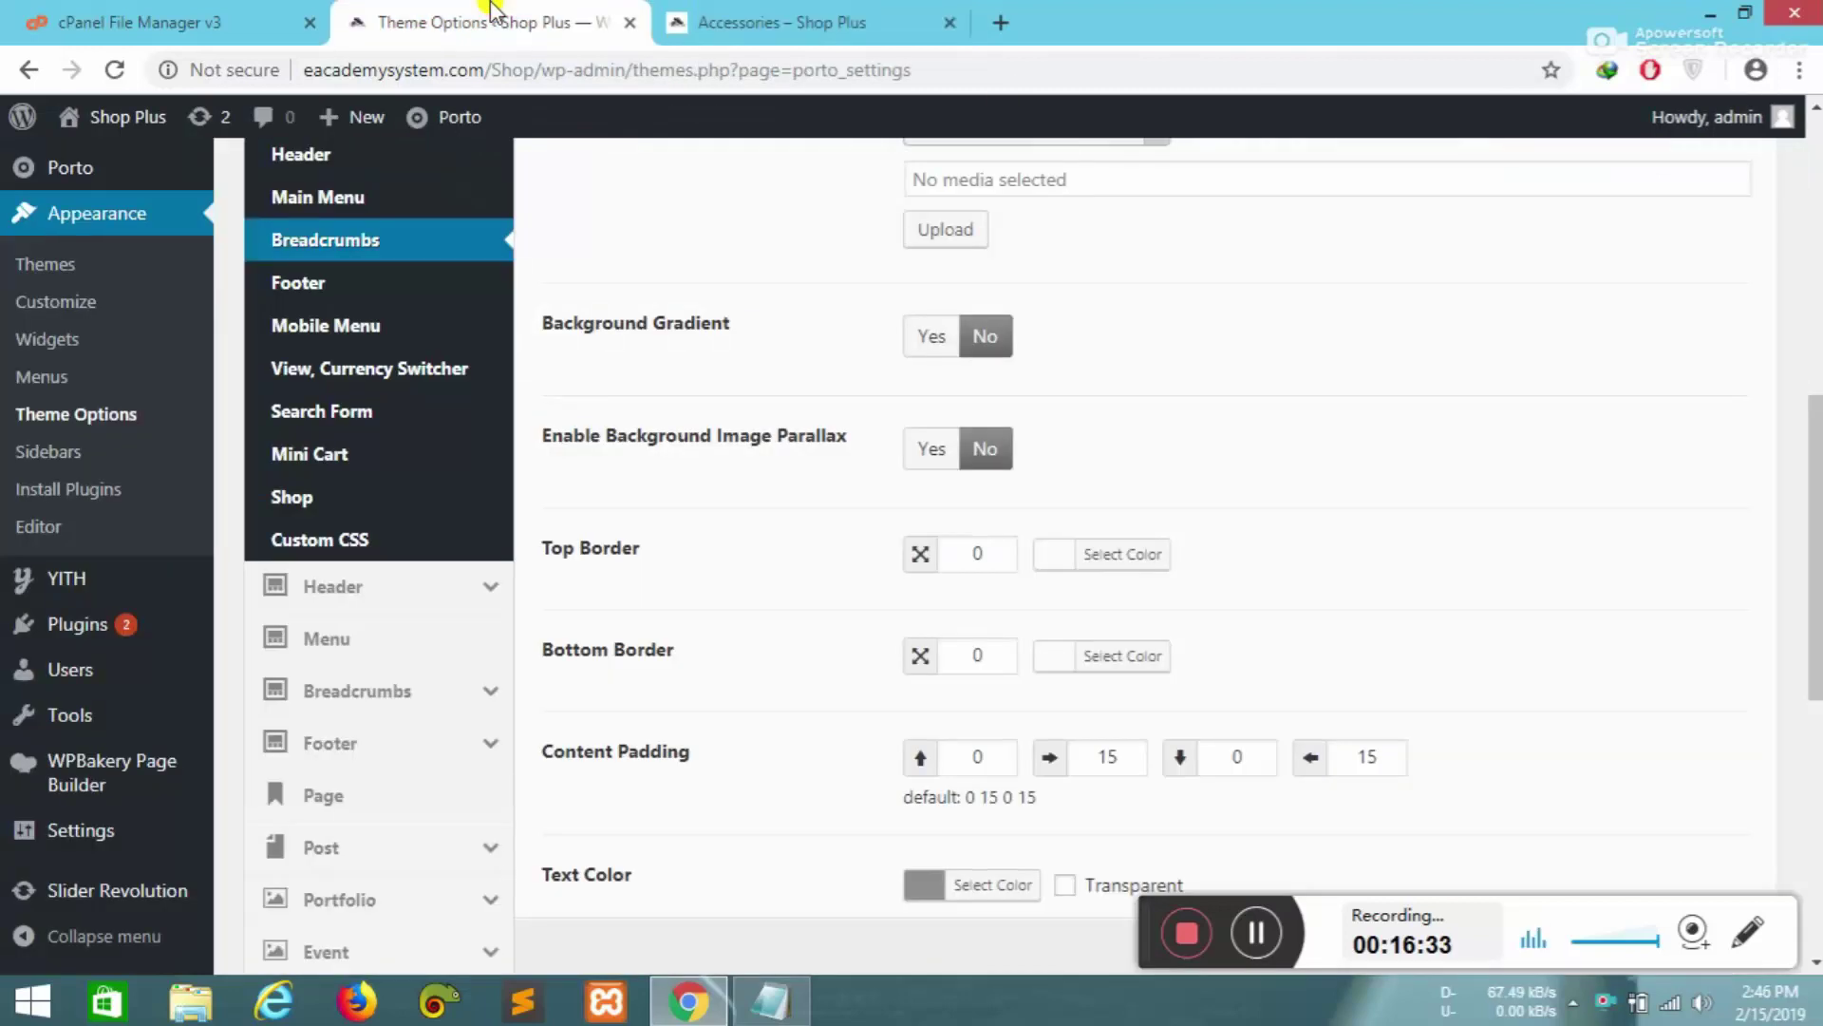
- Look at the Footer, Search Form and Shop skin settings in the theme options
left_click(427, 22)
left_click(295, 281)
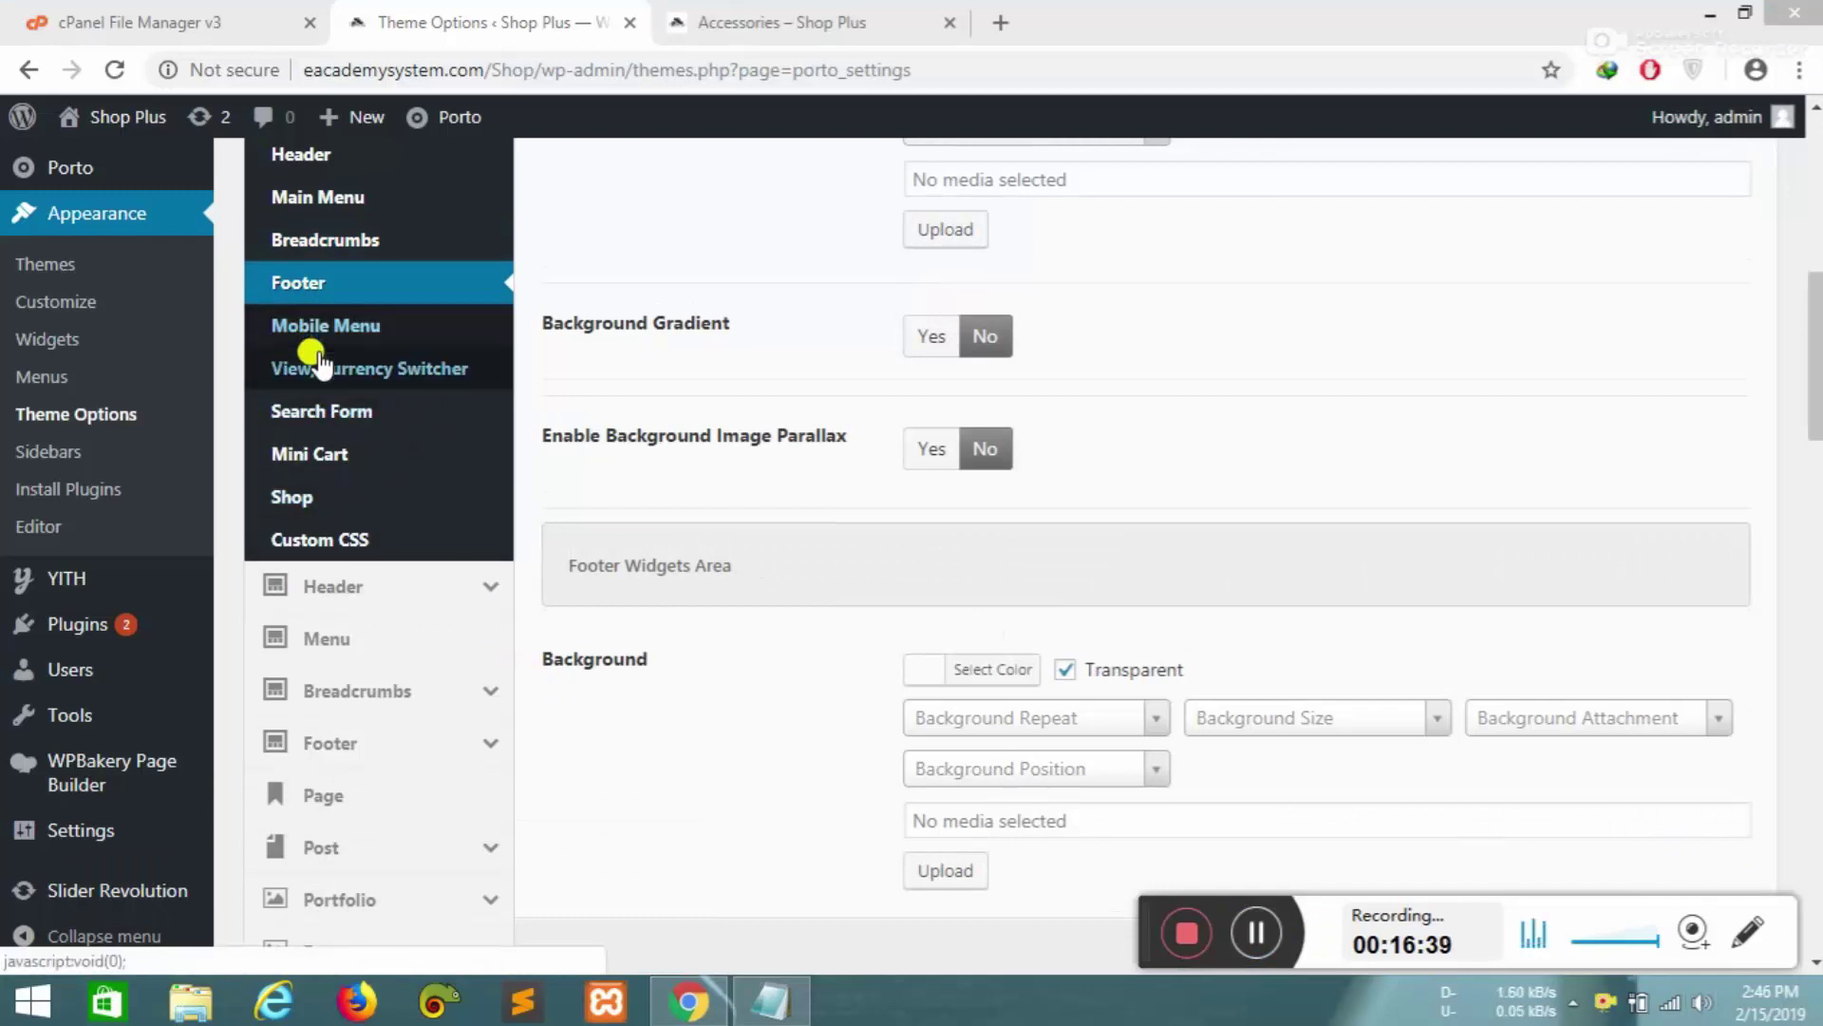
left_click(313, 418)
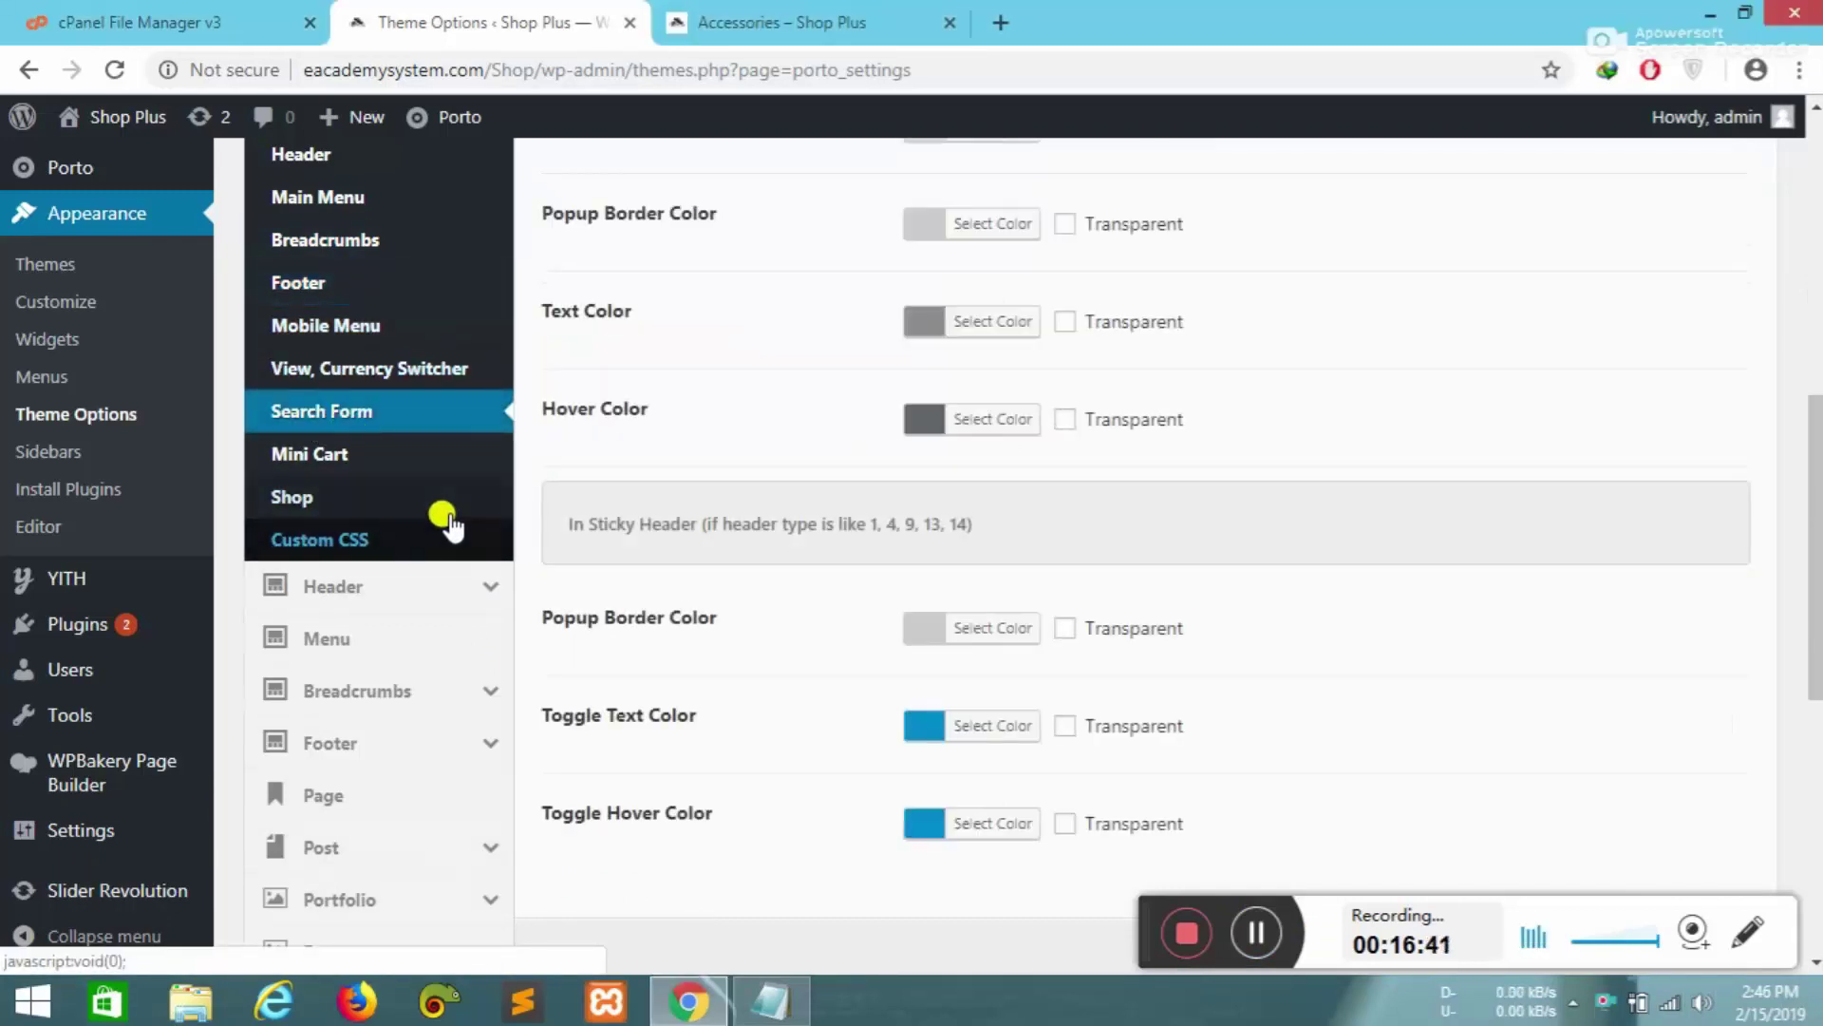
left_click(323, 499)
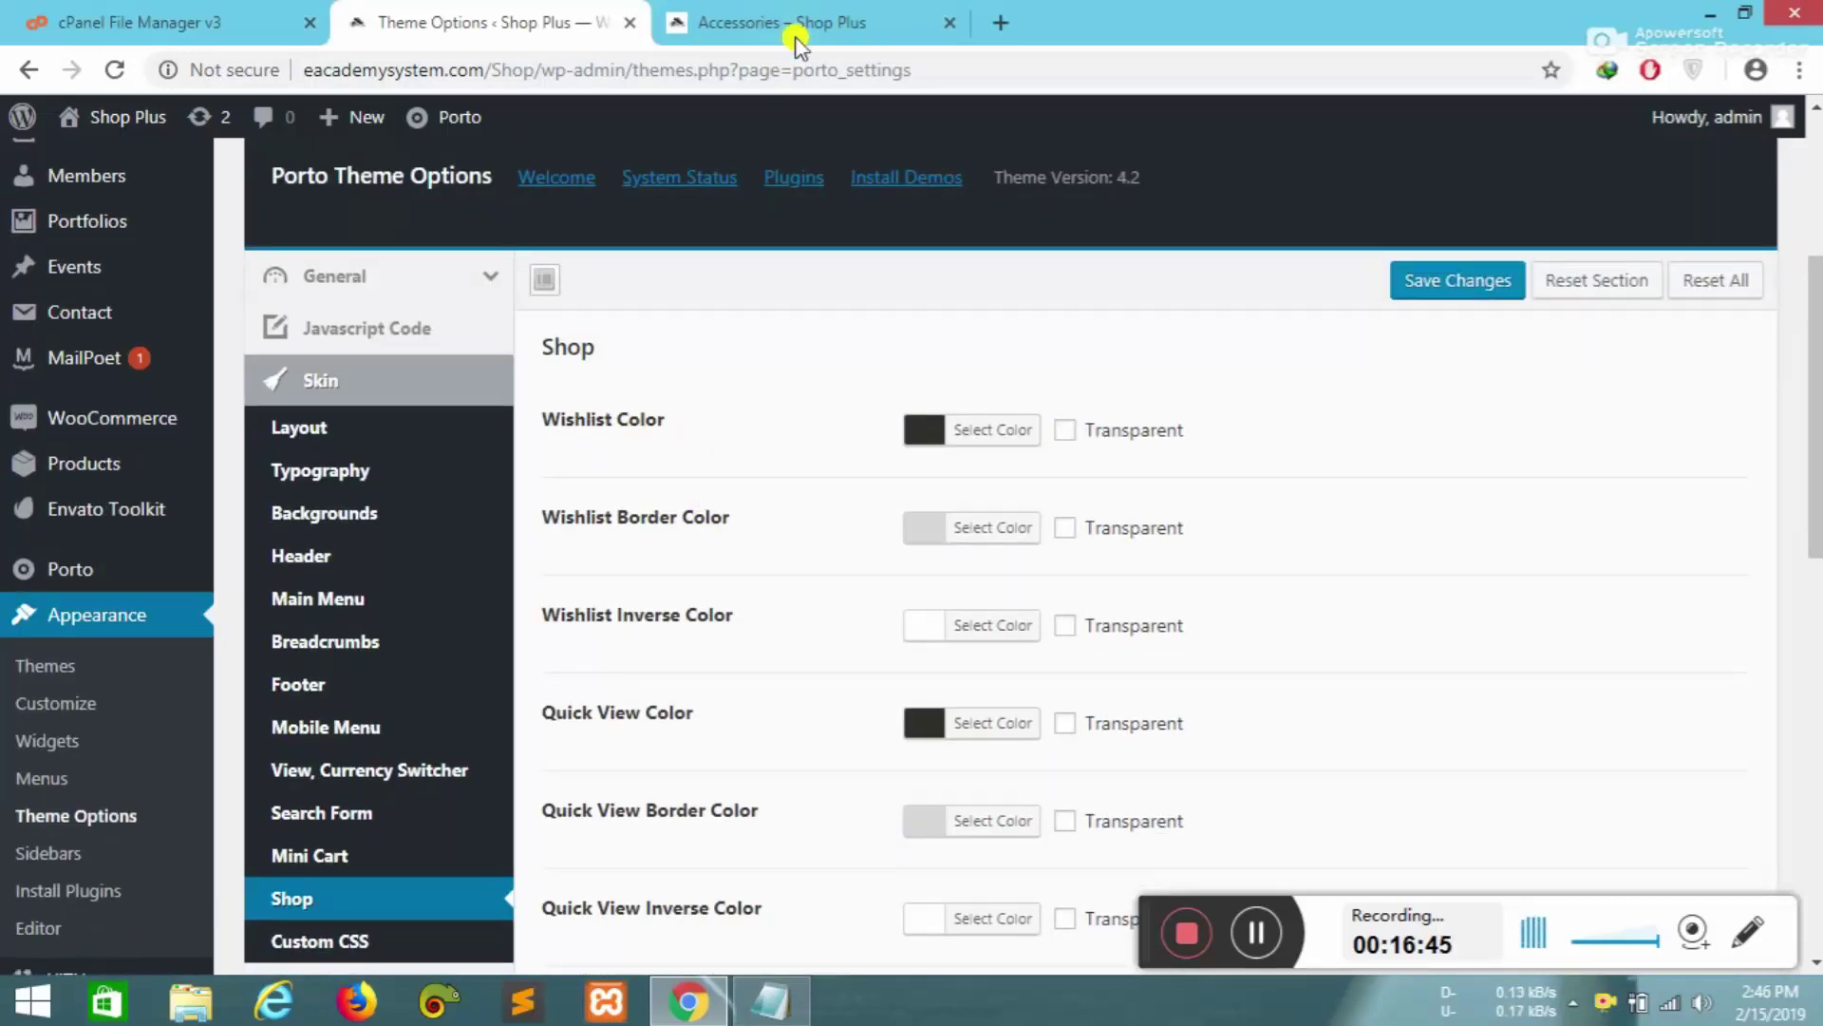
- Add Classic Woven Dress Pants to the wishlist from the store's Accessories category page
left_click(770, 22)
scroll(1387, 427, "up", 20)
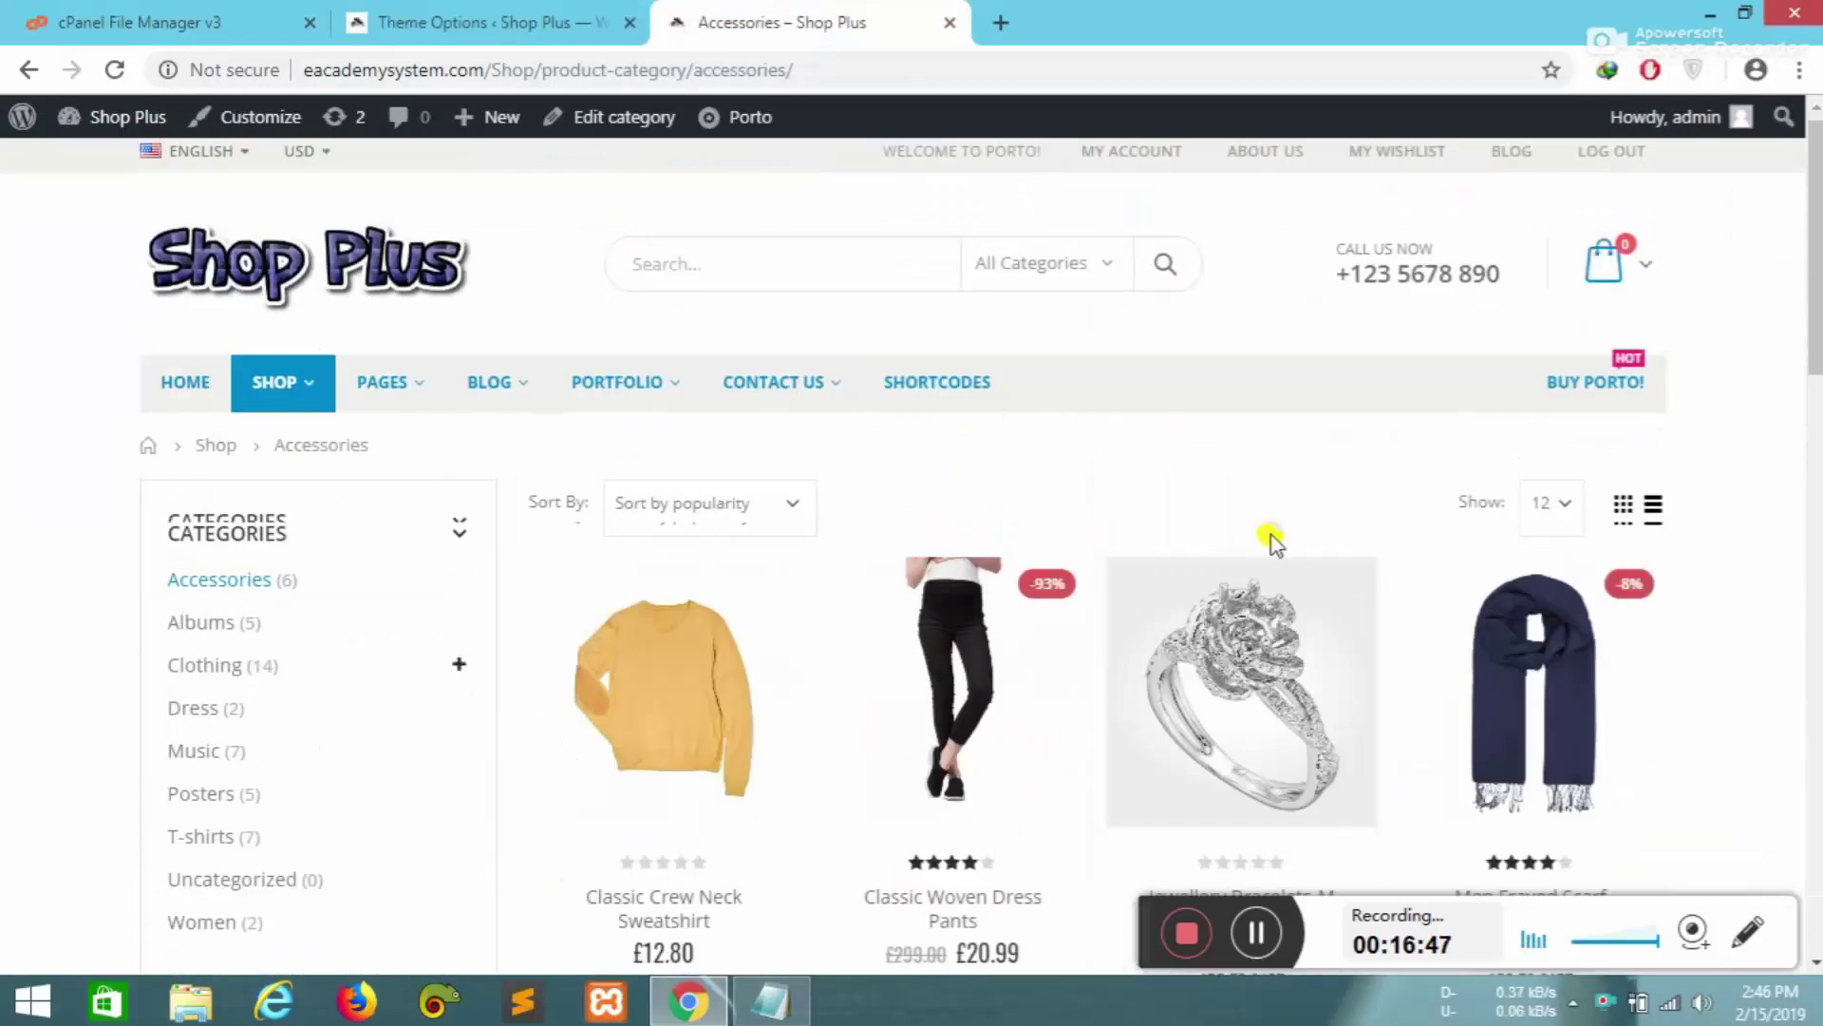
scroll(1273, 539, "down", 5)
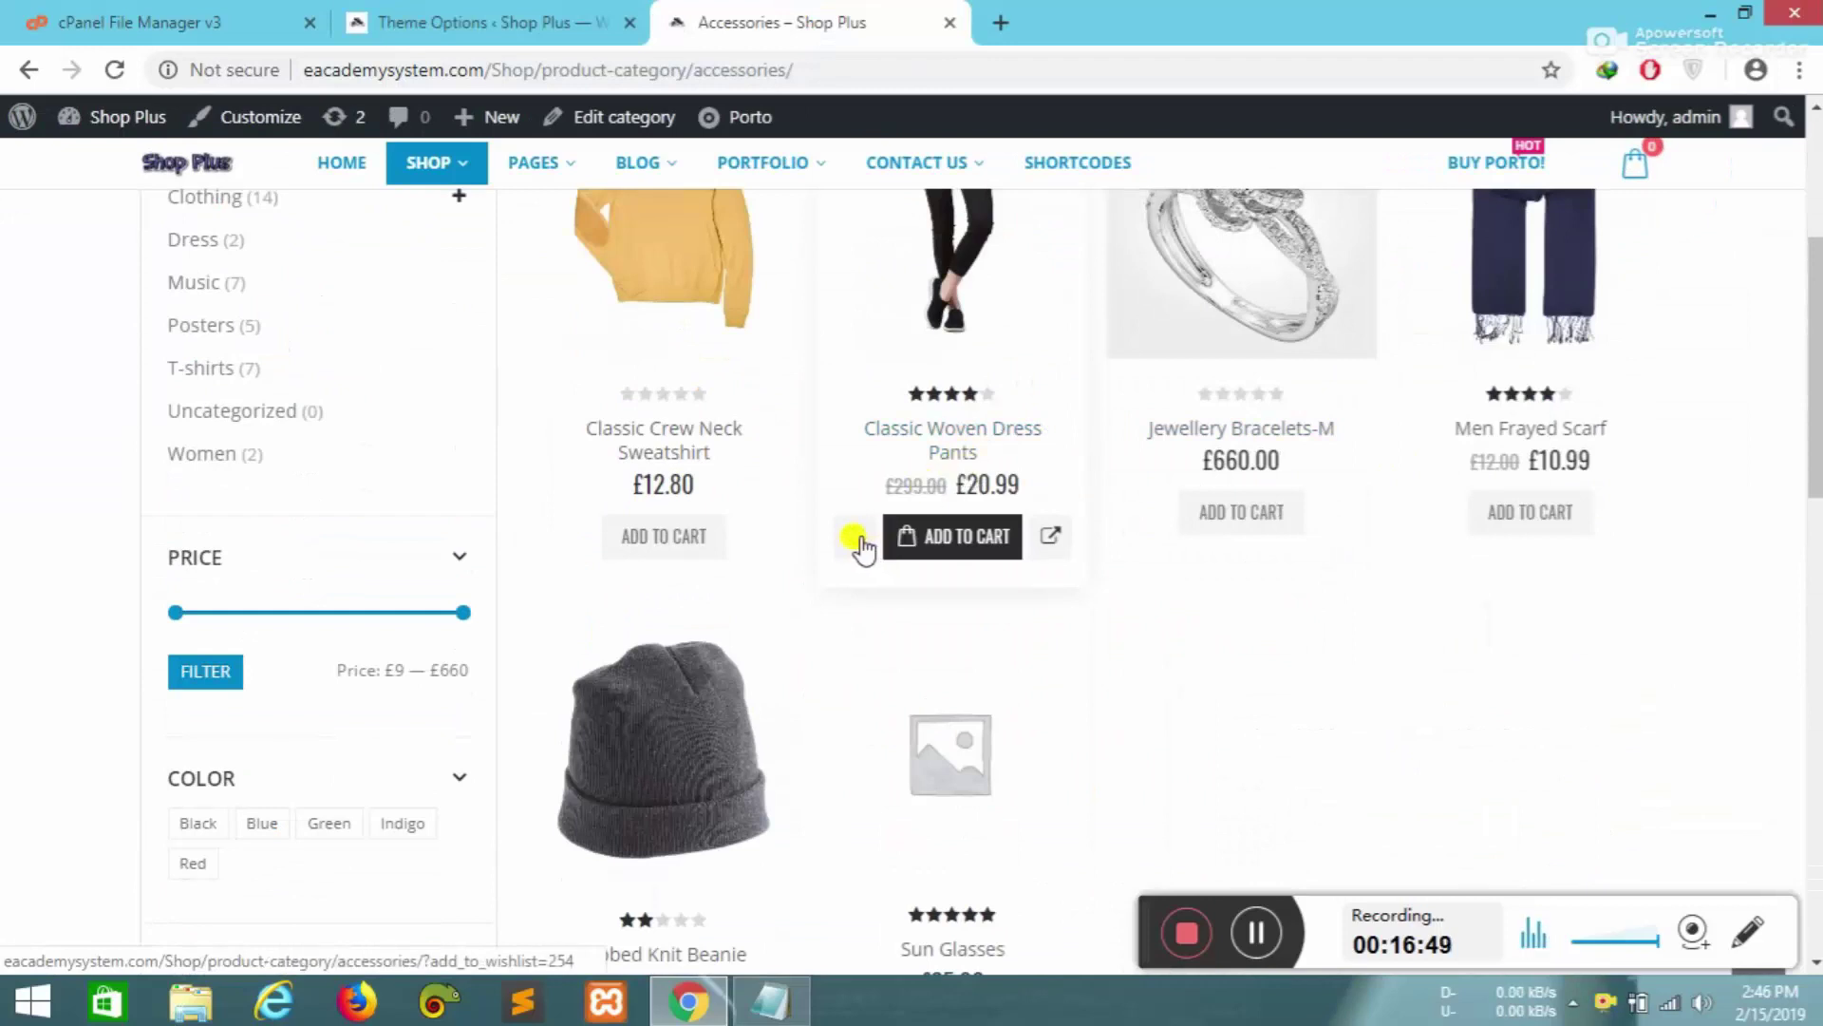
left_click(854, 541)
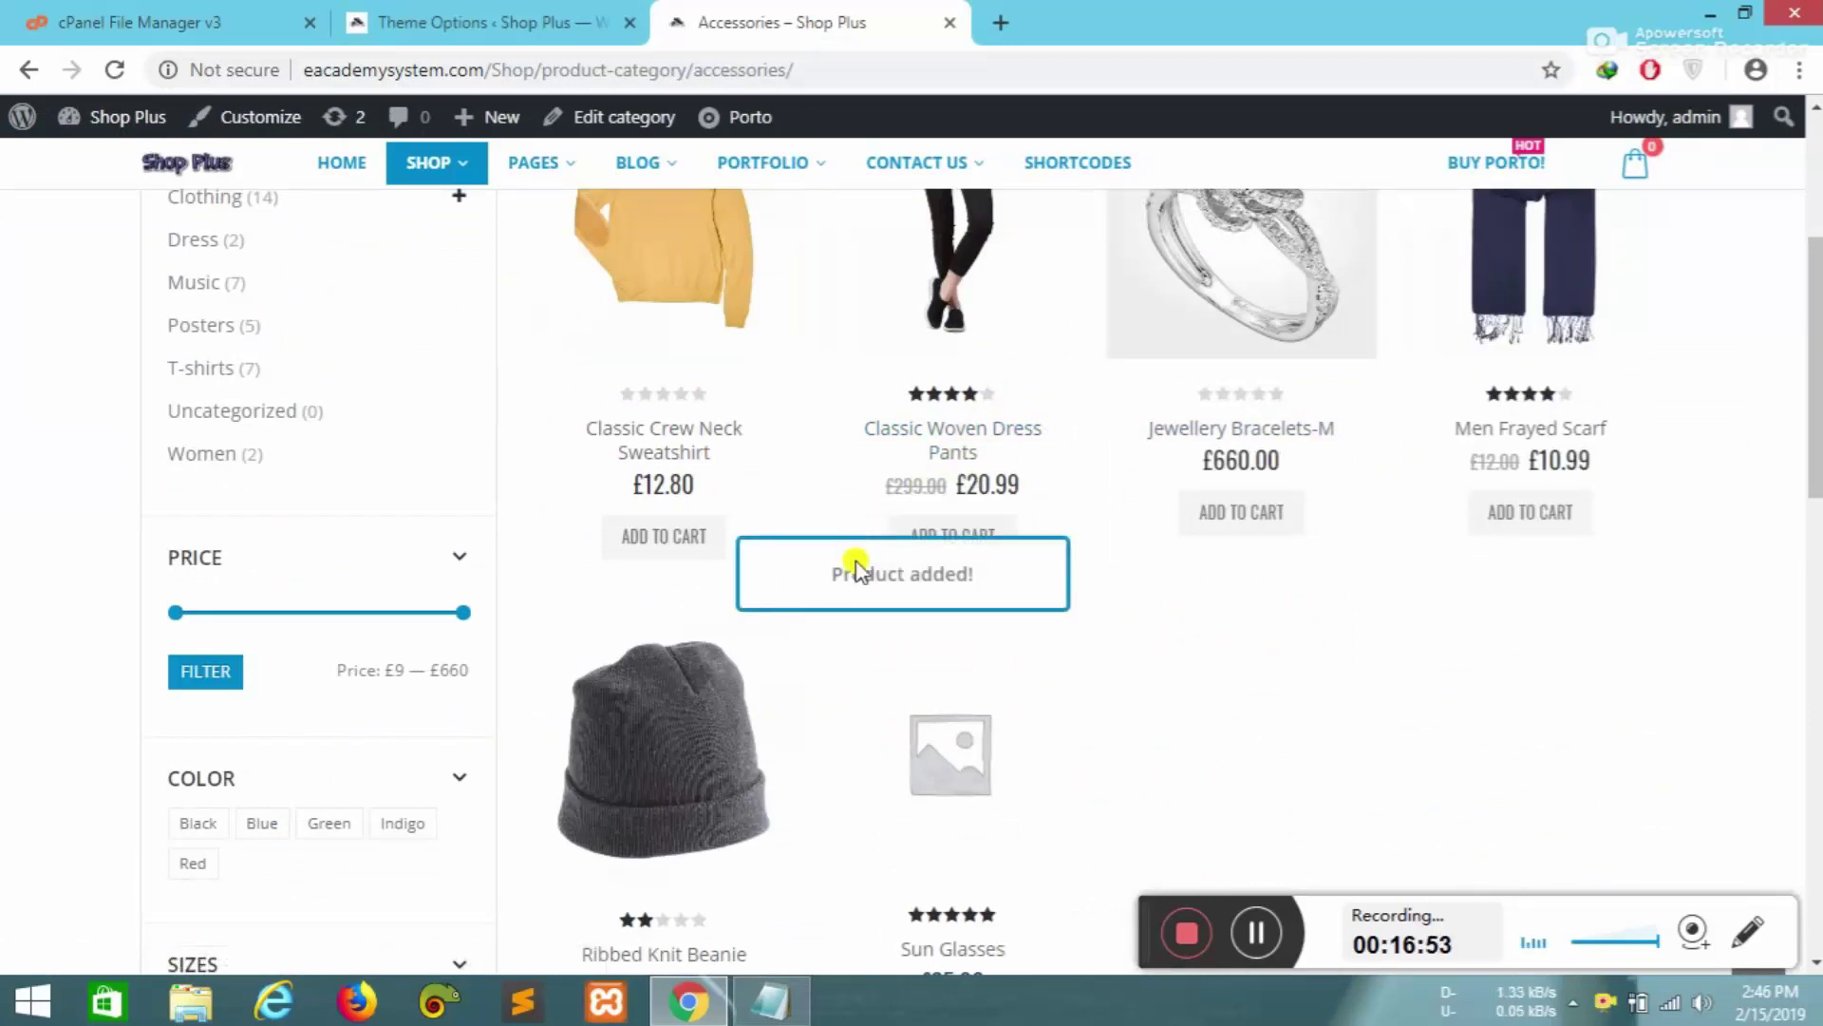
- Review the Shop skin settings for wishlist, quick view and sale colours and the Add to Cart font
left_click(475, 22)
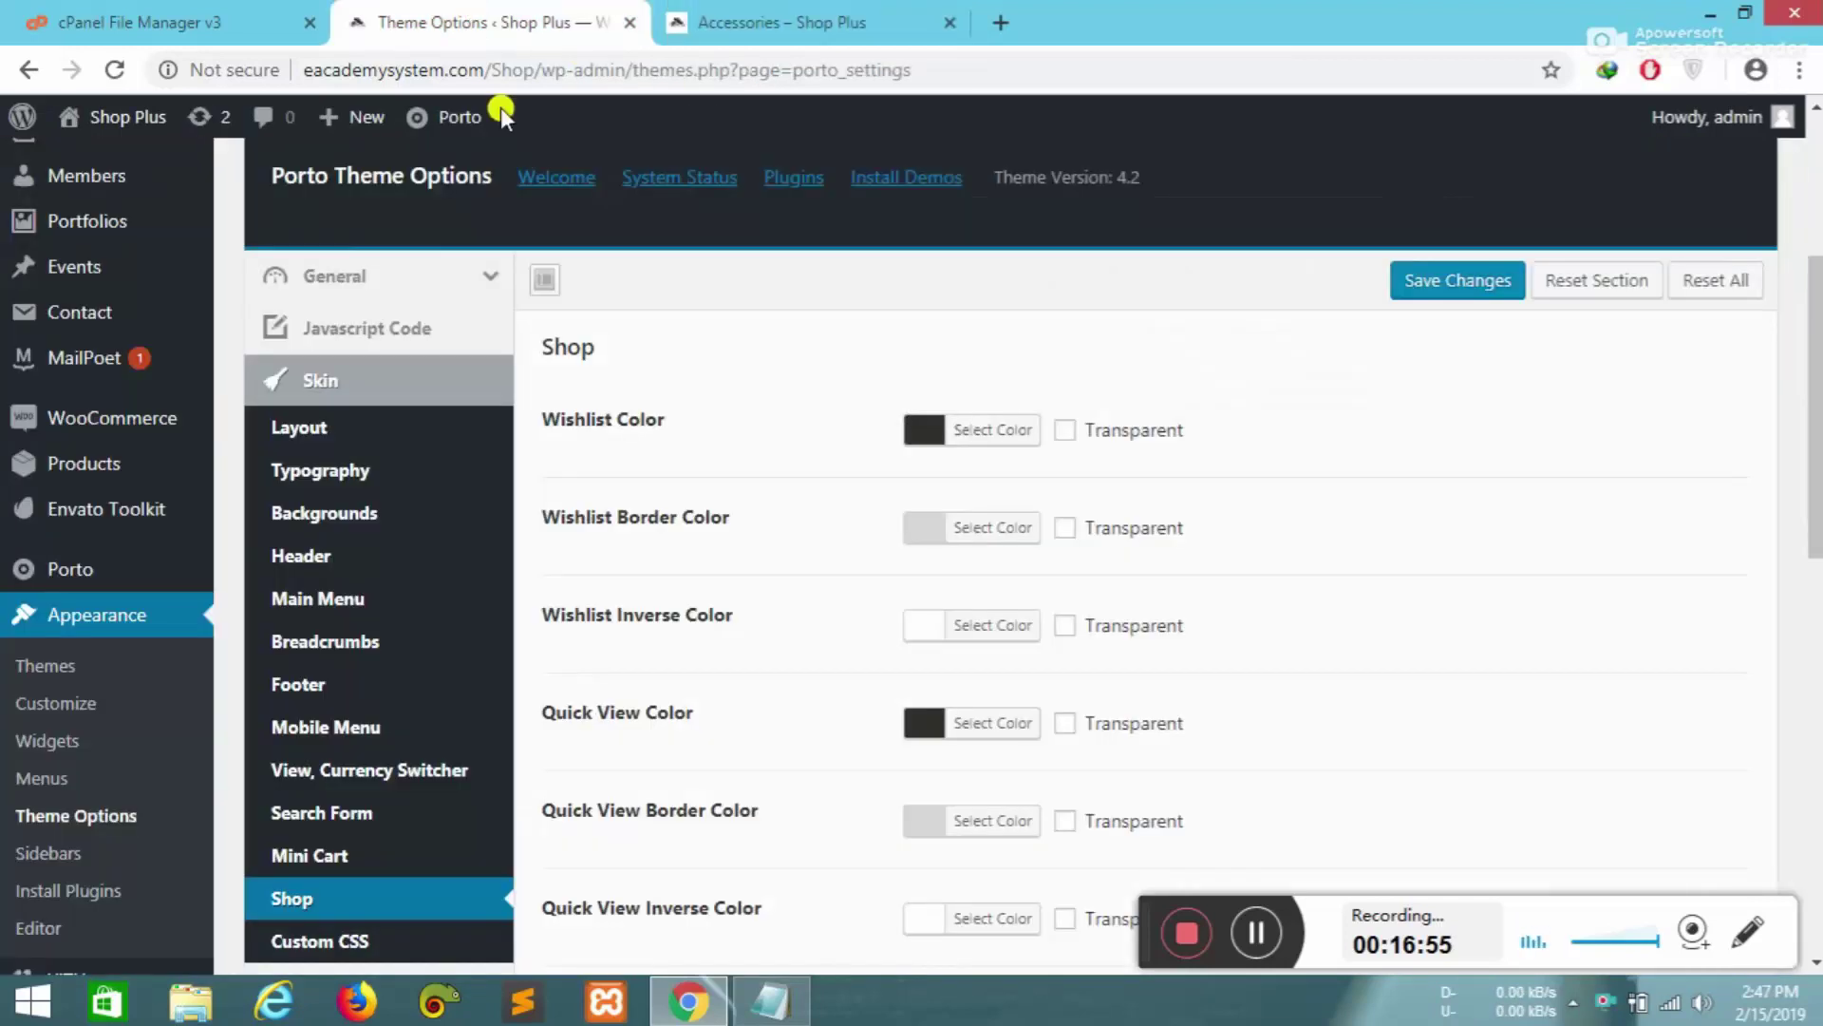
scroll(700, 558, "down", 4)
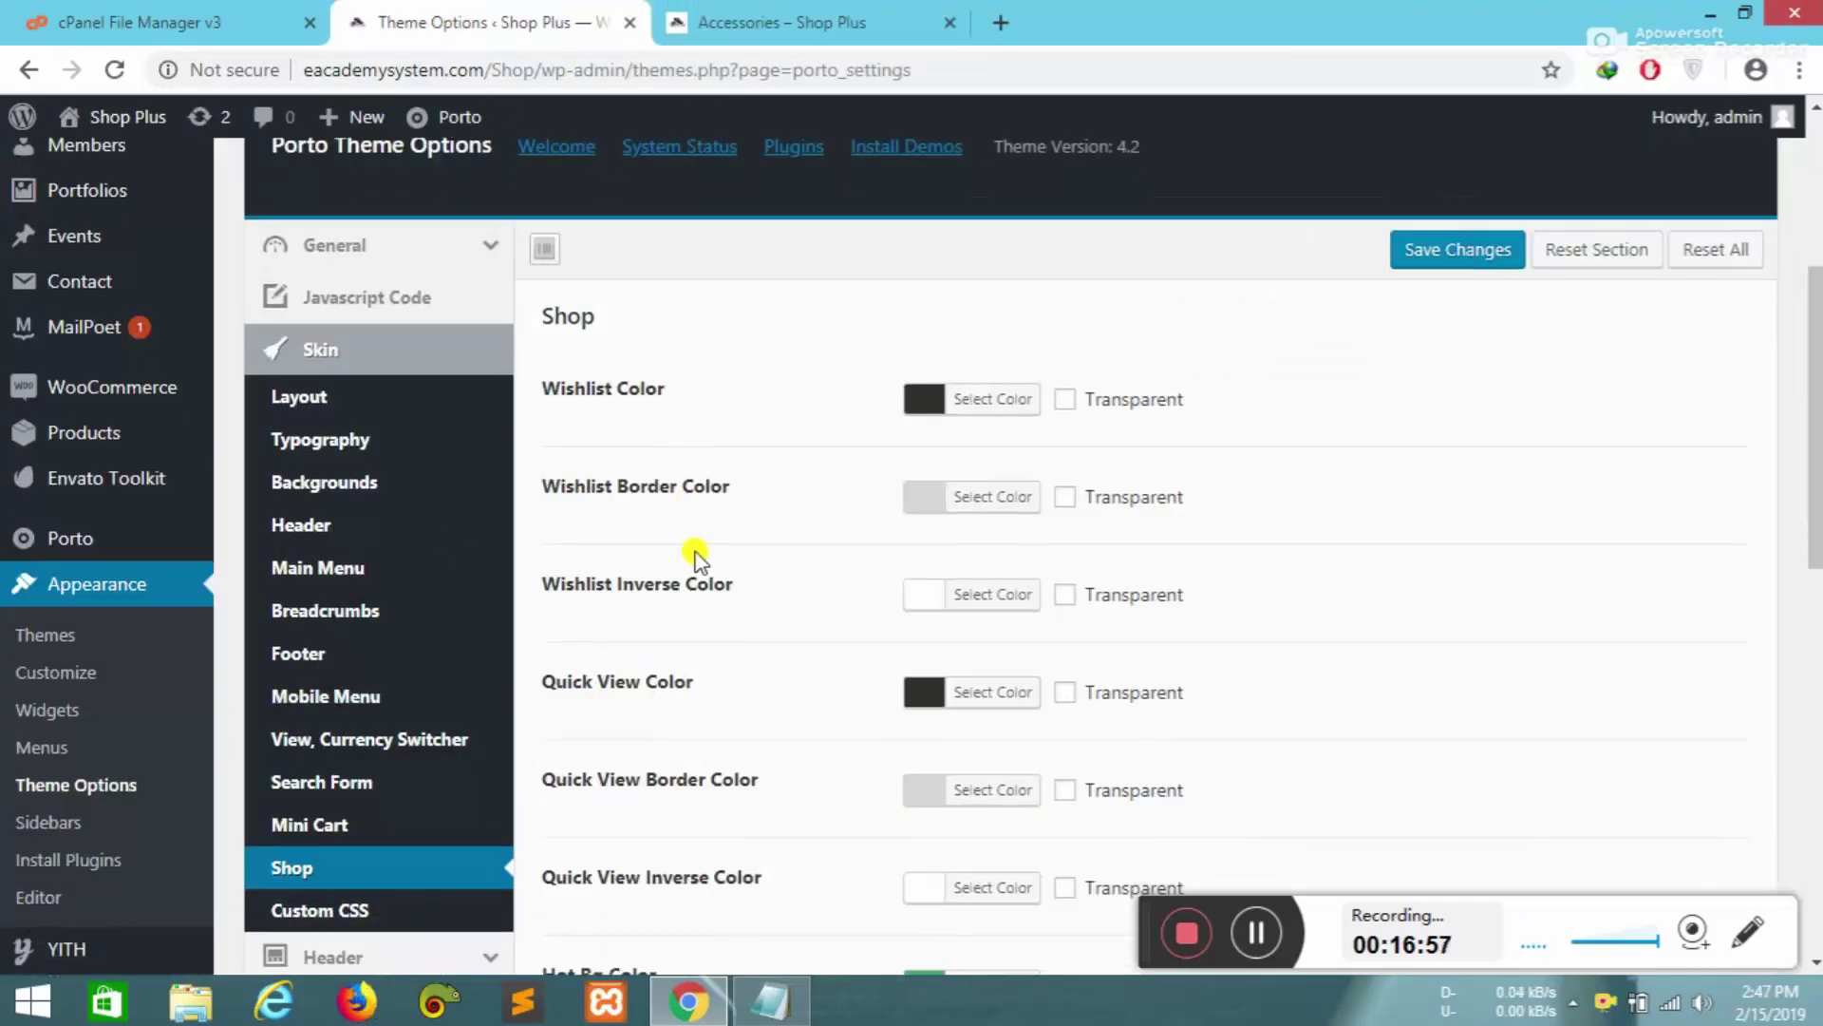
scroll(765, 519, "down", 7)
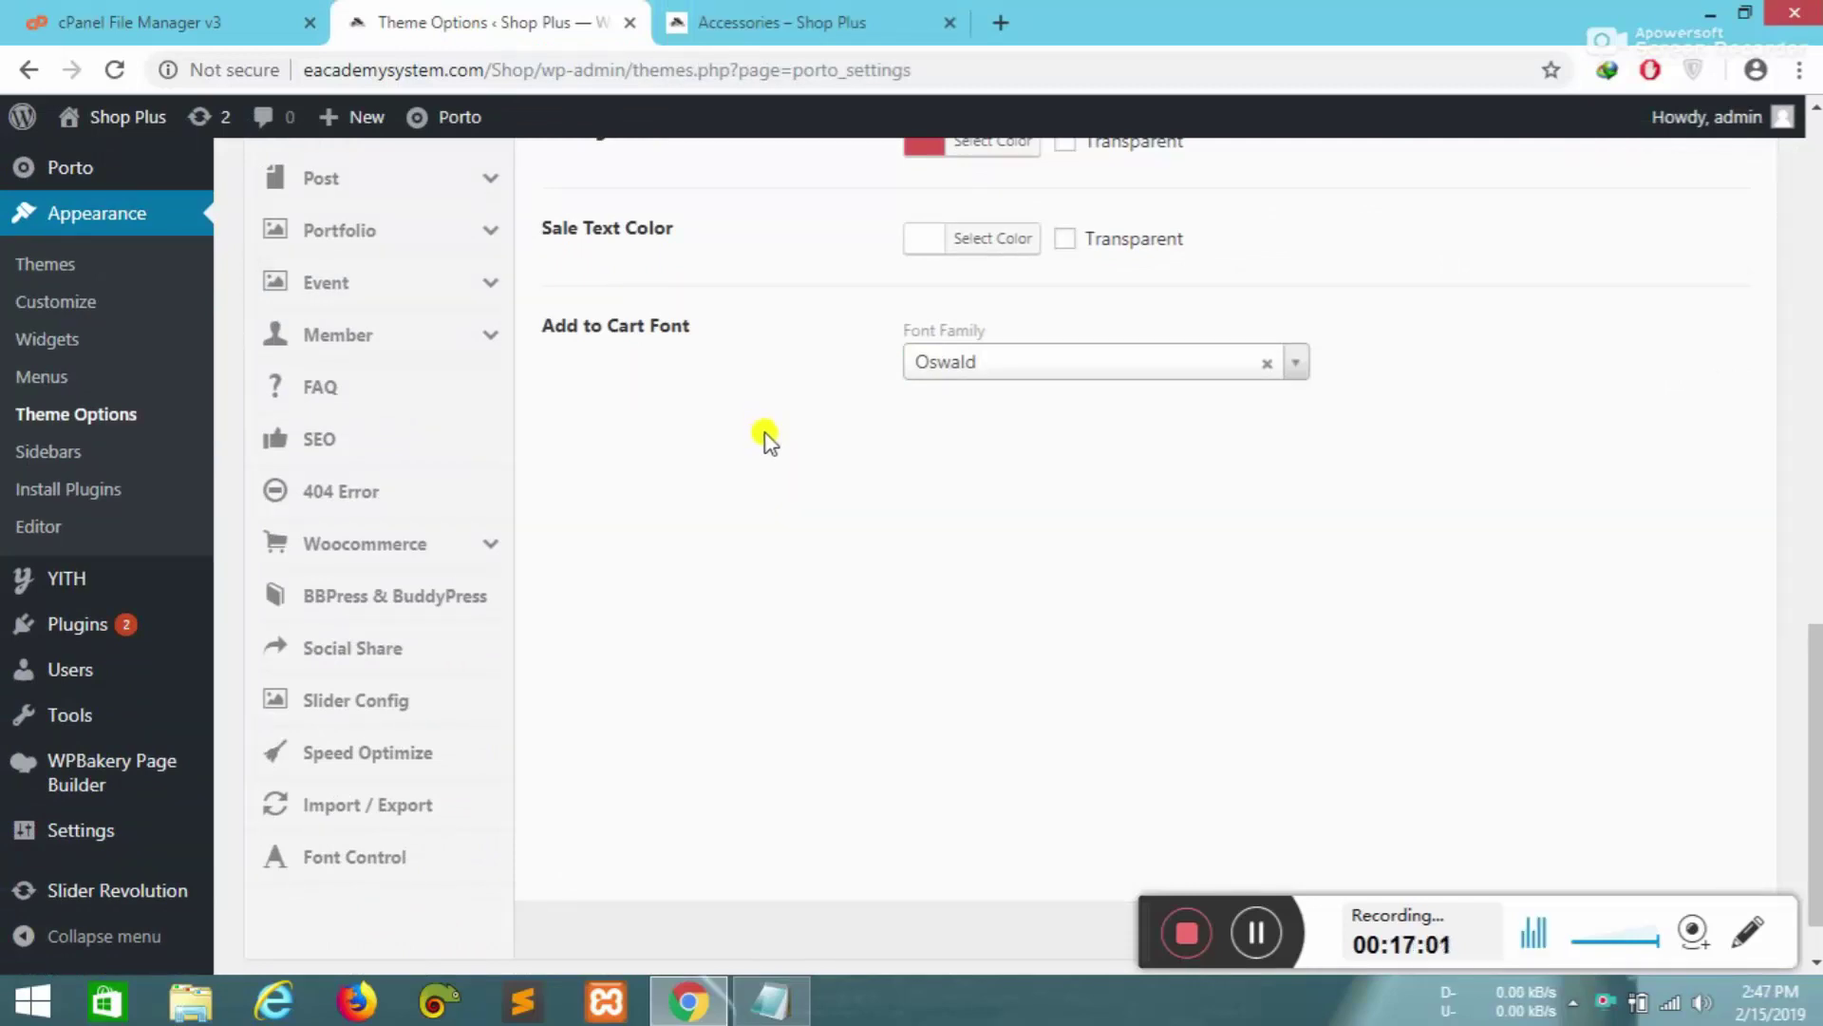
scroll(769, 439, "up", 3)
scroll(771, 438, "up", 2)
scroll(771, 438, "down", 3)
scroll(771, 439, "up", 4)
scroll(600, 439, "down", 2)
- Set Show Comments to Yes in the theme's Page settings
left_click(354, 329)
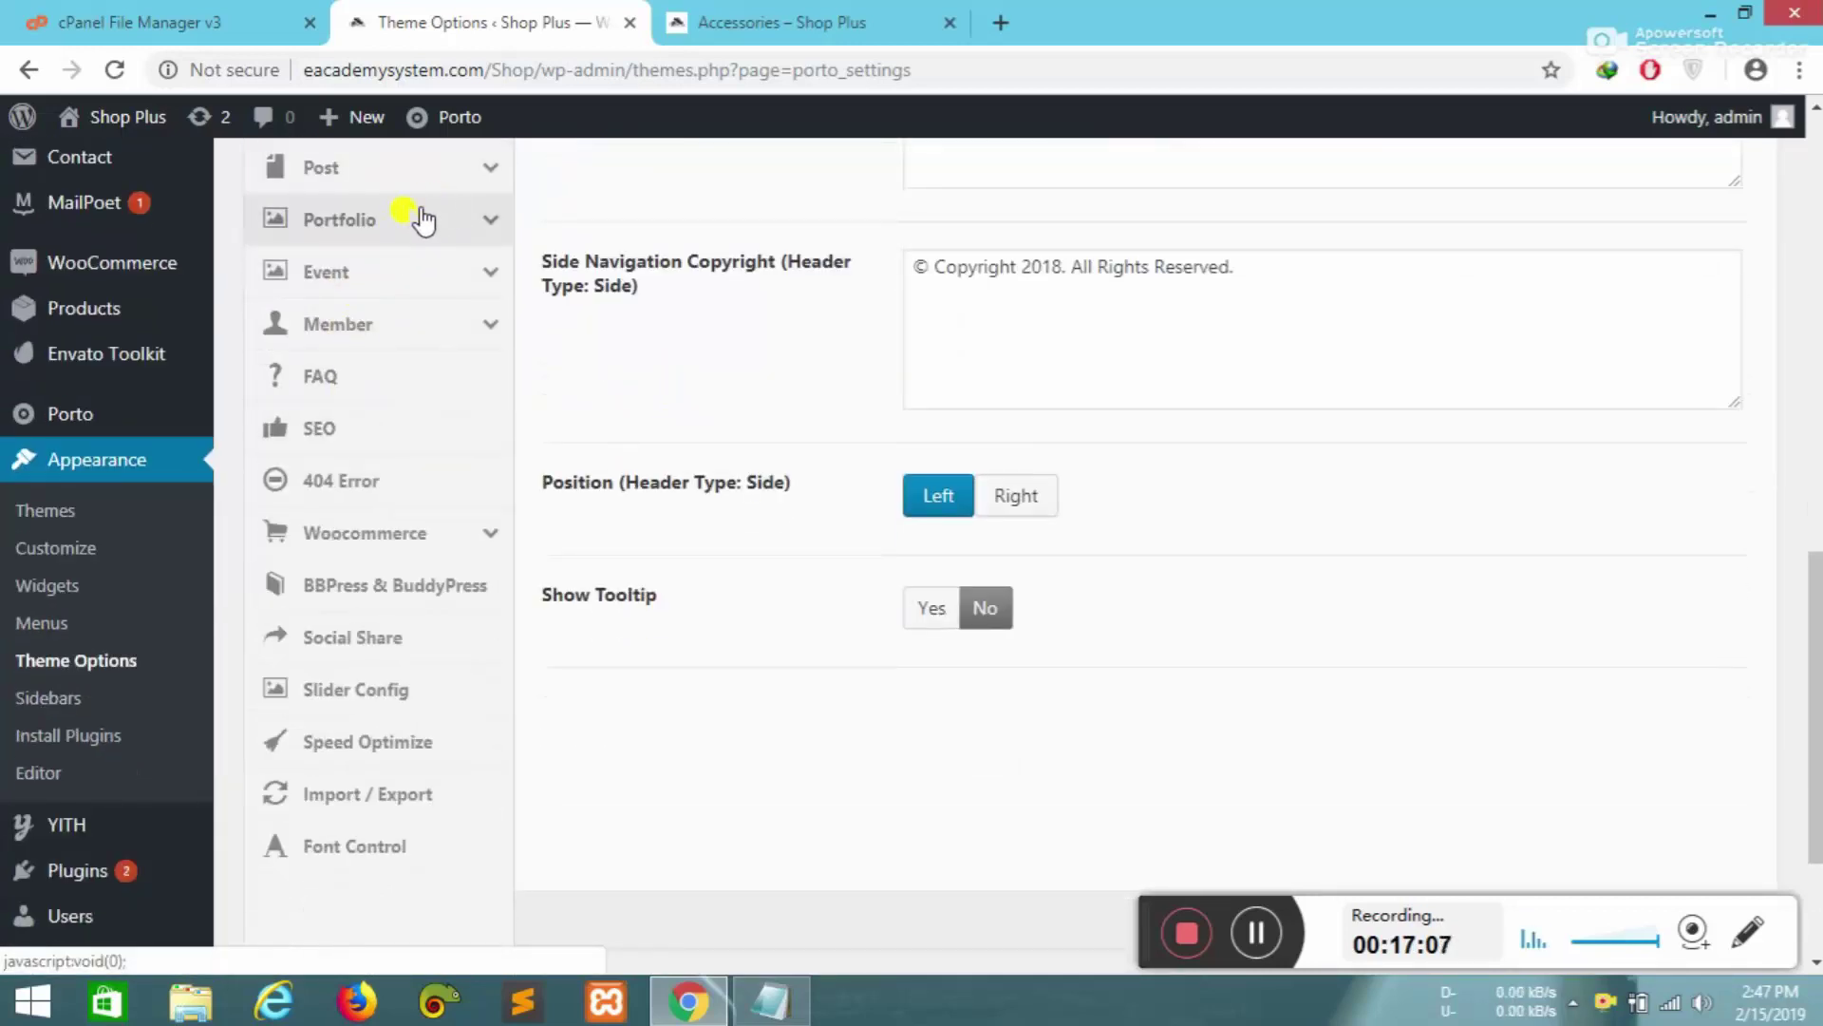
scroll(423, 220, "up", 2)
left_click(375, 271)
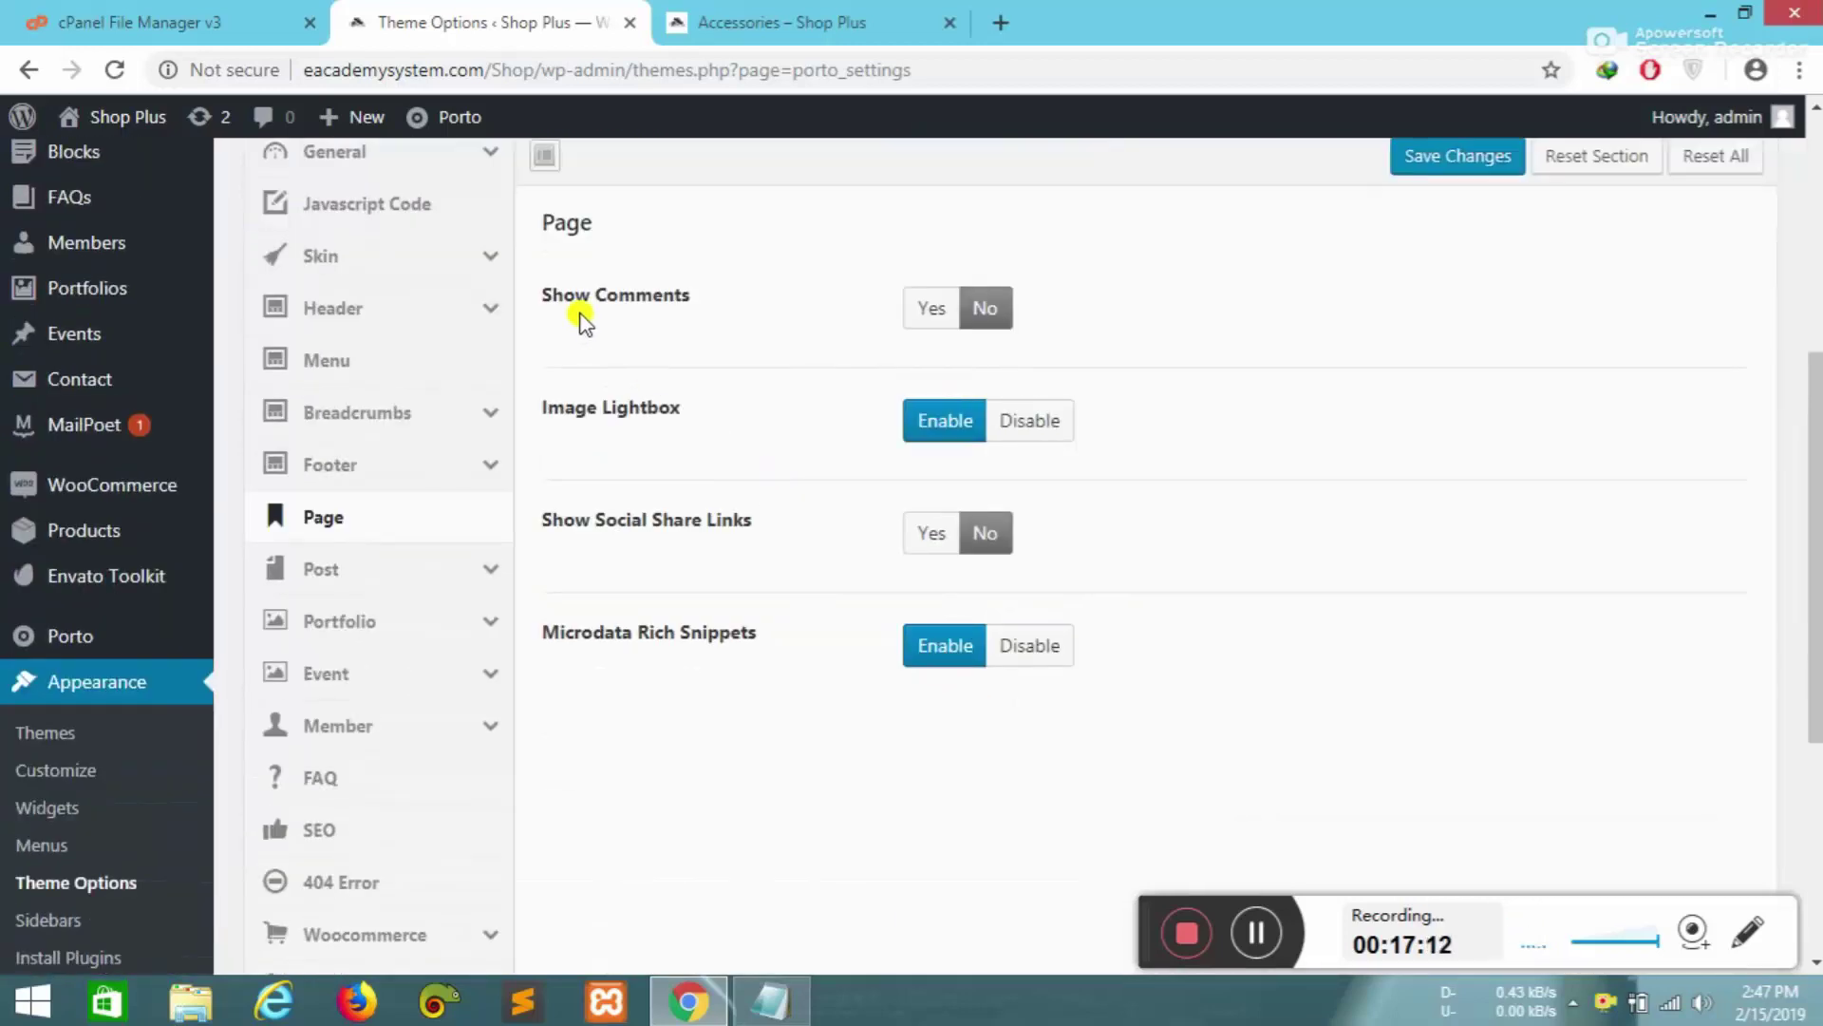
left_click(933, 310)
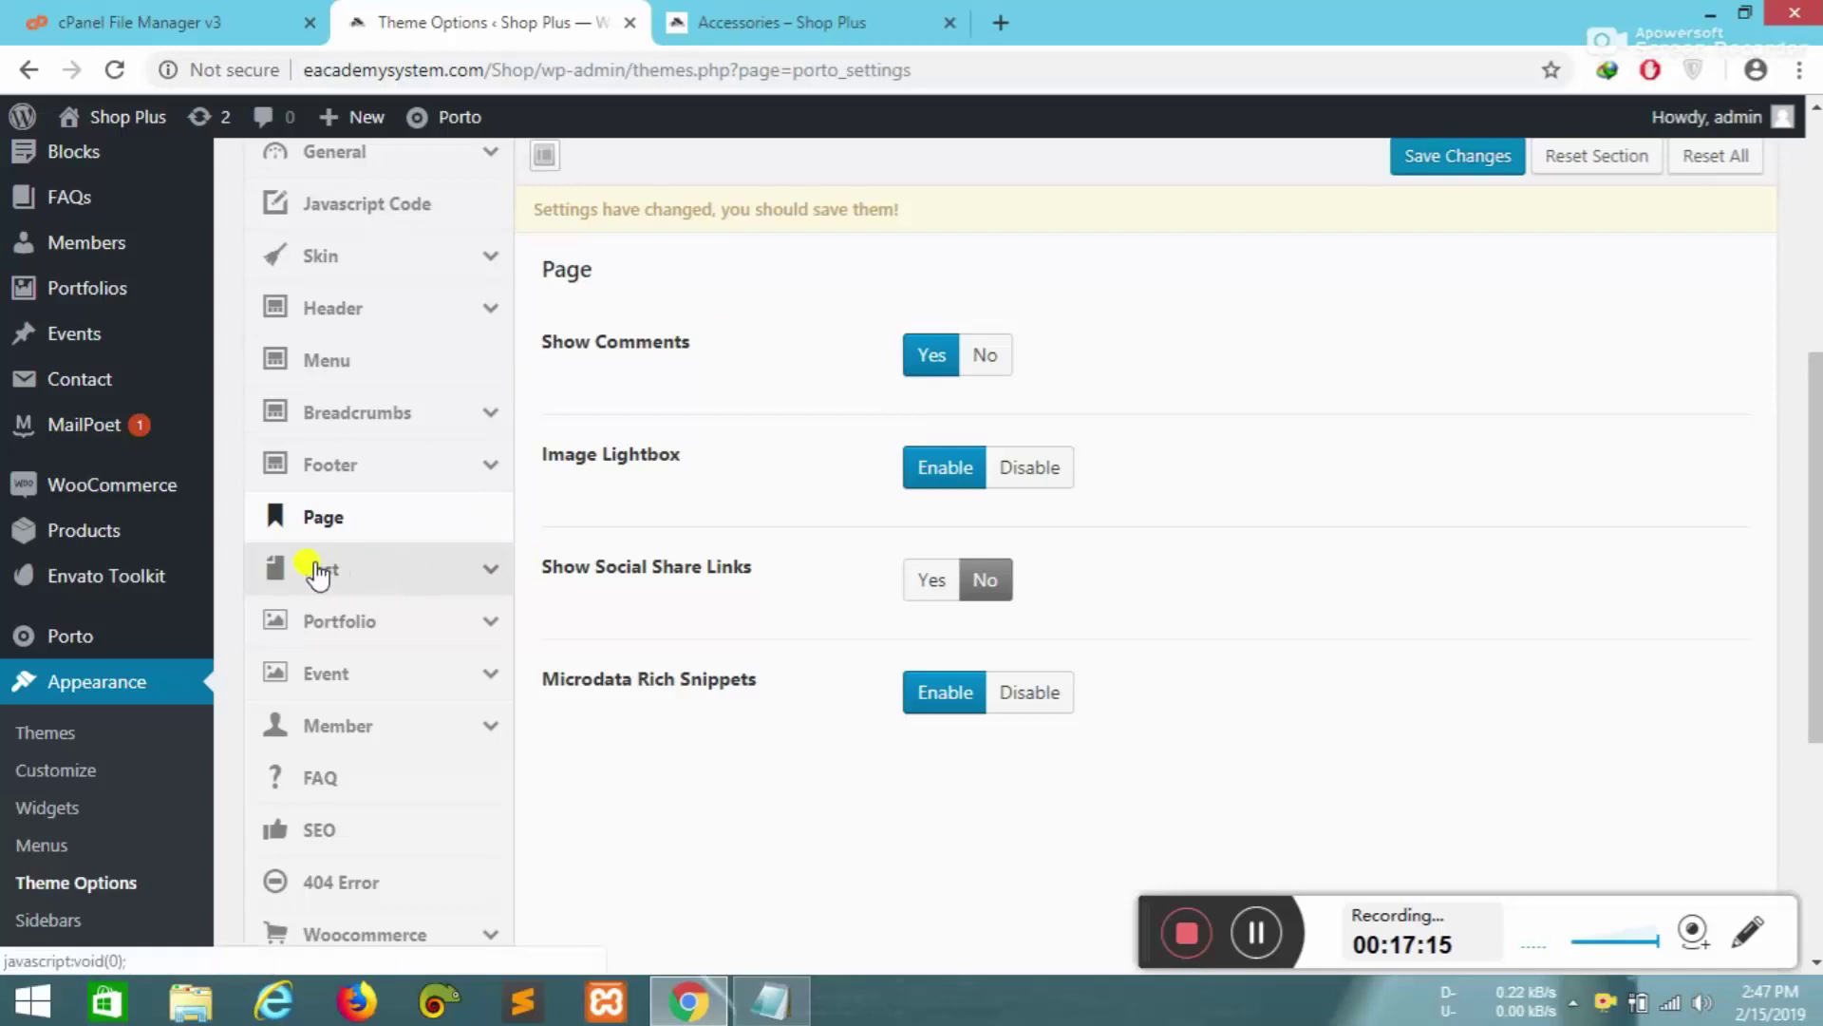
- Look at the Member settings, and open the Cart Page section of the Woocommerce settings
left_click(348, 723)
scroll(358, 730, "down", 4)
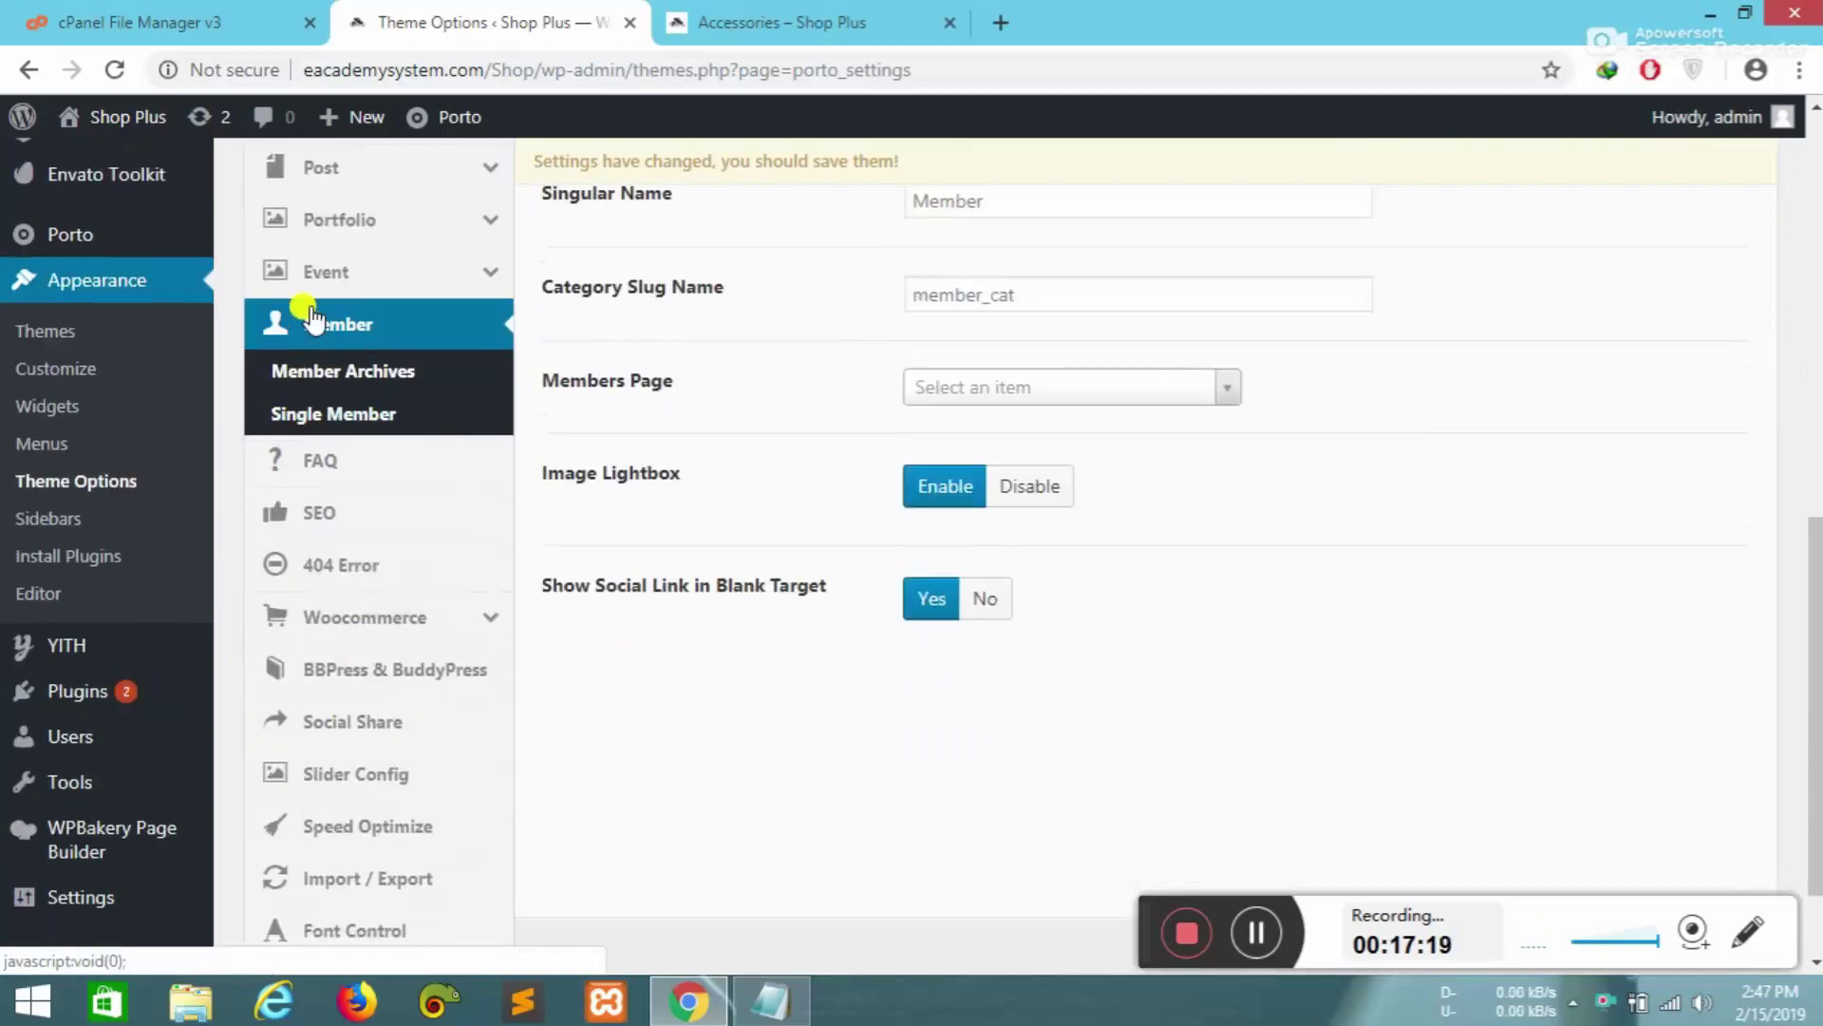
left_click(361, 616)
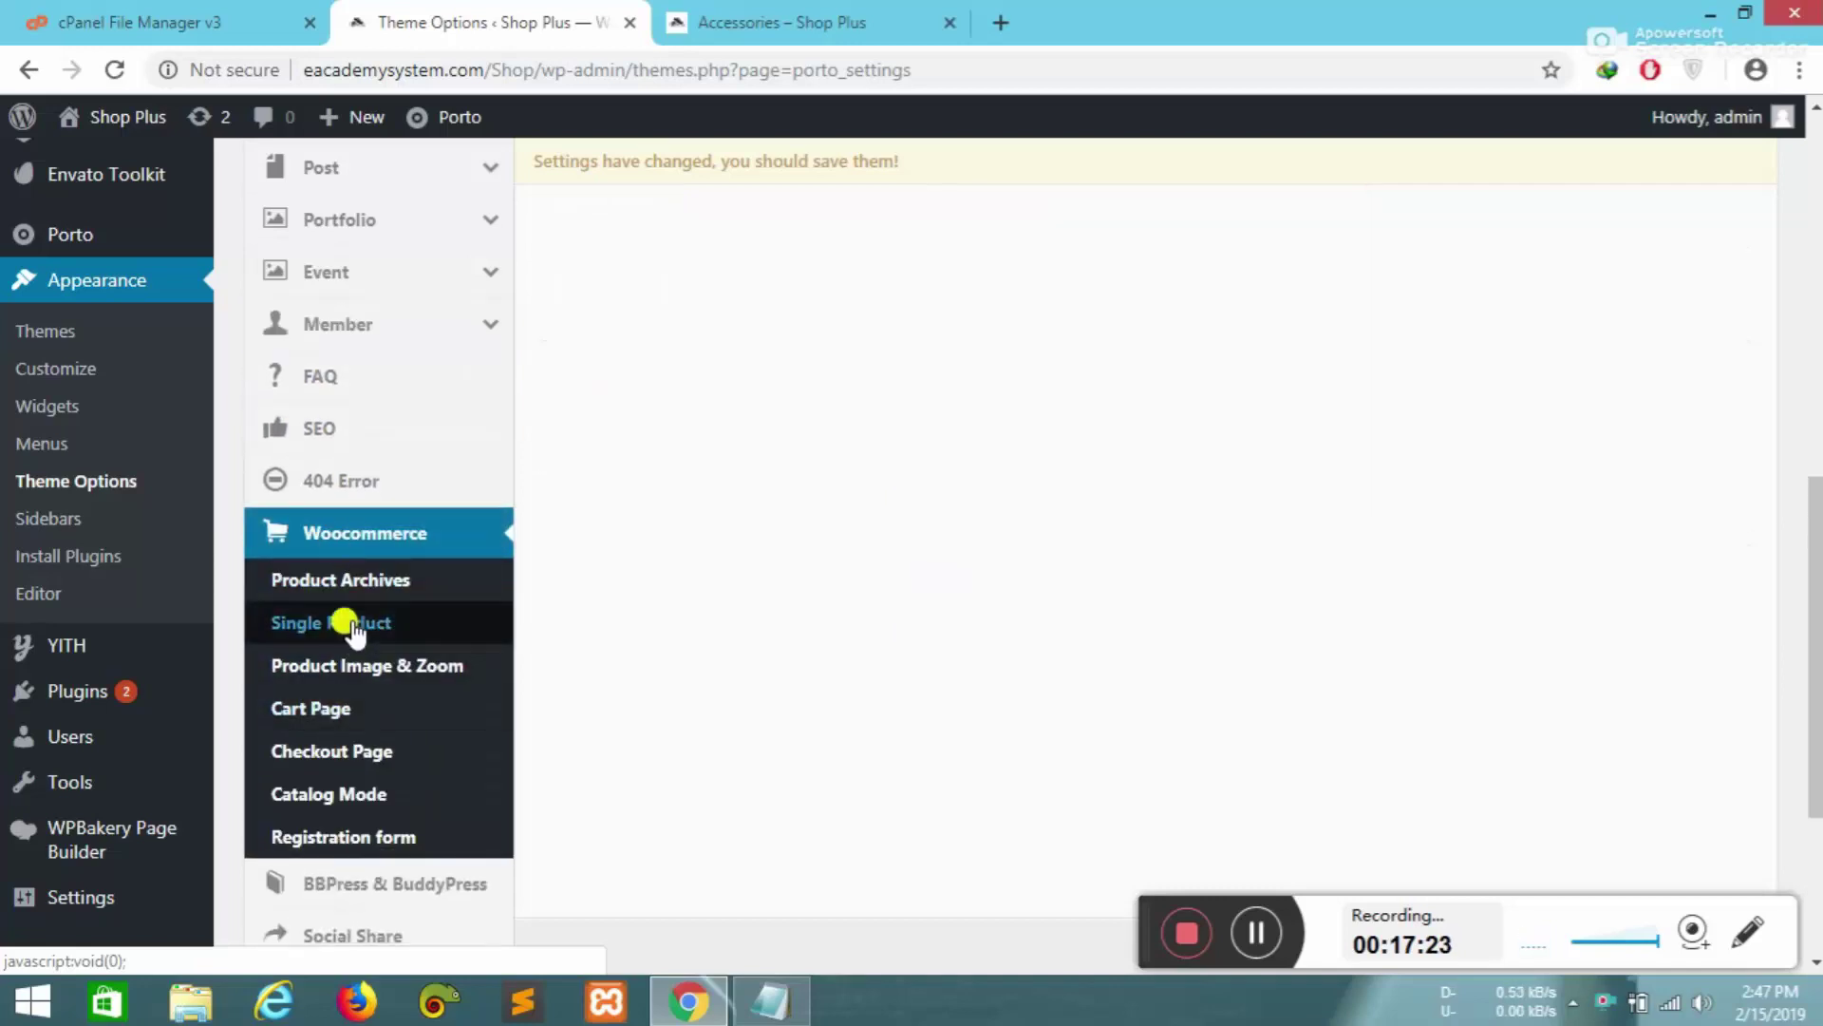
left_click(328, 706)
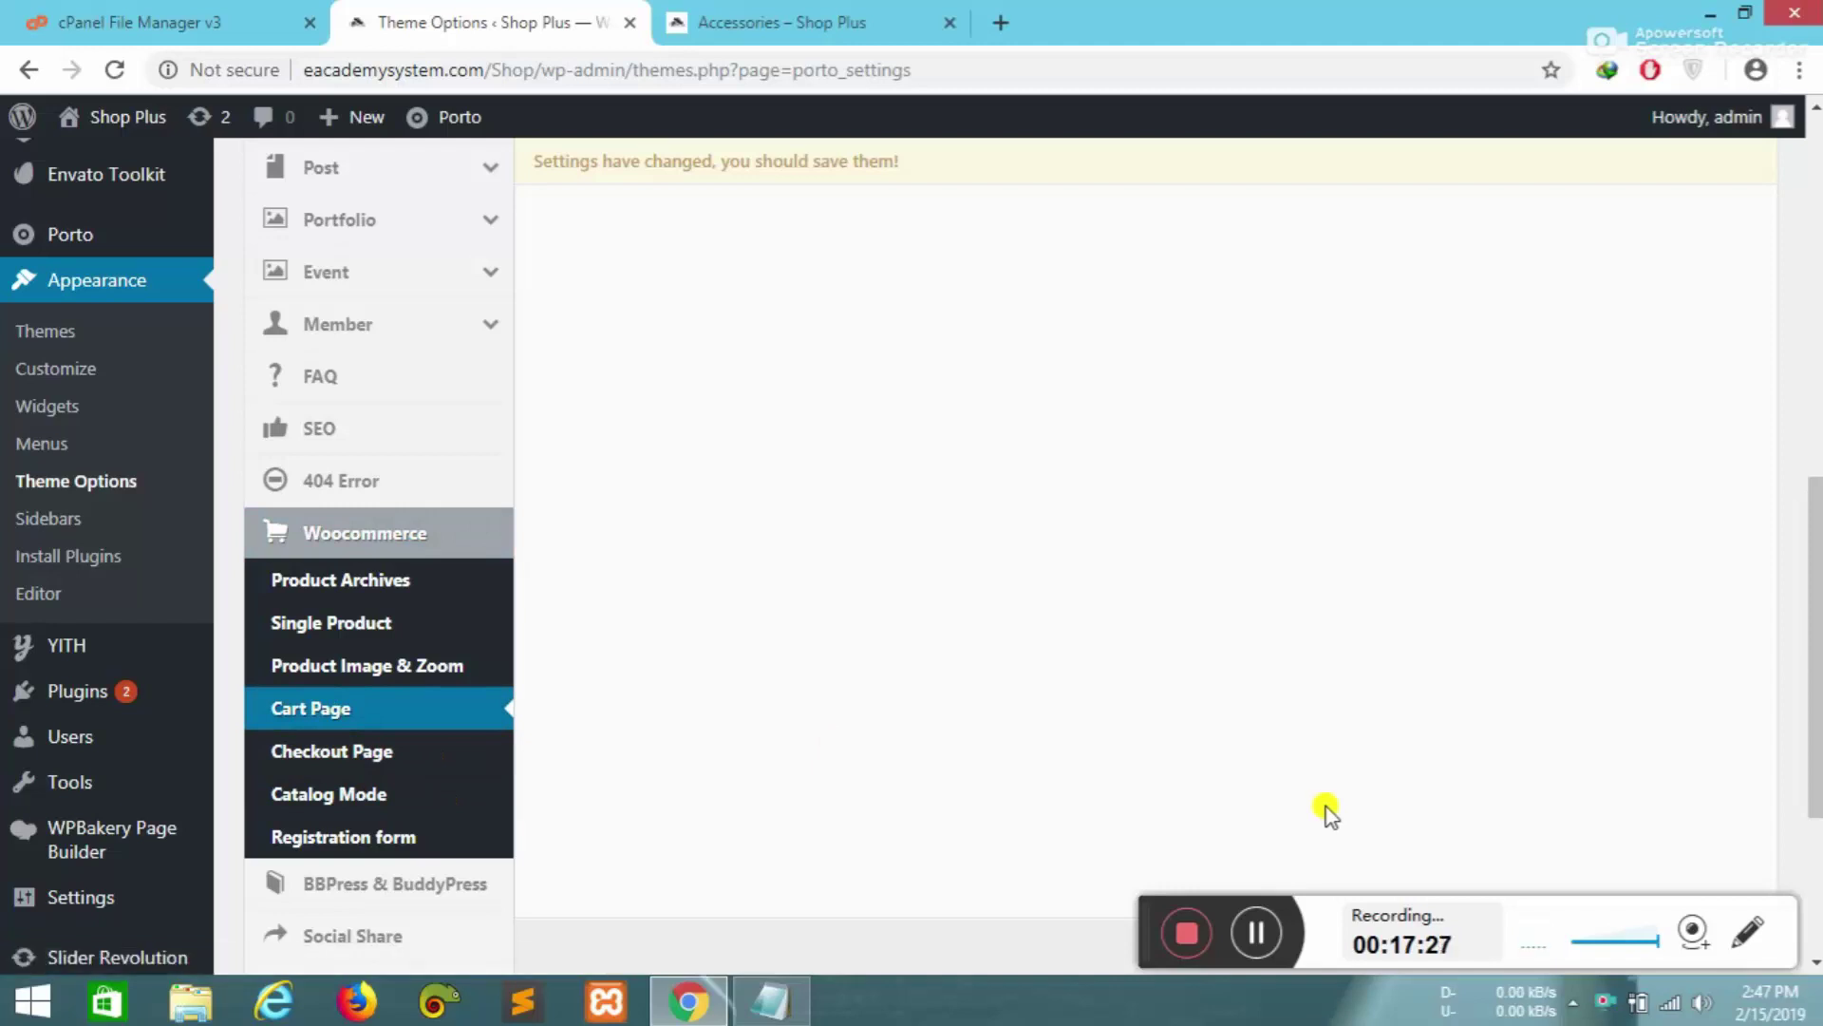
- Review the theme's Slider Config settings, from looping, autoplay and play speed to navigation and the in and out animations
left_click(759, 17)
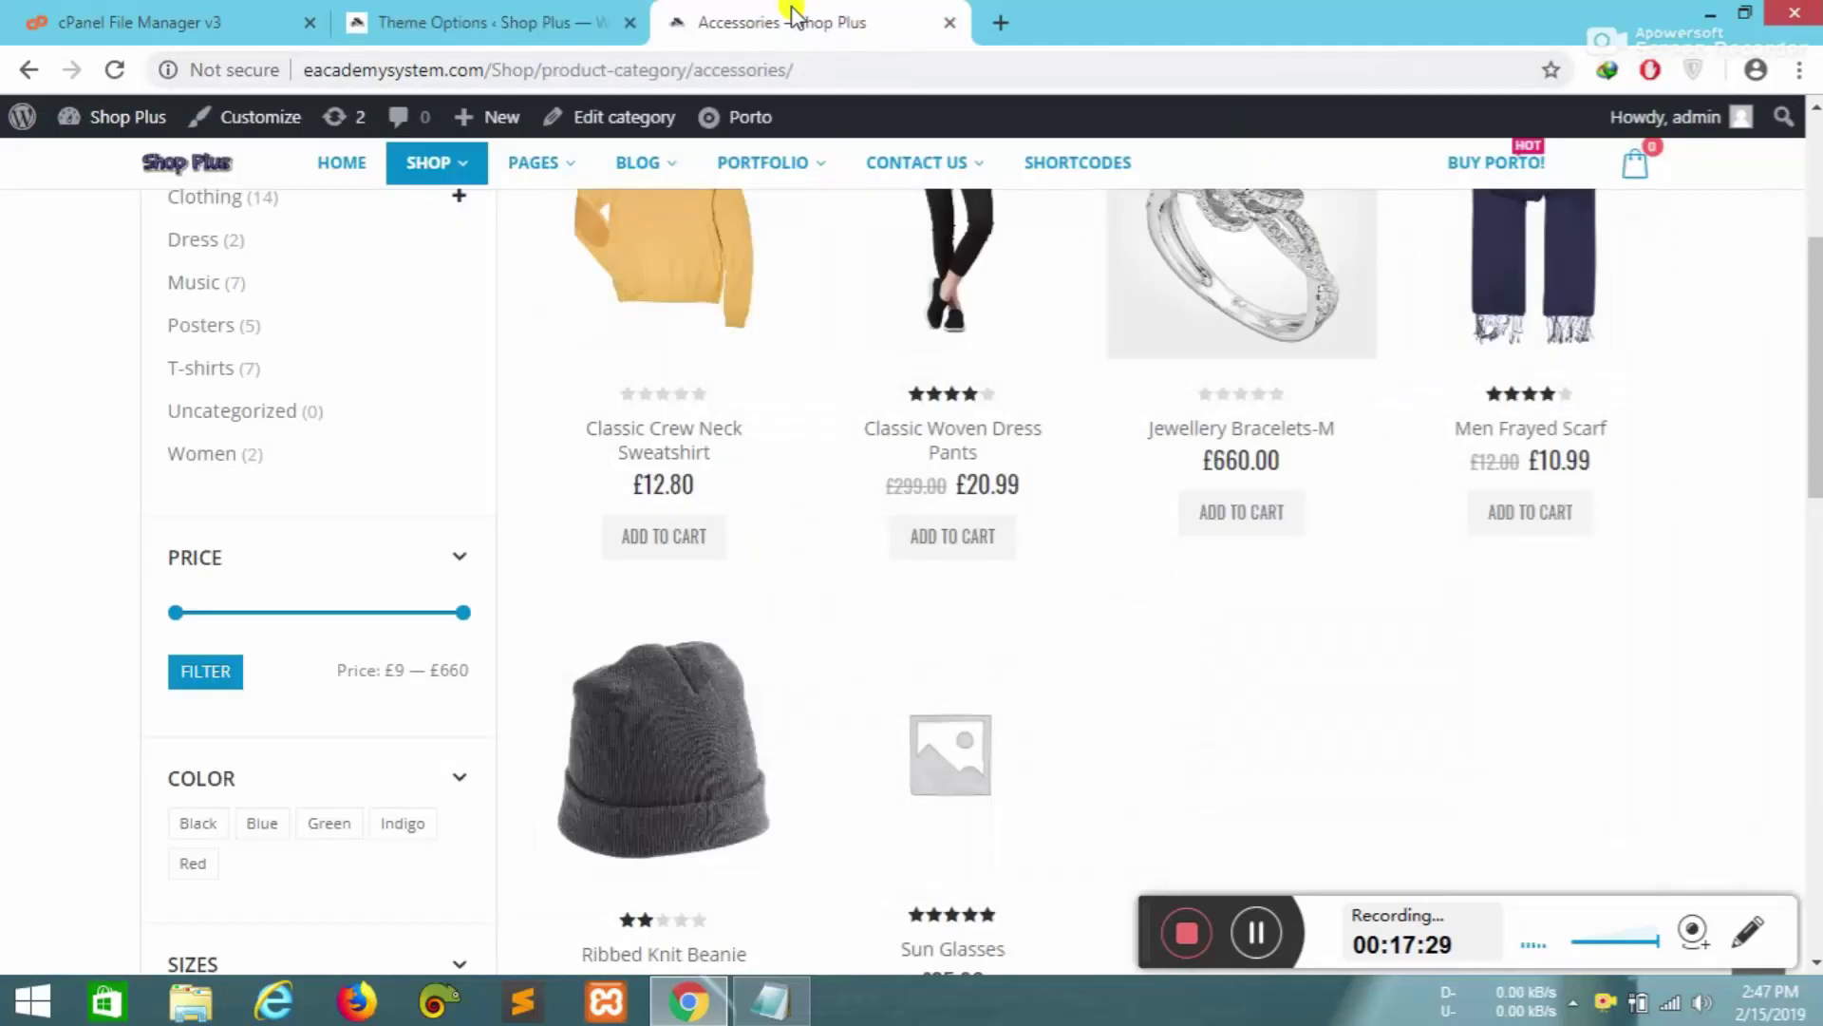
left_click(371, 21)
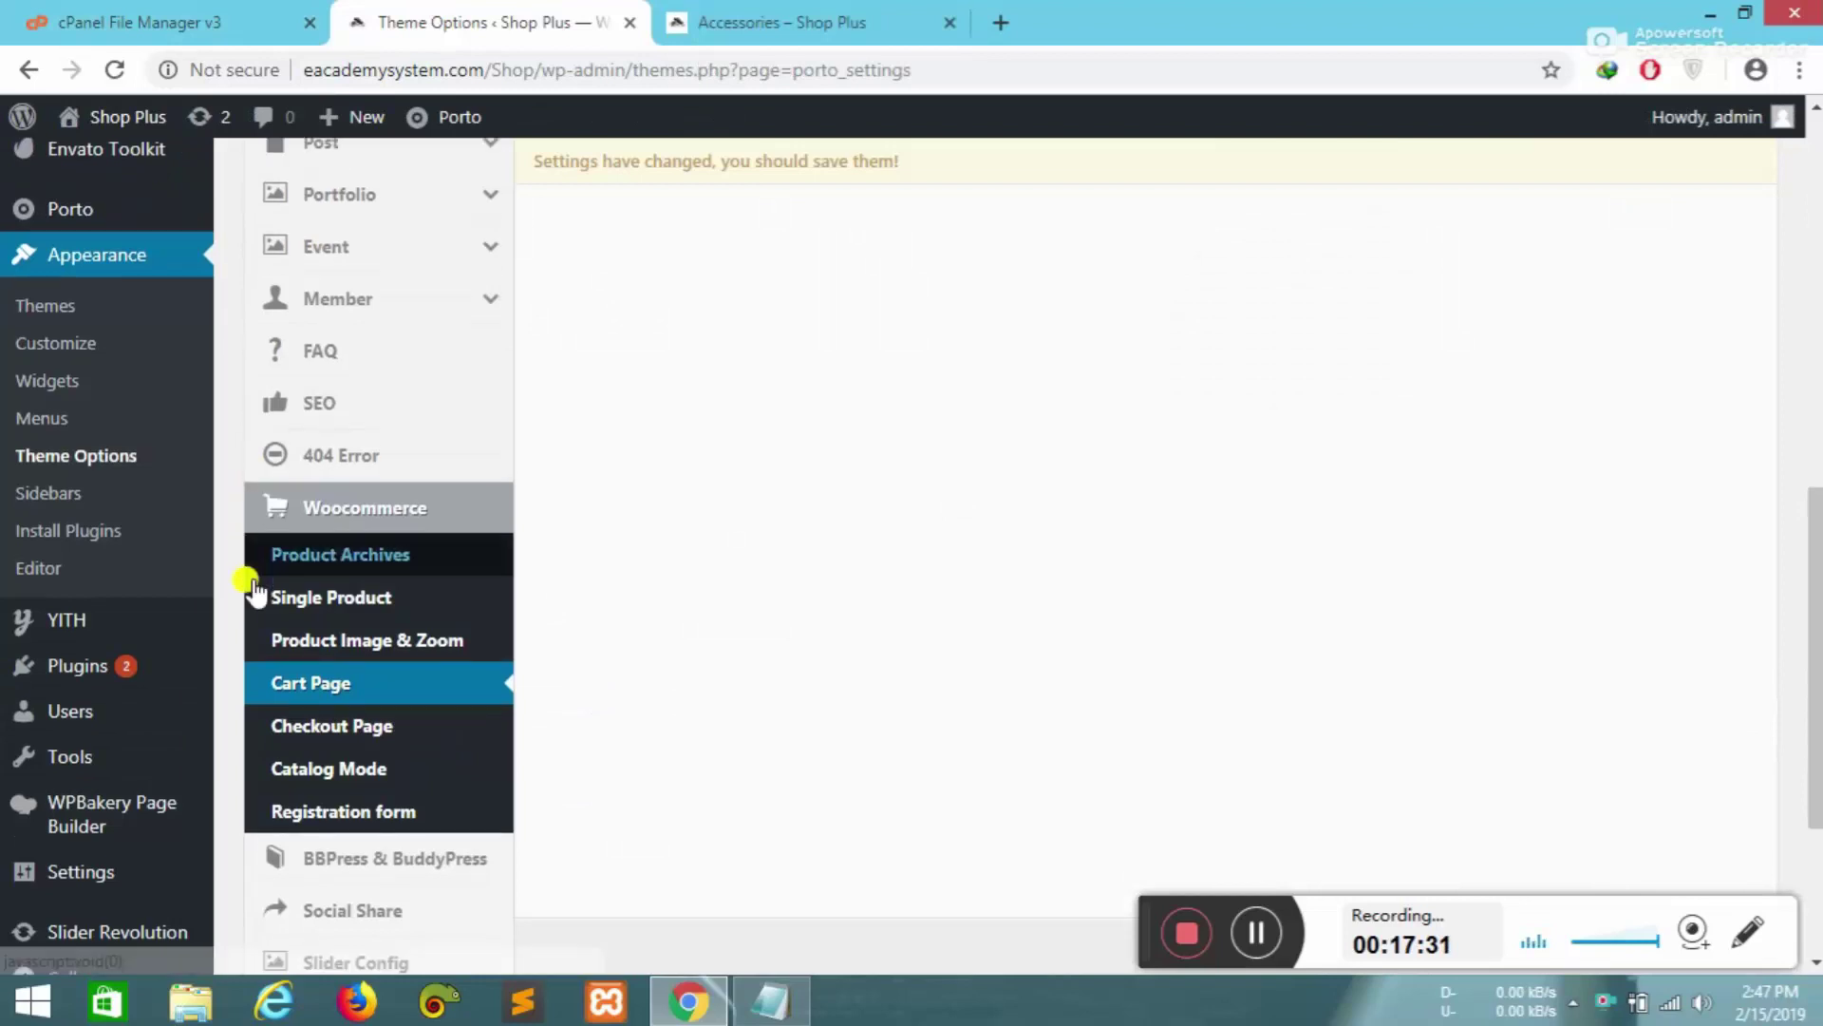
scroll(253, 591, "down", 2)
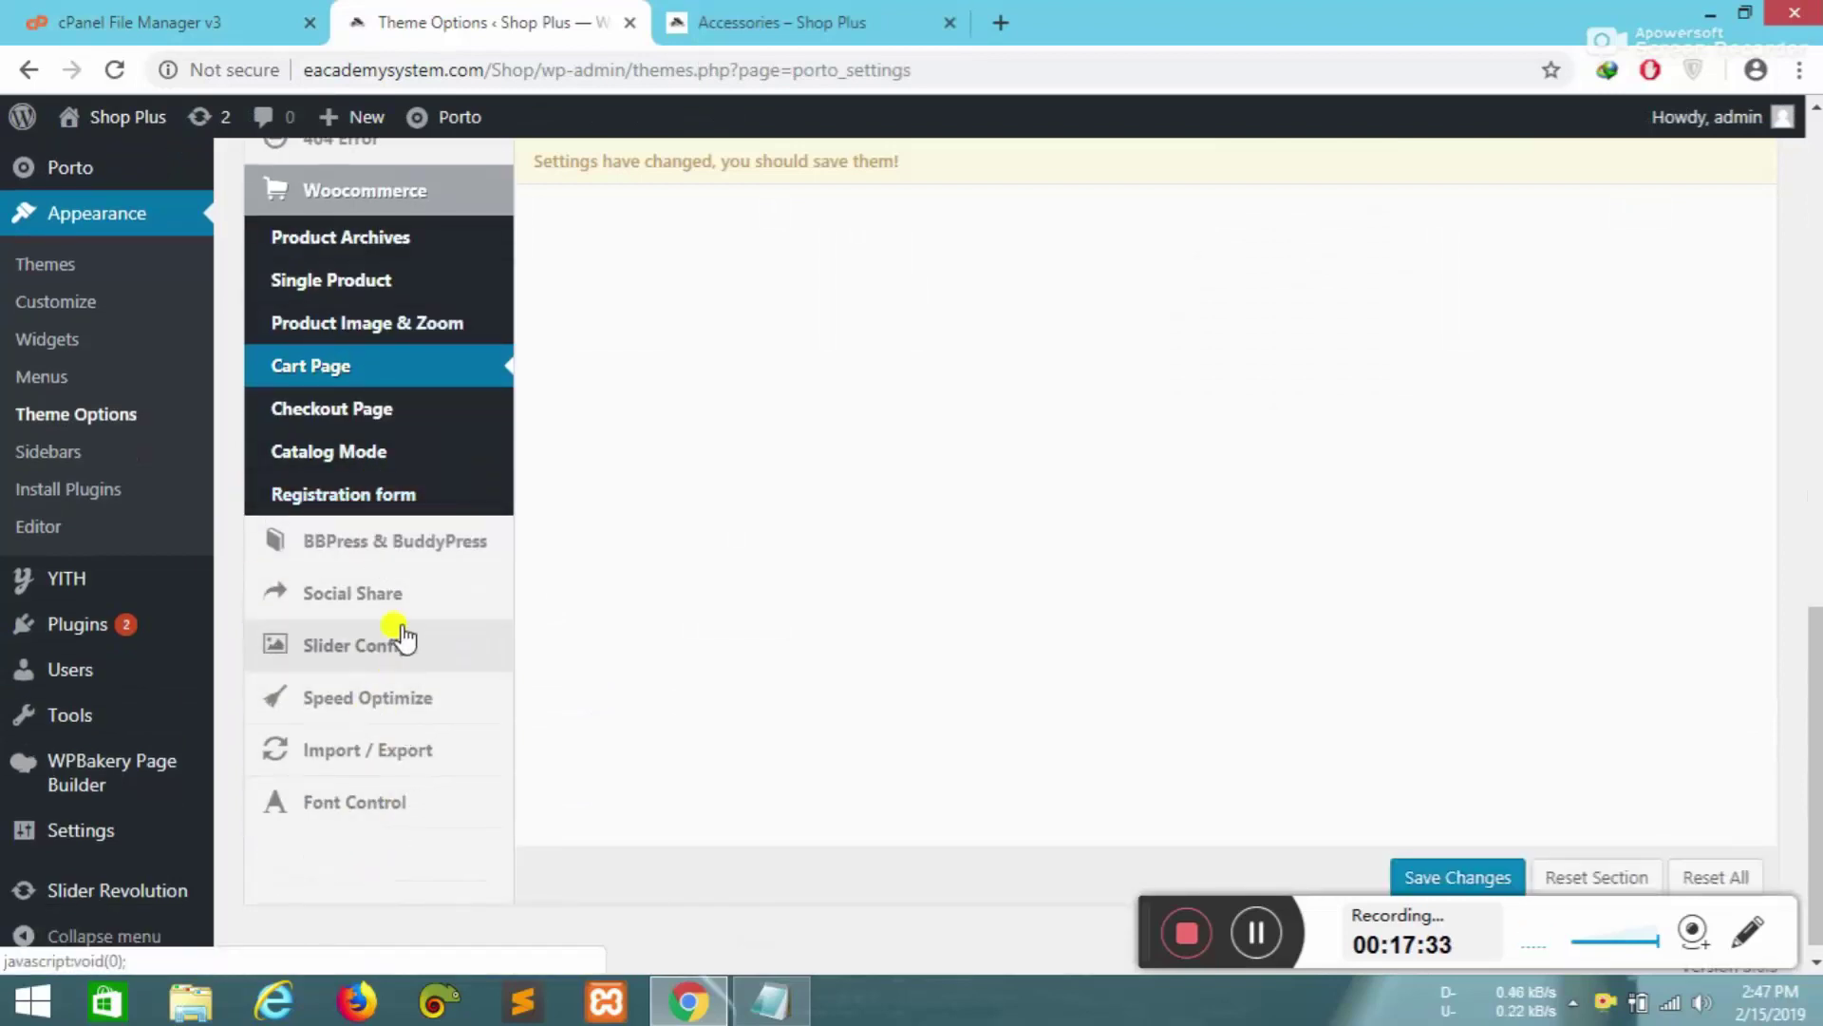
left_click(328, 656)
scroll(864, 603, "up", 6)
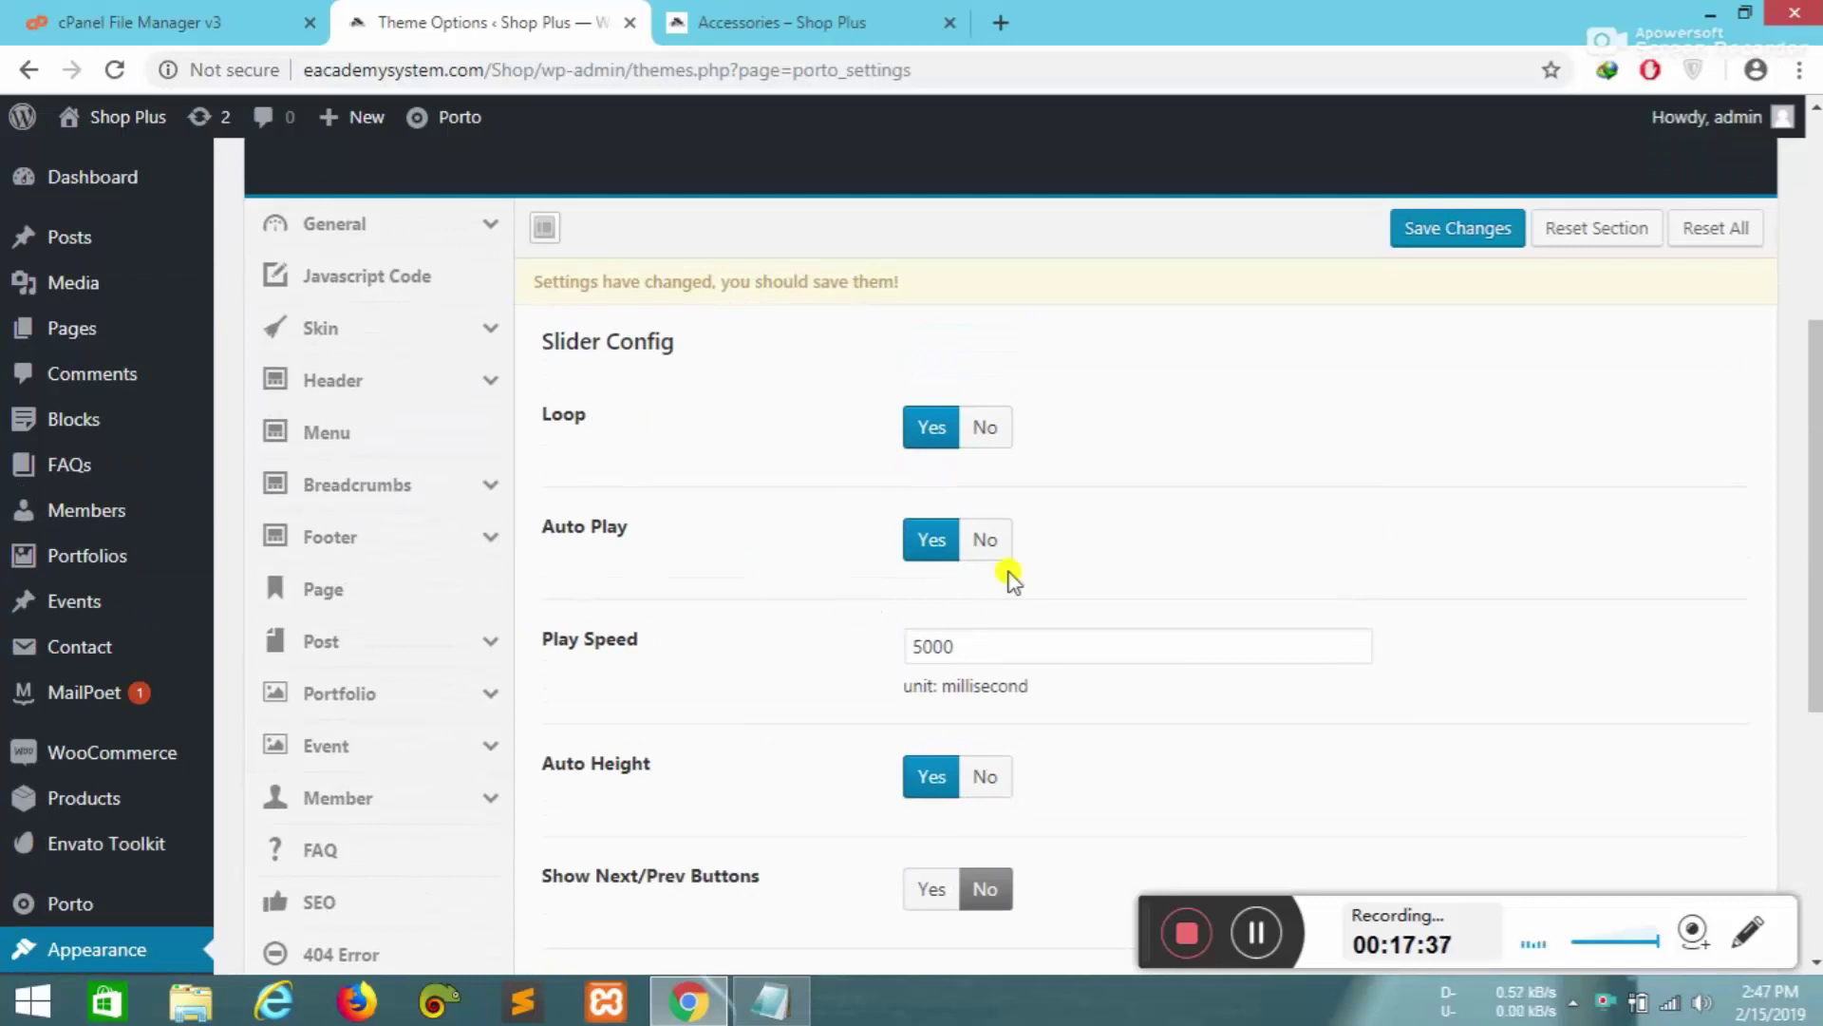
scroll(931, 646, "down", 5)
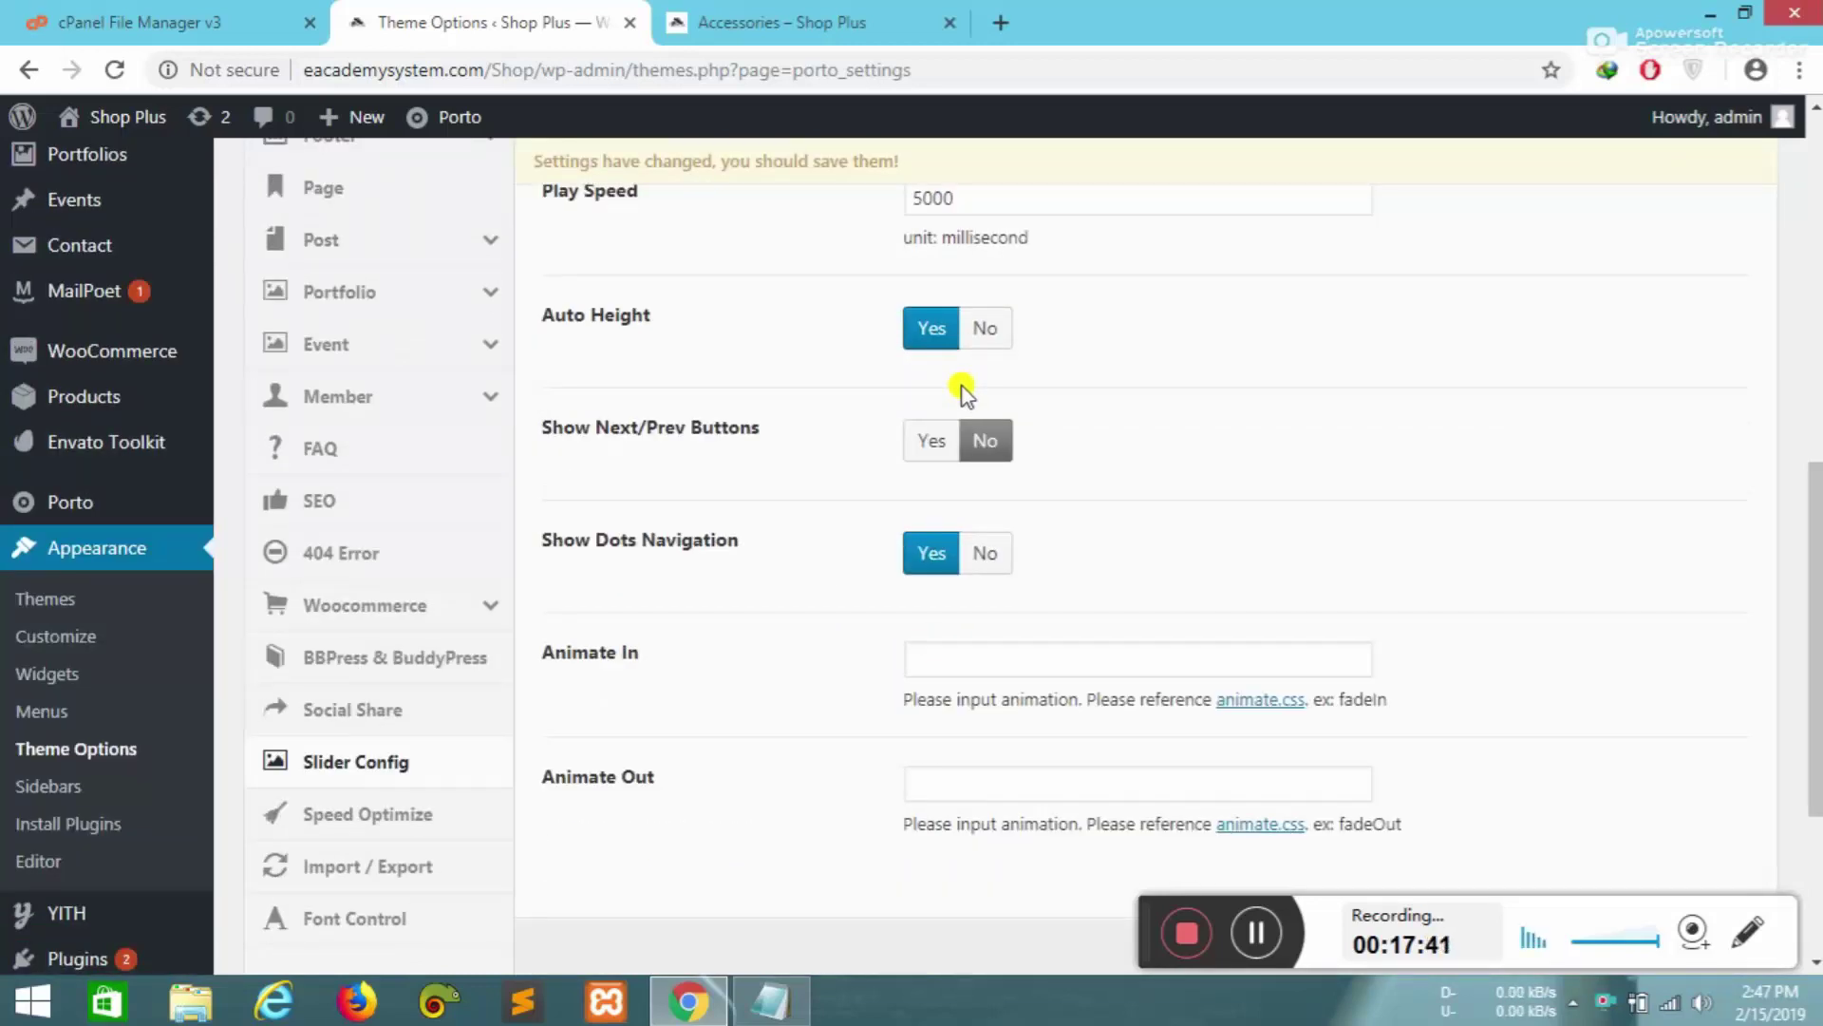
scroll(1130, 437, "down", 2)
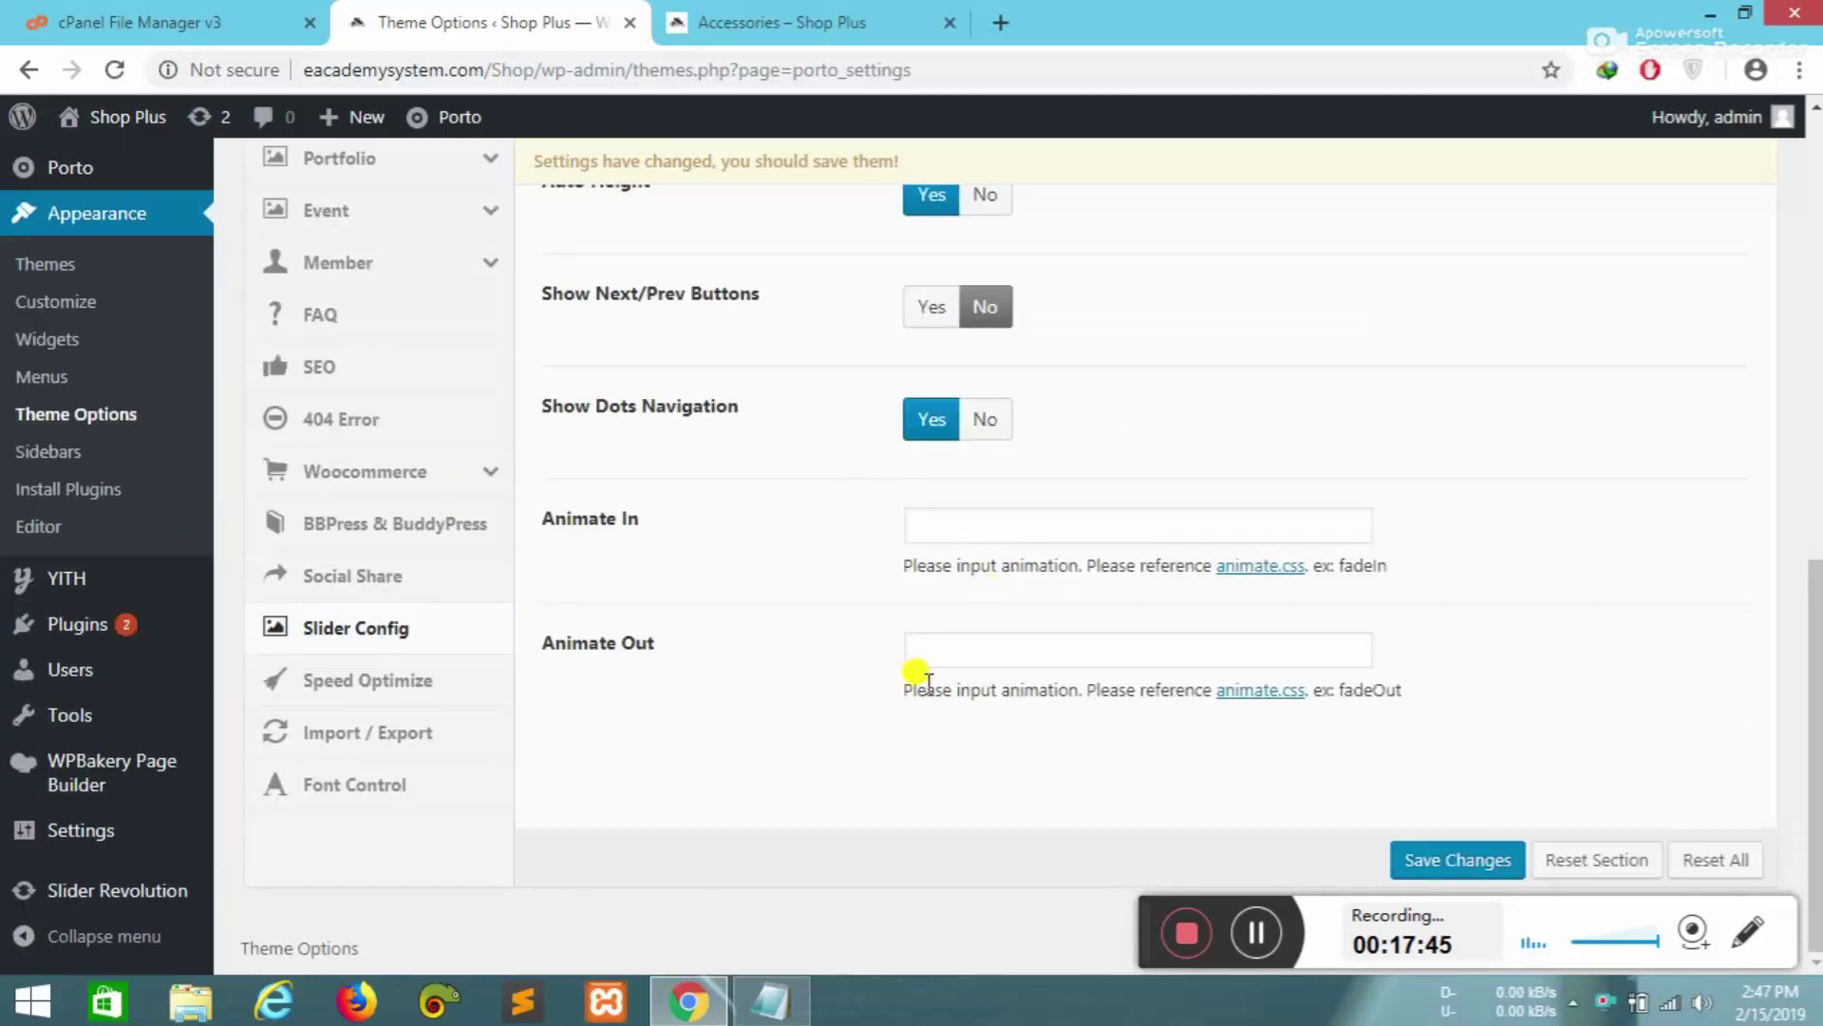
- Open the theme's Font Control settings and save the changed theme options
left_click(361, 788)
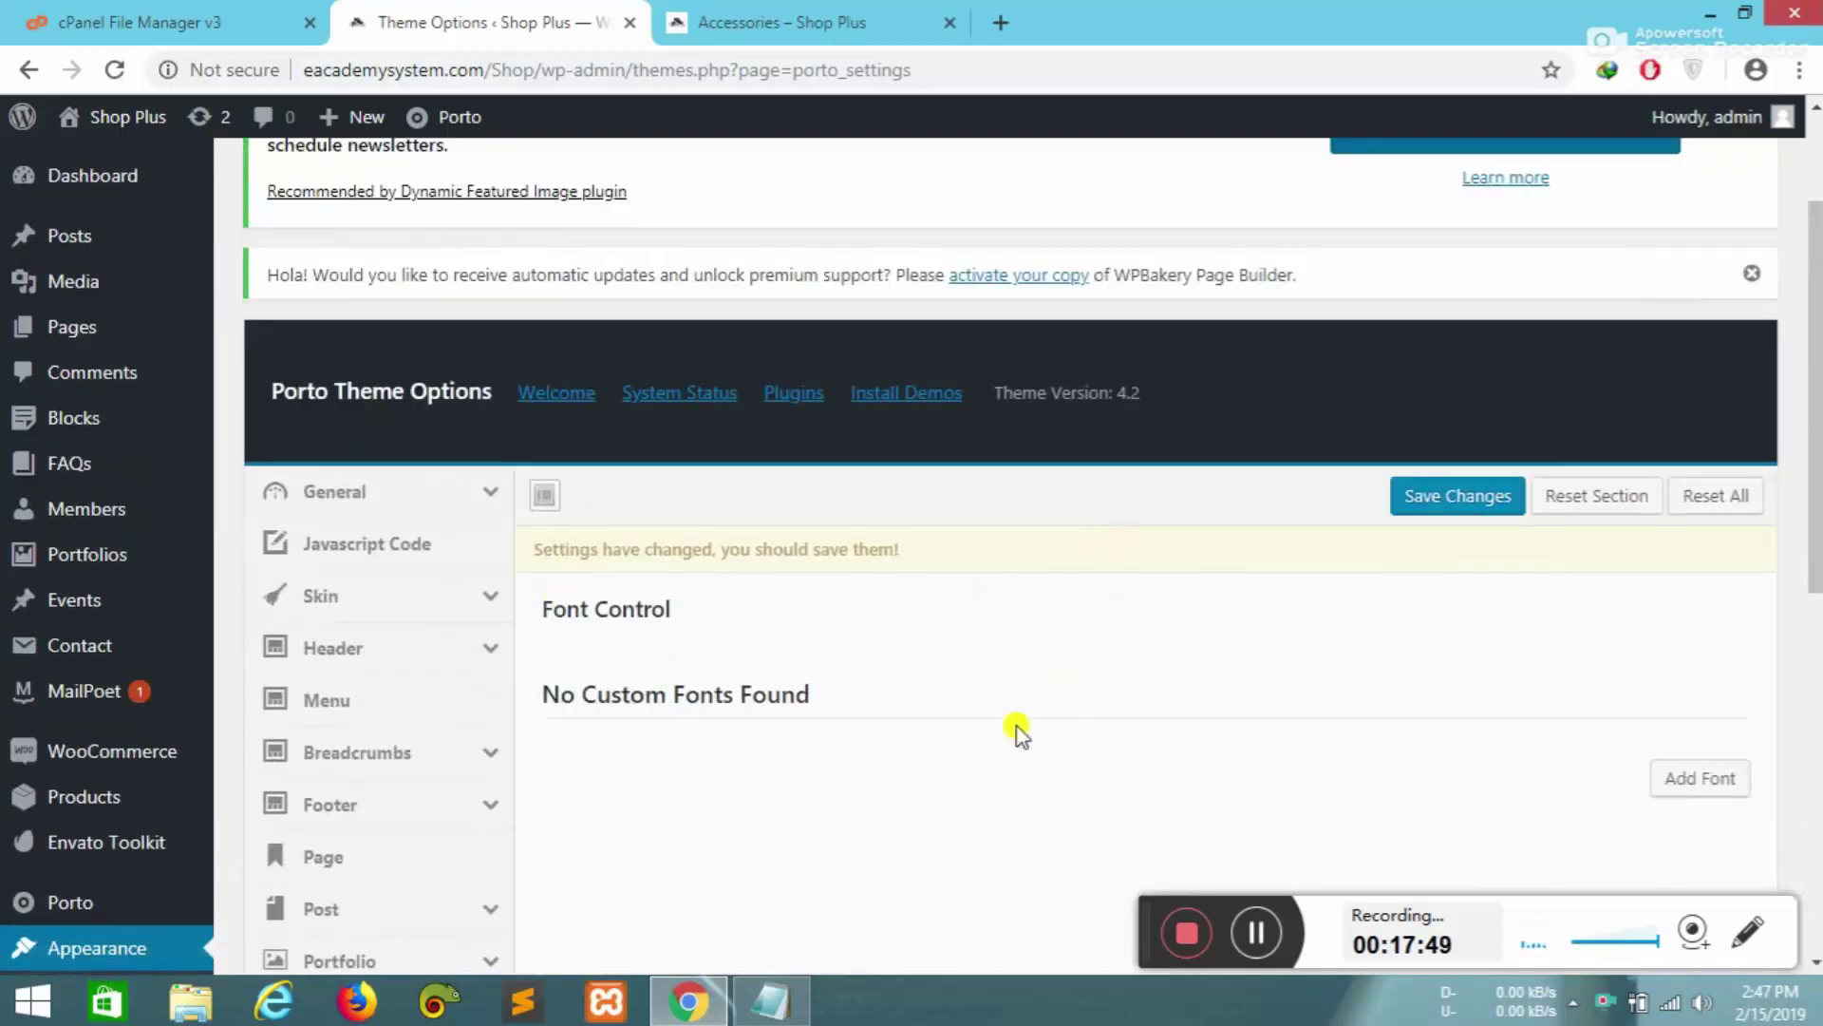
left_click(1453, 505)
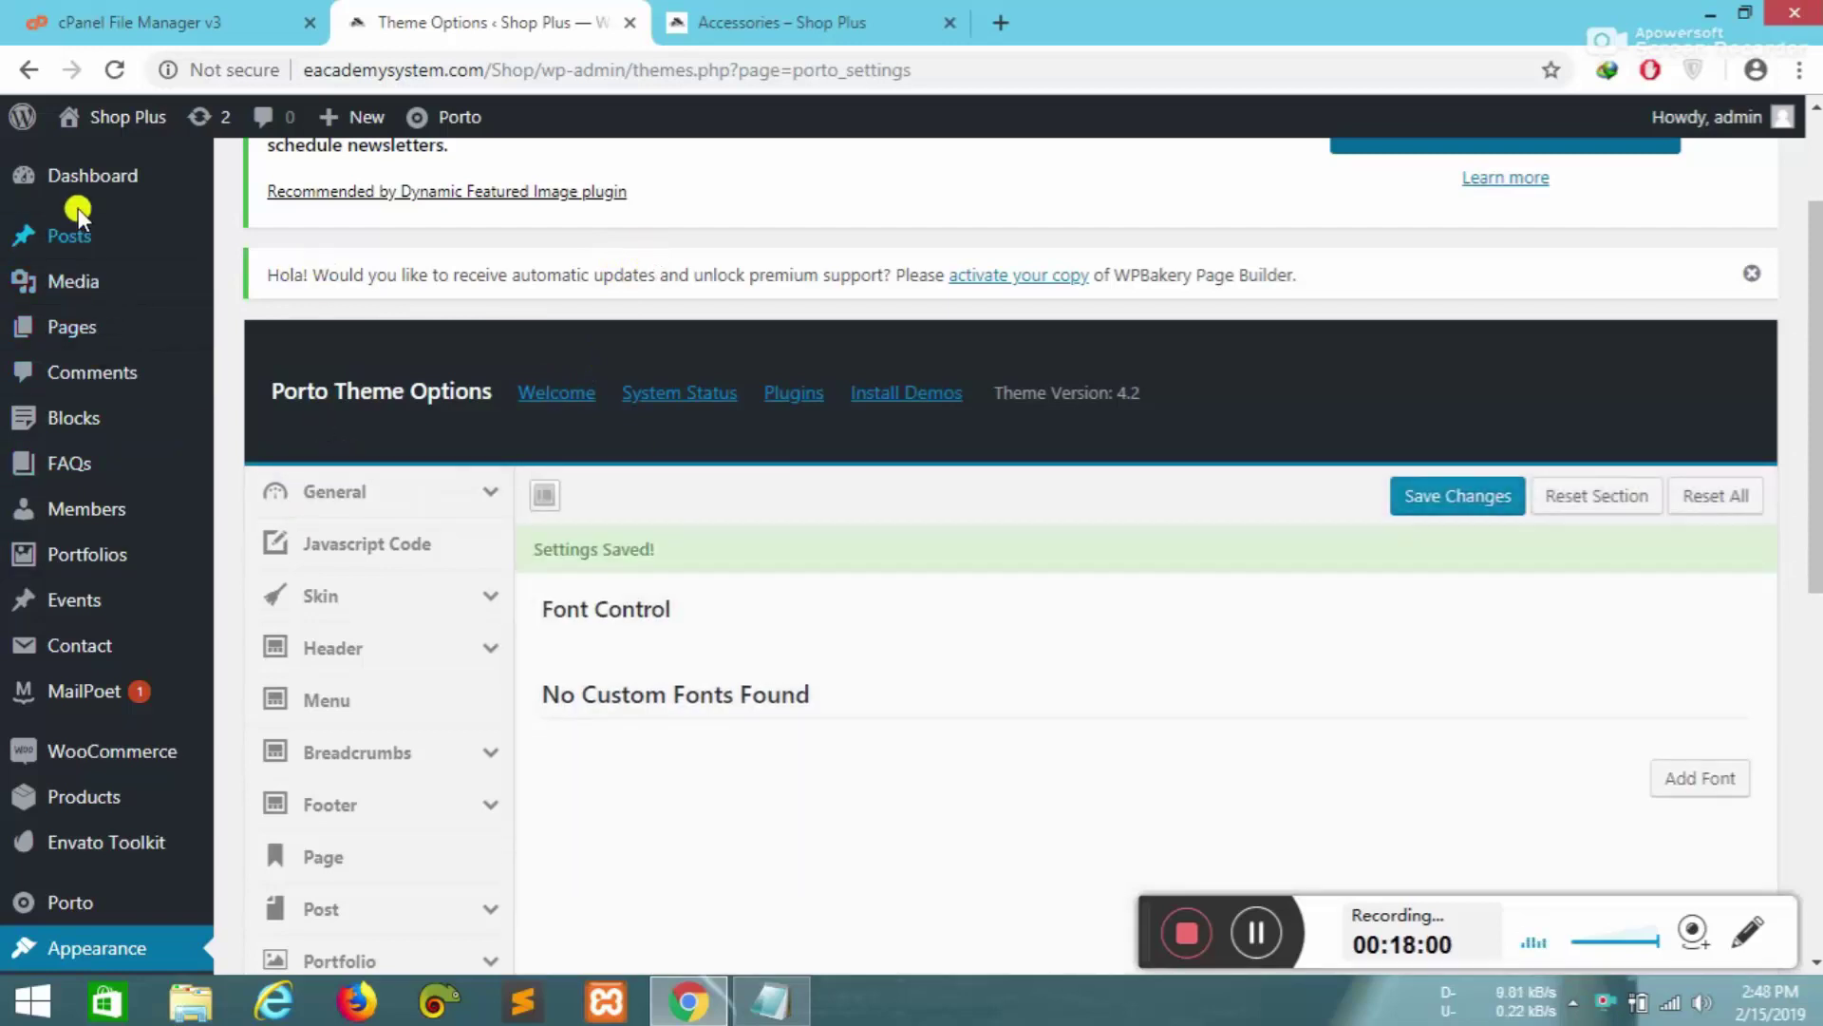
- Open the WordPress dashboard and look through its notices, At a Glance, Activity, news and WooCommerce status widgets
left_click(72, 176)
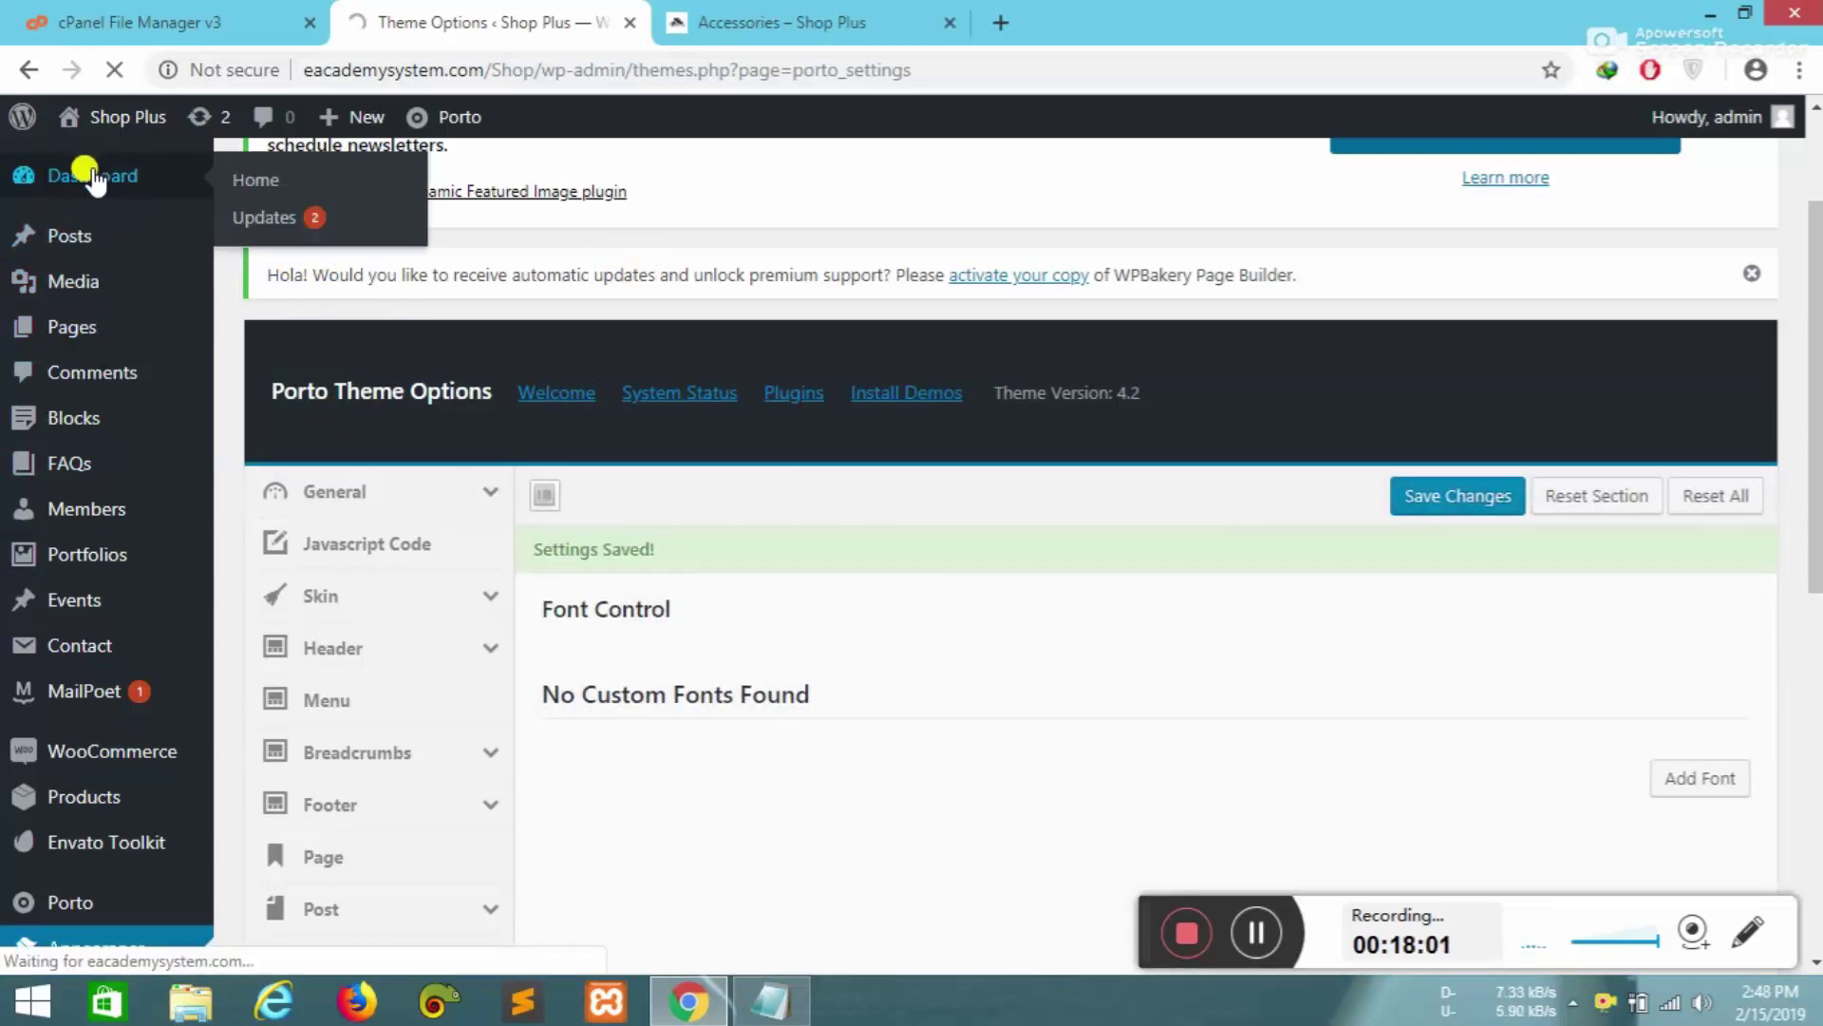
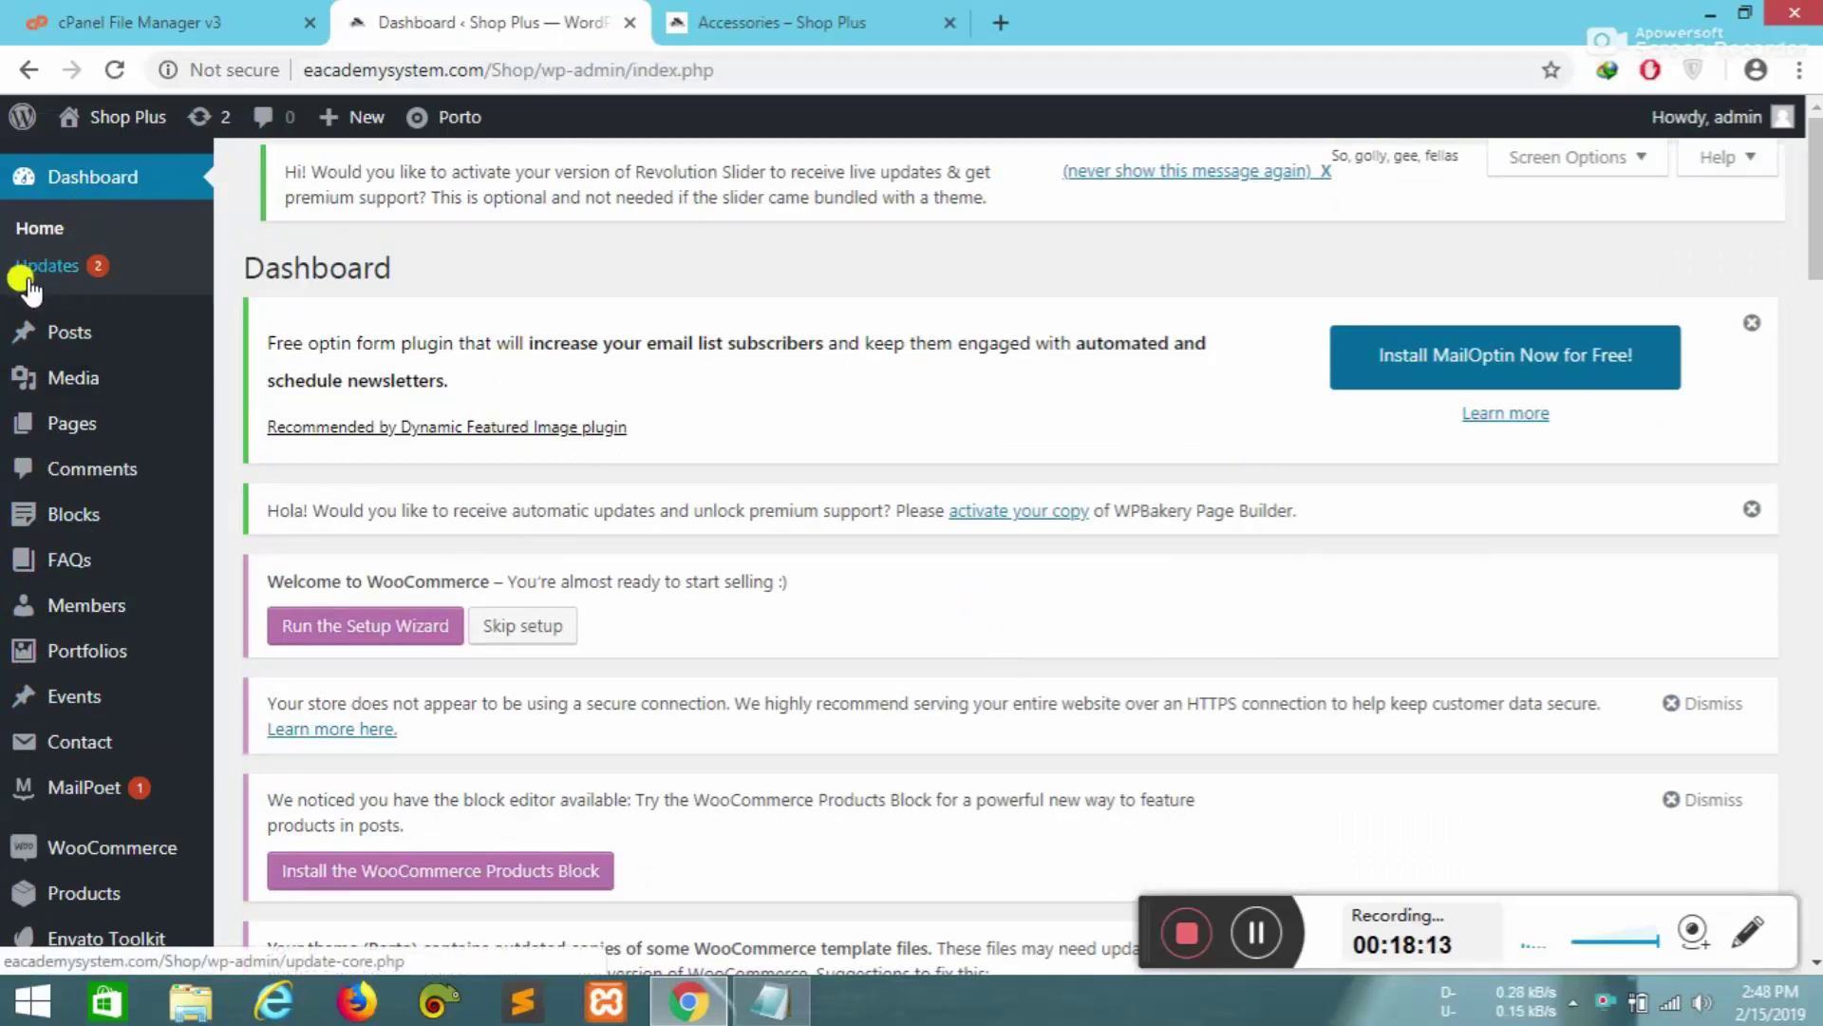
scroll(1443, 513, "down", 8)
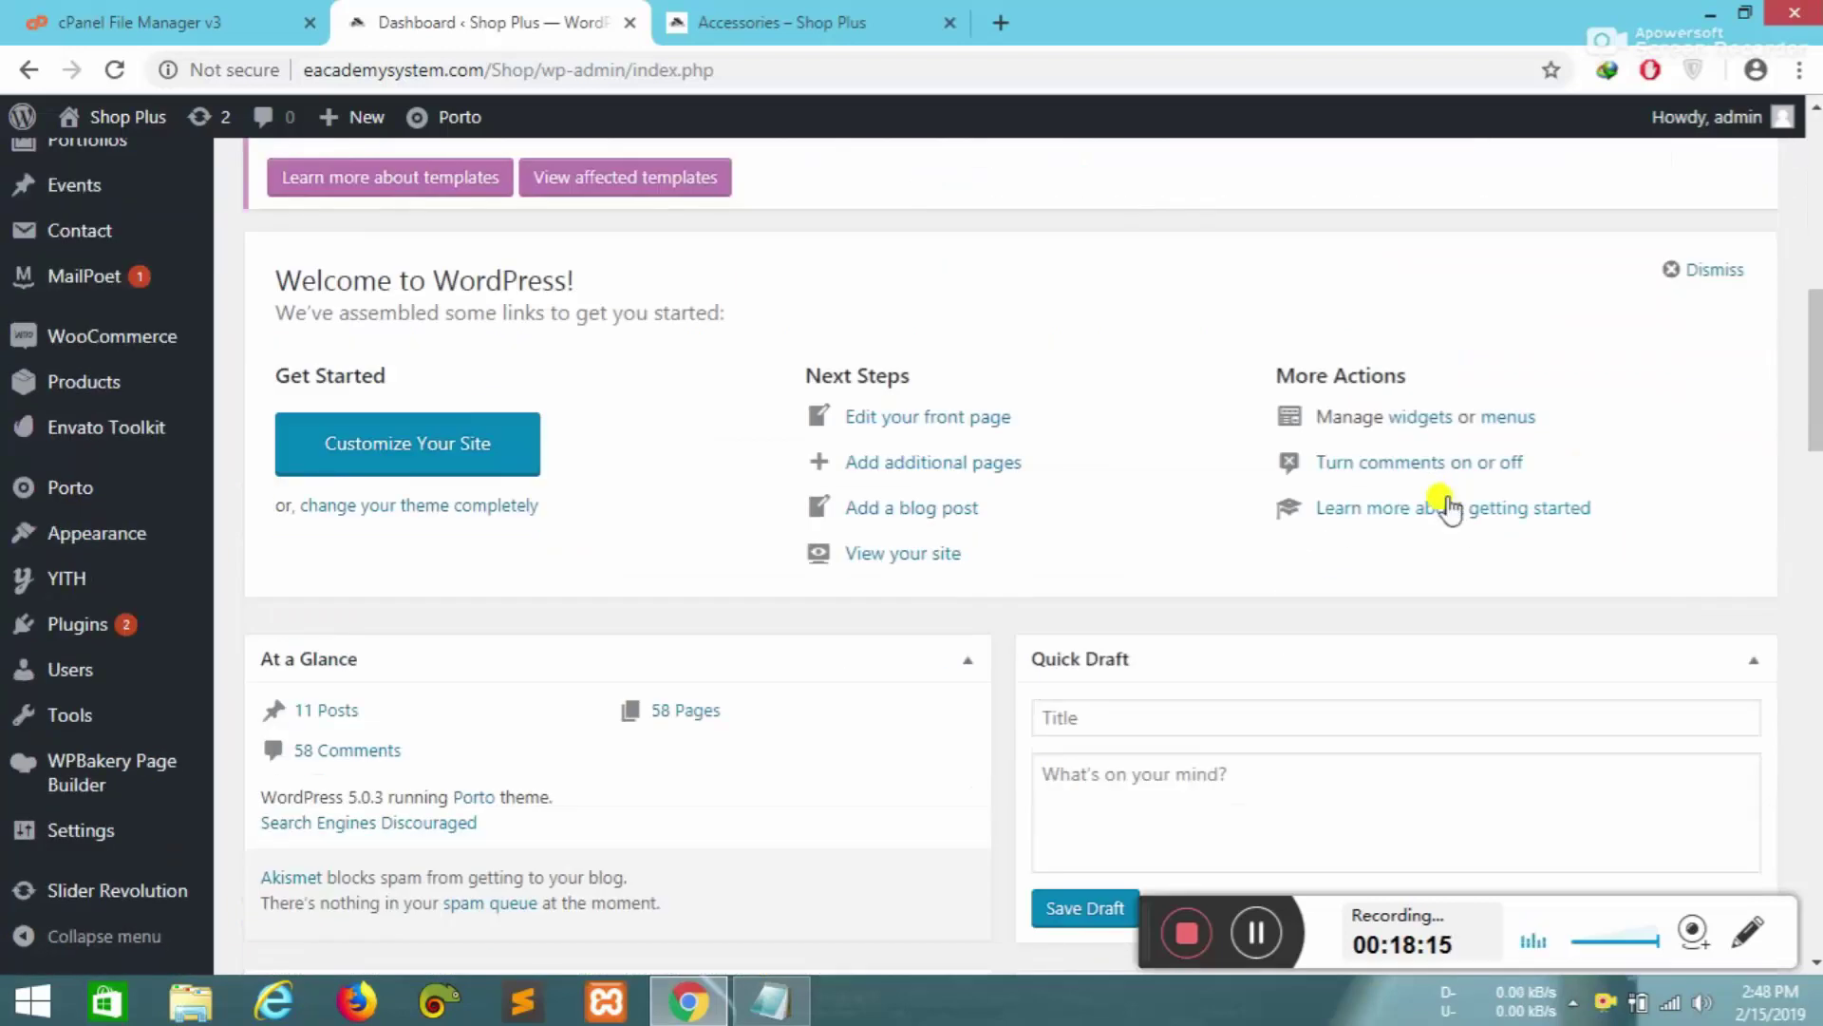
scroll(1083, 490, "down", 7)
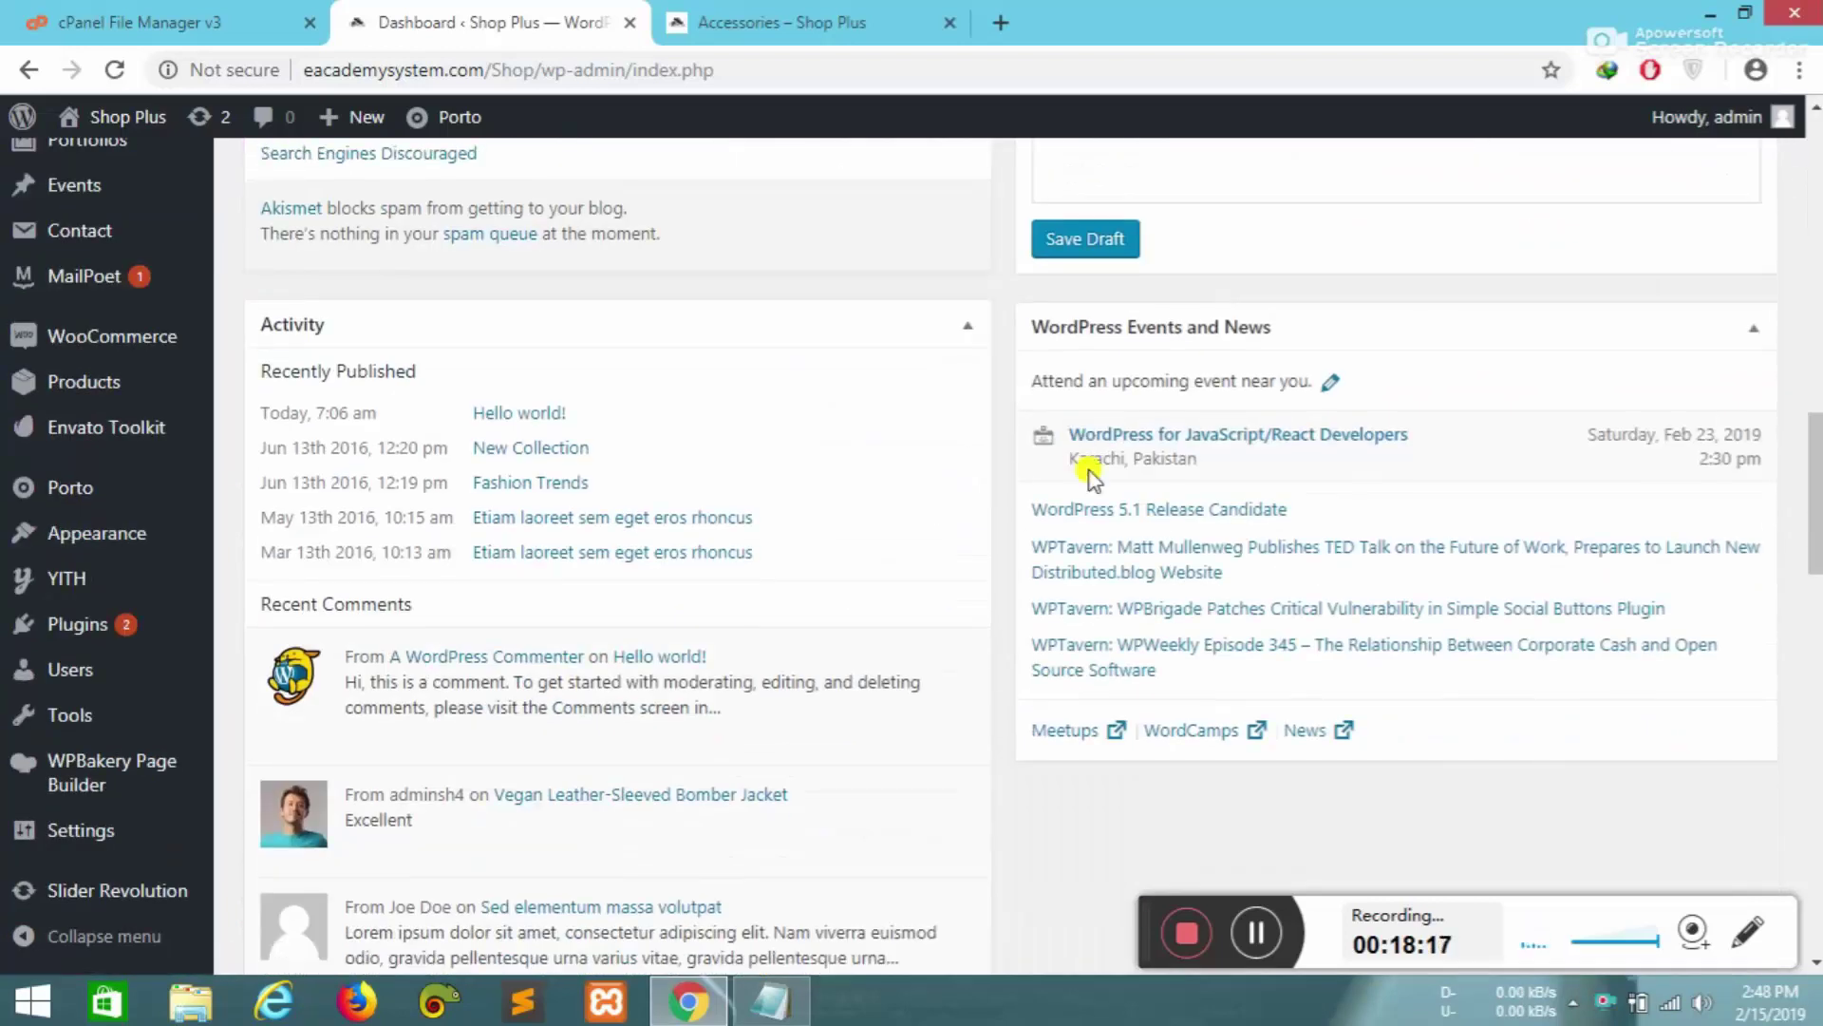
scroll(912, 461, "down", 8)
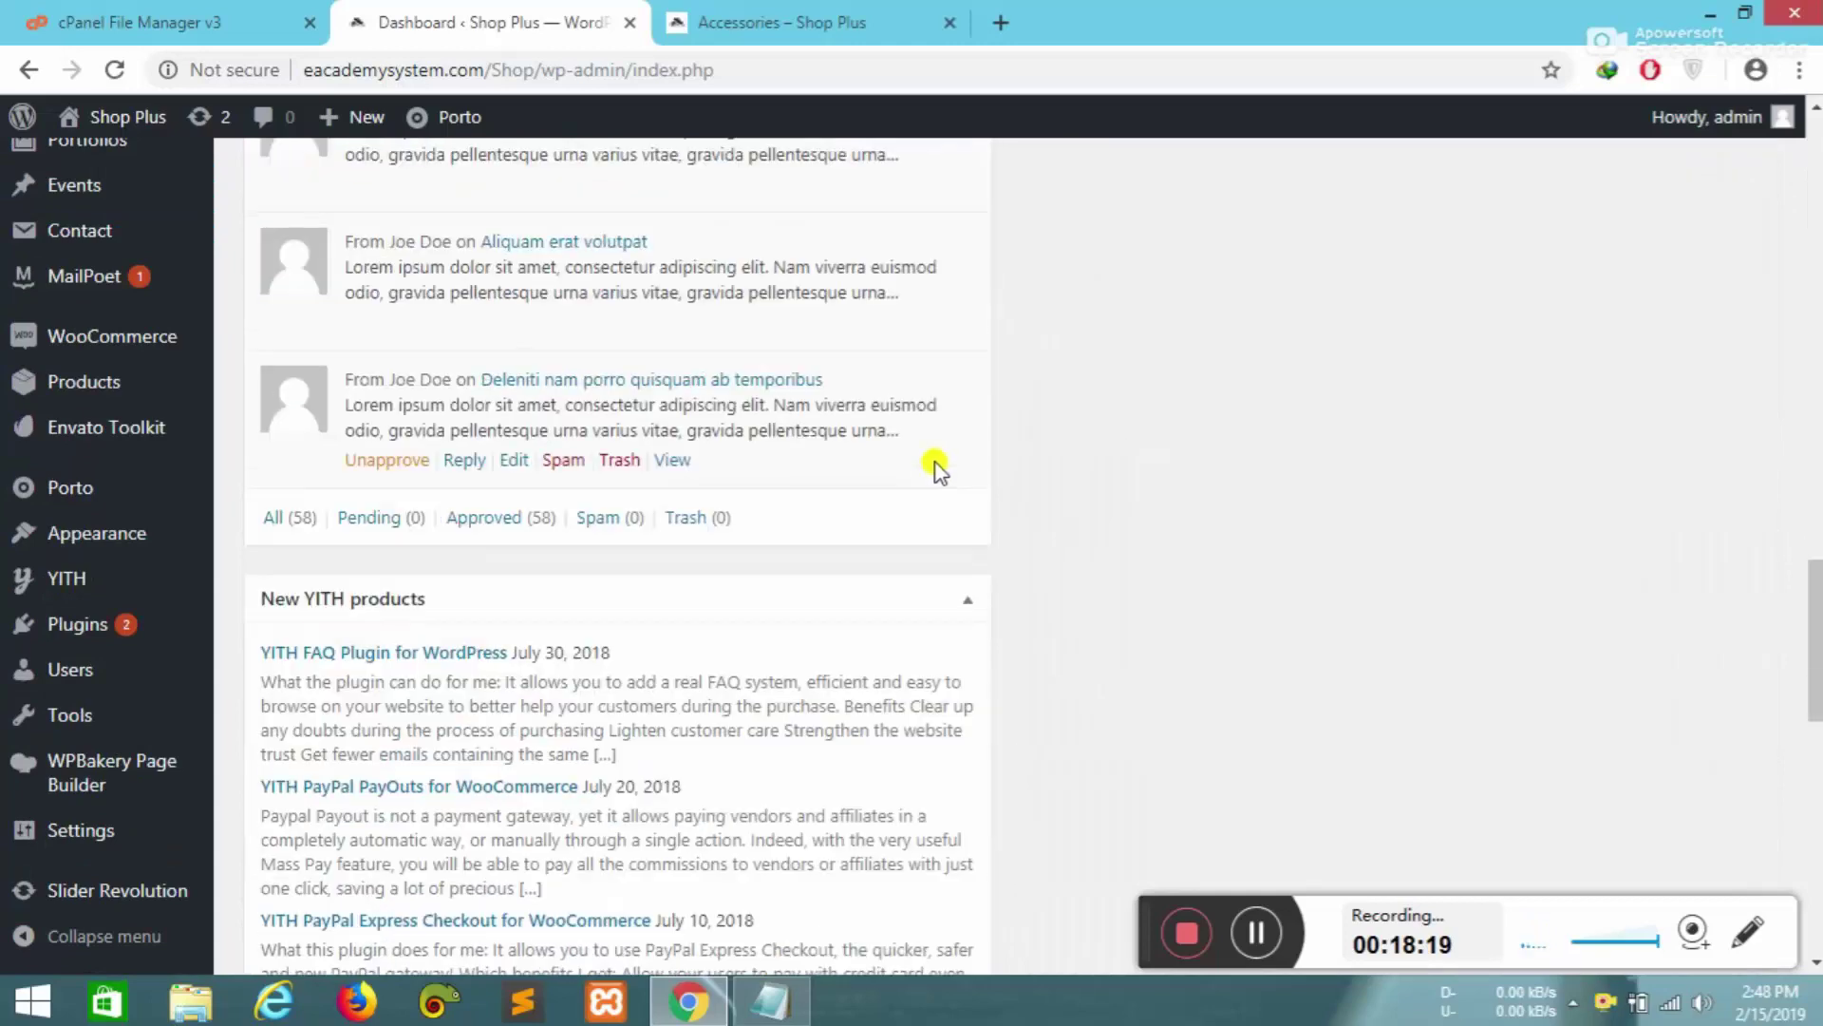
scroll(929, 461, "down", 10)
scroll(919, 399, "up", 20)
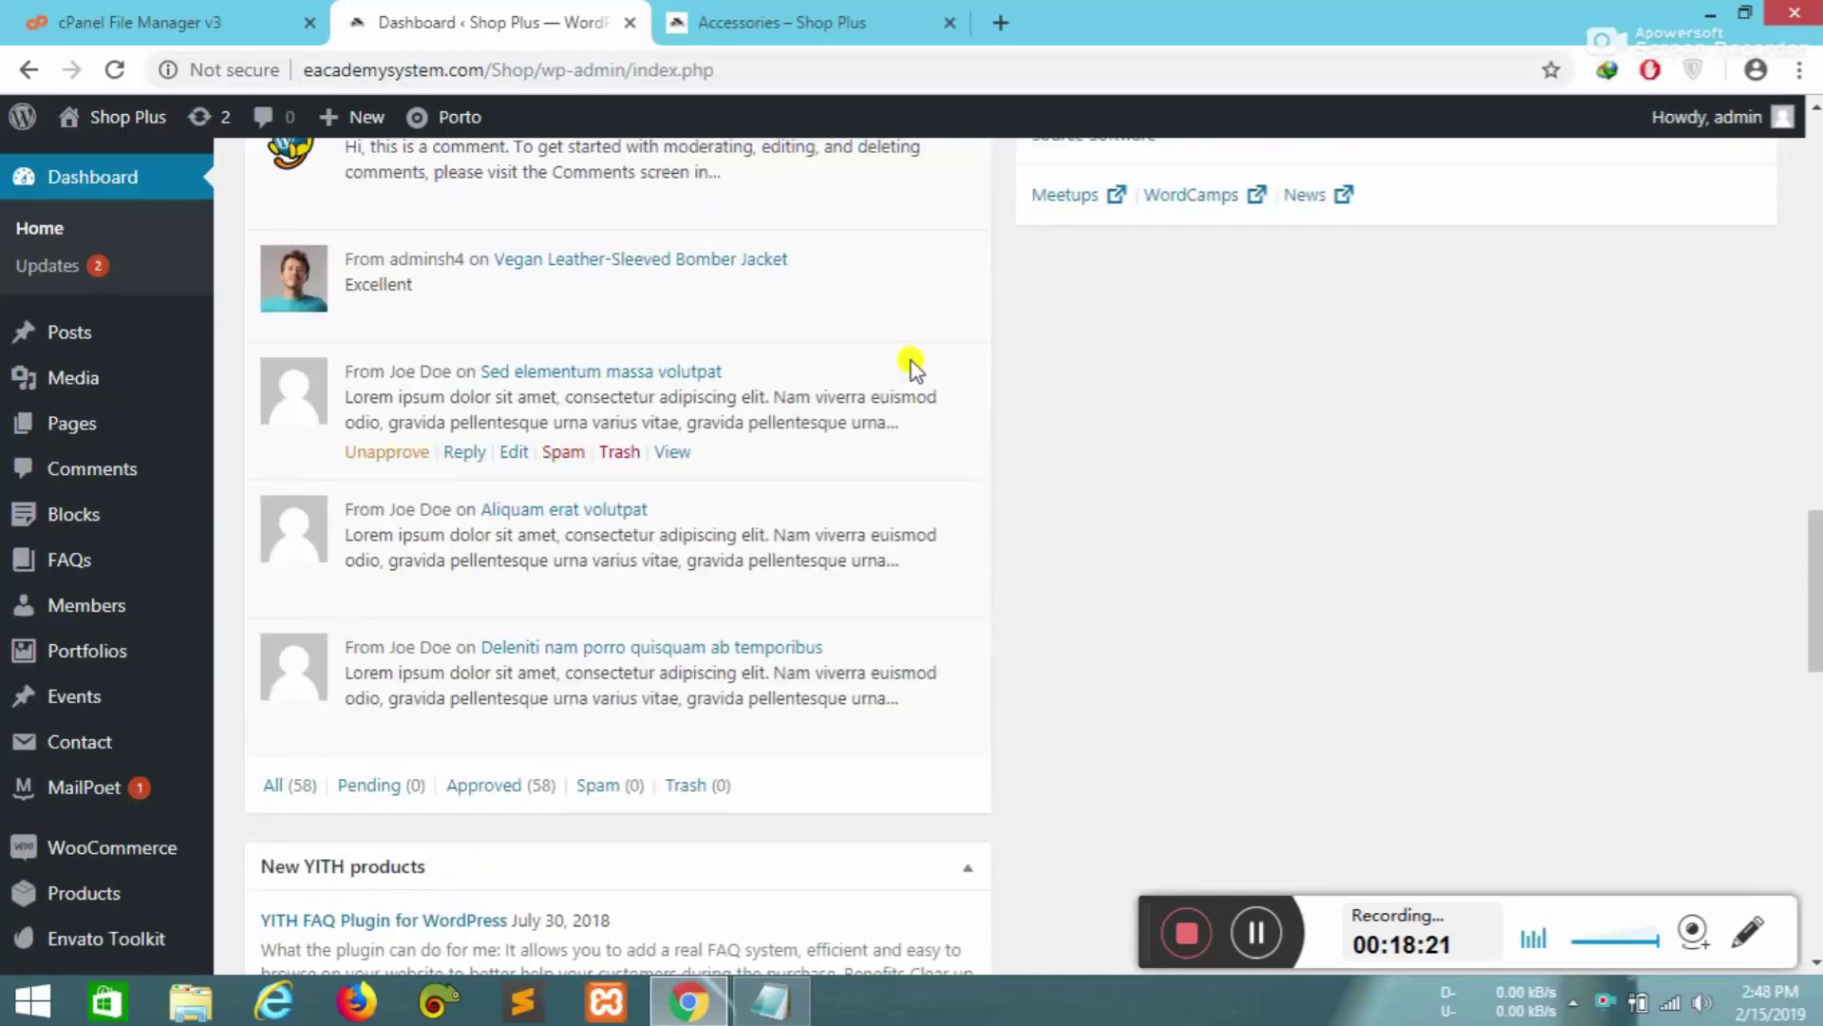
scroll(912, 352, "down", 20)
scroll(884, 364, "down", 4)
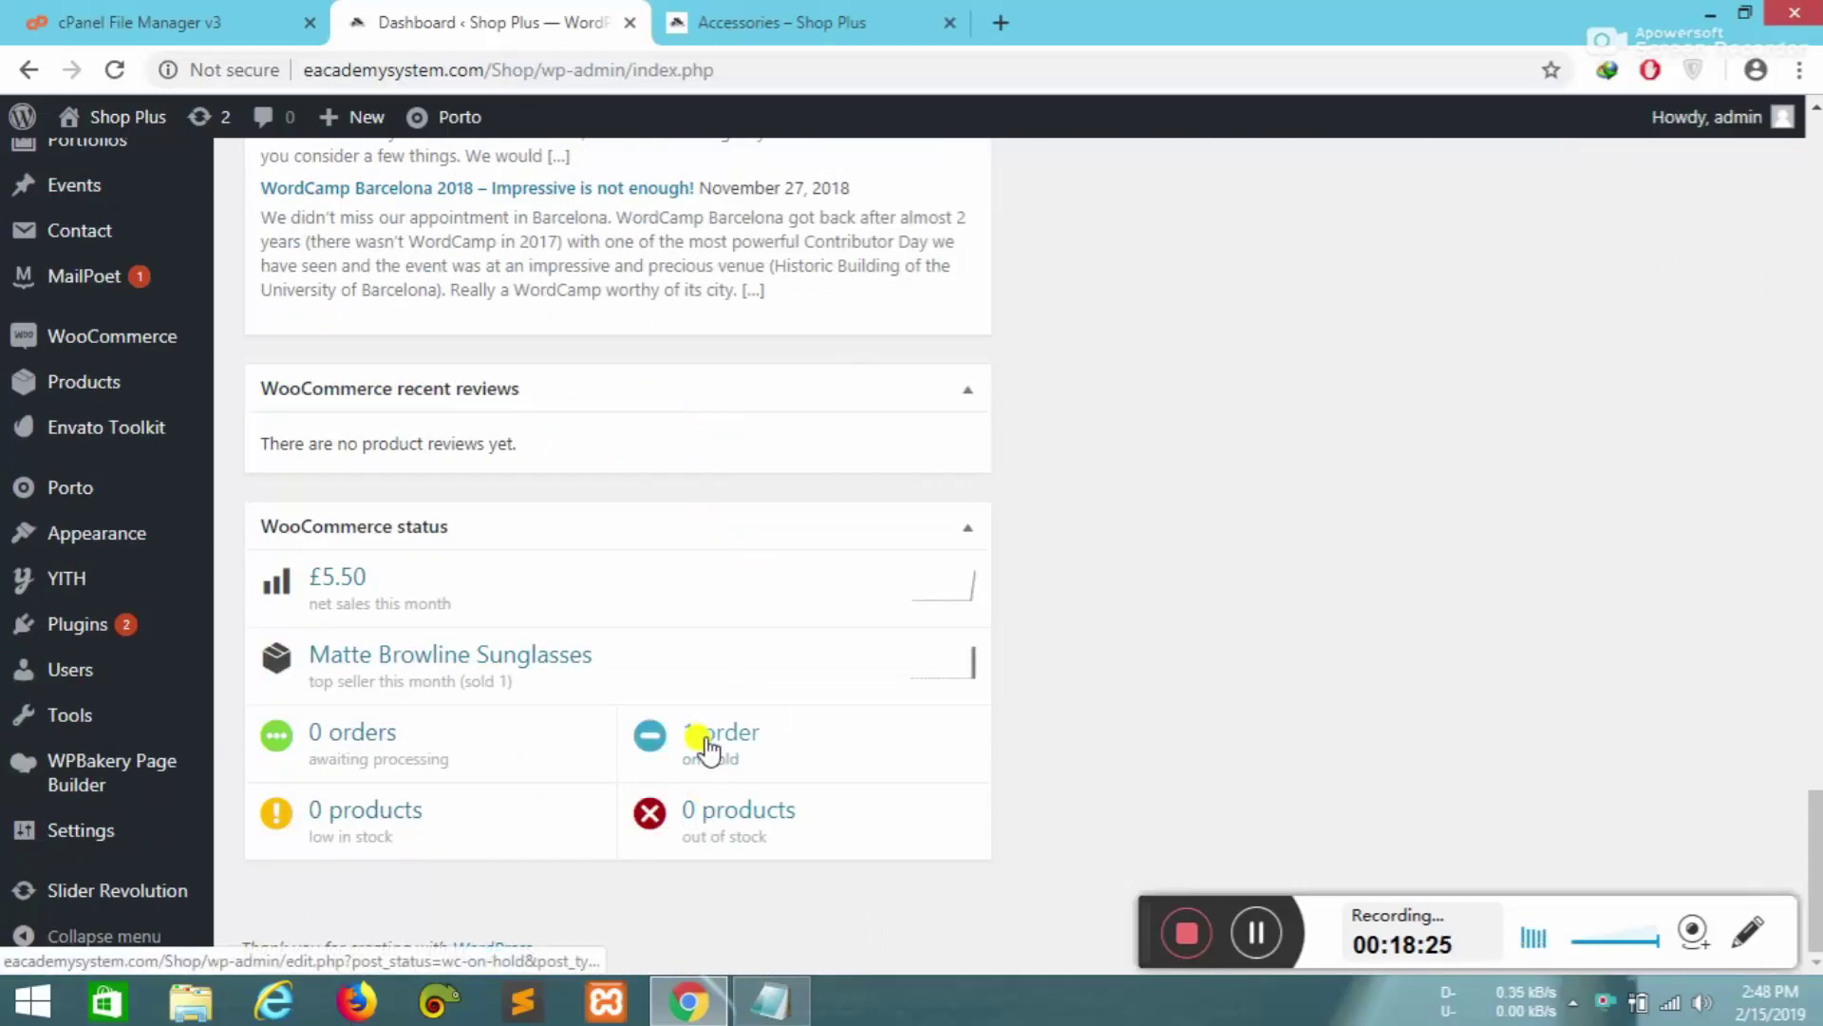
scroll(497, 680, "up", 15)
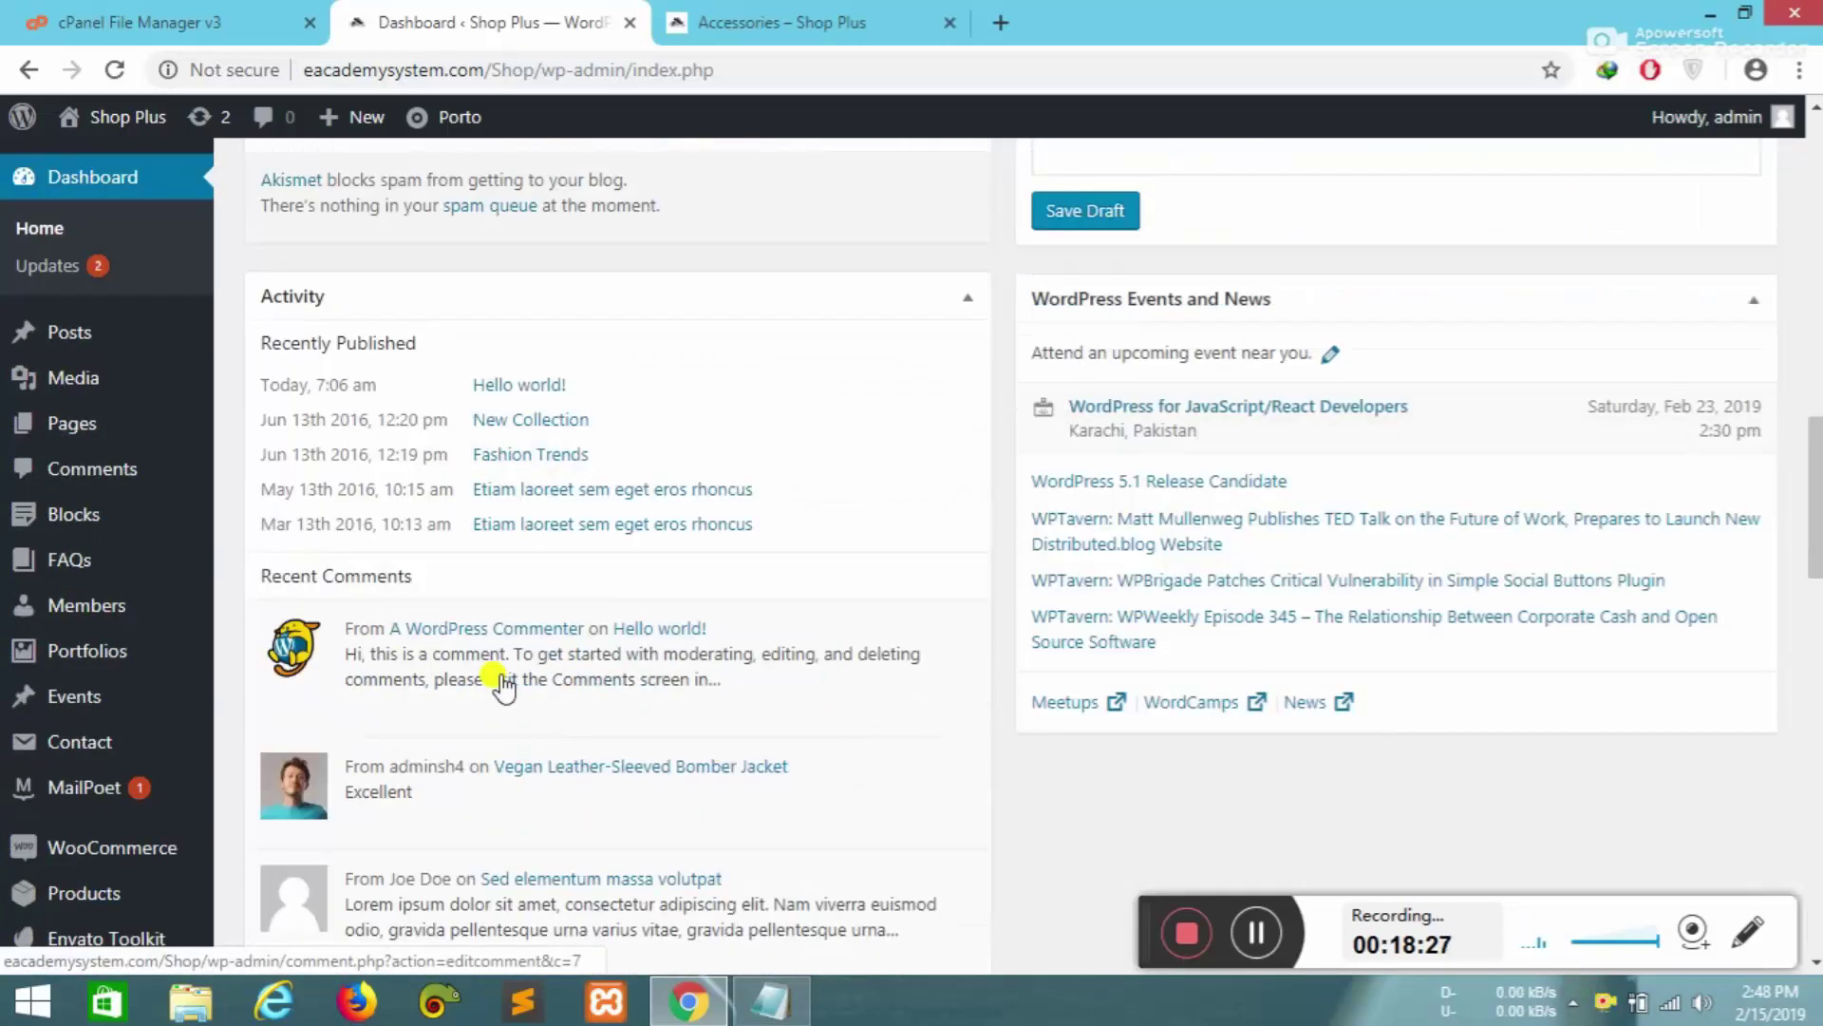
scroll(497, 680, "down", 3)
scroll(707, 513, "up", 12)
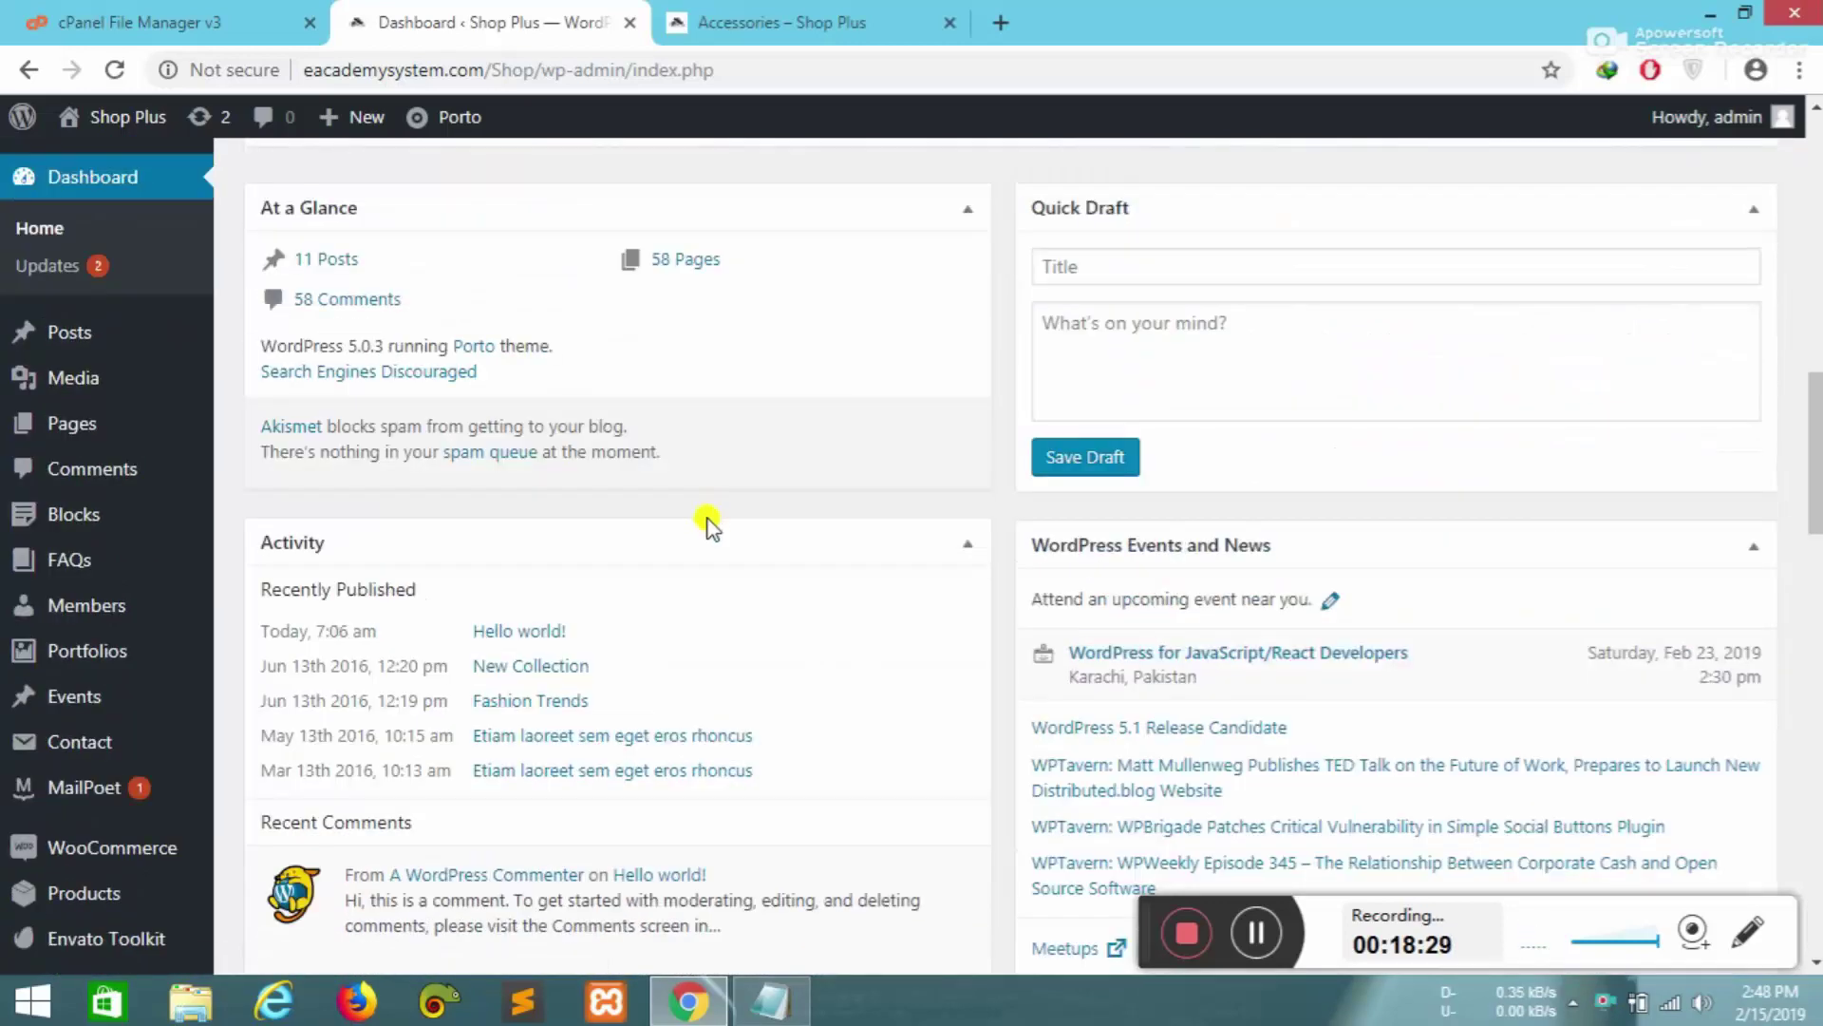
scroll(601, 573, "up", 5)
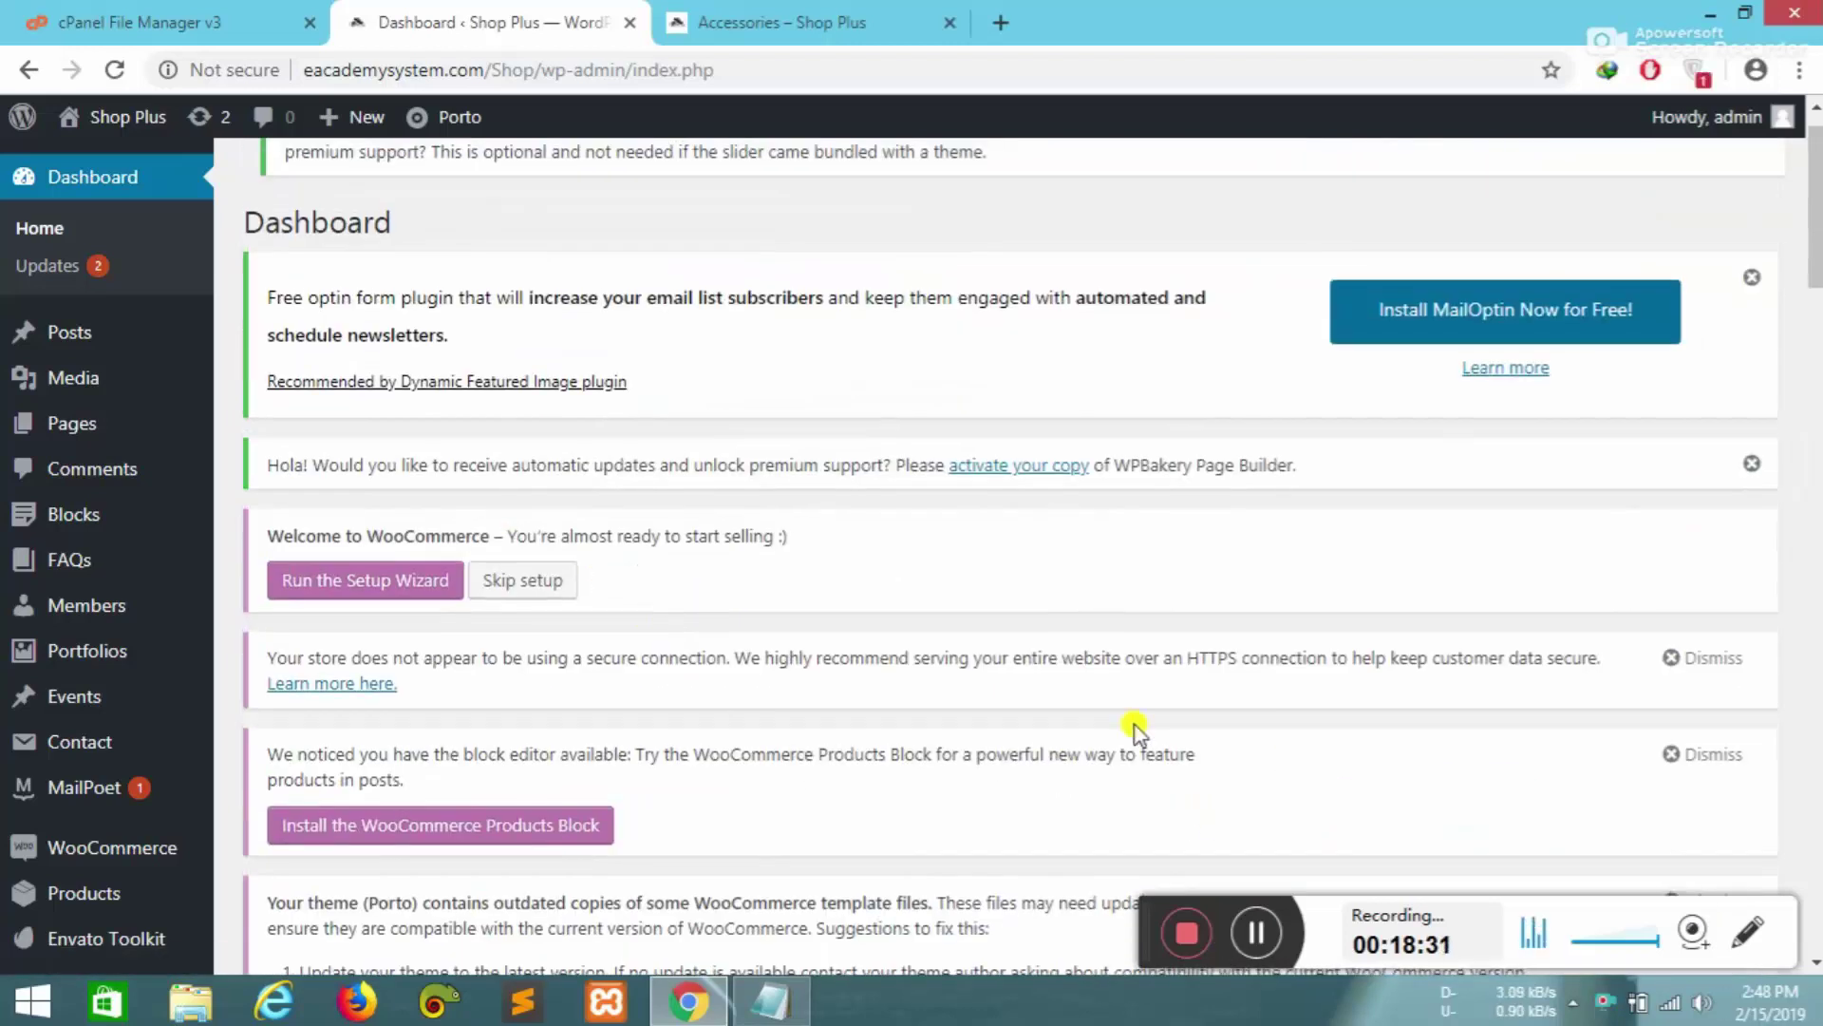
scroll(1143, 750, "up", 1)
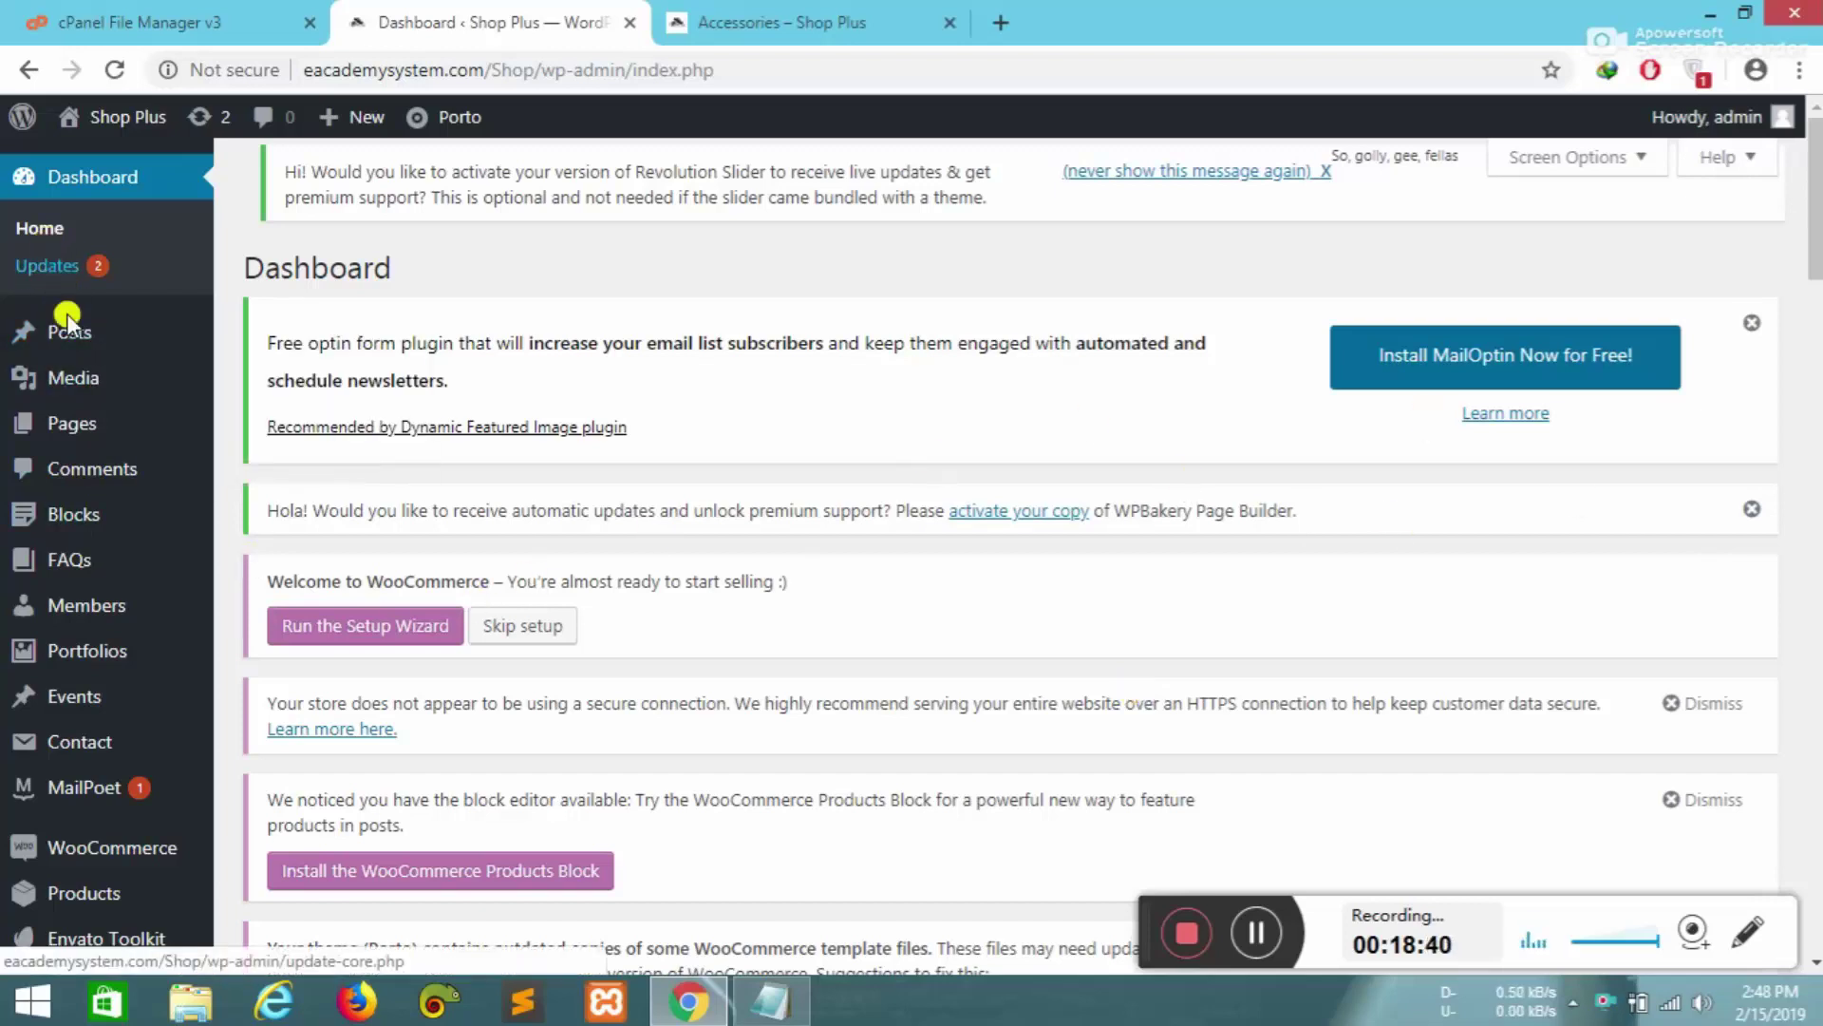
- Open the Blog page of the live Shop Plus site and look through its posts
mouse_move(74, 342)
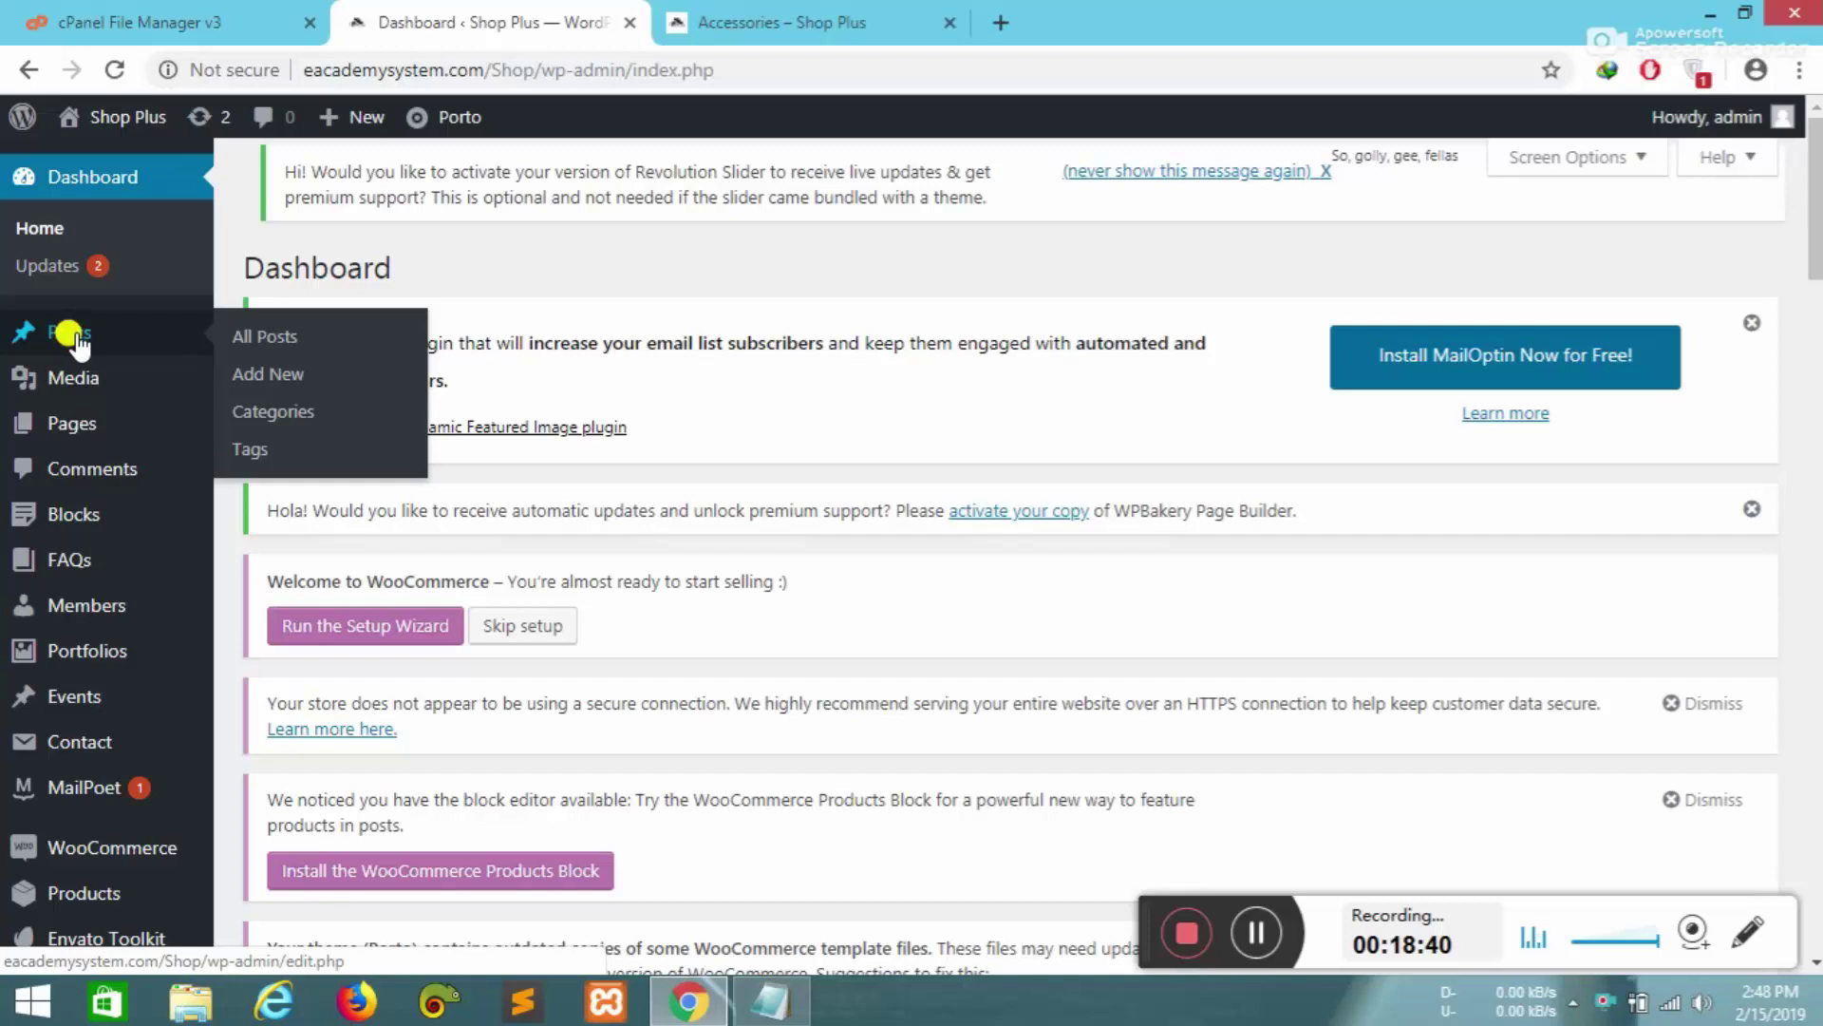
left_click(729, 21)
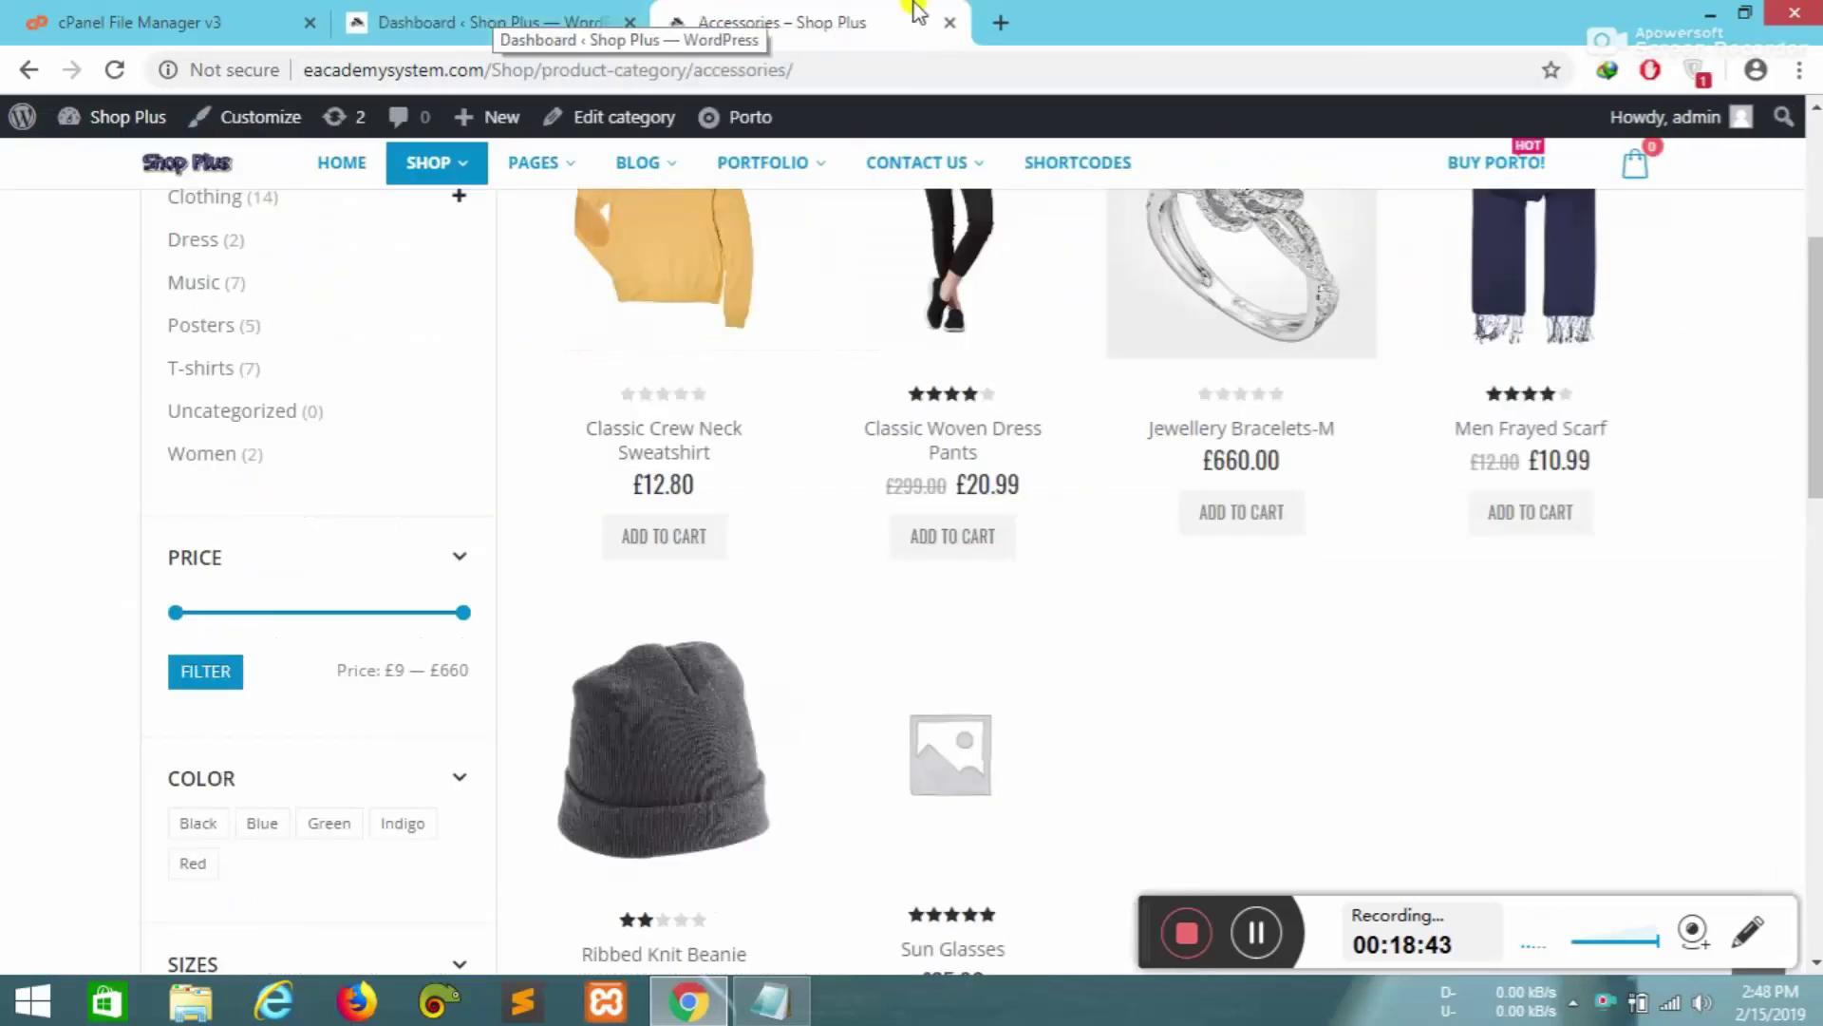
scroll(1038, 590, "up", 5)
left_click(1484, 180)
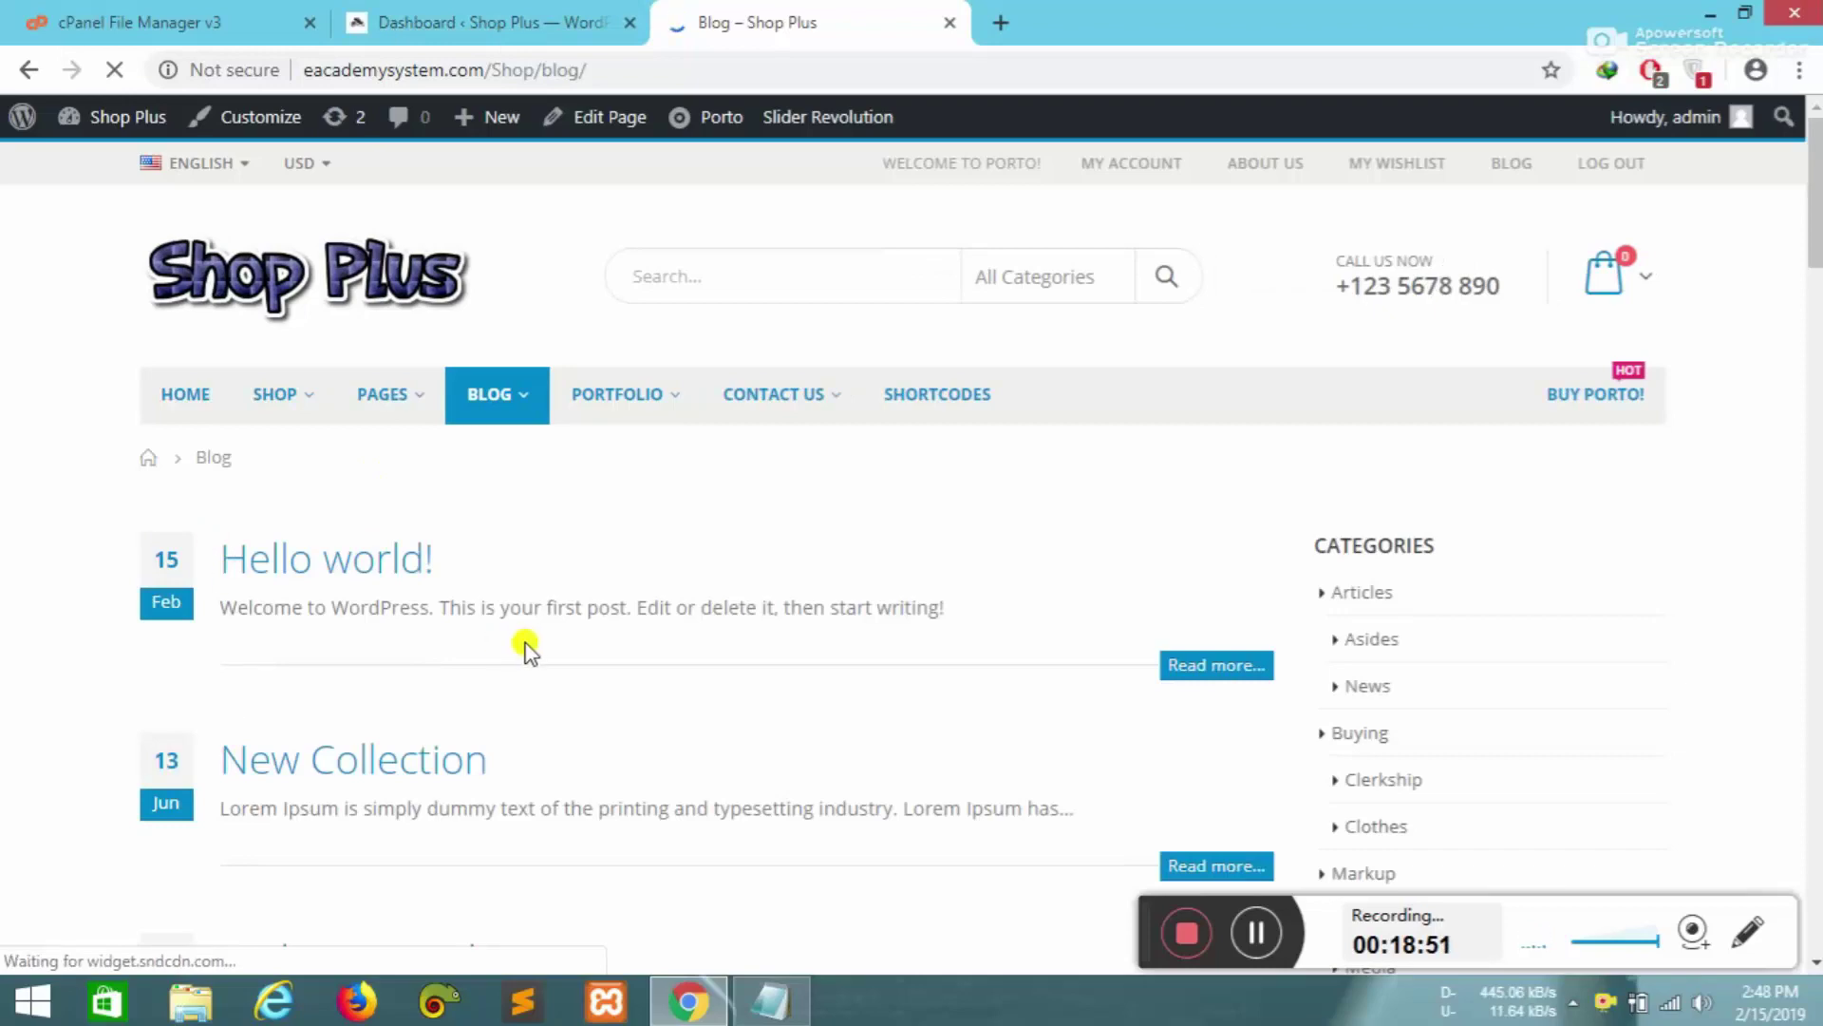
scroll(525, 642, "down", 10)
scroll(570, 608, "up", 10)
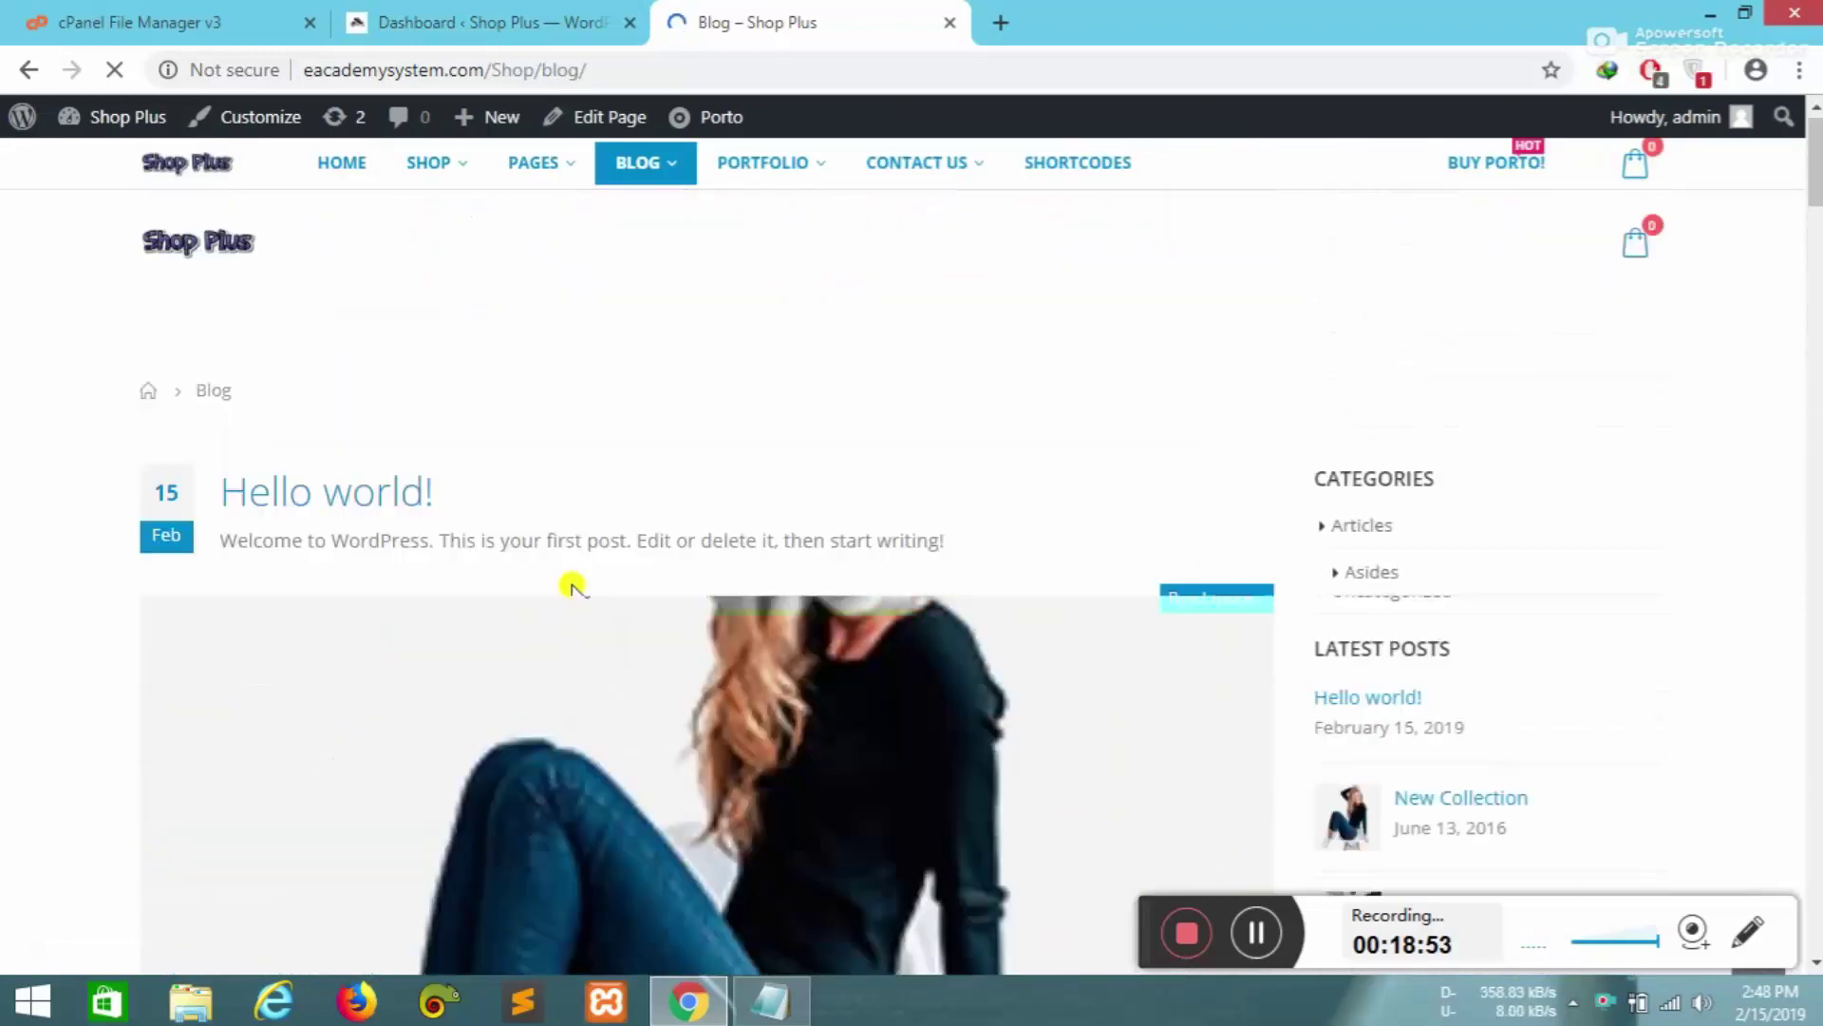
- Start a new blog post in the WordPress admin
left_click(489, 22)
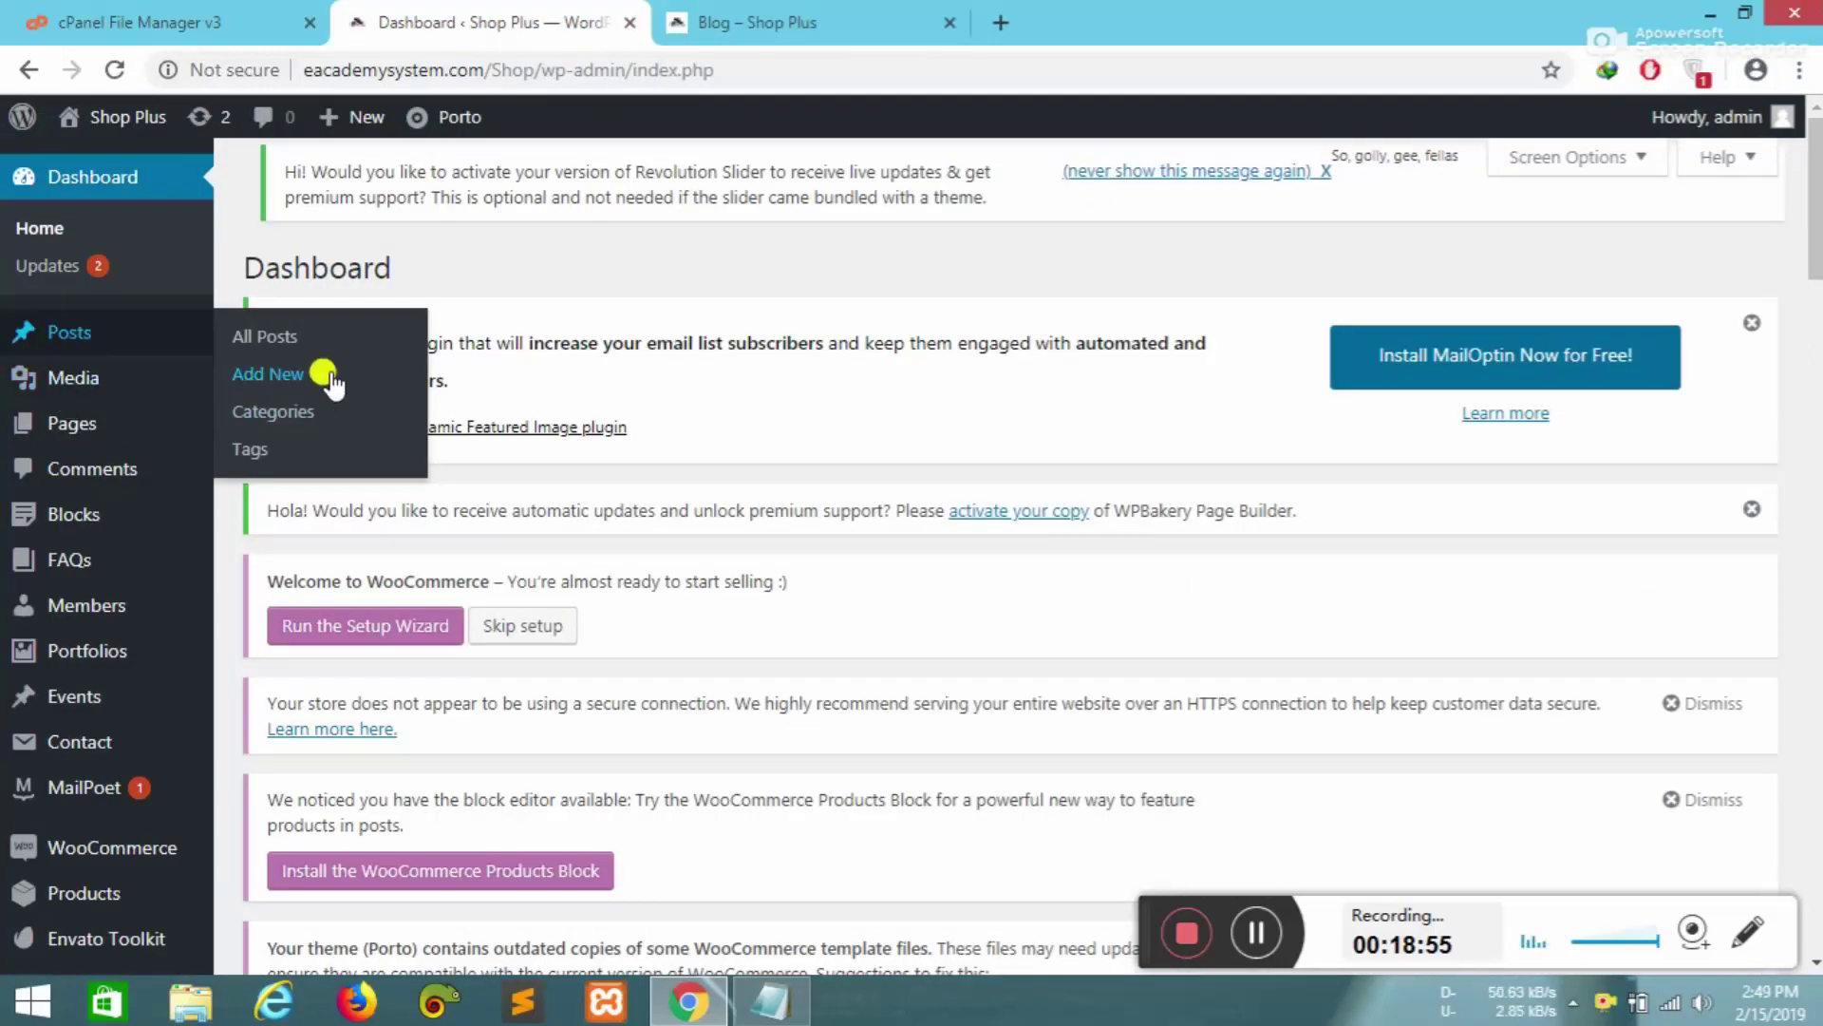
left_click(258, 373)
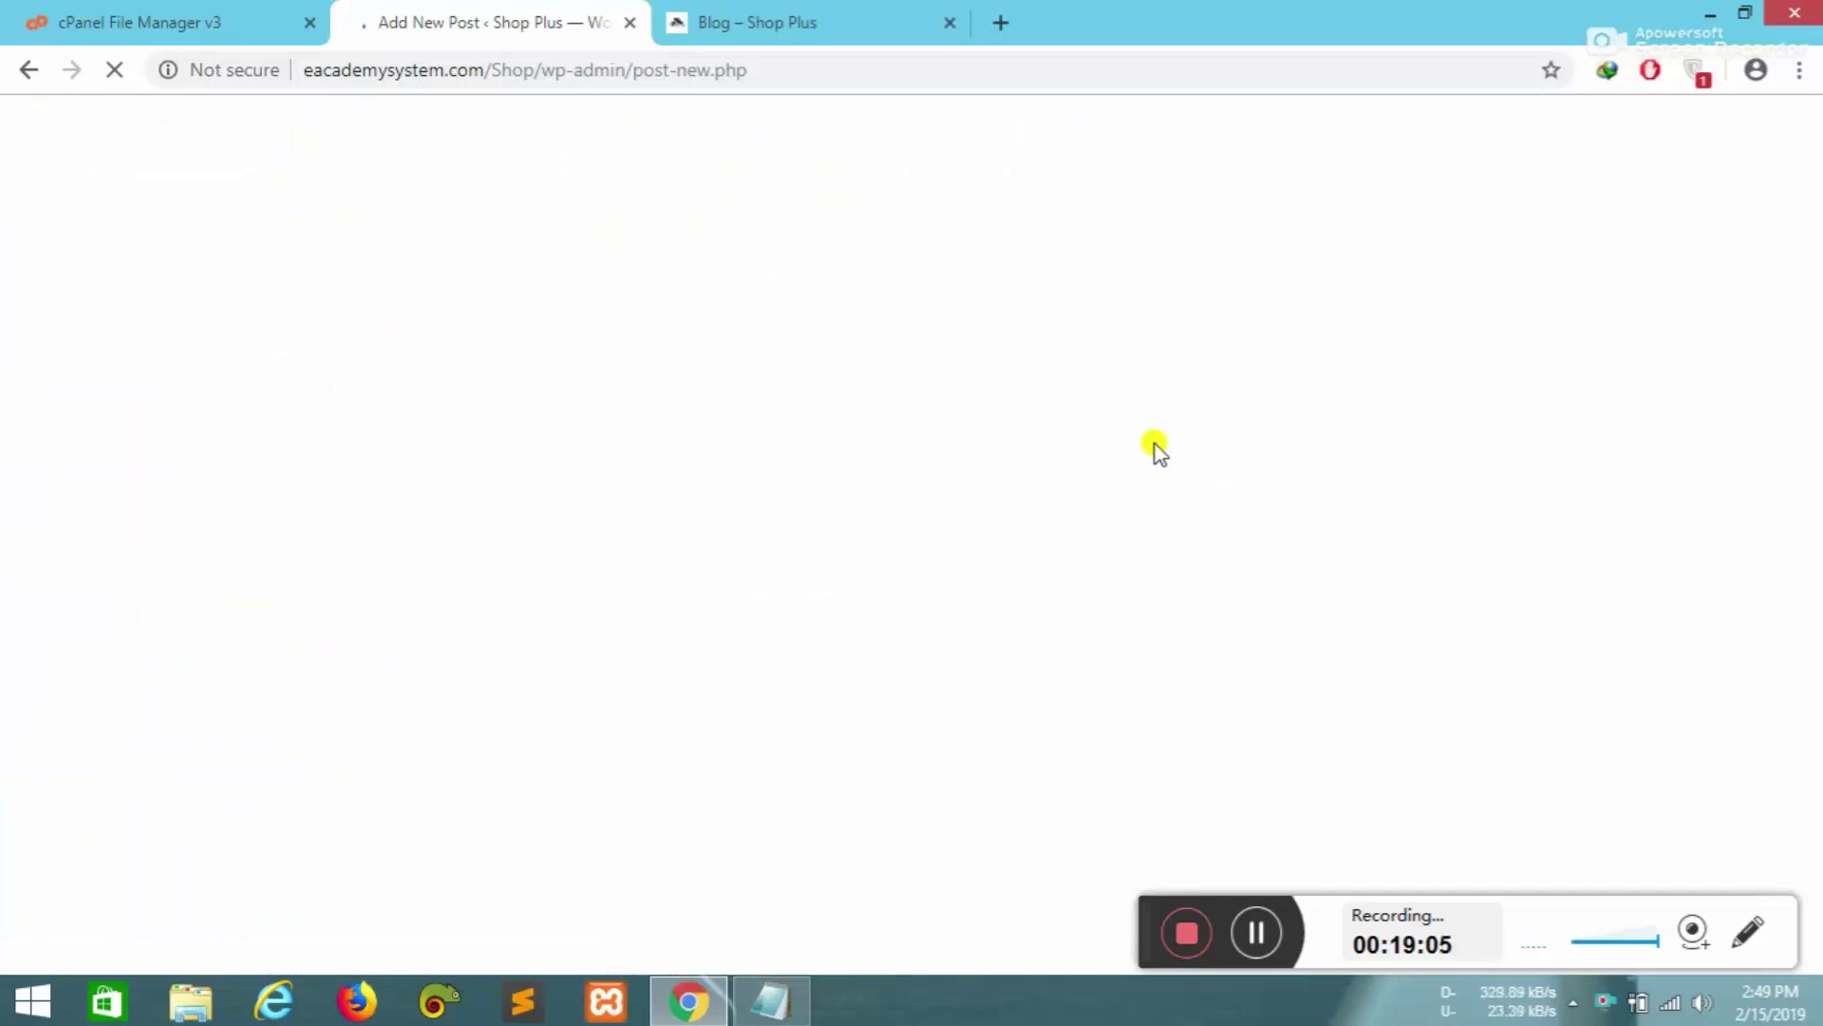
- Read through the New Collection post on the live blog, and open the related post Etiam laoreet sem eget eros rhoncus
left_click(807, 22)
mouse_move(617, 244)
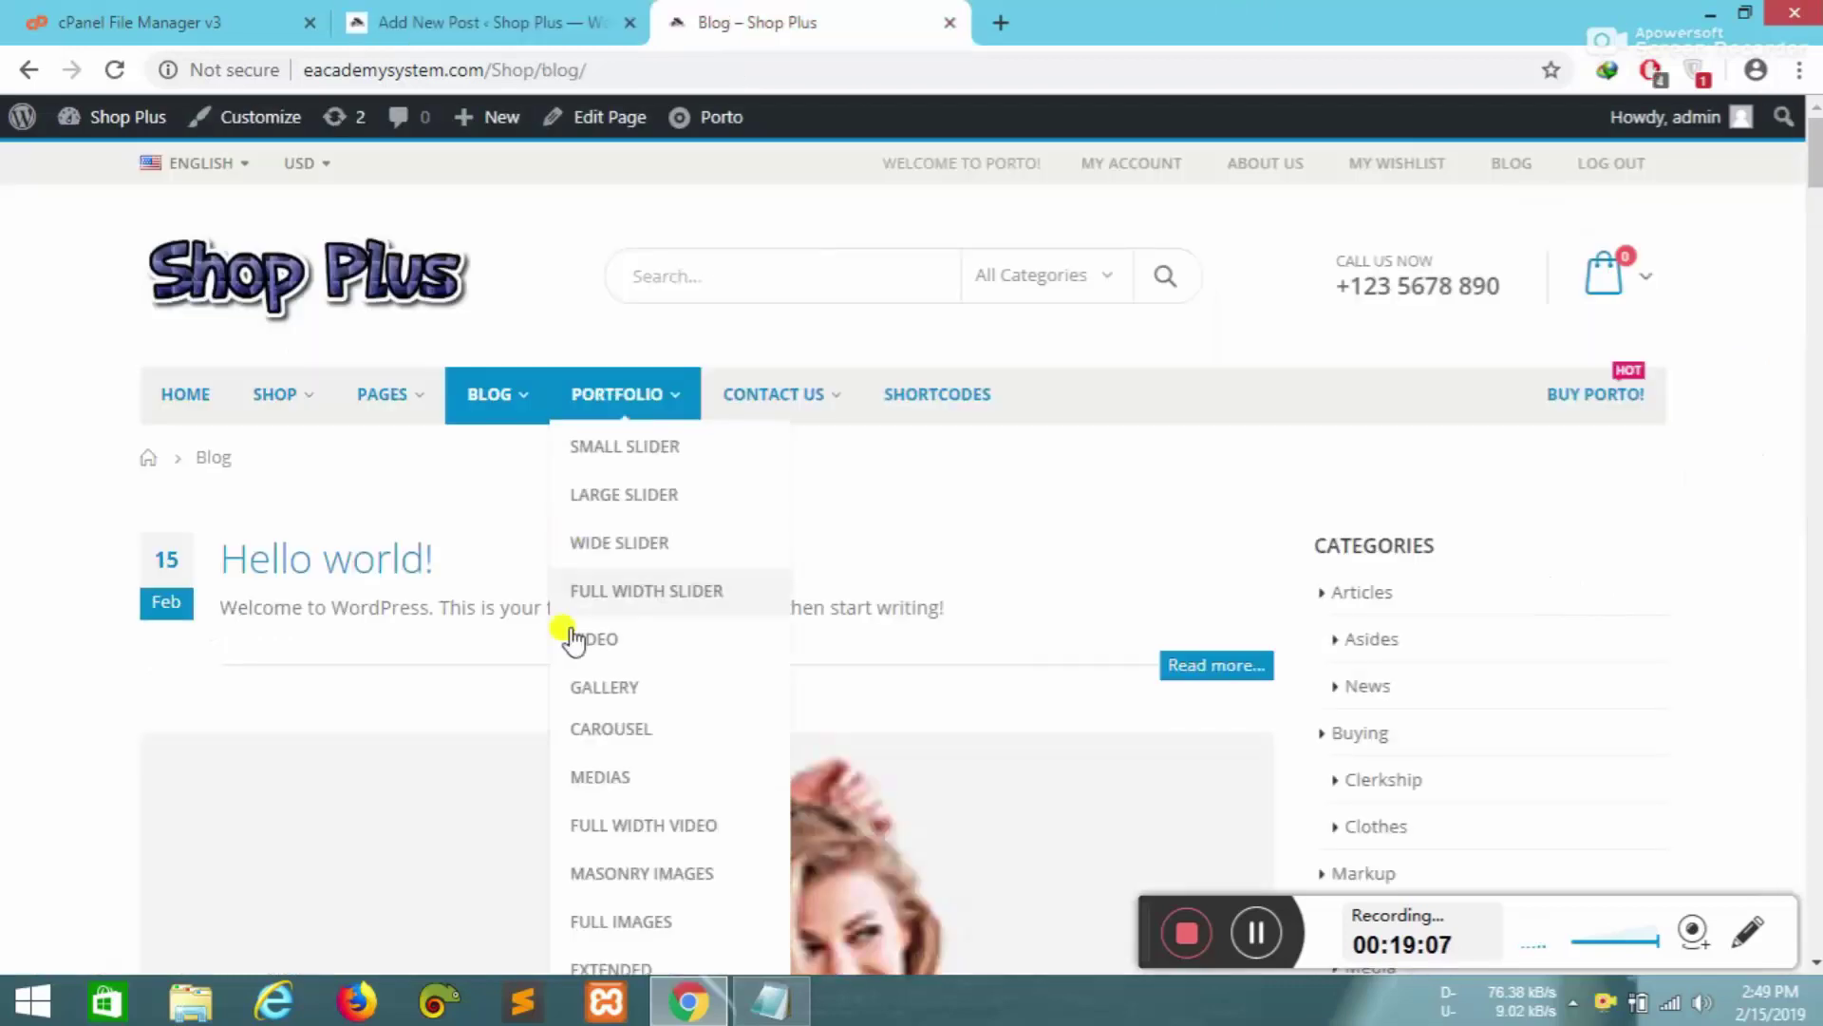
scroll(190, 602, "down", 15)
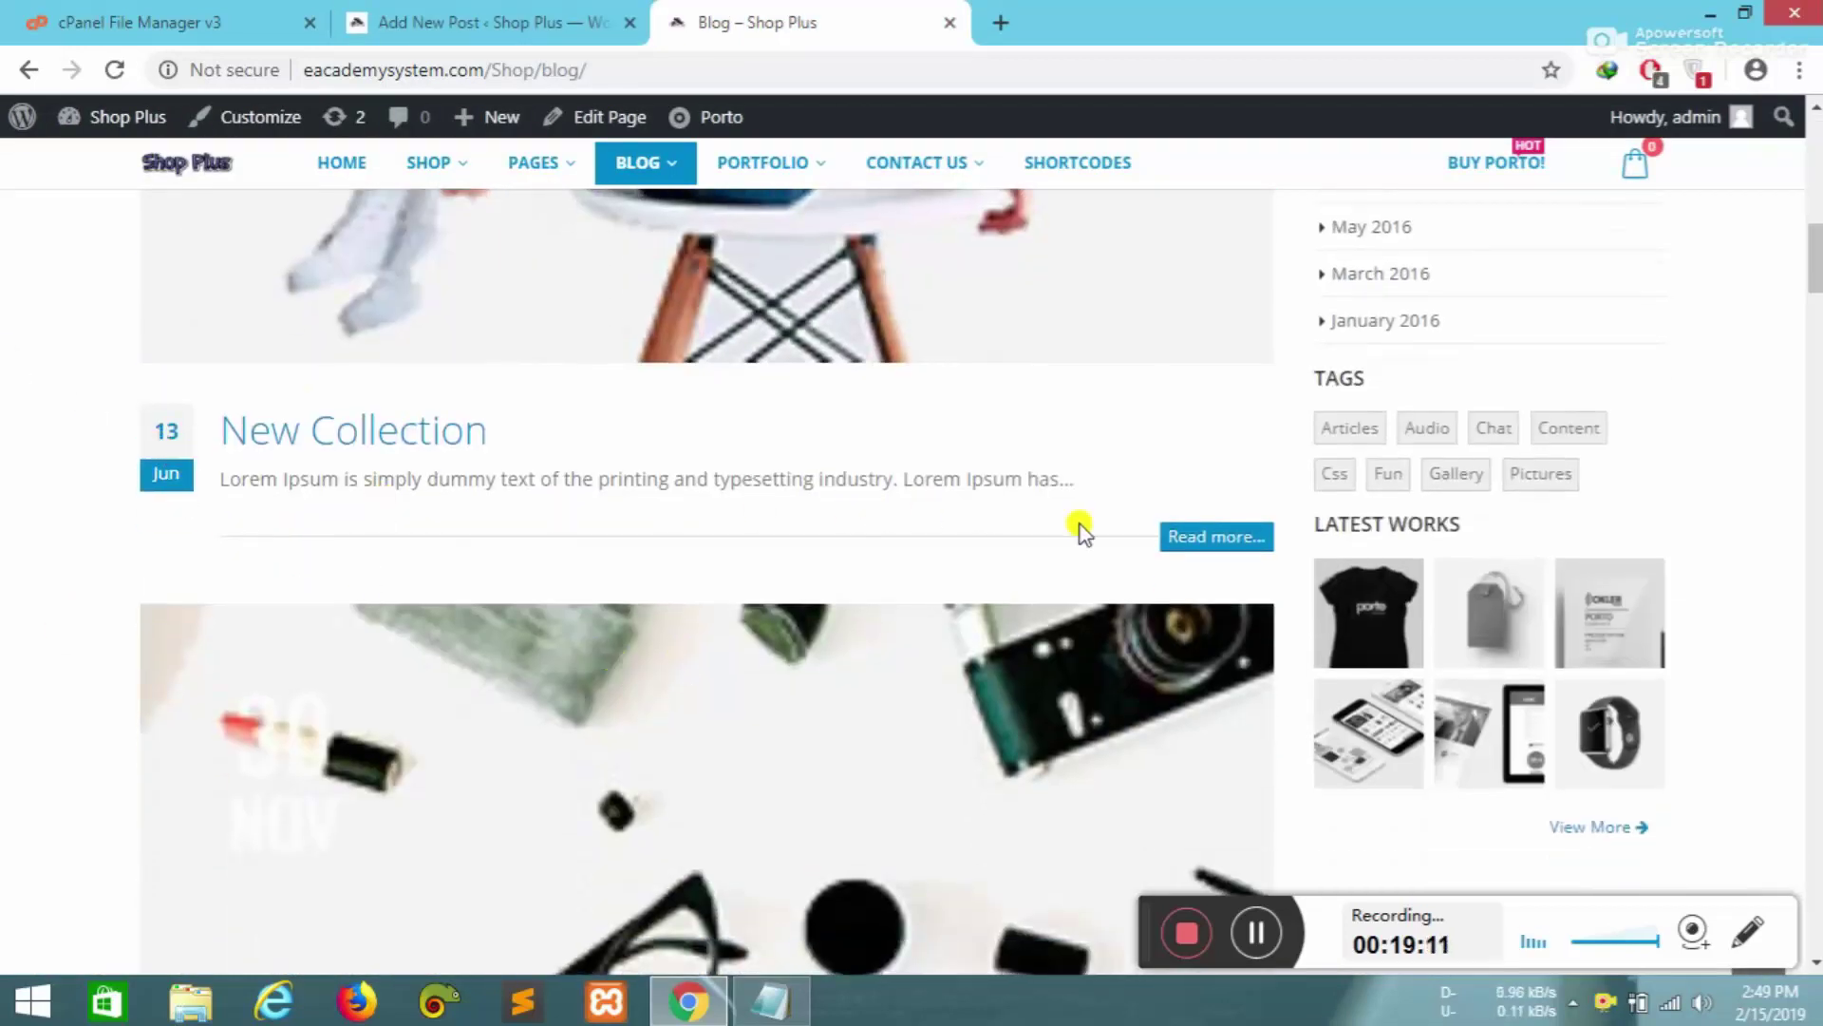
left_click(1215, 541)
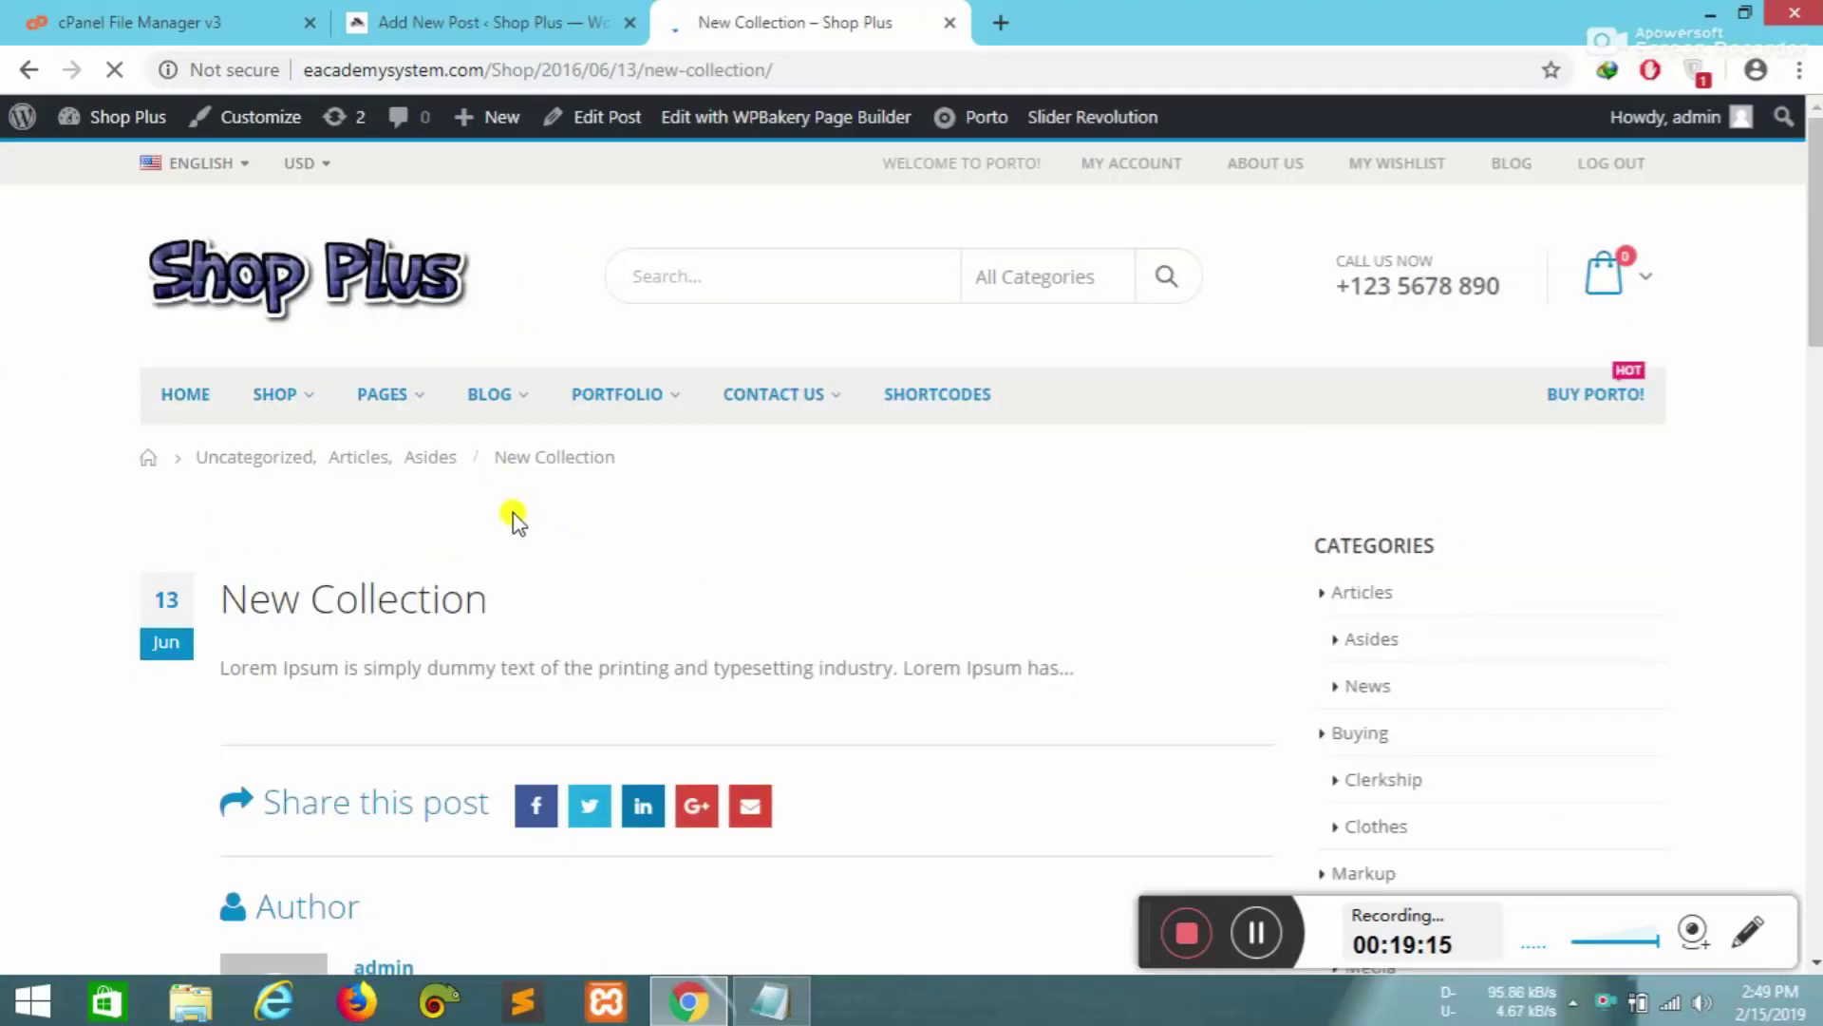
scroll(513, 520, "down", 15)
scroll(478, 518, "down", 5)
scroll(480, 509, "up", 7)
scroll(545, 602, "down", 12)
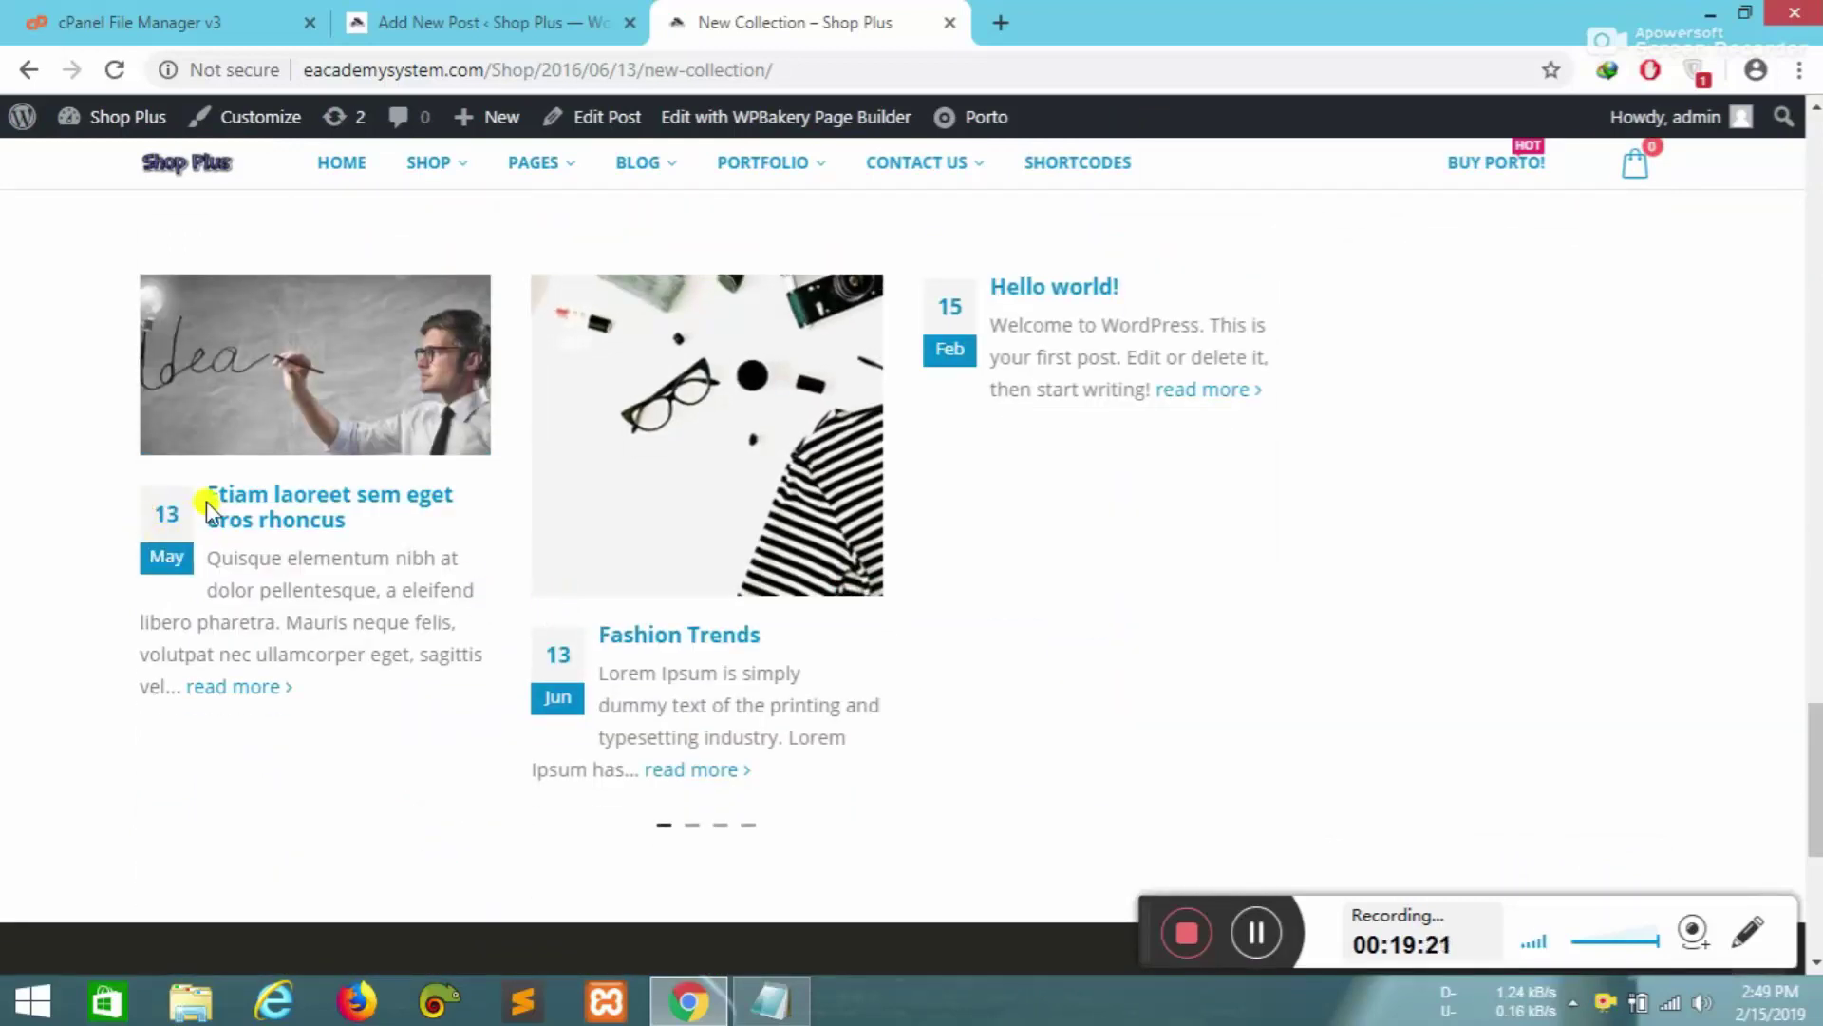
left_click(714, 581)
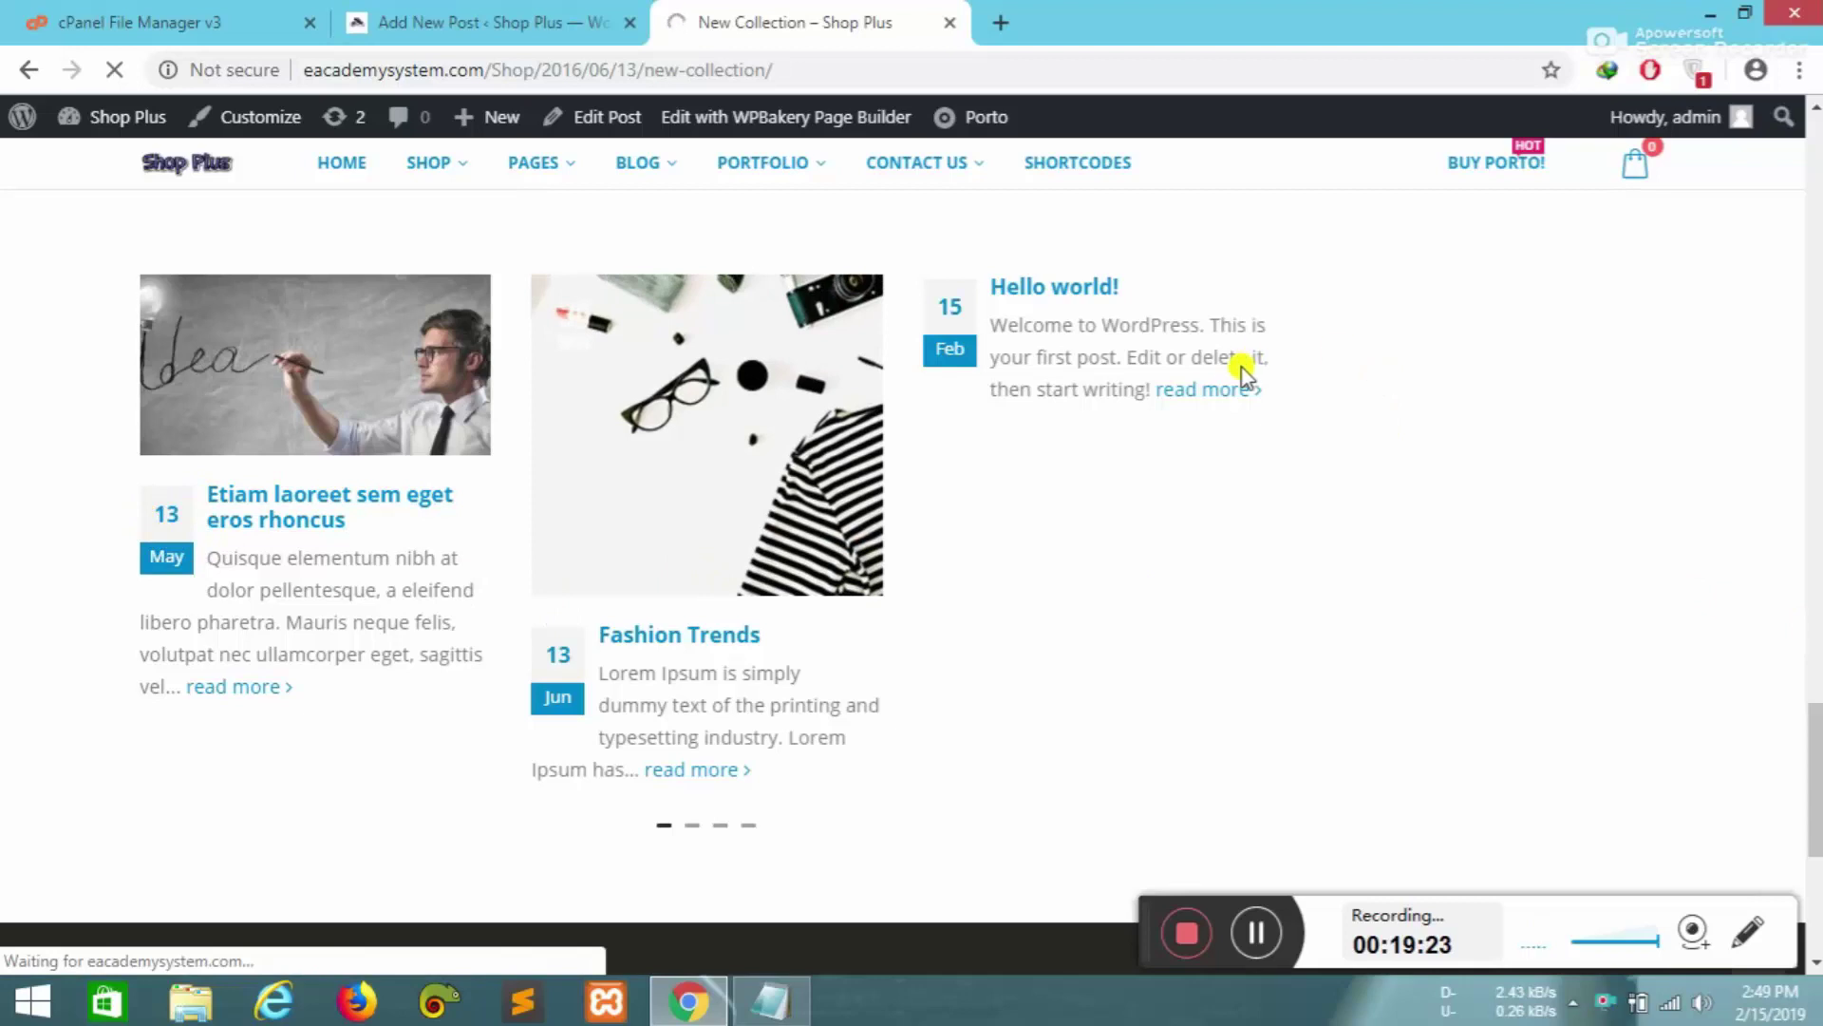
- Return to the new post editor and dismiss the welcome tip about blocks
left_click(475, 22)
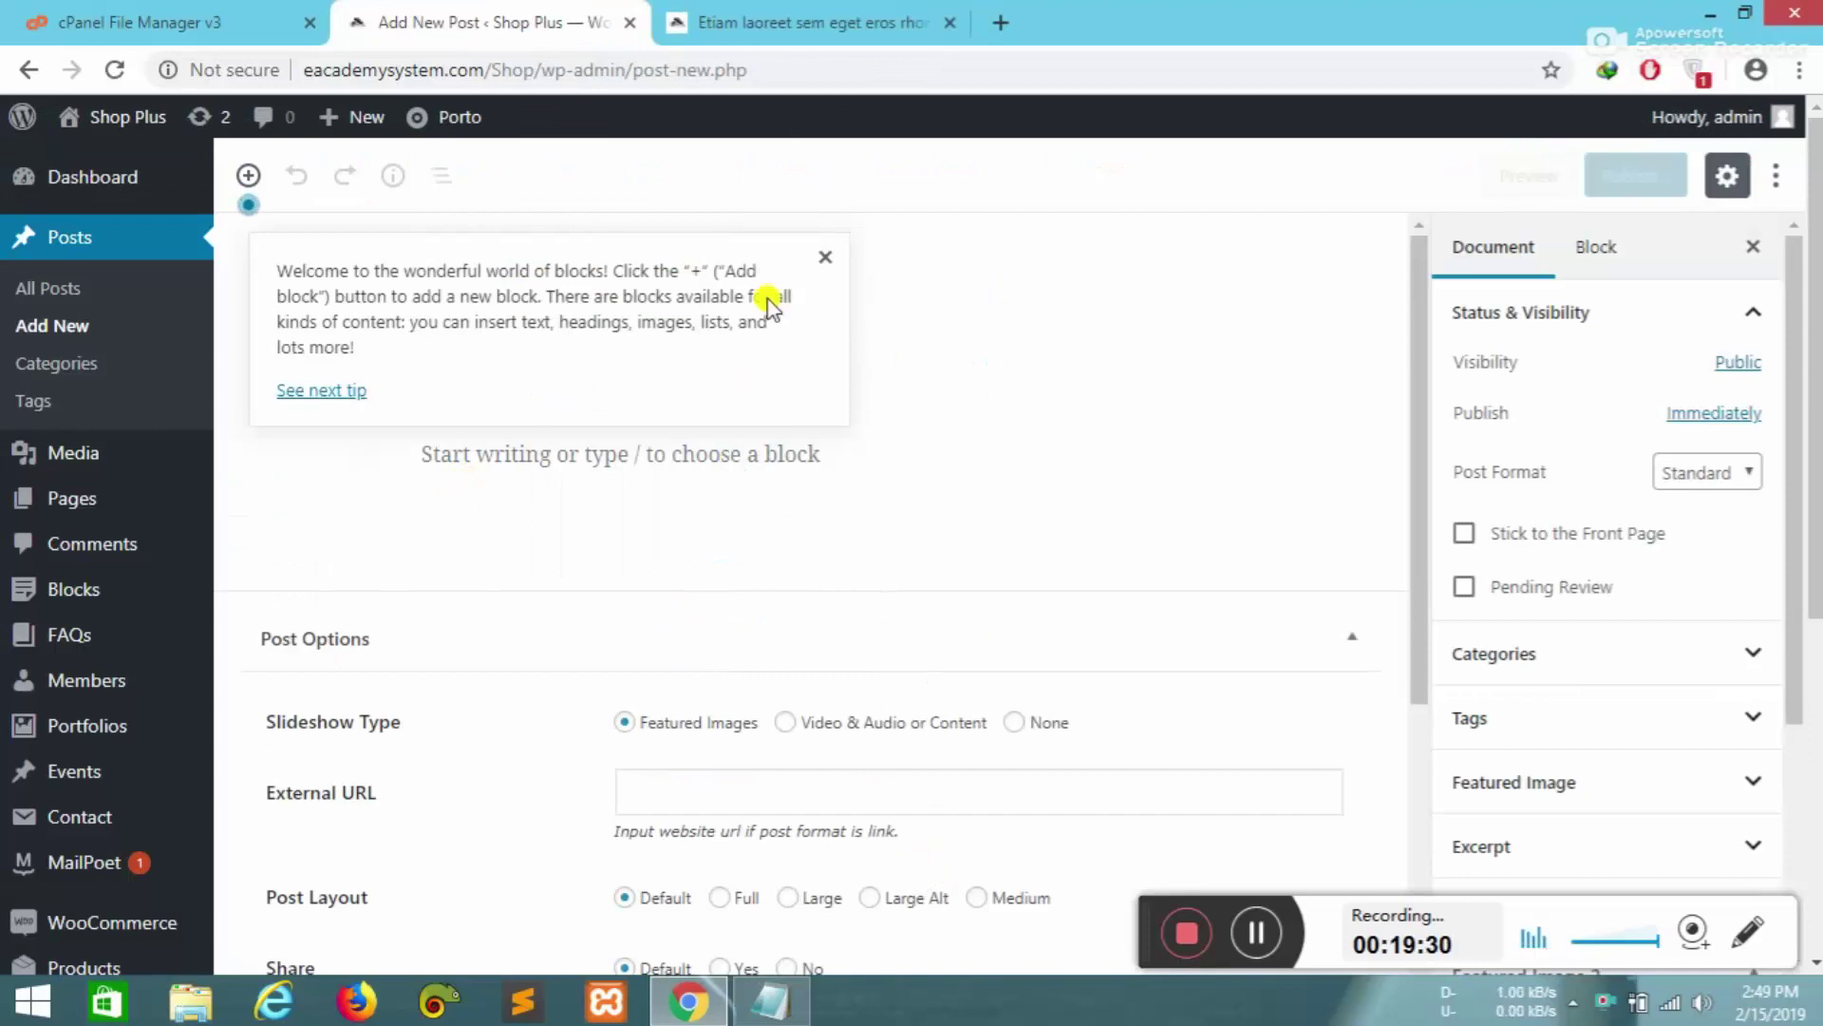
left_click(823, 259)
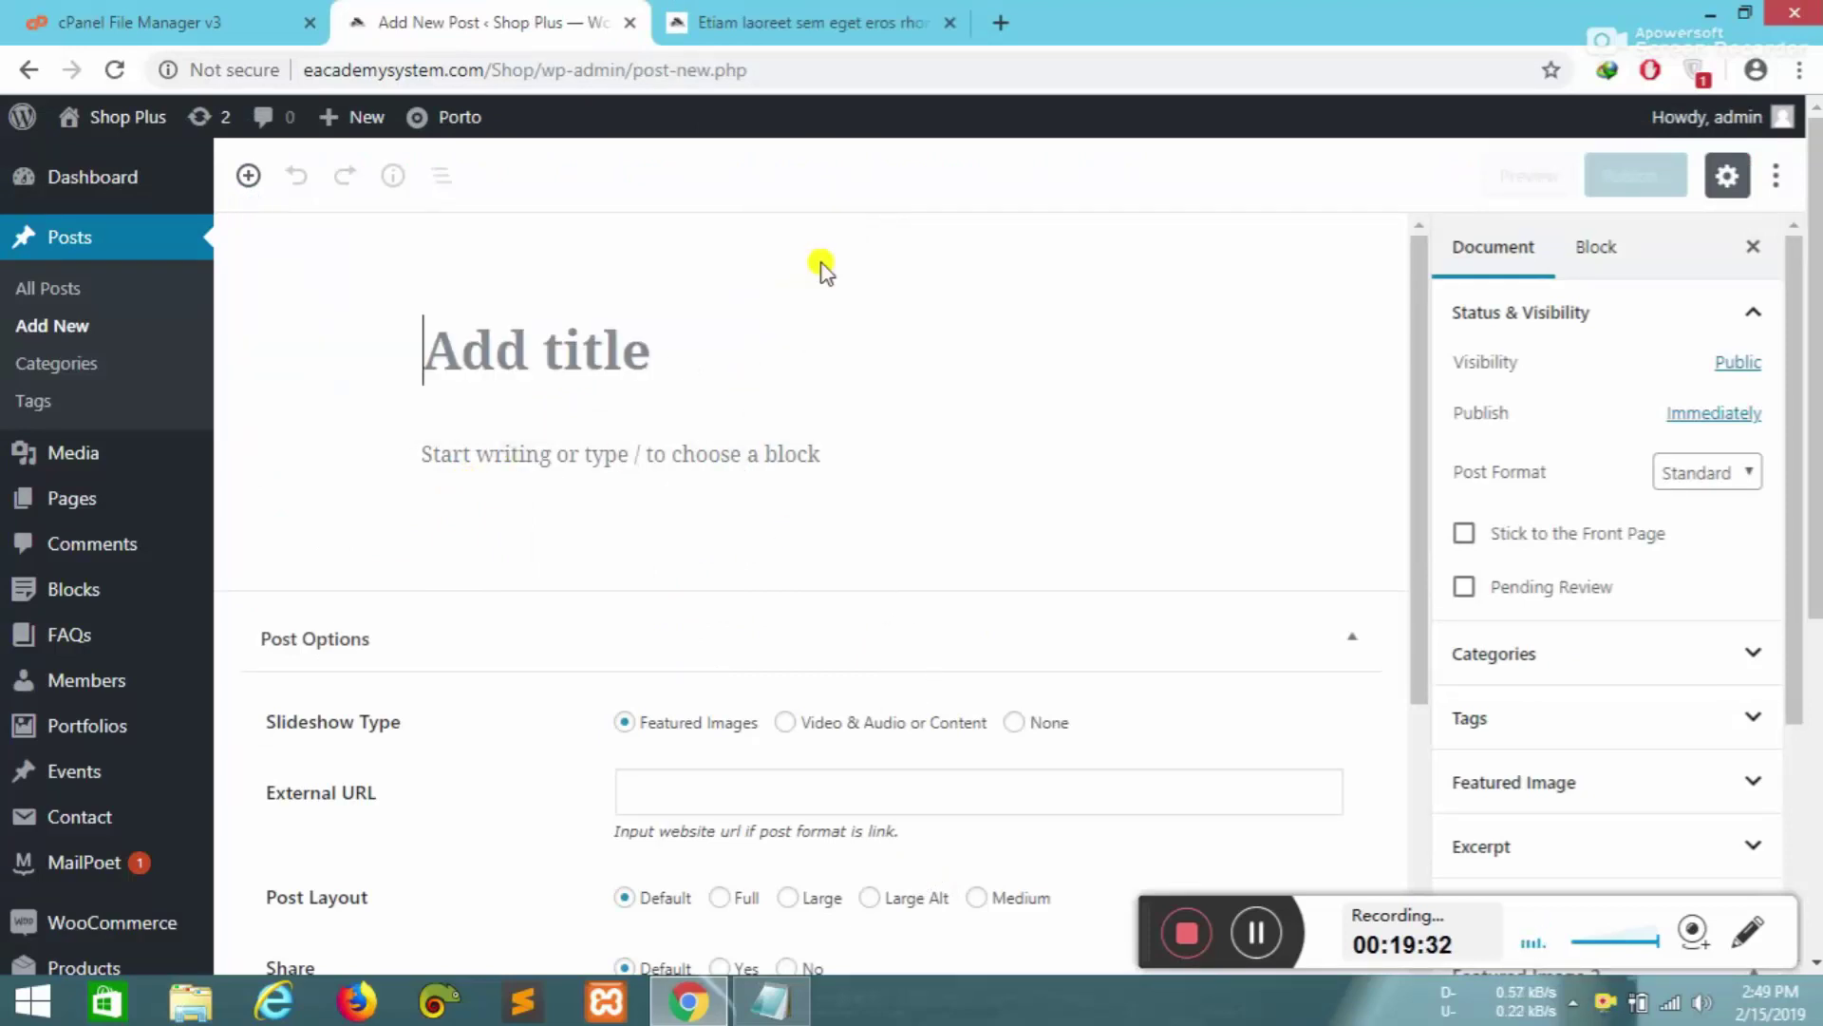
- Examine the image, title and body text of the live Etiam laoreet post, and return to the new post editor
key("ctrl+Tab")
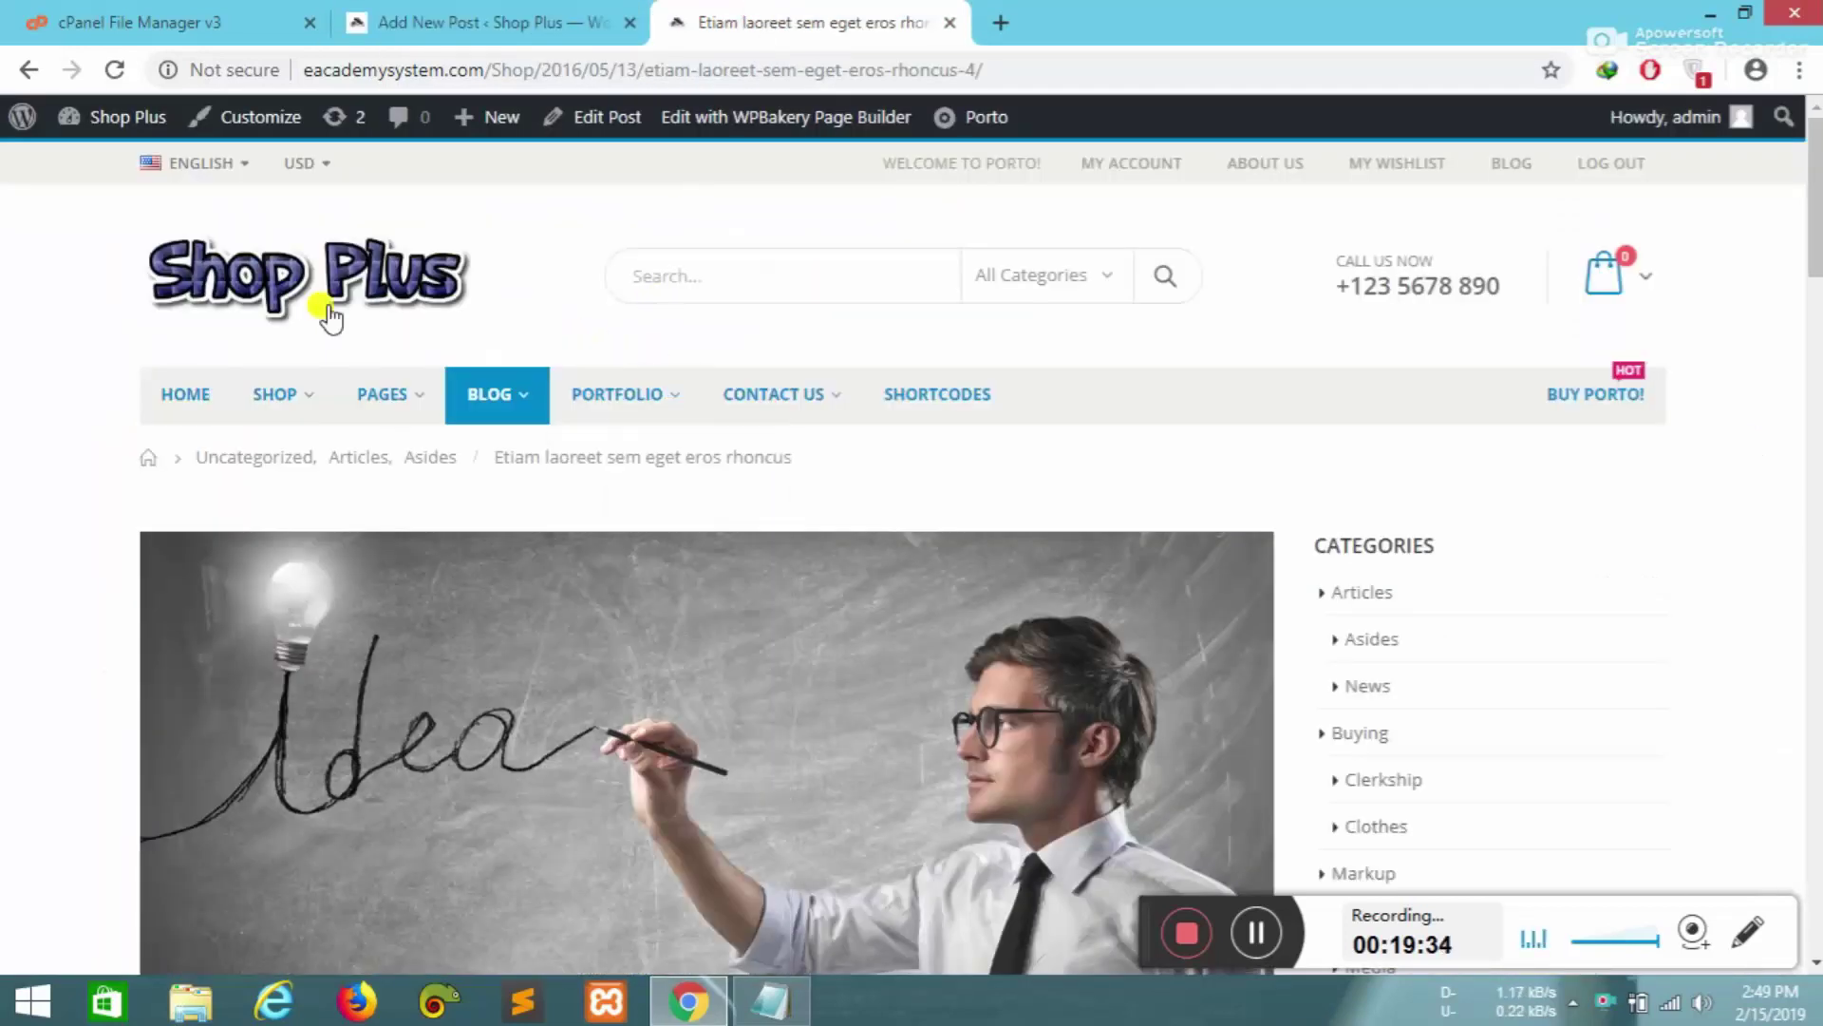
scroll(652, 643, "down", 10)
scroll(602, 611, "up", 3)
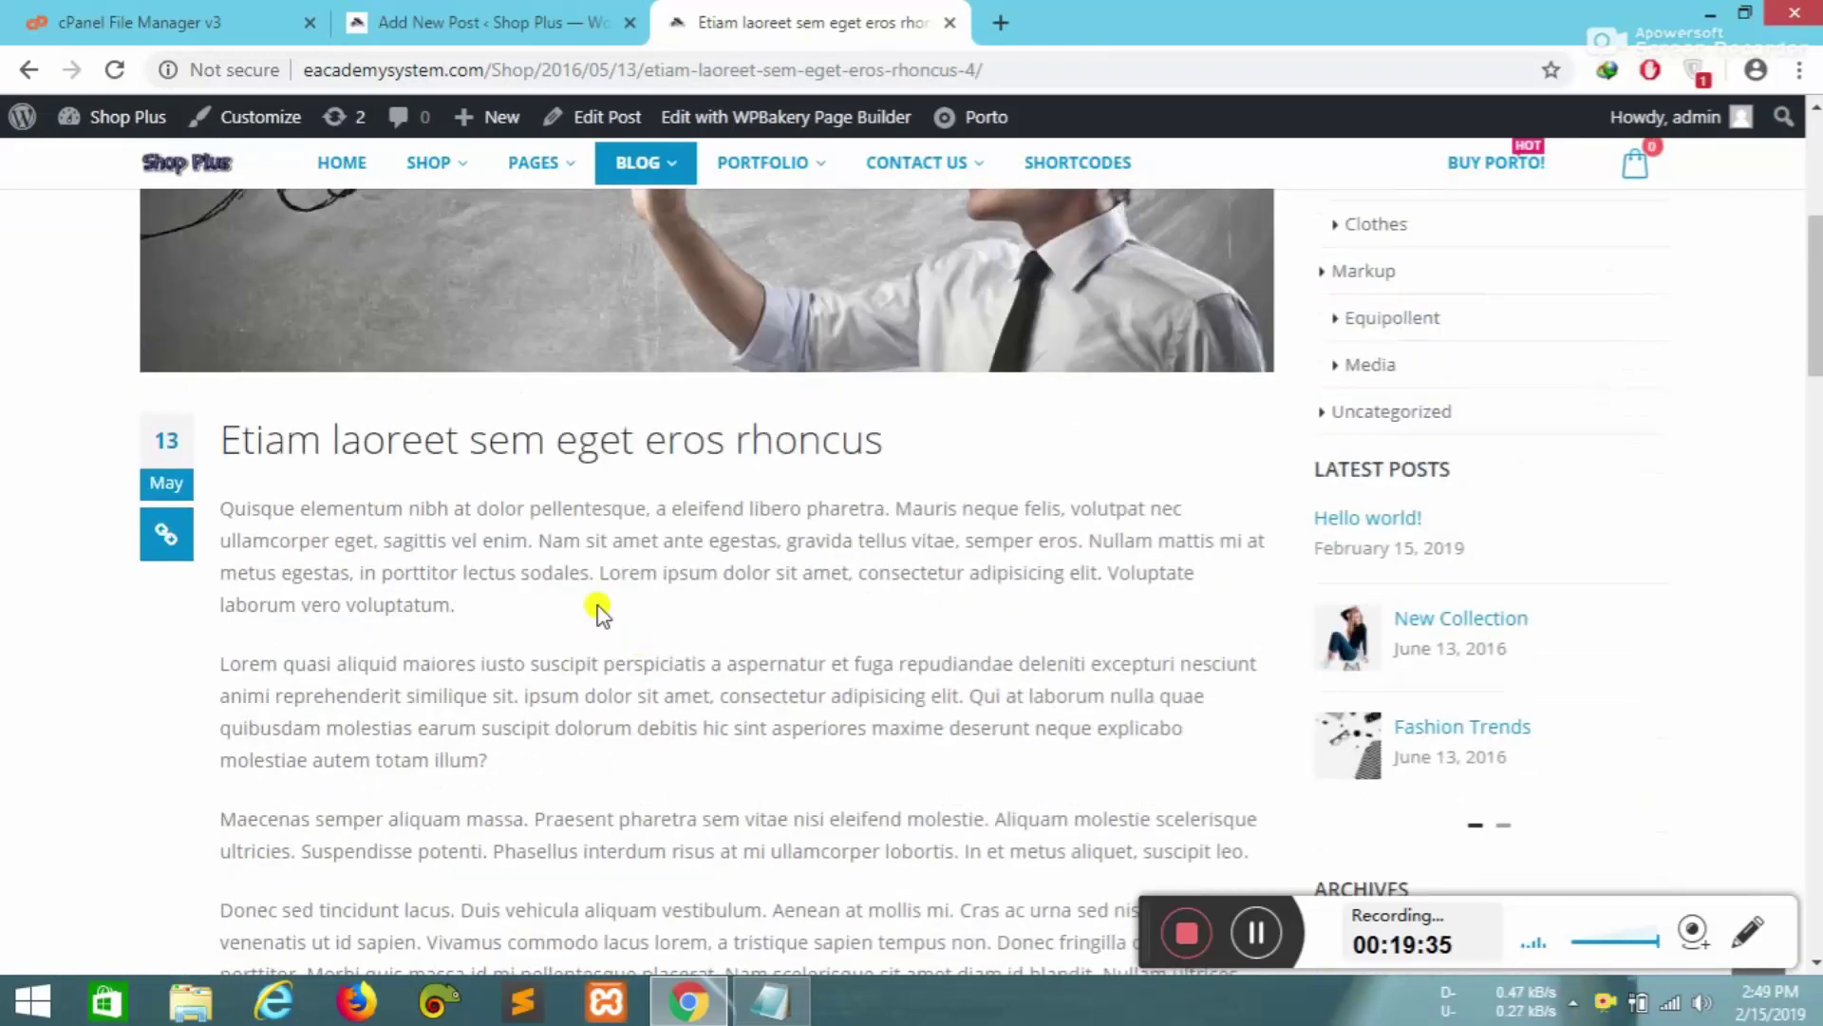
left_click_drag(217, 437, 1045, 572)
key("ctrl+shift+Tab")
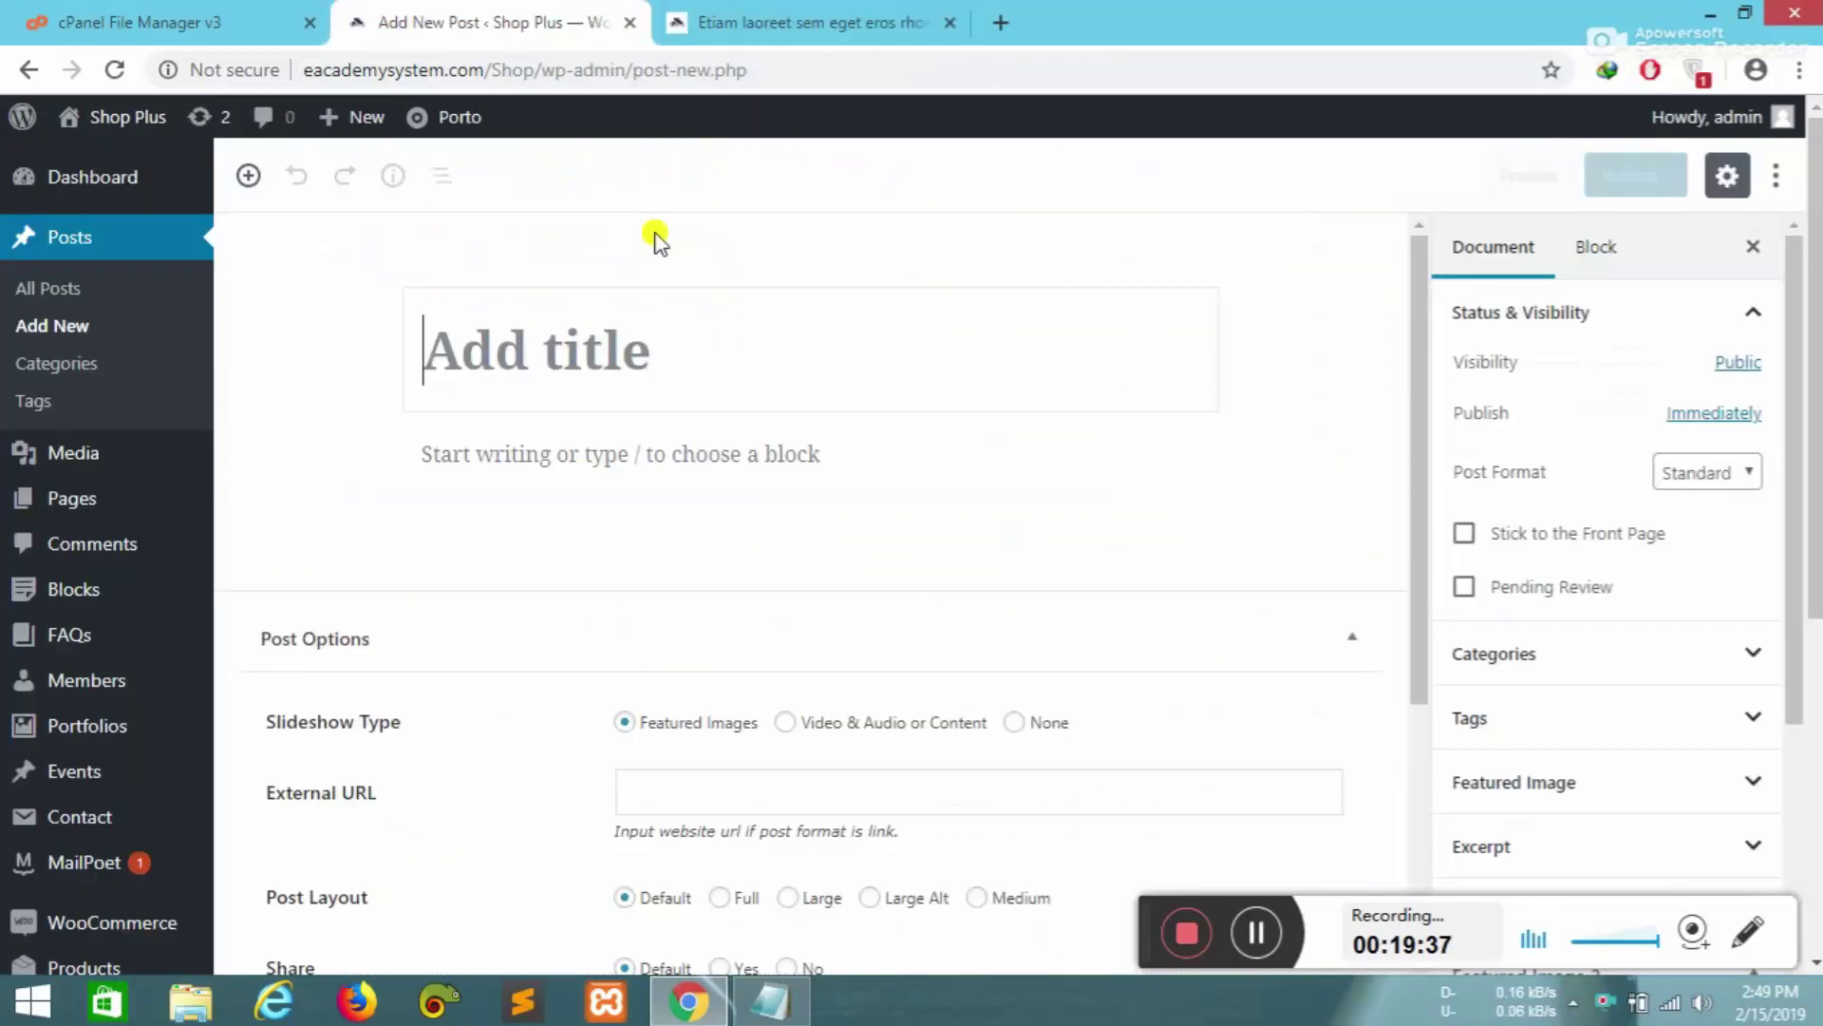
- Title the post with the author's full name followed by "Blog", and look over the post options below it
type("Ali")
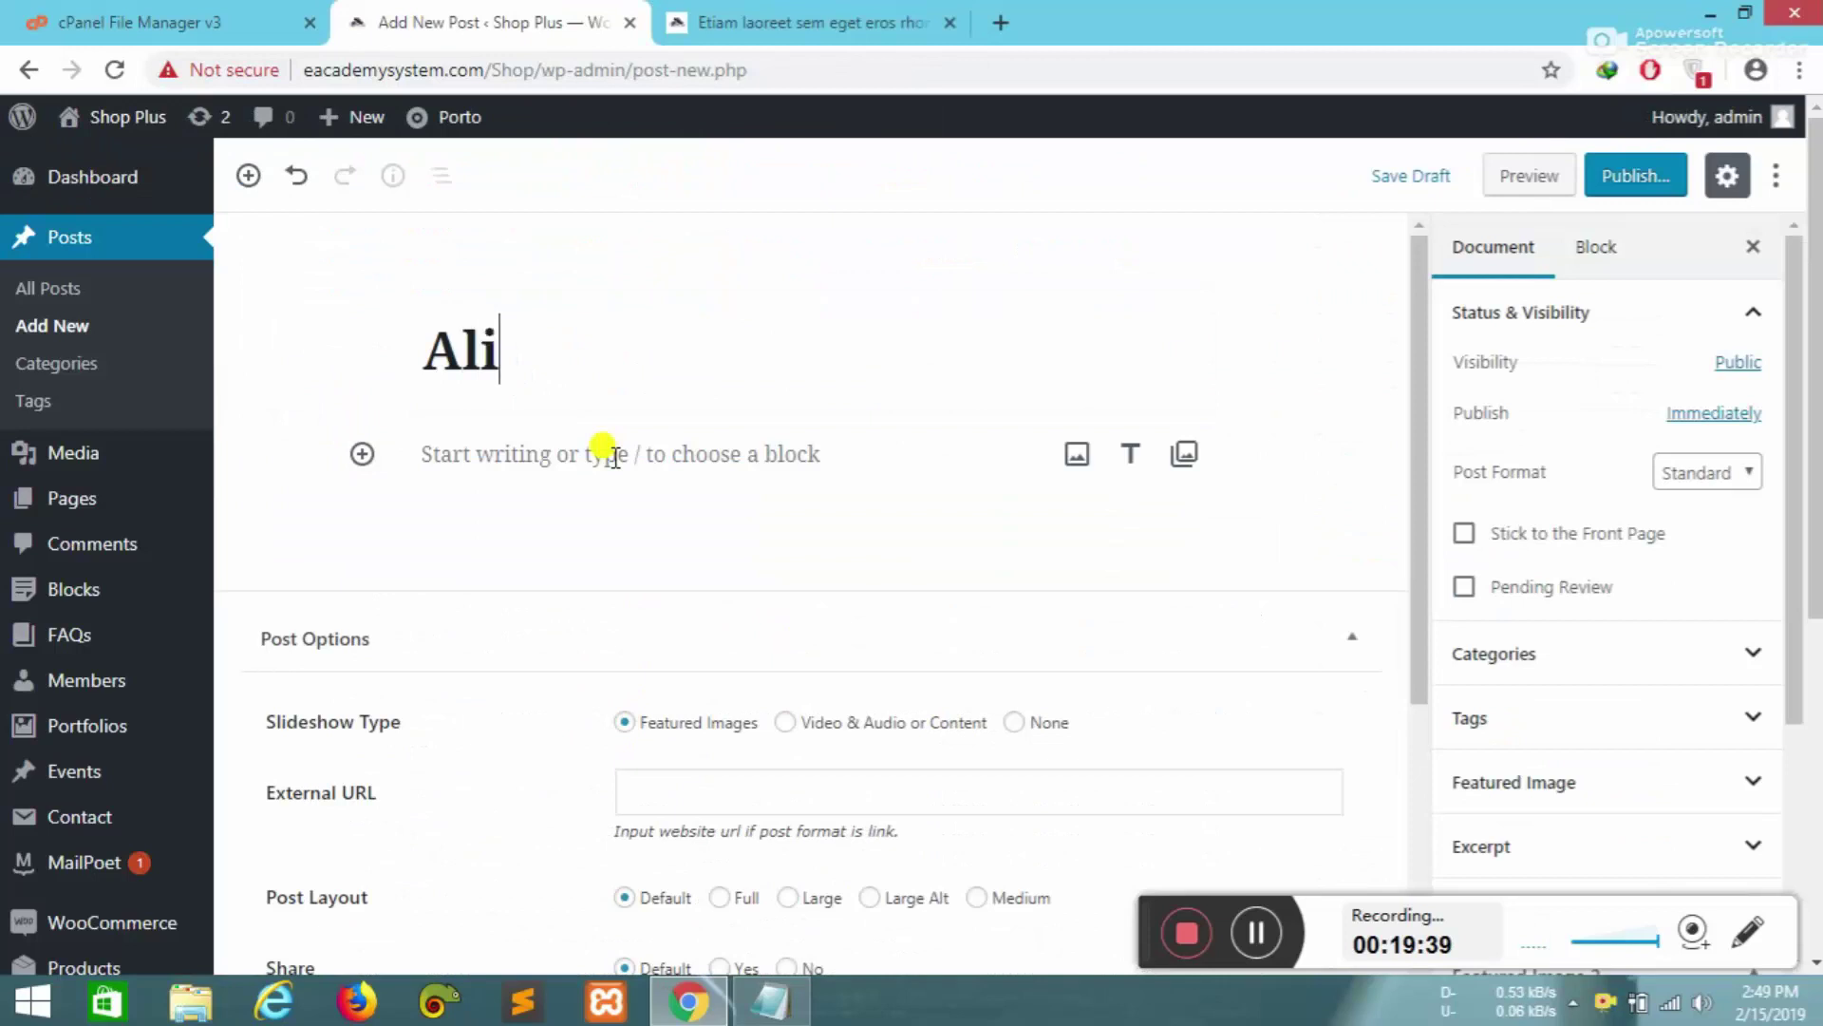
type(" Raza Blog")
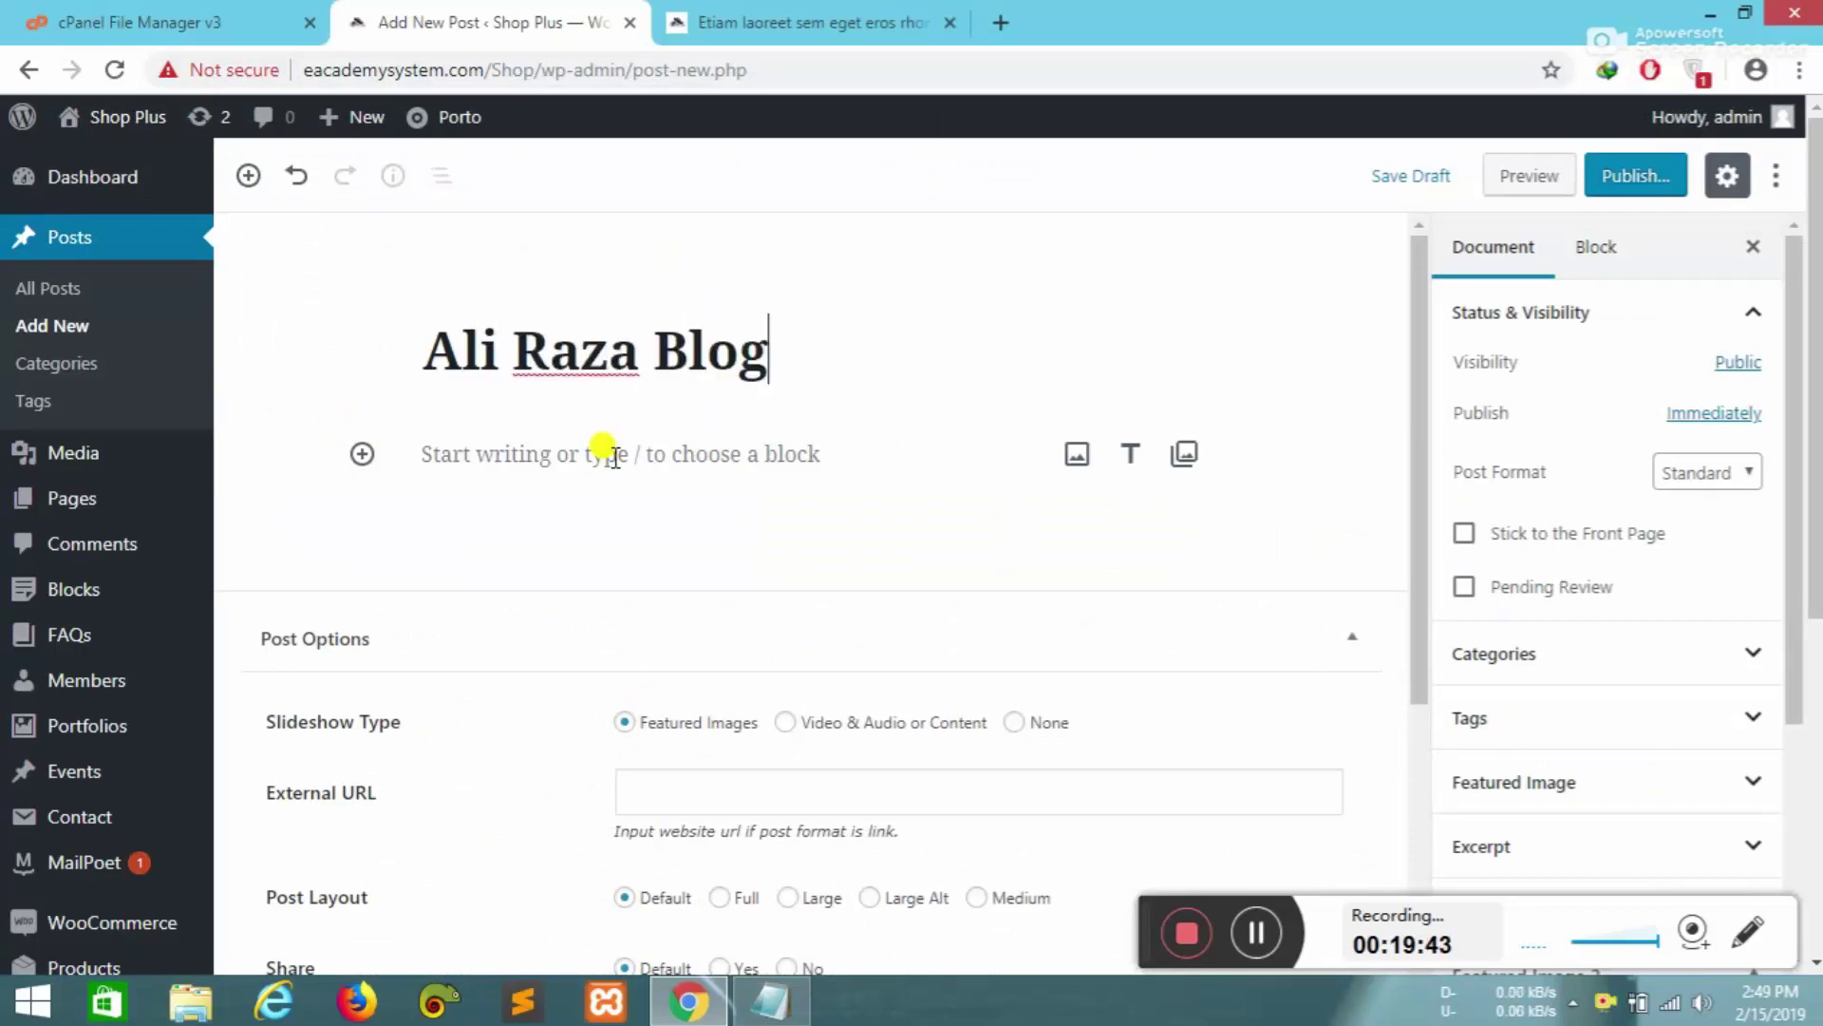
scroll(717, 432, "down", 3)
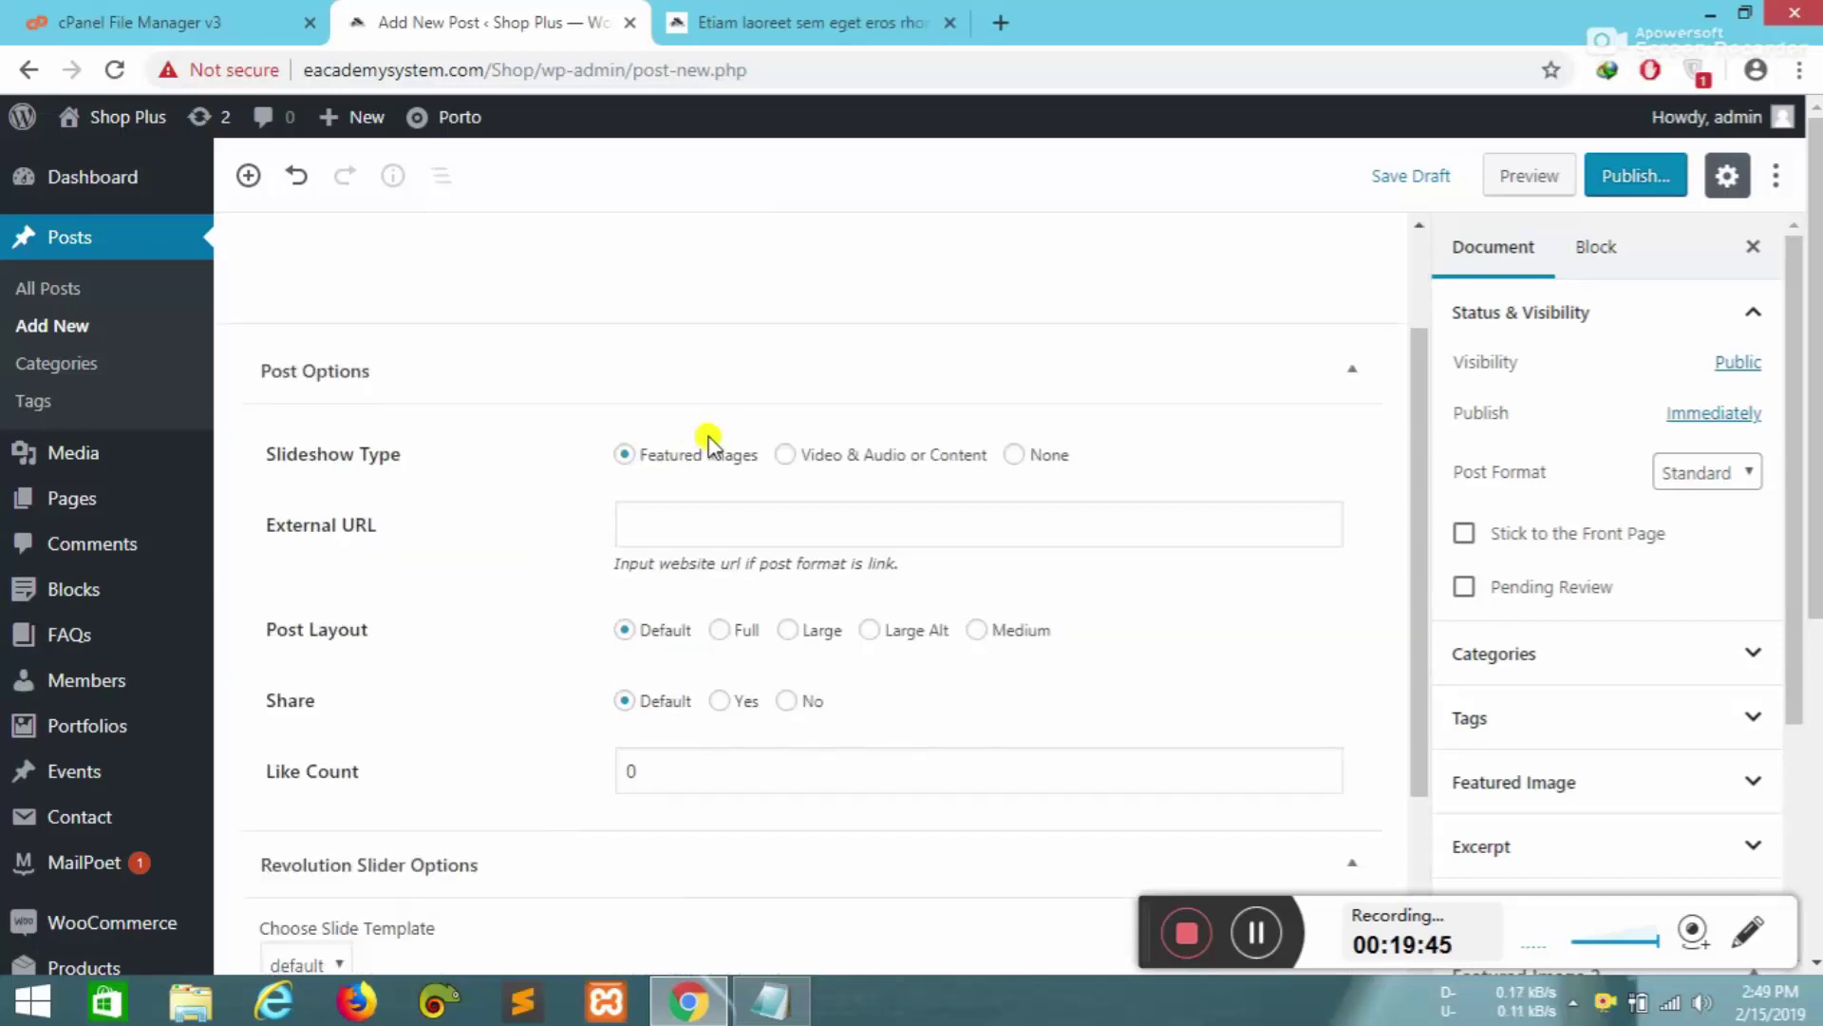
scroll(608, 456, "down", 1)
scroll(631, 408, "down", 15)
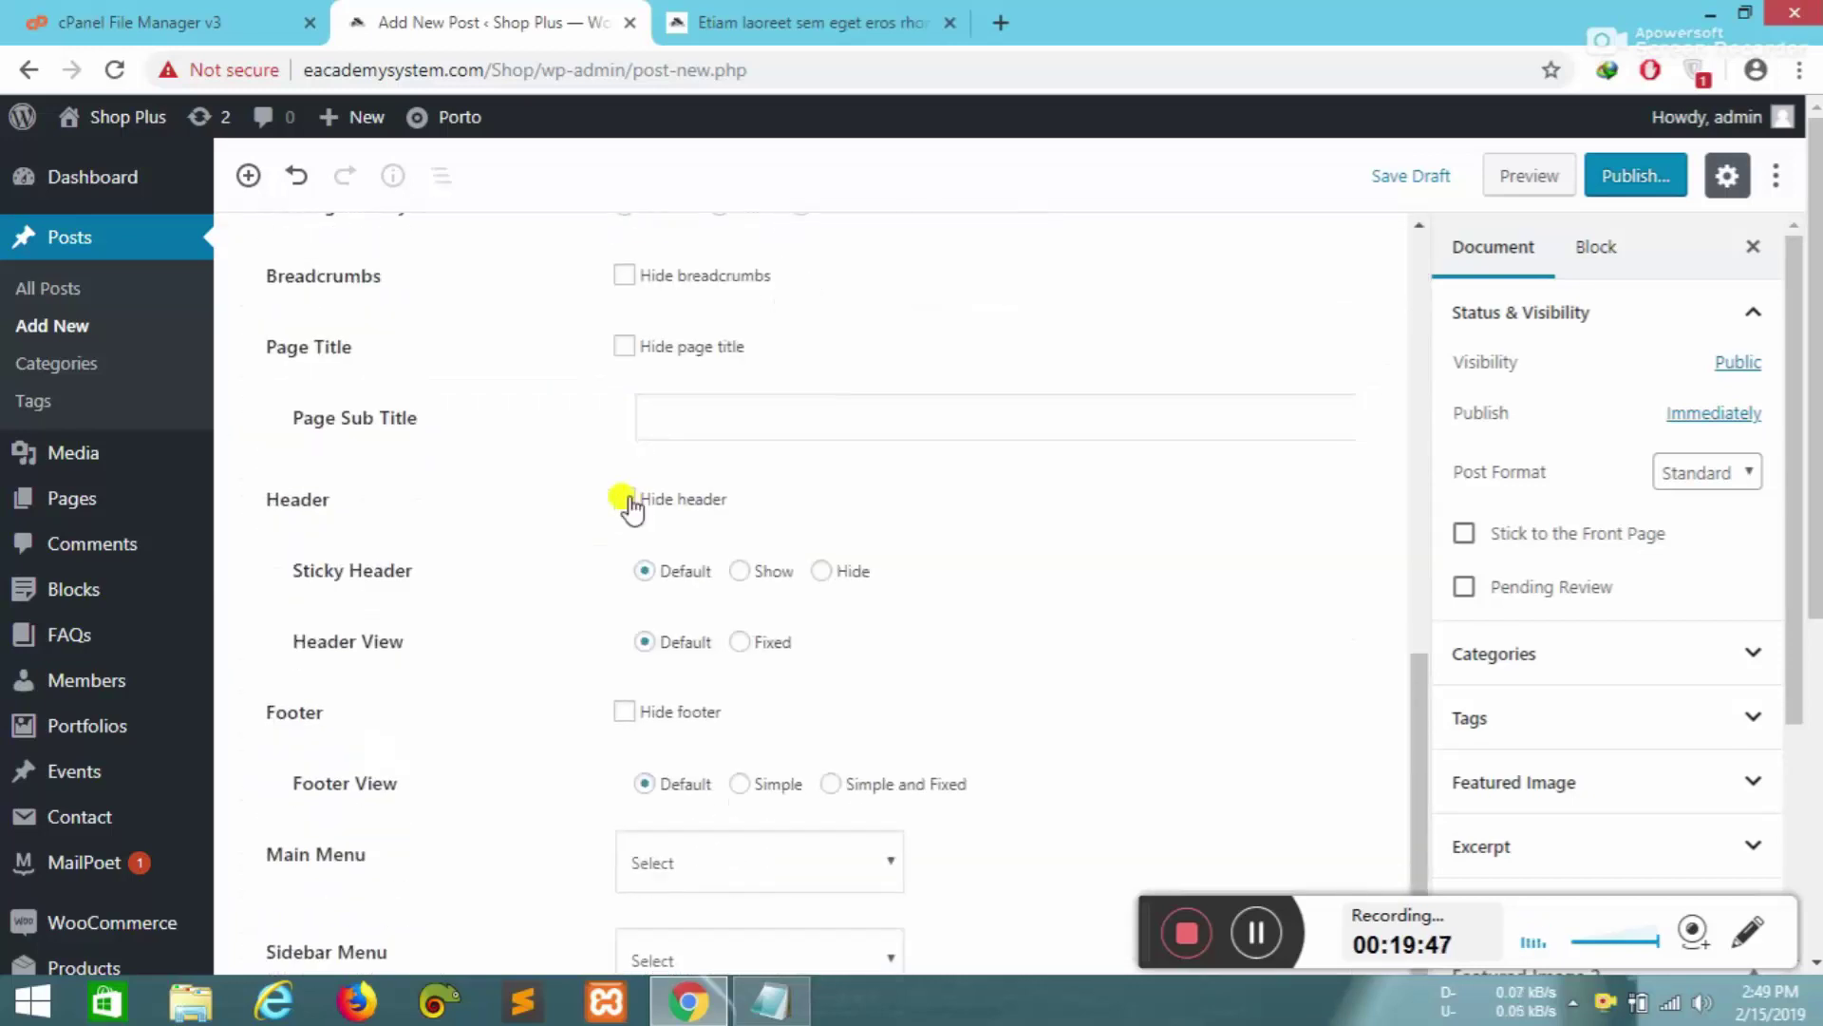
scroll(638, 522, "up", 15)
scroll(645, 542, "up", 3)
- Publish the new blog post immediately with public visibility
left_click(1510, 249)
right_click(1578, 380)
left_click(1660, 179)
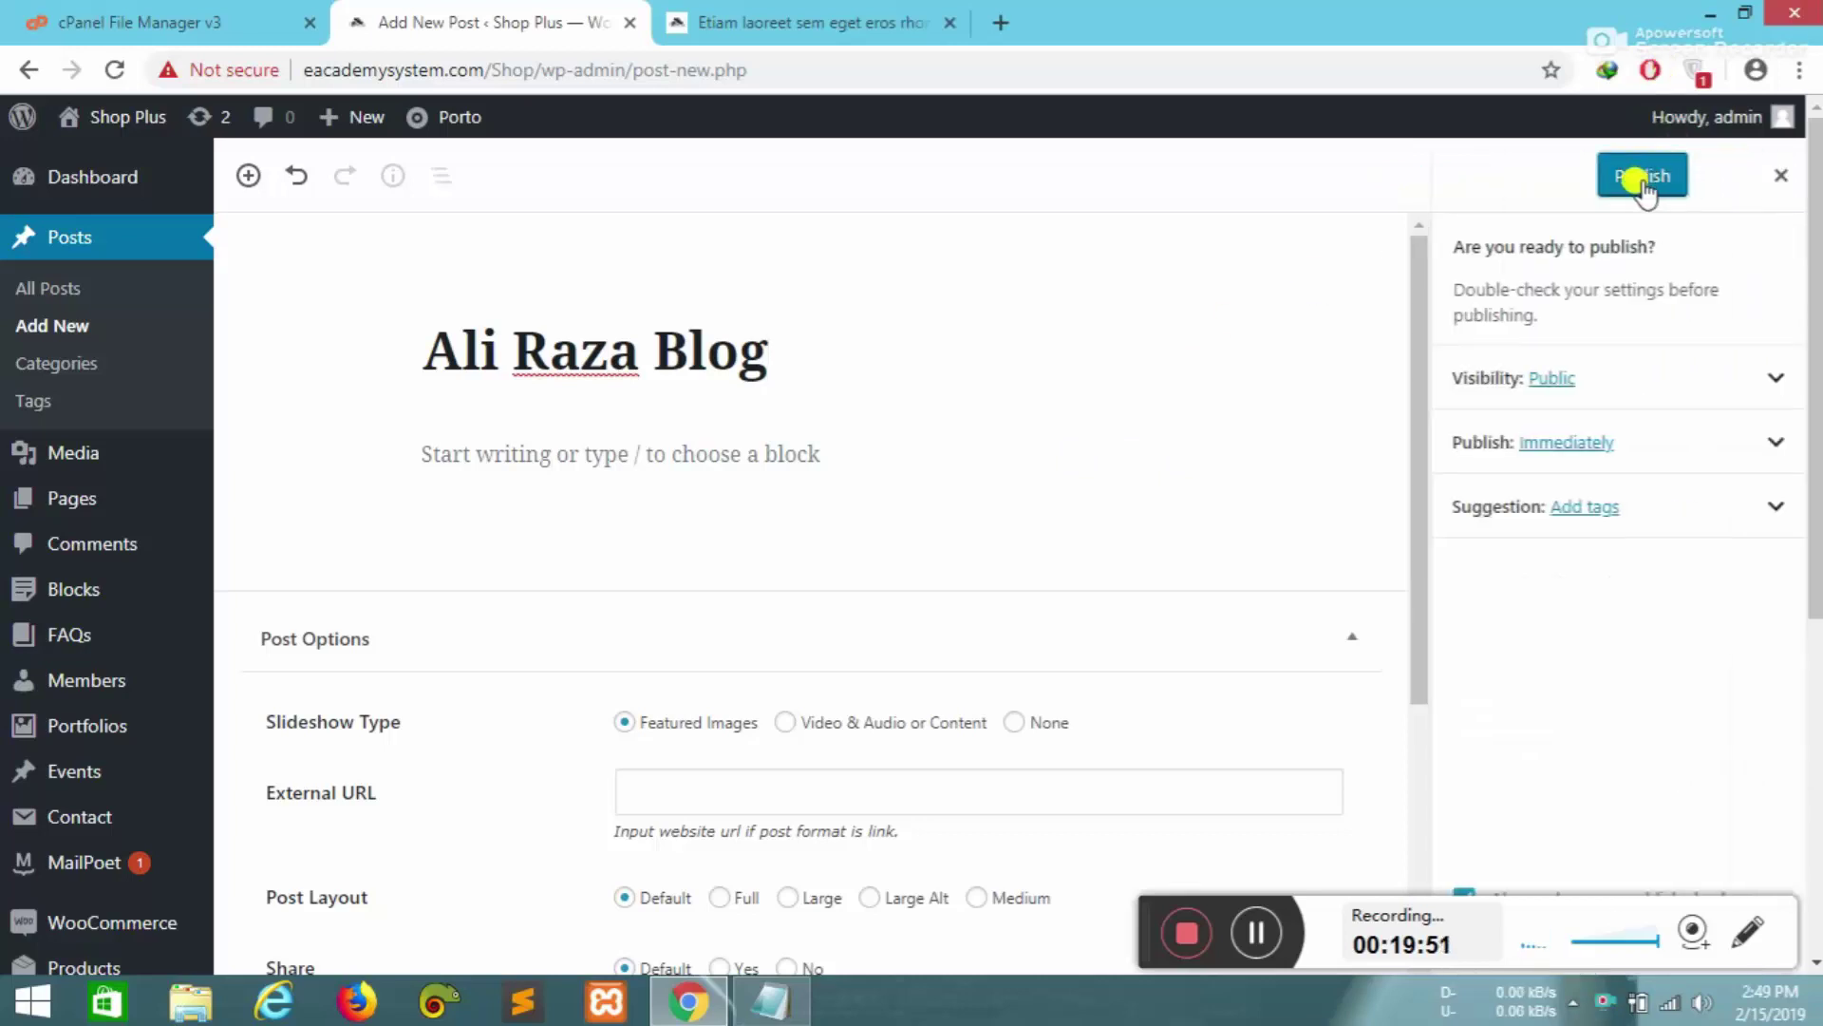
left_click(1640, 179)
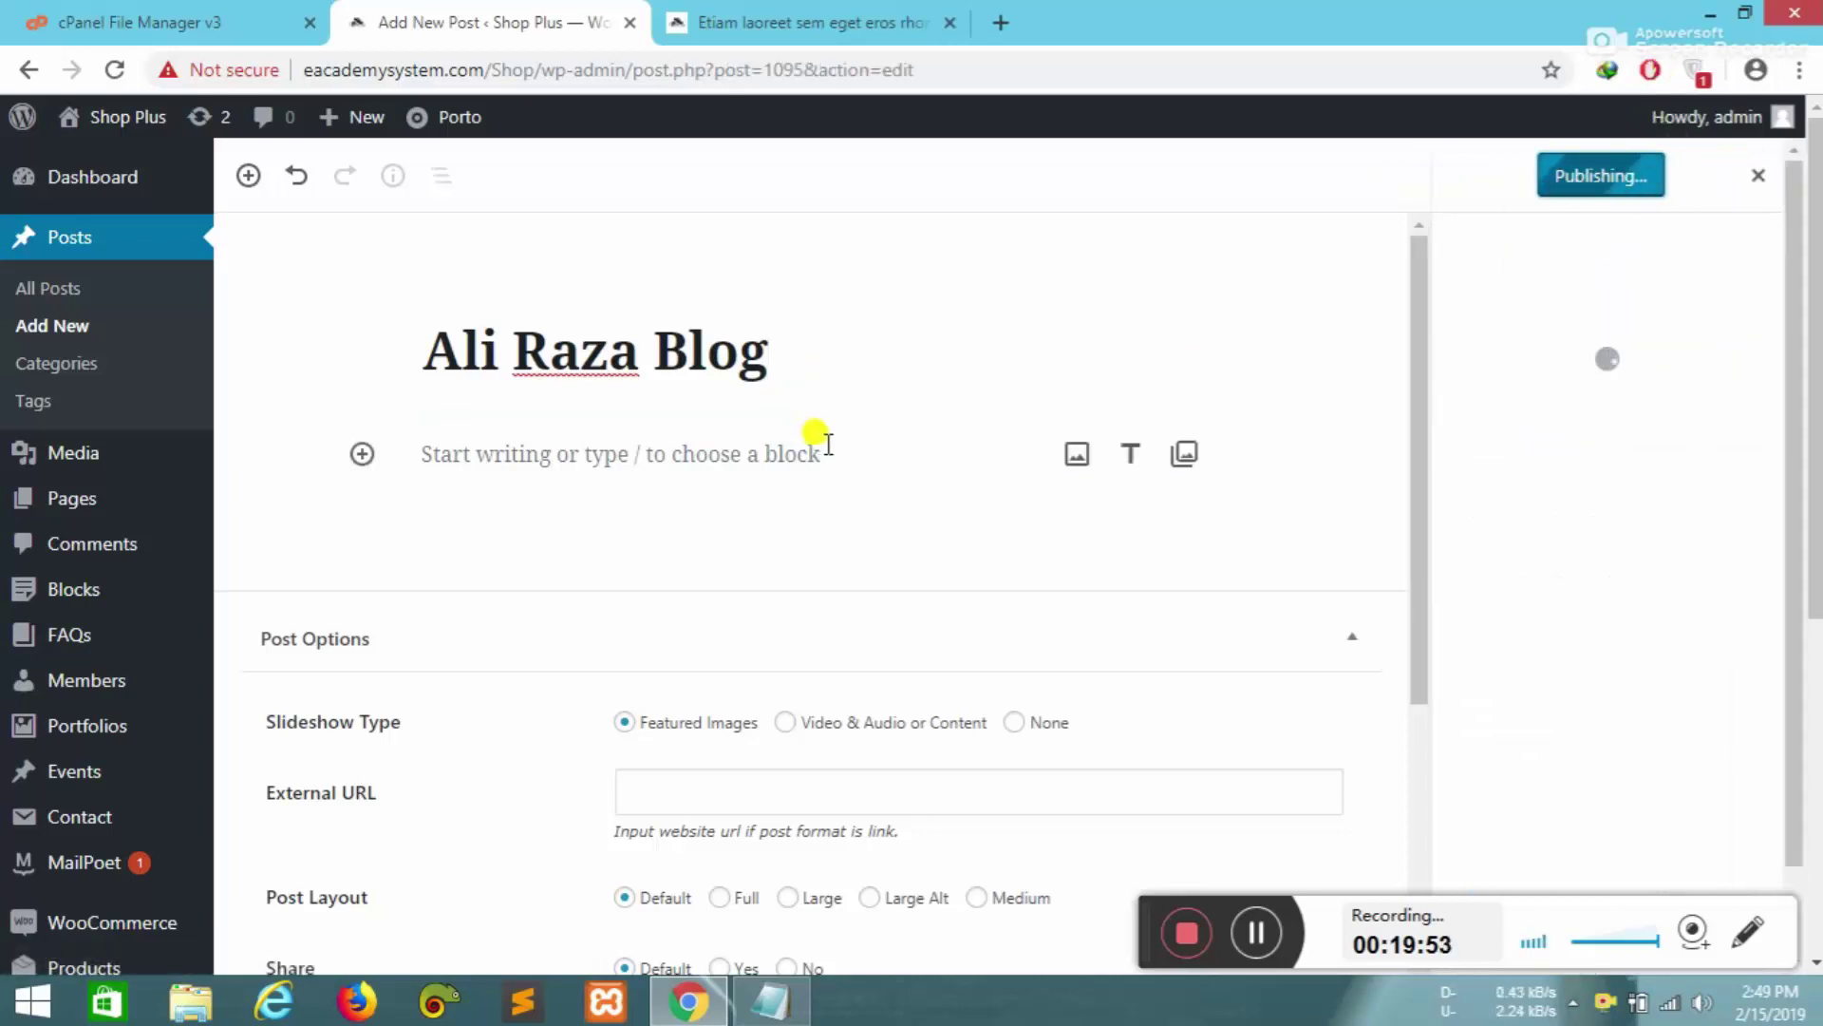
- Enter ",msdn" as placeholder text in the post's first paragraph
left_click(687, 454)
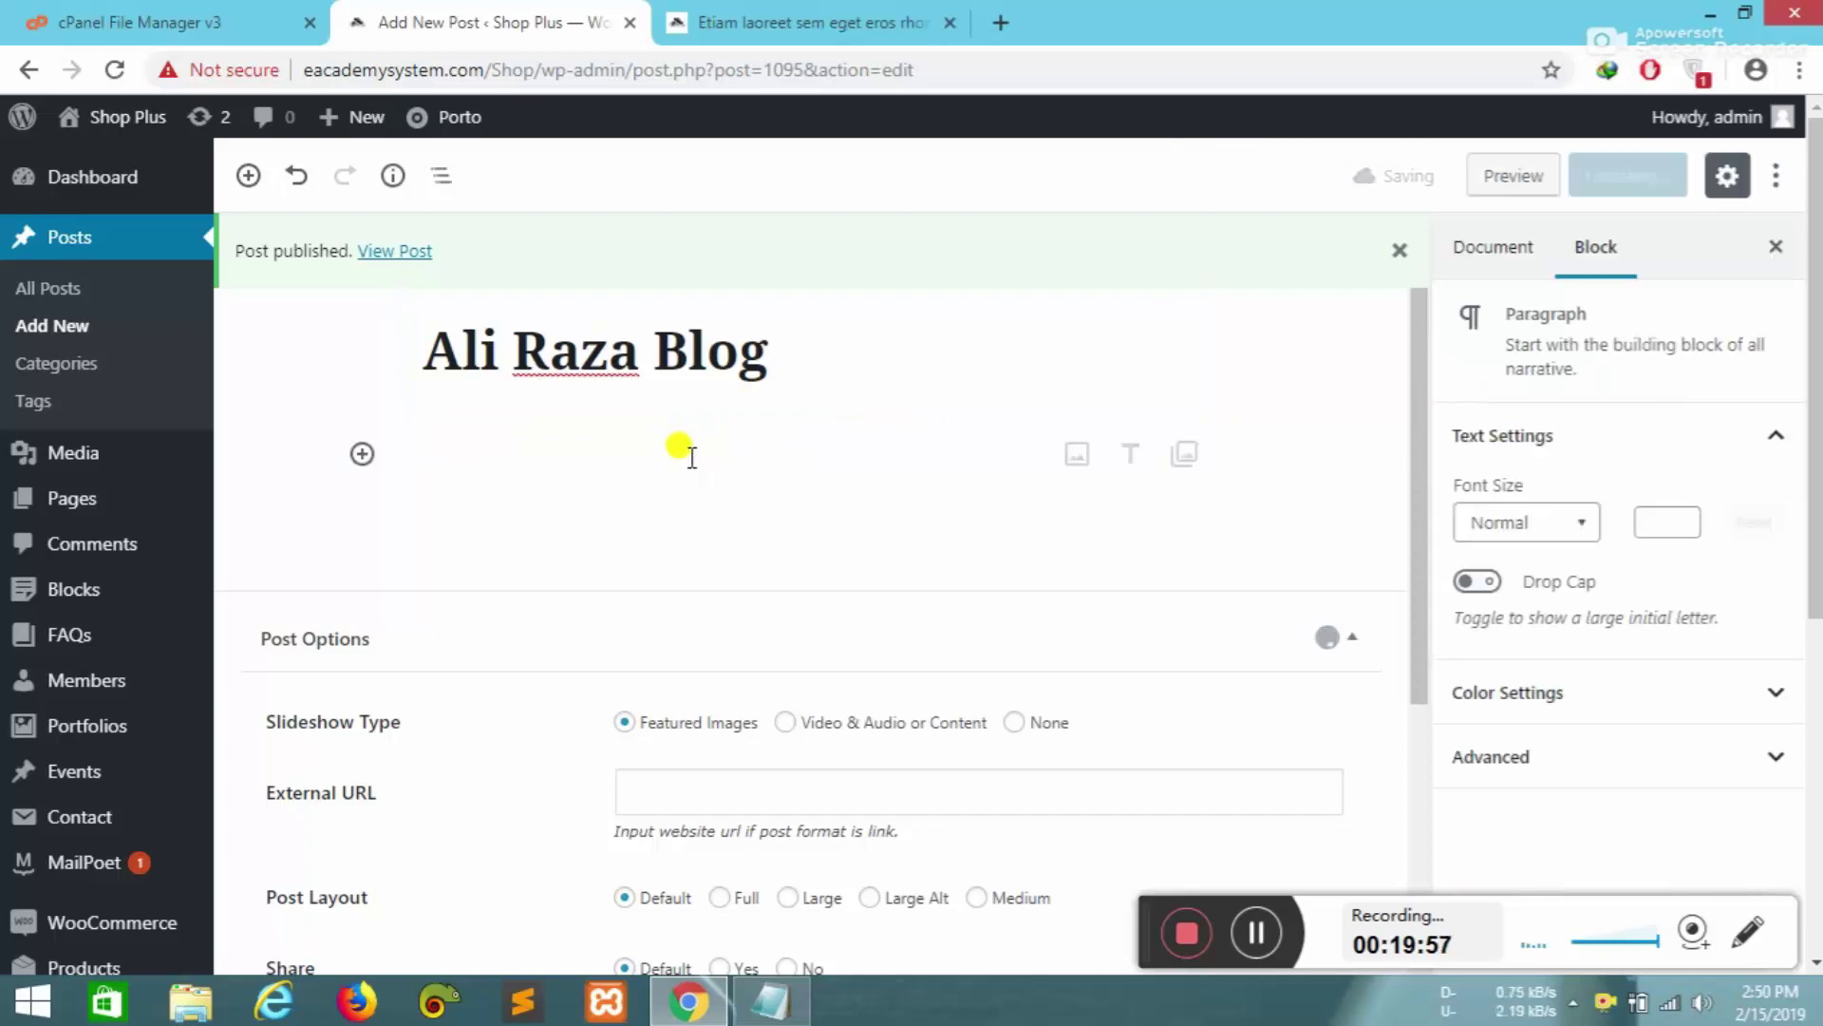
type(",msdn")
key("alt+f")
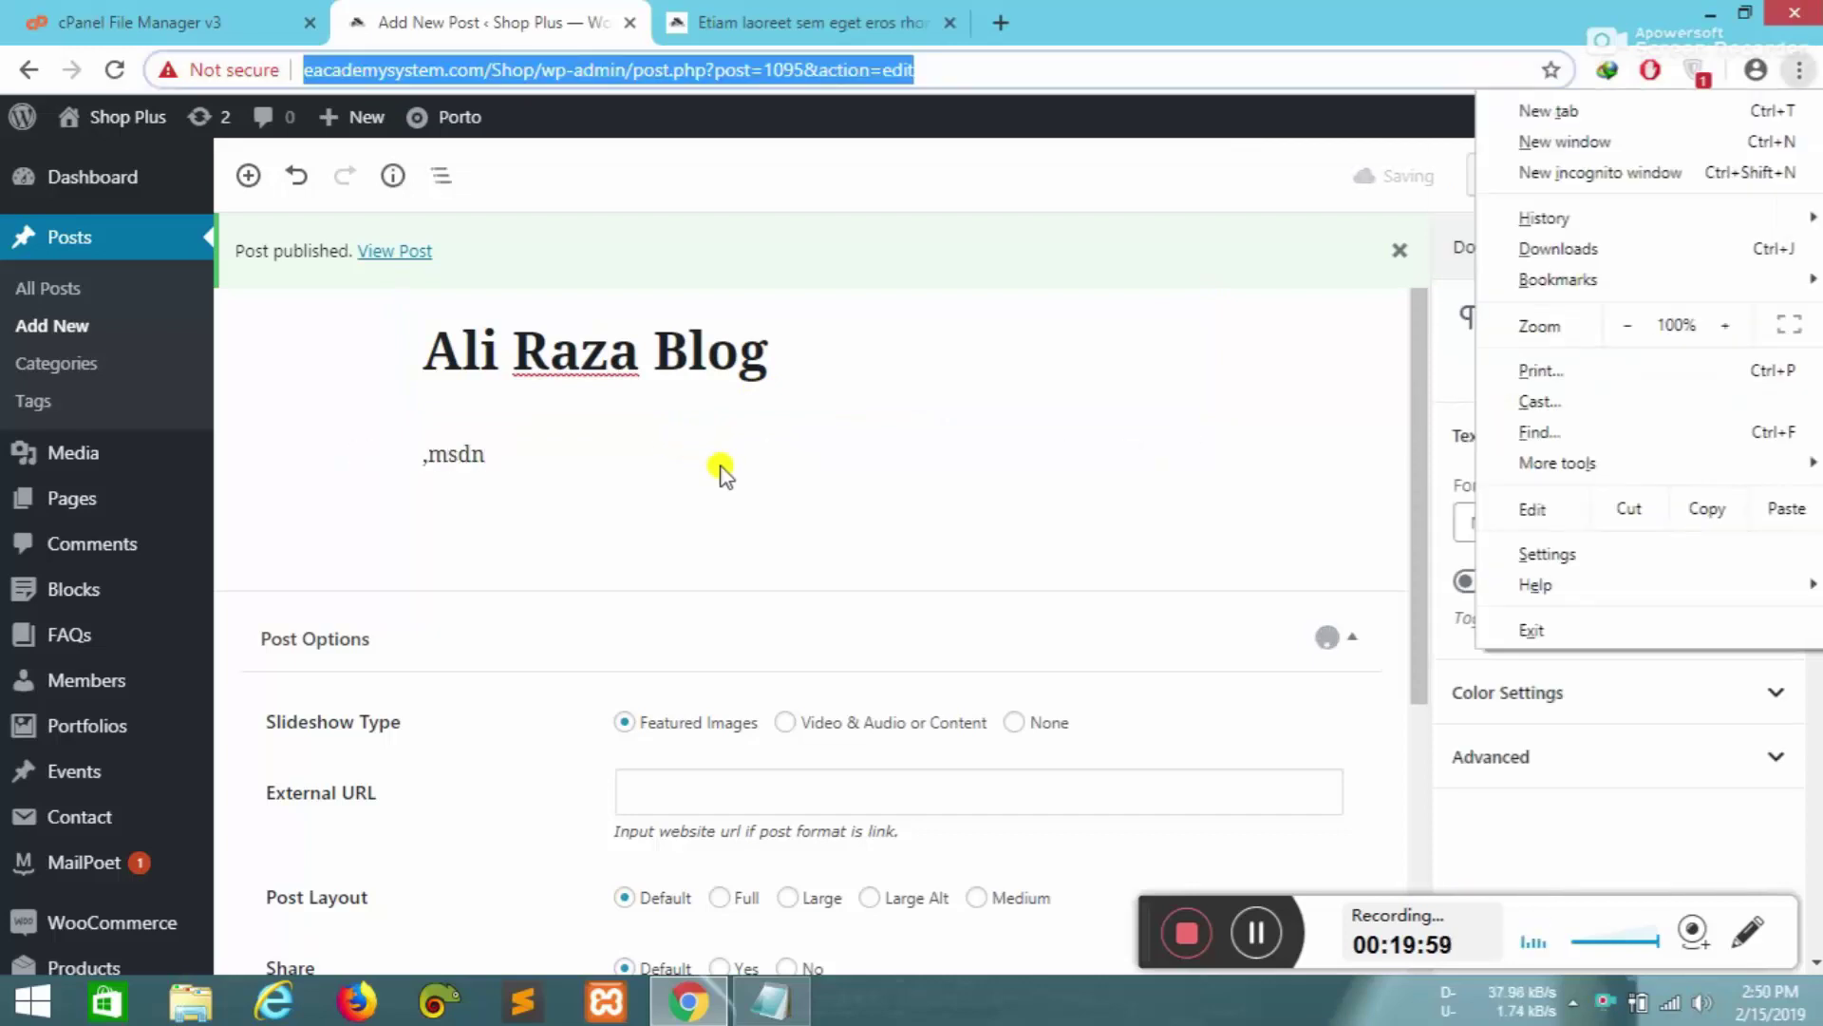
left_click(1175, 439)
- Look through the post's slider, view and block options, and open the Body section of the Skin Options
scroll(1179, 448, "down", 7)
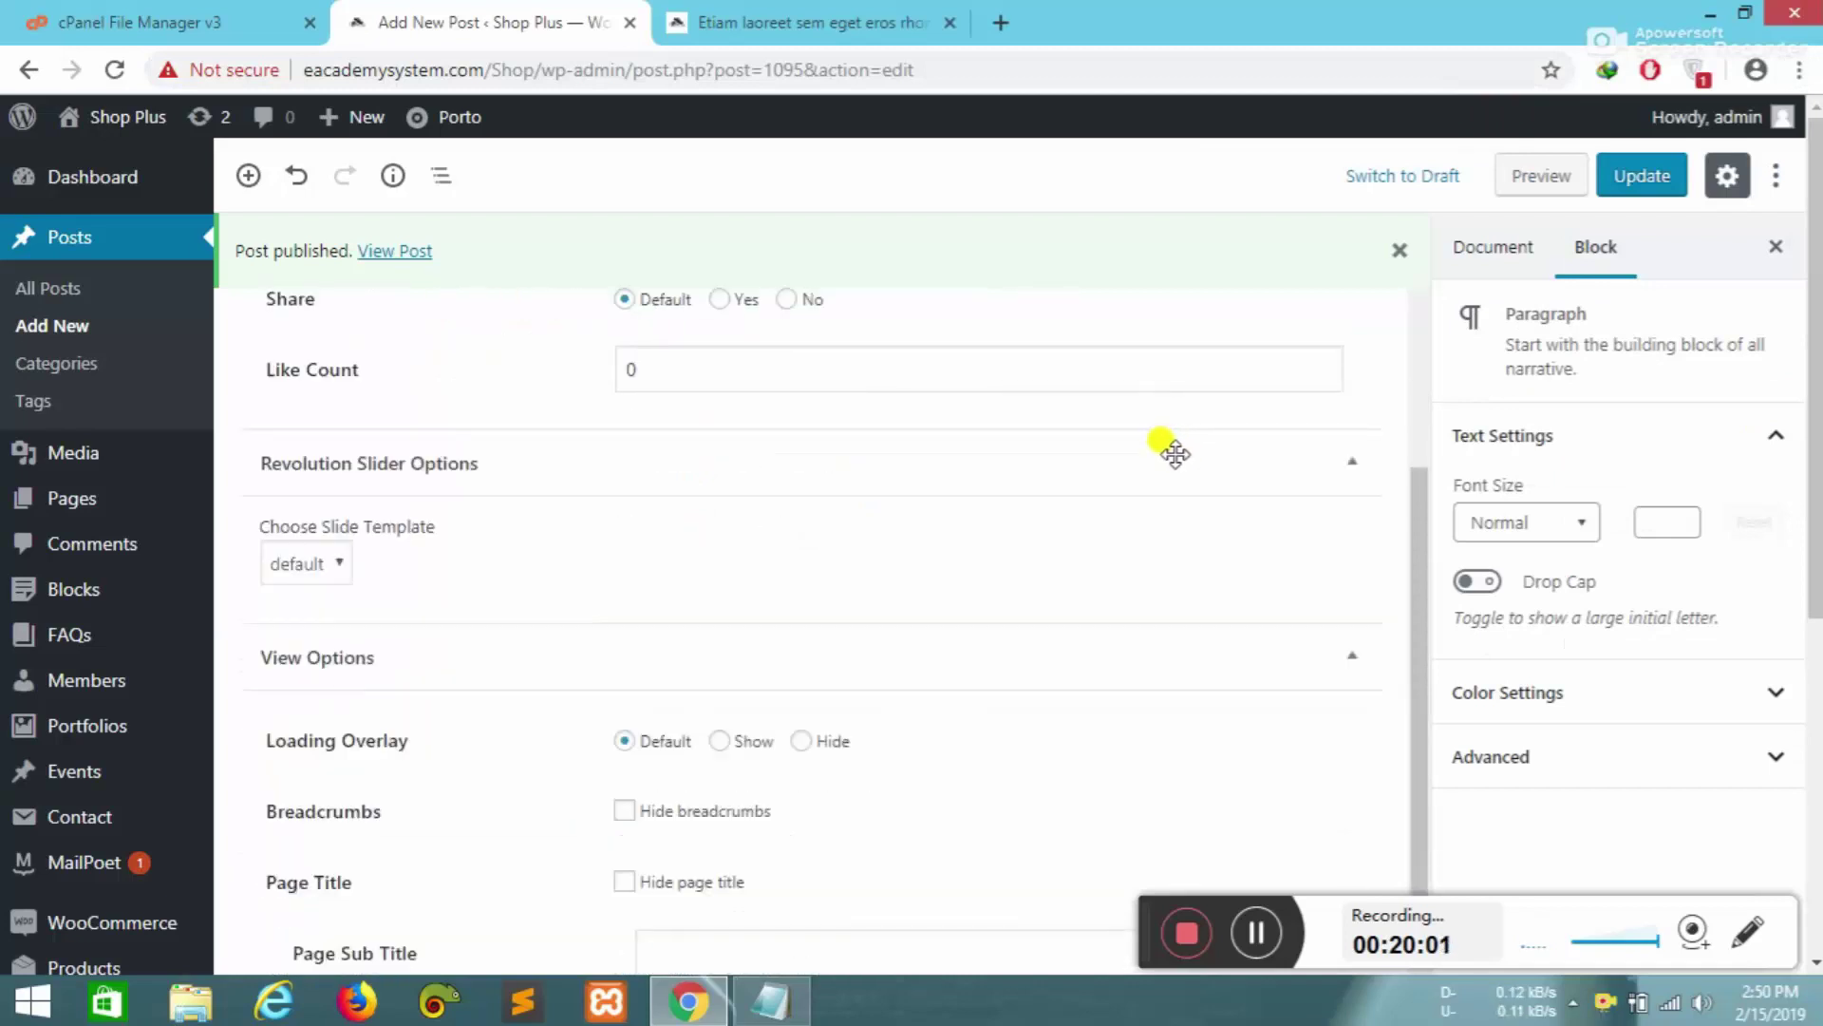
scroll(1176, 454, "down", 15)
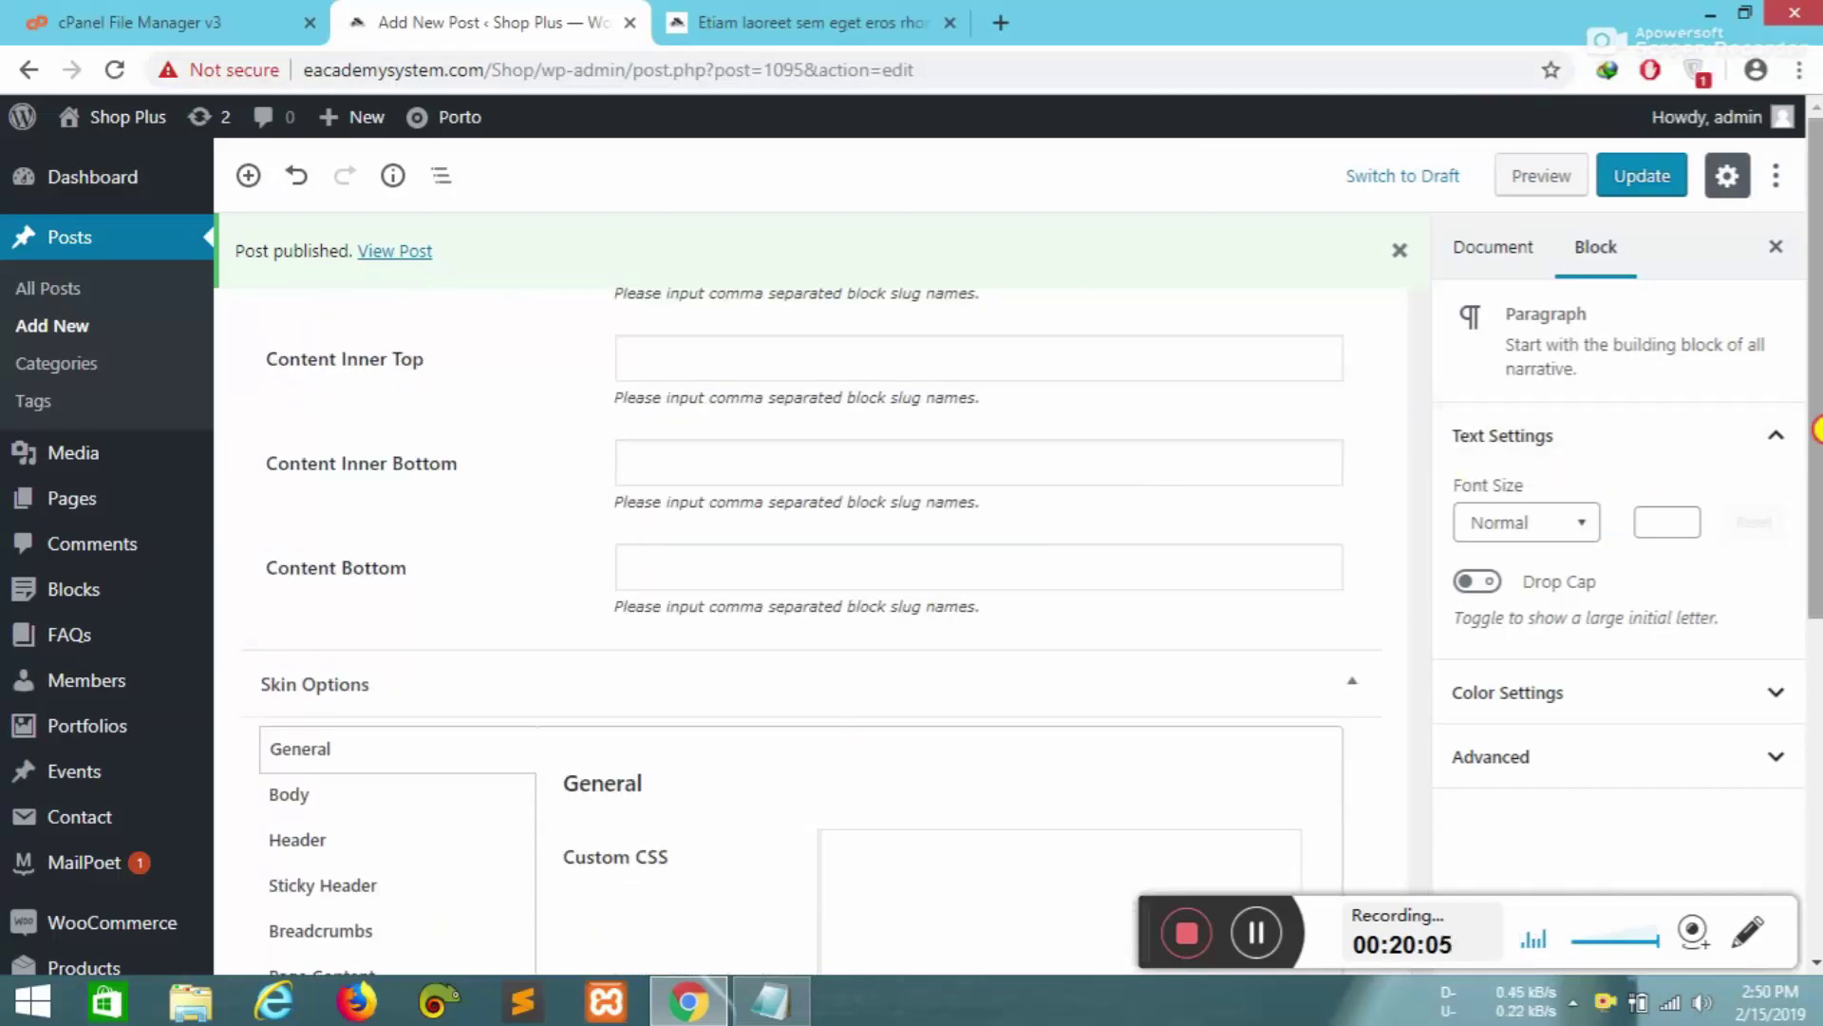
scroll(1795, 639, "down", 4)
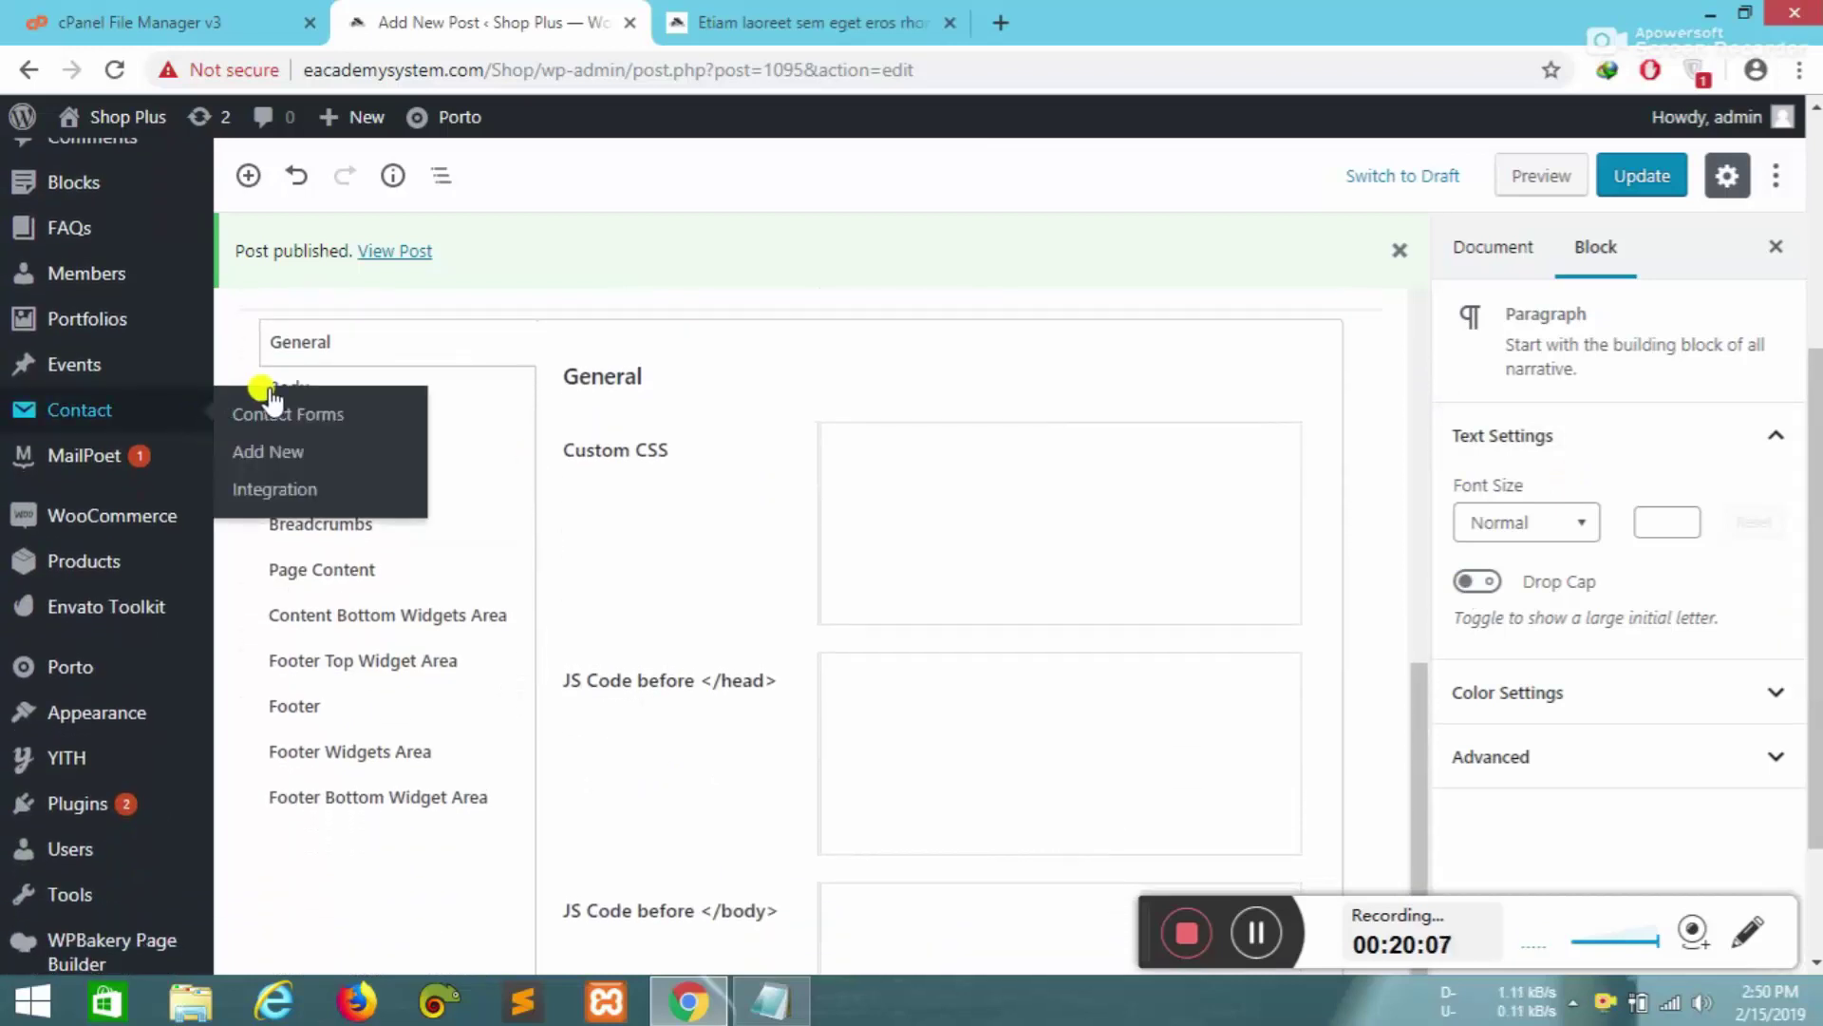
left_click(317, 389)
left_click_drag(1809, 460, 1819, 3)
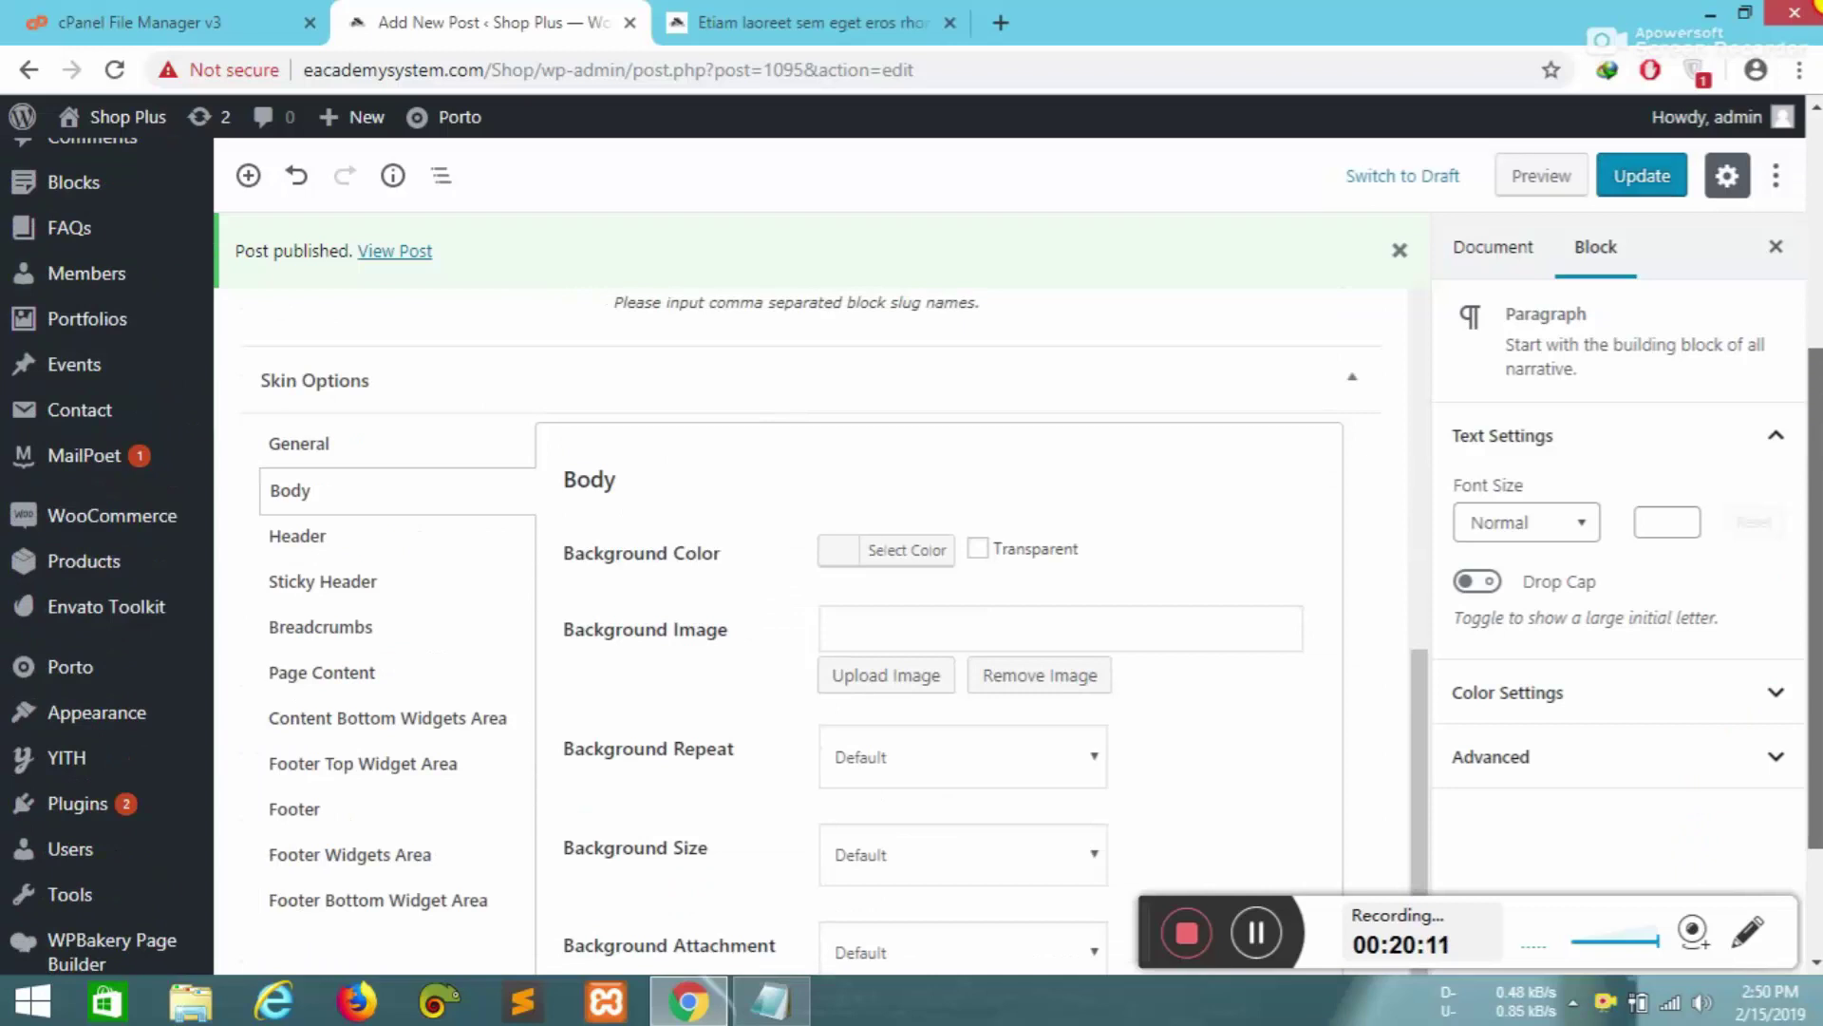
scroll(852, 351, "up", 15)
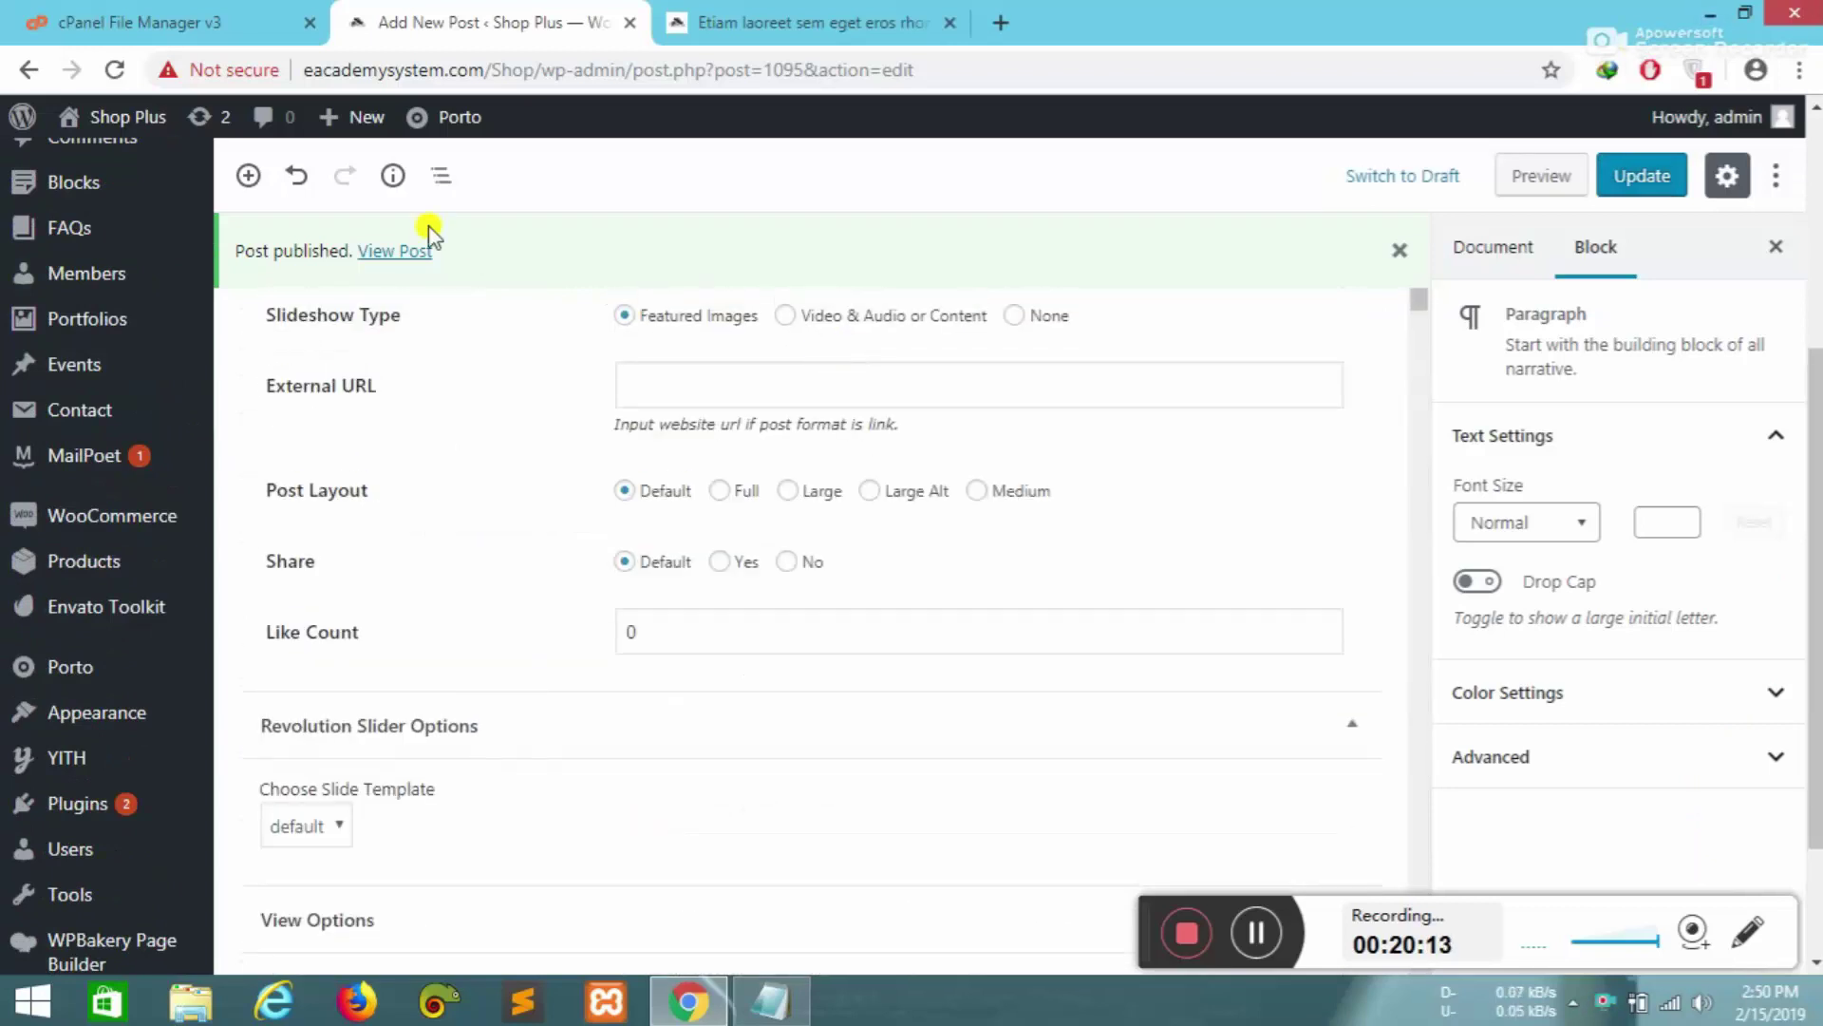
- Open the published post in a new tab and examine its title and share section
middle_click(378, 254)
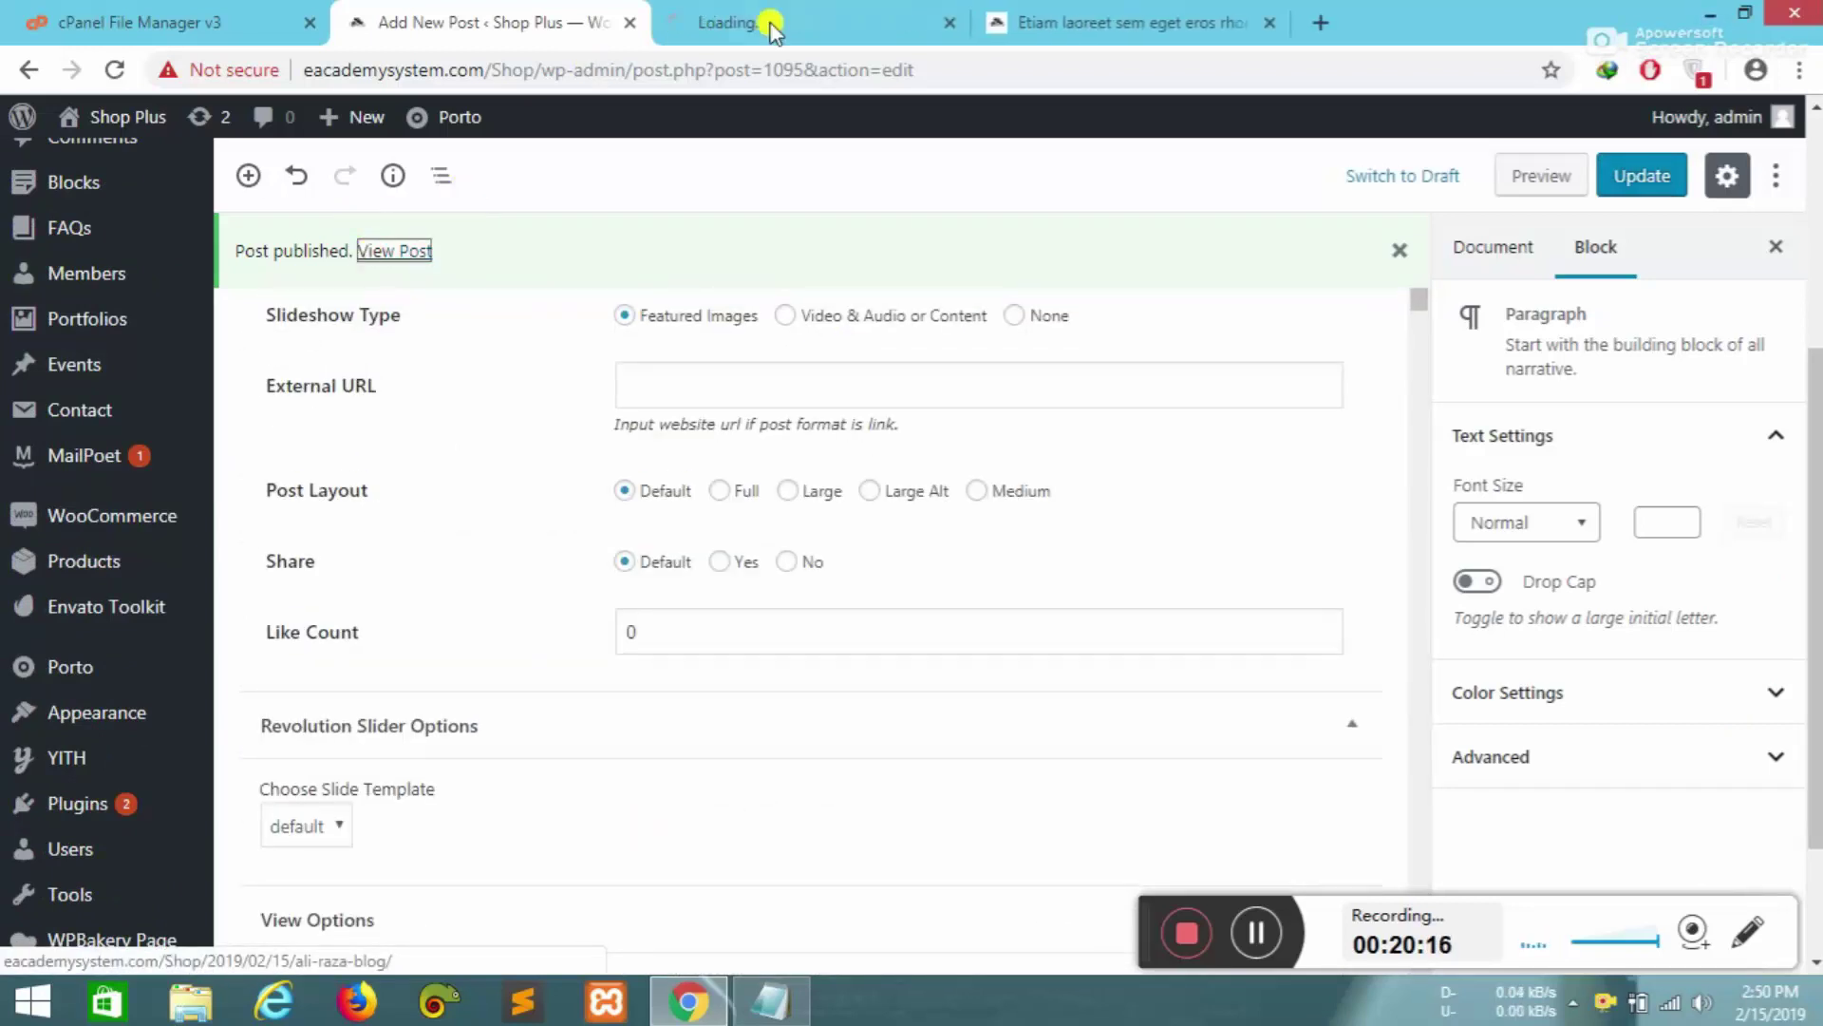
left_click(796, 37)
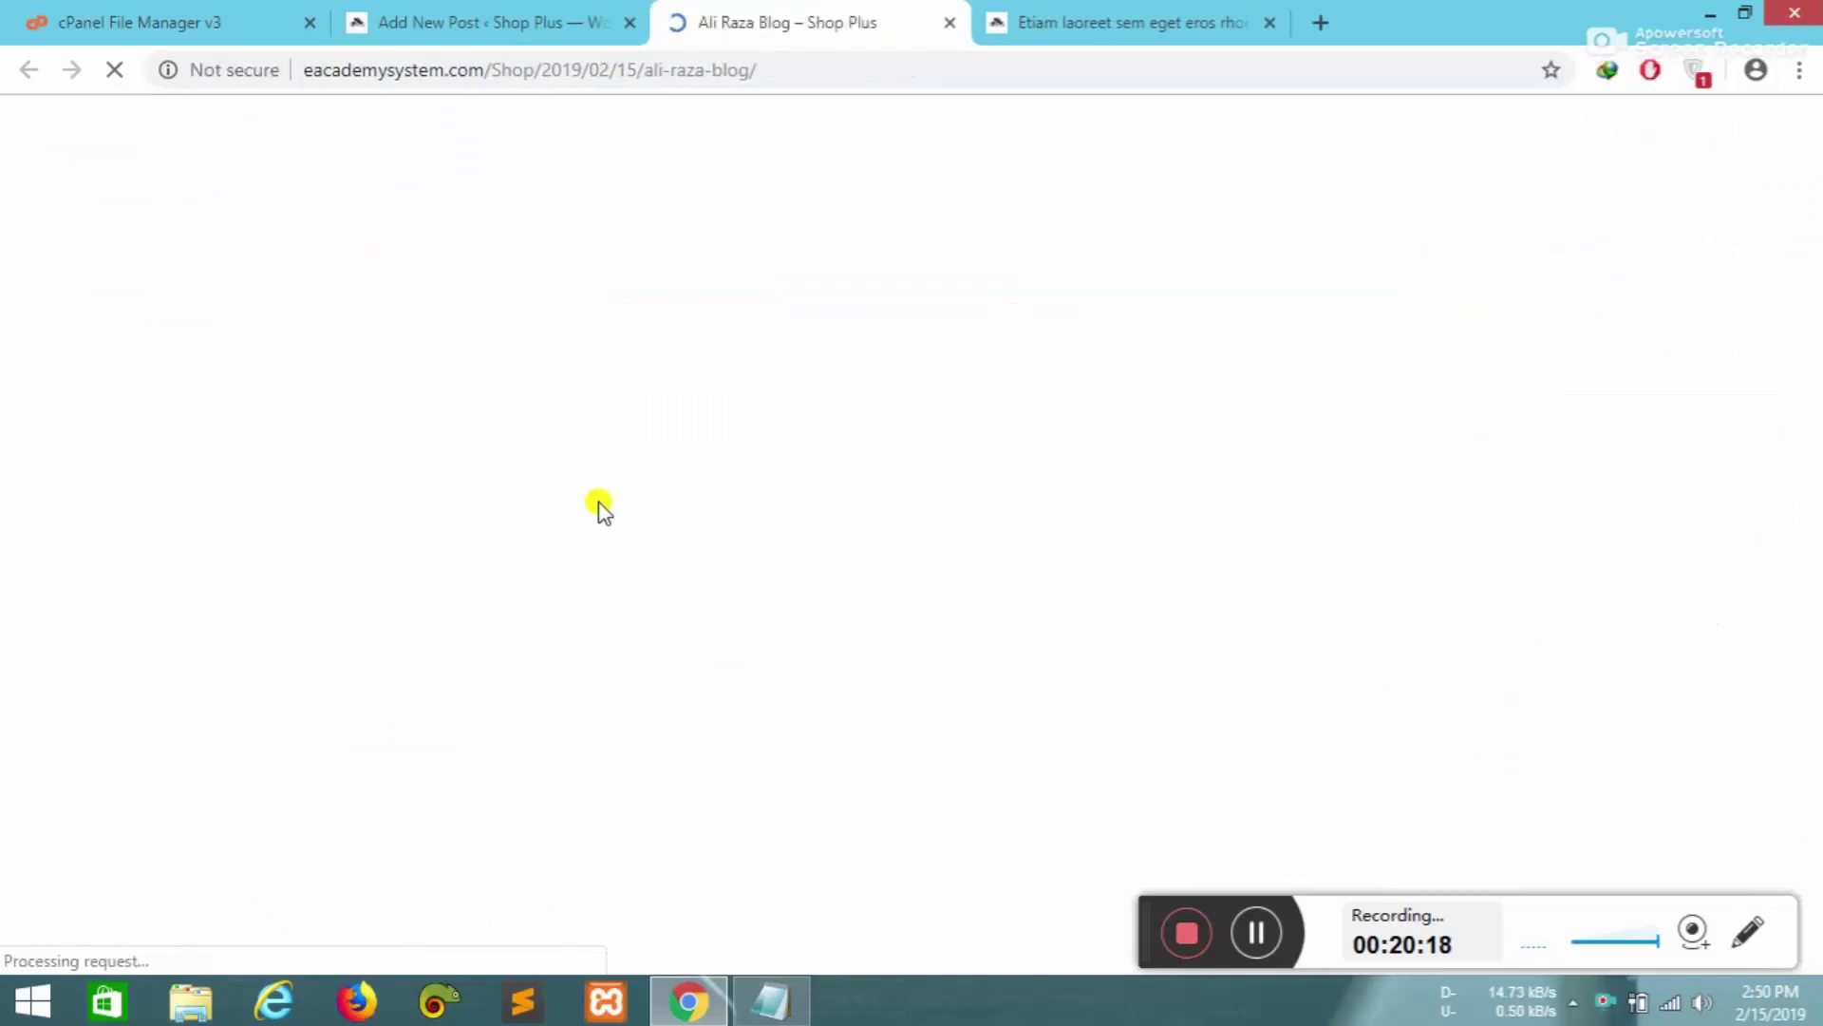
left_click_drag(509, 570, 174, 521)
scroll(542, 516, "down", 5)
scroll(477, 522, "up", 5)
left_click_drag(239, 622, 887, 680)
- Compare the published post with the live Etiam laoreet post, and return to the post editor
left_click(1320, 22)
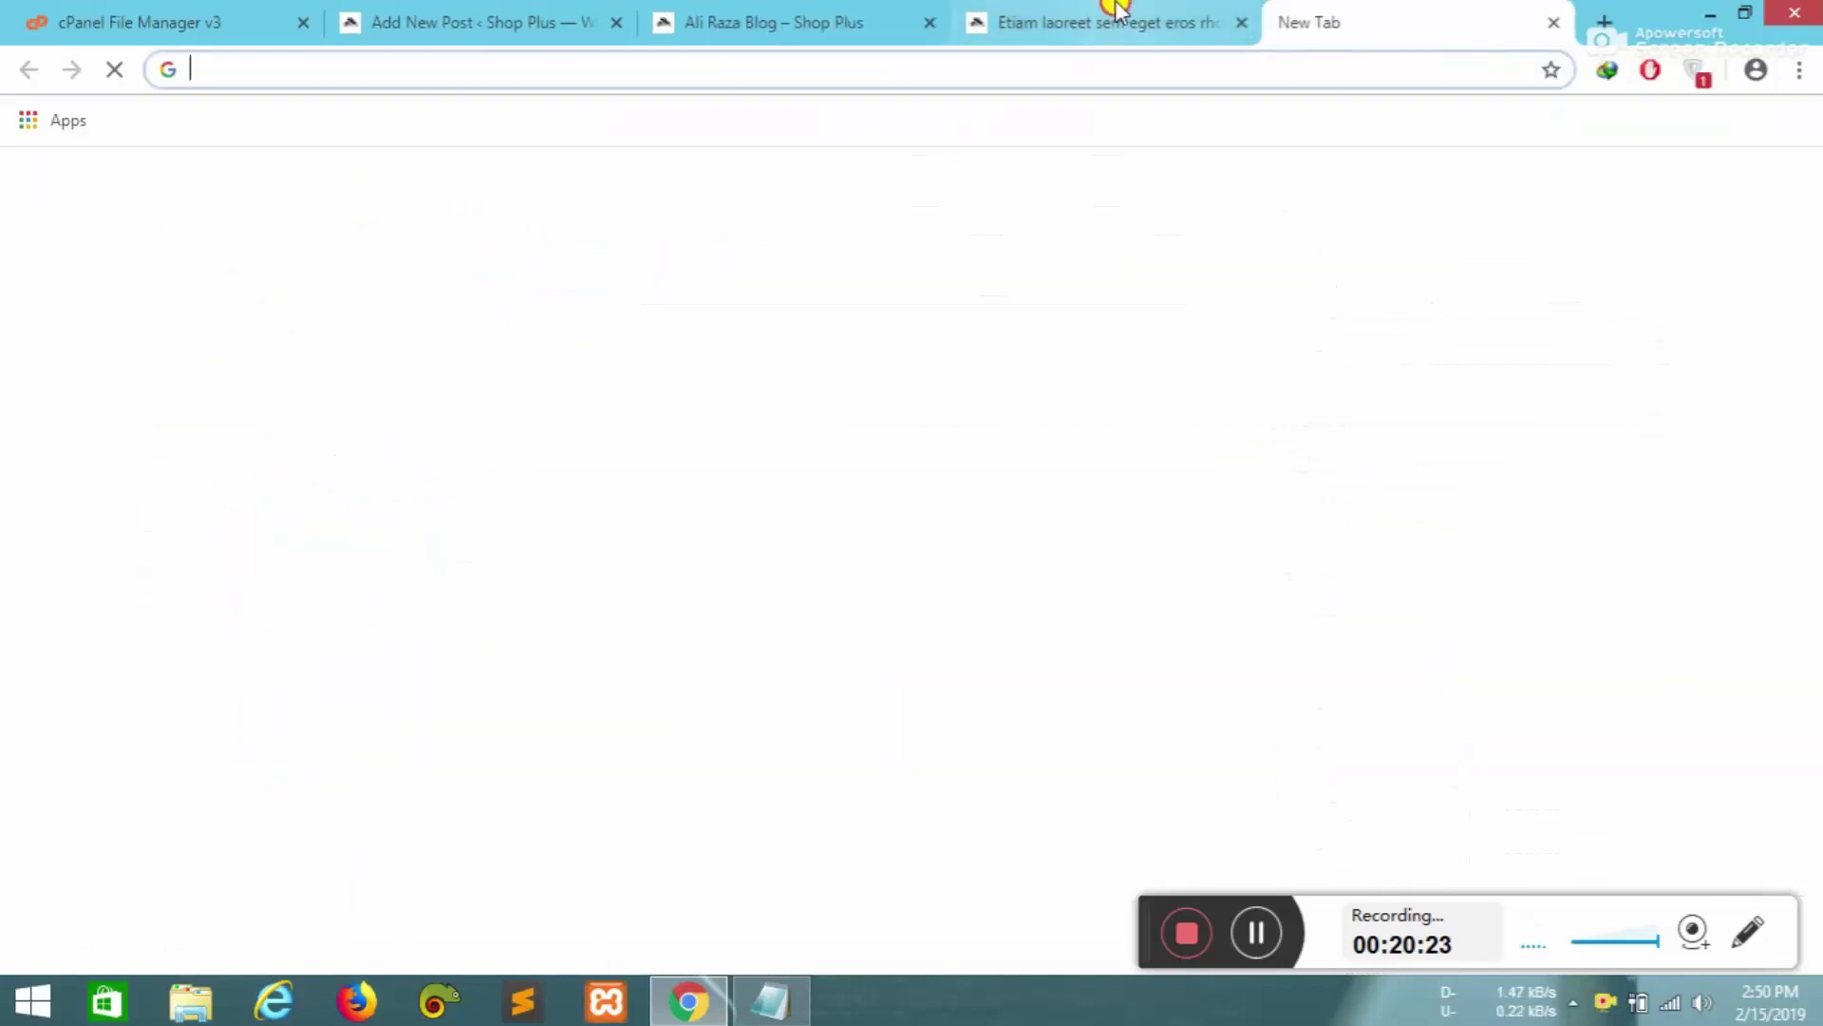
left_click(1116, 12)
scroll(651, 563, "up", 5)
left_click(819, 15)
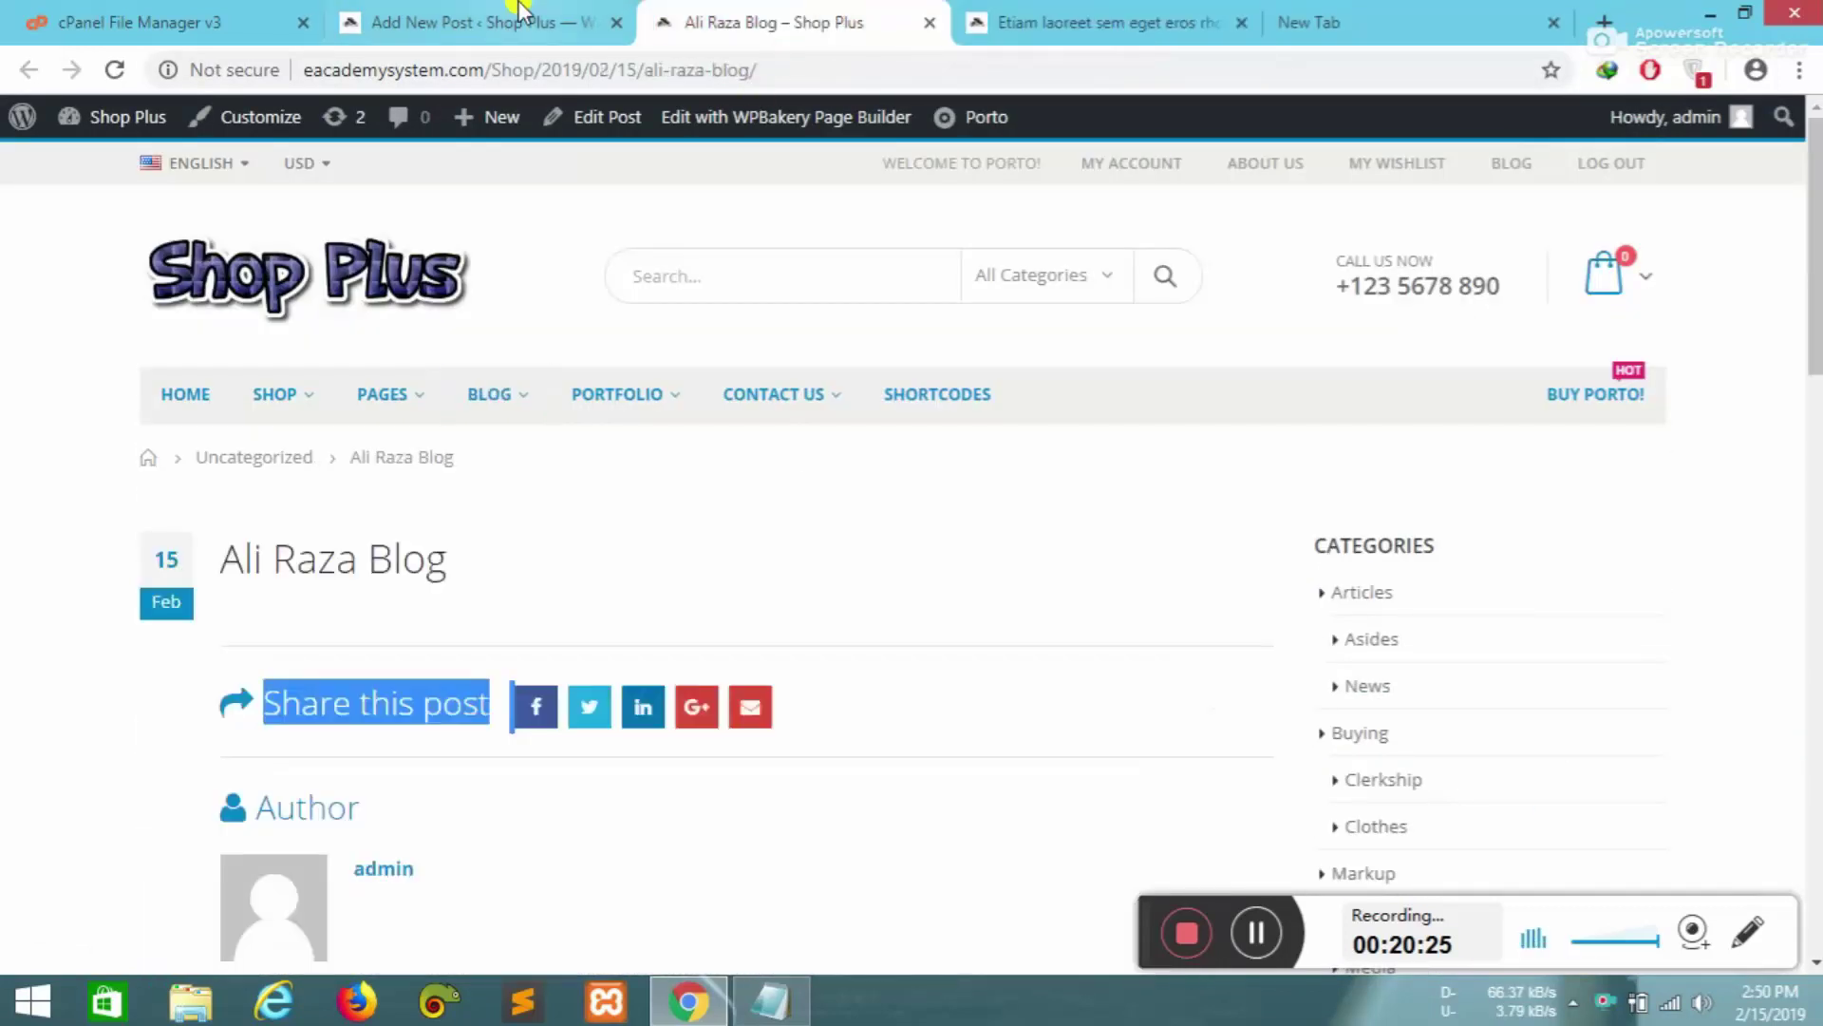
key("ctrl+shift+Tab")
- Examine the paragraph block's advanced settings and the slideshow, external URL and layout settings in Post Options
scroll(1764, 595, "down", 3)
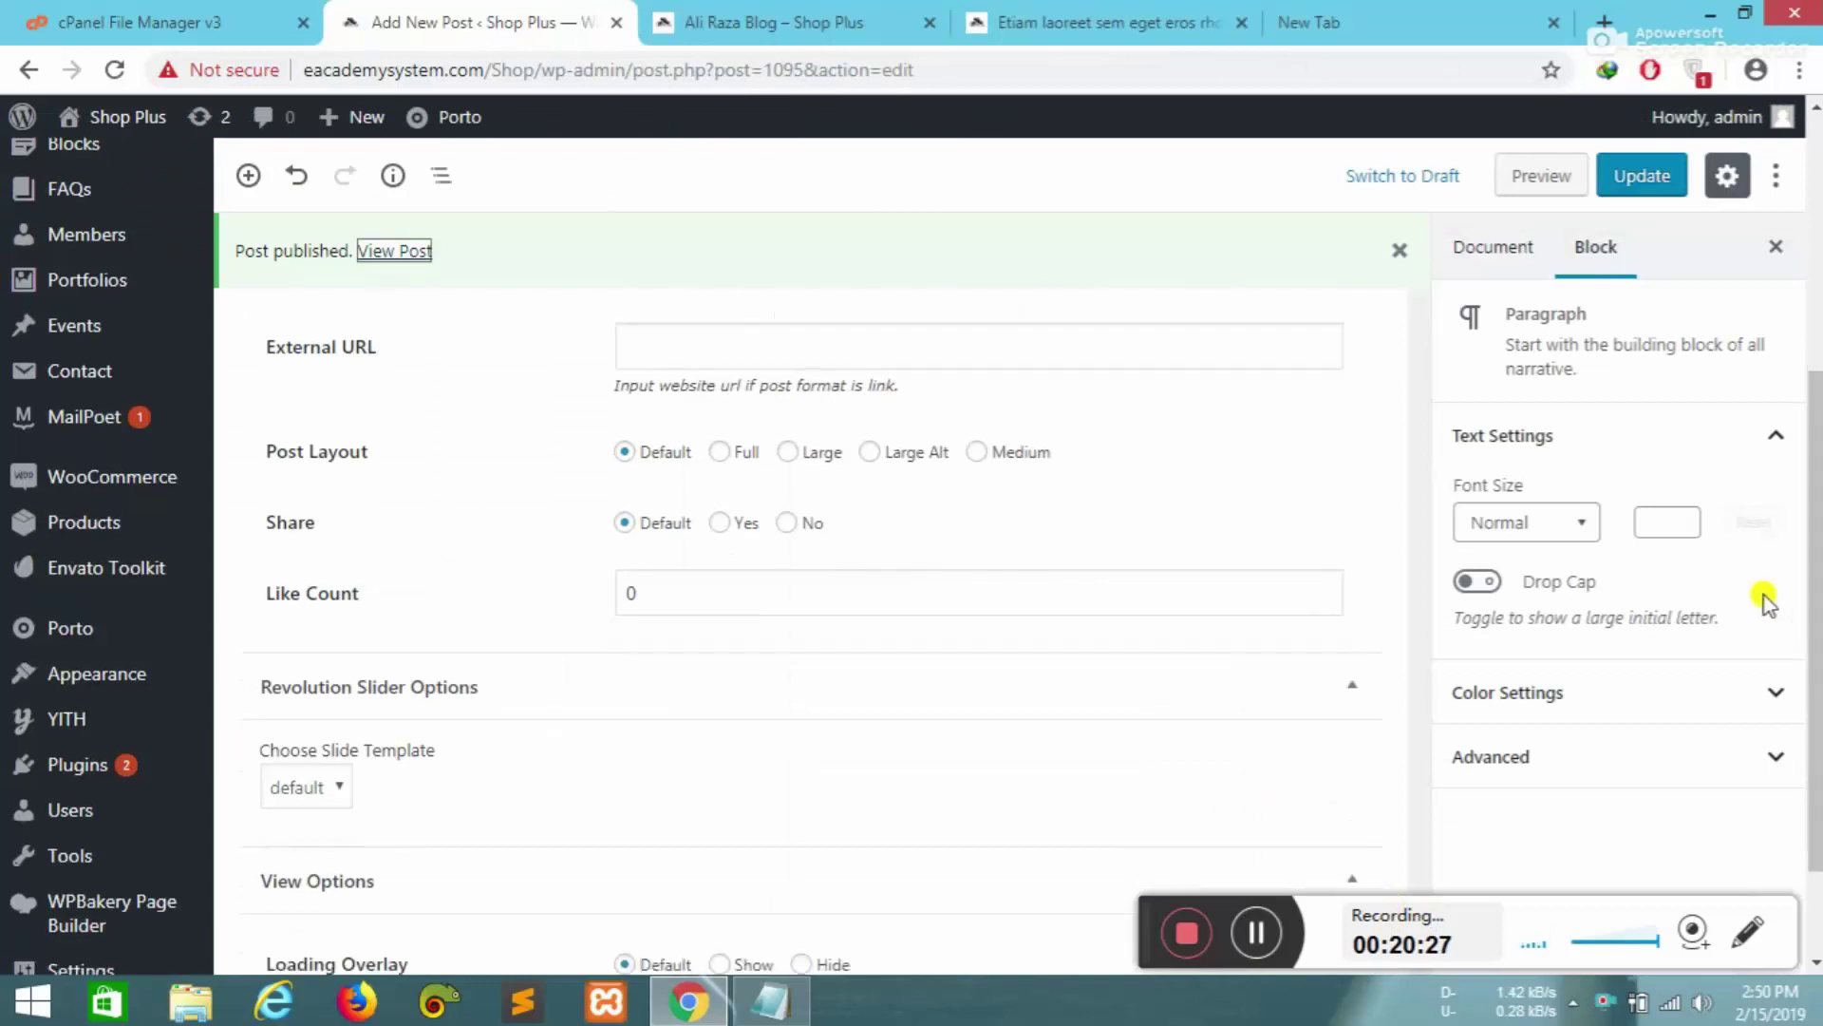
scroll(1700, 646, "up", 8)
left_click(1639, 756)
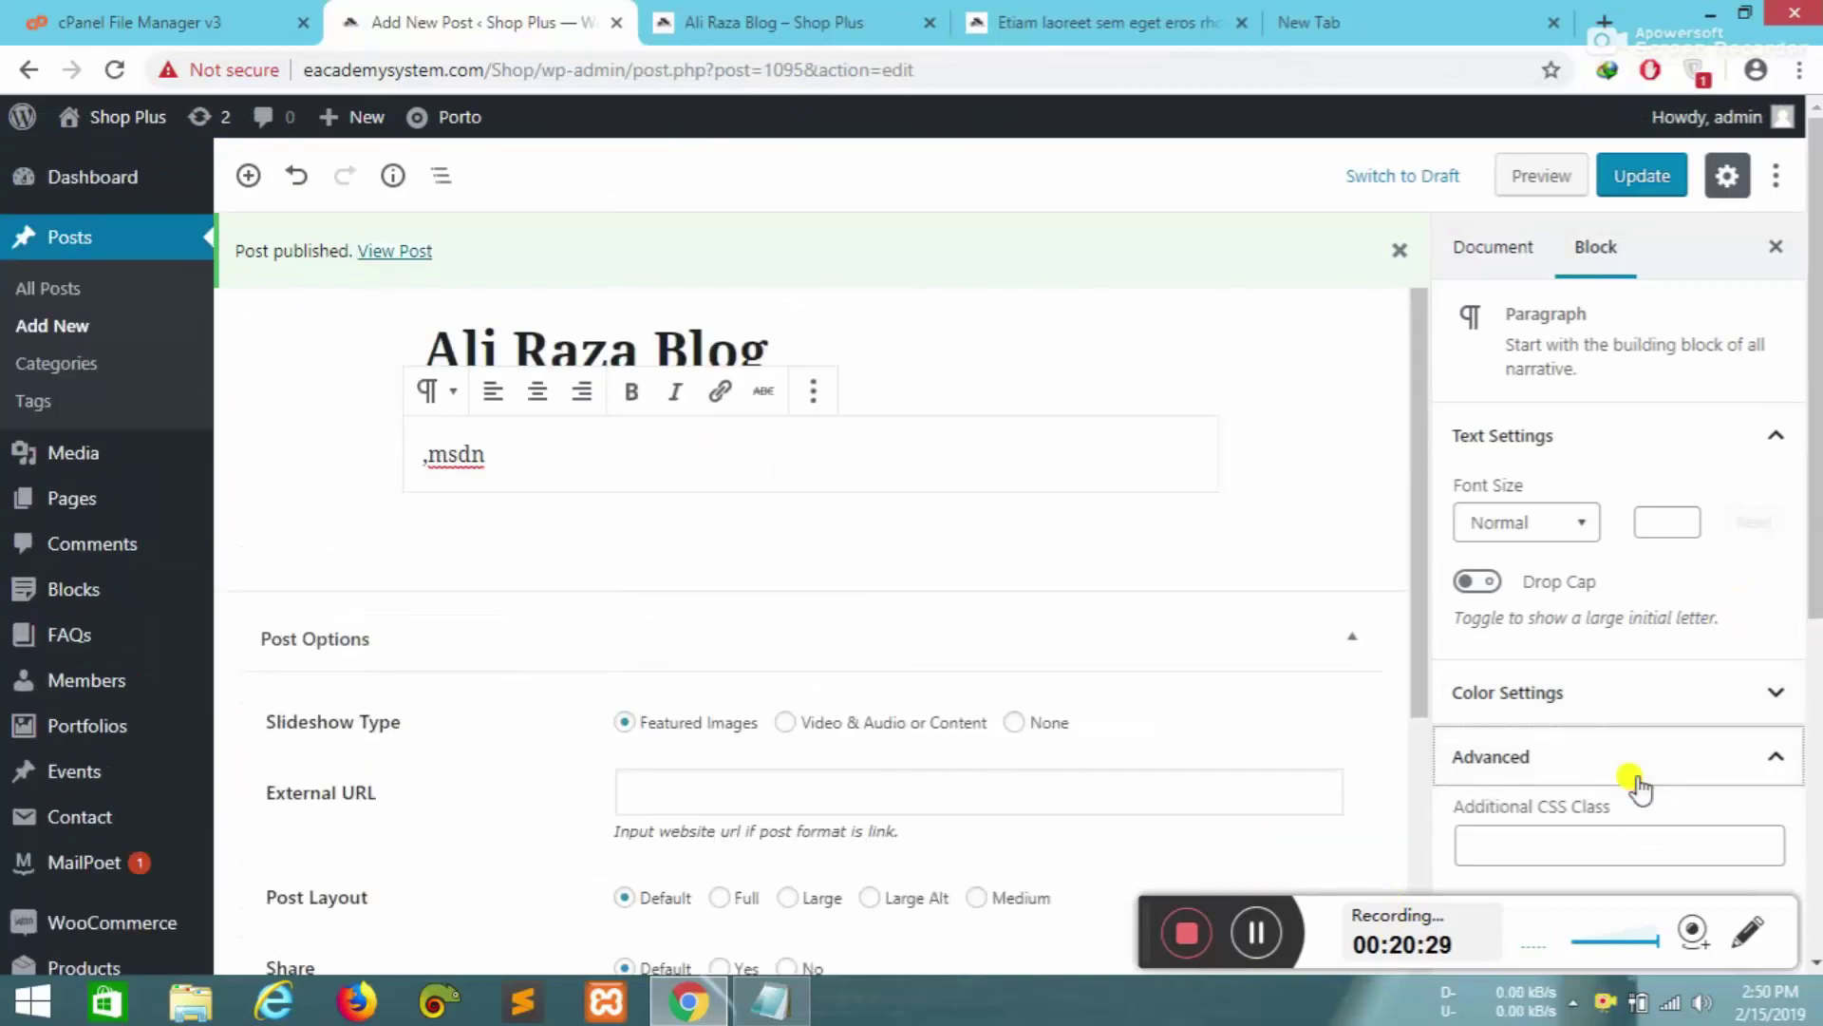
scroll(1636, 788, "down", 6)
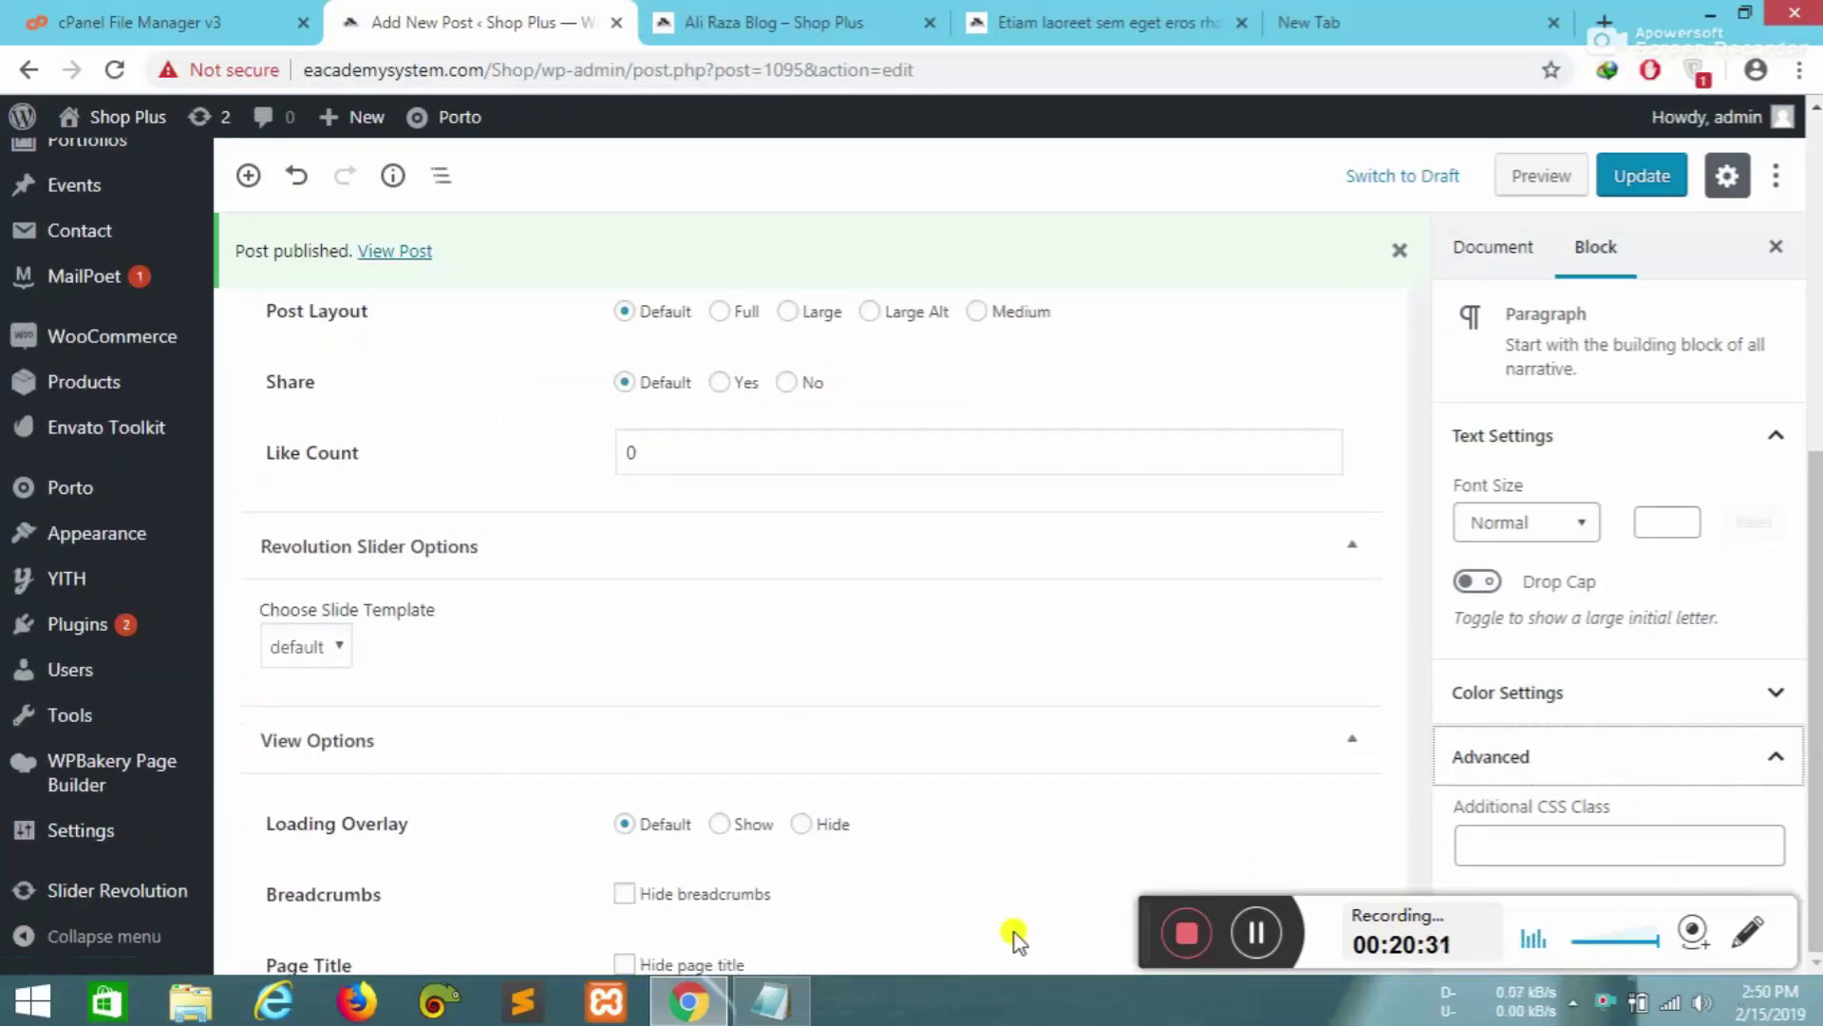
left_click_drag(1132, 888, 1163, 860)
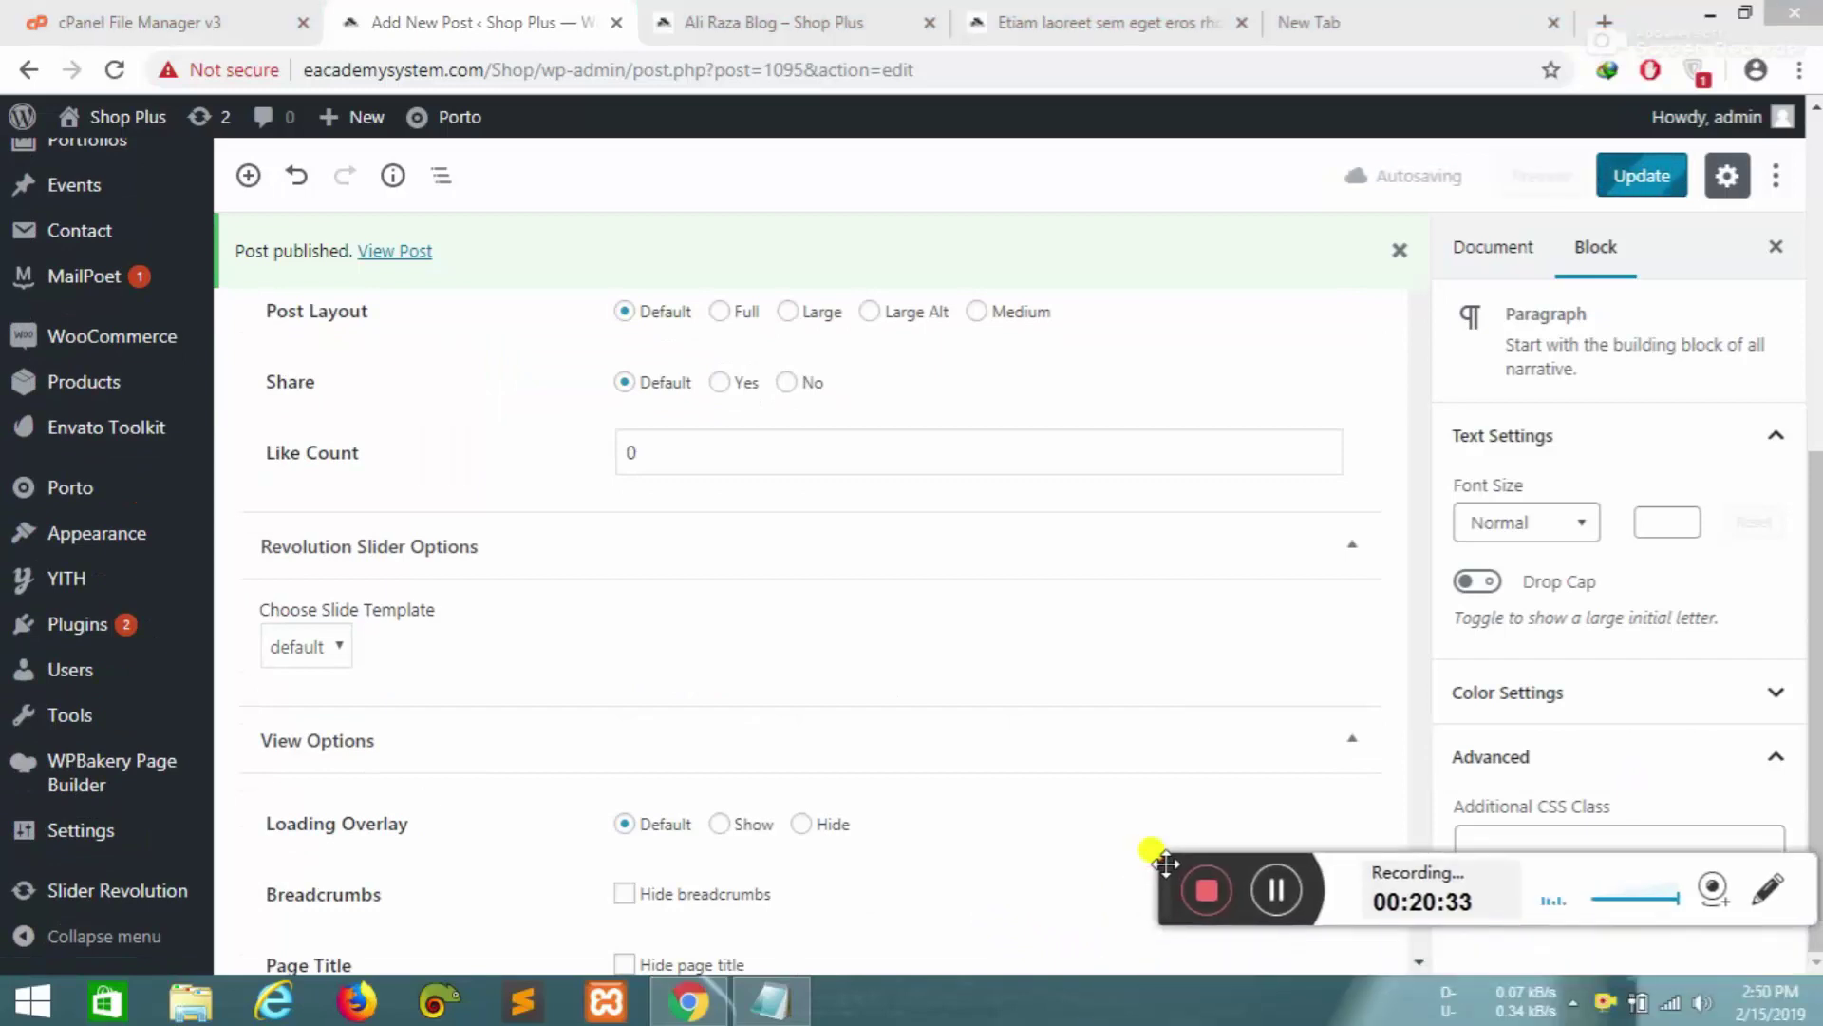
left_click_drag(1814, 643, 1814, 411)
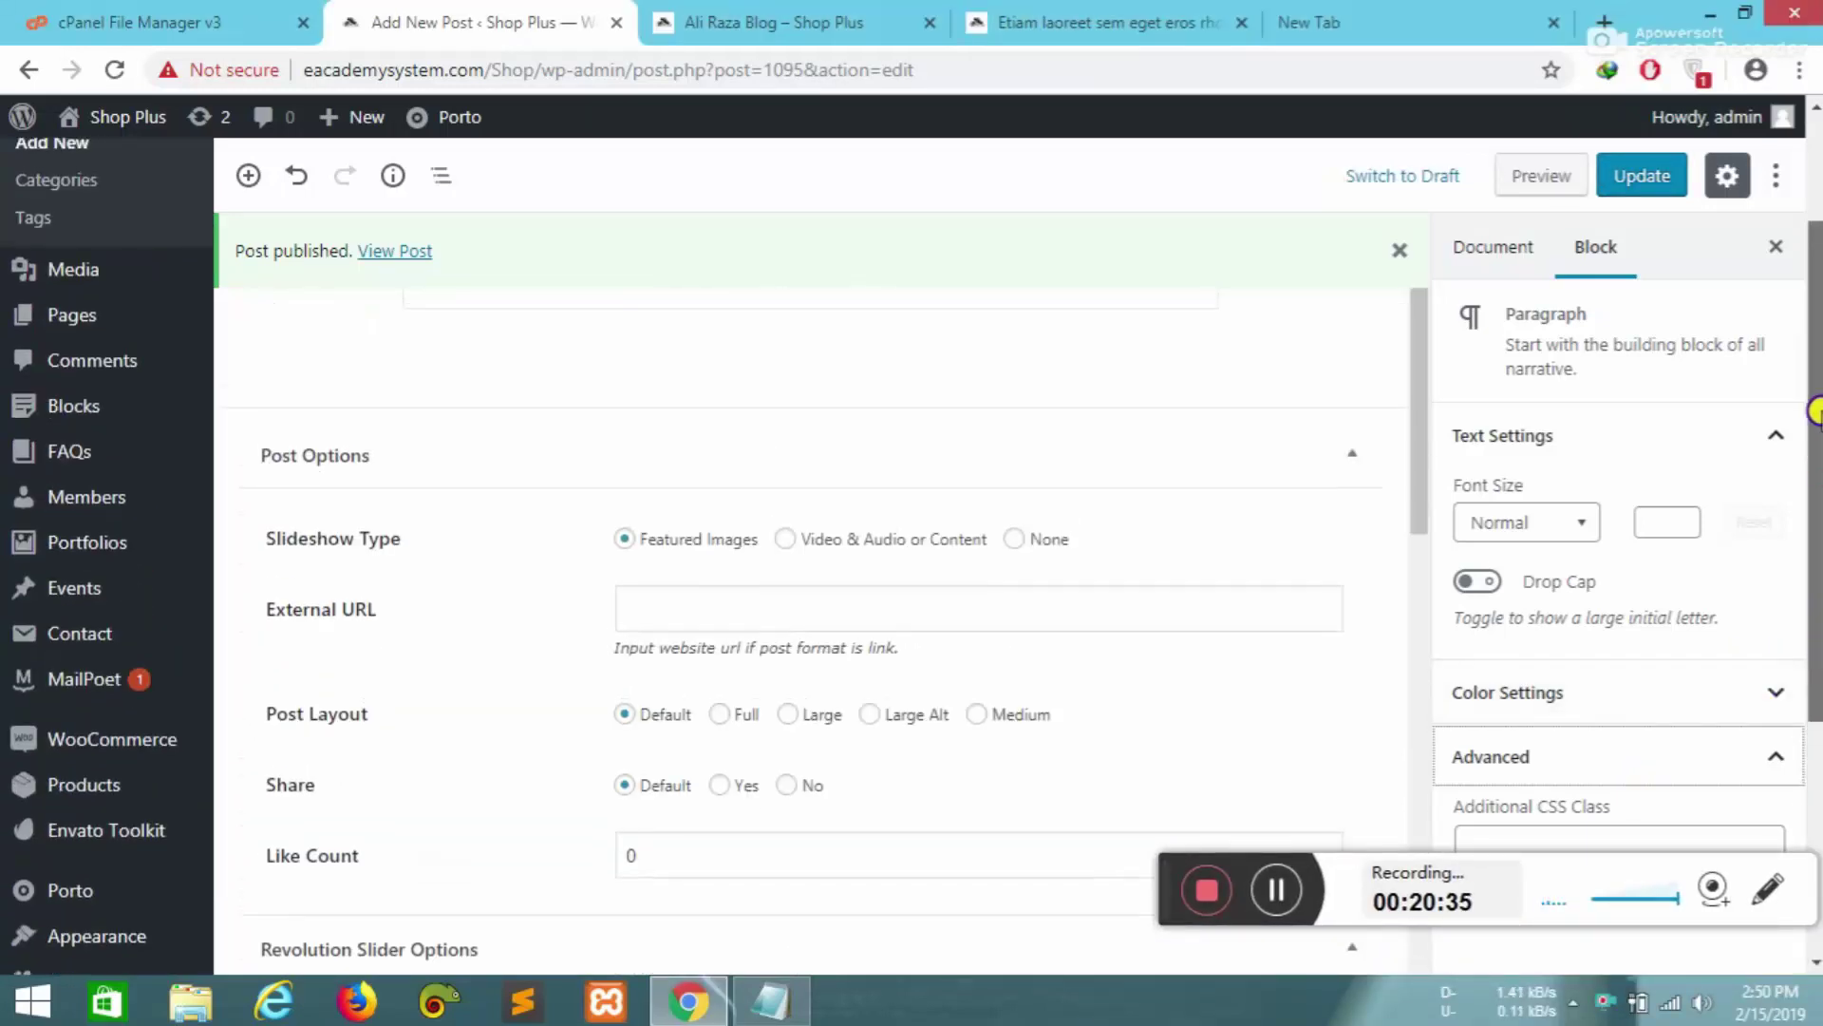
right_click(1814, 411)
left_click(726, 600)
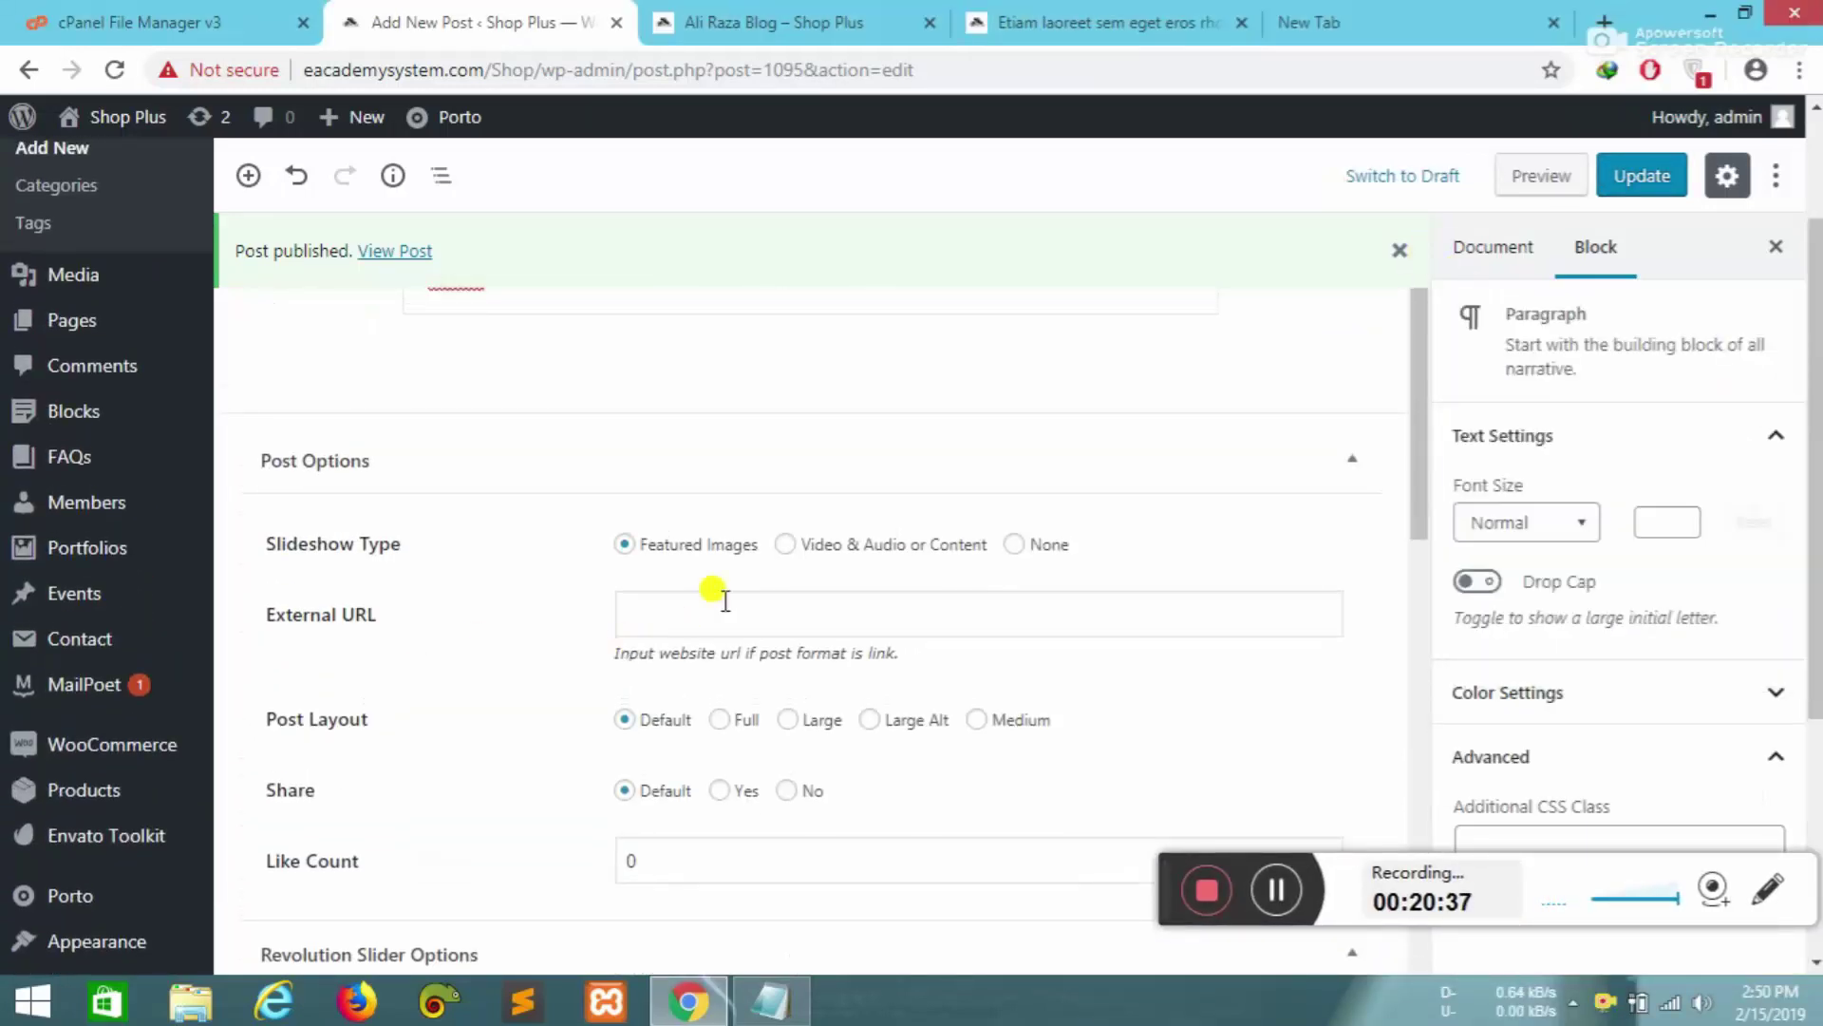
left_click(814, 605)
left_click(719, 556)
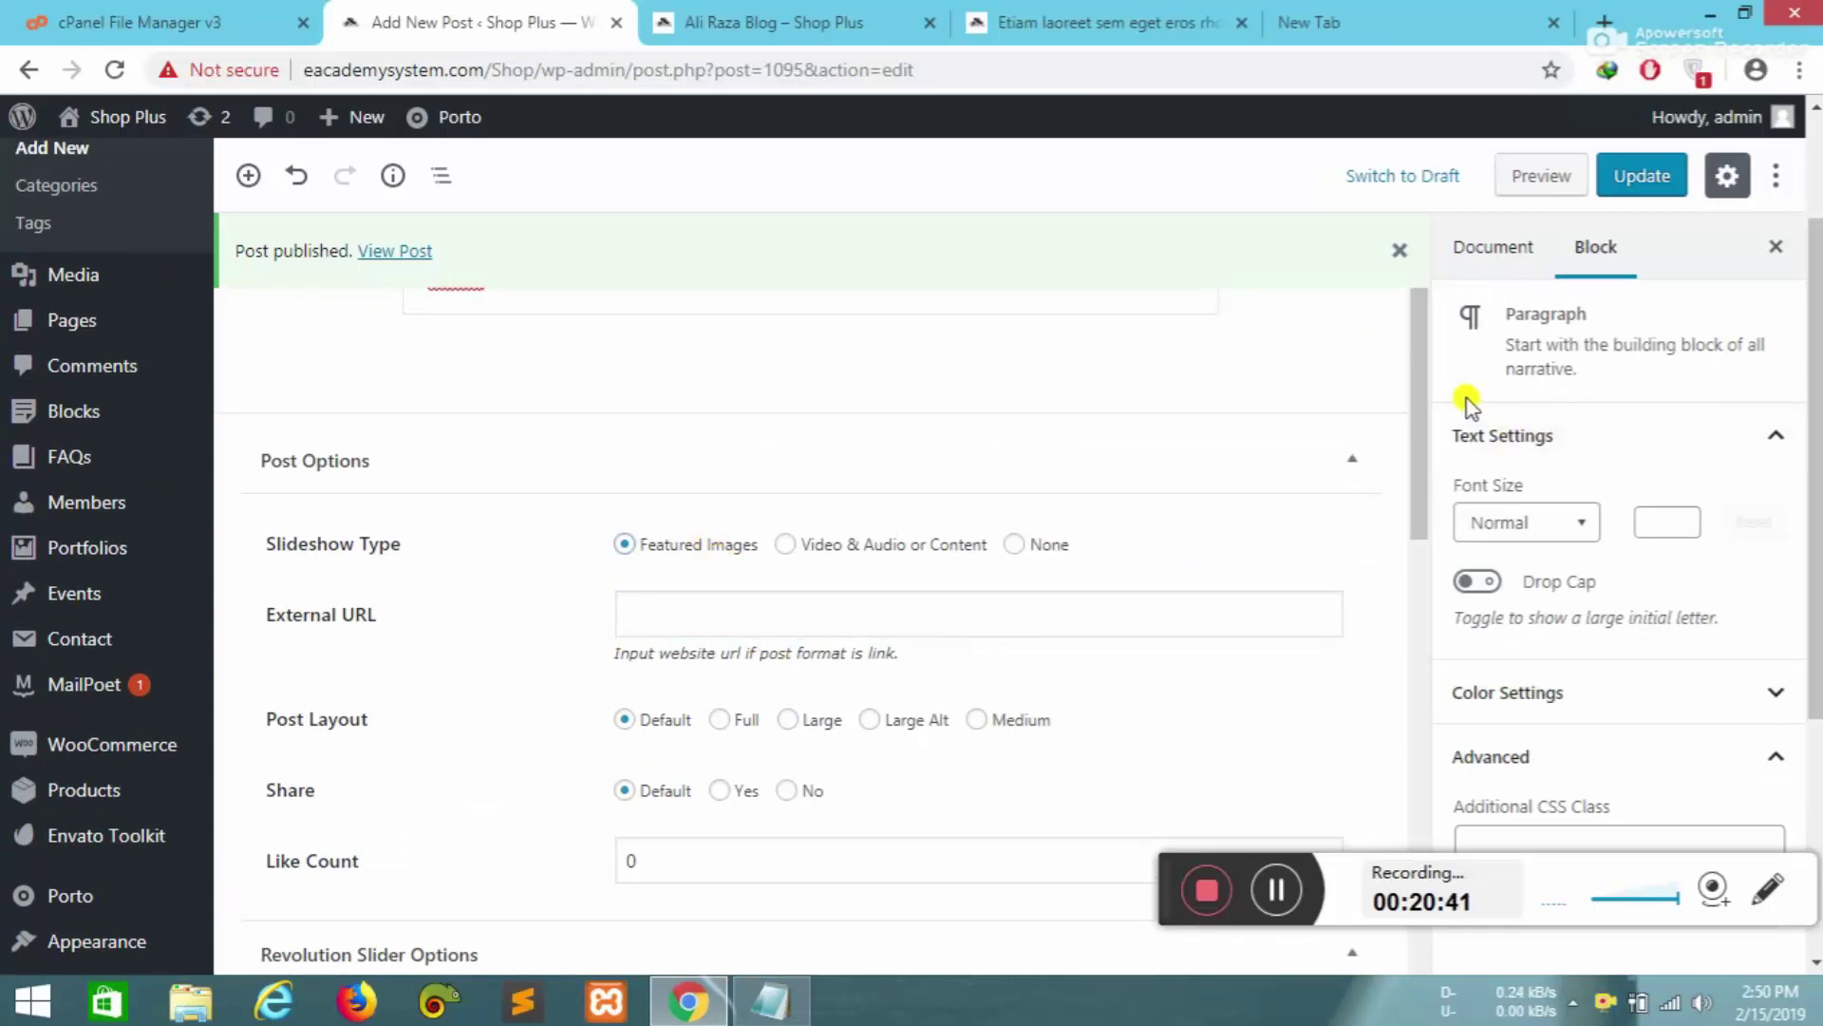
scroll(95, 418, "up", 2)
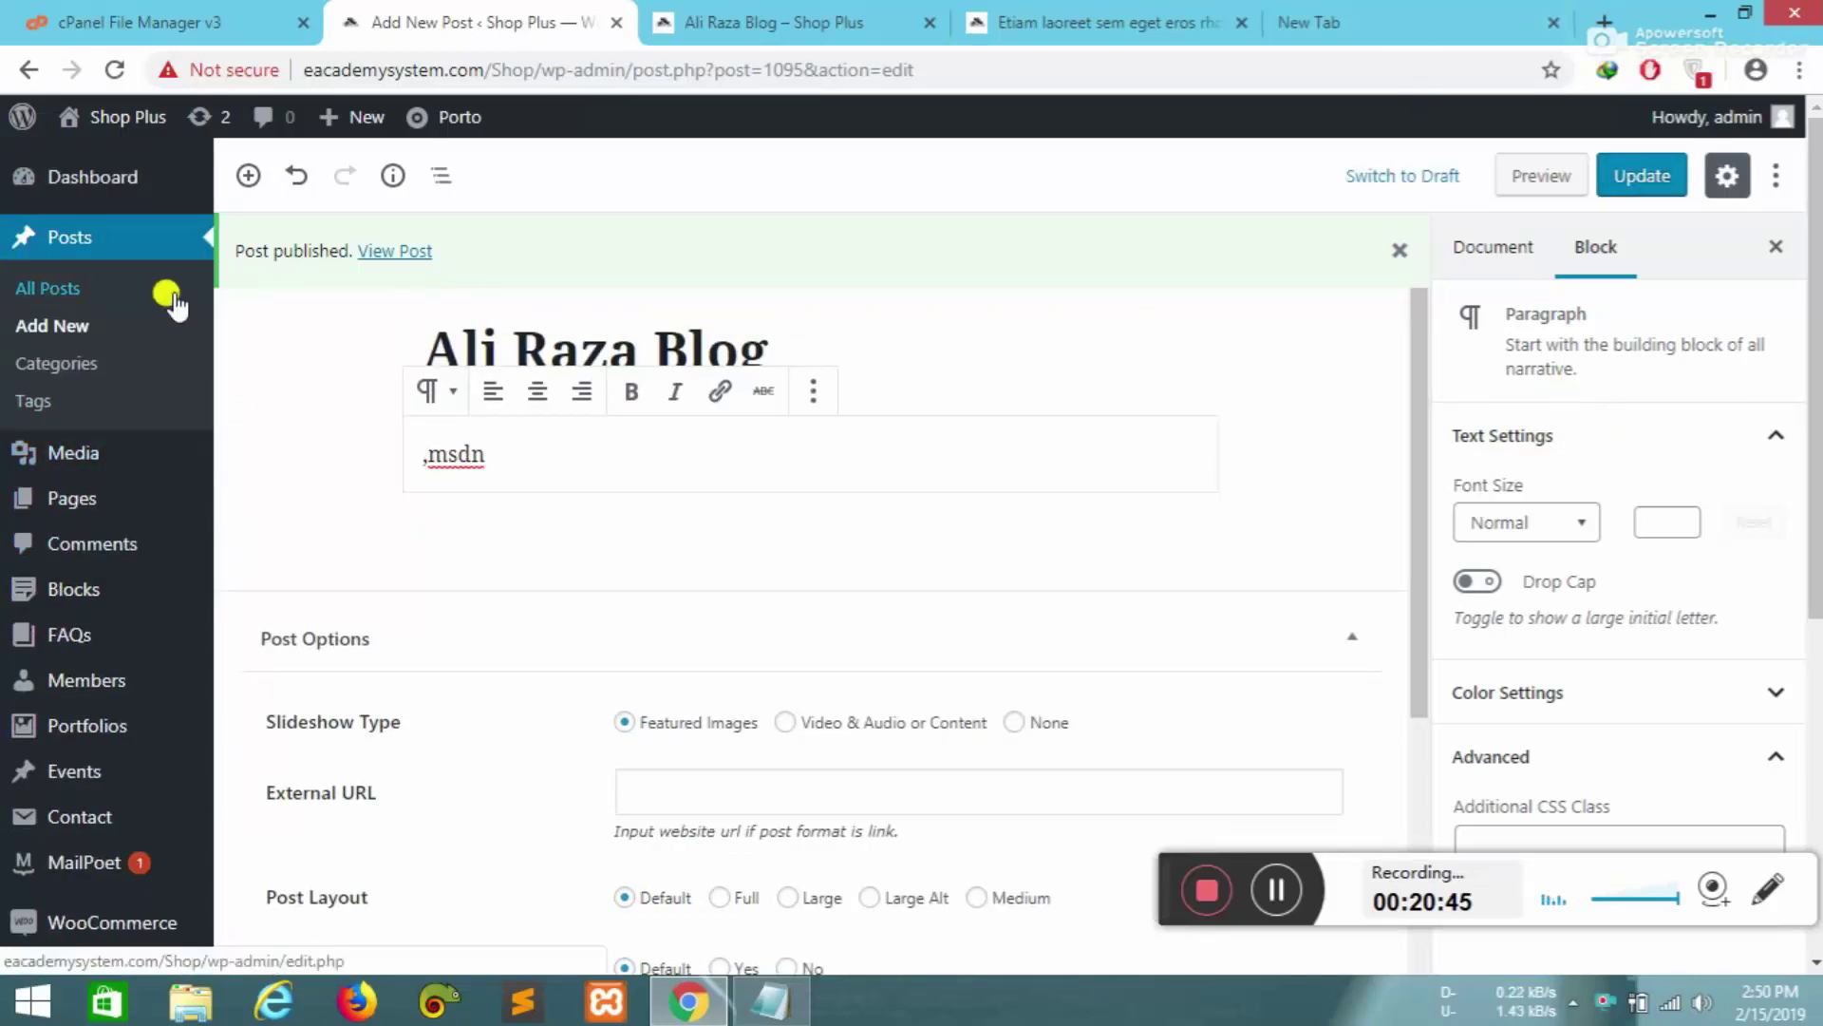
- Leave the post editor without saving the pending changes and browse the images in the Media Library
left_click(19, 443)
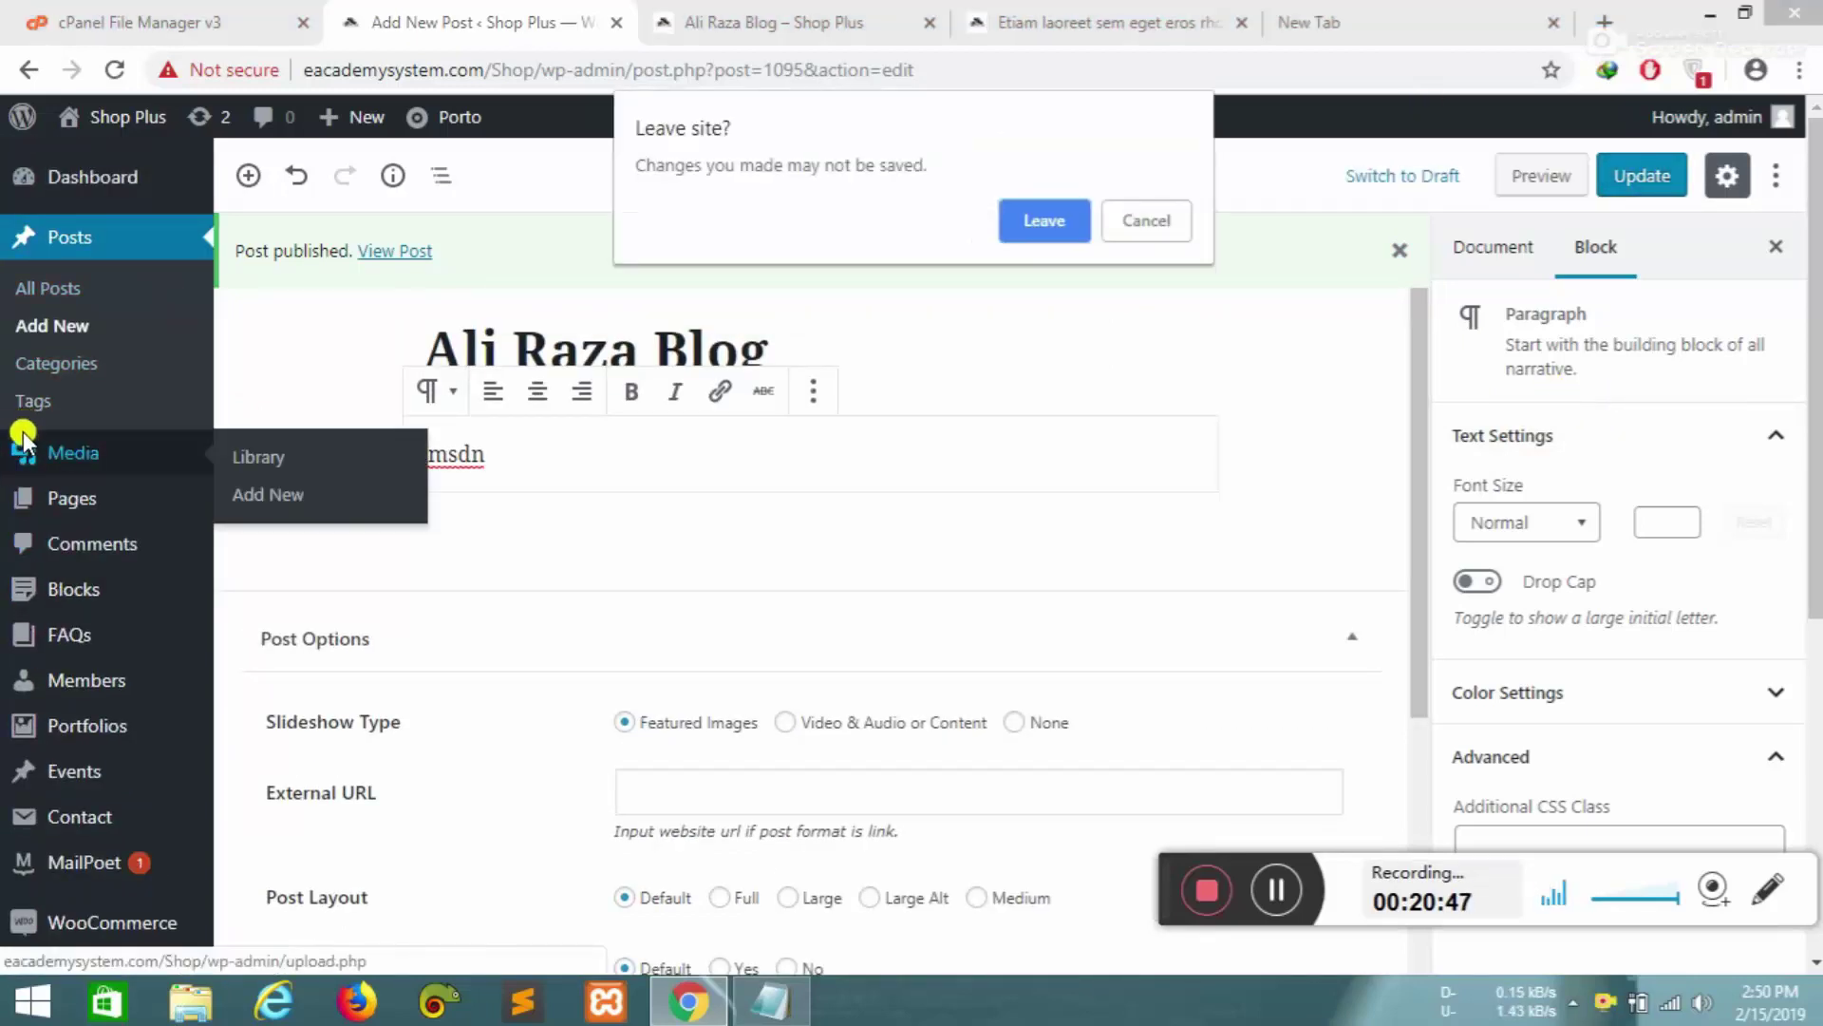
left_click(1024, 228)
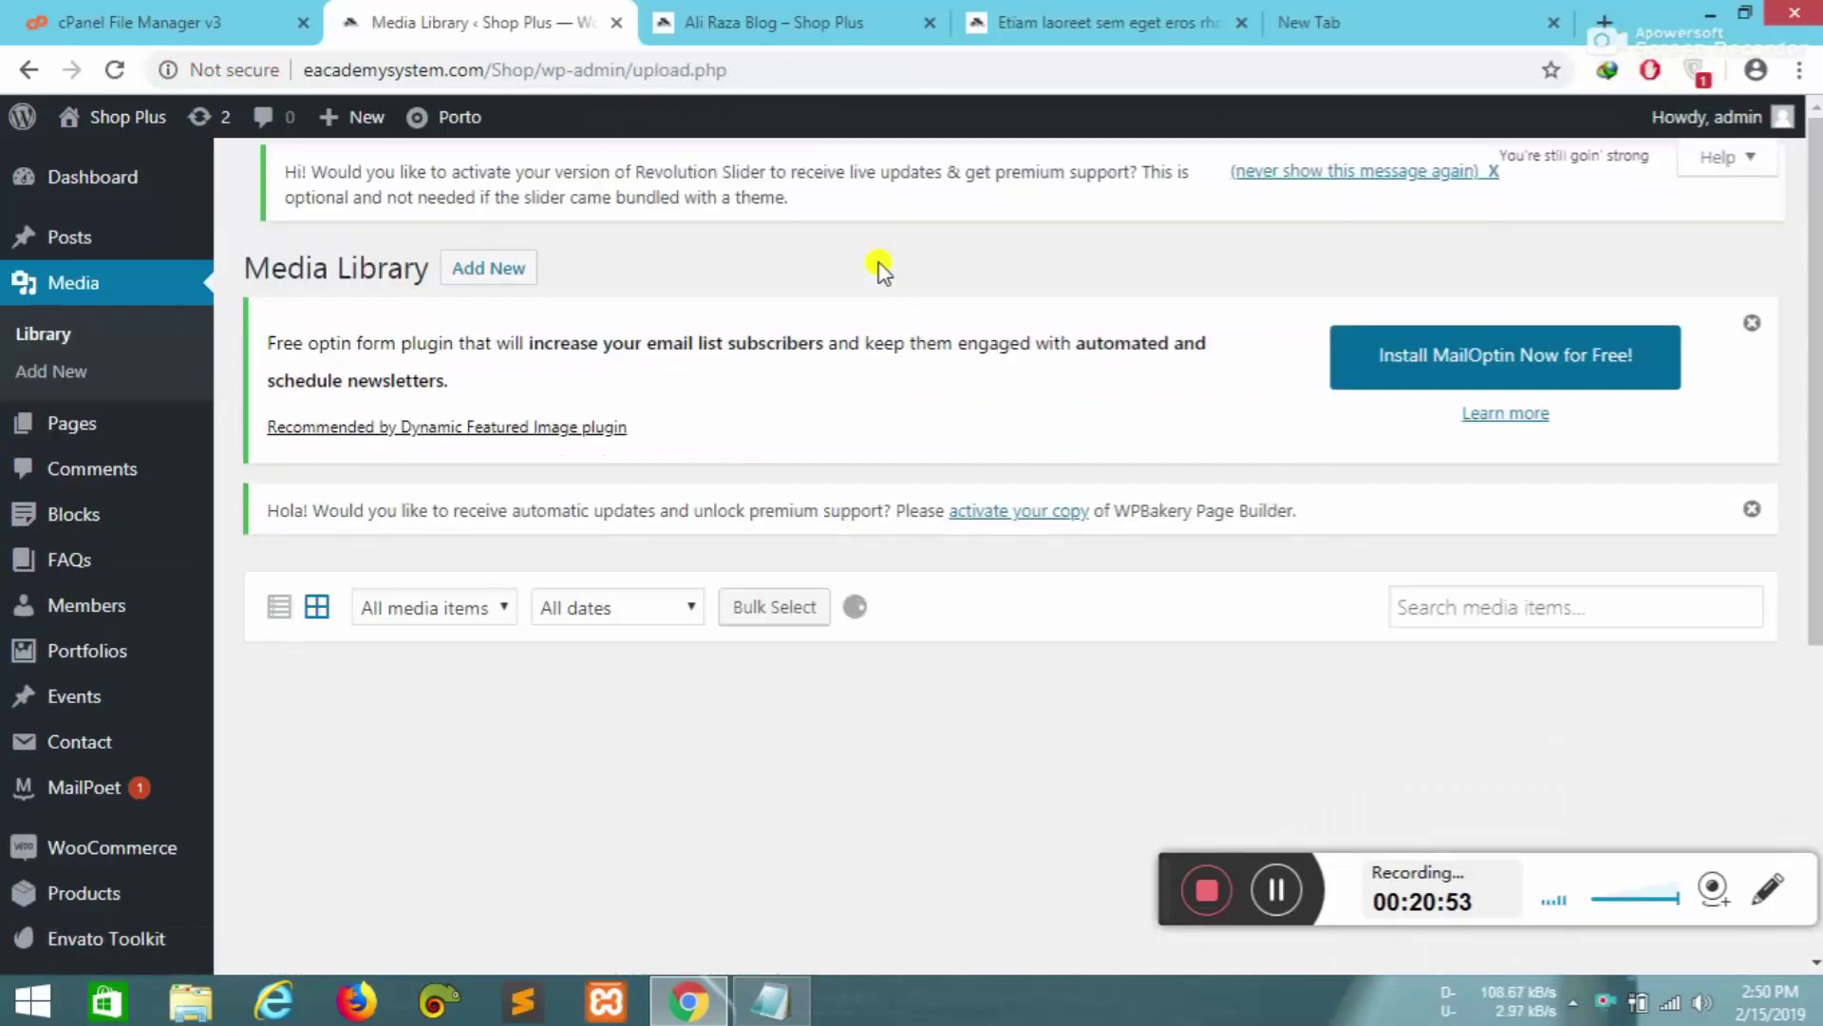
scroll(613, 513, "down", 5)
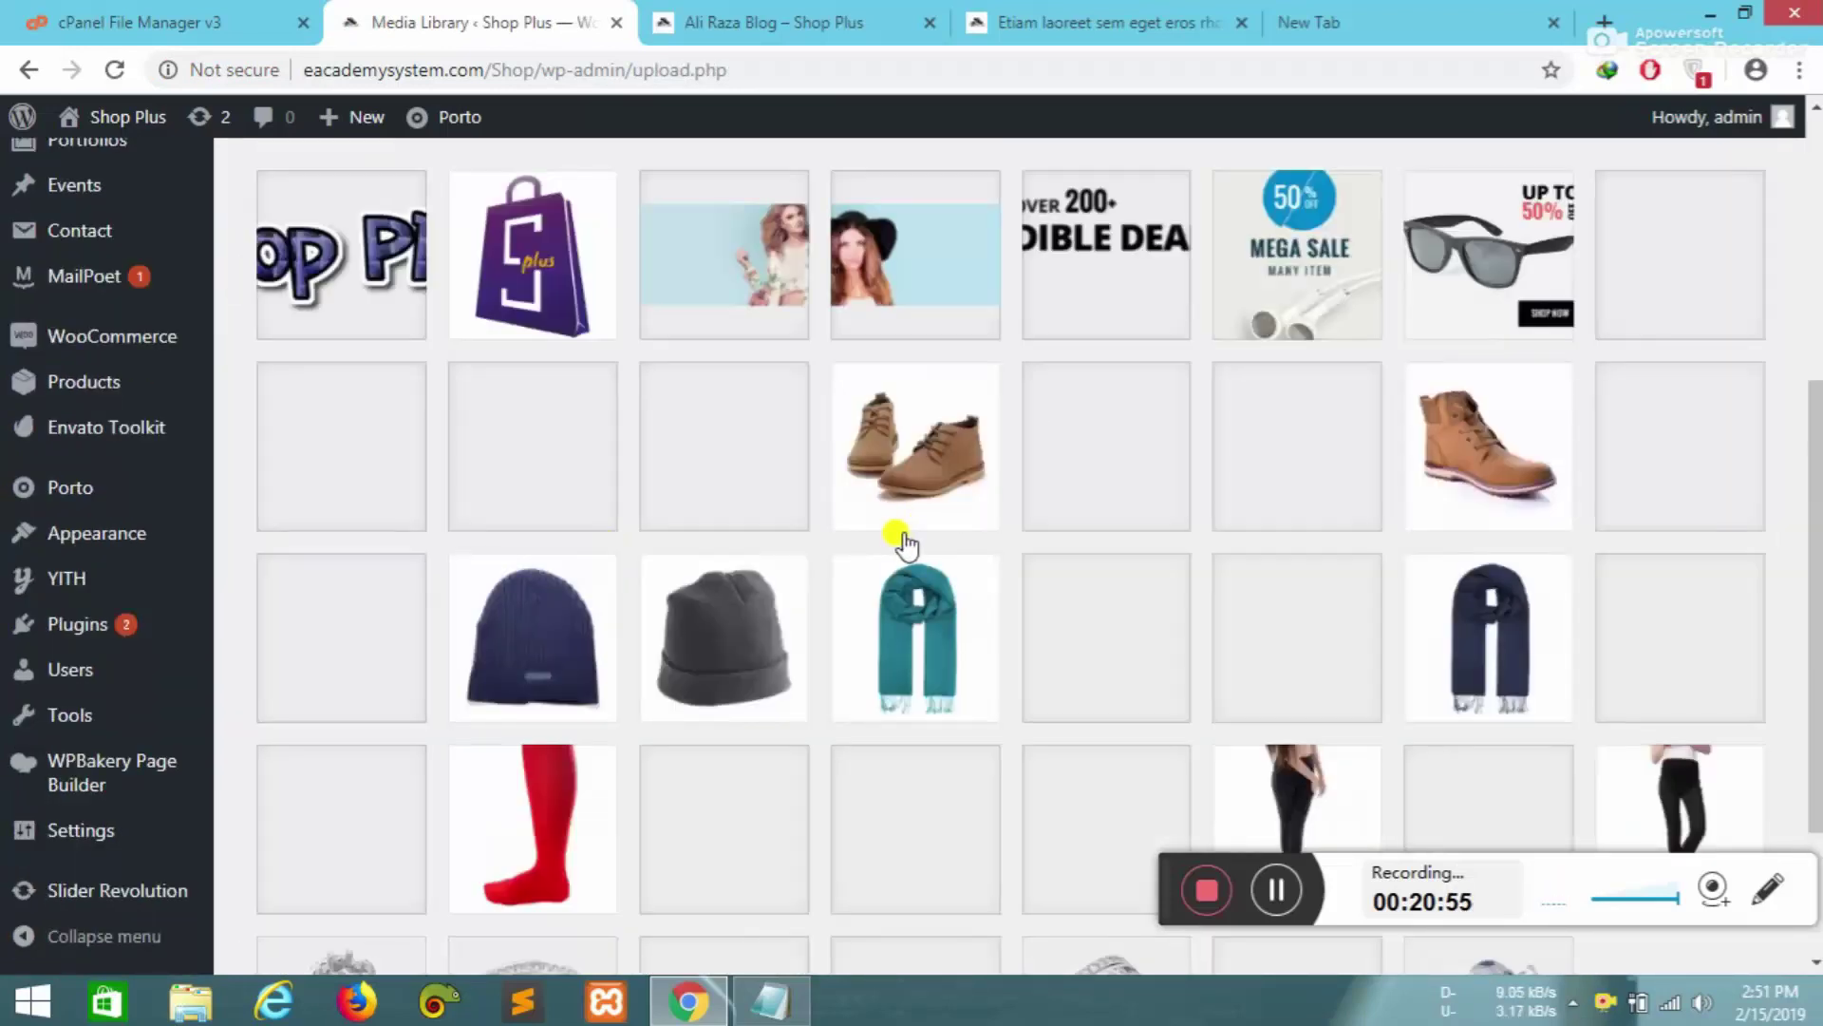
- View the attachment details of the purple shopping bag image, and open the upload area for new media files
left_click(554, 288)
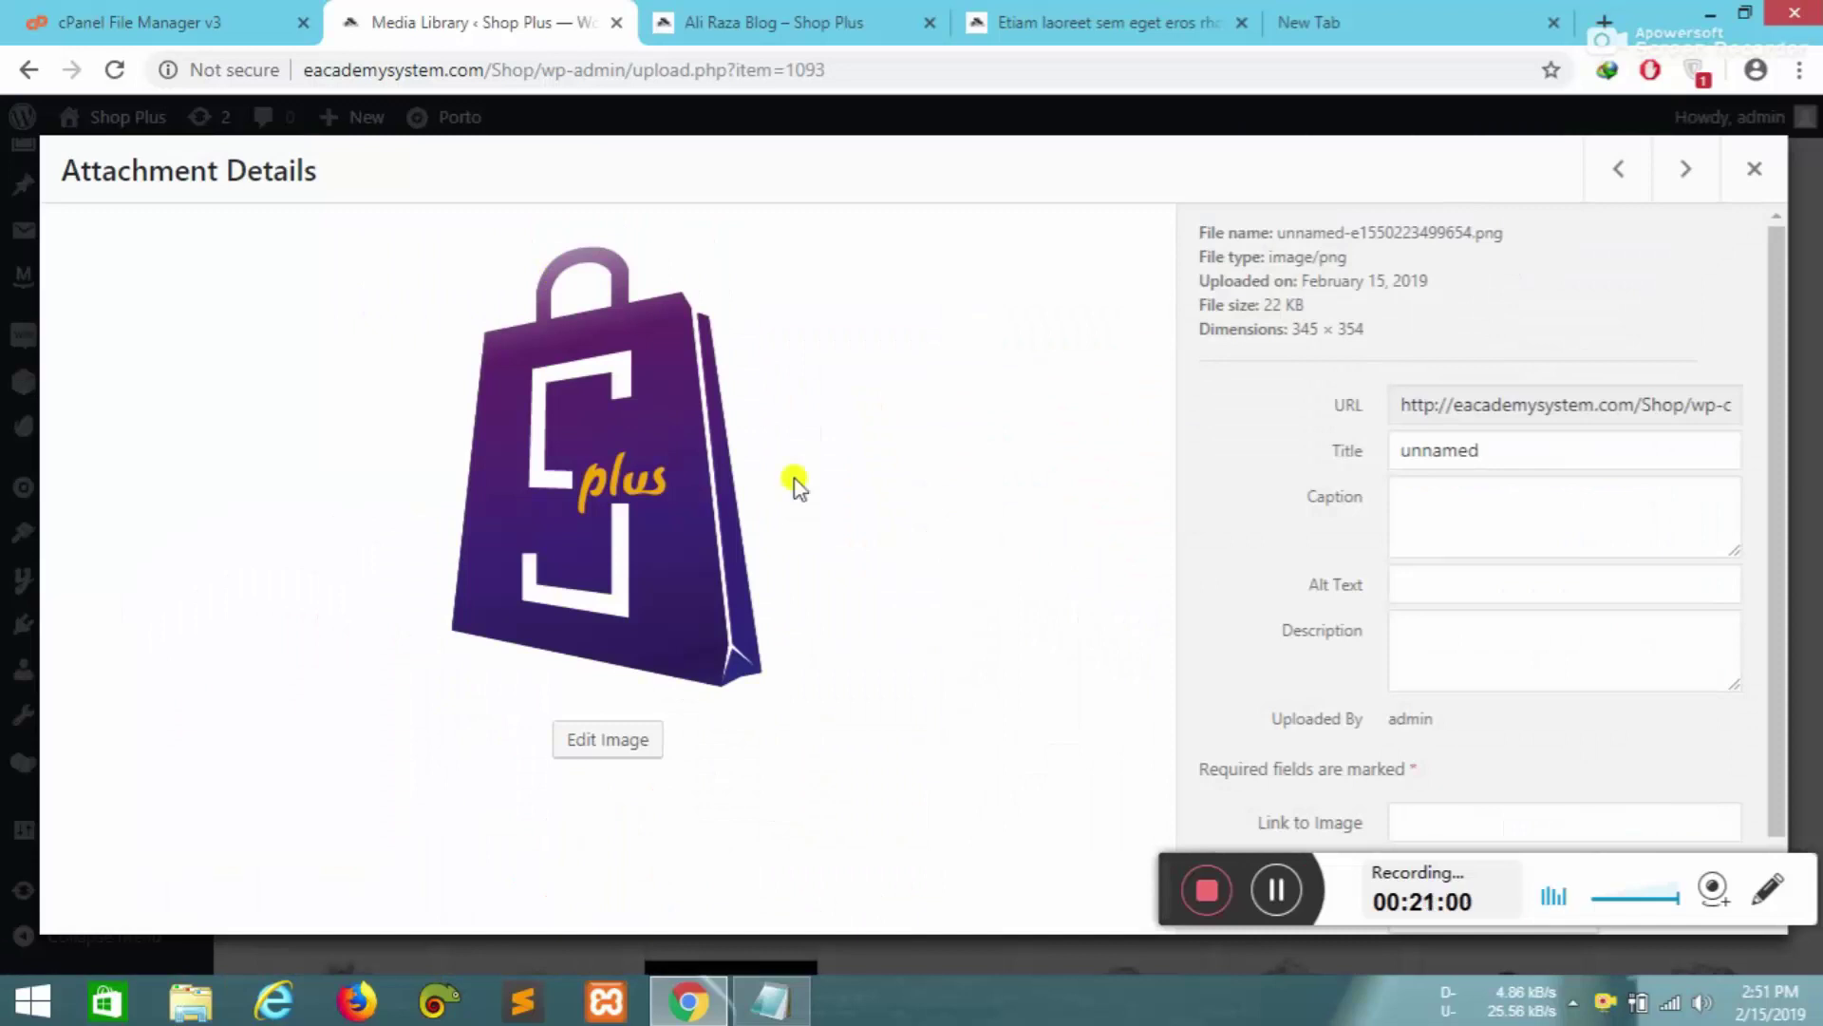
left_click(1730, 169)
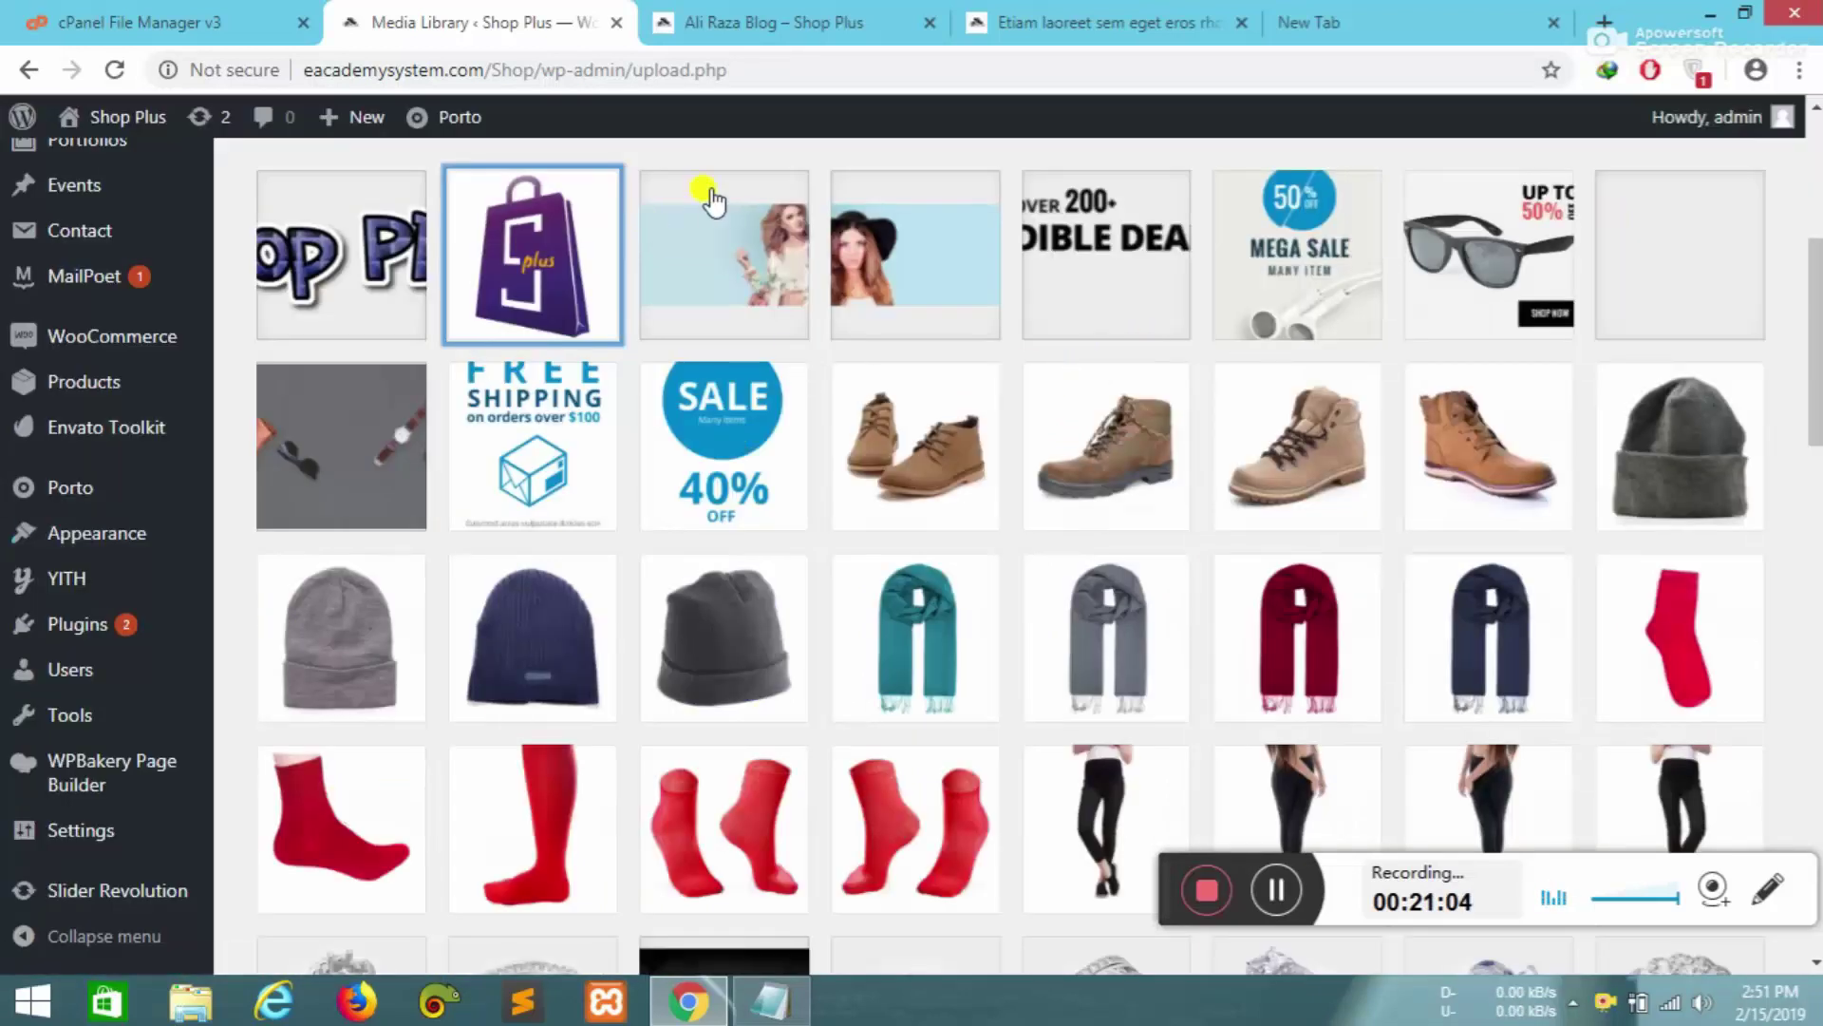
scroll(840, 354, "up", 5)
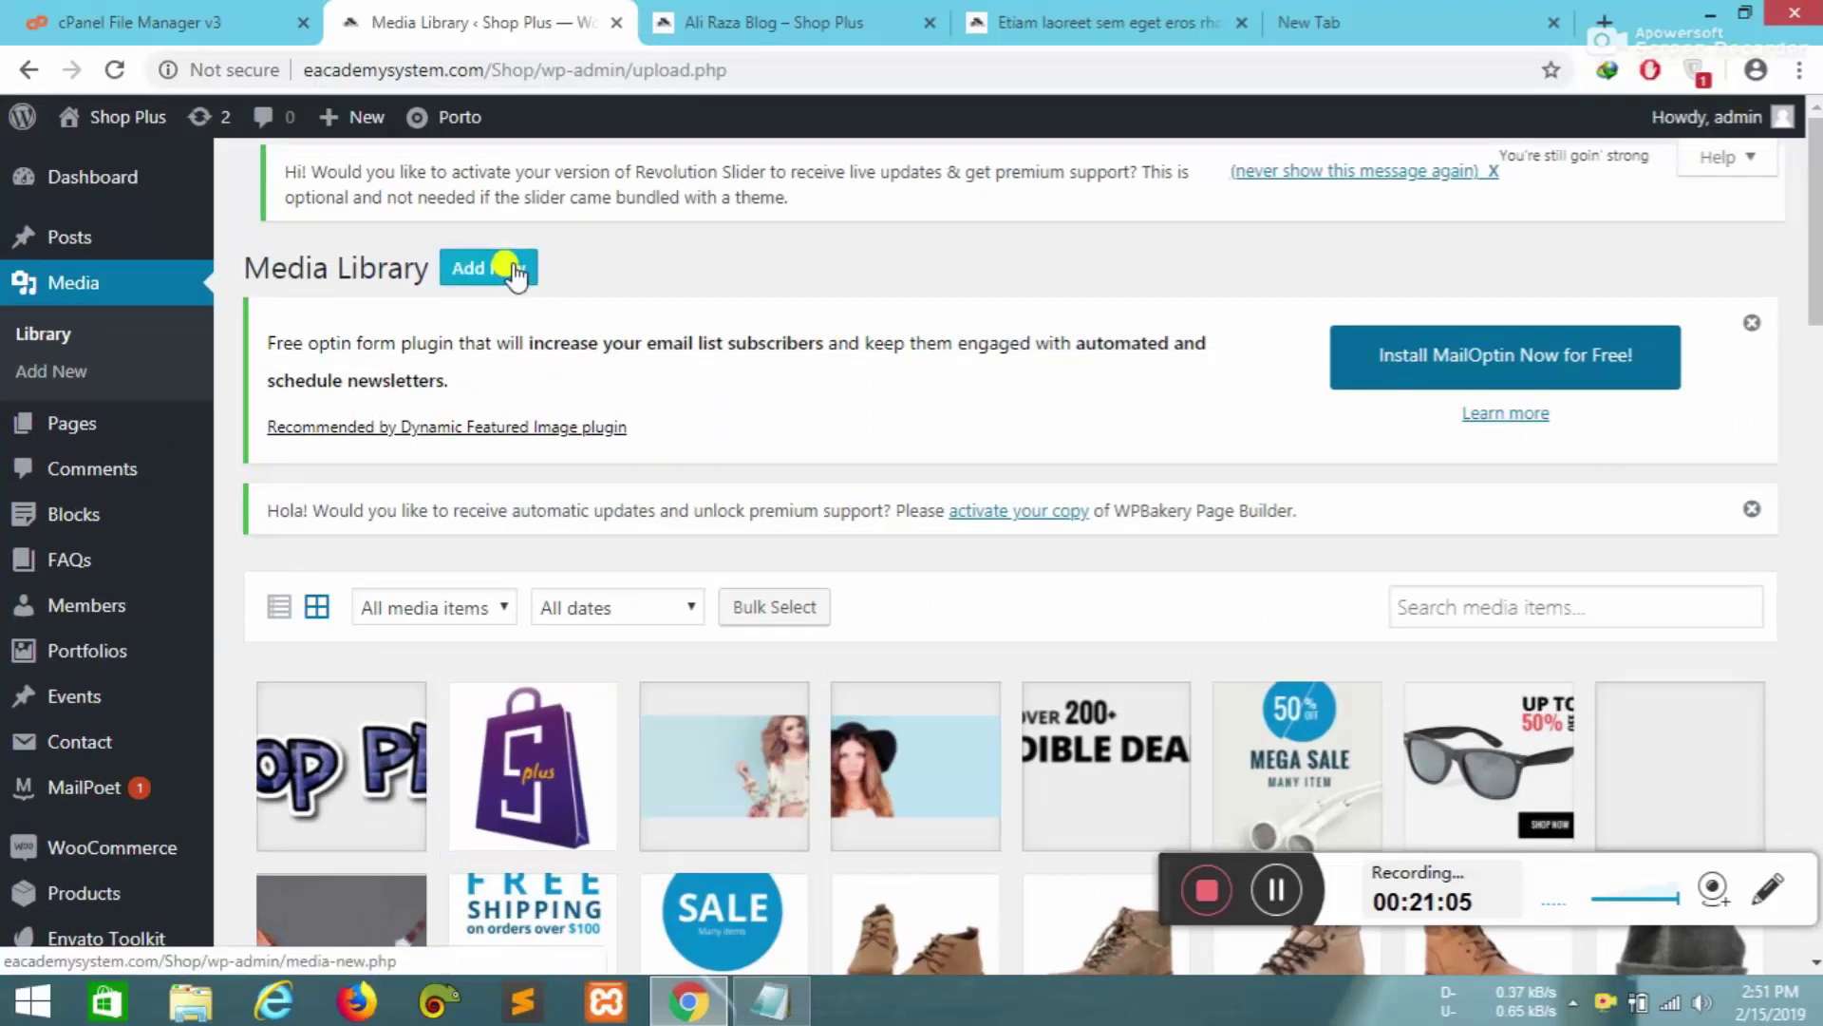
left_click(528, 262)
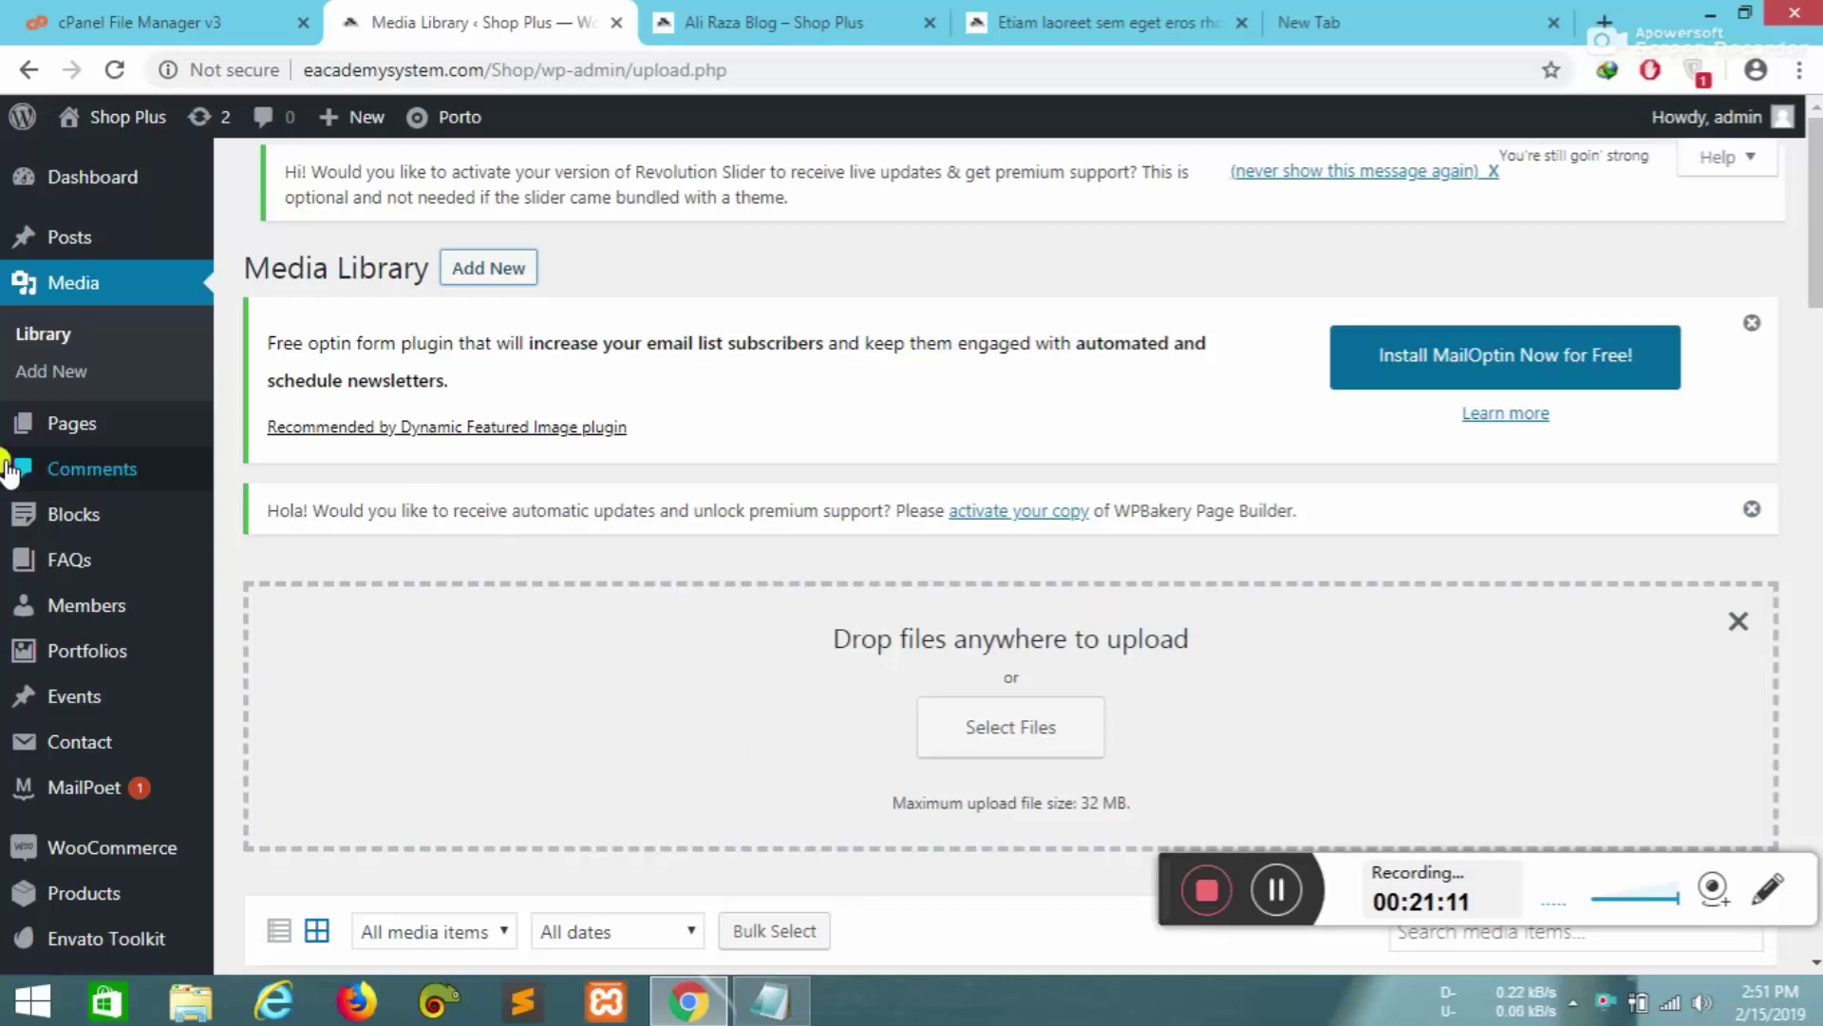
- Glance at the published blog post and open the Comments section of the site admin
mouse_move(55, 444)
left_click(772, 19)
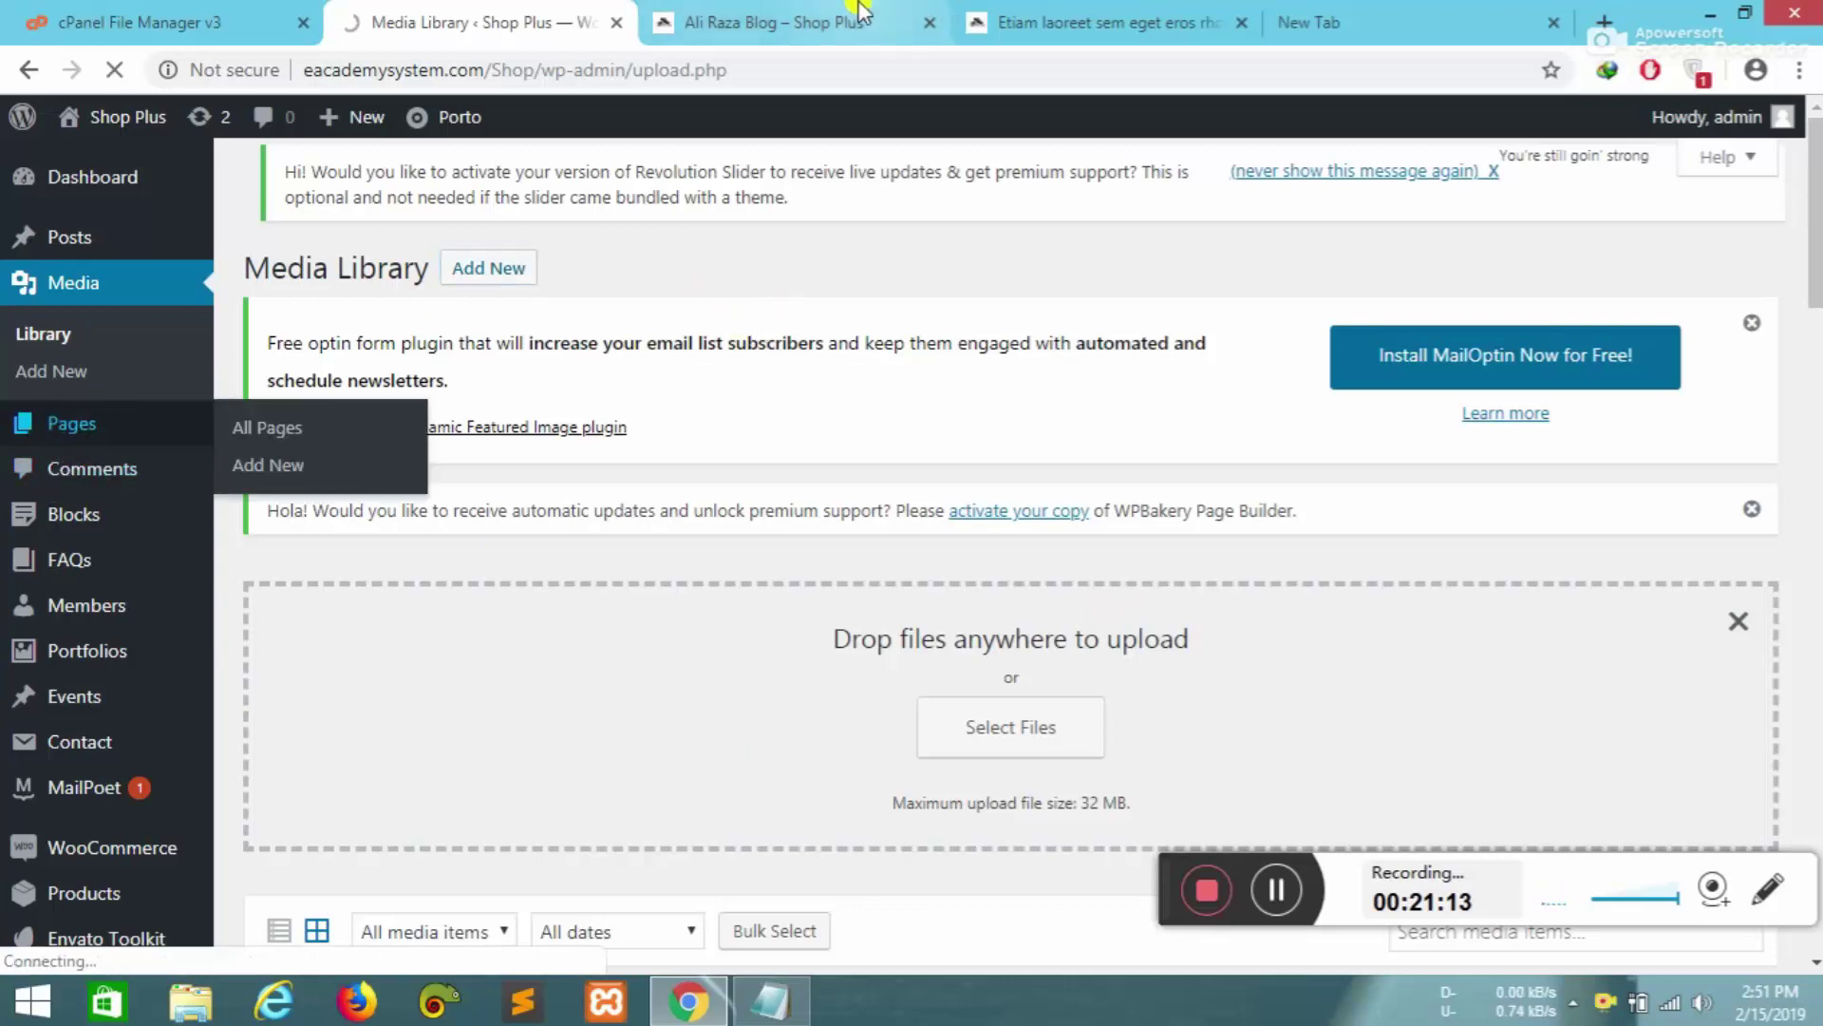
mouse_move(447, 411)
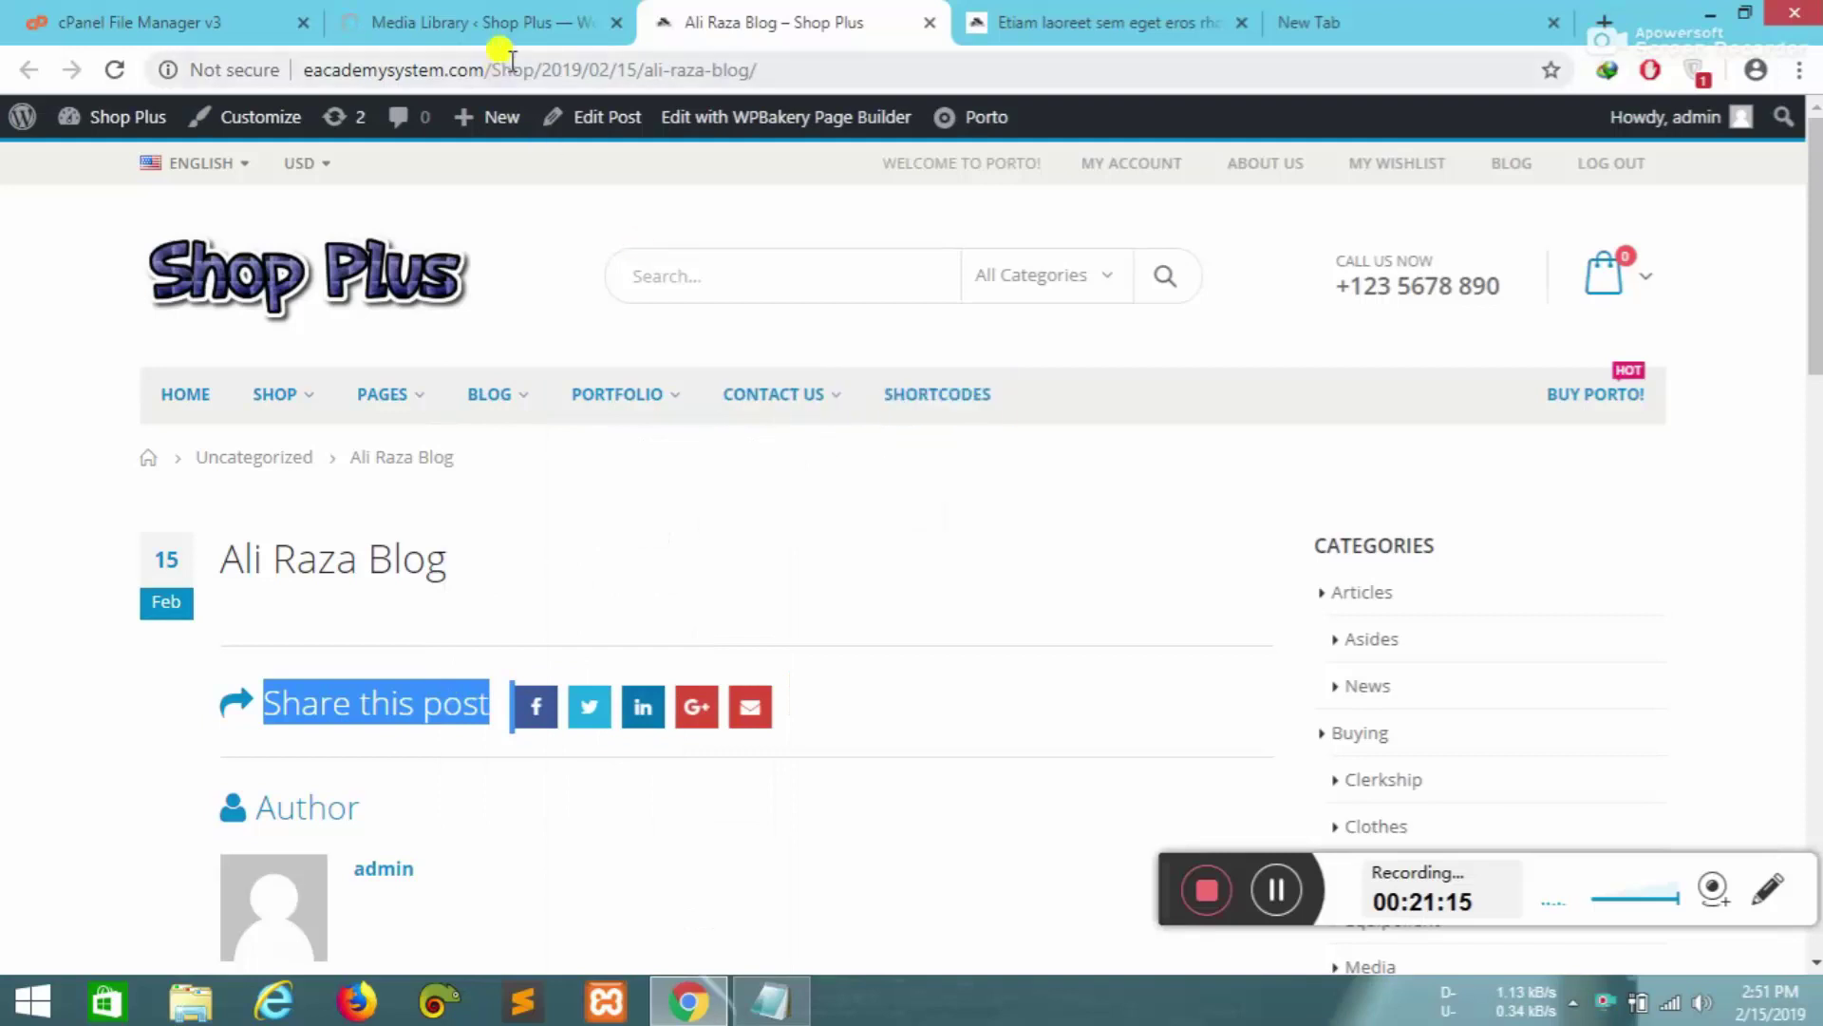
left_click(480, 22)
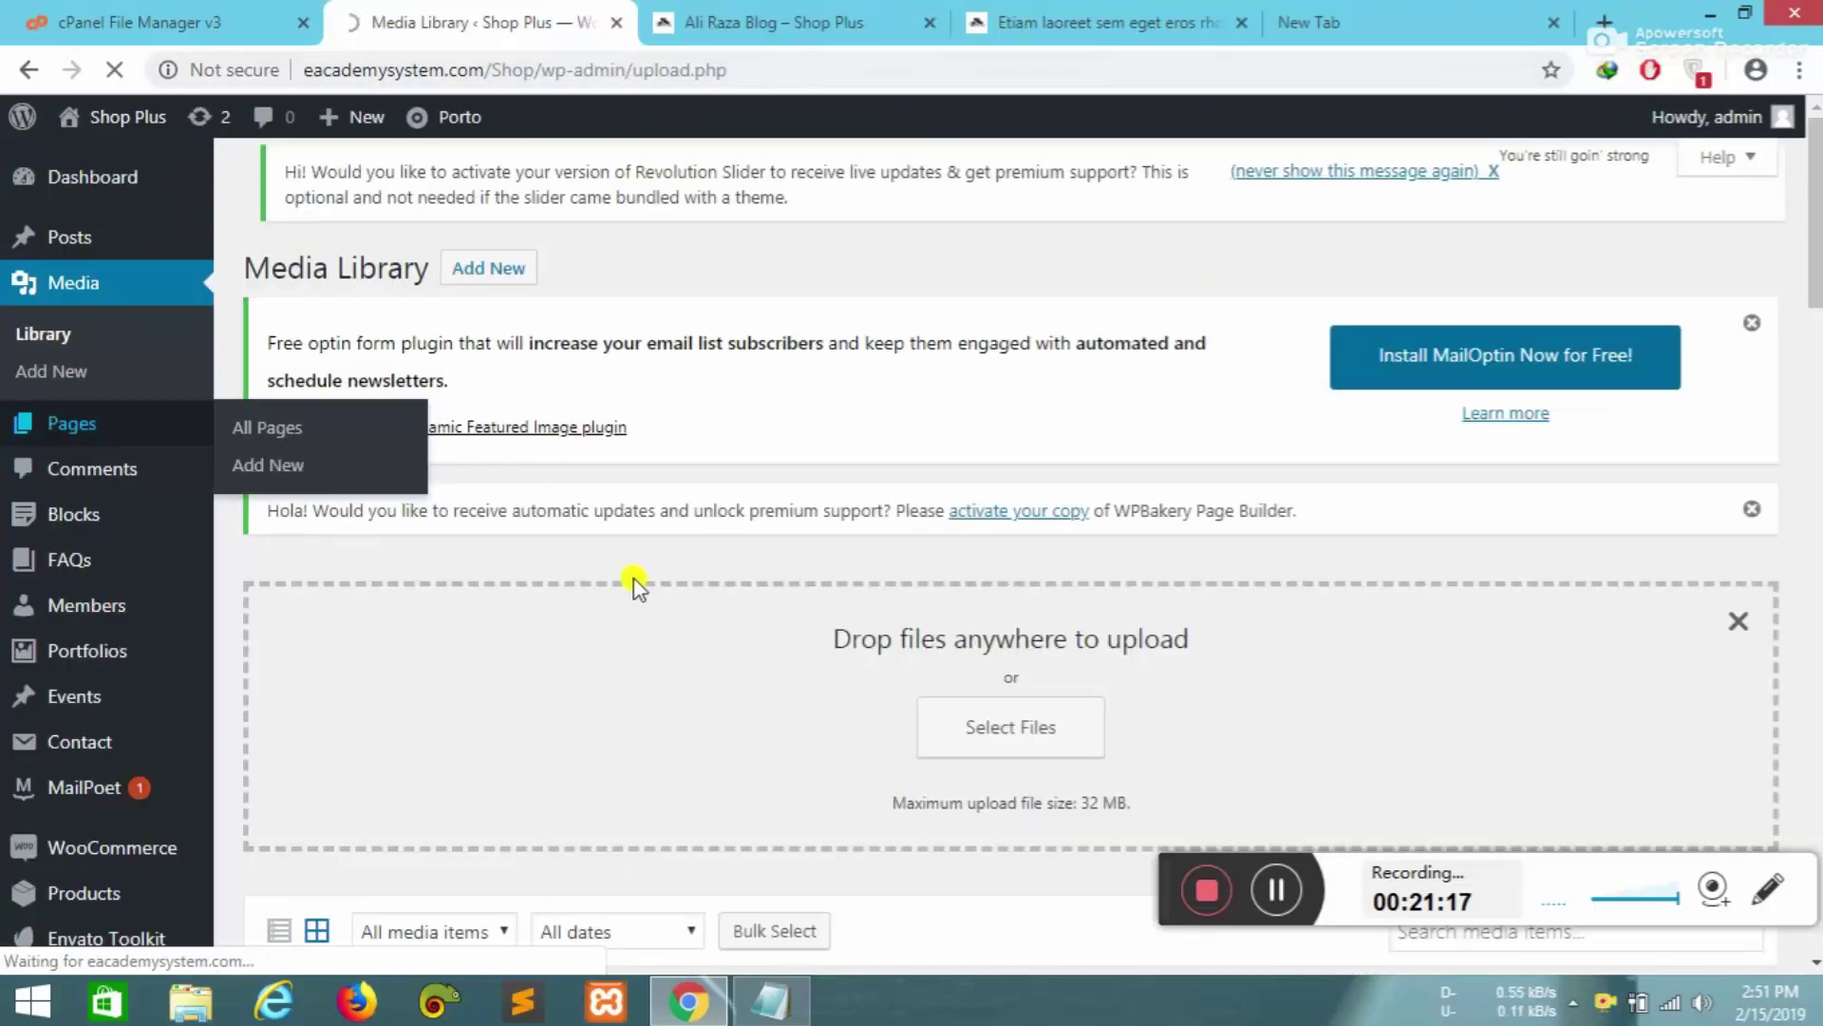
left_click(99, 470)
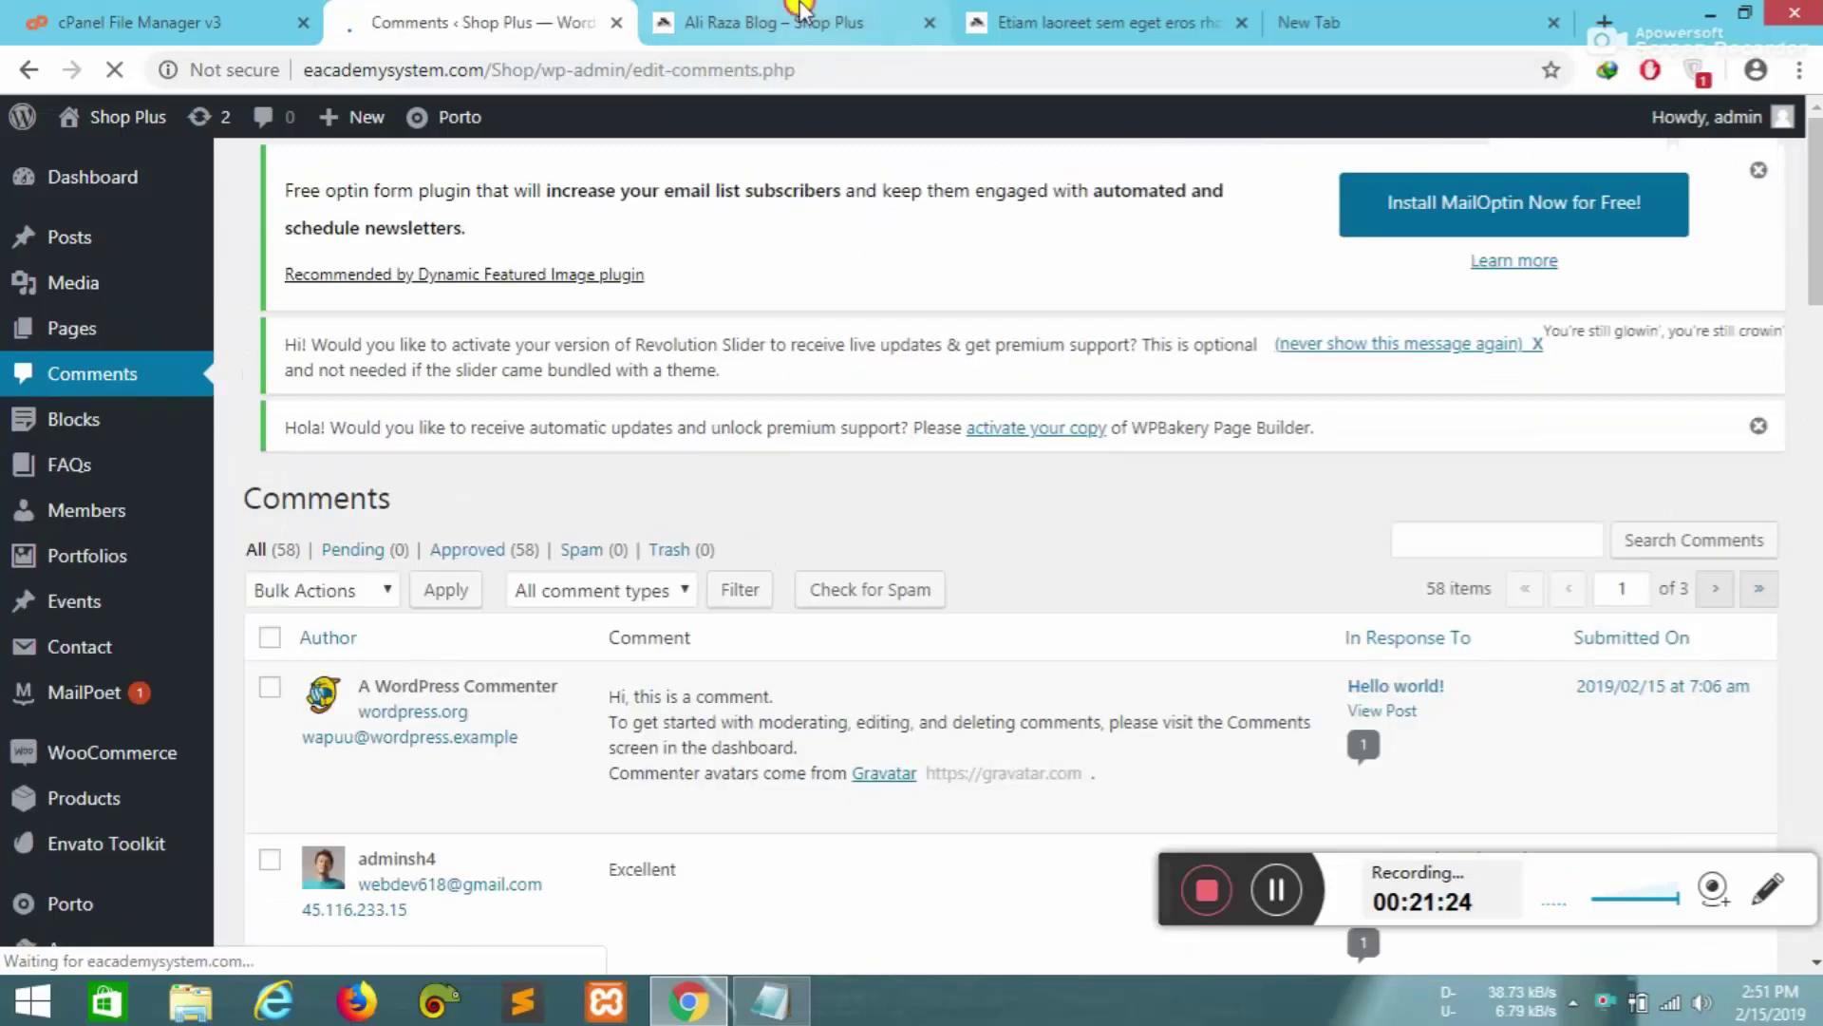
- Switch to the live Etiam laoreet post and view its comments and Leave a Reply form
left_click(770, 22)
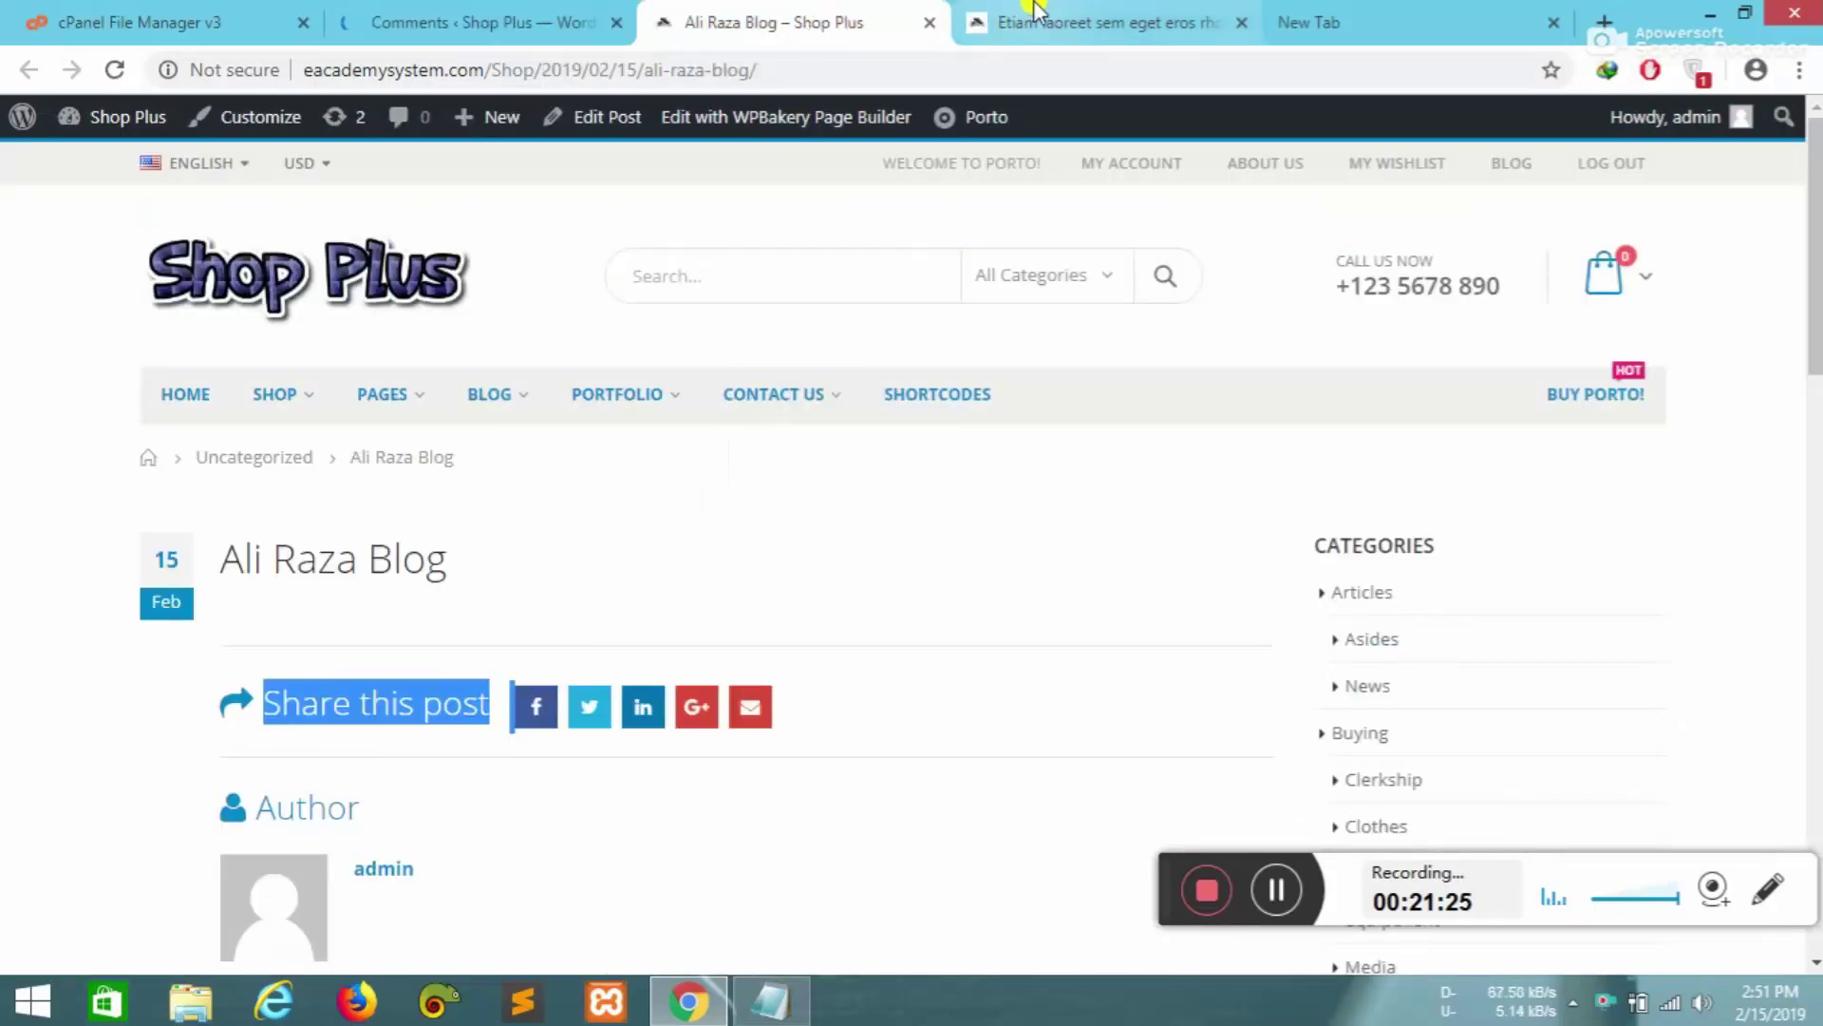
key("ctrl+Tab")
scroll(766, 691, "down", 10)
scroll(693, 622, "down", 5)
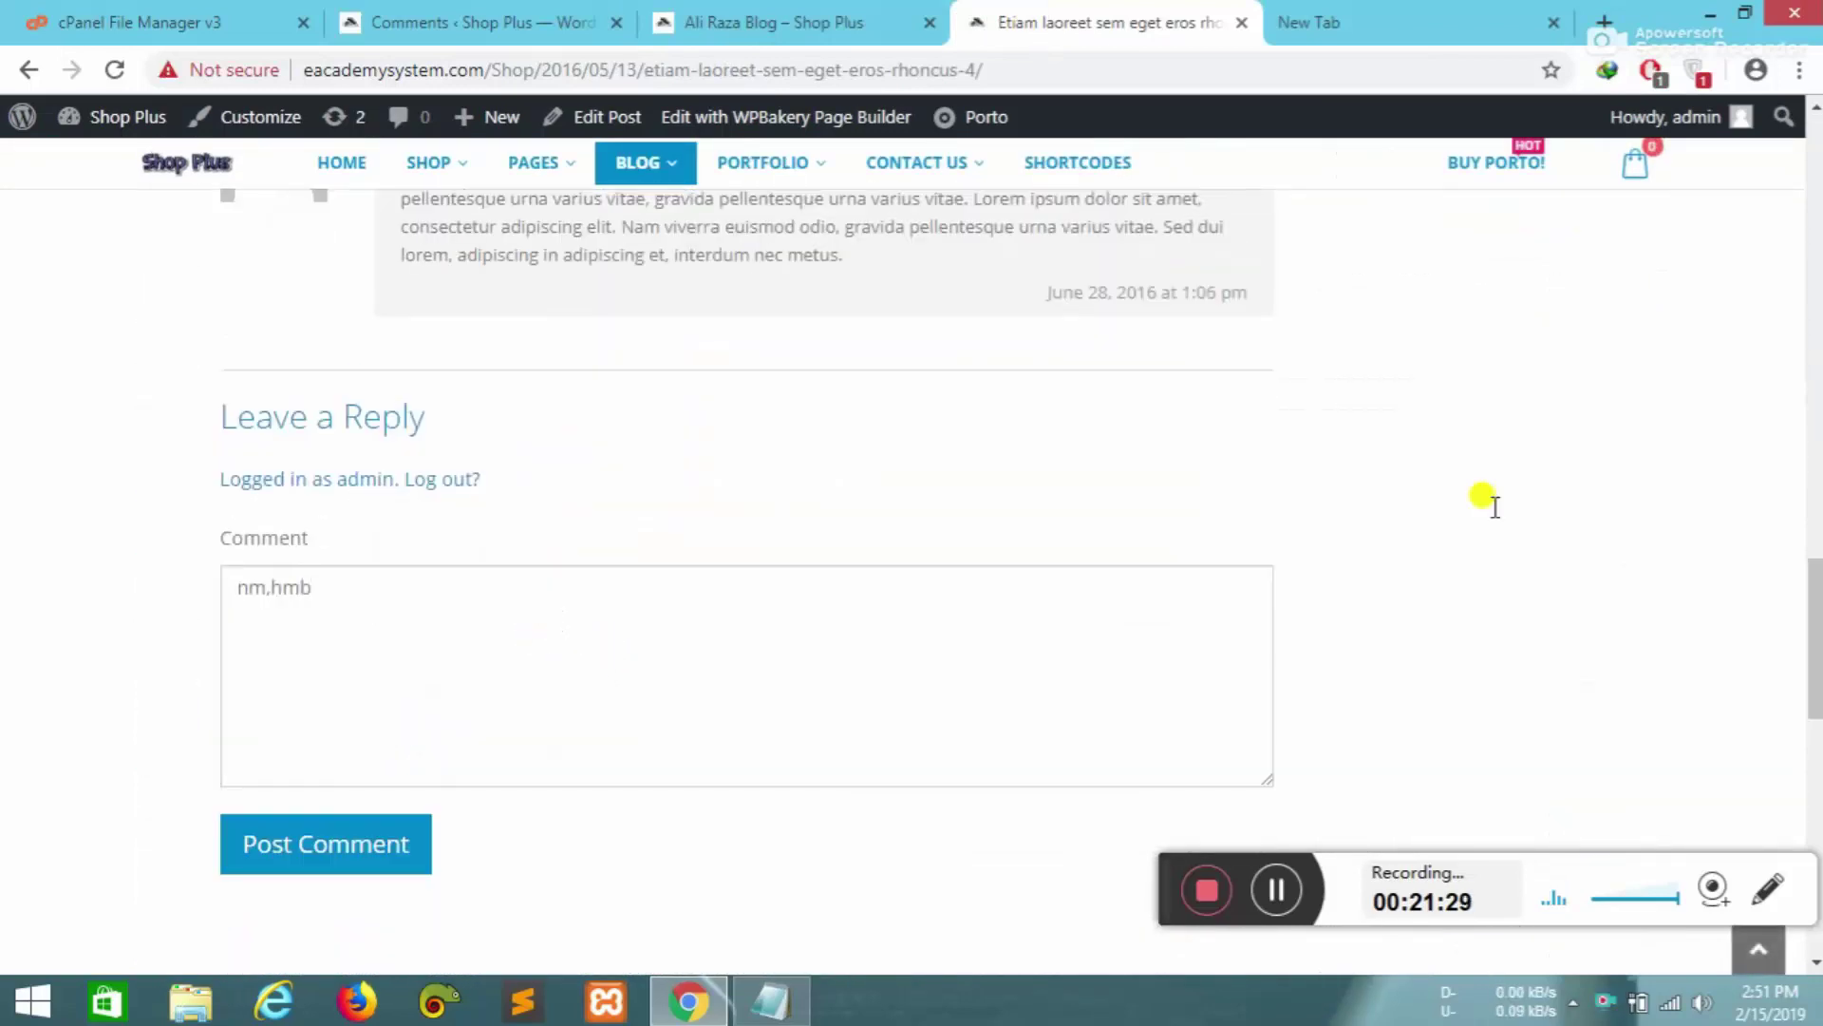
- Return to the Comments list and look through the submitted comments and their moderation actions
left_click(506, 12)
scroll(407, 521, "down", 4)
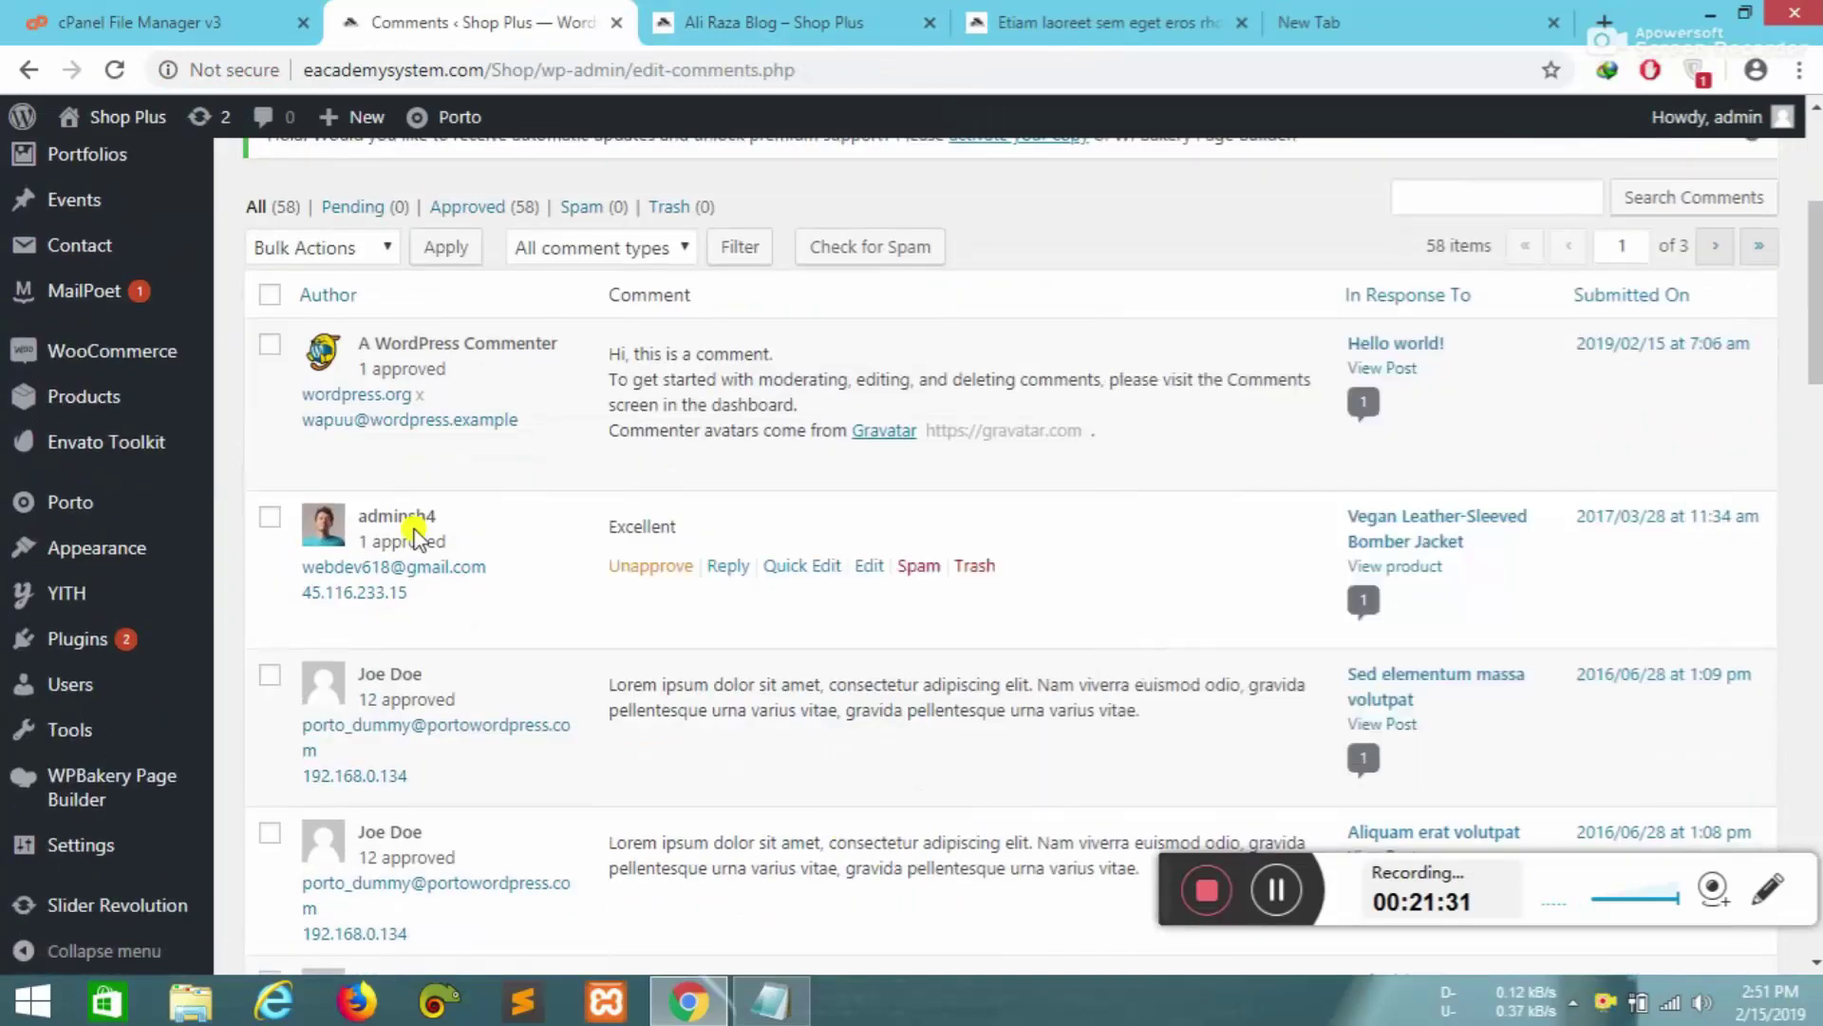
scroll(420, 570, "down", 4)
scroll(421, 569, "down", 20)
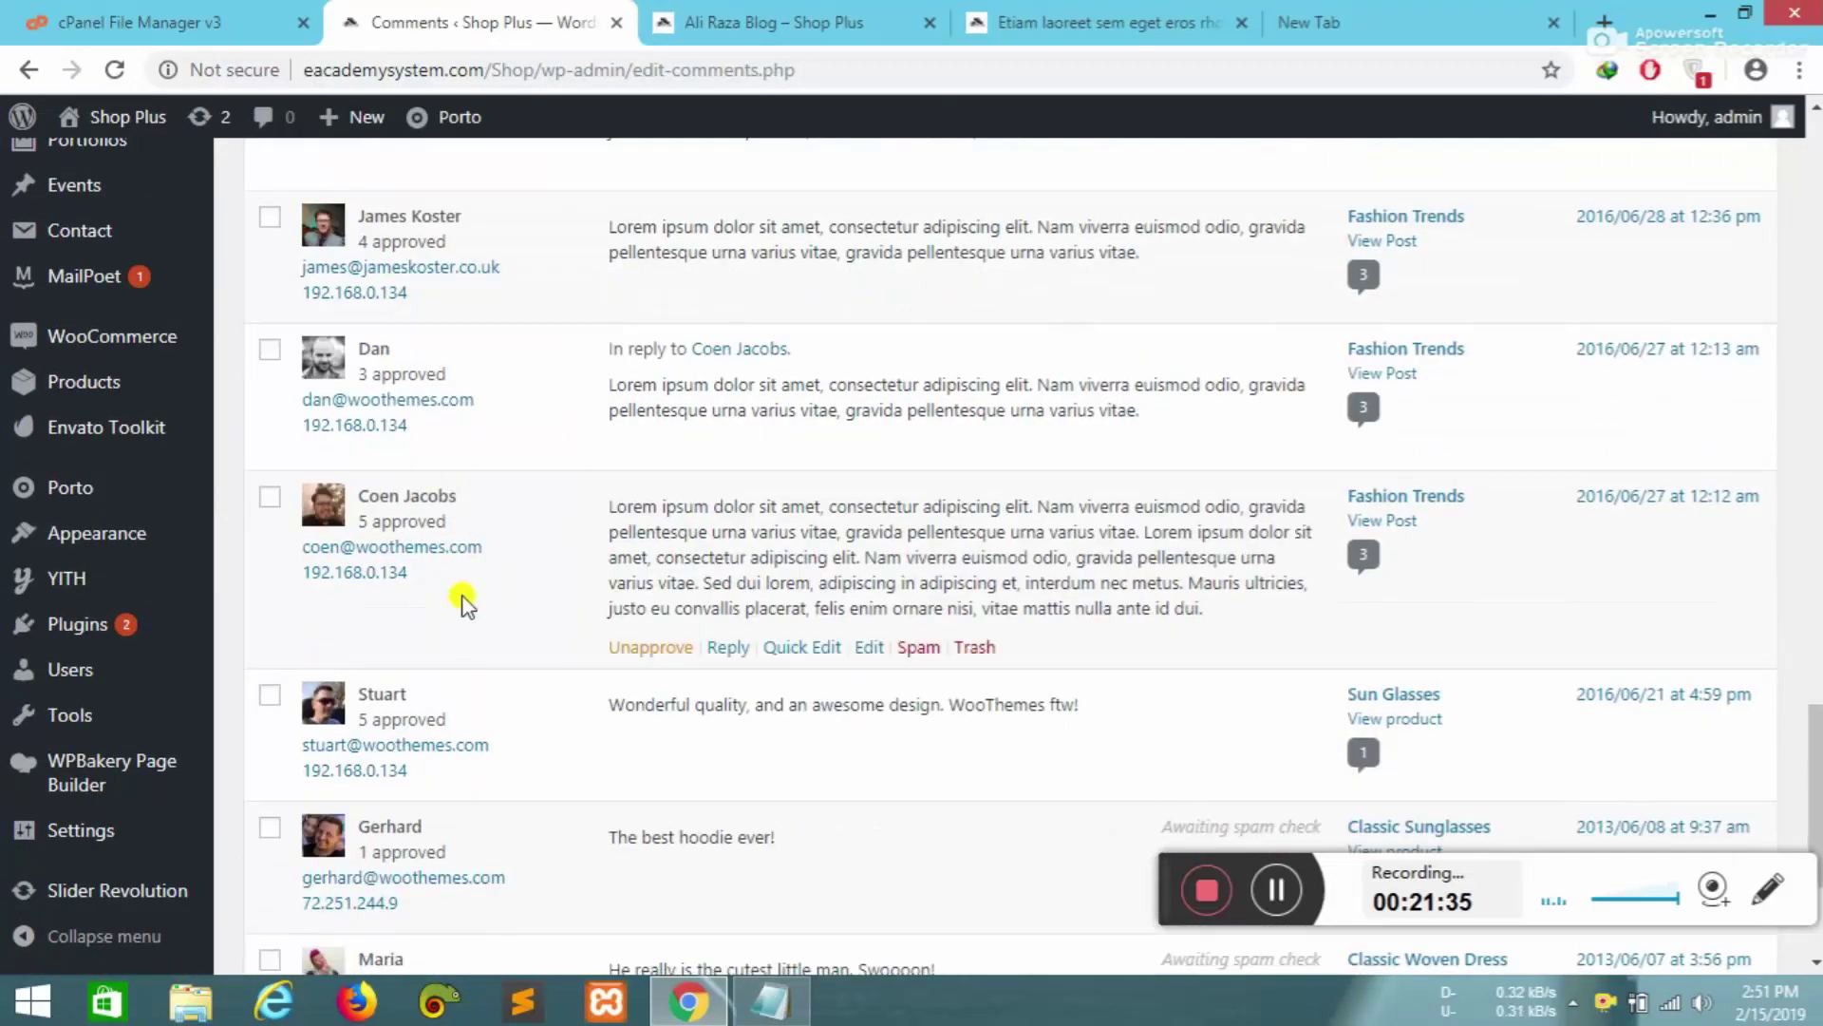
scroll(475, 631, "down", 3)
mouse_move(835, 440)
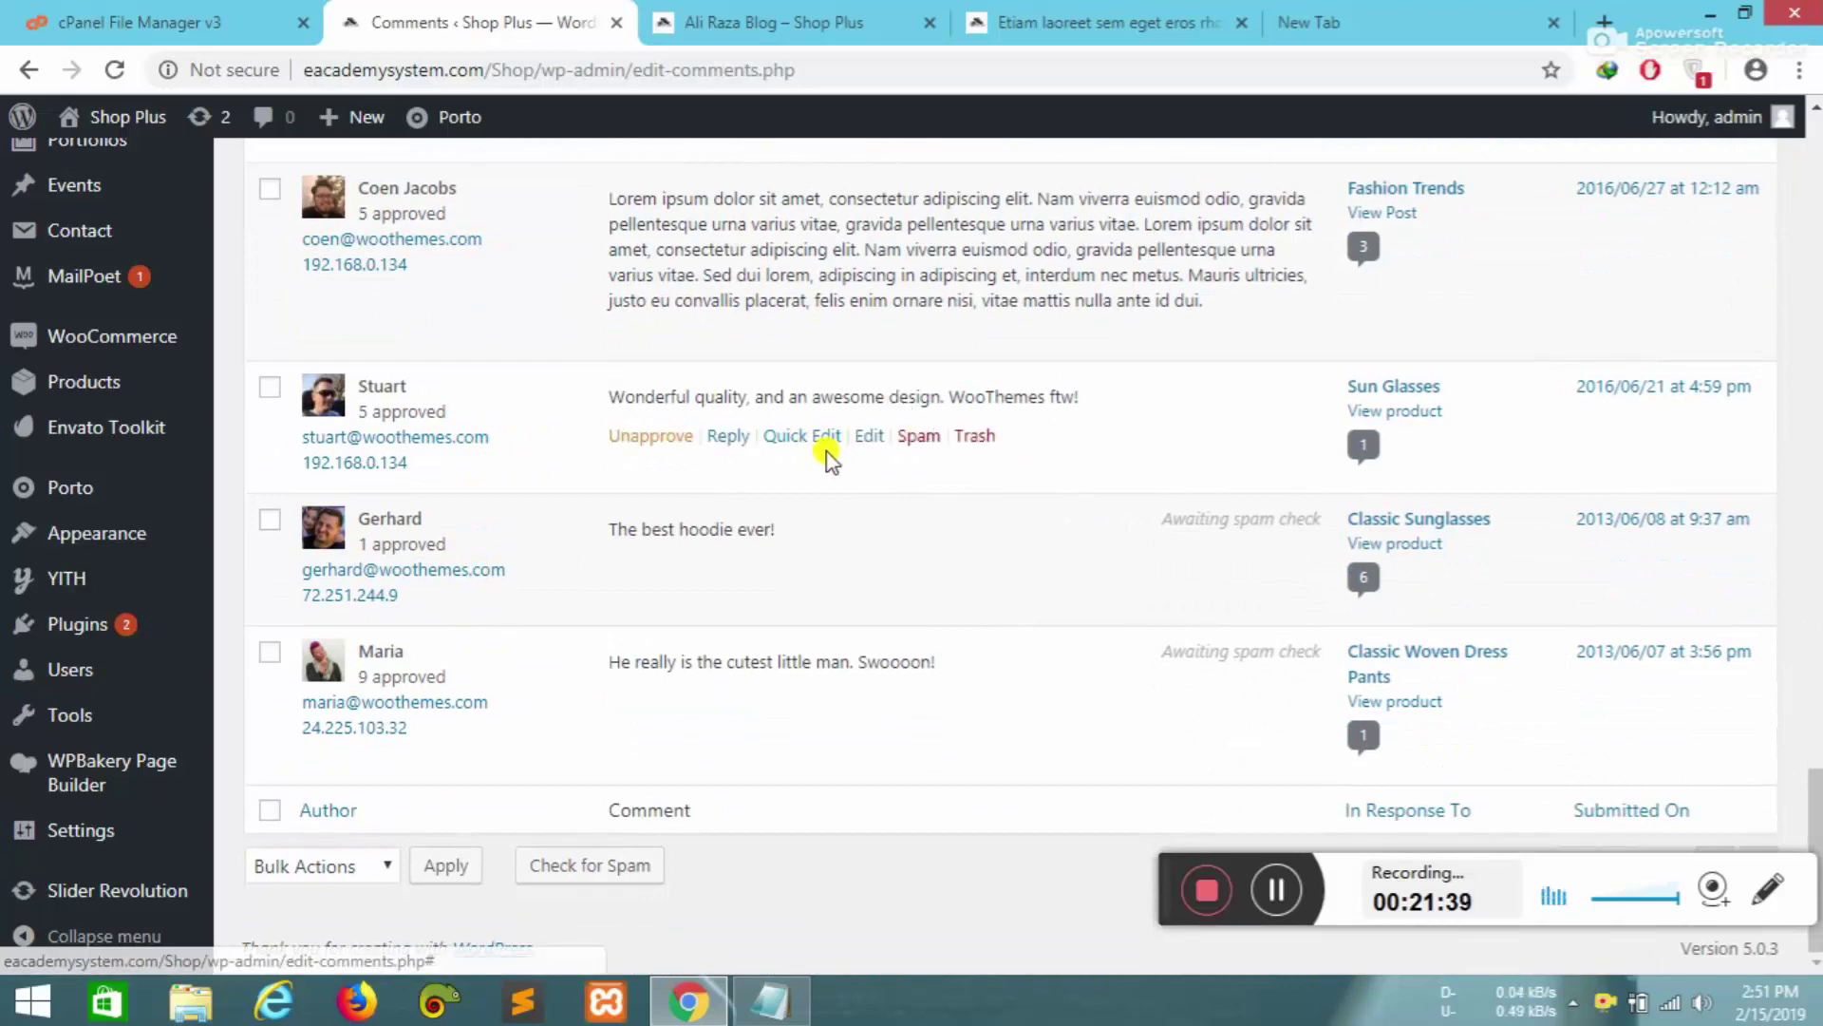
scroll(819, 456, "up", 15)
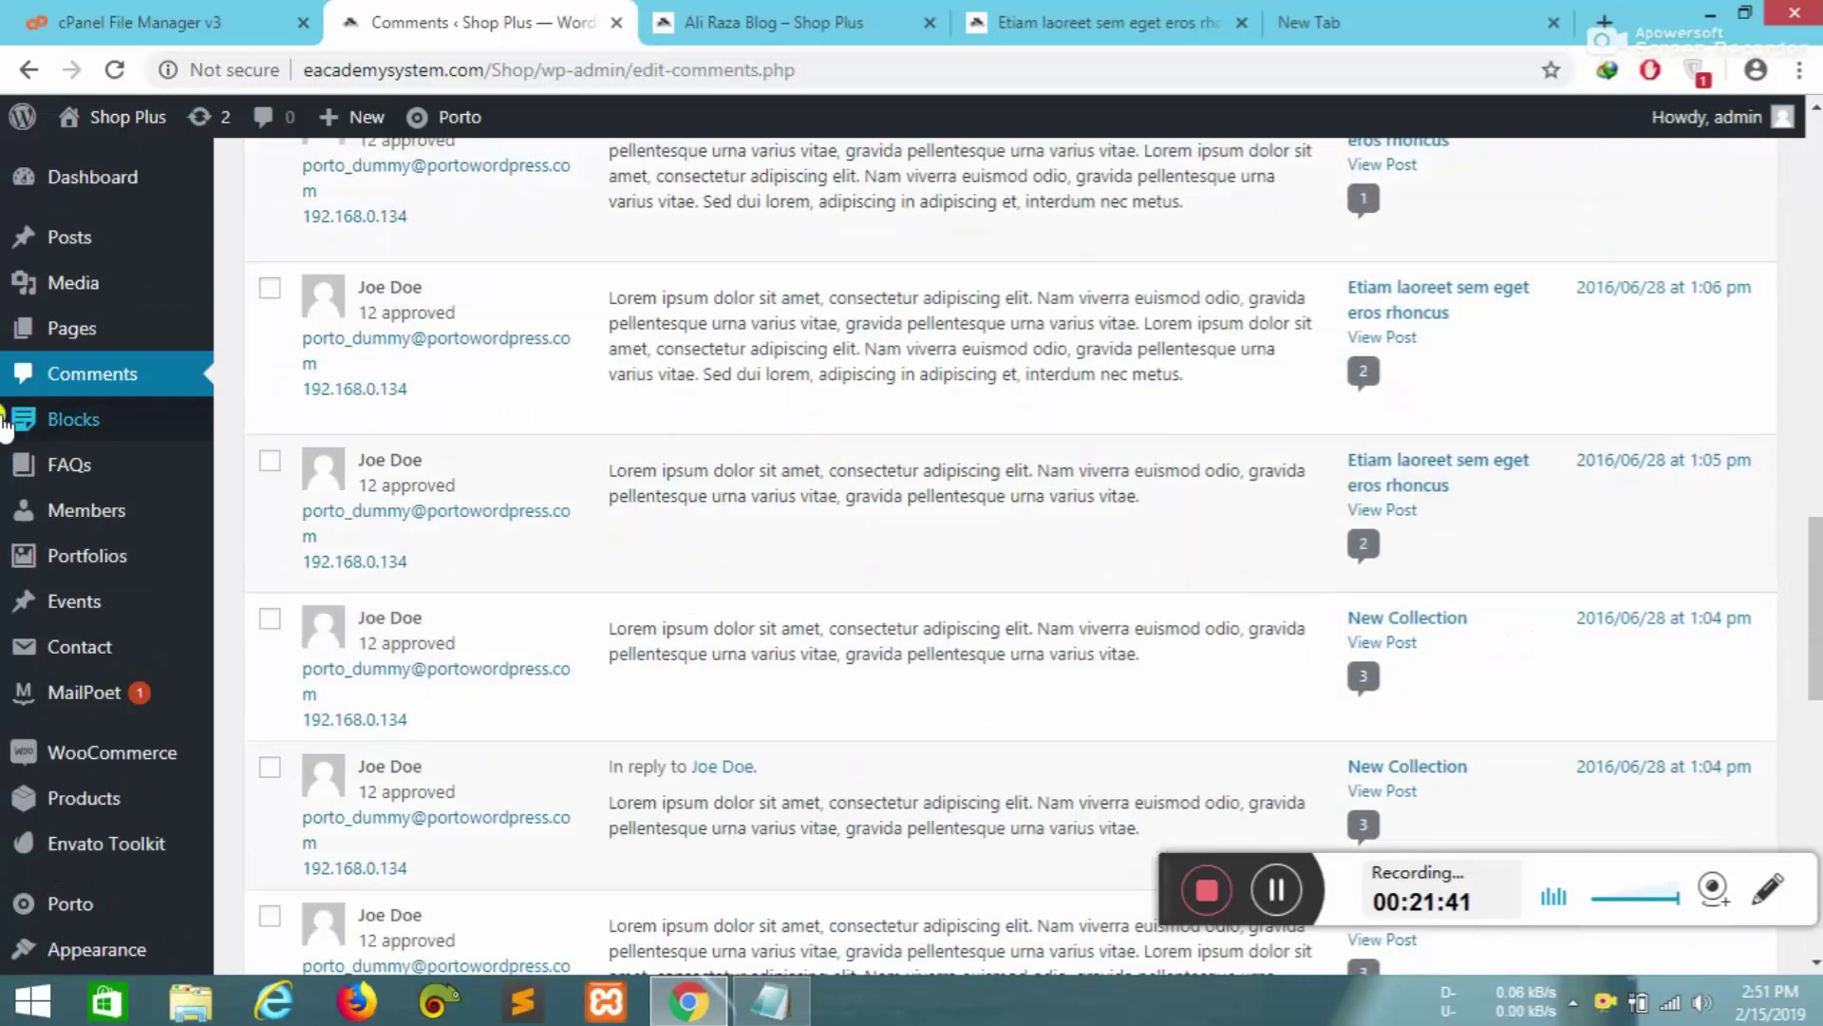
- Open the Blocks section and look through the list of published blocks
mouse_move(50, 428)
left_click(107, 432)
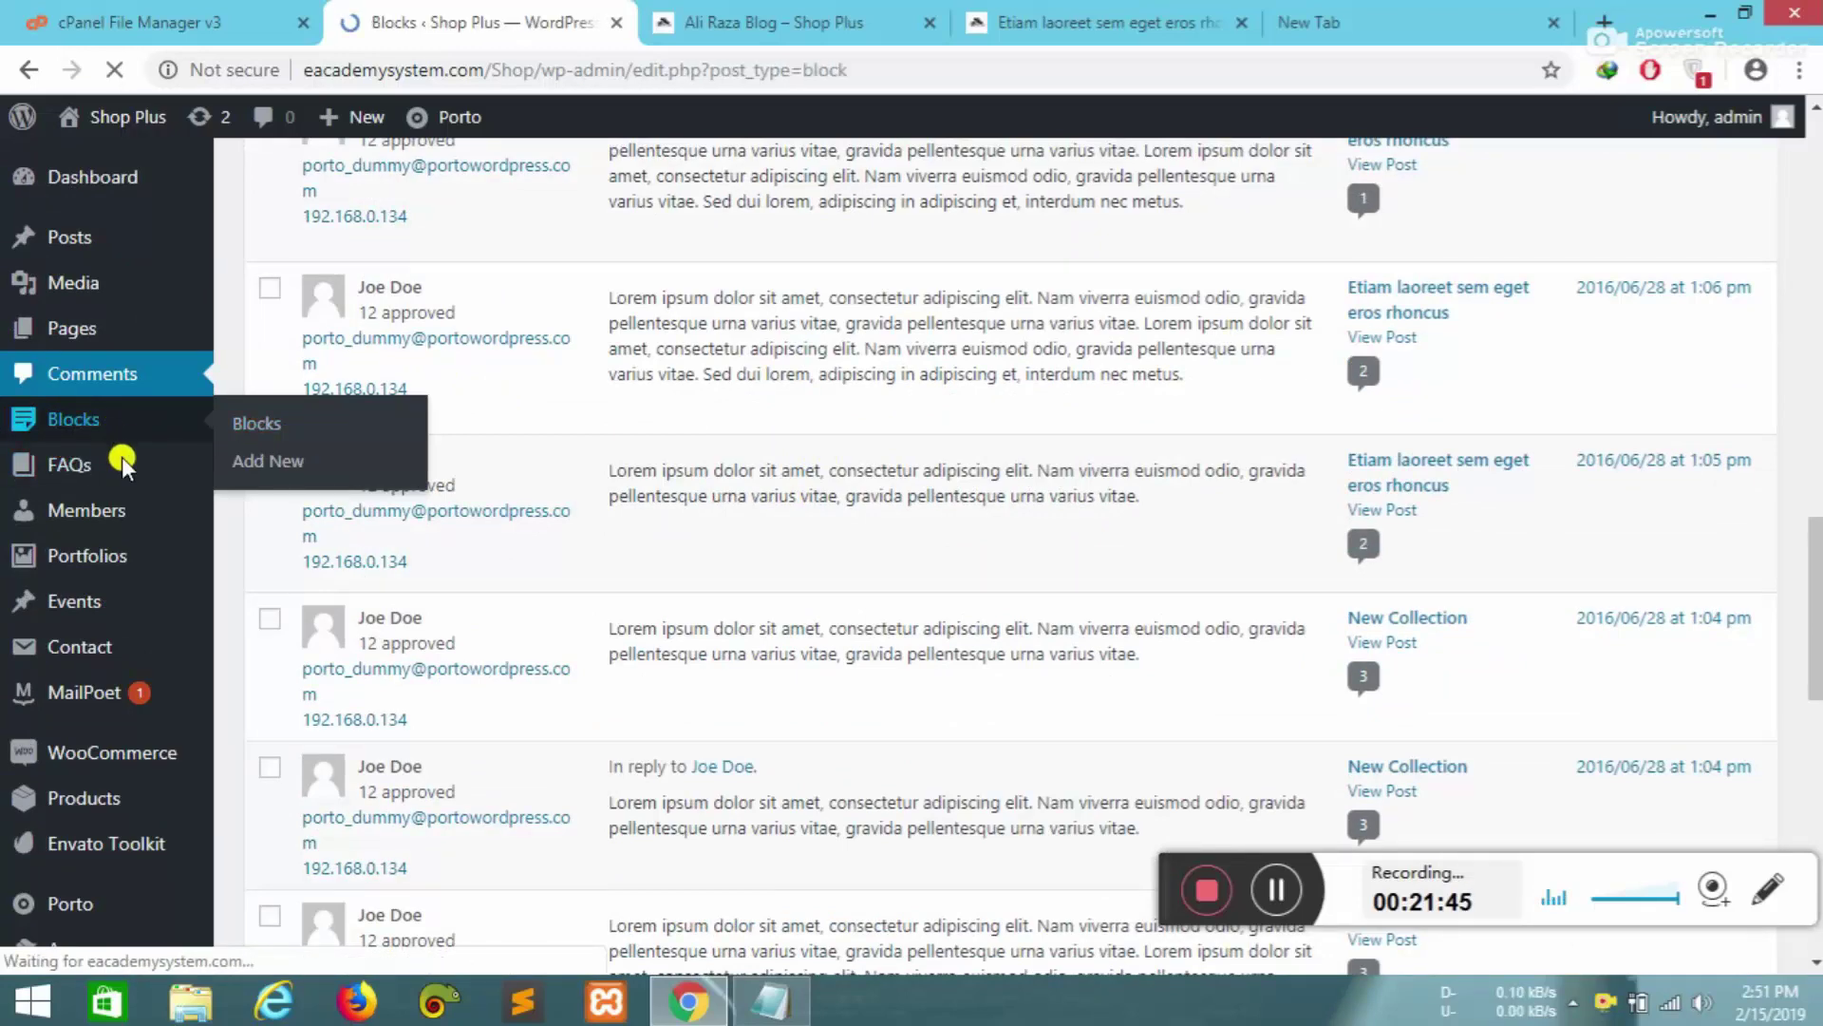
scroll(276, 533, "down", 1)
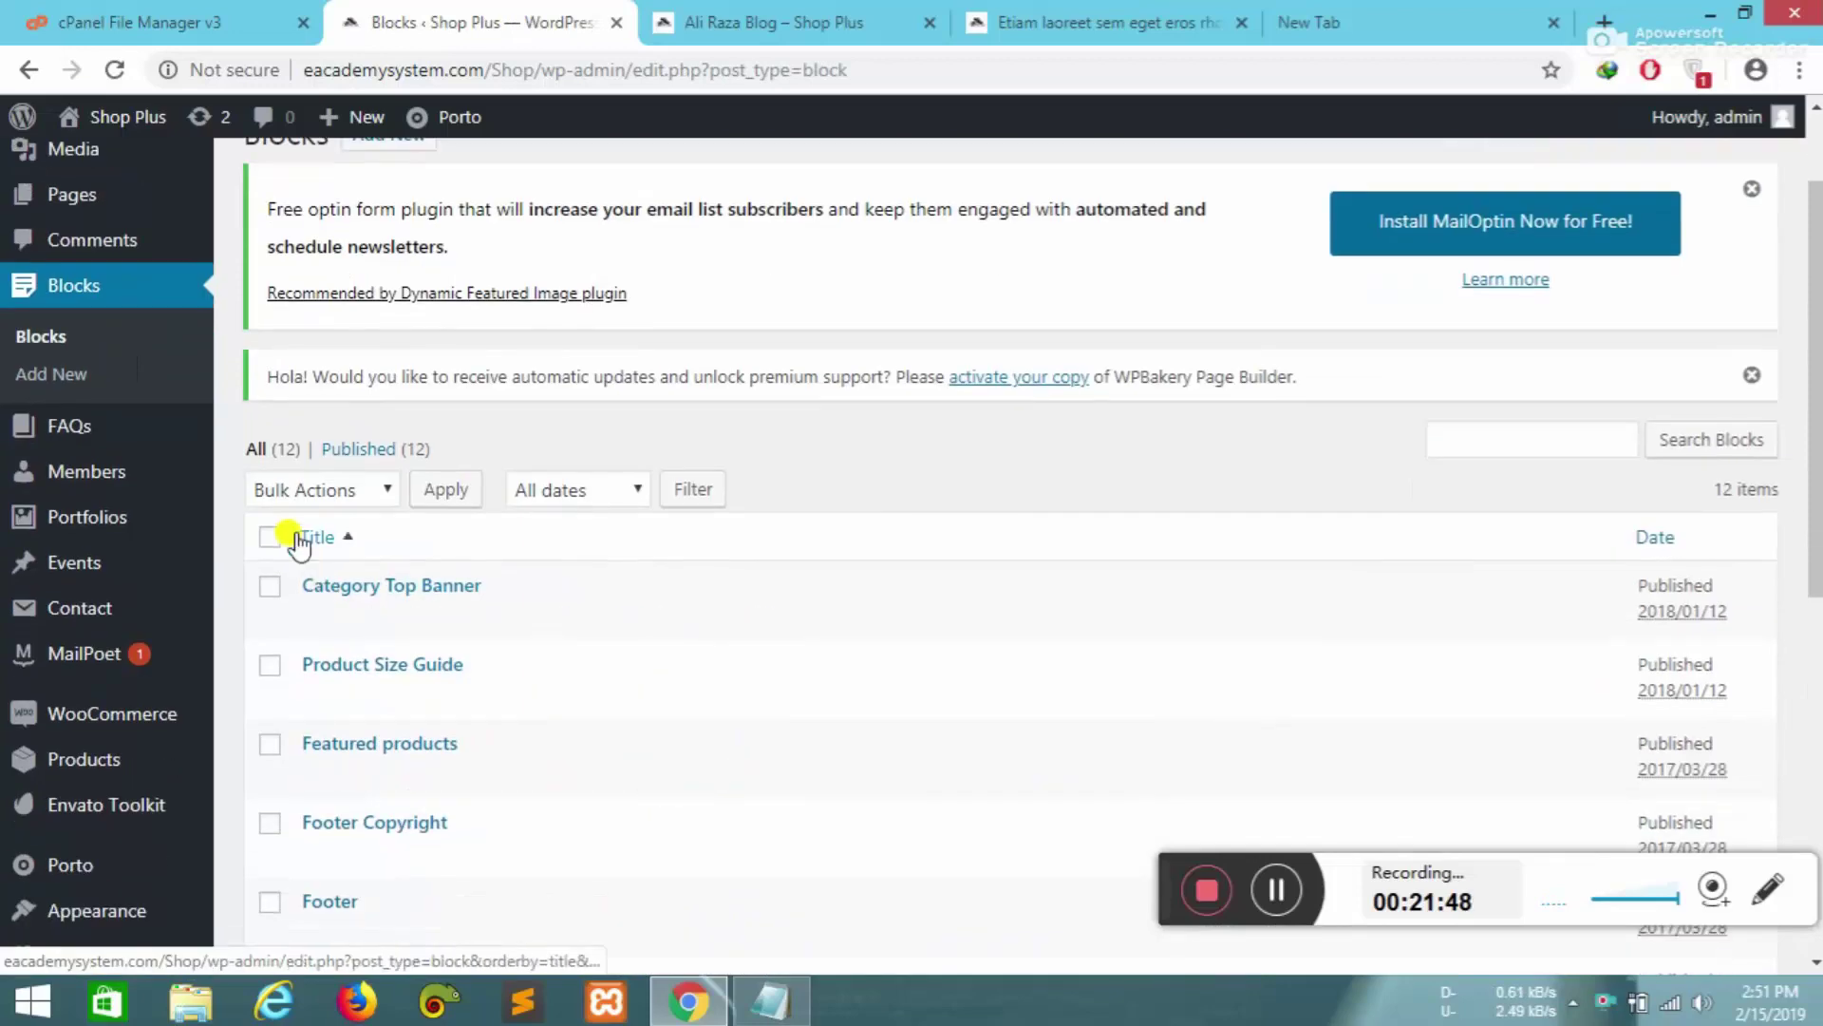
scroll(419, 602, "down", 2)
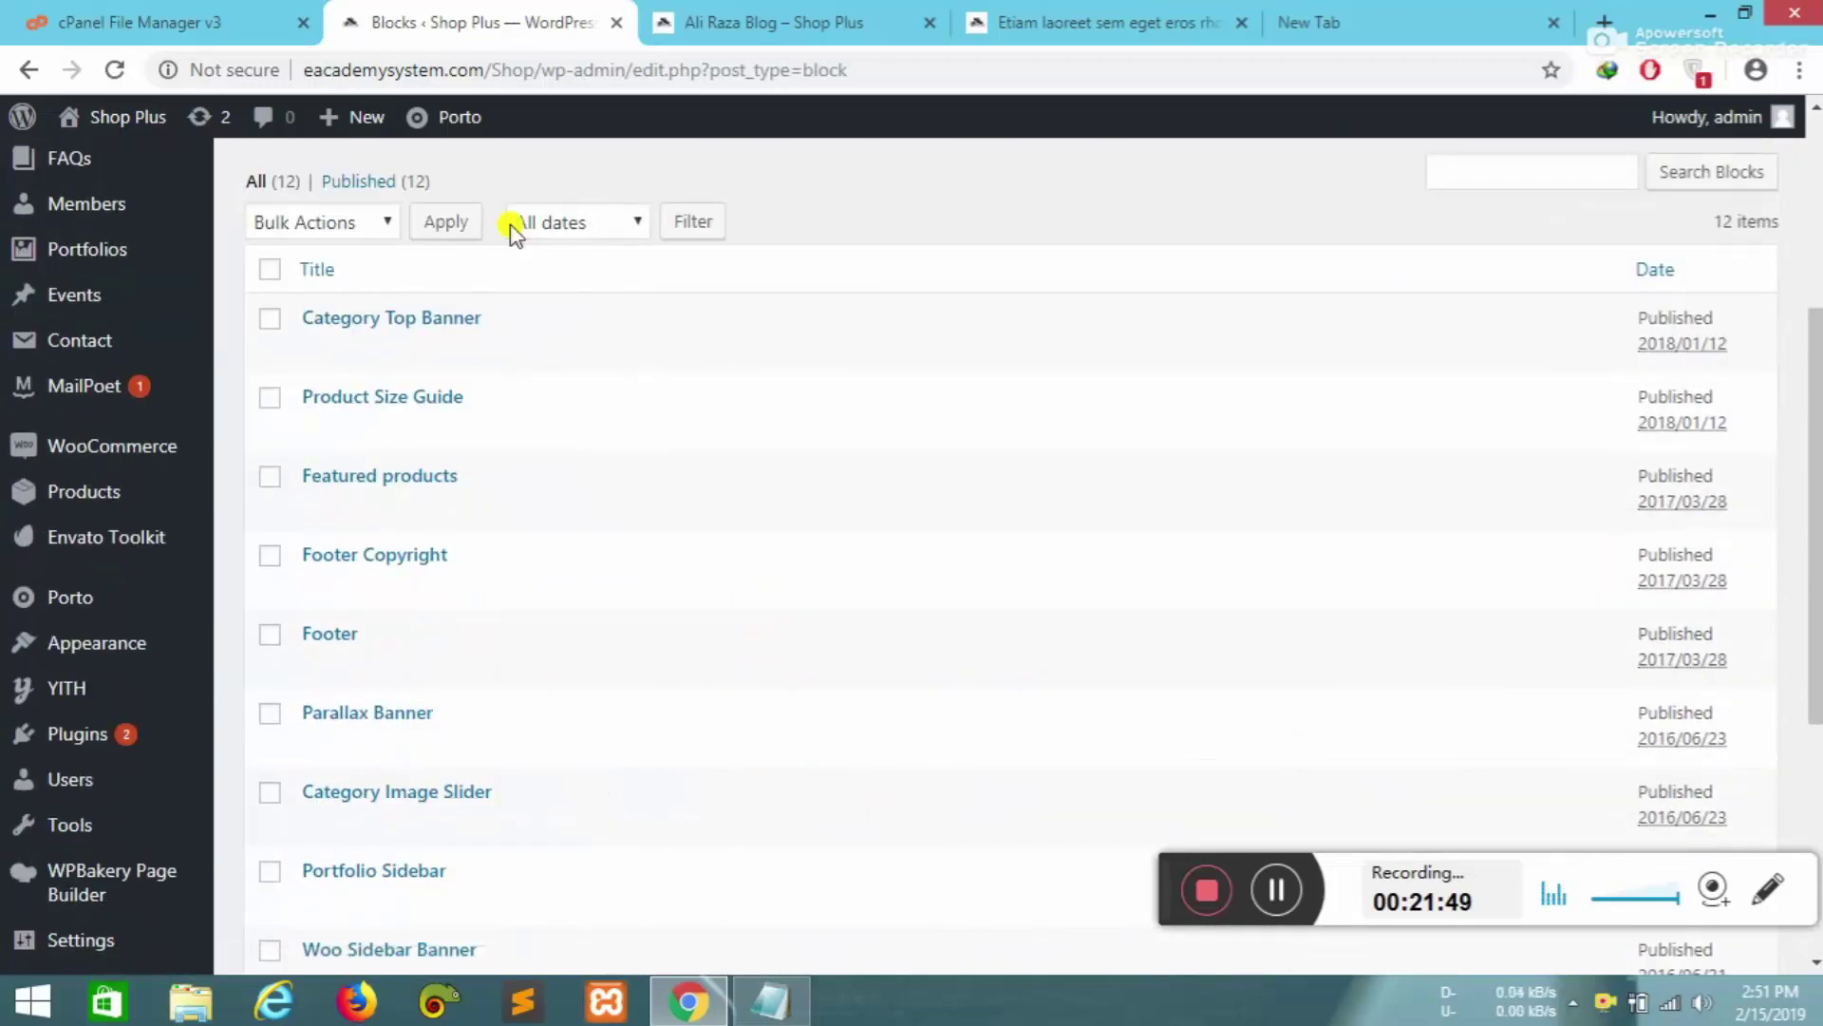
- Highlight the copyright line in the published blog post's footer and return to the Blocks list
left_click(821, 13)
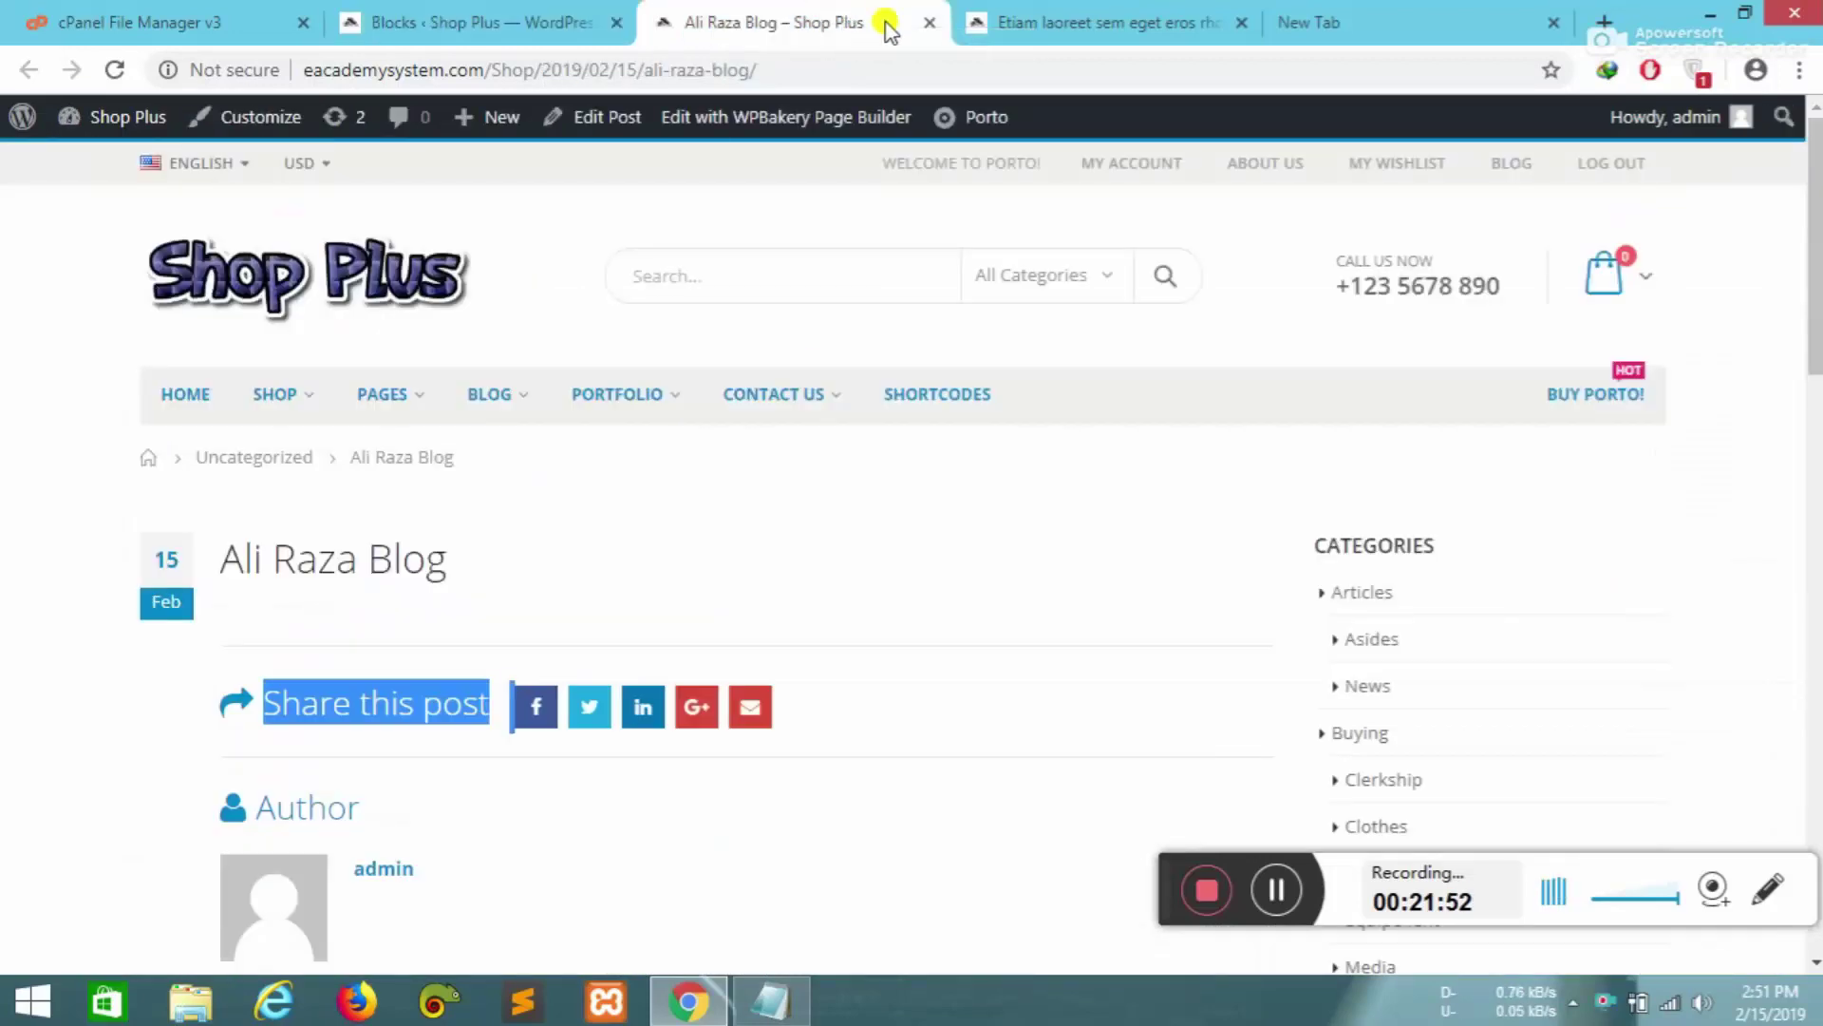
scroll(782, 456, "down", 15)
left_click_drag(893, 850, 541, 836)
left_click(475, 22)
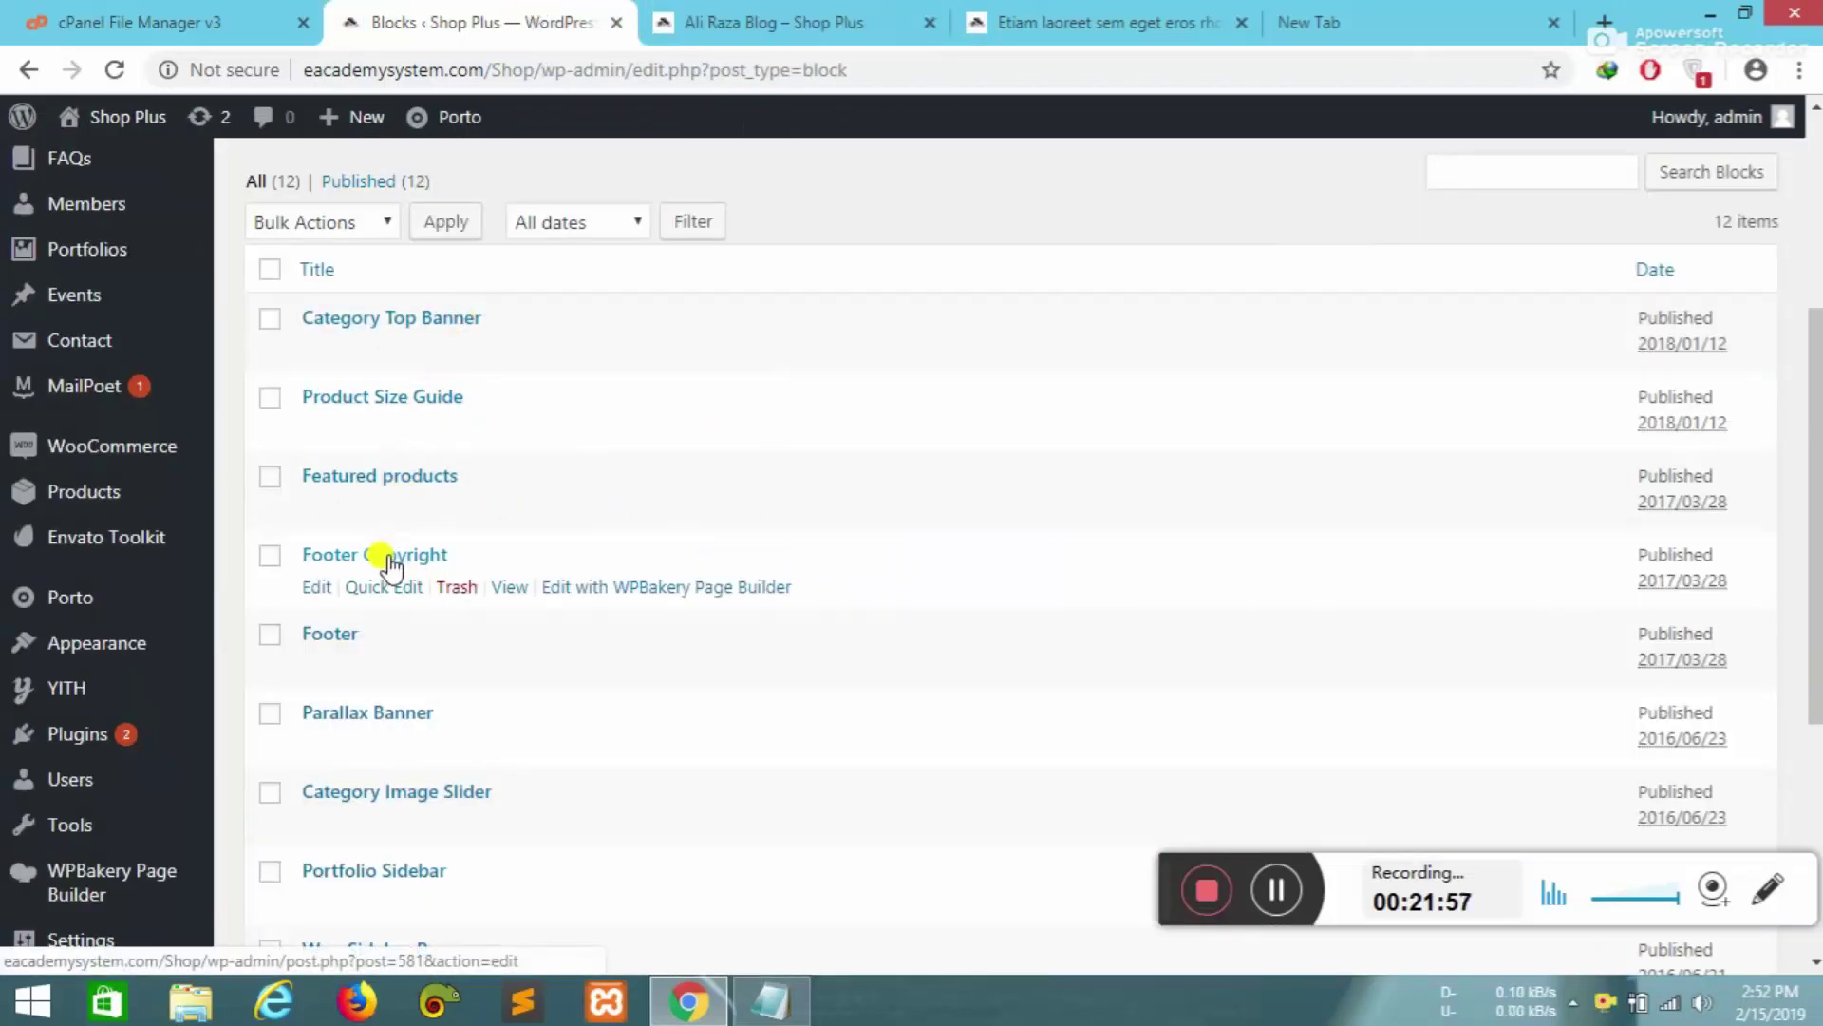
- Open the Footer Copyright block in WPBakery's Frontend Editor, looking through the remaining blocks while it loads
middle_click(321, 592)
left_click(707, 43)
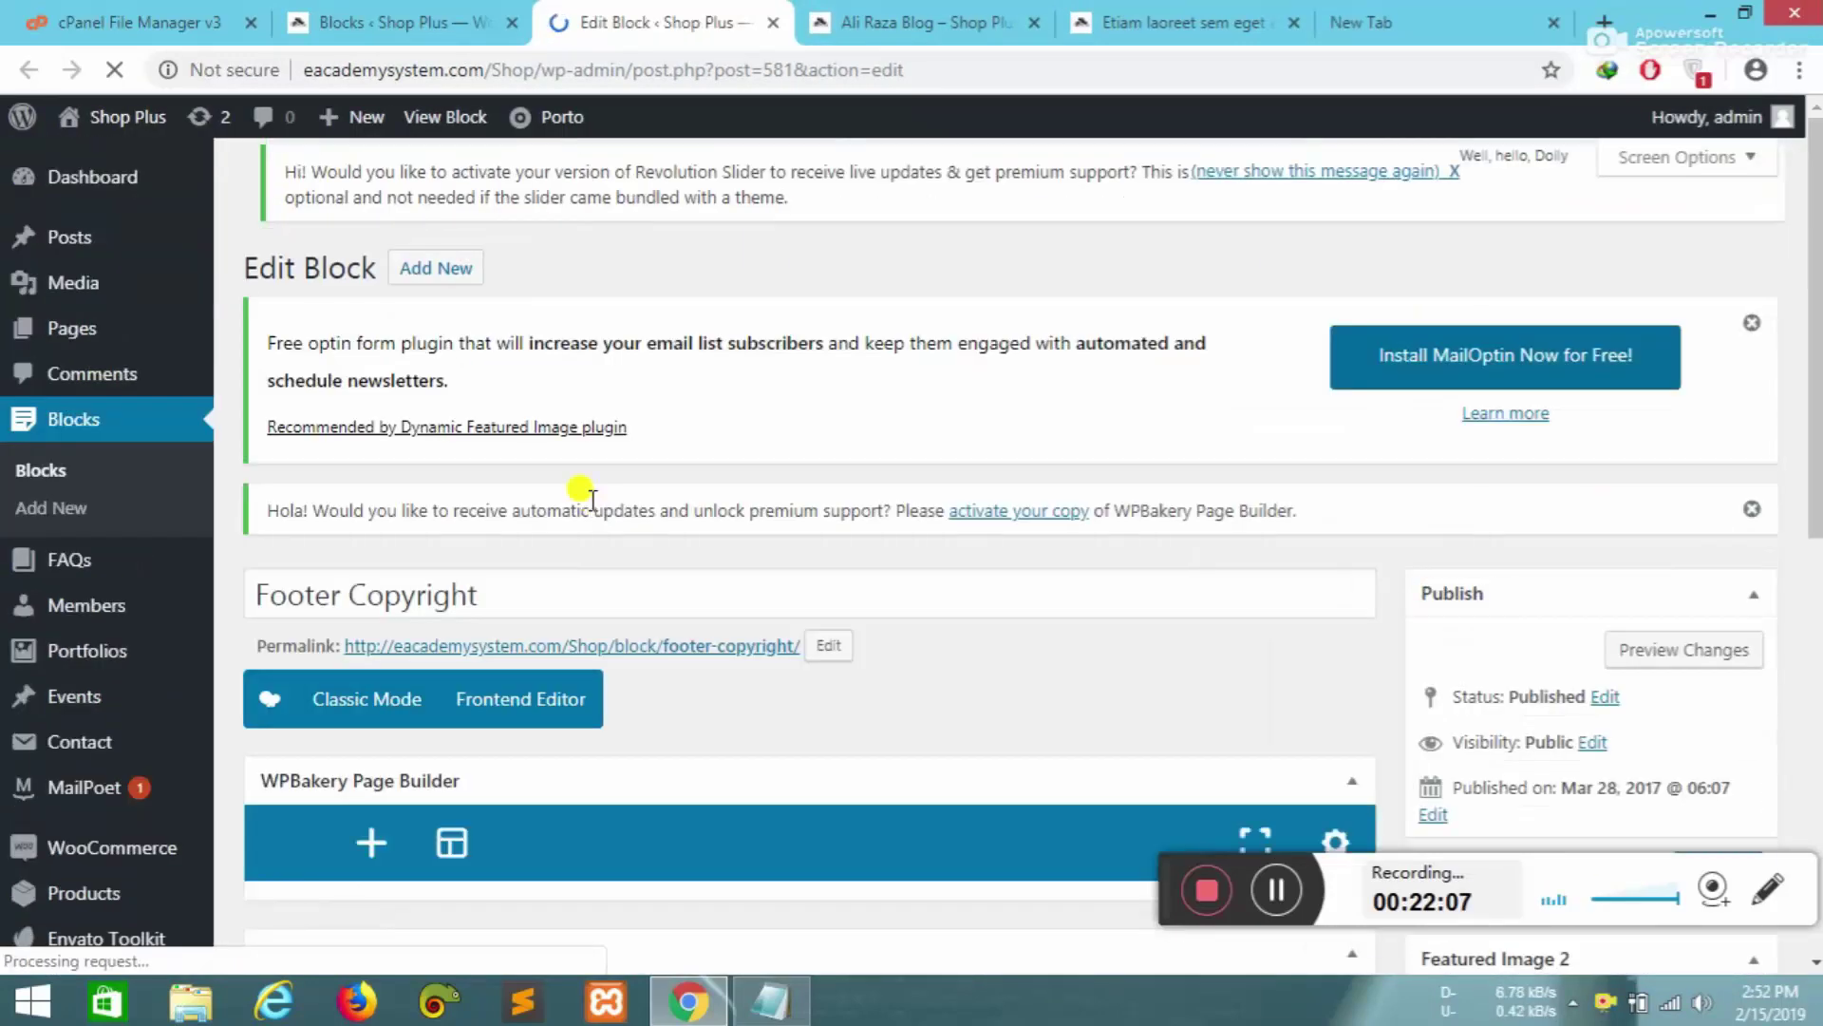
scroll(591, 498, "down", 9)
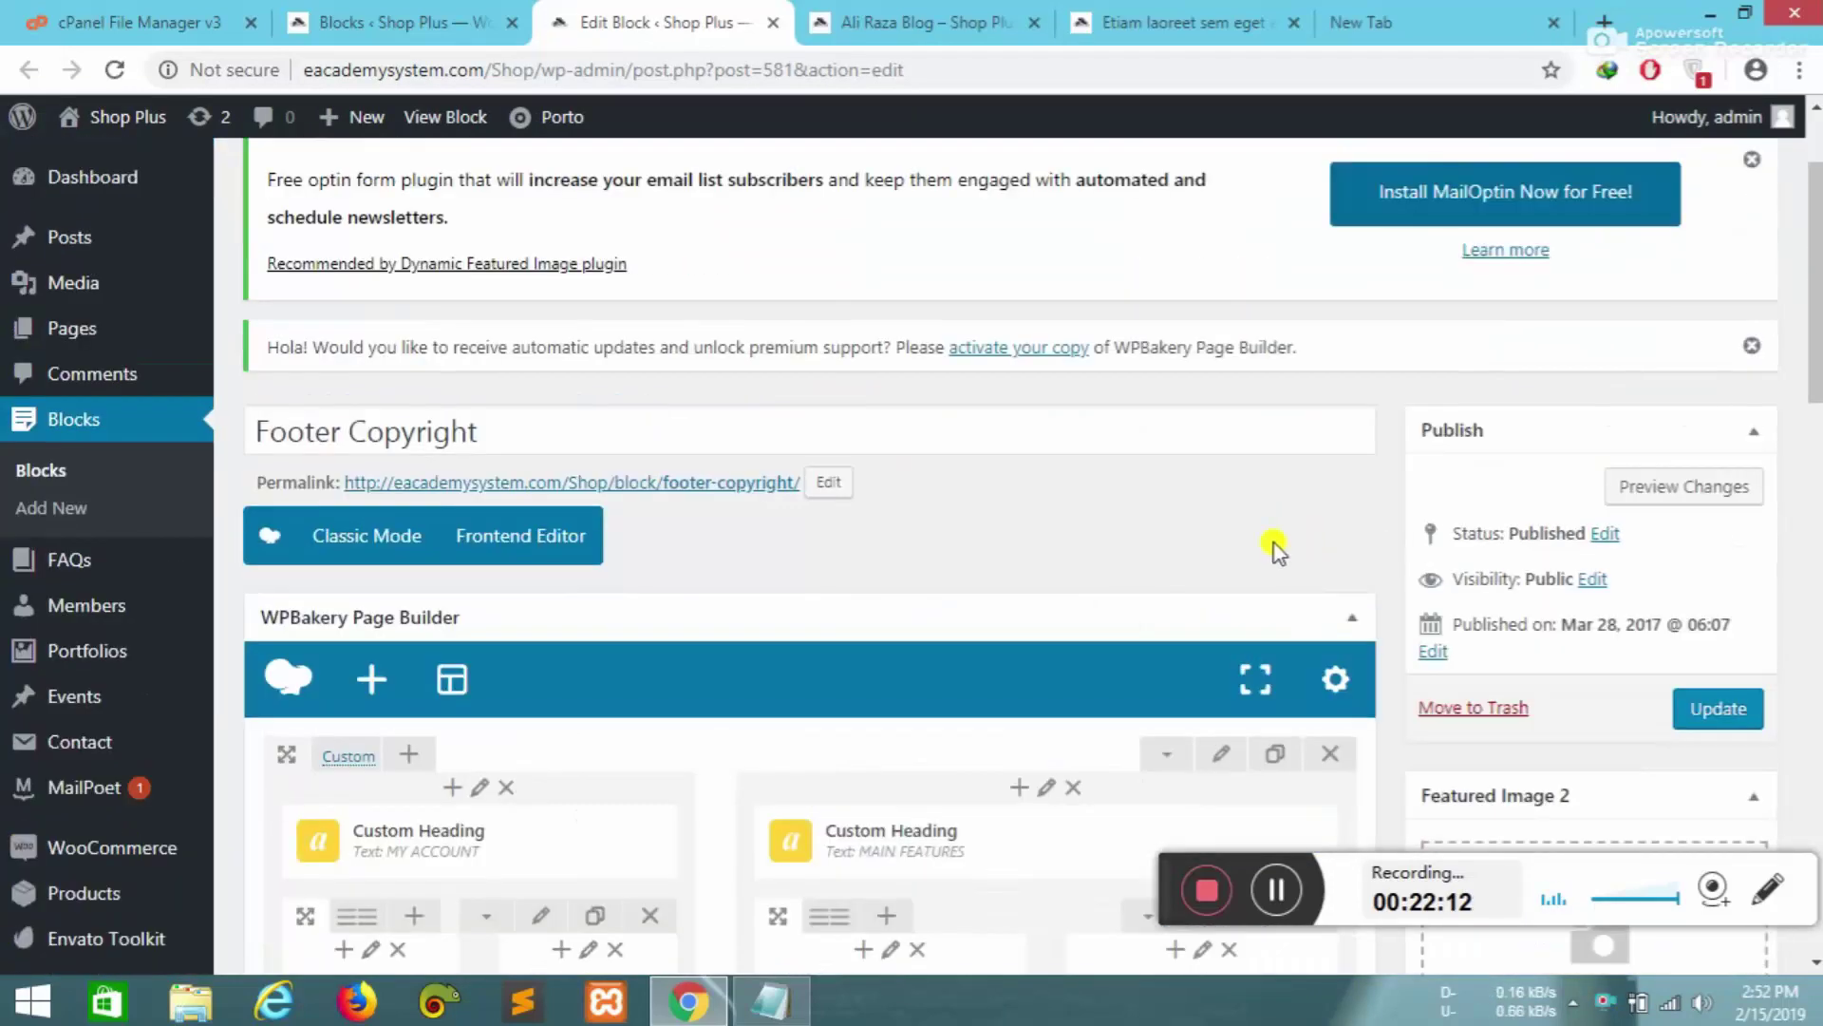
left_click(482, 542)
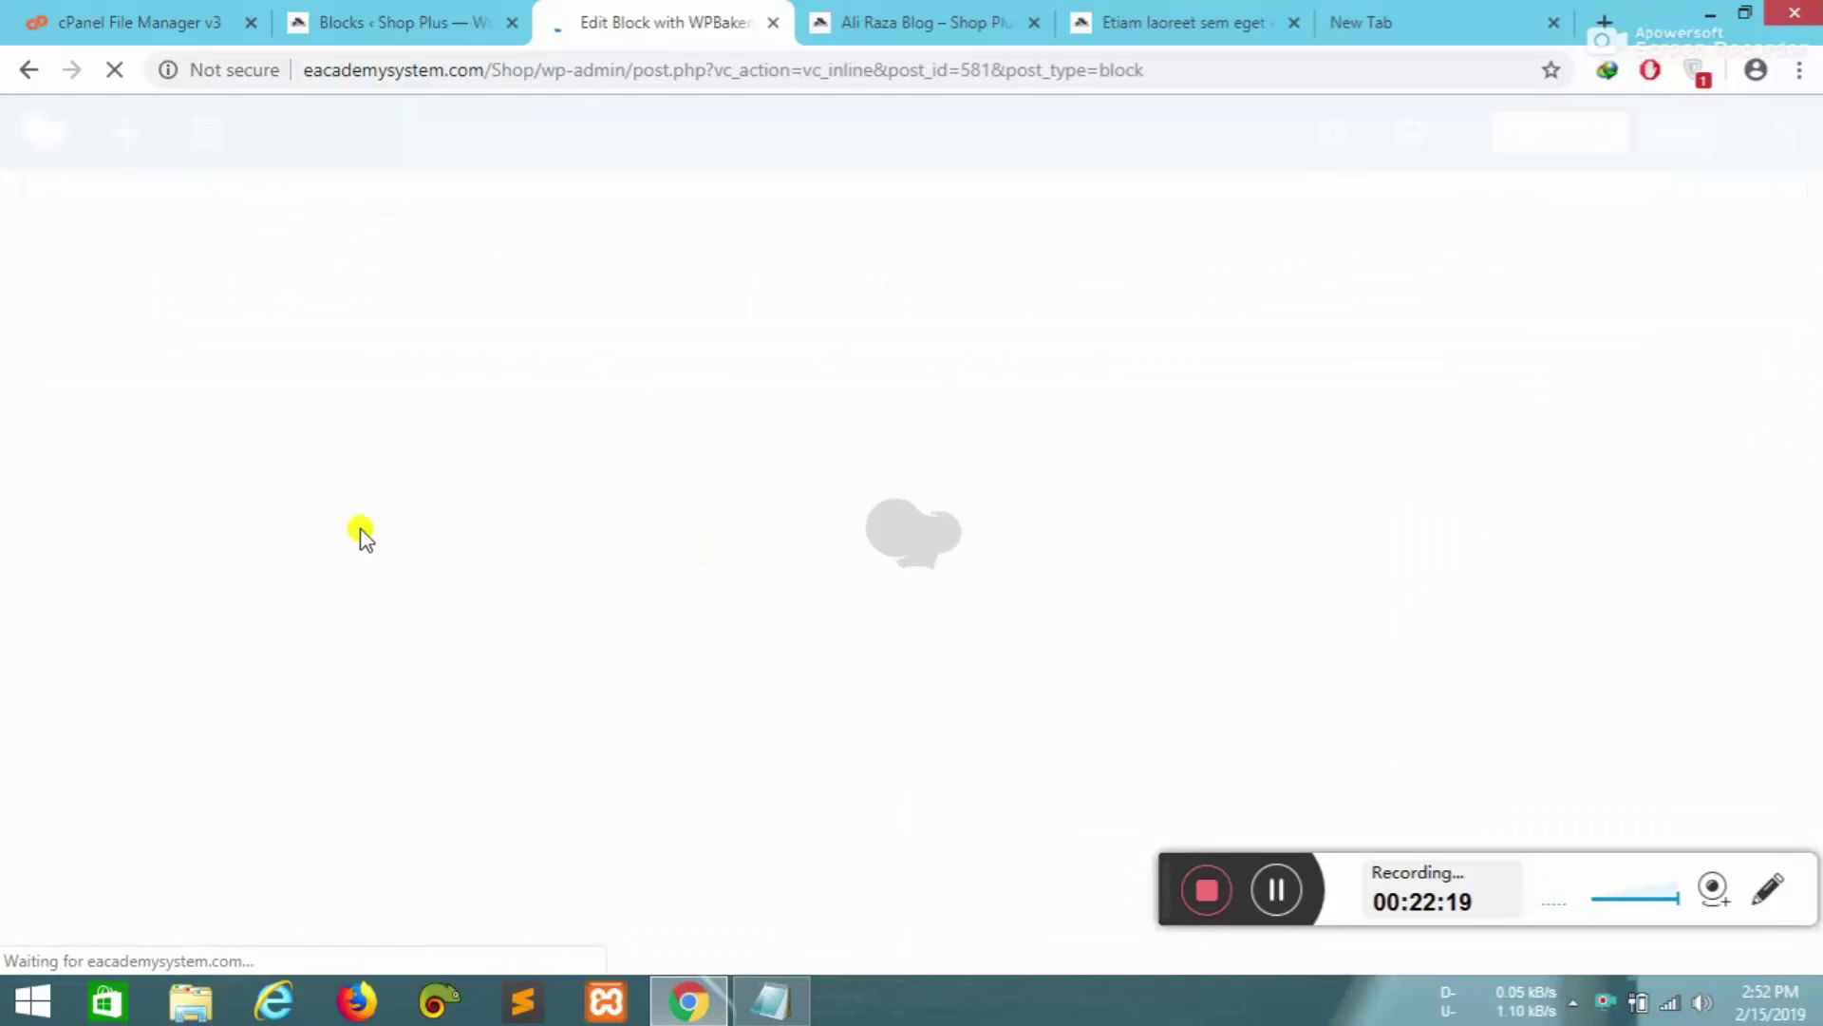
left_click(360, 21)
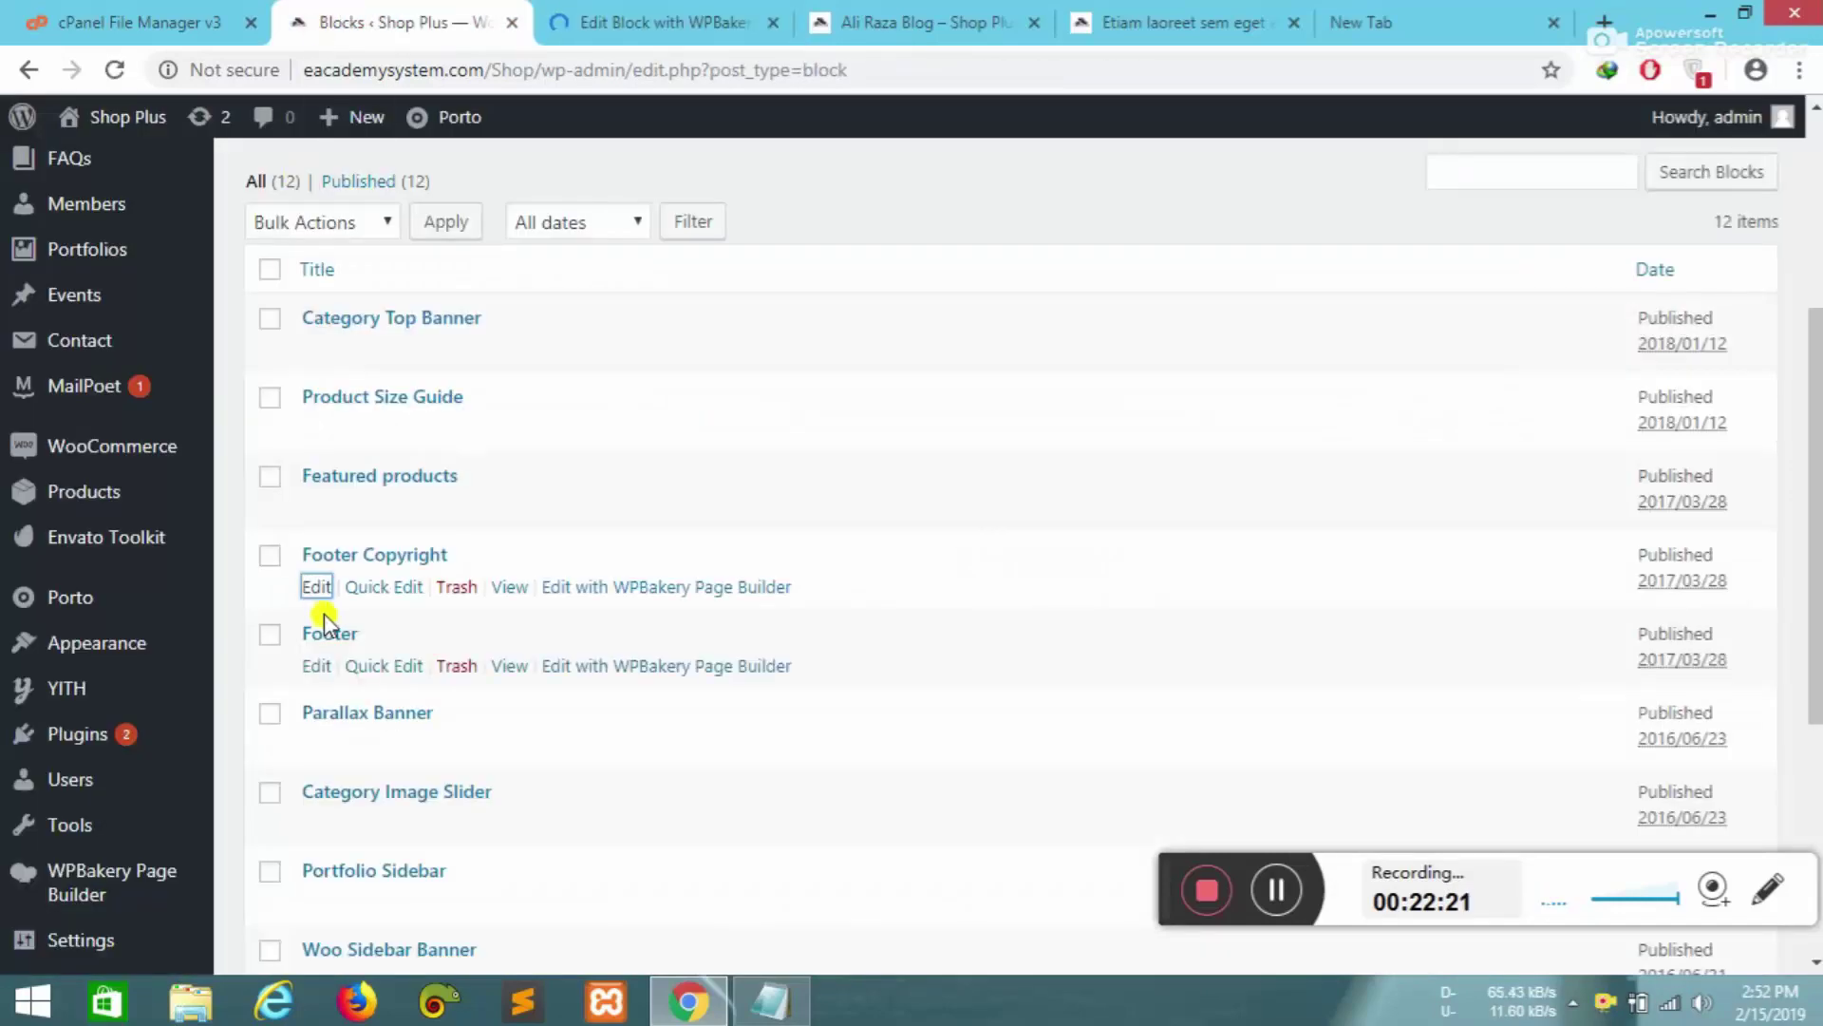
scroll(397, 408, "down", 4)
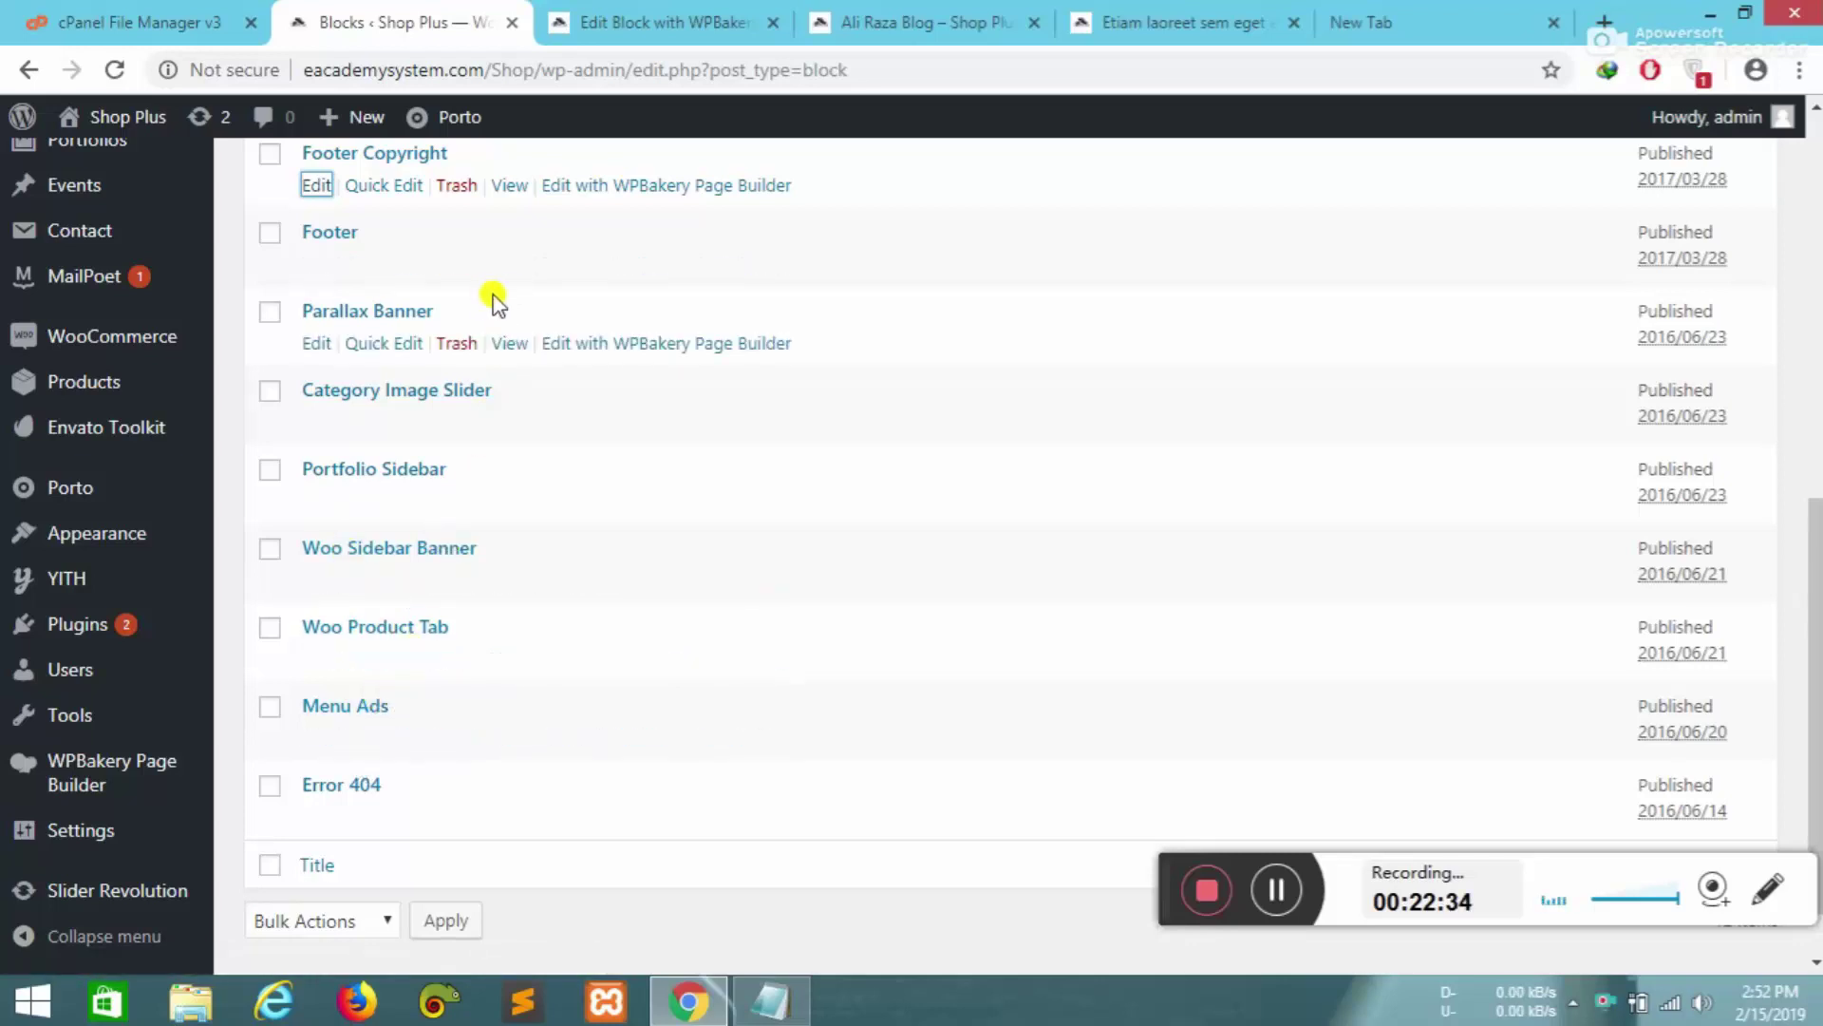
left_click(700, 25)
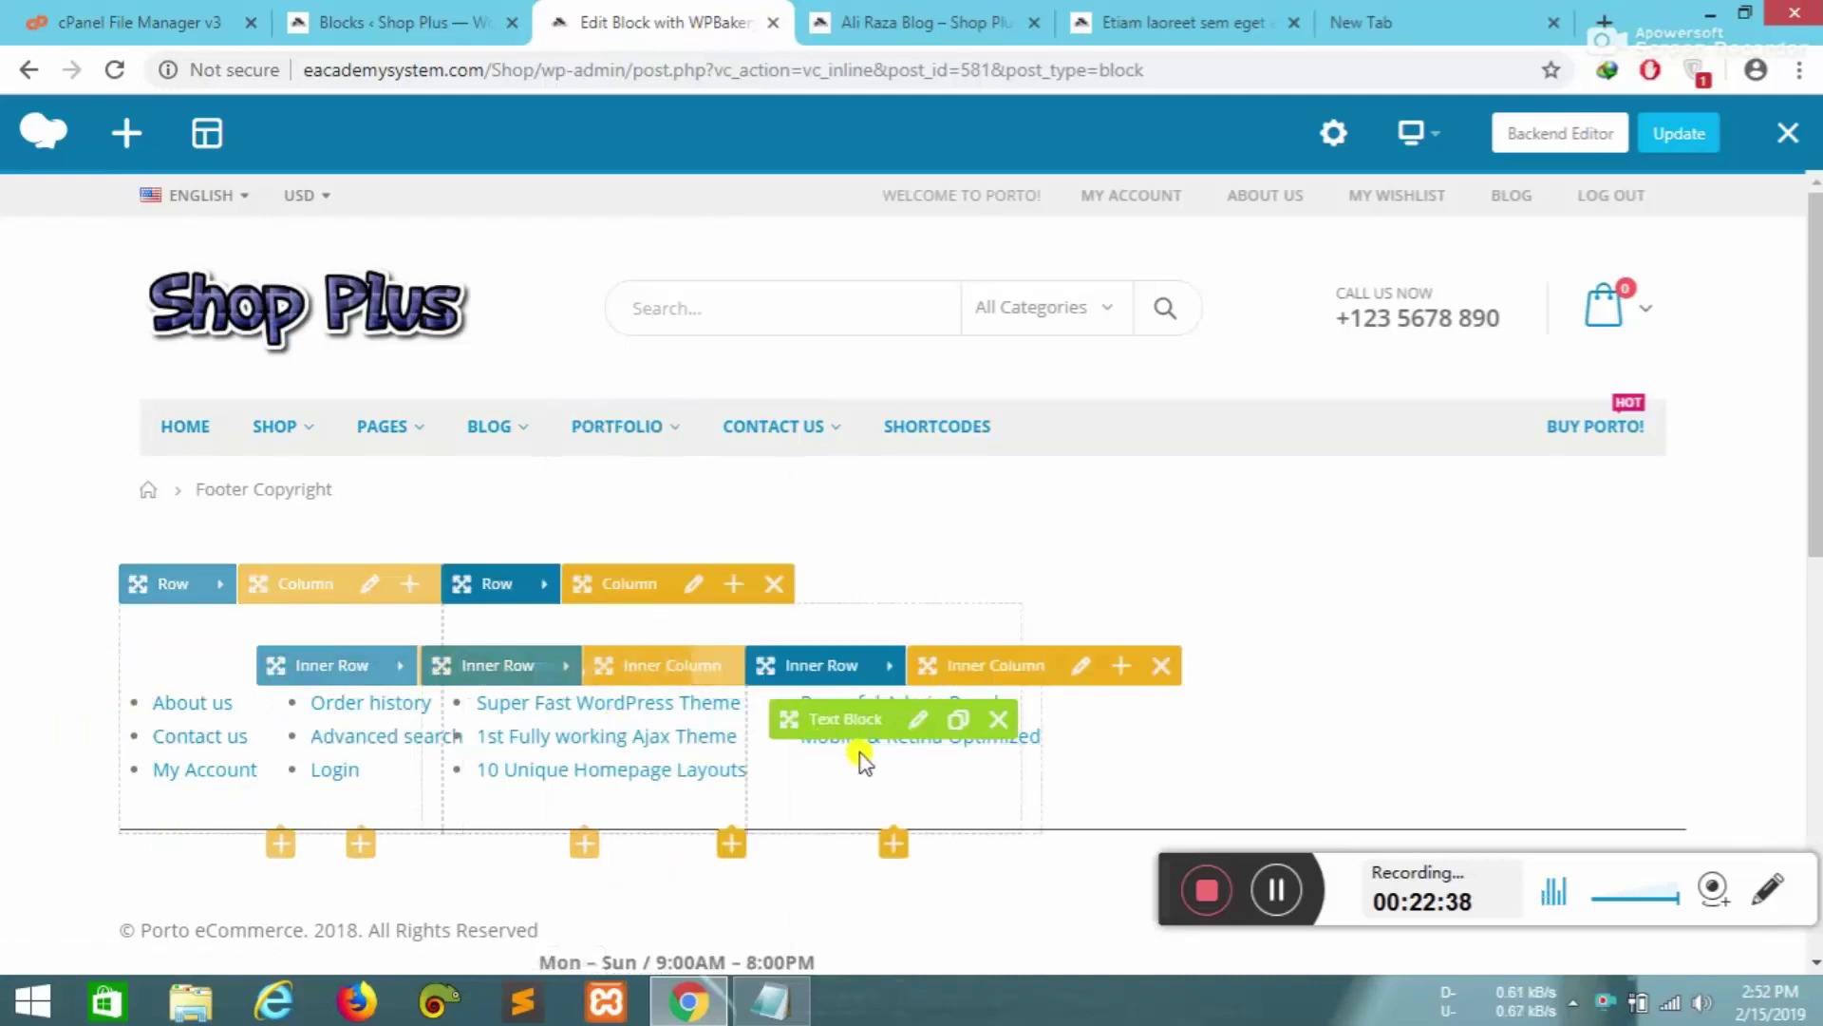
- Change the copyright text block to "©Online Shop 2018. All Rights Reserved." and save its settings
scroll(862, 758, "down", 5)
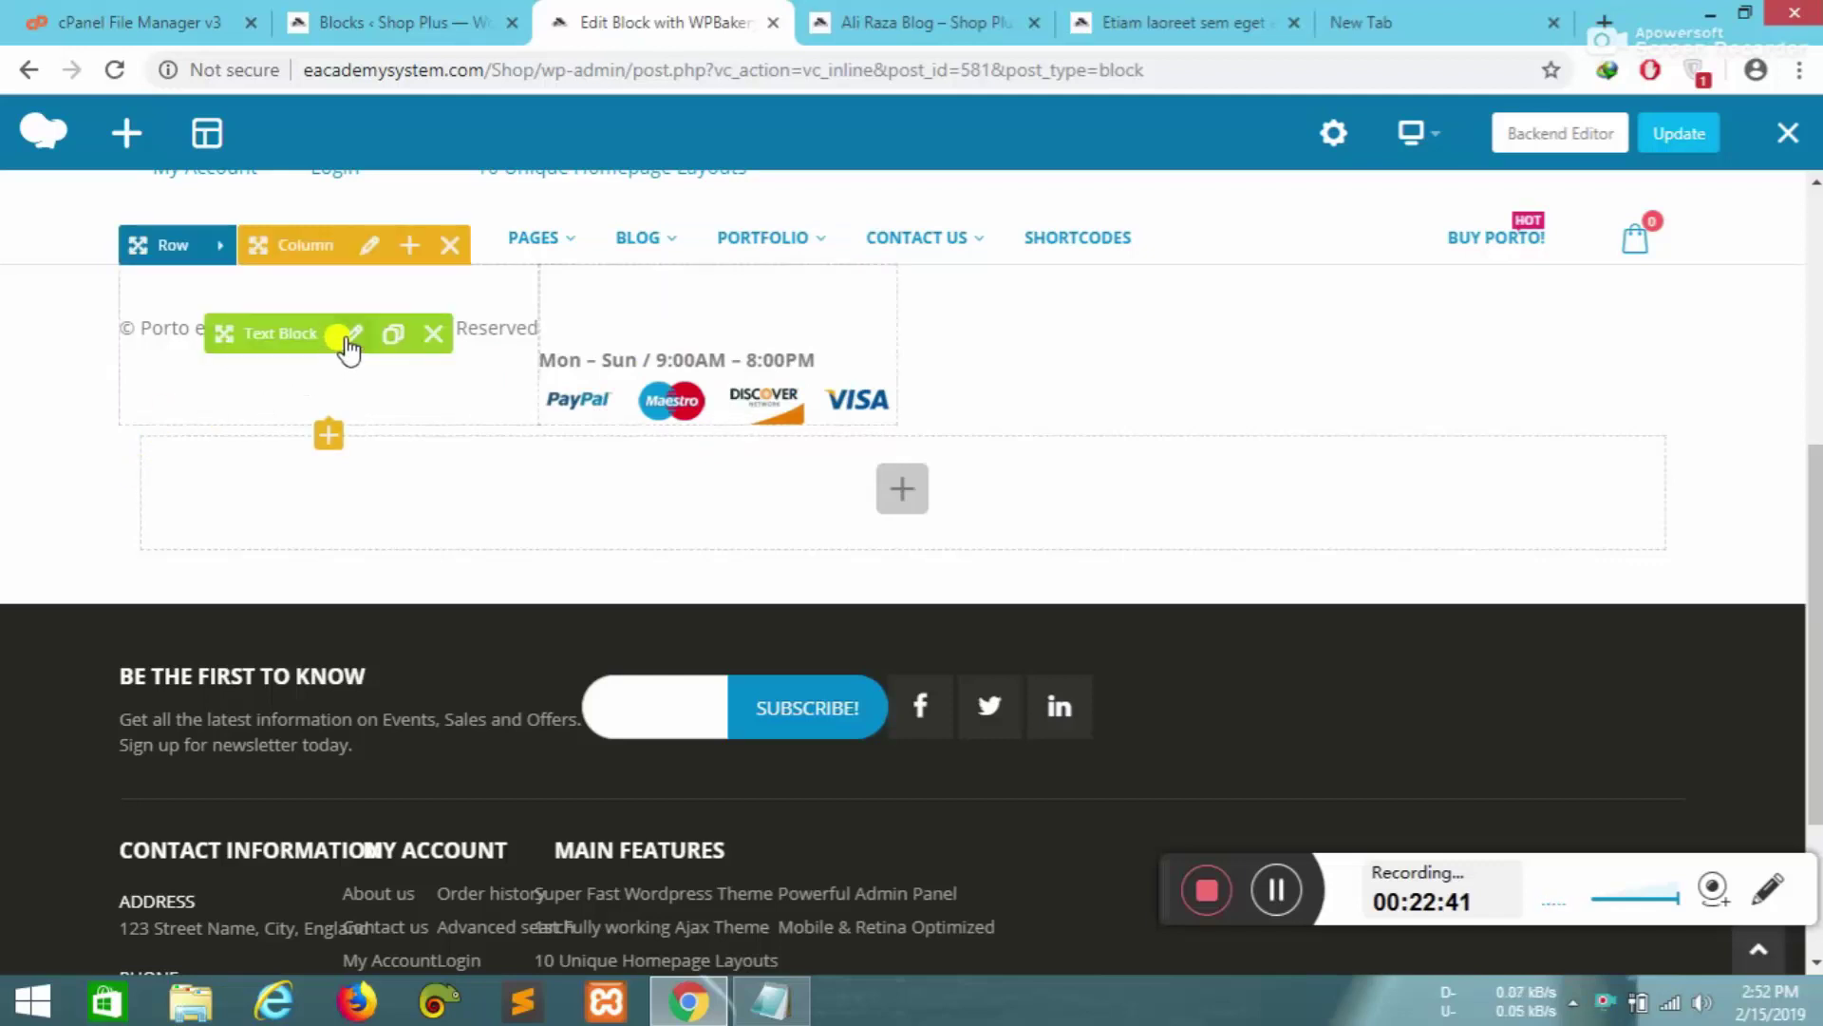
left_click(351, 338)
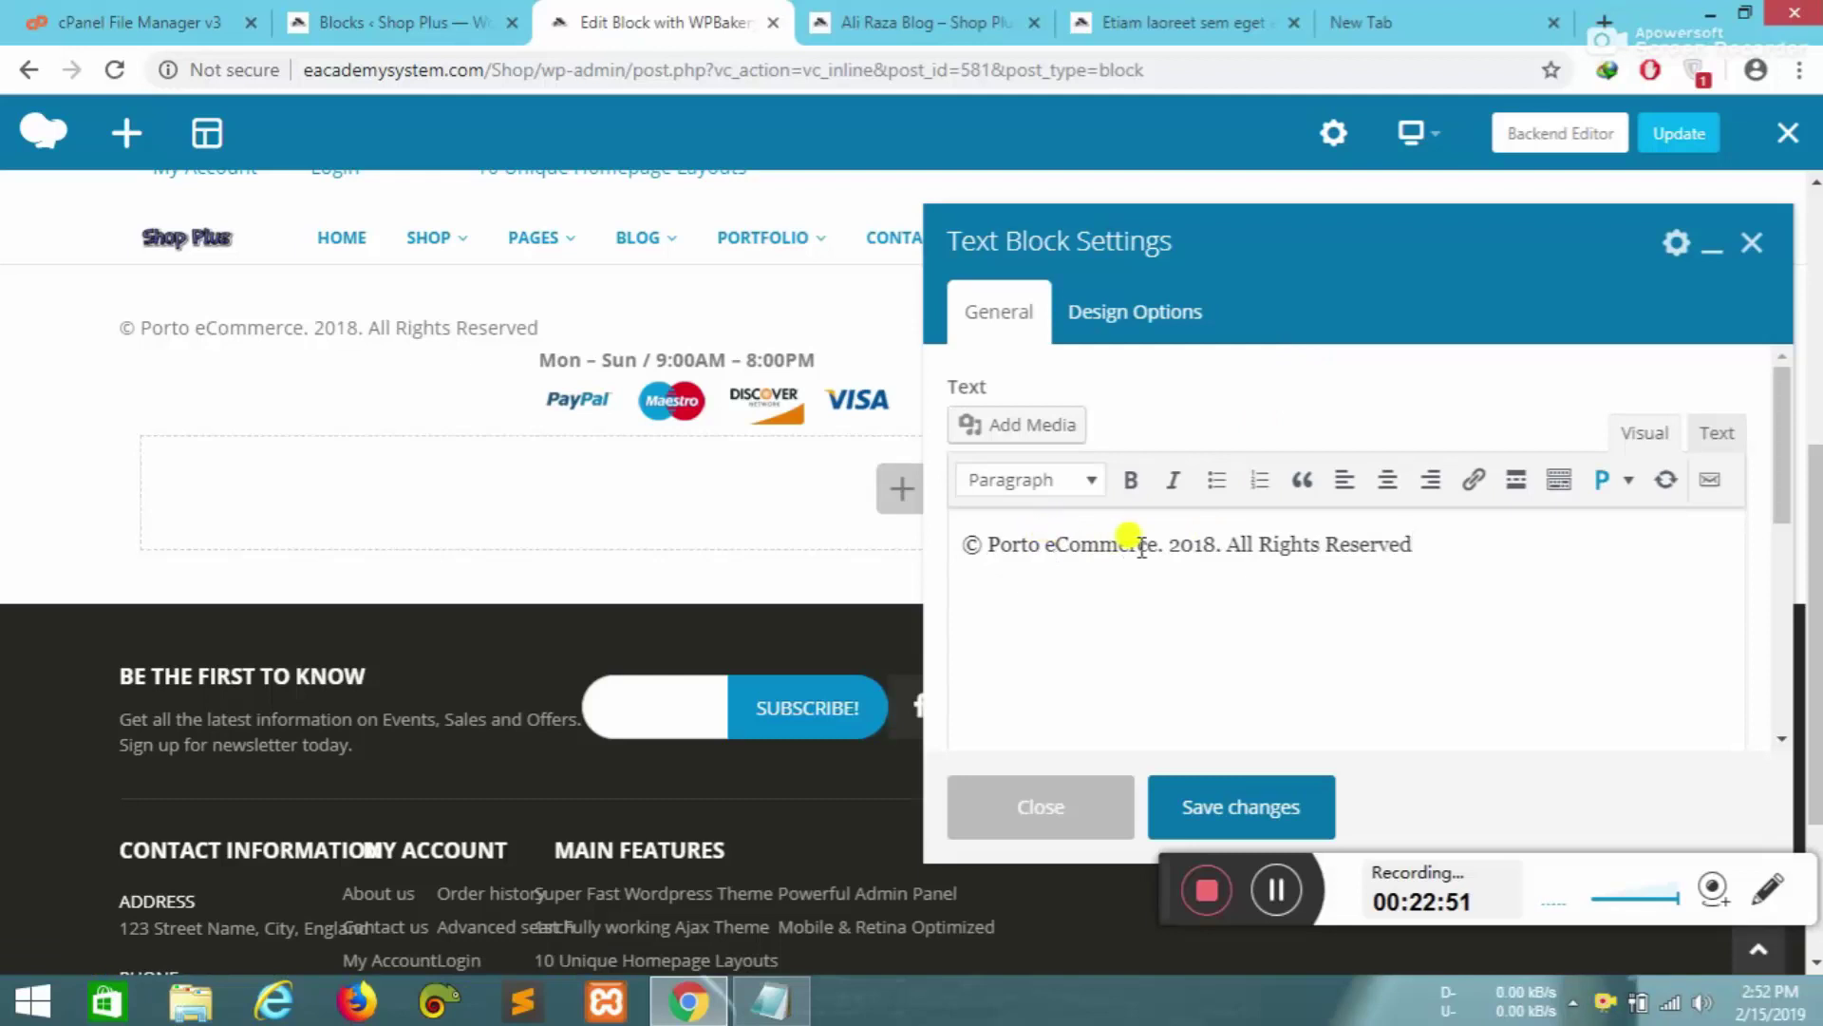
left_click_drag(1169, 543, 985, 538)
type("Online")
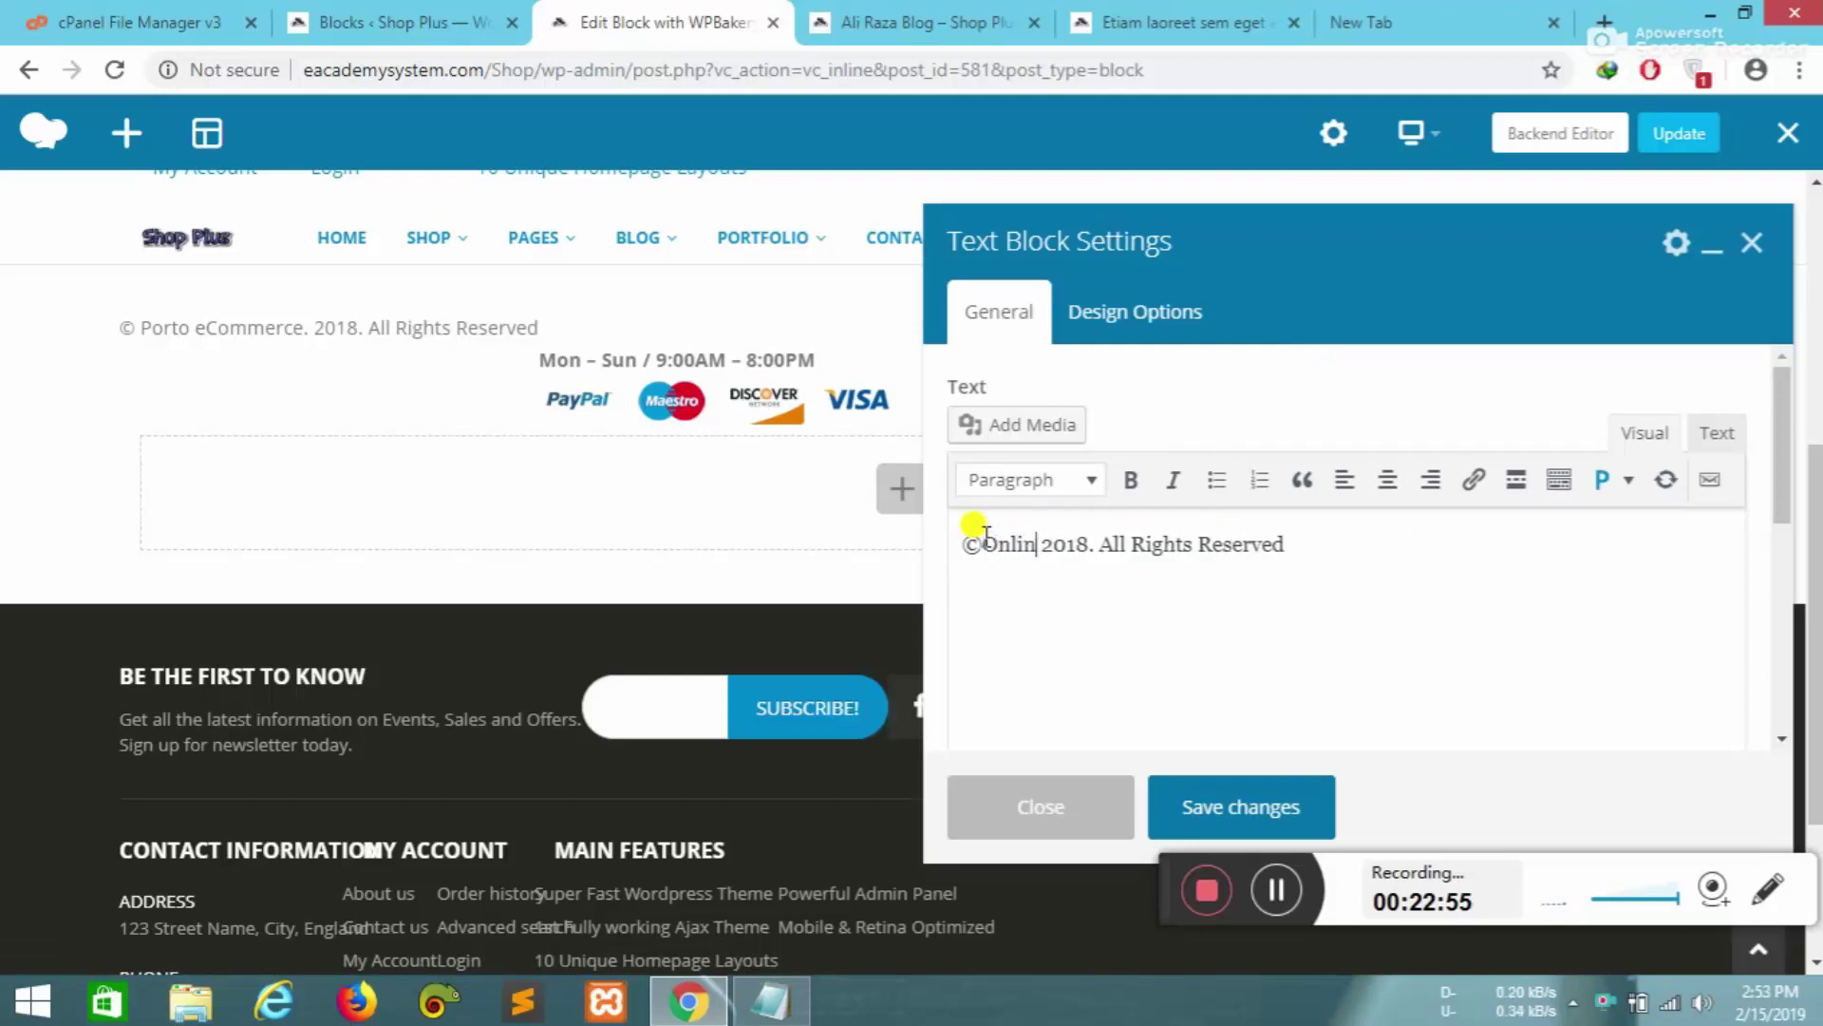
type(" Shop")
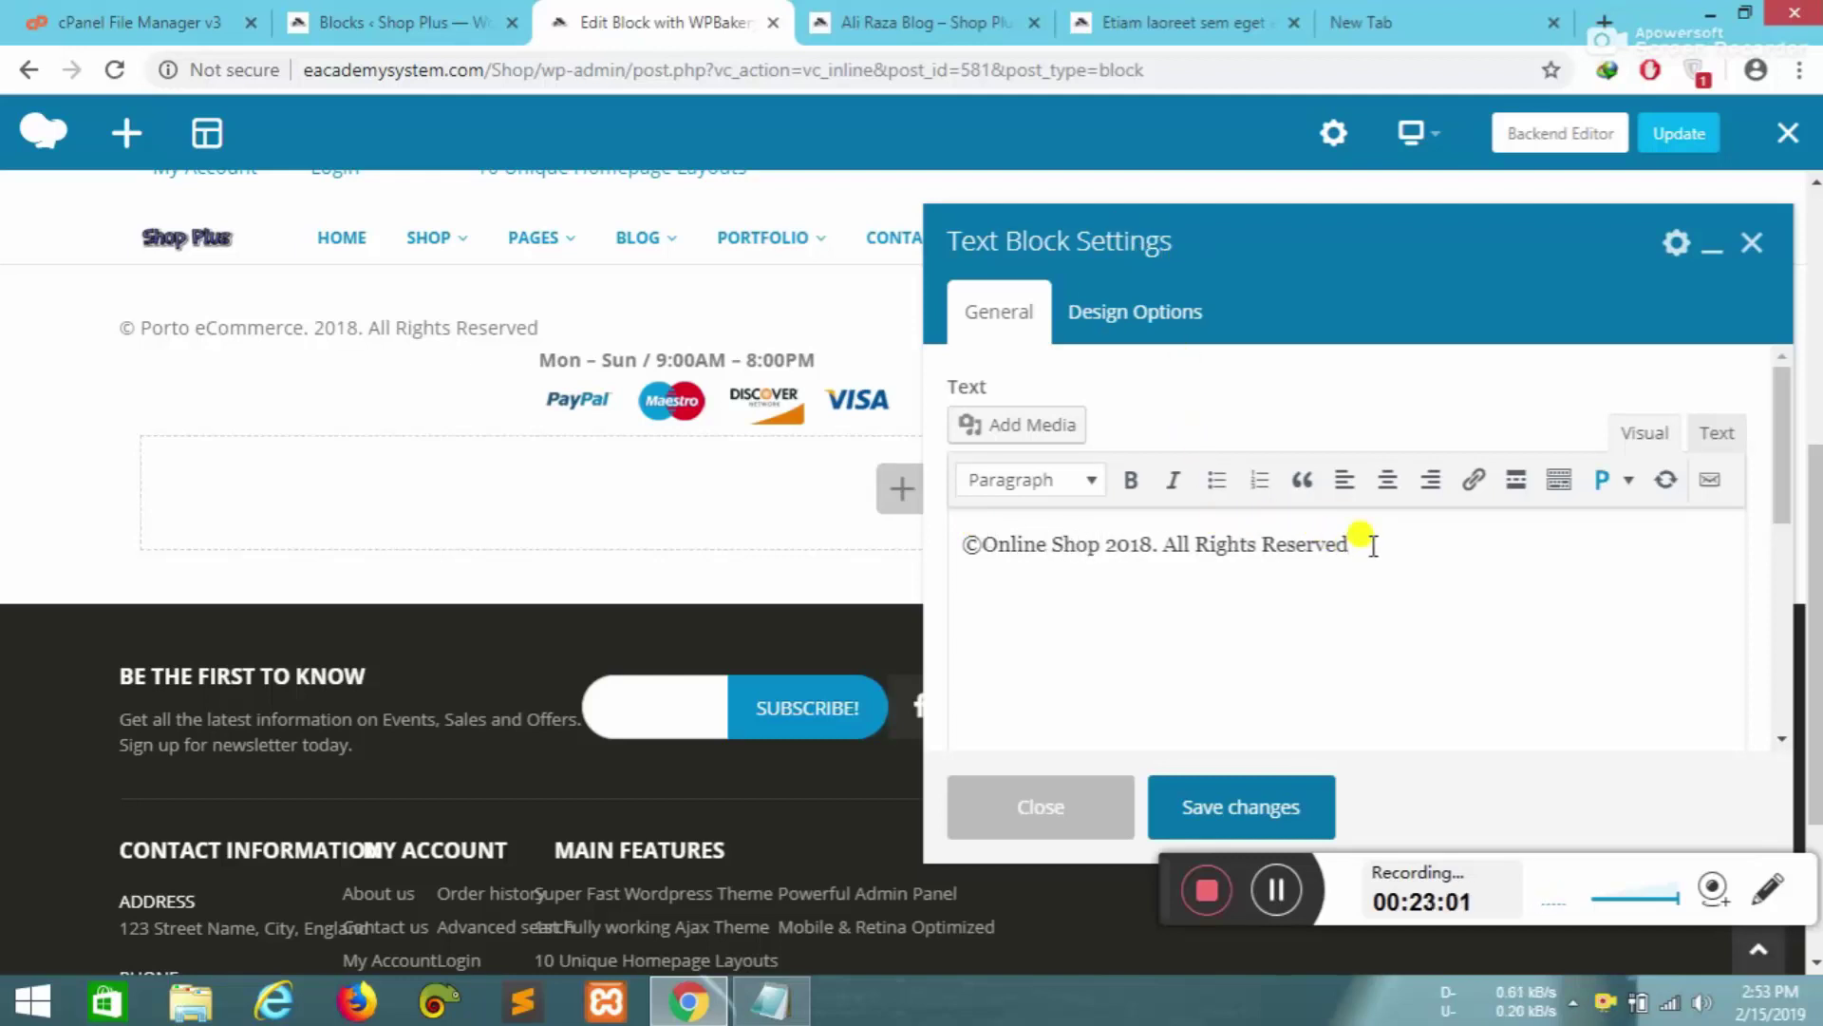
left_click(1272, 807)
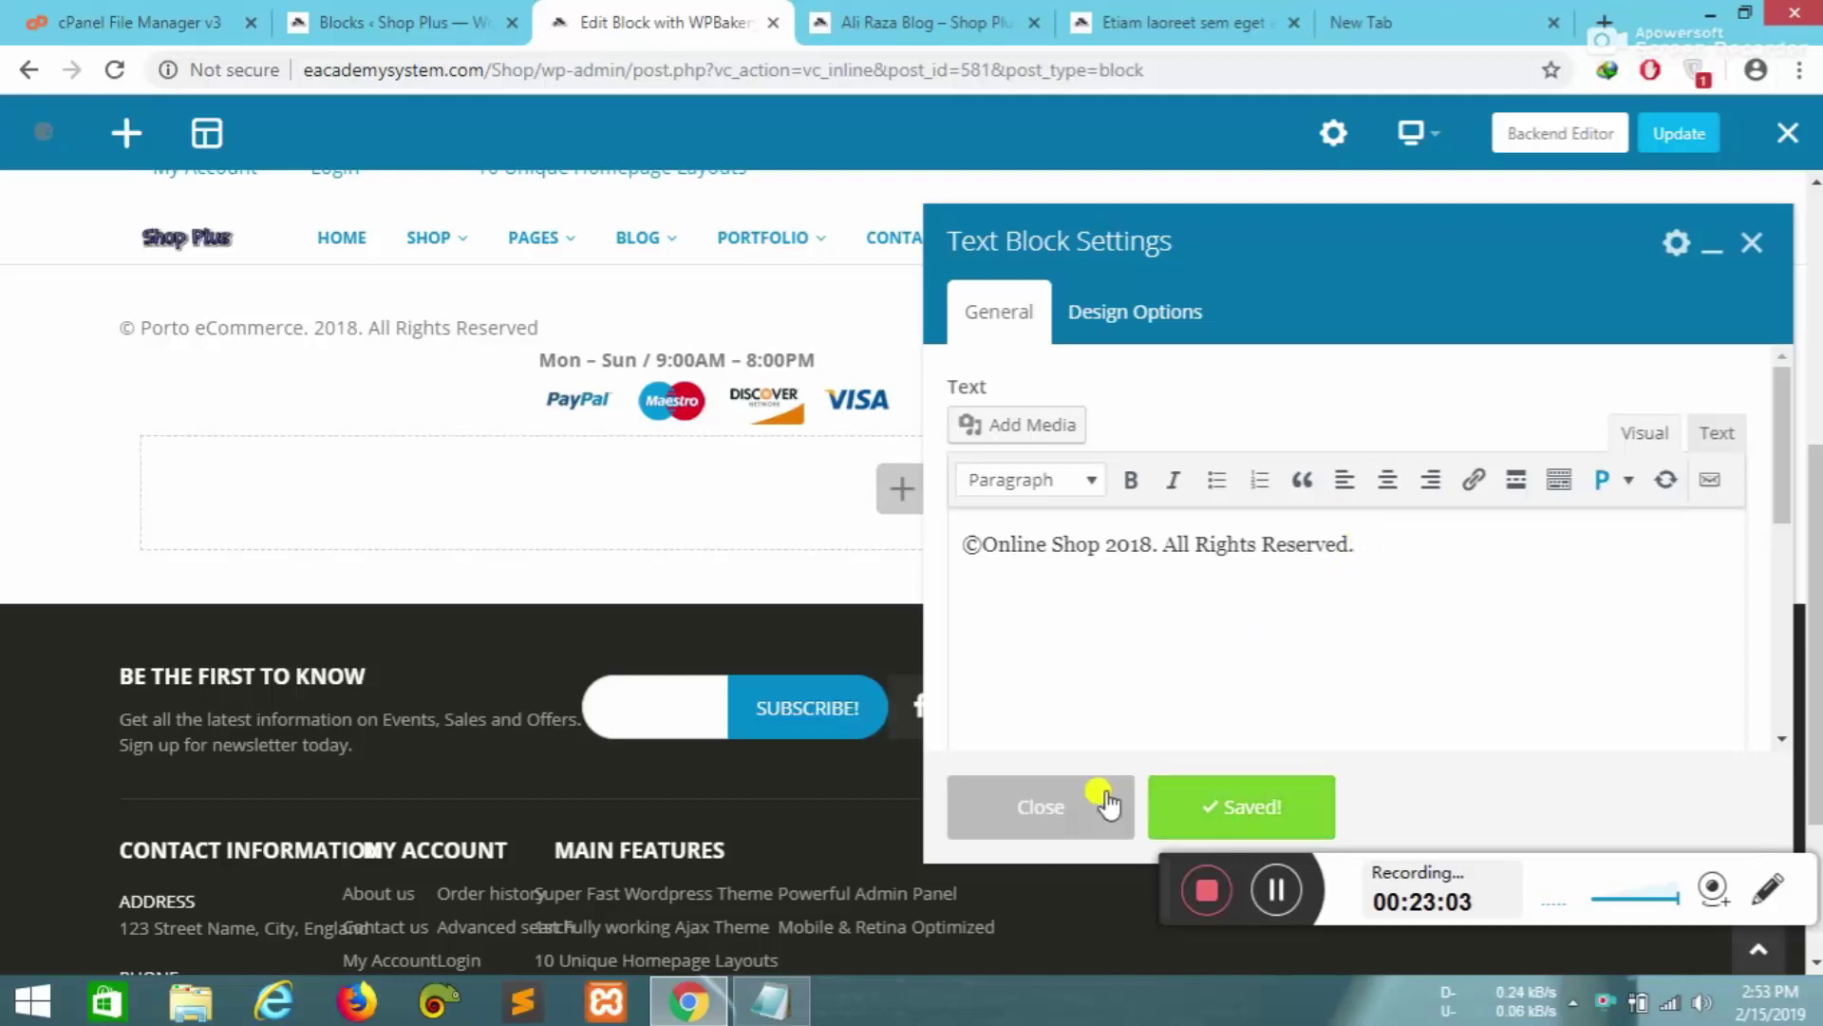
left_click(1108, 798)
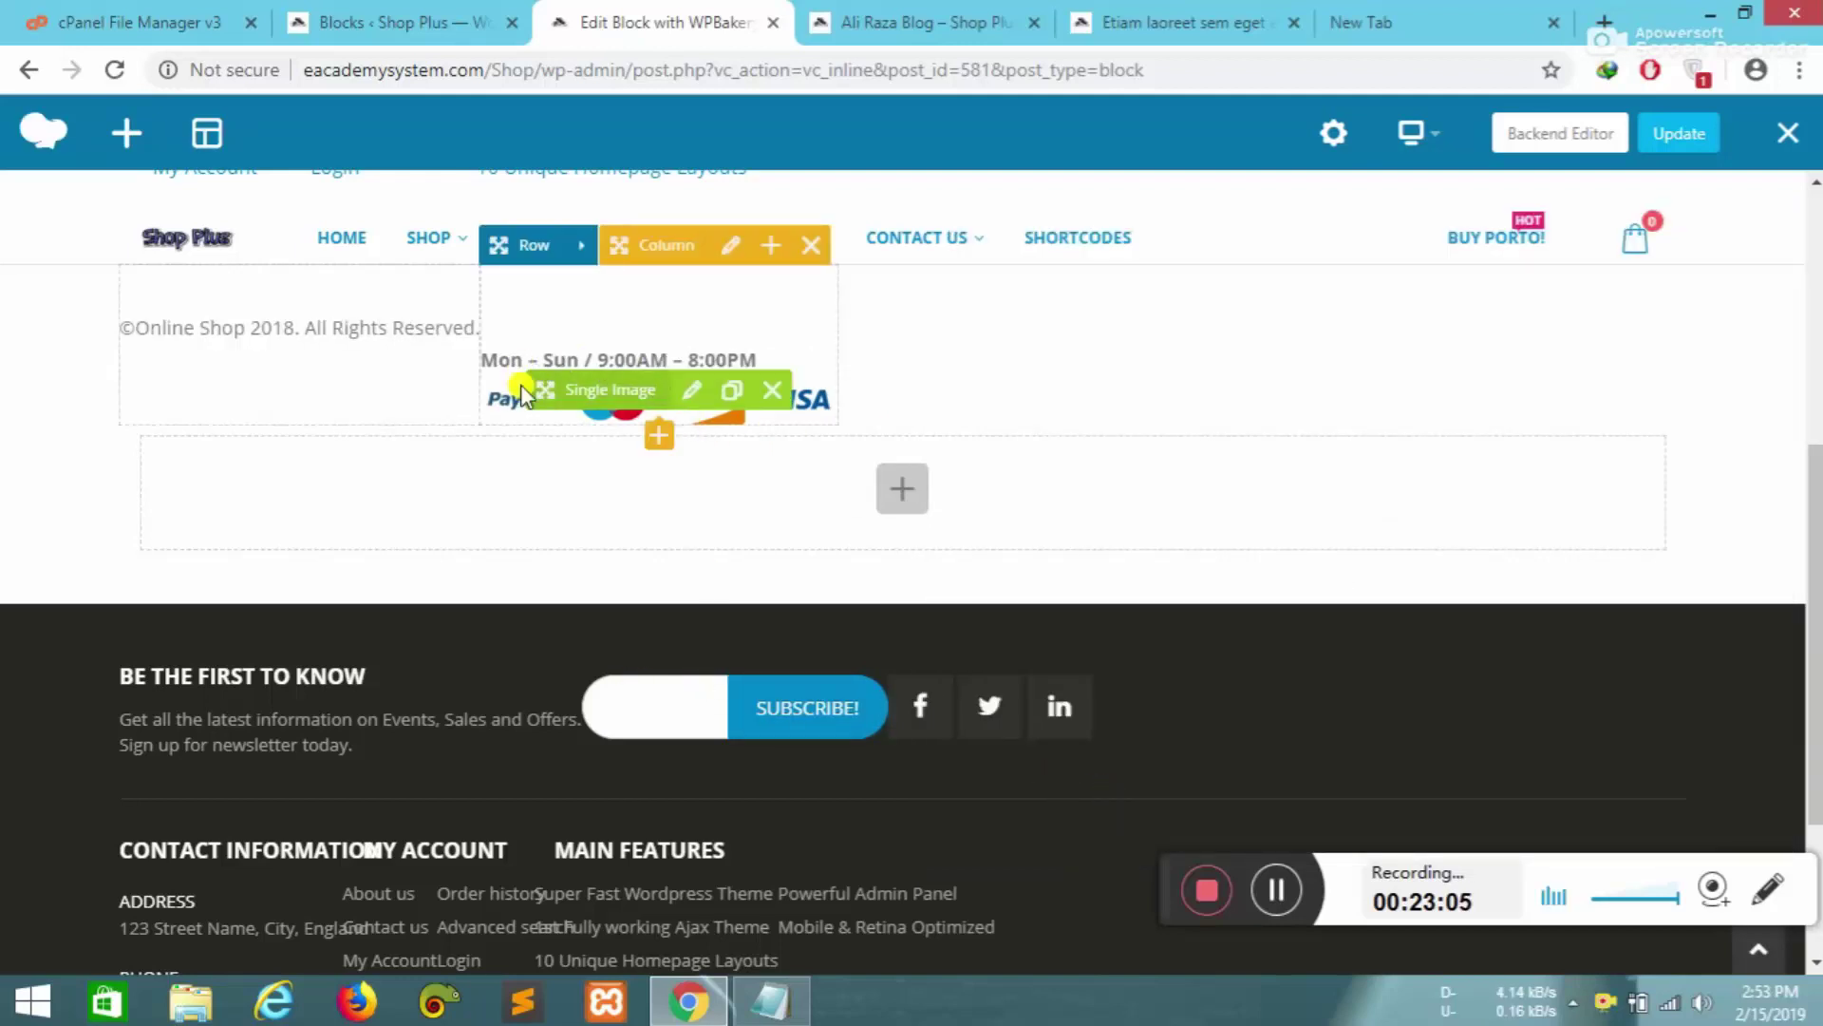
- Examine the general settings of the Maestro payment image and close them without changes
left_click(693, 389)
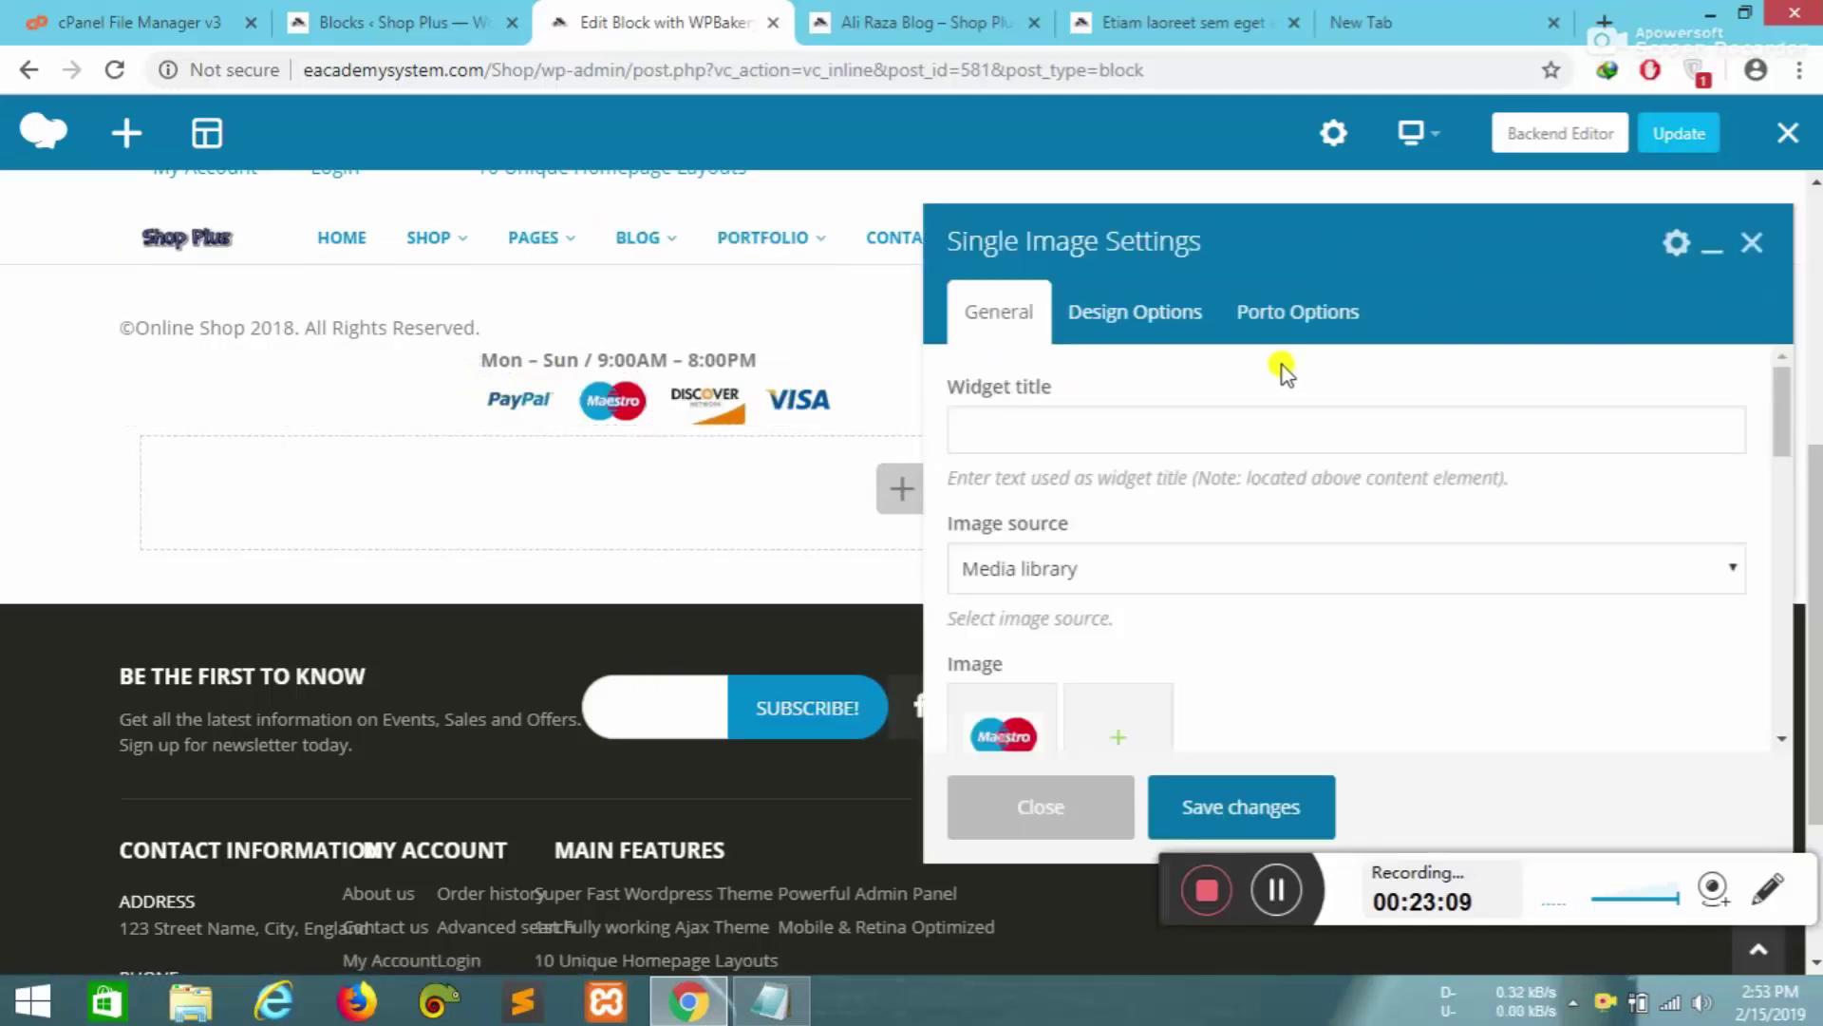
scroll(1091, 570, "down", 3)
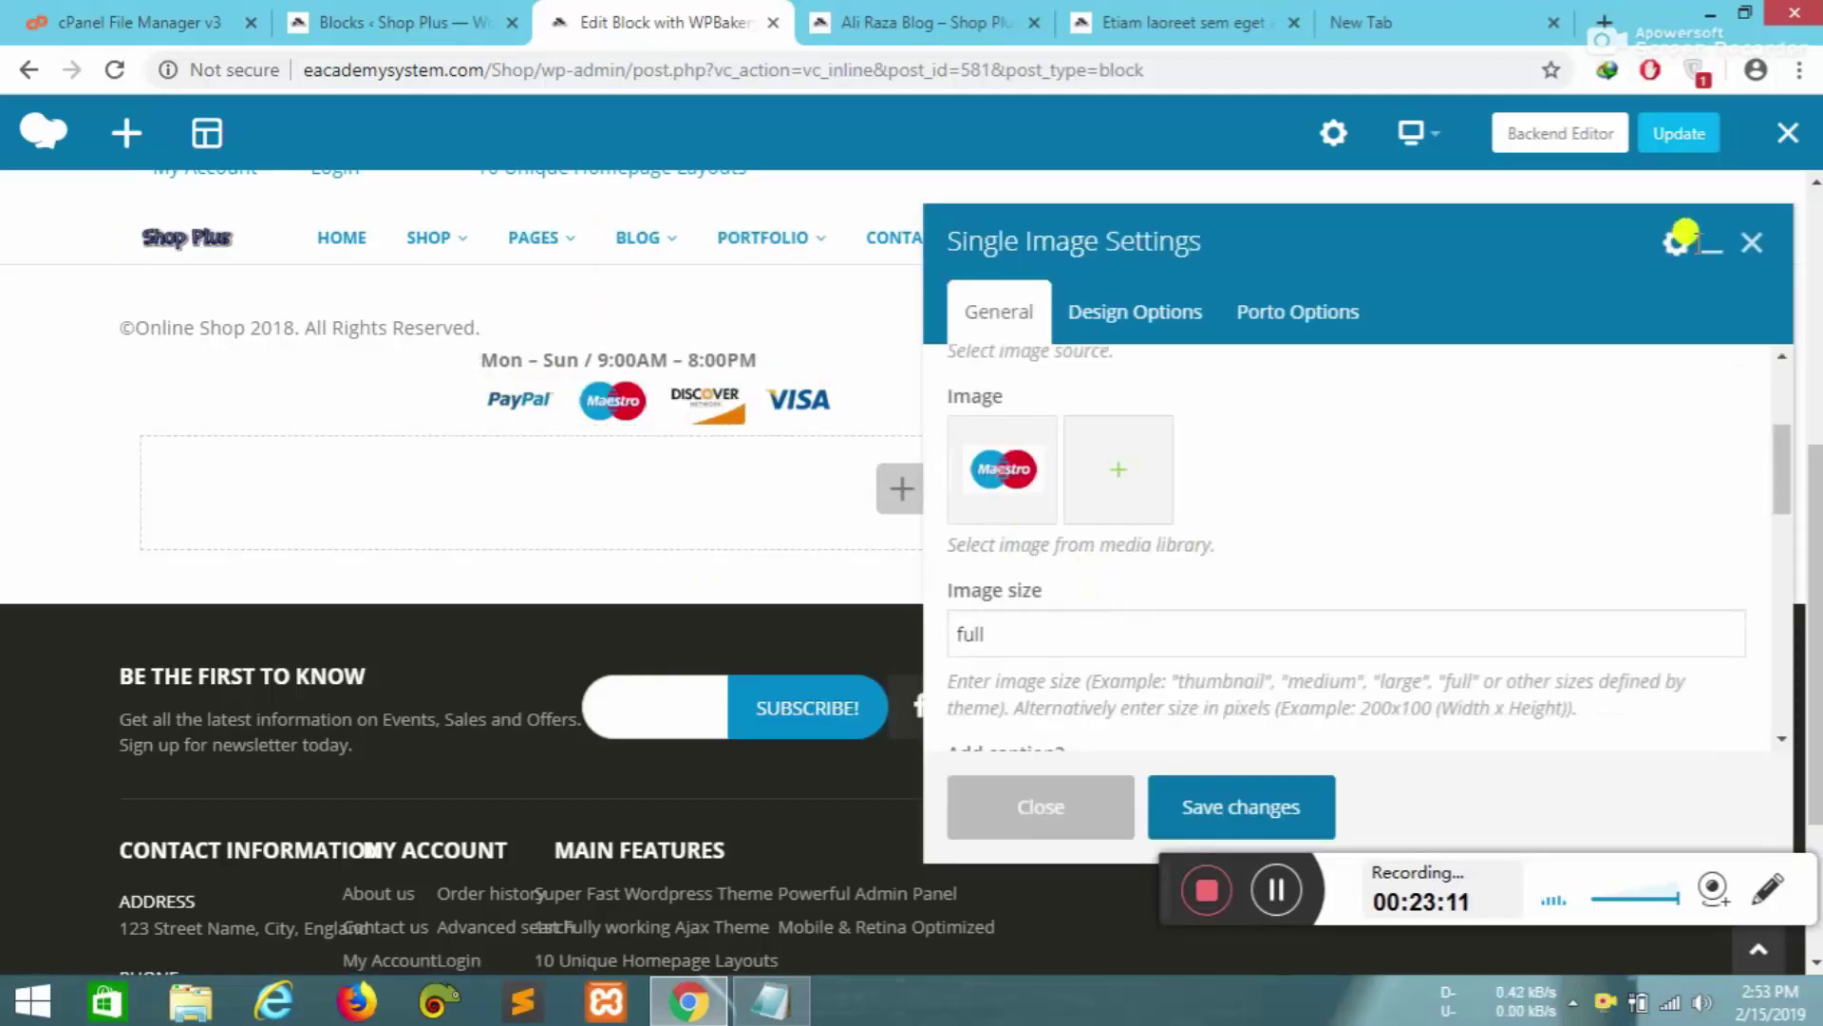
left_click(1751, 242)
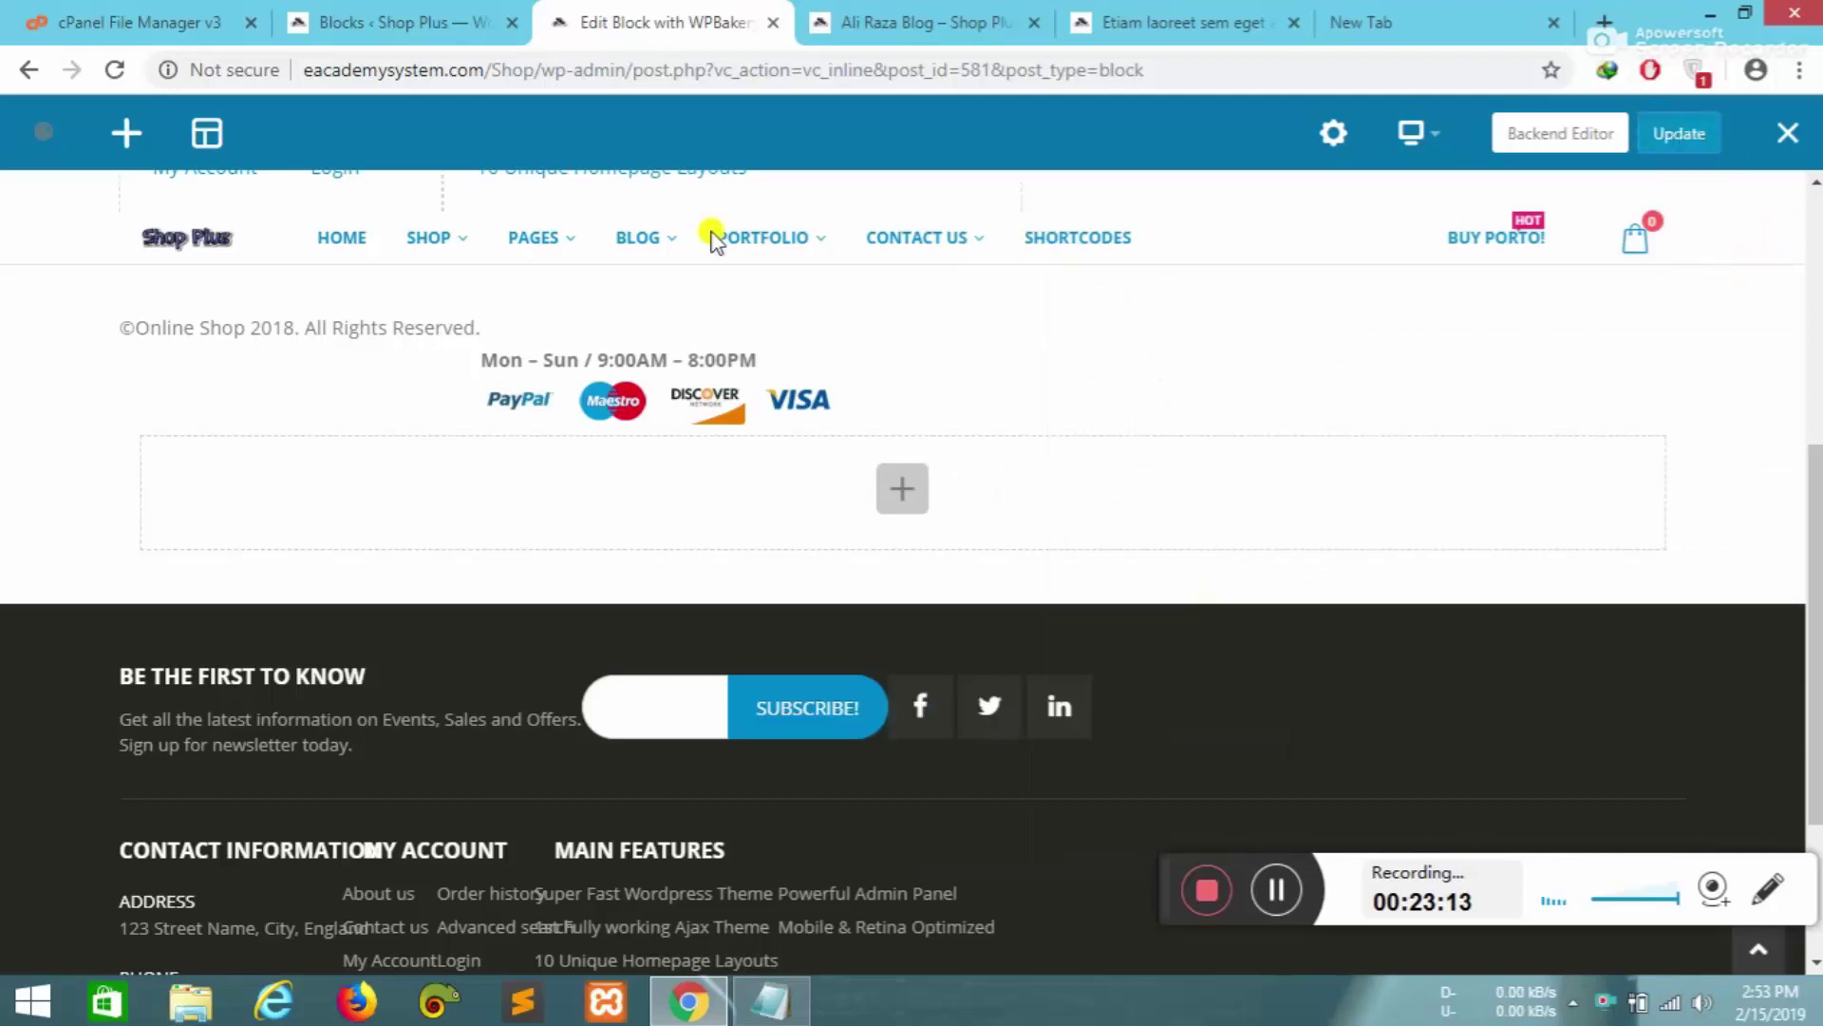
- Update the Footer Copyright block and close its editor, returning to the published blog post
mouse_move(745, 358)
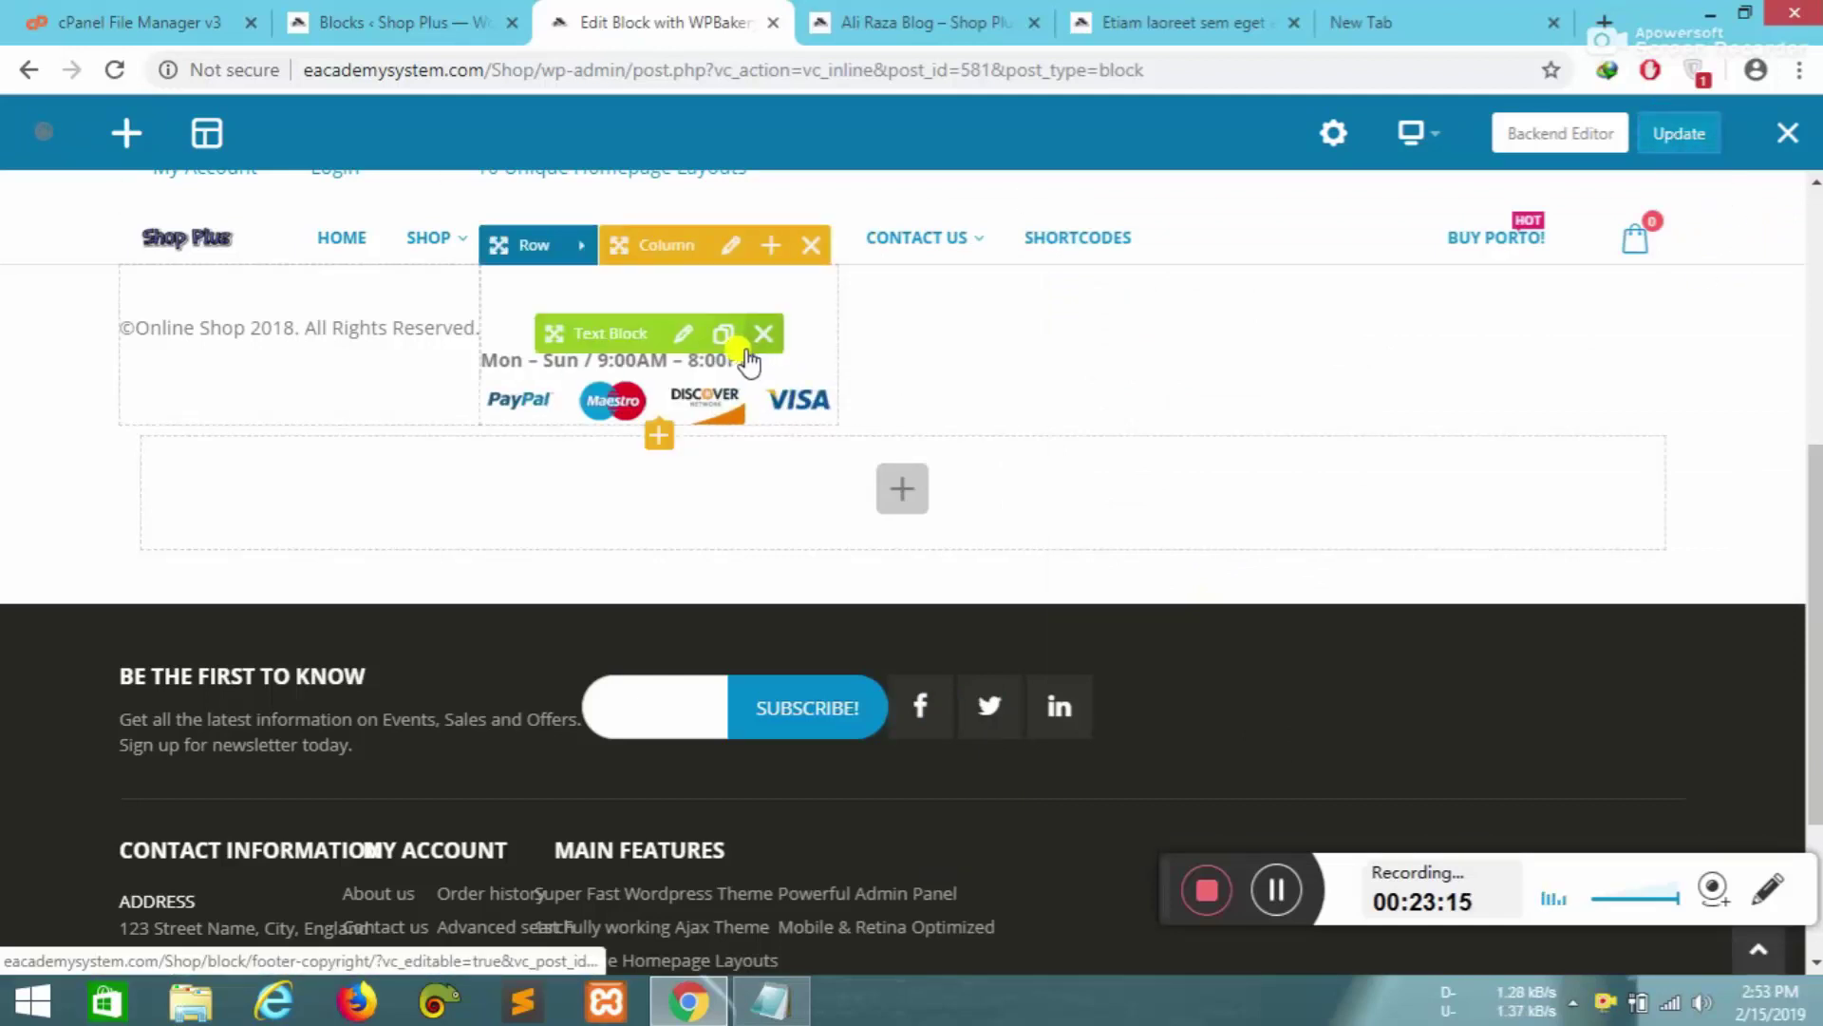
left_click(817, 14)
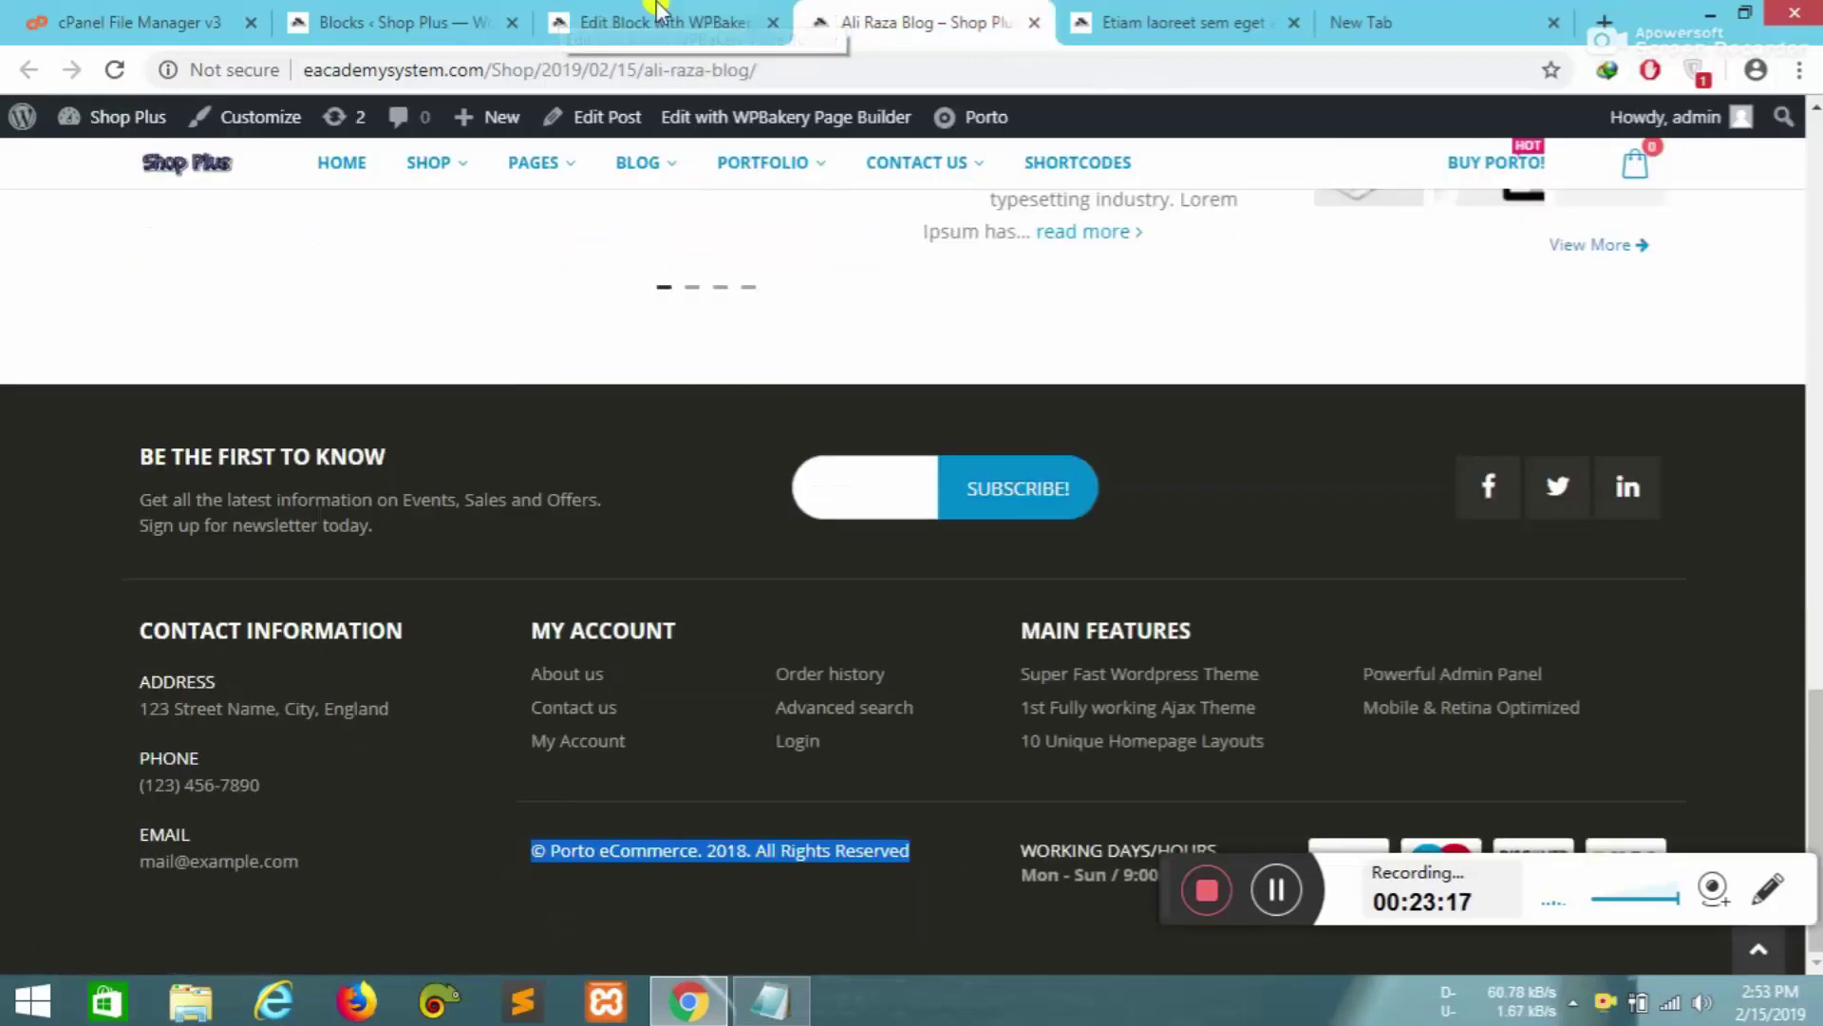
left_click(446, 14)
scroll(361, 598, "down", 1)
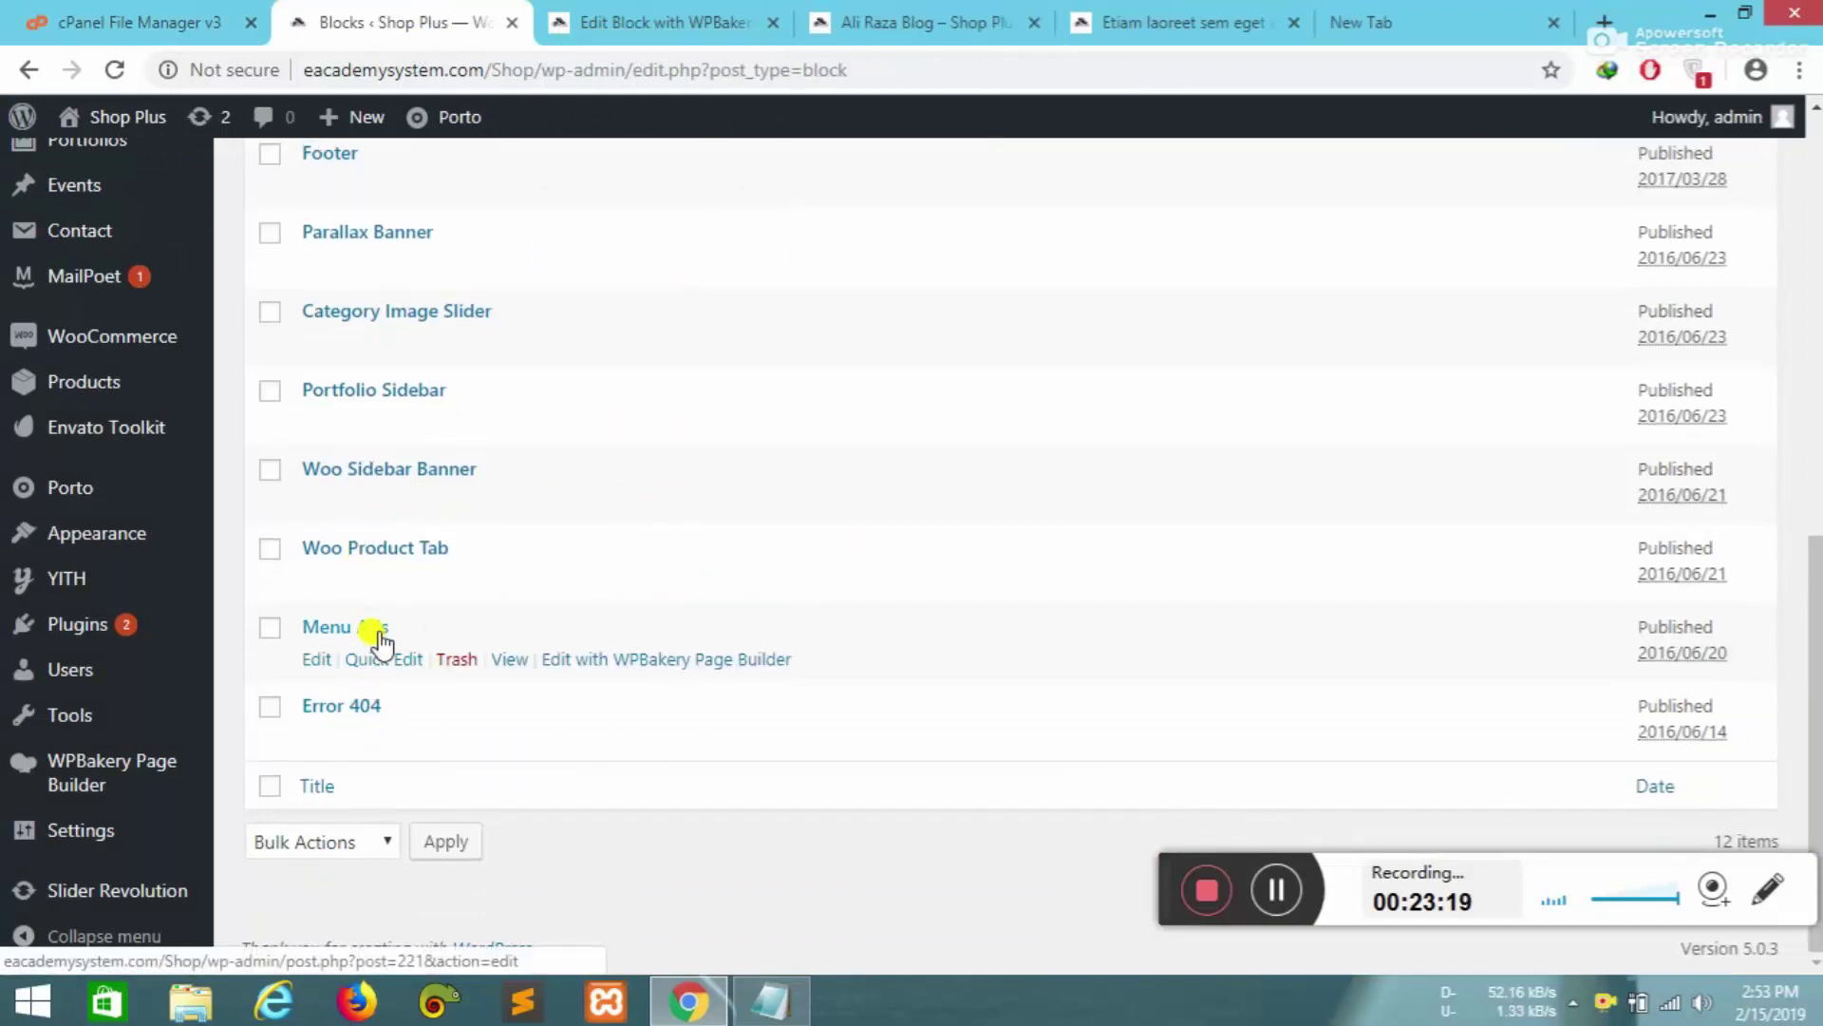
left_click(662, 14)
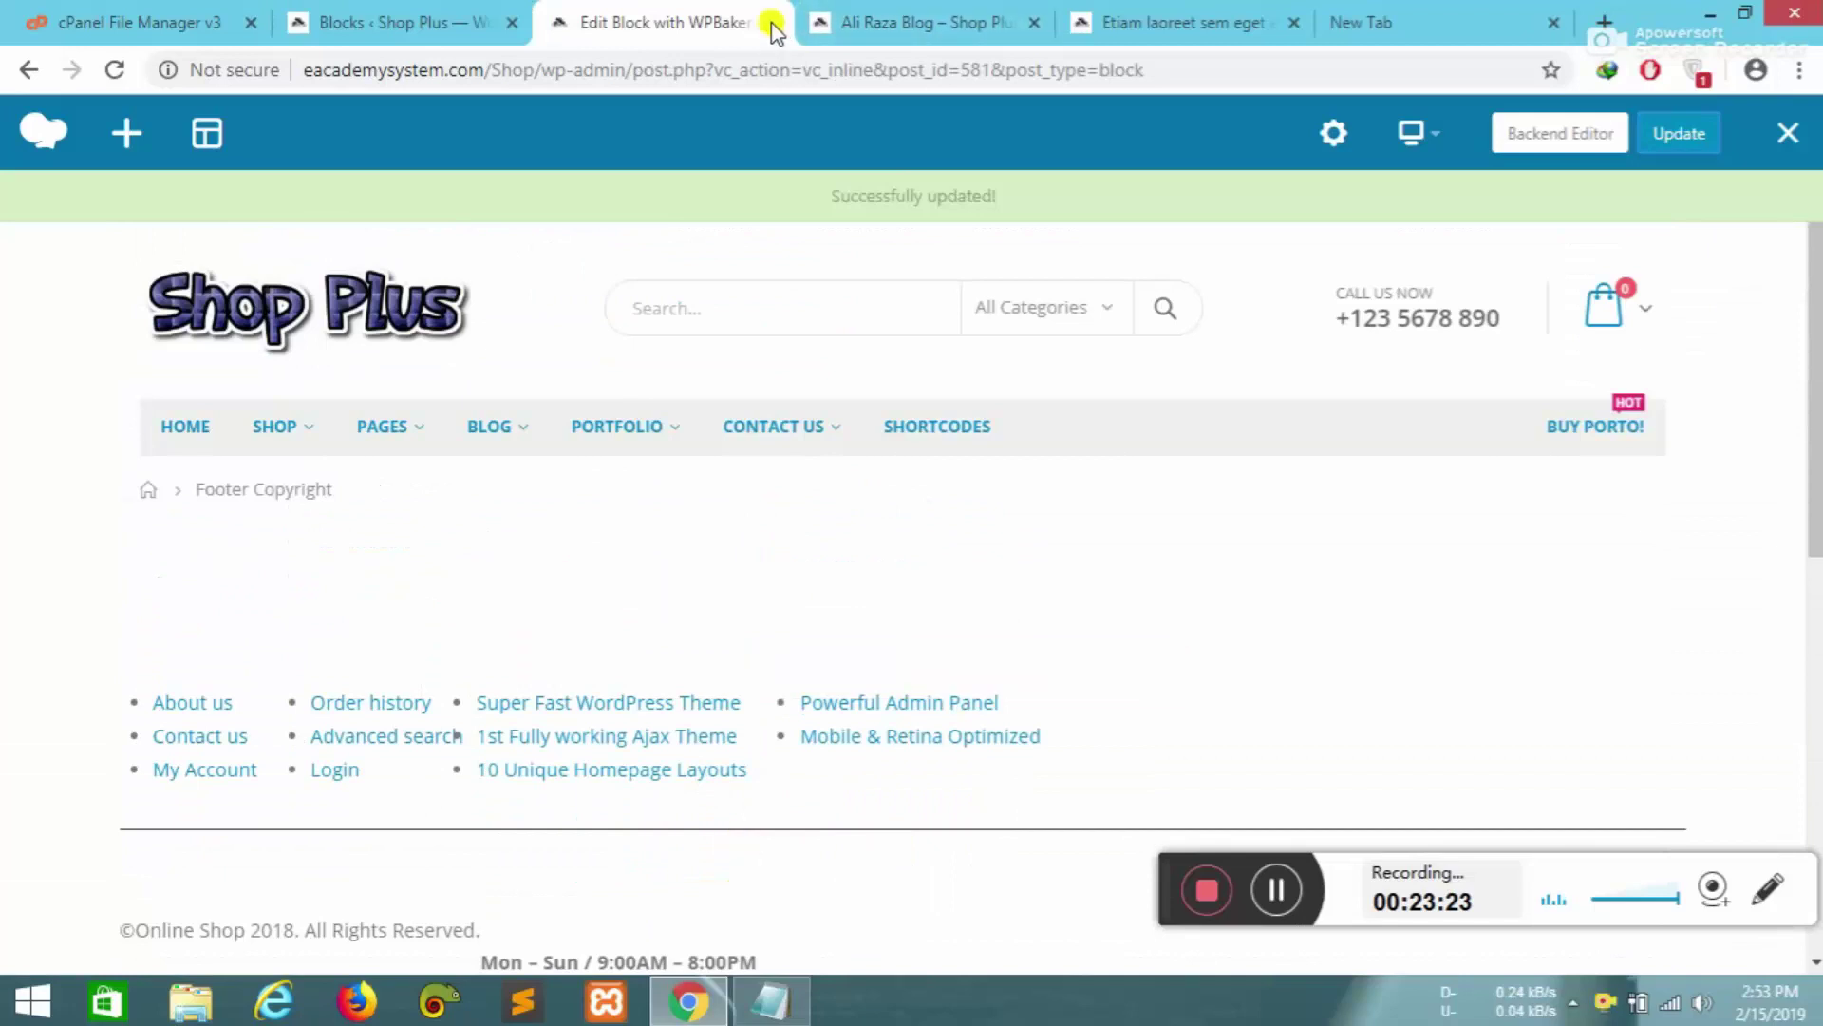
left_click(774, 23)
scroll(665, 712, "up", 10)
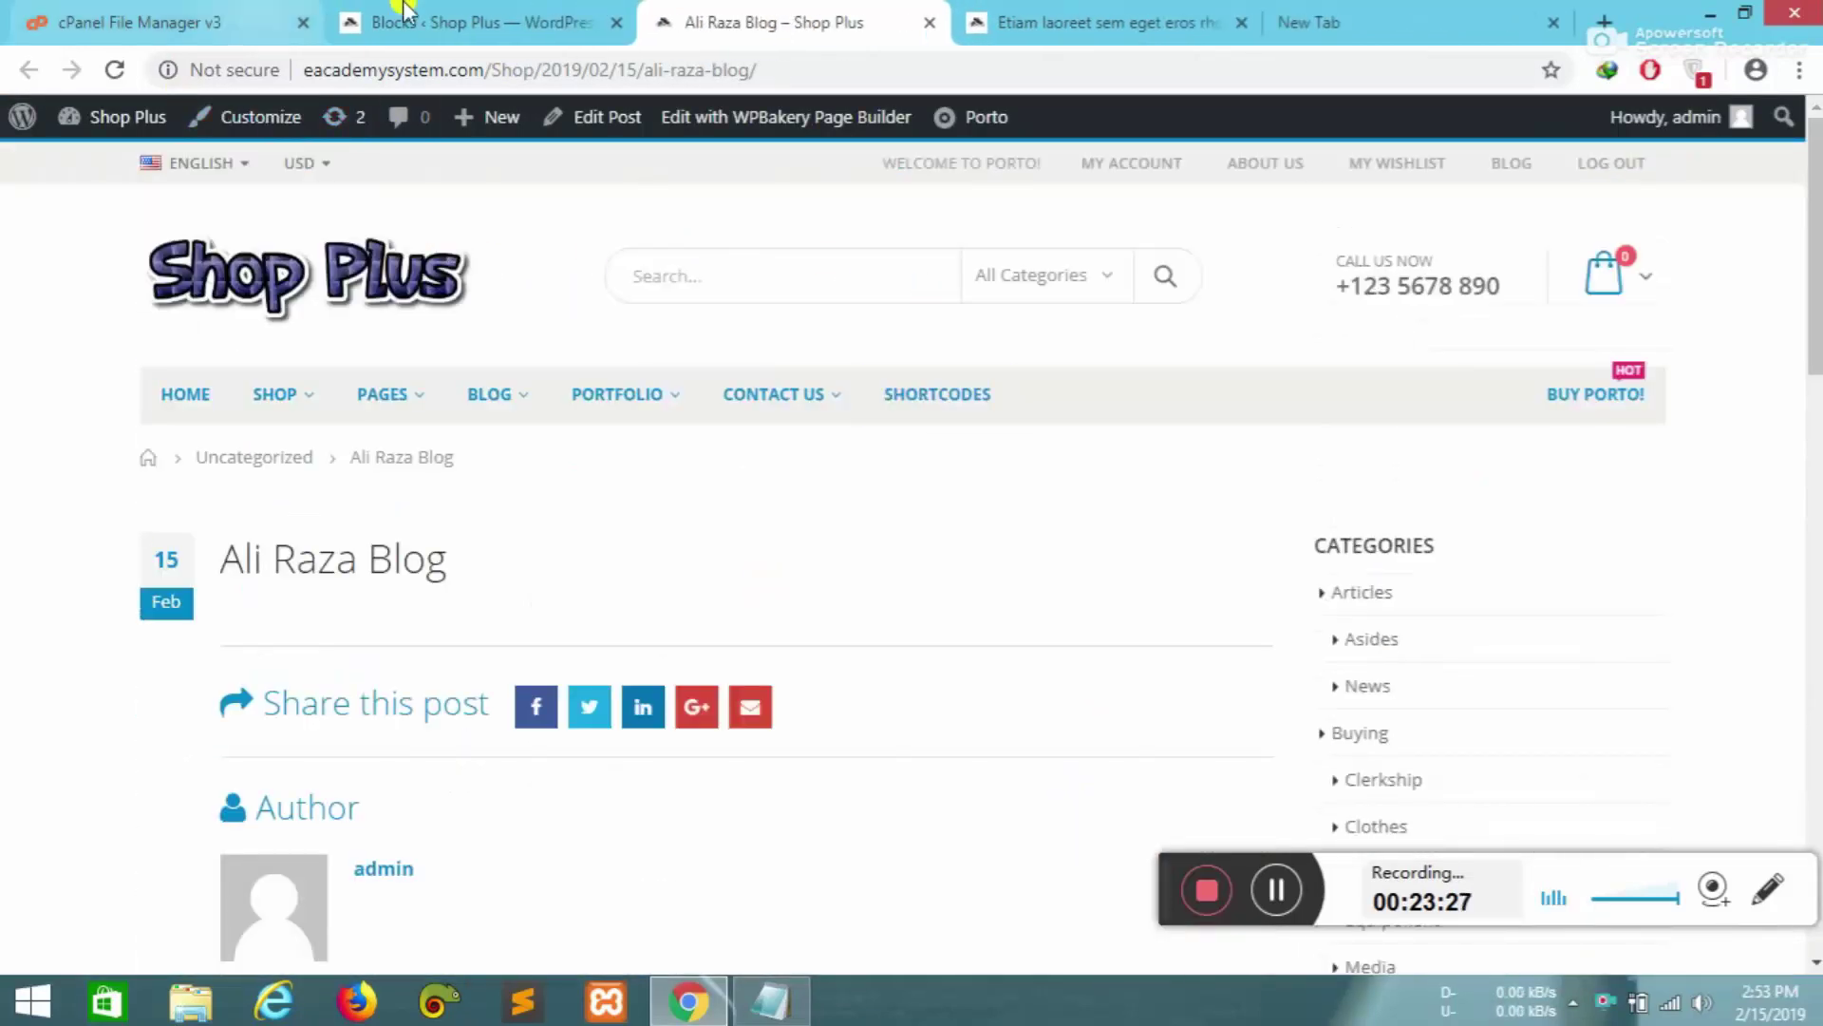
- Open the Category Image Slider block for editing and look over the published blog post while it loads
left_click(446, 22)
scroll(371, 619, "up", 2)
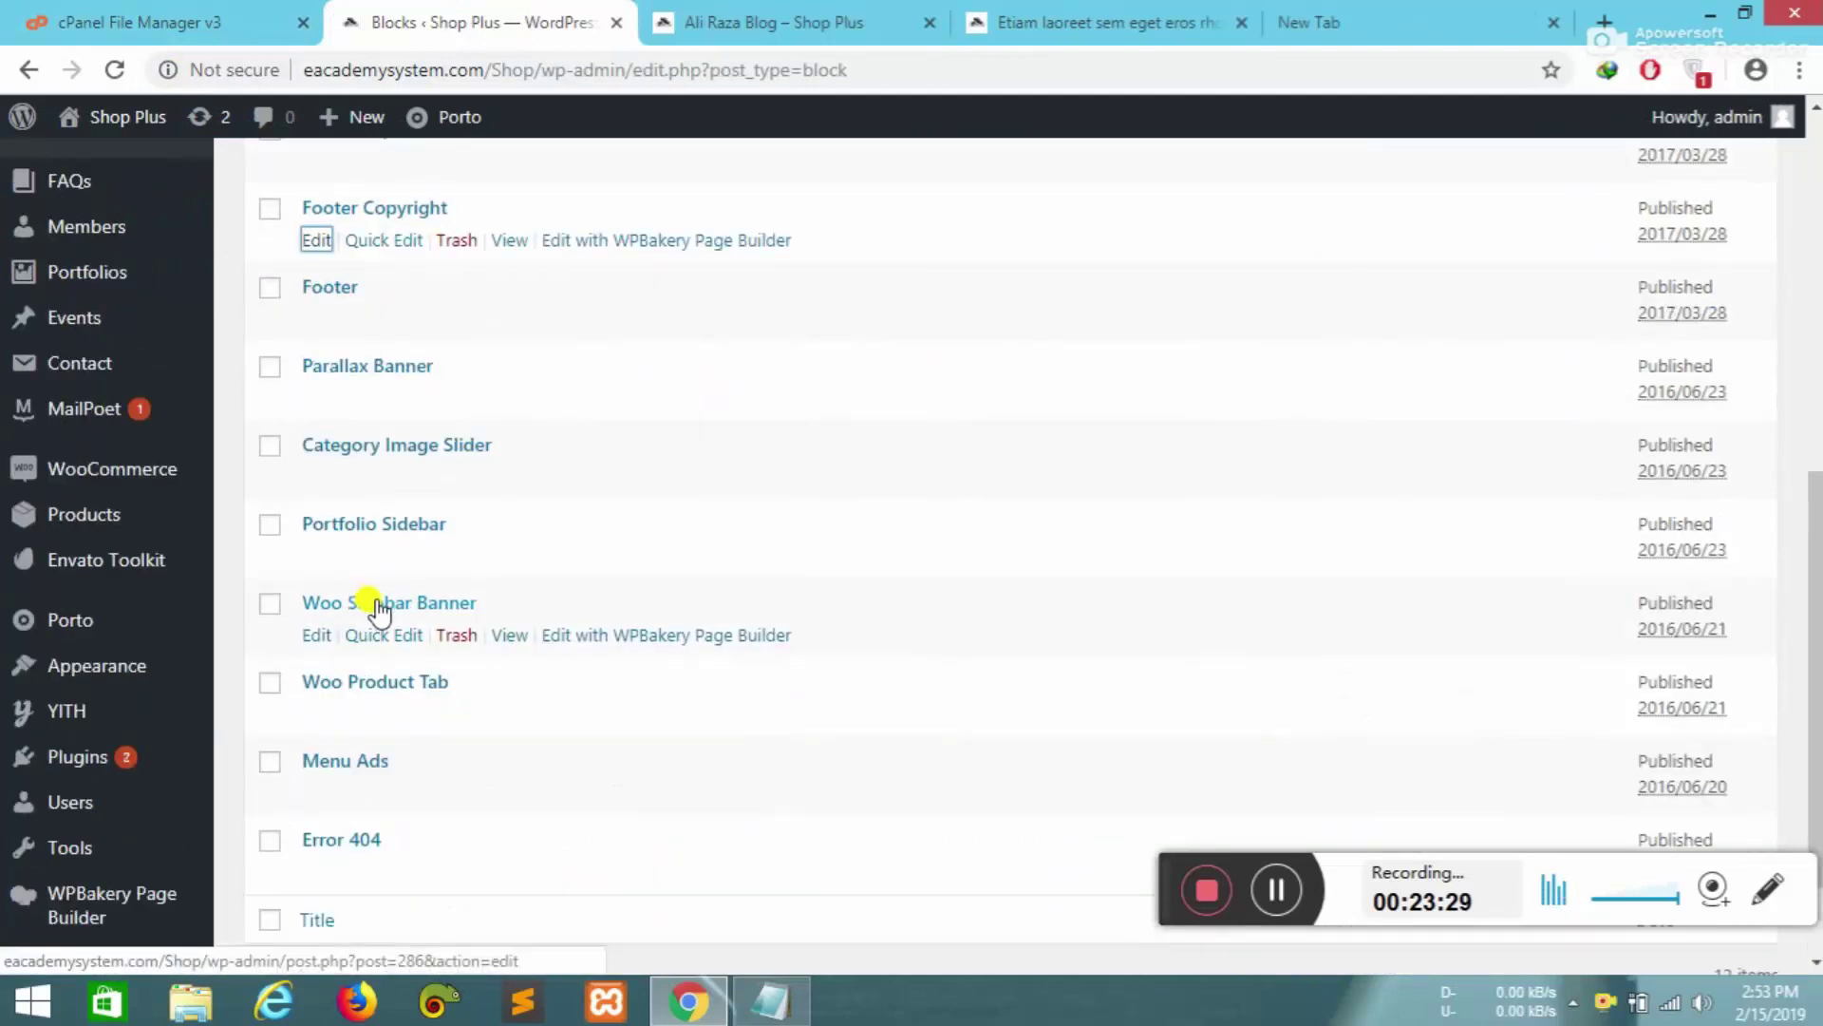
left_click(375, 604)
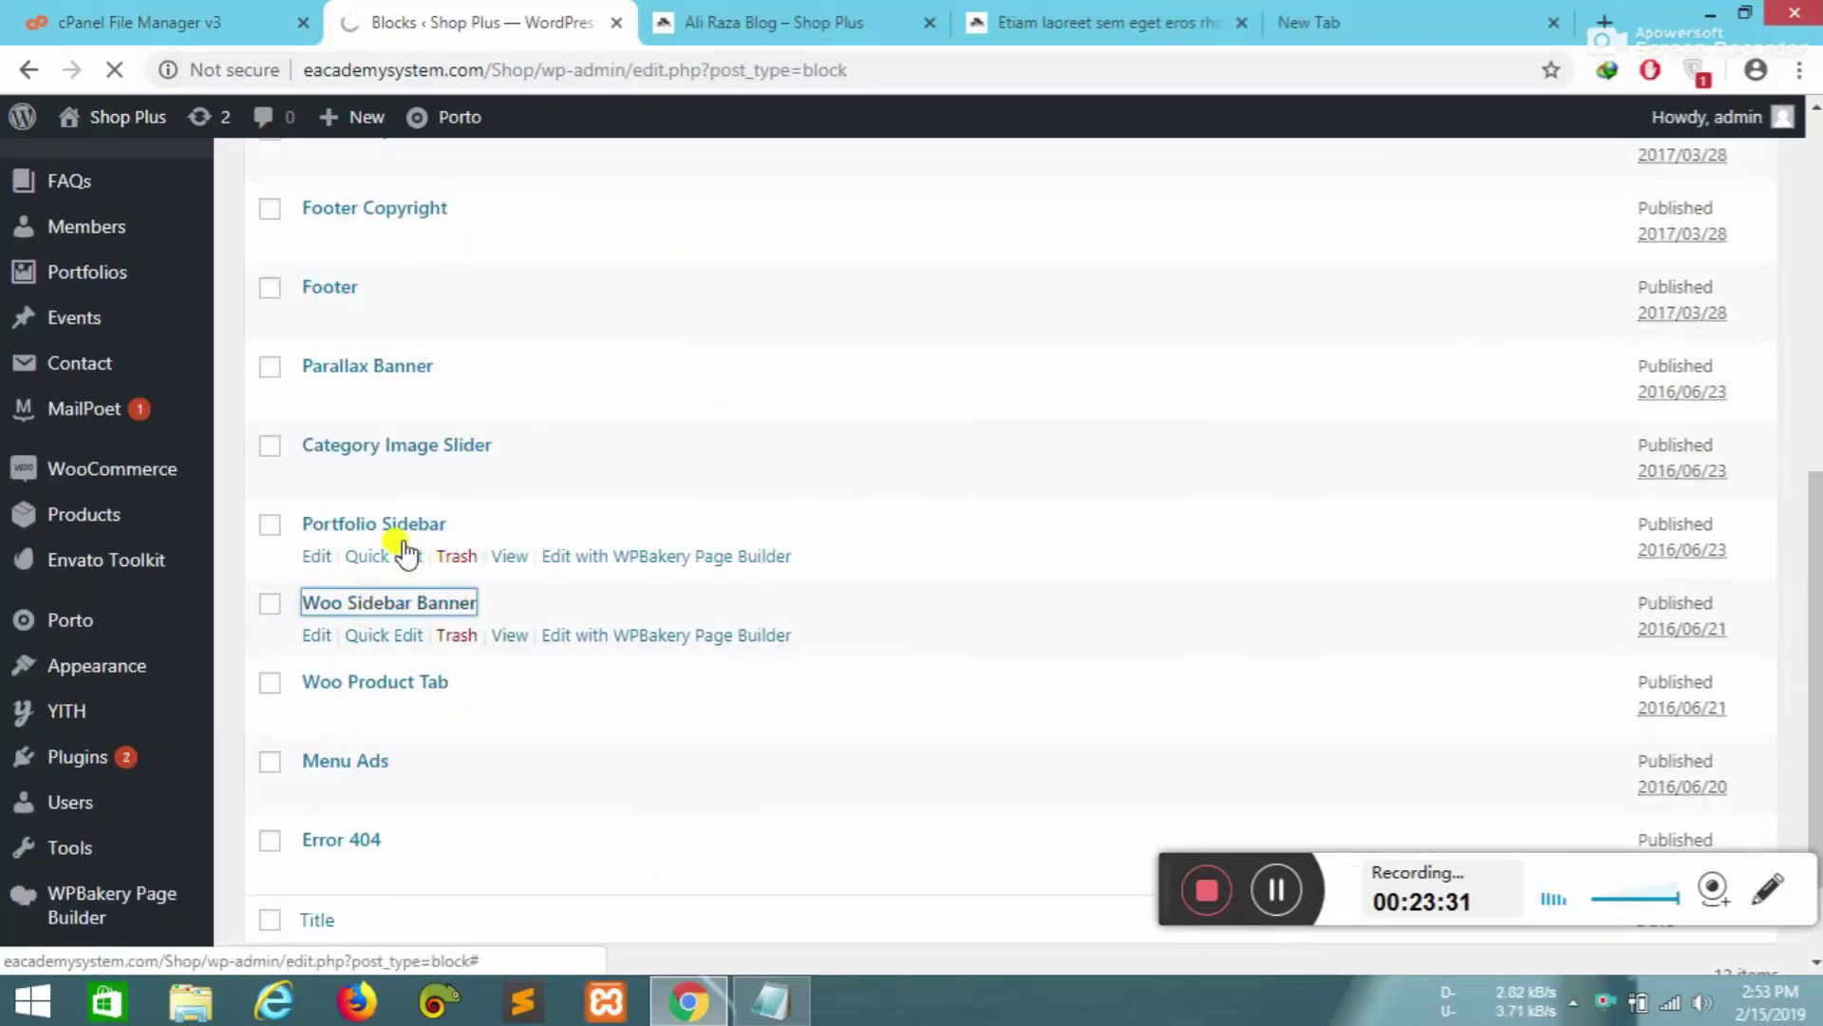
left_click(361, 446)
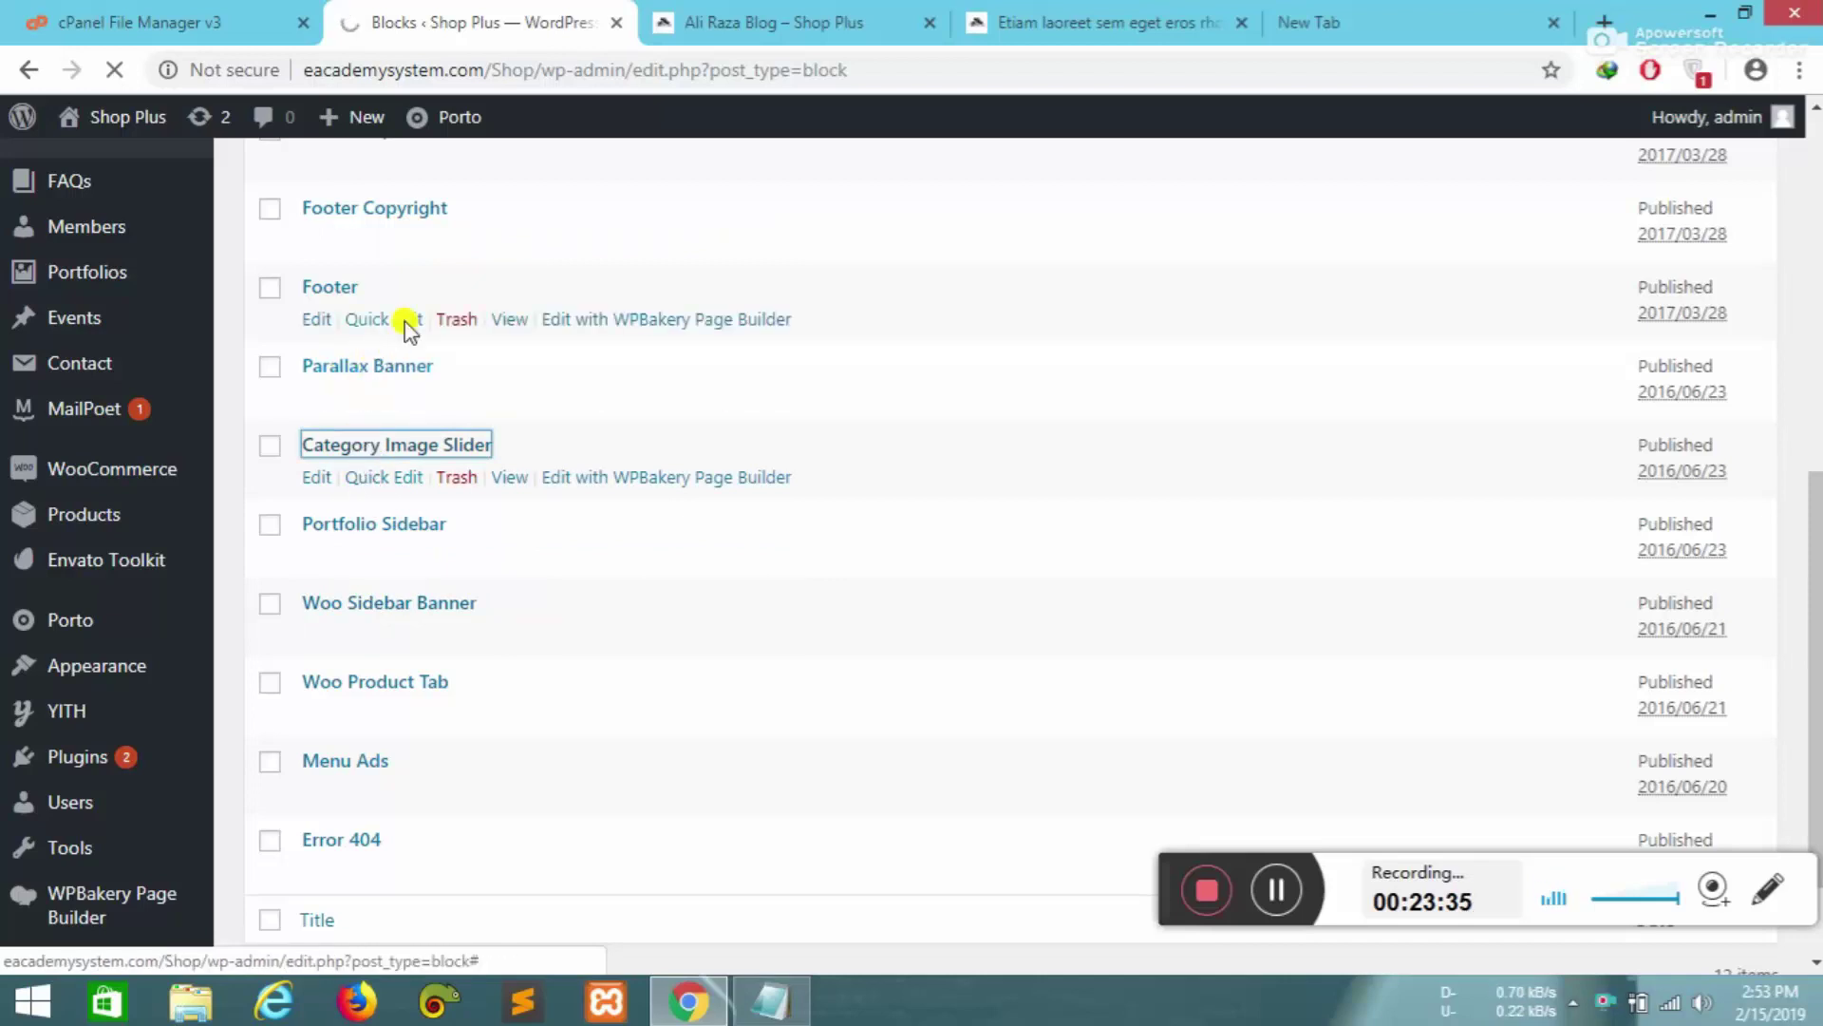
left_click(829, 19)
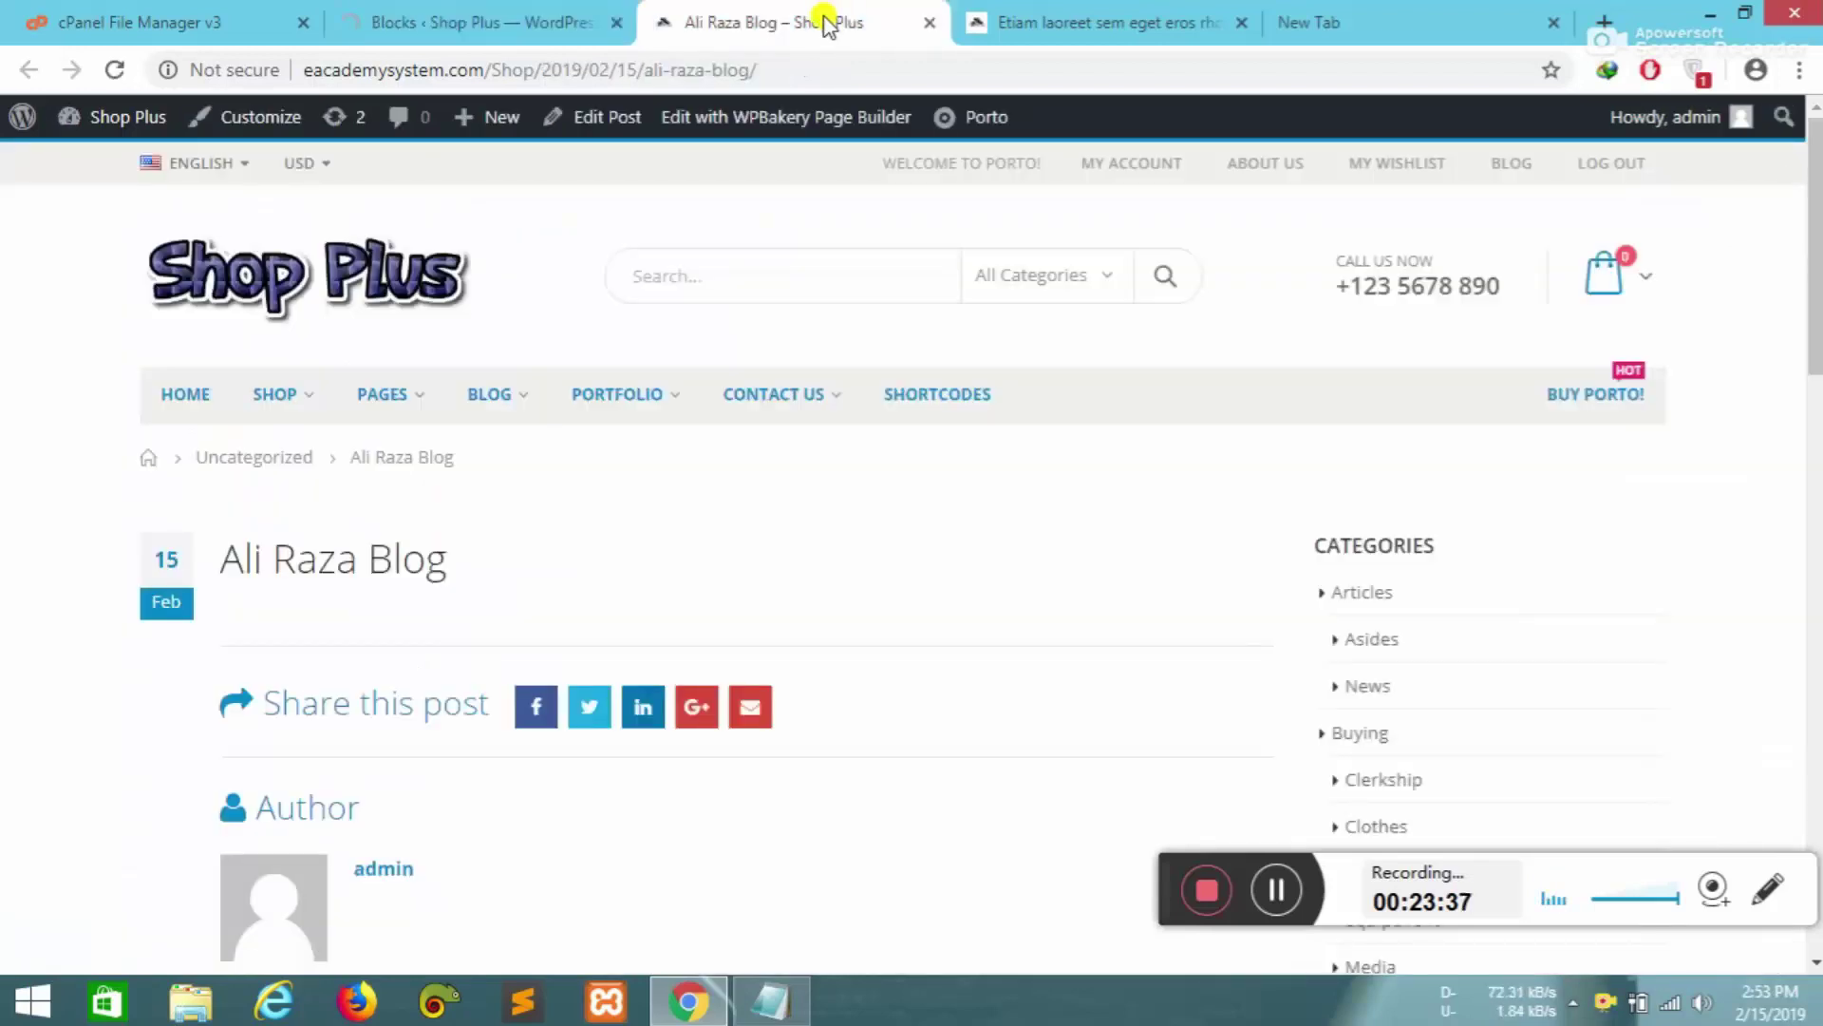
scroll(497, 481, "down", 15)
key("ctrl+shift+Tab")
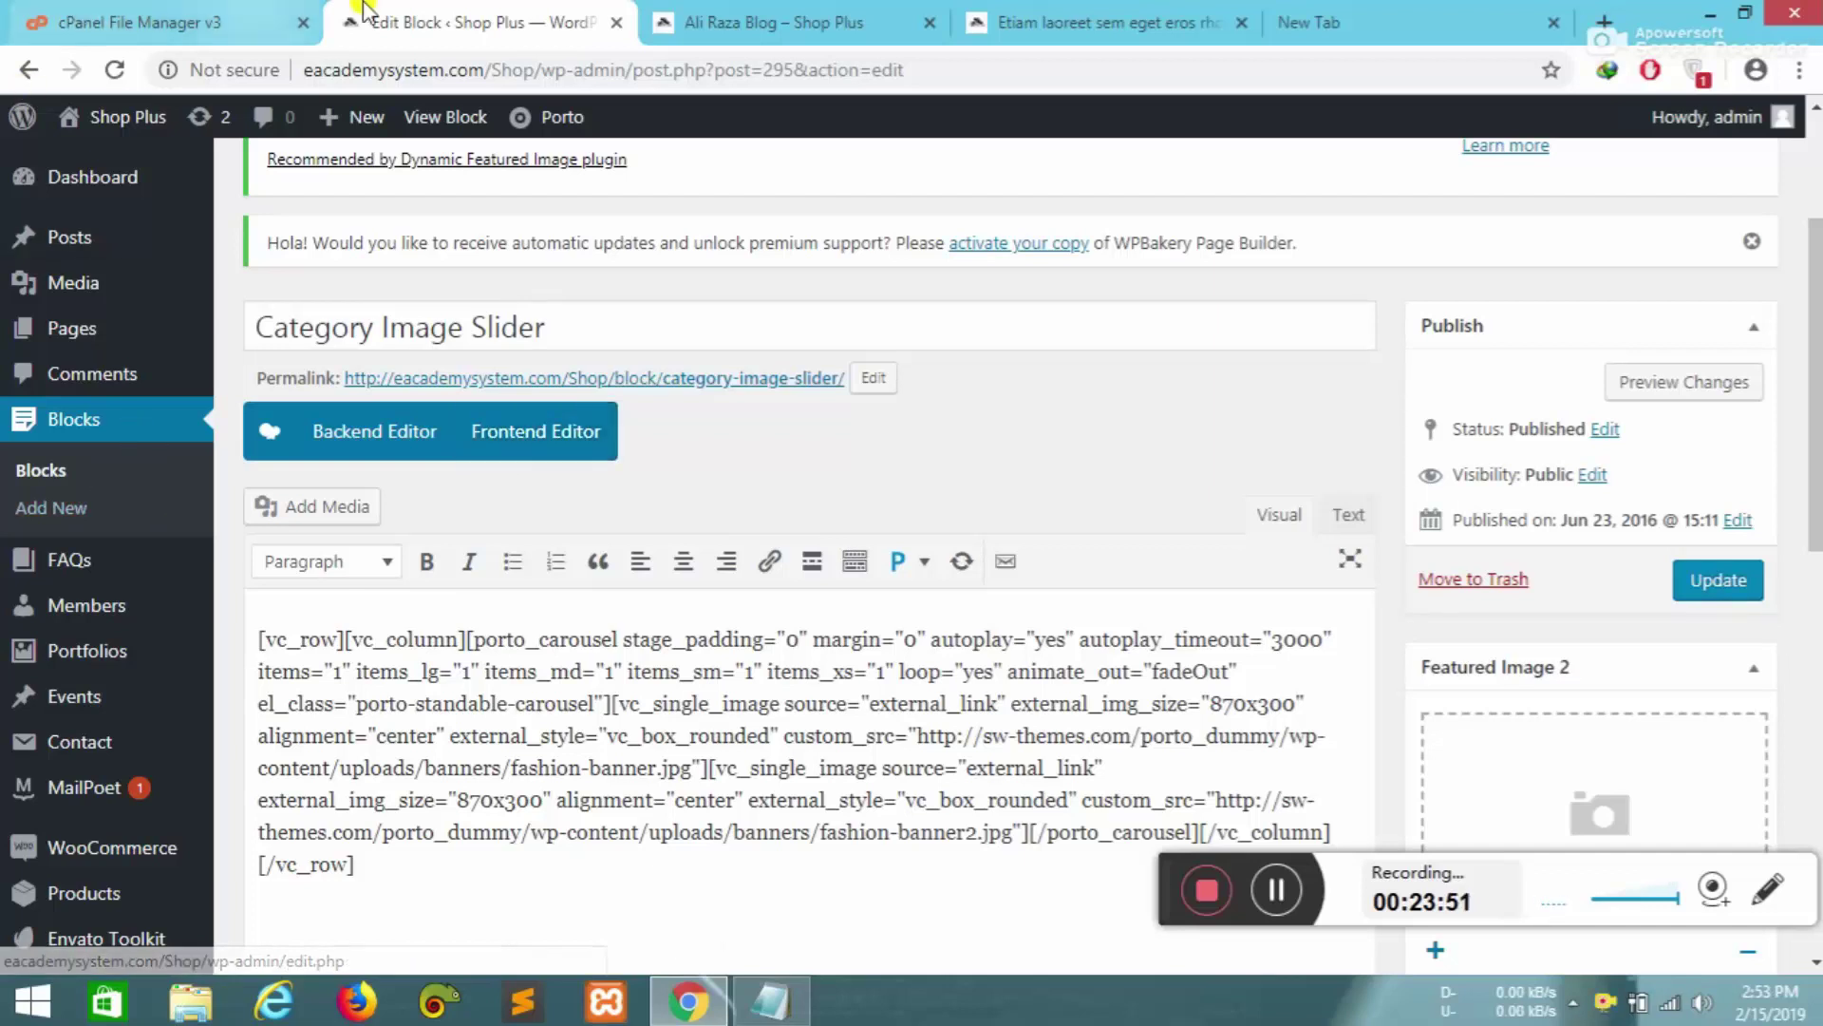
- View the FAQs list in the admin and visit the FAQ page linked from the storefront's Pages navigation
left_click(62, 566)
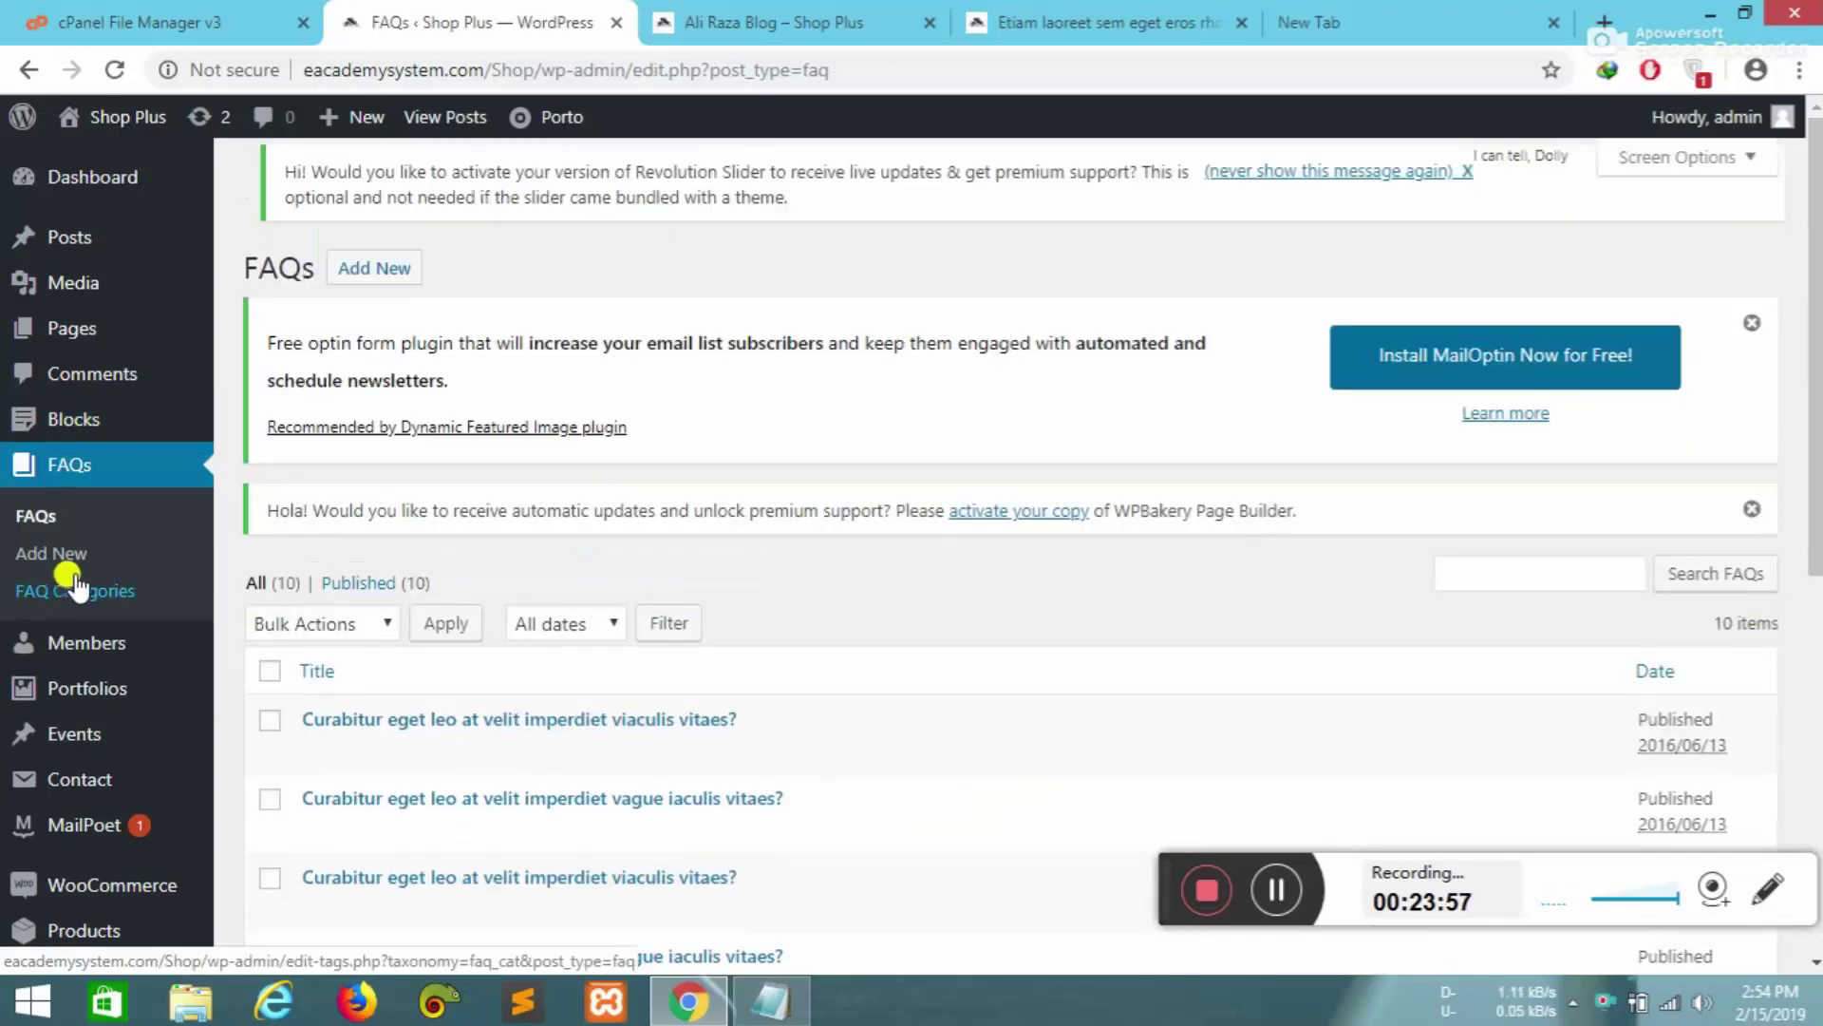
left_click(70, 568)
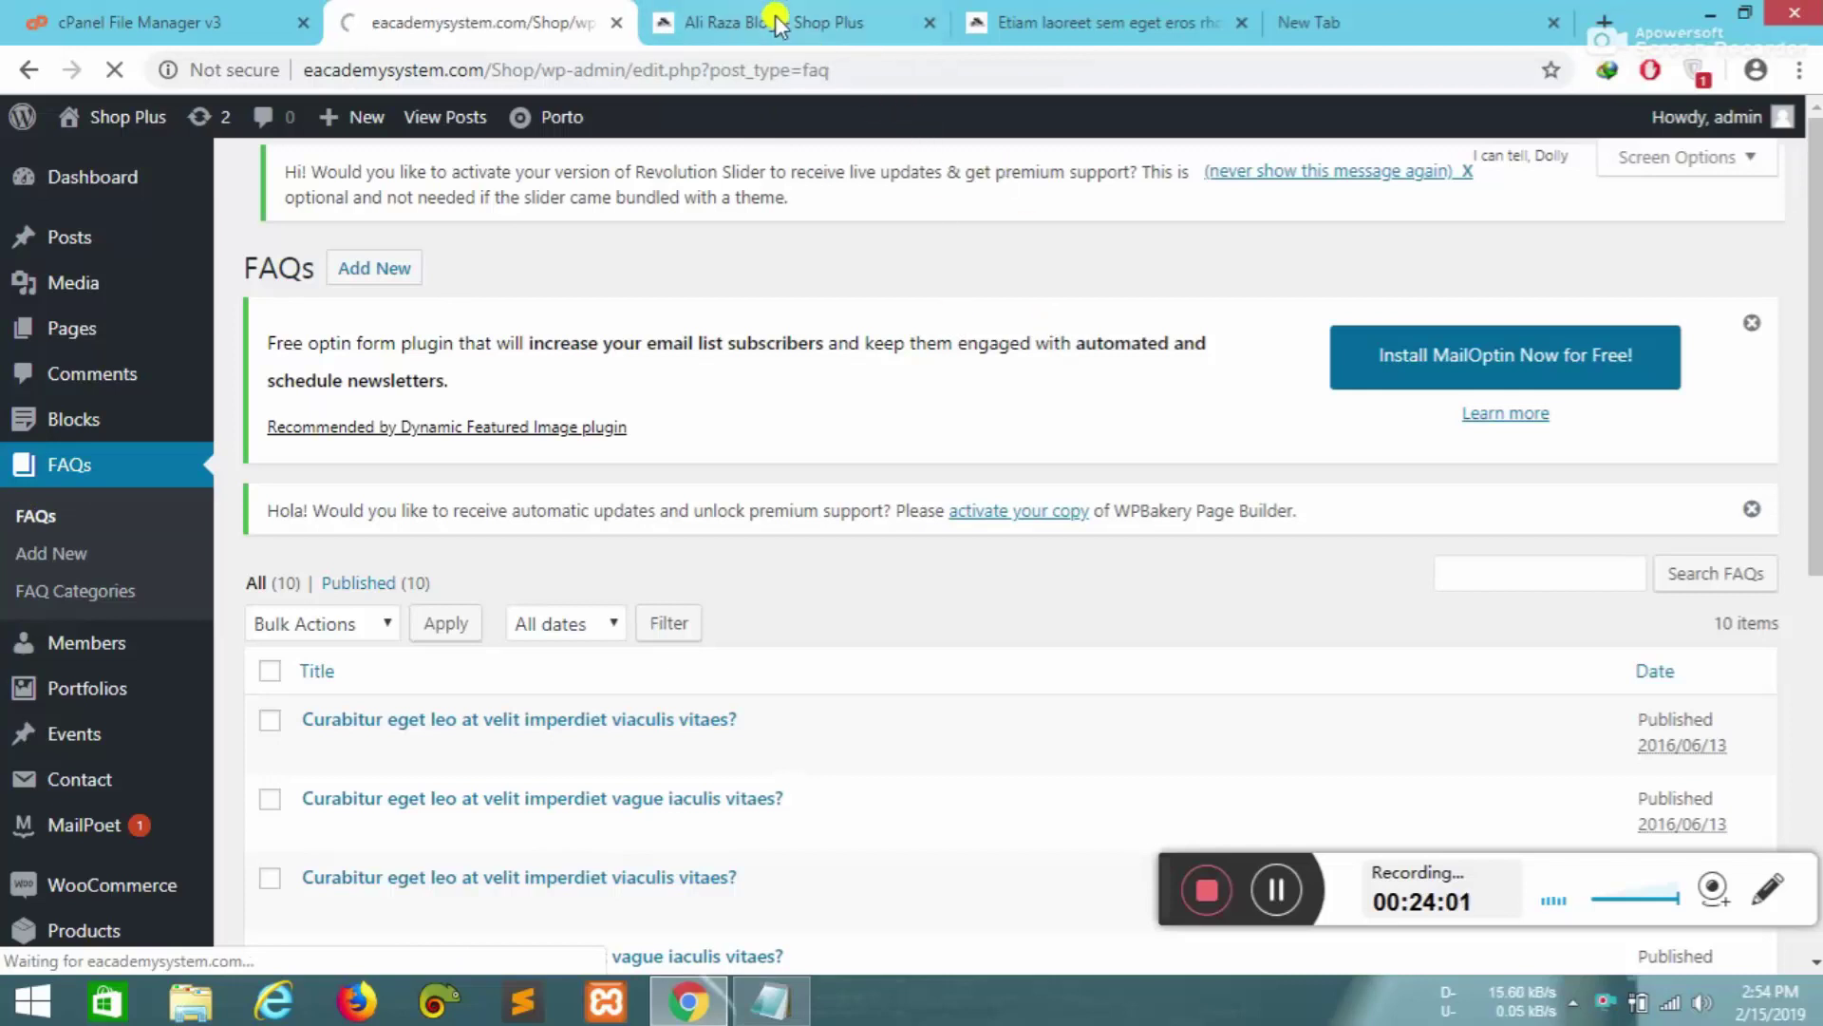
left_click(798, 40)
scroll(1116, 391, "up", 20)
mouse_move(513, 404)
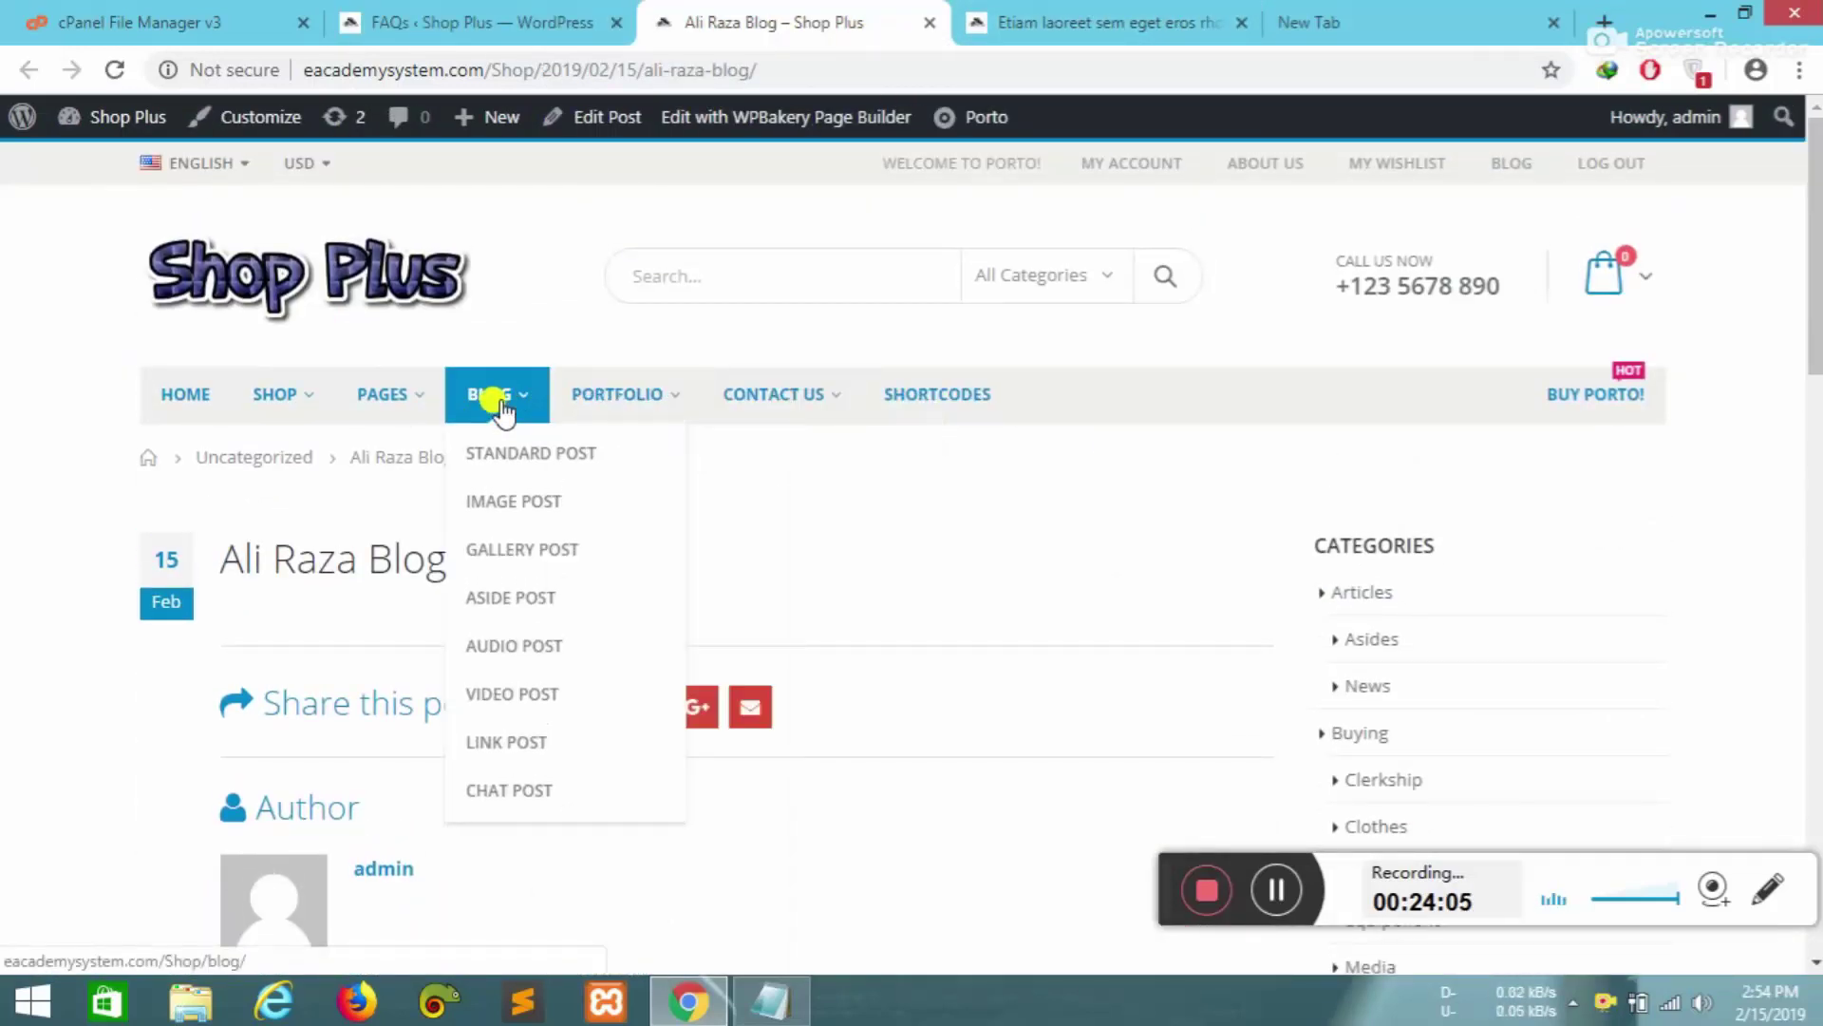
mouse_move(395, 395)
left_click(400, 705)
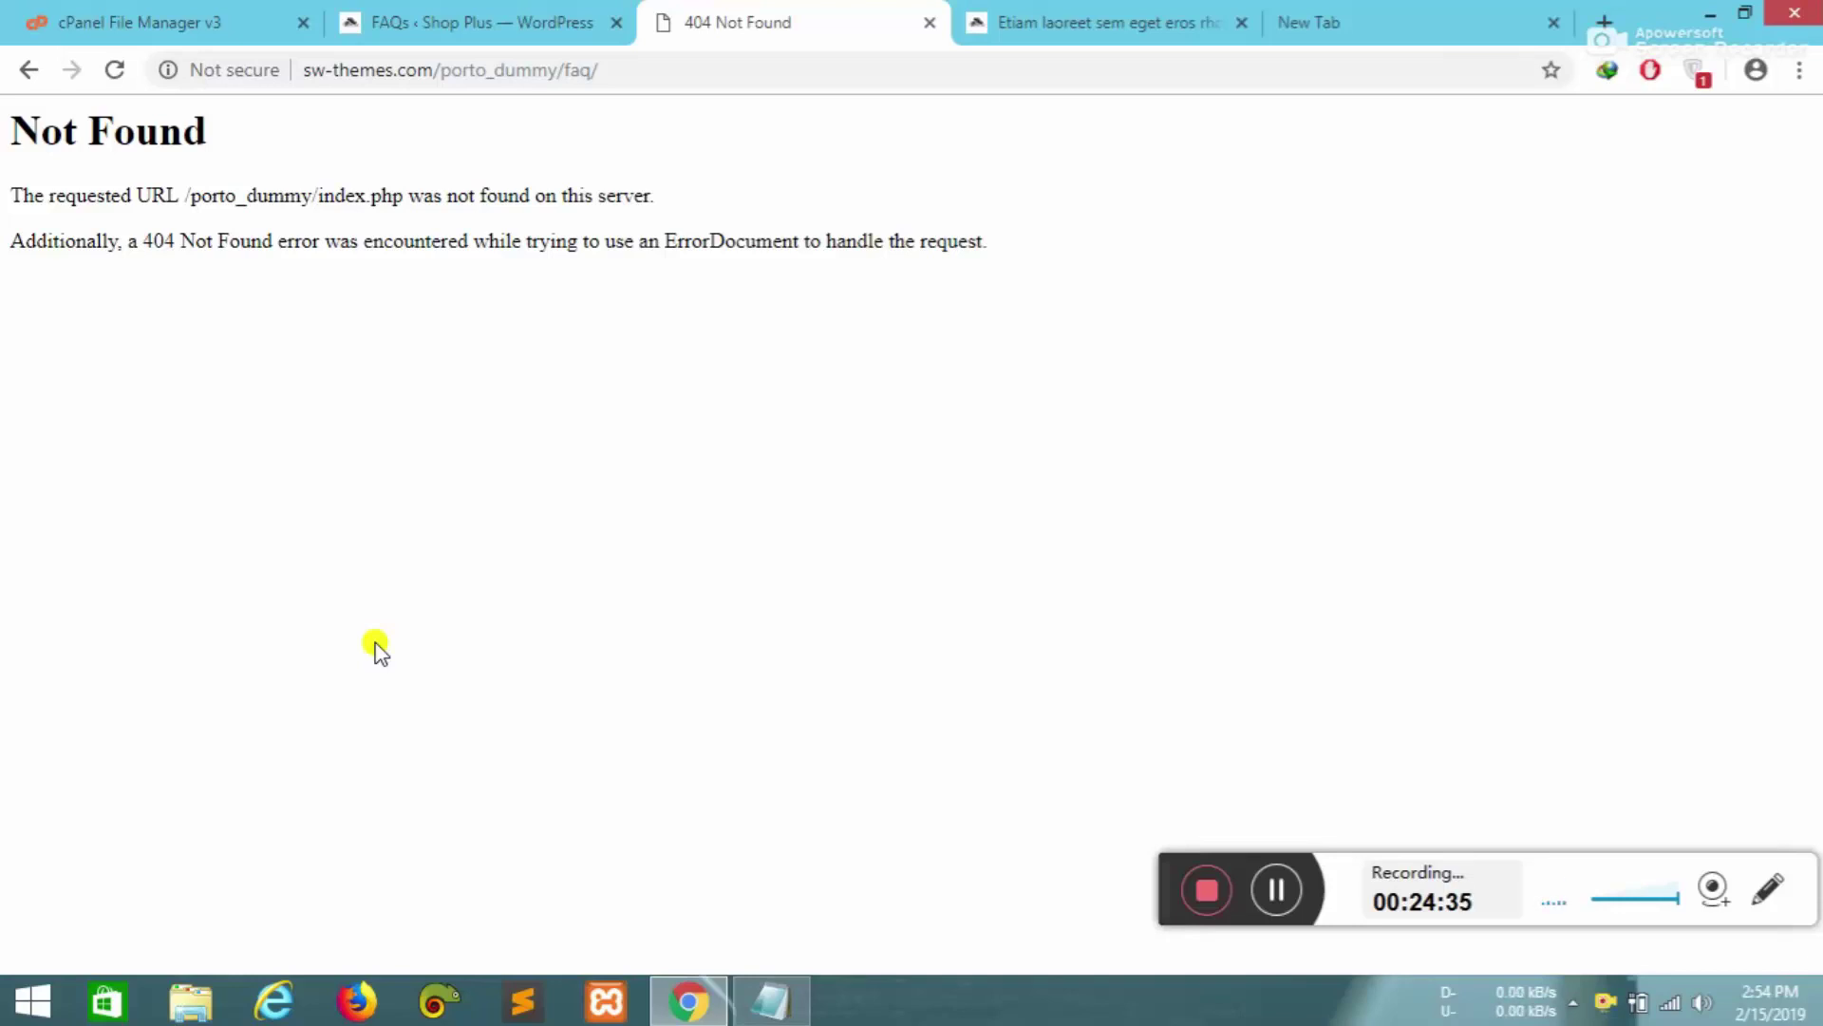
- Create a new FAQ entry titled "What is Cacelling order process?"
left_click(374, 20)
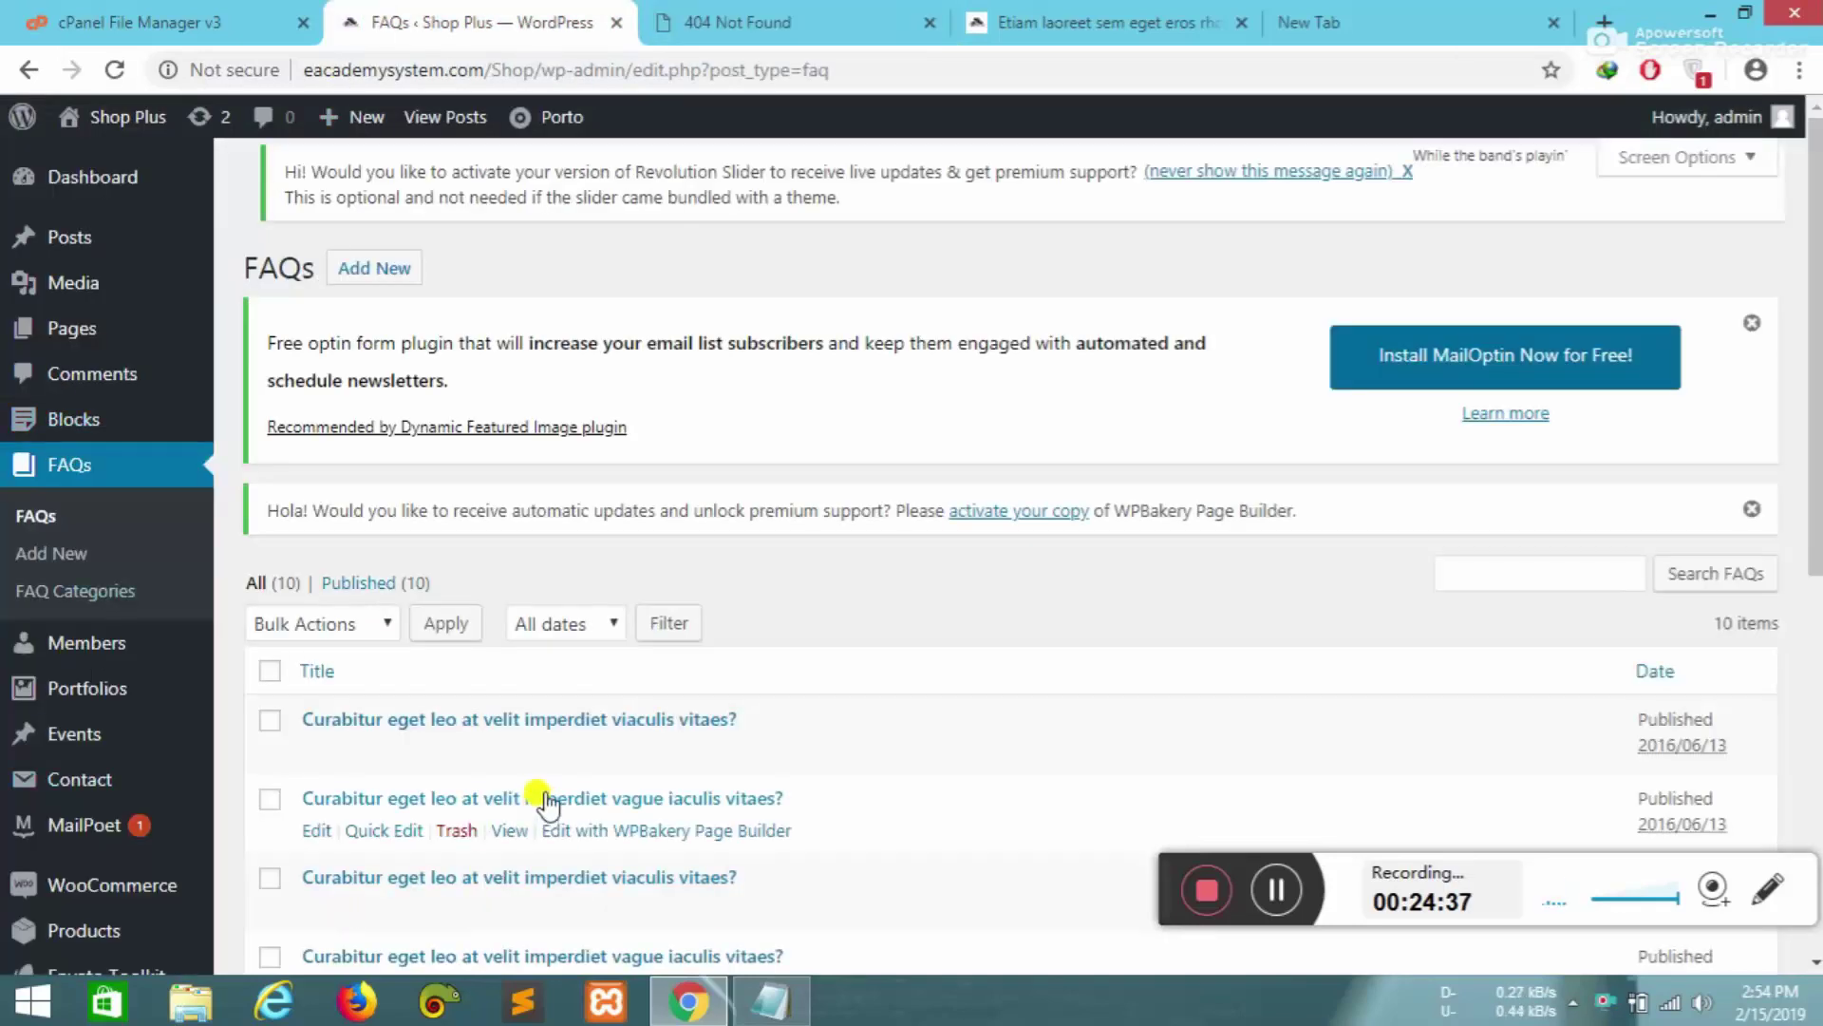
scroll(532, 570, "down", 3)
scroll(418, 395, "up", 4)
left_click(389, 276)
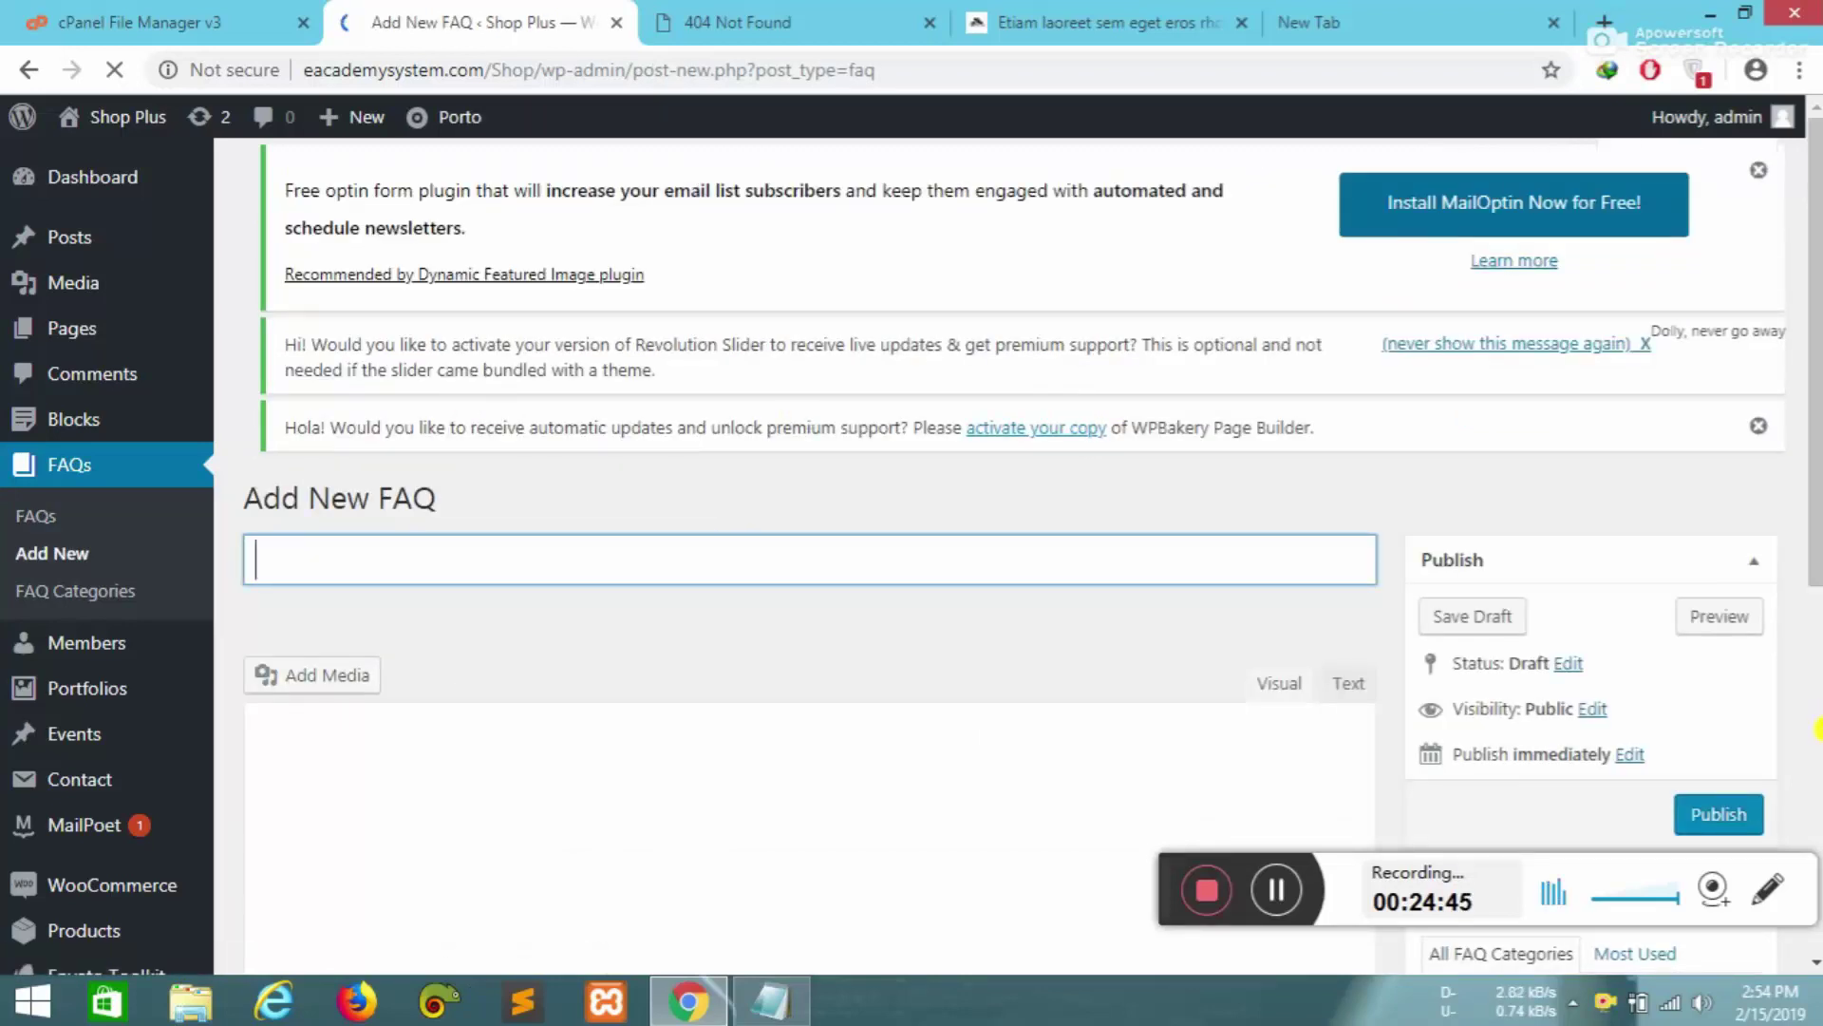
type("What is Cacelling order process?")
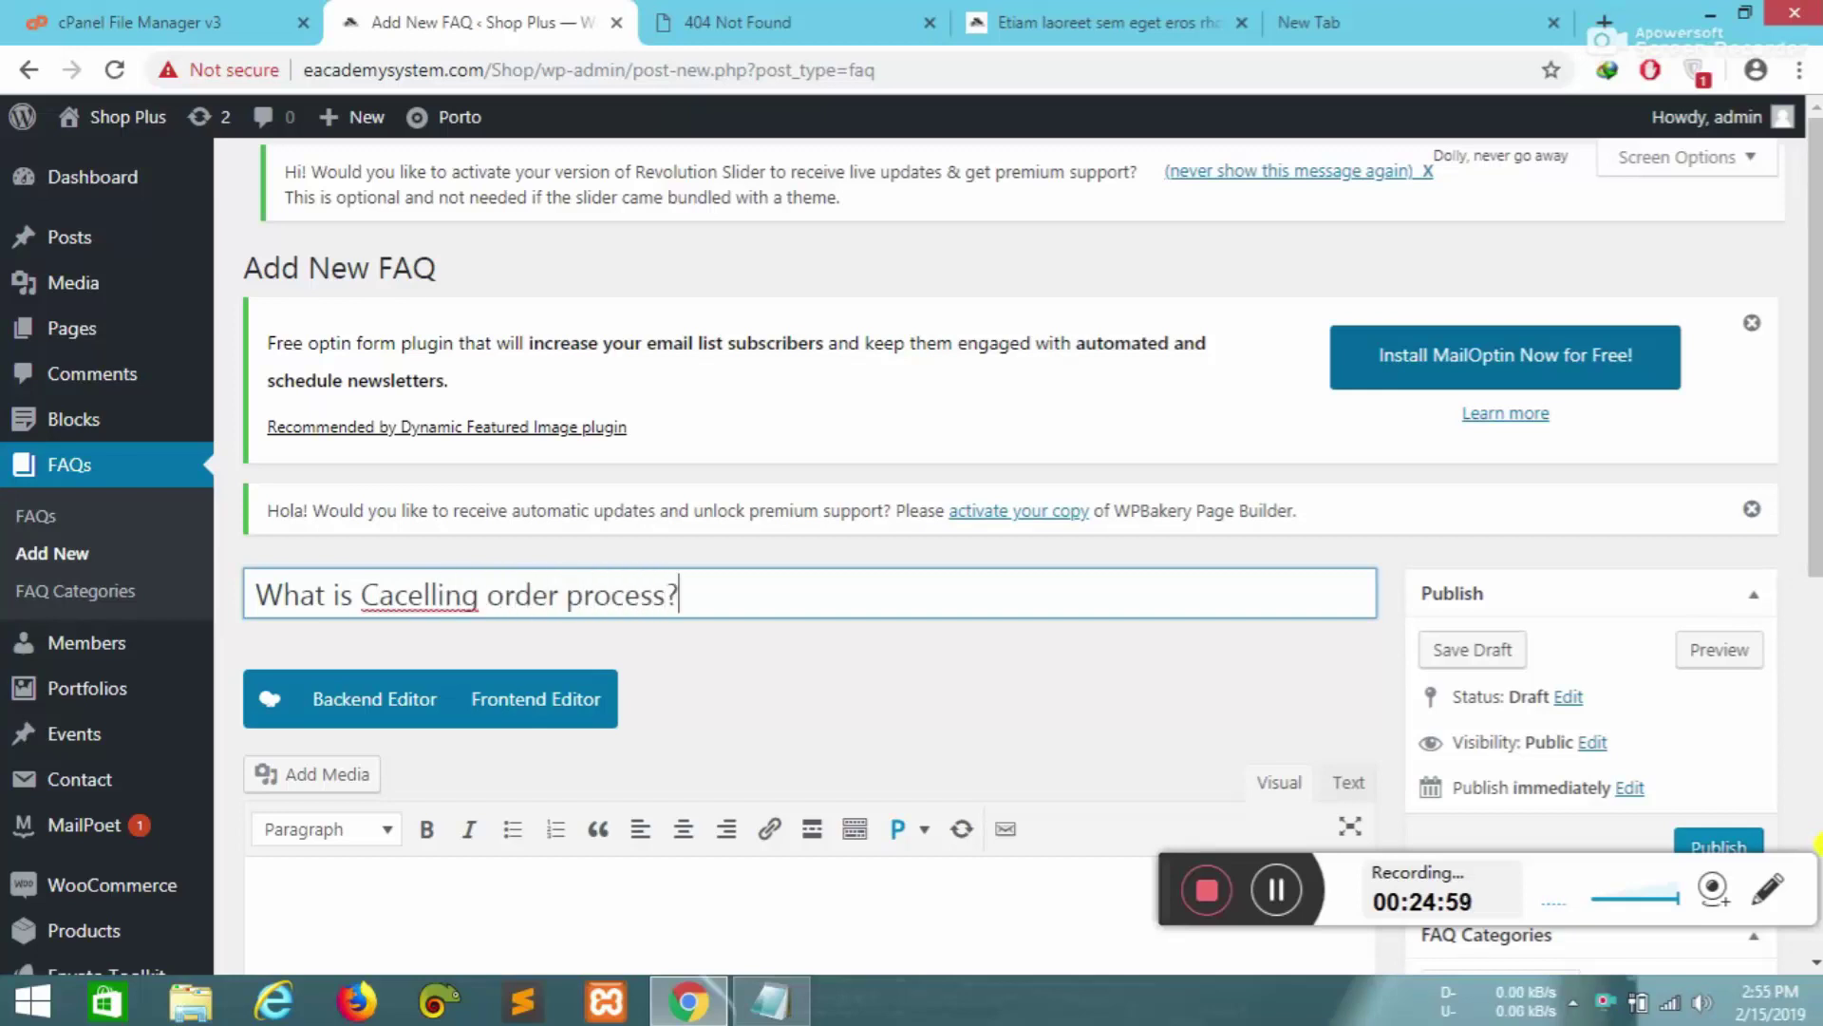
- Fill the FAQ's body with the placeholder text "ewjh,dsshjrewklhe kjldwhwk whkwb dwiuyew be" and publish it
scroll(1819, 843, "down", 3)
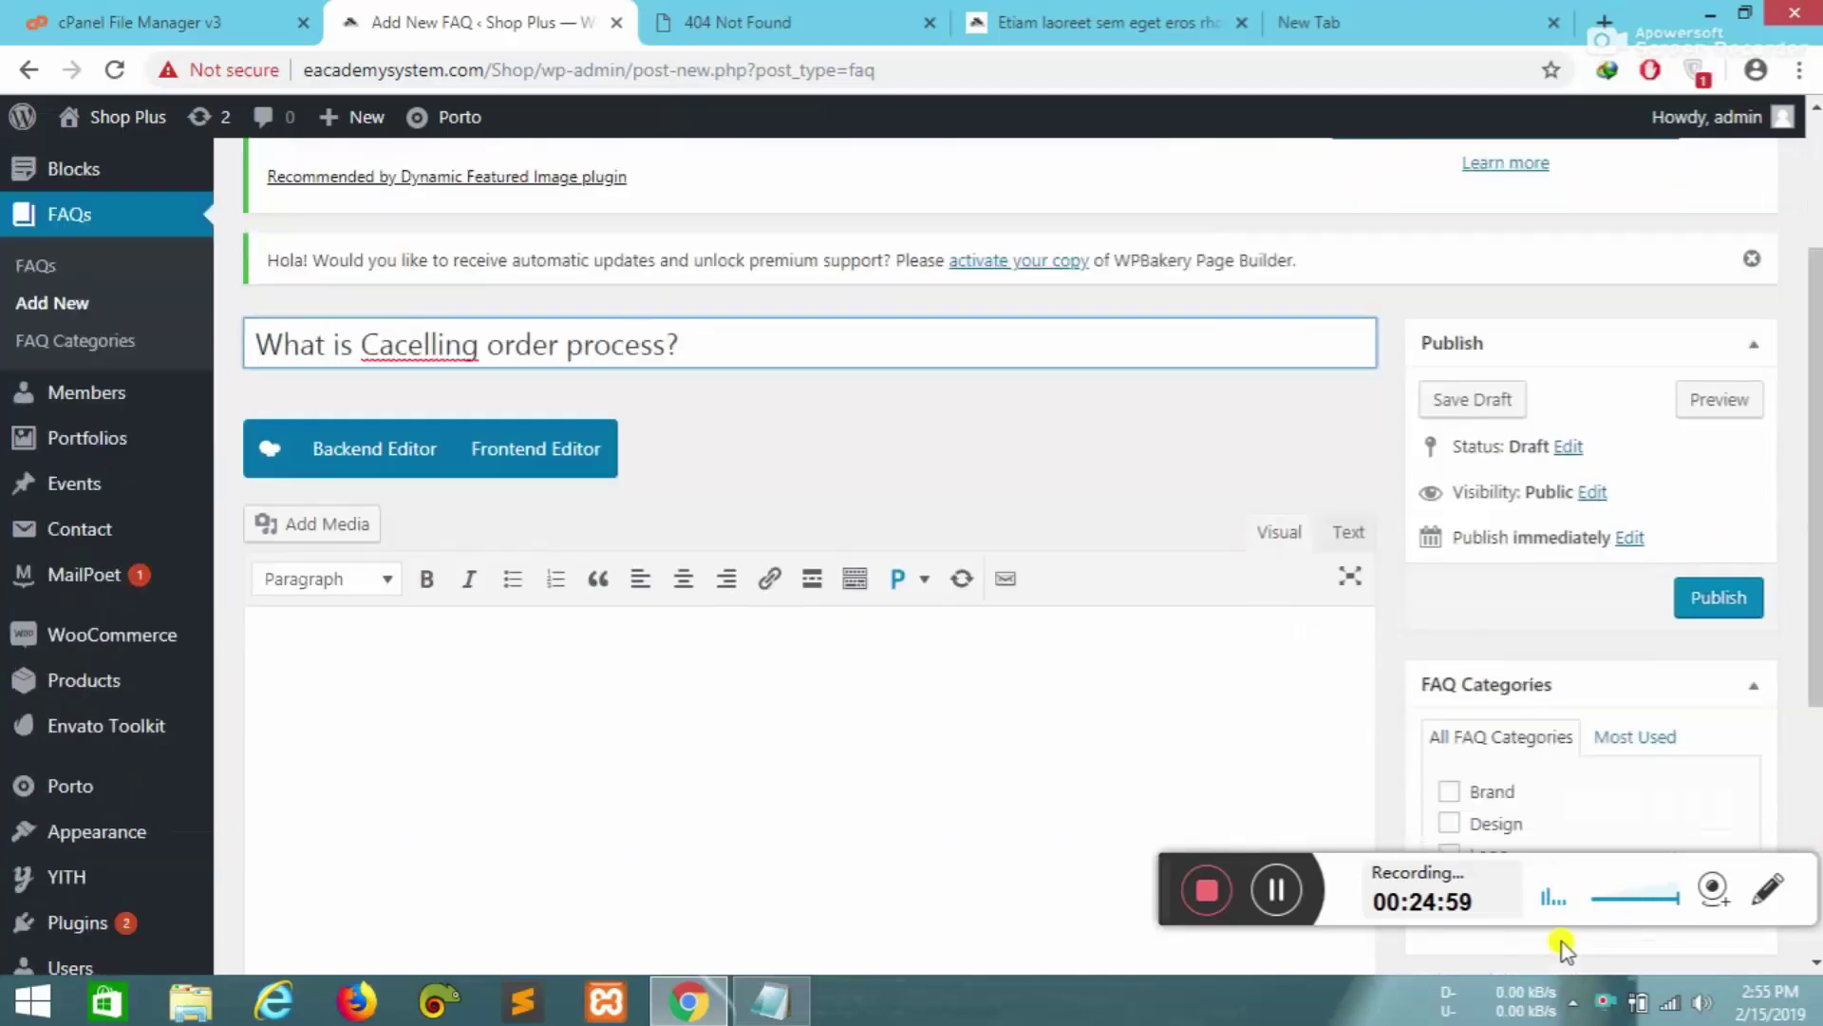
left_click(534, 767)
type("ewjh.dsshjrewklhe kjldwhwk whkwb dwiuyew be")
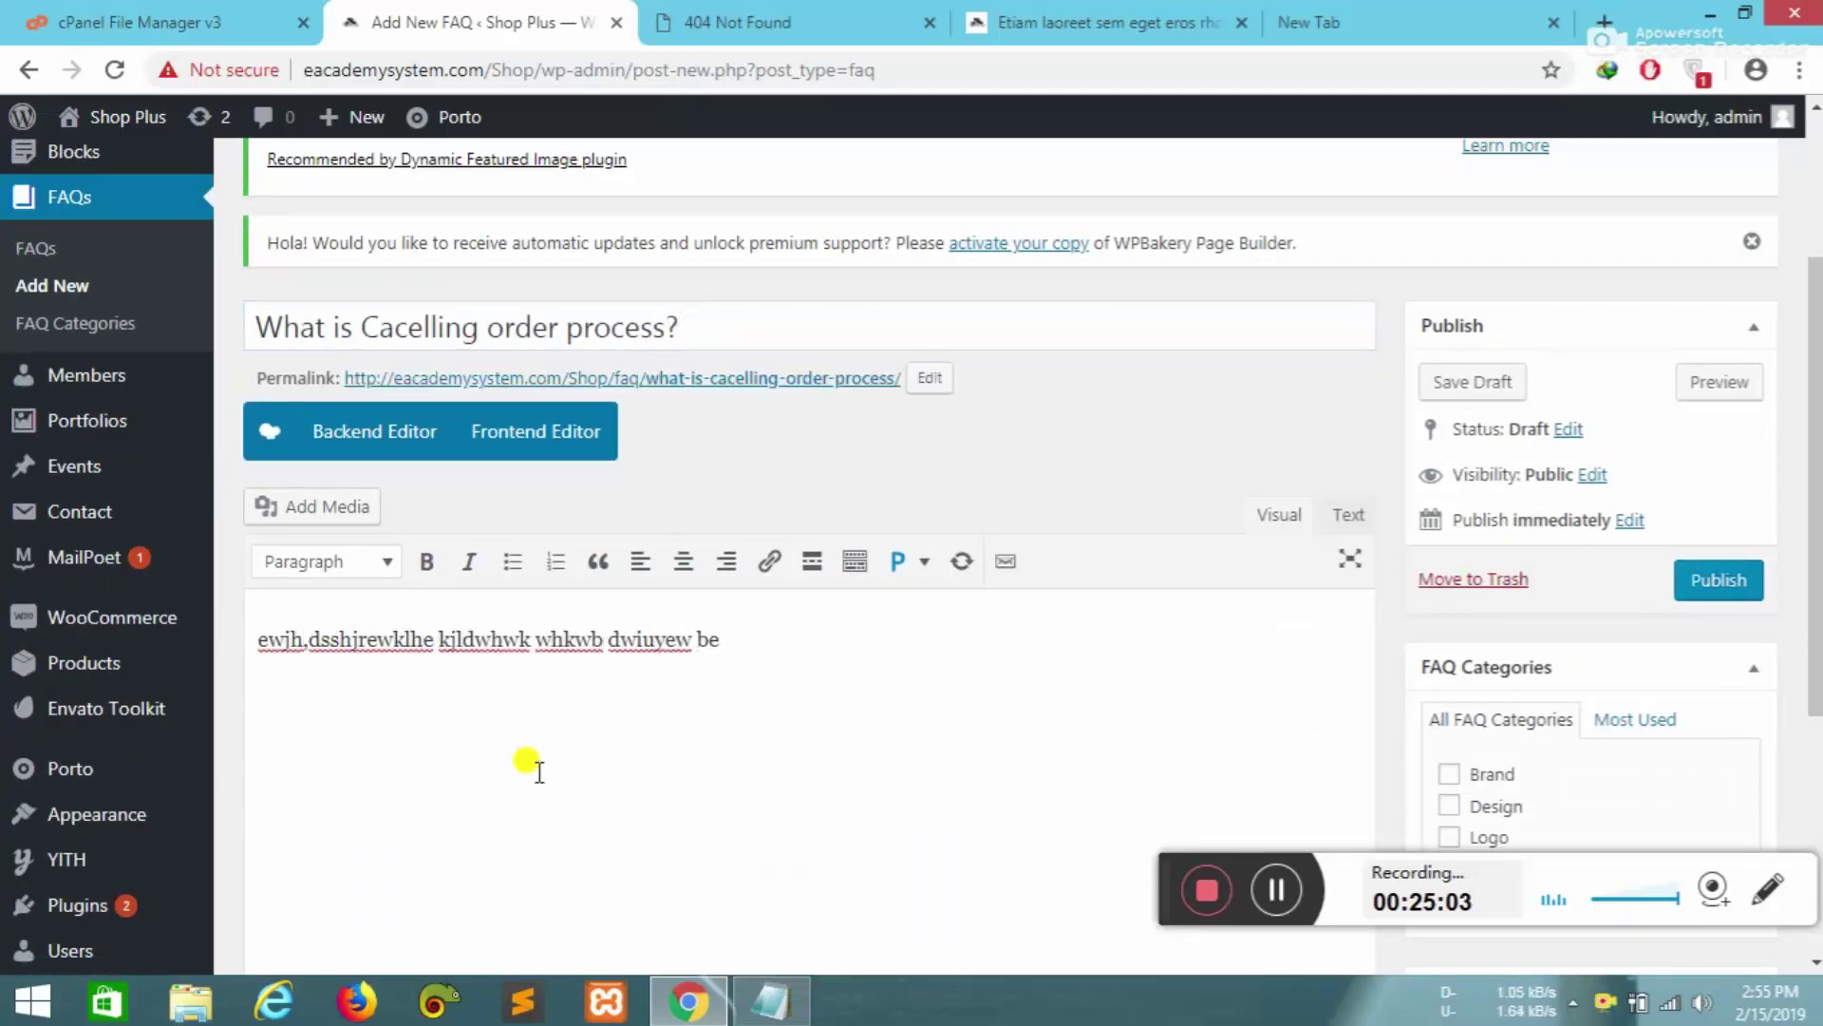
scroll(1188, 694, "down", 3)
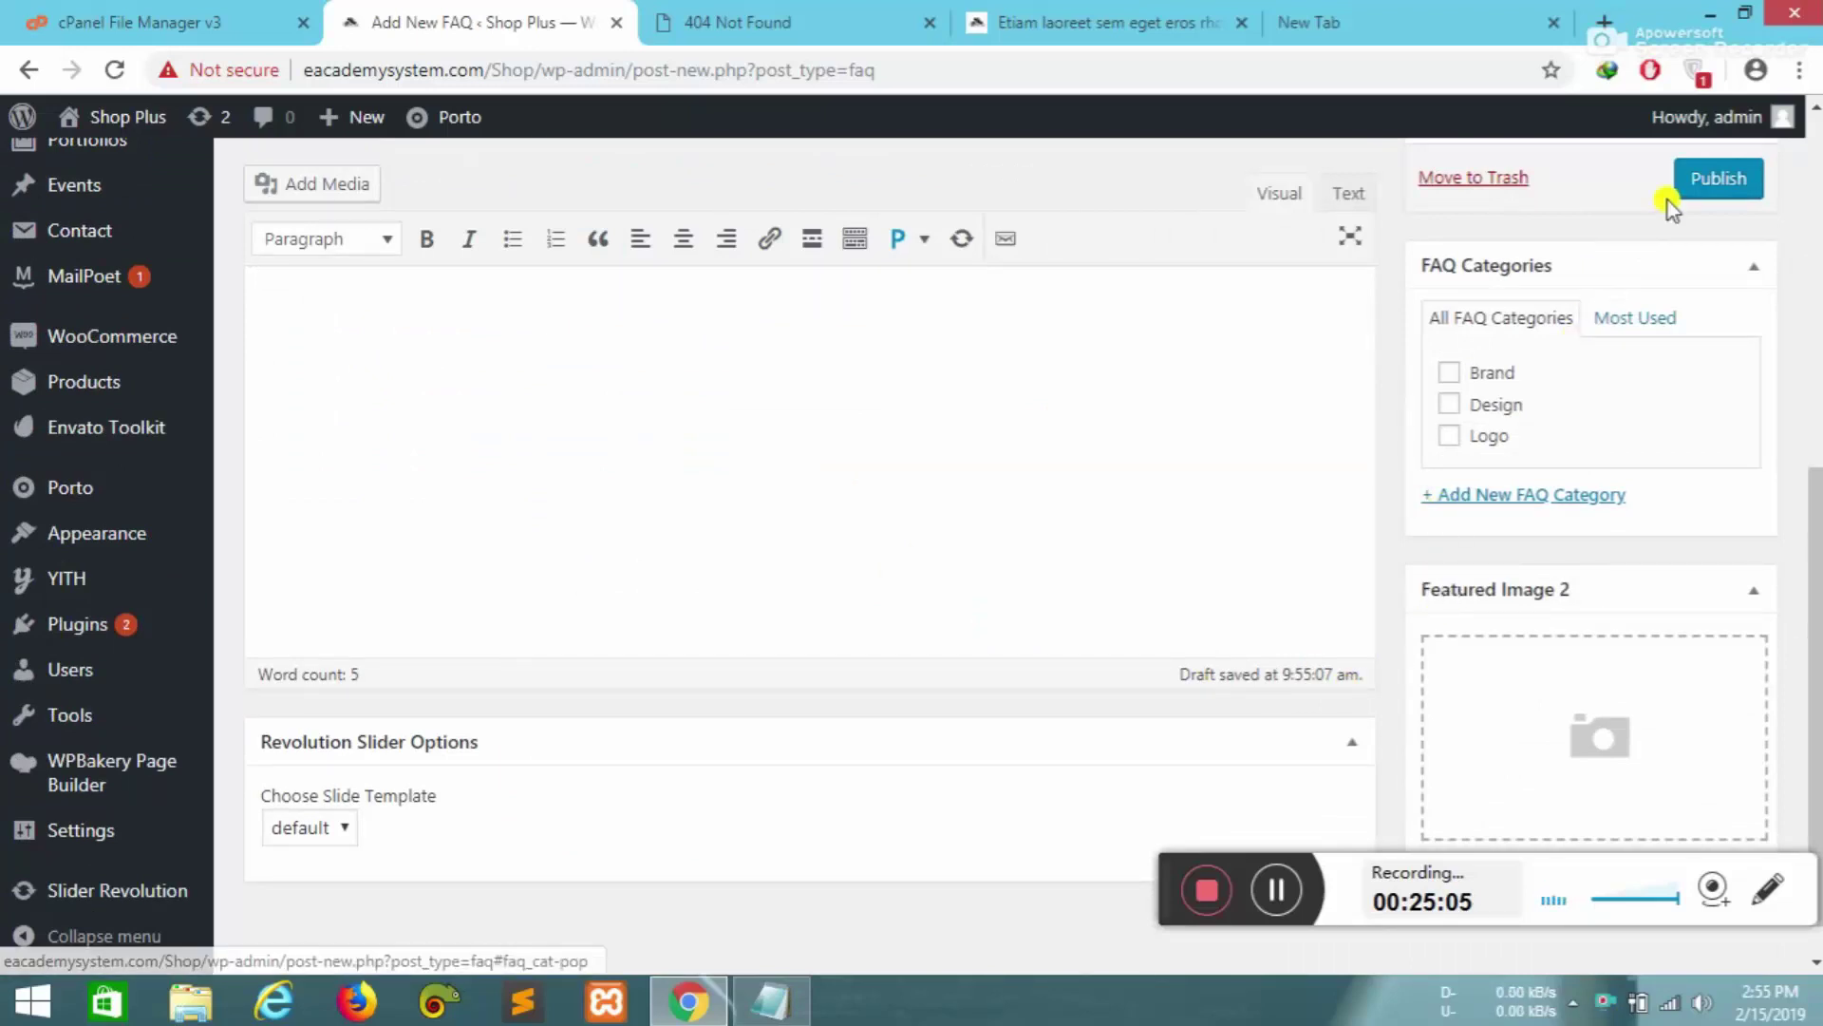
left_click(1705, 185)
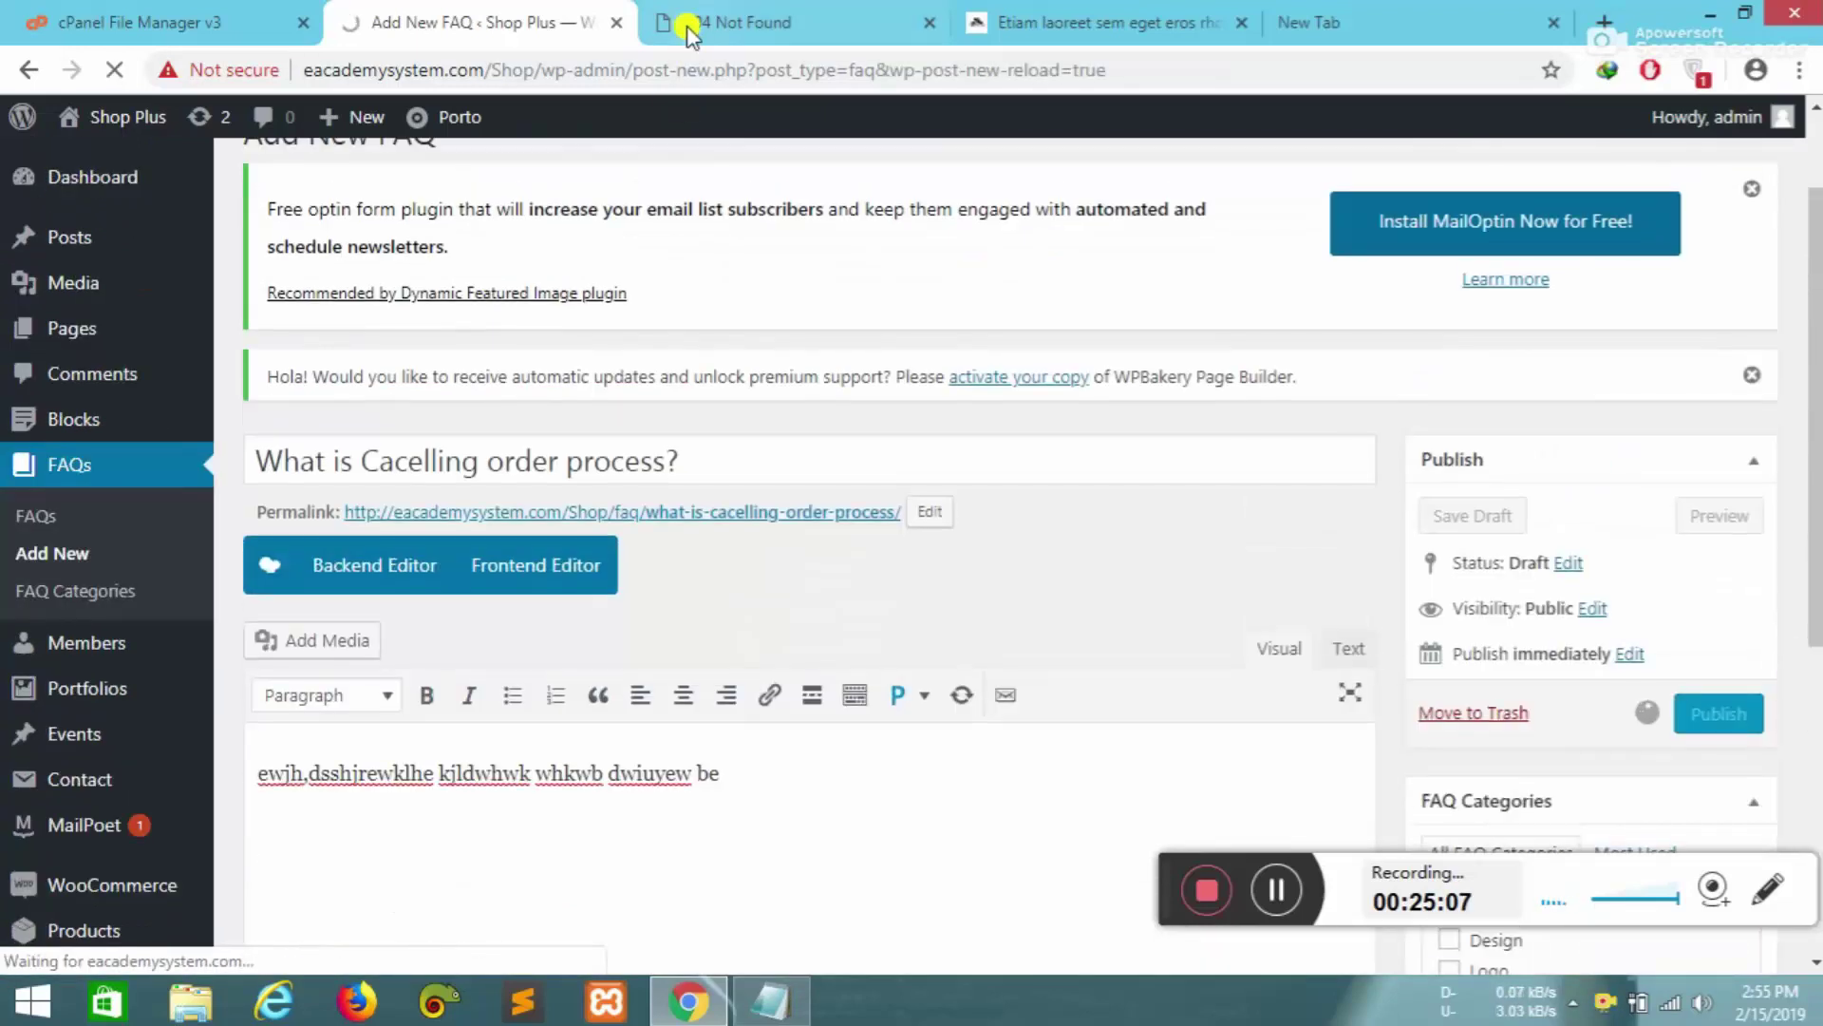
- Return the storefront from the FAQ page to the blog post and check the newly published FAQ in the admin
left_click(813, 23)
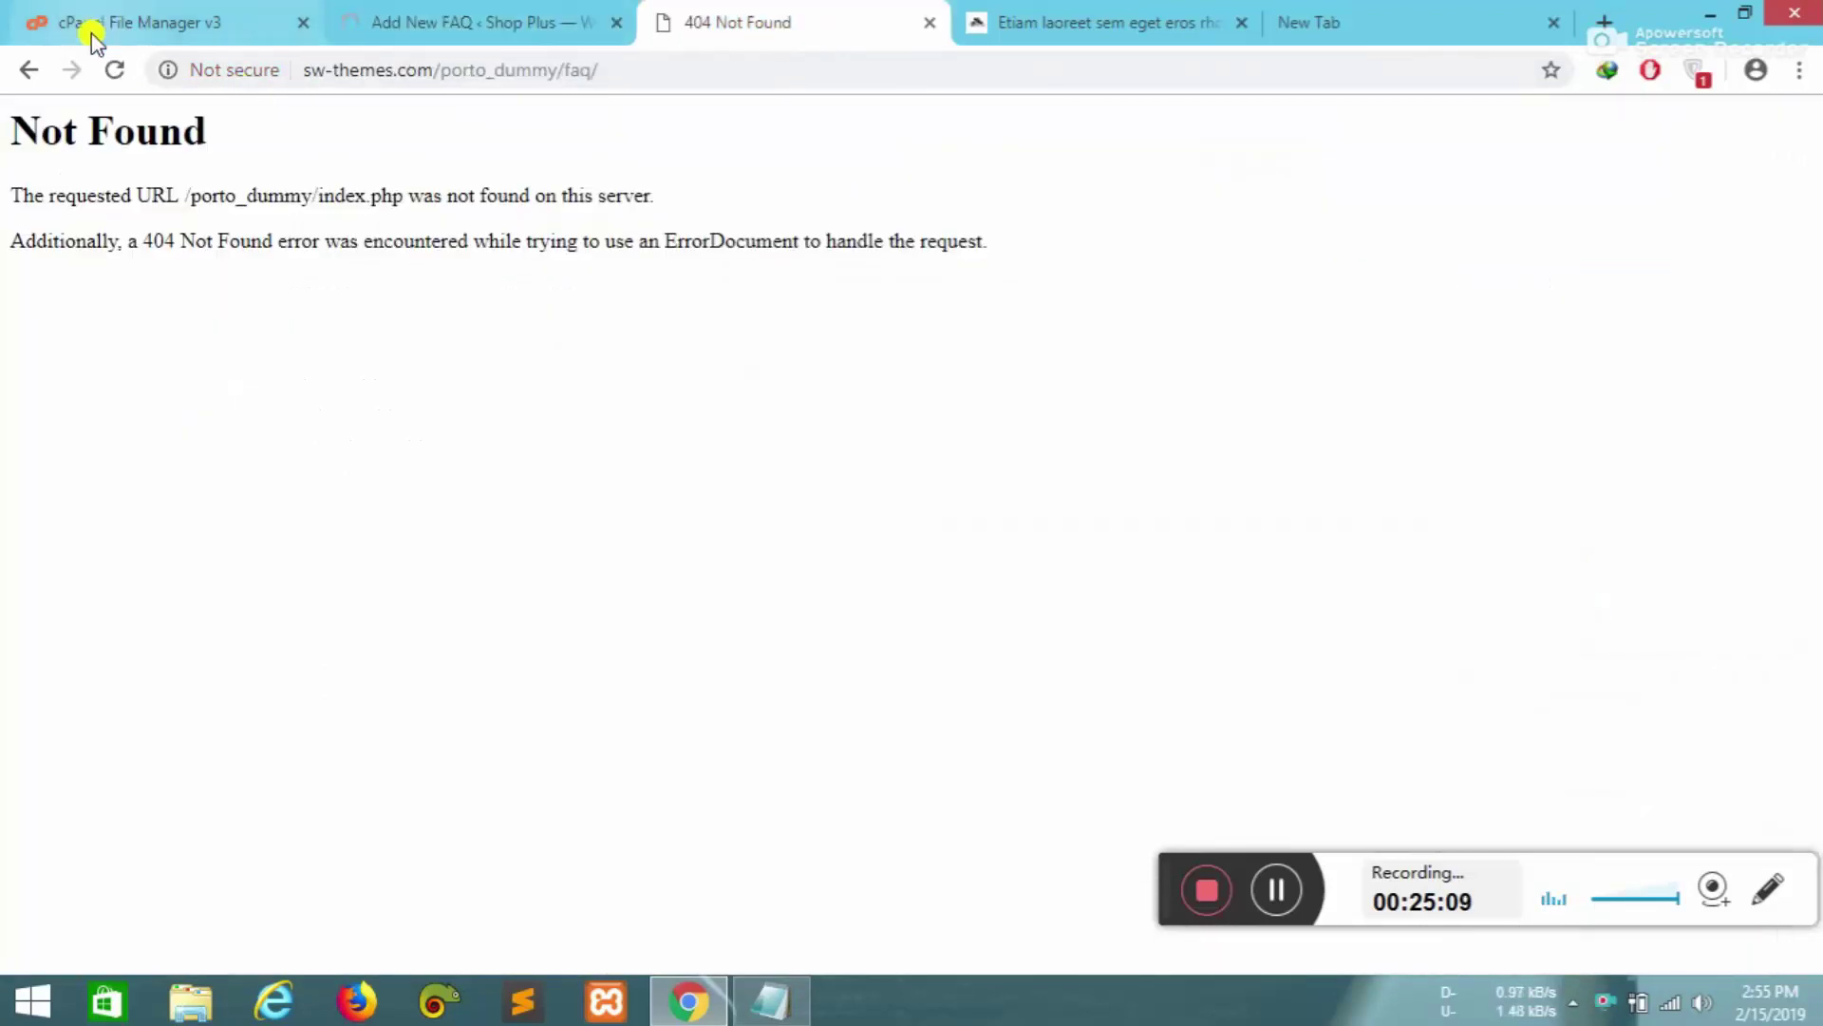
left_click(29, 69)
left_click(418, 23)
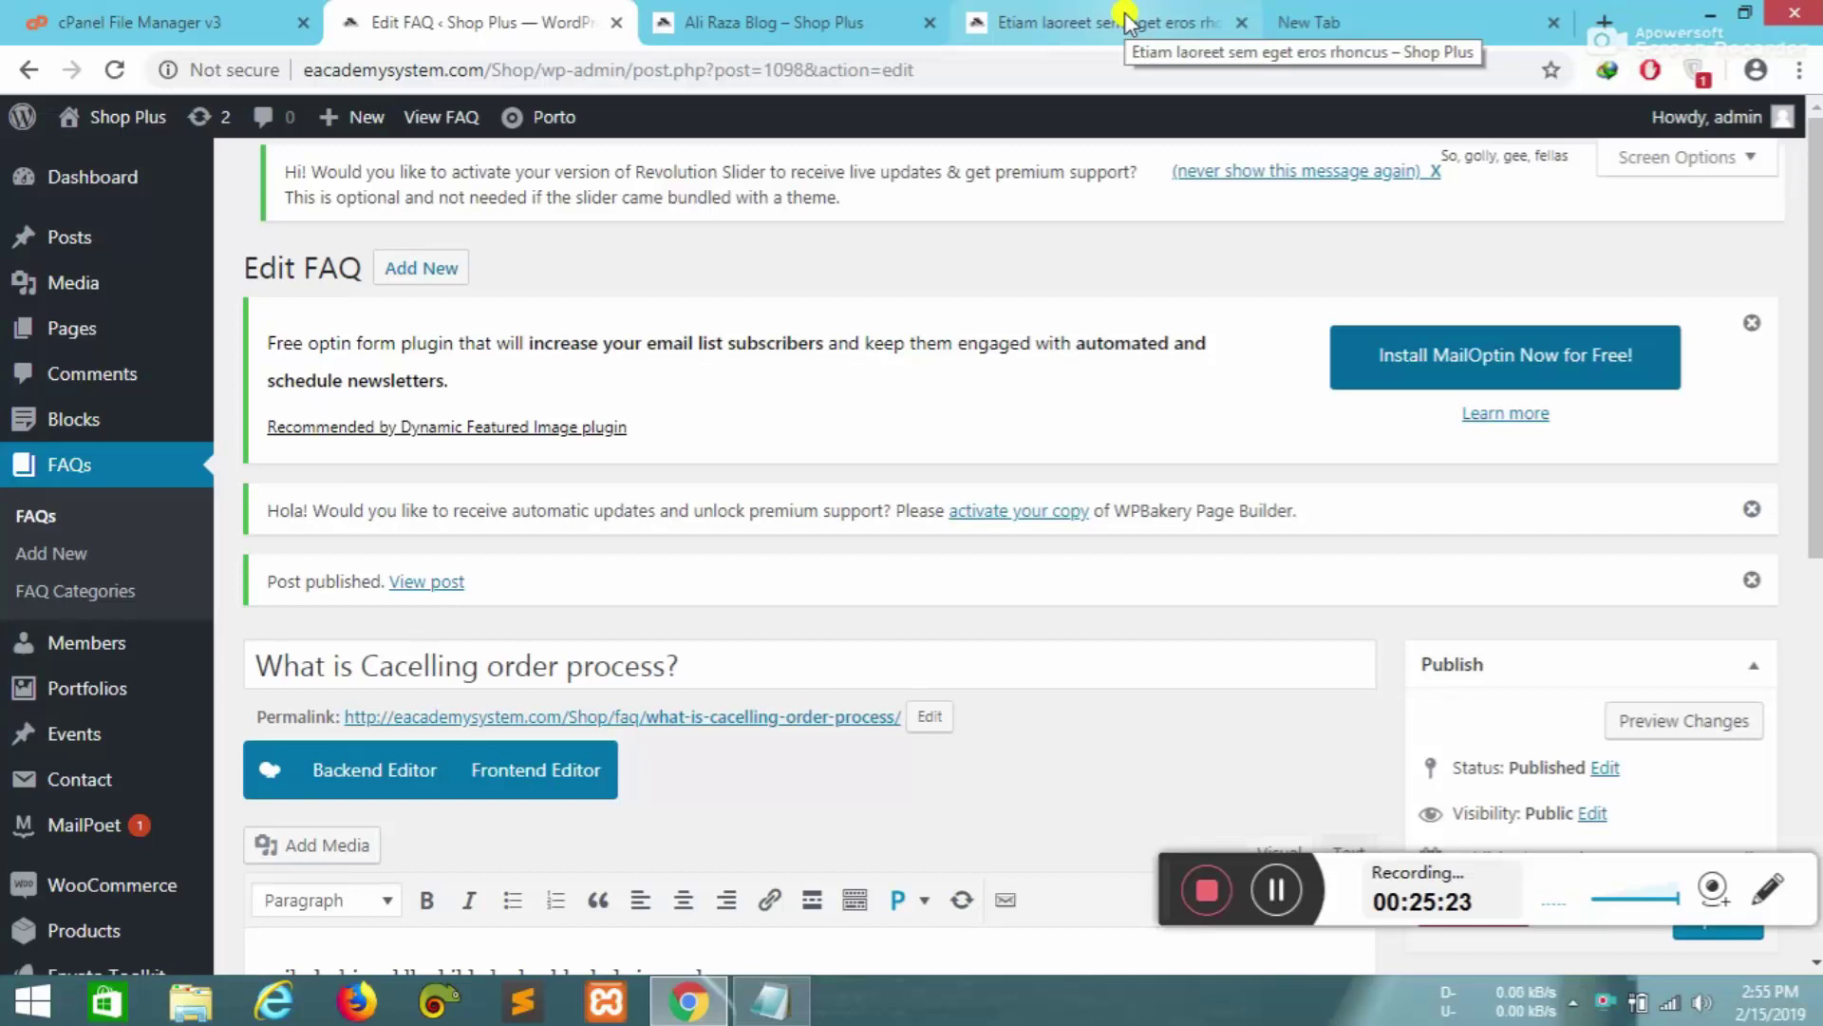
- Examine the Members list and the remaining admin sections, including Porto and Settings
left_click(68, 648)
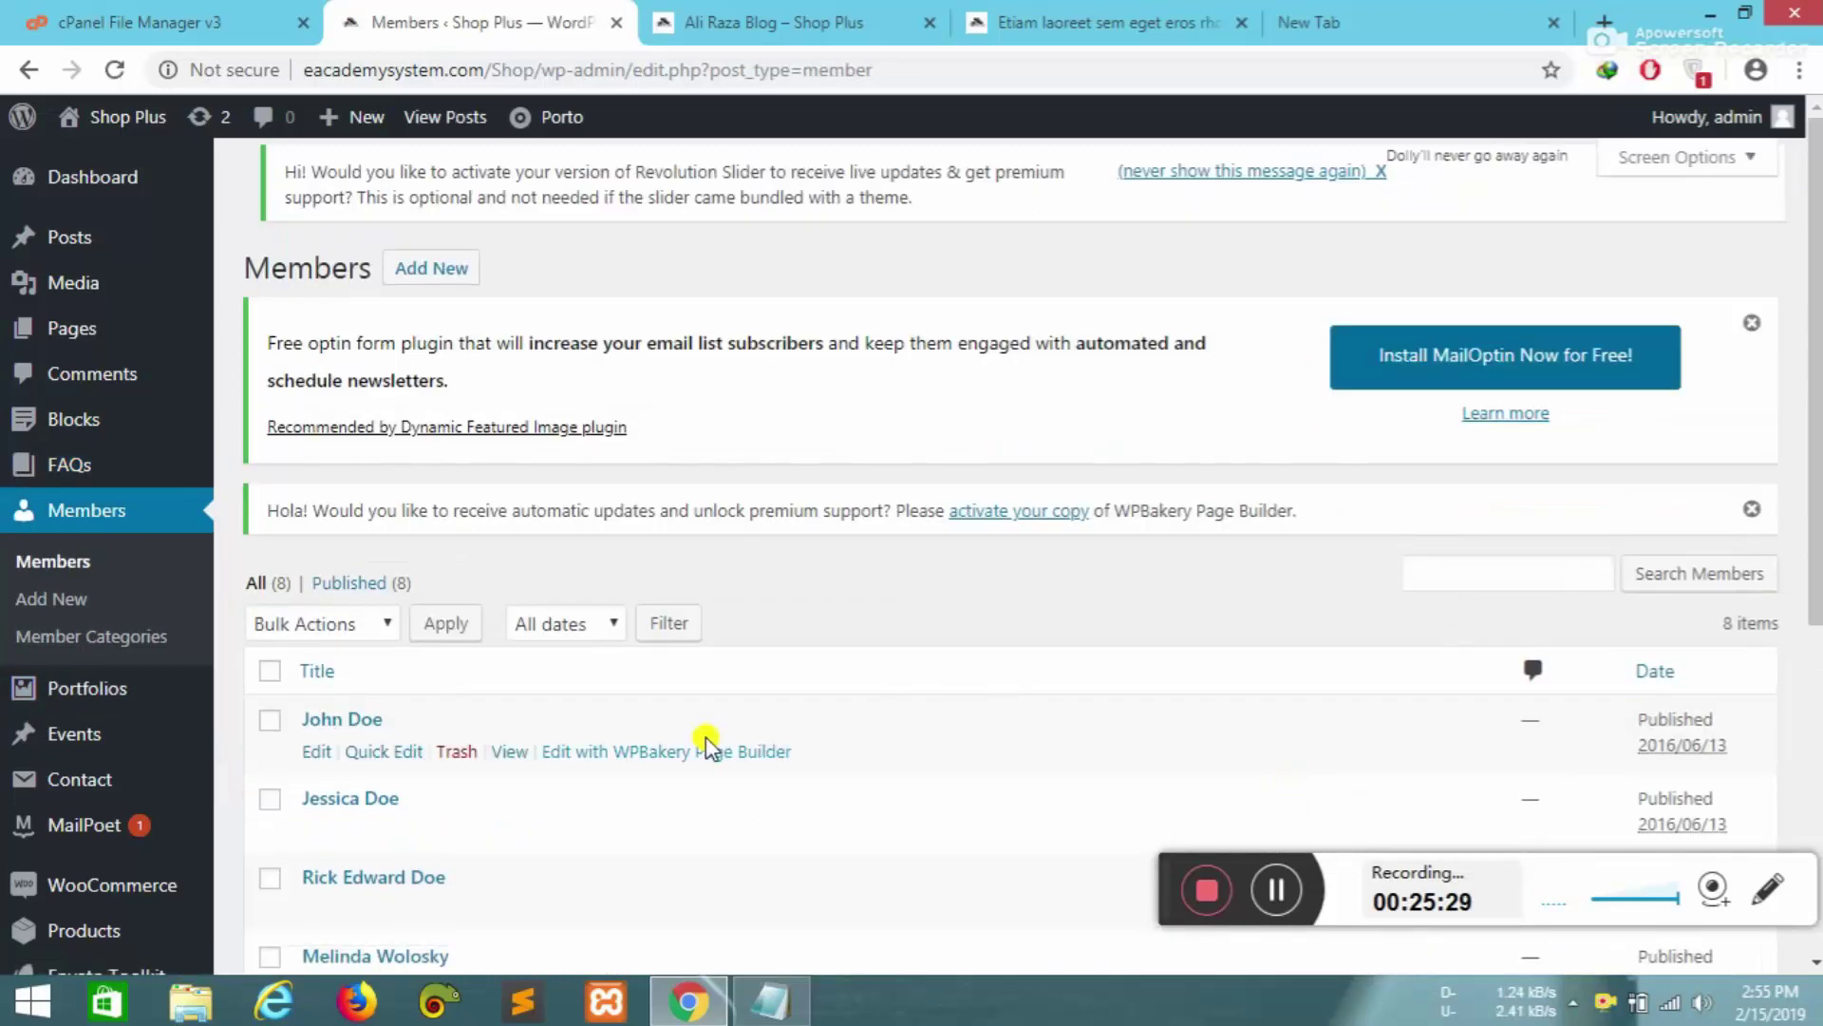
scroll(707, 744, "down", 4)
scroll(468, 619, "down", 2)
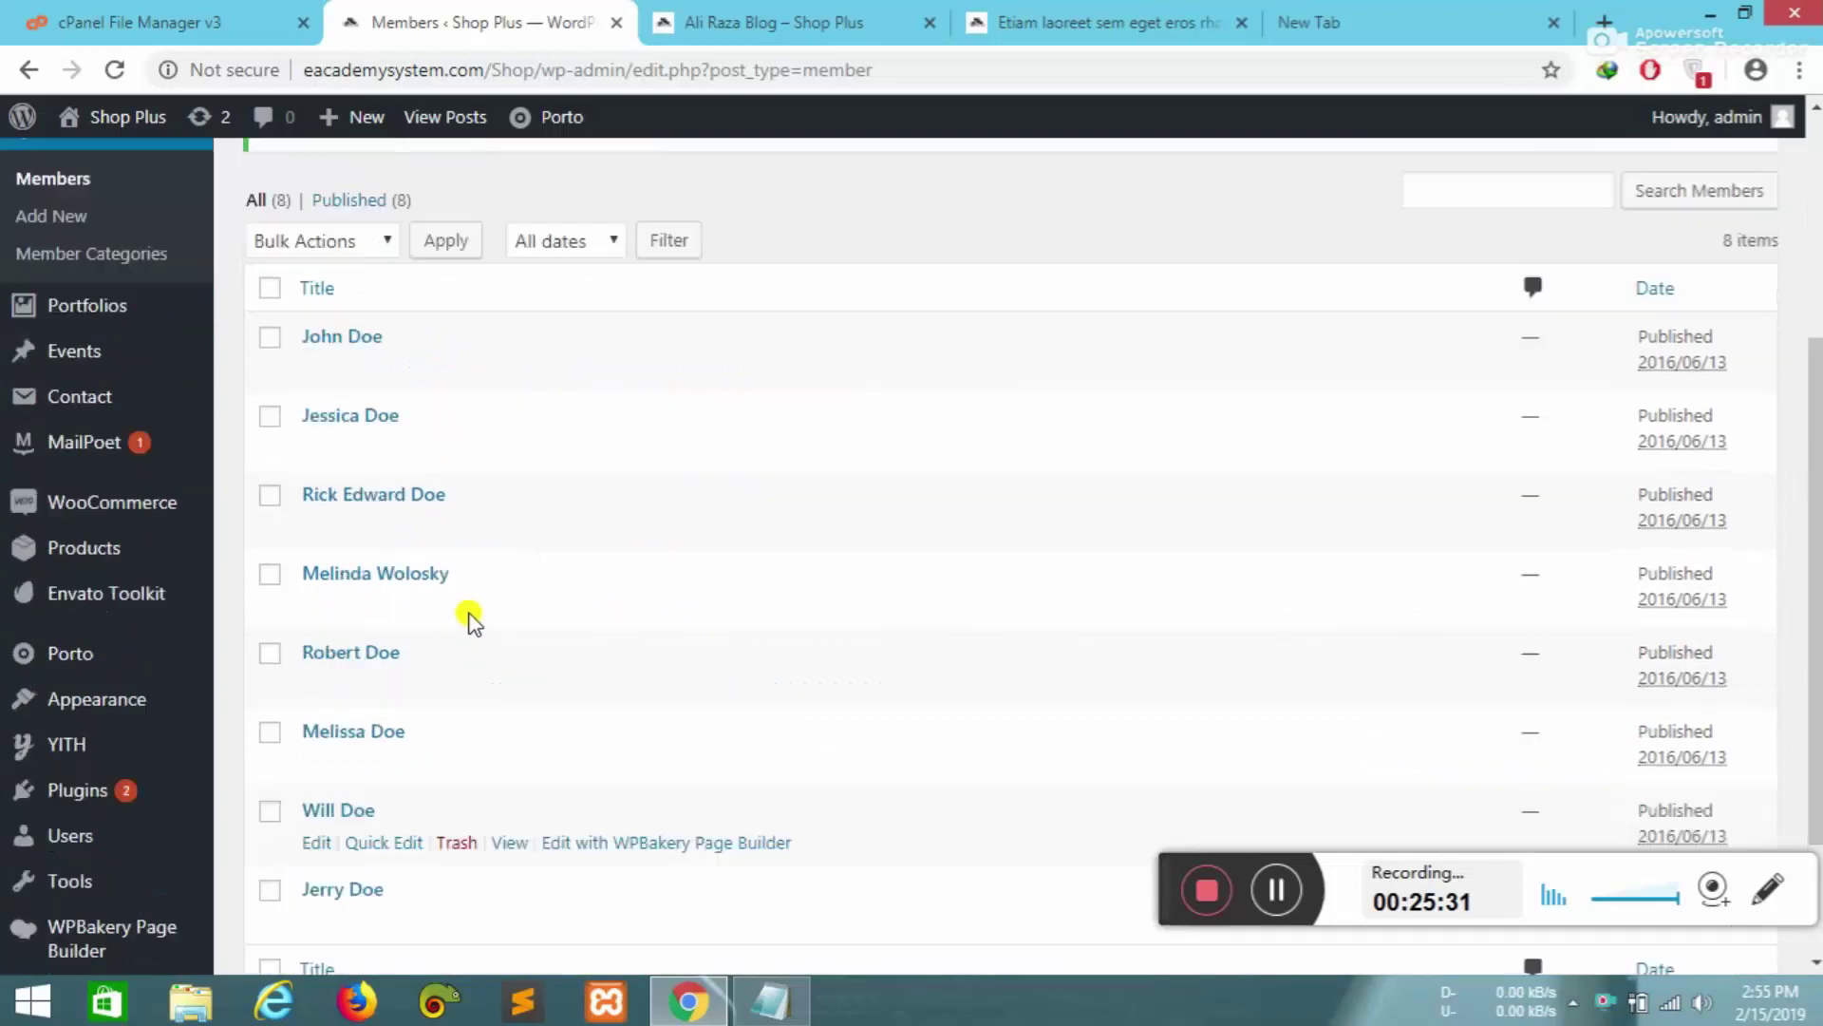
scroll(468, 619, "up", 5)
scroll(29, 807, "down", 3)
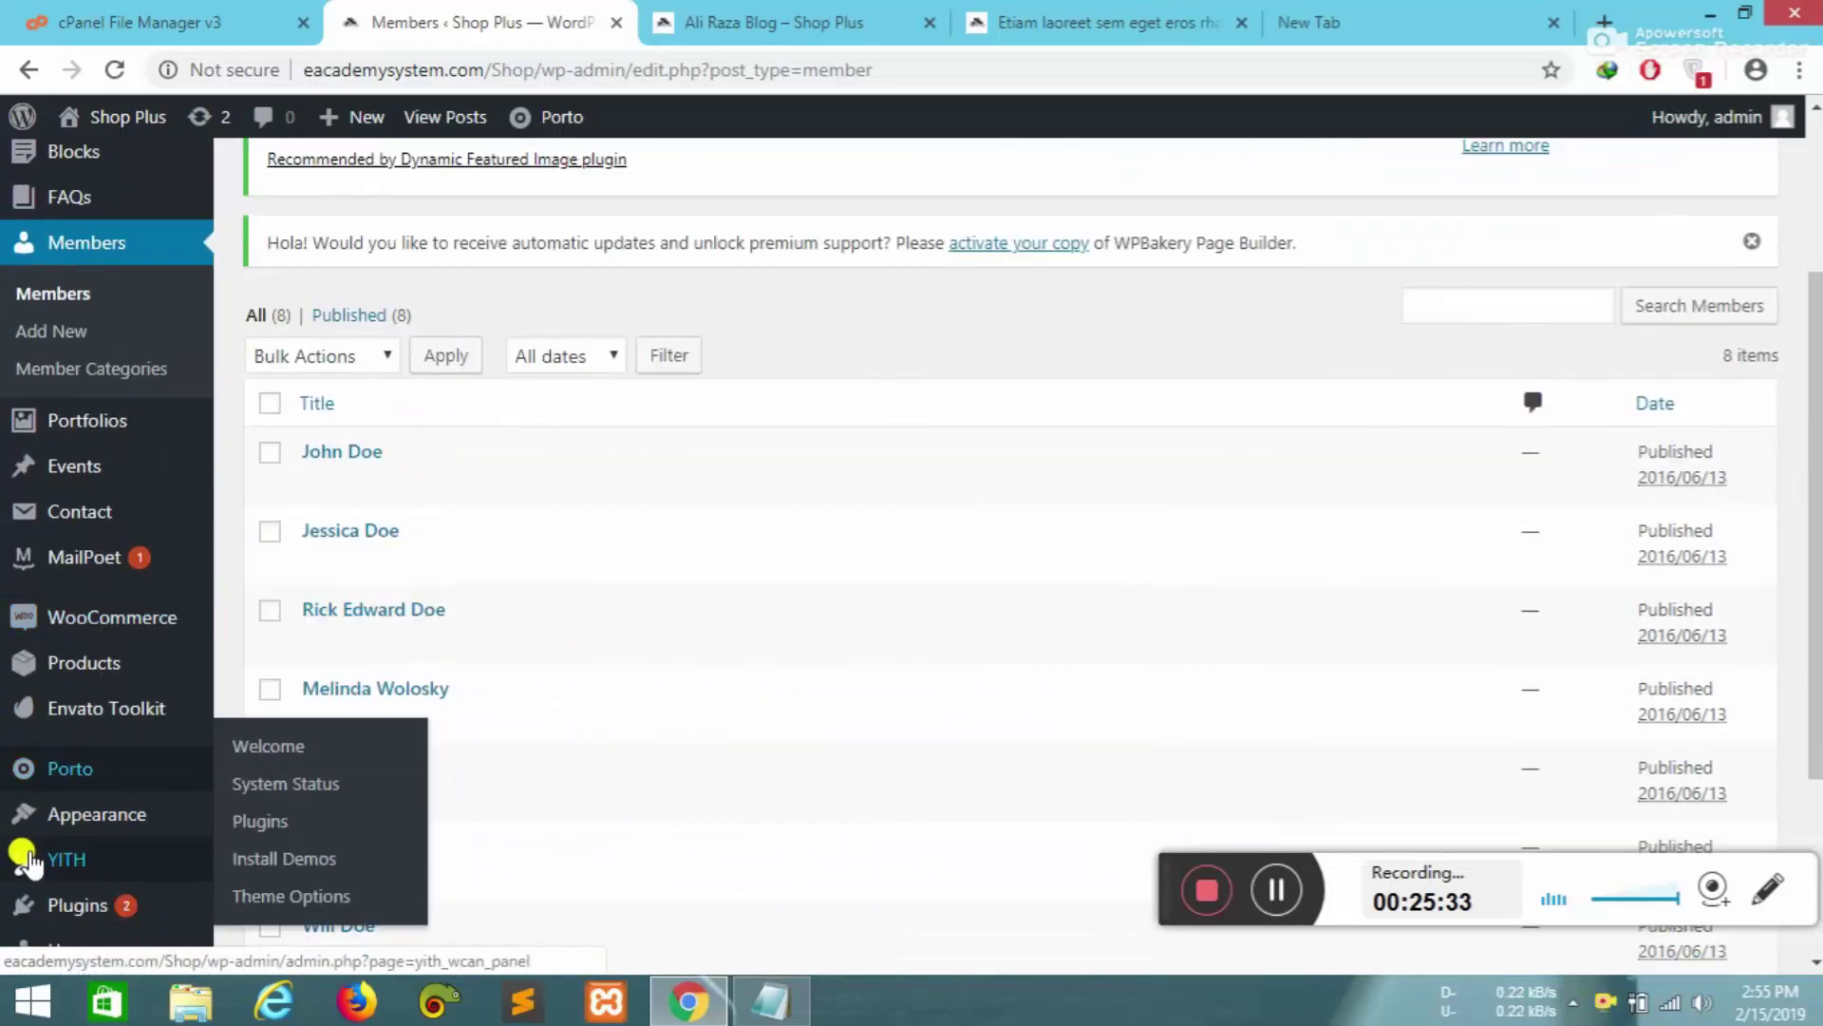
scroll(119, 869, "down", 3)
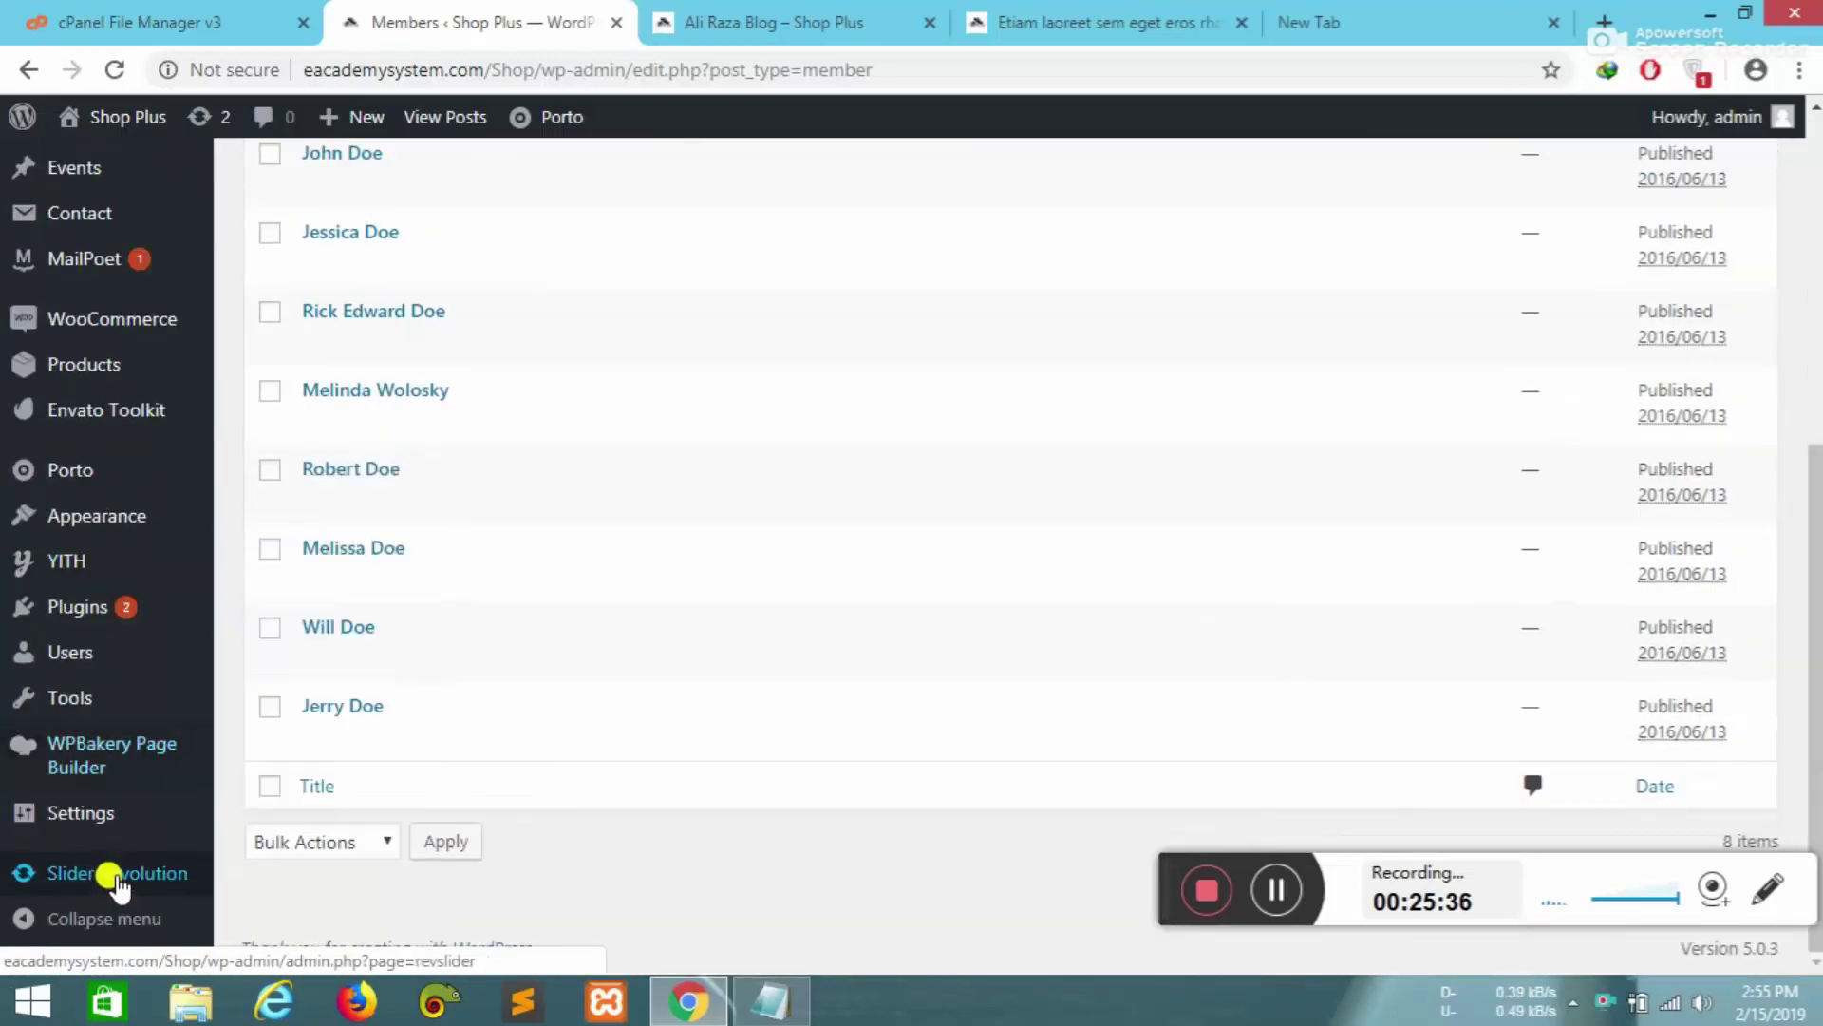
mouse_move(604, 510)
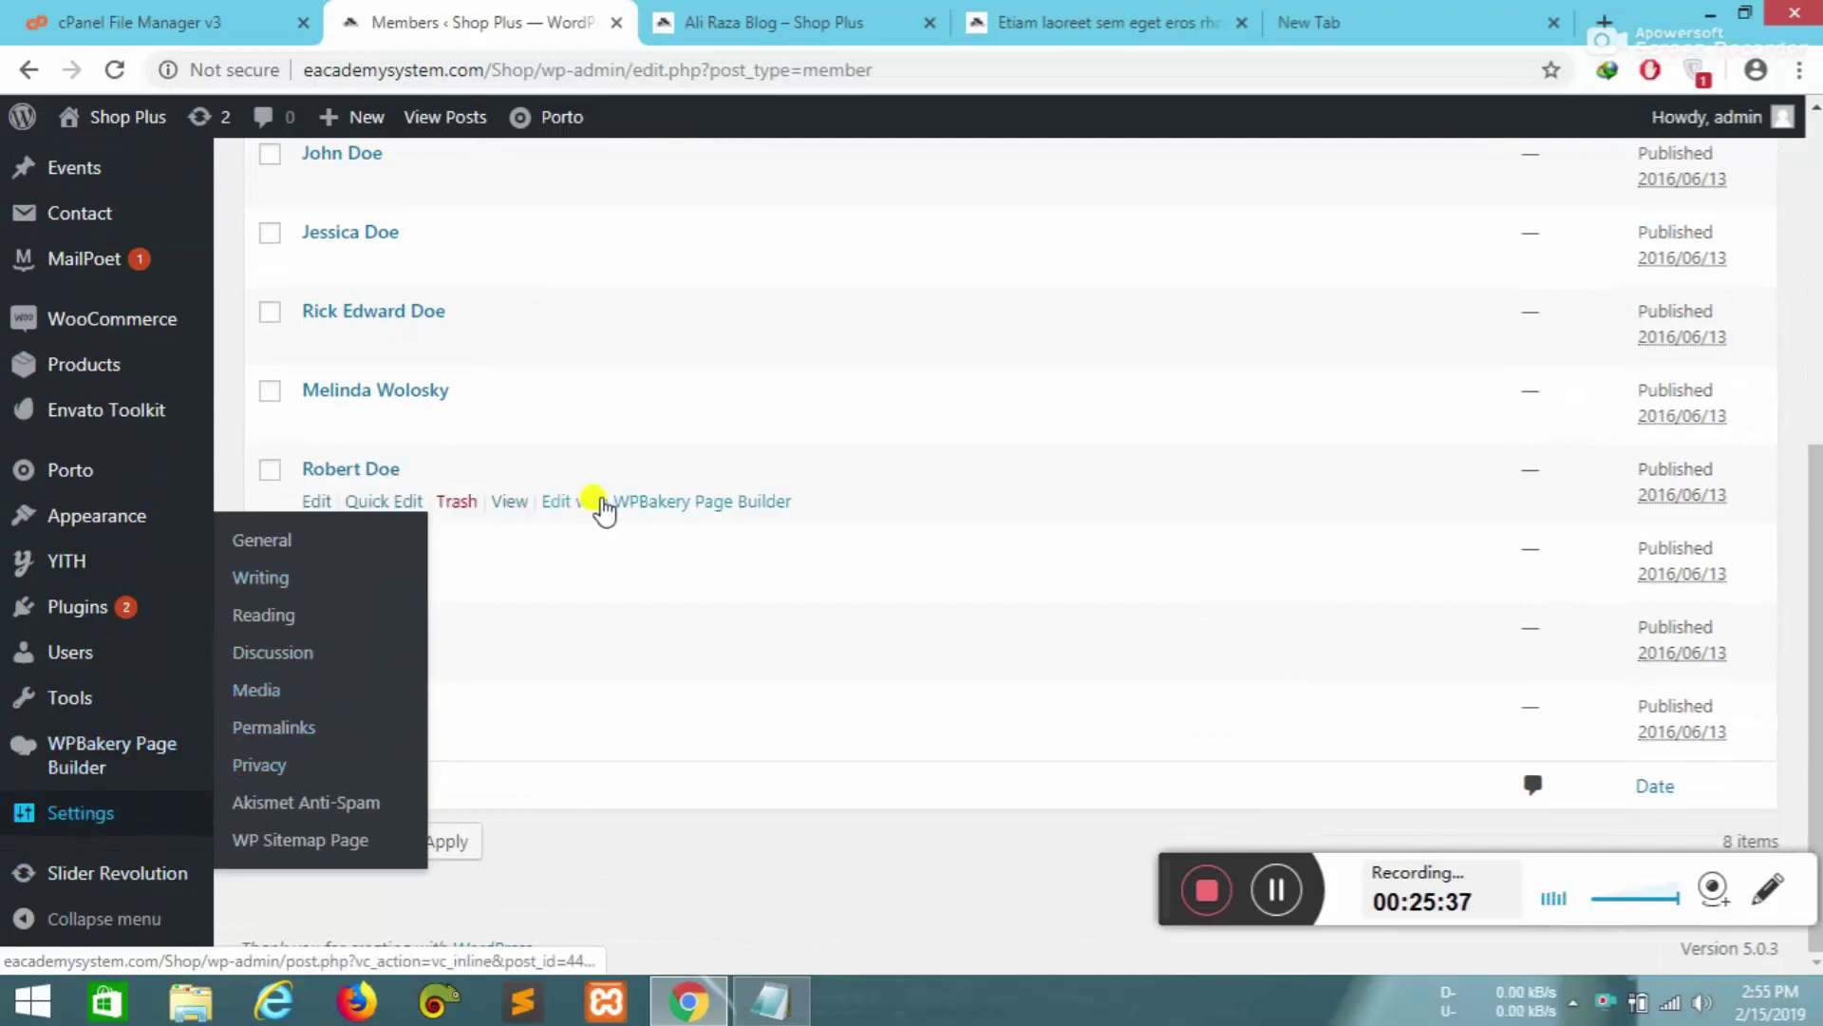
scroll(604, 510, "up", 6)
scroll(593, 513, "down", 2)
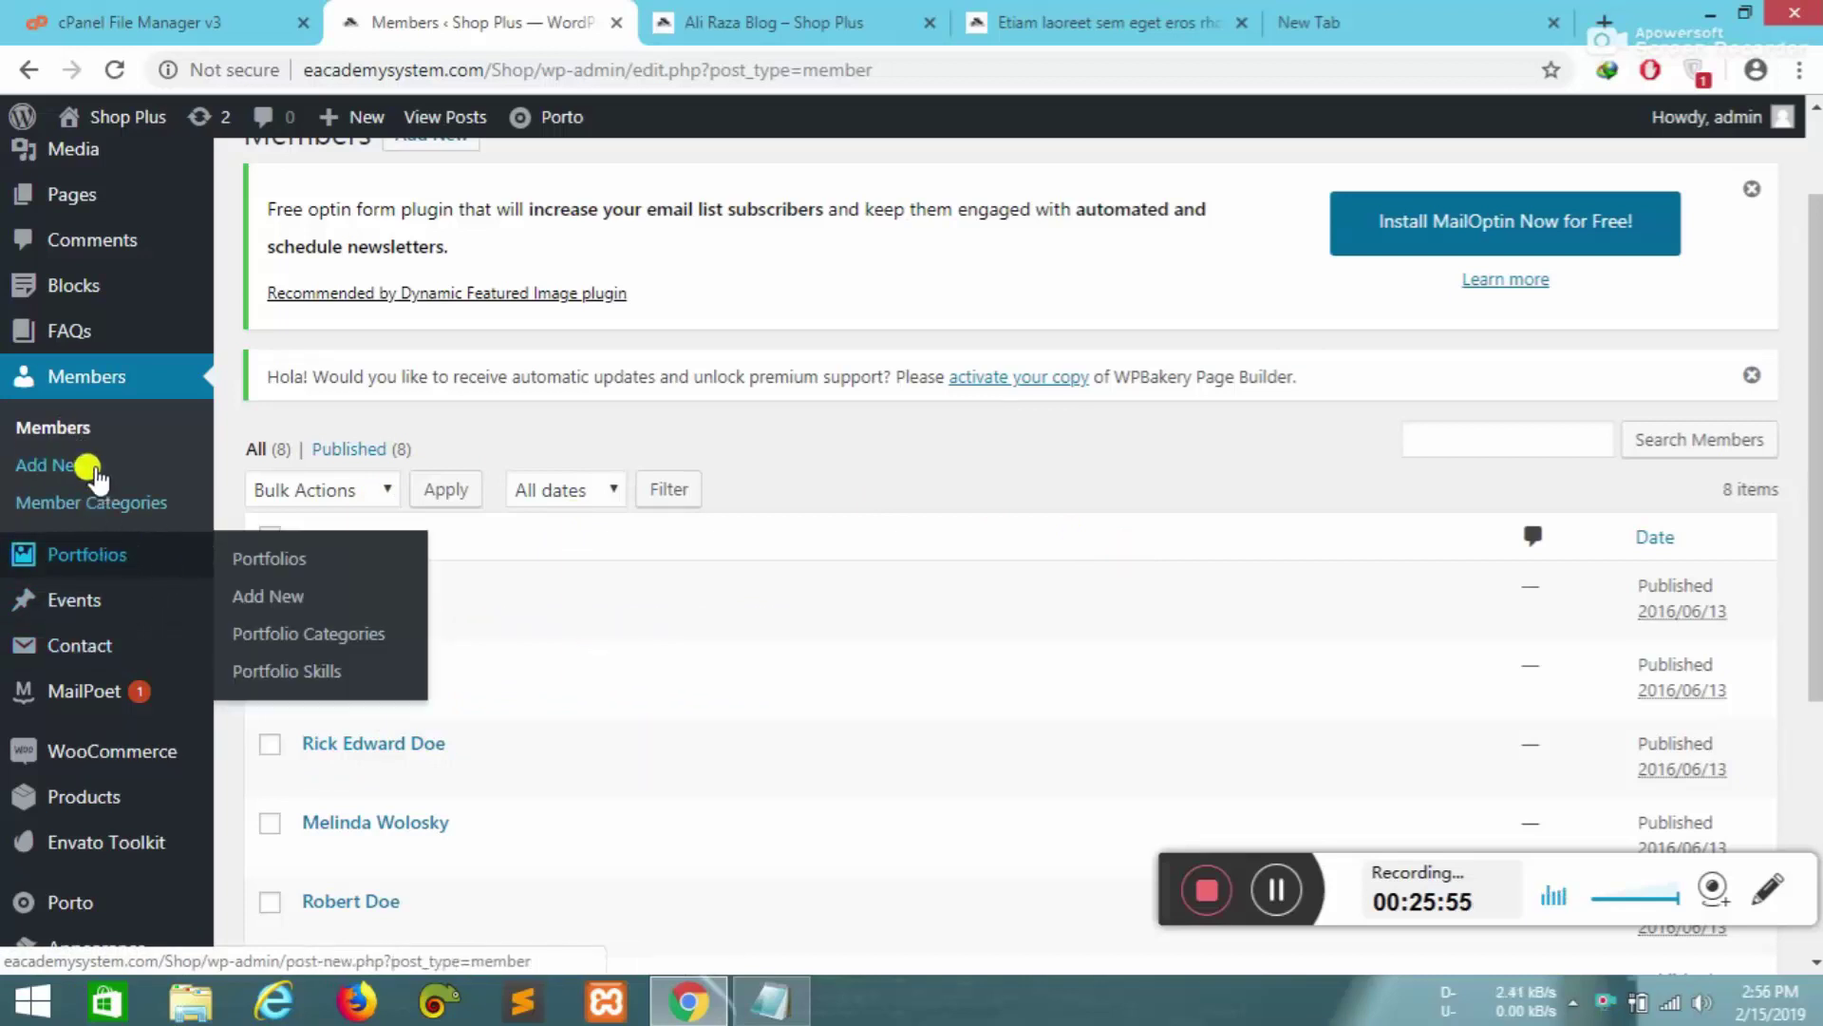
- Examine the list of published entries in the Portfolios section of the admin
left_click(71, 559)
left_click(741, 19)
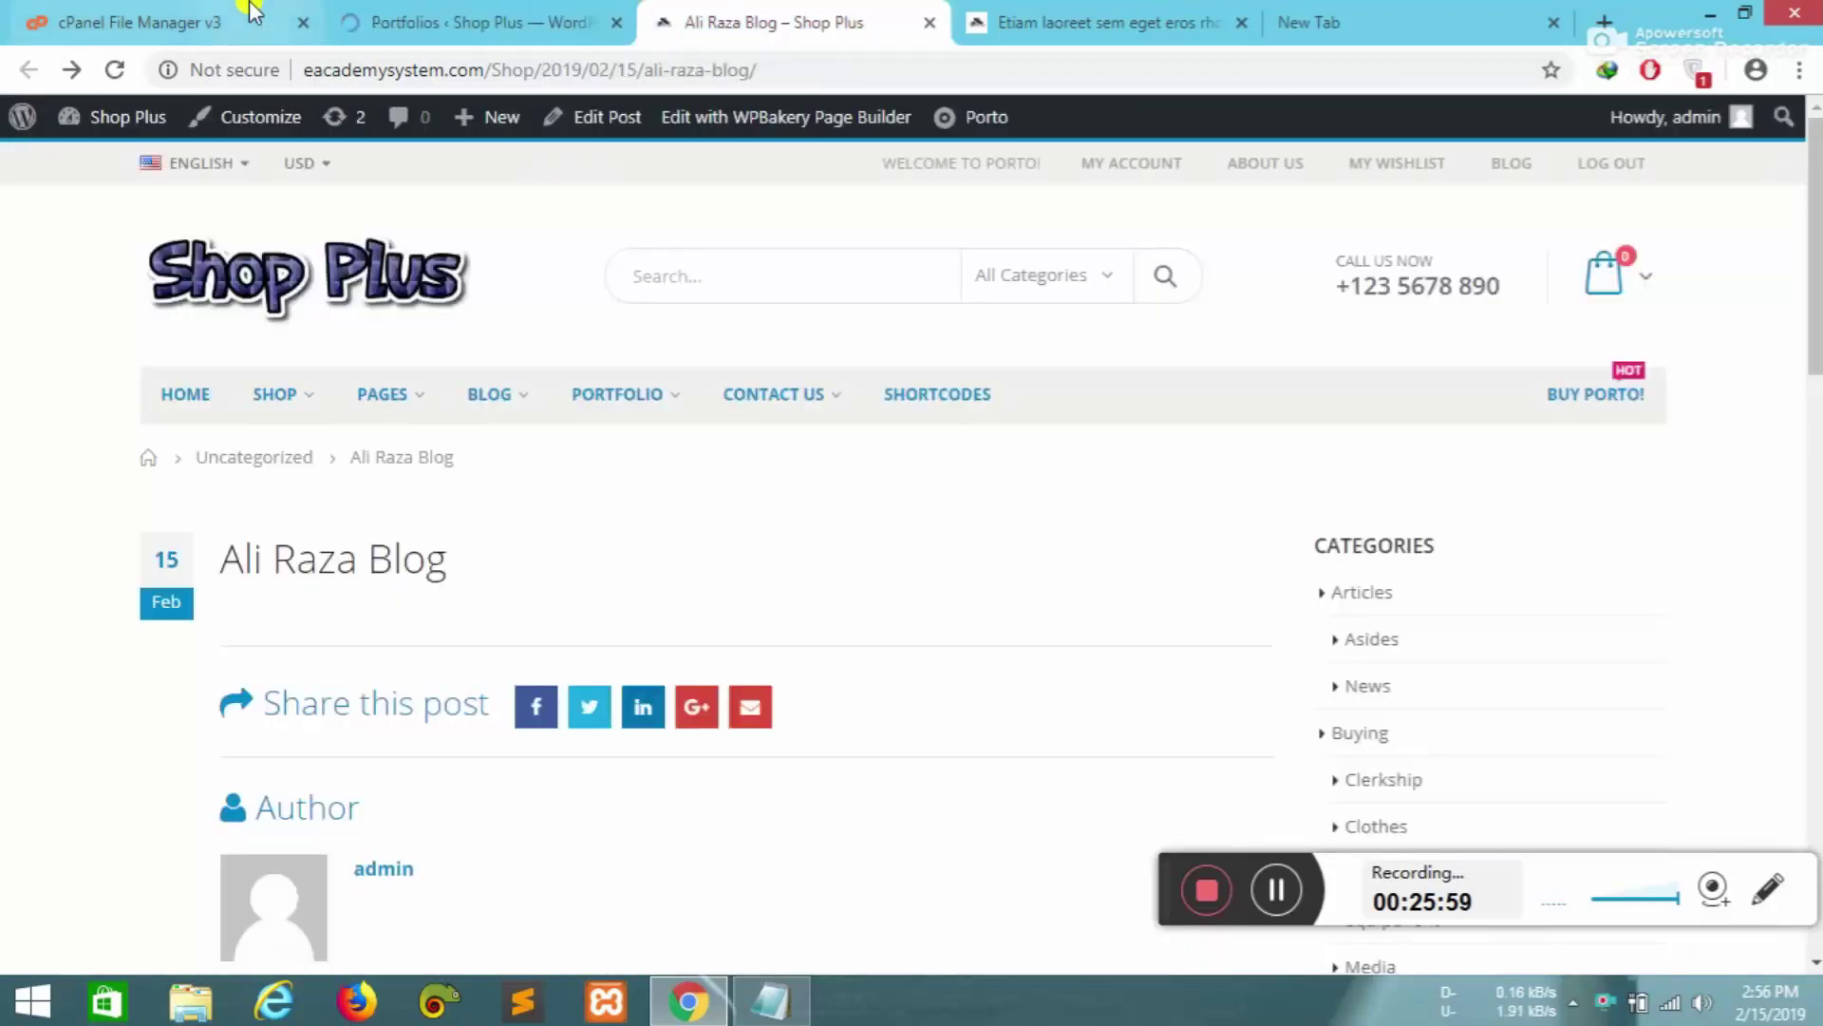
left_click(380, 17)
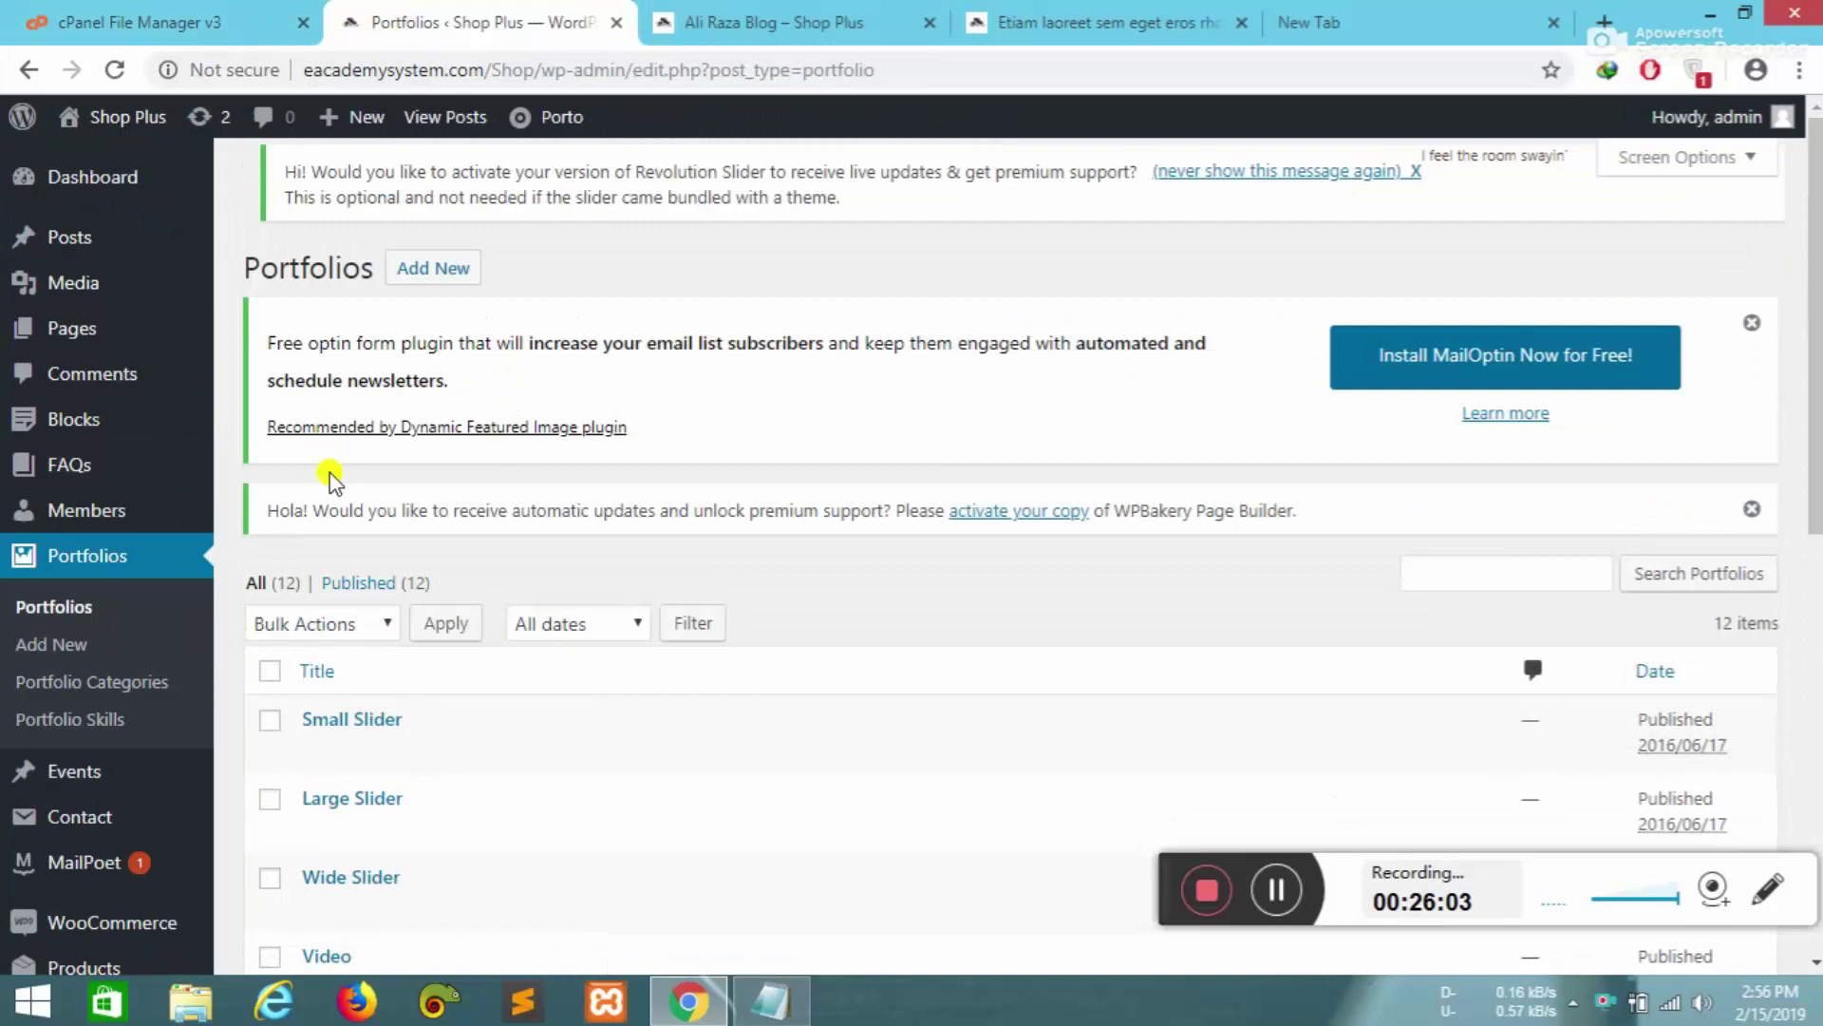
scroll(932, 664, "down", 5)
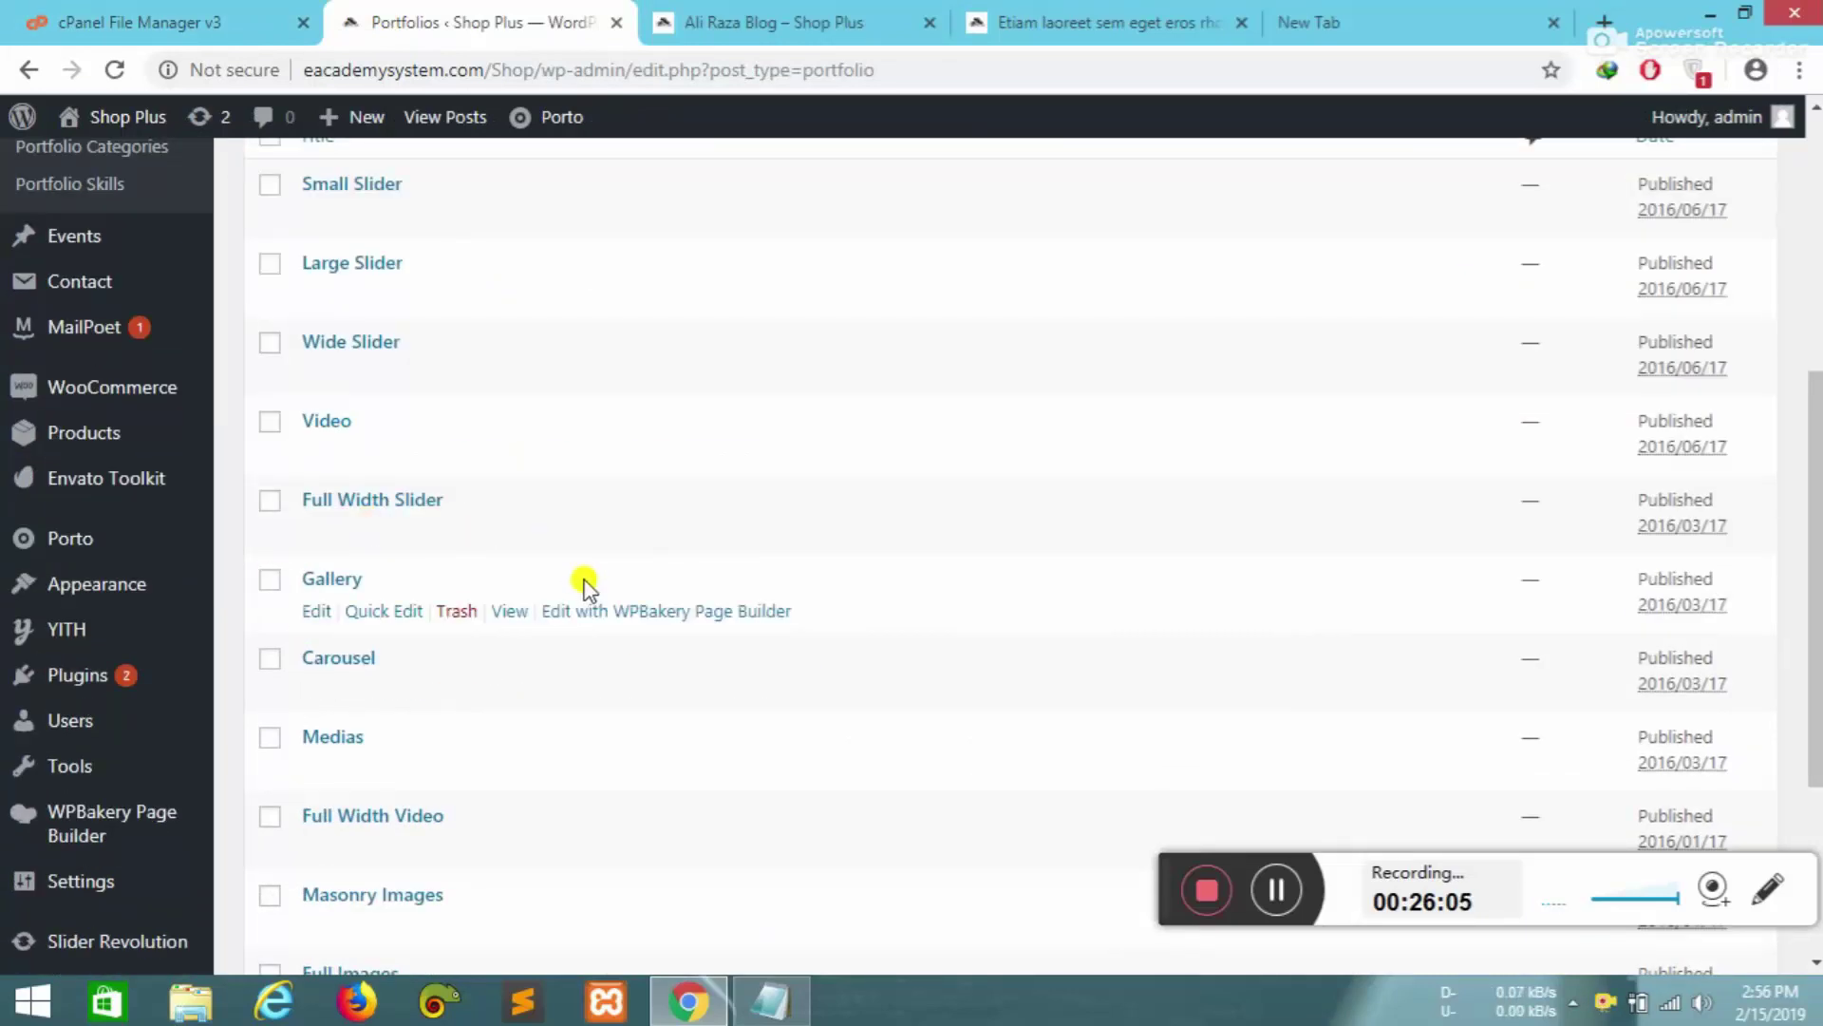
scroll(95, 285, "up", 3)
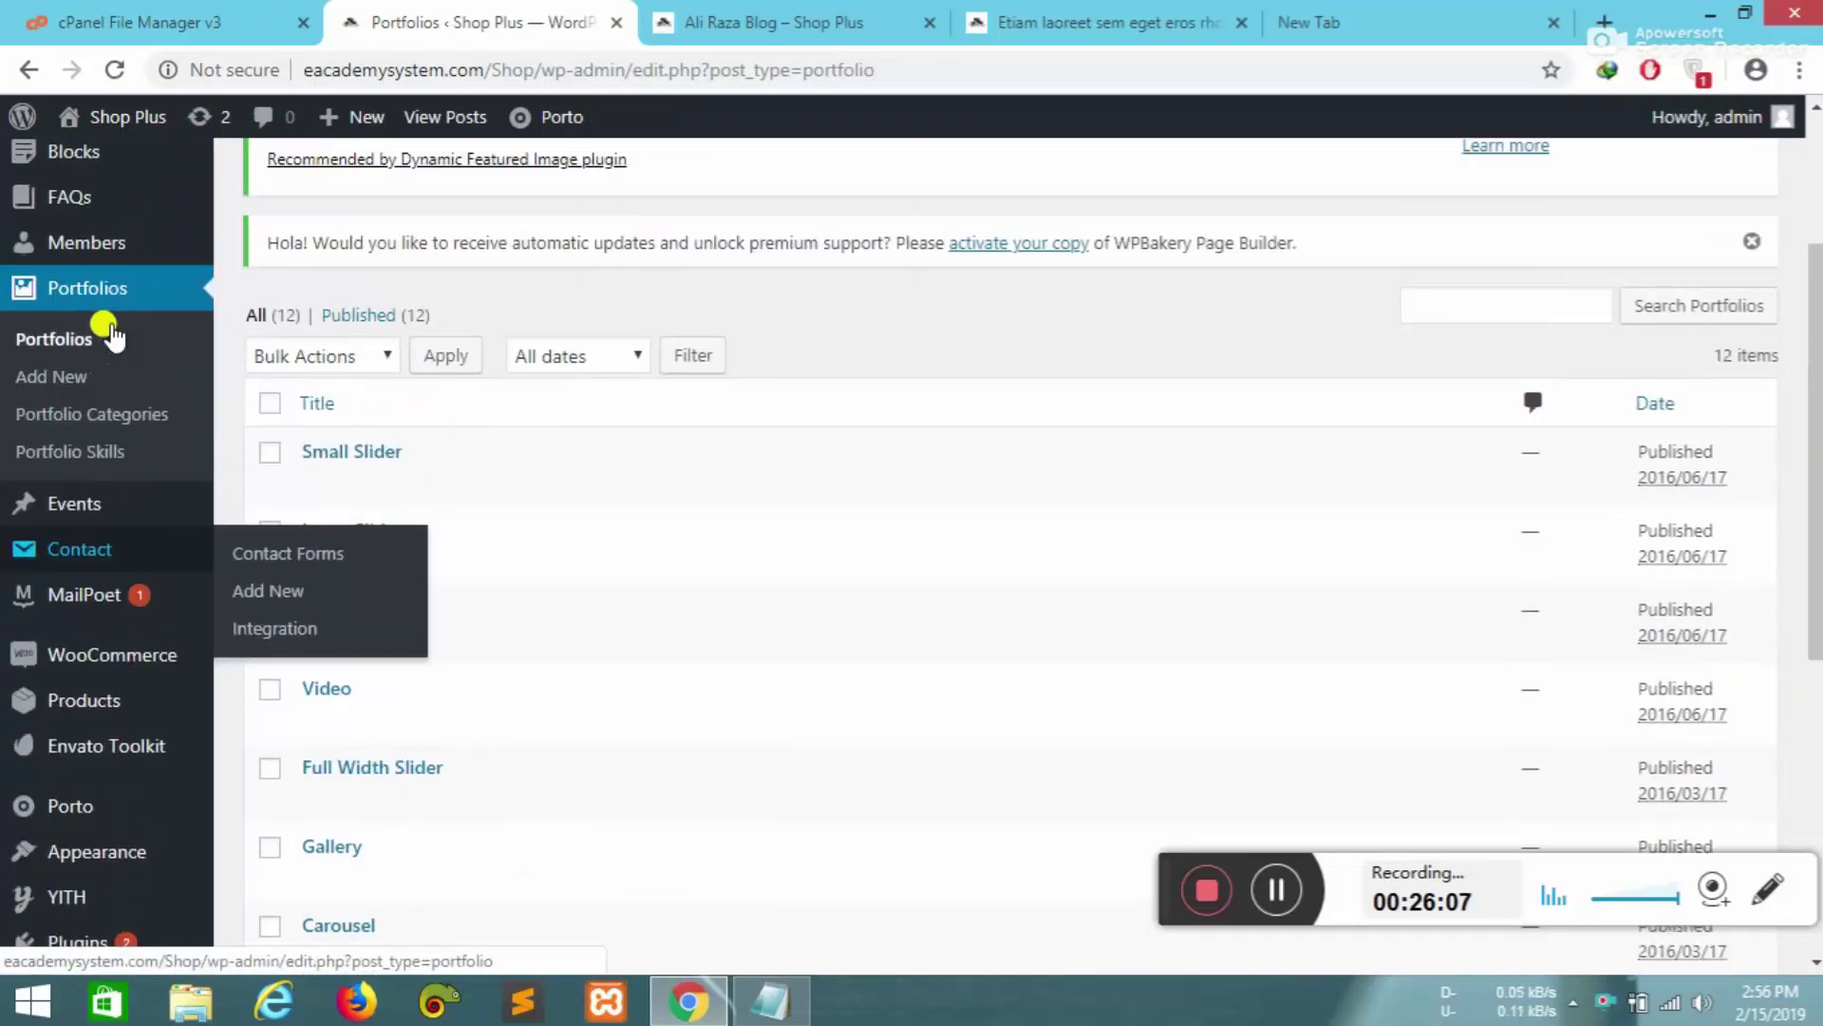
scroll(57, 474, "down", 2)
mouse_move(105, 404)
mouse_move(65, 432)
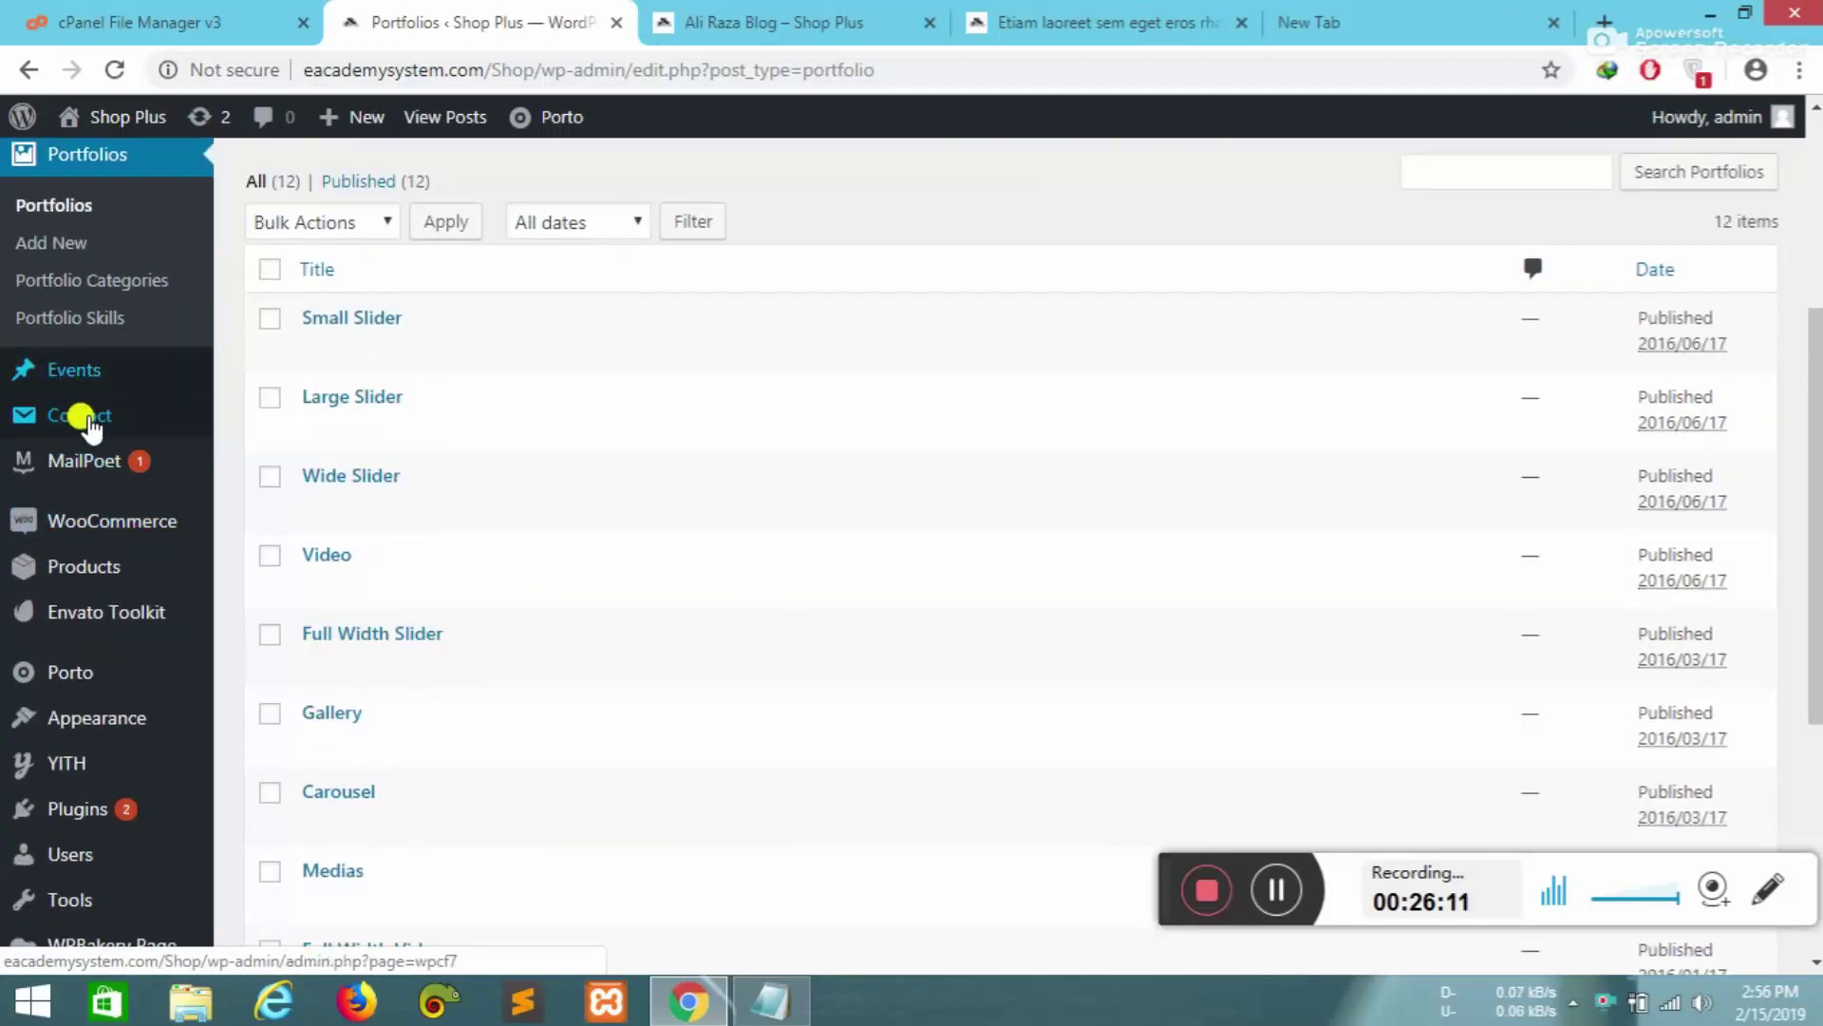
- Open the admin's Contact Forms list and view the storefront's "Contact Us – Basic" page
left_click(72, 423)
left_click(936, 11)
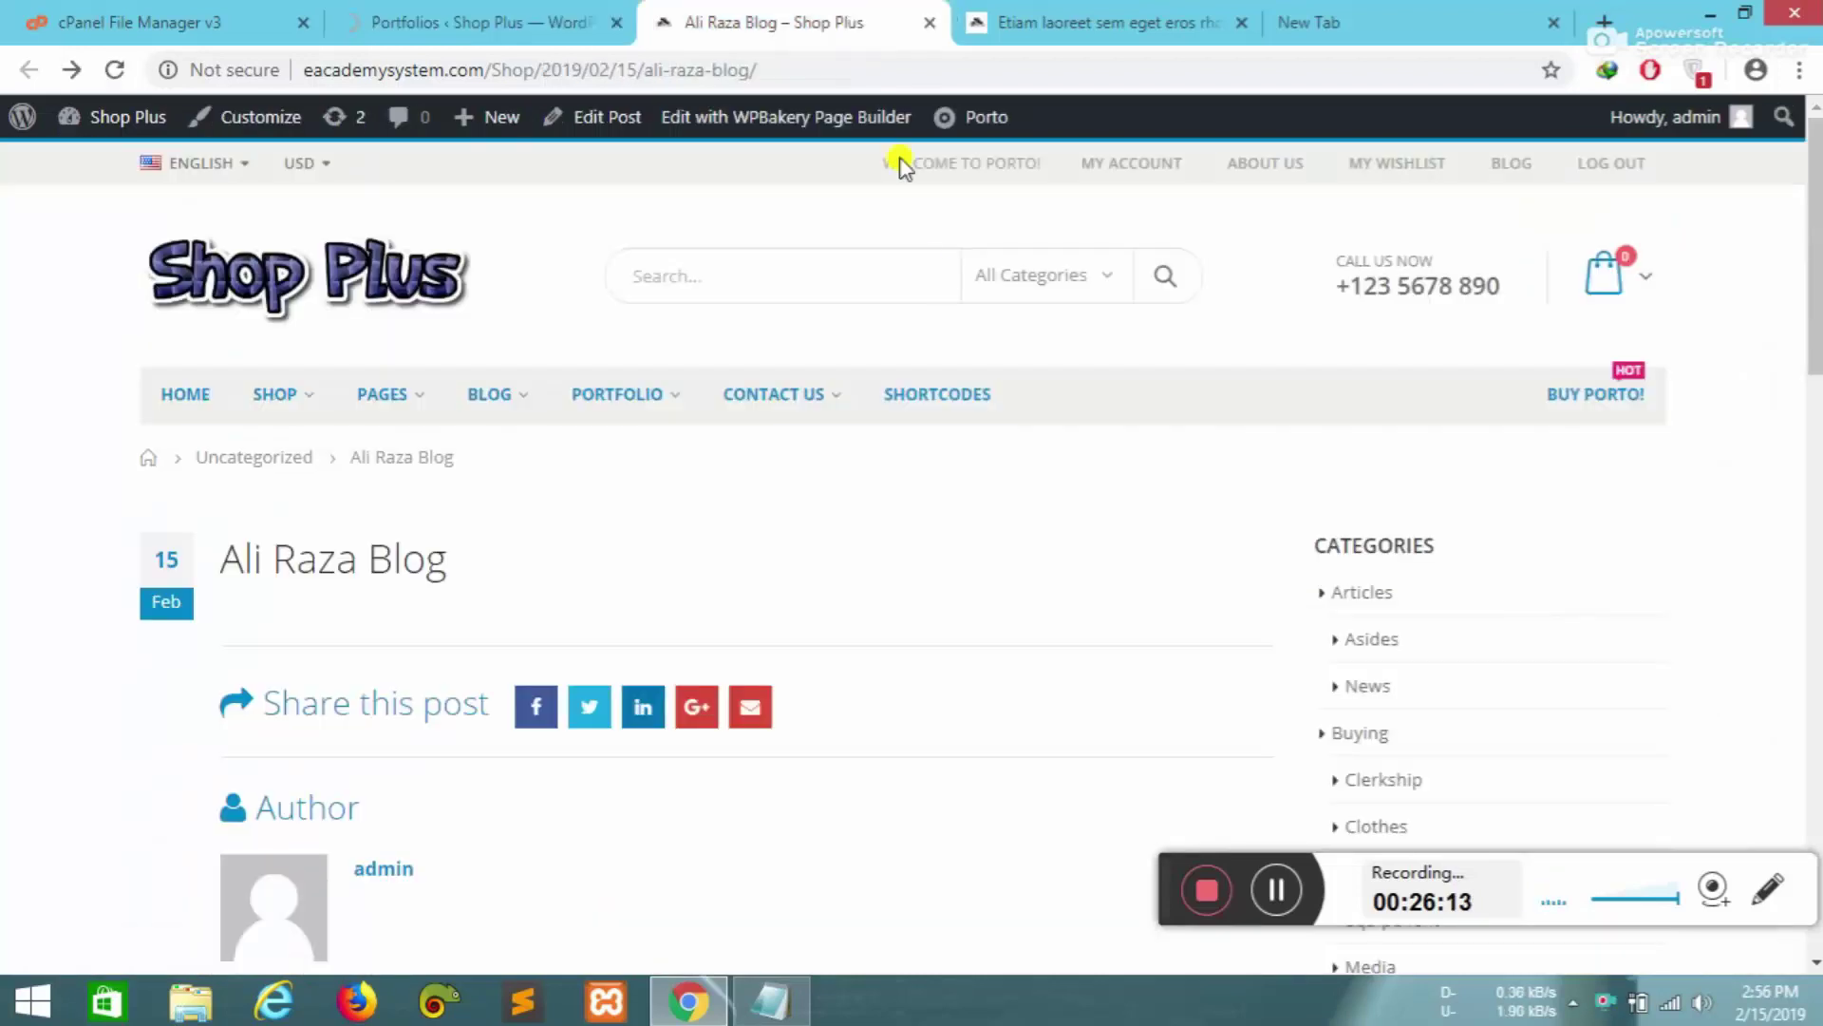
mouse_move(779, 407)
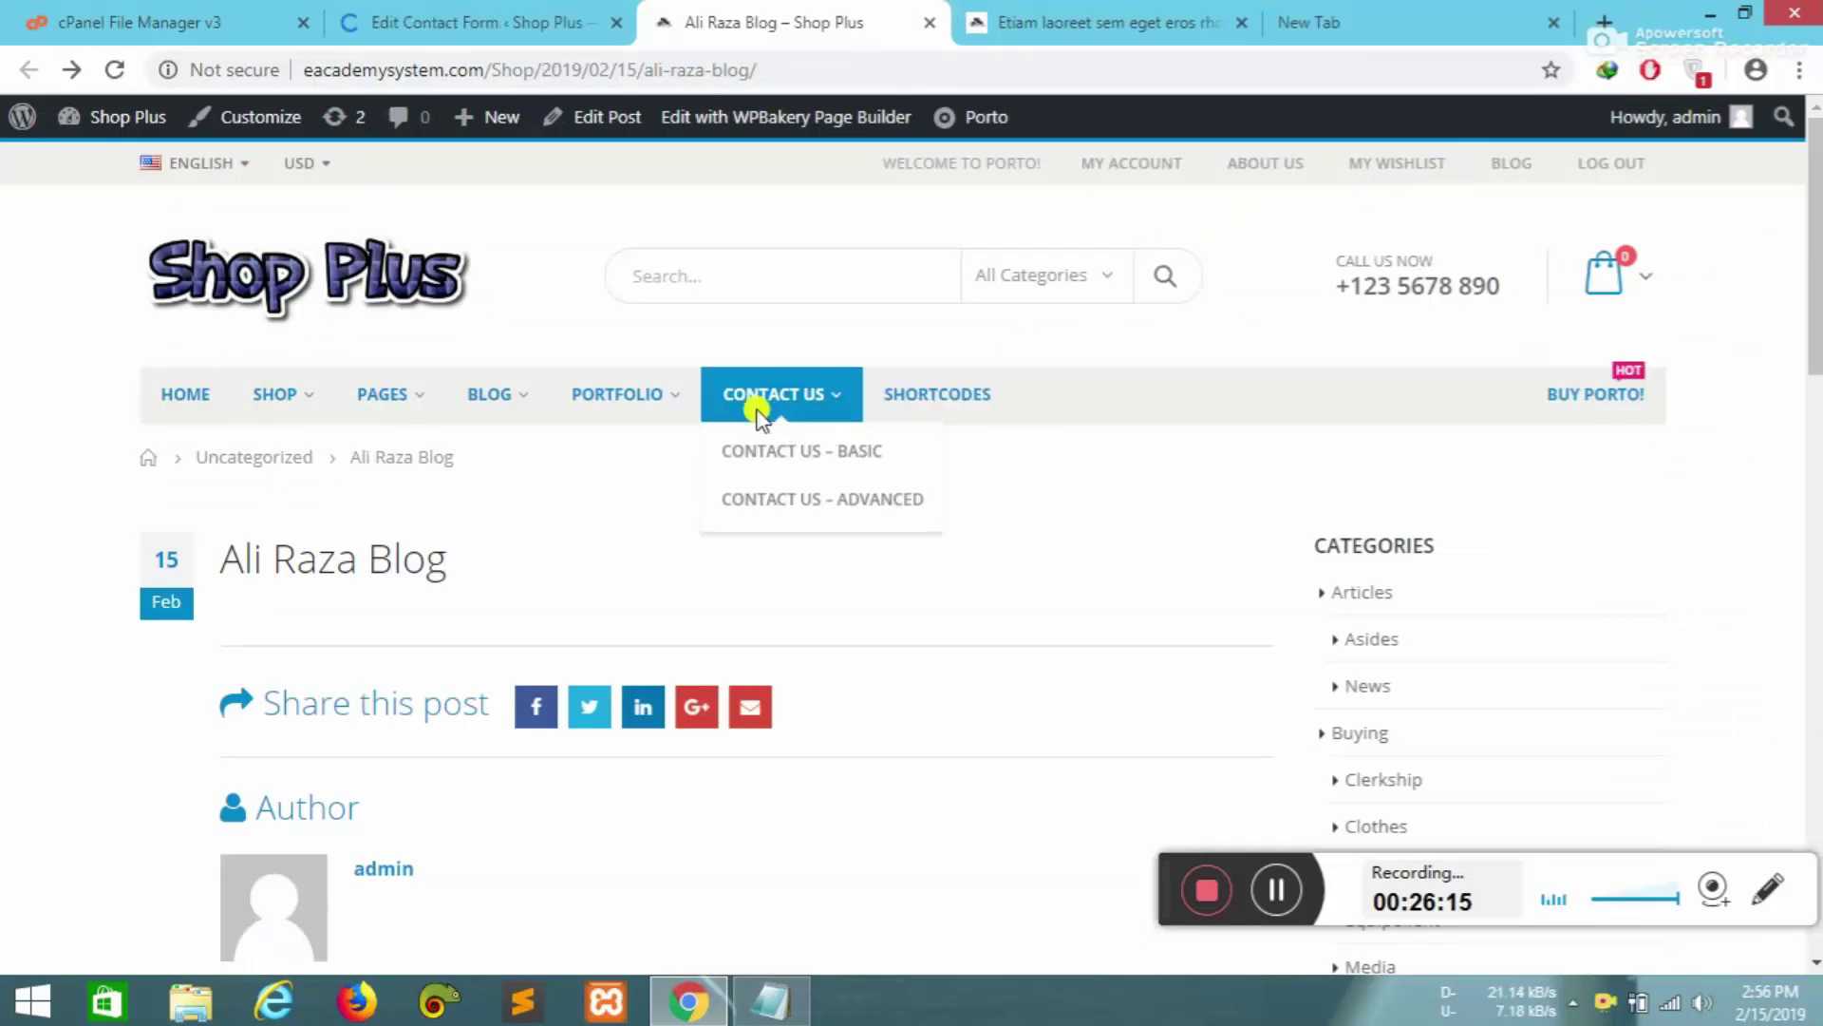
left_click(780, 454)
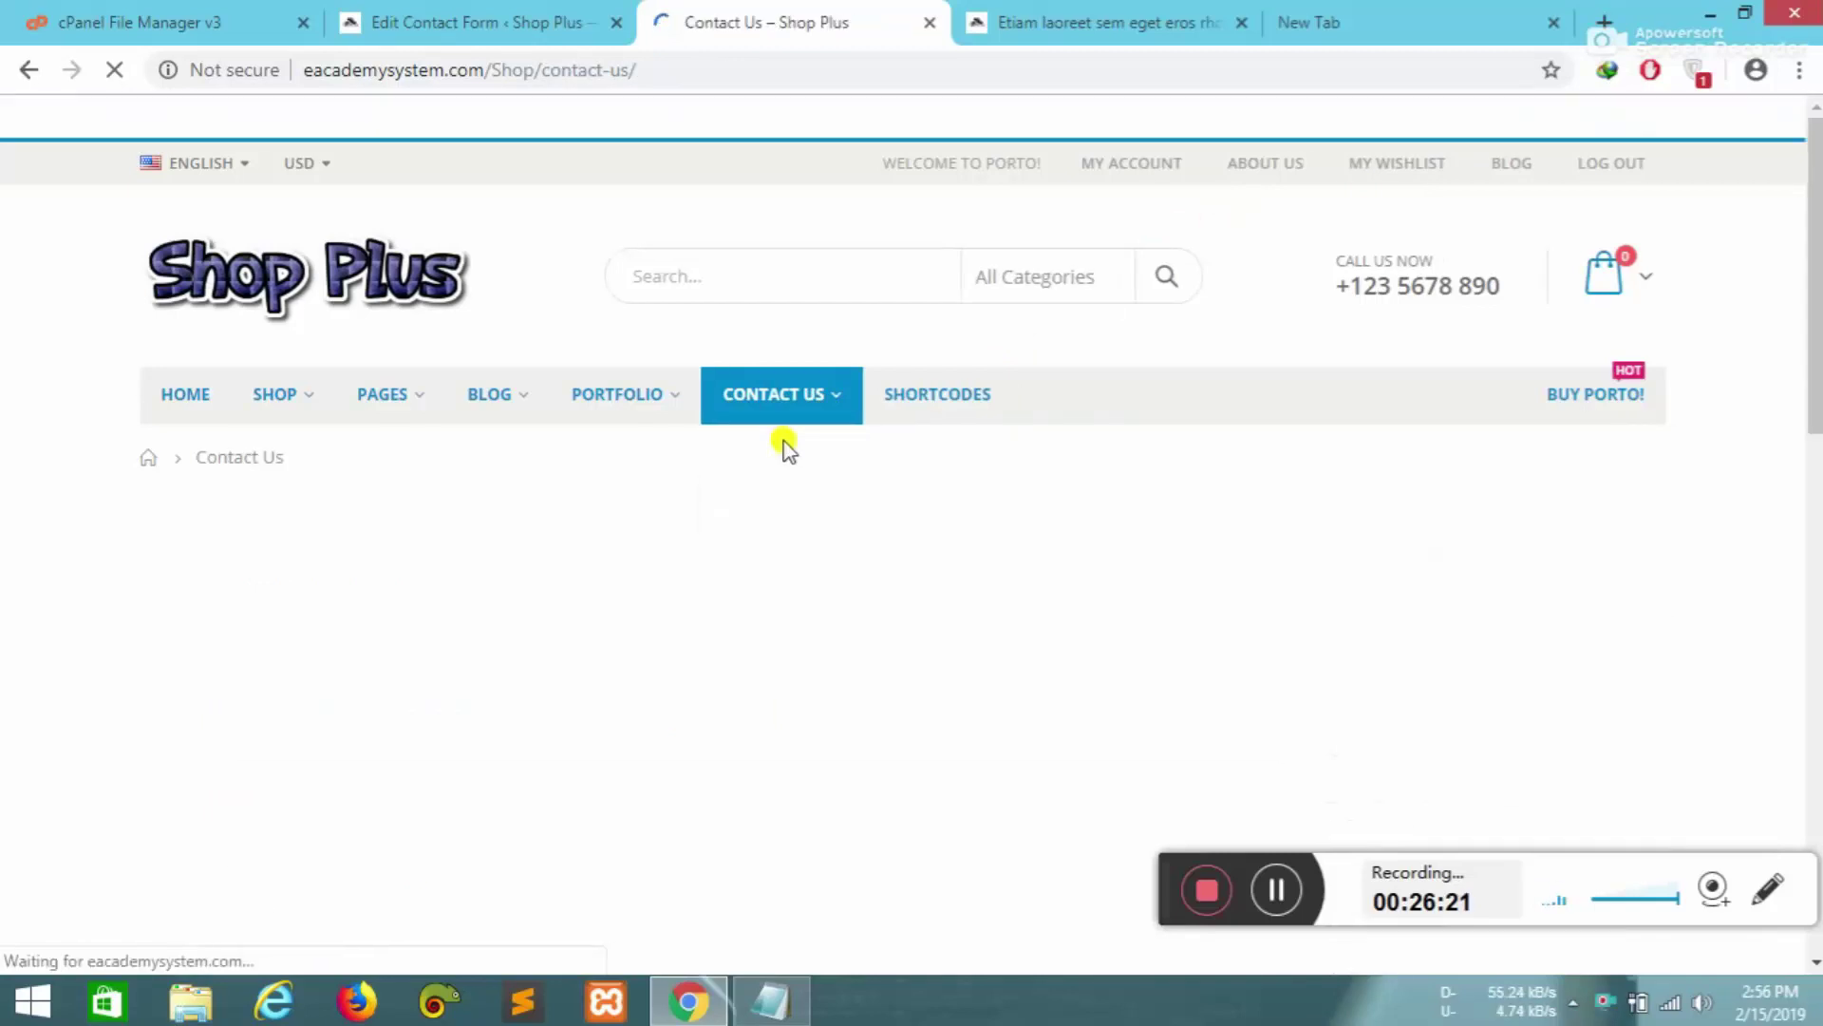
scroll(784, 456, "down", 5)
scroll(437, 751, "down", 3)
- Start a new contact form in the admin and examine its default form template
left_click(399, 38)
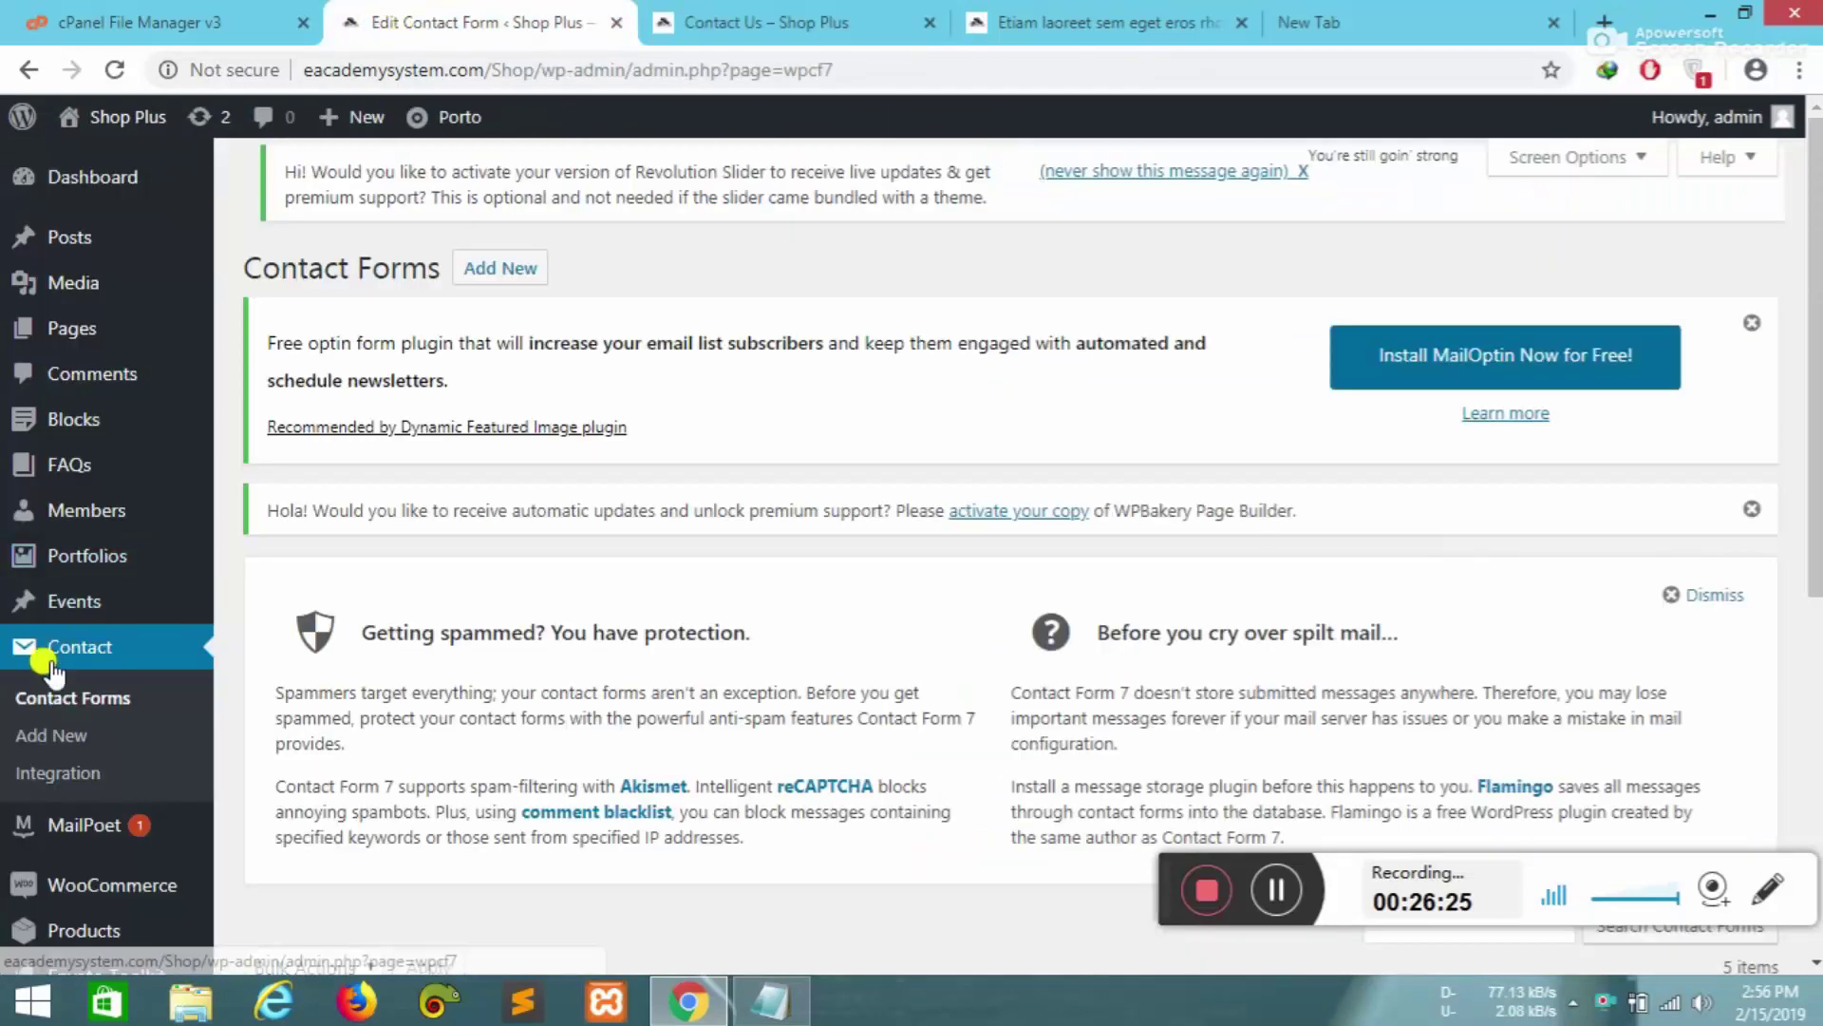
left_click(53, 735)
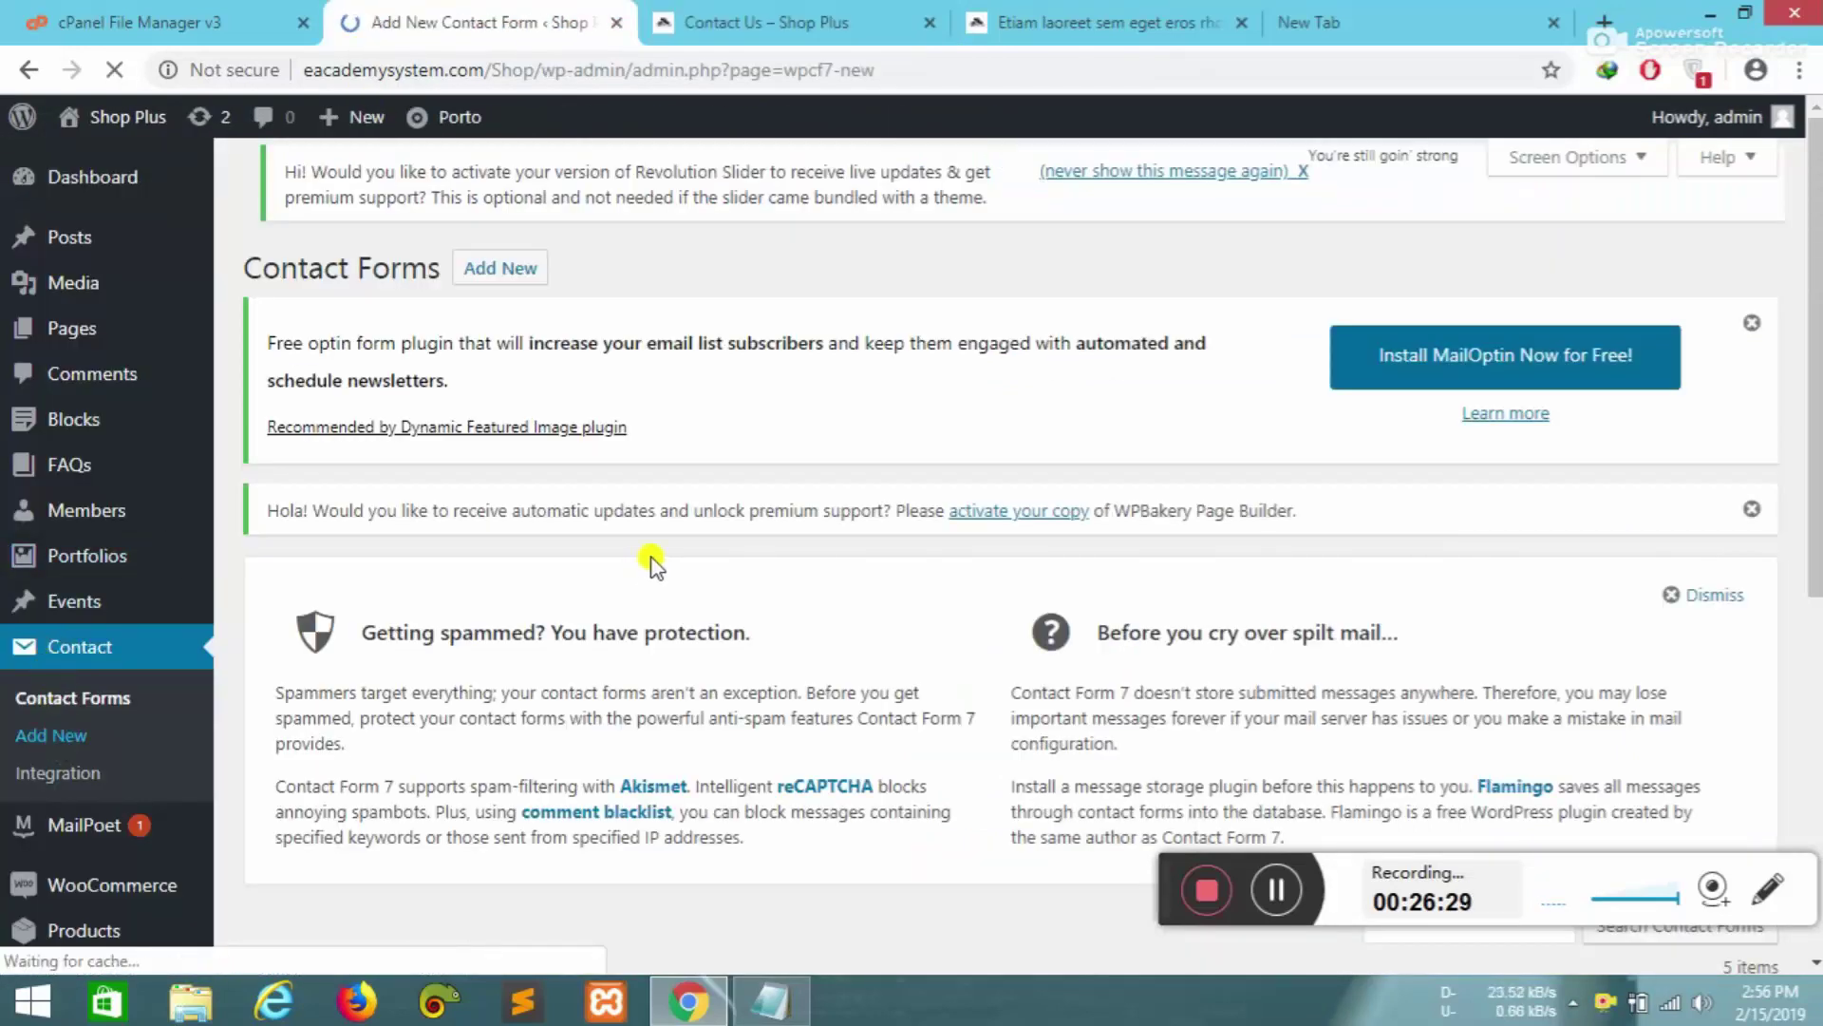
scroll(653, 565, "down", 5)
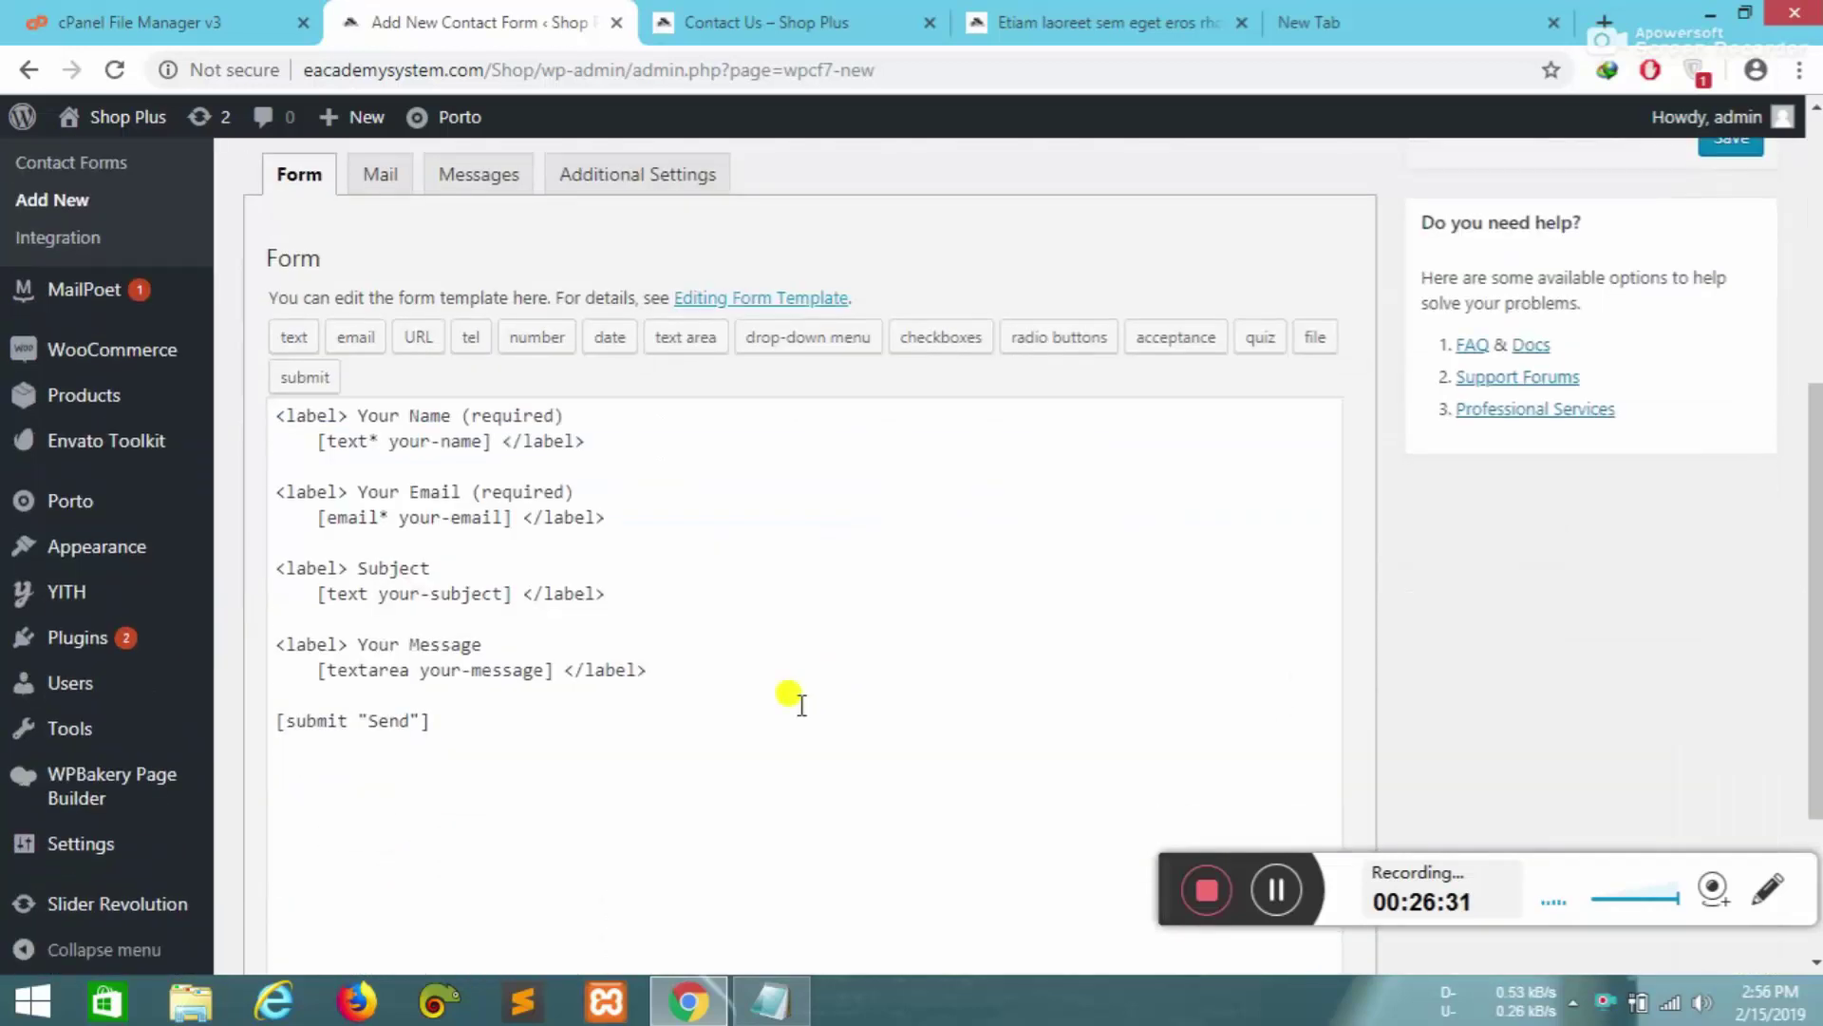
- Insert a required text field tag into the contact form template and view the tag options for a telephone field
left_click(293, 337)
left_click(610, 279)
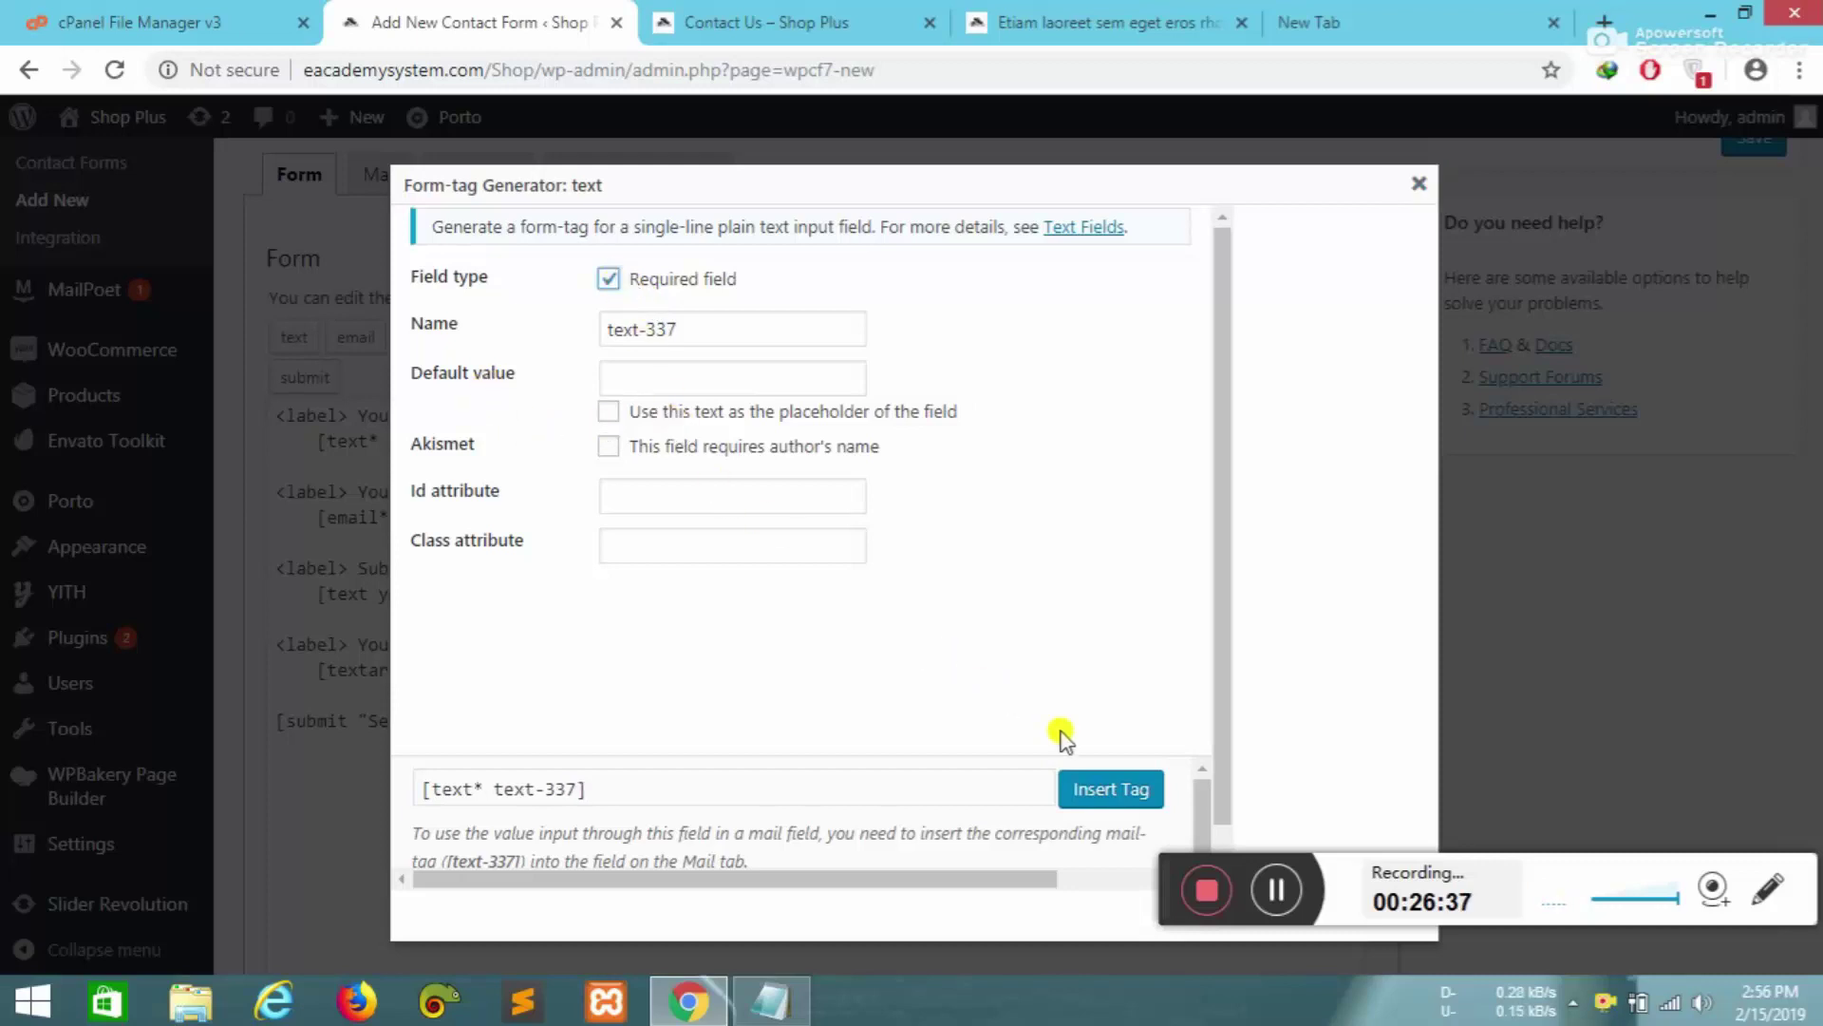
left_click(1111, 790)
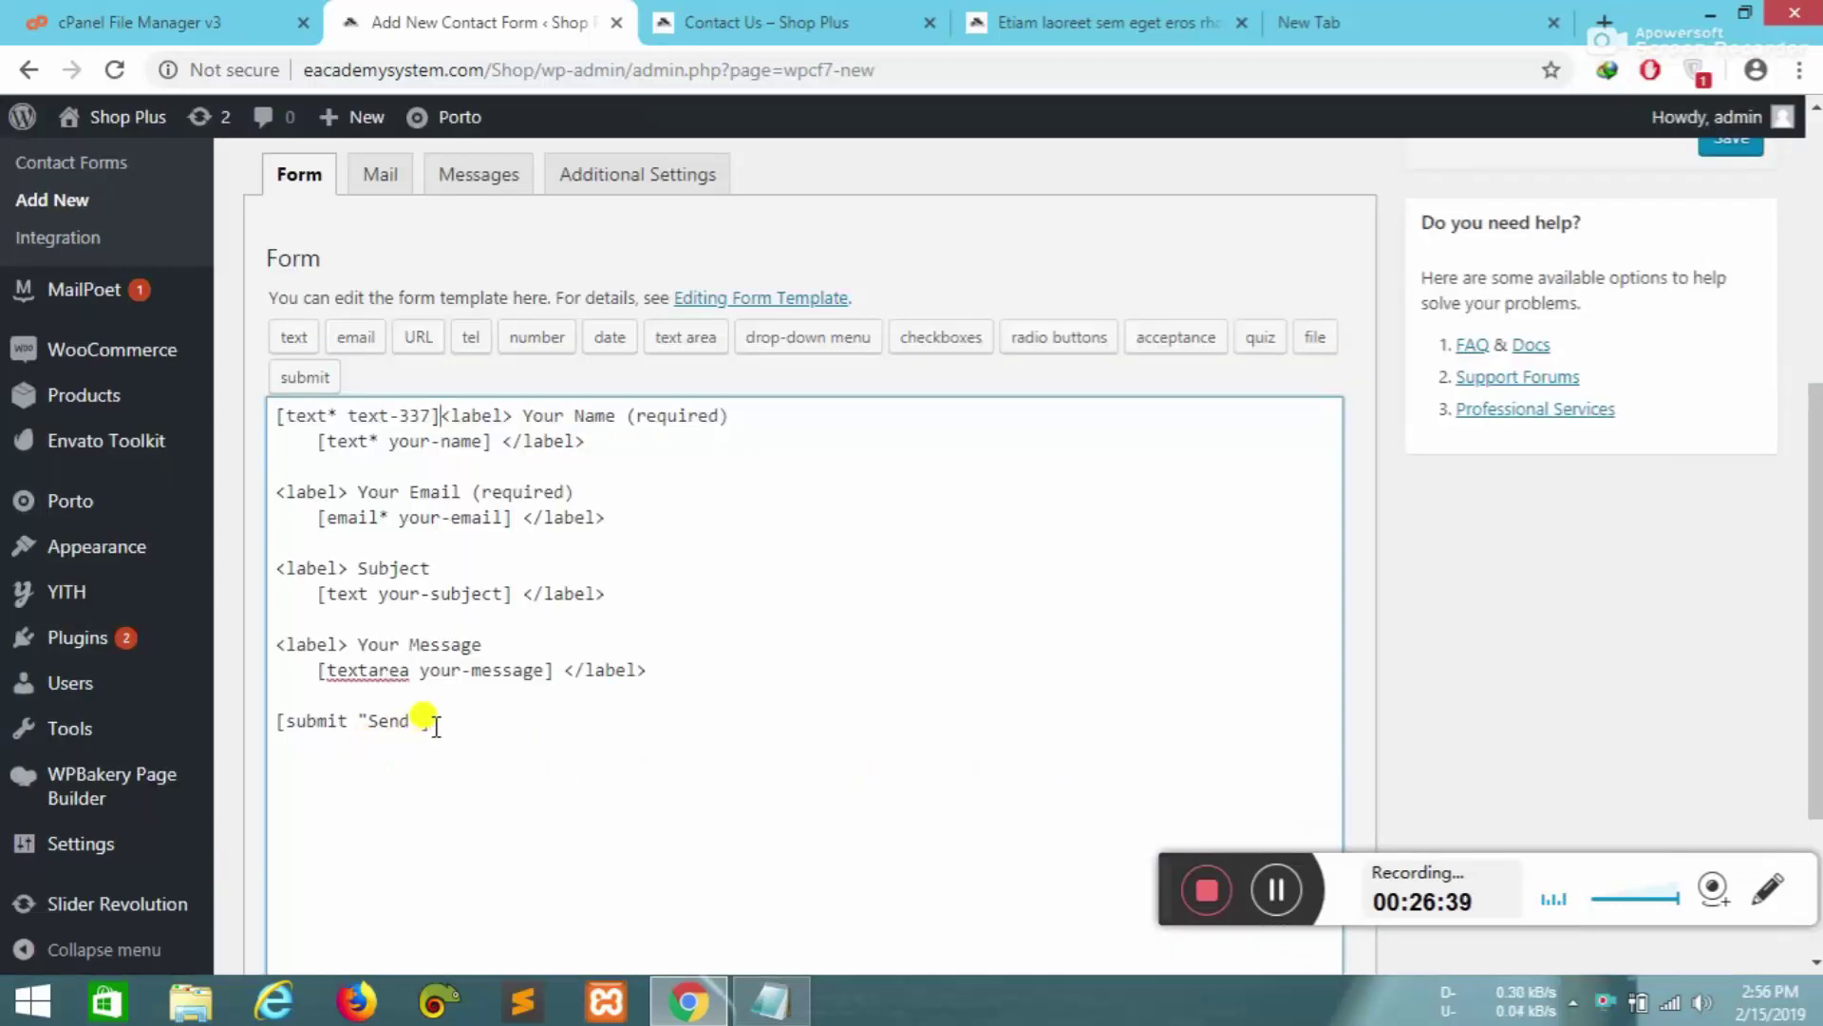
left_click_drag(472, 708, 383, 691)
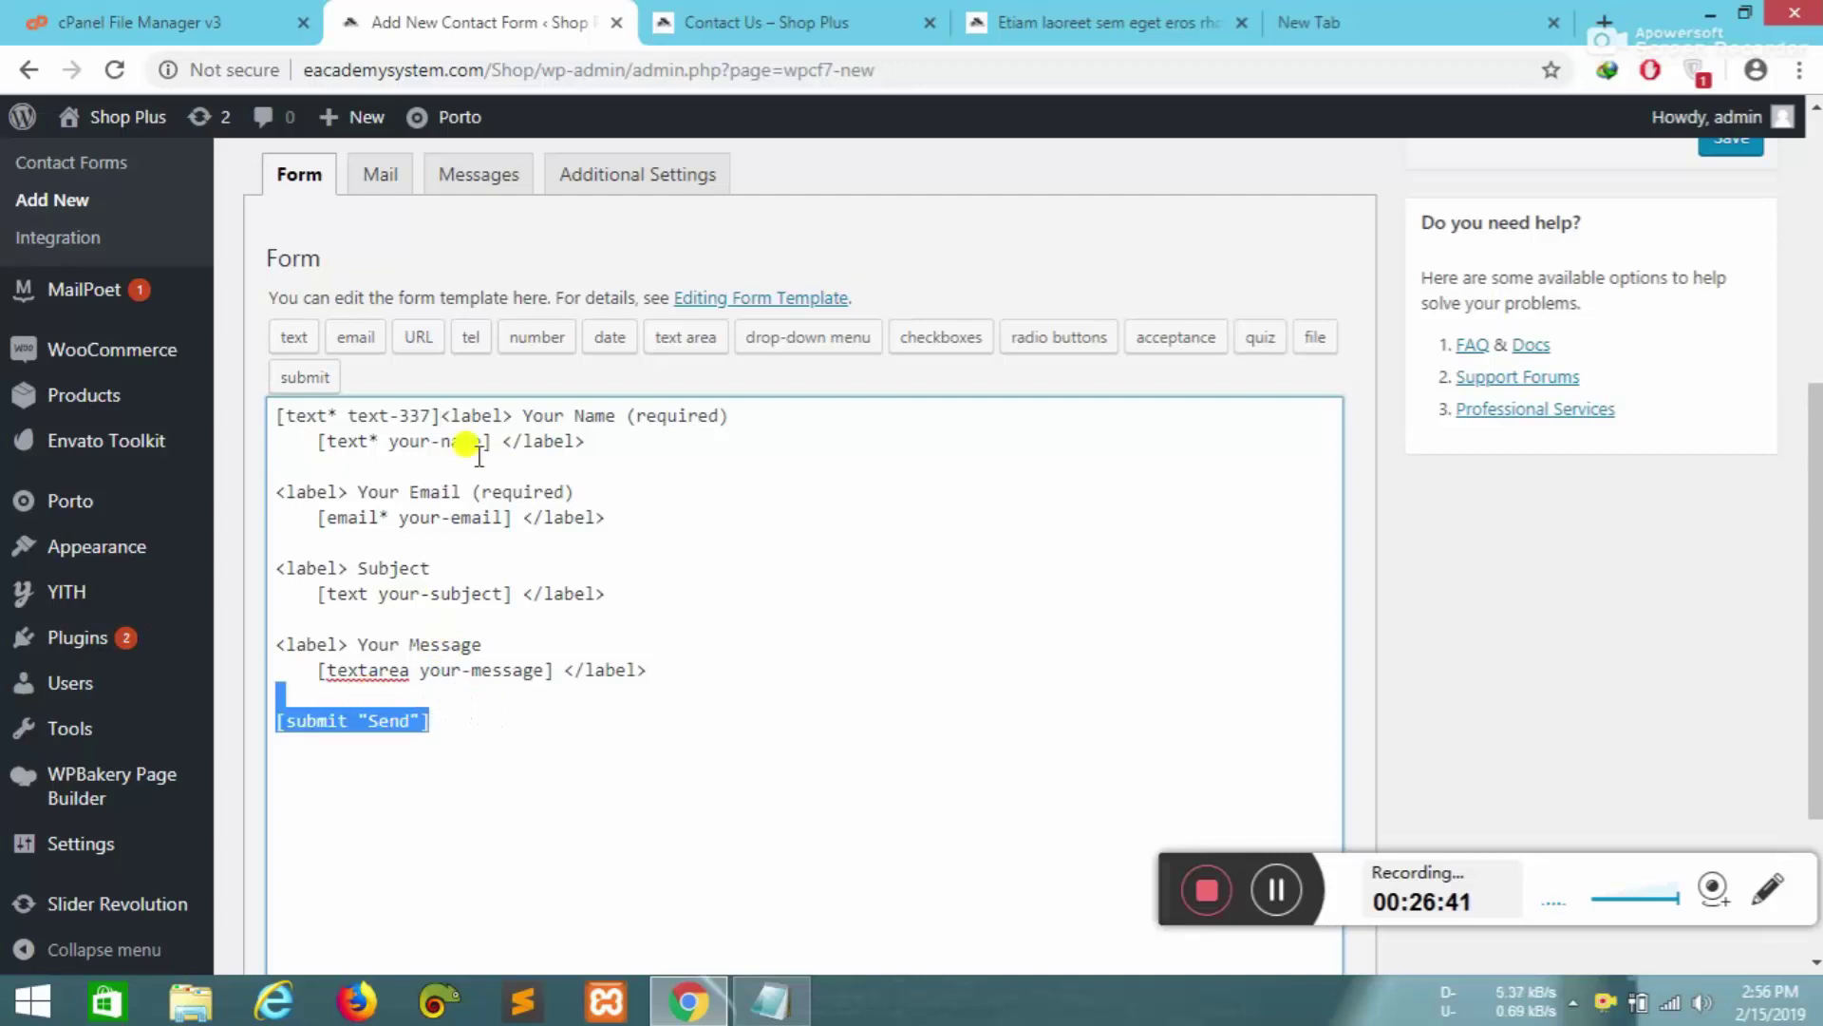
left_click_drag(440, 415, 237, 390)
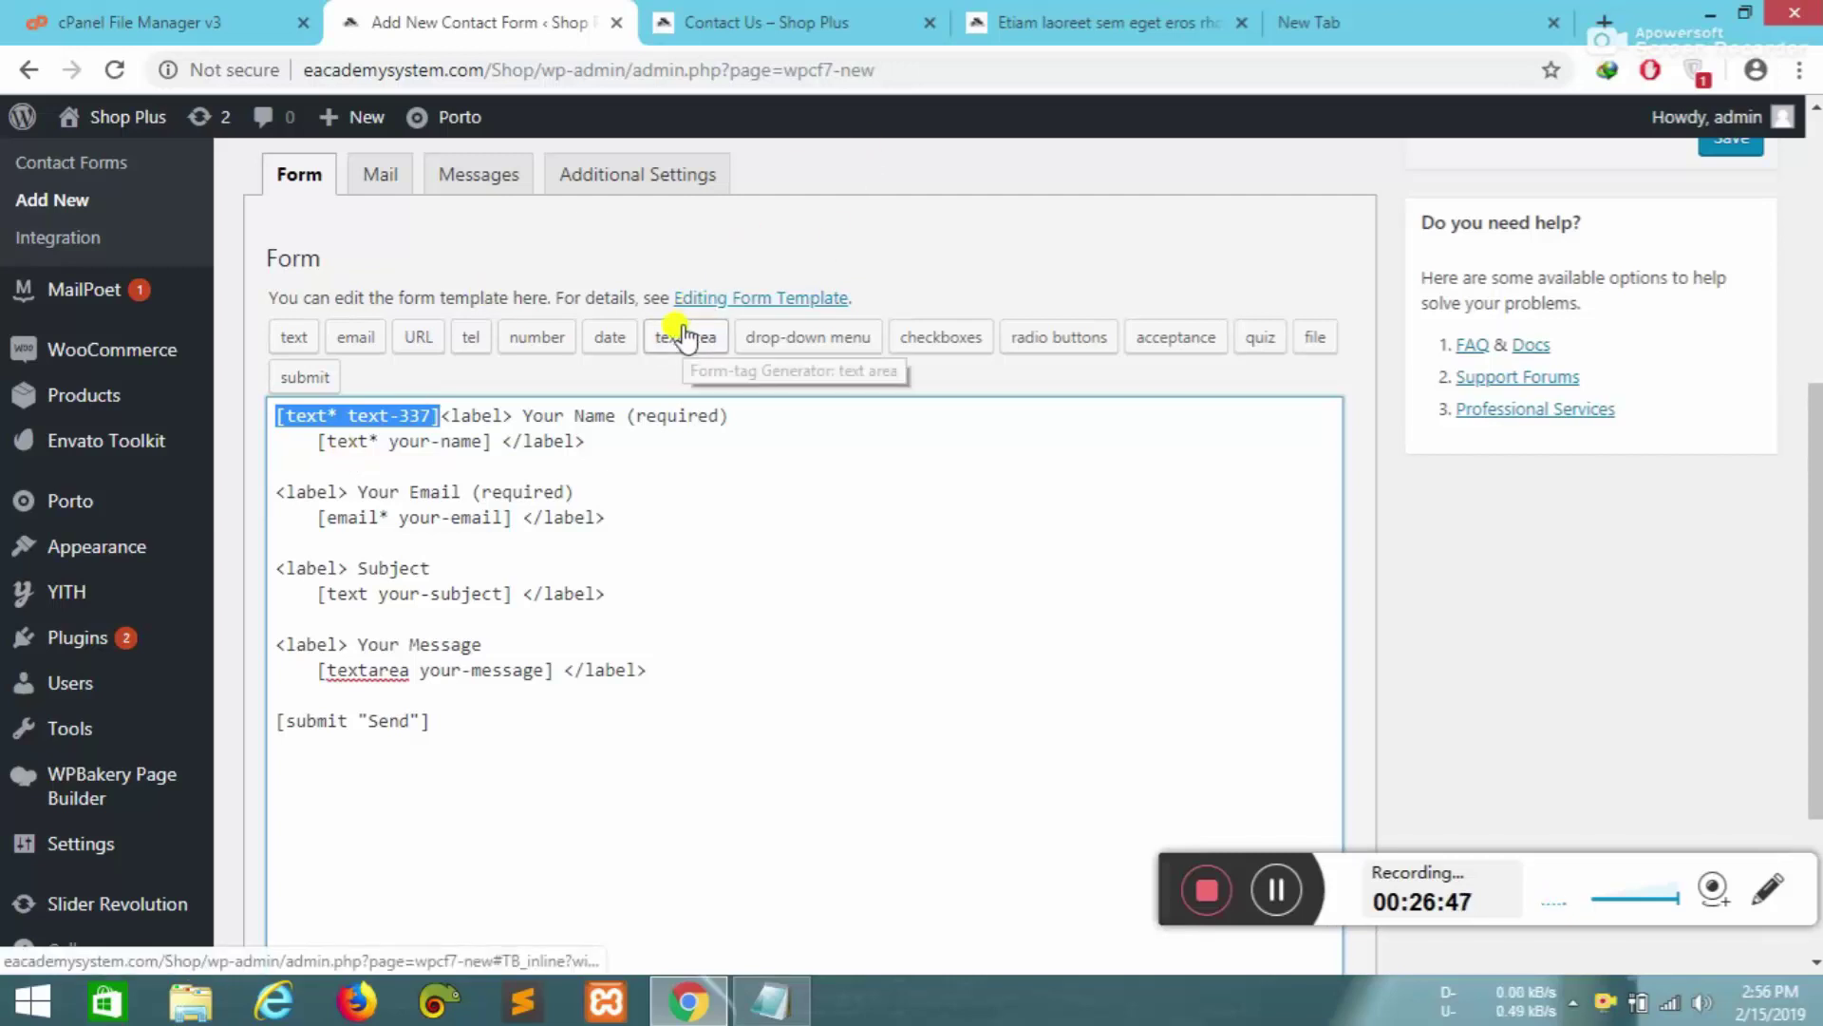
left_click(481, 340)
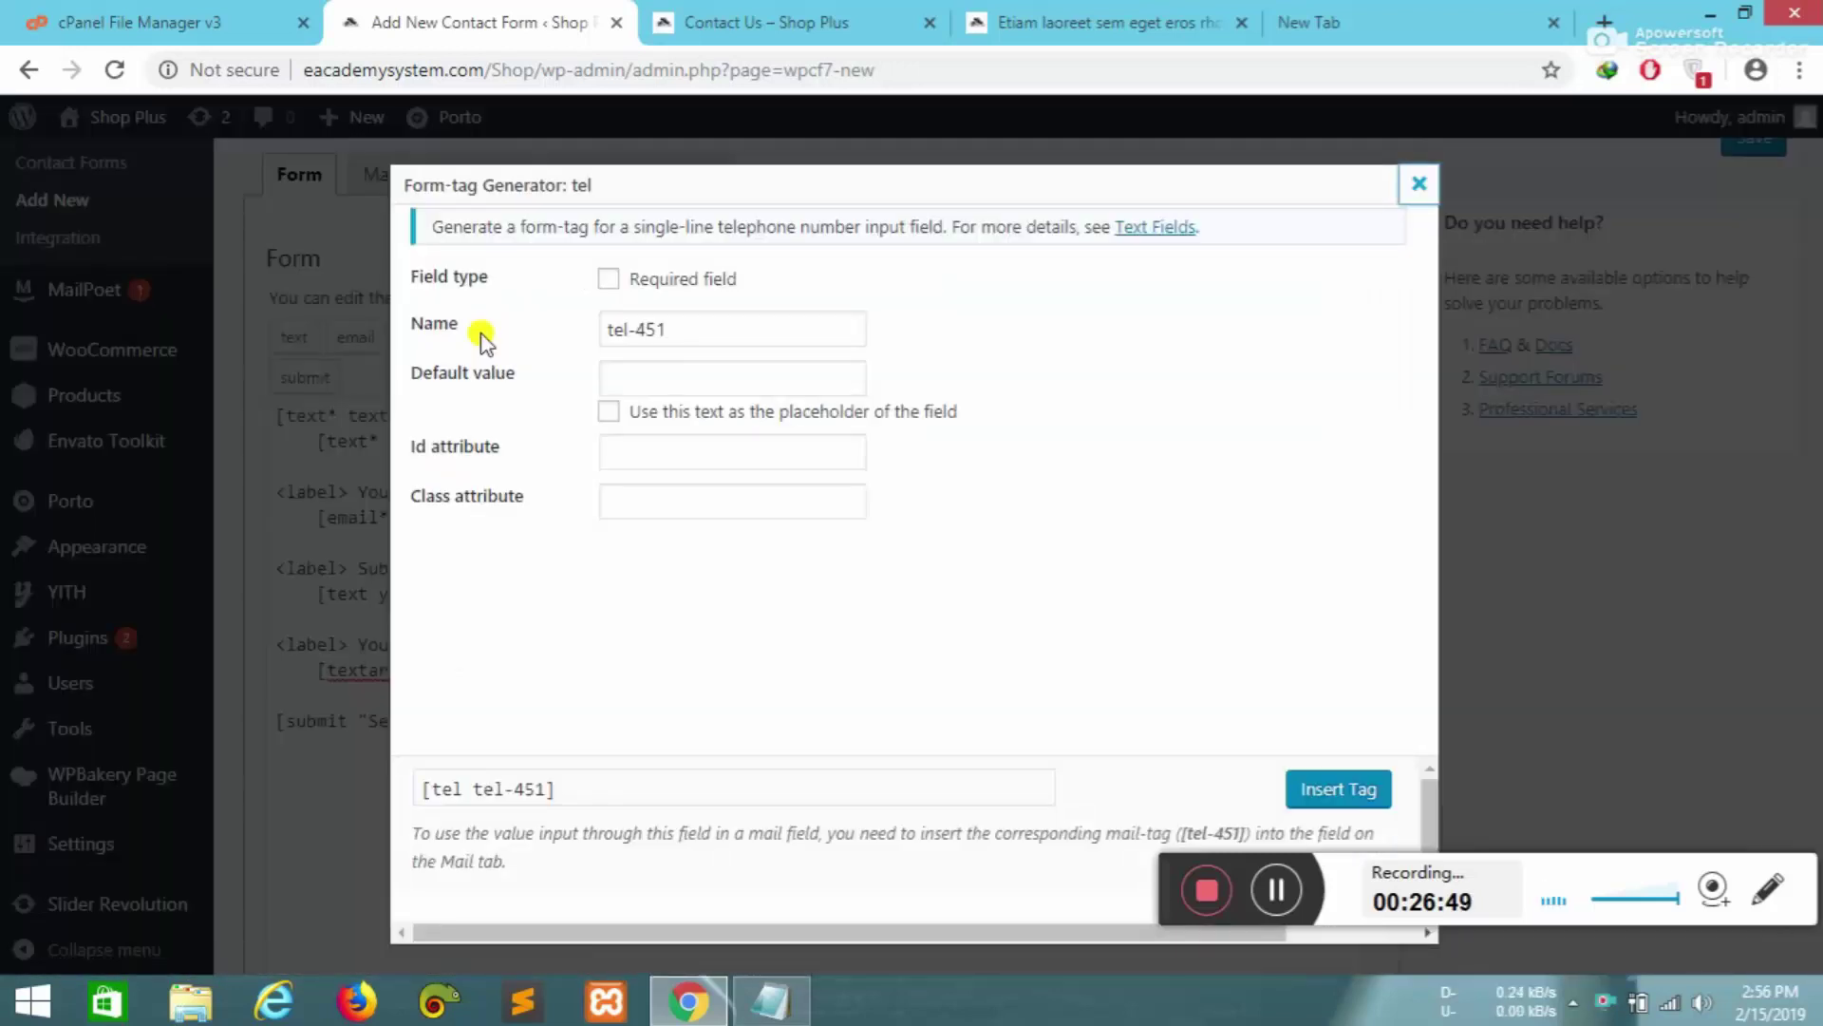
left_click(247, 374)
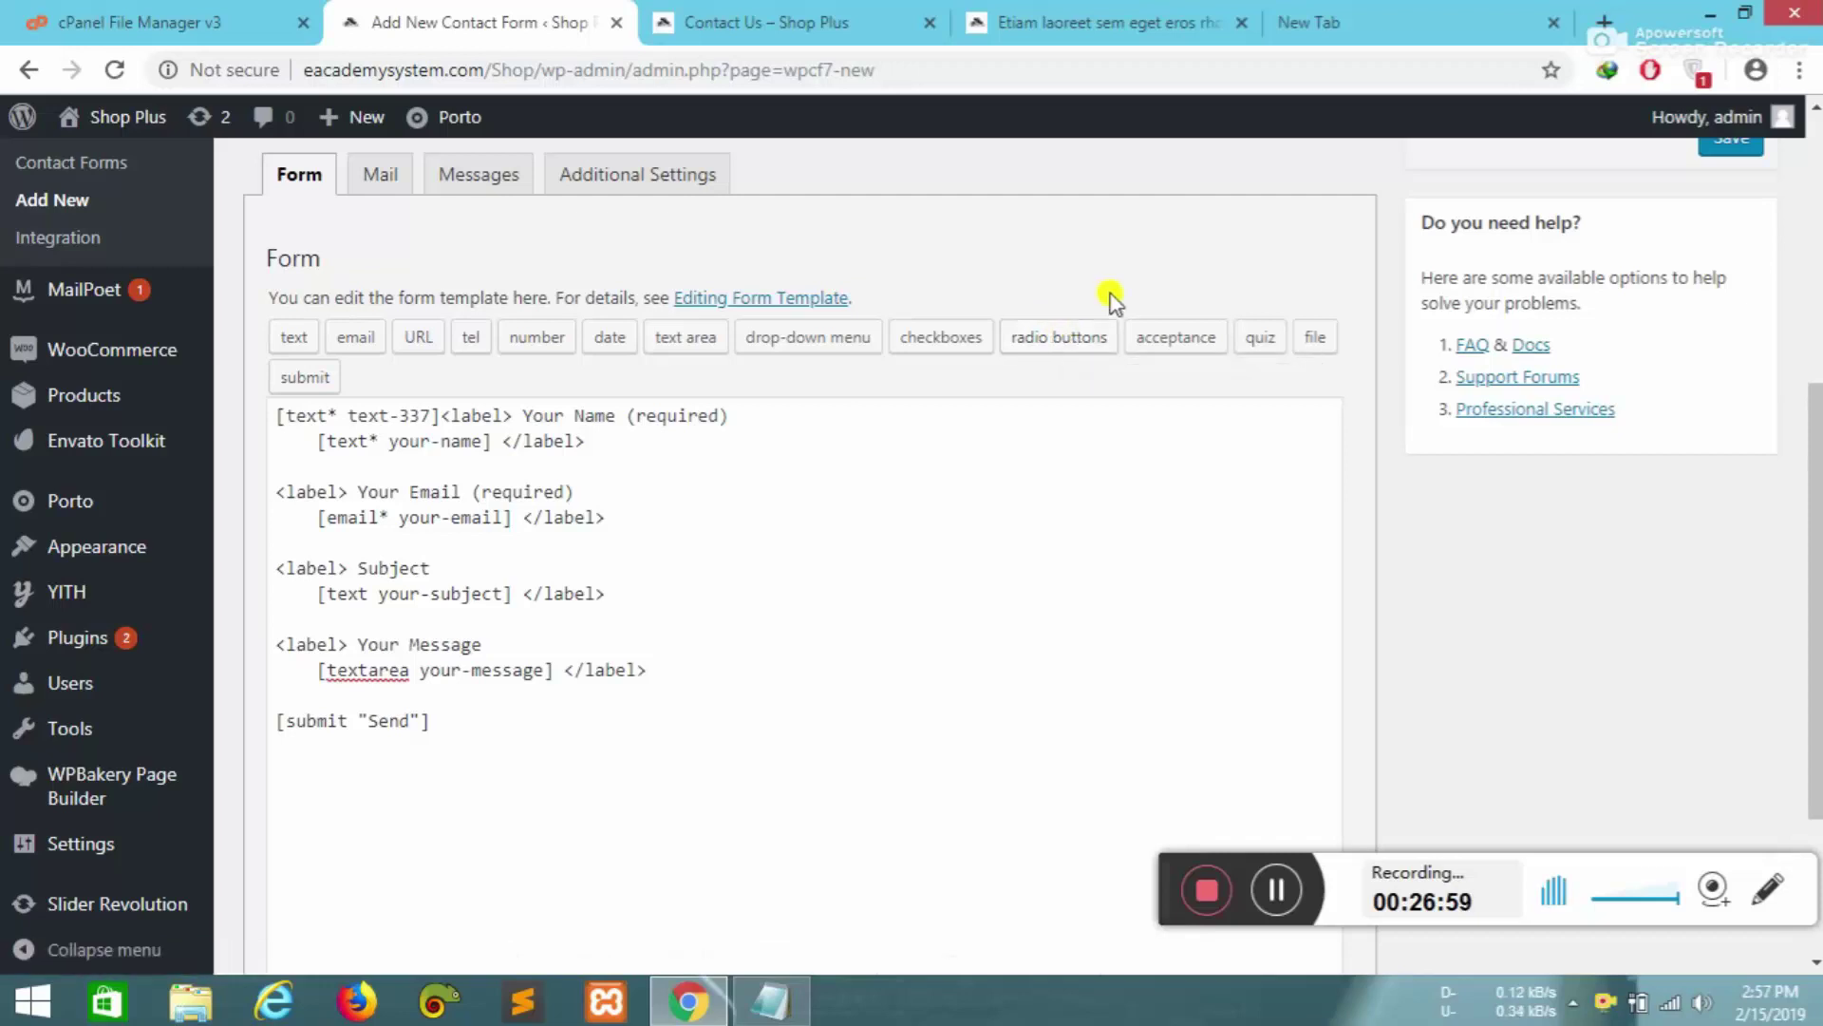
scroll(29, 703, "up", 3)
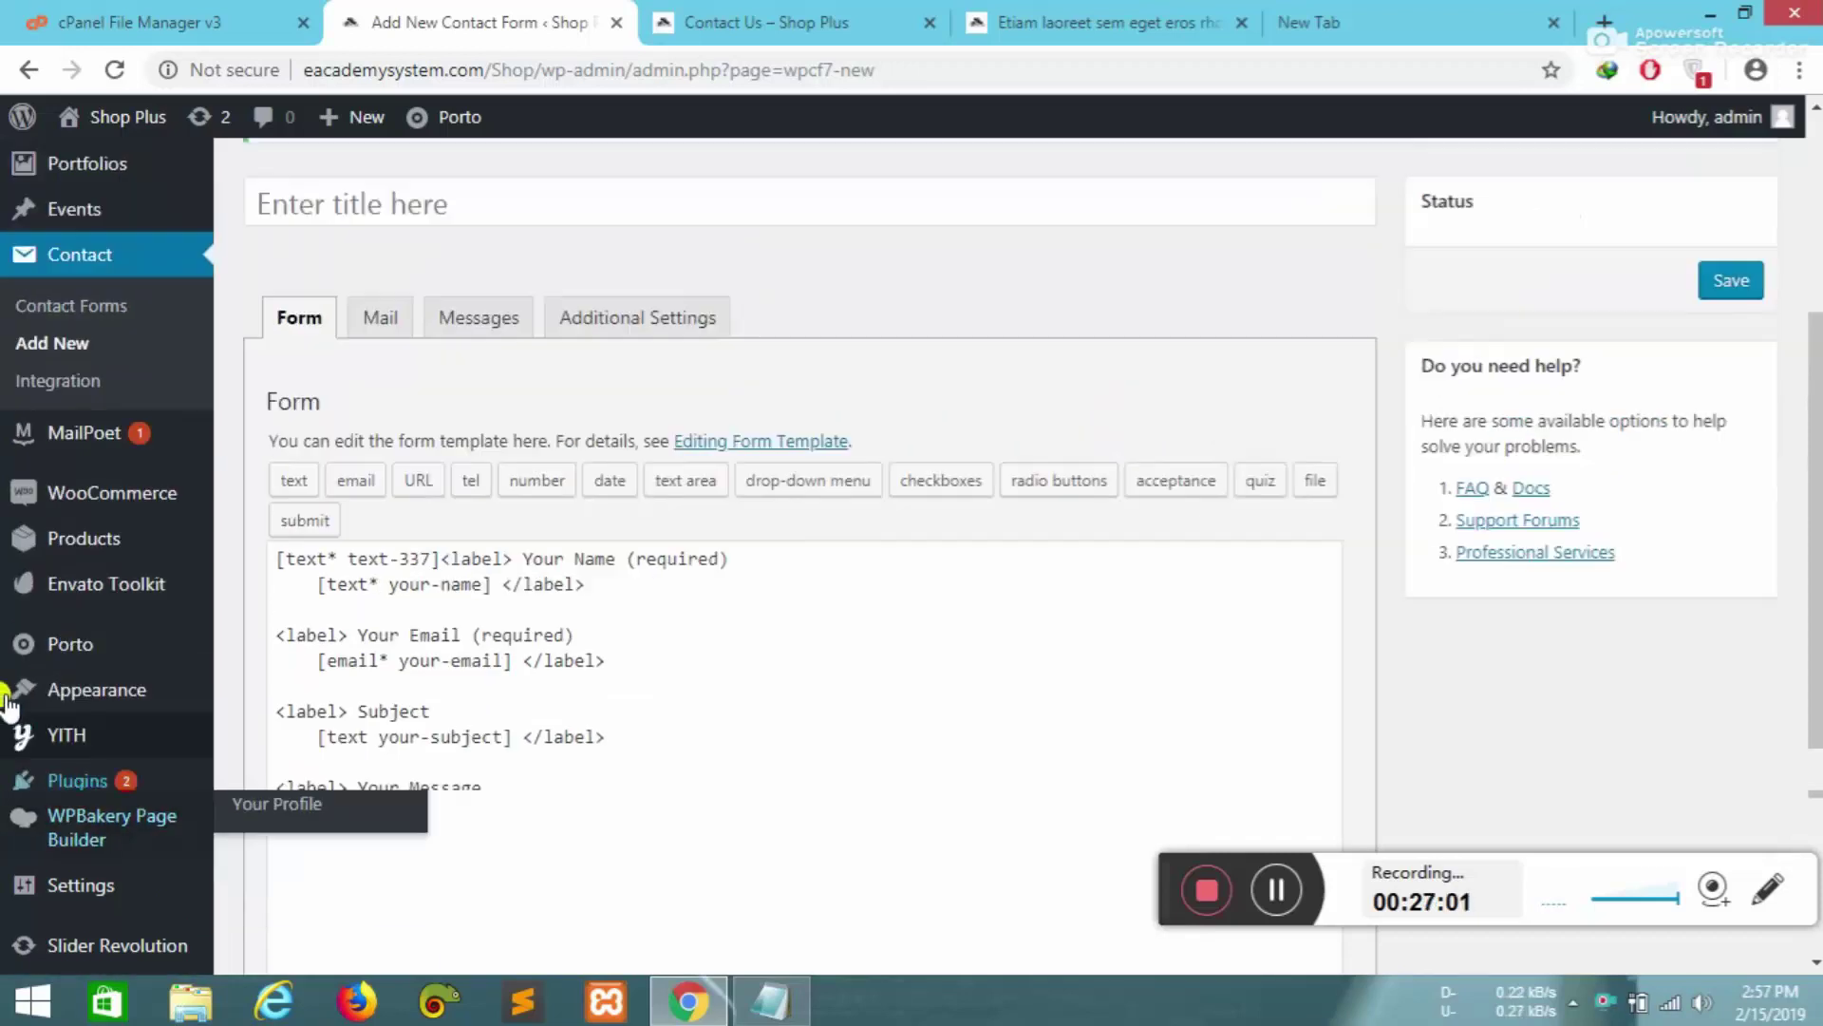
mouse_move(109, 614)
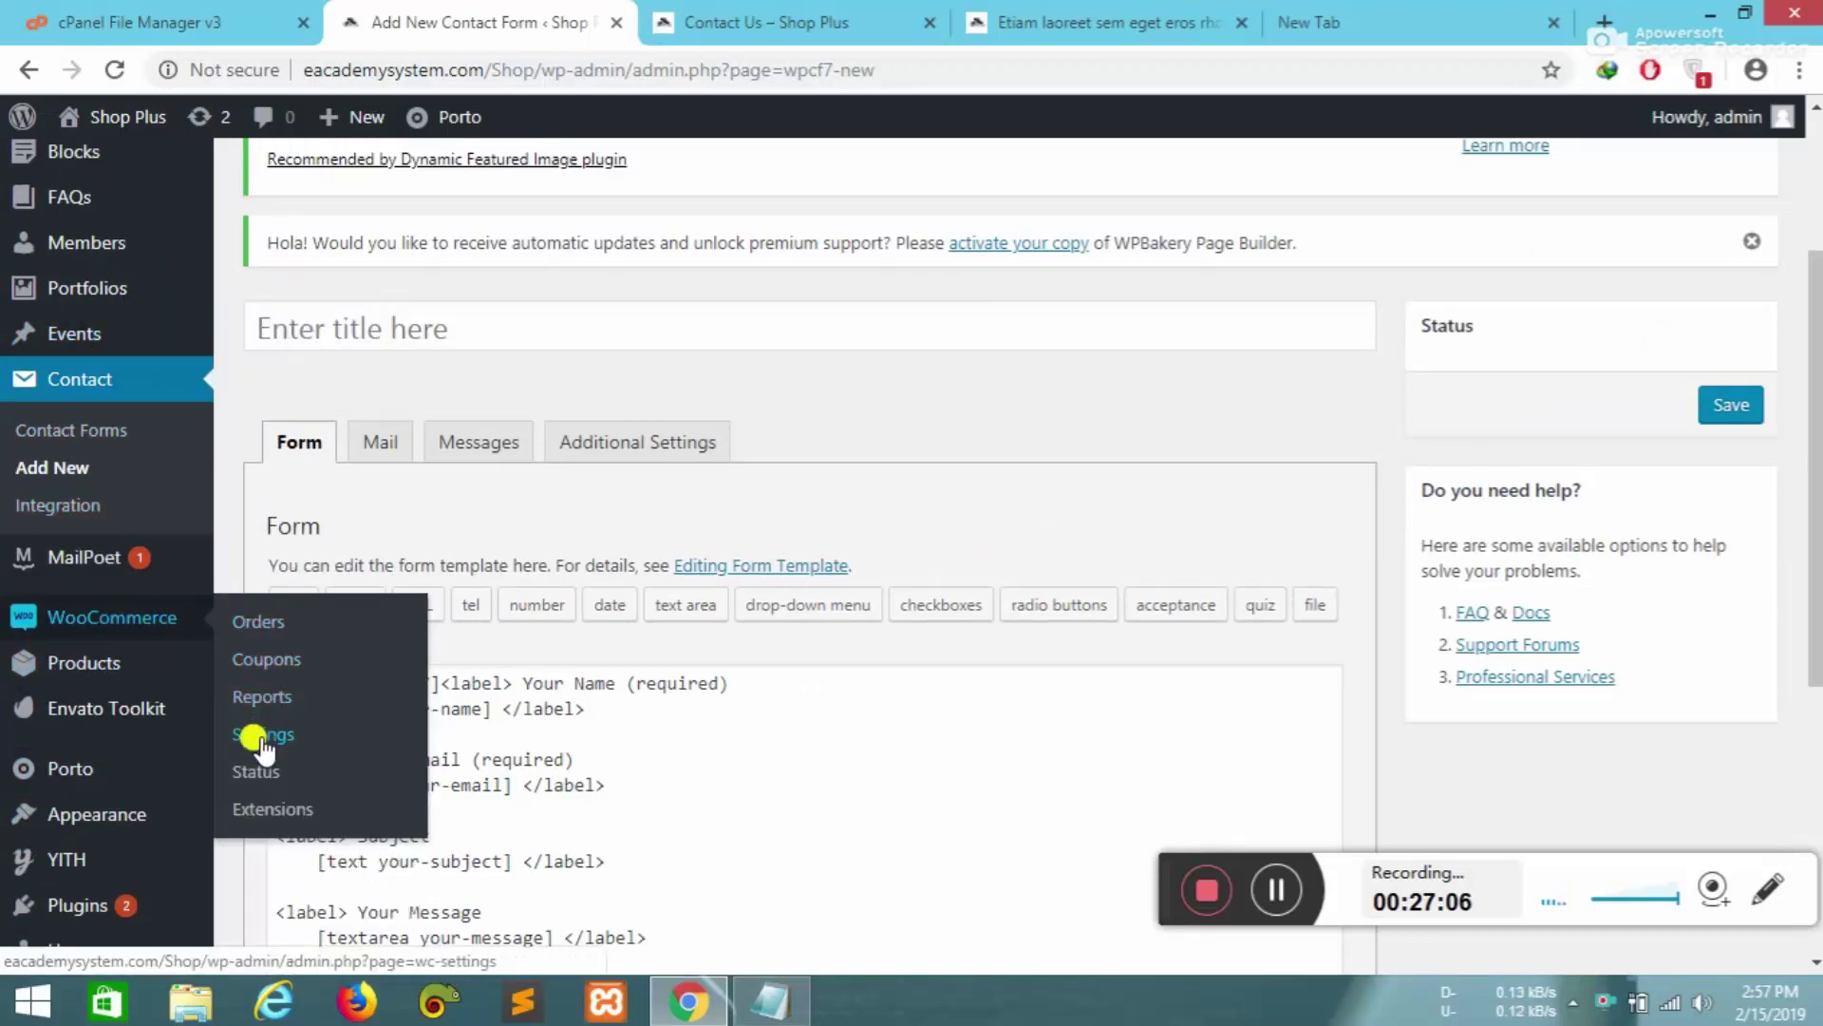
scroll(122, 627, "down", 3)
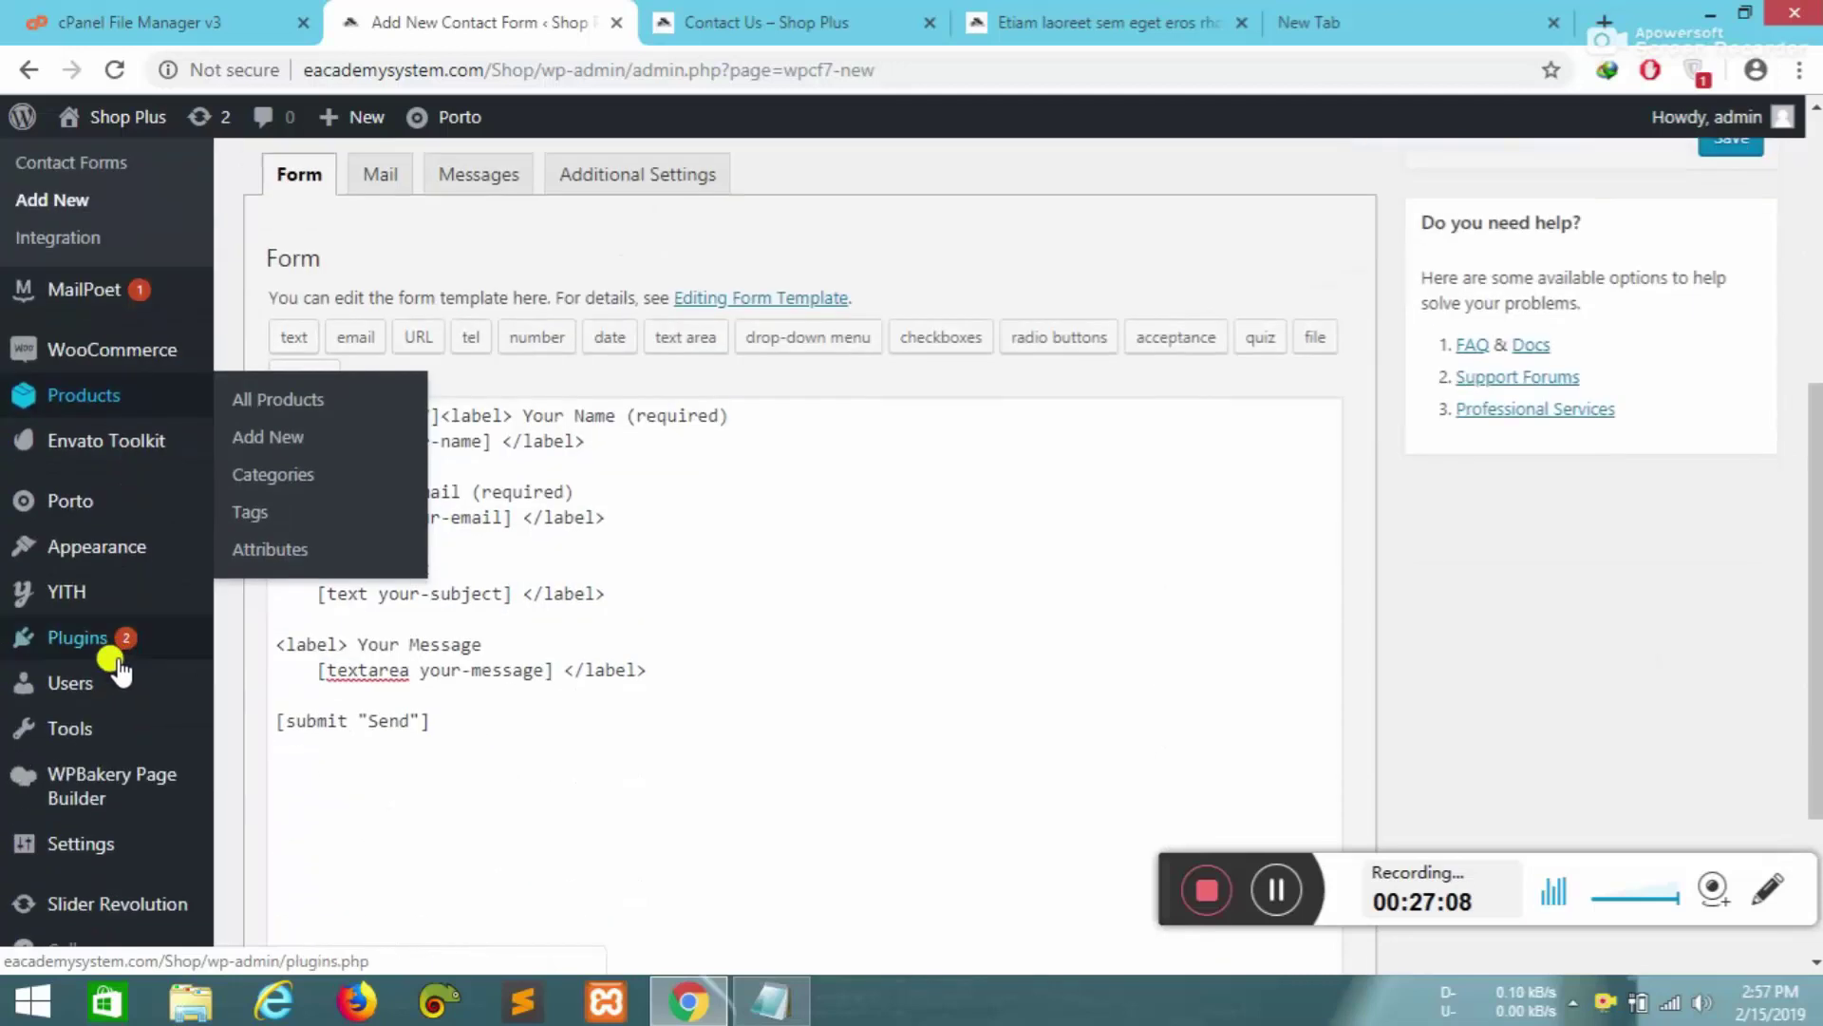
mouse_move(103, 385)
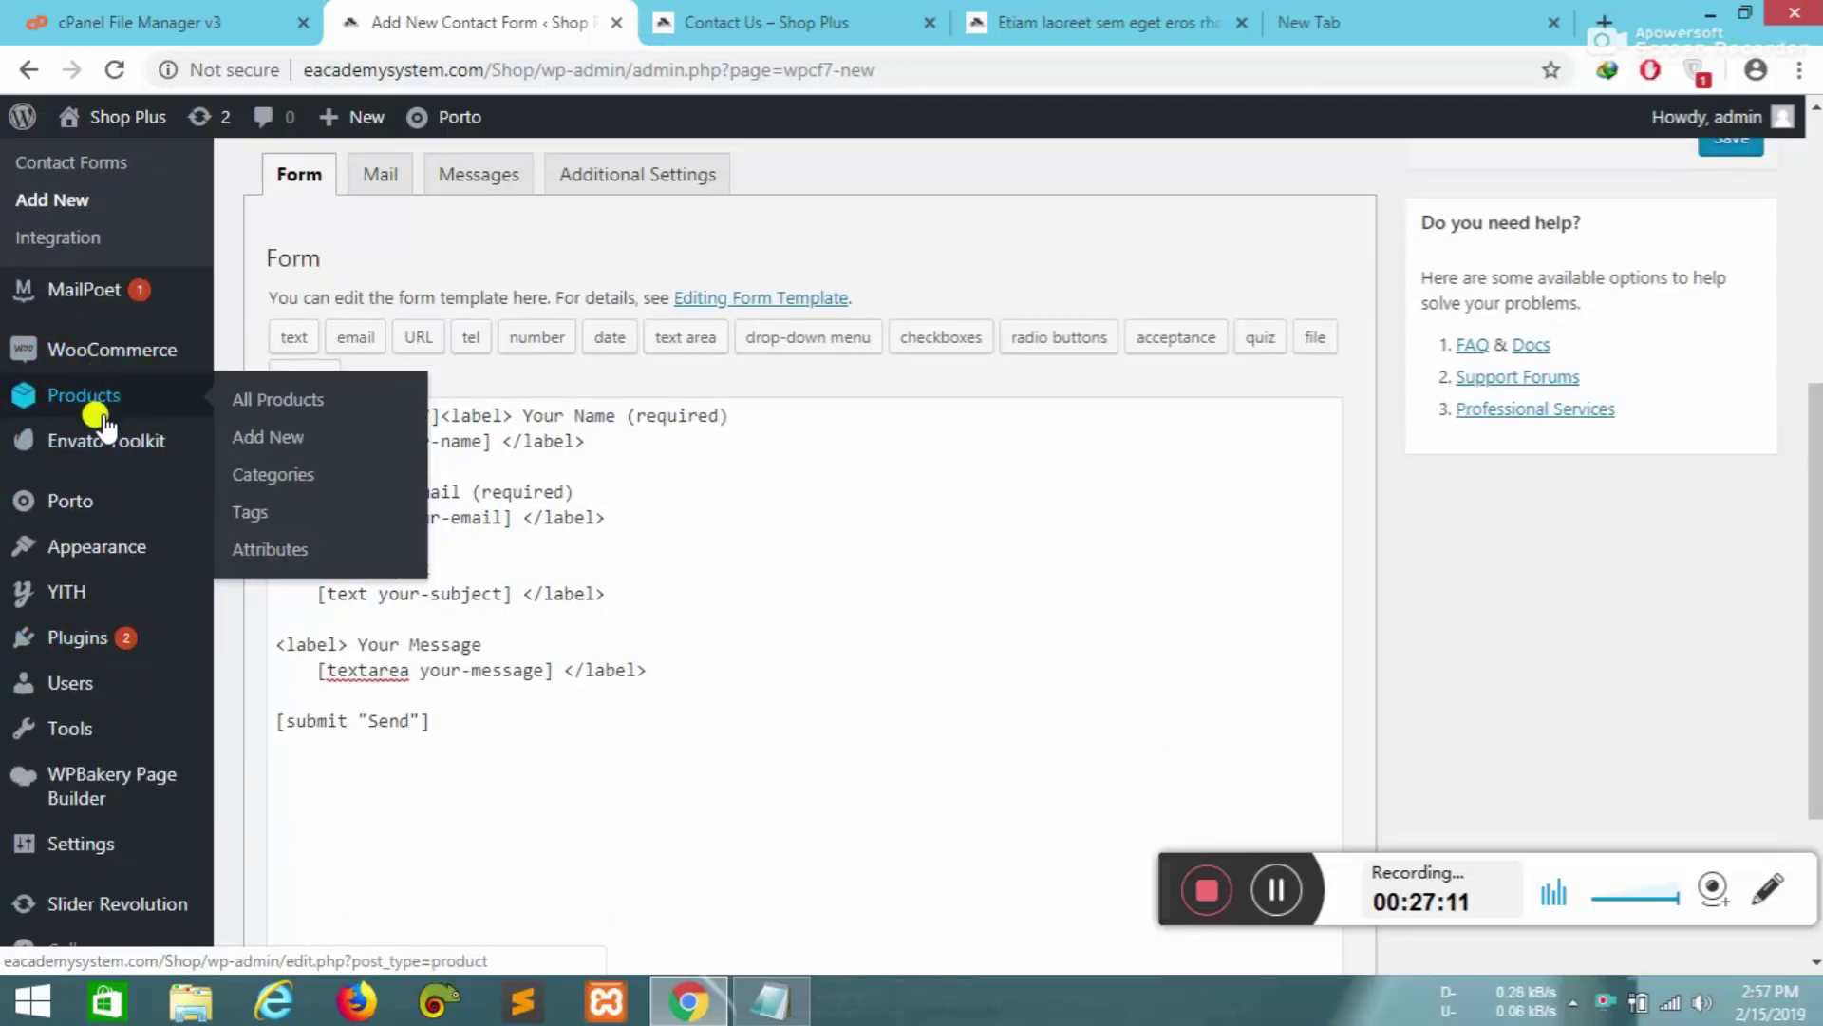
mouse_move(63, 494)
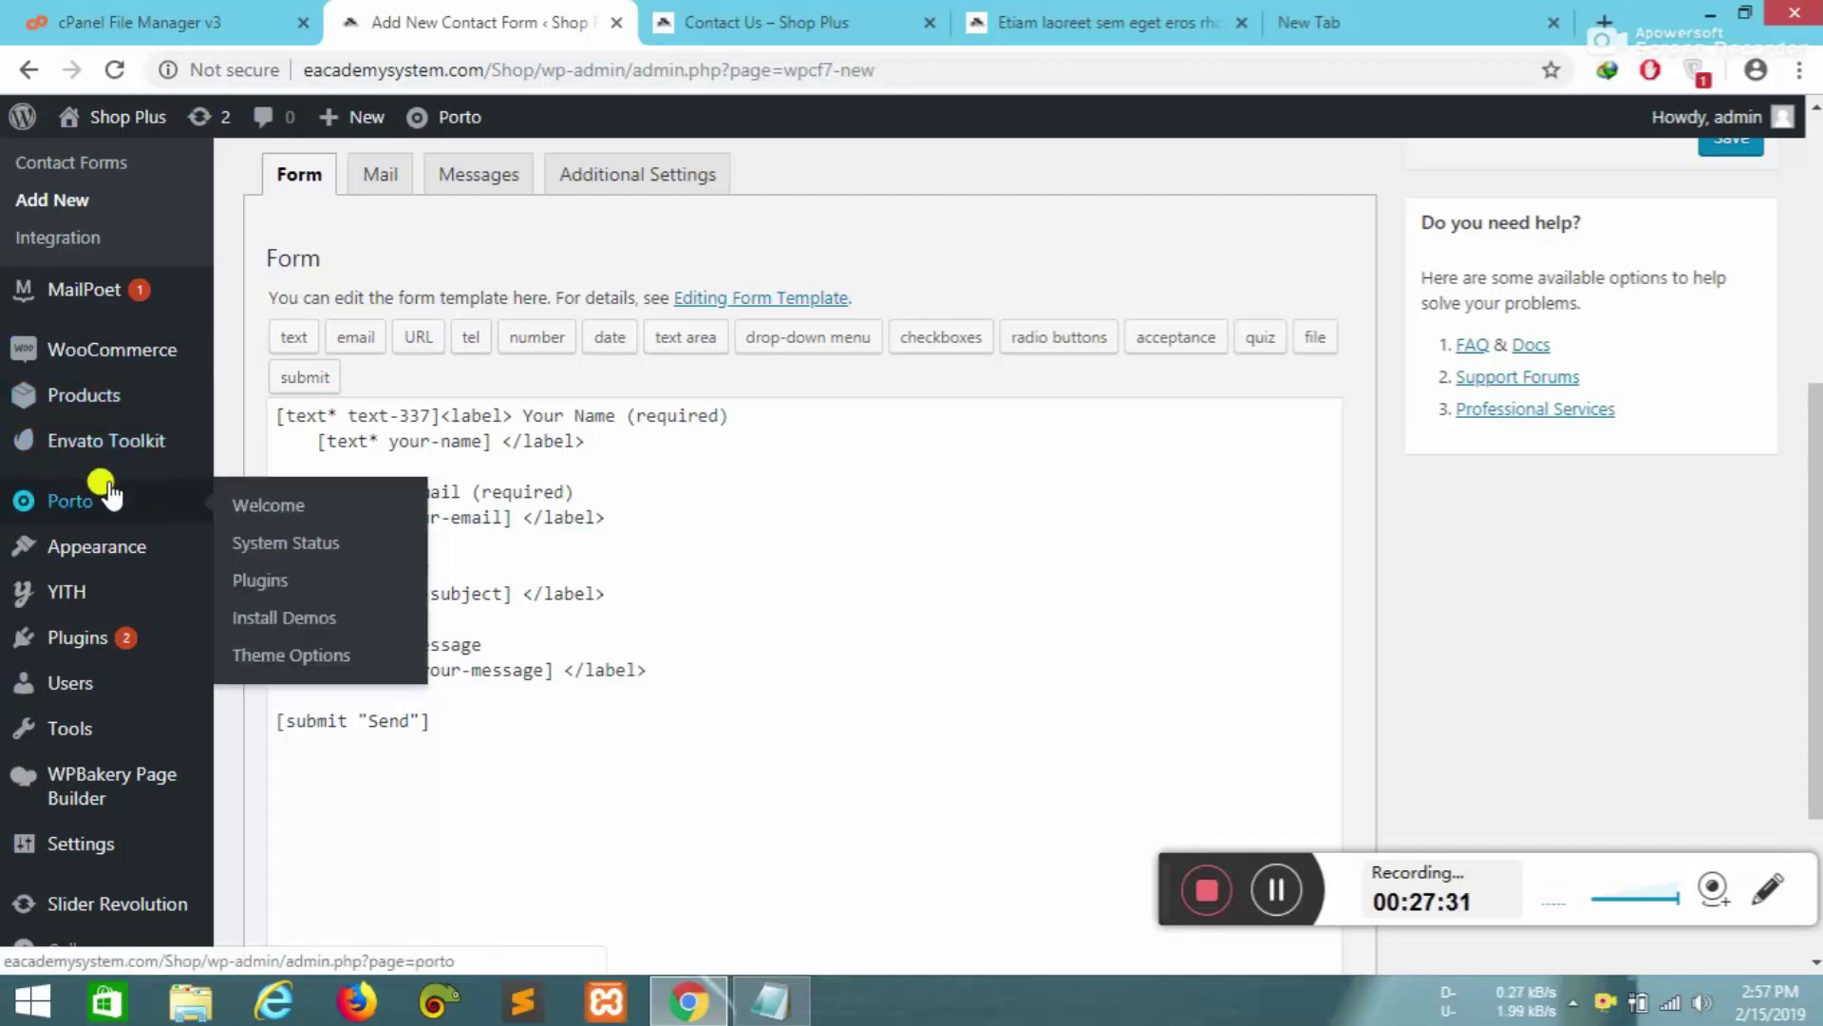
- Leave the unsaved contact form and examine the themes installed on the site
mouse_move(64, 562)
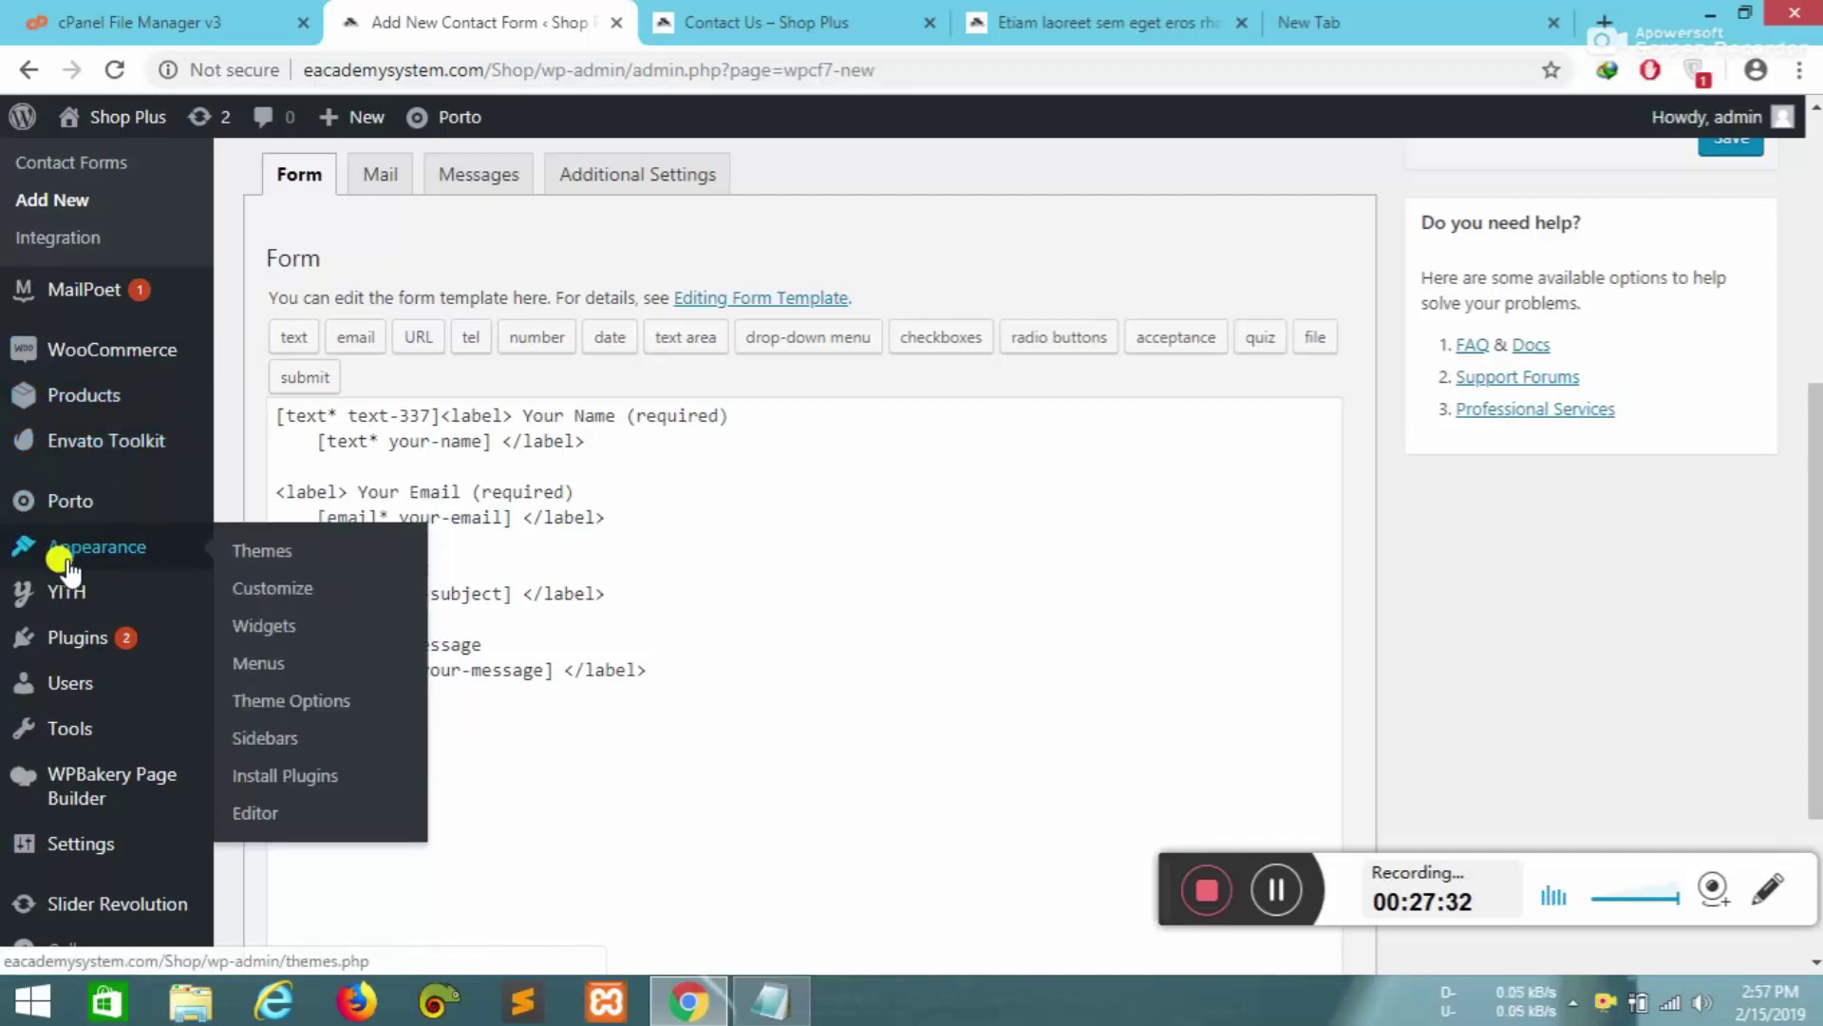
left_click(241, 563)
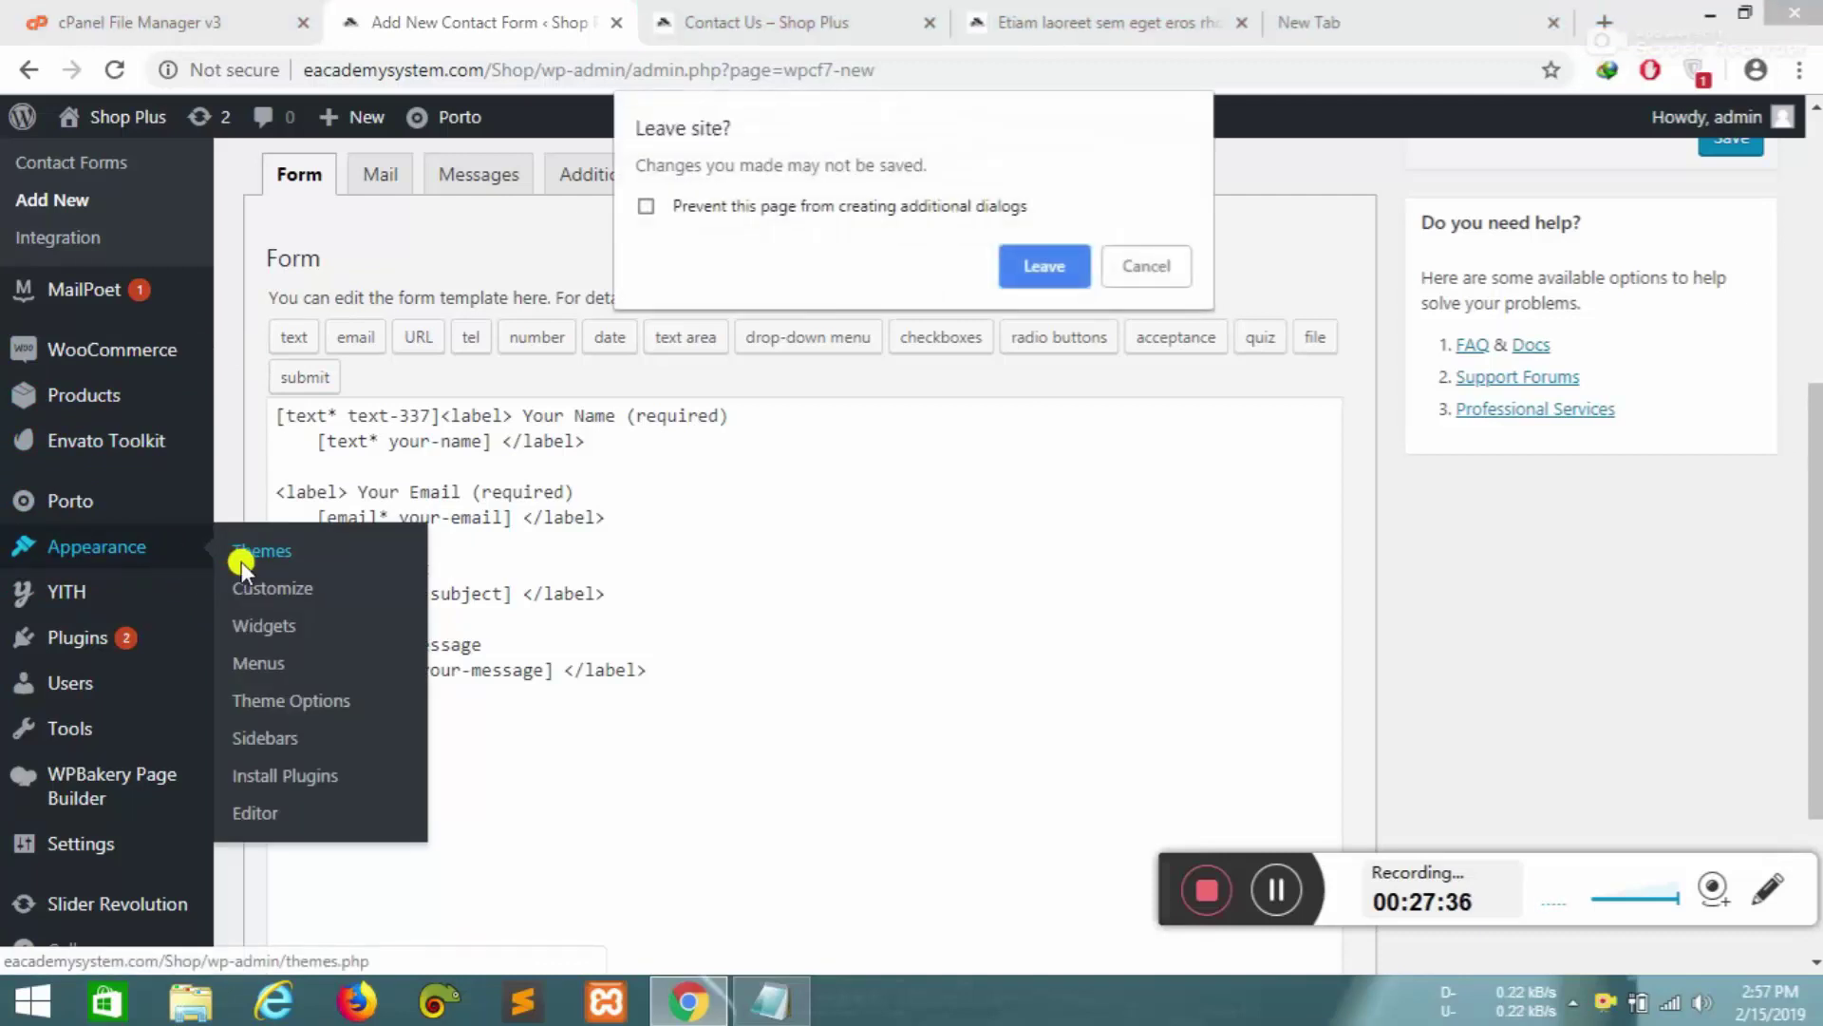
left_click(1015, 296)
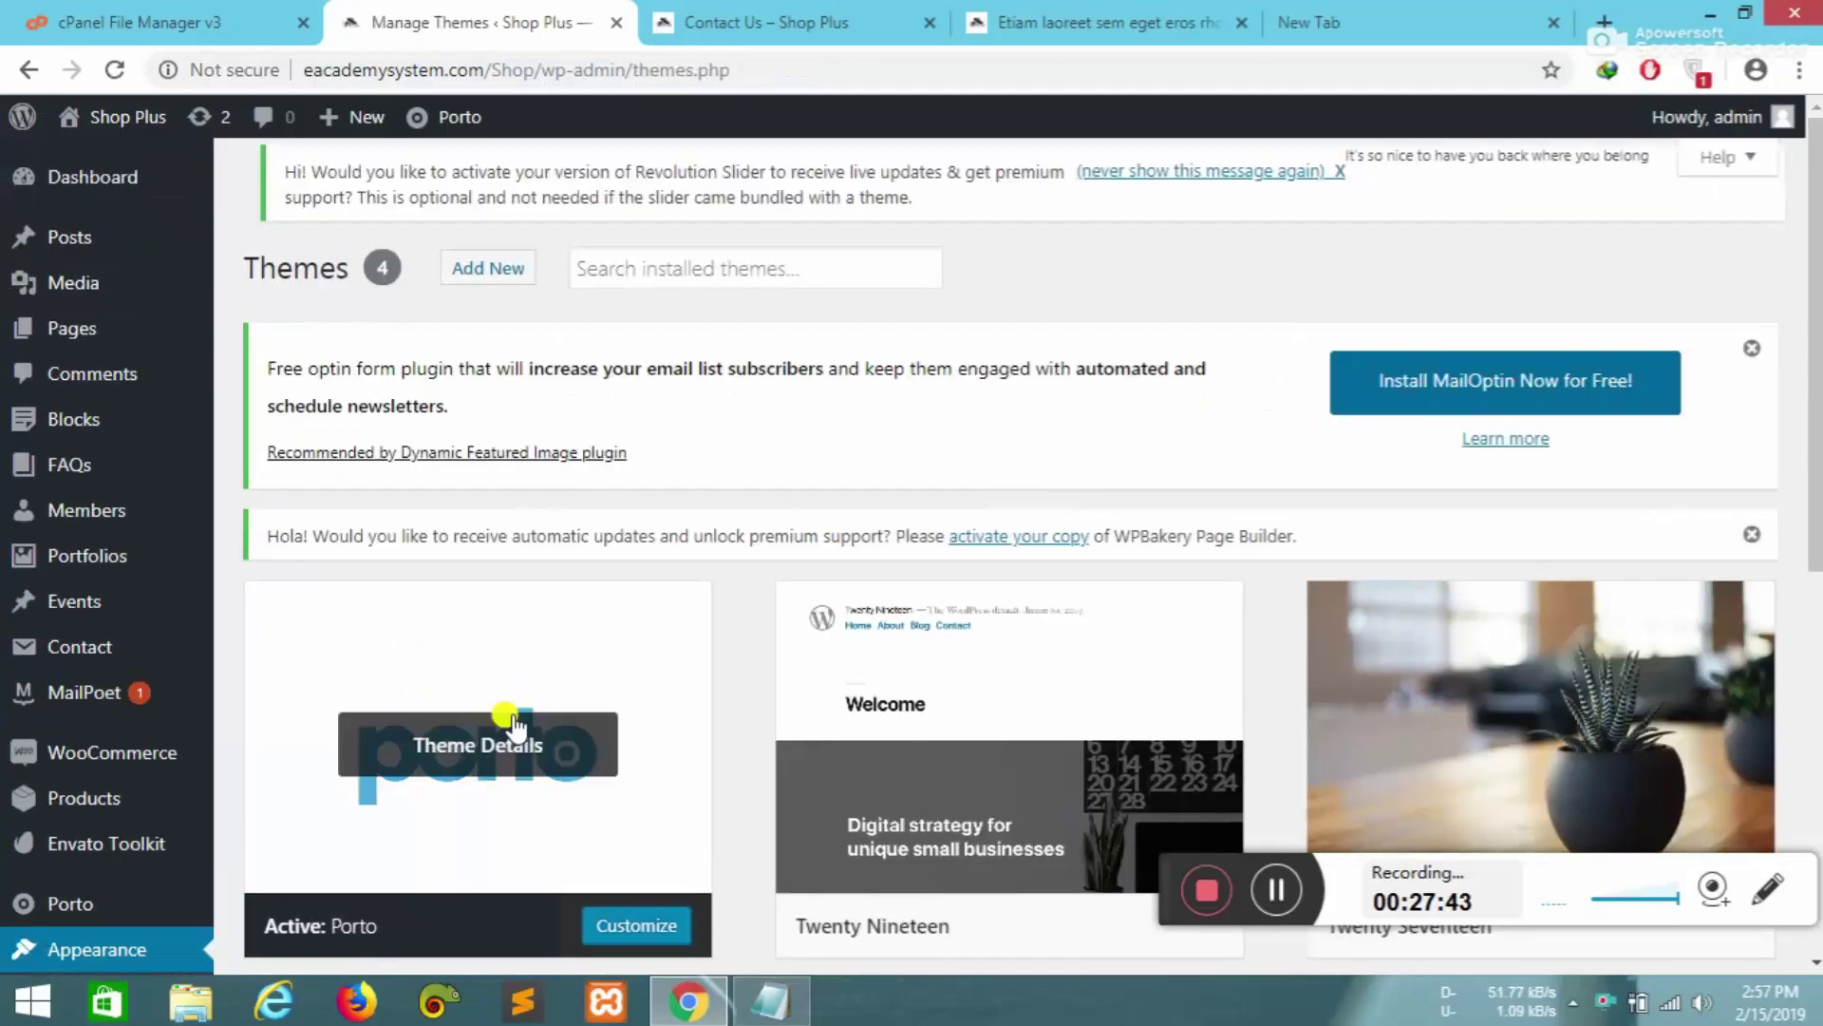
scroll(356, 567, "down", 4)
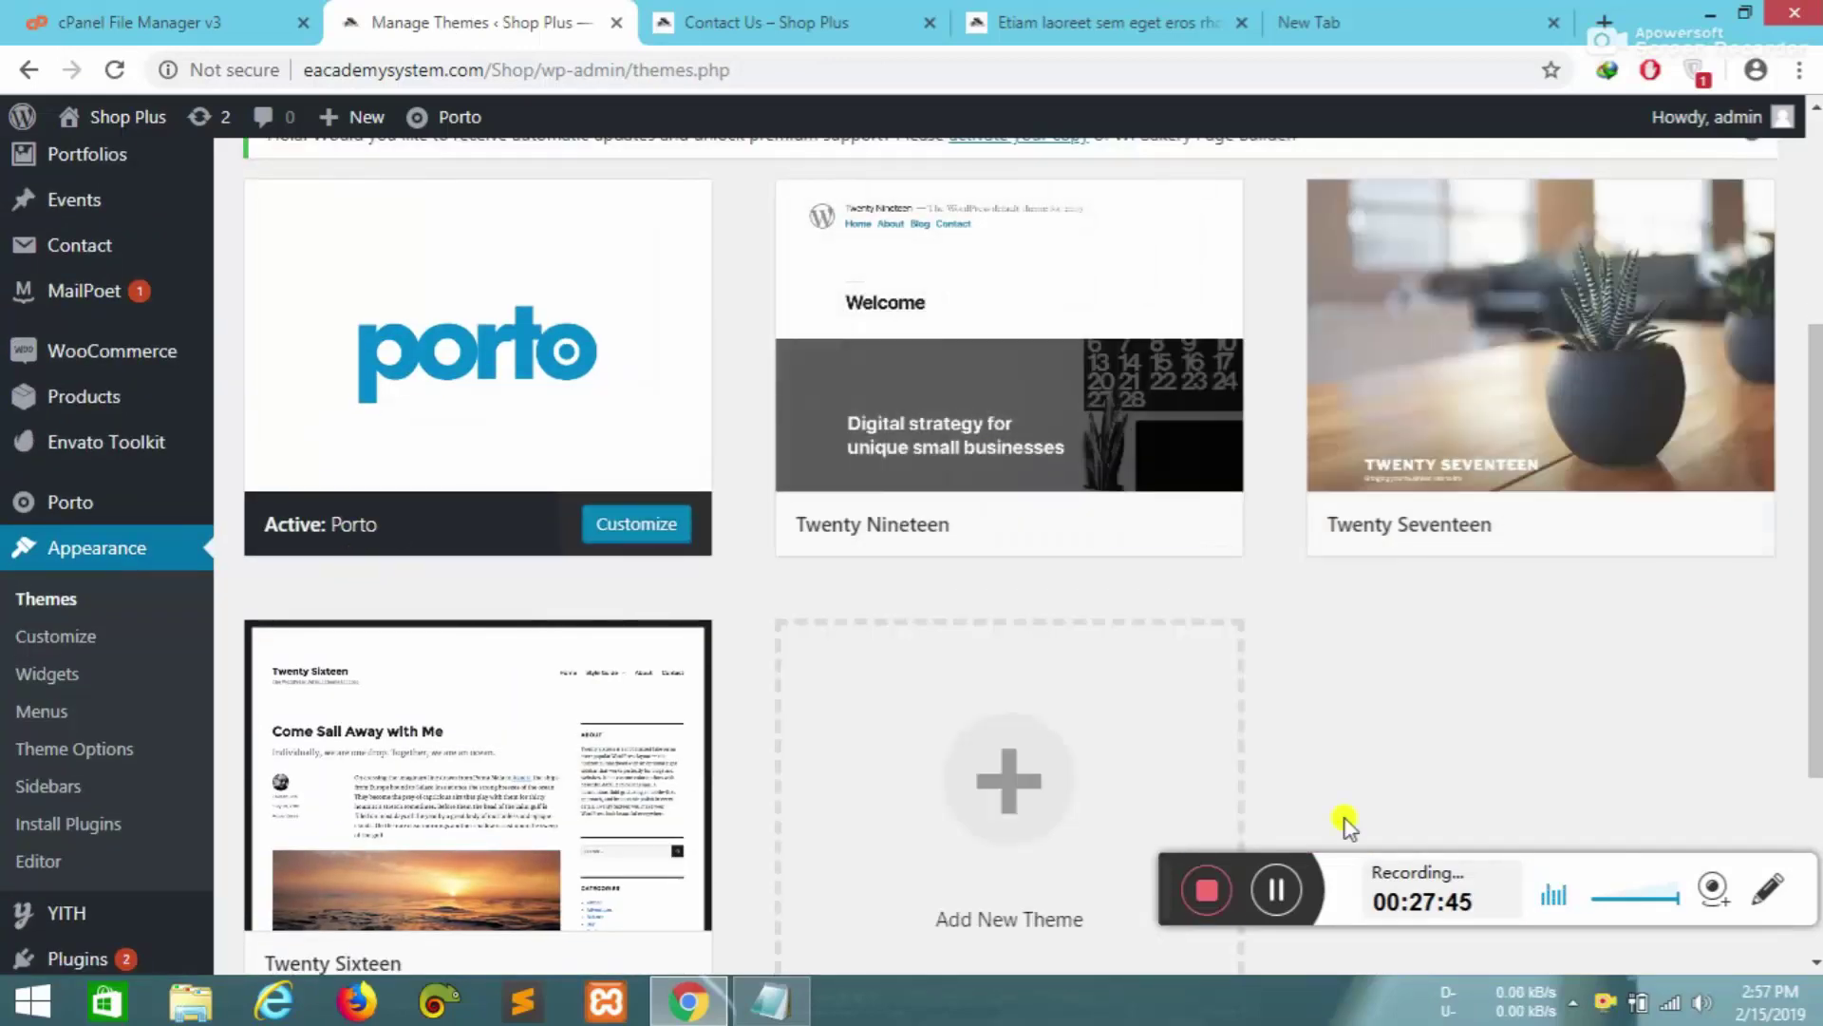
scroll(893, 812, "up", 4)
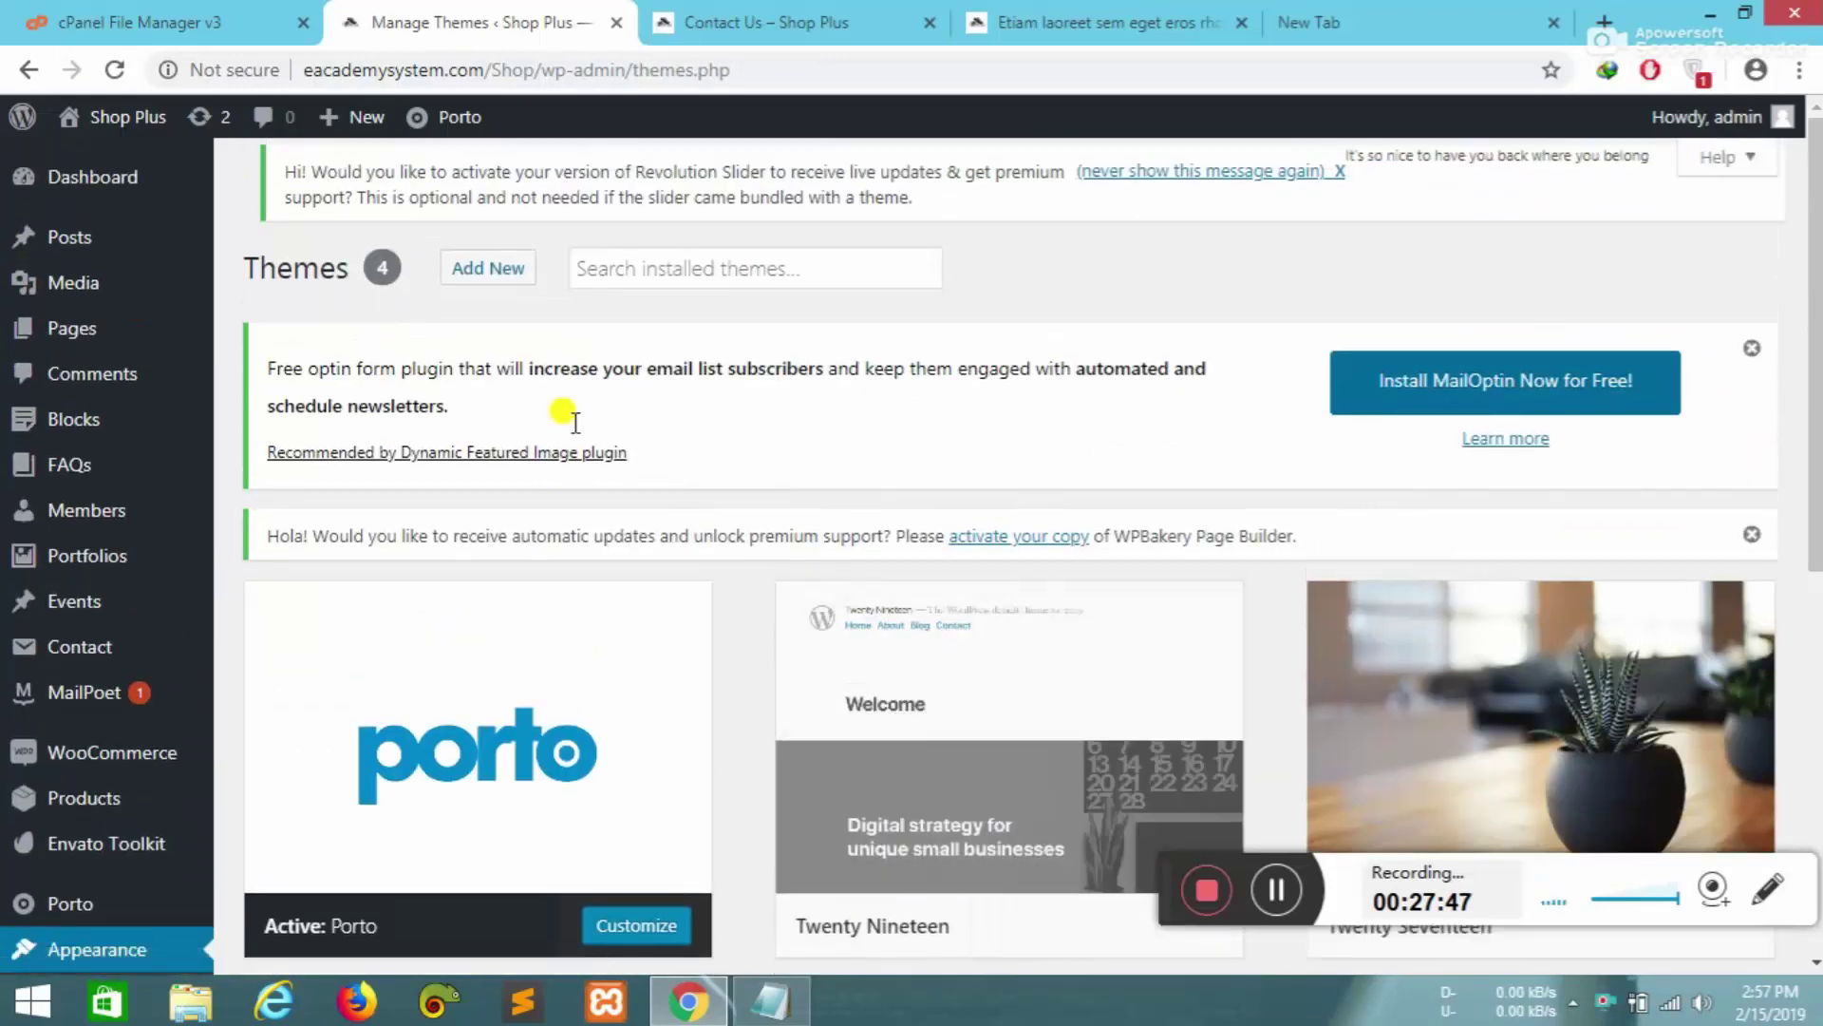
- Open the page for adding new themes and browse the featured themes
left_click(503, 274)
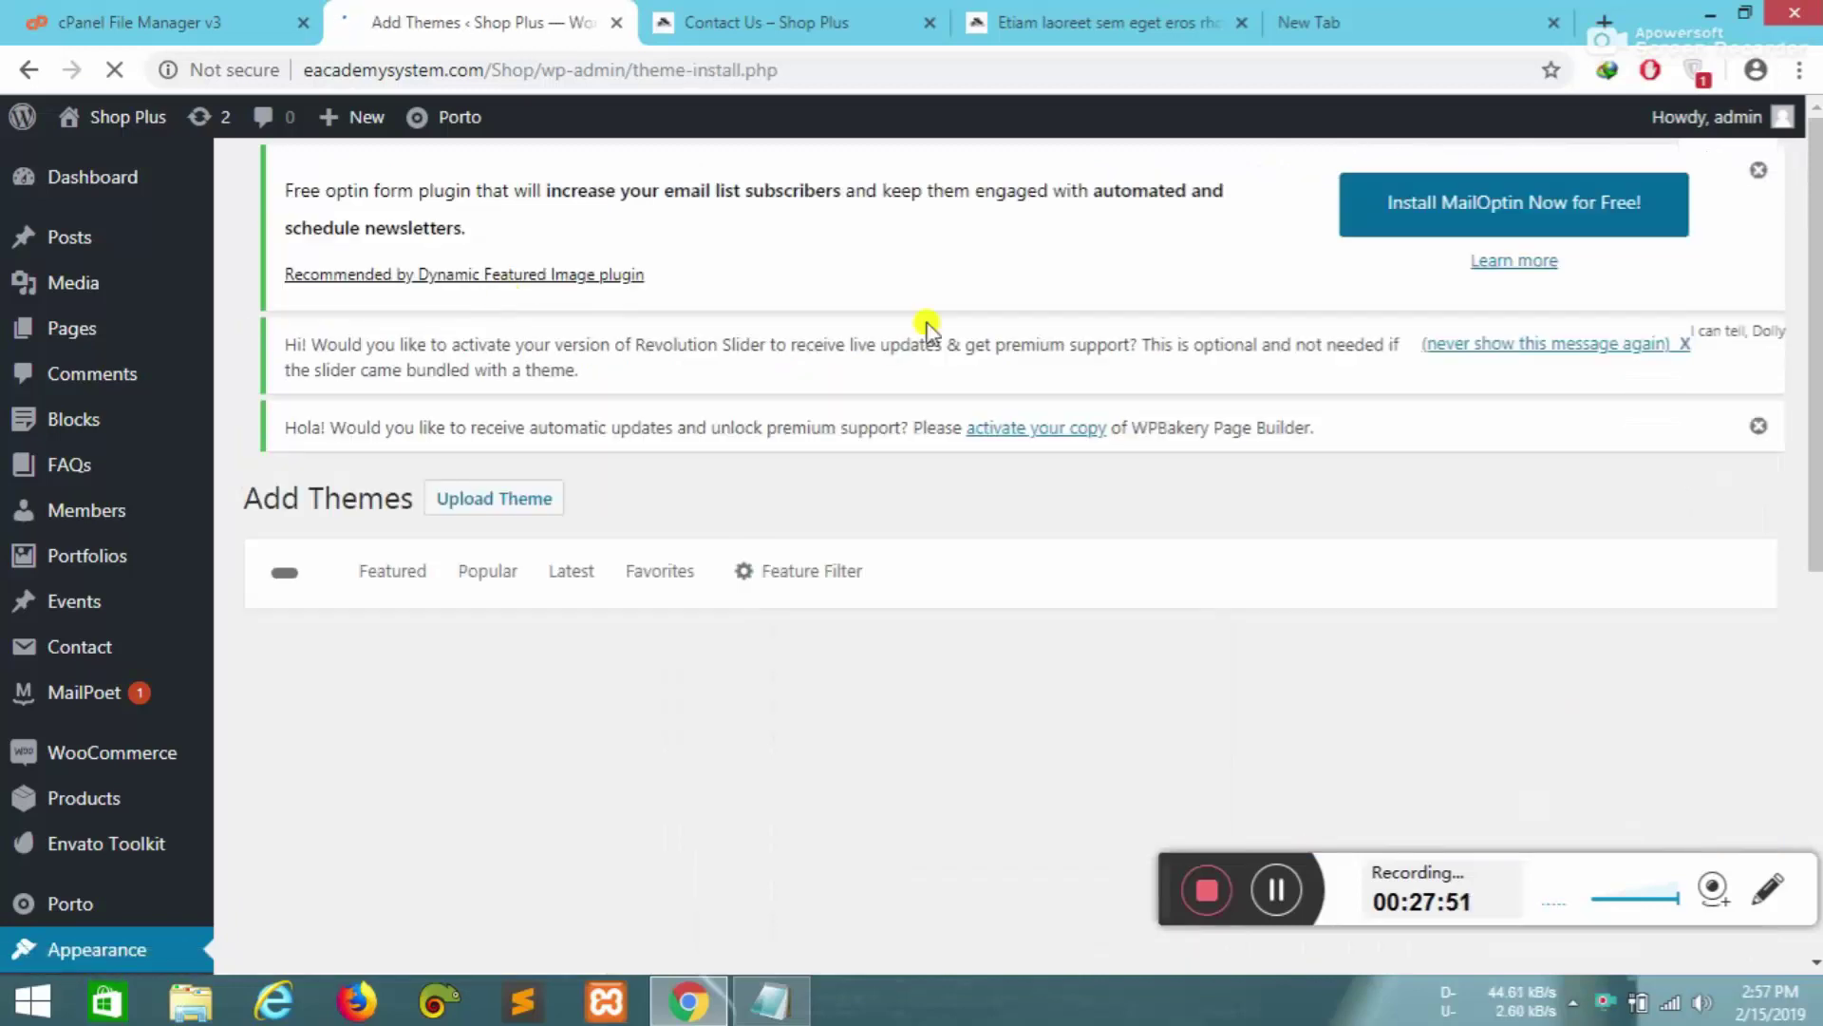
scroll(1819, 646, "down", 4)
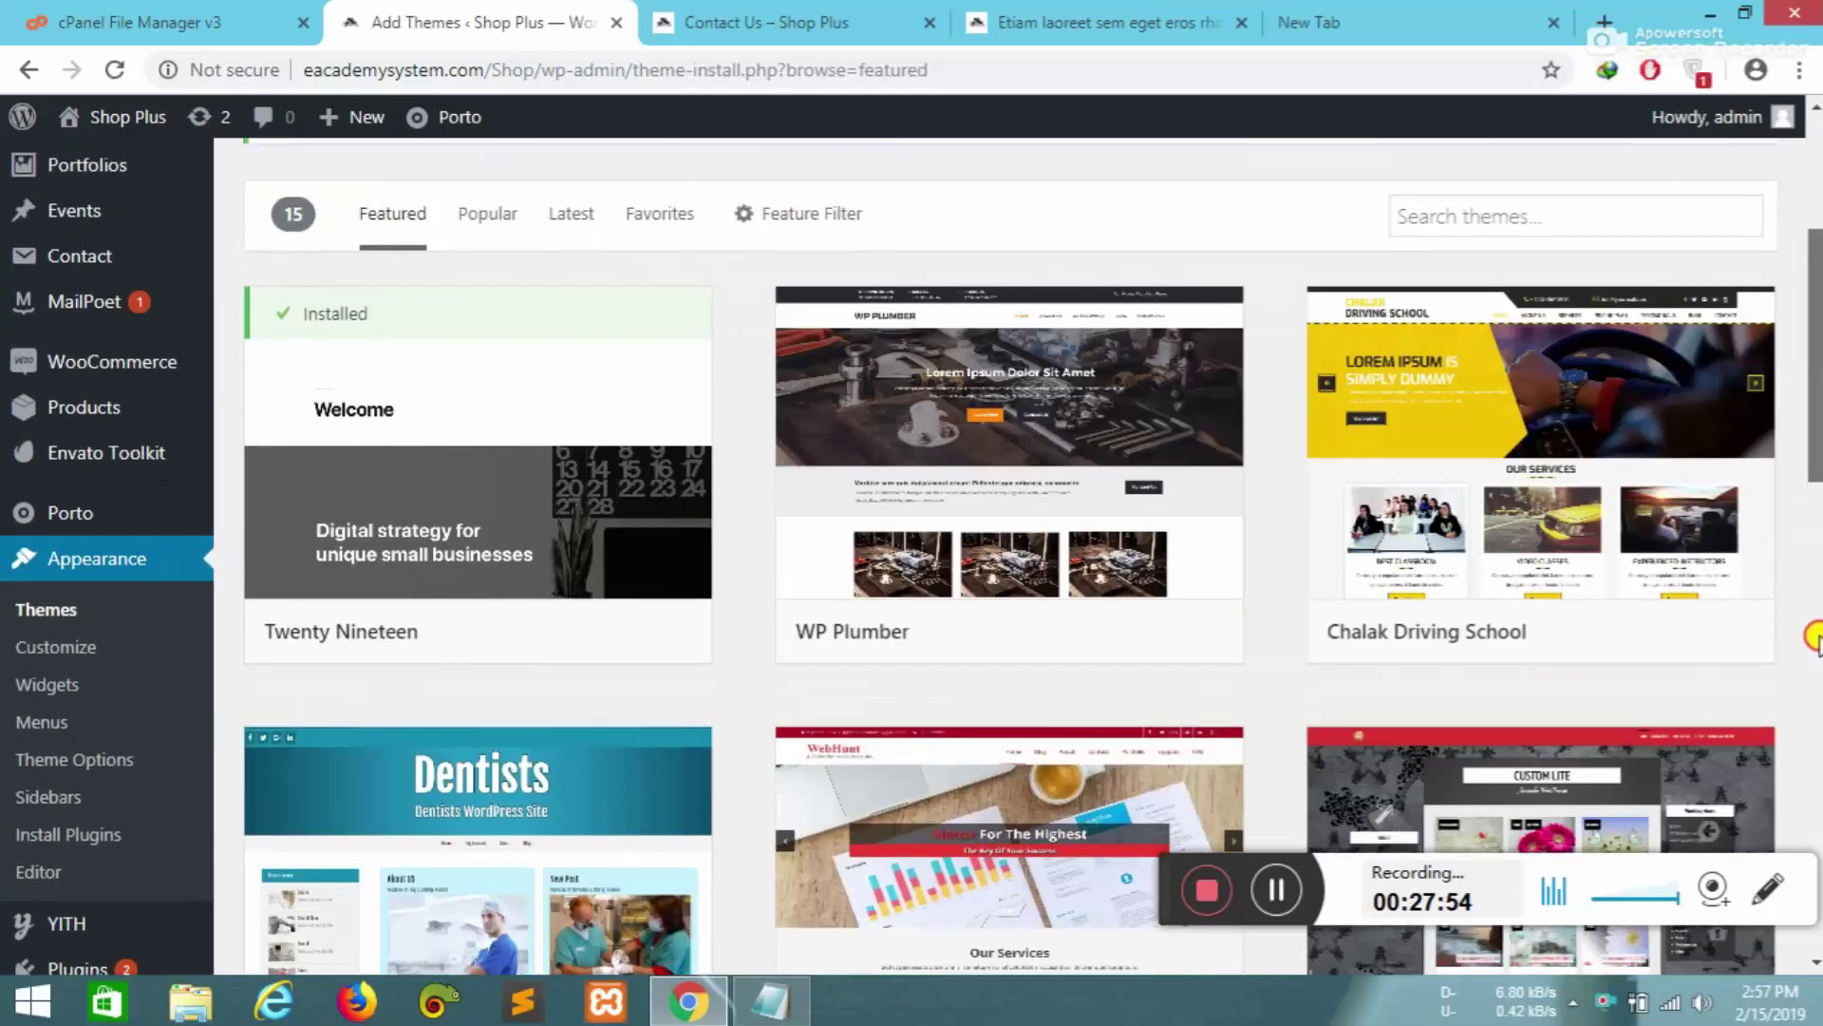
scroll(1815, 703, "down", 10)
left_click_drag(1815, 703, 1816, 584)
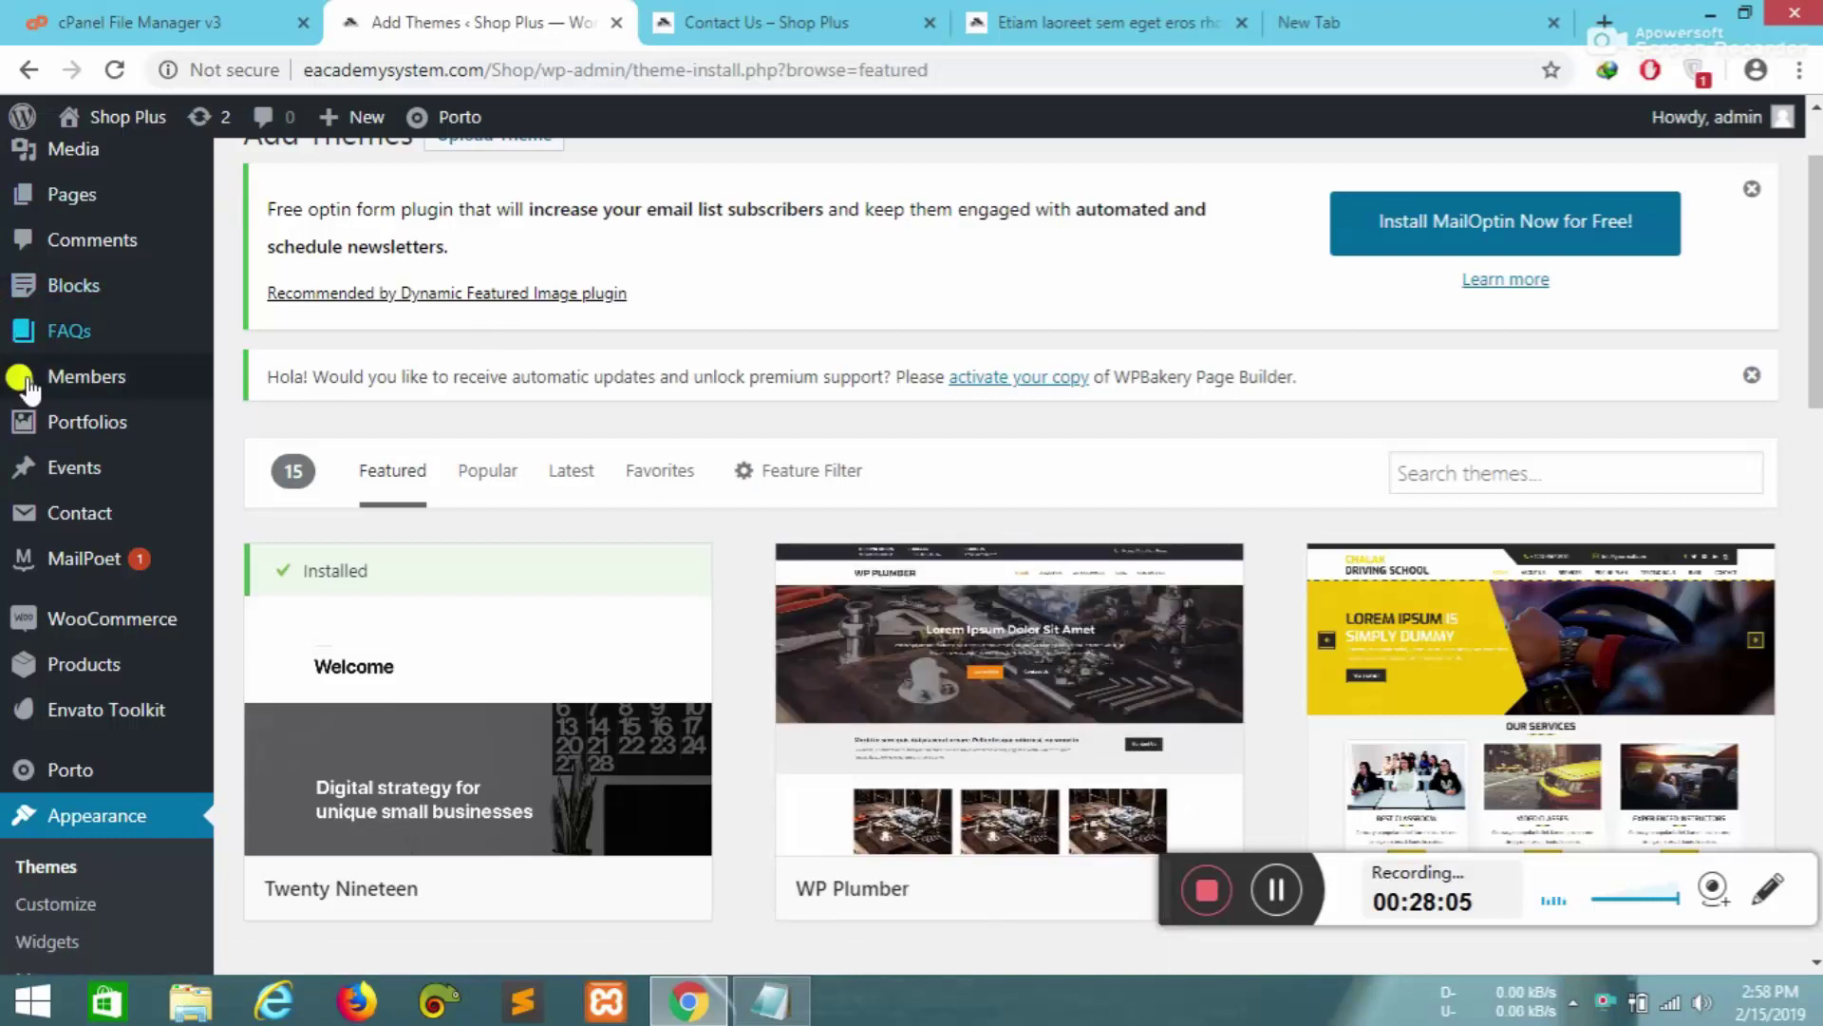
- Examine the available widgets and widget areas on the Widgets page, and try to open the theme editor
scroll(95, 774, "down", 3)
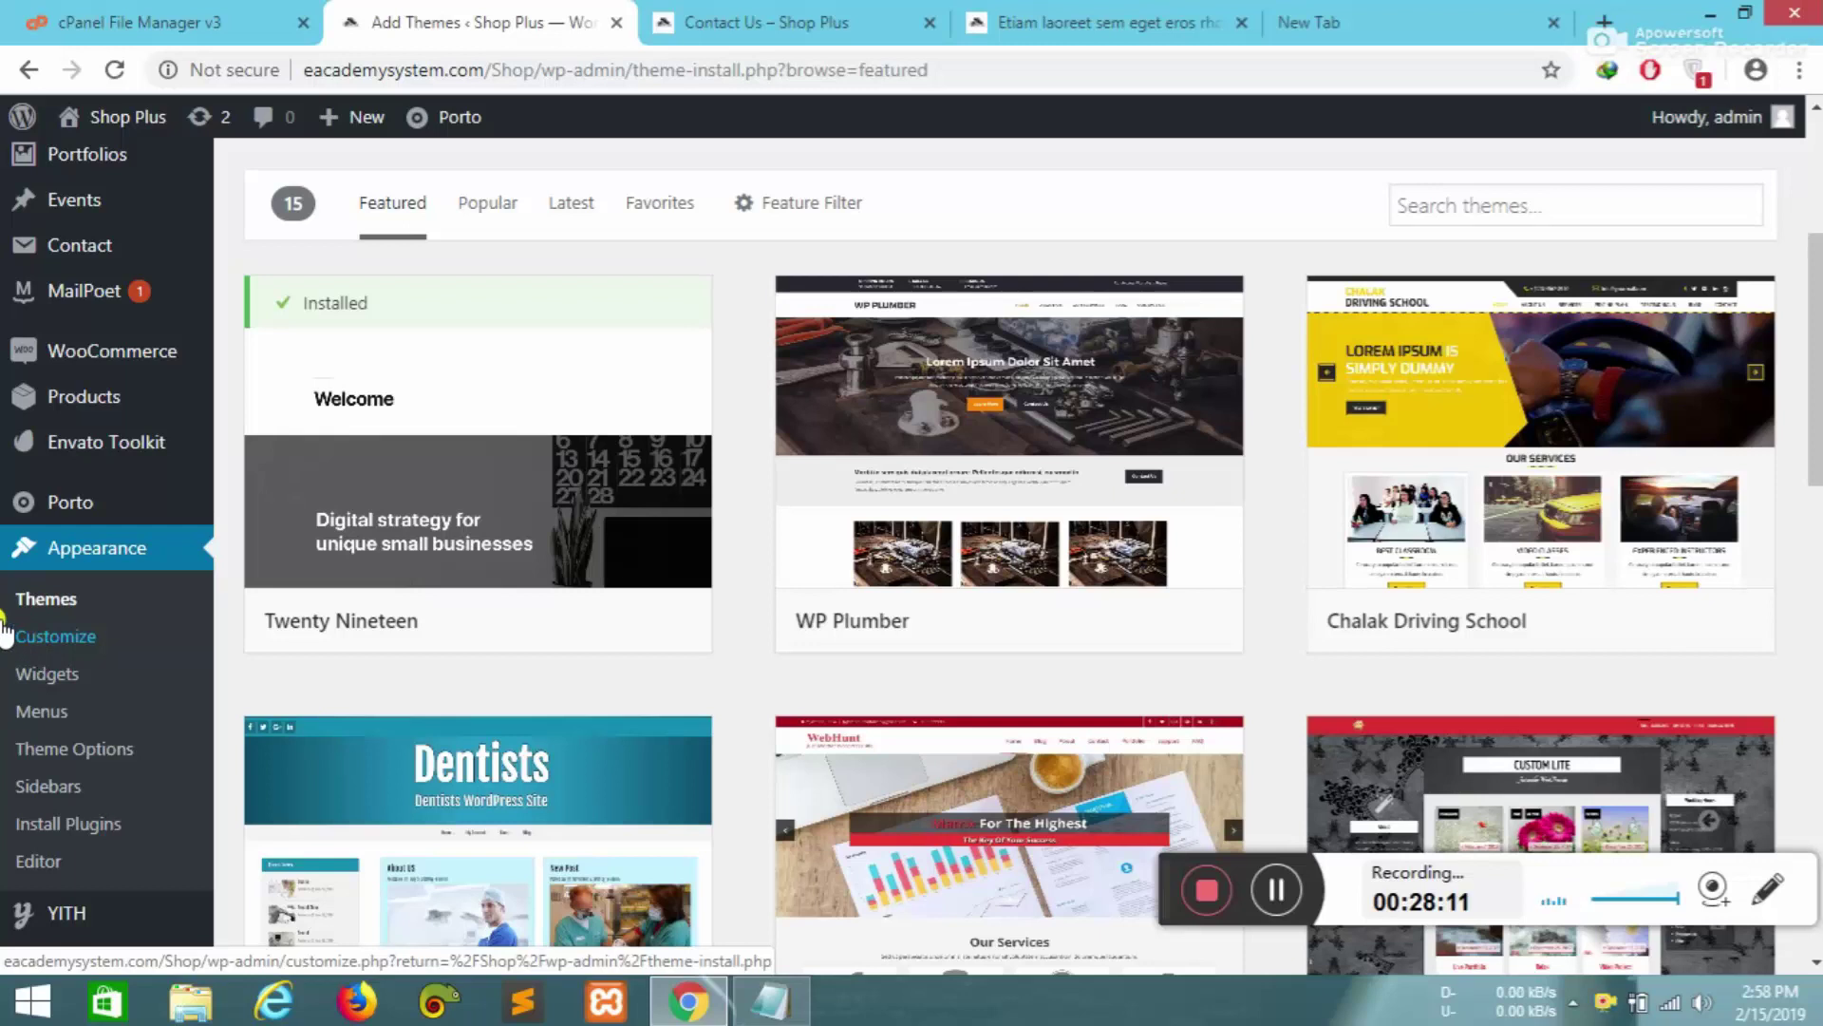
left_click(33, 674)
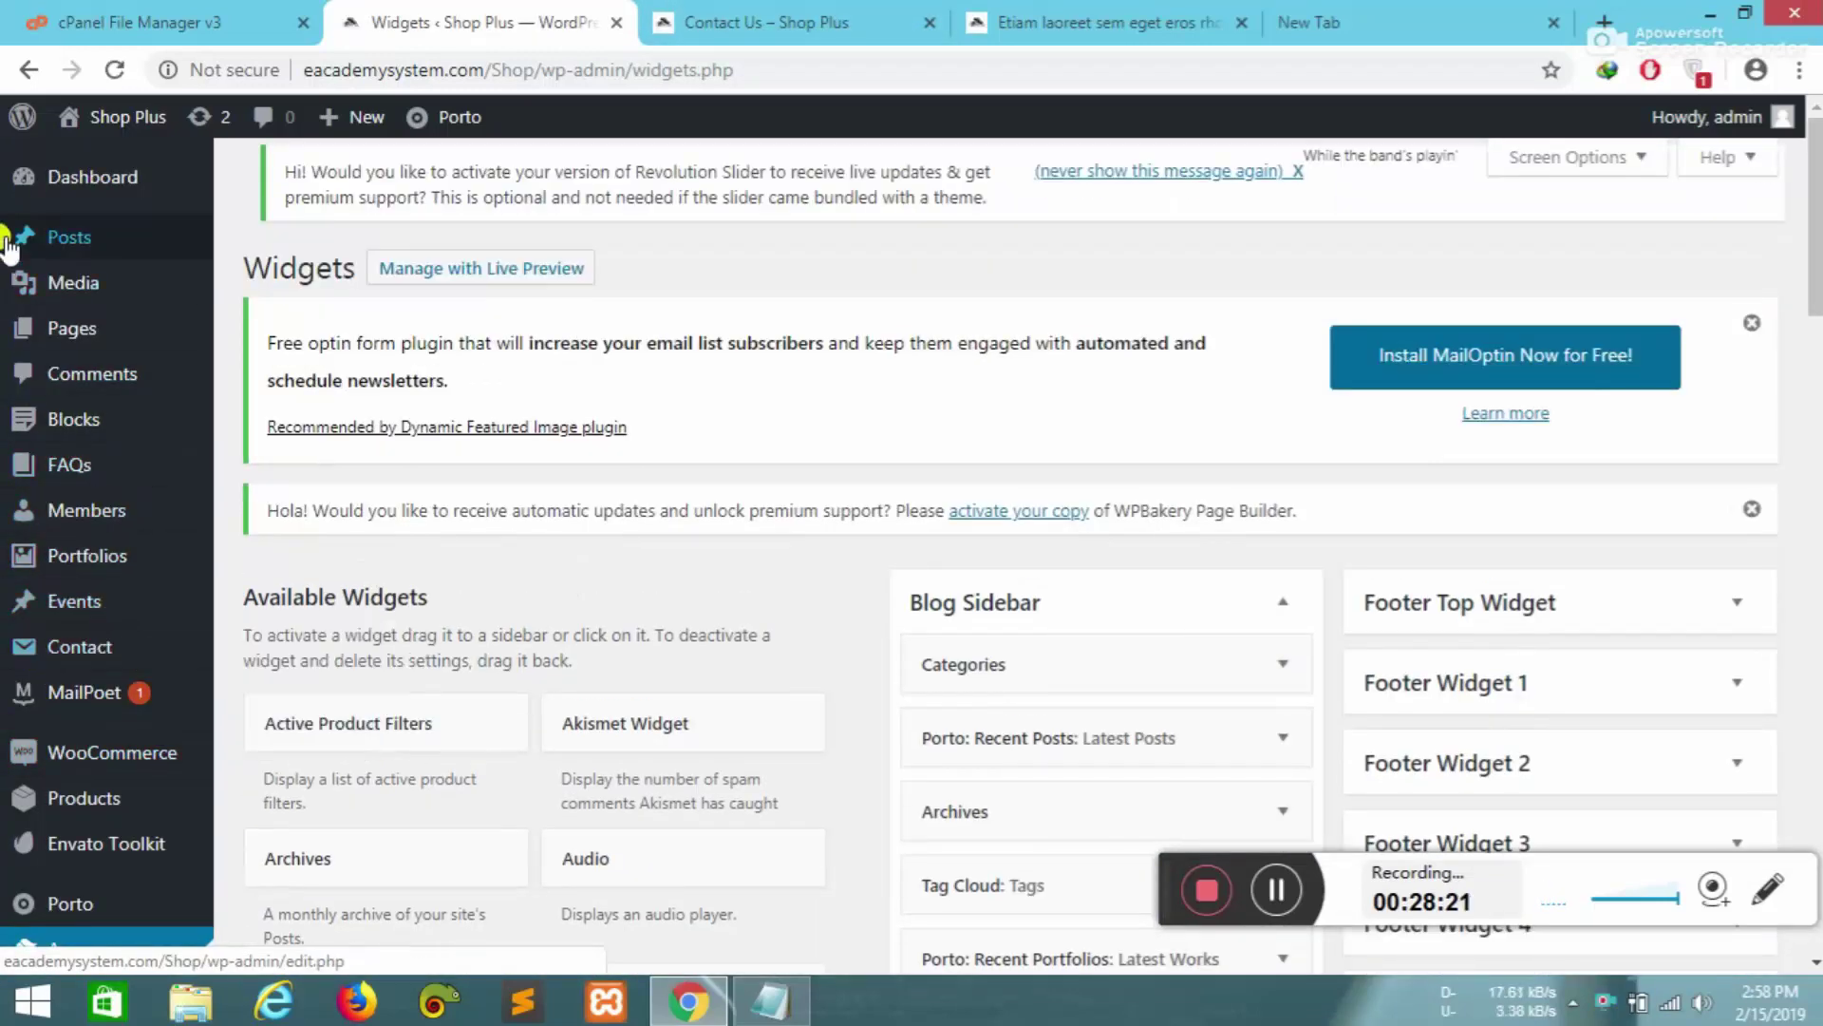
scroll(81, 428, "down", 3)
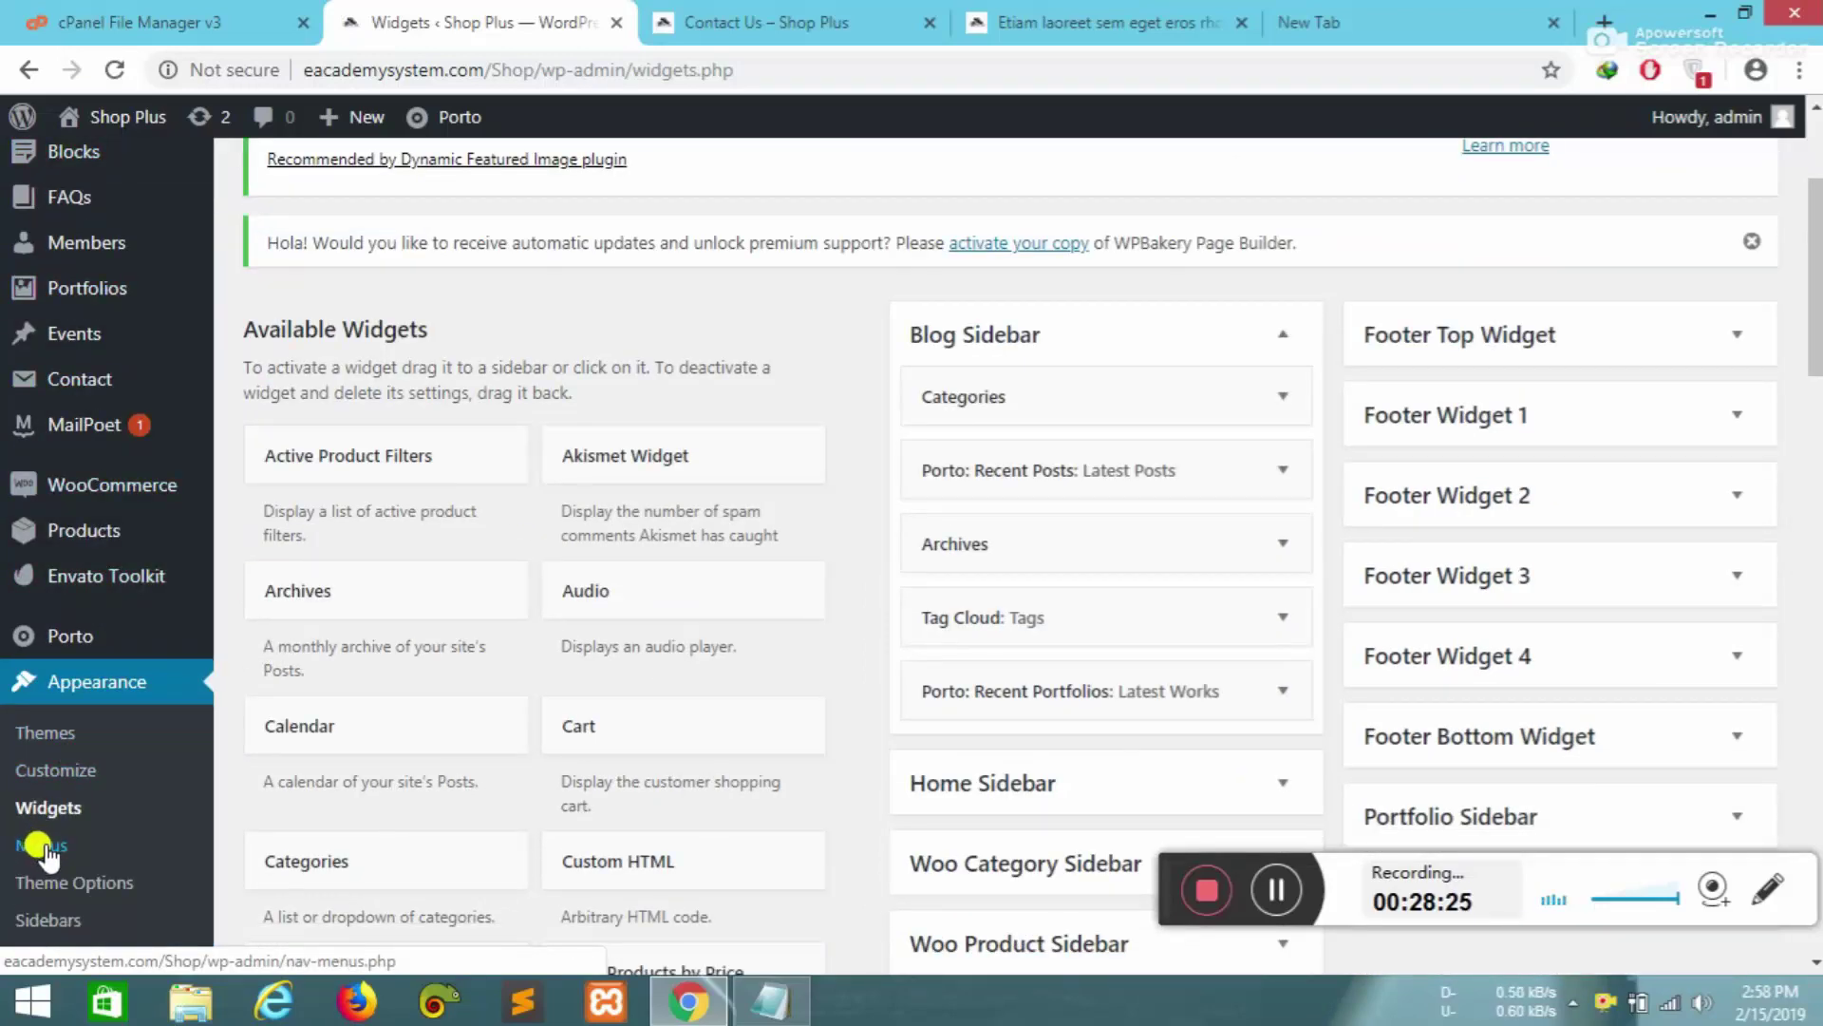
scroll(42, 849, "down", 4)
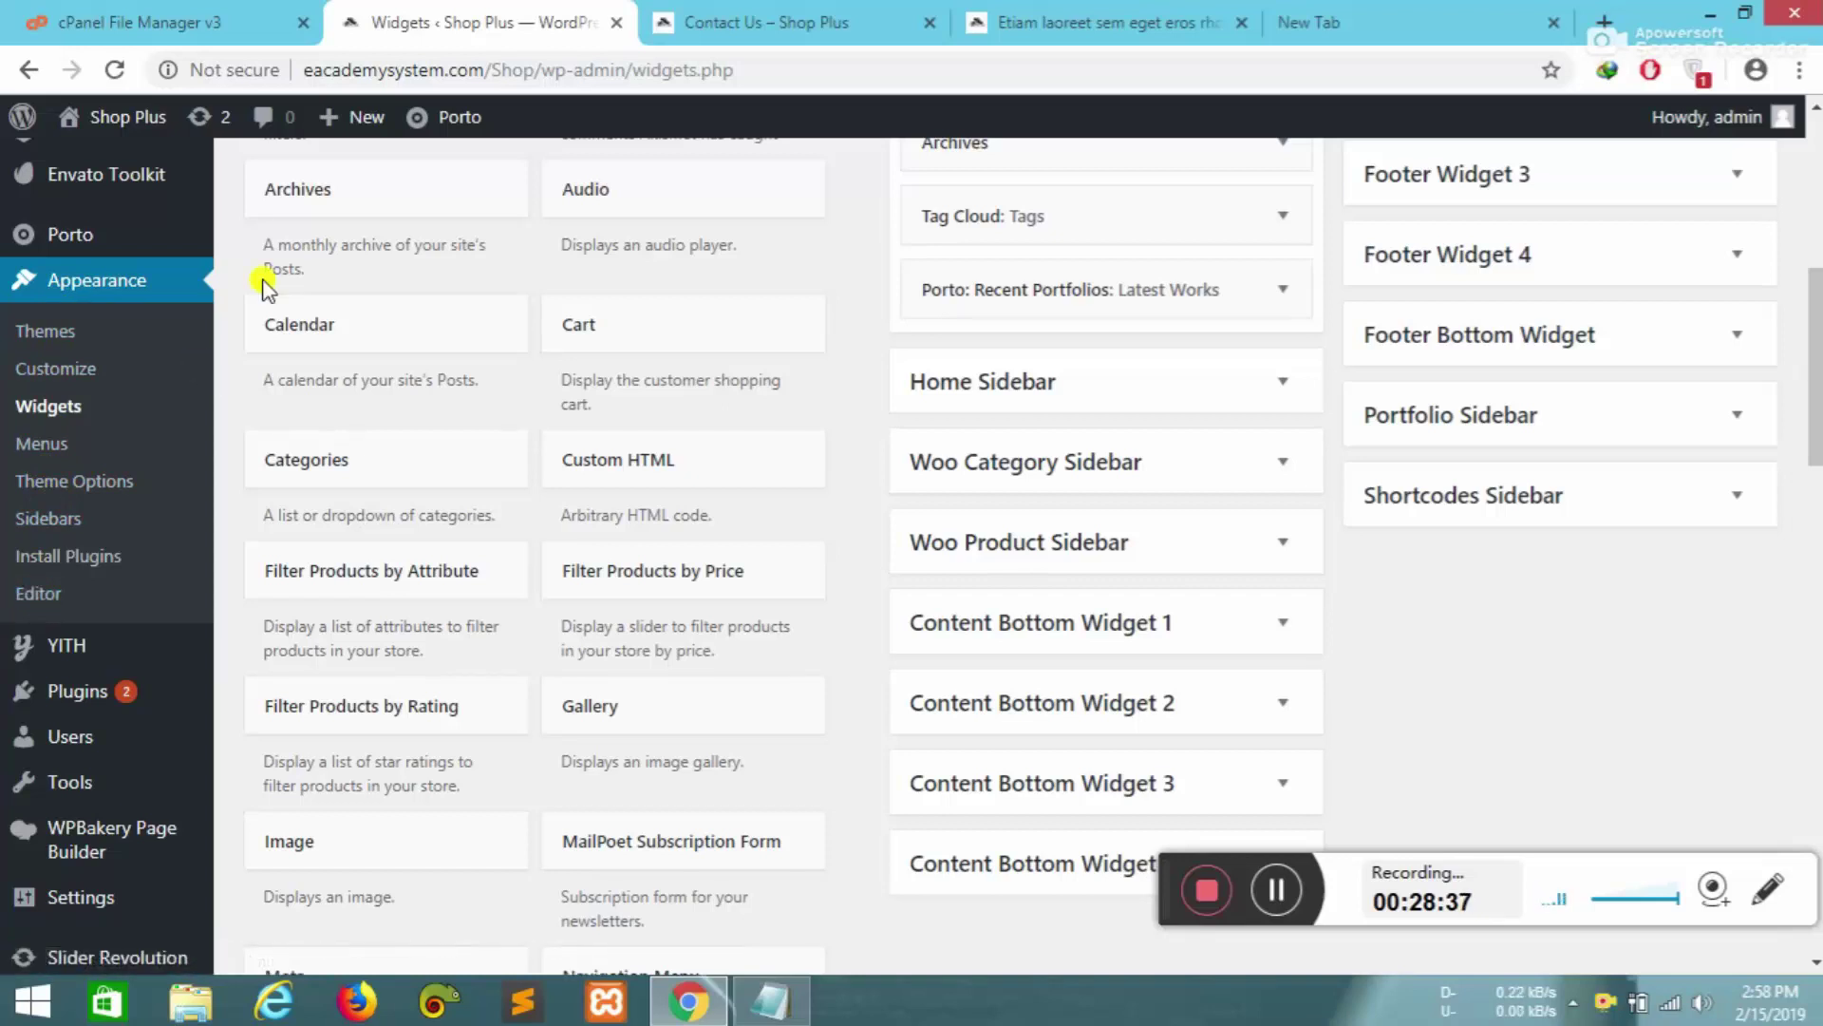
left_click(28, 569)
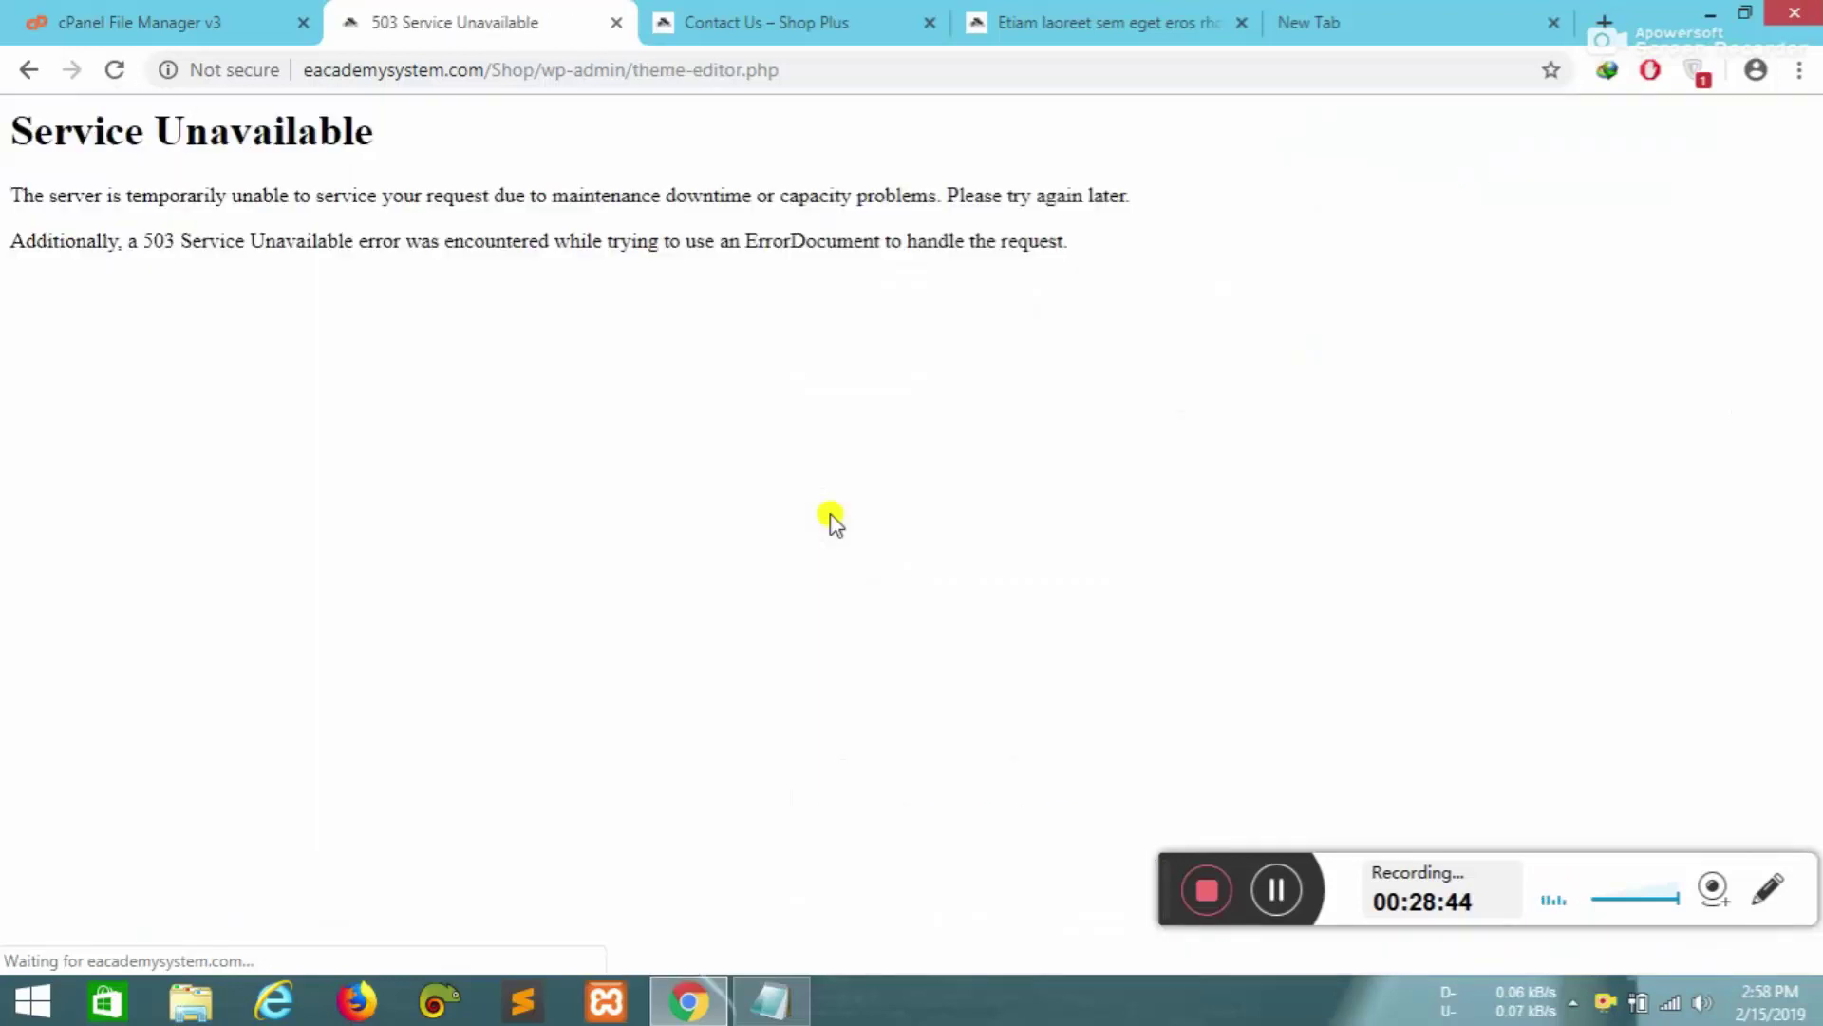
left_click(27, 70)
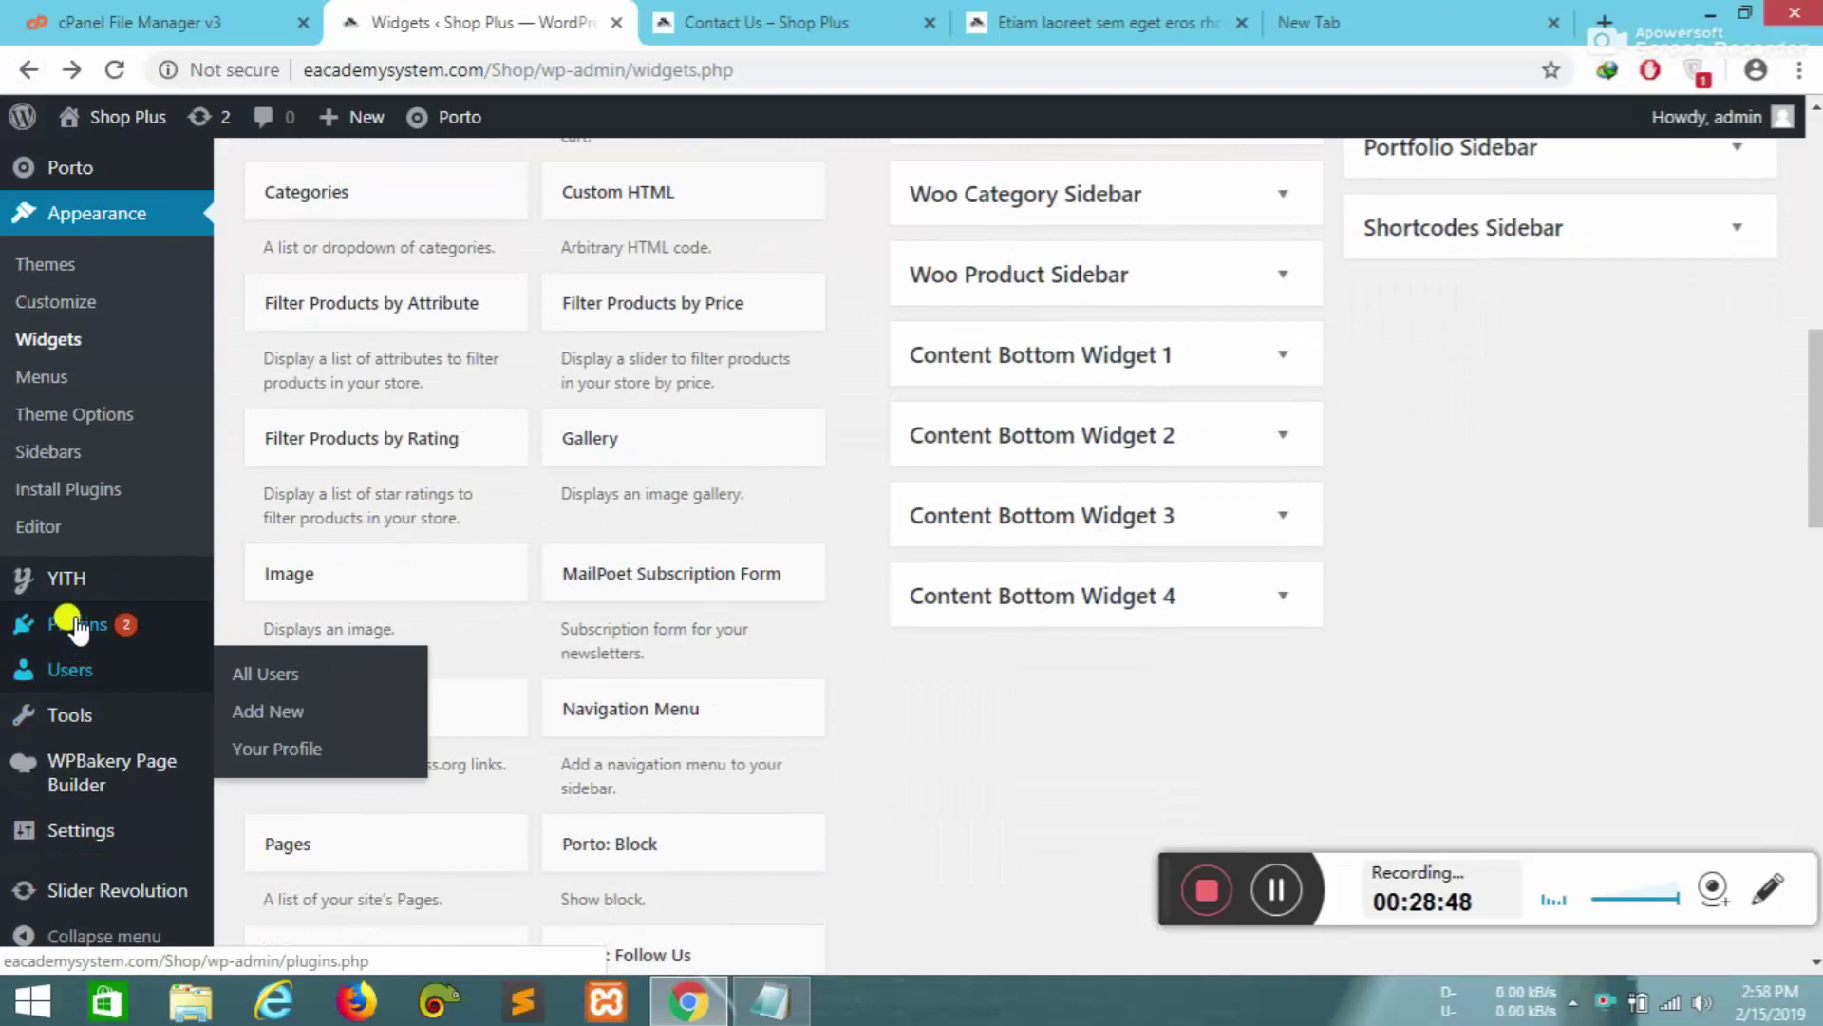
- Open the Plugins page of the admin and look over it
mouse_move(61, 603)
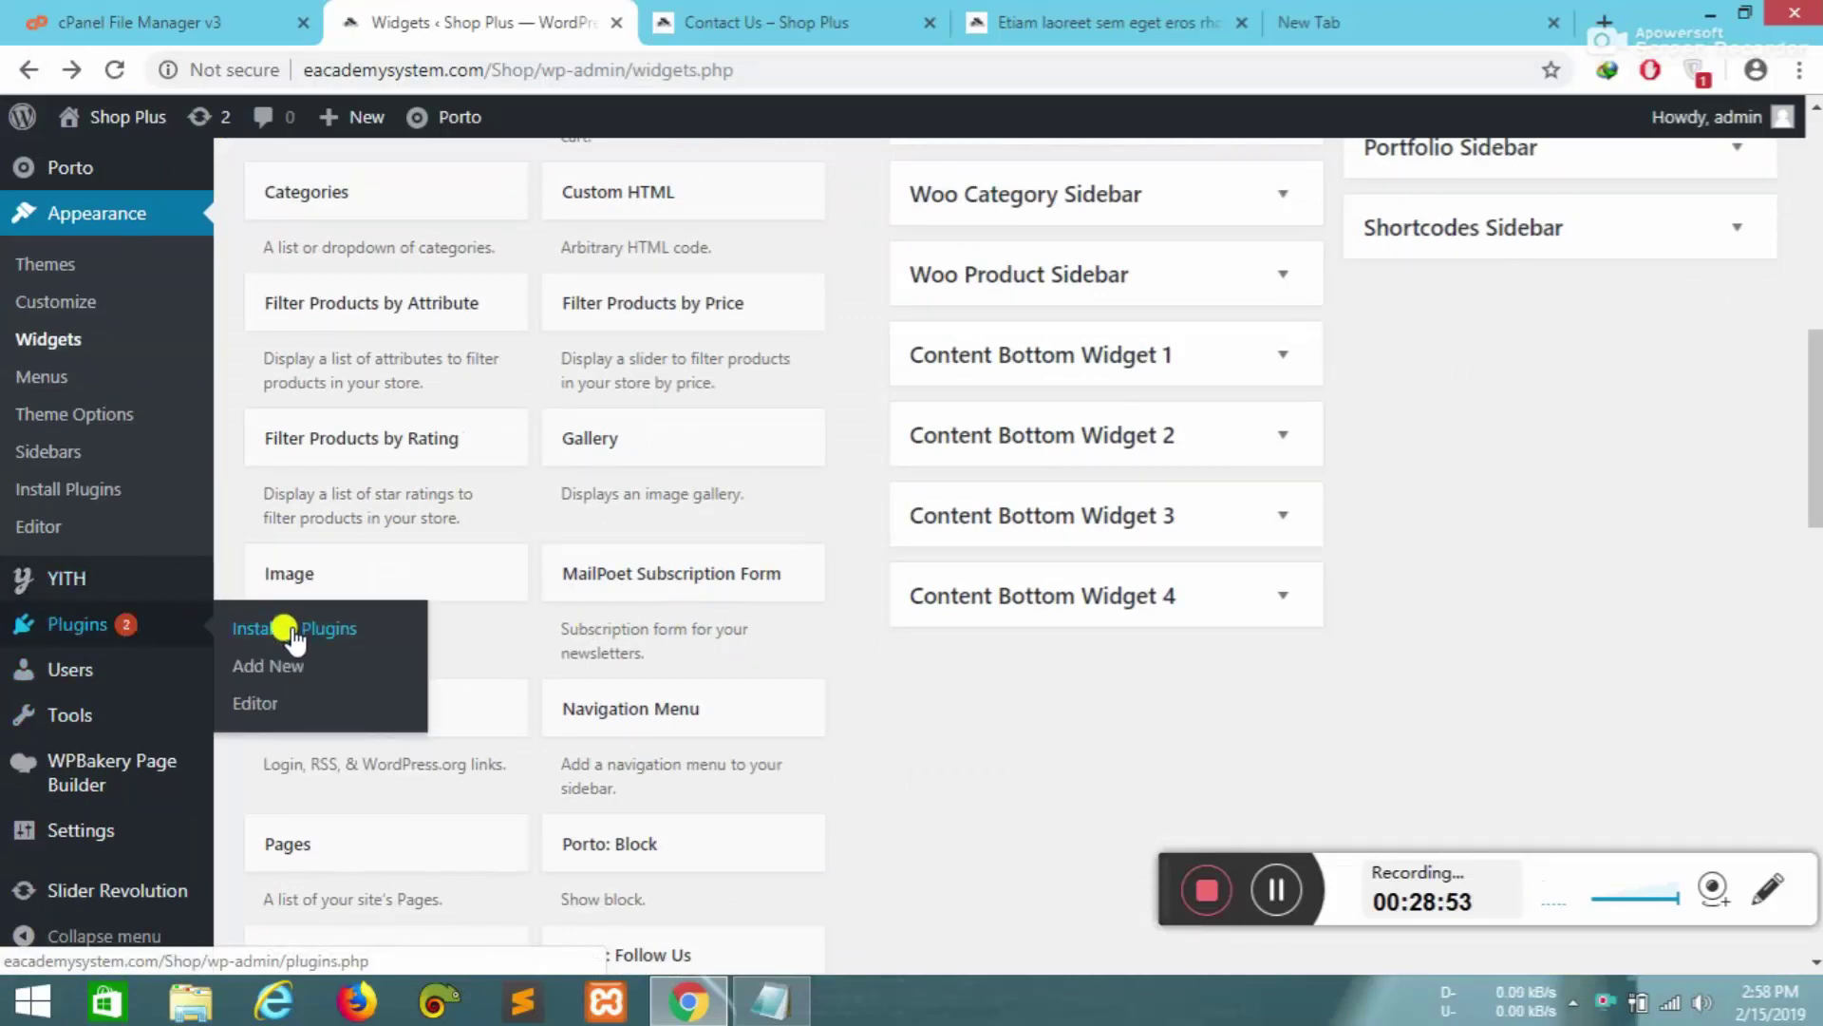
left_click(277, 665)
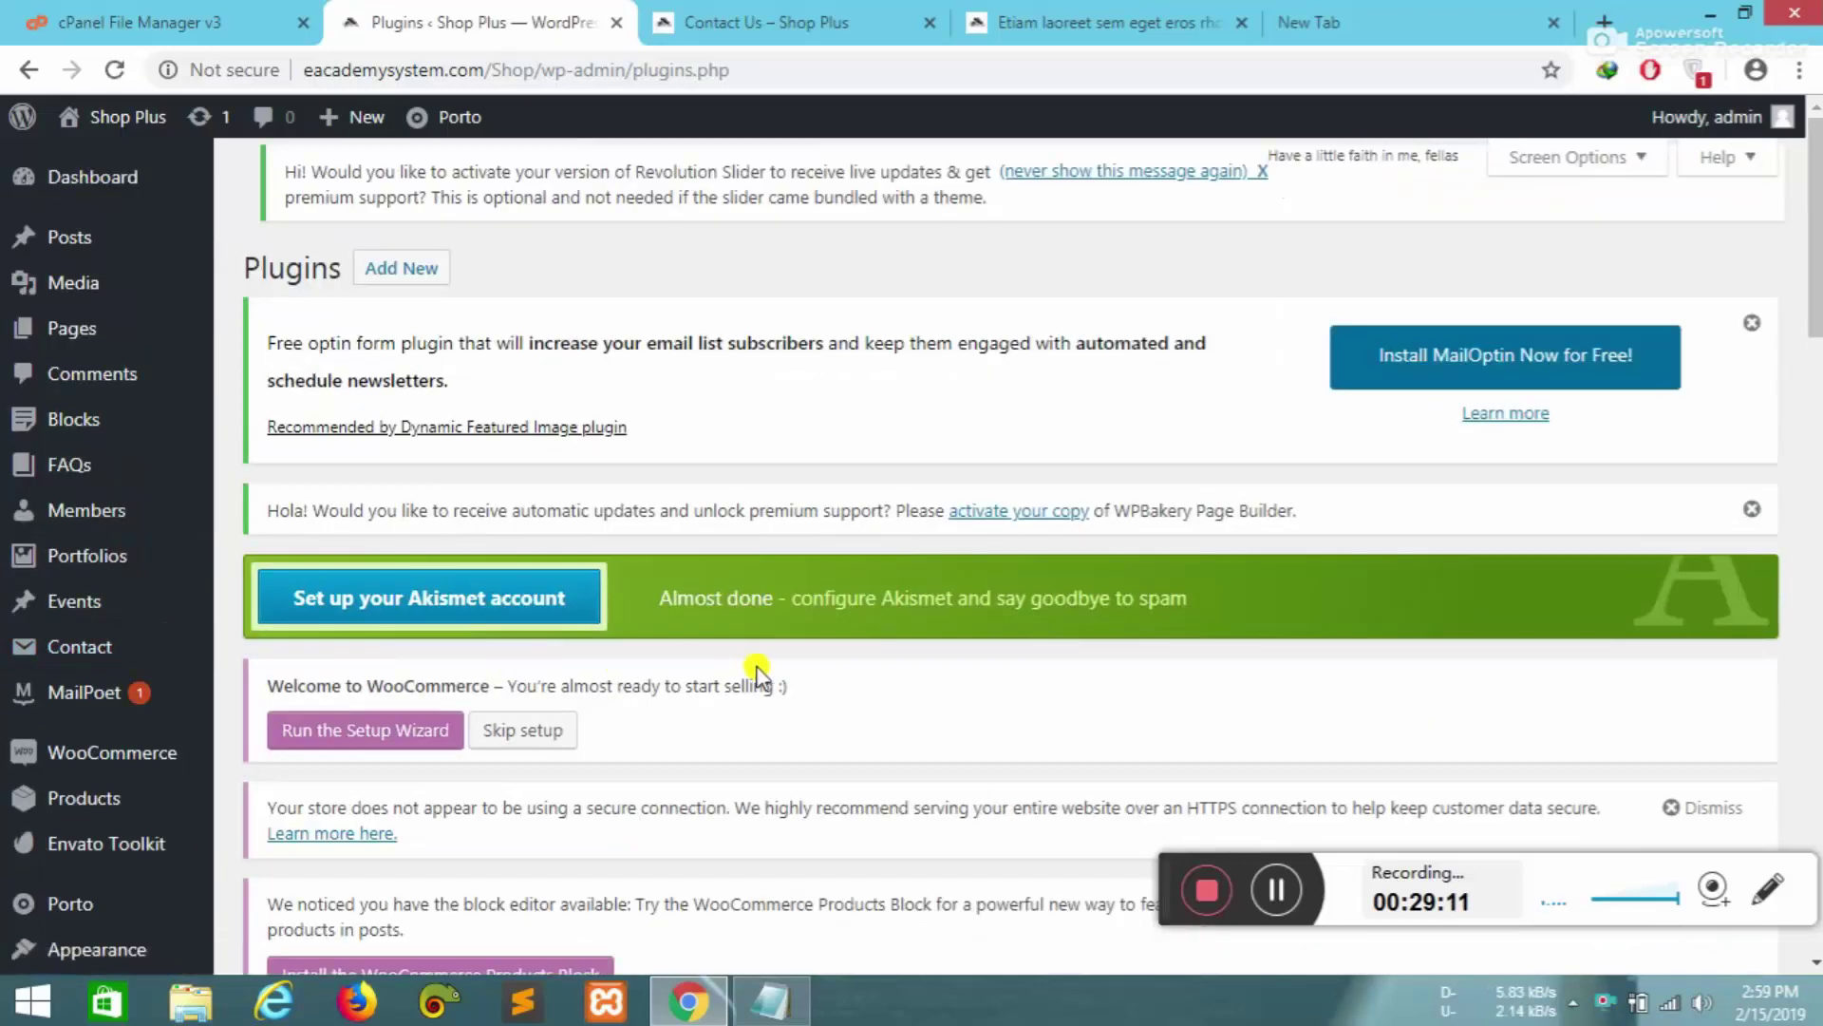
scroll(757, 675, "down", 5)
scroll(753, 664, "up", 6)
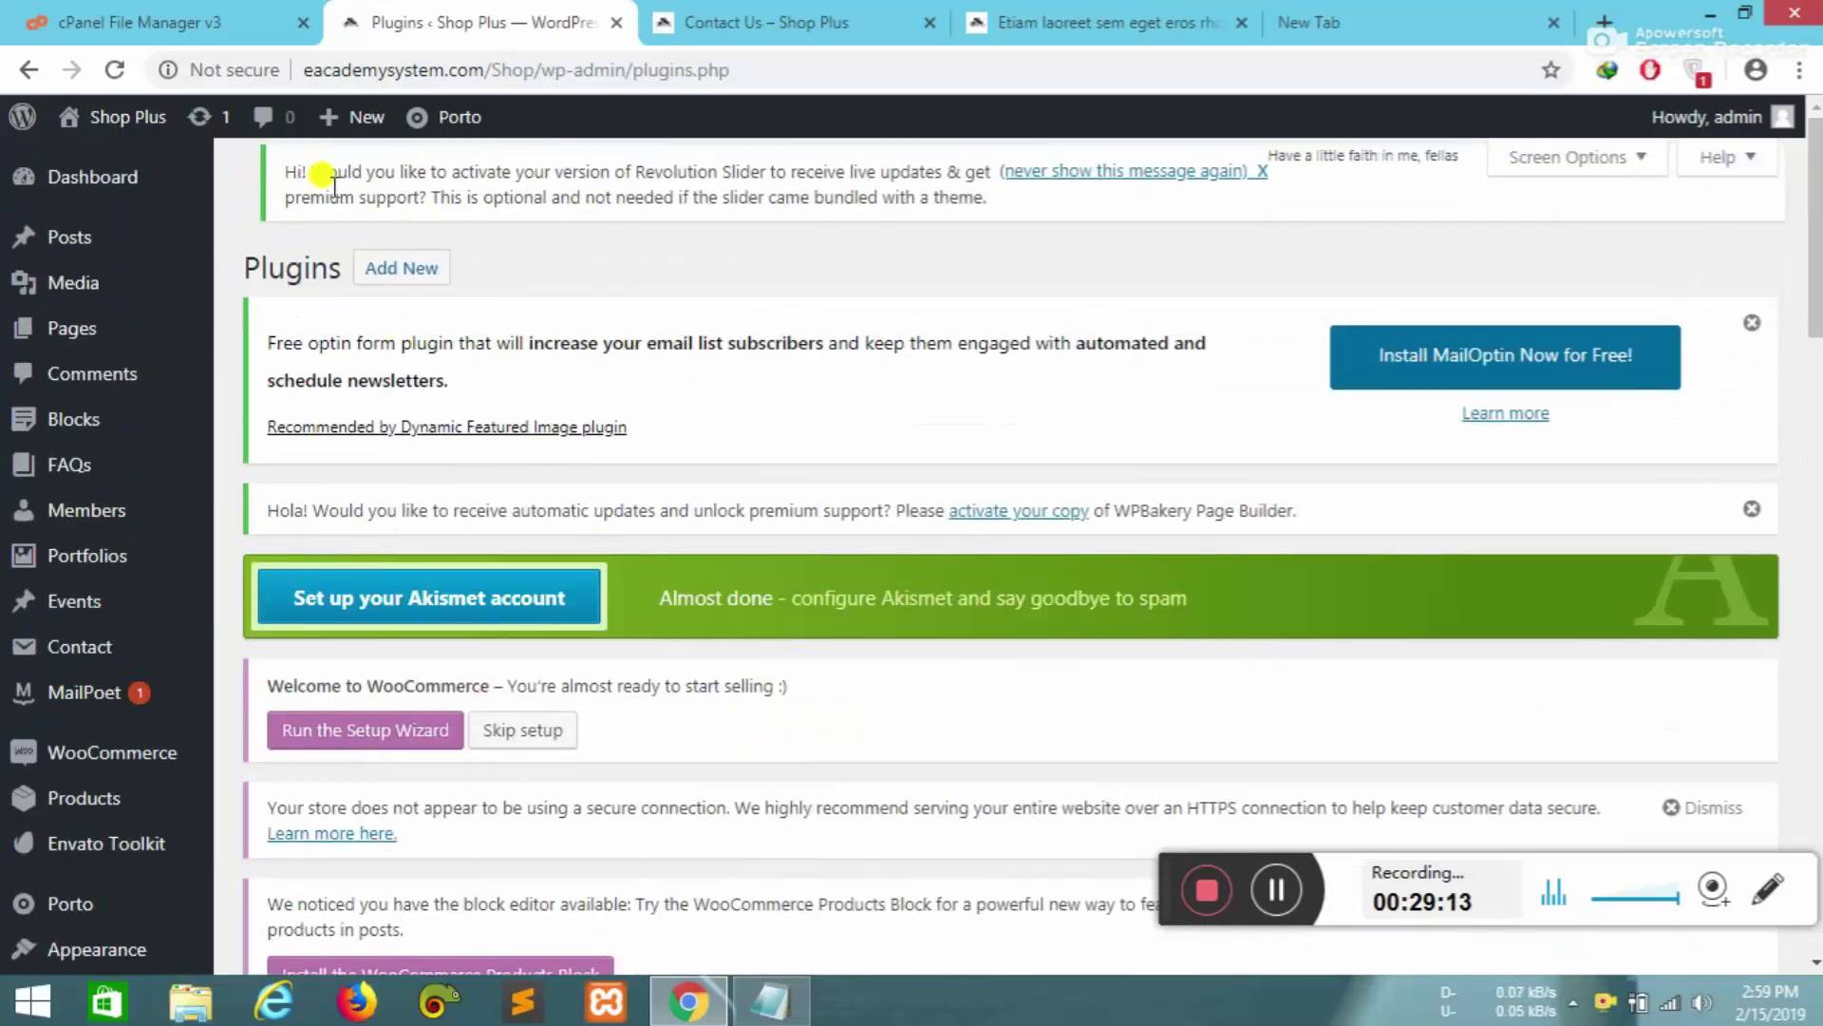
- Search the plugins available to add for "w3 total" and install W3 Total Cache
left_click(400, 273)
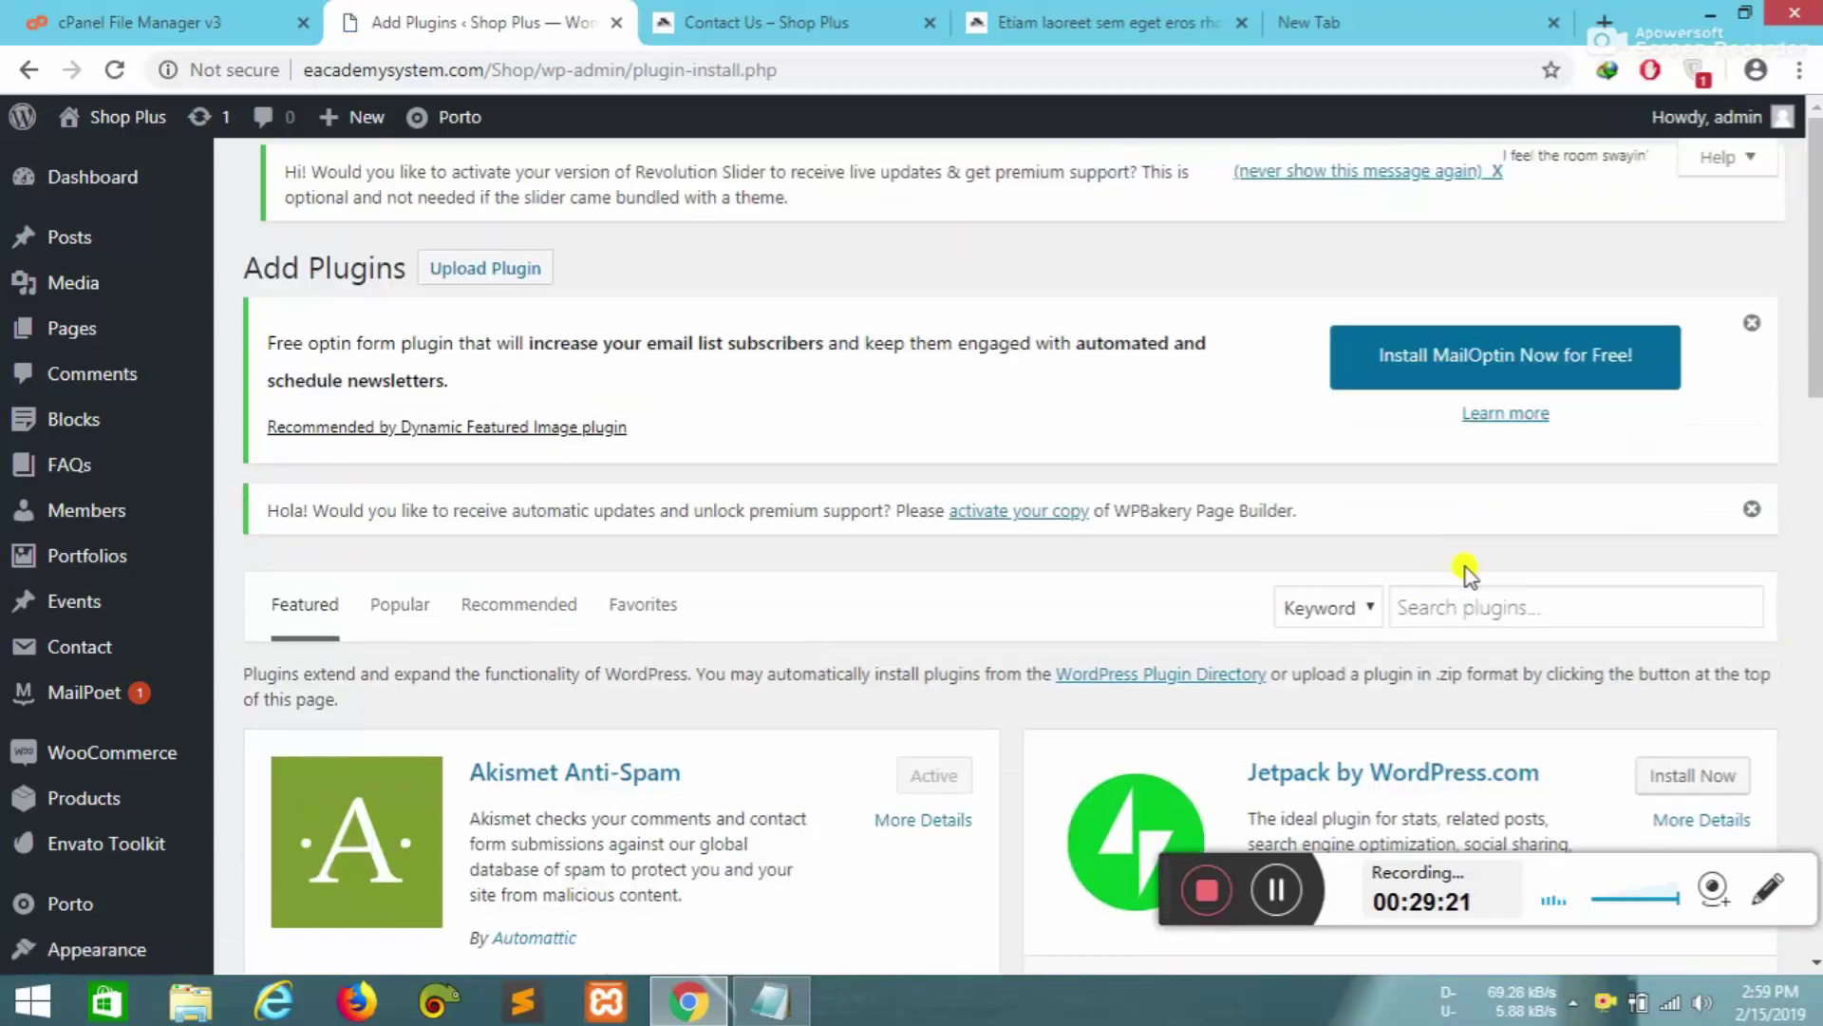
left_click(1456, 609)
type("w3 total")
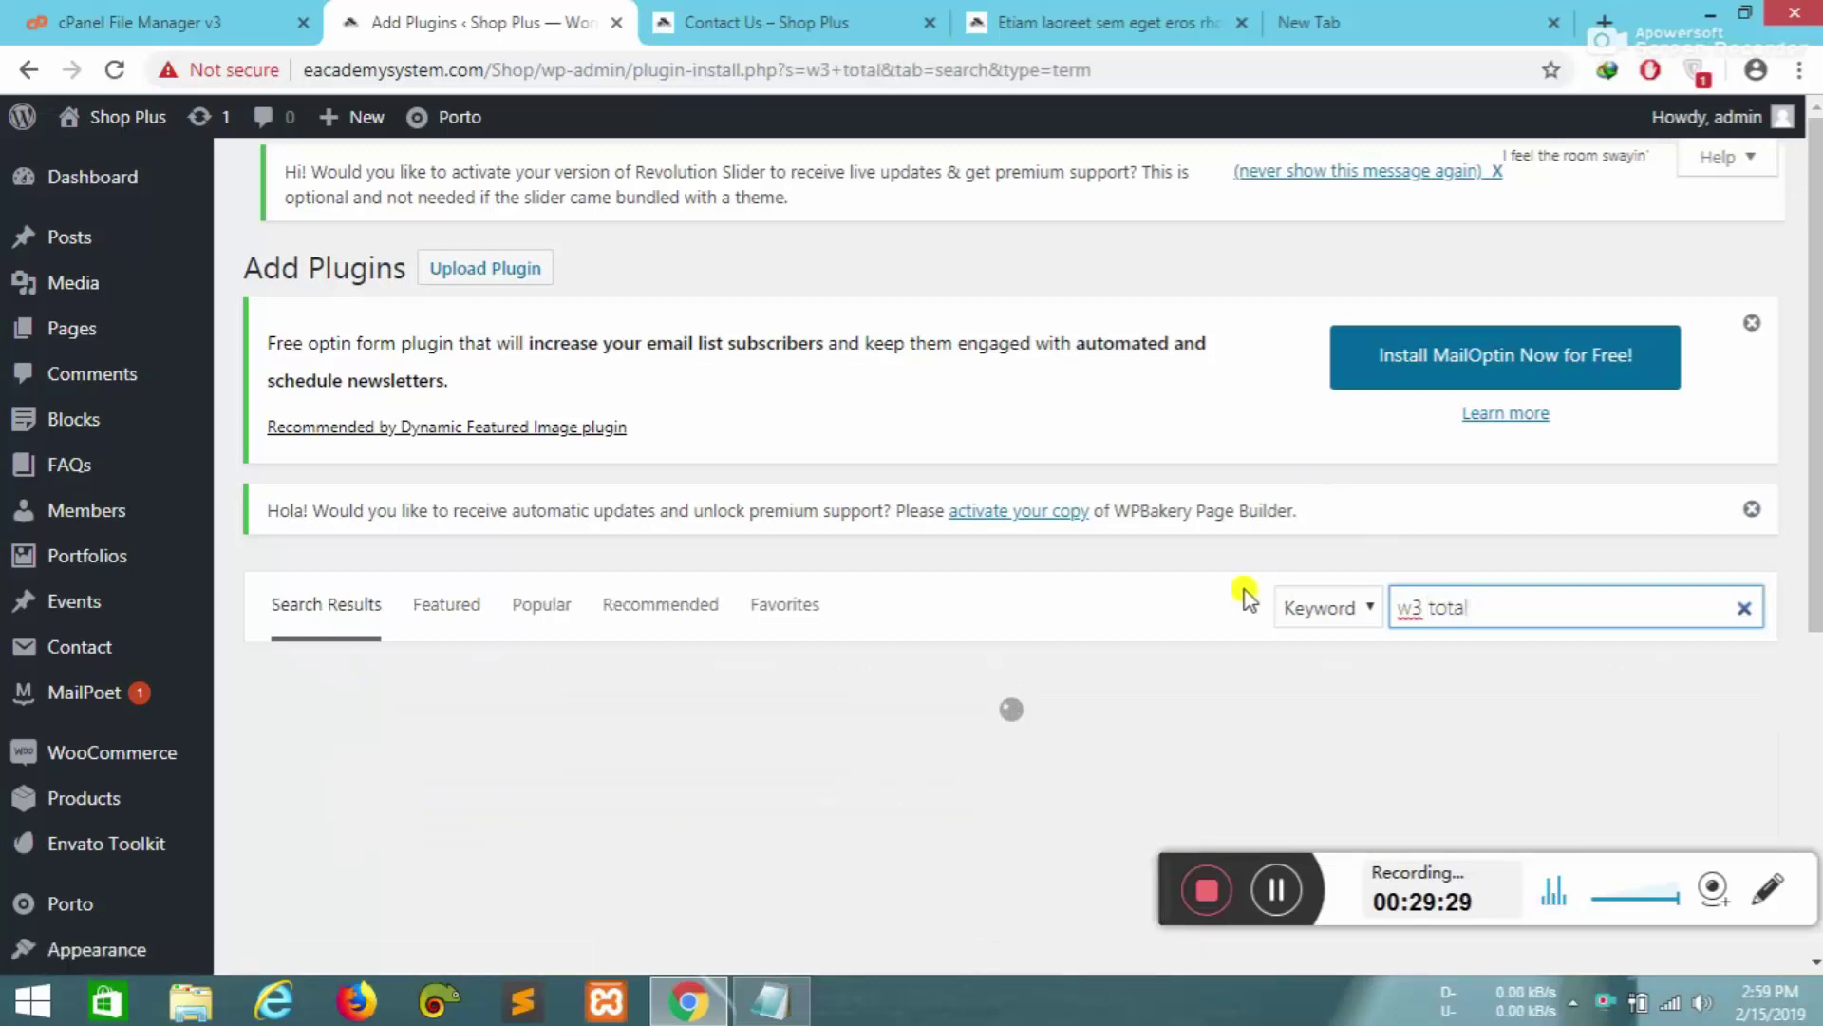
scroll(1159, 646, "down", 4)
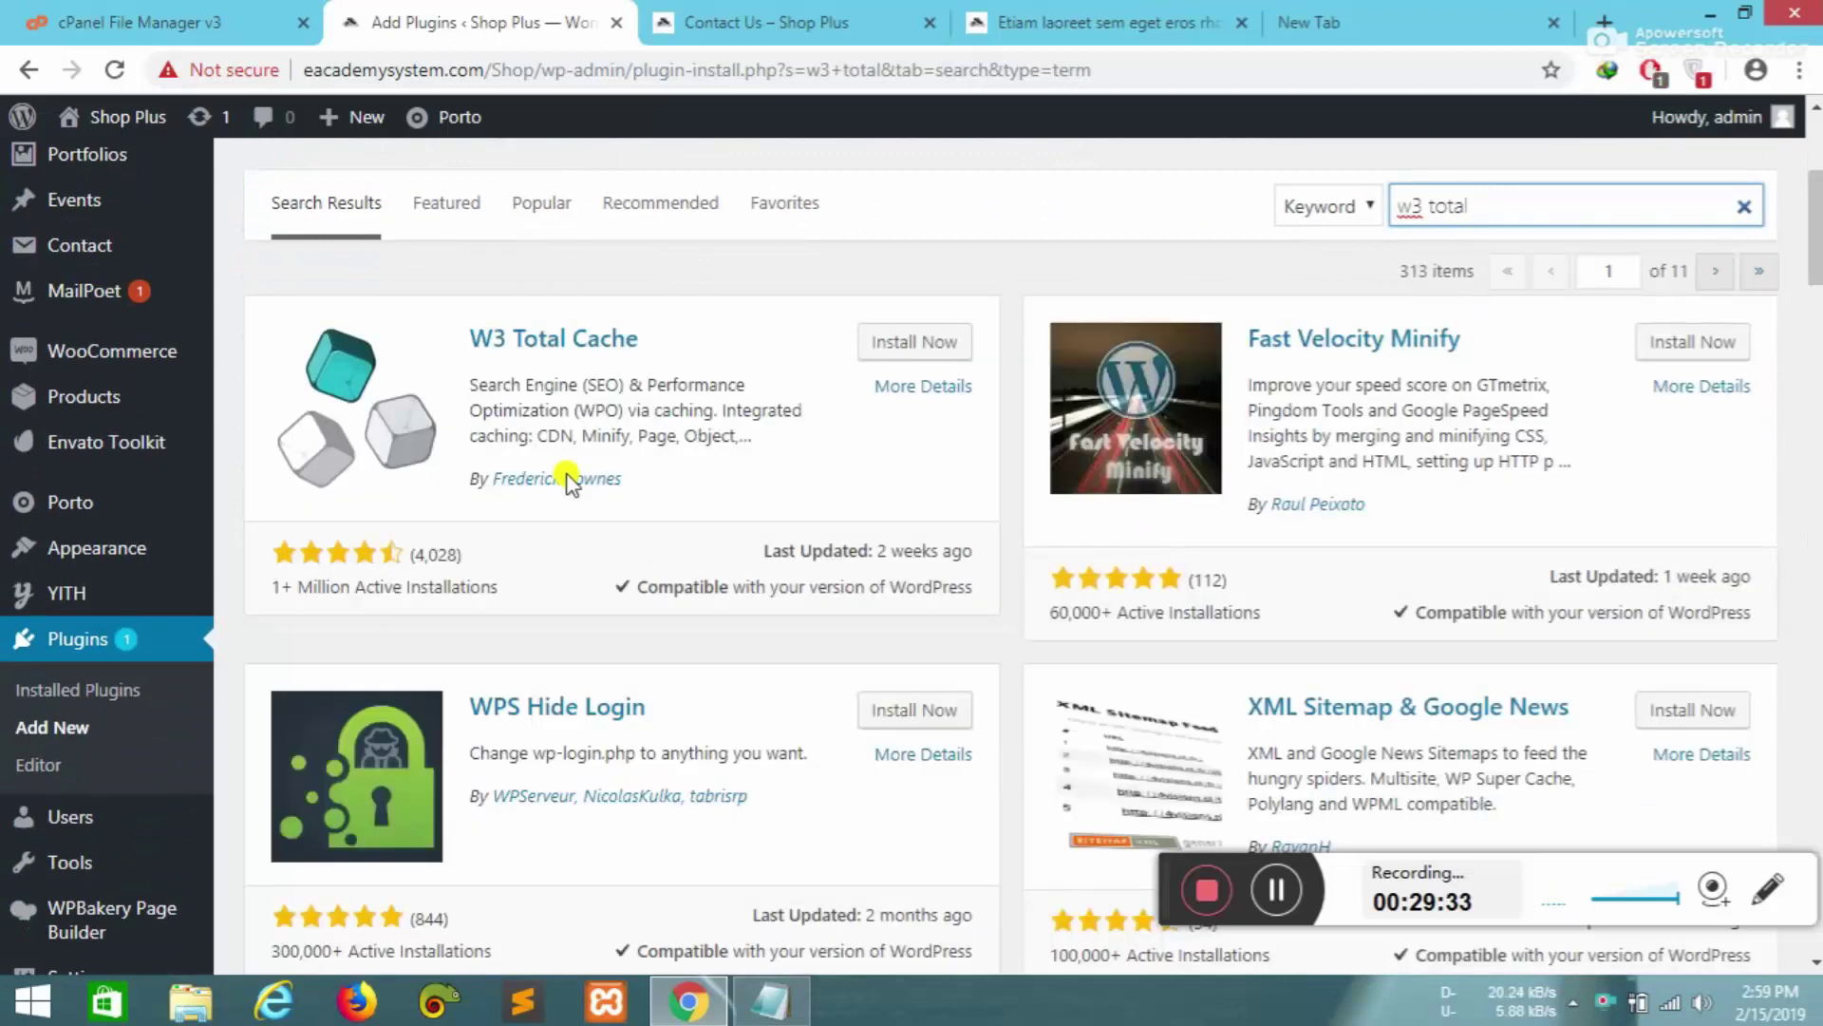
left_click(950, 350)
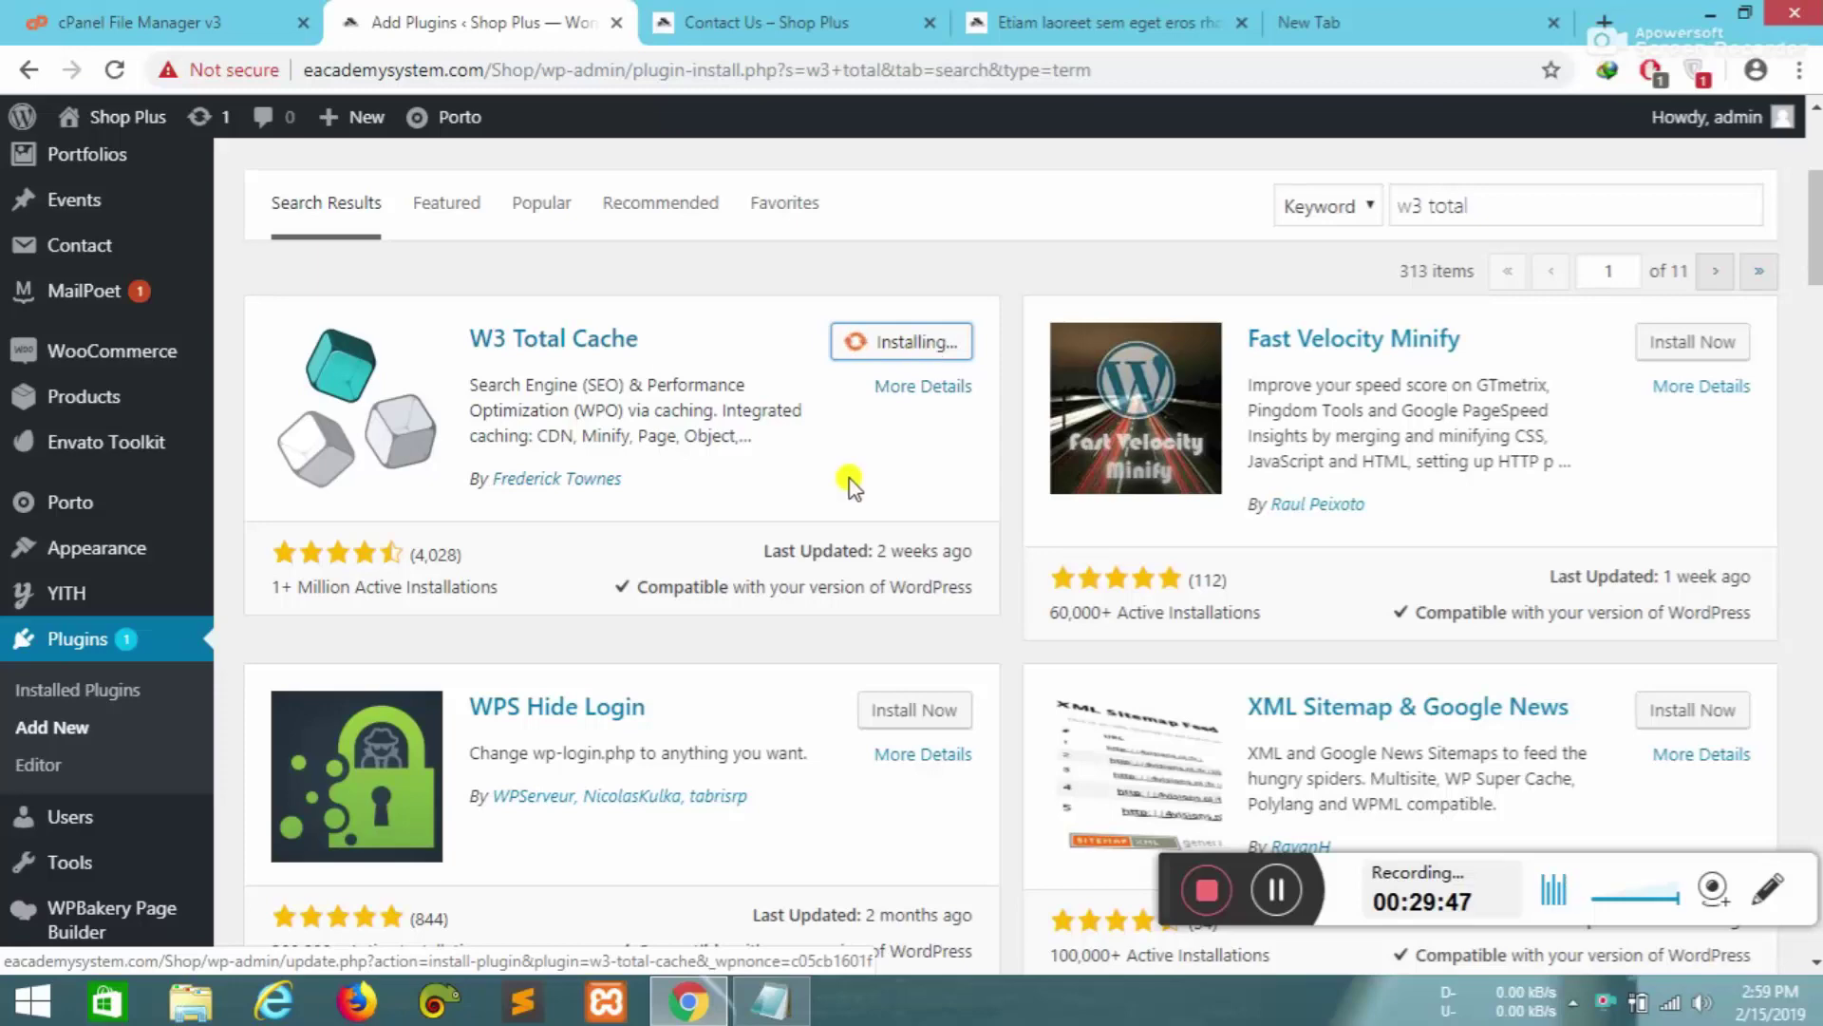
- Activate the newly installed W3 Total Cache plugin
scroll(836, 532, "down", 8)
scroll(835, 569, "up", 5)
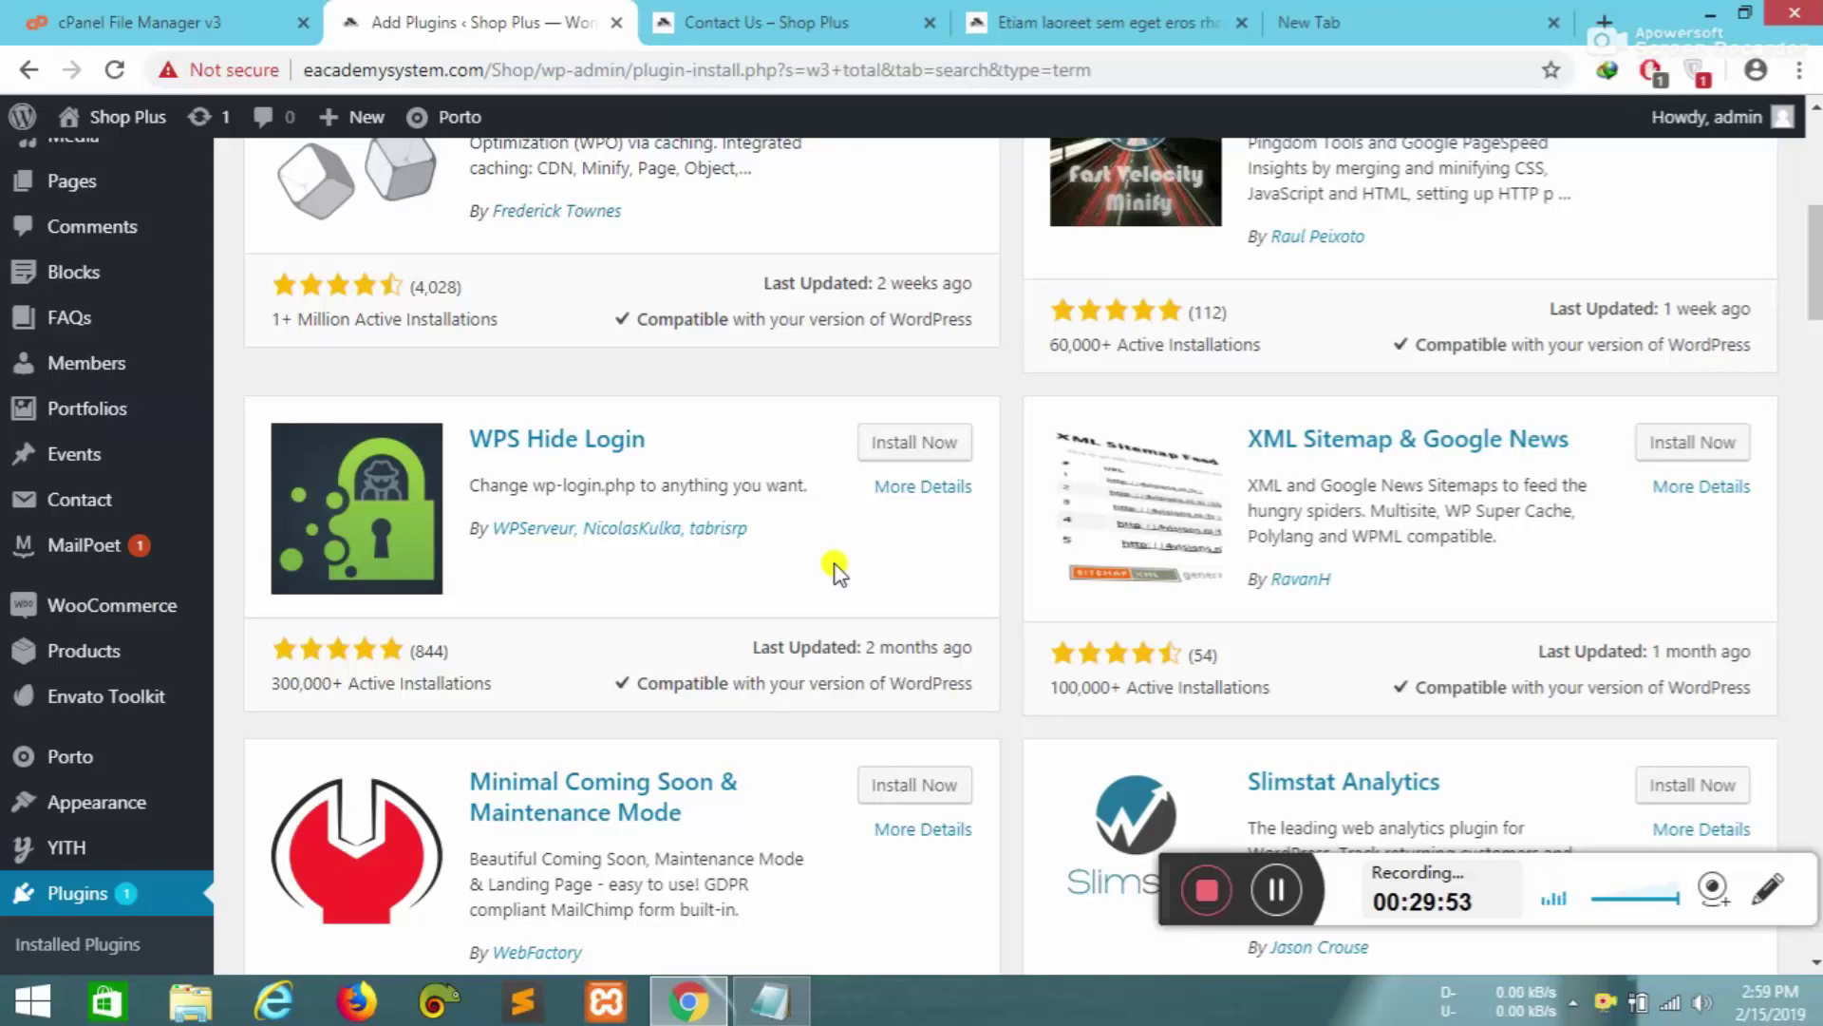
scroll(835, 570, "up", 4)
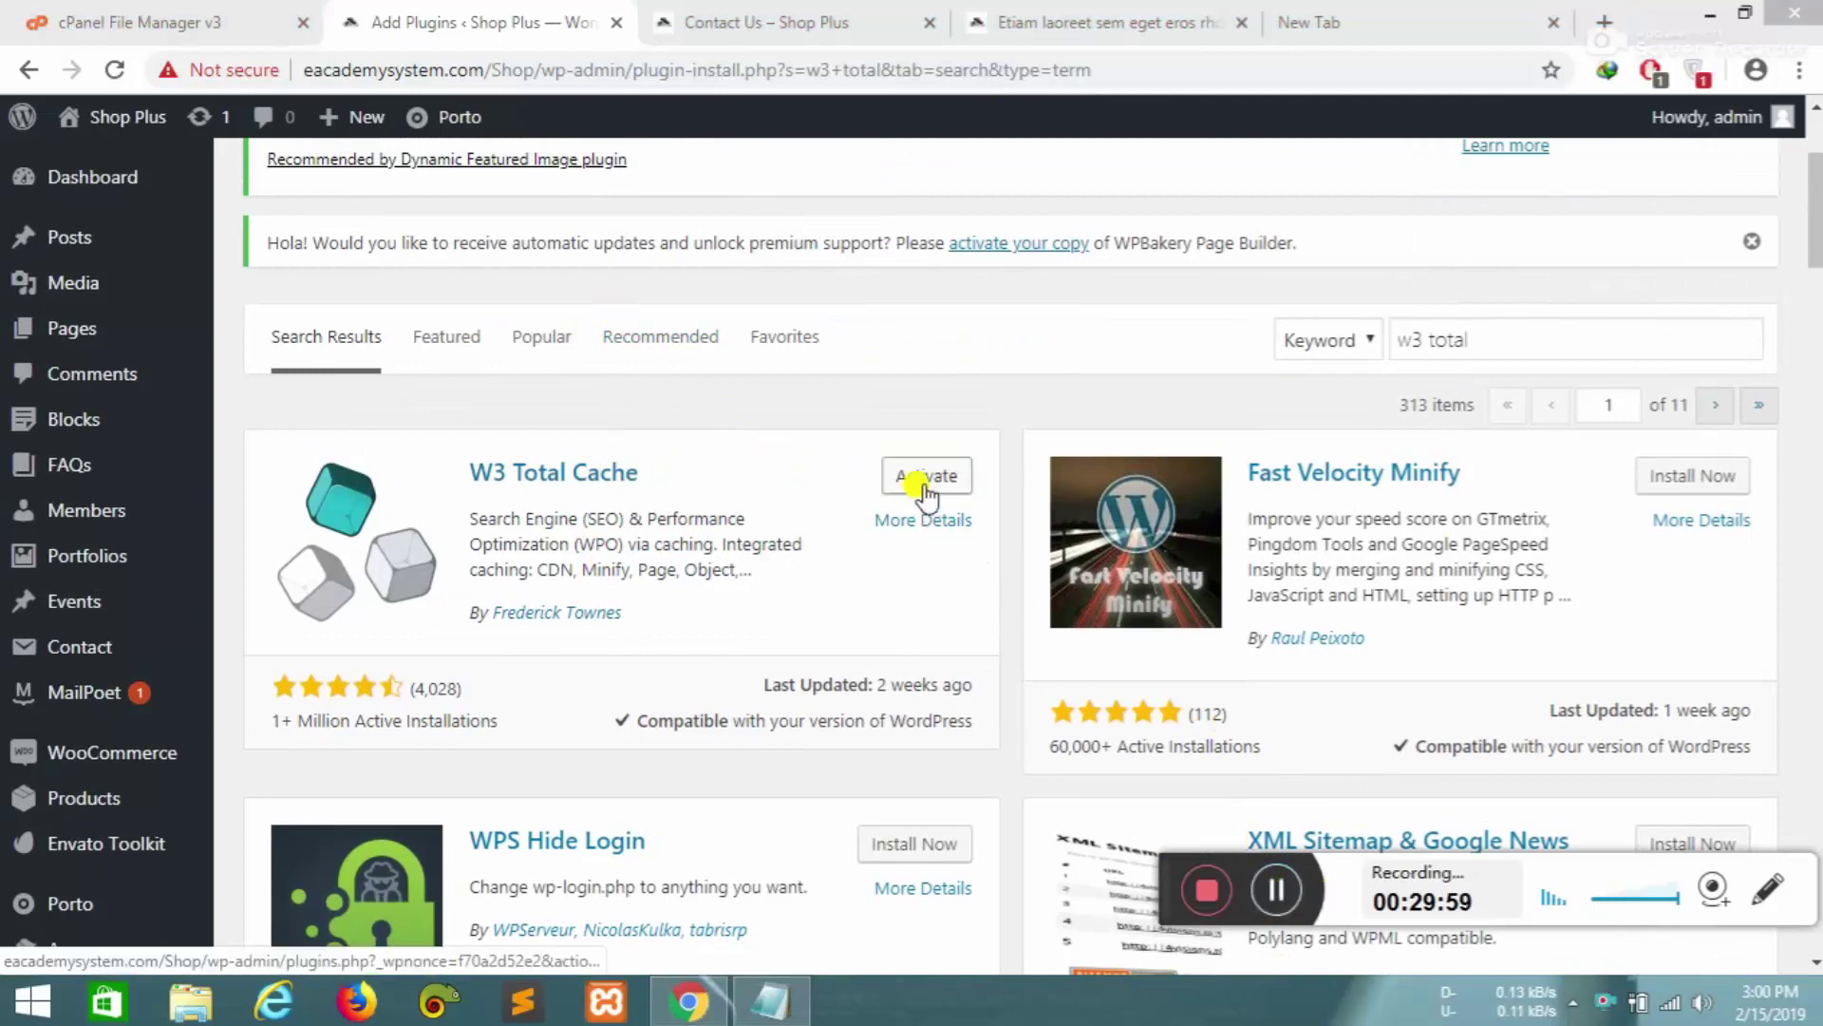
left_click(928, 481)
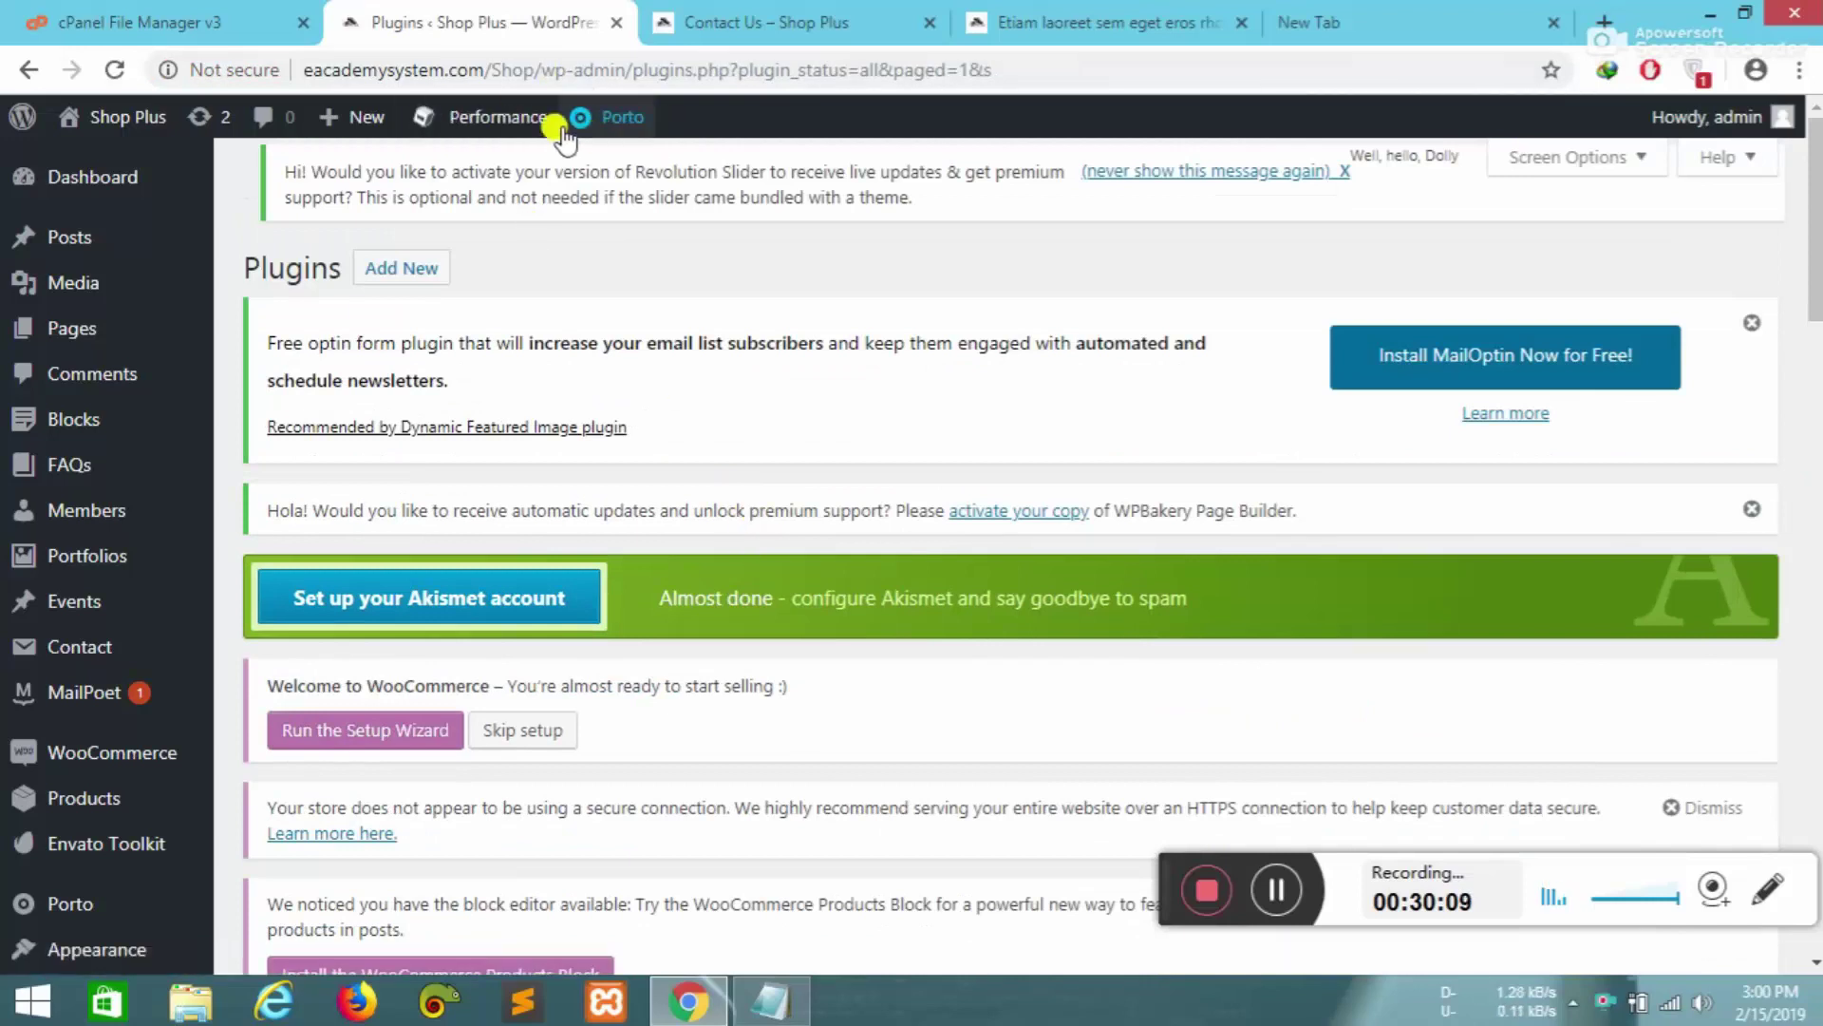
- Purge all caches with W3 Total Cache, and load the store's home page on the front end
mouse_move(475, 119)
left_click(472, 201)
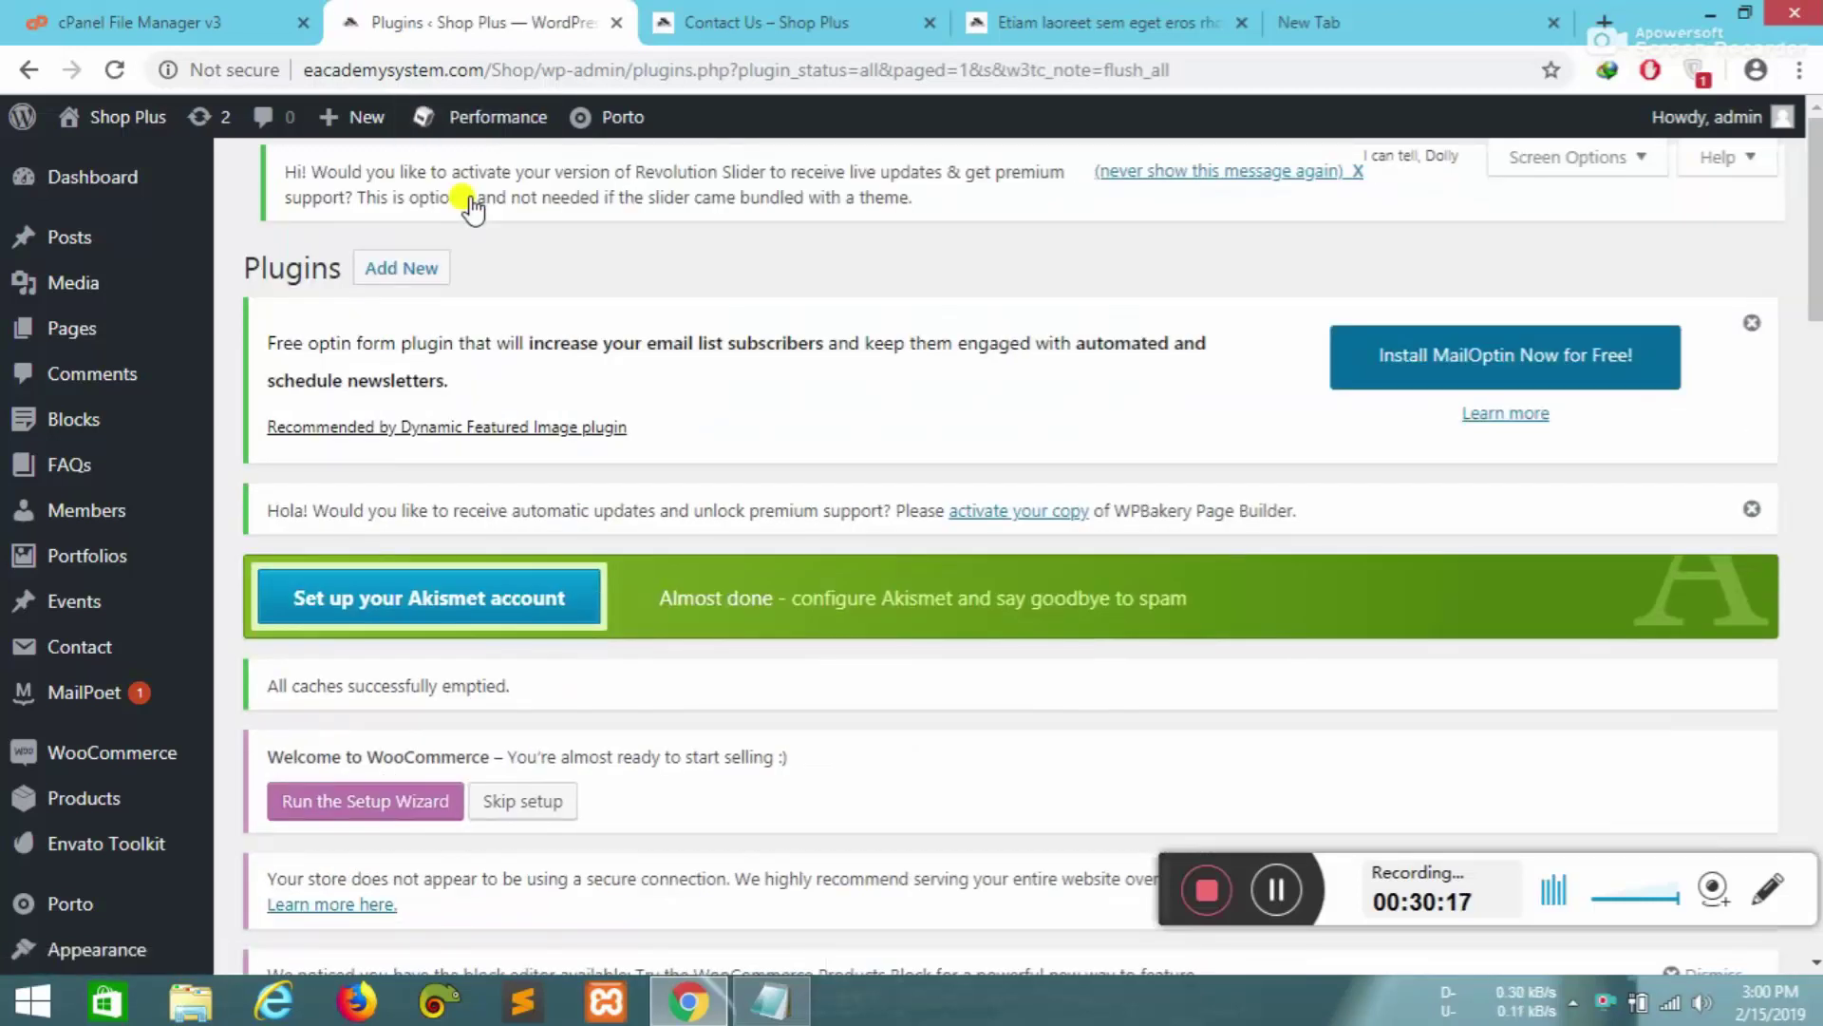
left_click(727, 21)
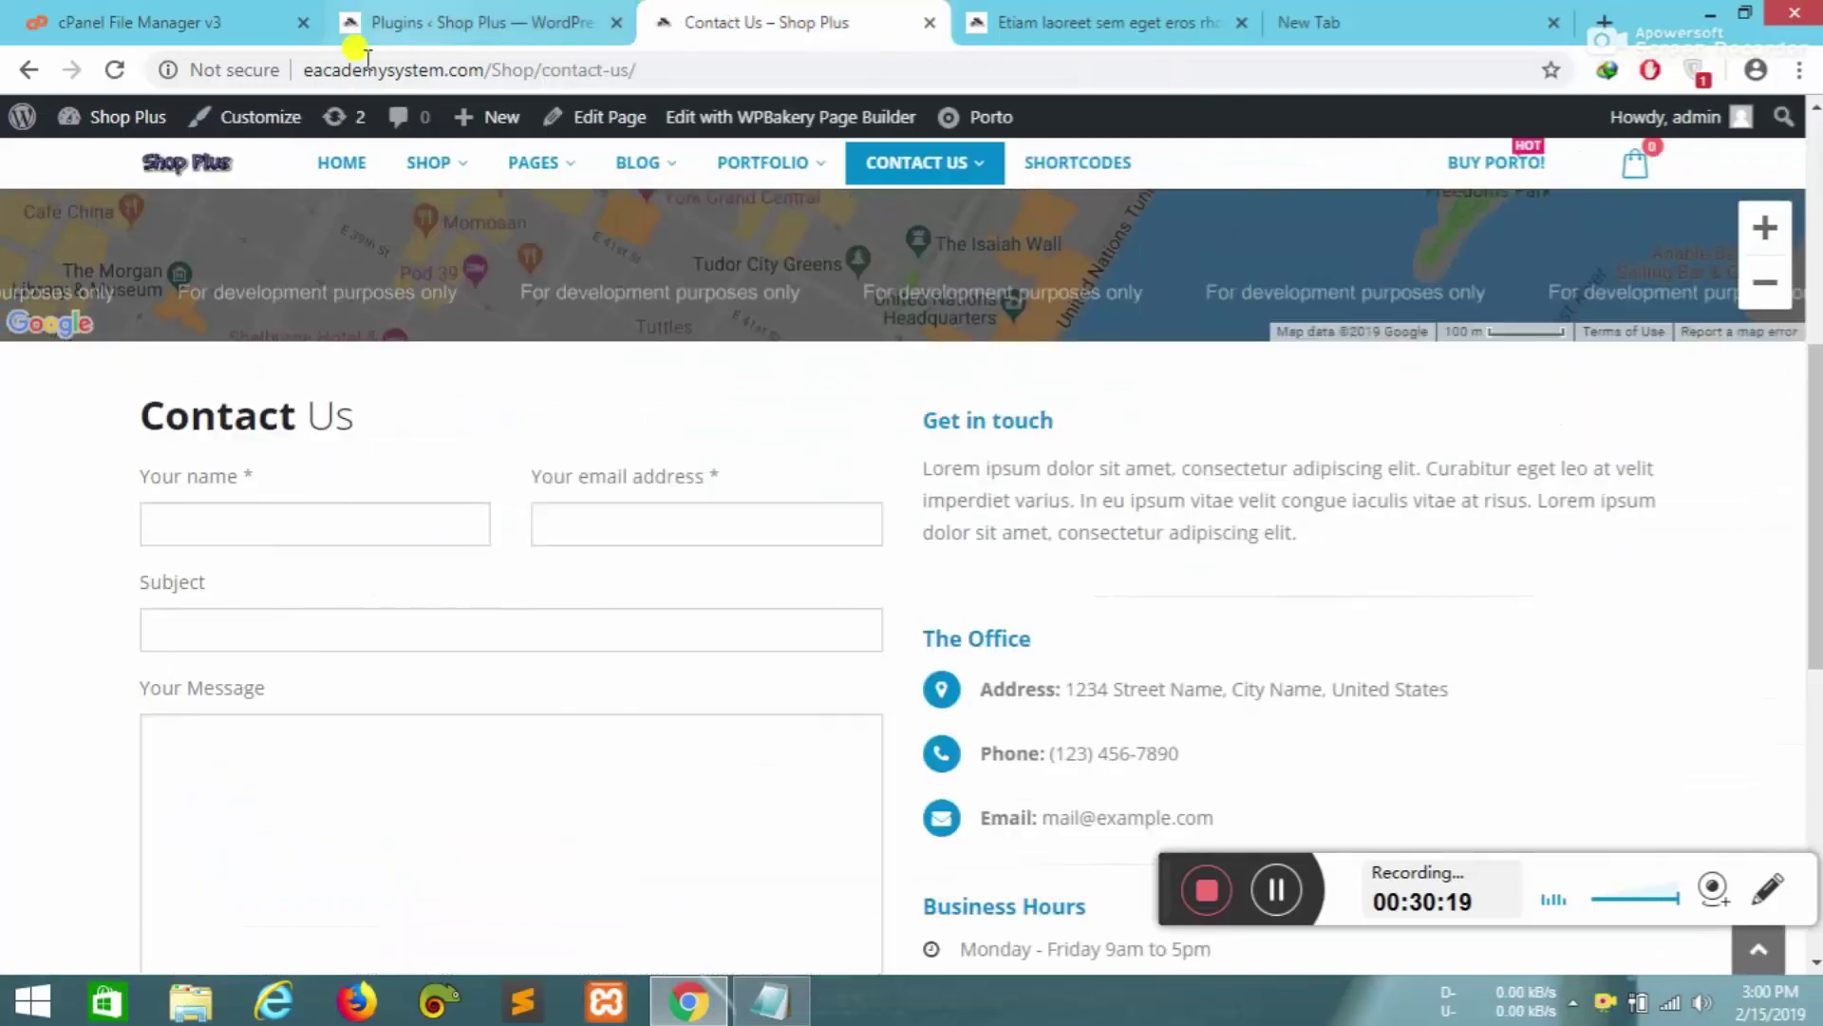
left_click(173, 169)
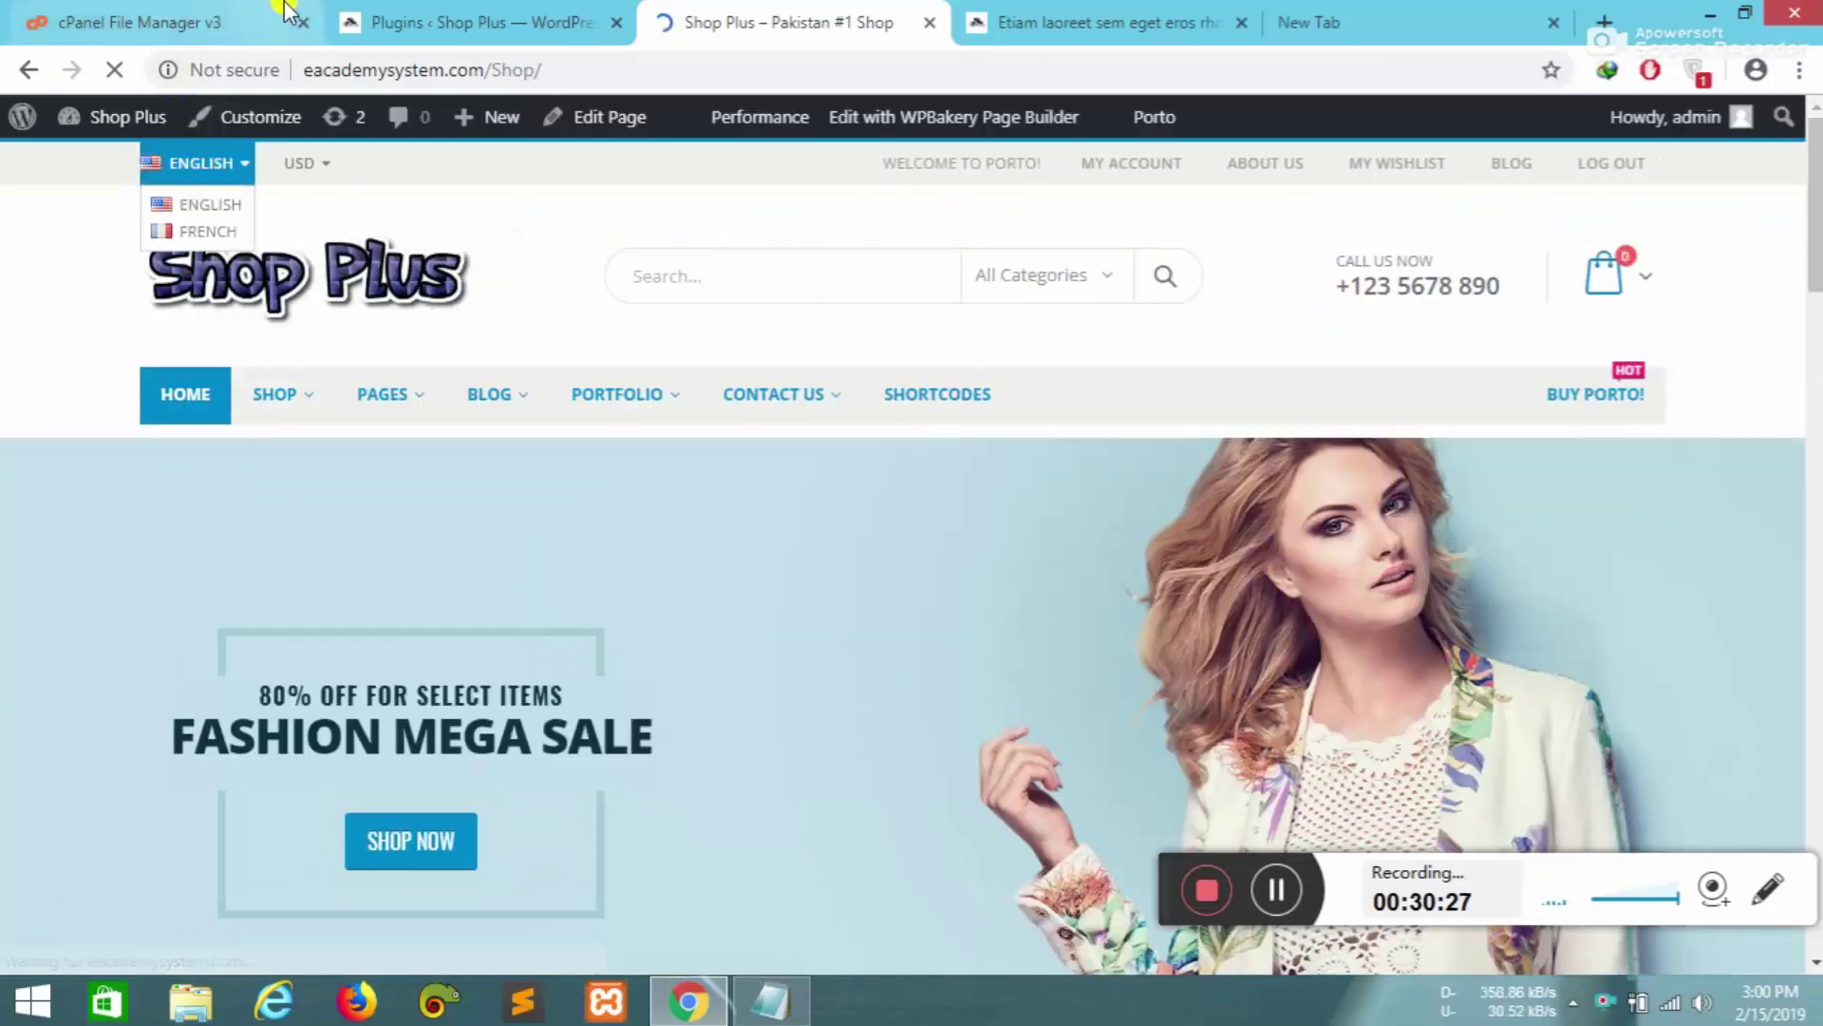
- Look over the Users, Tools and Slider Revolution options in the WordPress admin
left_click(470, 22)
scroll(163, 689, "down", 5)
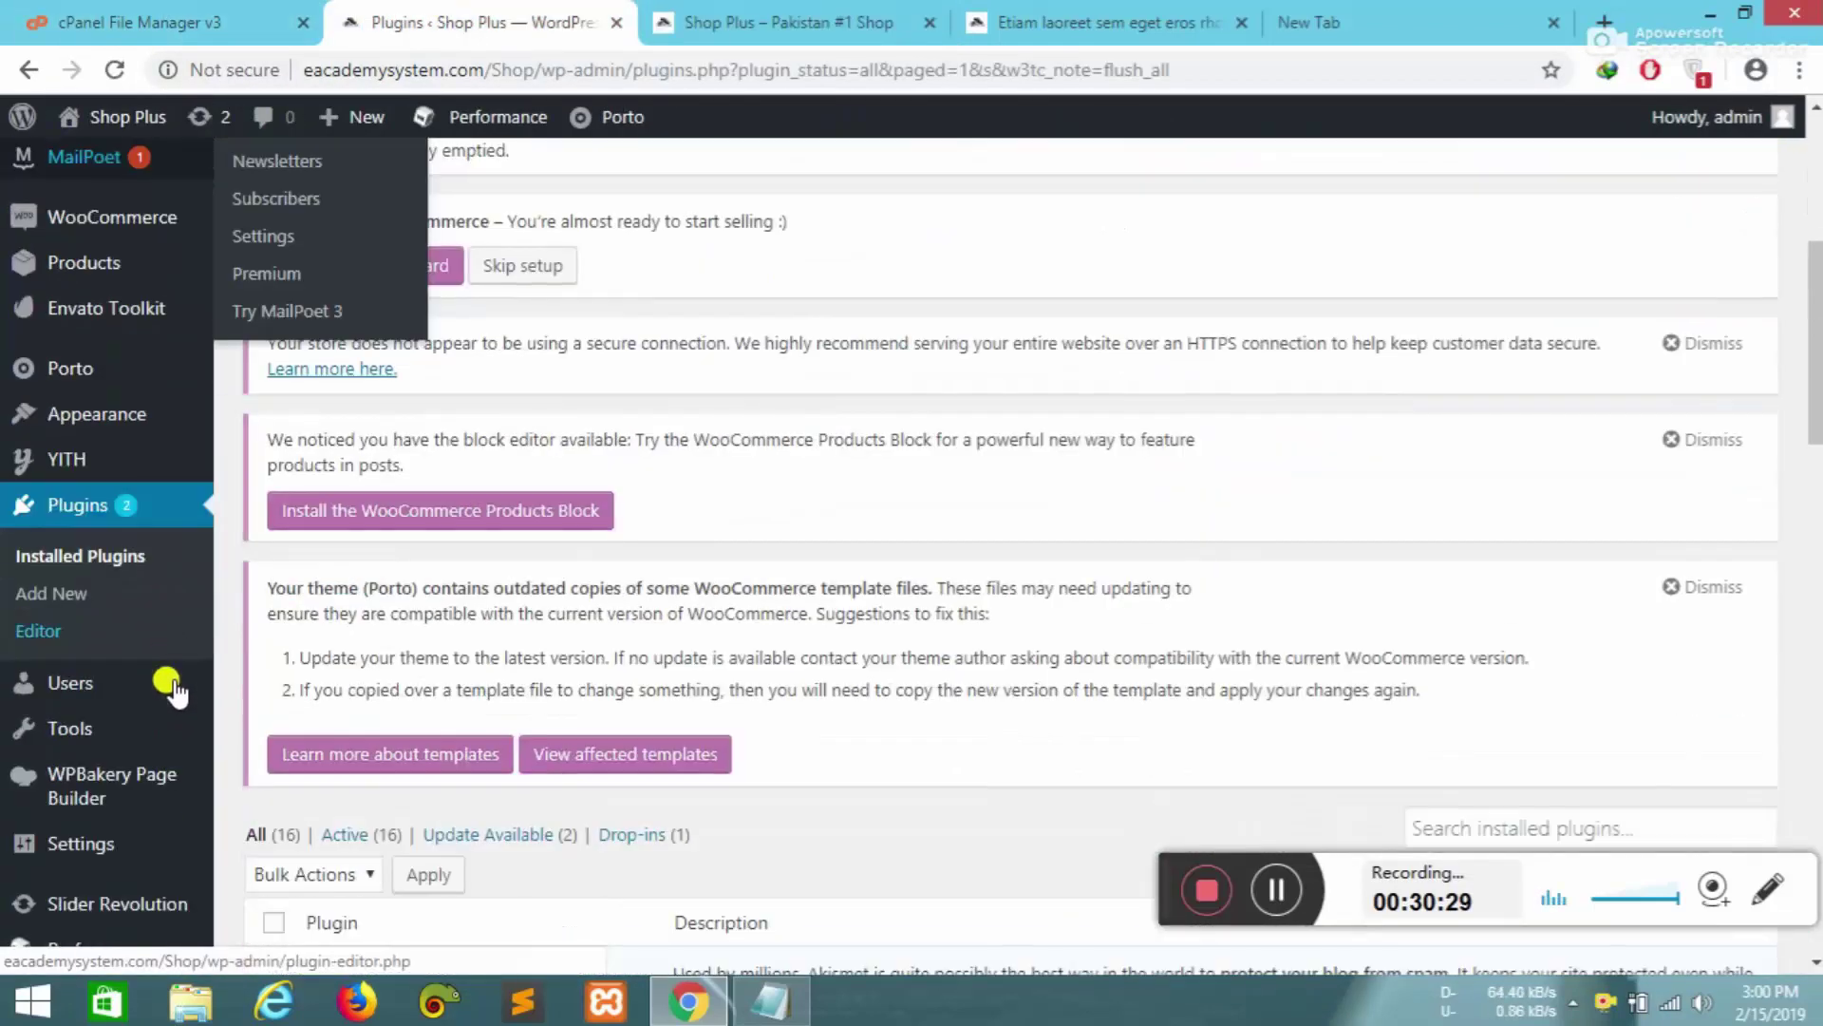
scroll(133, 546, "down", 3)
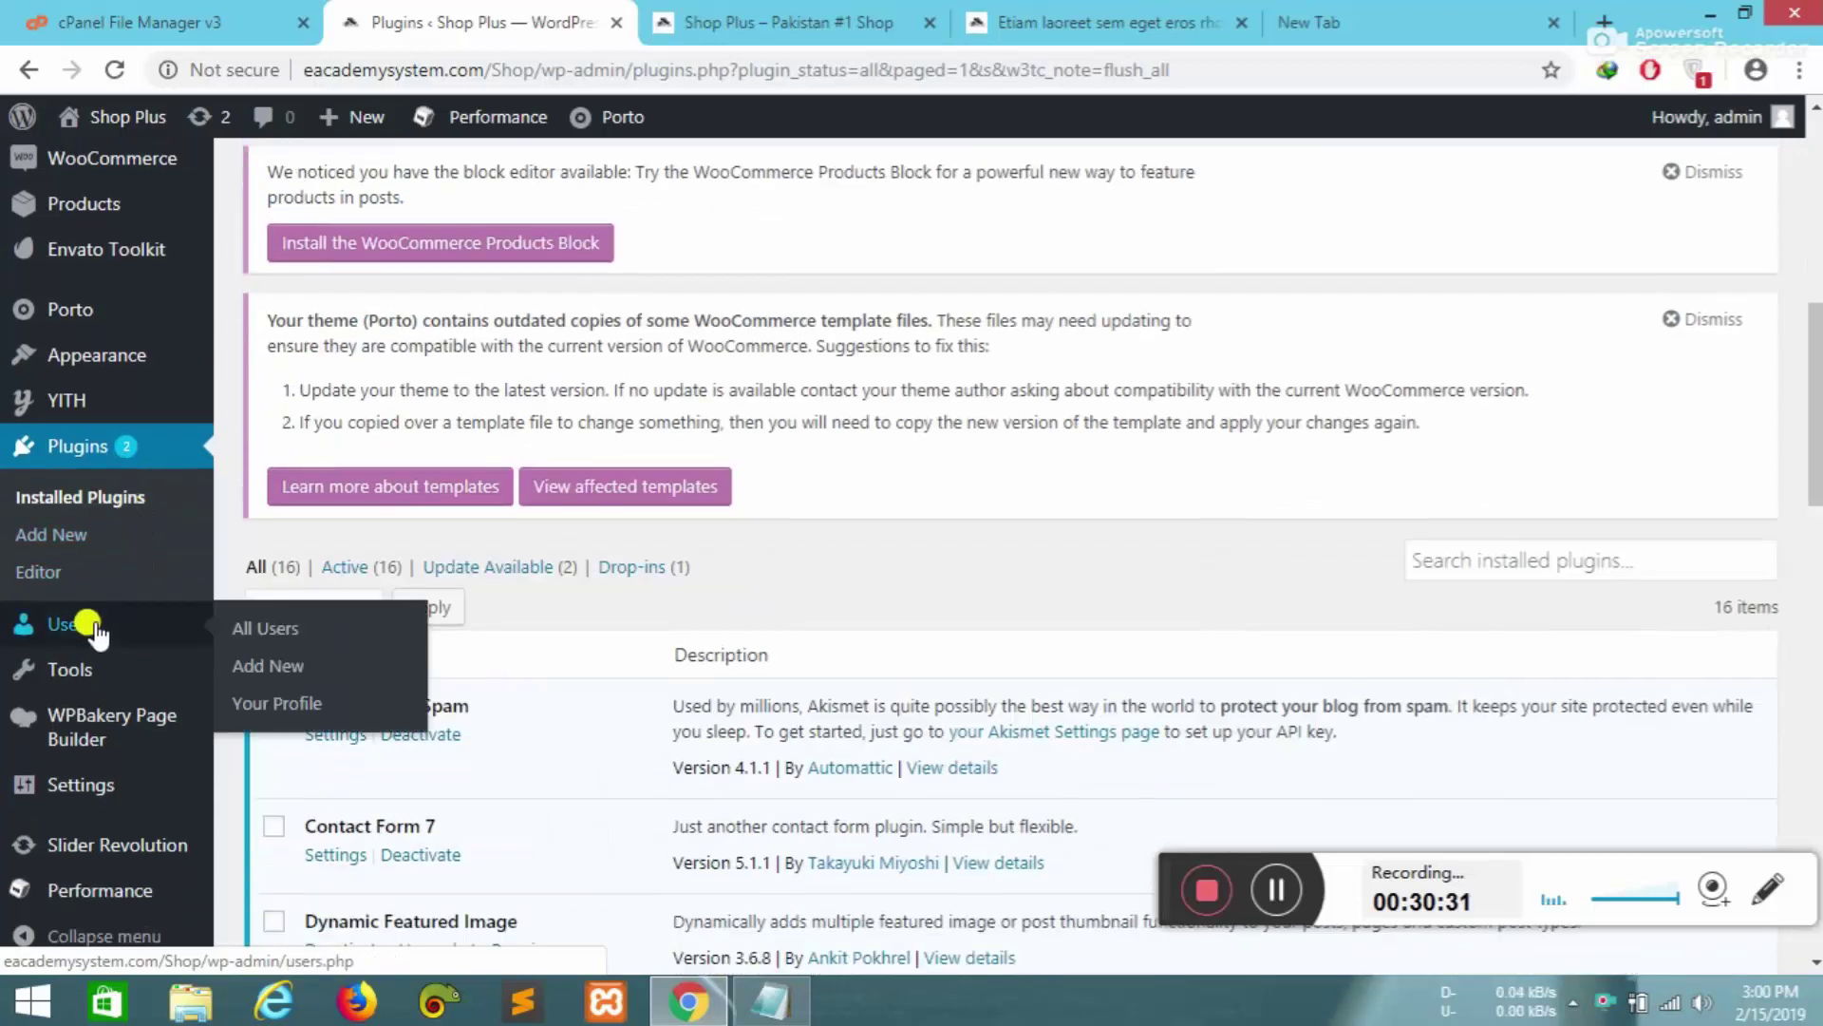
mouse_move(76, 676)
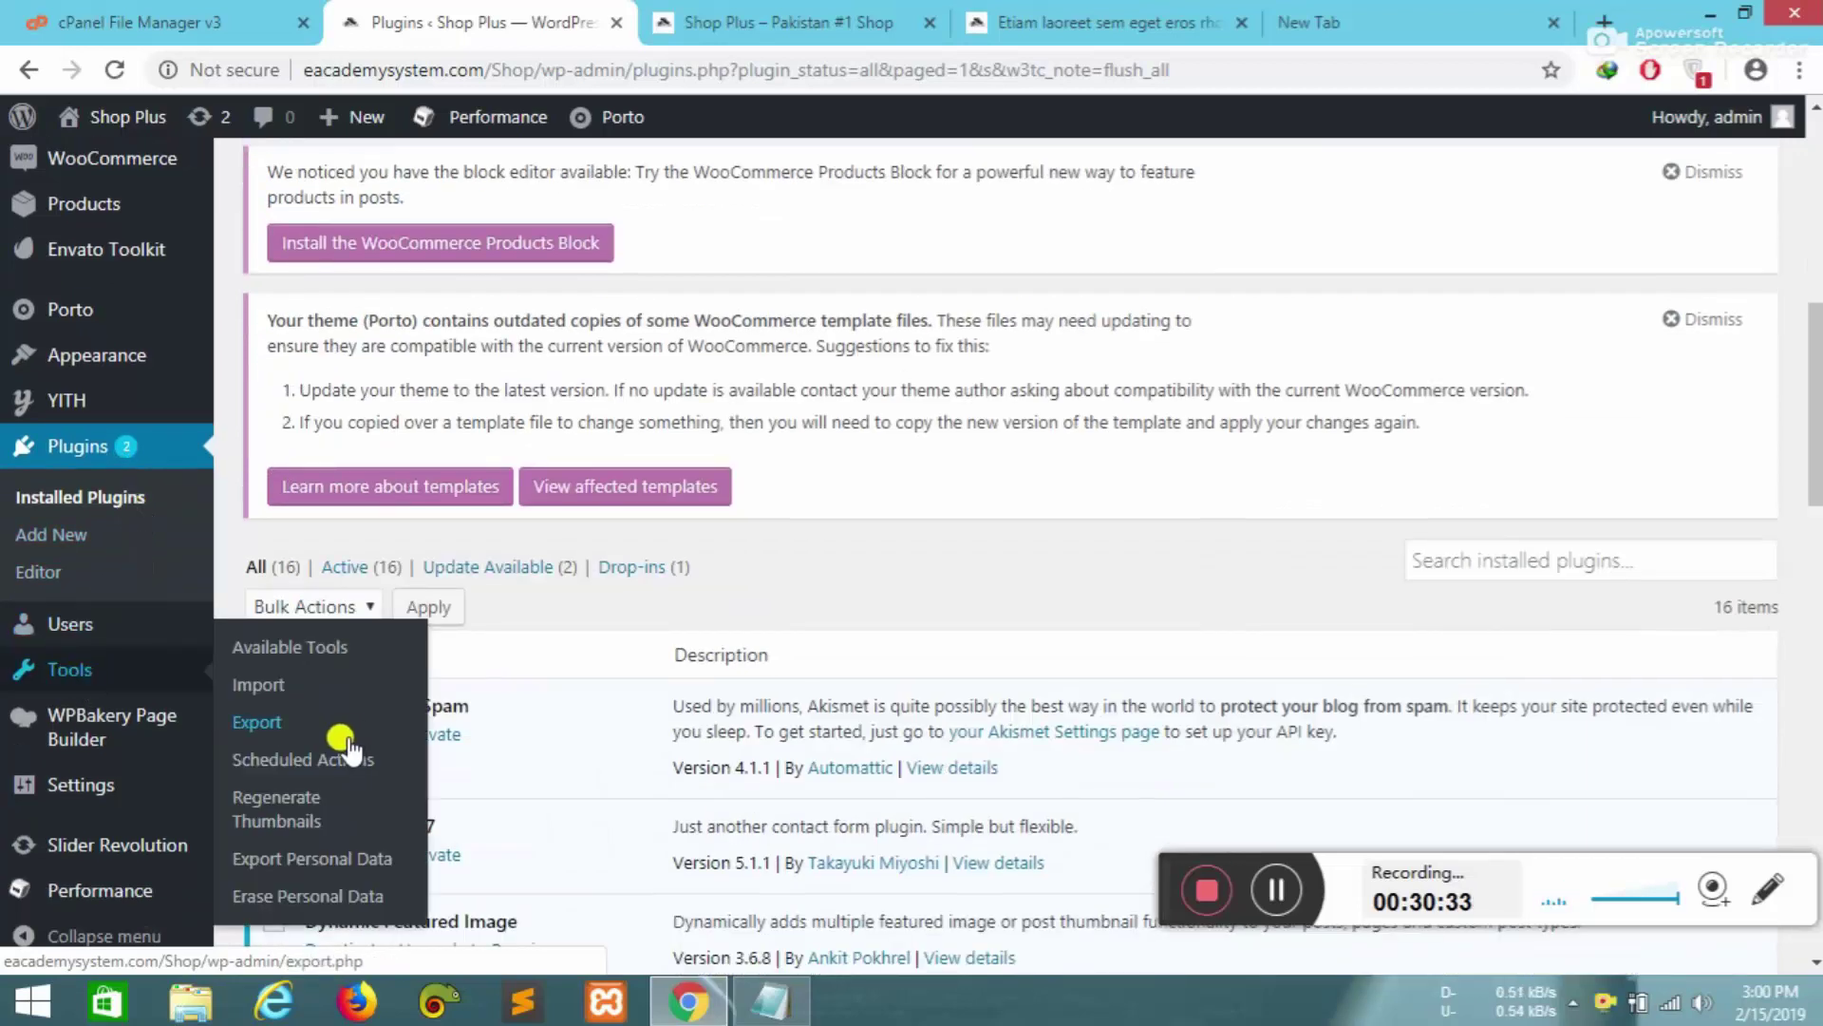
mouse_move(81, 846)
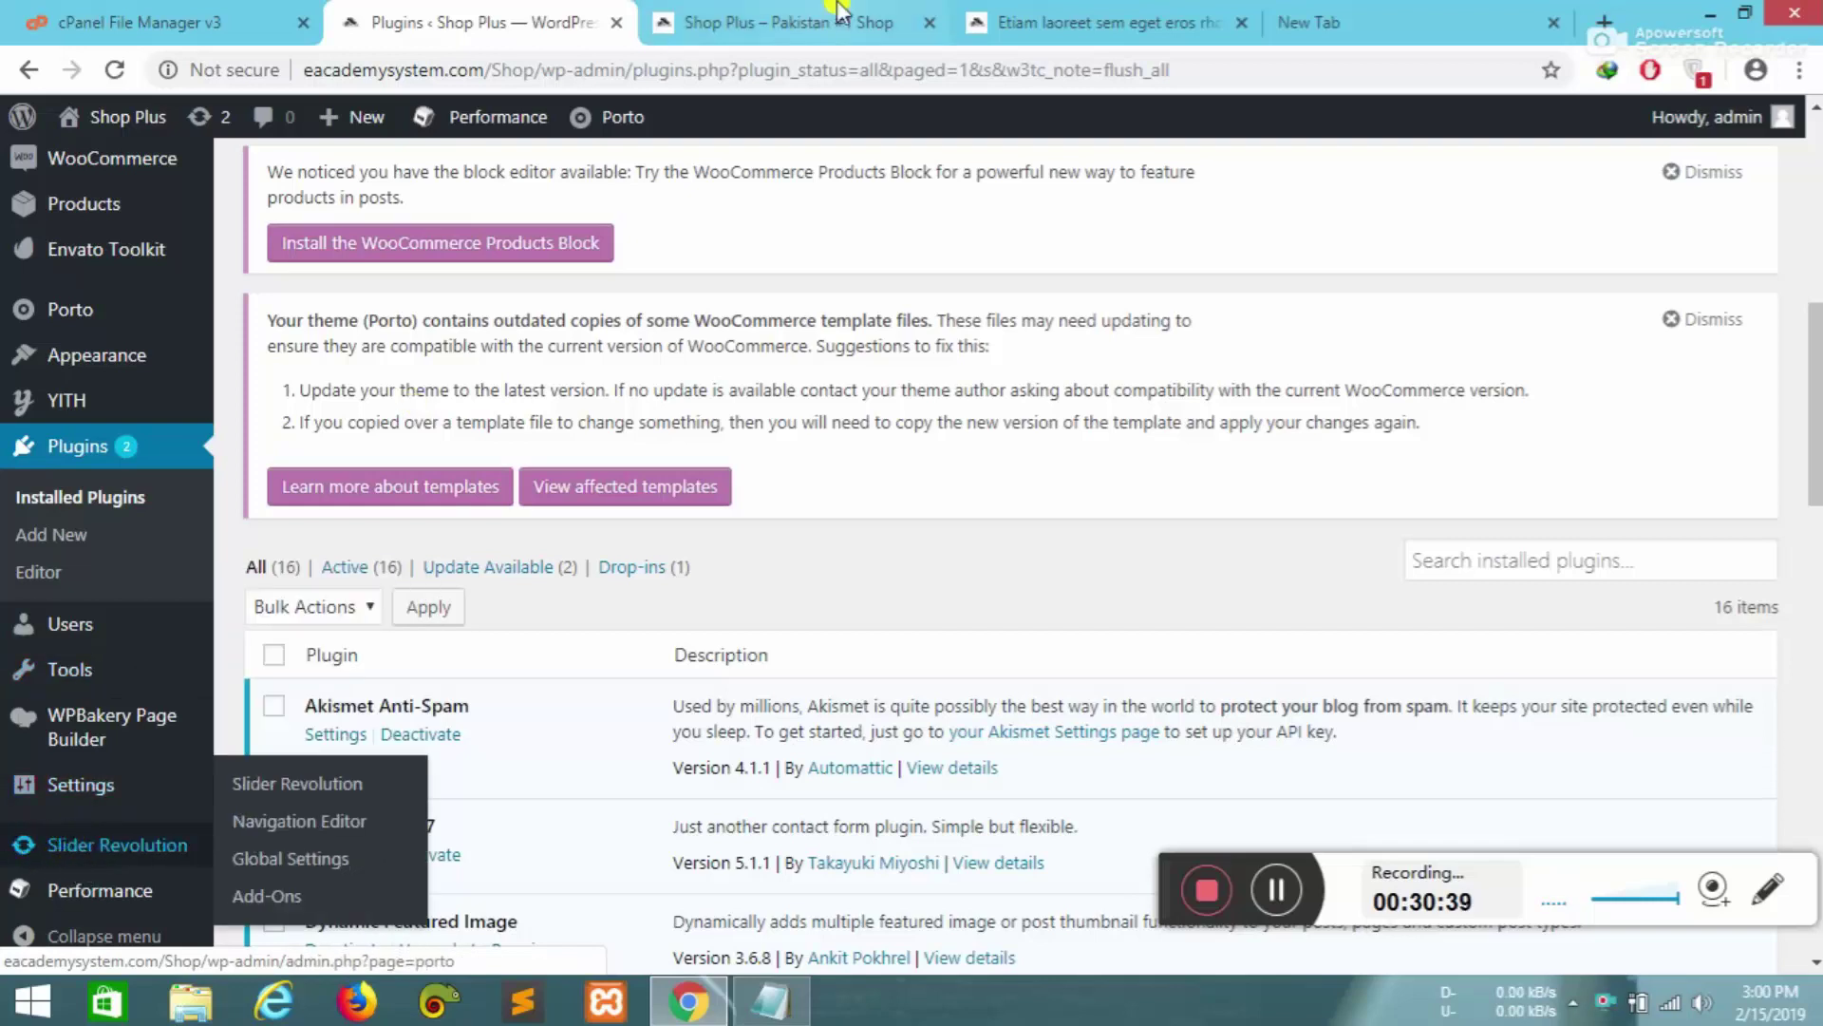
- View the store's home page banner, and open the Slider Revolution page to examine its slider creation options
left_click(860, 21)
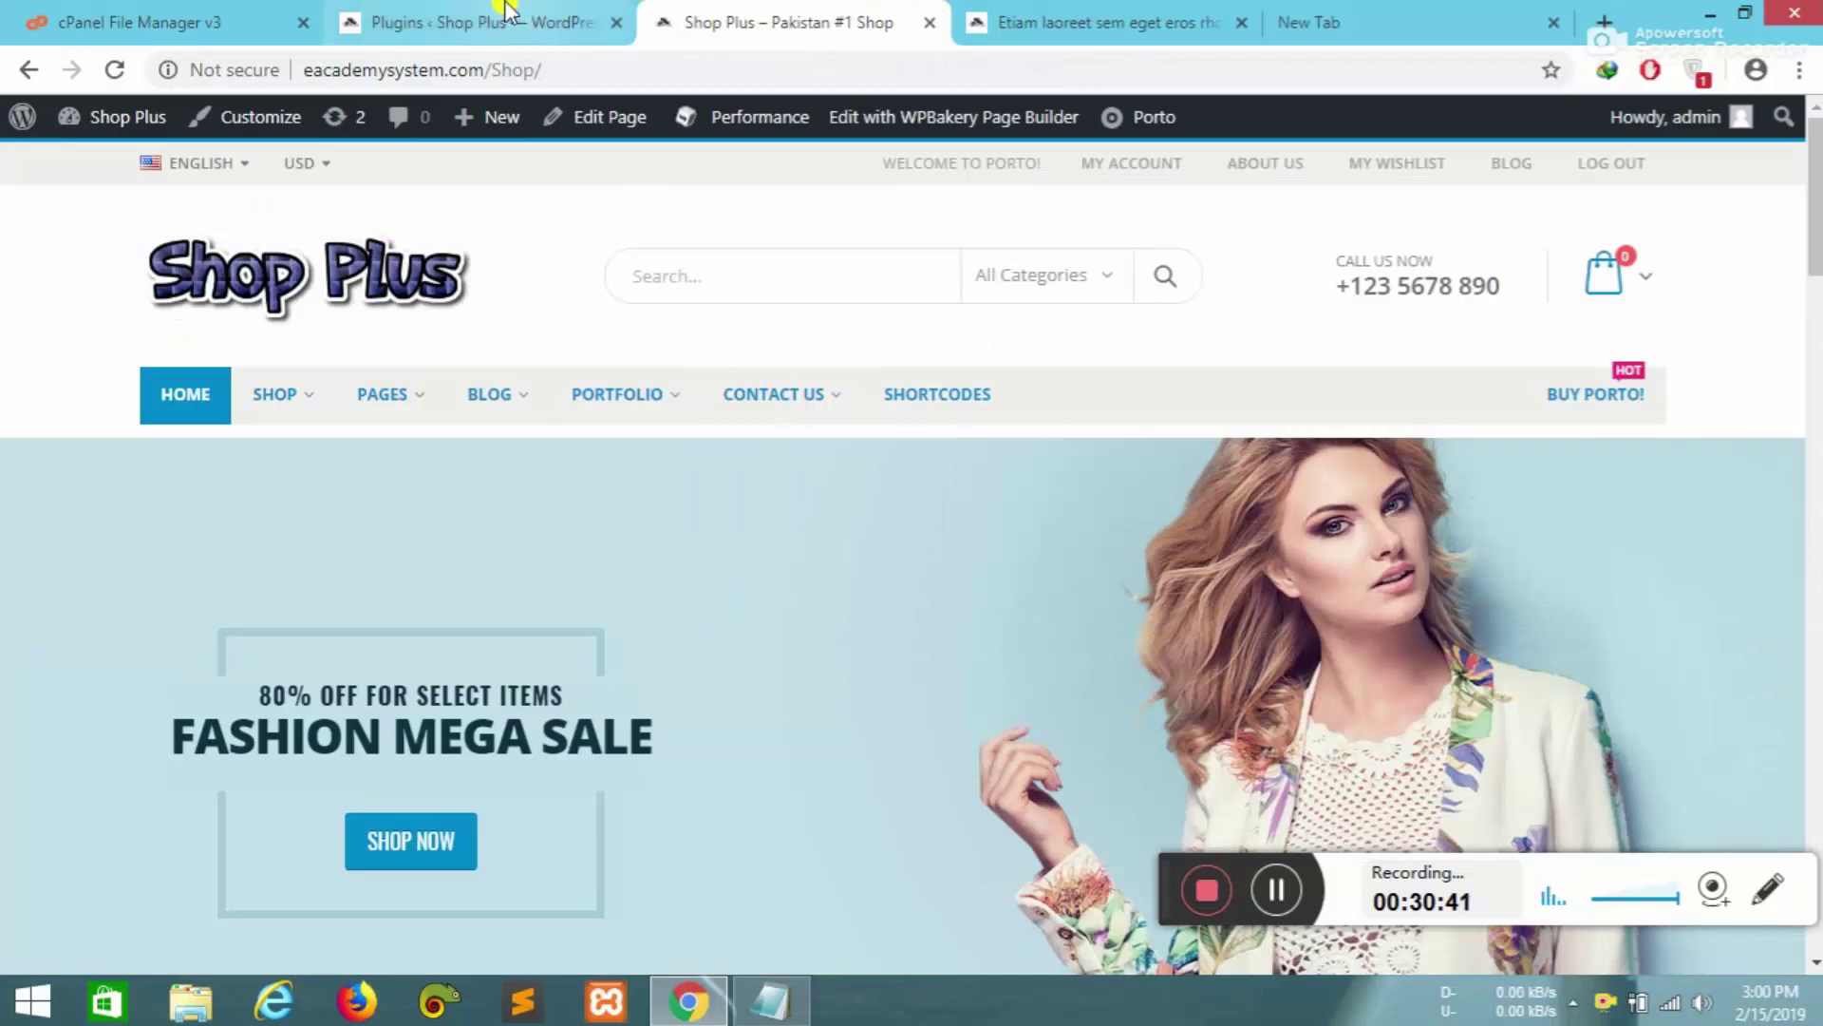
left_click(532, 21)
mouse_move(124, 854)
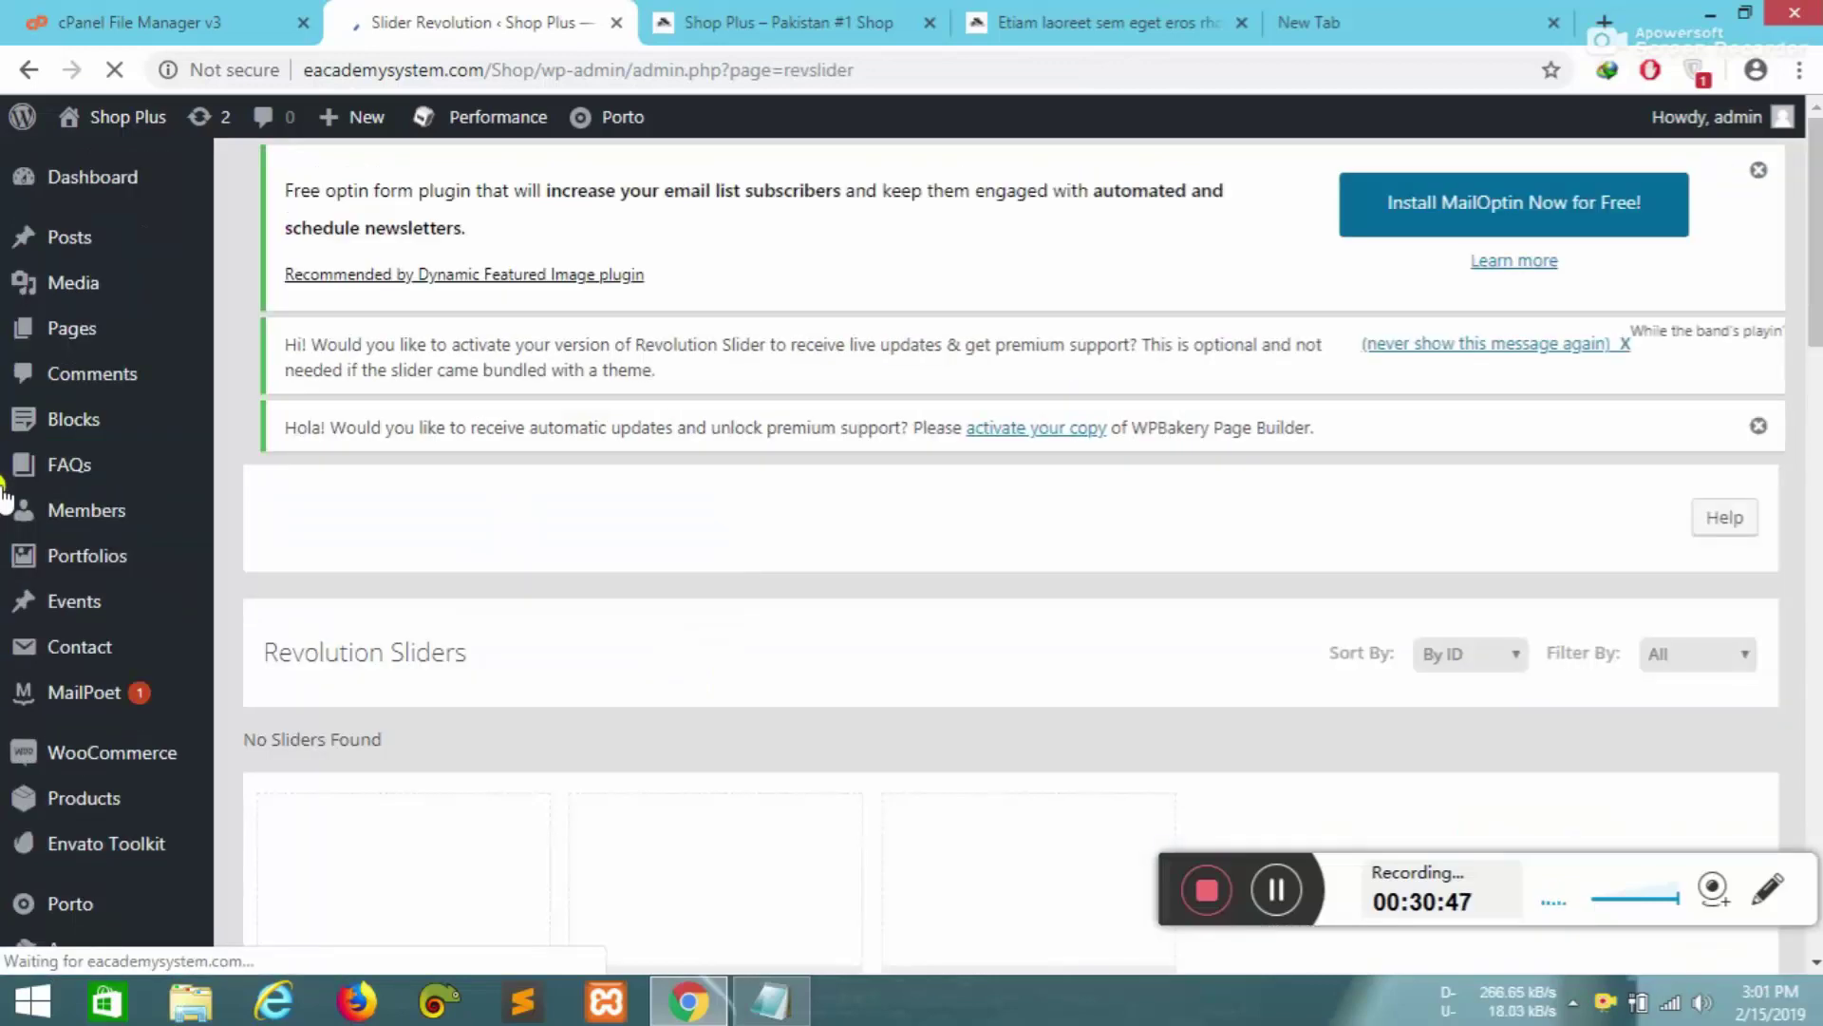
scroll(1159, 602, "down", 8)
scroll(1044, 608, "up", 4)
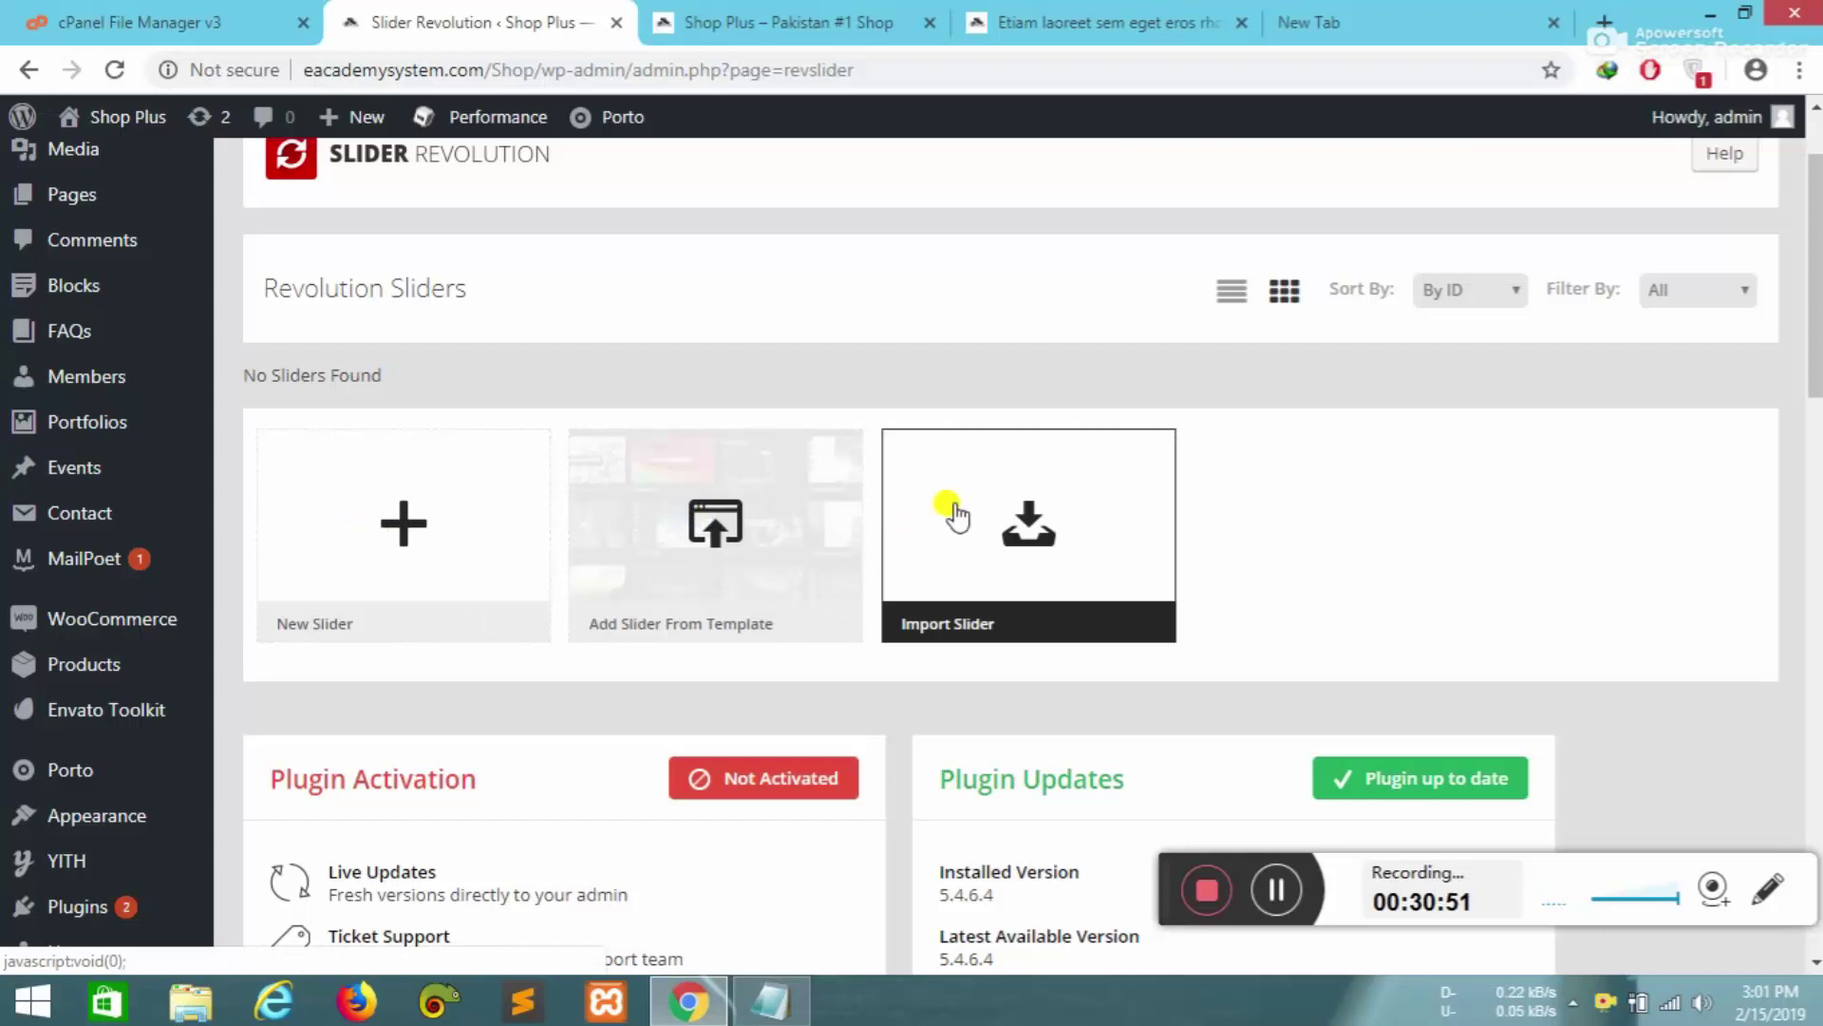
- Open the Slider Template Library, browse all templates and filter them to the free ones
left_click(676, 452)
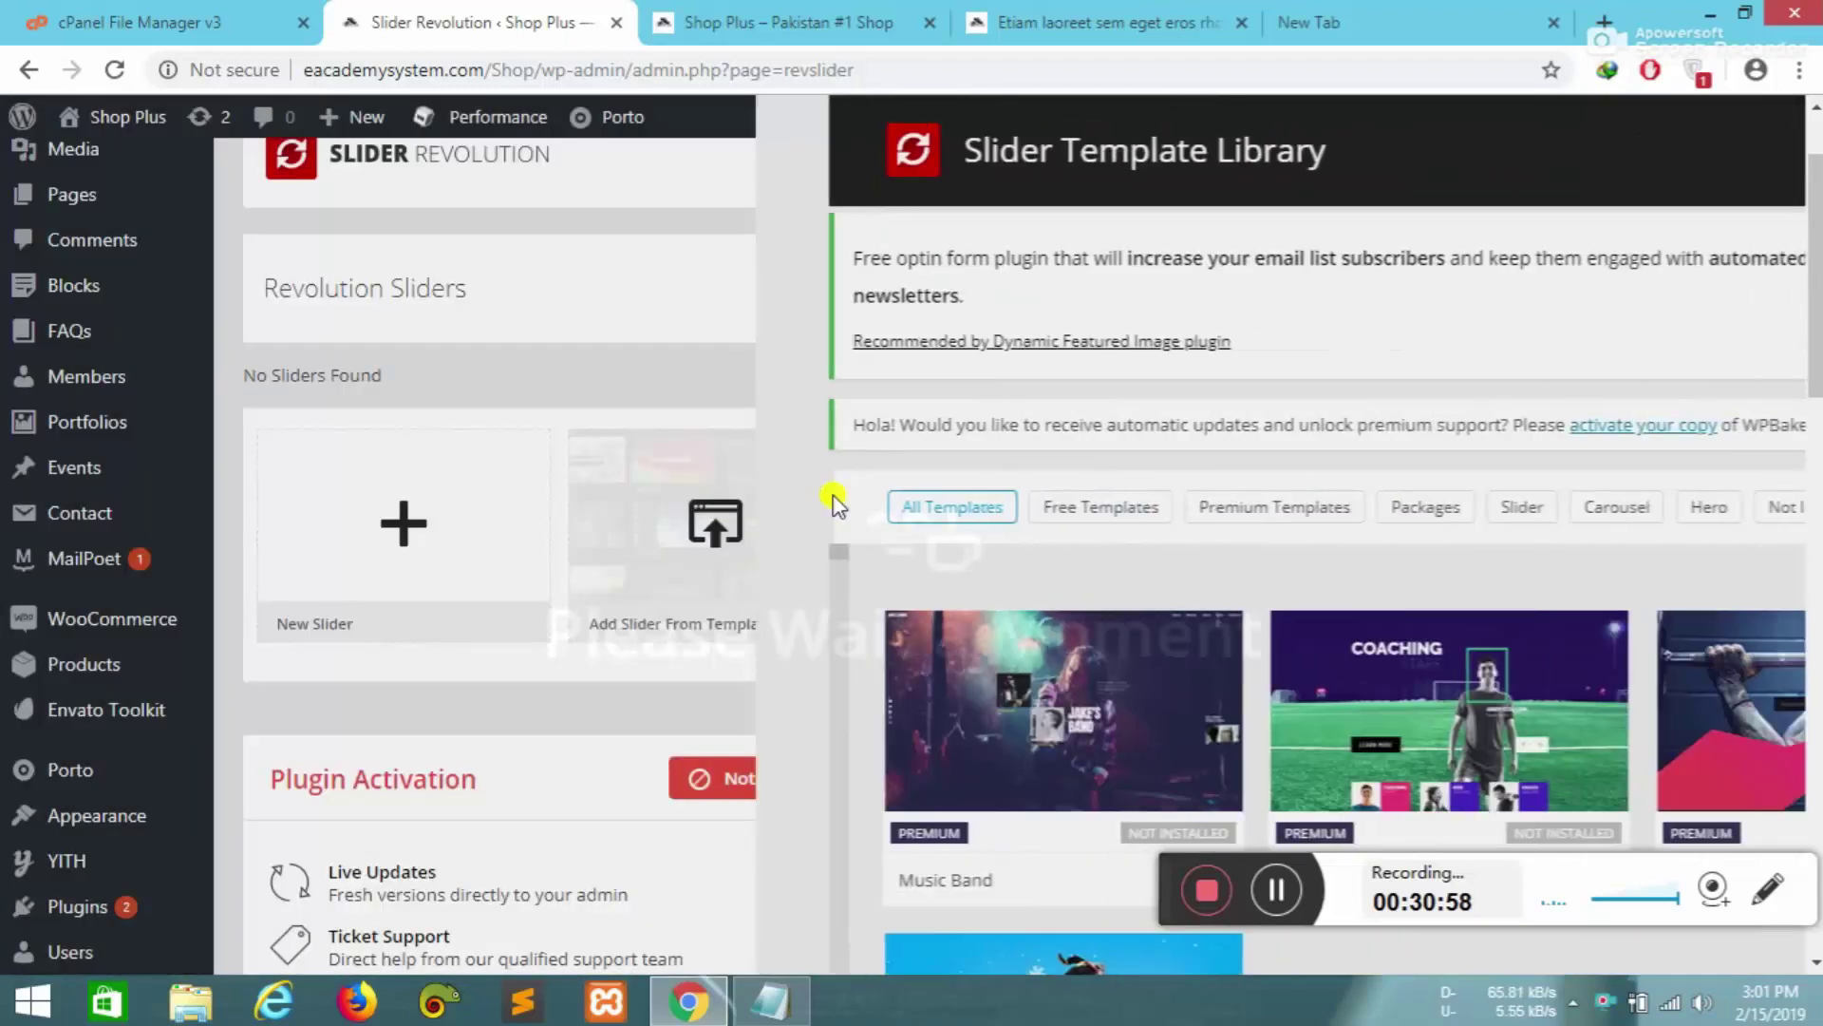
scroll(627, 705, "down", 15)
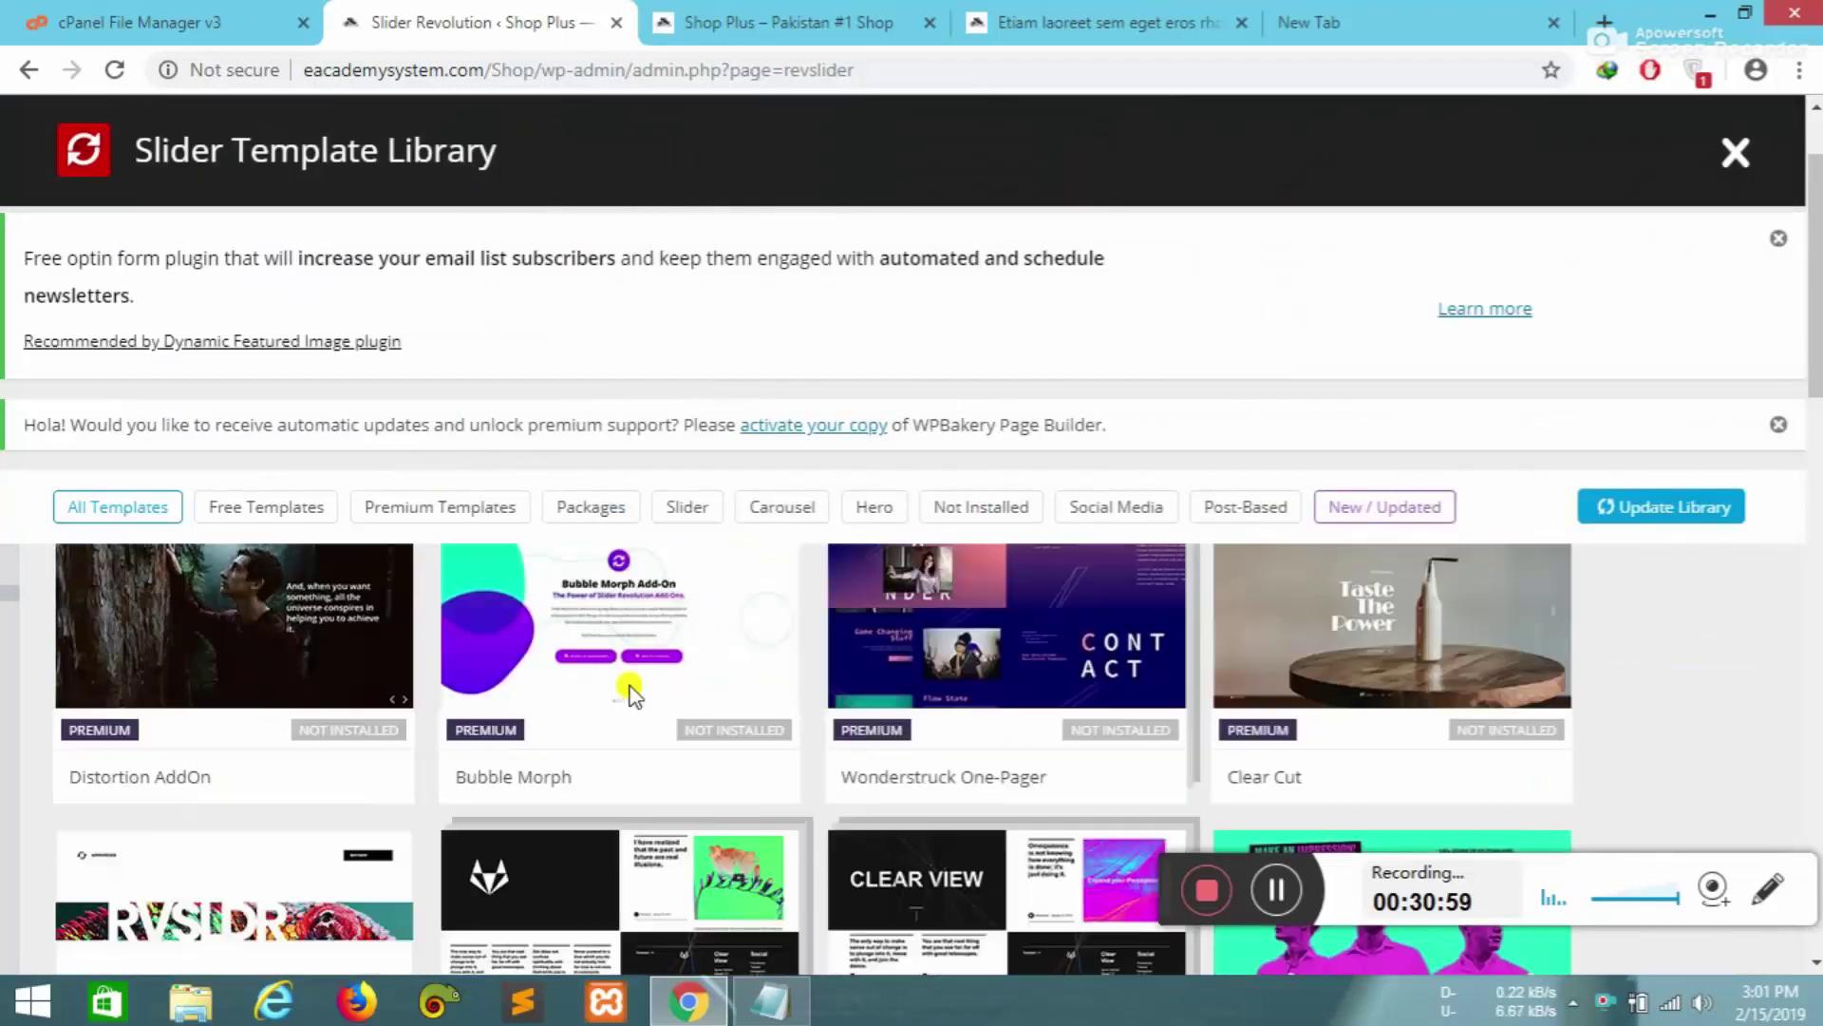
scroll(496, 750, "down", 5)
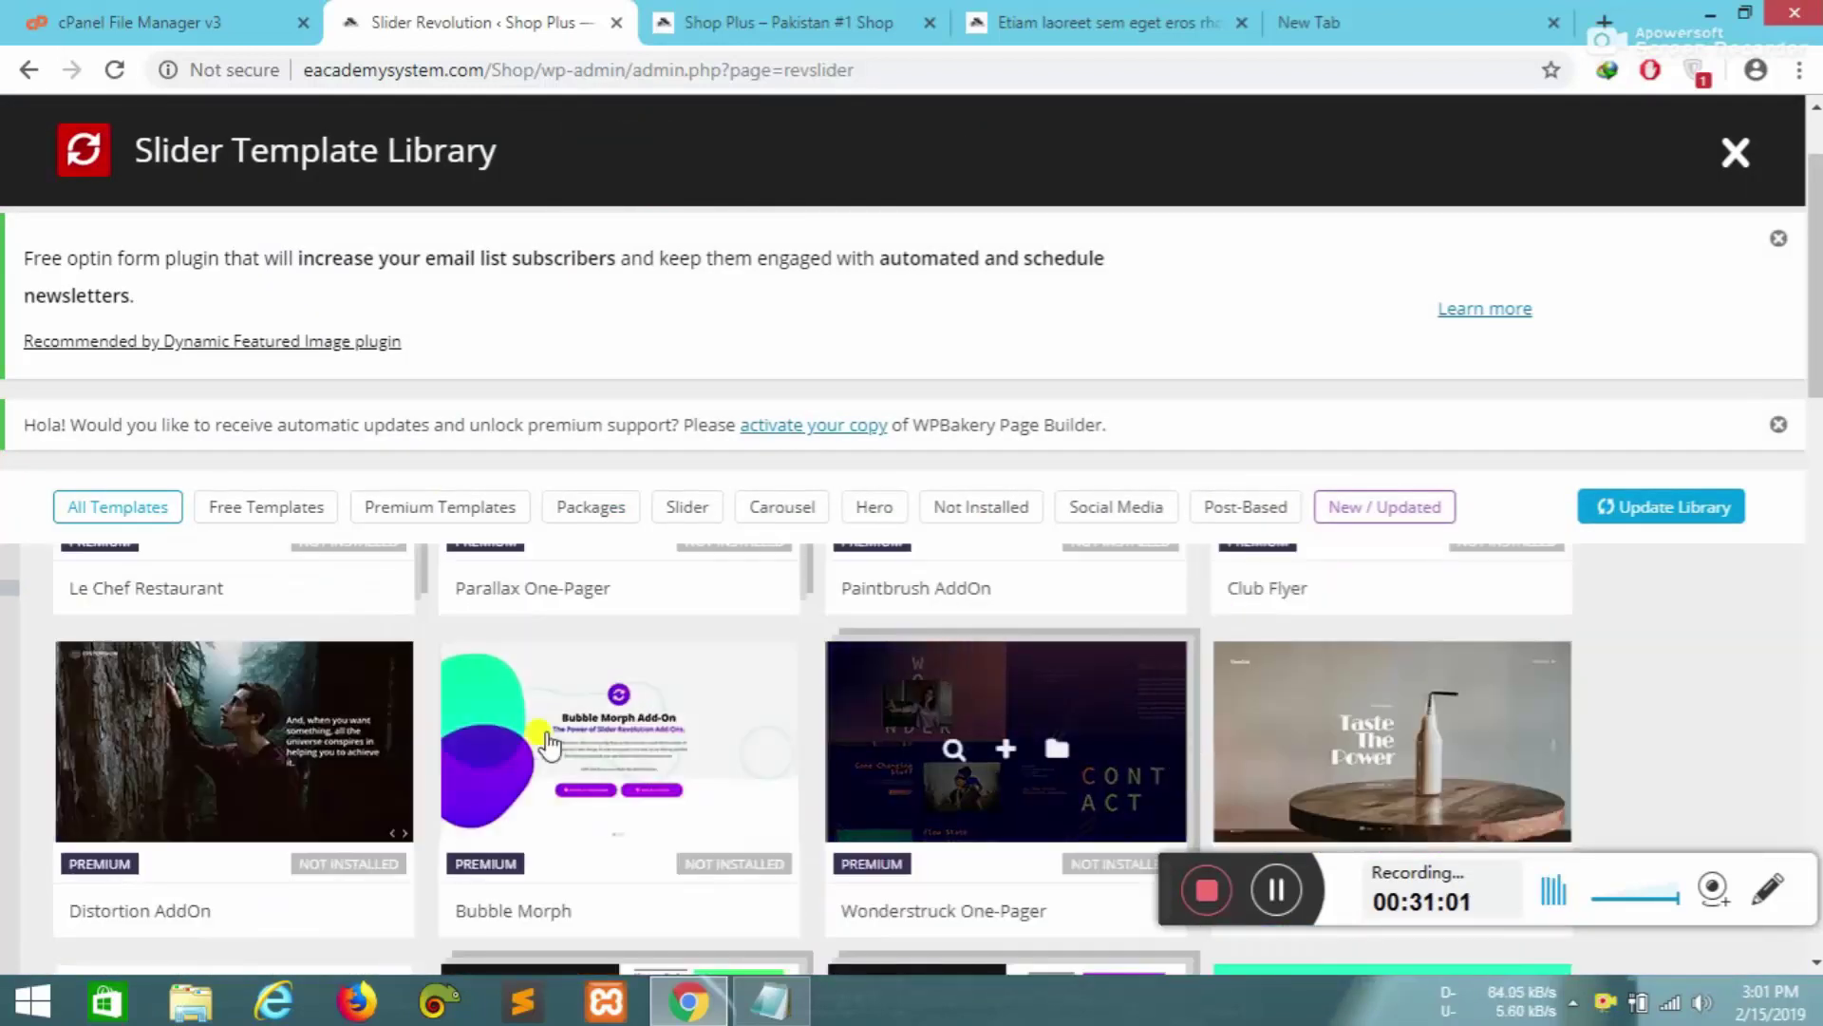
scroll(176, 793, "down", 5)
scroll(475, 759, "up", 20)
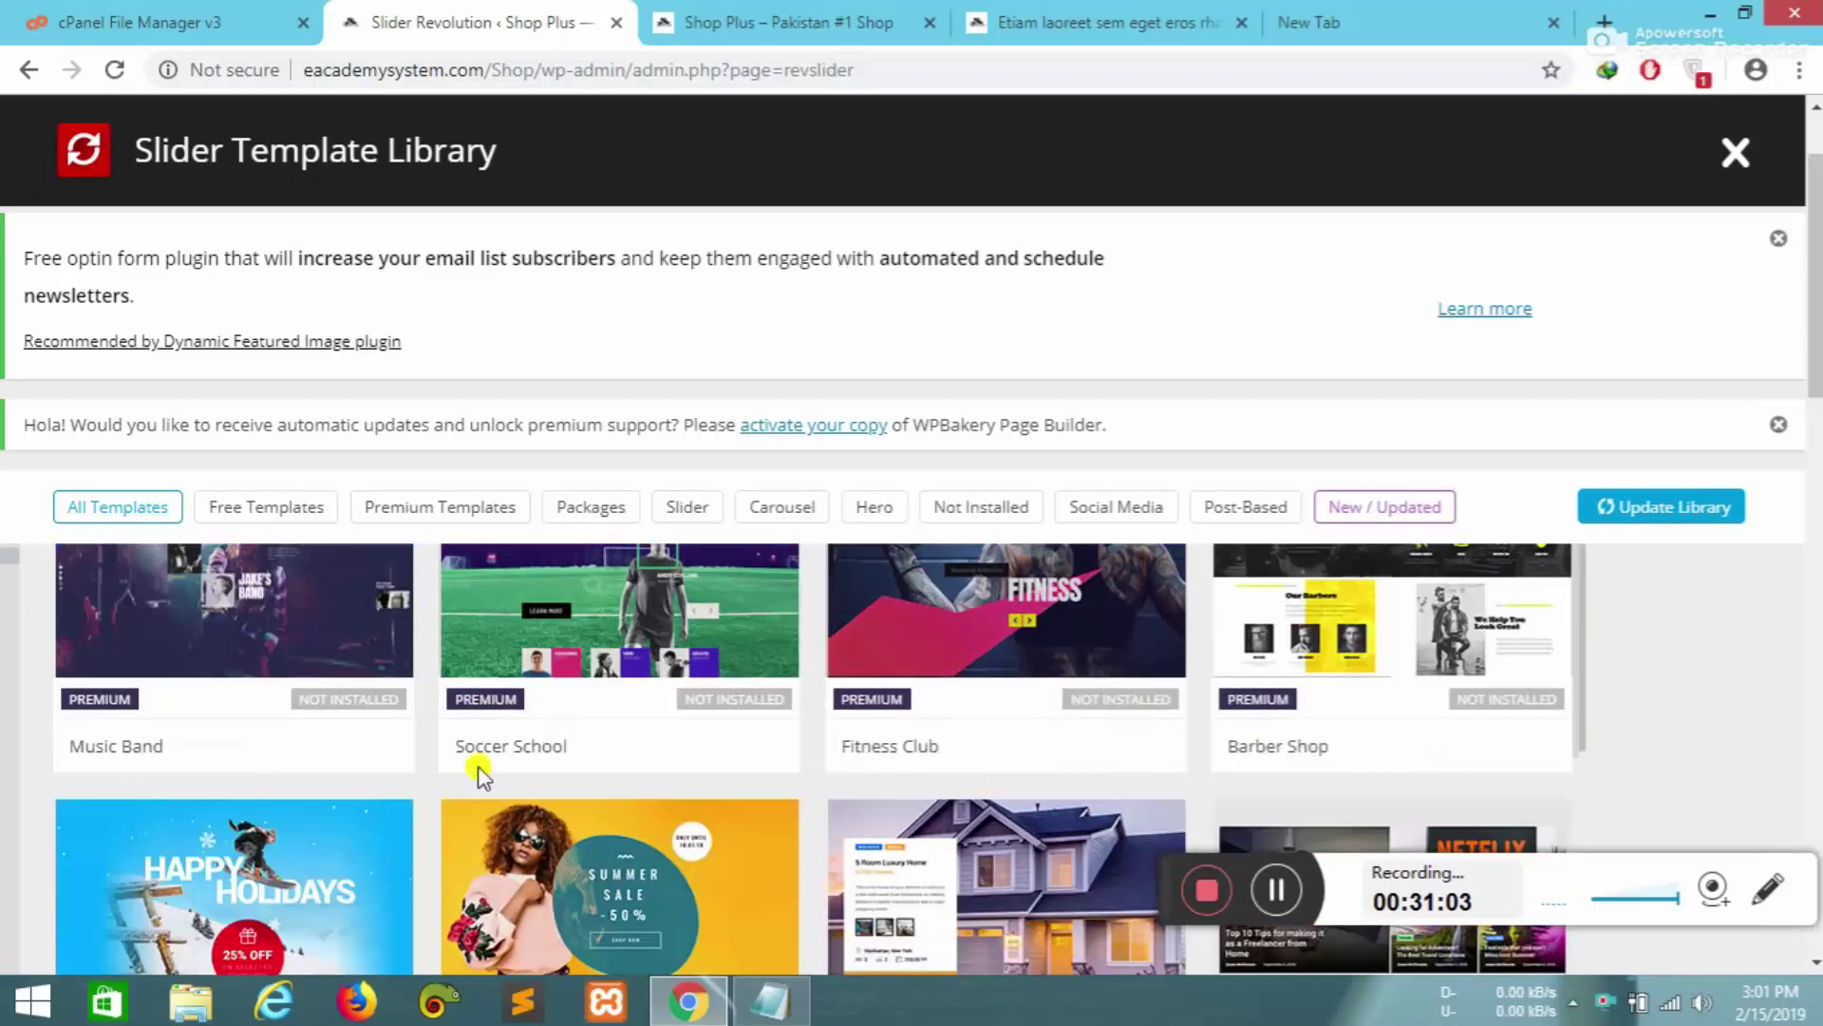
left_click(280, 513)
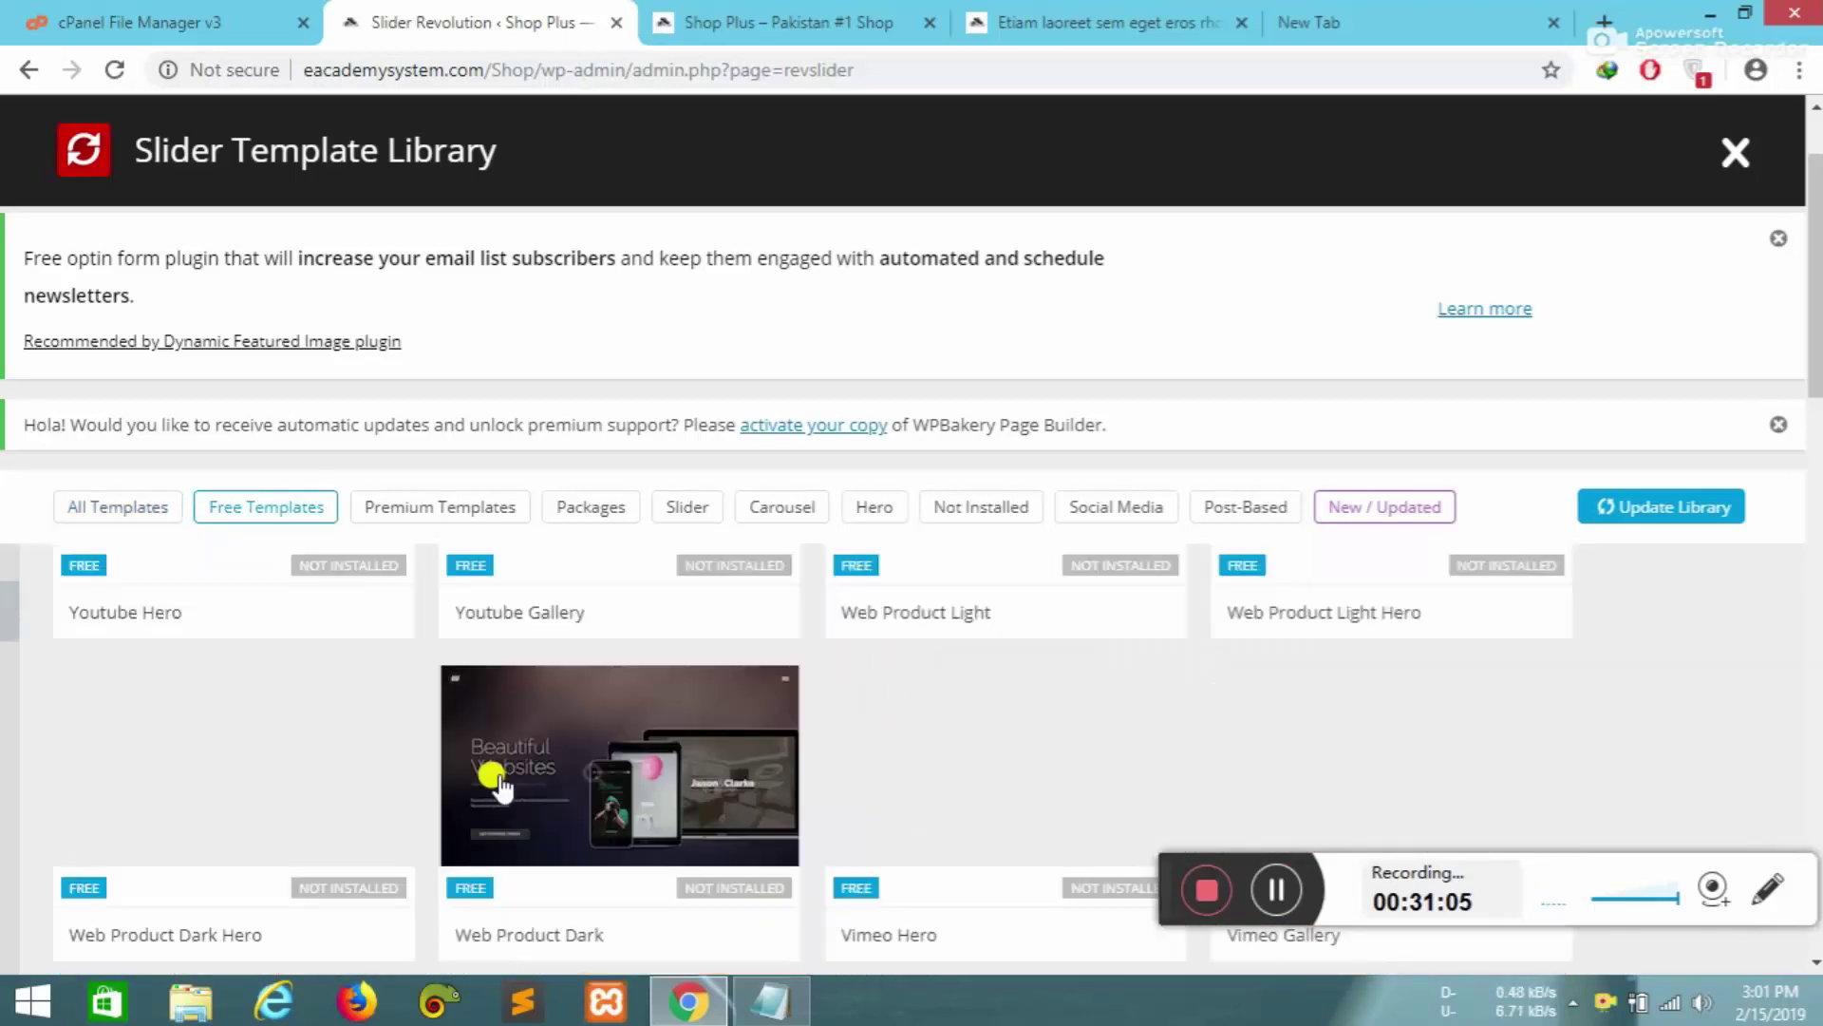
scroll(965, 859, "down", 8)
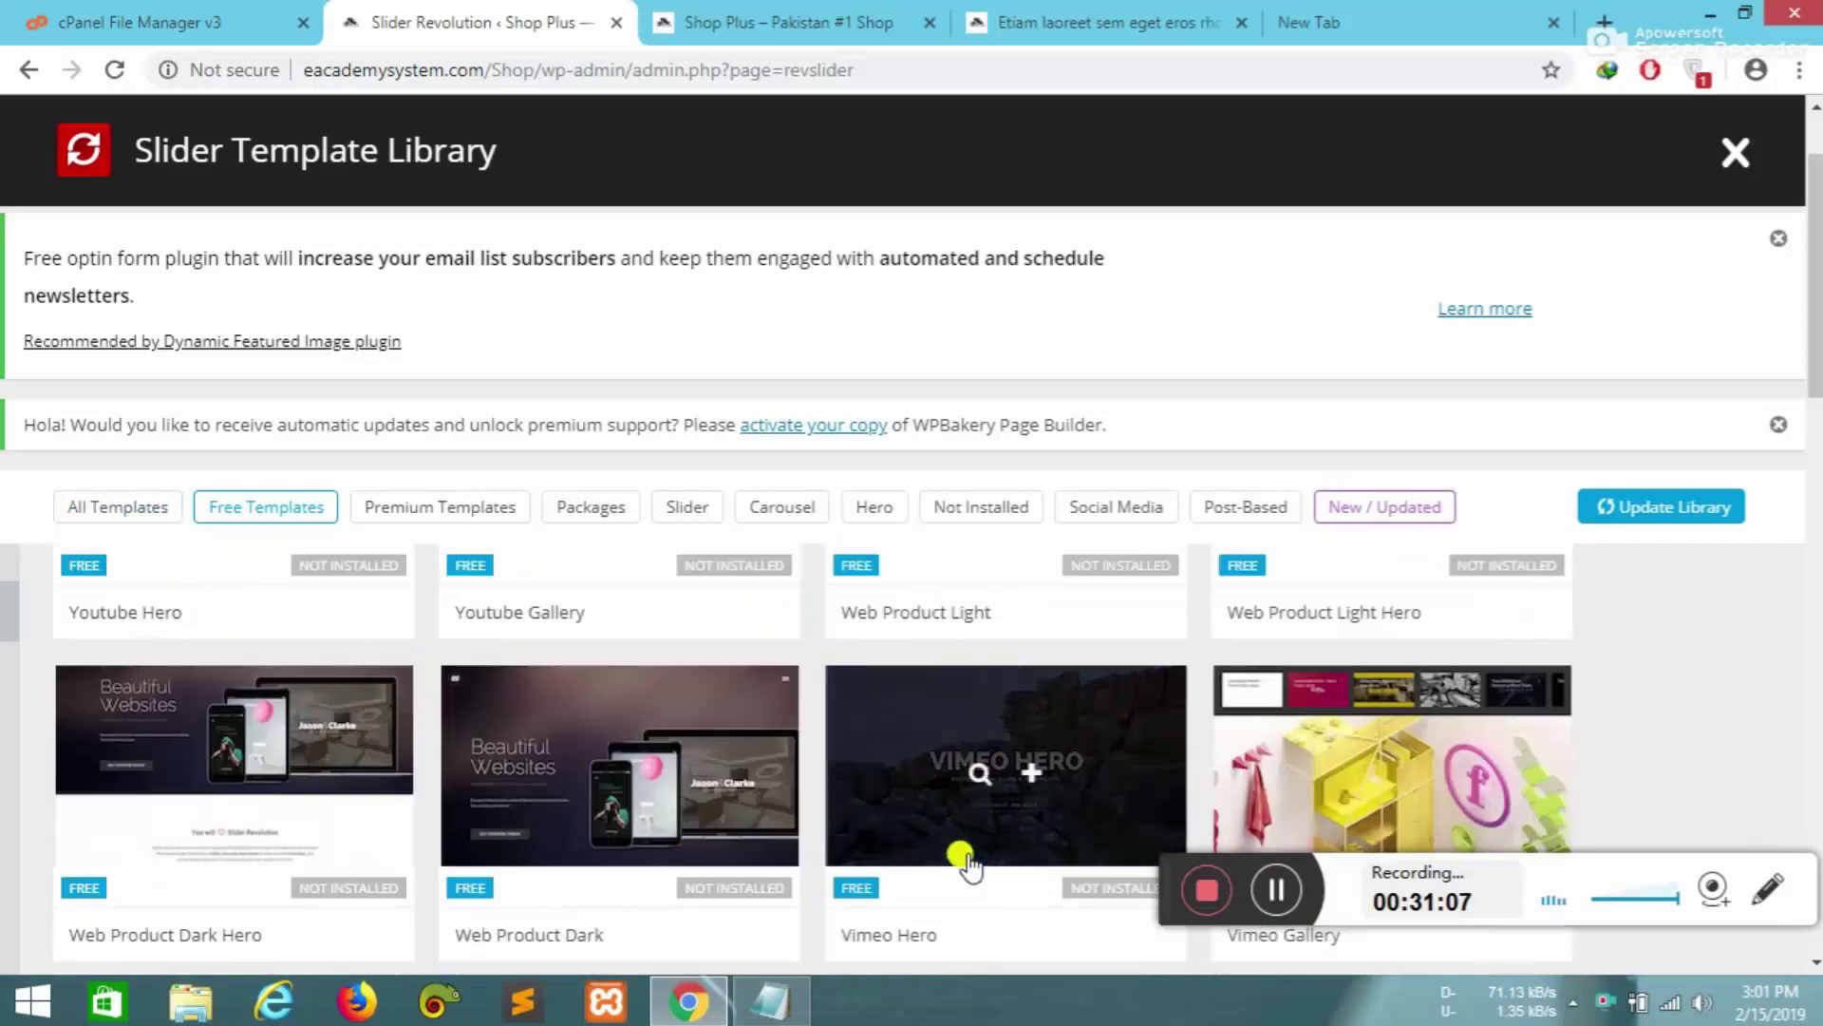
mouse_move(627, 608)
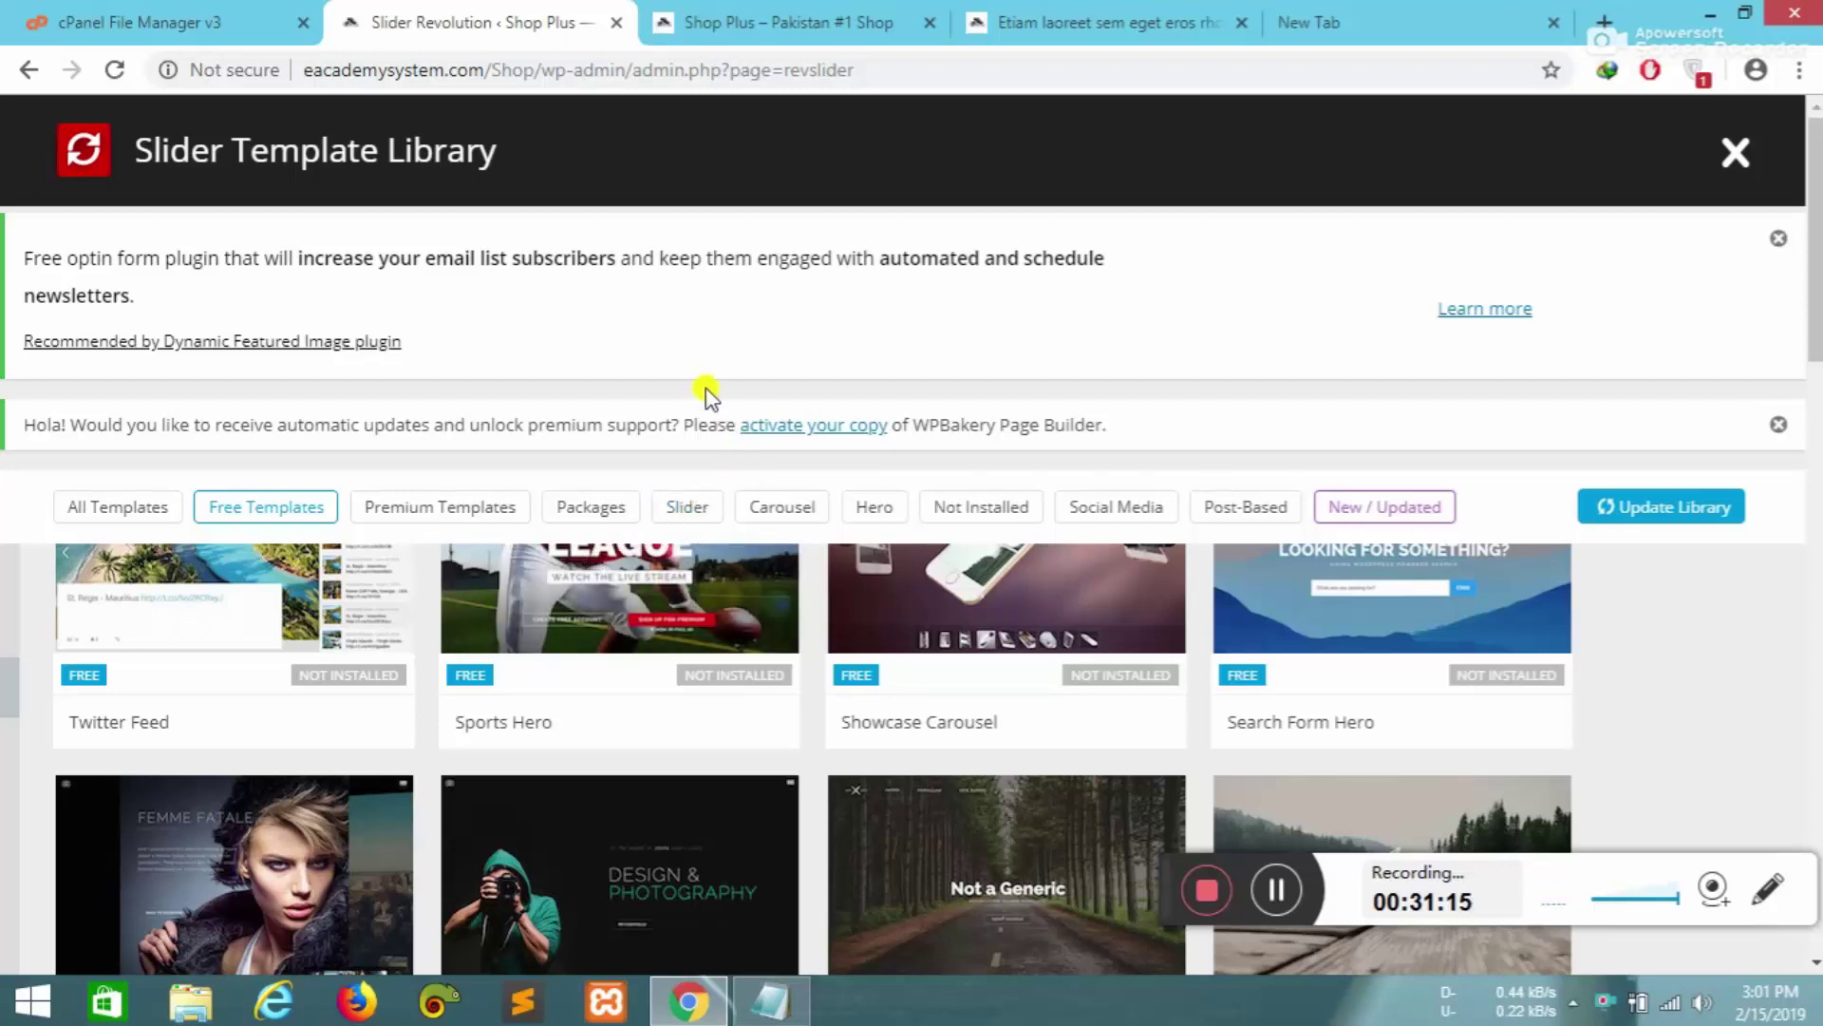
- Return to the Plugins page to look through the whole installed plugins list, and minimize the browser
left_click(31, 74)
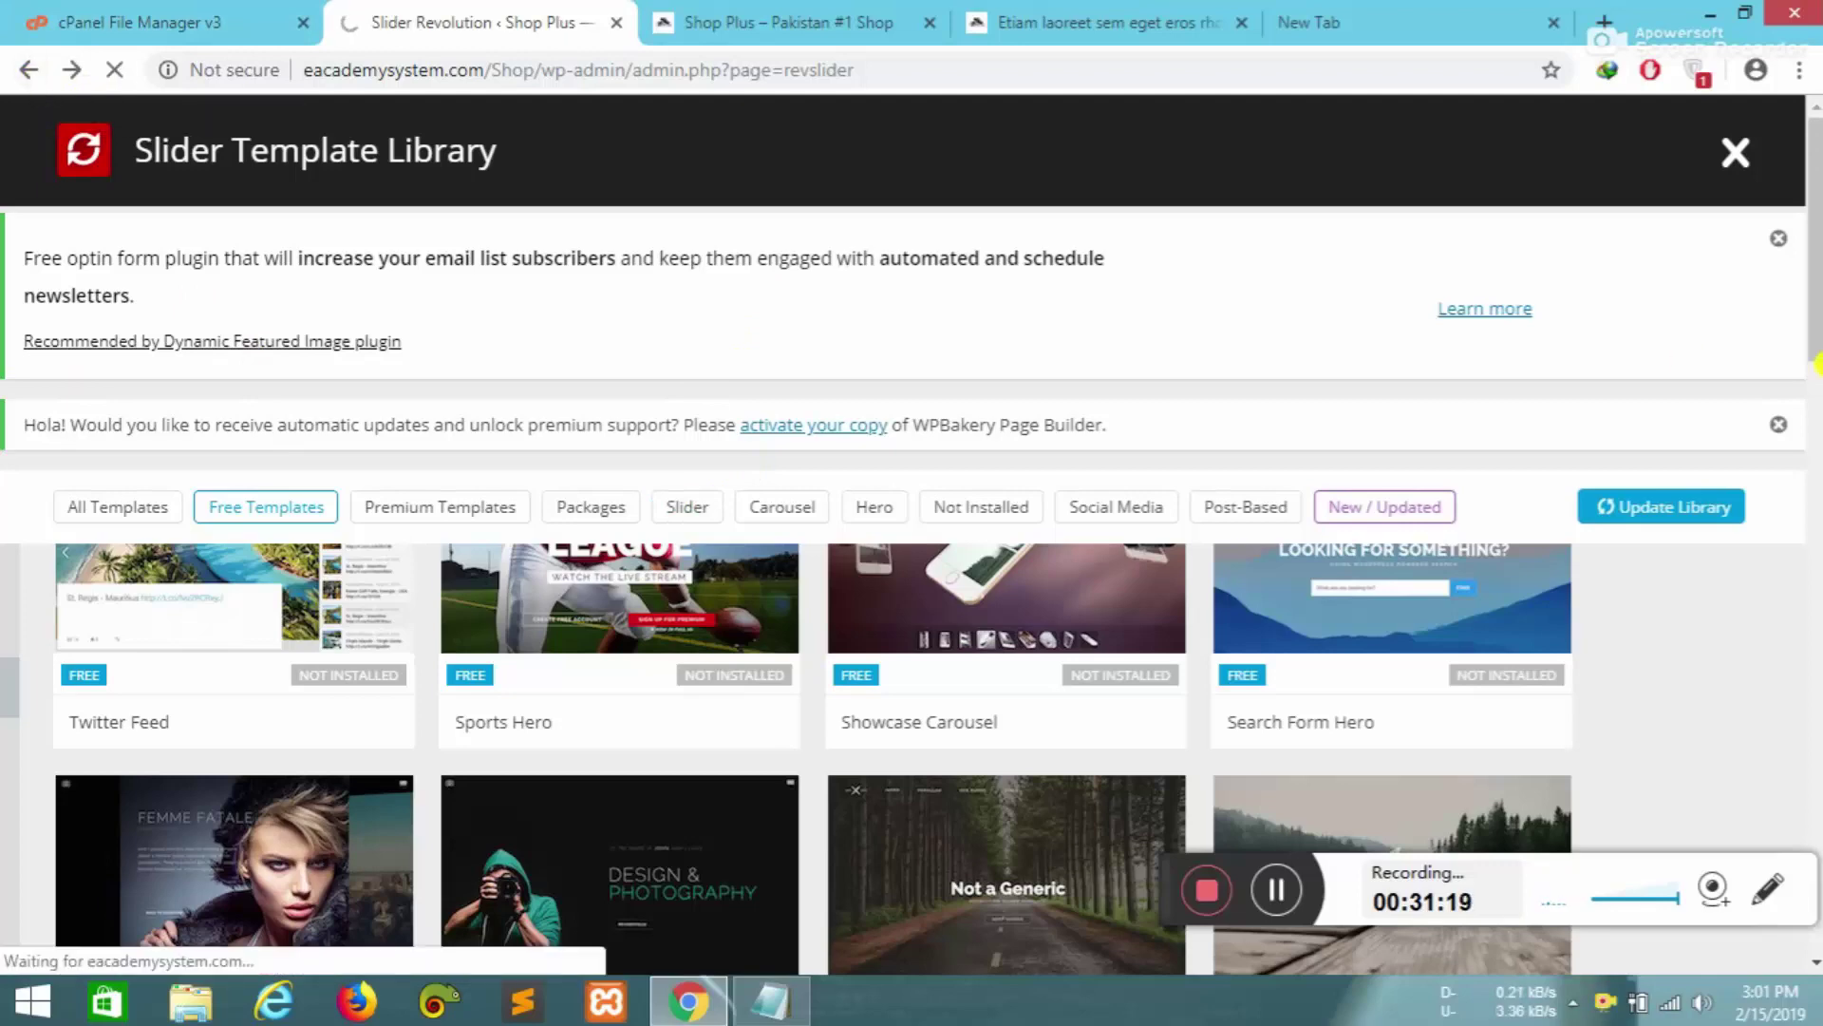
left_click(1736, 152)
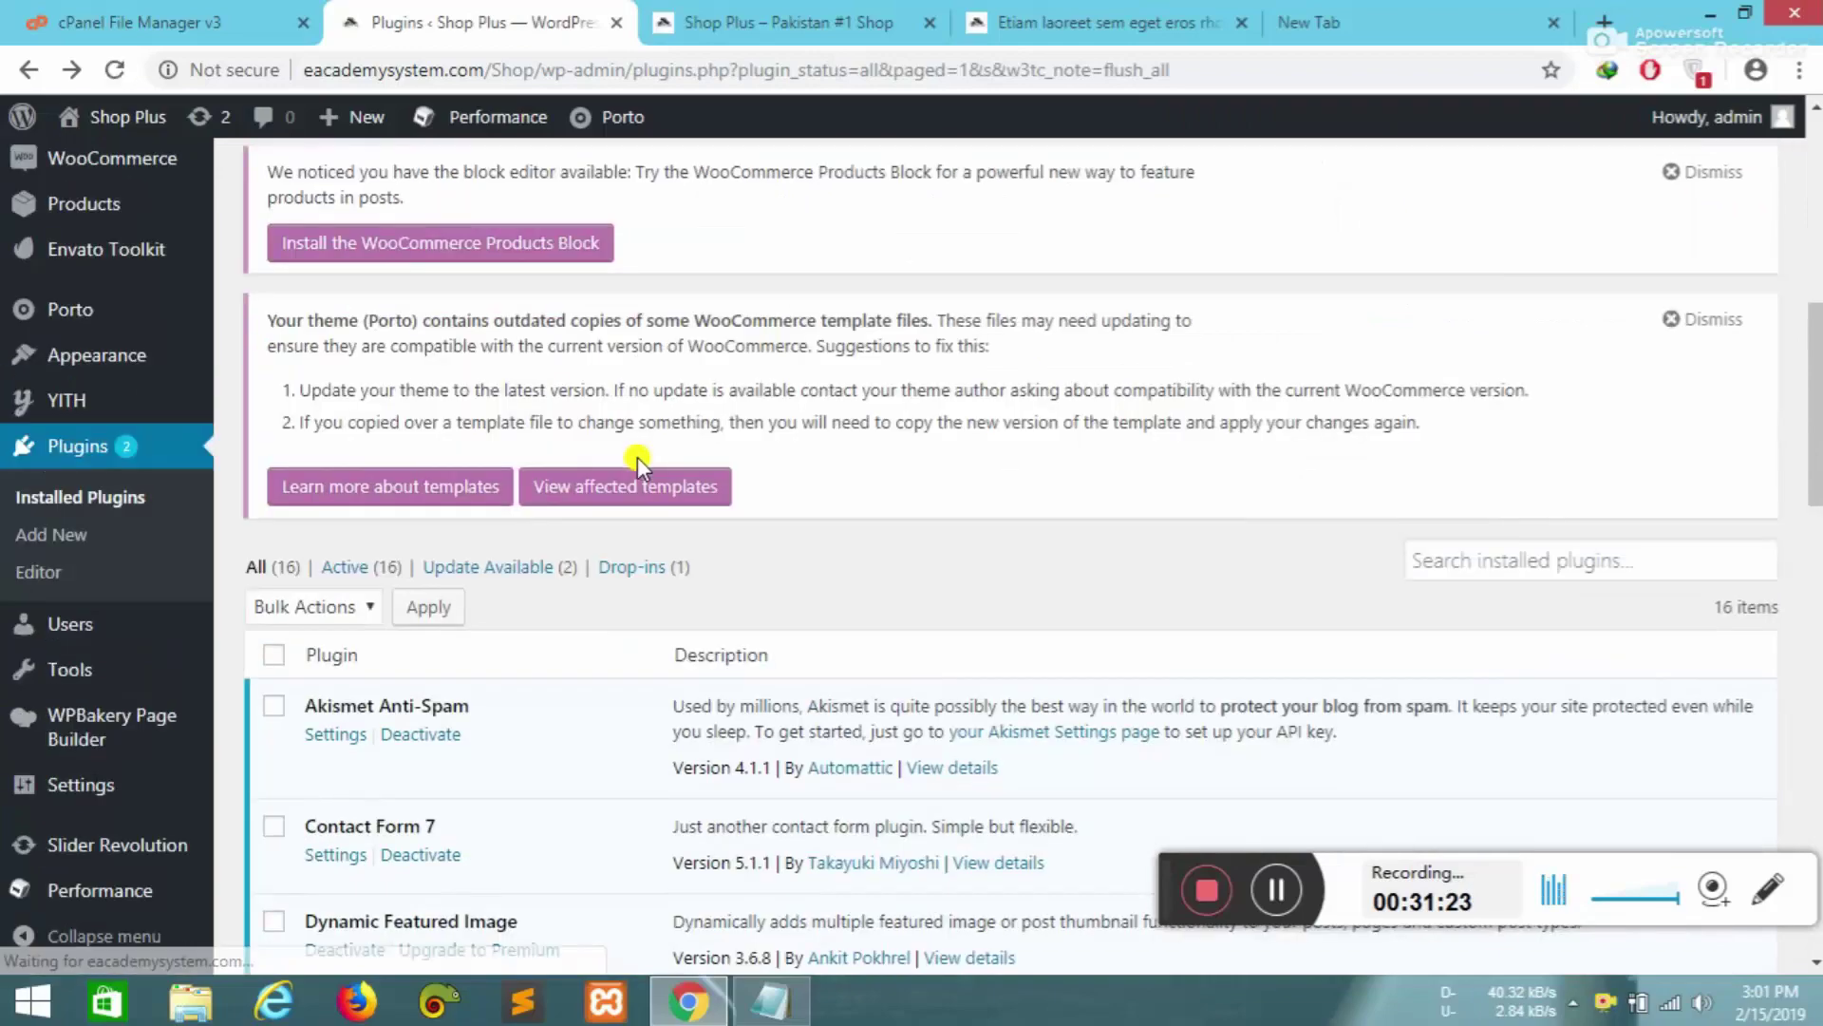
scroll(646, 456, "down", 10)
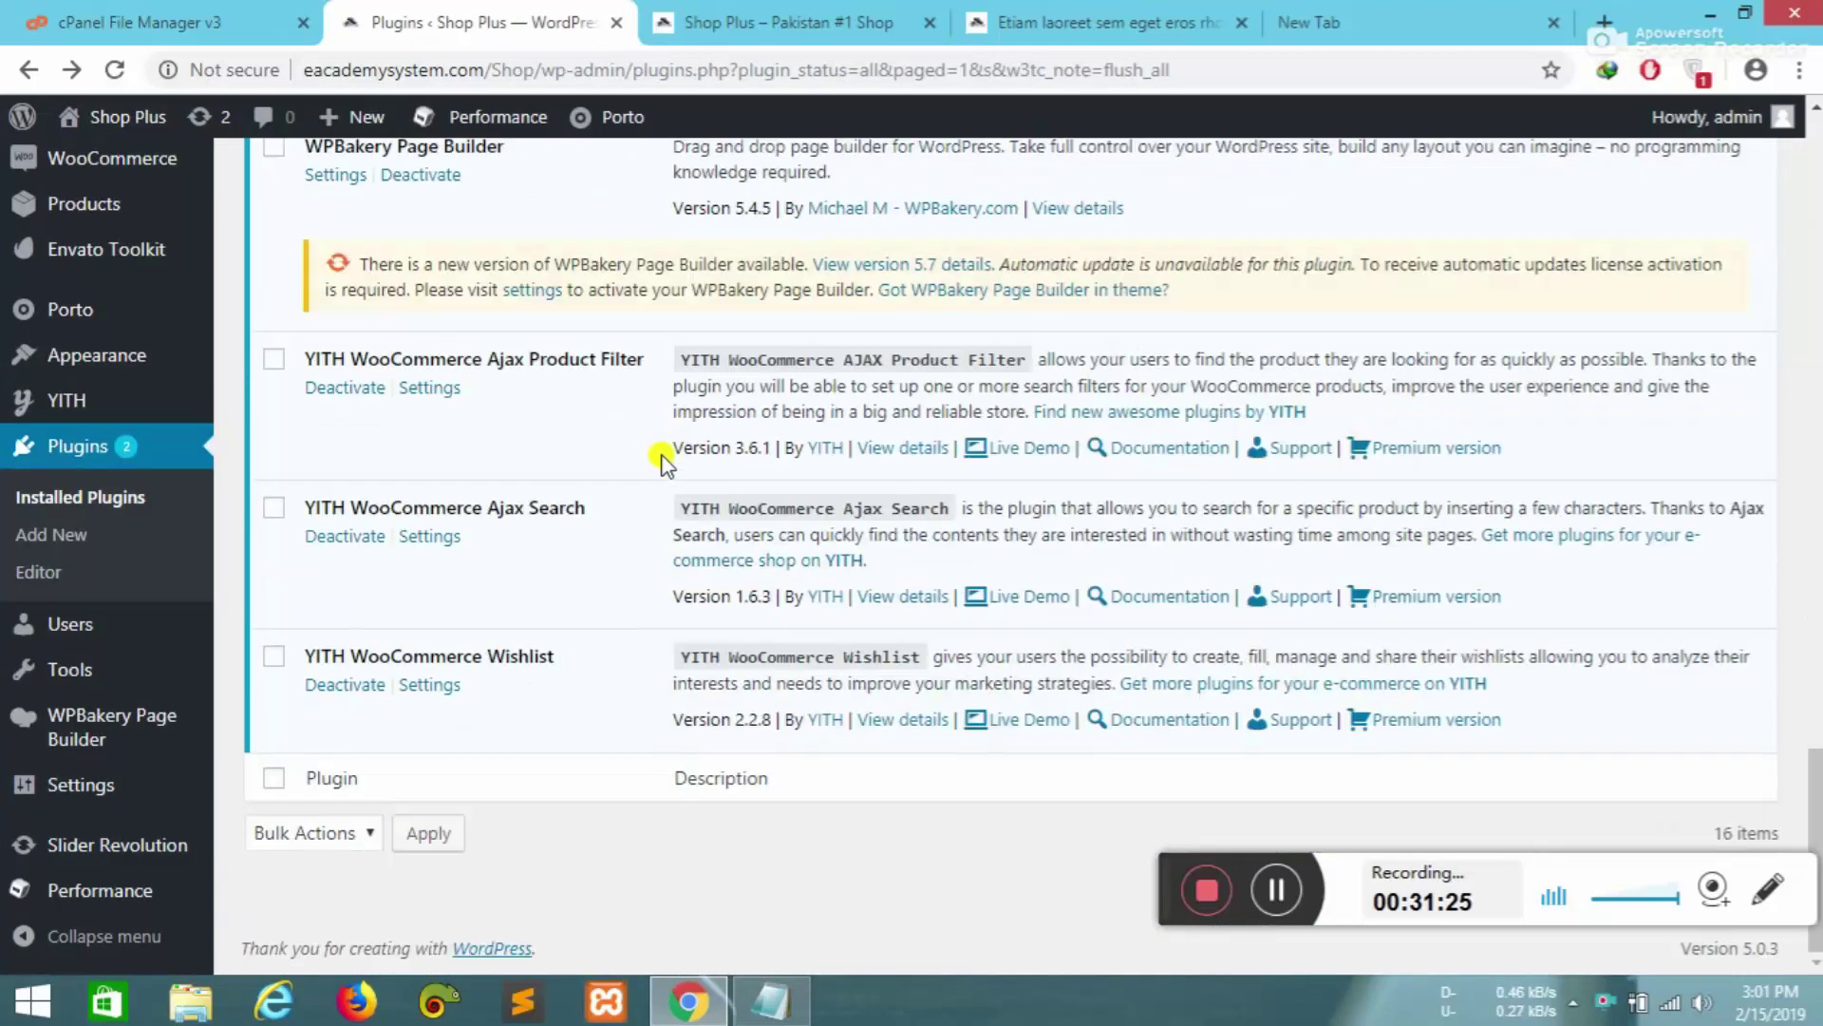
middle_click(672, 432)
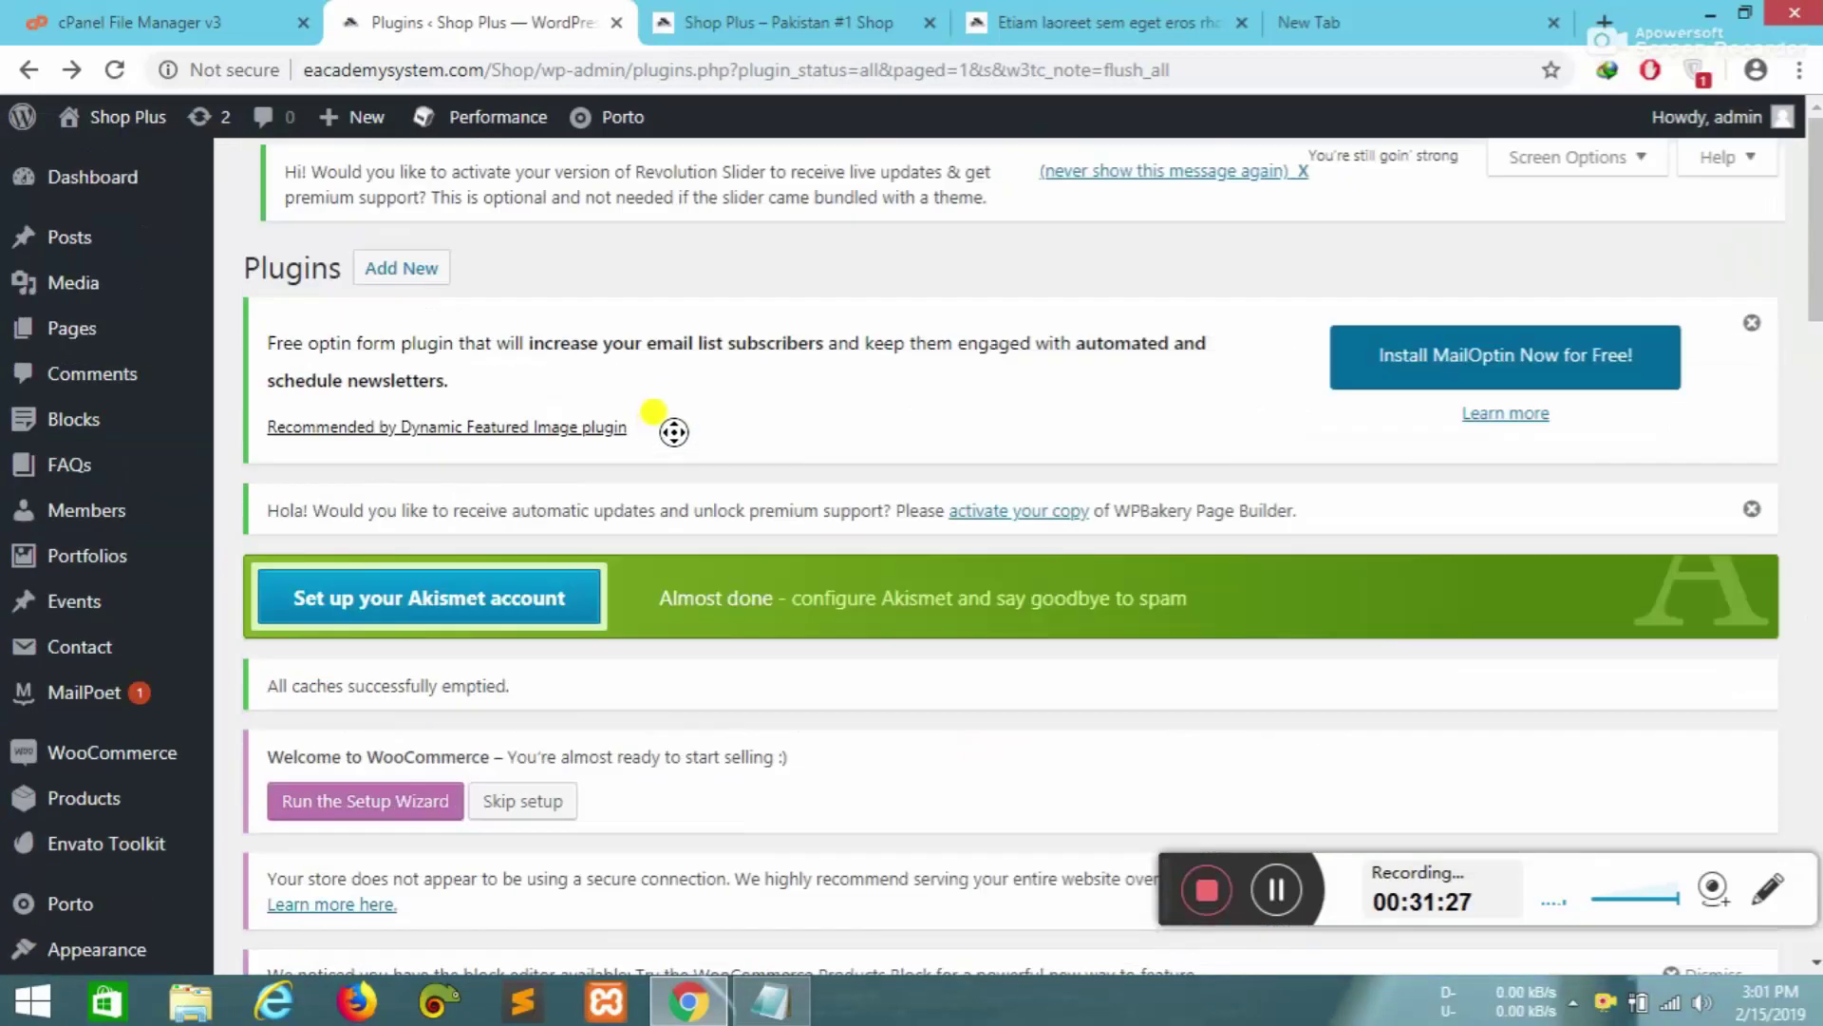
scroll(672, 432, "down", 7)
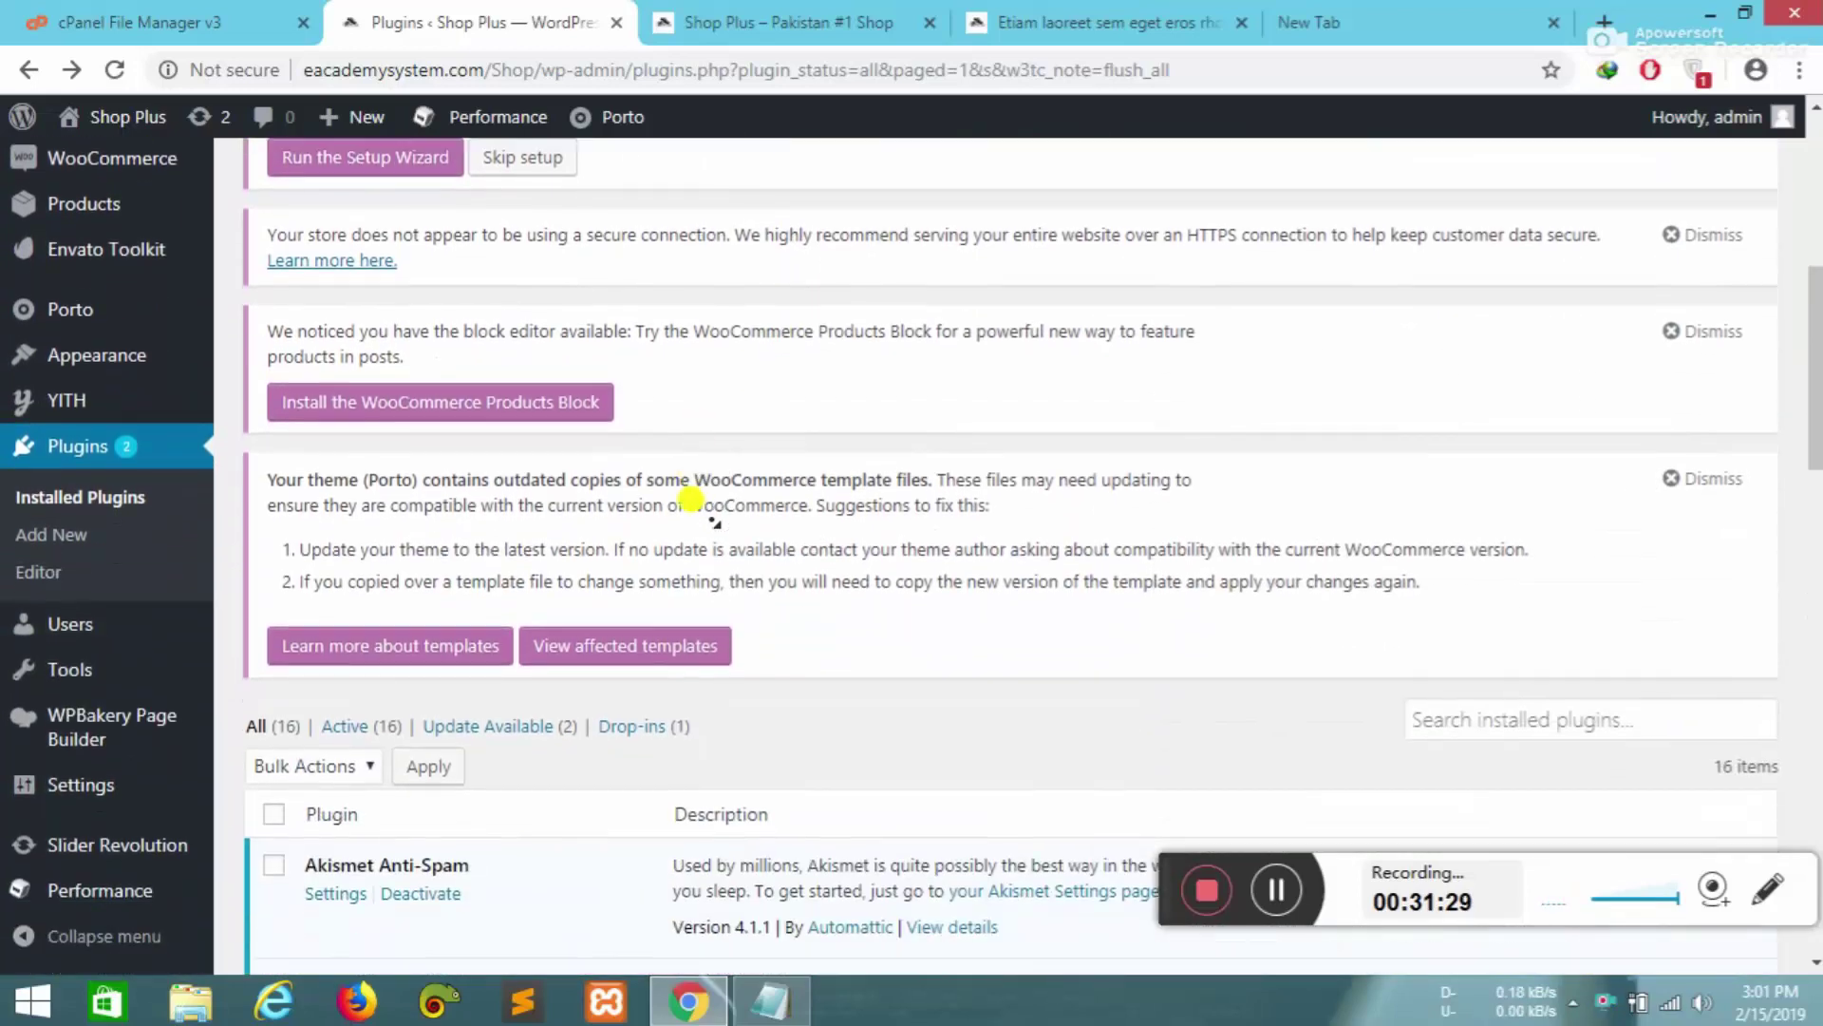
scroll(691, 499, "down", 4)
scroll(673, 493, "down", 7)
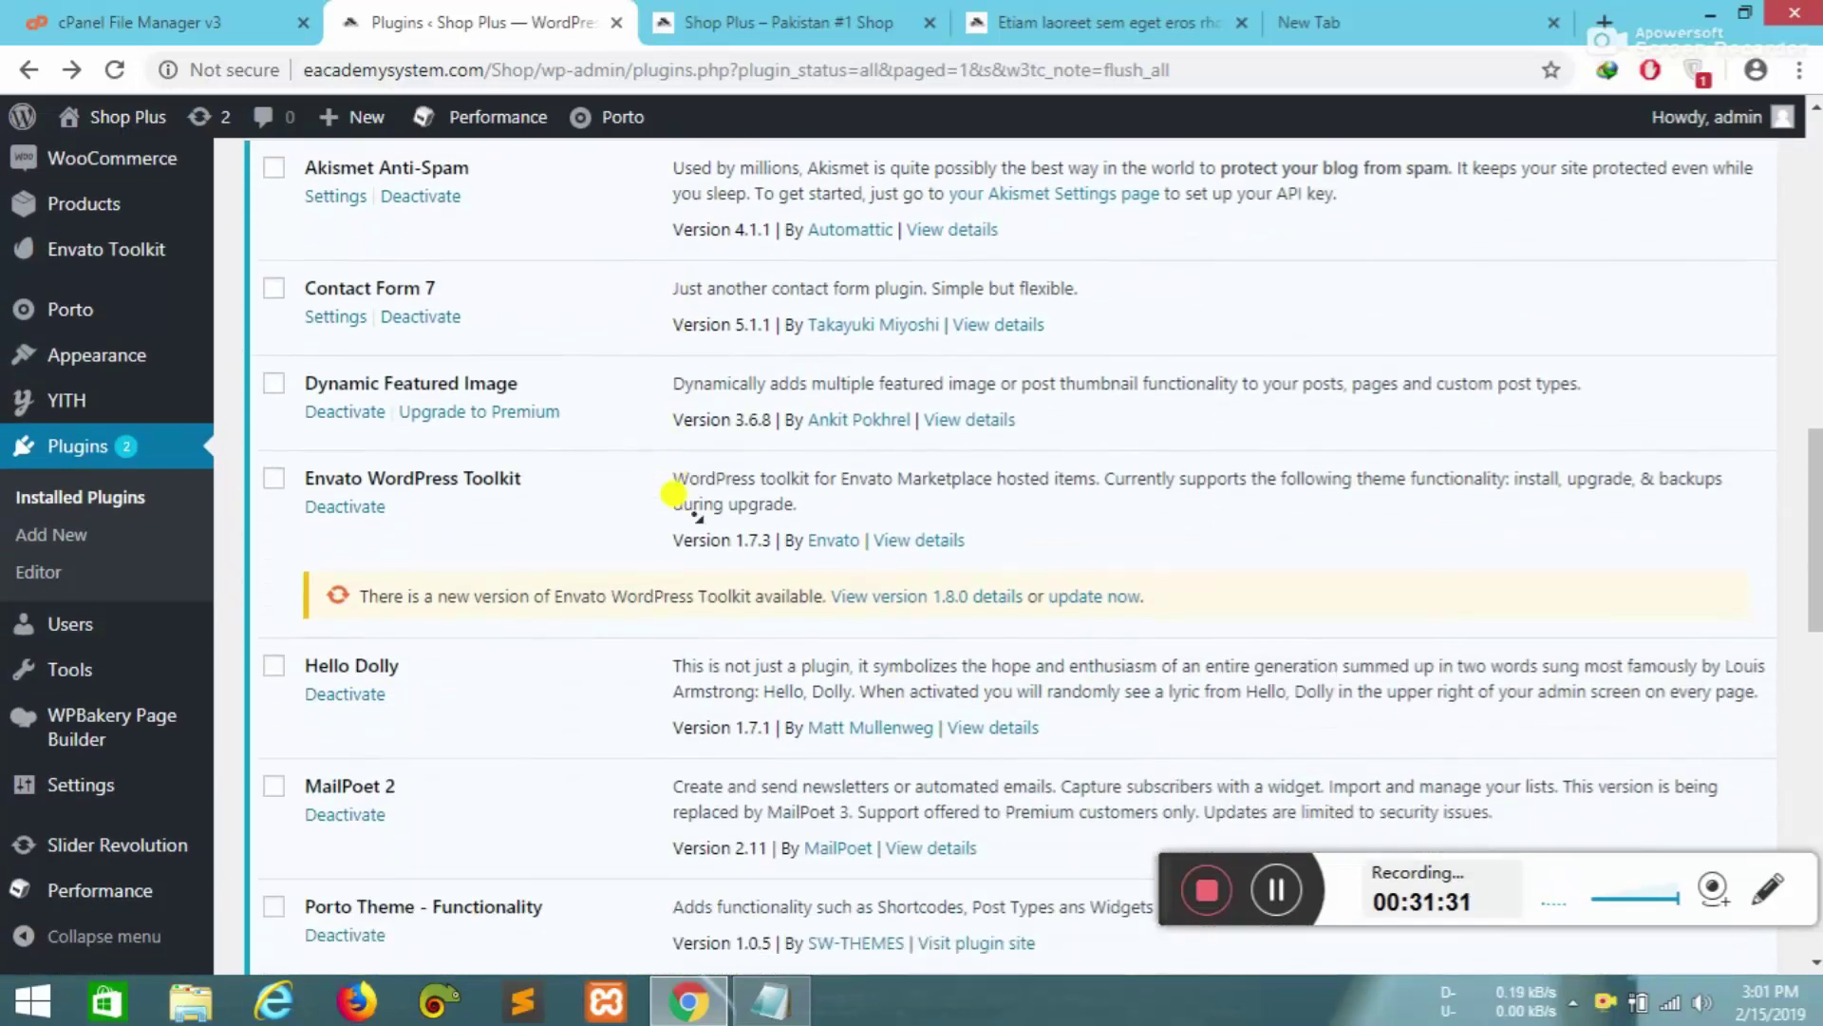
scroll(672, 493, "down", 9)
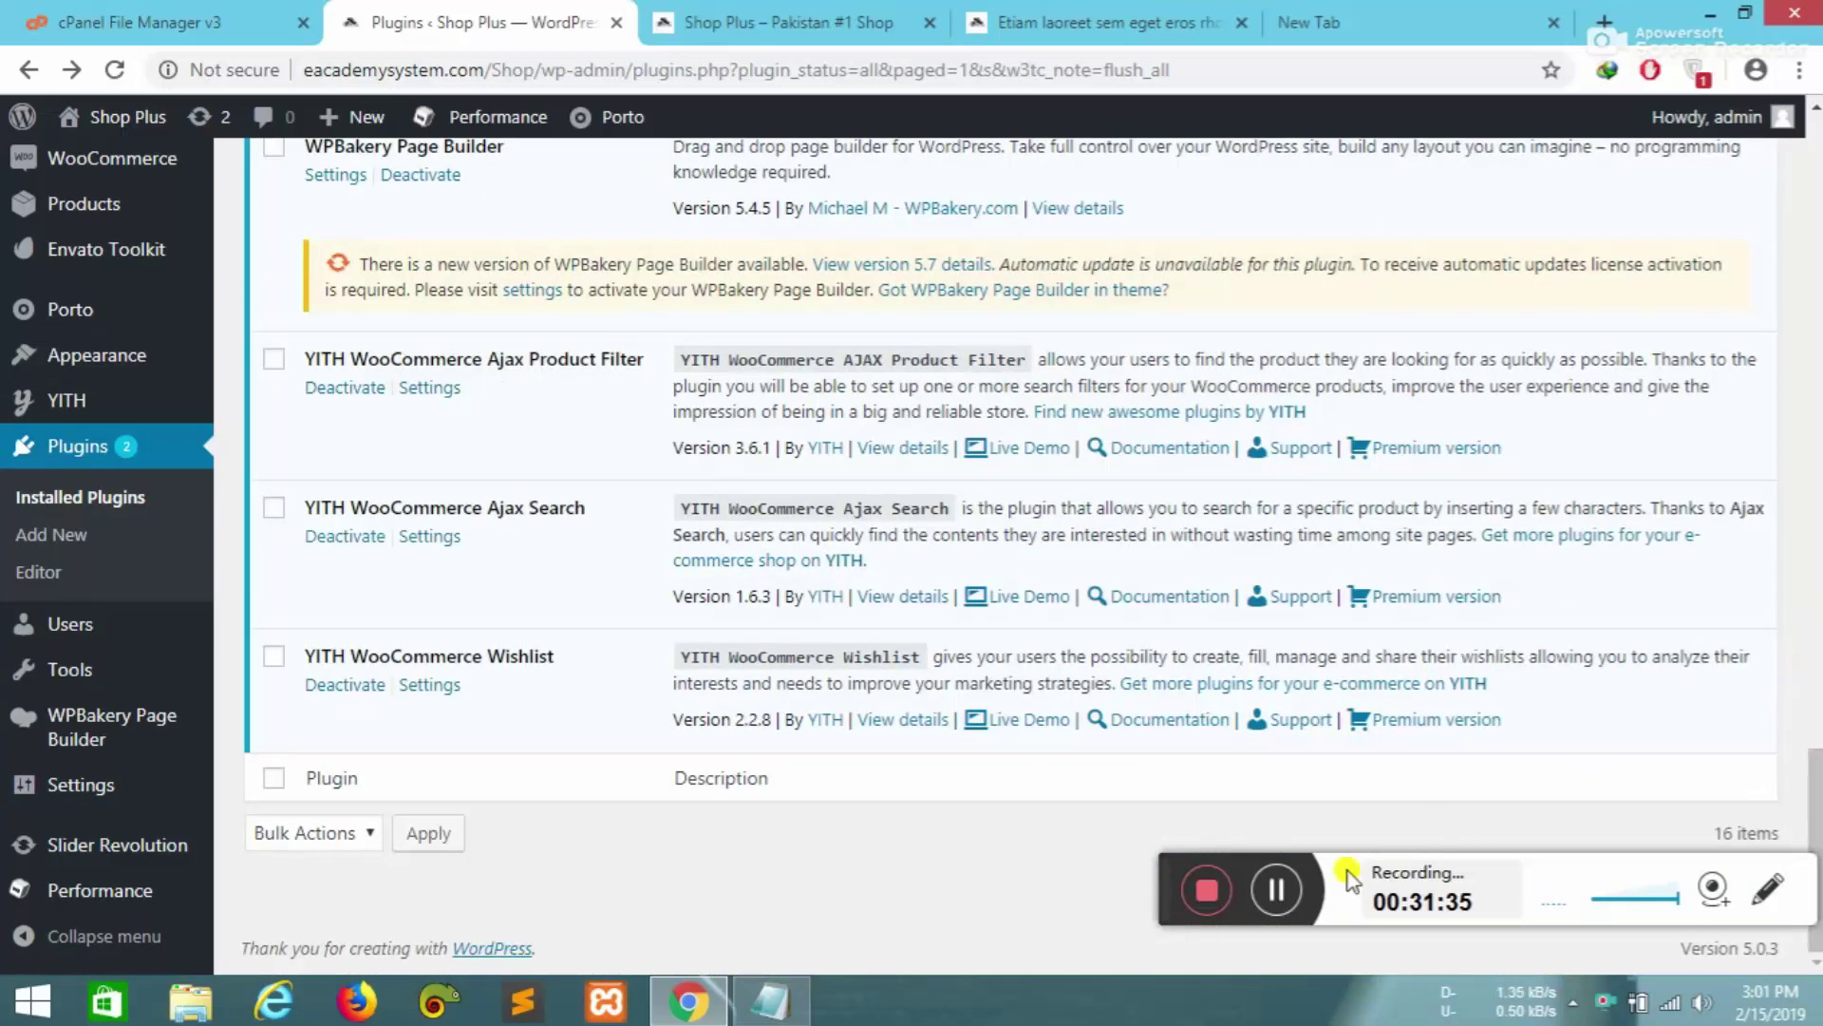
left_click(1700, 12)
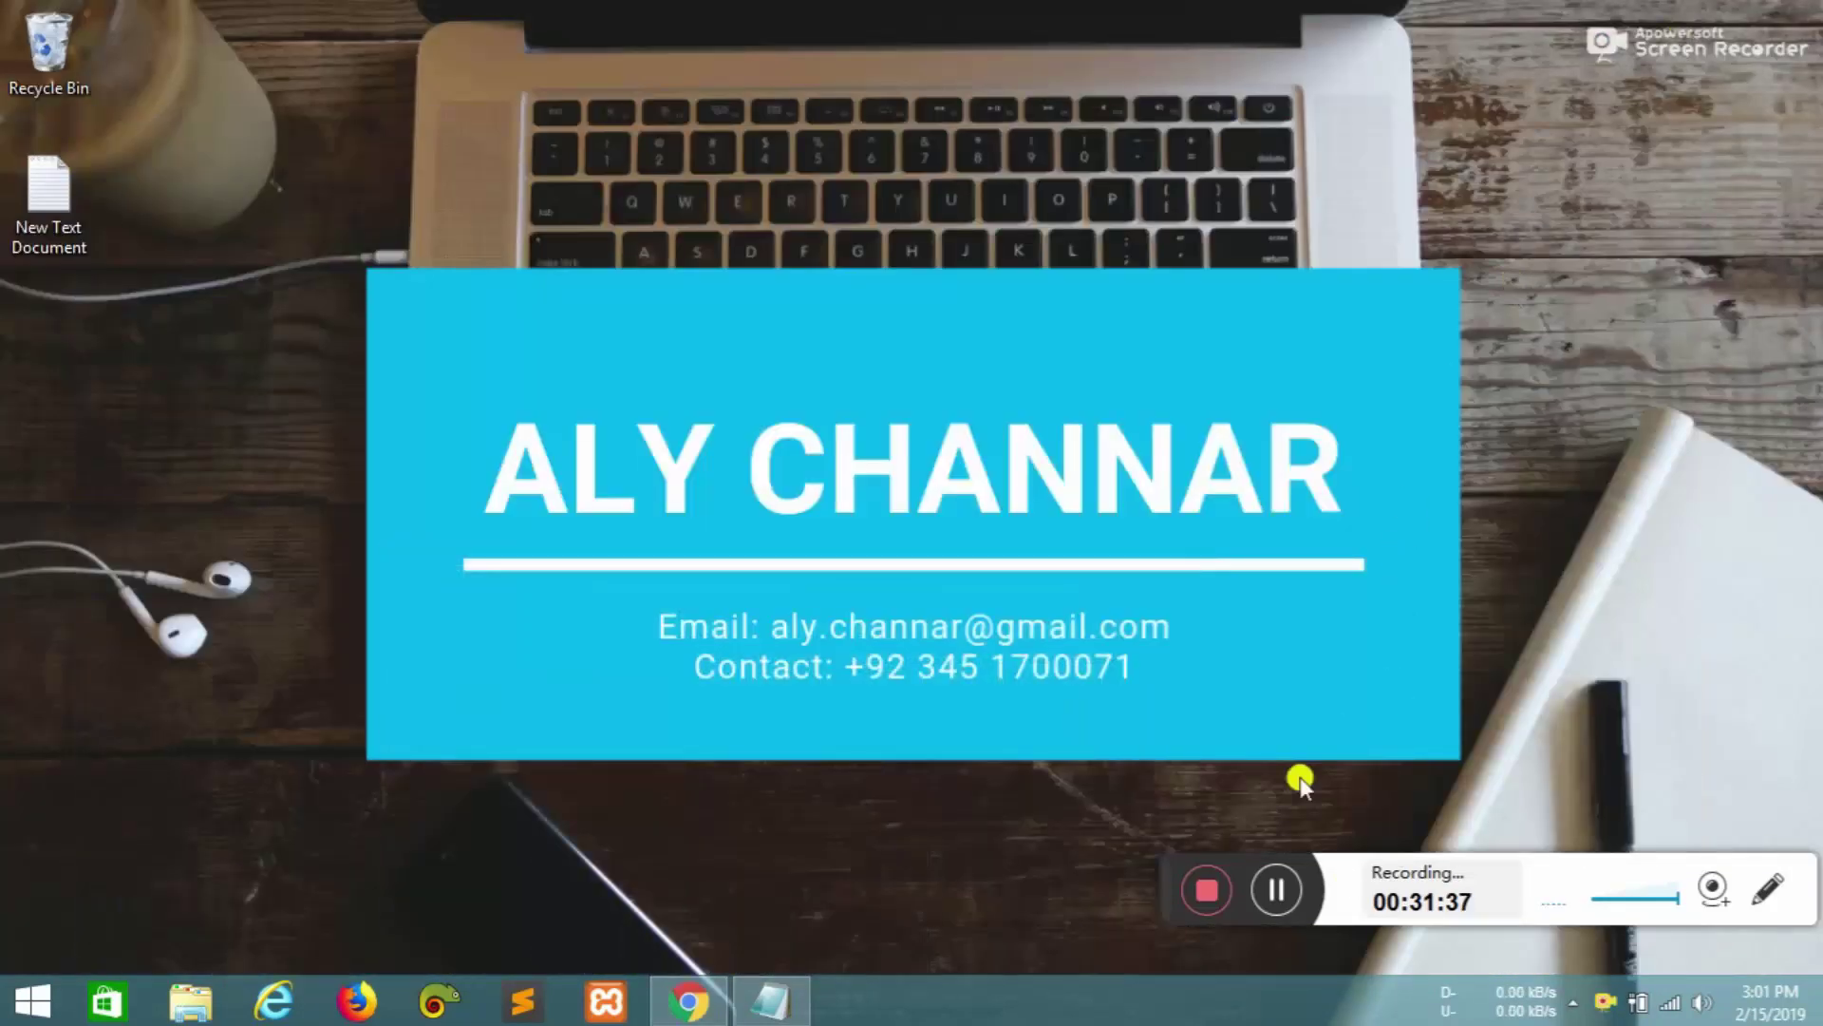